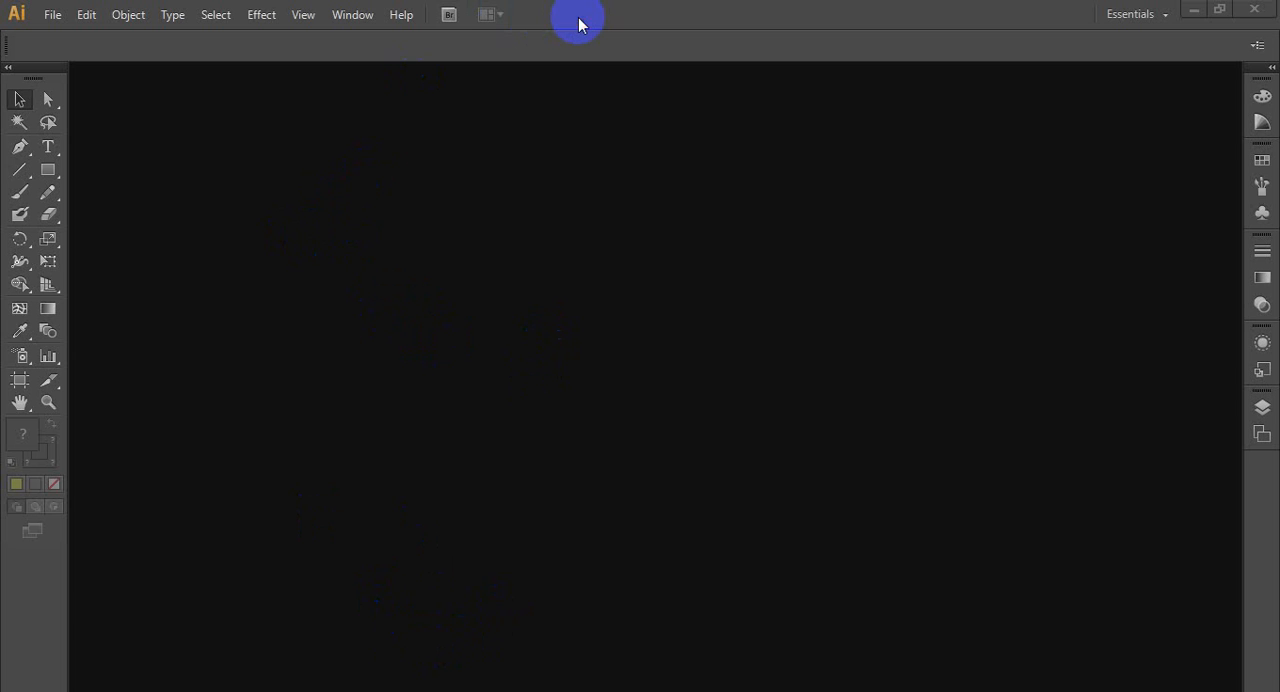
# - Create a new single-artboard document 1200 pt wide and 800 pt high in landscape orientation
pyautogui.click(579, 18)
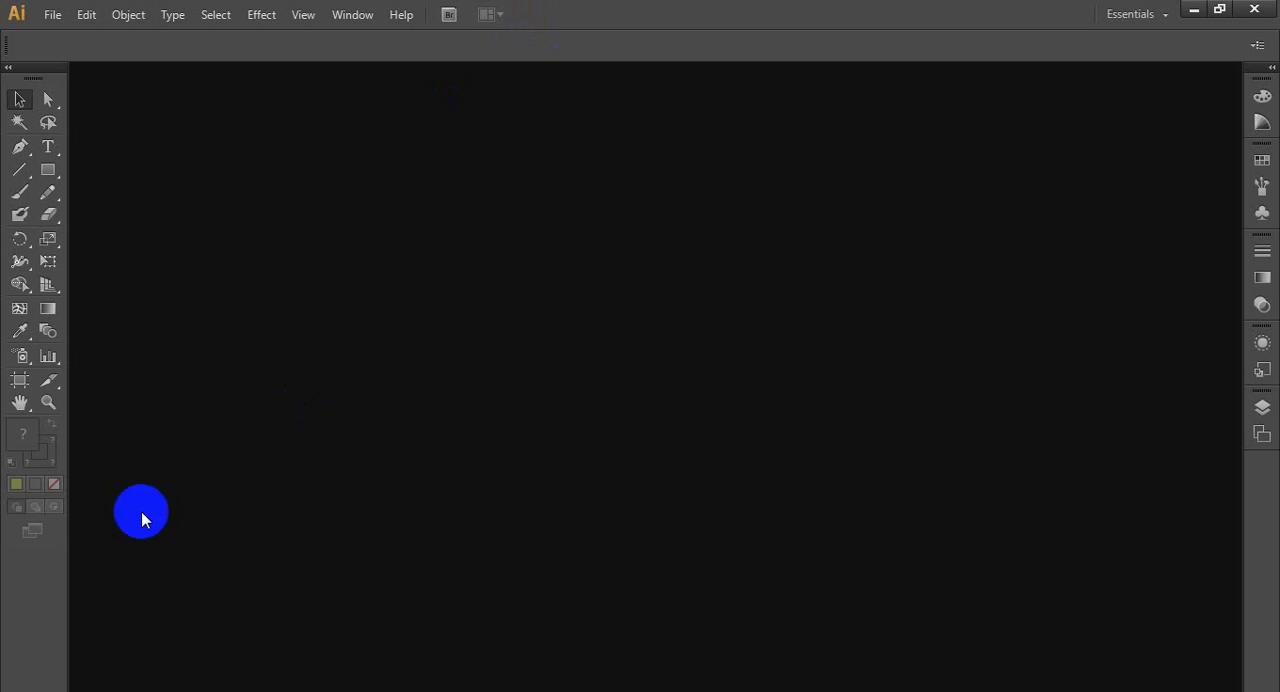
pyautogui.click(53, 16)
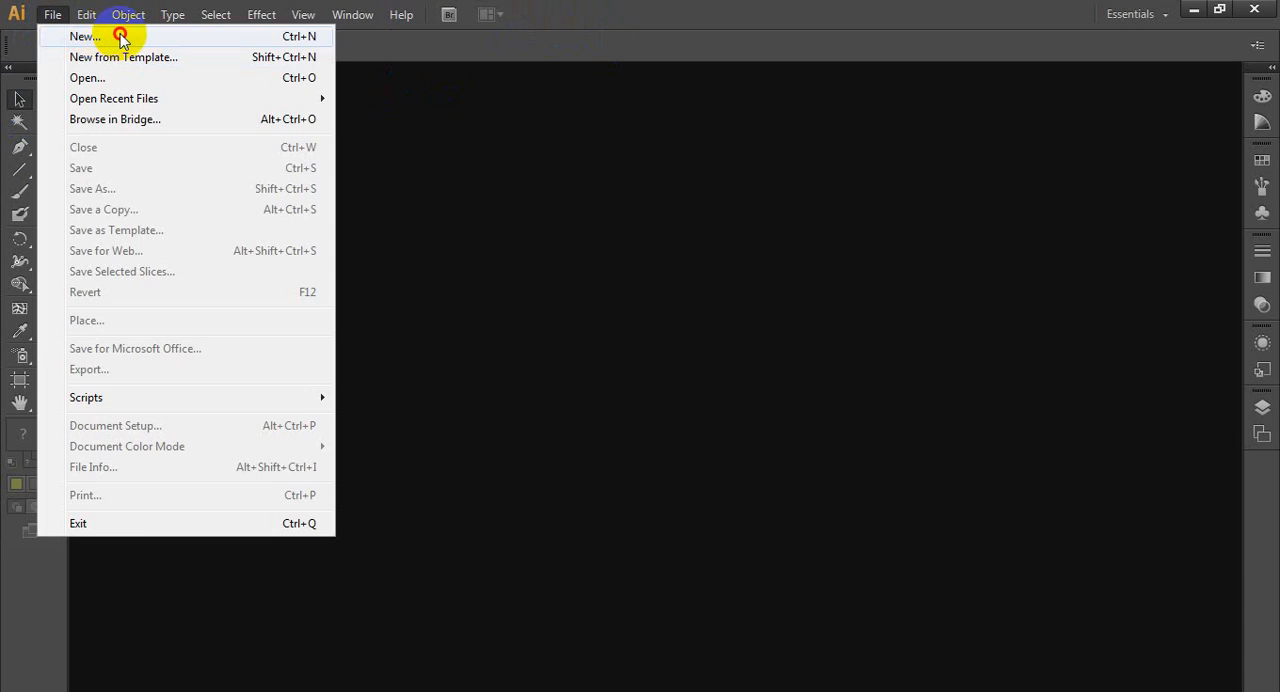
pyautogui.click(120, 36)
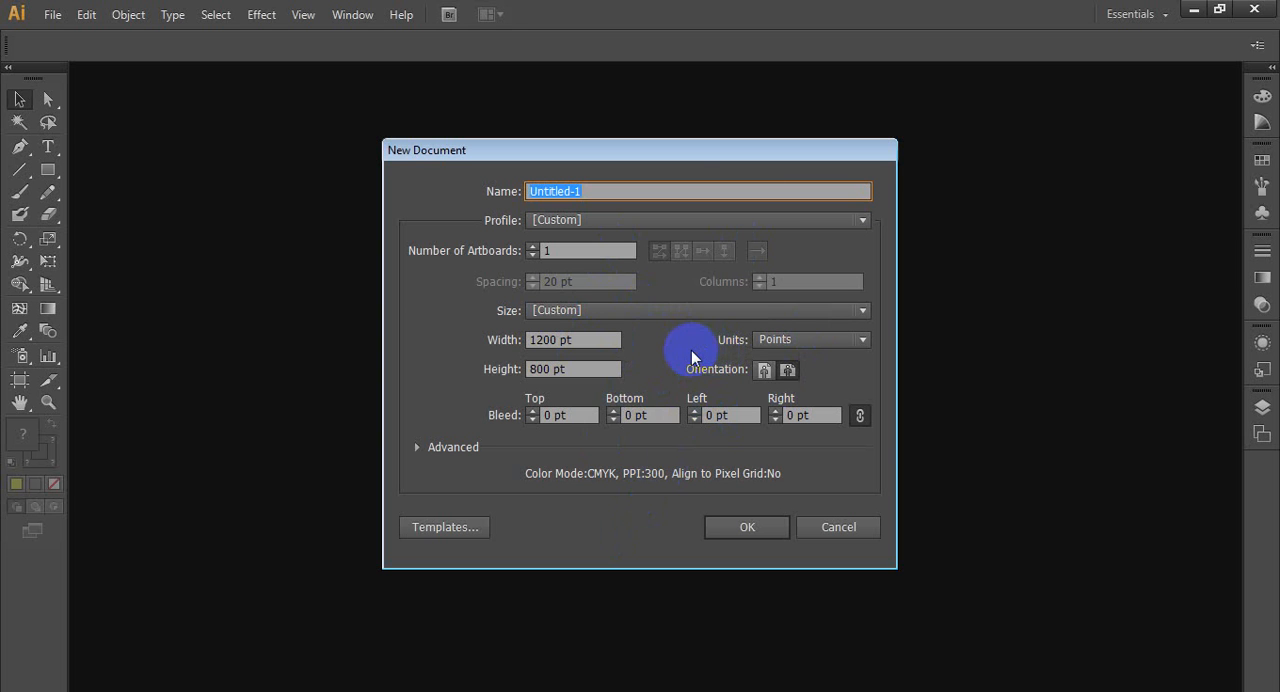
pyautogui.moveTo(697, 153); pyautogui.dragTo(626, 162)
pyautogui.click(586, 200)
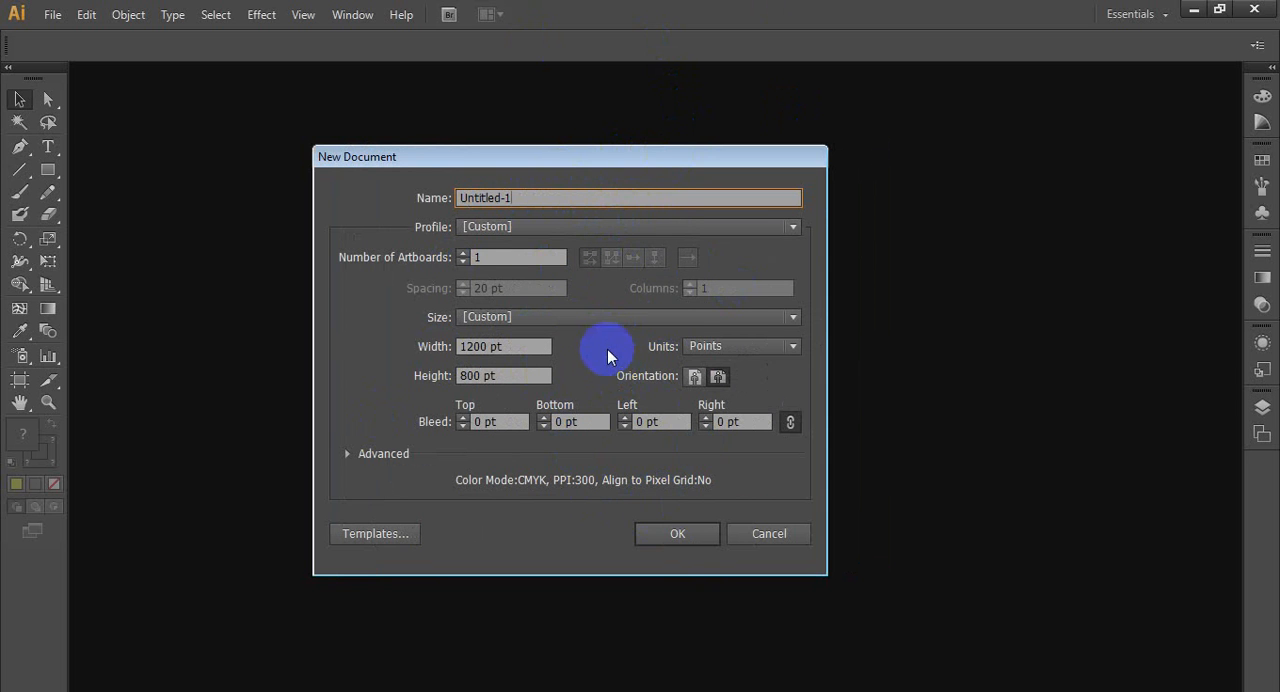
pyautogui.click(677, 535)
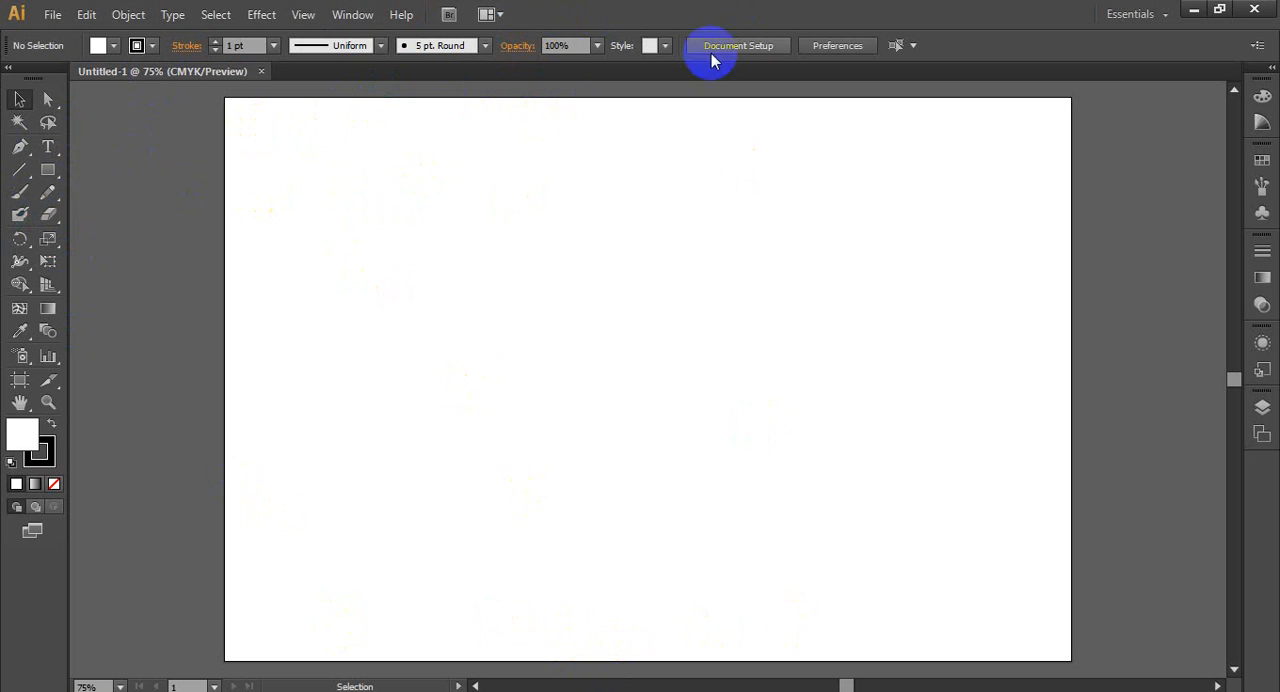
# - Paint a freehand wavy stroke across the full width of the artboard with the Paintbrush tool
pyautogui.click(20, 193)
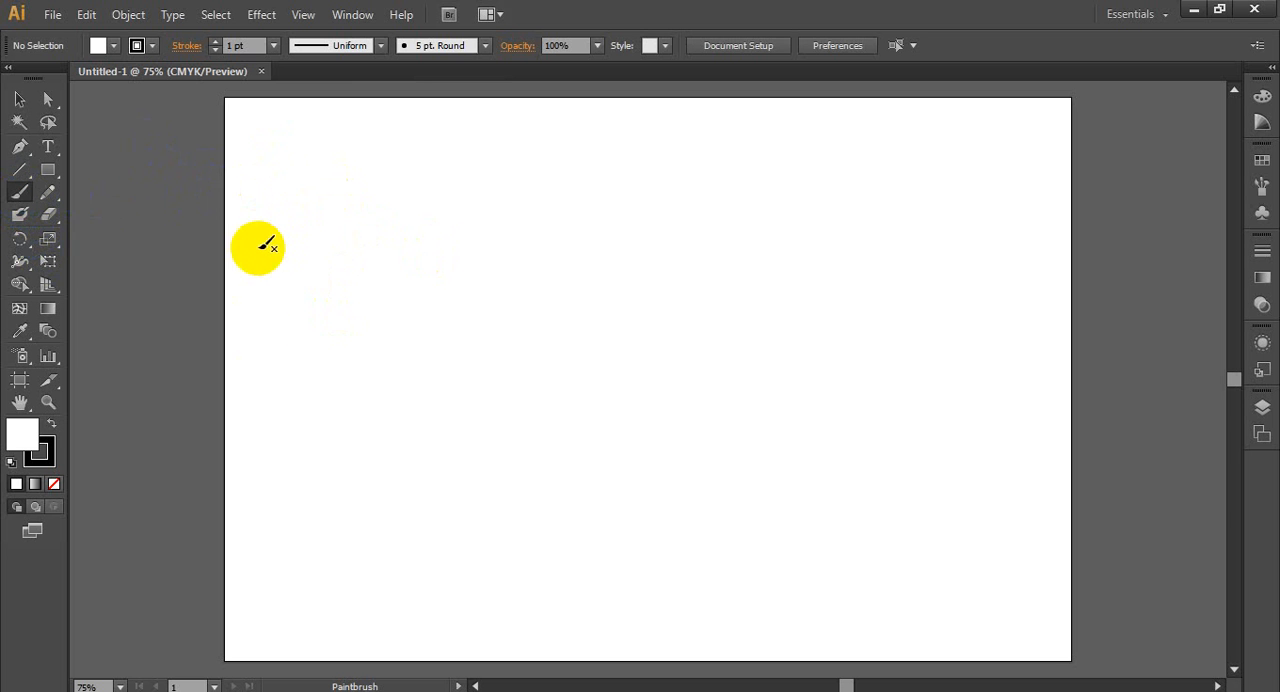
pyautogui.moveTo(260, 398)
pyautogui.mouseDown()
pyautogui.moveTo(269, 331)
pyautogui.moveTo(299, 395)
pyautogui.moveTo(366, 353)
pyautogui.moveTo(400, 411)
pyautogui.moveTo(518, 388)
pyautogui.moveTo(603, 341)
pyautogui.moveTo(725, 389)
pyautogui.moveTo(805, 372)
pyautogui.moveTo(944, 390)
pyautogui.moveTo(976, 432)
pyautogui.moveTo(1077, 425)
pyautogui.mouseUp()
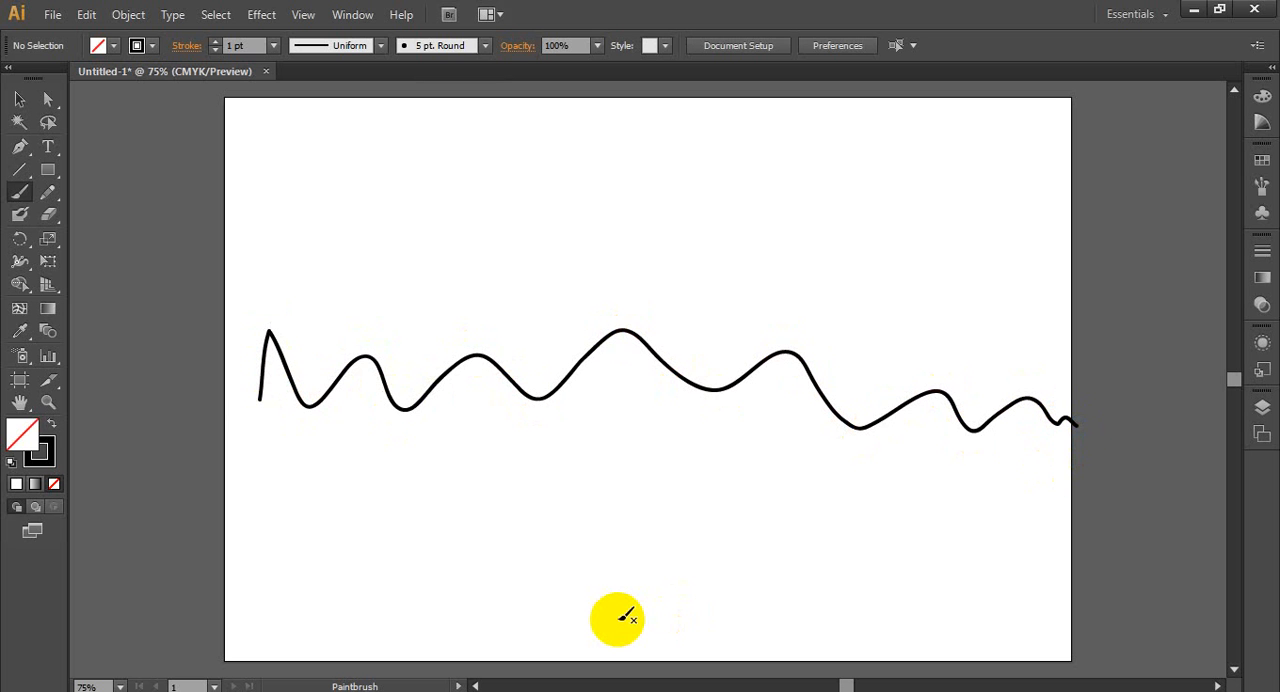
# - Examine the peaks and valleys of the wavy brush stroke up close and at full width
pyautogui.moveTo(428, 392); pyautogui.dragTo(405, 398)
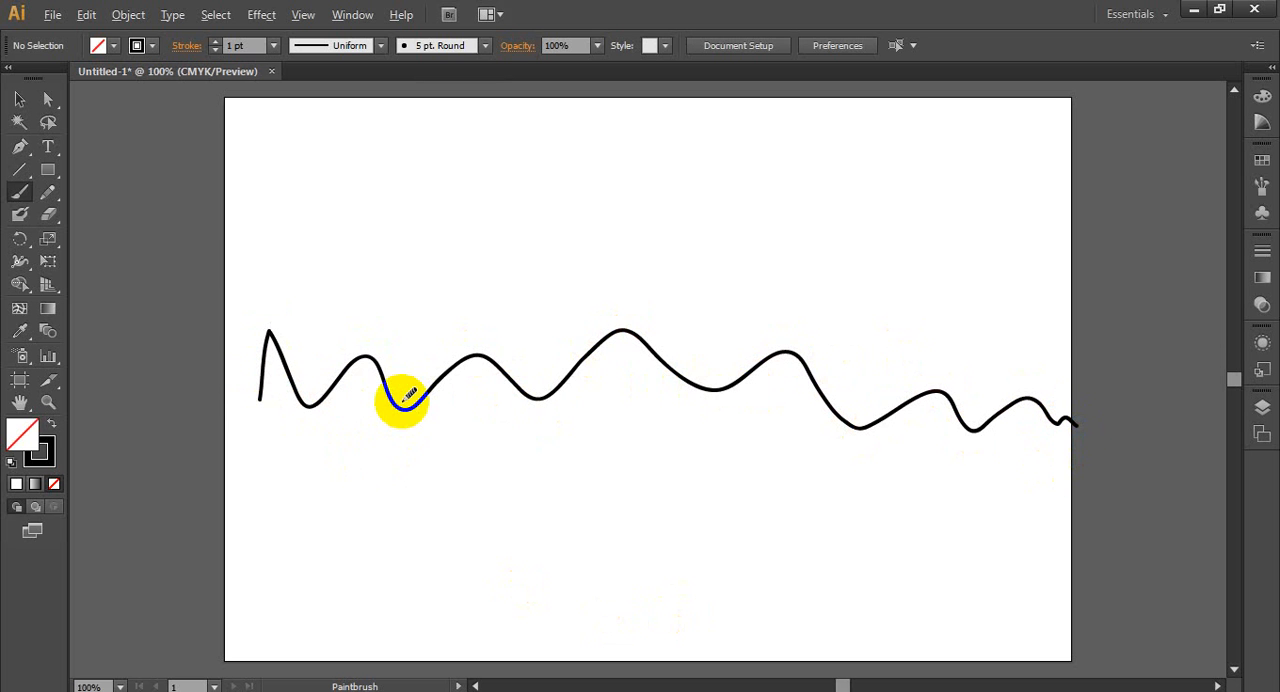
pyautogui.keyDown('alt'); pyautogui.scroll(3, 405, 398); pyautogui.keyUp('alt')
pyautogui.keyDown('alt'); pyautogui.scroll(-2, 600, 380); pyautogui.keyUp('alt')
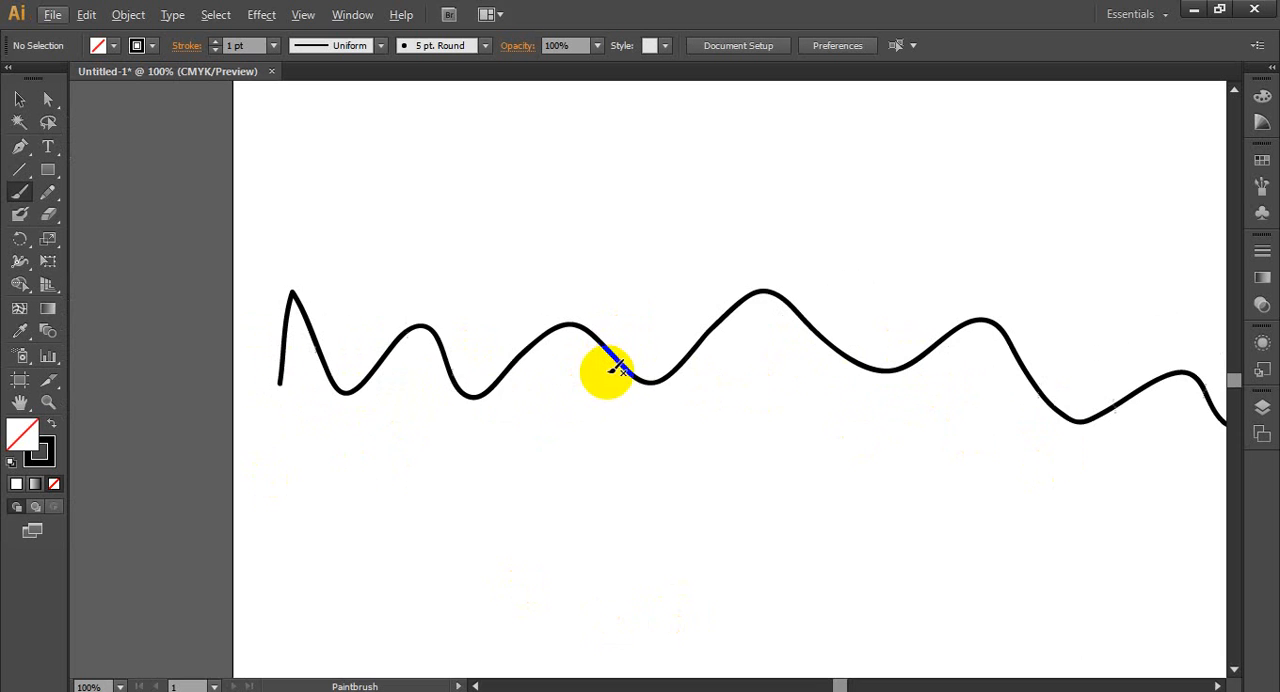
pyautogui.keyDown('alt'); pyautogui.scroll(-1, 510, 403); pyautogui.keyUp('alt')
pyautogui.keyDown('alt'); pyautogui.scroll(1, 686, 441); pyautogui.keyUp('alt')
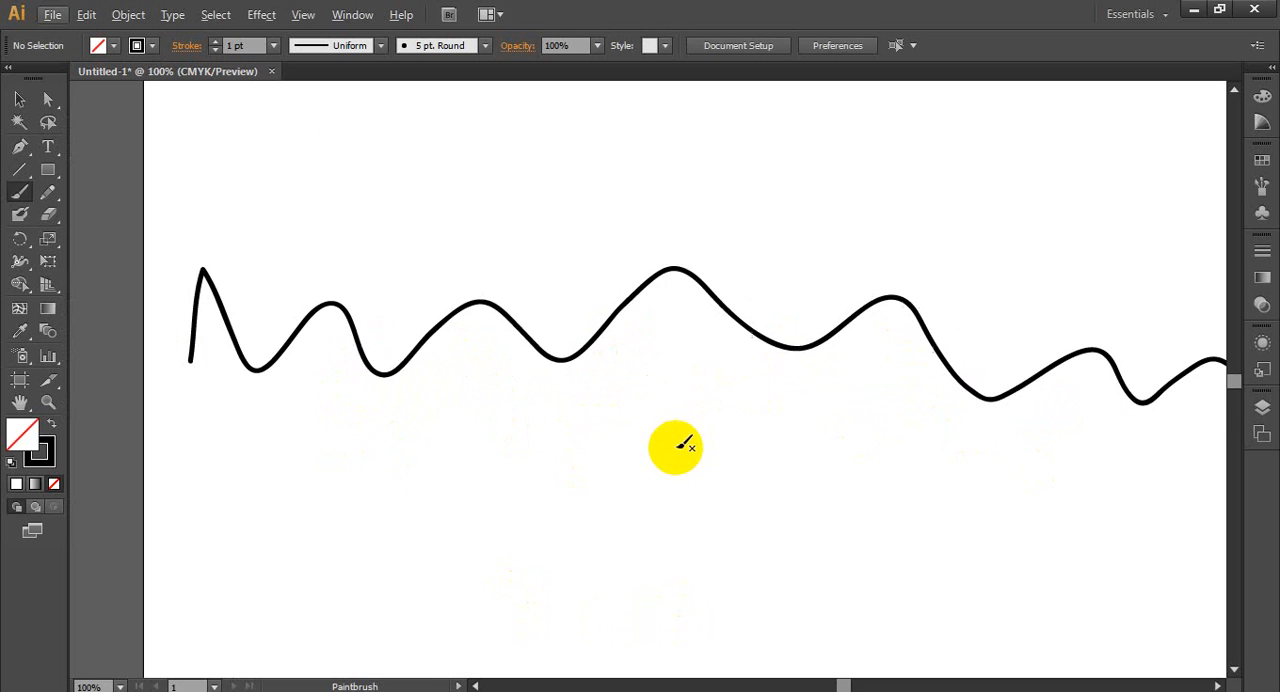
pyautogui.scroll(2, 355, 400)
pyautogui.keyDown('alt'); pyautogui.scroll(-1, 354, 457); pyautogui.keyUp('alt')
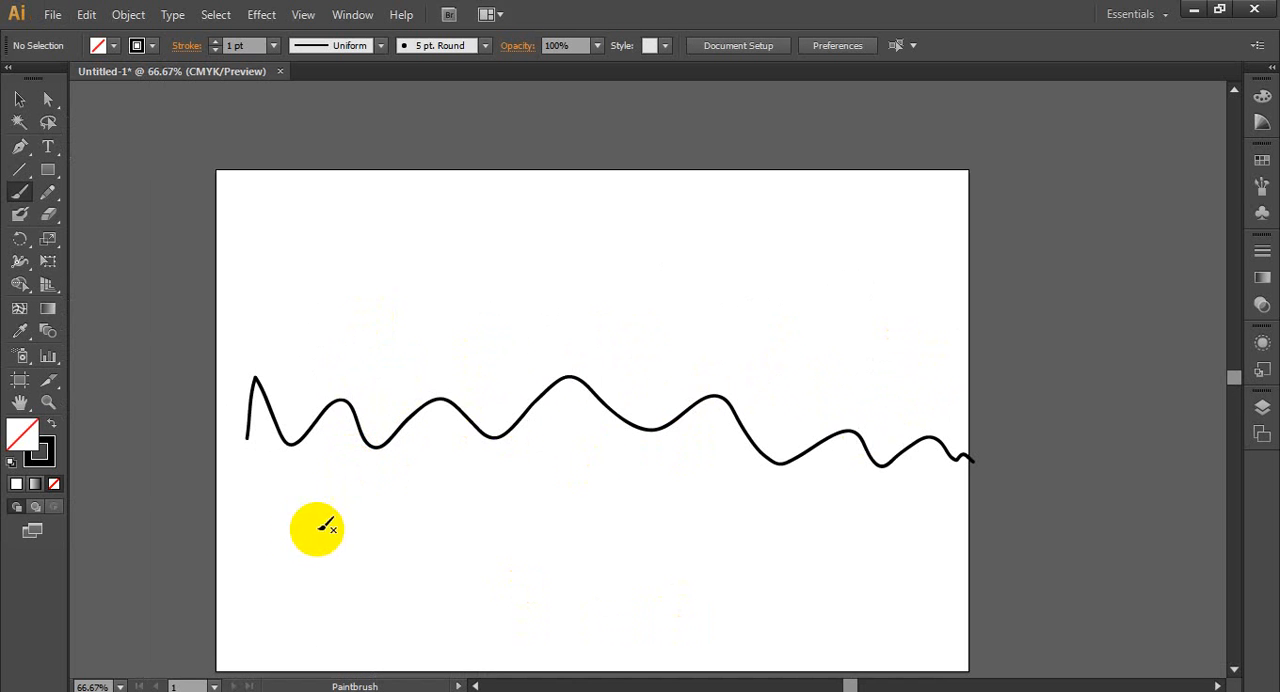
pyautogui.moveTo(316, 416); pyautogui.dragTo(340, 384)
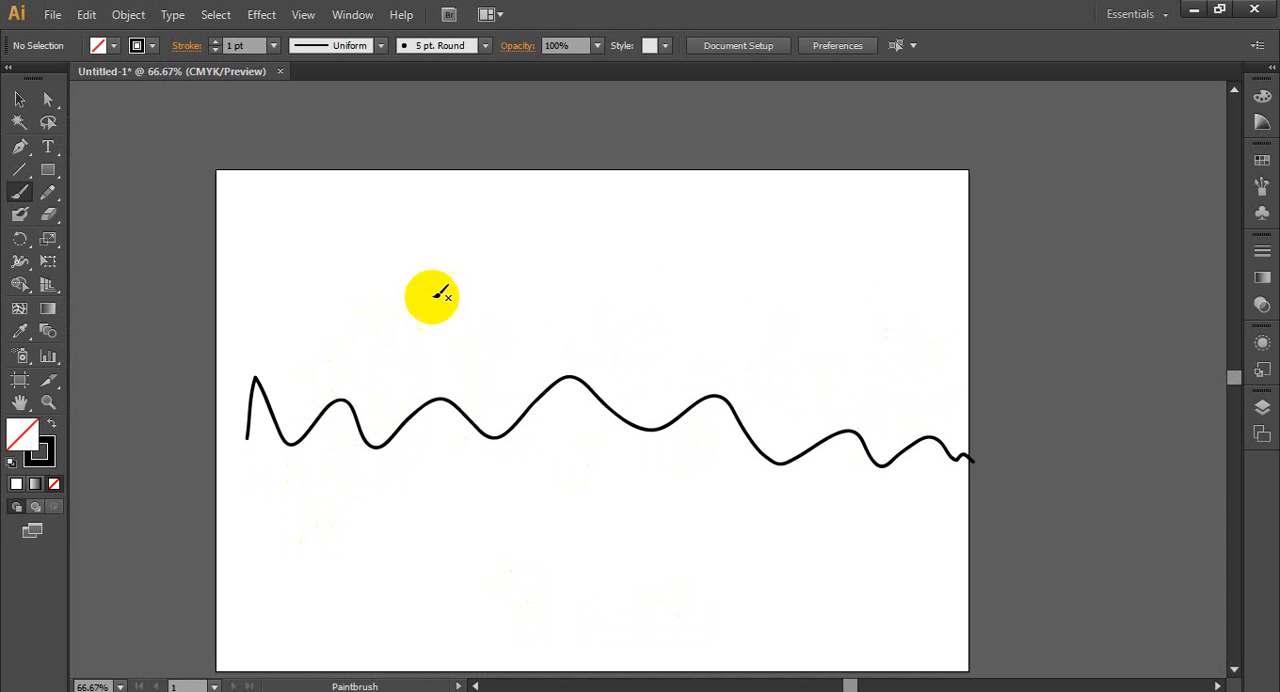
# - Paint a rough tree above the wavy line, with two curved trunk lines and a looping crown outline
pyautogui.scroll(-4, 451, 503)
pyautogui.scroll(11, 514, 270)
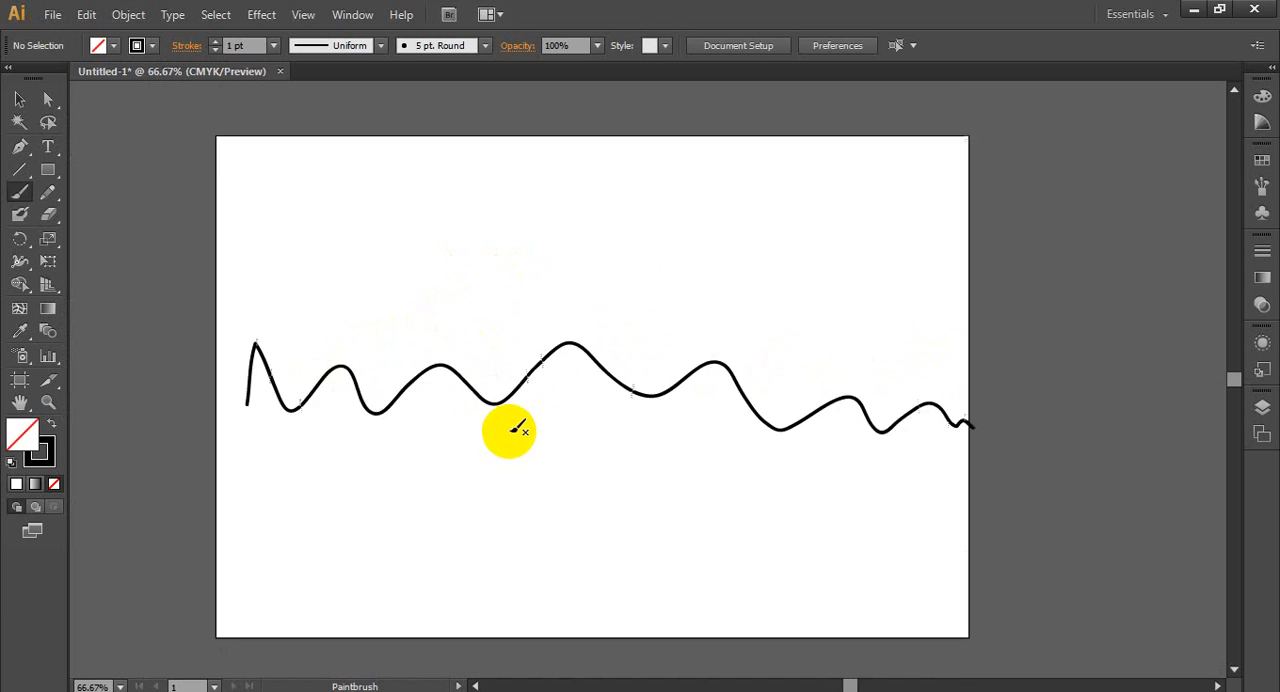
pyautogui.moveTo(445, 345)
pyautogui.mouseDown()
pyautogui.moveTo(452, 423)
pyautogui.moveTo(434, 444)
pyautogui.mouseUp()
pyautogui.moveTo(489, 347)
pyautogui.mouseDown()
pyautogui.moveTo(486, 371)
pyautogui.moveTo(515, 420)
pyautogui.mouseUp()
pyautogui.moveTo(431, 345)
pyautogui.mouseDown()
pyautogui.moveTo(410, 298)
pyautogui.moveTo(451, 341)
pyautogui.moveTo(534, 315)
pyautogui.moveTo(556, 352)
pyautogui.moveTo(520, 364)
pyautogui.moveTo(482, 350)
pyautogui.mouseUp()
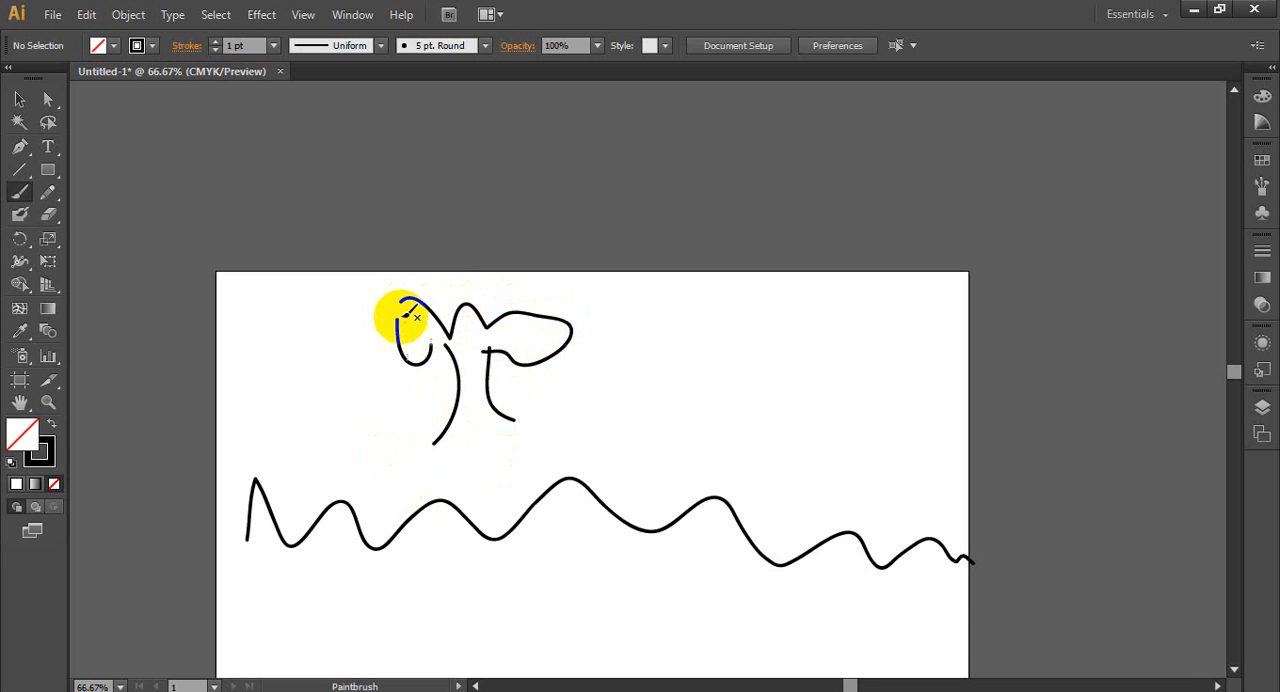
pyautogui.moveTo(401, 301); pyautogui.dragTo(402, 336)
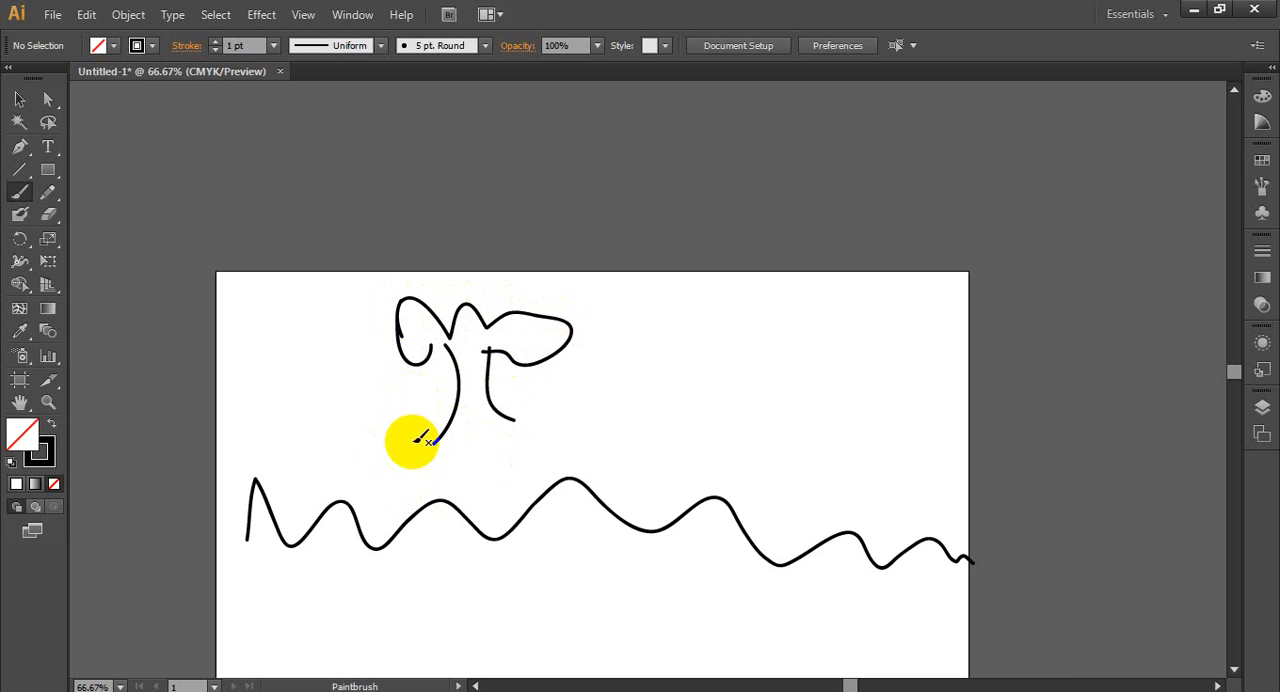
# - Select individual strokes of the tree sketch in turn to inspect them as separate paths, and clear the selection
pyautogui.click(19, 99)
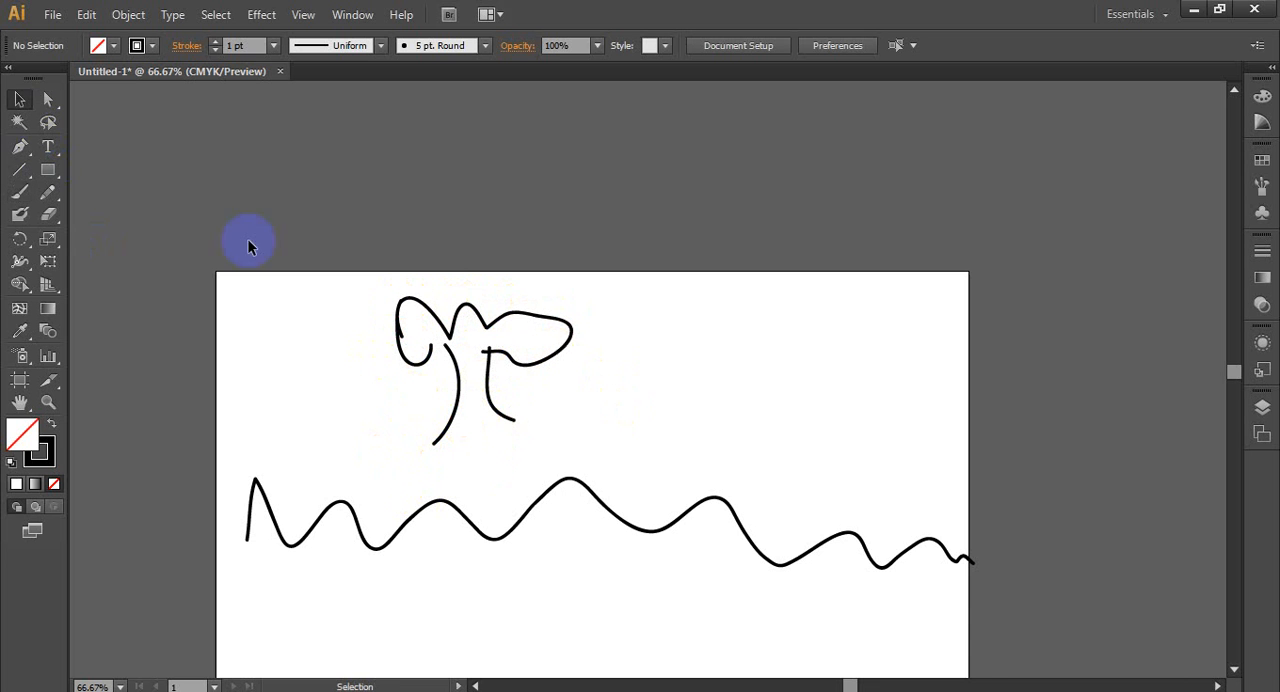
pyautogui.click(452, 404)
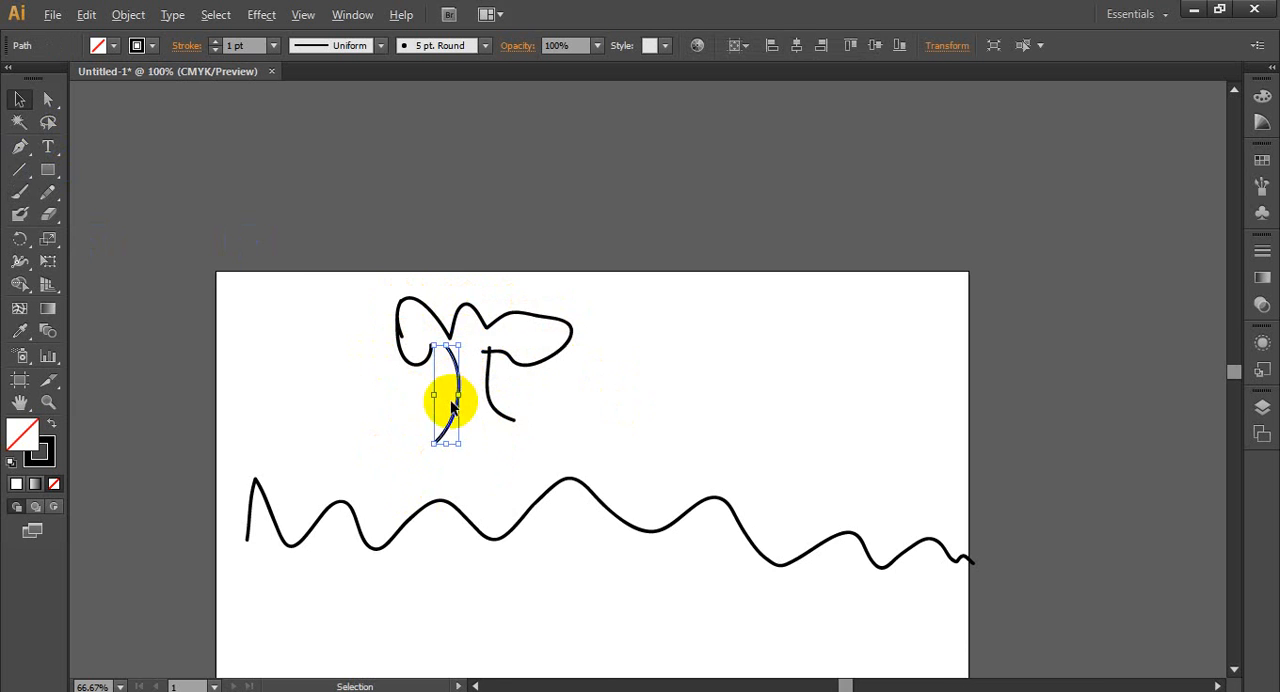
pyautogui.scroll(5, 452, 404)
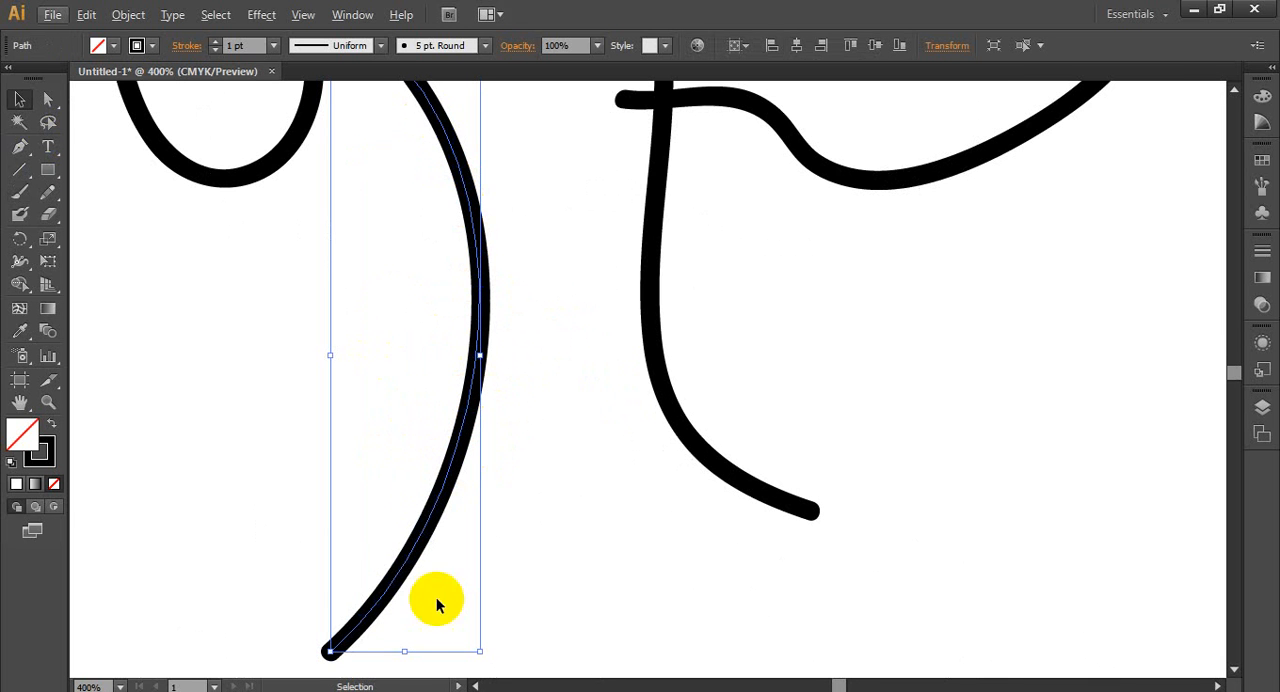
pyautogui.scroll(-2, 557, 500)
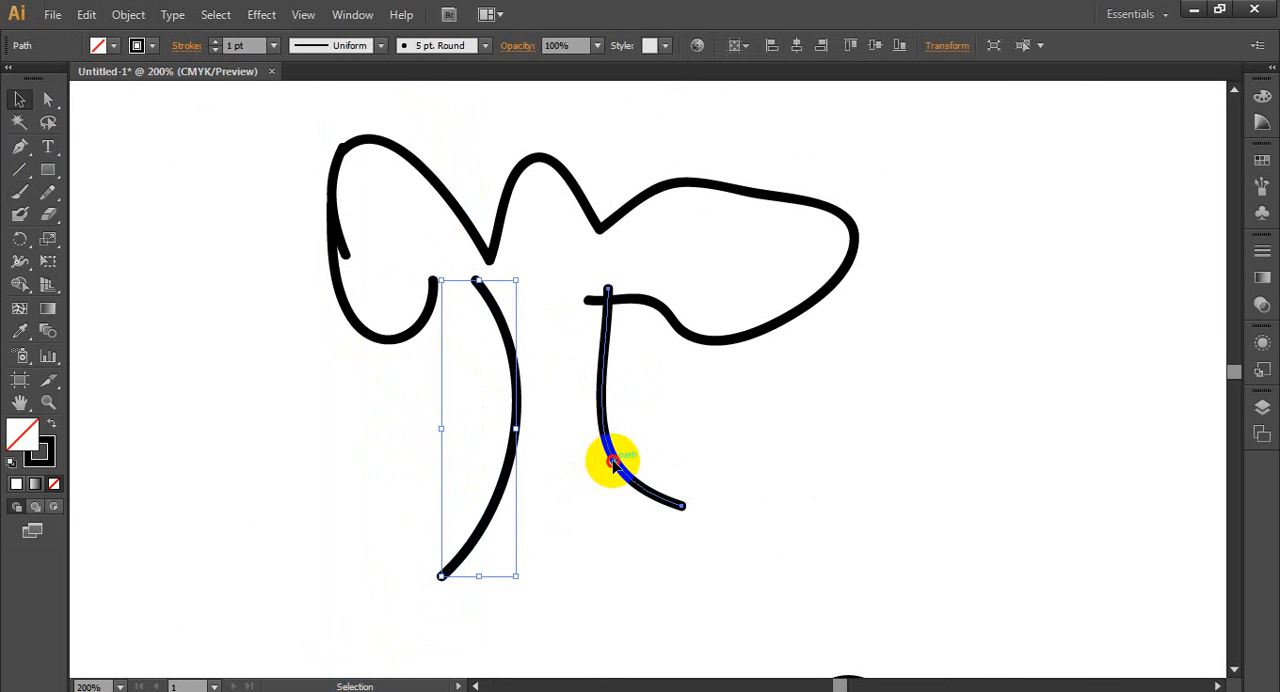
pyautogui.click(613, 462)
pyautogui.click(453, 213)
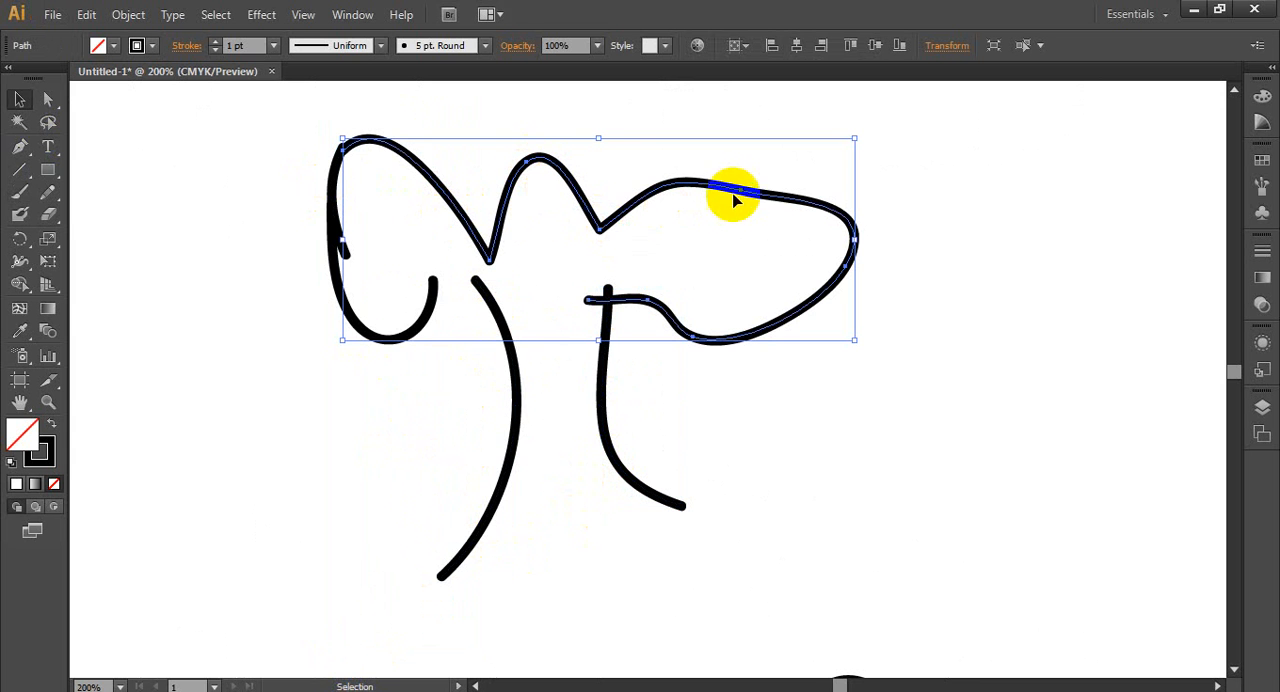
pyautogui.click(378, 396)
# - Delete all the strokes of the tree sketch, leaving the wavy line in place
pyautogui.scroll(-2, 380, 397)
pyautogui.moveTo(298, 258); pyautogui.dragTo(602, 494)
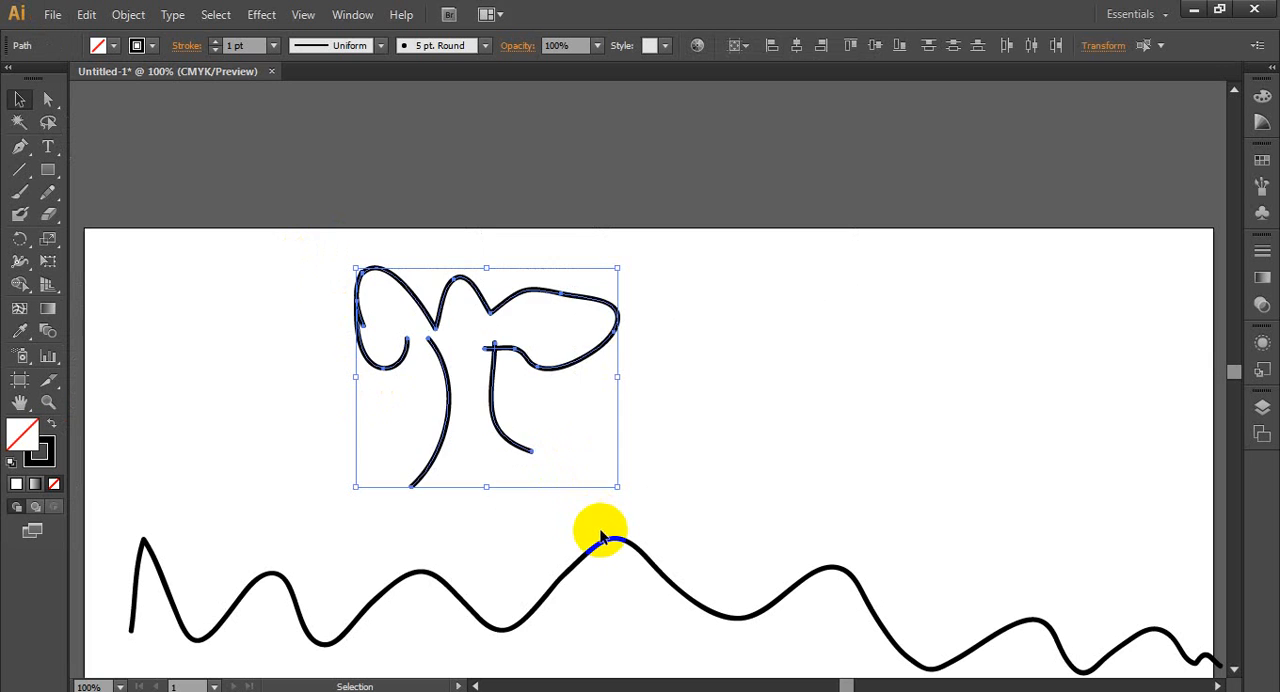
pyautogui.press('Delete')
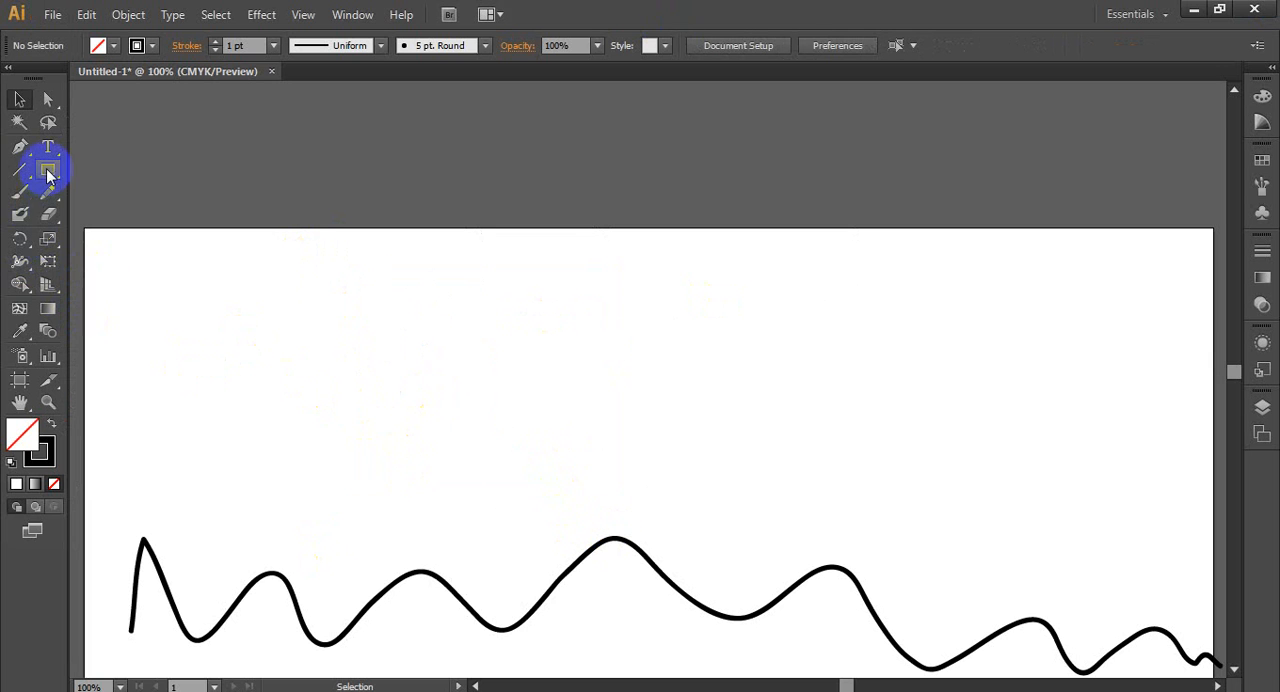
# - Set the Paintbrush tool's smoothness tolerance to 100%
pyautogui.click(19, 190)
pyautogui.scroll(-3, 360, 505)
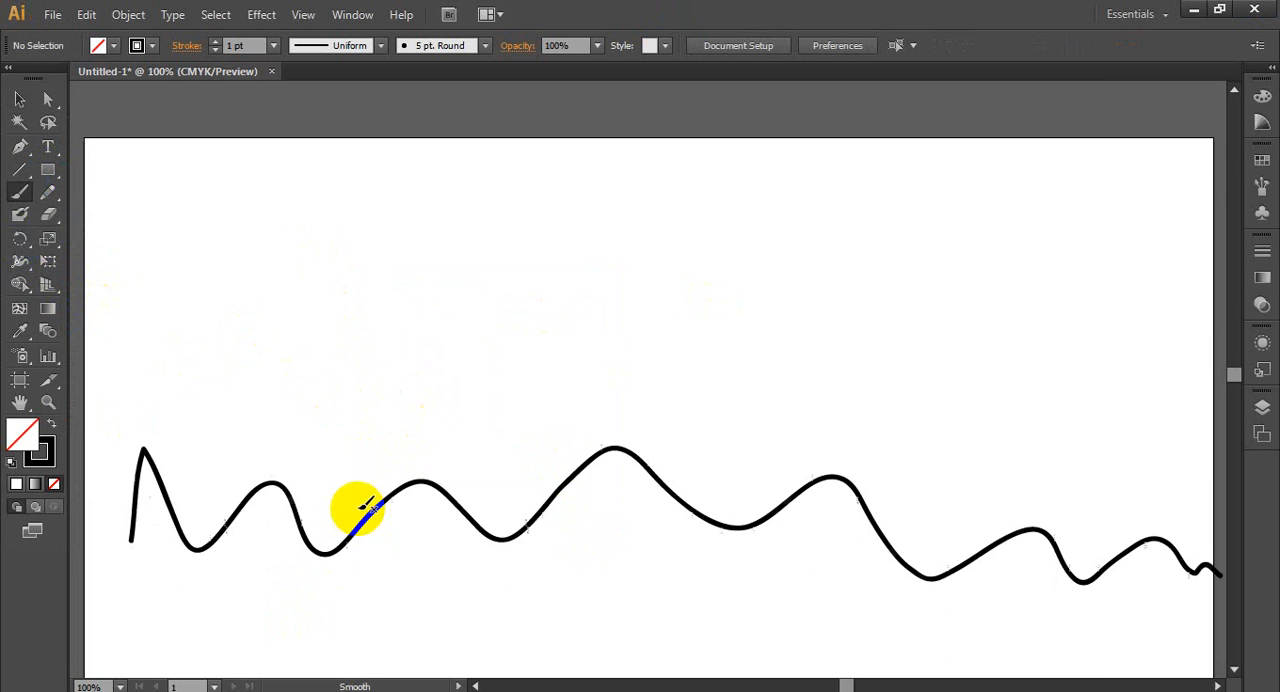
pyautogui.scroll(-1, 210, 289)
pyautogui.scroll(-1, 294, 289)
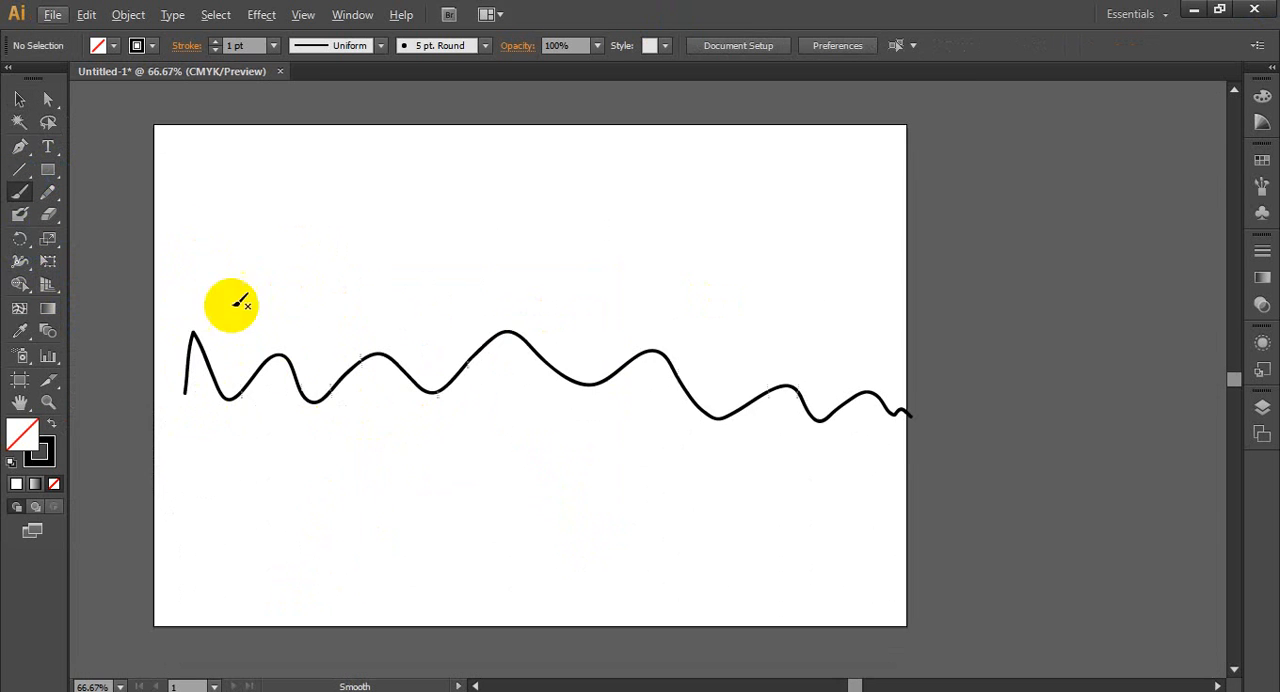
pyautogui.scroll(1, 251, 429)
pyautogui.click(23, 200)
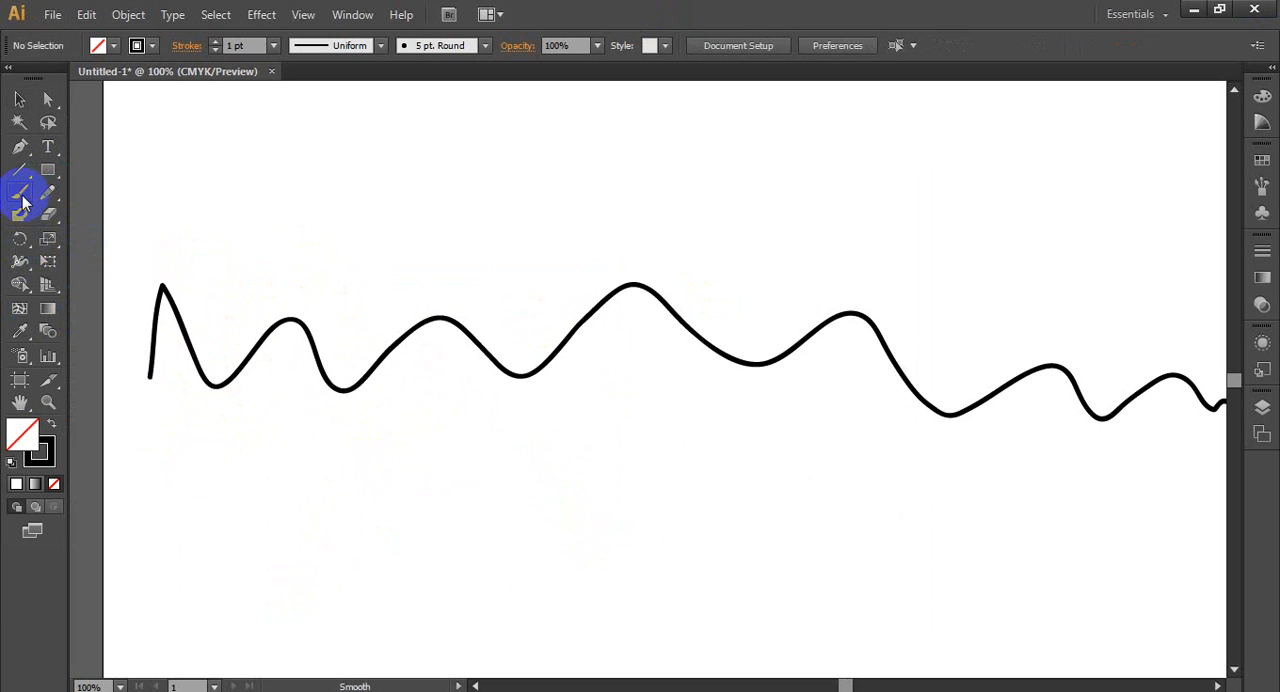
pyautogui.doubleClick(23, 200)
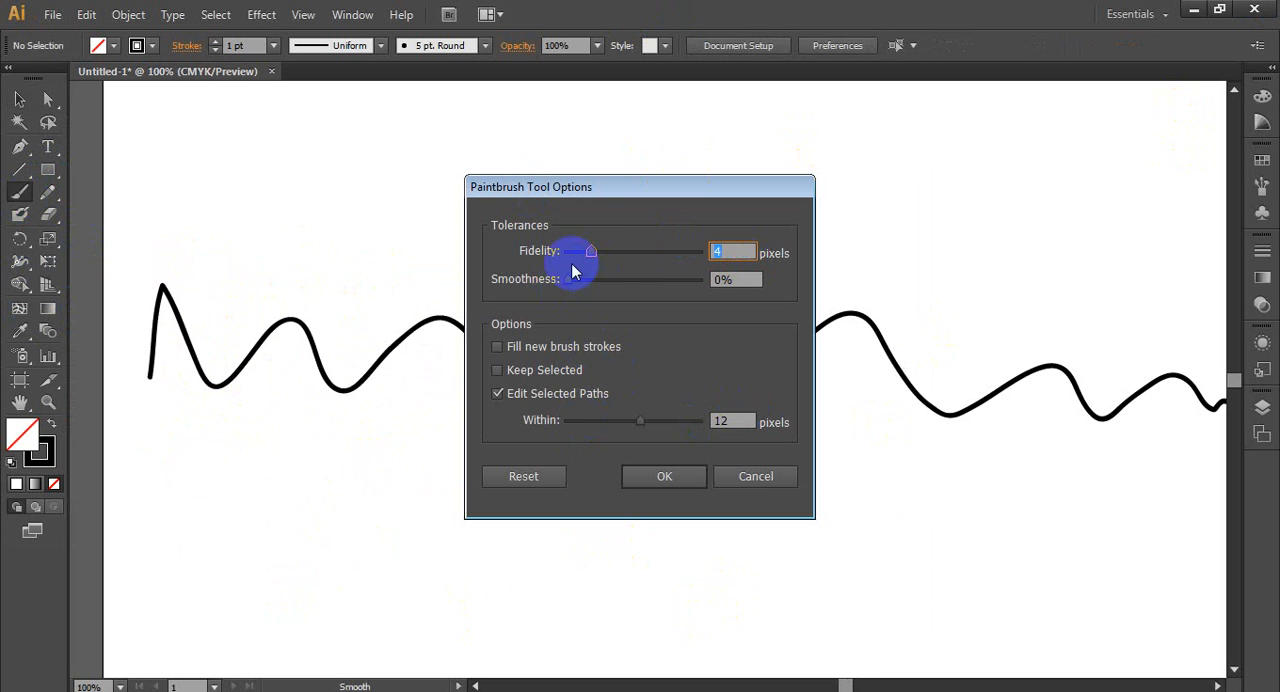
pyautogui.click(690, 108)
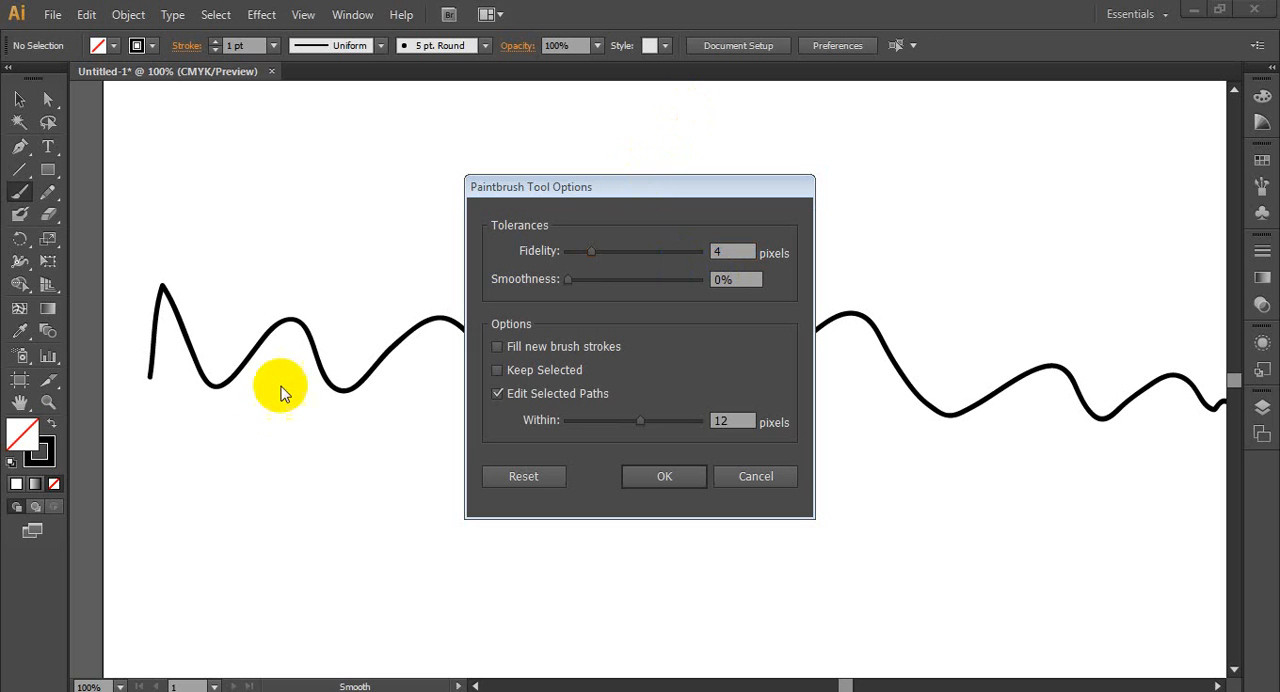
pyautogui.moveTo(237, 355); pyautogui.dragTo(248, 417)
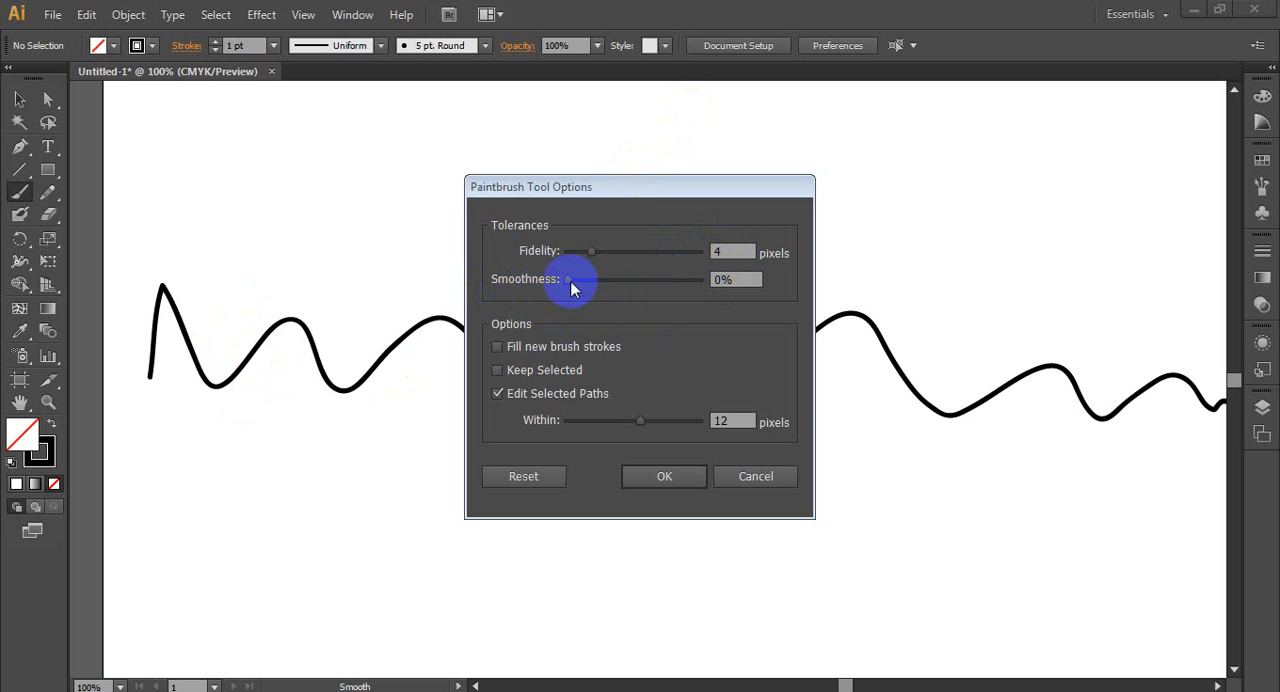
pyautogui.moveTo(568, 279); pyautogui.dragTo(708, 300)
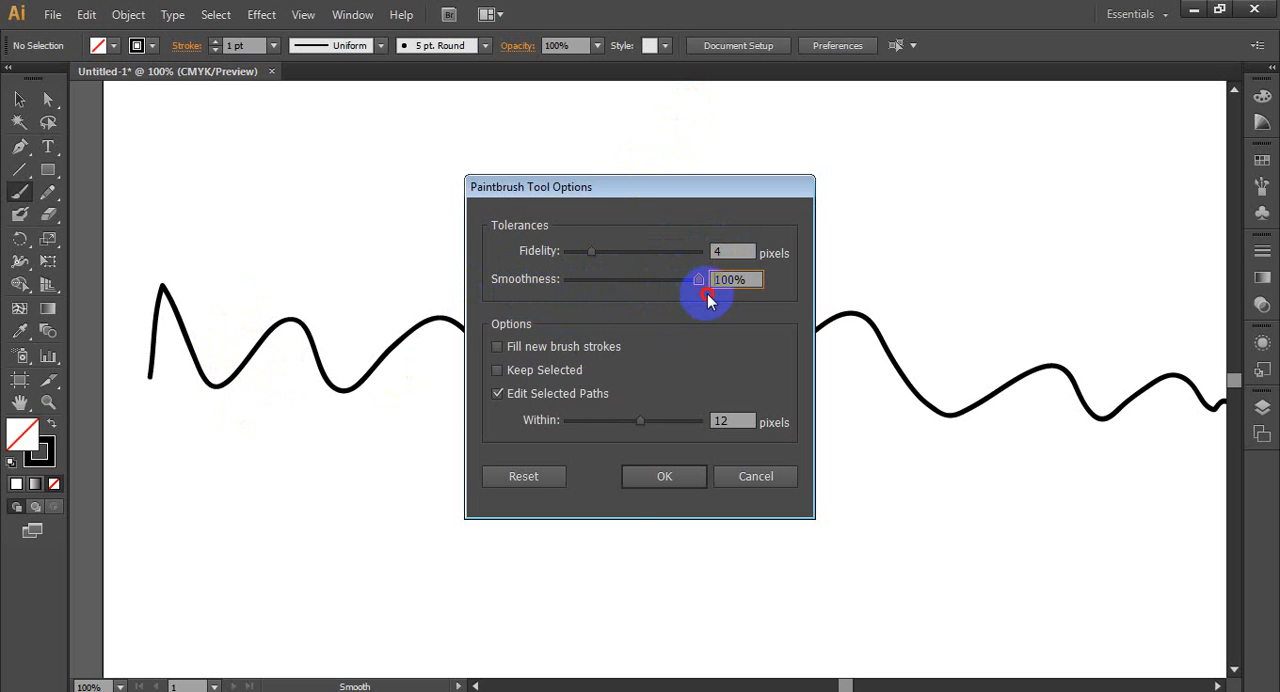
pyautogui.click(666, 480)
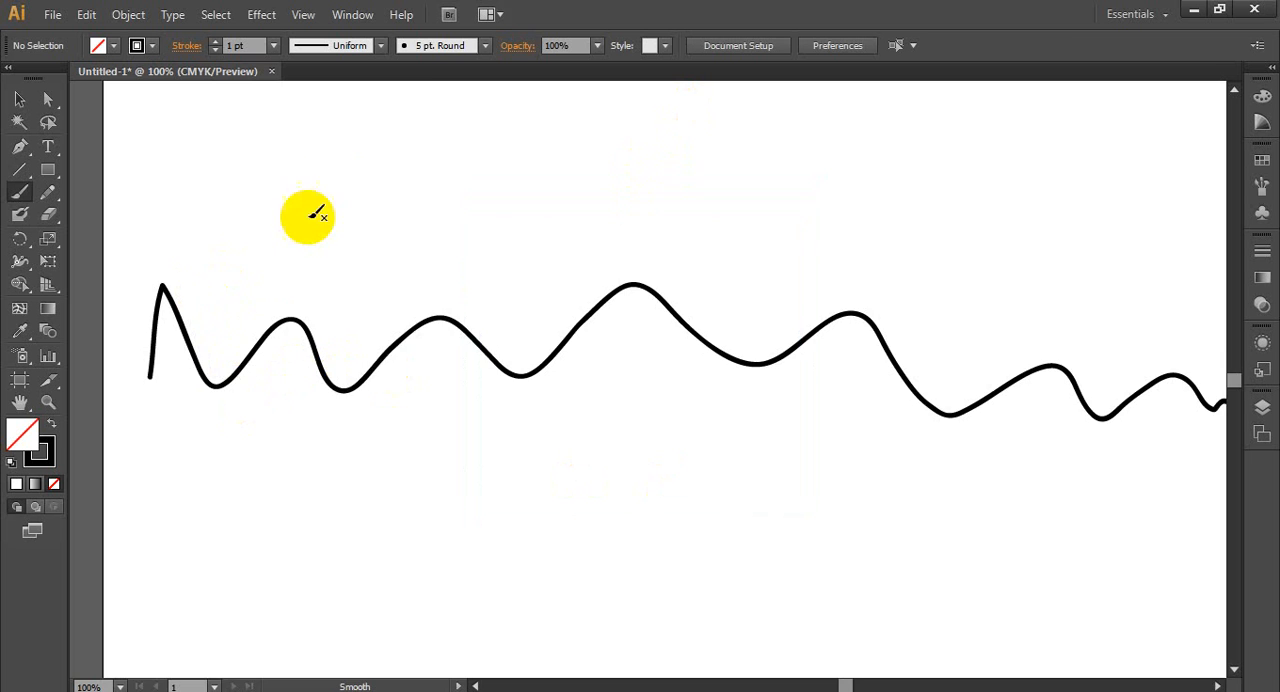
# - Paint a second freehand zigzag and wavy stroke below the first one for comparison
pyautogui.scroll(-1, 427, 257)
pyautogui.keyDown('alt'); pyautogui.scroll(-2, 427, 250); pyautogui.keyUp('alt')
pyautogui.moveTo(282, 352)
pyautogui.mouseDown()
pyautogui.moveTo(292, 318)
pyautogui.moveTo(309, 360)
pyautogui.moveTo(327, 332)
pyautogui.moveTo(362, 361)
pyautogui.moveTo(433, 345)
pyautogui.moveTo(617, 352)
pyautogui.moveTo(637, 384)
pyautogui.moveTo(748, 348)
pyautogui.moveTo(832, 378)
pyautogui.mouseUp()
# - Examine the curves and corners of the second stroke up close and compare them with the first stroke
pyautogui.keyDown('alt'); pyautogui.scroll(3, 428, 424); pyautogui.keyUp('alt')
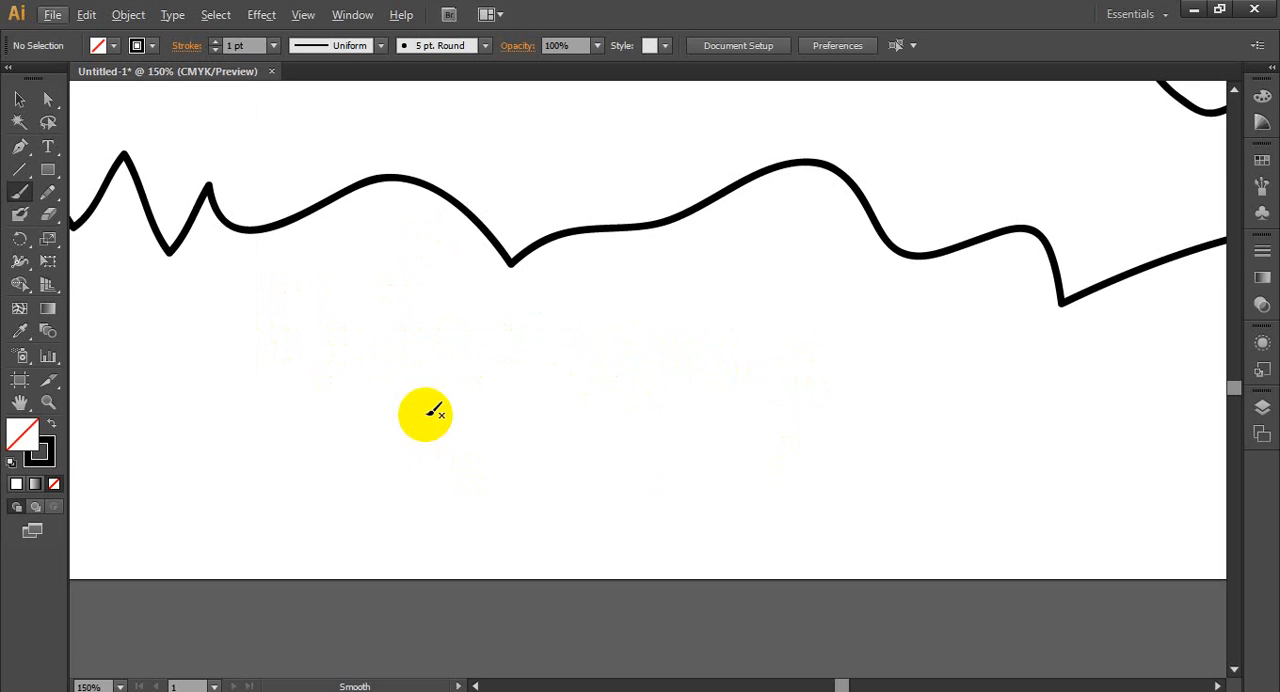
pyautogui.scroll(3, 434, 414)
pyautogui.scroll(1, 445, 290)
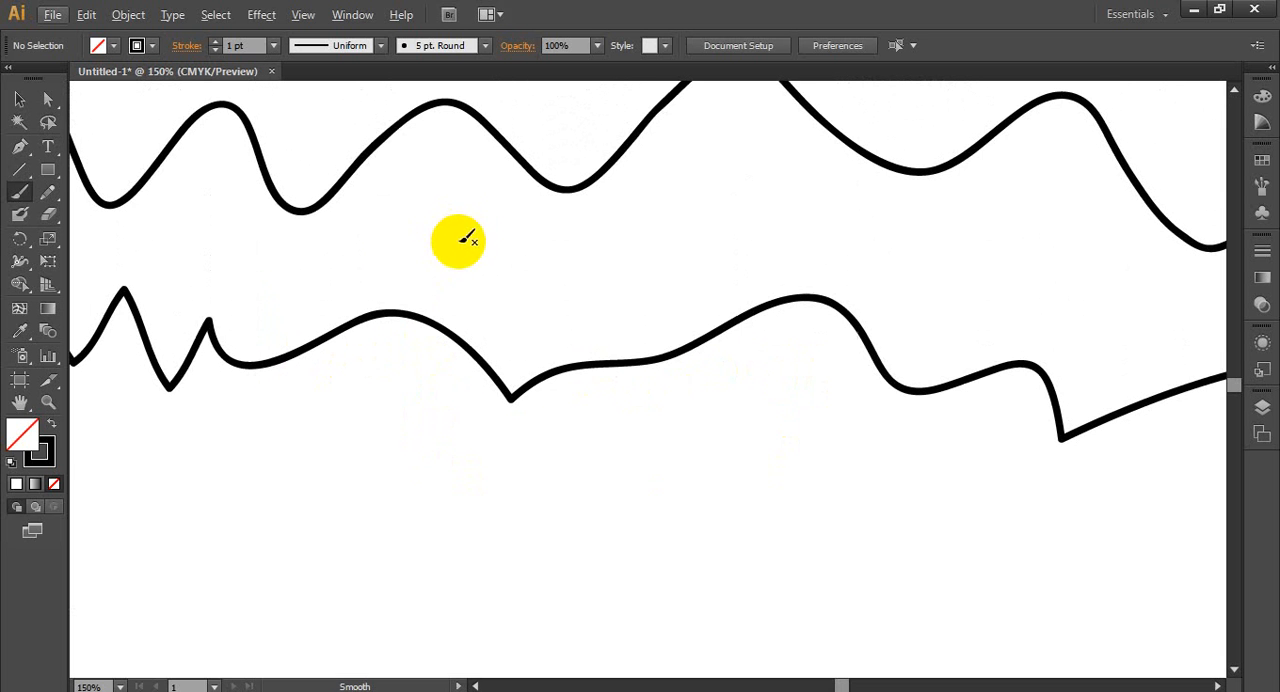
pyautogui.keyDown('alt'); pyautogui.scroll(4, 598, 366); pyautogui.keyUp('alt')
pyautogui.keyDown('alt'); pyautogui.scroll(2, 552, 396); pyautogui.keyUp('alt')
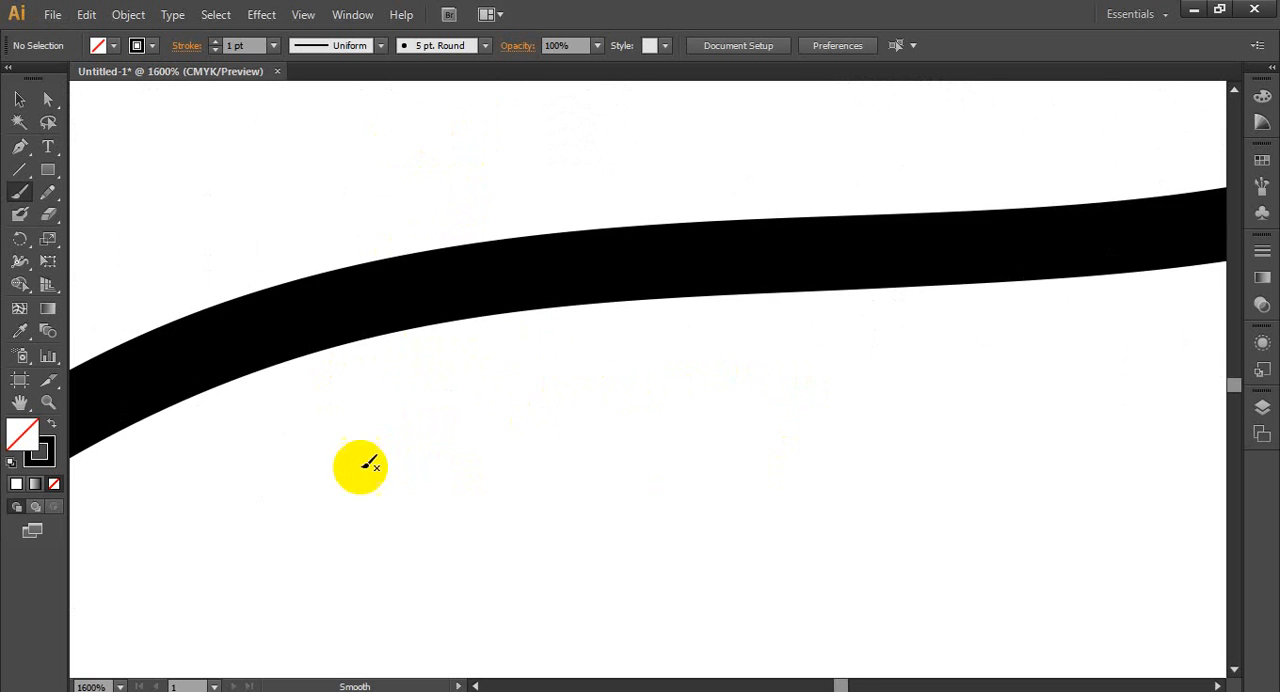
pyautogui.keyDown('alt'); pyautogui.scroll(-2, 357, 463); pyautogui.keyUp('alt')
pyautogui.keyDown('alt'); pyautogui.scroll(3, 330, 452); pyautogui.keyUp('alt')
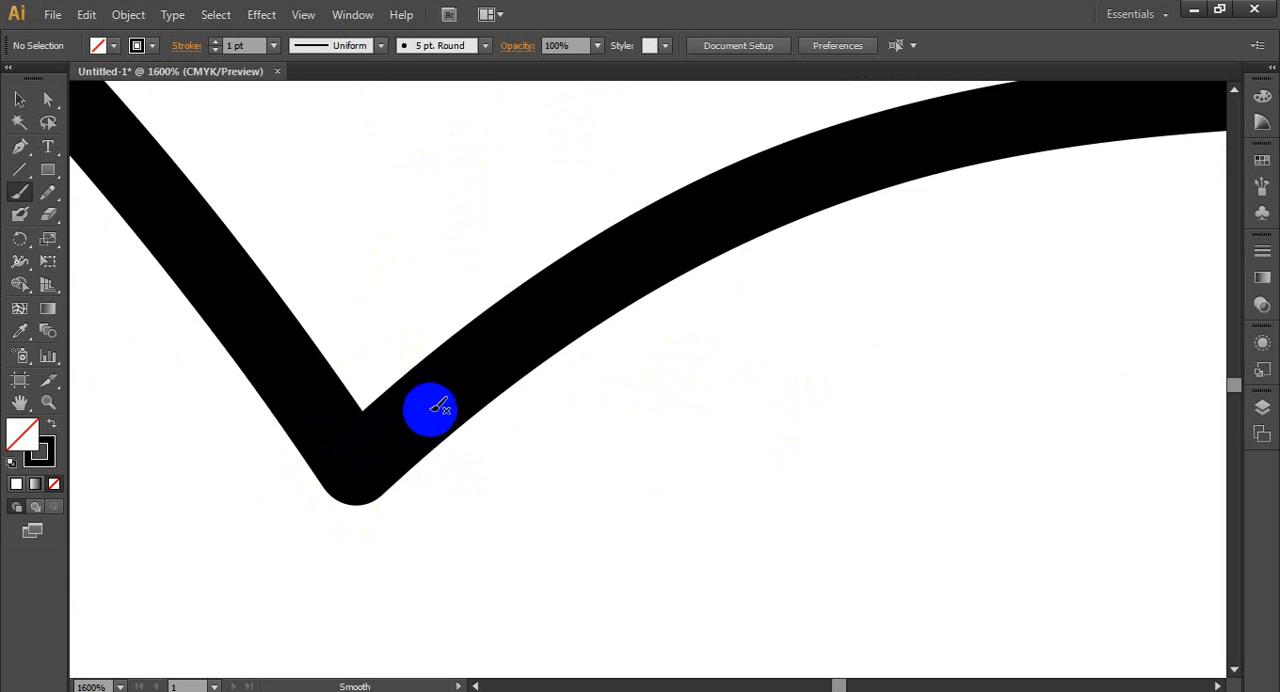
pyautogui.keyDown('alt'); pyautogui.scroll(-8, 843, 286); pyautogui.keyUp('alt')
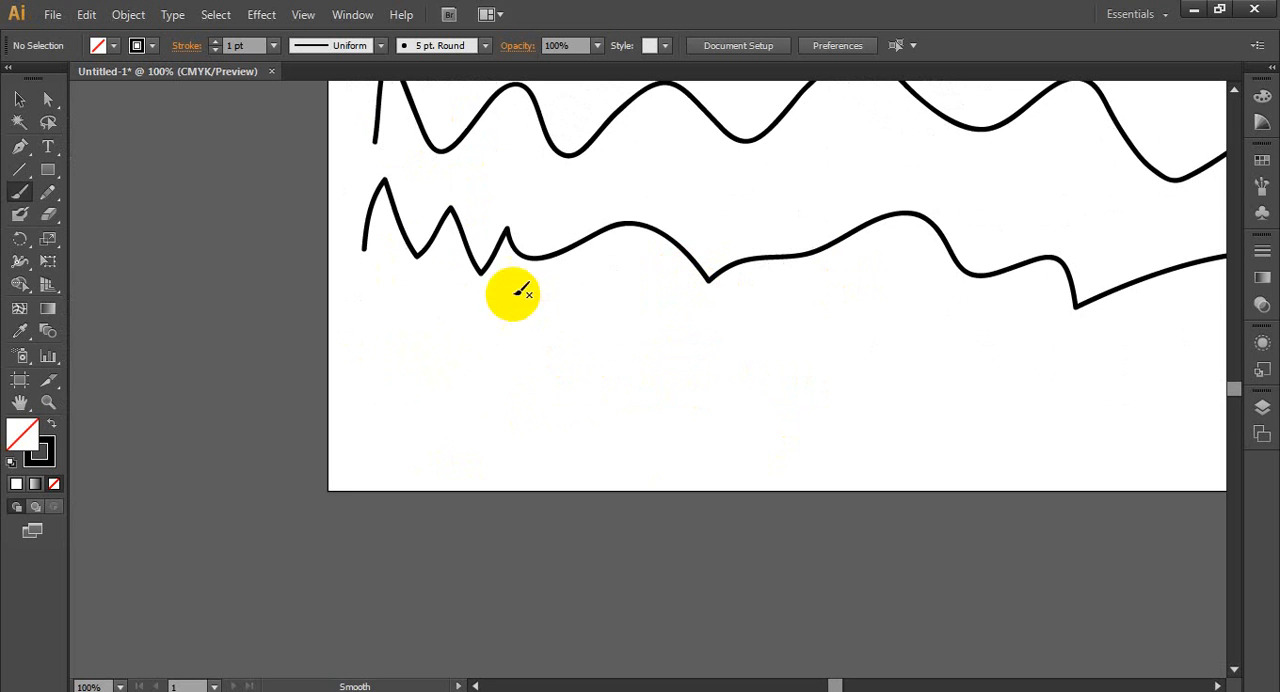
# - Paint a third freehand wavy stroke below the two existing ones, replacing the first try with a wavier one
pyautogui.scroll(1, 440, 390)
pyautogui.moveTo(420, 421)
pyautogui.mouseDown()
pyautogui.moveTo(581, 414)
pyautogui.moveTo(845, 448)
pyautogui.mouseUp()
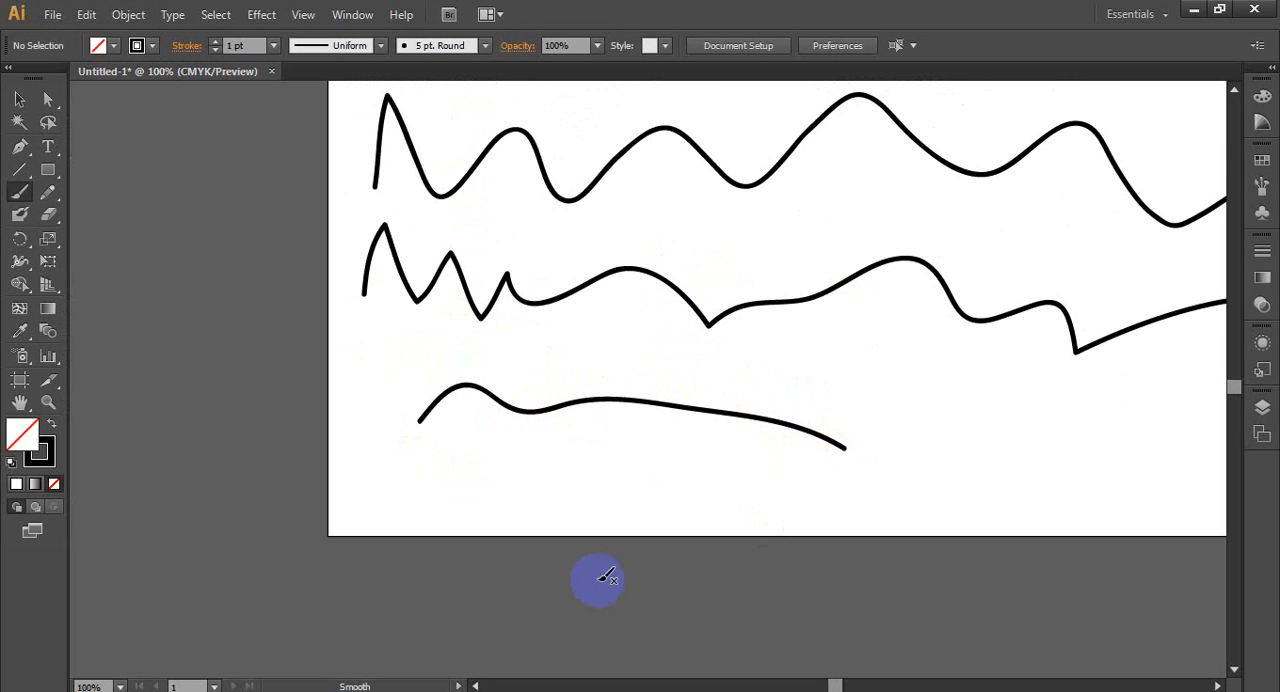
pyautogui.hotkey('ctrl', 'z')
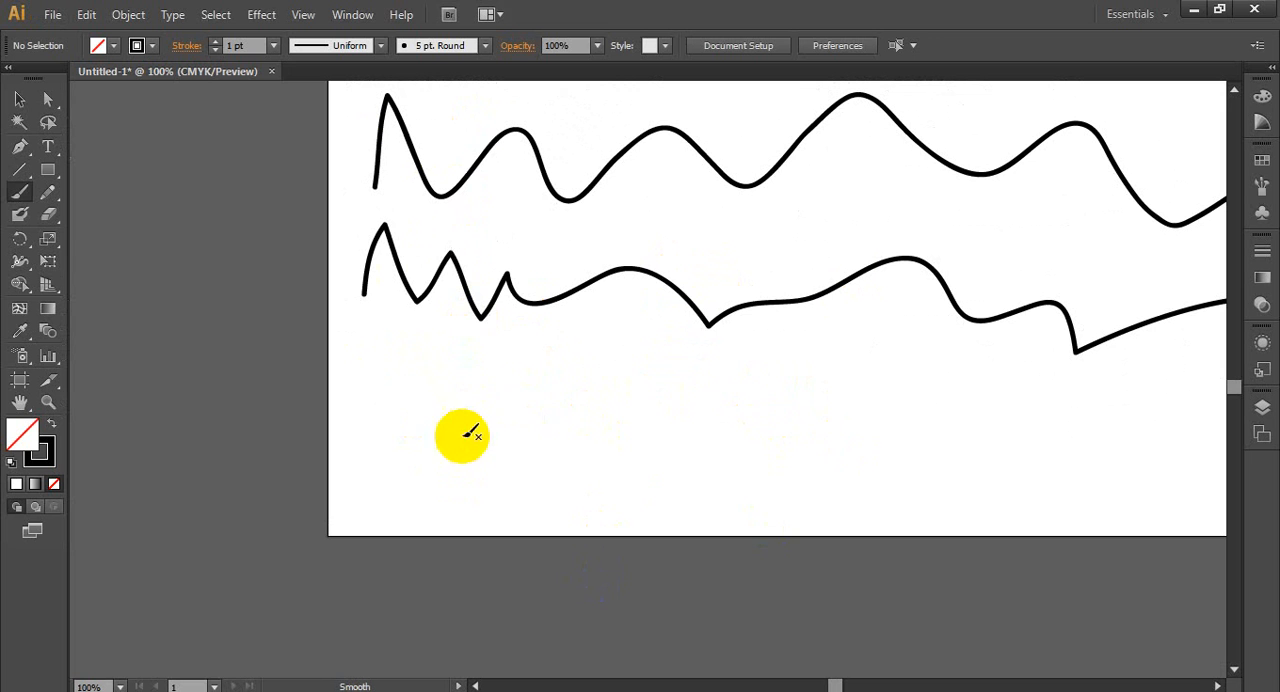
pyautogui.moveTo(460, 437)
pyautogui.mouseDown()
pyautogui.moveTo(475, 407)
pyautogui.moveTo(534, 424)
pyautogui.moveTo(607, 396)
pyautogui.moveTo(664, 422)
pyautogui.moveTo(719, 397)
pyautogui.moveTo(774, 429)
pyautogui.moveTo(829, 413)
pyautogui.moveTo(938, 428)
pyautogui.mouseUp()
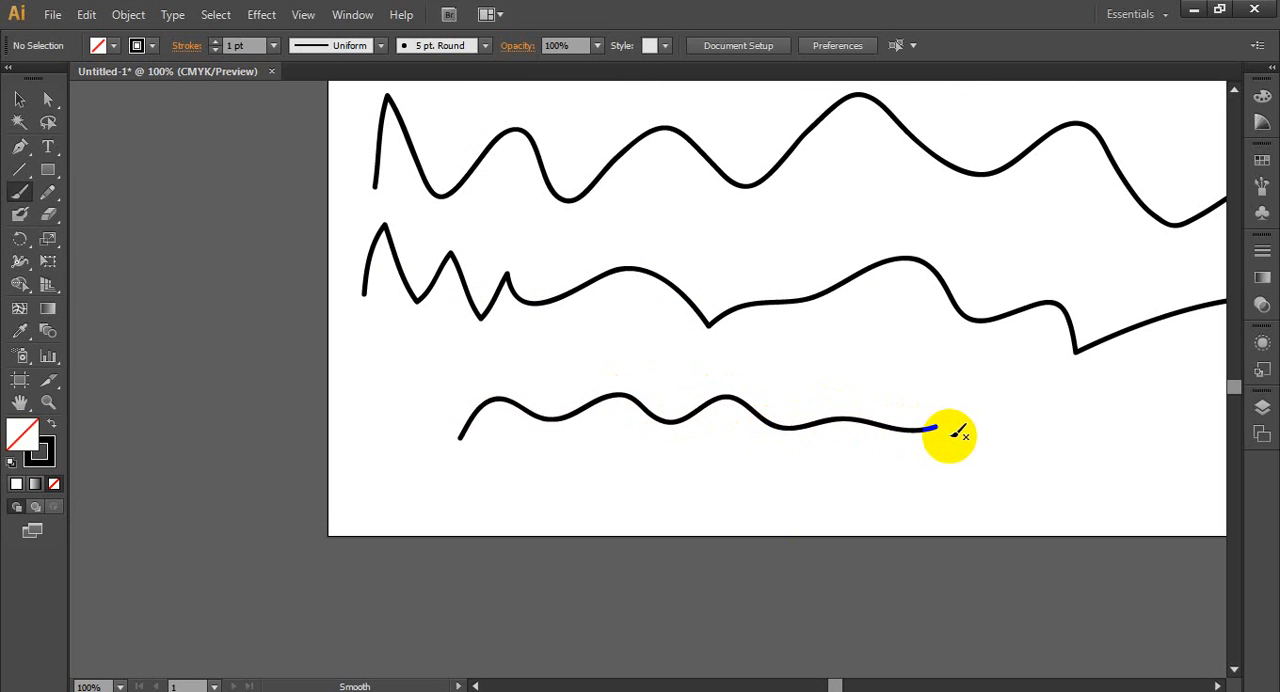
# - Examine the peaks and corners of the second stroke's zigzag section up close
pyautogui.scroll(-2, 457, 445)
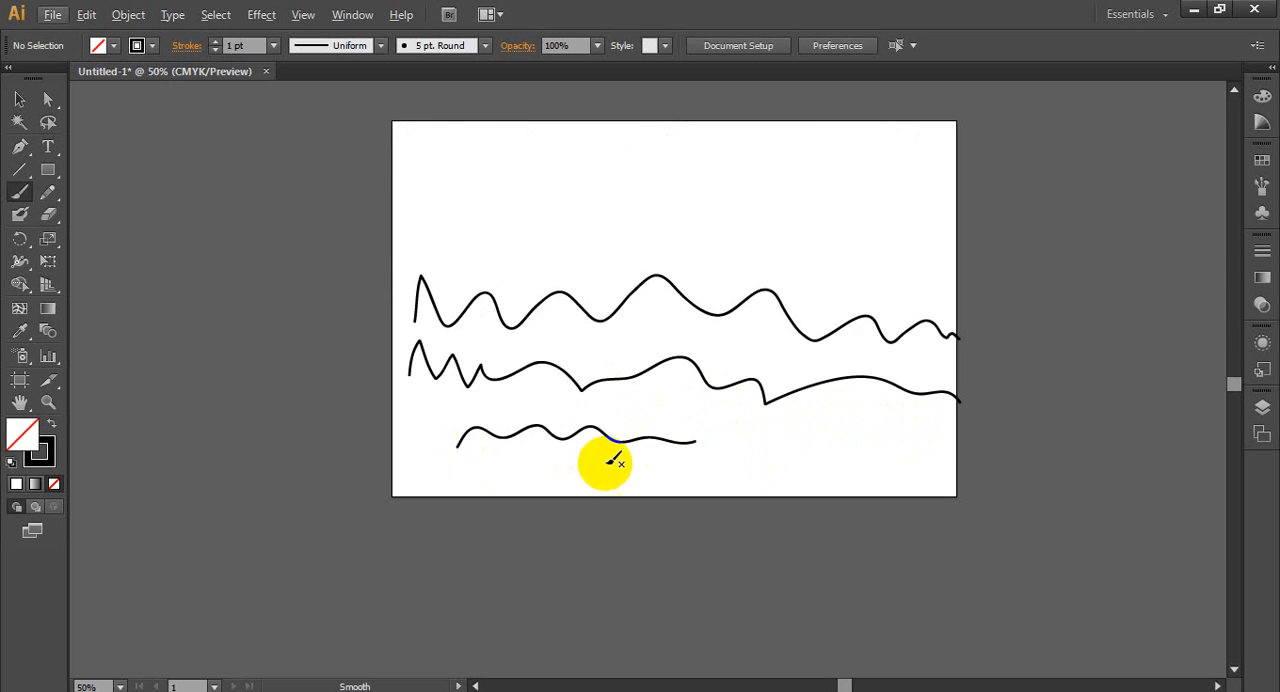
pyautogui.scroll(2, 603, 455)
pyautogui.scroll(3, 208, 237)
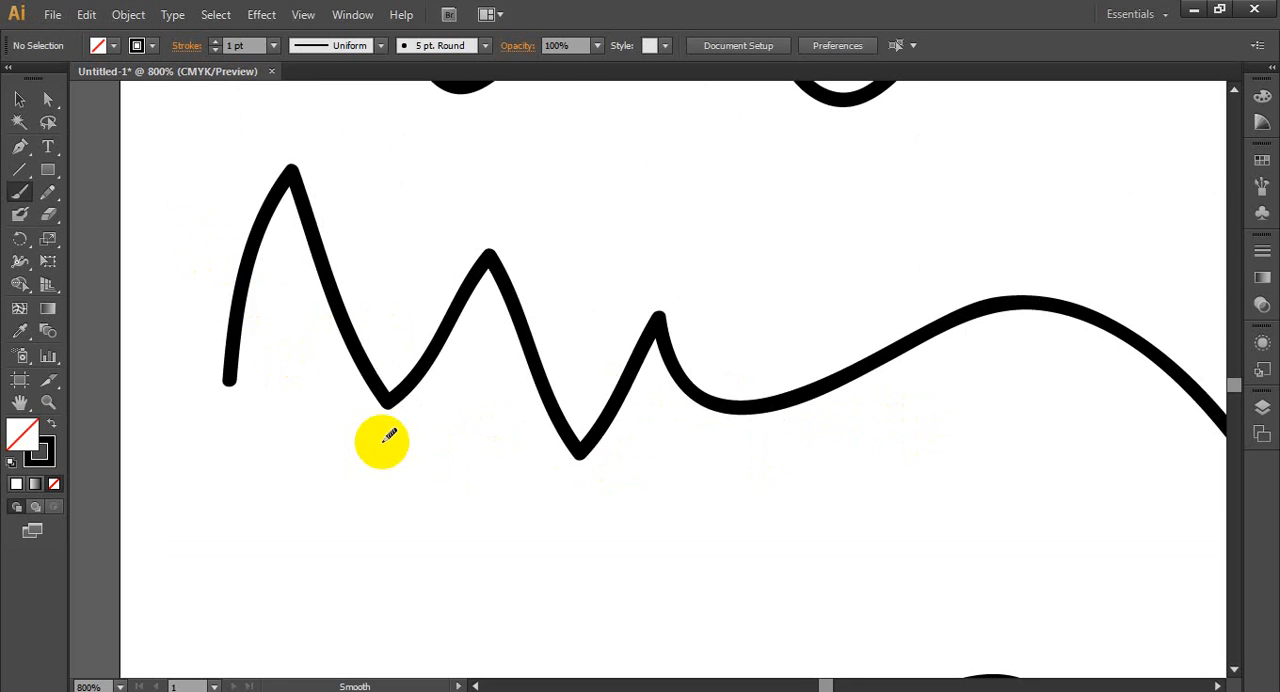
pyautogui.scroll(2, 380, 437)
pyautogui.scroll(-2, 460, 345)
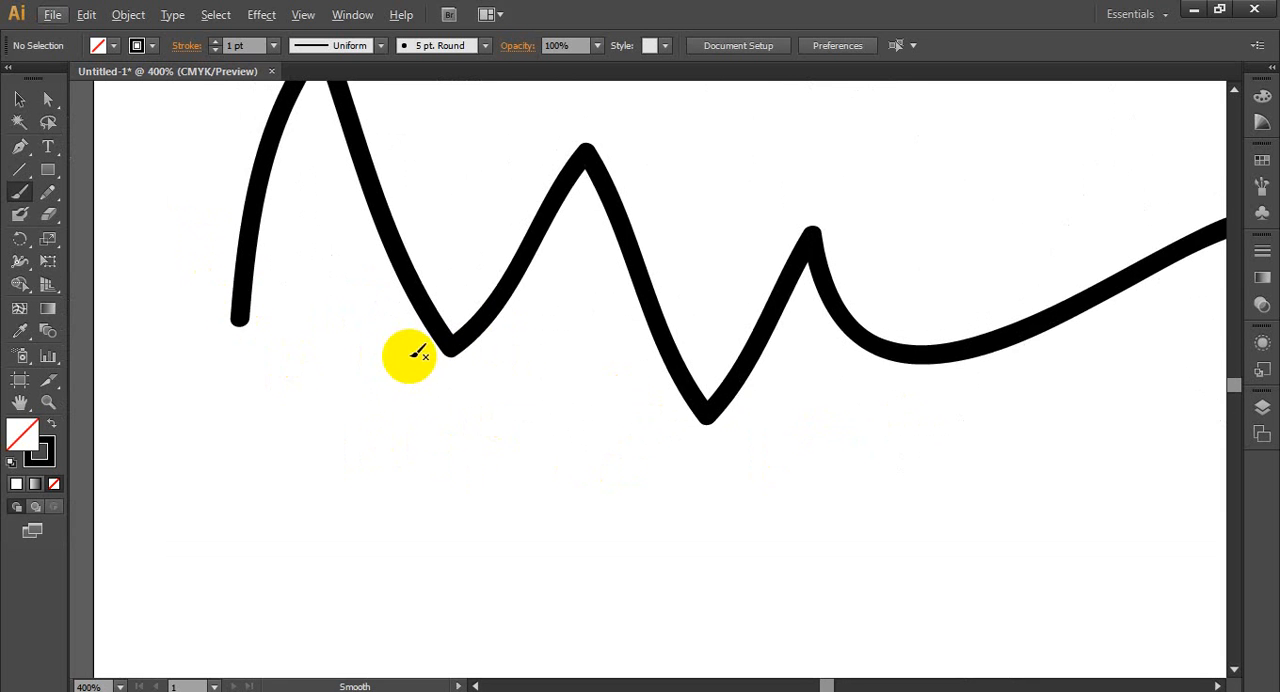
pyautogui.scroll(1, 414, 385)
pyautogui.scroll(3, 283, 305)
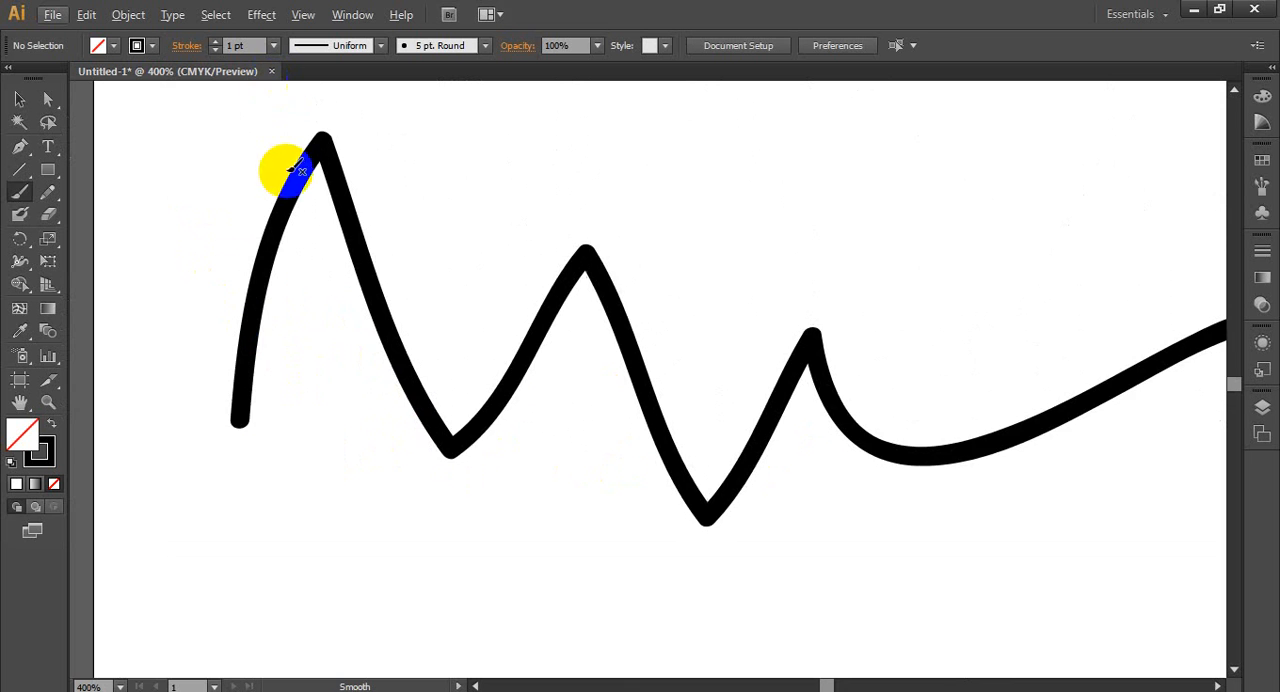
pyautogui.scroll(4, 293, 188)
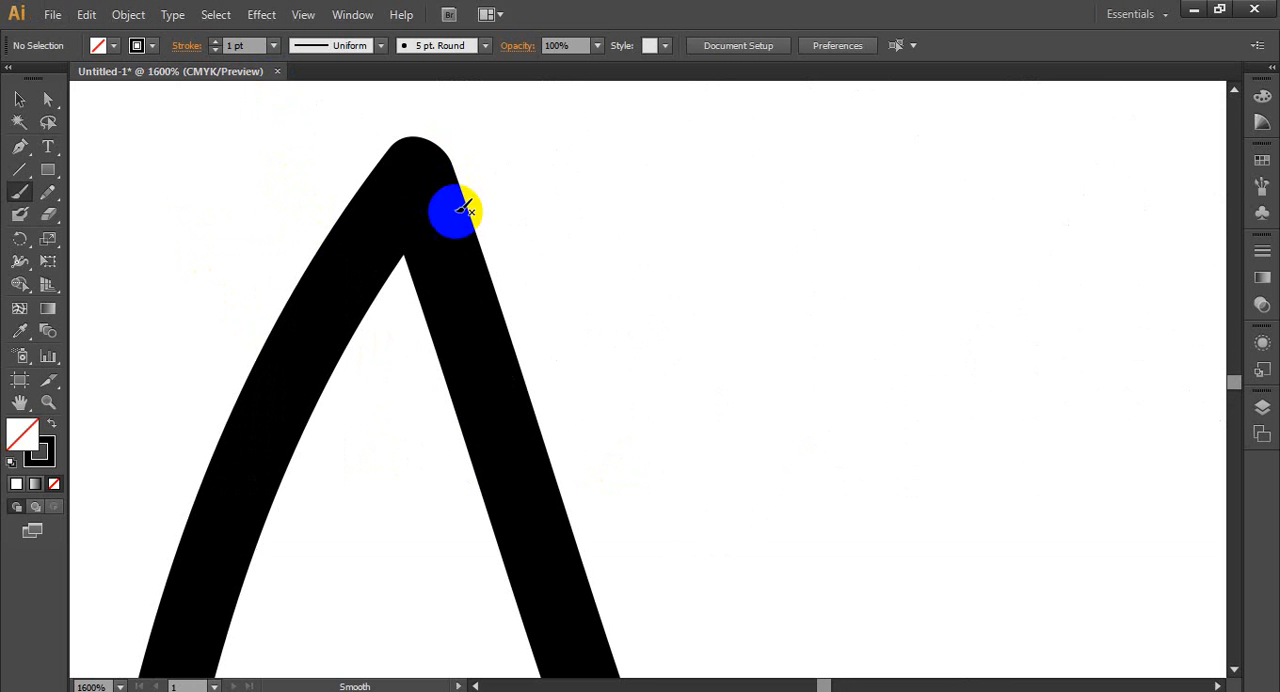
# - Confirm the Paintbrush tool options with smoothness at 100% and paint two test wavy strokes around the second stroke's zigzag
pyautogui.doubleClick(22, 196)
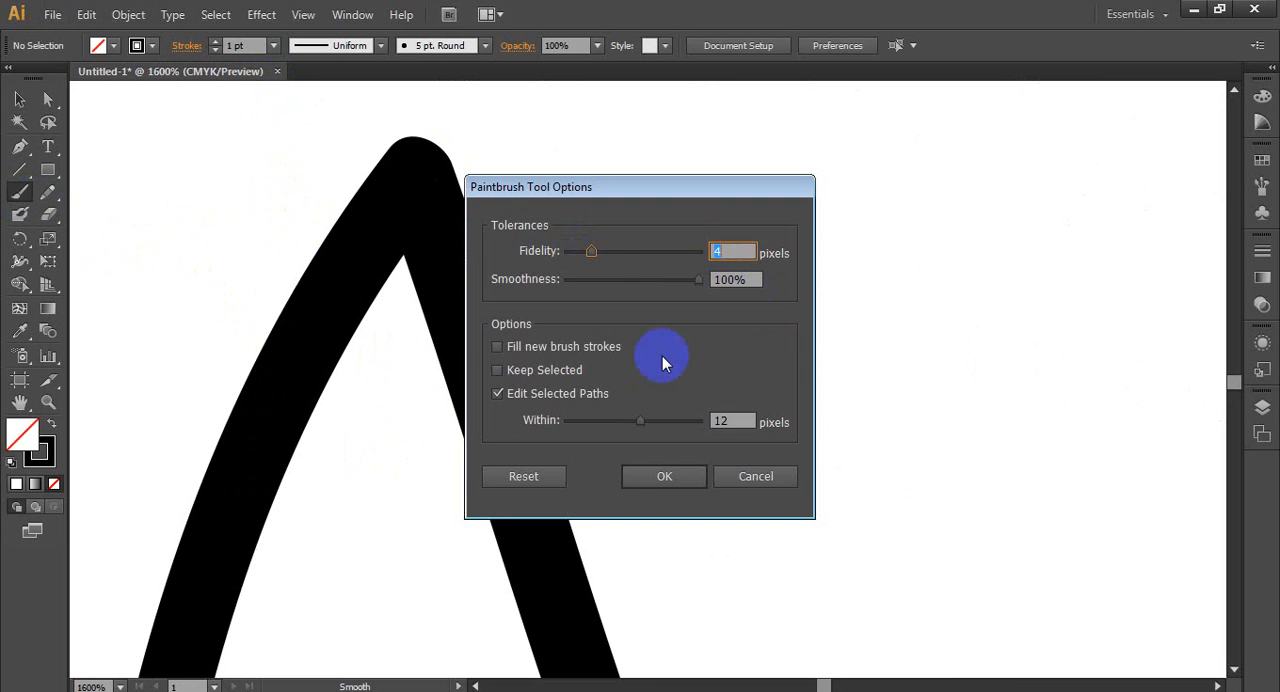
pyautogui.click(663, 480)
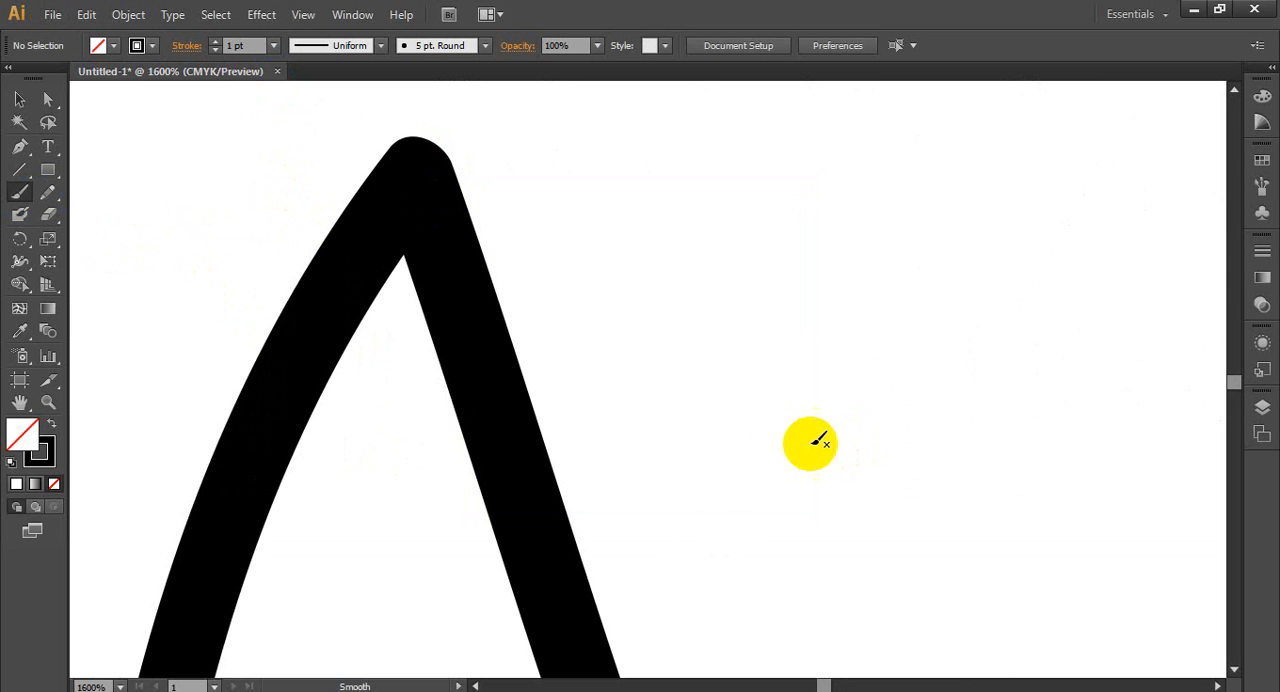
pyautogui.moveTo(651, 380)
pyautogui.mouseDown()
pyautogui.moveTo(937, 353)
pyautogui.moveTo(1150, 410)
pyautogui.mouseUp()
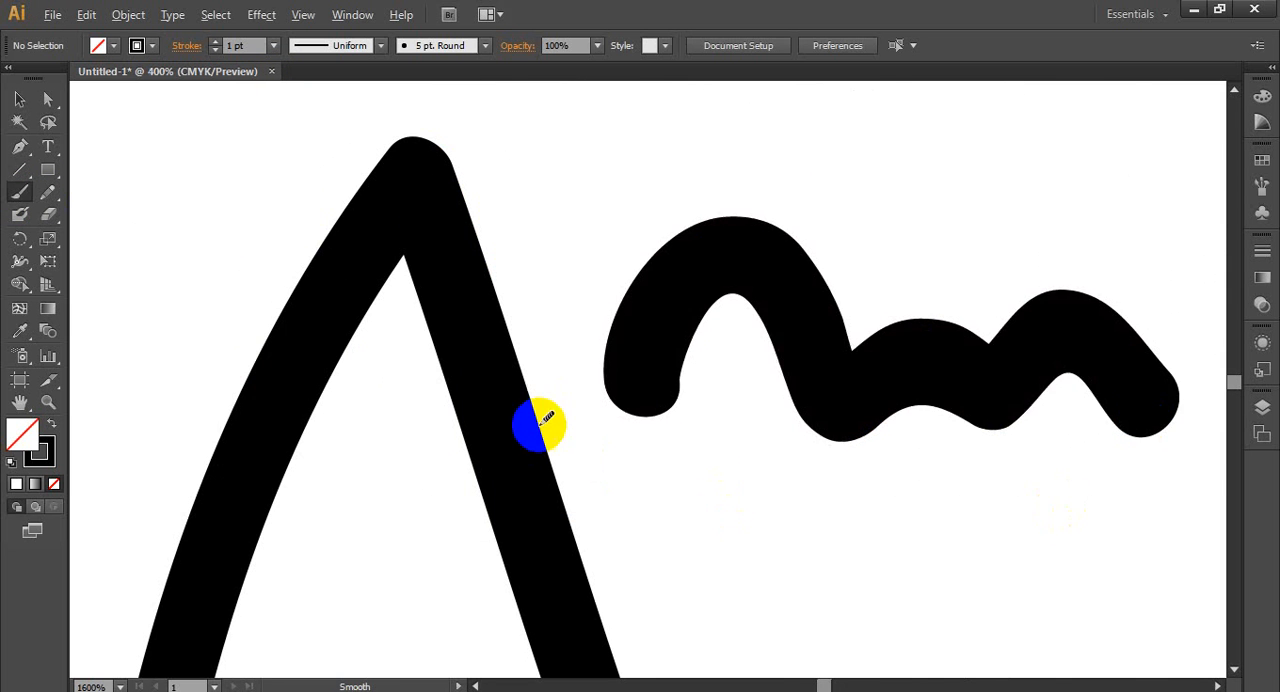
pyautogui.scroll(-4, 540, 423)
pyautogui.scroll(-3, 452, 385)
pyautogui.moveTo(563, 412)
pyautogui.mouseDown()
pyautogui.moveTo(709, 425)
pyautogui.moveTo(793, 386)
pyautogui.moveTo(946, 399)
pyautogui.mouseUp()
# - Select all the practice strokes on the artboard and delete them
pyautogui.scroll(-2, 491, 386)
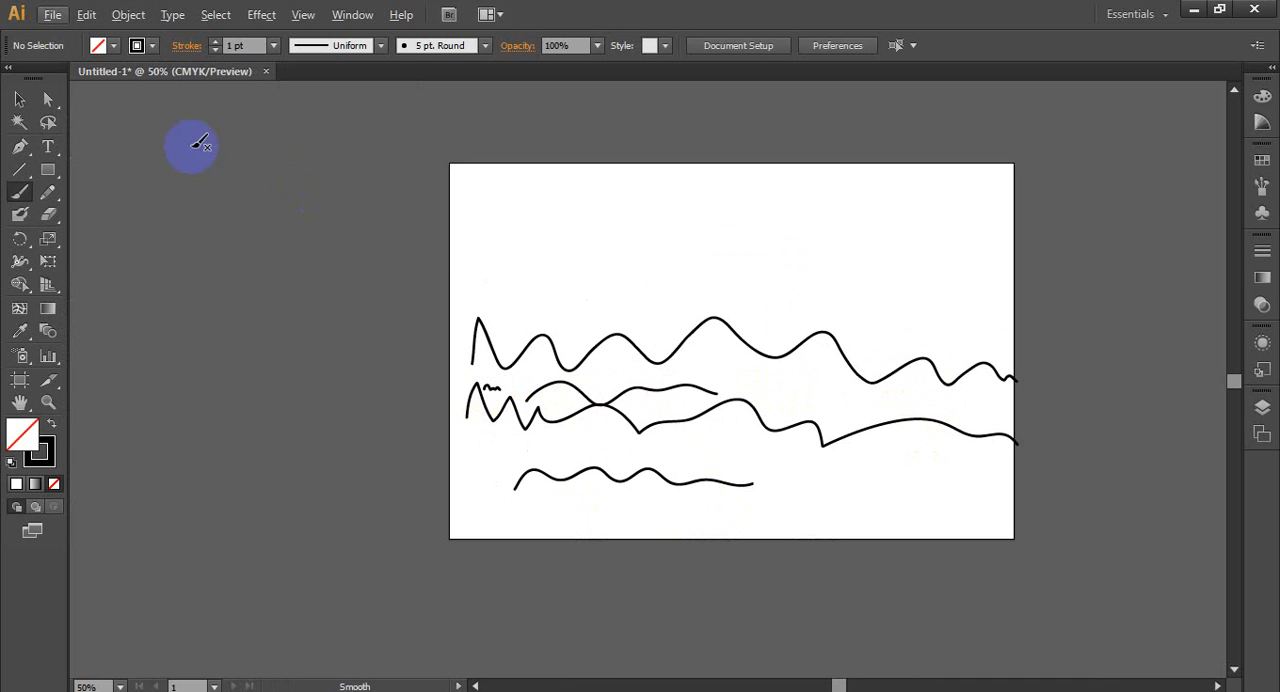
pyautogui.moveTo(497, 289)
pyautogui.mouseDown()
pyautogui.moveTo(786, 523)
pyautogui.moveTo(797, 517)
pyautogui.mouseUp()
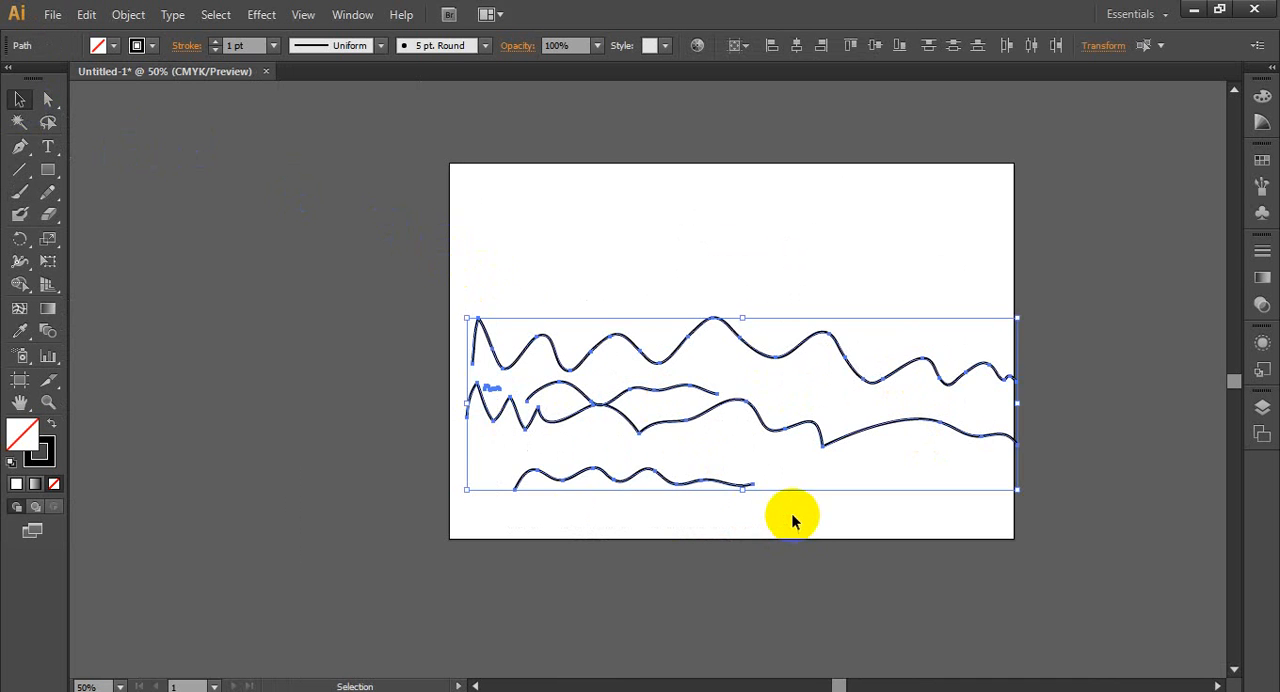
pyautogui.press('Delete')
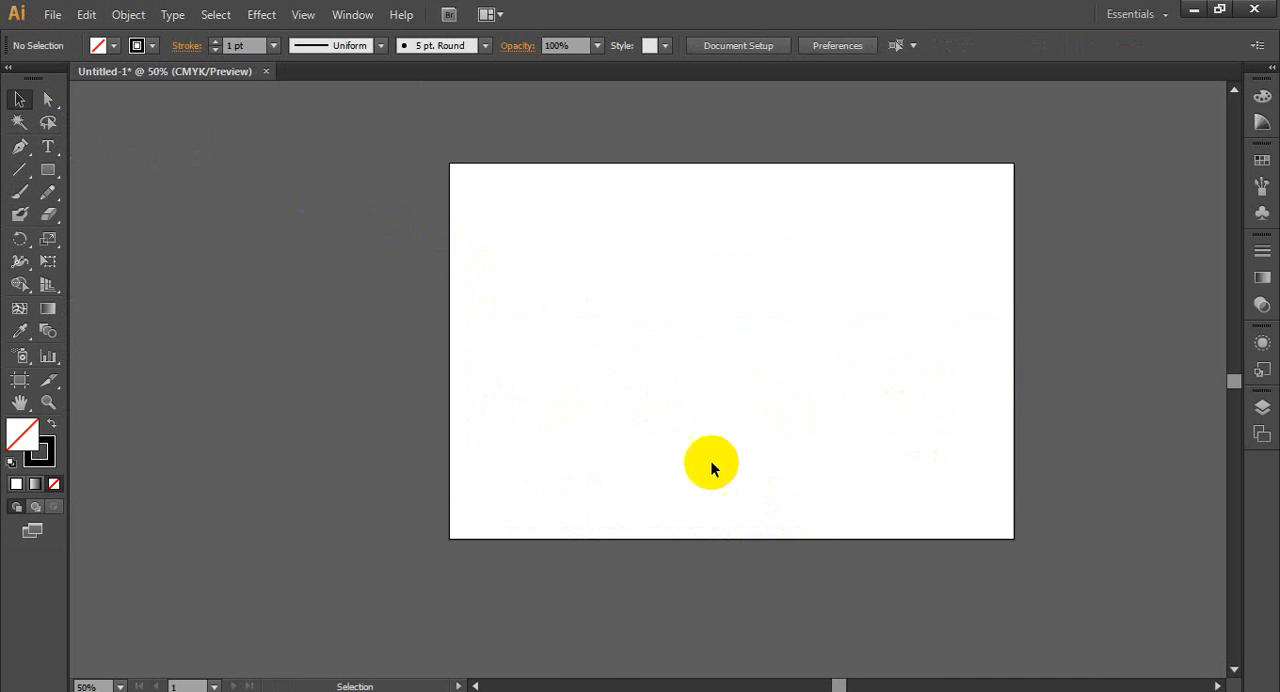
pyautogui.click(22, 193)
pyautogui.scroll(2, 1071, 357)
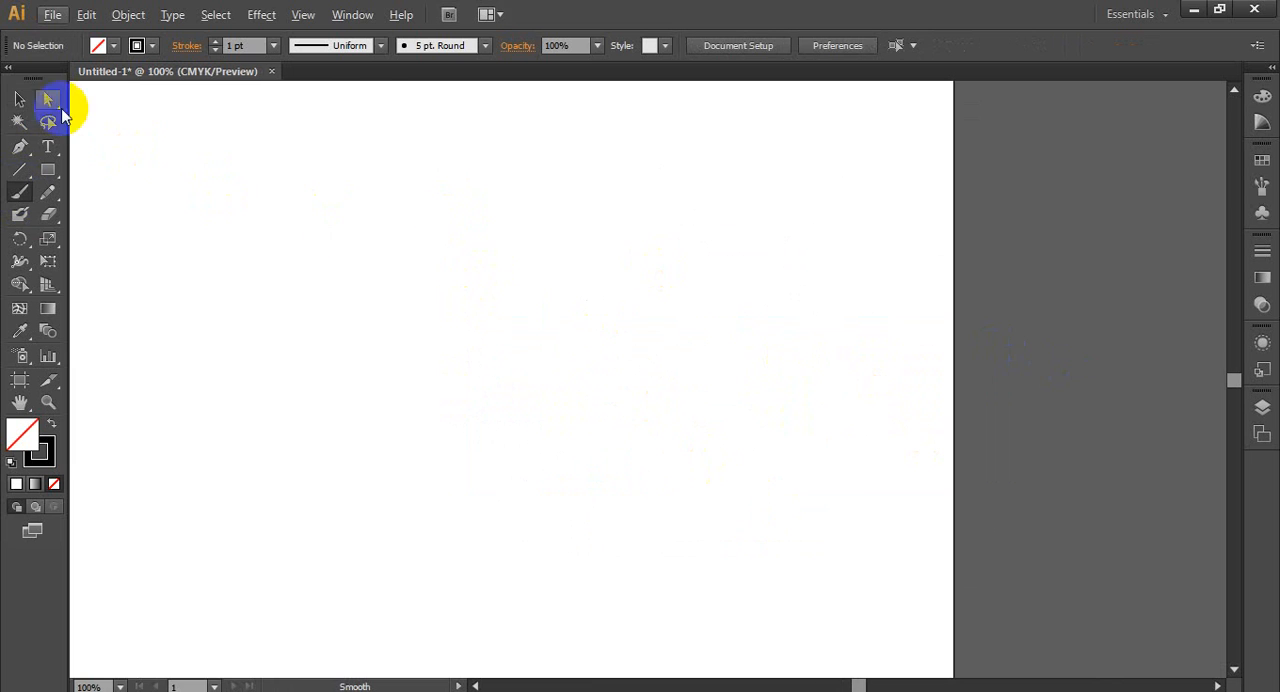
pyautogui.press('v')
pyautogui.scroll(-2, 379, 331)
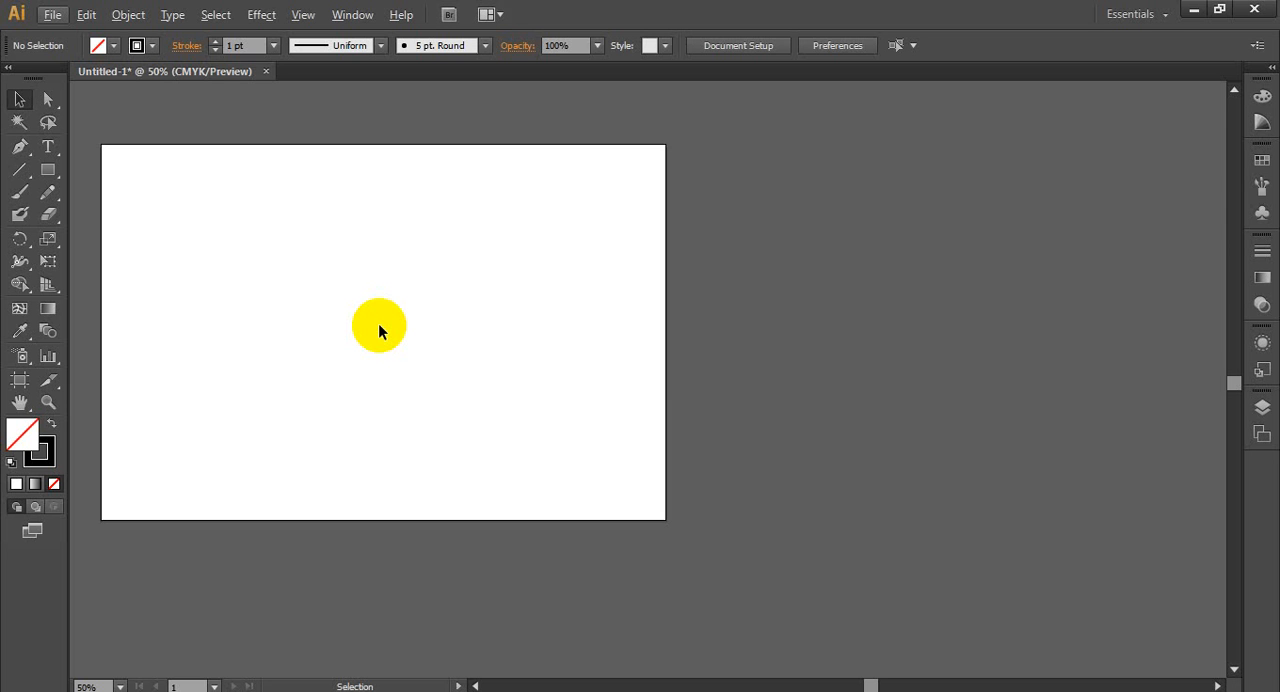
# - Paint a trial freehand signature in the lower part of the artboard with the Paintbrush tool, and delete it
pyautogui.click(21, 193)
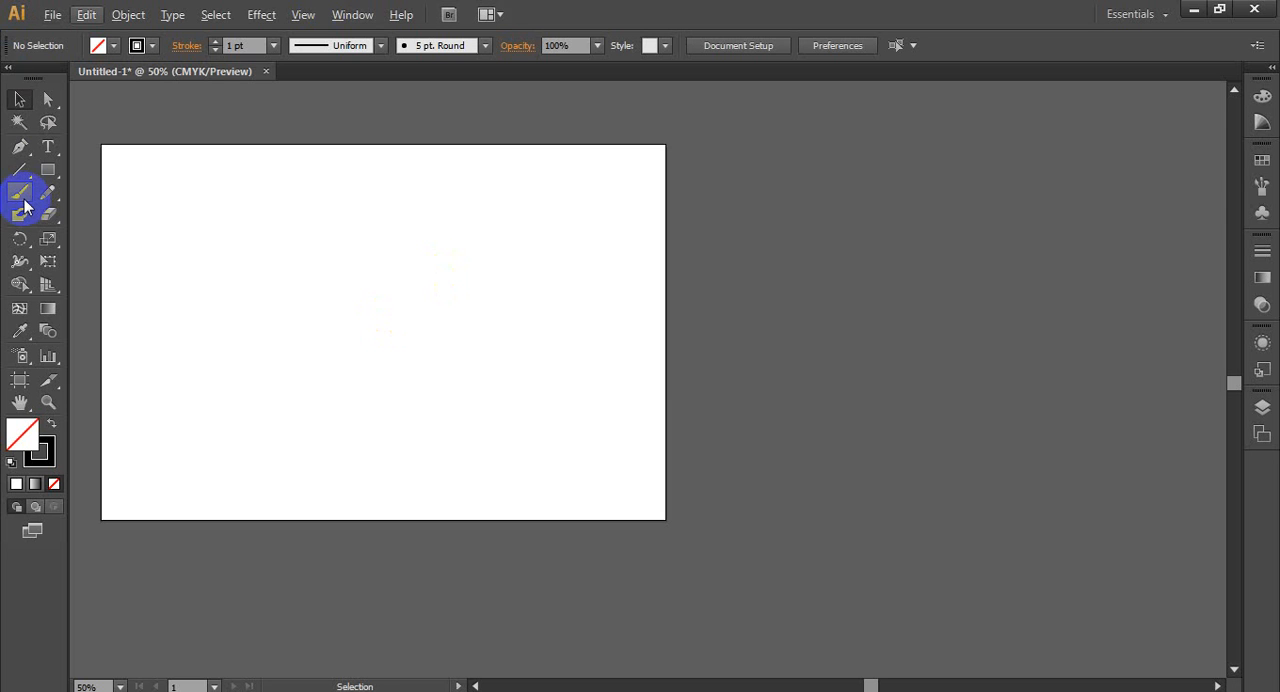
pyautogui.moveTo(334, 377)
pyautogui.mouseDown()
pyautogui.moveTo(362, 421)
pyautogui.moveTo(427, 398)
pyautogui.moveTo(437, 429)
pyautogui.moveTo(478, 447)
pyautogui.moveTo(555, 417)
pyautogui.moveTo(716, 414)
pyautogui.mouseUp()
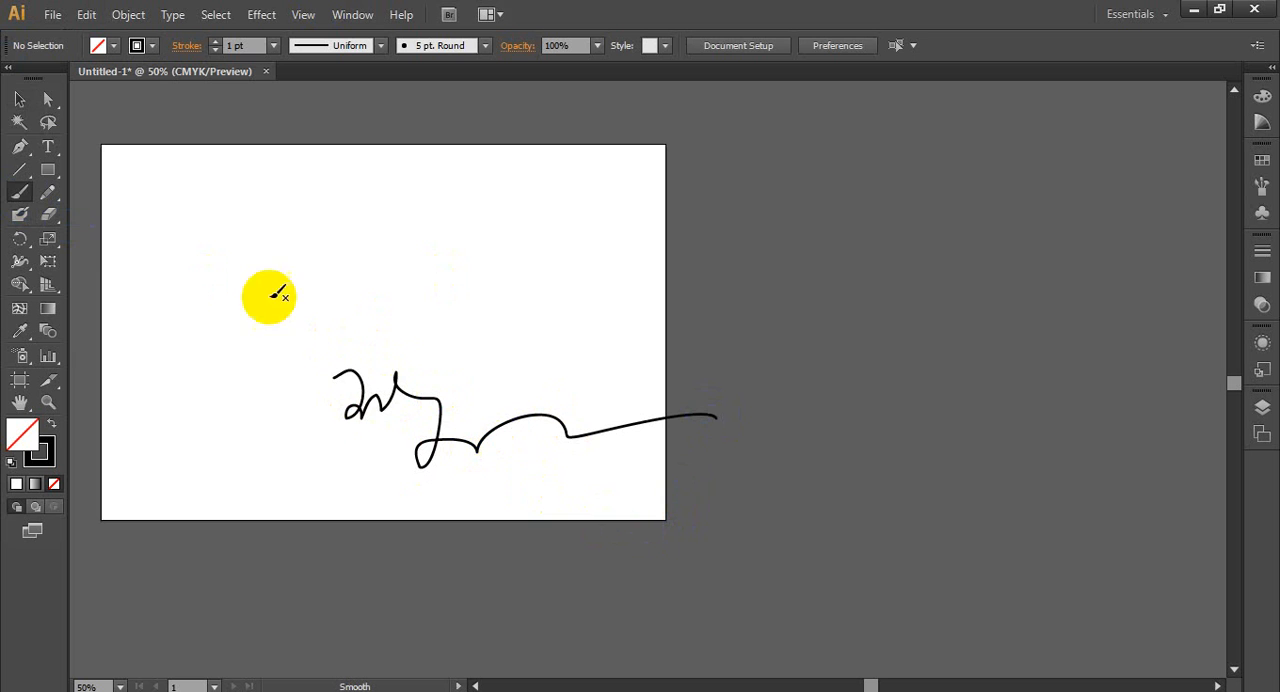
pyautogui.click(20, 106)
pyautogui.moveTo(337, 317); pyautogui.dragTo(538, 575)
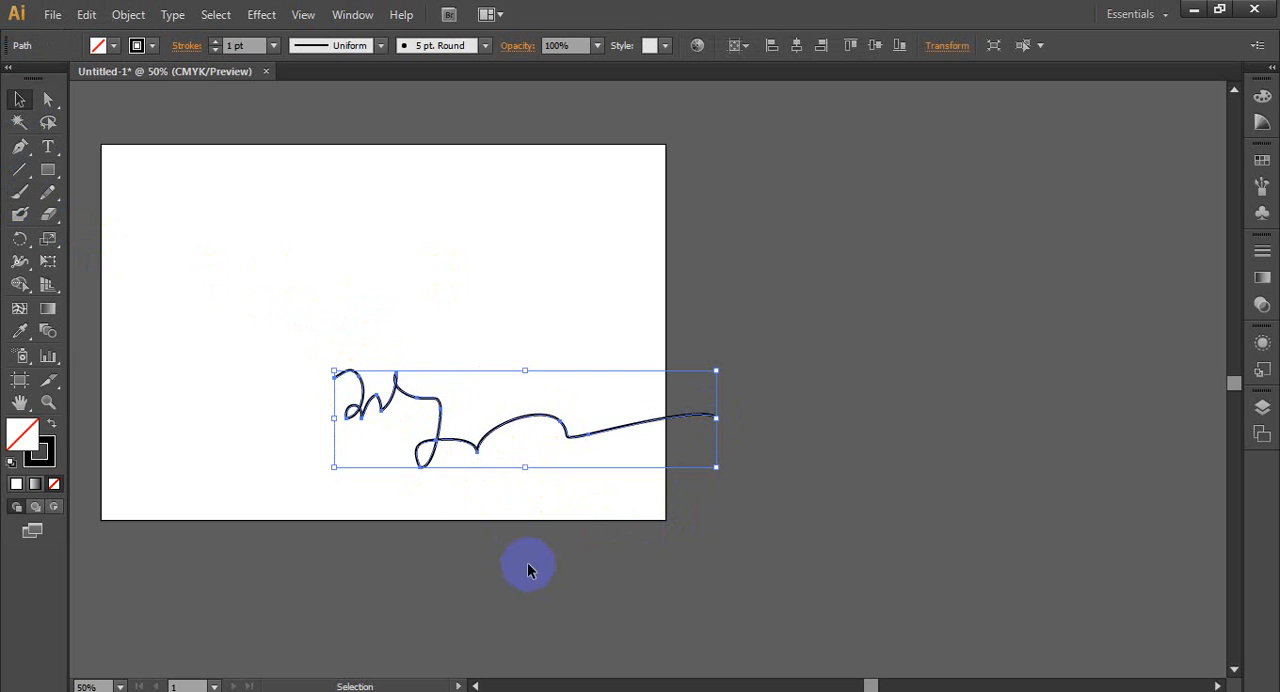
pyautogui.press('Delete')
# - Paint a freehand signature with loops and a long trailing line across the artboard using the Paintbrush tool
pyautogui.click(27, 190)
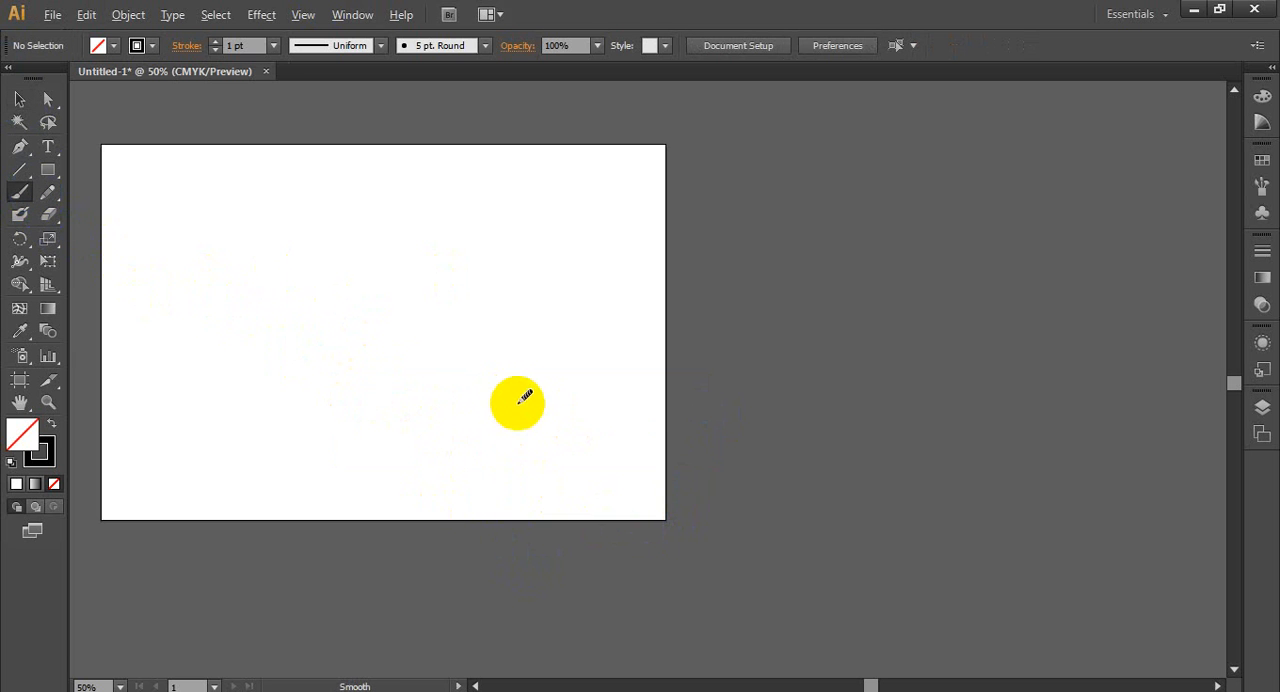
pyautogui.scroll(2, 520, 402)
pyautogui.scroll(-3, 615, 401)
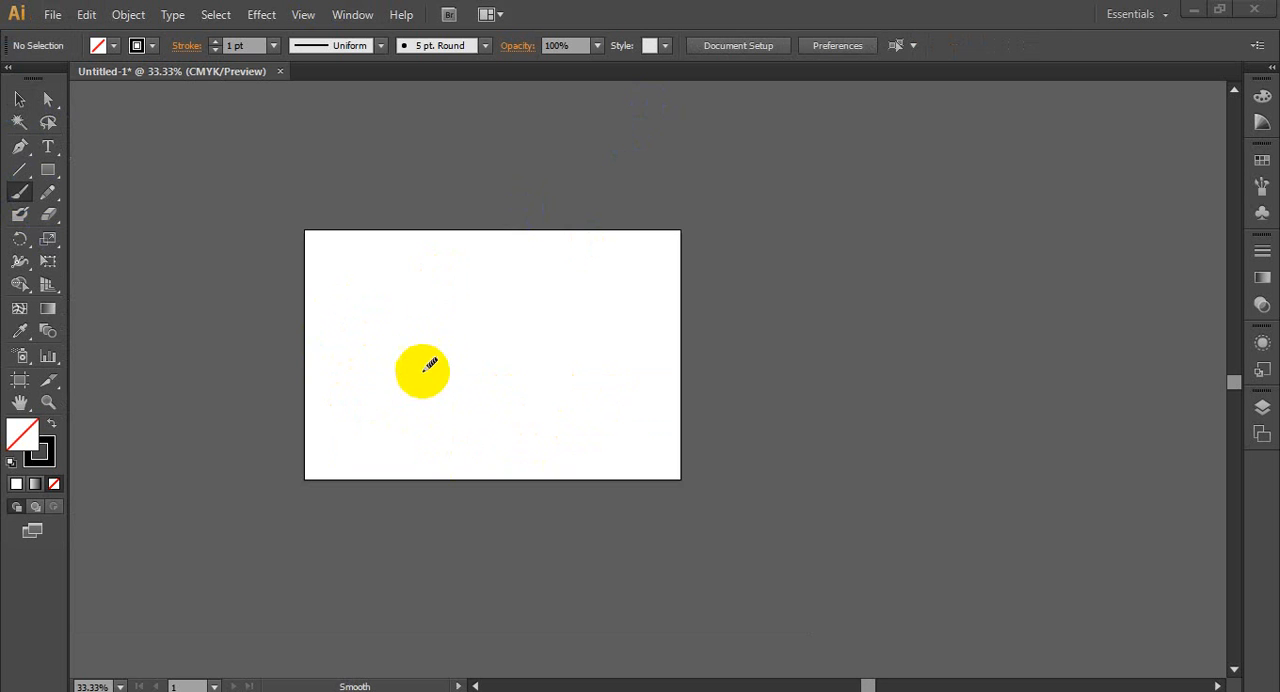
pyautogui.scroll(2, 340, 378)
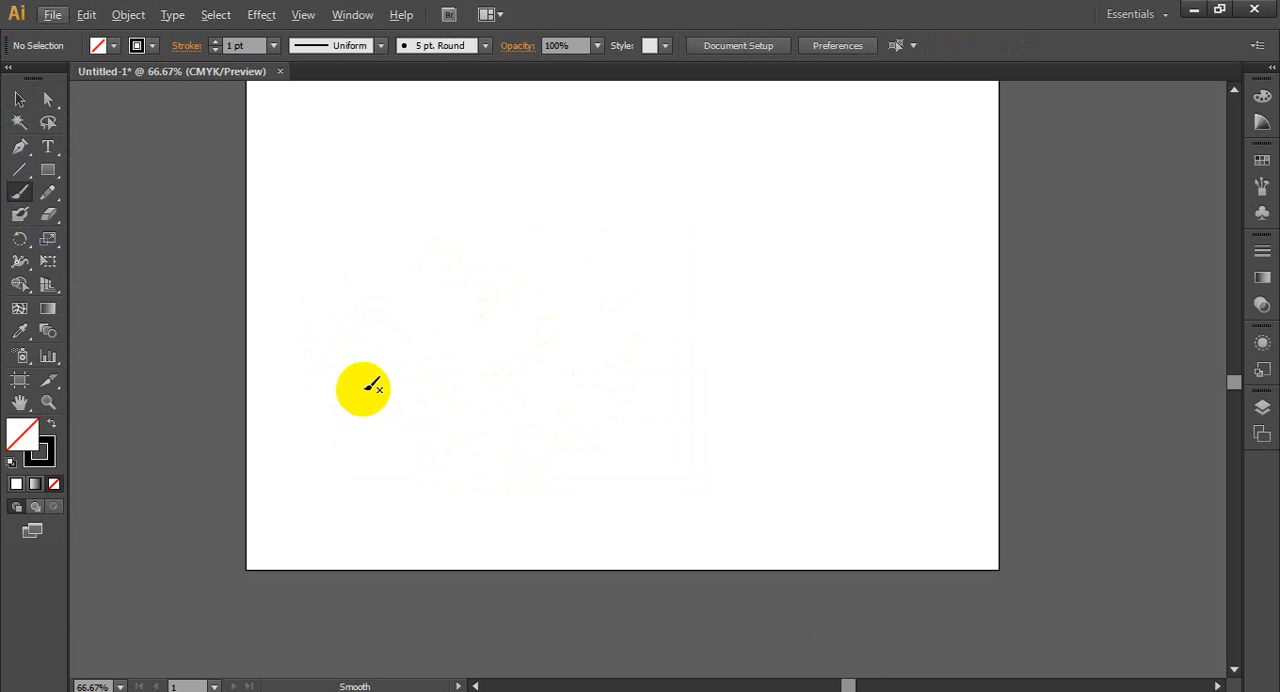
pyautogui.moveTo(382, 290)
pyautogui.mouseDown()
pyautogui.moveTo(434, 224)
pyautogui.moveTo(430, 322)
pyautogui.moveTo(493, 328)
pyautogui.moveTo(540, 196)
pyautogui.moveTo(566, 331)
pyautogui.moveTo(592, 305)
pyautogui.moveTo(684, 304)
pyautogui.moveTo(711, 328)
pyautogui.moveTo(920, 295)
pyautogui.mouseUp()
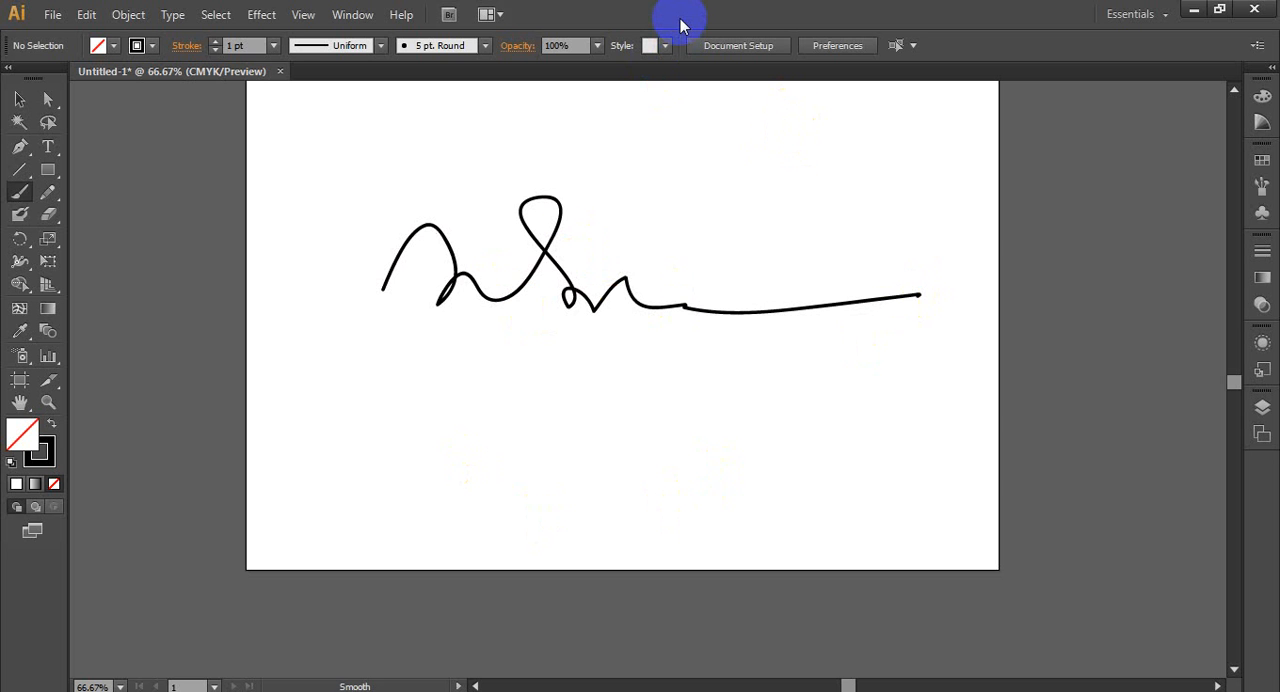
# - Start a Save for Web export and compare its preview without and with Clip to Artboard, leaving clipping enabled
pyautogui.click(50, 18)
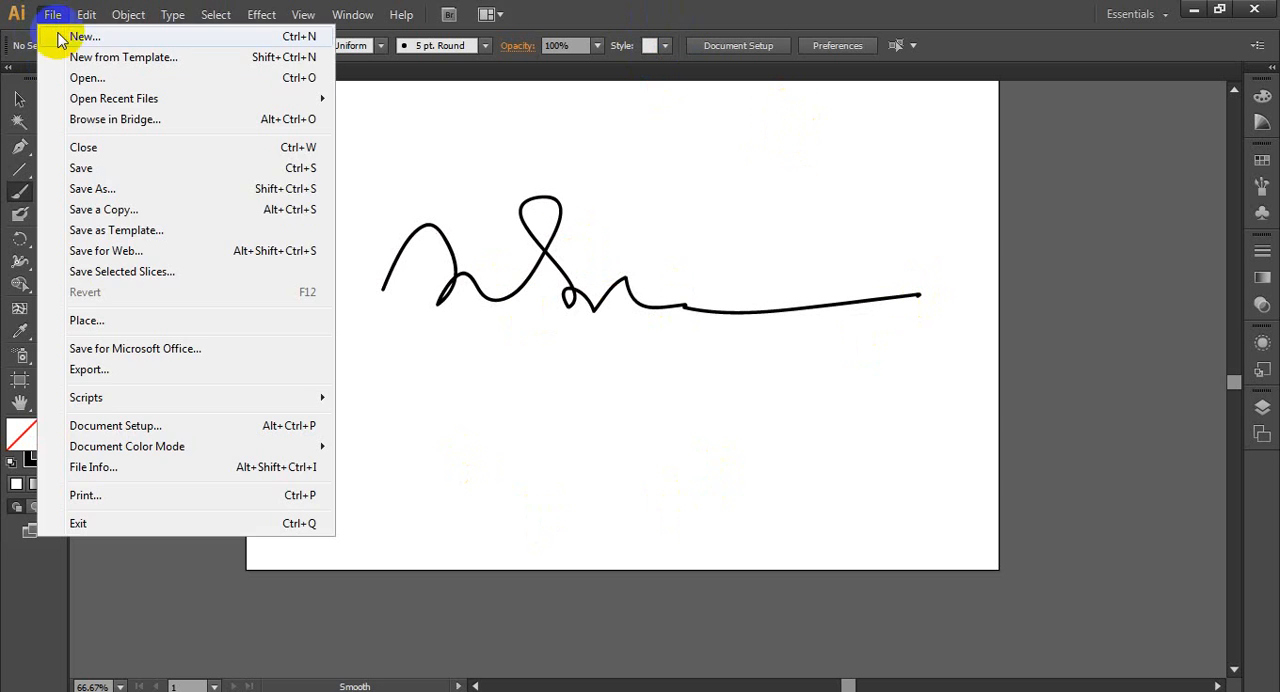
pyautogui.click(152, 258)
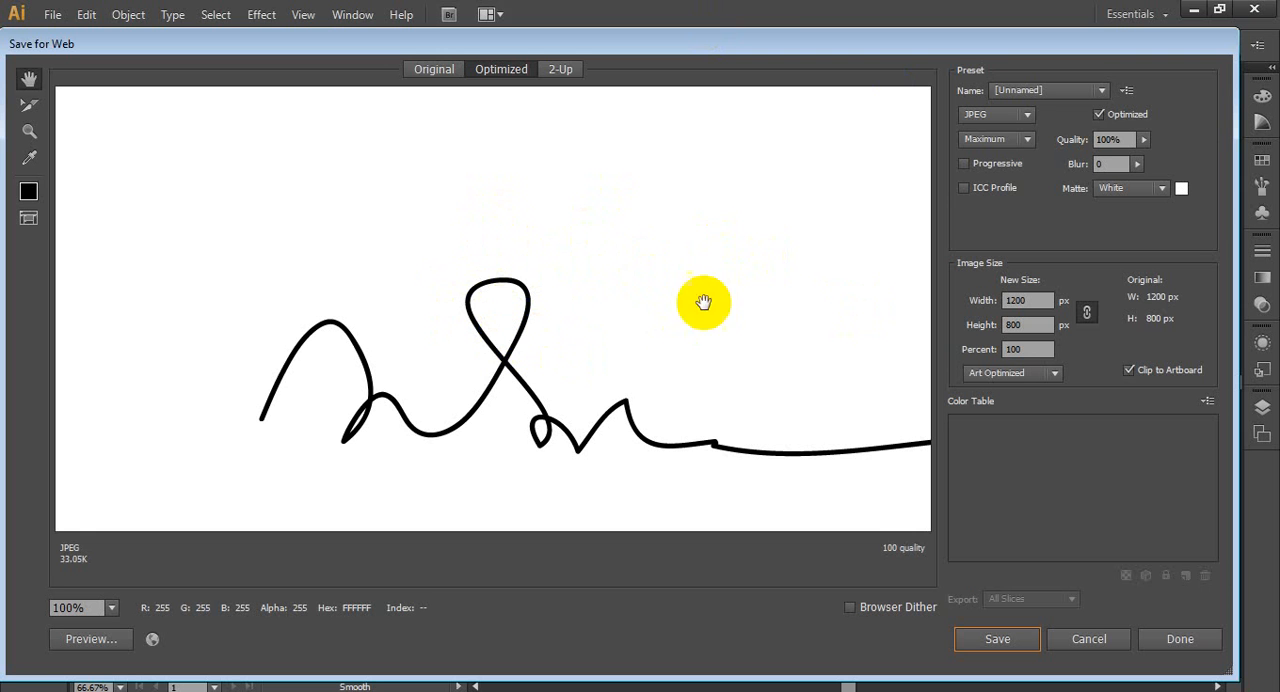
pyautogui.click(1127, 371)
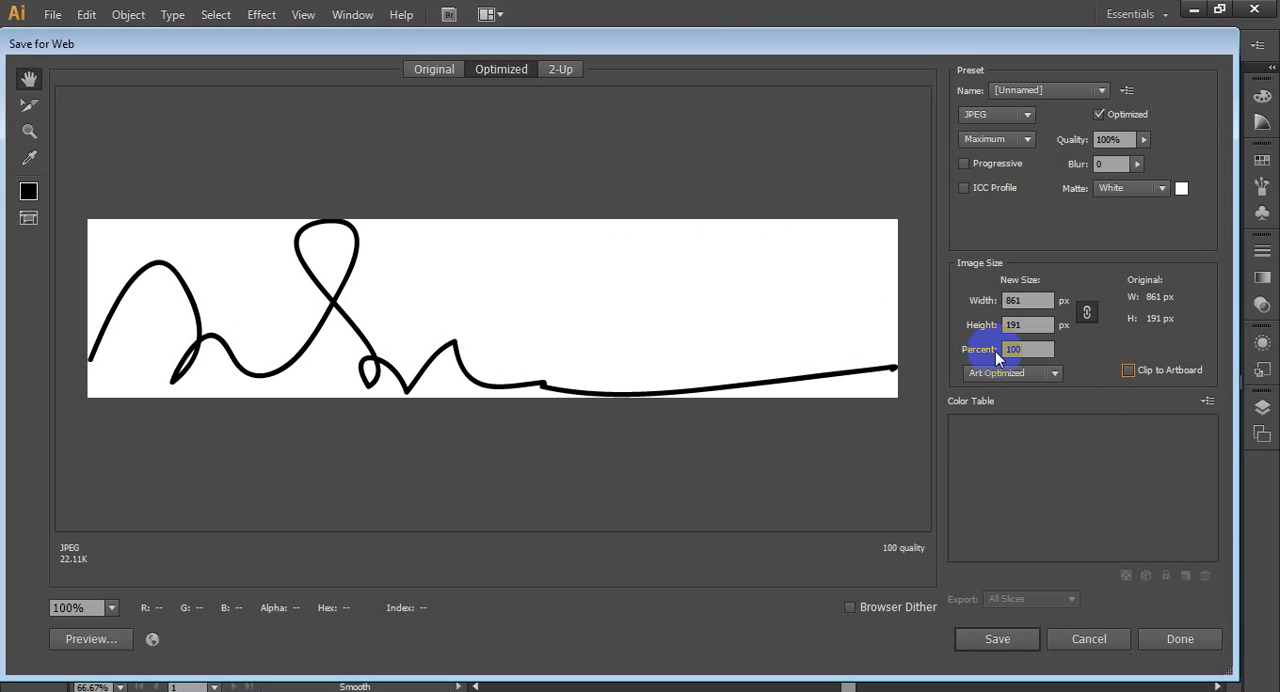
pyautogui.click(1128, 370)
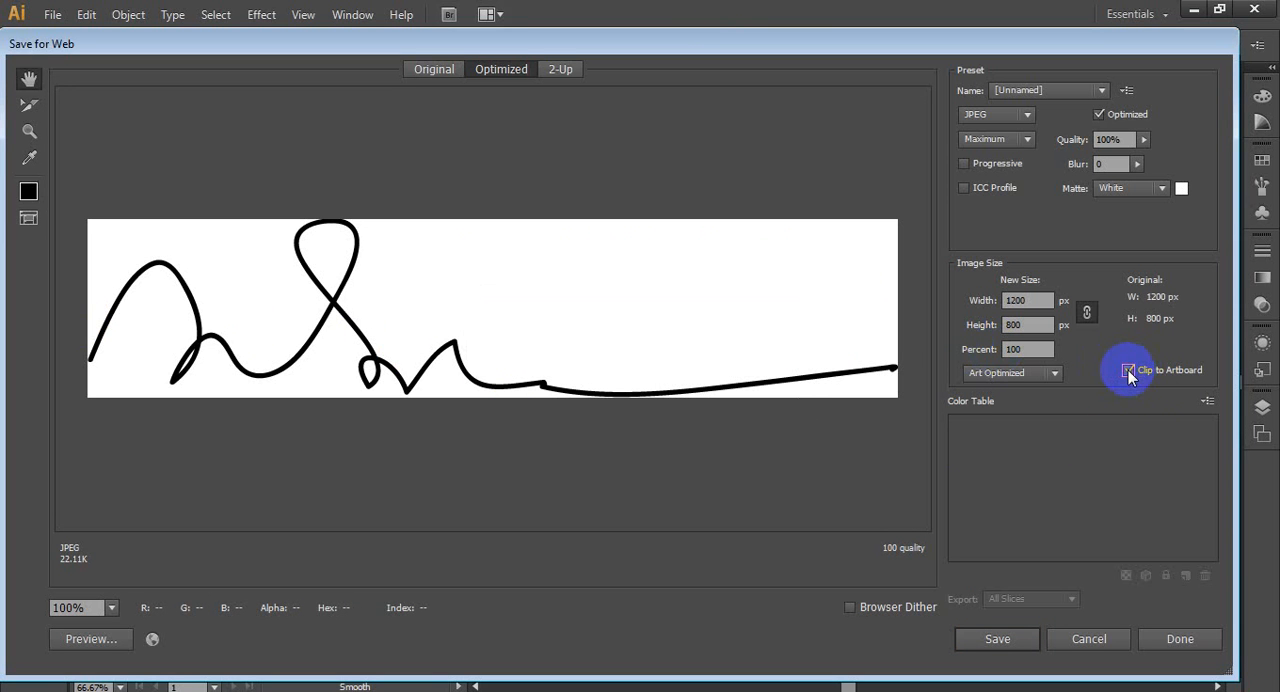
# - Examine the whole signature and the white area around it in the export preview
pyautogui.moveTo(391, 280)
pyautogui.mouseDown()
pyautogui.moveTo(520, 114)
pyautogui.moveTo(800, 310)
pyautogui.moveTo(491, 384)
pyautogui.moveTo(840, 249)
pyautogui.moveTo(585, 443)
pyautogui.moveTo(787, 221)
pyautogui.mouseUp()
pyautogui.moveTo(677, 366); pyautogui.dragTo(788, 160)
pyautogui.moveTo(797, 344); pyautogui.dragTo(809, 161)
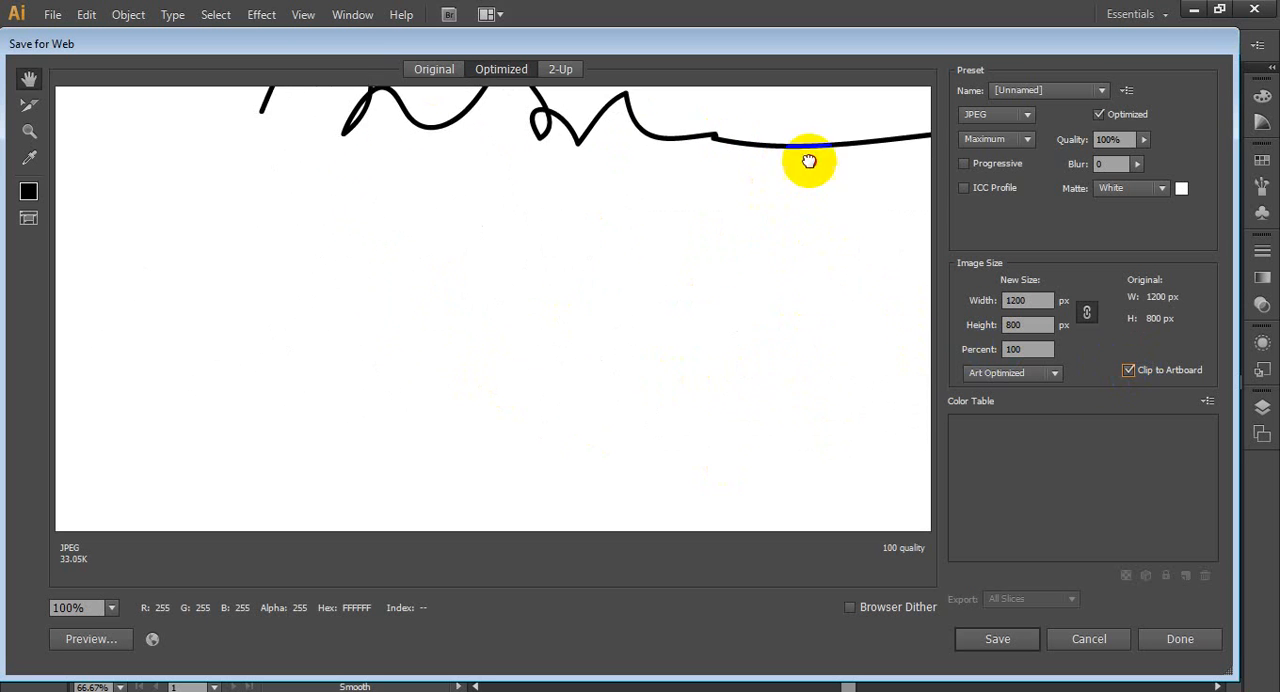
pyautogui.moveTo(612, 334); pyautogui.dragTo(357, 363)
pyautogui.moveTo(604, 357); pyautogui.dragTo(874, 378)
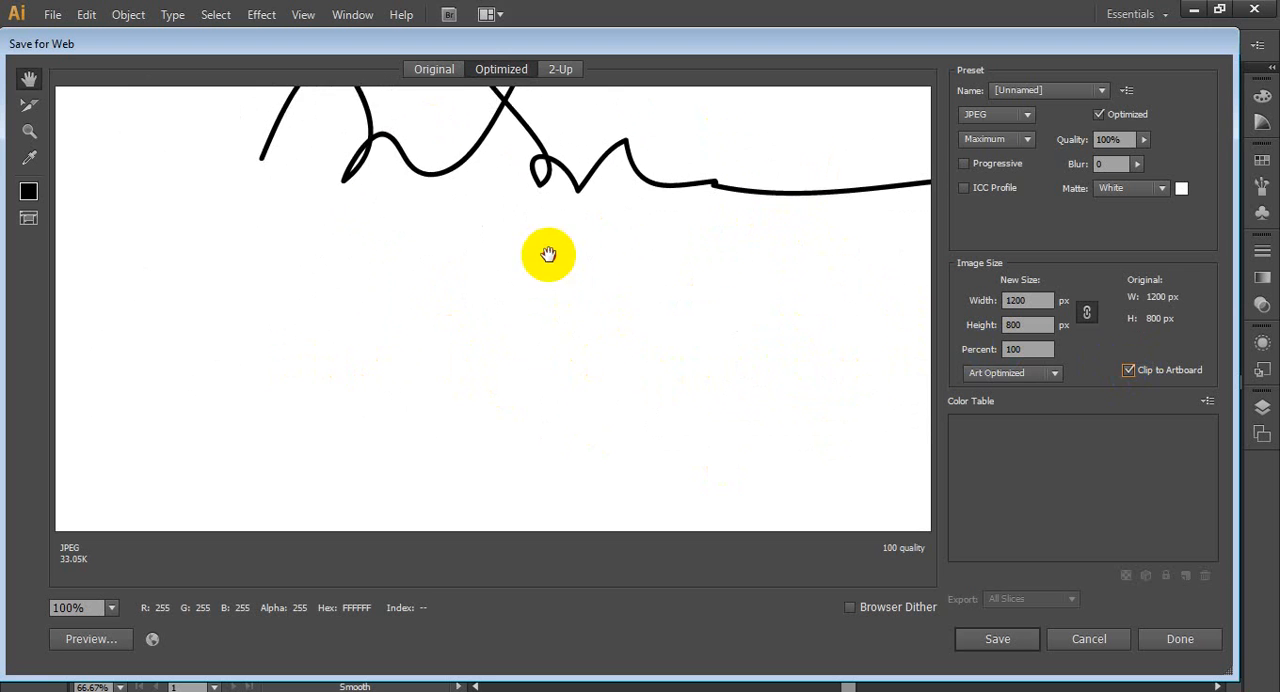
pyautogui.moveTo(548, 254); pyautogui.dragTo(591, 483)
pyautogui.moveTo(514, 357); pyautogui.dragTo(283, 317)
pyautogui.moveTo(487, 382)
pyautogui.mouseDown()
pyautogui.moveTo(693, 240)
pyautogui.moveTo(752, 378)
pyautogui.mouseUp()
pyautogui.moveTo(594, 471); pyautogui.dragTo(520, 457)
pyautogui.moveTo(502, 331)
pyautogui.mouseDown()
pyautogui.moveTo(518, 282)
pyautogui.moveTo(562, 252)
pyautogui.moveTo(475, 260)
pyautogui.mouseUp()
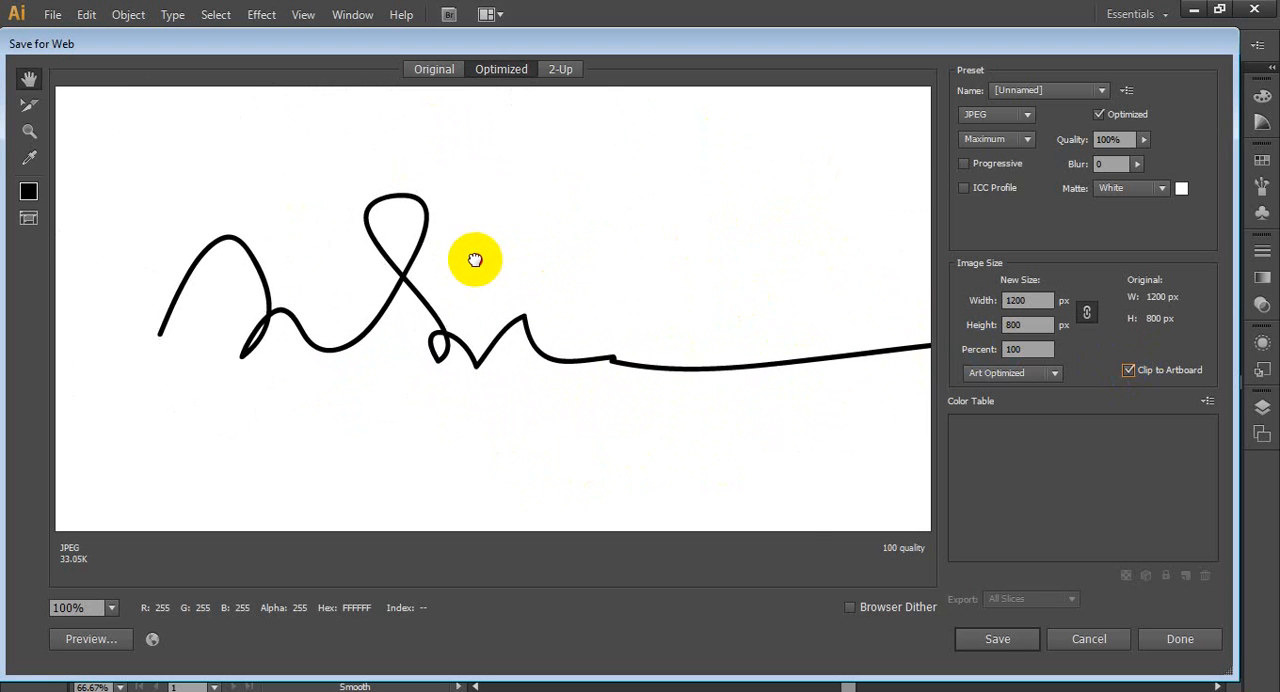
# - Set the export format to PNG-24 with transparency and check the signature in the preview
pyautogui.click(1022, 116)
pyautogui.click(994, 197)
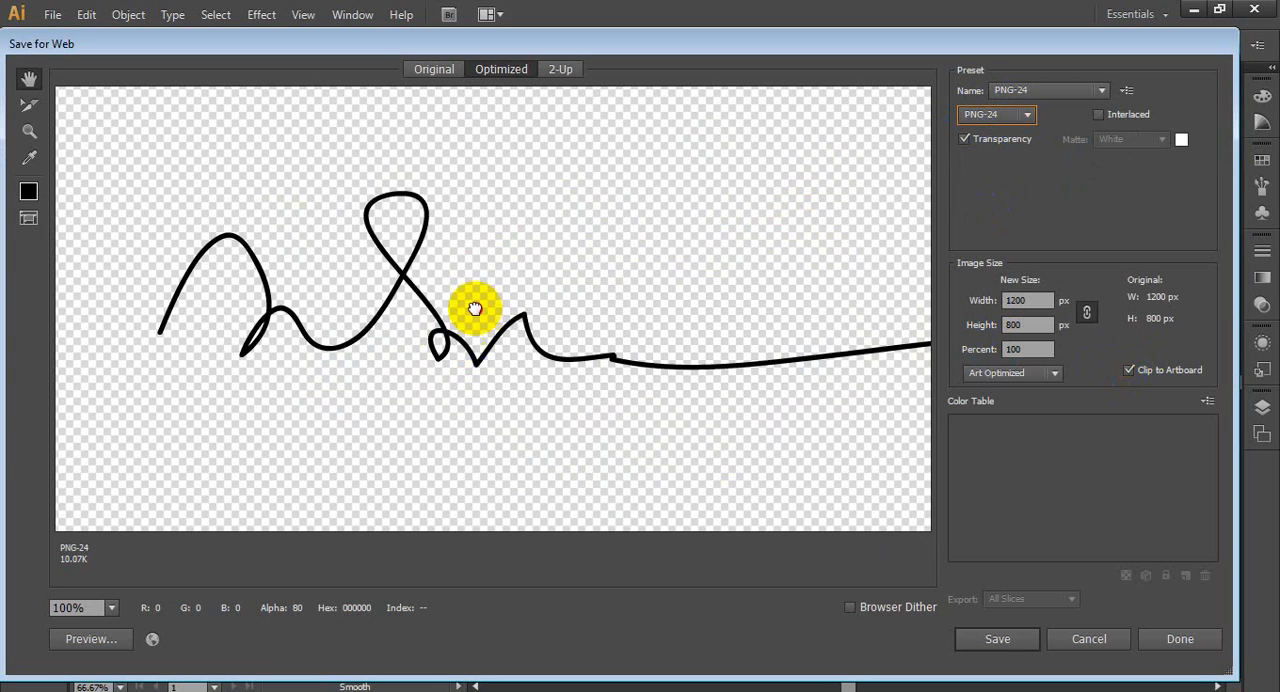
pyautogui.moveTo(475, 309)
pyautogui.mouseDown()
pyautogui.moveTo(751, 329)
pyautogui.moveTo(366, 364)
pyautogui.moveTo(503, 187)
pyautogui.moveTo(743, 296)
pyautogui.moveTo(354, 323)
pyautogui.moveTo(297, 209)
pyautogui.moveTo(263, 271)
pyautogui.moveTo(277, 260)
pyautogui.mouseUp()
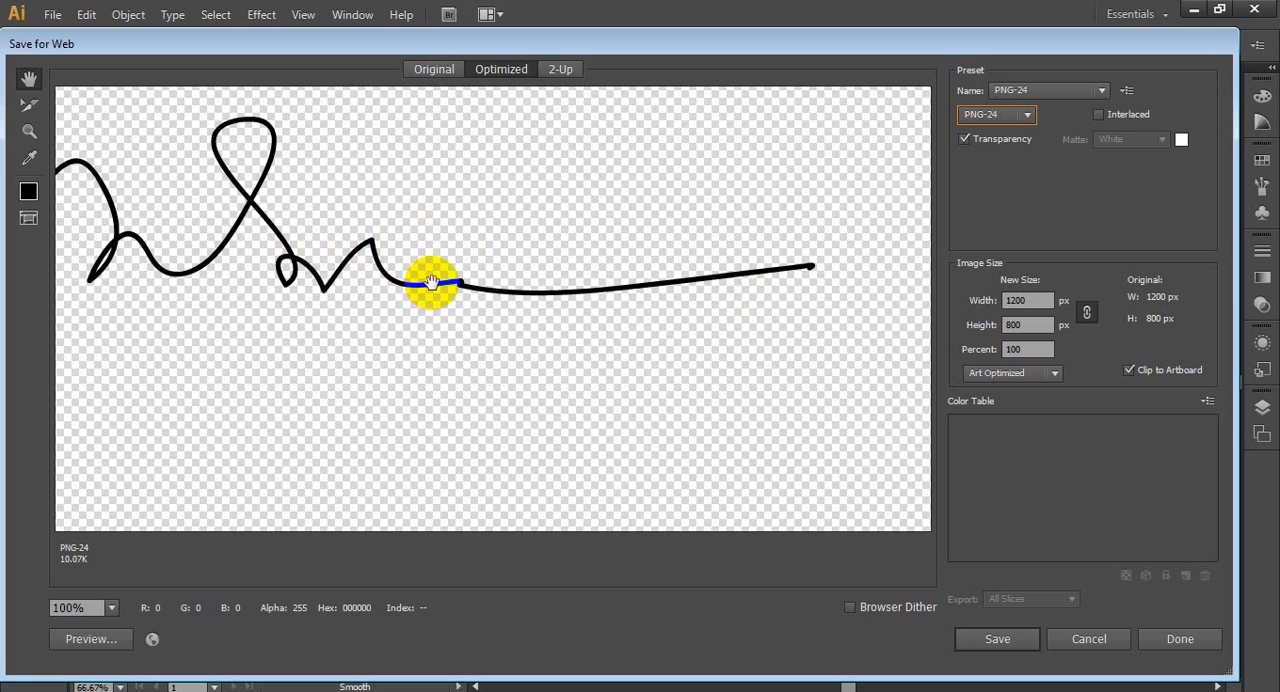
pyautogui.moveTo(386, 271); pyautogui.dragTo(630, 290)
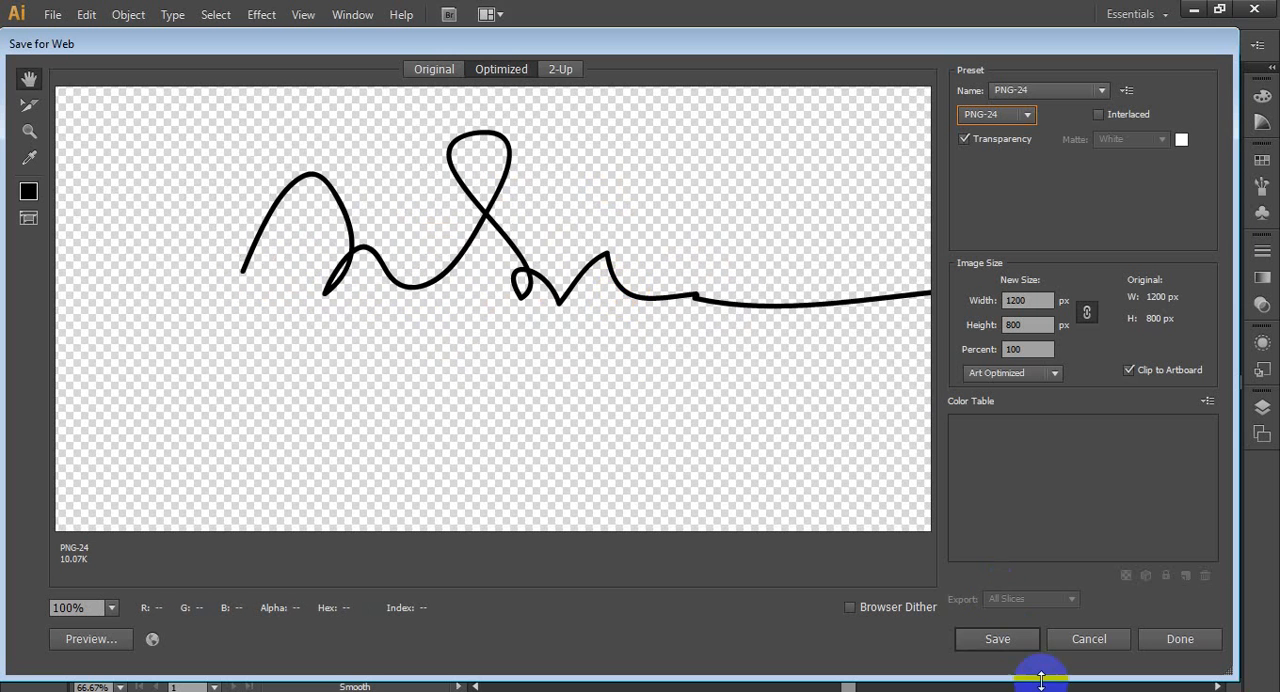
# - Save the optimized image to the Desktop under the file name Untitled-1
pyautogui.click(1008, 640)
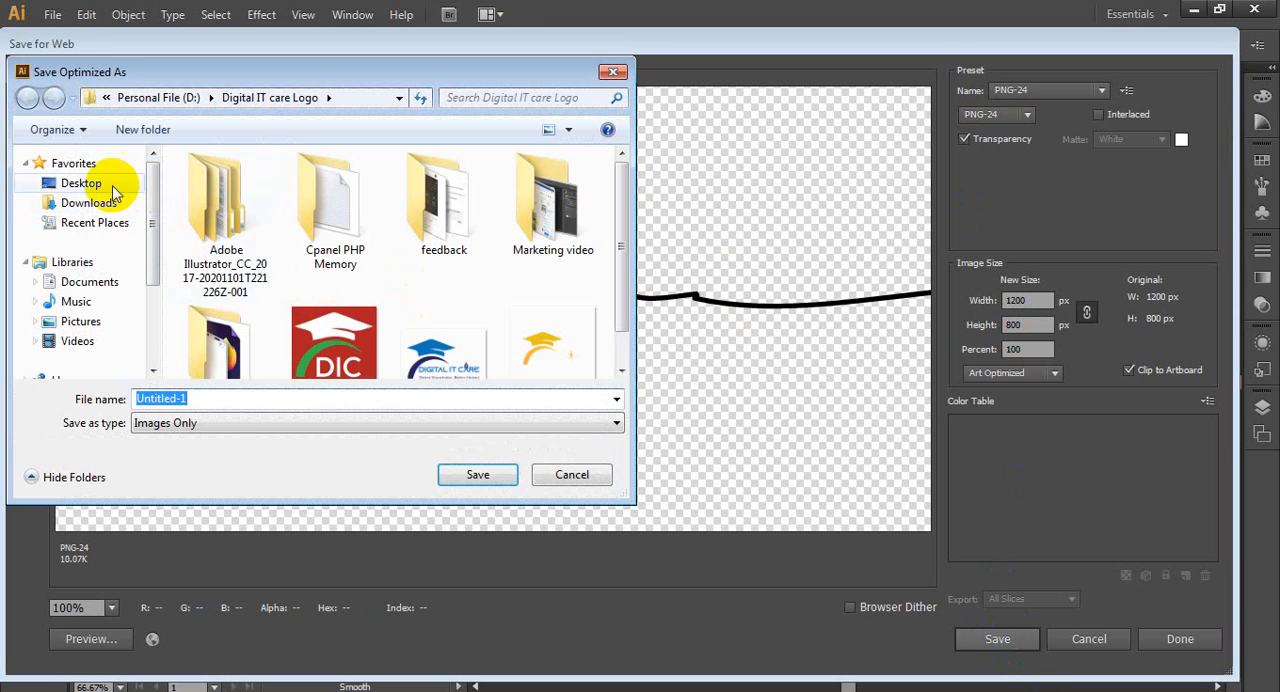
pyautogui.click(108, 184)
pyautogui.click(474, 477)
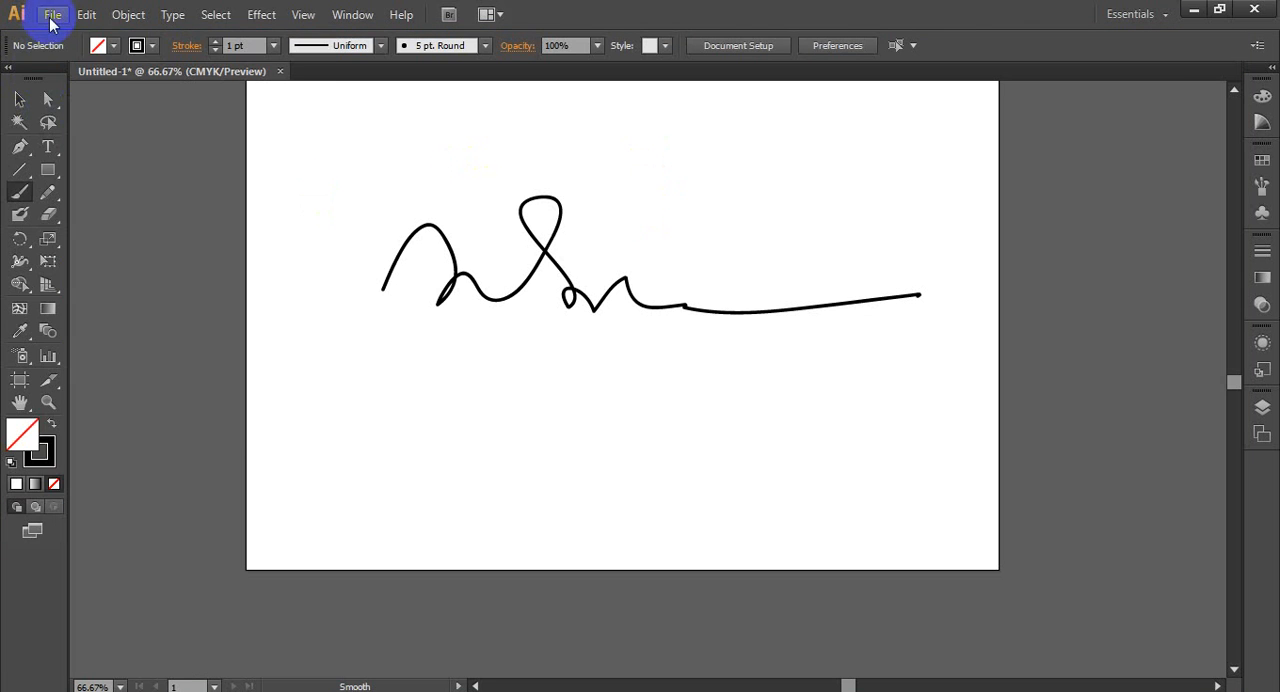
pyautogui.click(53, 15)
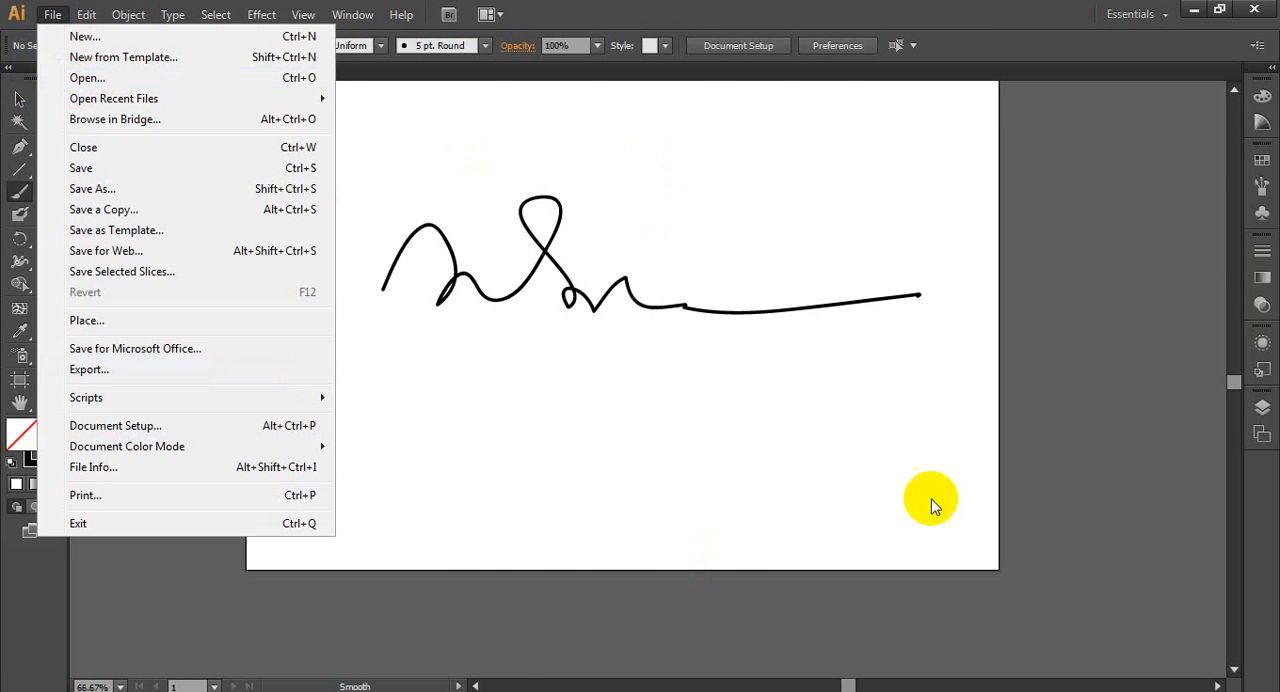
pyautogui.click(1193, 12)
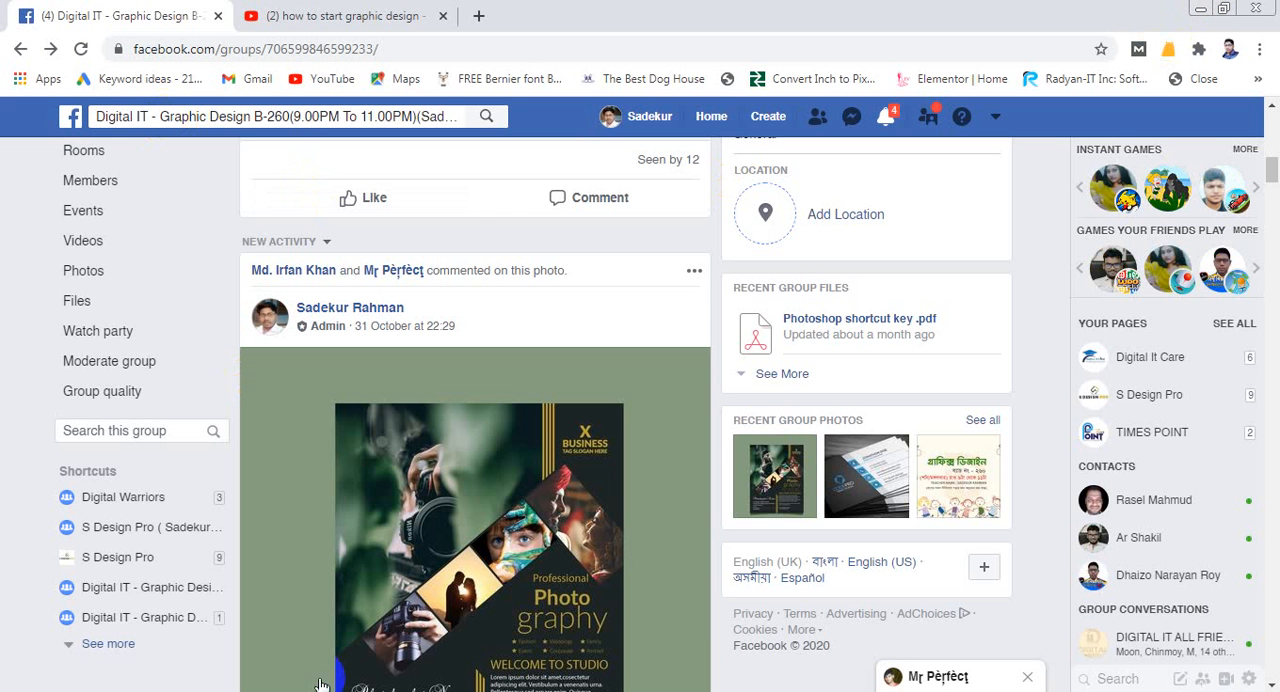
pyautogui.click(422, 689)
pyautogui.click(56, 18)
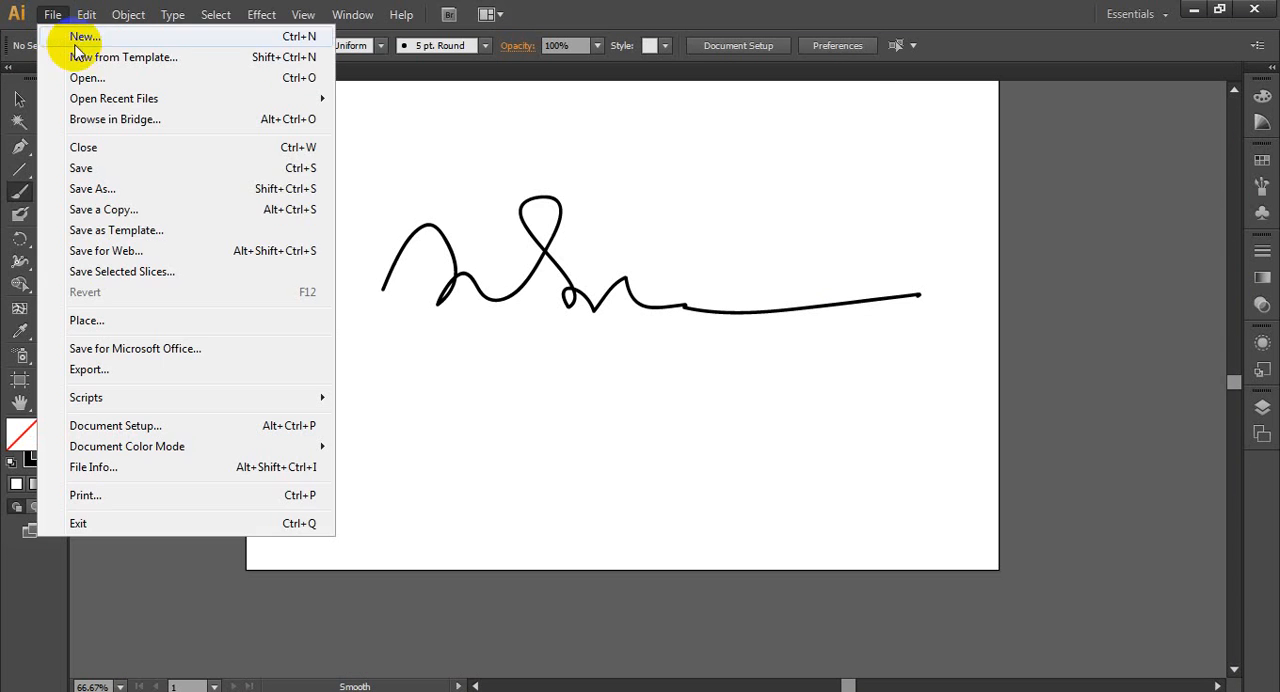
pyautogui.click(95, 77)
pyautogui.click(251, 255)
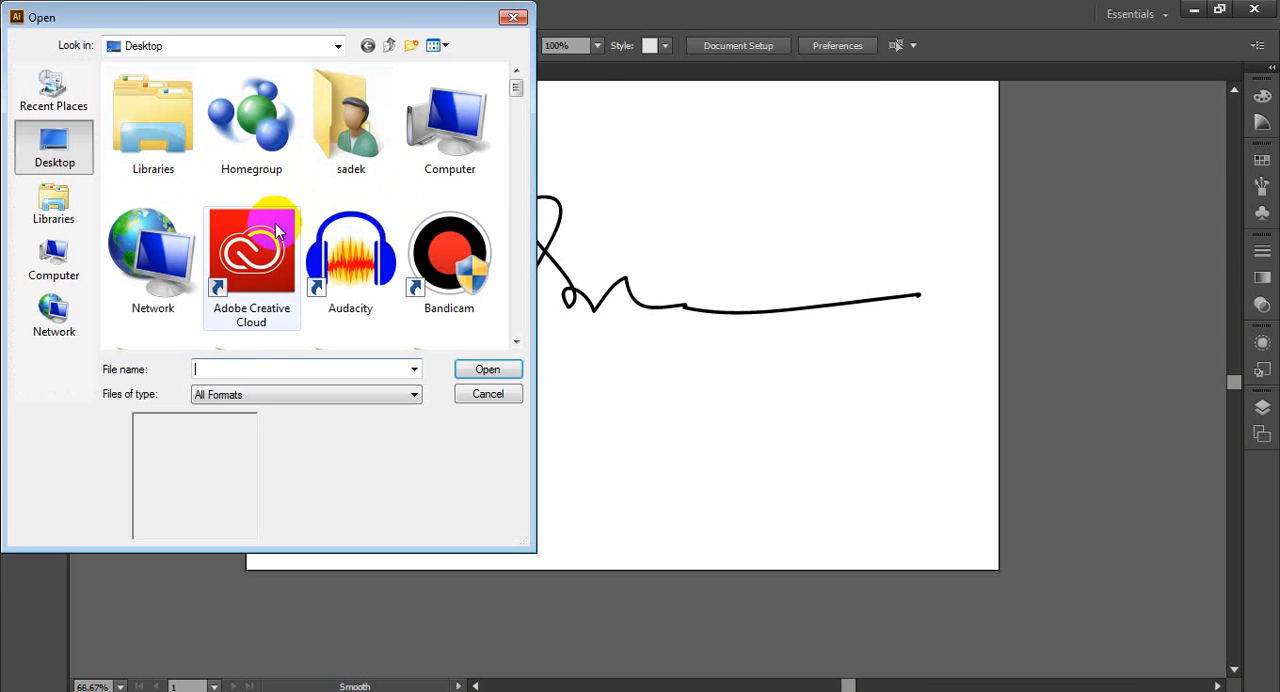
pyautogui.moveTo(514, 86); pyautogui.dragTo(509, 311)
pyautogui.click(450, 218)
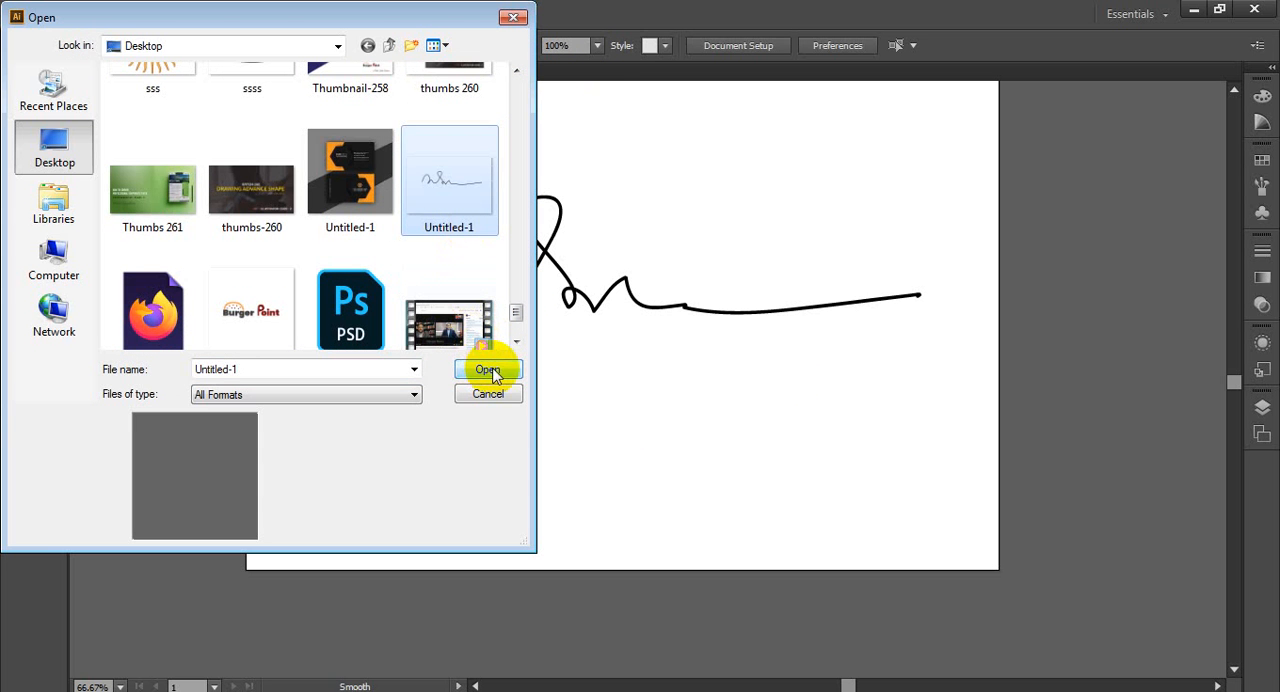
pyautogui.click(513, 17)
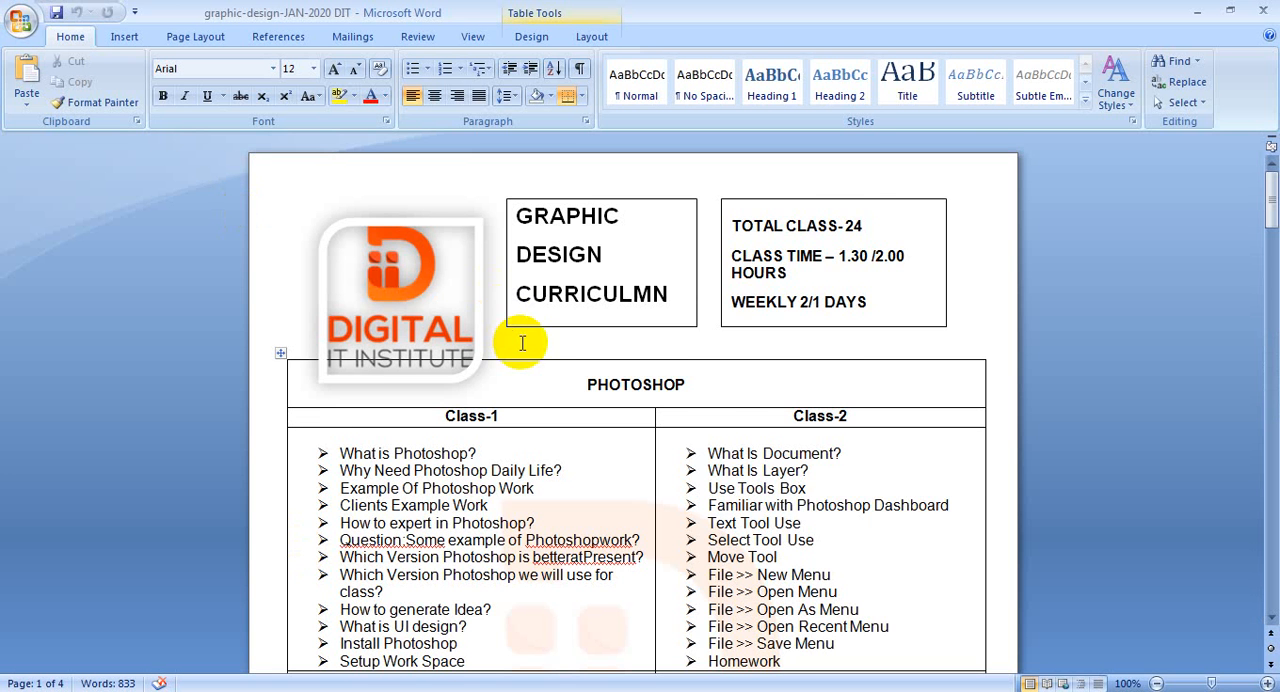
# - Switch to the graphic-design-JAN-2020 DIT document in Microsoft Word and add two blank lines after the exam link that follows the curriculum table
pyautogui.scroll(-1, 522, 343)
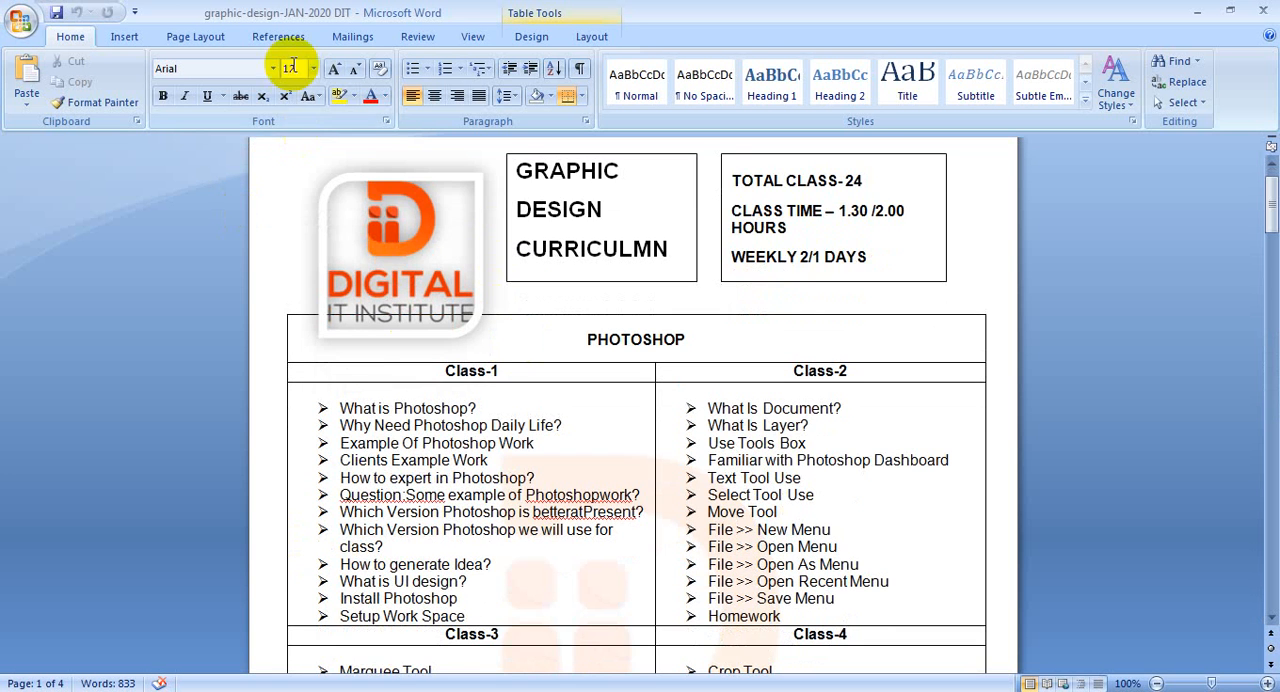
pyautogui.click(125, 37)
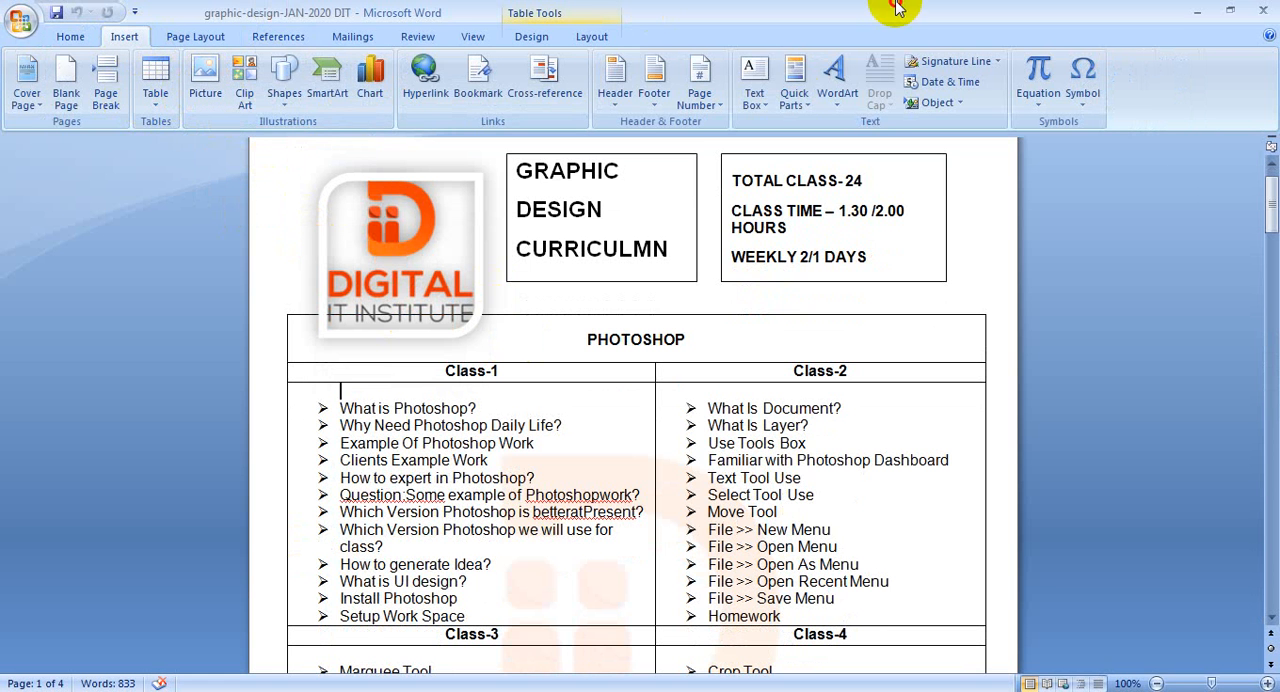
pyautogui.scroll(-3, 910, 385)
pyautogui.scroll(-4, 950, 407)
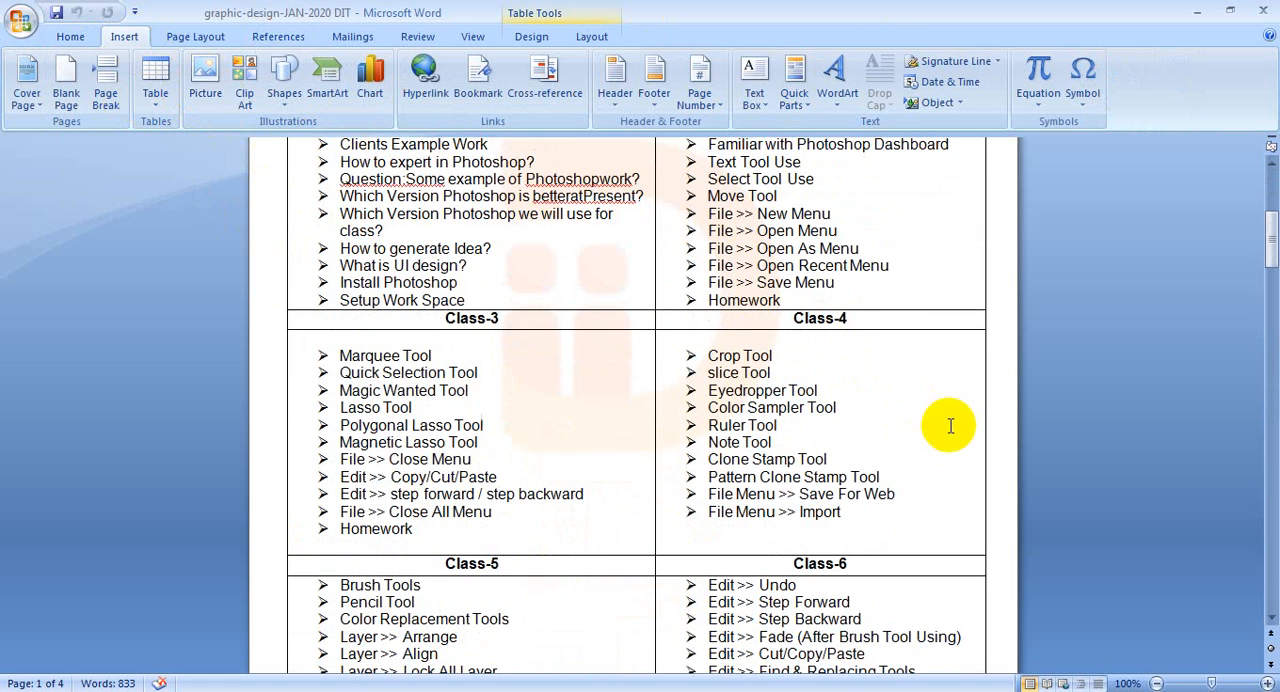
pyautogui.moveTo(1266, 243); pyautogui.dragTo(1268, 491)
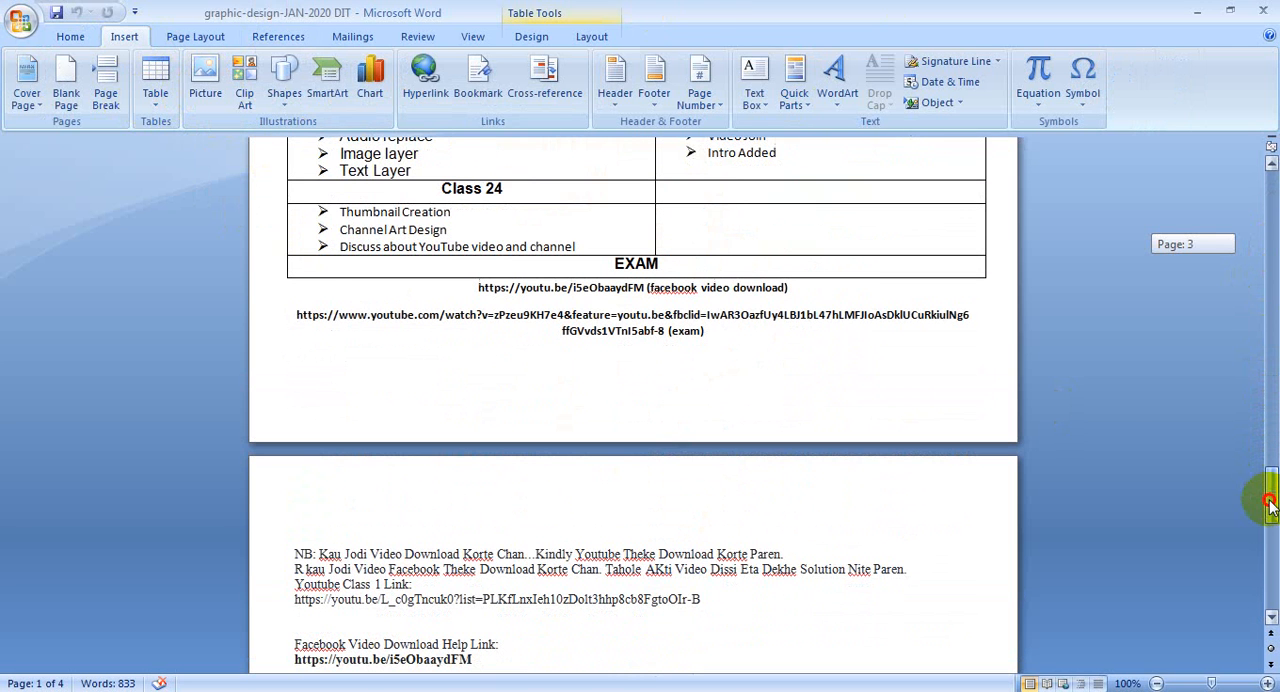
pyautogui.click(763, 336)
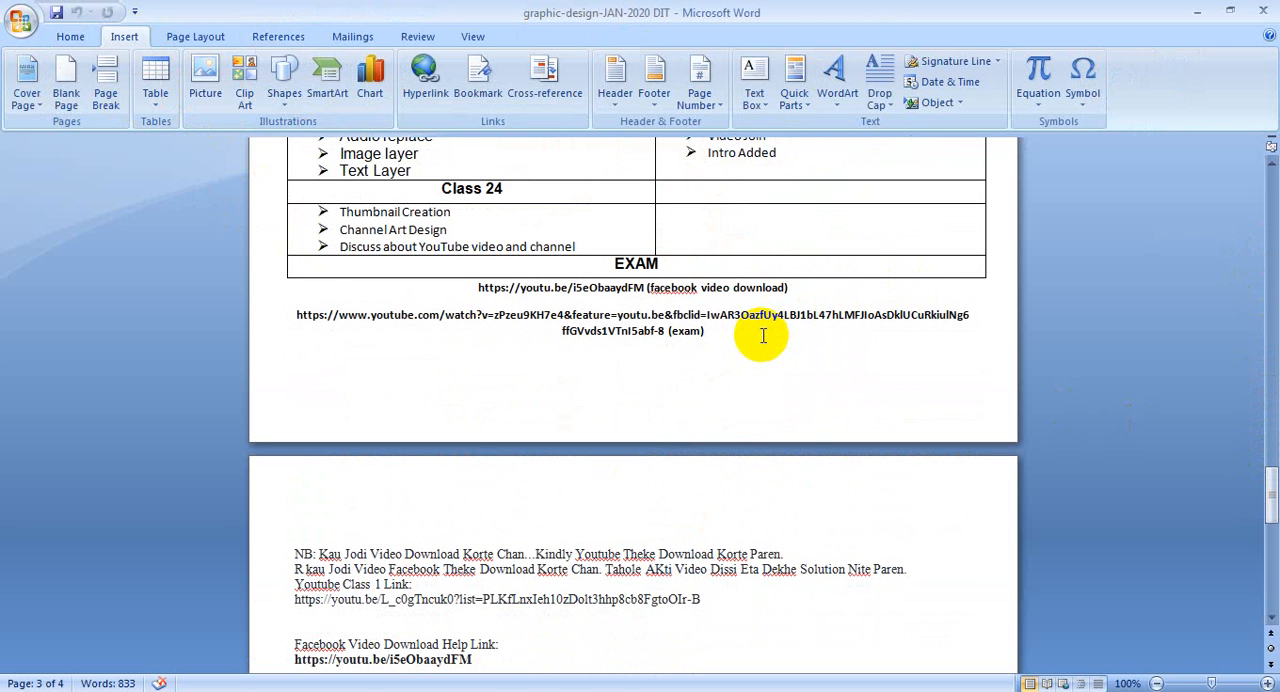
pyautogui.press('Return')
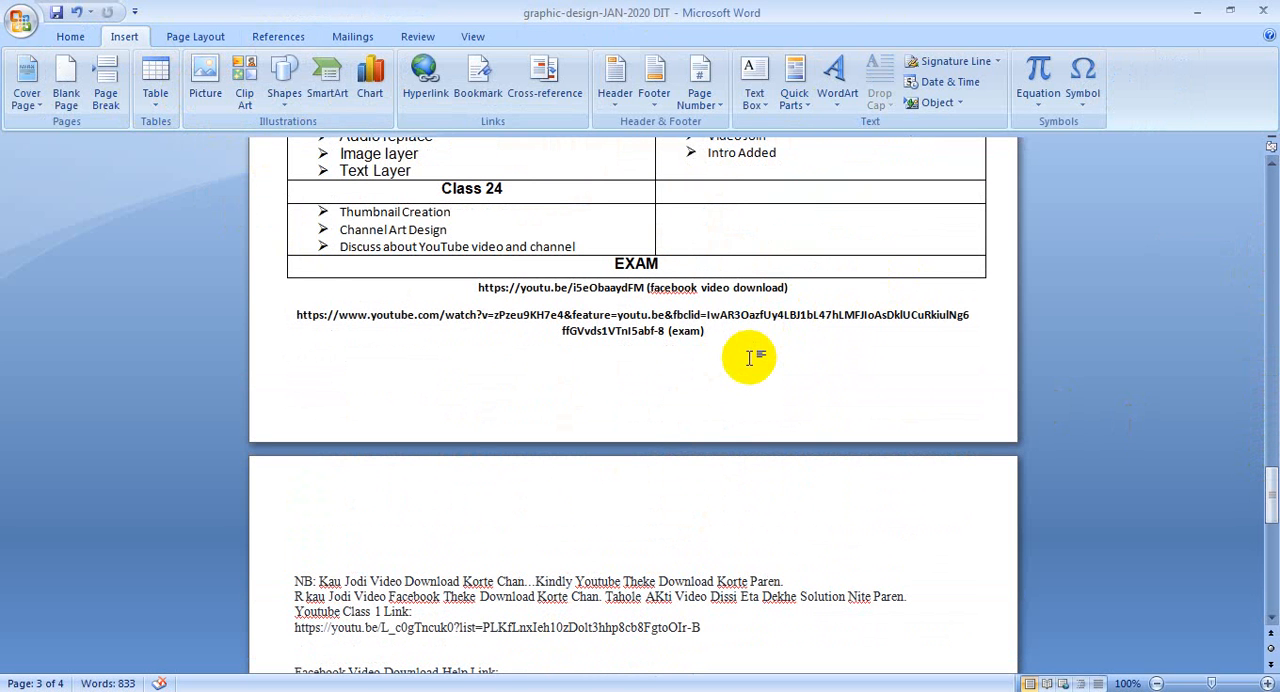
pyautogui.hotkey('ctrl', 'Return')
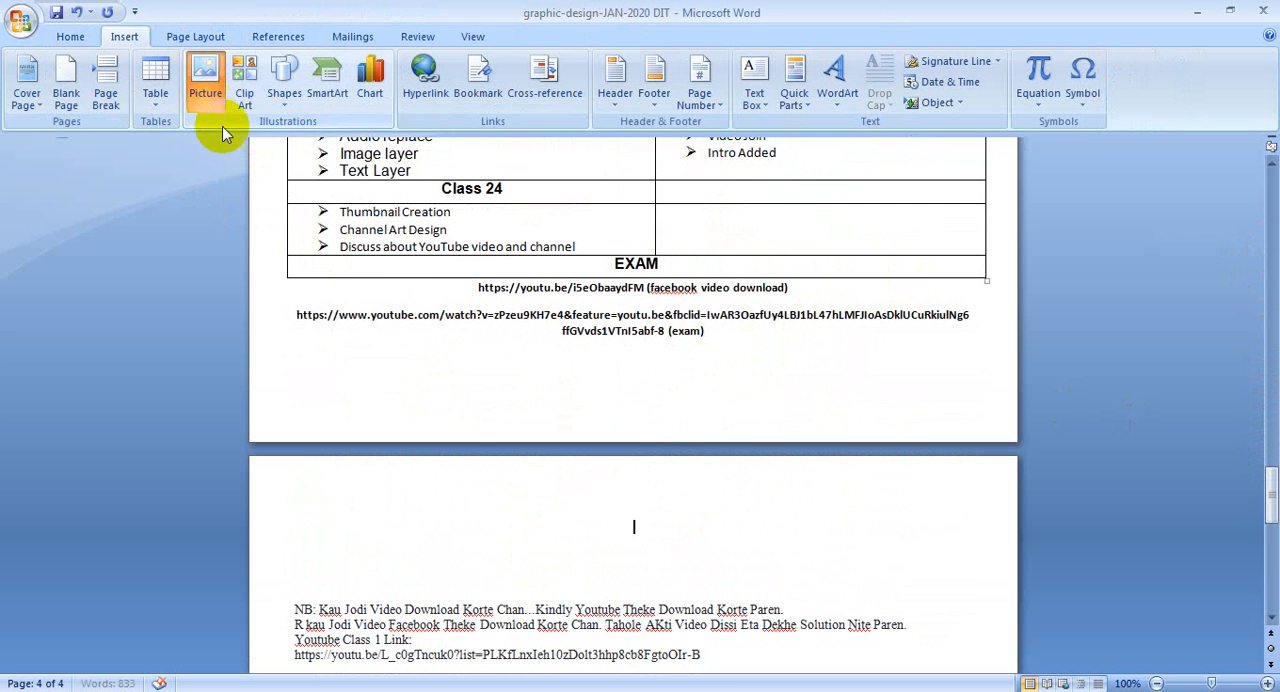
# - Insert the exported signature picture Untitled-1 from the Desktop at the start of page 4
pyautogui.click(205, 85)
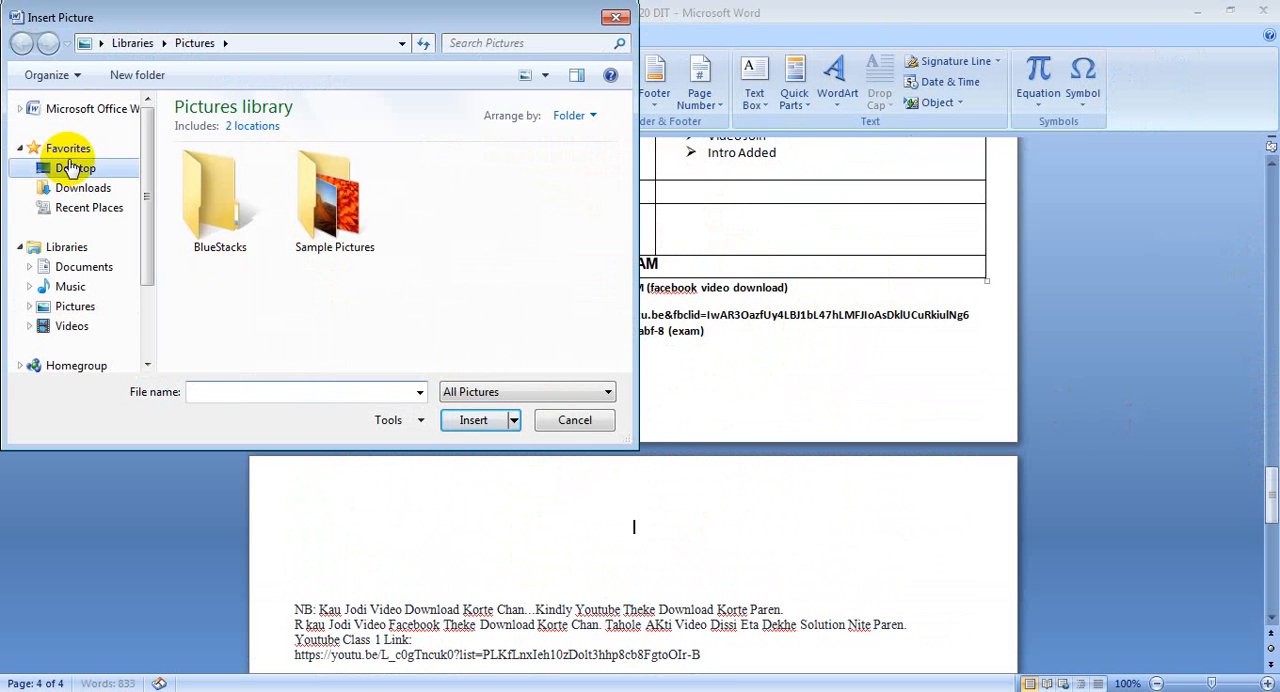
pyautogui.click(75, 168)
pyautogui.moveTo(620, 114); pyautogui.dragTo(630, 362)
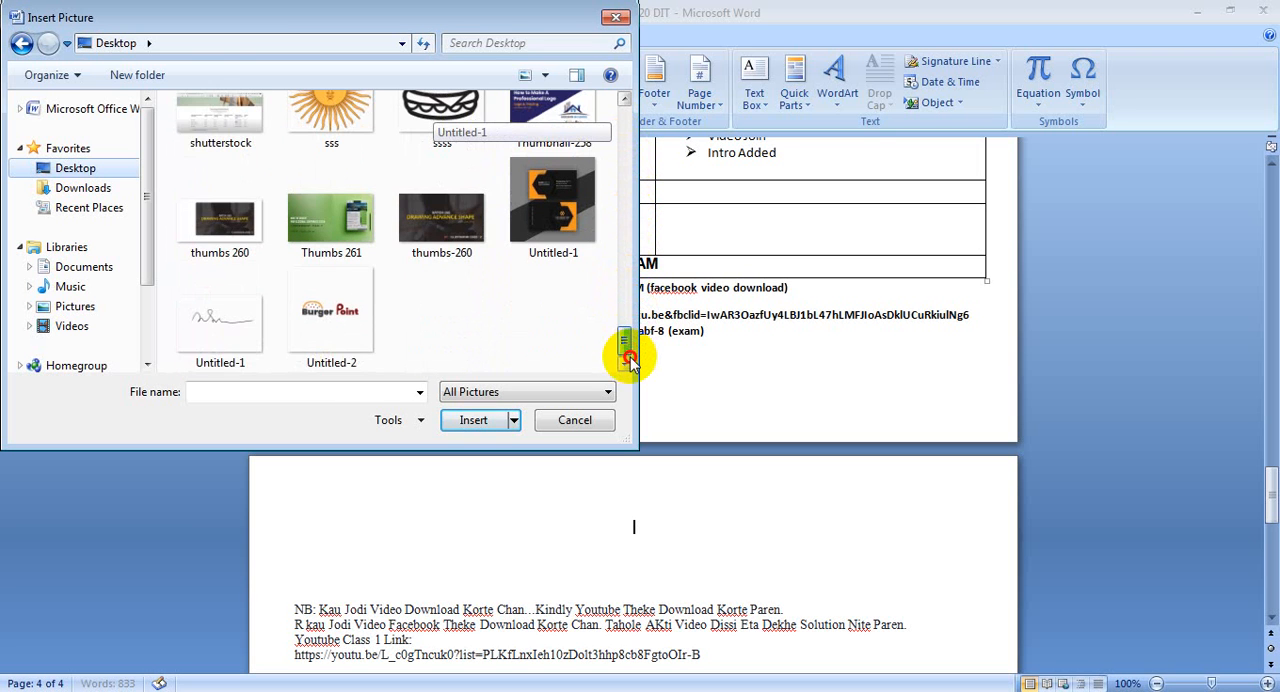
pyautogui.click(205, 322)
pyautogui.click(476, 421)
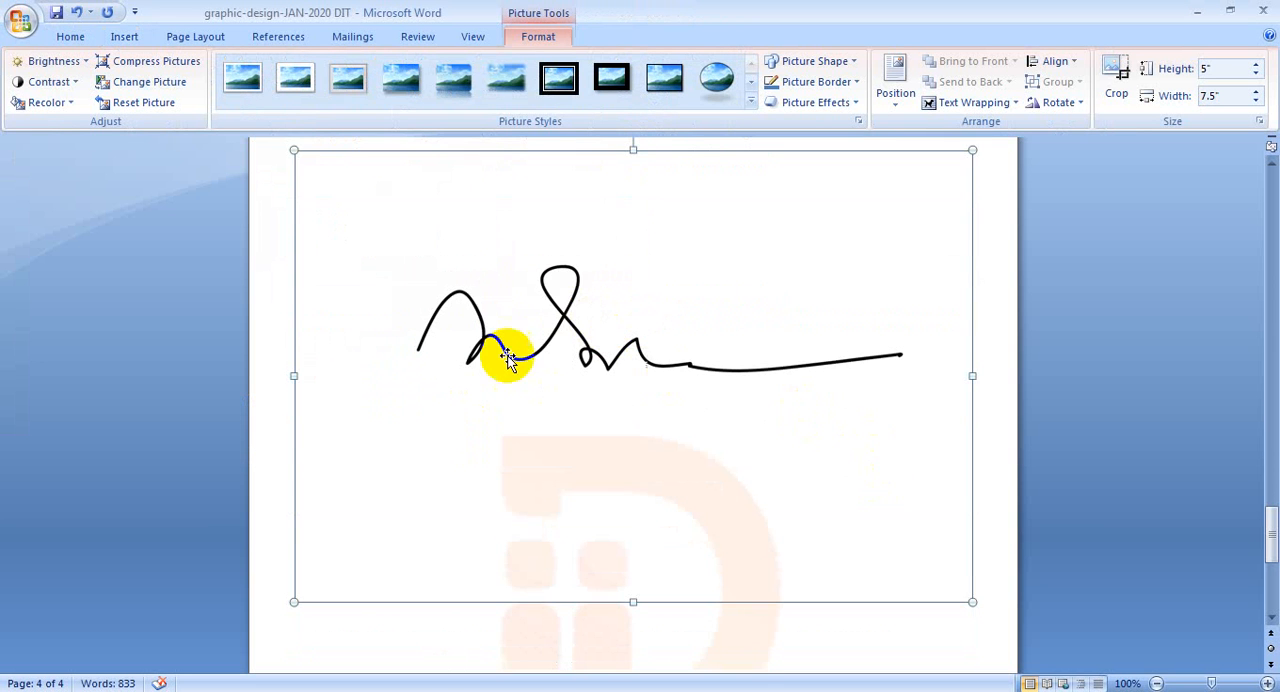
# - Shrink the inserted signature picture to about 0.74 by 1.11 inches and try to move it rightward on page 4
pyautogui.scroll(3, 507, 358)
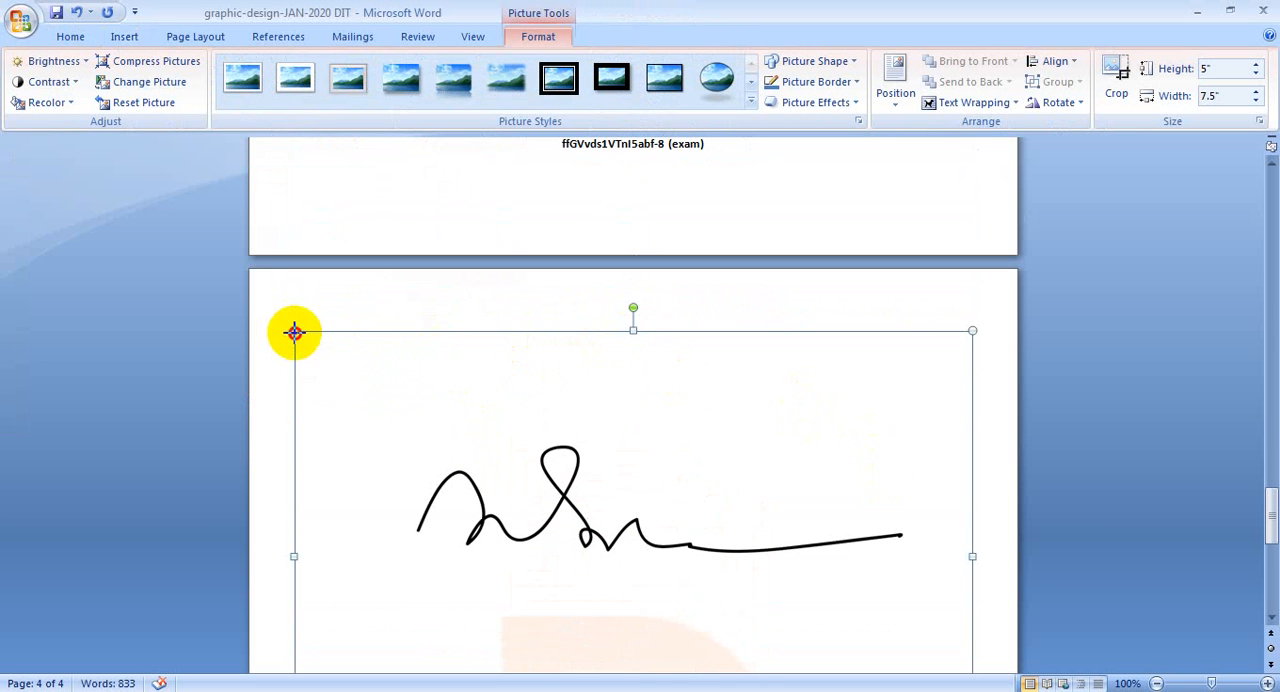
pyautogui.moveTo(294, 331)
pyautogui.mouseDown()
pyautogui.moveTo(651, 517)
pyautogui.moveTo(706, 609)
pyautogui.mouseUp()
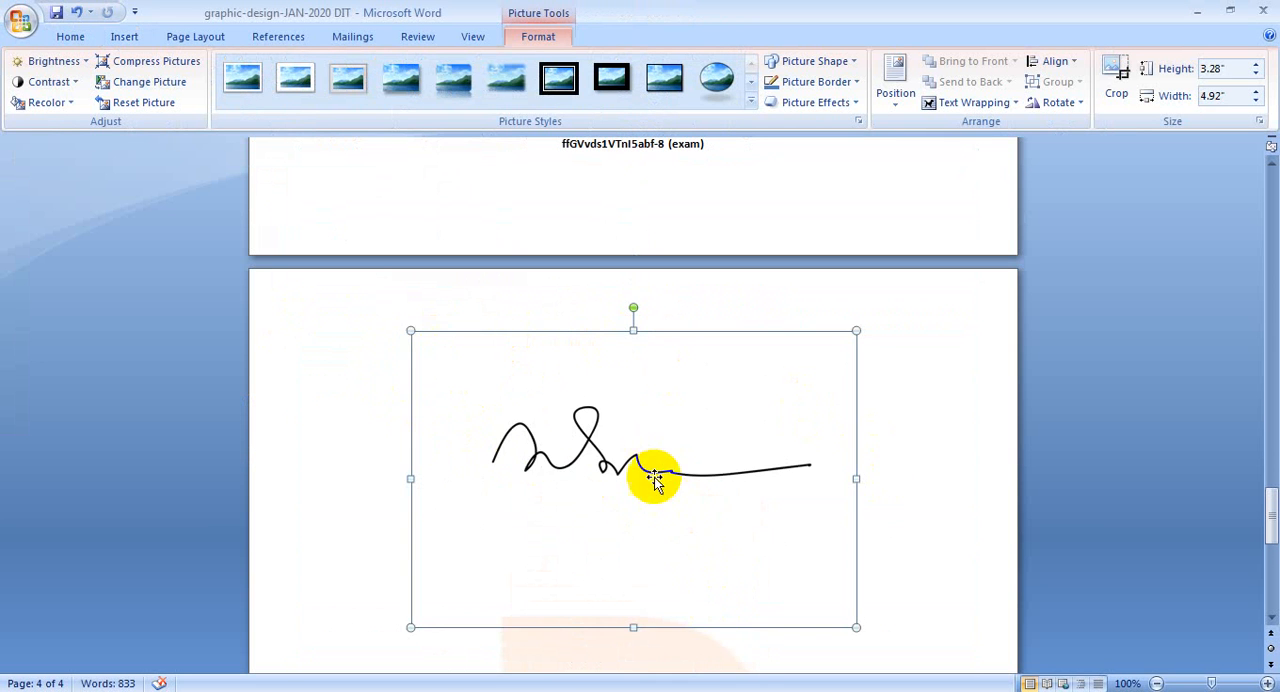
pyautogui.moveTo(654, 481)
pyautogui.mouseDown()
pyautogui.moveTo(714, 443)
pyautogui.moveTo(809, 423)
pyautogui.moveTo(889, 375)
pyautogui.moveTo(881, 352)
pyautogui.moveTo(551, 514)
pyautogui.moveTo(494, 557)
pyautogui.moveTo(511, 560)
pyautogui.mouseUp()
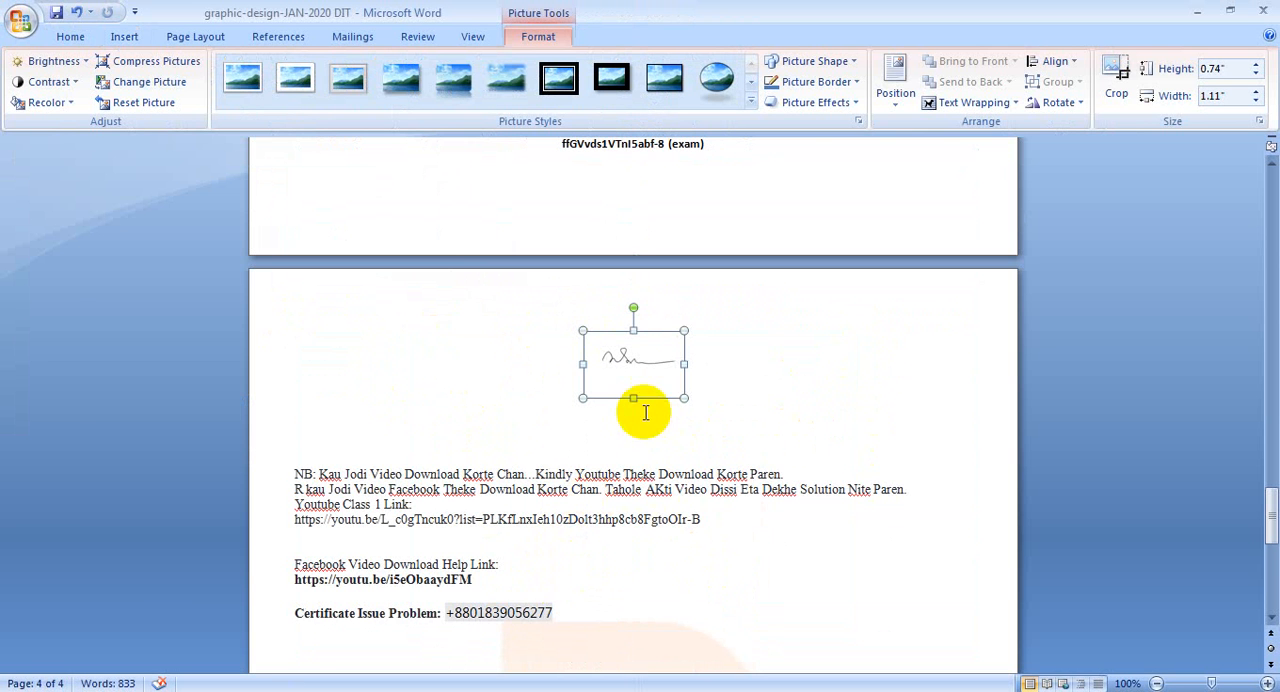
pyautogui.moveTo(634, 357)
pyautogui.mouseDown()
pyautogui.moveTo(497, 383)
pyautogui.moveTo(796, 332)
pyautogui.mouseUp()
pyautogui.click(832, 444)
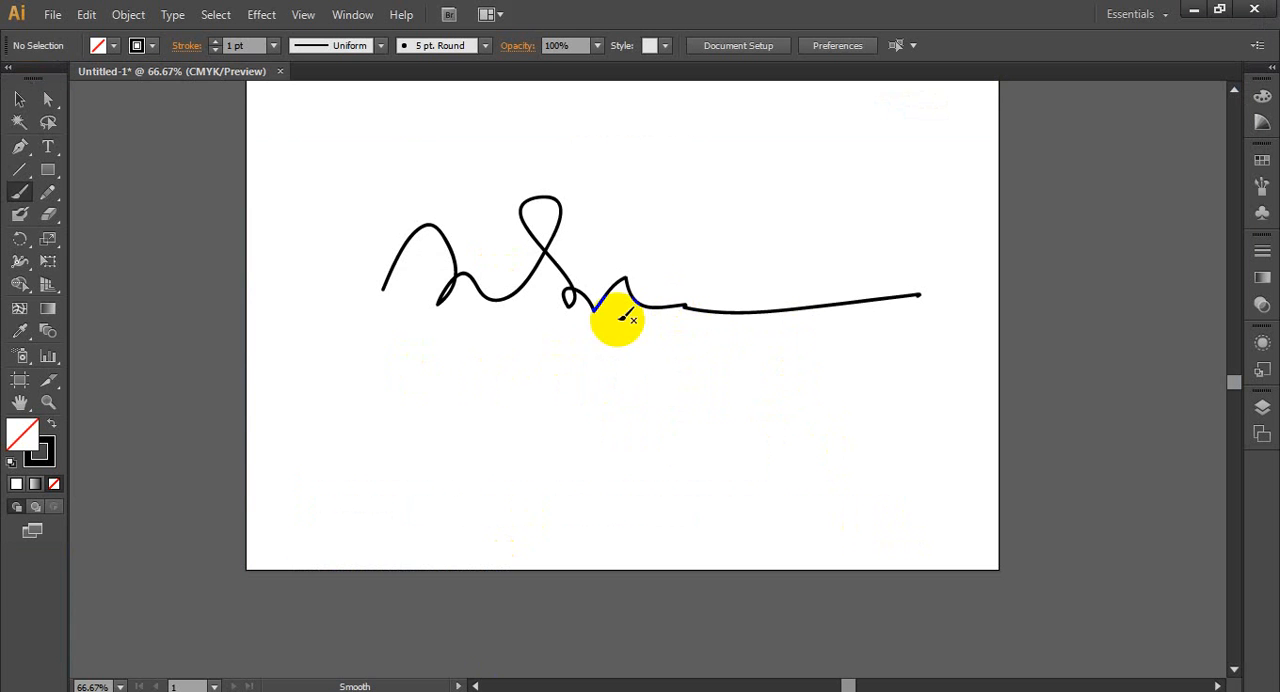
# - Switch back to Adobe Illustrator and delete the painted signature from the artboard
pyautogui.click(19, 99)
pyautogui.scroll(2, 195, 192)
pyautogui.click(420, 304)
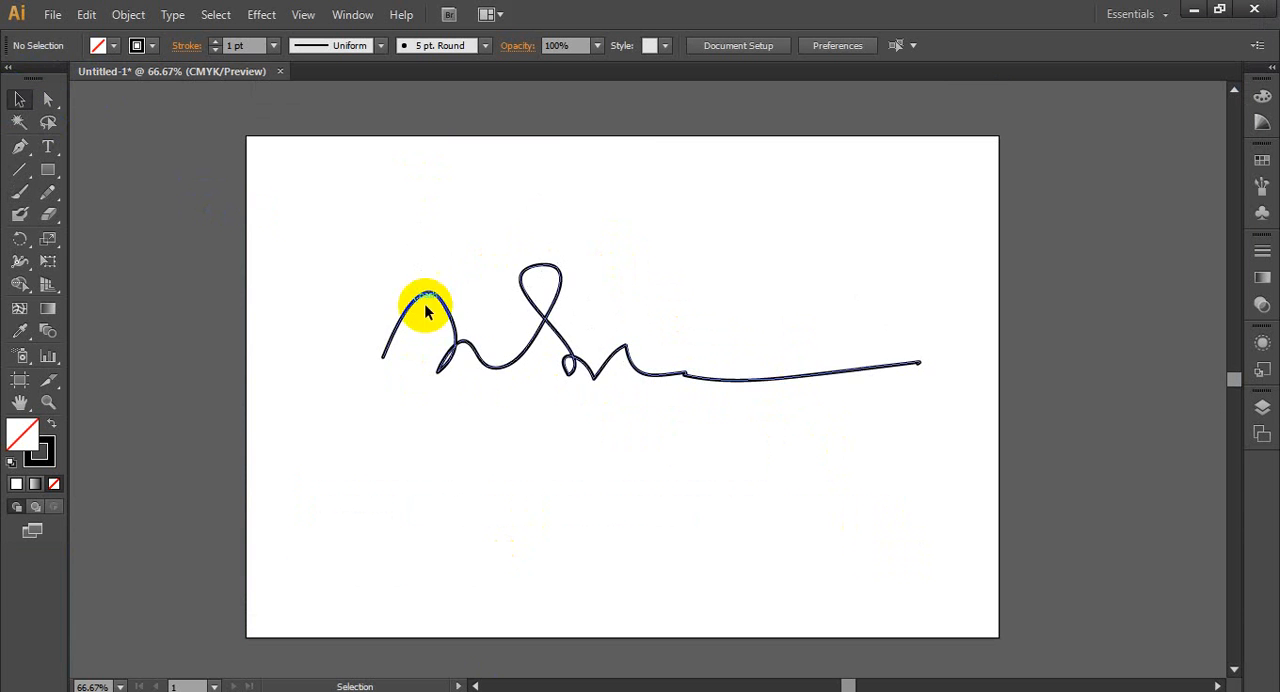
pyautogui.click(432, 298)
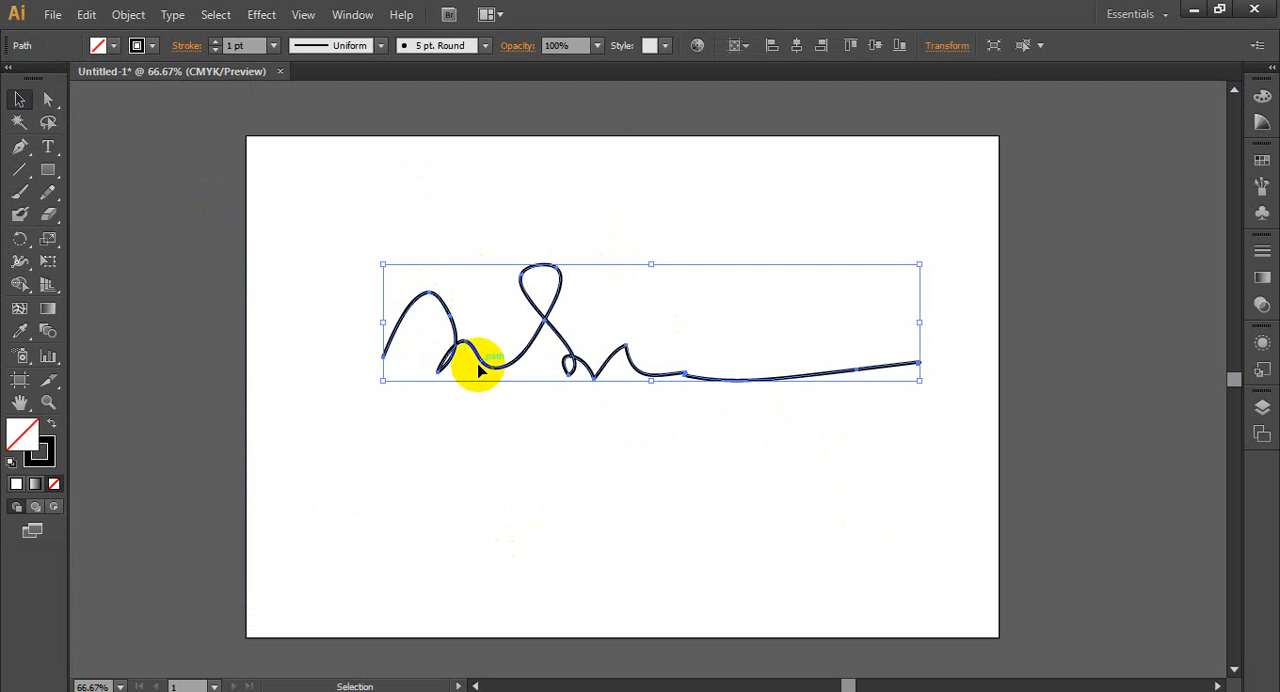
pyautogui.press('Delete')
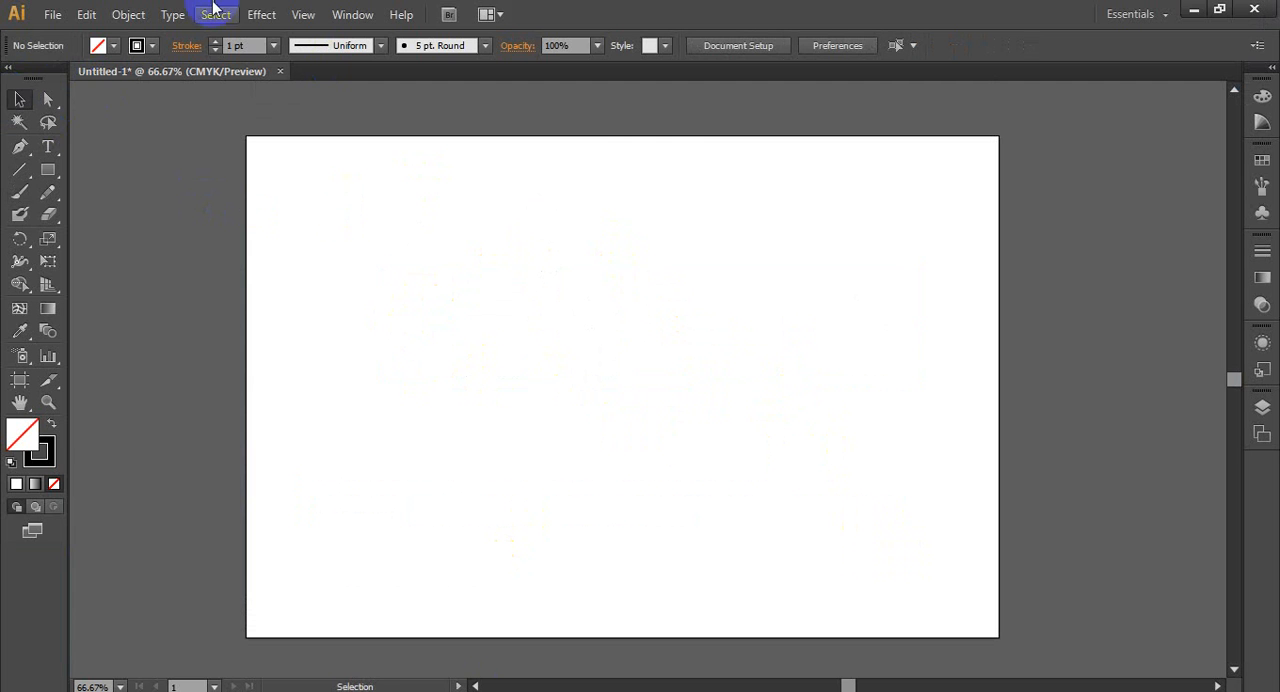
# - Paint several loose curved strokes and a small signature with the Paintbrush tool, and delete them all
pyautogui.click(20, 195)
pyautogui.moveTo(404, 201)
pyautogui.mouseDown()
pyautogui.moveTo(447, 405)
pyautogui.moveTo(380, 520)
pyautogui.mouseUp()
pyautogui.moveTo(418, 203)
pyautogui.mouseDown()
pyautogui.moveTo(456, 220)
pyautogui.moveTo(569, 215)
pyautogui.mouseUp()
pyautogui.moveTo(697, 235)
pyautogui.mouseDown()
pyautogui.moveTo(920, 322)
pyautogui.moveTo(950, 593)
pyautogui.mouseUp()
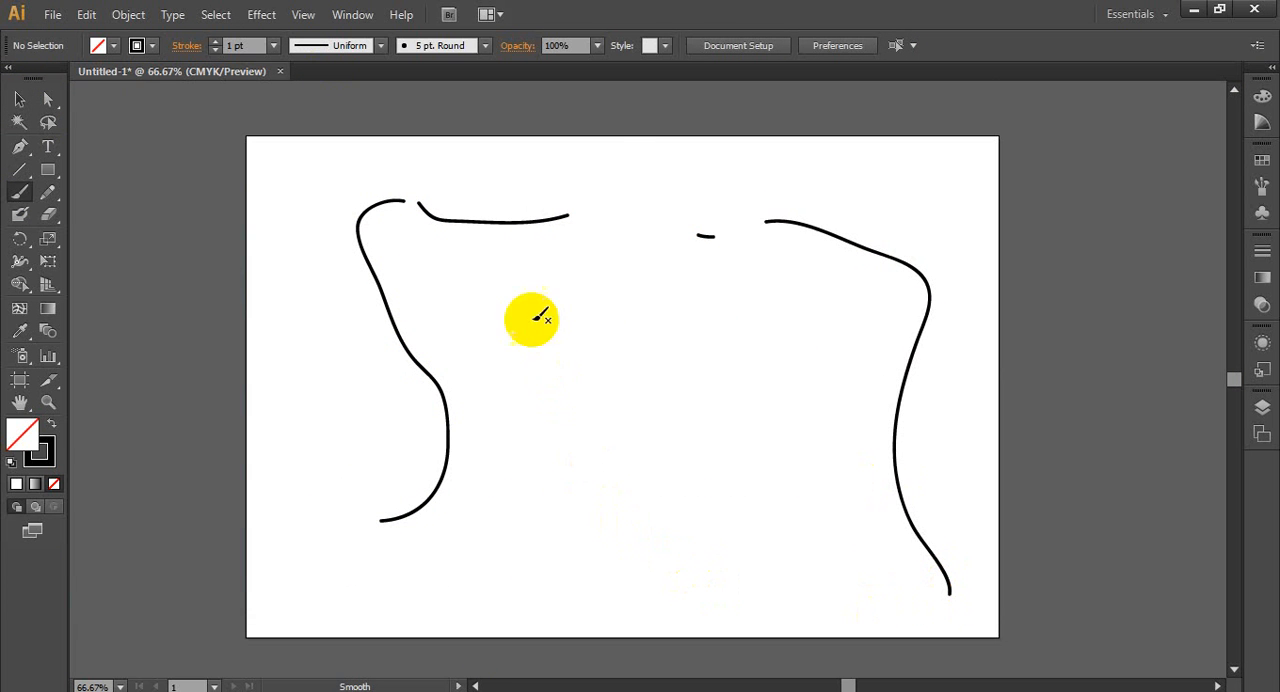
pyautogui.moveTo(536, 353)
pyautogui.mouseDown()
pyautogui.moveTo(590, 327)
pyautogui.moveTo(601, 360)
pyautogui.moveTo(686, 347)
pyautogui.moveTo(813, 421)
pyautogui.mouseUp()
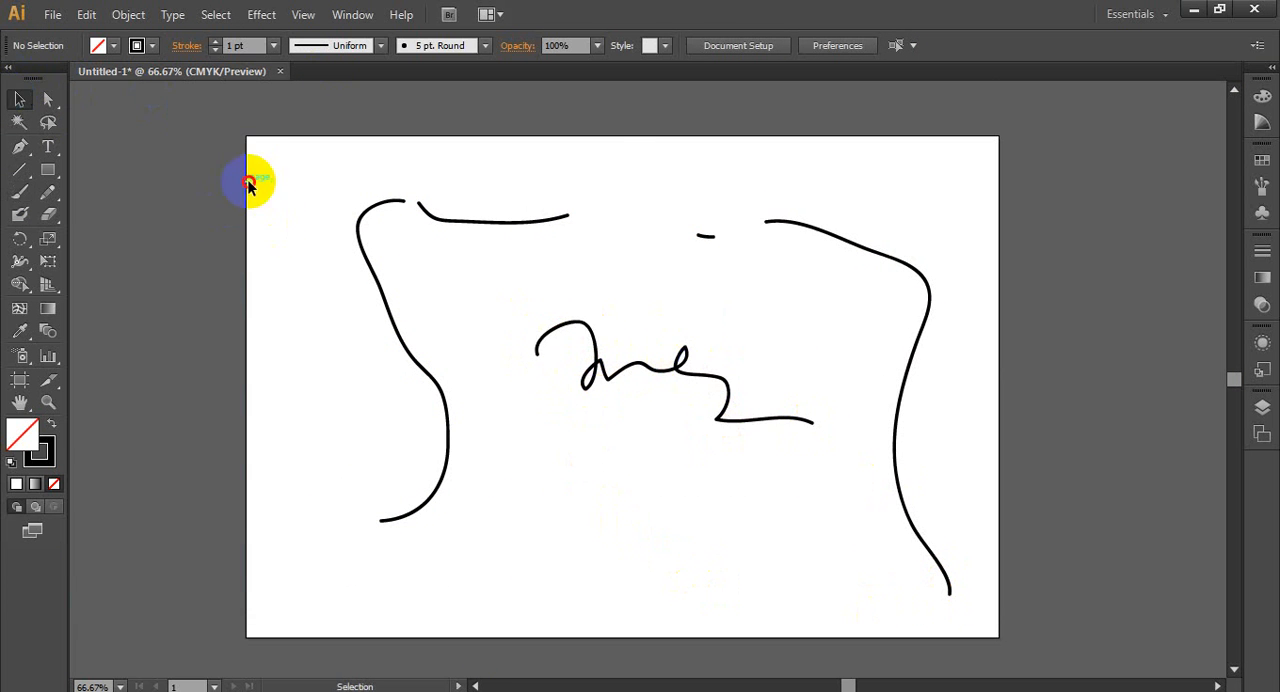
pyautogui.moveTo(250, 183)
pyautogui.mouseDown()
pyautogui.moveTo(866, 580)
pyautogui.moveTo(950, 597)
pyautogui.mouseUp()
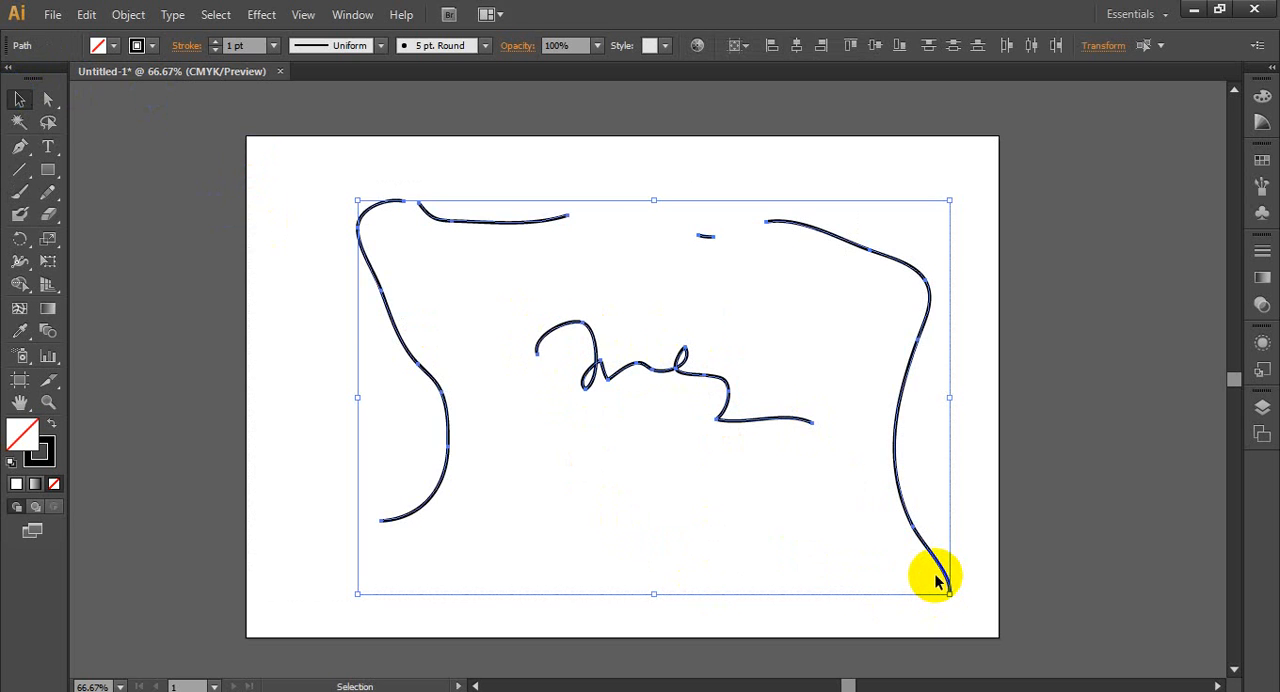
pyautogui.press('Delete')
# - Paint one wavy signature-like stroke across the artboard with the Blob Brush tool and delete it
pyautogui.click(20, 215)
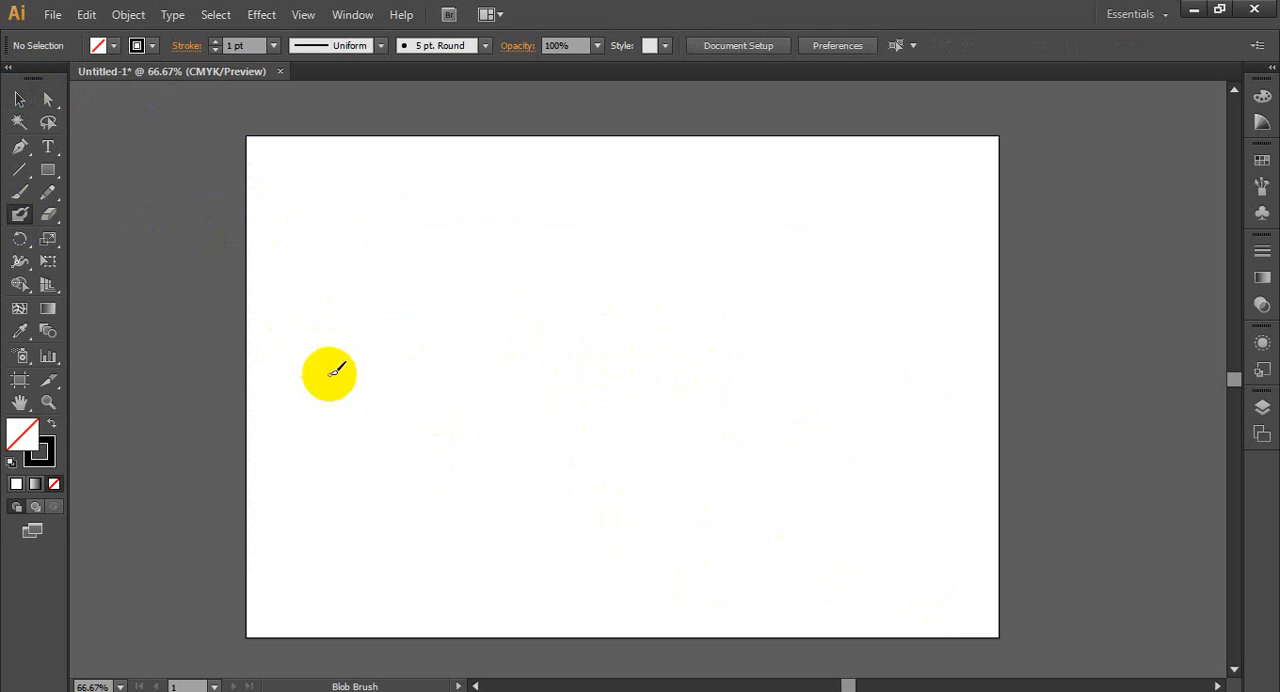
pyautogui.moveTo(329, 375)
pyautogui.mouseDown()
pyautogui.moveTo(356, 287)
pyautogui.moveTo(436, 359)
pyautogui.moveTo(533, 363)
pyautogui.moveTo(708, 417)
pyautogui.moveTo(791, 412)
pyautogui.mouseUp()
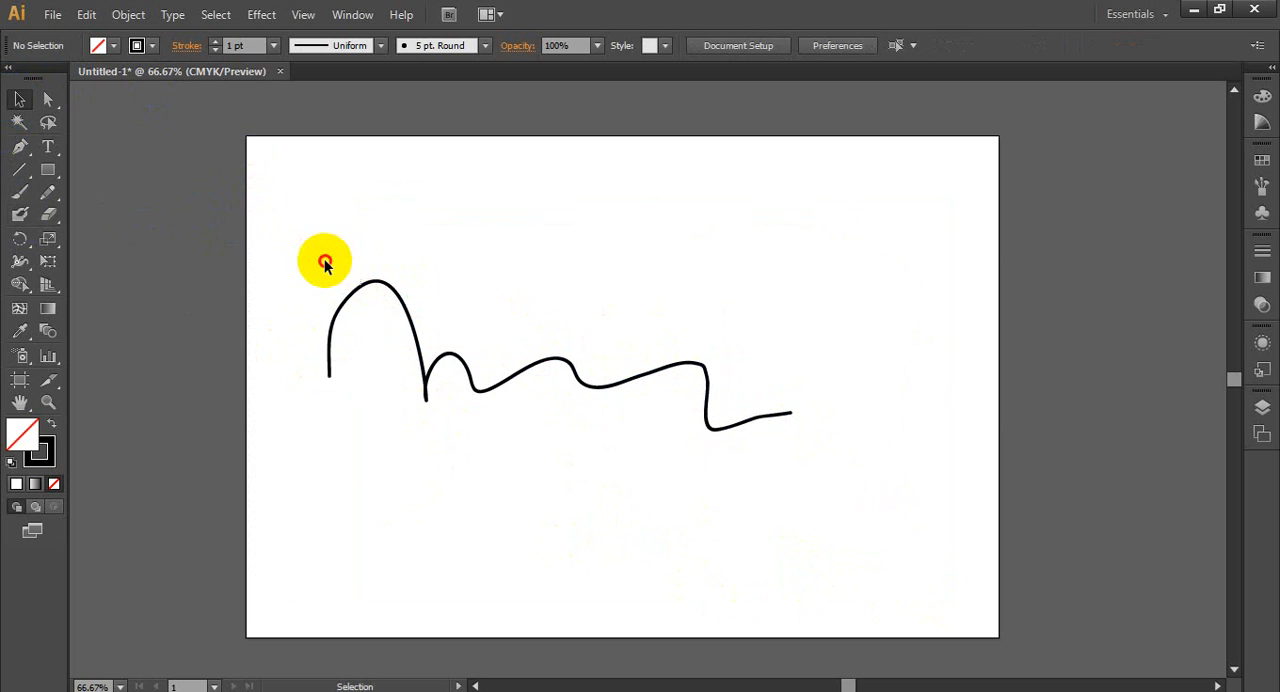
pyautogui.moveTo(323, 260)
pyautogui.mouseDown()
pyautogui.moveTo(877, 509)
pyautogui.moveTo(882, 540)
pyautogui.mouseUp()
pyautogui.press('Delete')
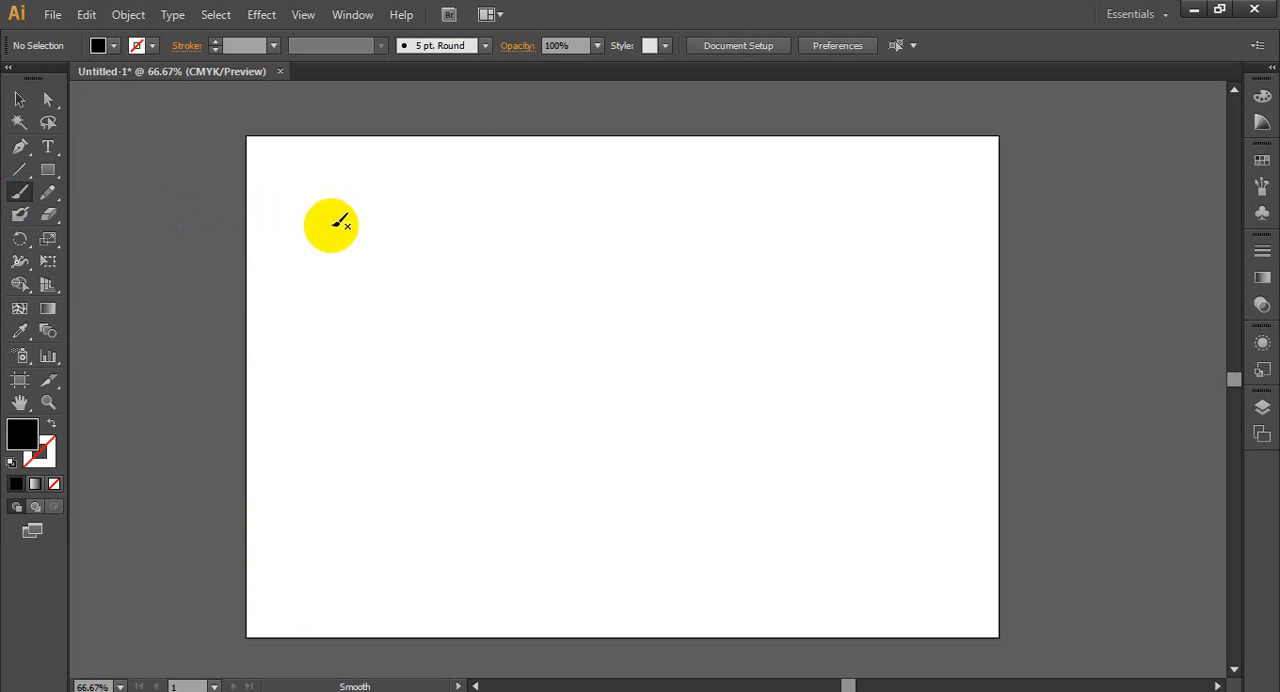
# - Paint a nearly straight horizontal stroke across the artboard's upper part with the 5 pt. Round brush and select it
pyautogui.moveTo(312, 273); pyautogui.dragTo(708, 271)
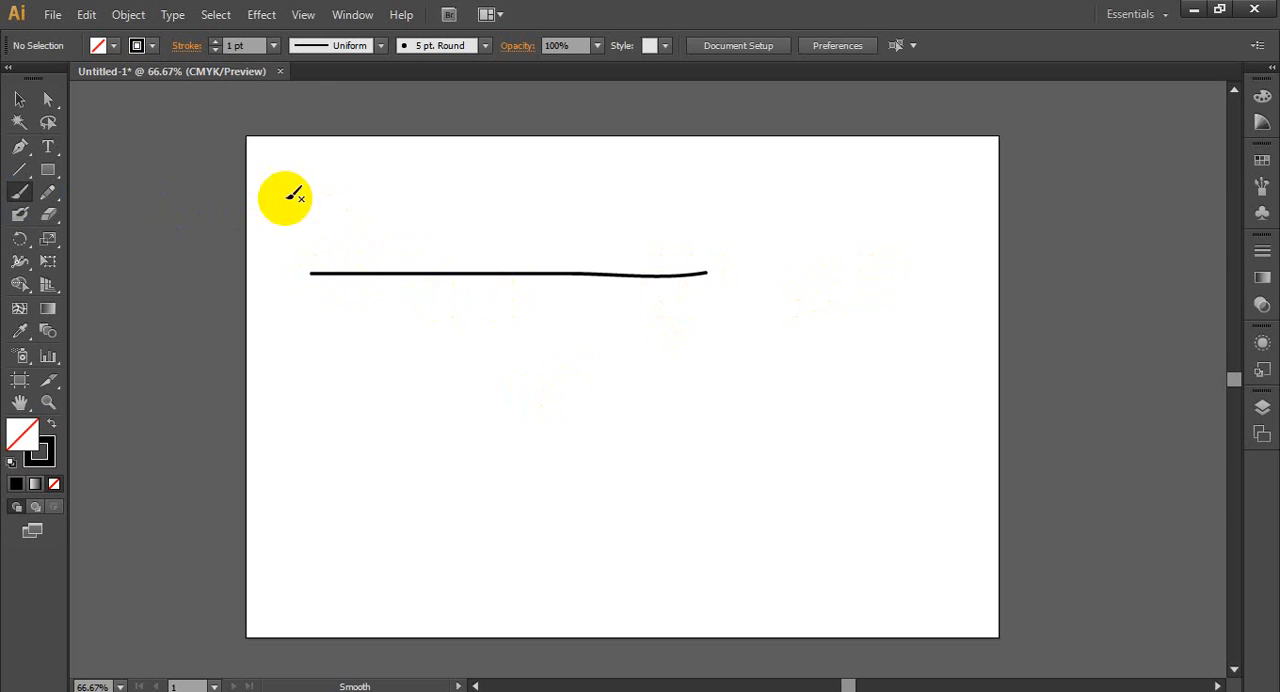
pyautogui.click(23, 104)
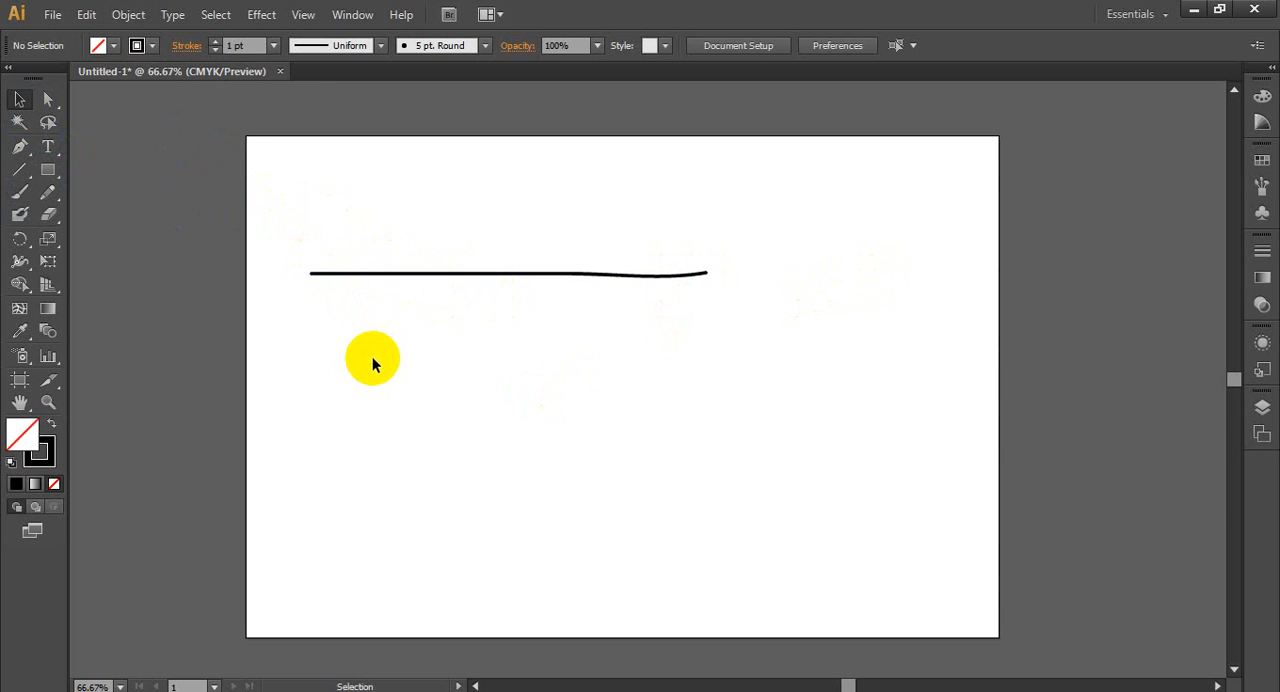
pyautogui.keyDown('alt'); pyautogui.scroll(3, 372, 356); pyautogui.keyUp('alt')
pyautogui.scroll(2, 366, 346)
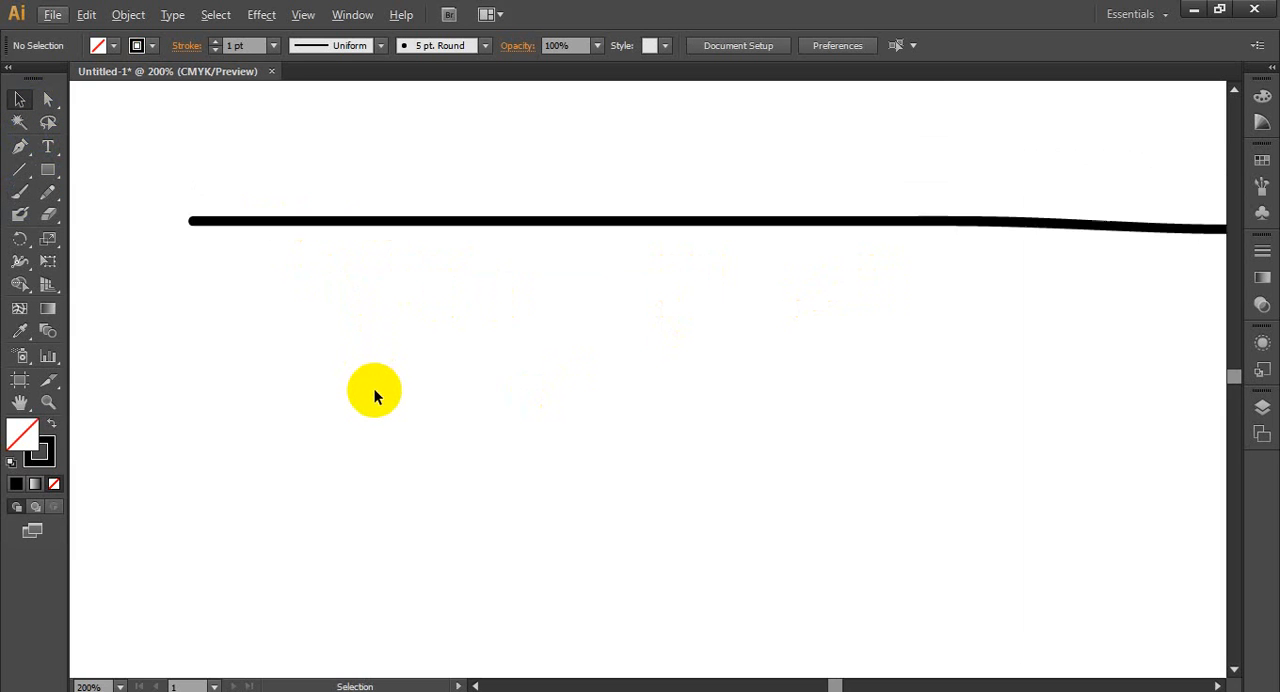
pyautogui.click(400, 232)
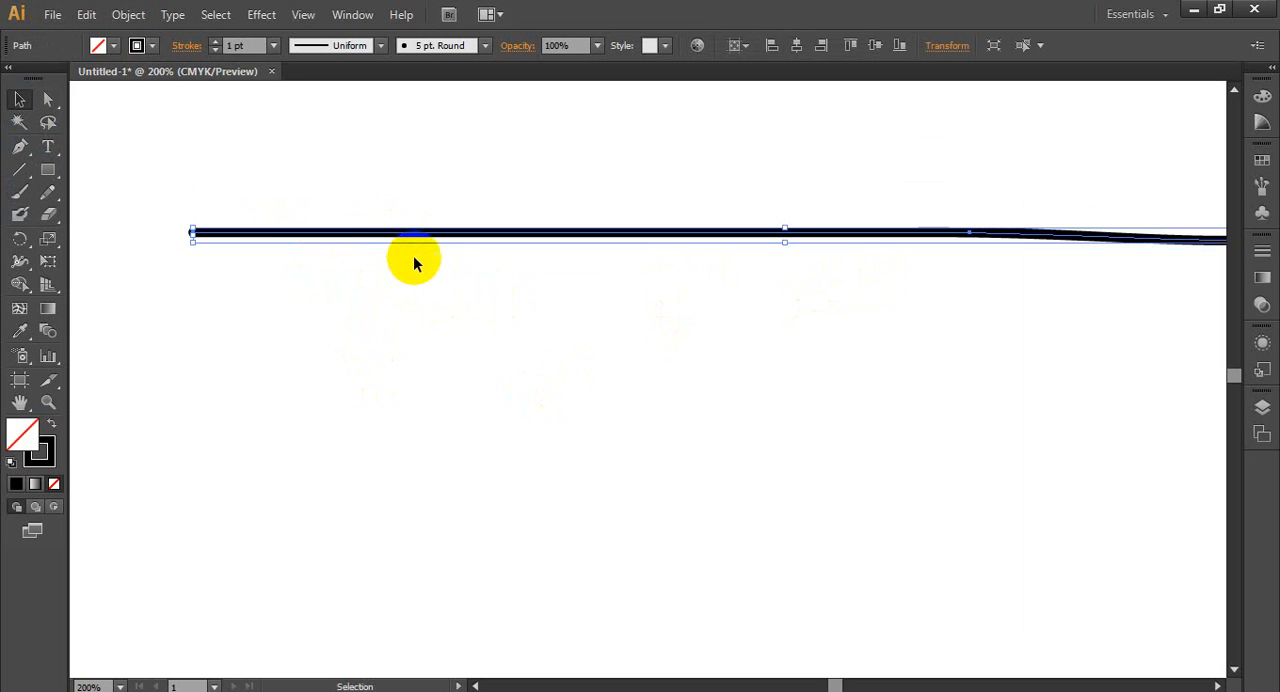
# - Try the rough charcoal, orange ornament, 6.00 bristle and dashed scissors brush definitions on the selected stroke
pyautogui.click(485, 47)
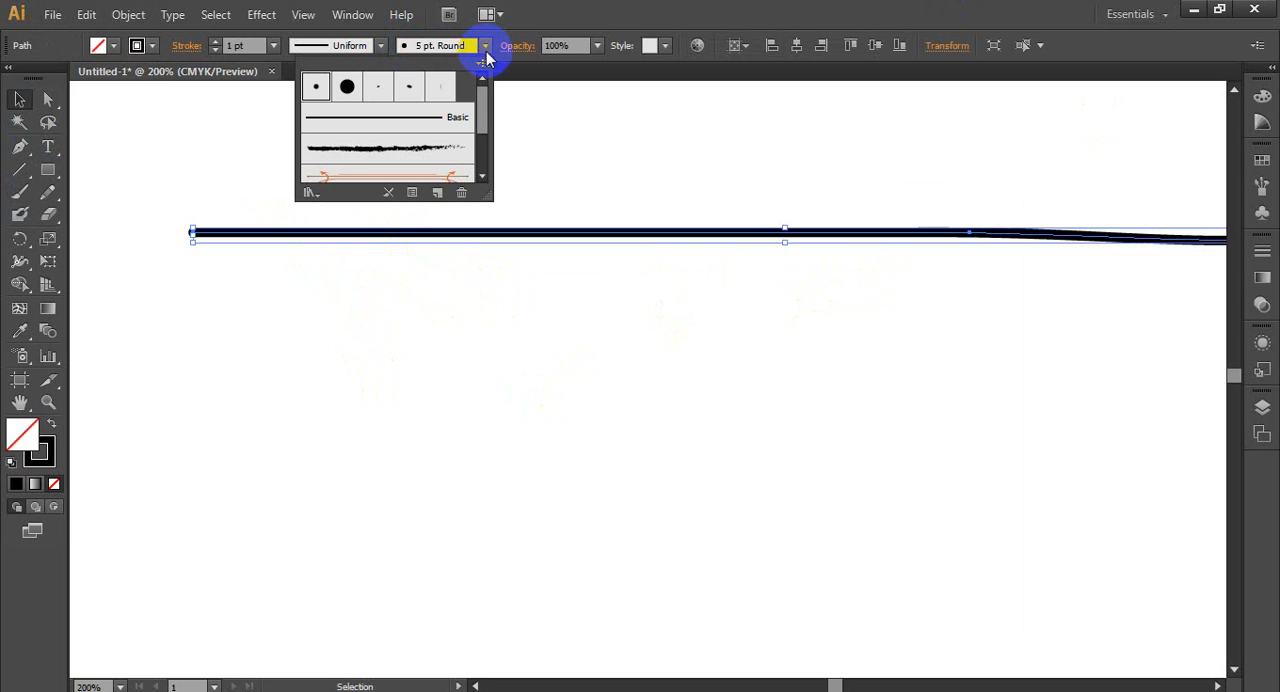
pyautogui.moveTo(488, 197); pyautogui.dragTo(514, 243)
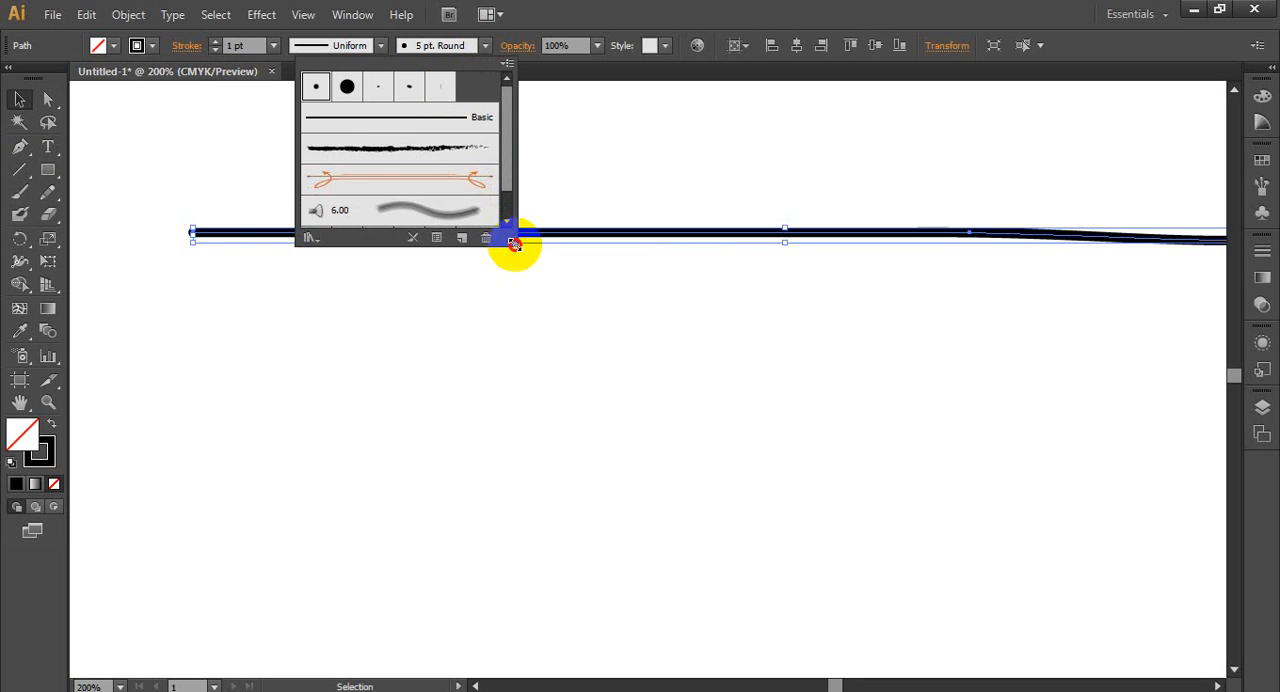
pyautogui.click(400, 150)
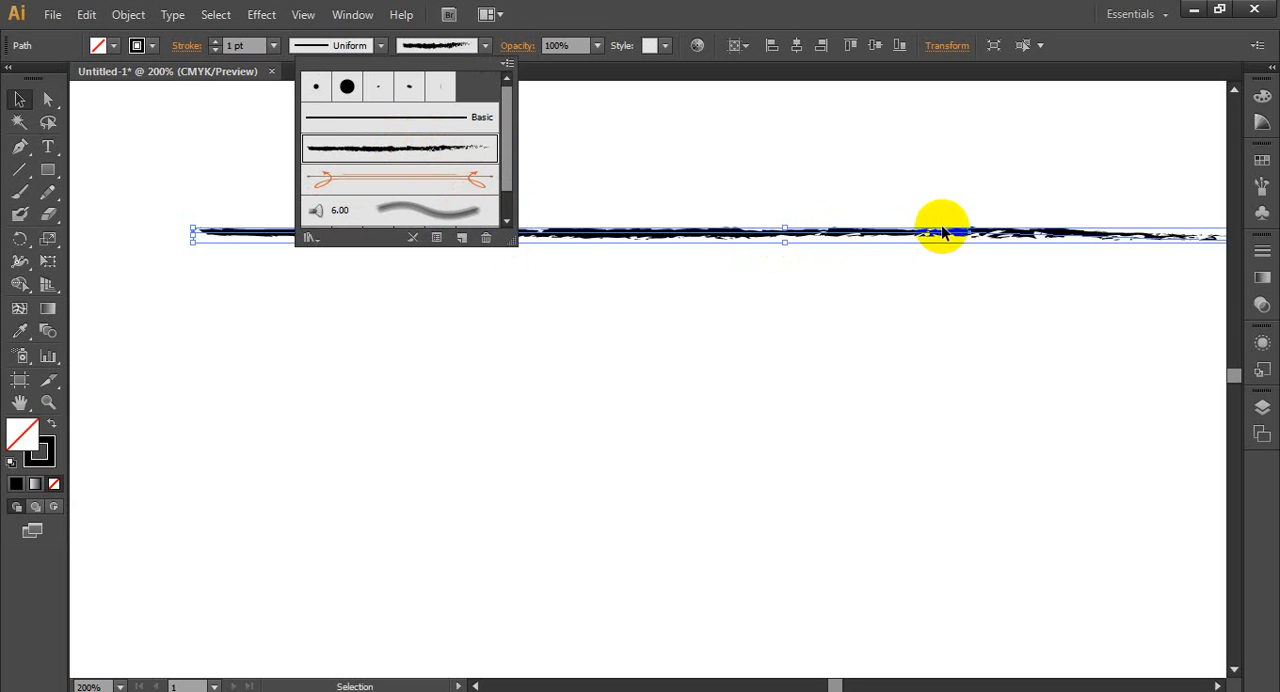
pyautogui.click(457, 180)
pyautogui.click(433, 213)
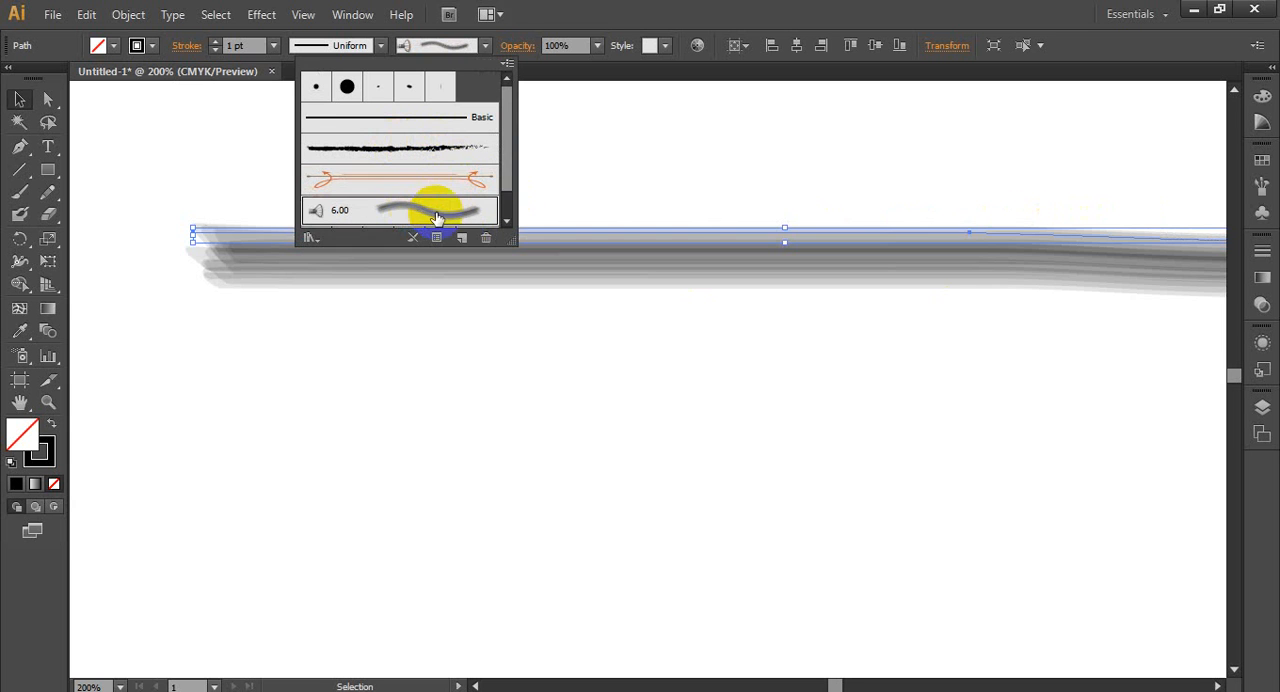
pyautogui.scroll(-1, 513, 155)
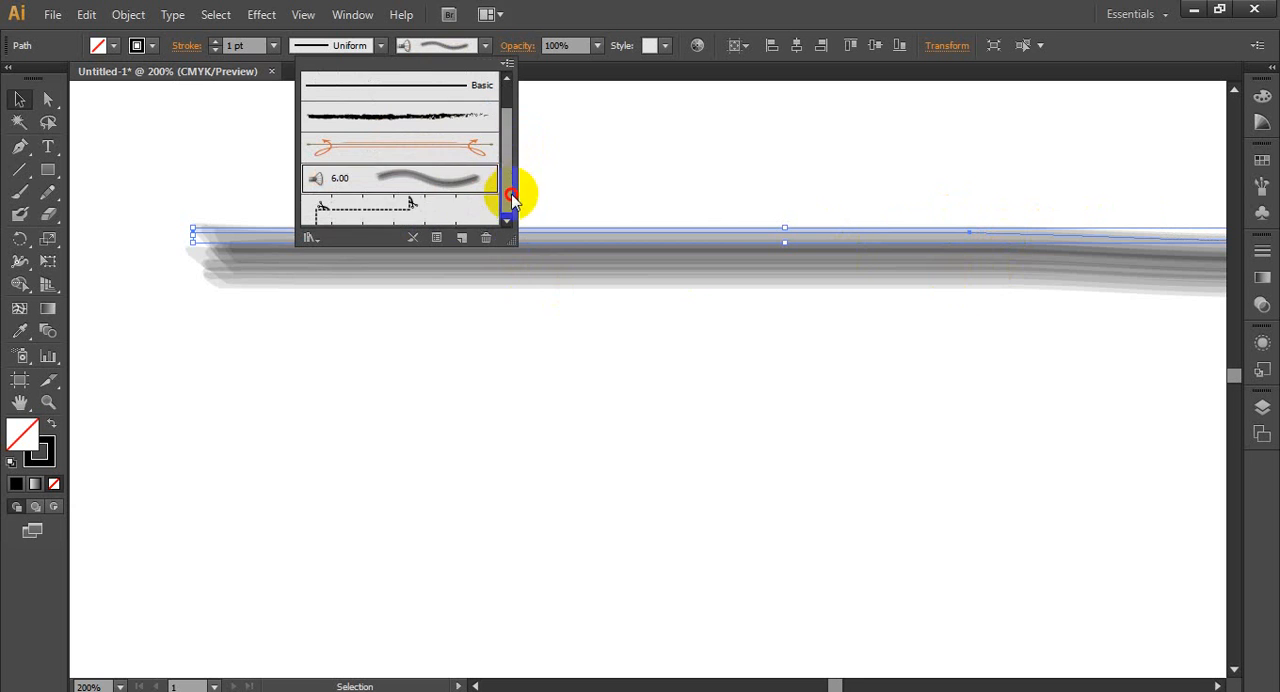
pyautogui.click(408, 209)
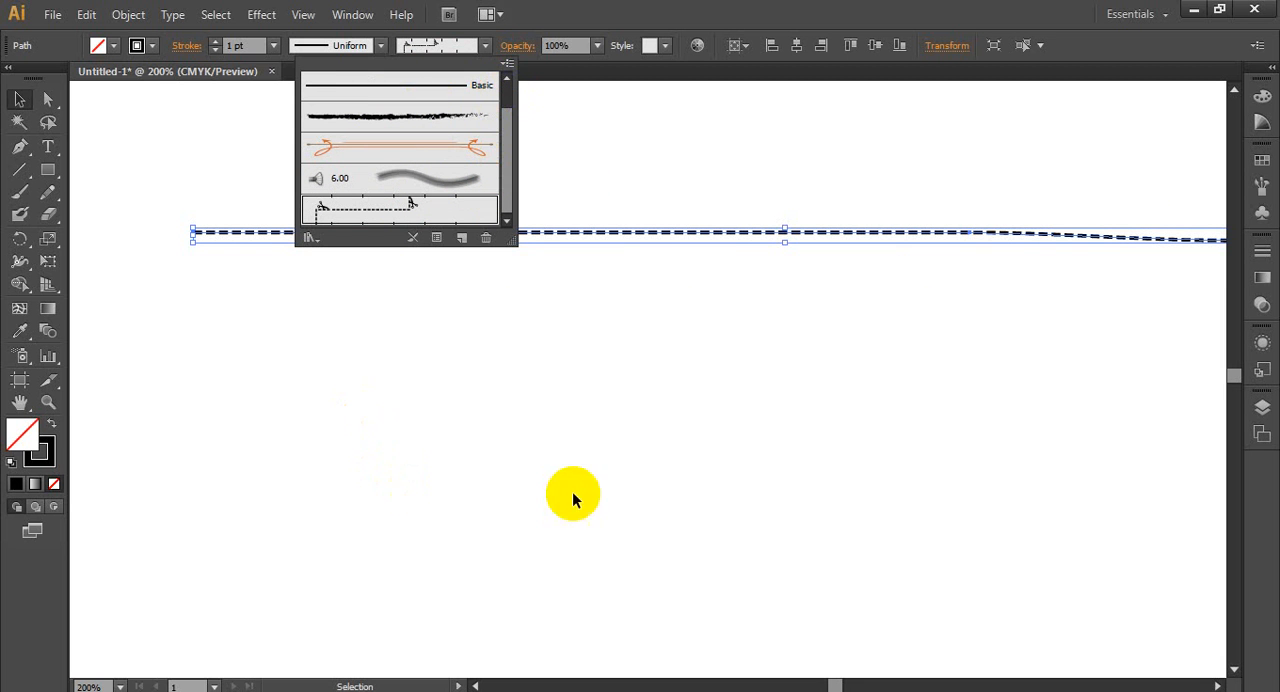
# - Load the Arrows_Special brush library, make its list taller and place it clear of the stroke's middle
pyautogui.click(507, 66)
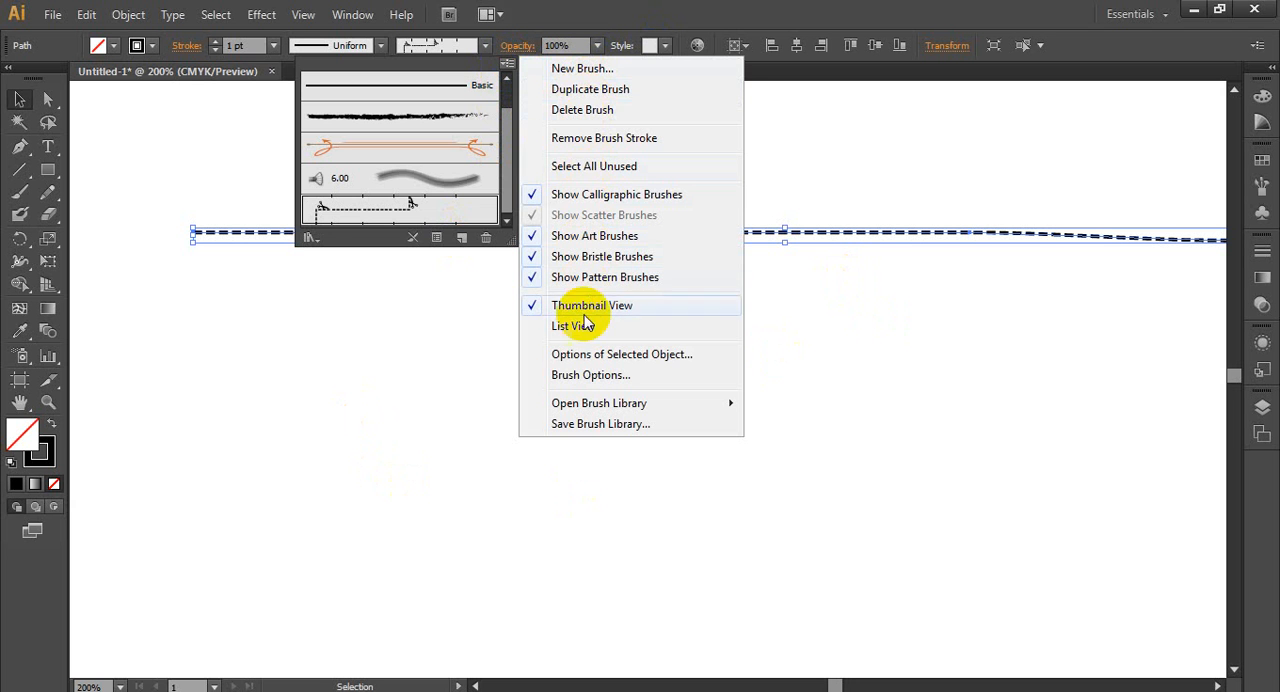
pyautogui.moveTo(558, 404)
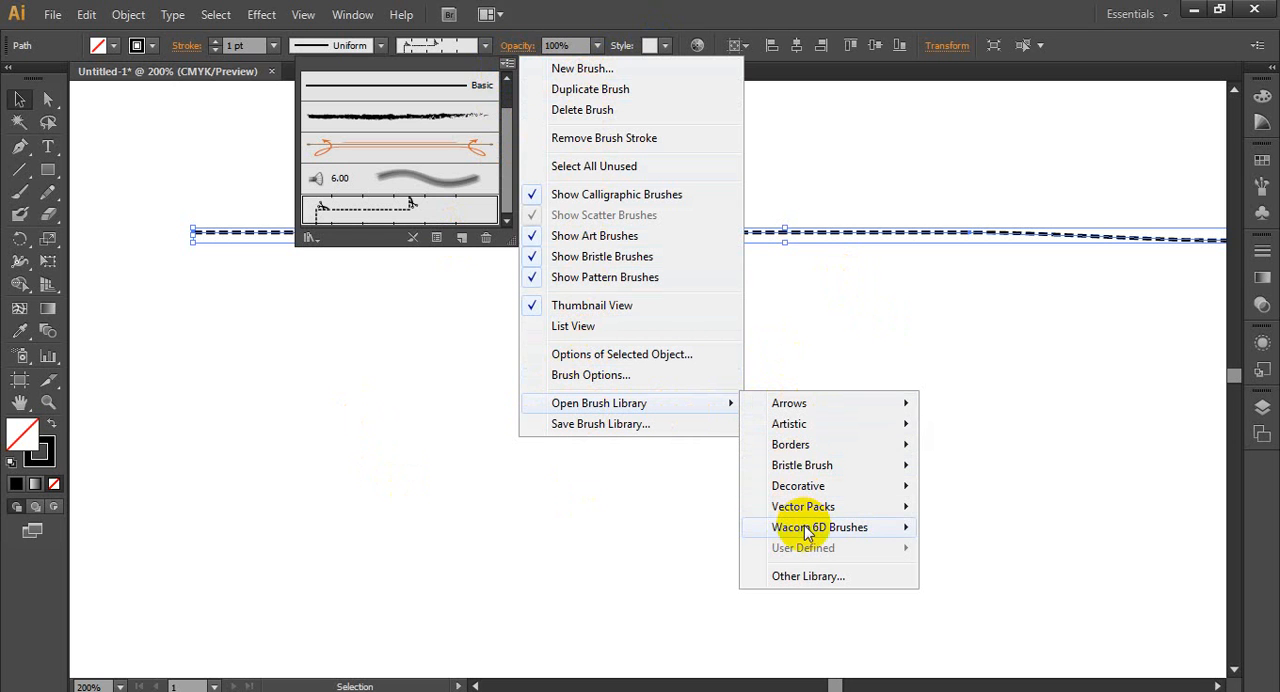
pyautogui.moveTo(806, 530)
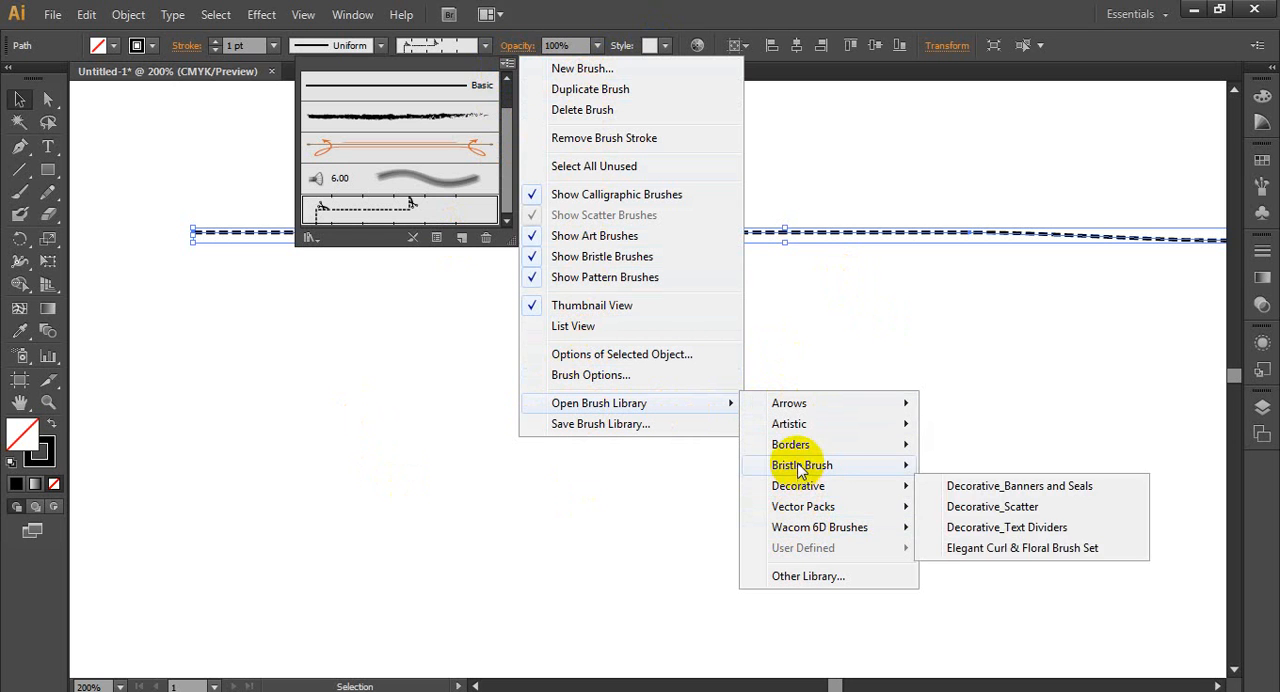
pyautogui.moveTo(814, 403)
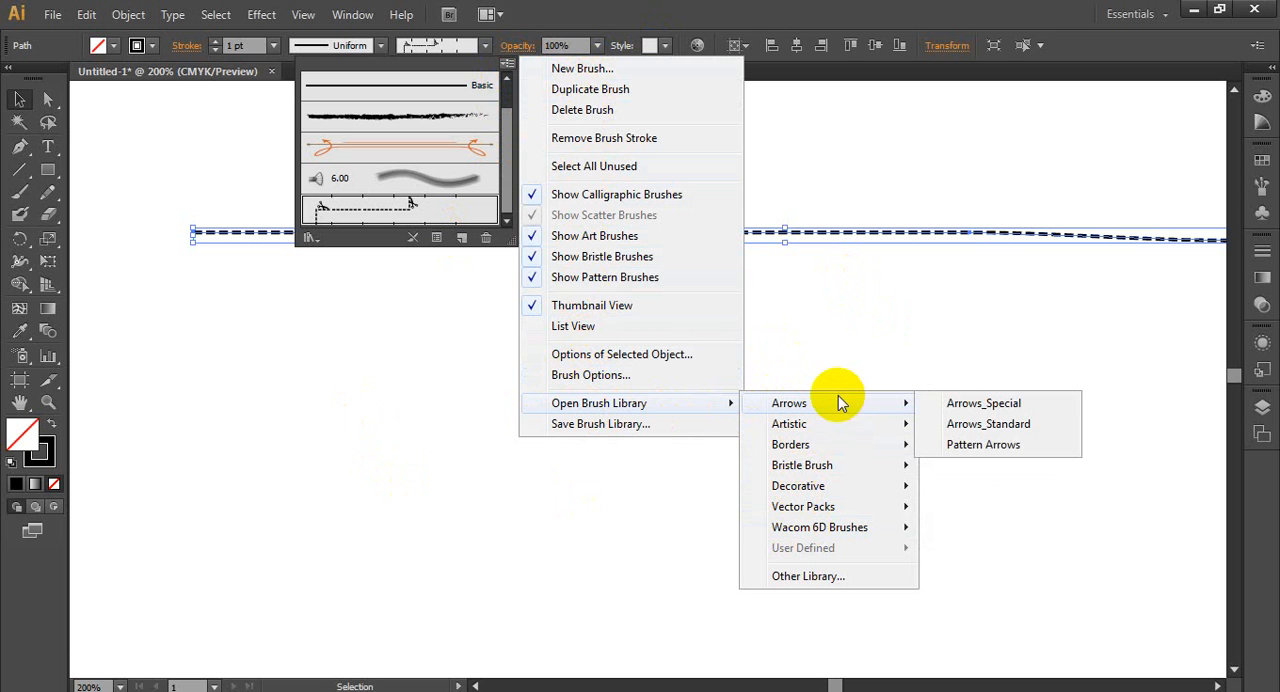
pyautogui.click(990, 406)
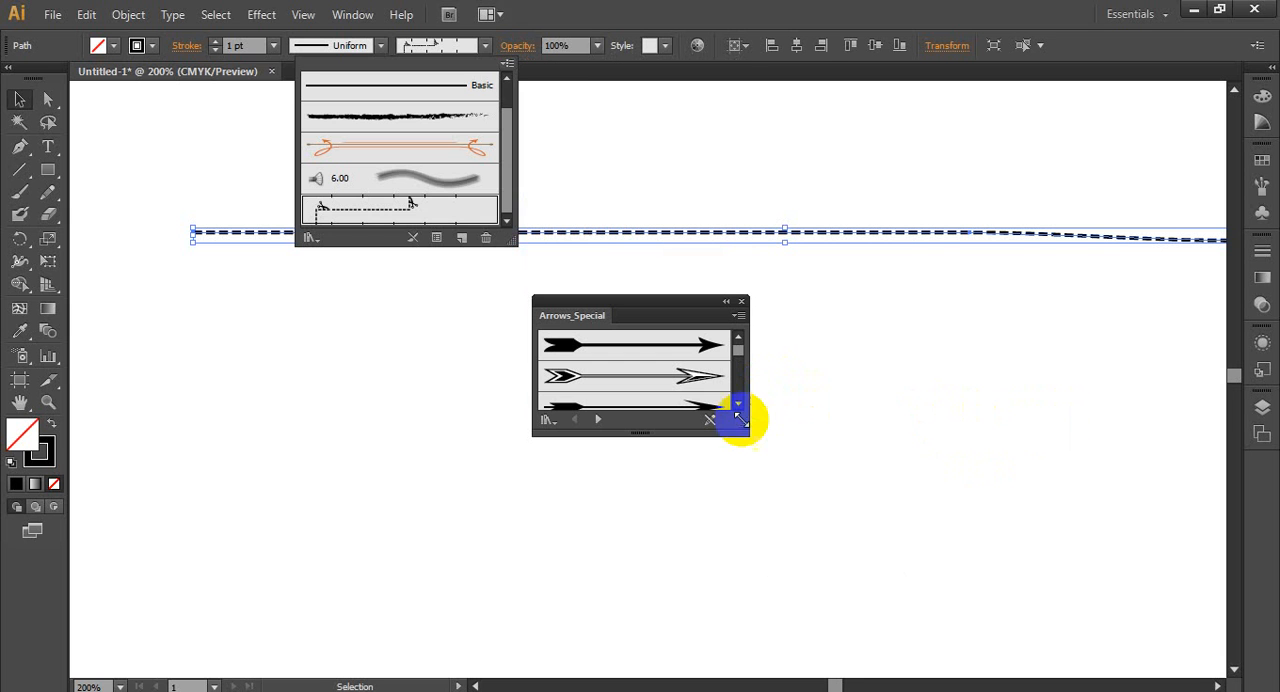
pyautogui.click(730, 437)
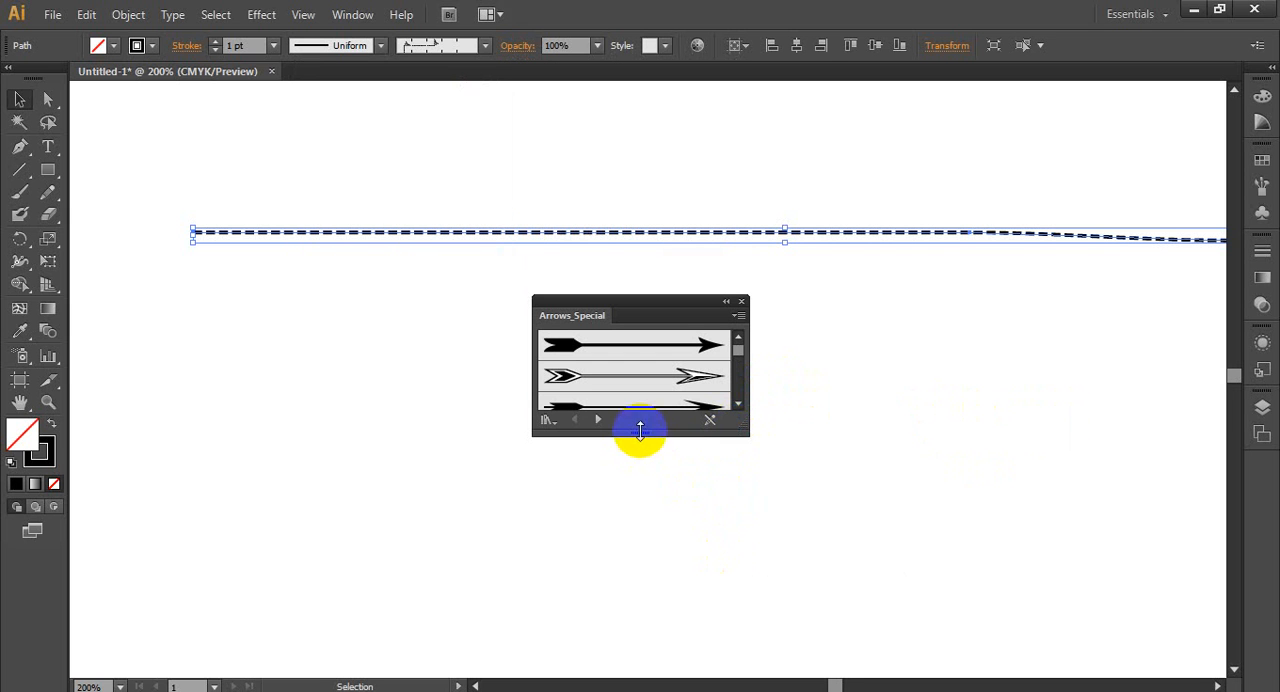
pyautogui.moveTo(634, 434); pyautogui.dragTo(636, 645)
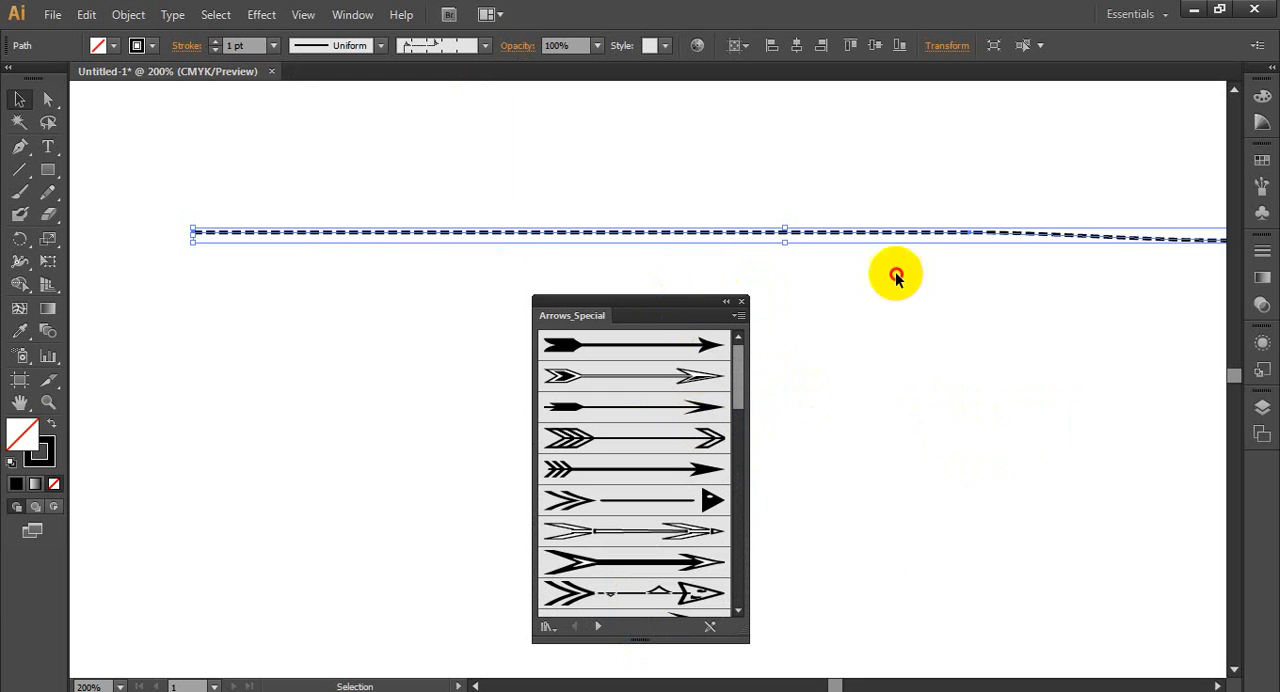
pyautogui.moveTo(728, 298); pyautogui.dragTo(1000, 234)
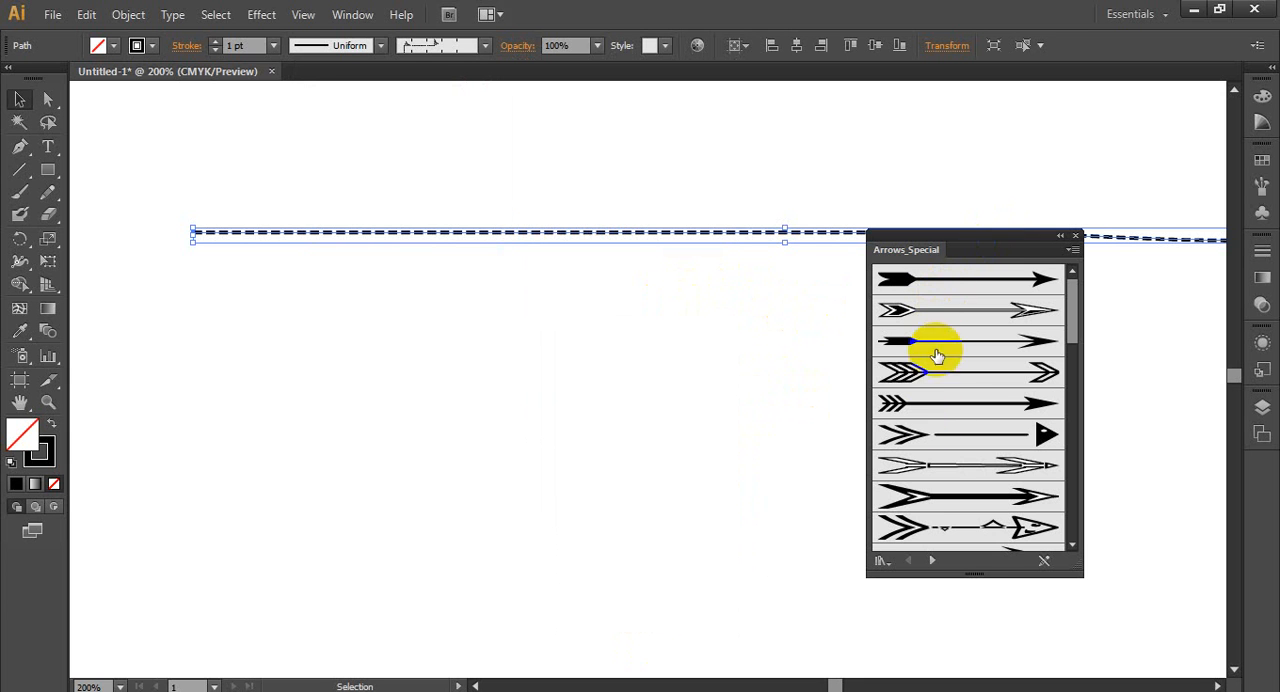
# - Apply the fourth Arrows_Special brush, with the outlined feather tail and open arrowhead, to the selected stroke and deselect it
pyautogui.click(962, 383)
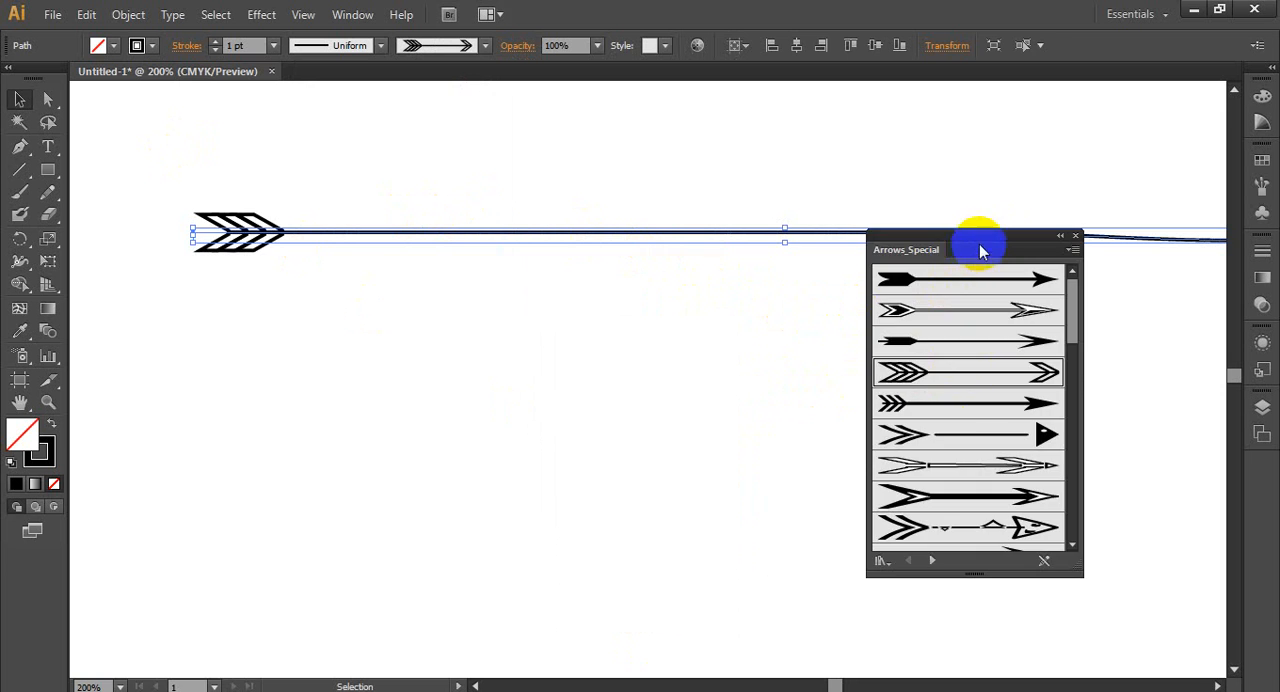
pyautogui.moveTo(976, 244); pyautogui.dragTo(993, 368)
pyautogui.click(526, 346)
pyautogui.scroll(-3, 520, 346)
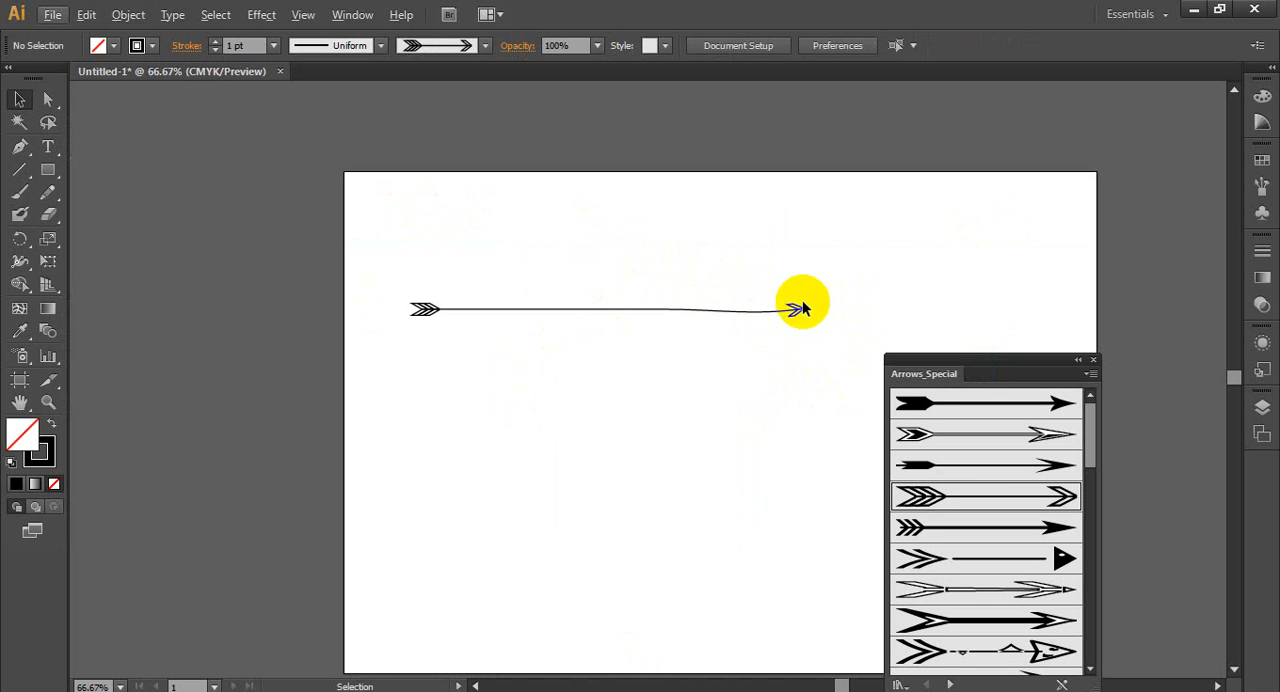
# - Paint three curved arrows below the straight one using the Arrows_Special brush with a chevron tail and solid triangular head
pyautogui.click(995, 440)
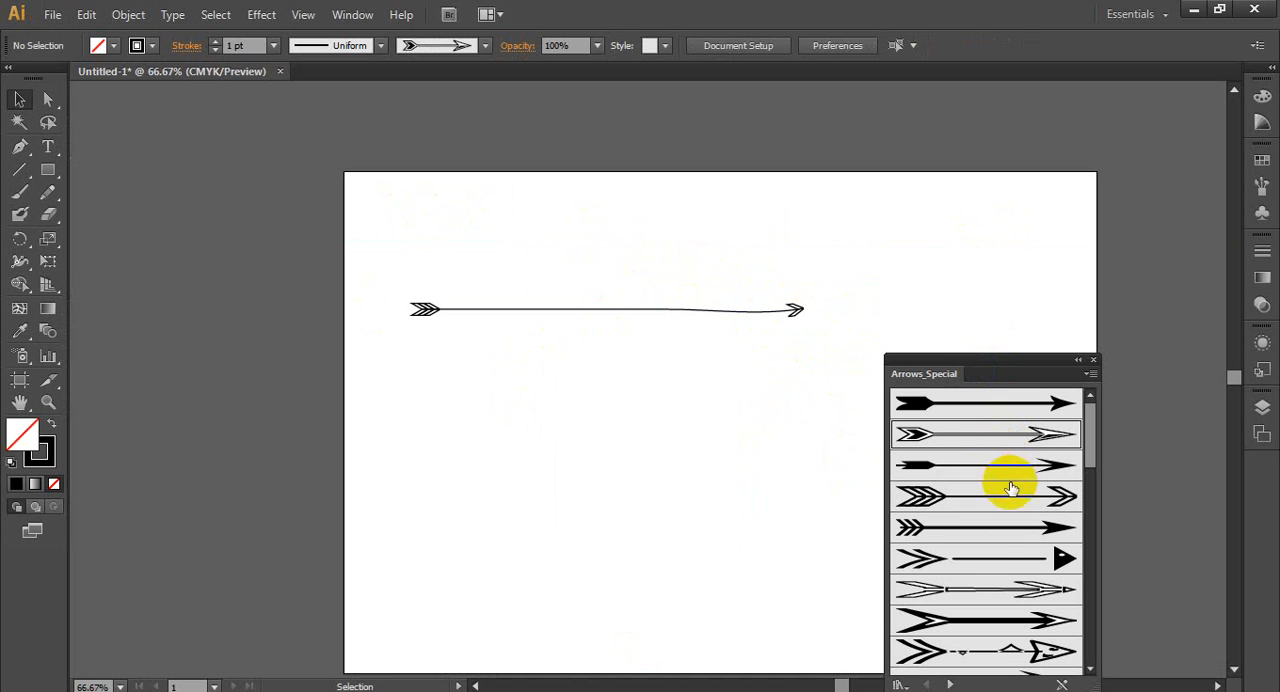
pyautogui.click(1007, 559)
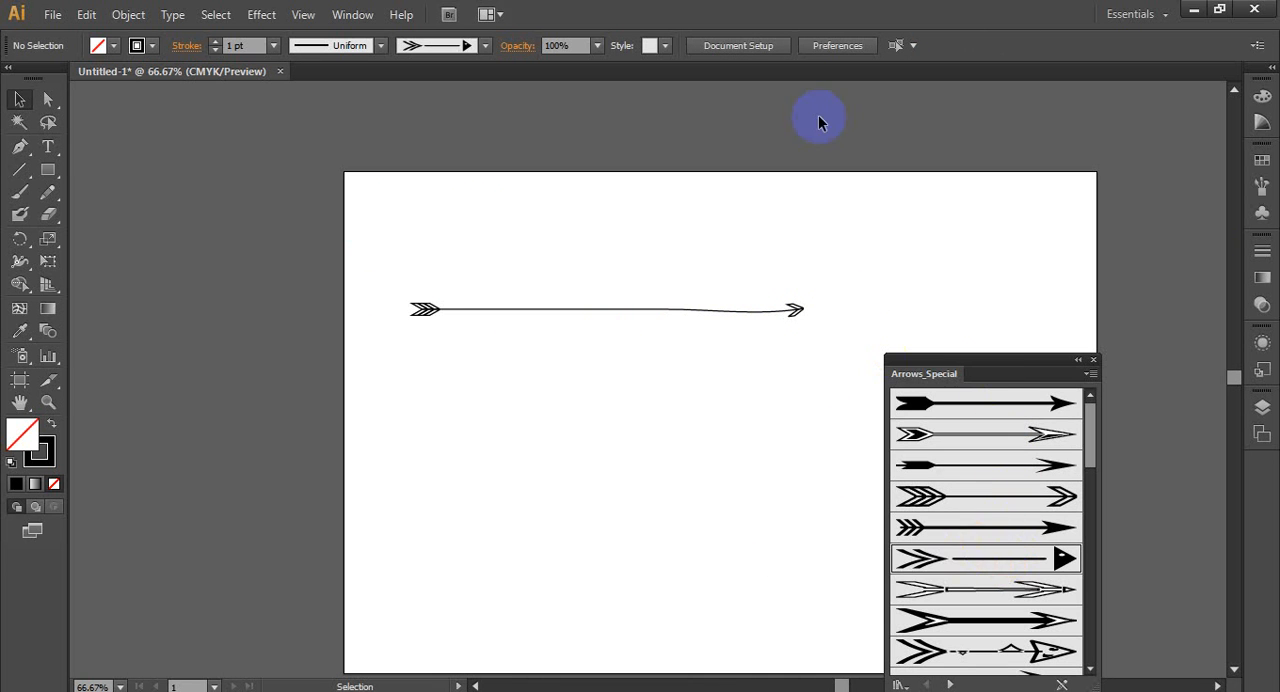
pyautogui.click(20, 194)
pyautogui.moveTo(395, 442)
pyautogui.mouseDown()
pyautogui.moveTo(447, 479)
pyautogui.moveTo(554, 450)
pyautogui.moveTo(621, 354)
pyautogui.mouseUp()
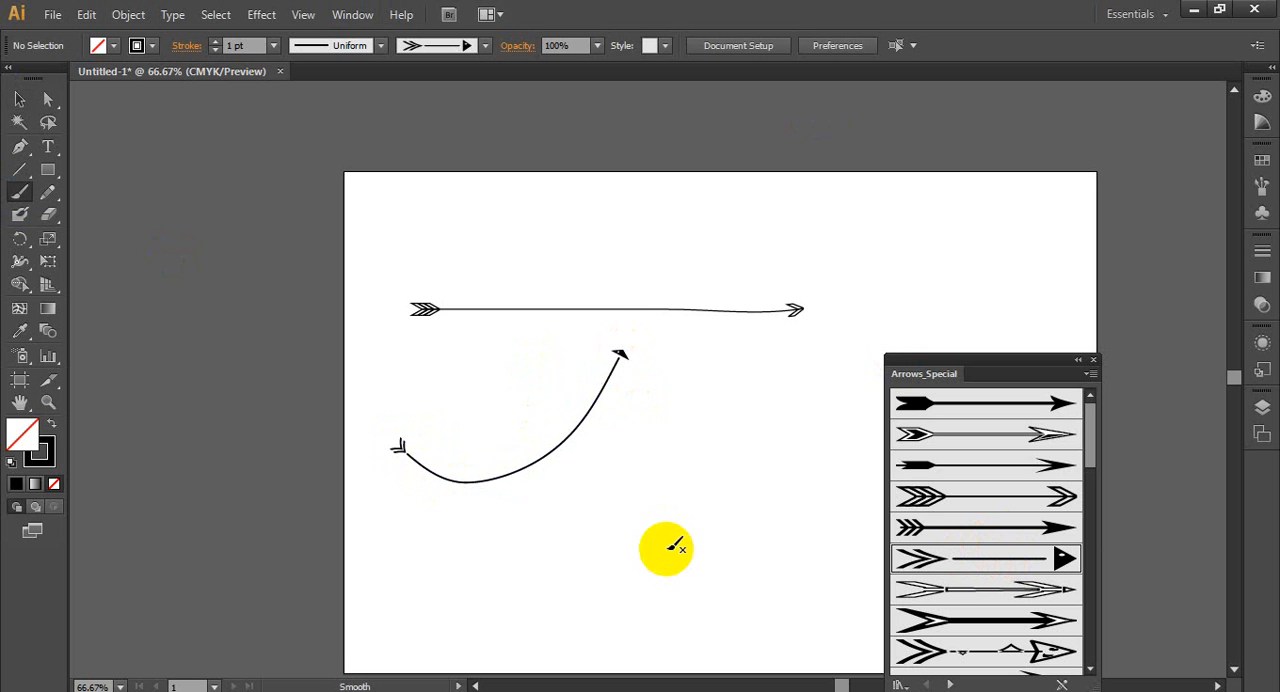
pyautogui.moveTo(584, 511)
pyautogui.mouseDown()
pyautogui.moveTo(615, 458)
pyautogui.moveTo(713, 487)
pyautogui.mouseUp()
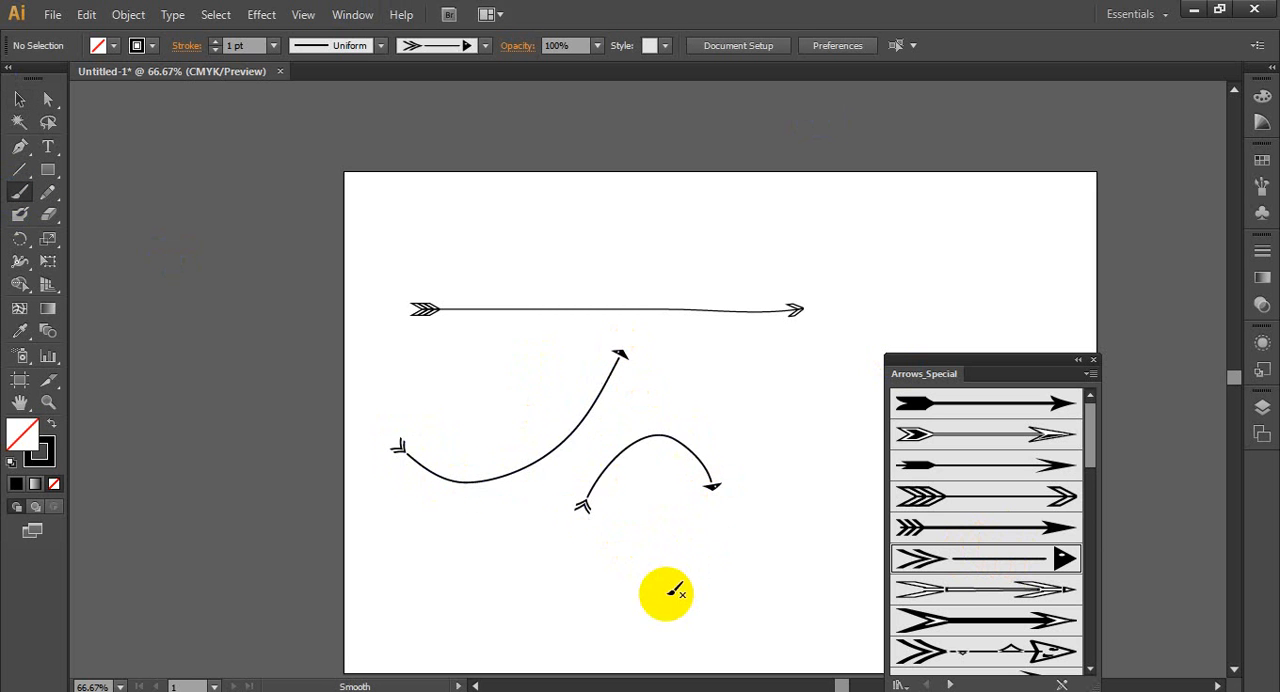
pyautogui.moveTo(676, 401)
pyautogui.mouseDown()
pyautogui.moveTo(746, 412)
pyautogui.moveTo(905, 289)
pyautogui.mouseUp()
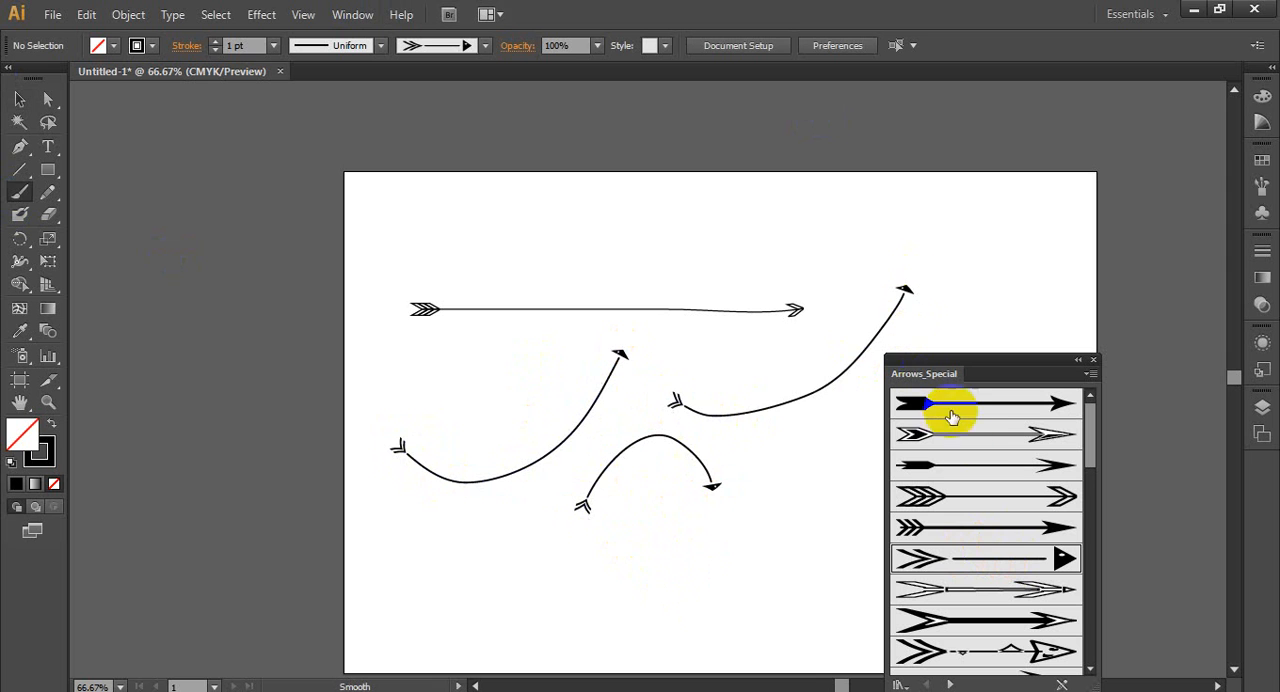
# - Paint two curved arrows in the artboard's upper-right area with the second Arrows_Special brush, a thin outlined arrow
pyautogui.click(983, 452)
pyautogui.moveTo(662, 216); pyautogui.dragTo(897, 202)
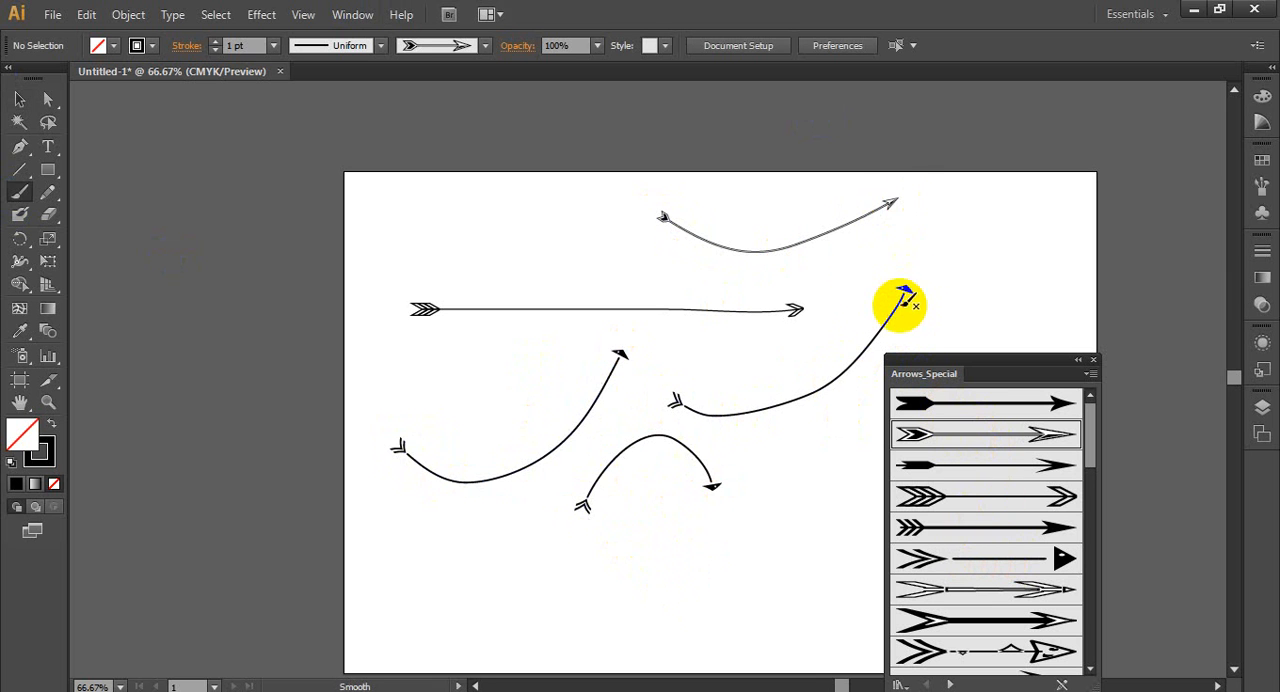
pyautogui.moveTo(893, 246); pyautogui.dragTo(1040, 290)
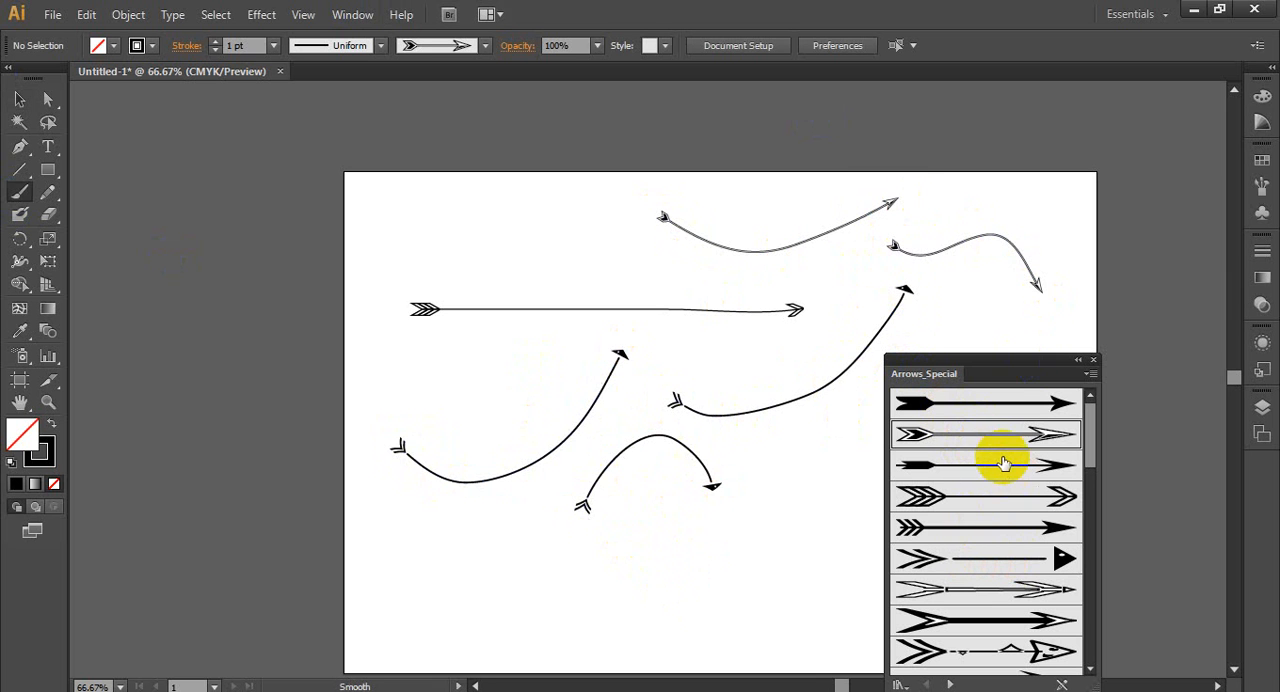
# - Paint a wavy stroke near the artboard's lower-left with the thin outlined double-arrow brush and another above it with the ornate patterned arrow brush
pyautogui.click(1006, 591)
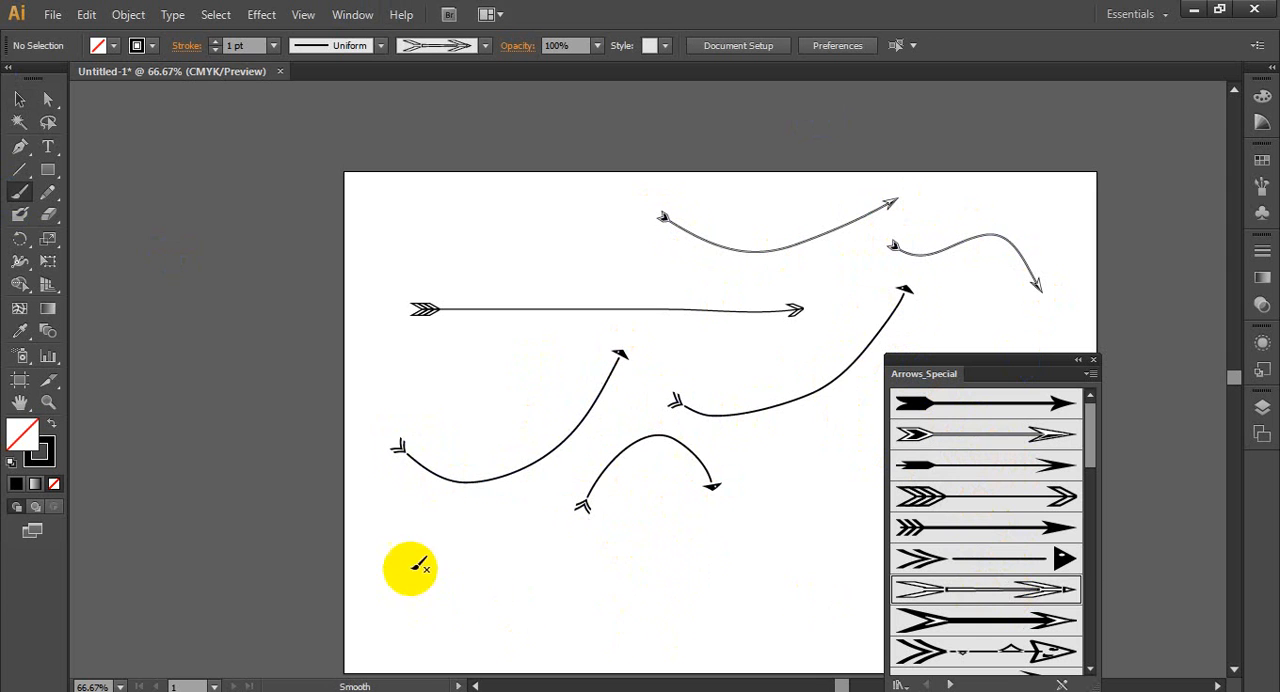
pyautogui.moveTo(410, 568)
pyautogui.mouseDown()
pyautogui.moveTo(486, 599)
pyautogui.moveTo(692, 598)
pyautogui.mouseUp()
pyautogui.scroll(-3, 975, 610)
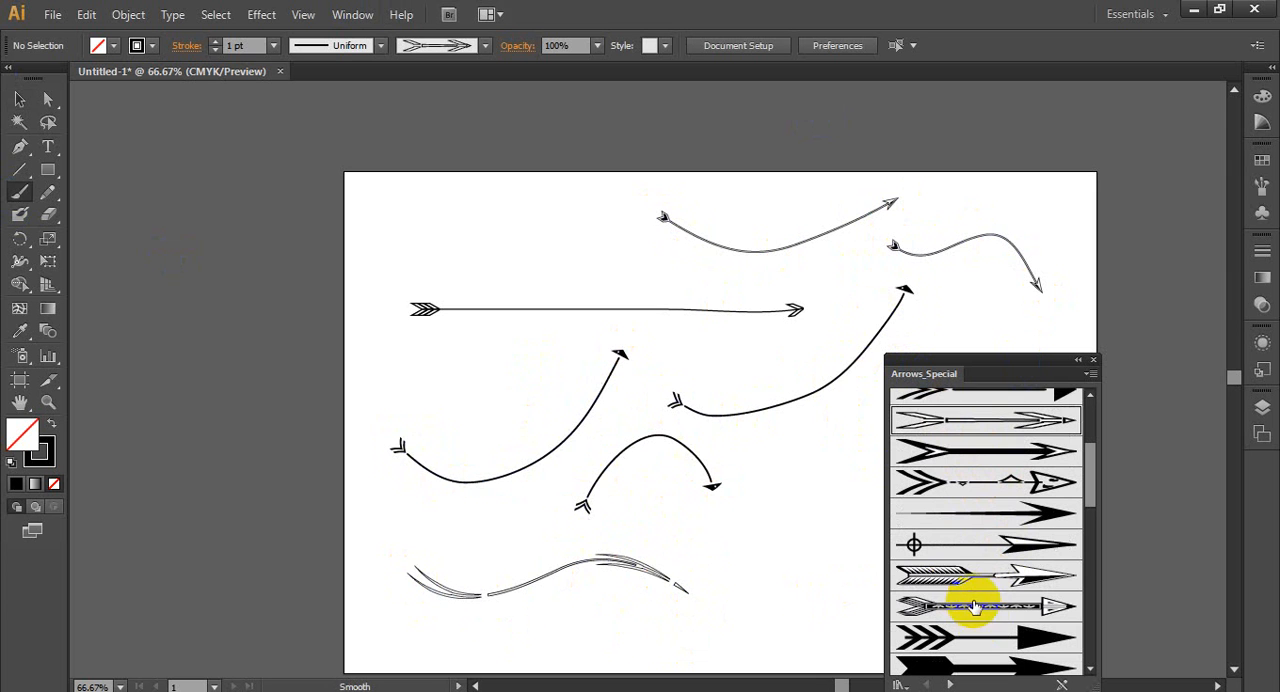
pyautogui.click(990, 617)
pyautogui.moveTo(466, 506)
pyautogui.mouseDown()
pyautogui.moveTo(700, 523)
pyautogui.moveTo(745, 578)
pyautogui.mouseUp()
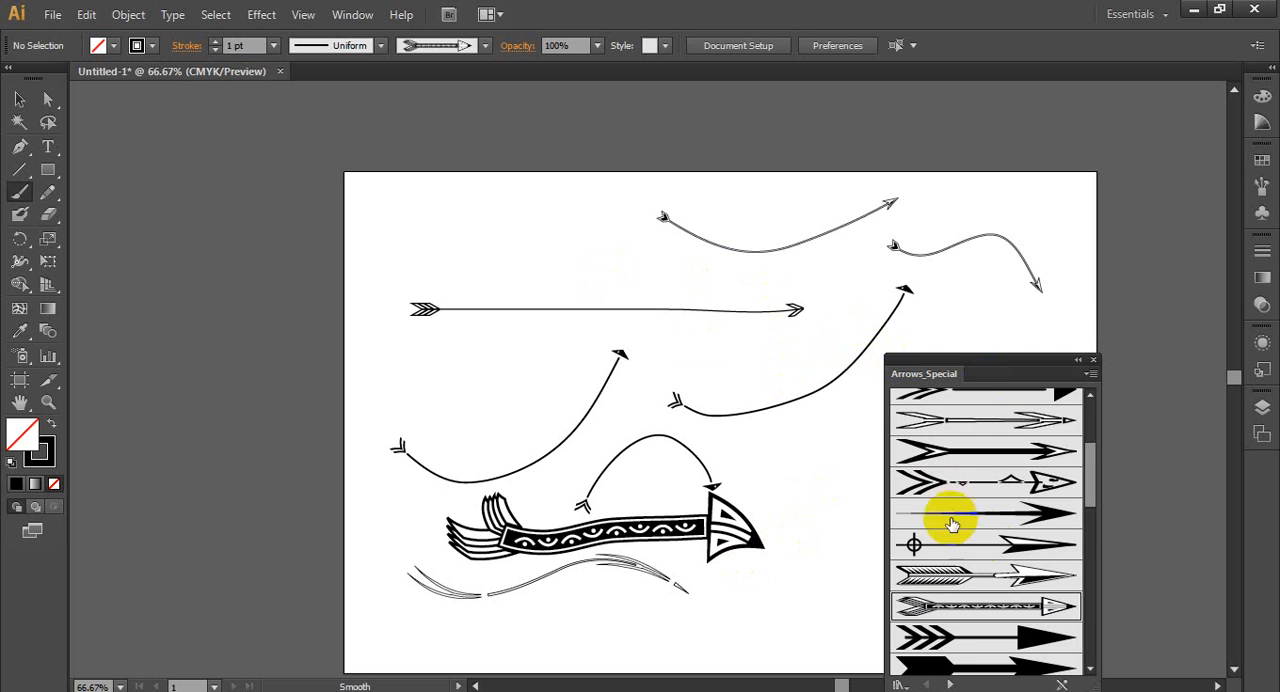
# - Paint a short curved arrow under the straight one with the grey arrow brush that has a concentric triangular head
pyautogui.scroll(-3, 997, 505)
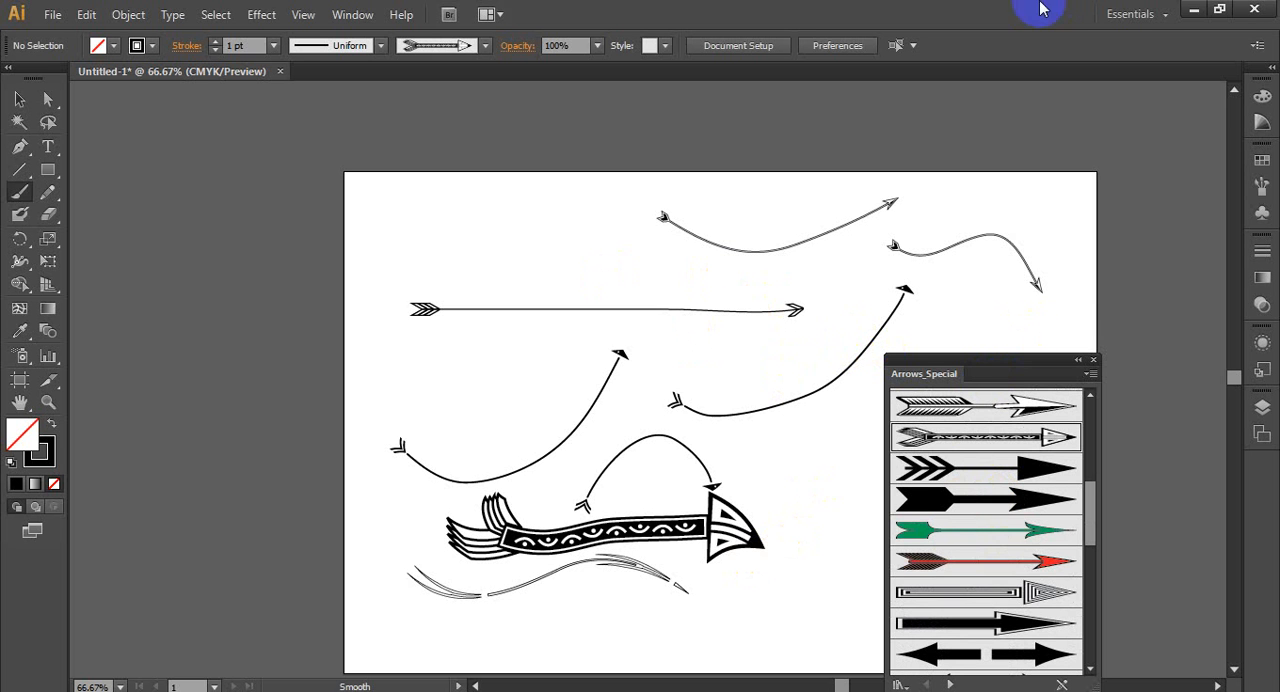
pyautogui.click(1018, 593)
pyautogui.moveTo(478, 350); pyautogui.dragTo(668, 342)
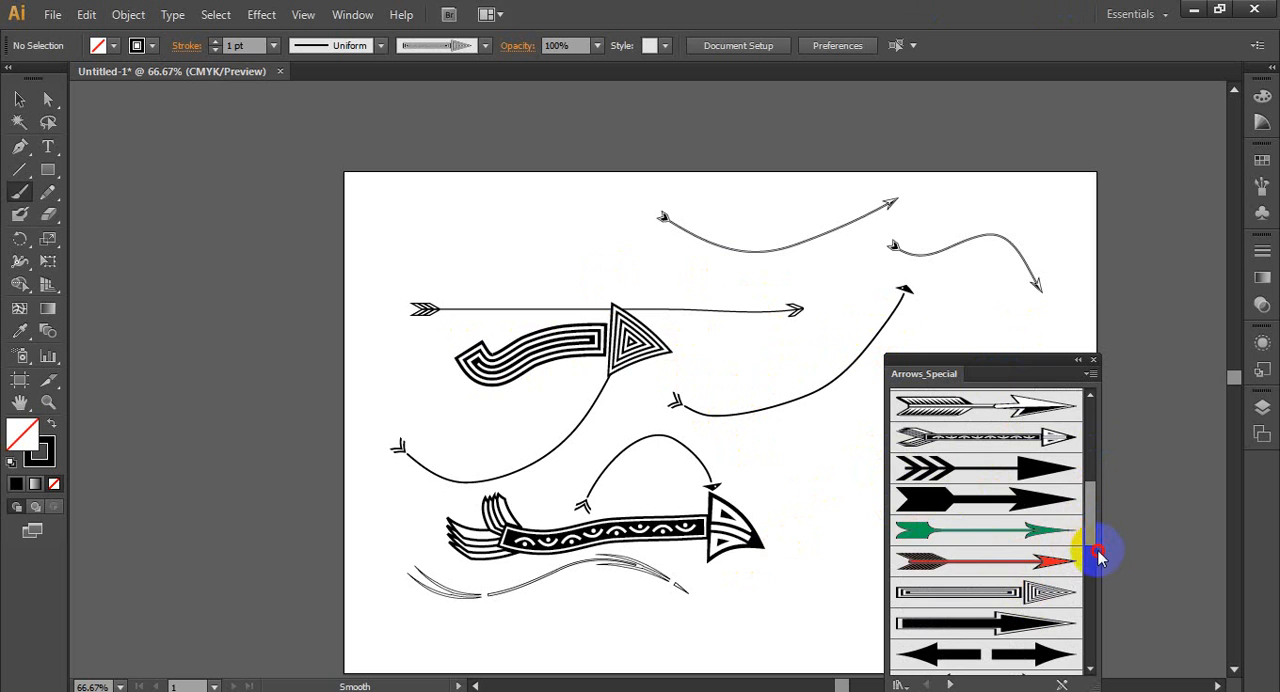
# - Browse the remaining Arrows_Special brushes and try selecting the wavy green arrow brush
pyautogui.moveTo(1088, 515); pyautogui.dragTo(1080, 603)
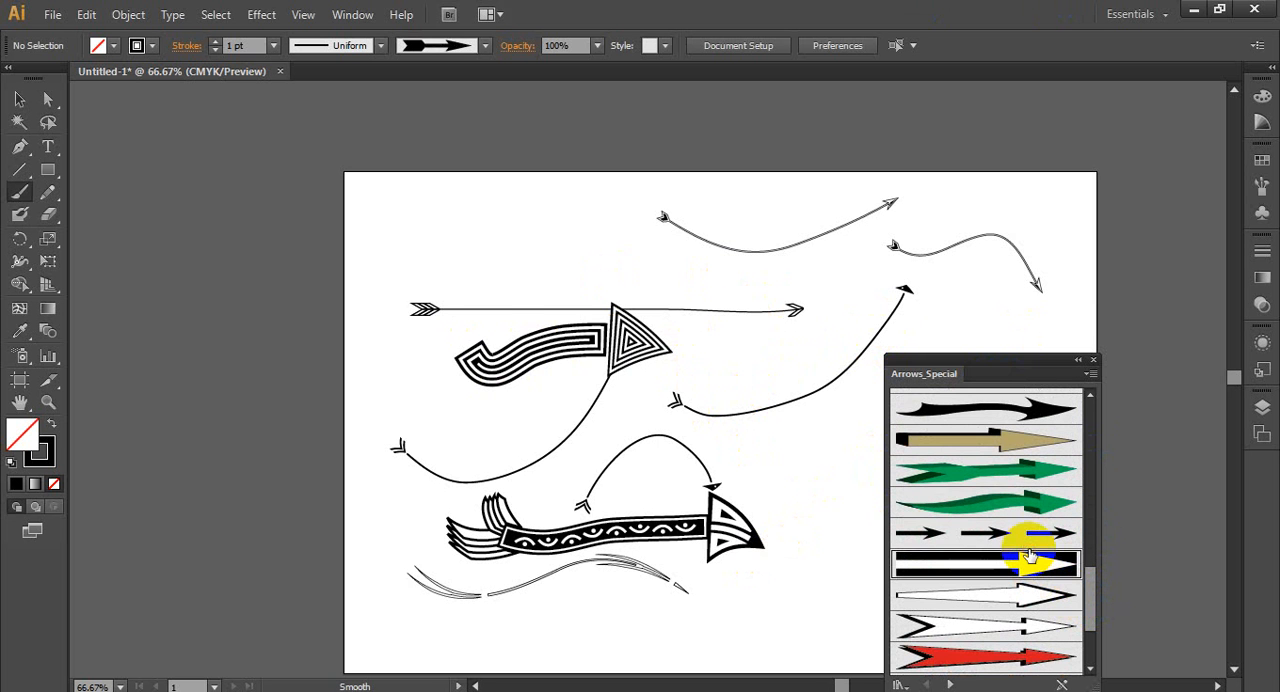
pyautogui.click(1038, 498)
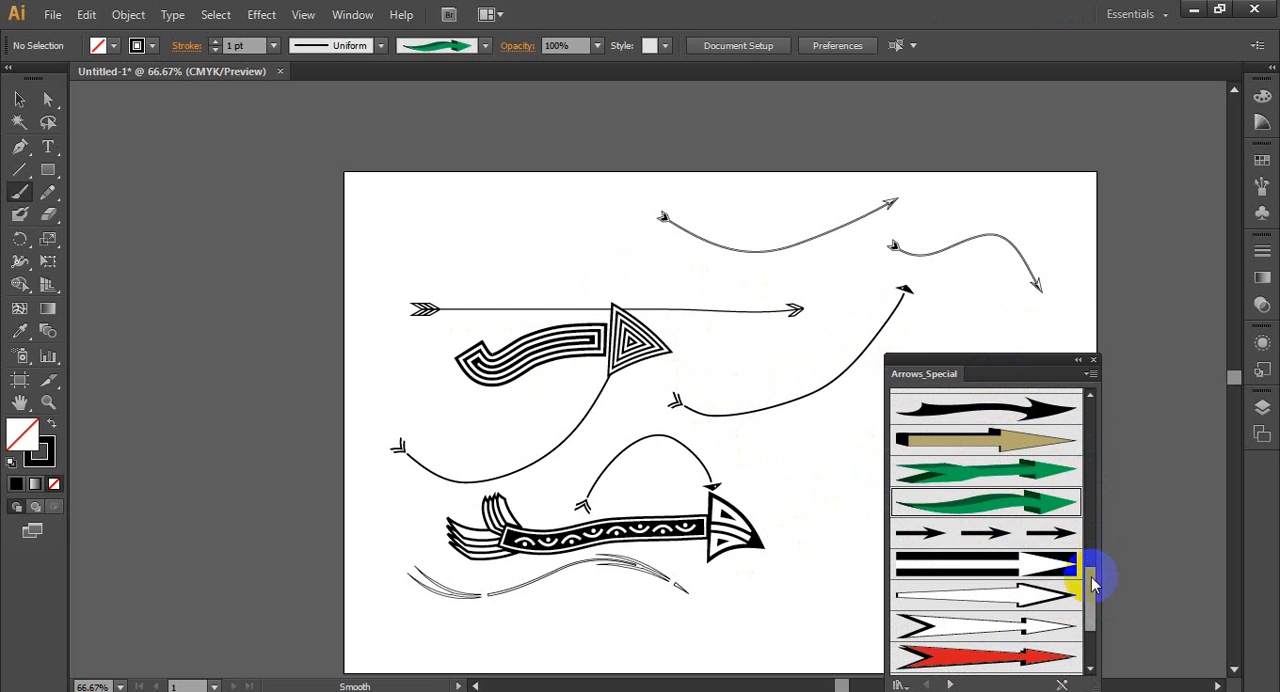
pyautogui.moveTo(1093, 585)
pyautogui.mouseDown()
pyautogui.moveTo(1093, 645)
pyautogui.moveTo(1070, 410)
pyautogui.mouseUp()
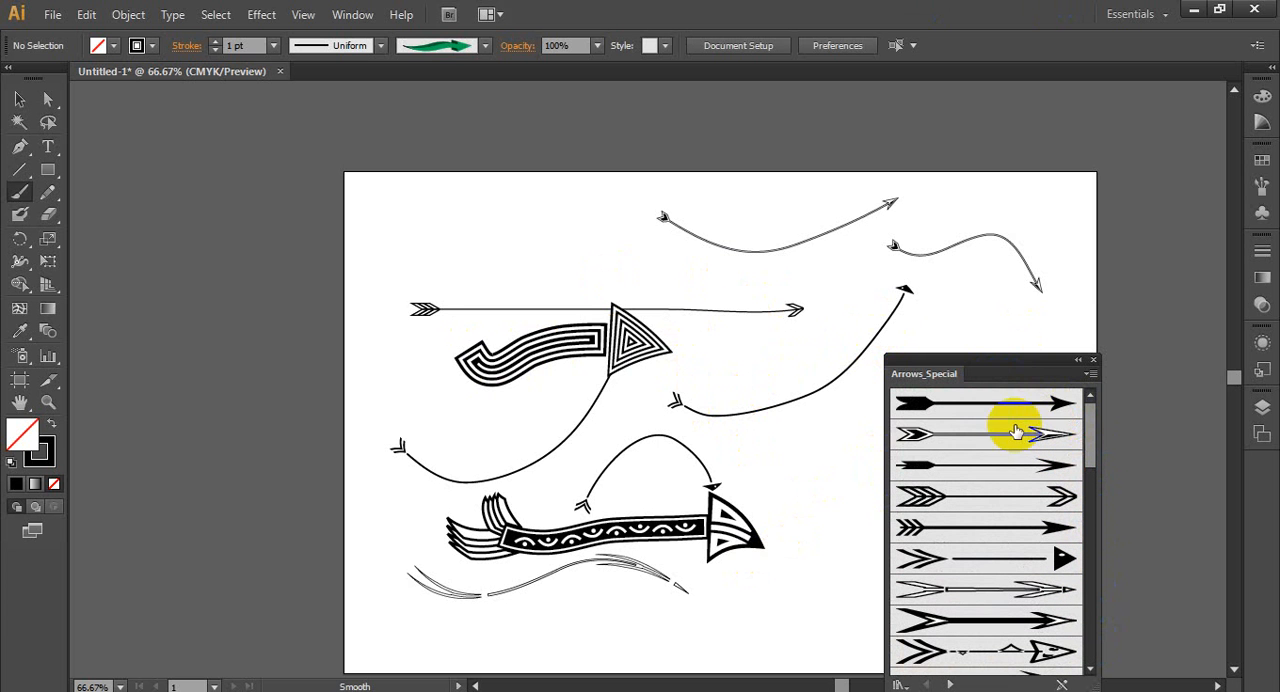
# - Close the Arrows_Special library and delete all the painted arrows from the artboard
pyautogui.click(1094, 359)
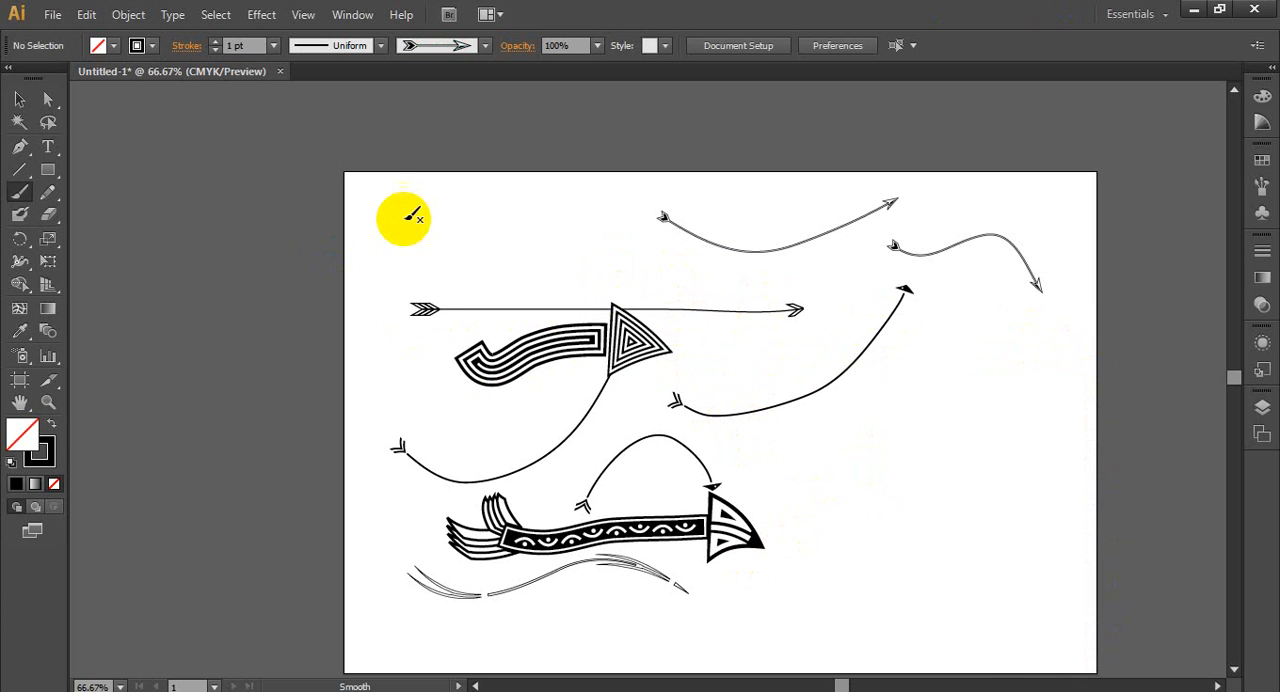
pyautogui.press('v')
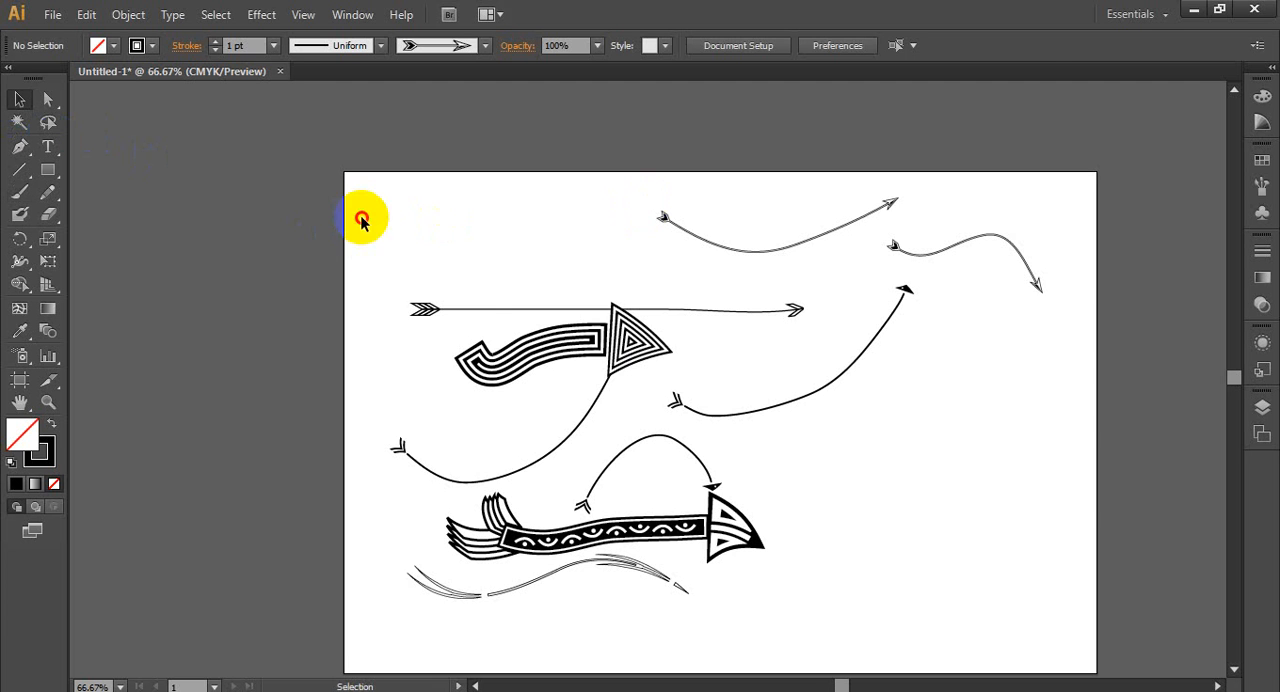
pyautogui.moveTo(361, 221); pyautogui.dragTo(880, 609)
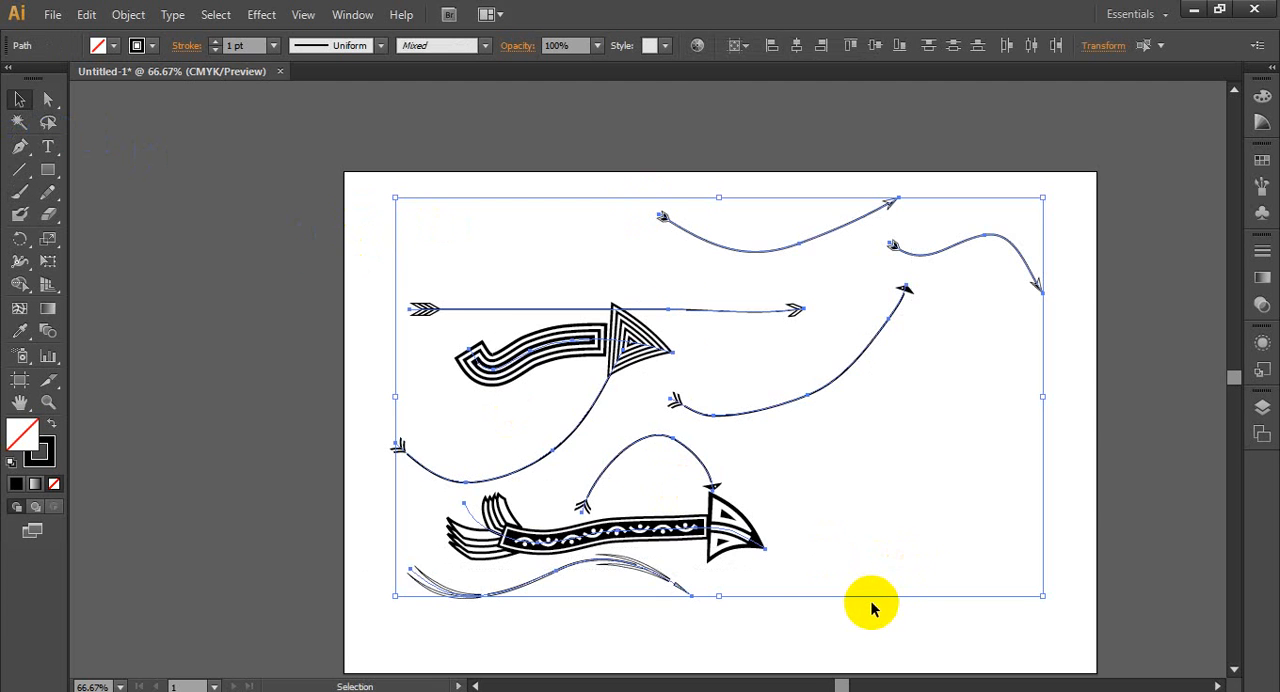
pyautogui.press('Delete')
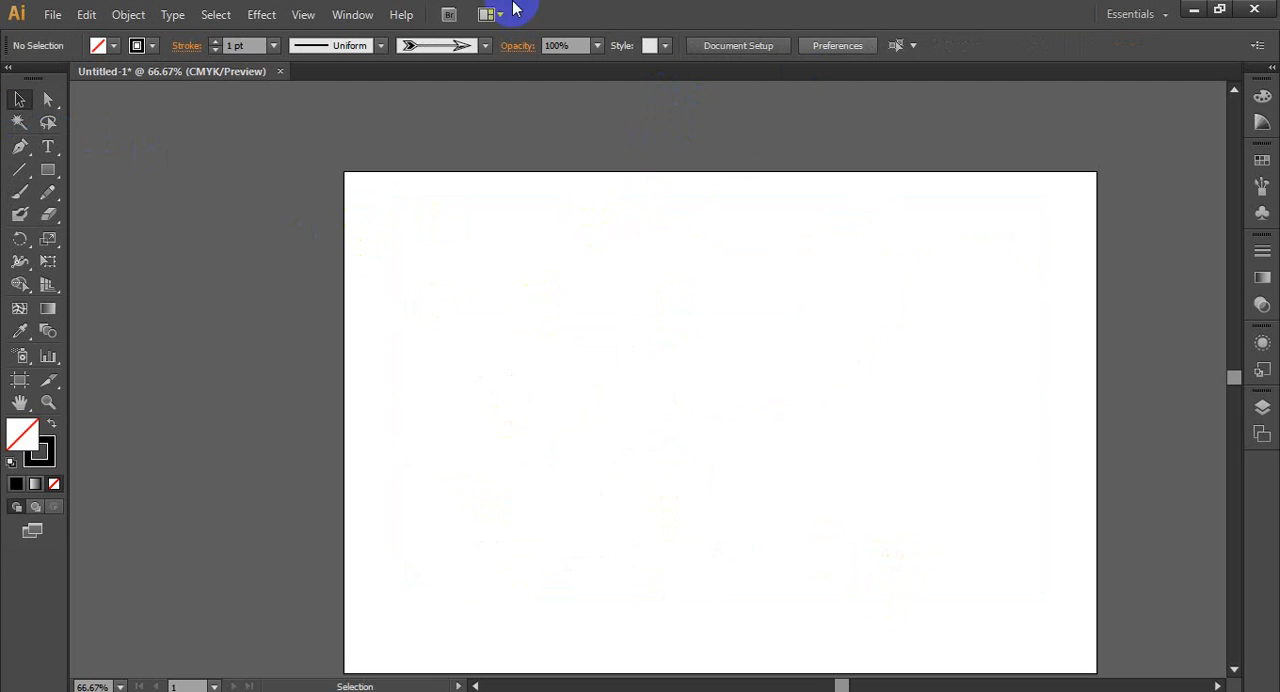
# - Draw a five-pointed star over the artboard's upper-left corner and fill it with yellow
pyautogui.click(48, 172)
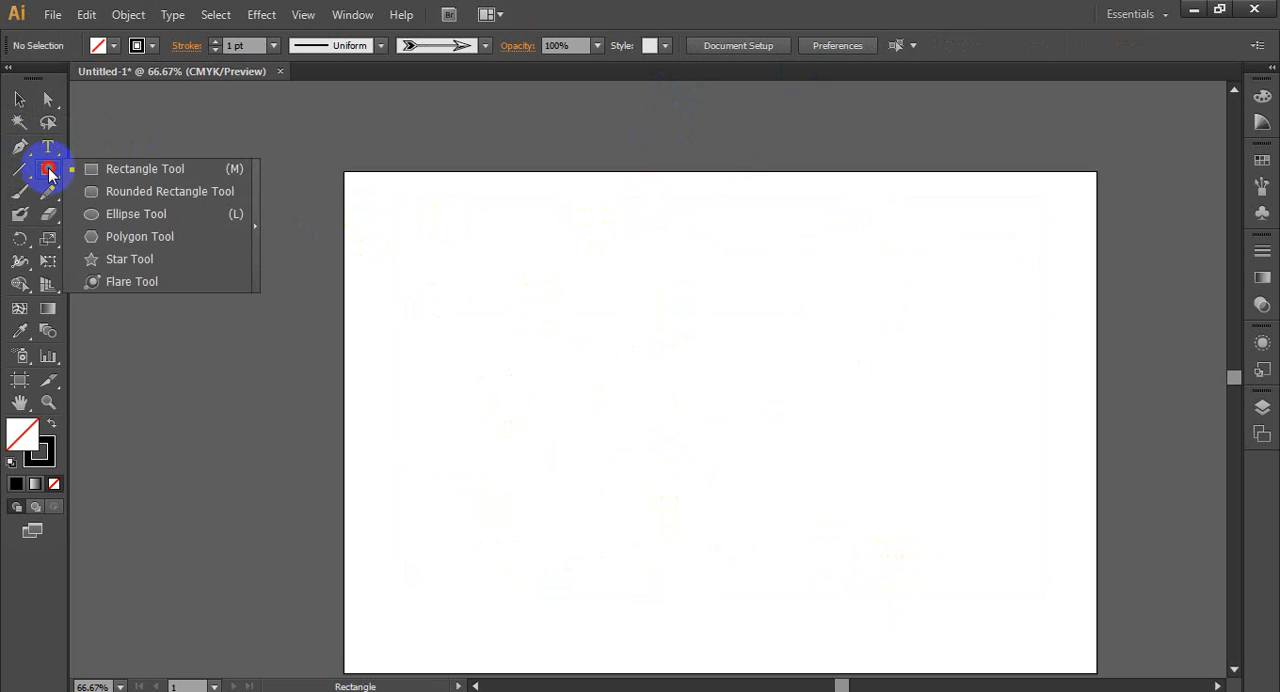
pyautogui.click(157, 256)
pyautogui.moveTo(386, 229); pyautogui.dragTo(494, 318)
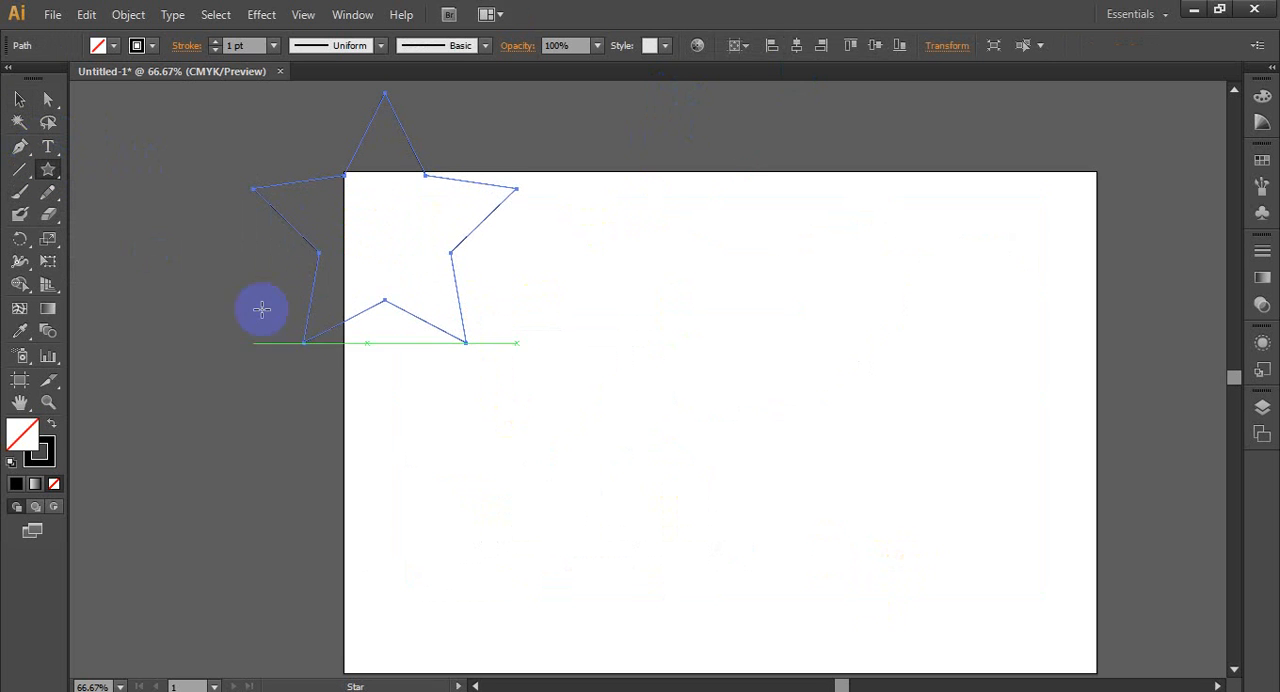
pyautogui.click(115, 48)
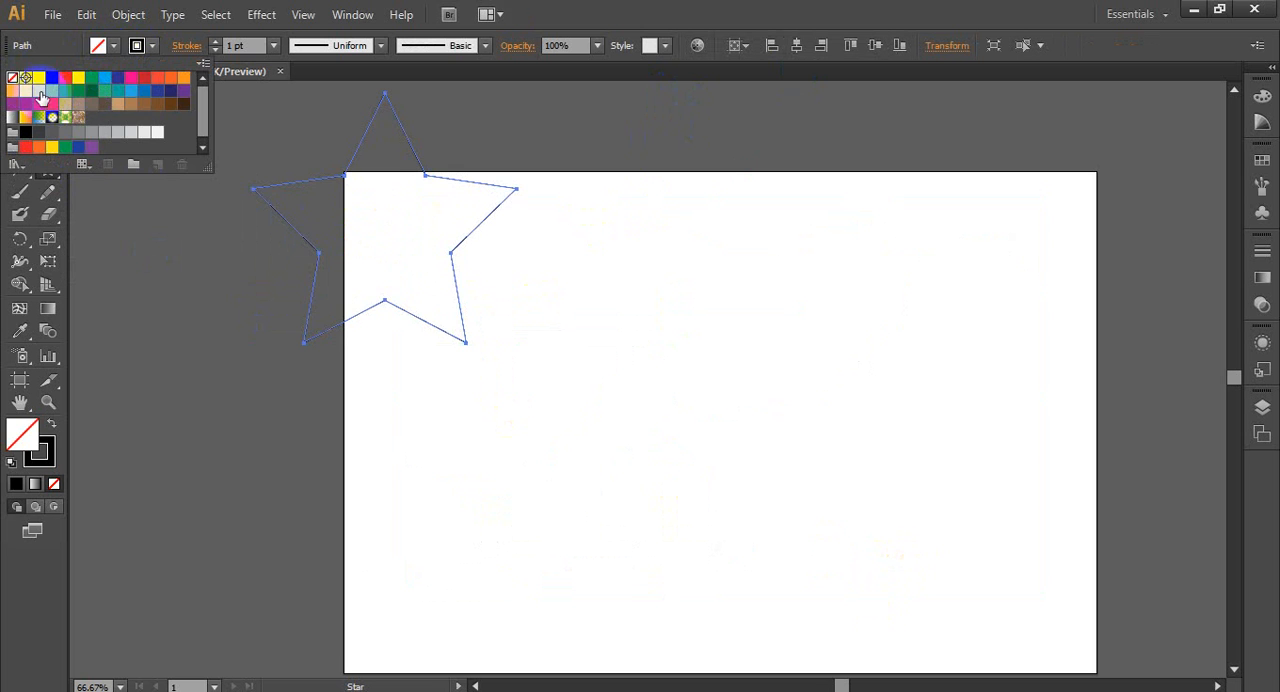
pyautogui.click(40, 92)
pyautogui.click(774, 3)
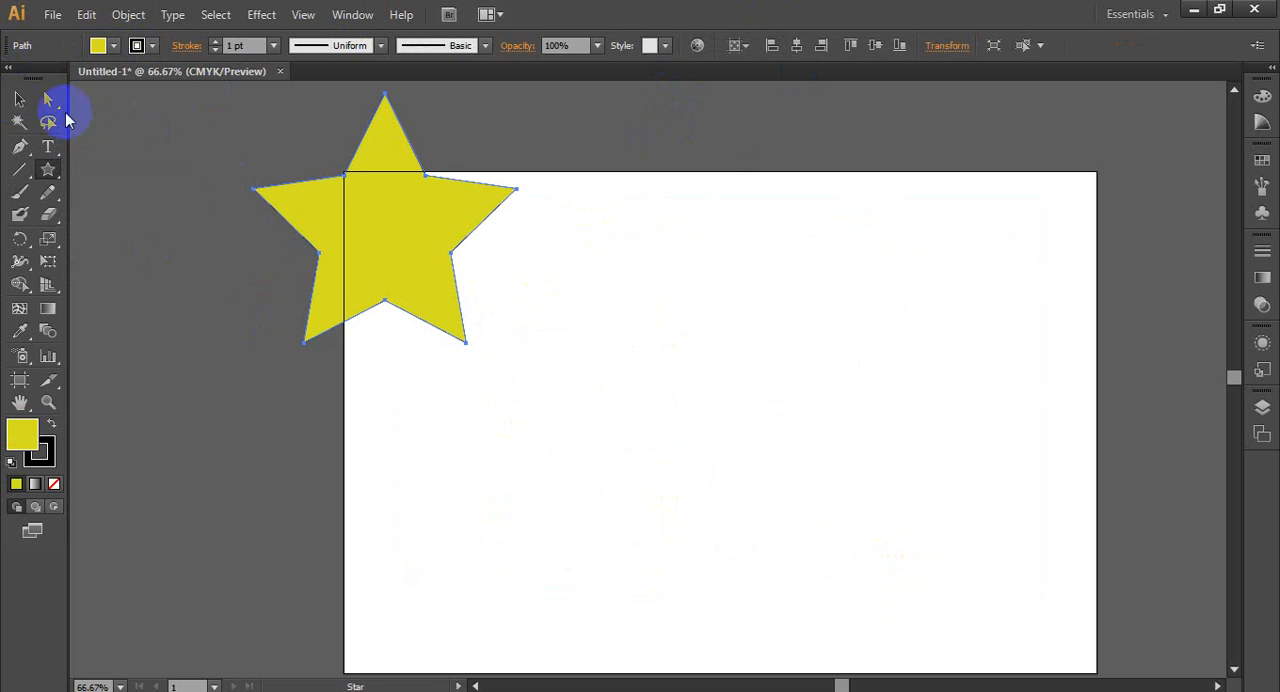
# - Move the yellow star fully onto the artboard, left of its centre, and scale it down proportionally
pyautogui.press('v')
pyautogui.moveTo(477, 234); pyautogui.dragTo(626, 371)
pyautogui.moveTo(362, 243); pyautogui.dragTo(565, 378)
pyautogui.moveTo(711, 226); pyautogui.dragTo(679, 258)
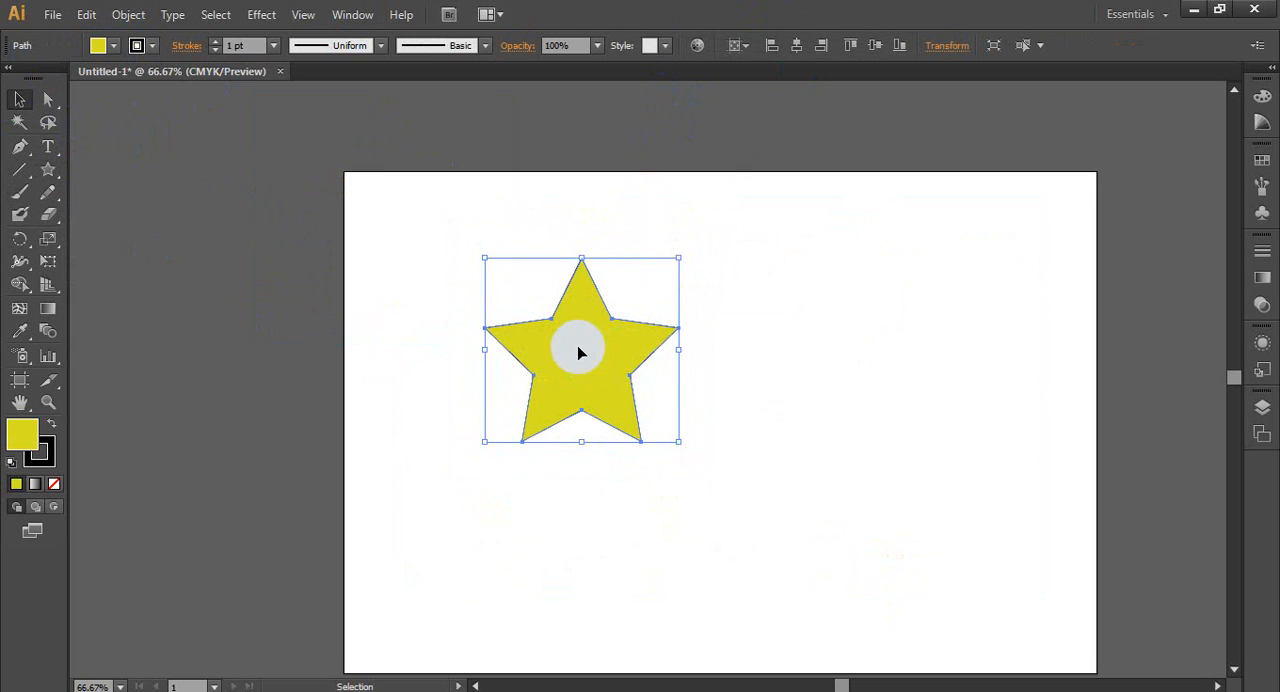
# - Create a new art brush from the selected yellow star and name it Star
pyautogui.click(483, 47)
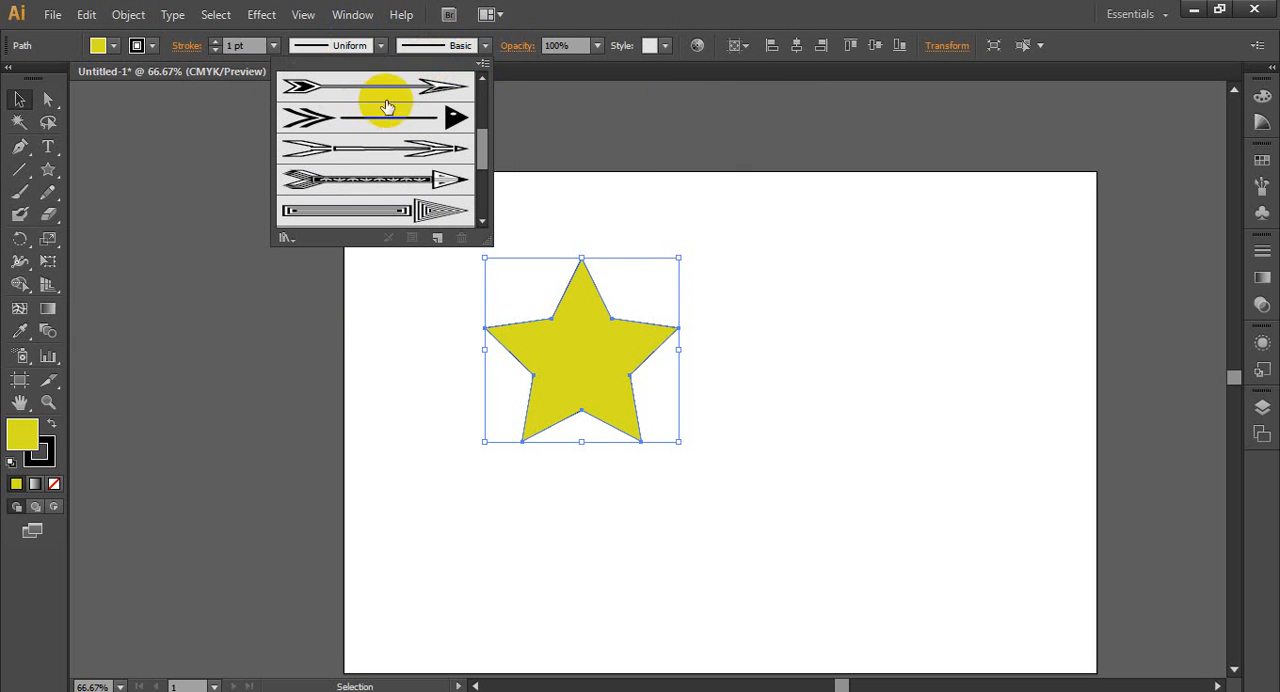
pyautogui.click(483, 65)
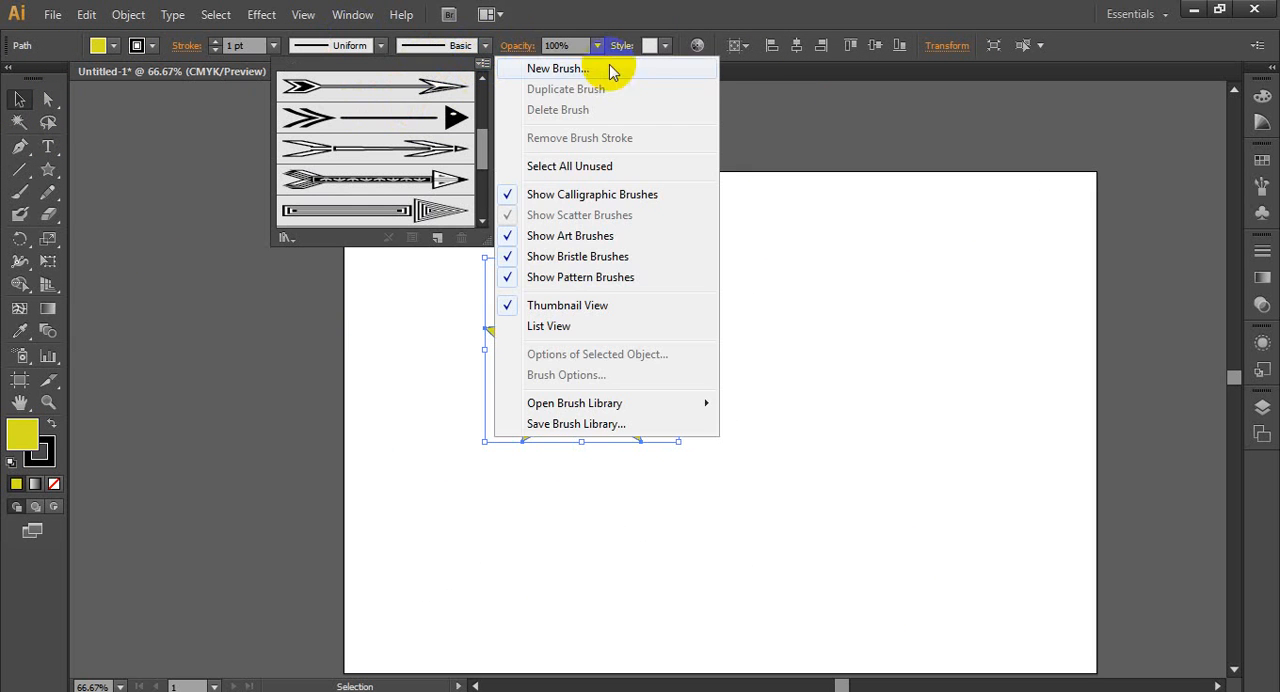
pyautogui.click(550, 72)
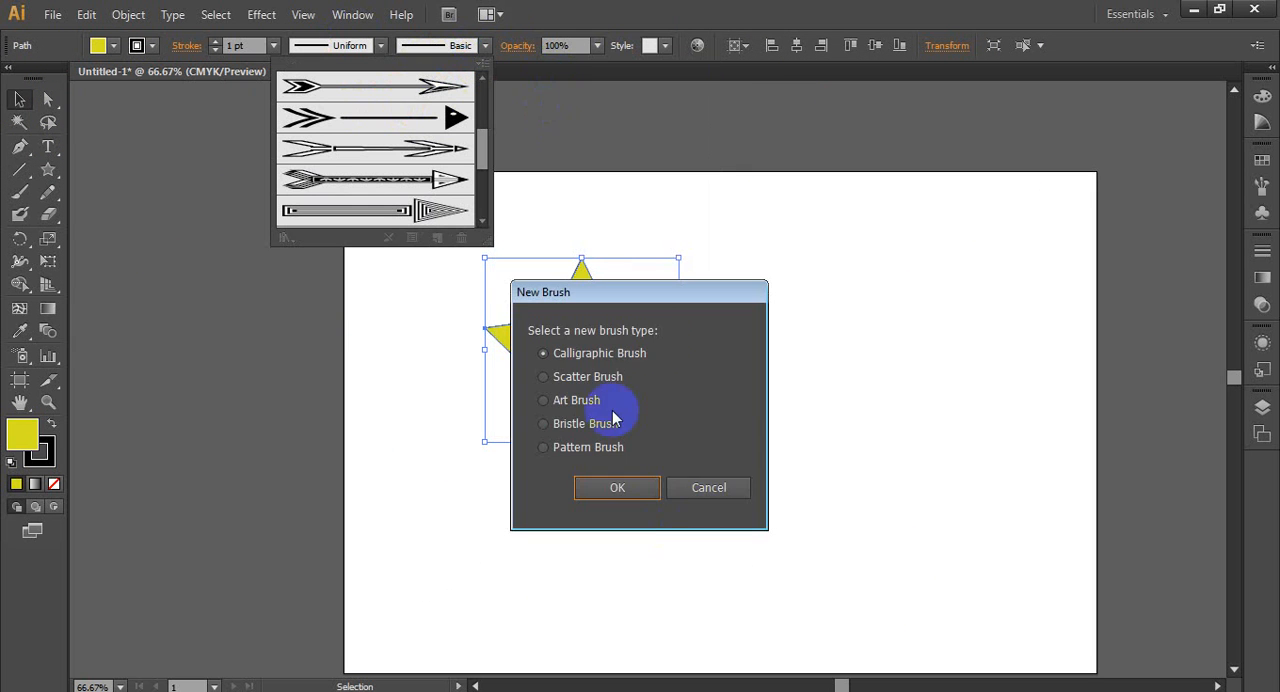
pyautogui.moveTo(663, 297); pyautogui.dragTo(906, 216)
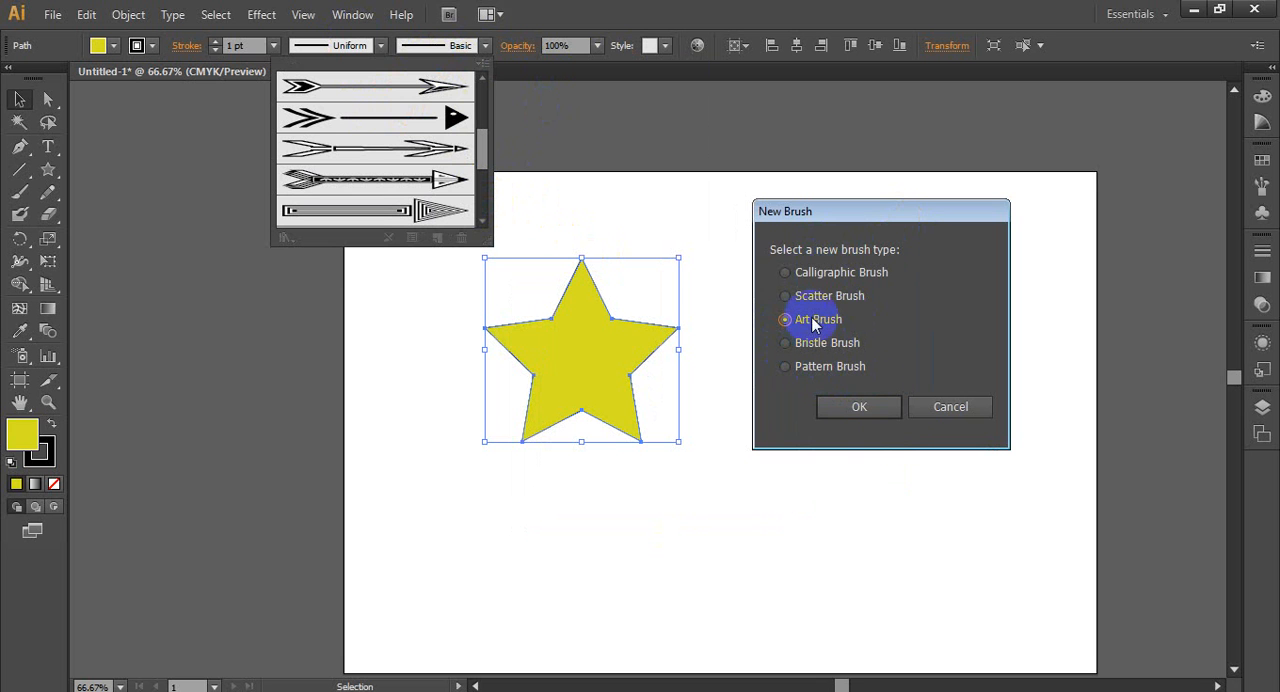
pyautogui.click(859, 407)
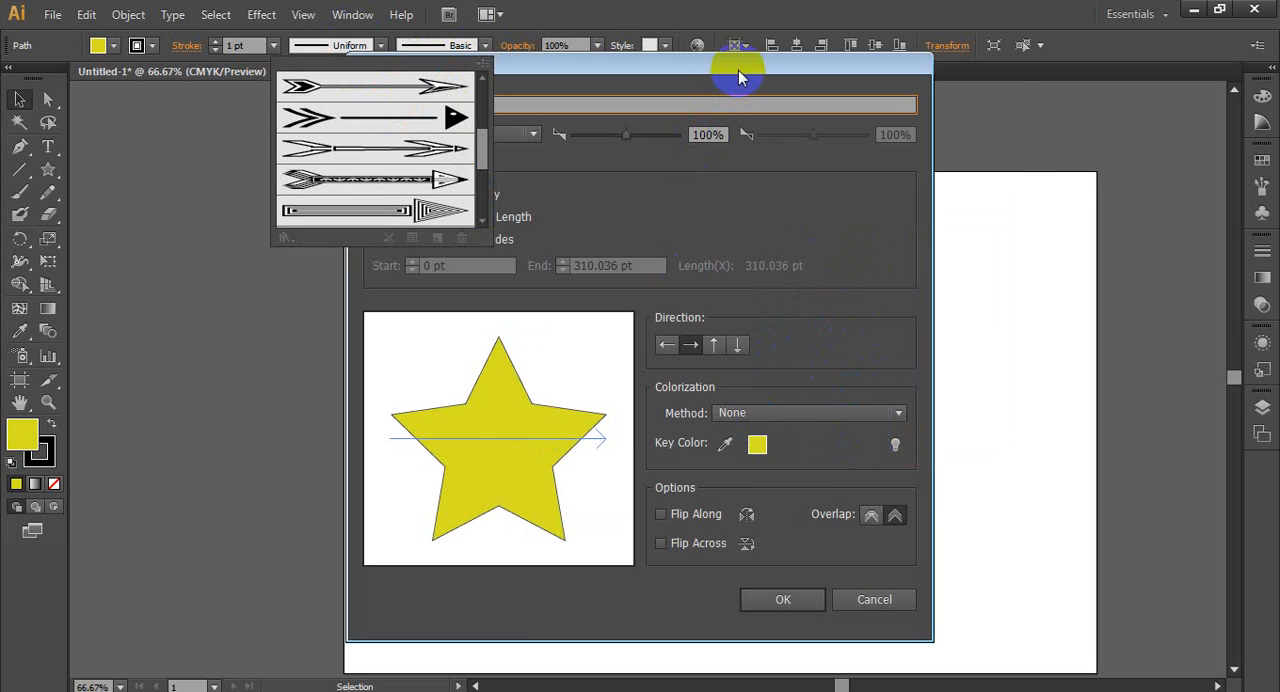
pyautogui.moveTo(738, 70); pyautogui.dragTo(840, 40)
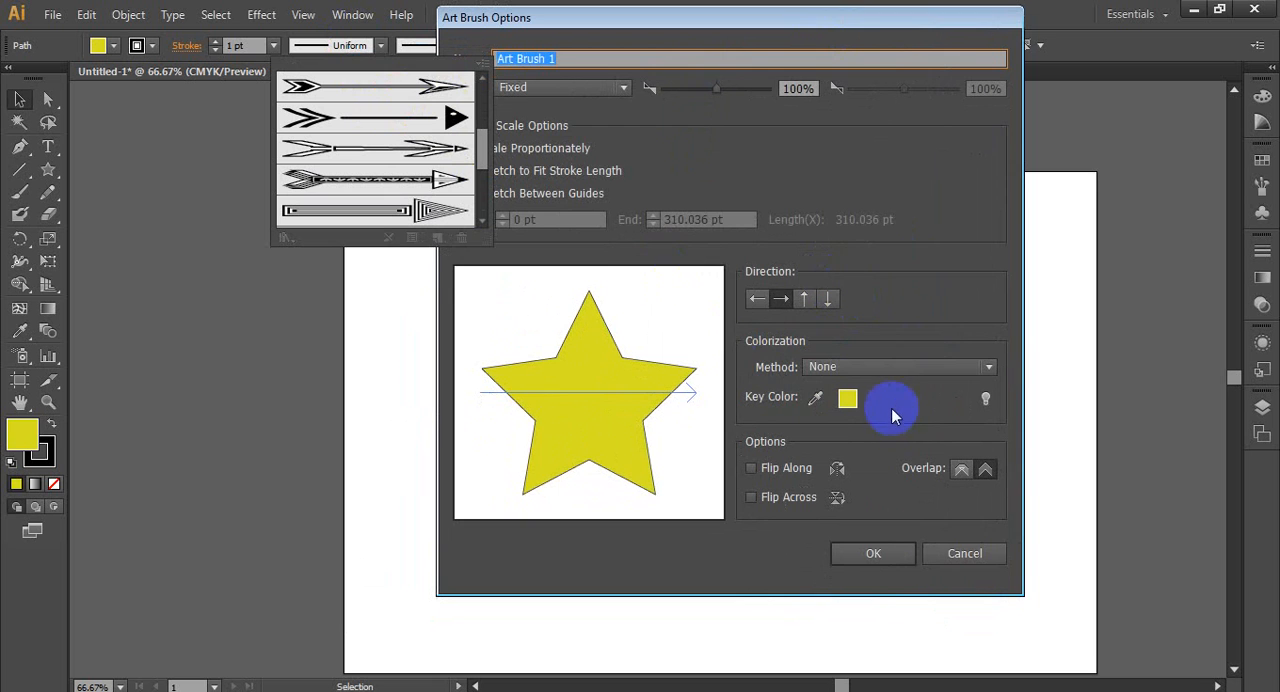
pyautogui.click(402, 65)
pyautogui.moveTo(598, 61)
pyautogui.mouseDown()
pyautogui.moveTo(542, 50)
pyautogui.moveTo(450, 78)
pyautogui.mouseUp()
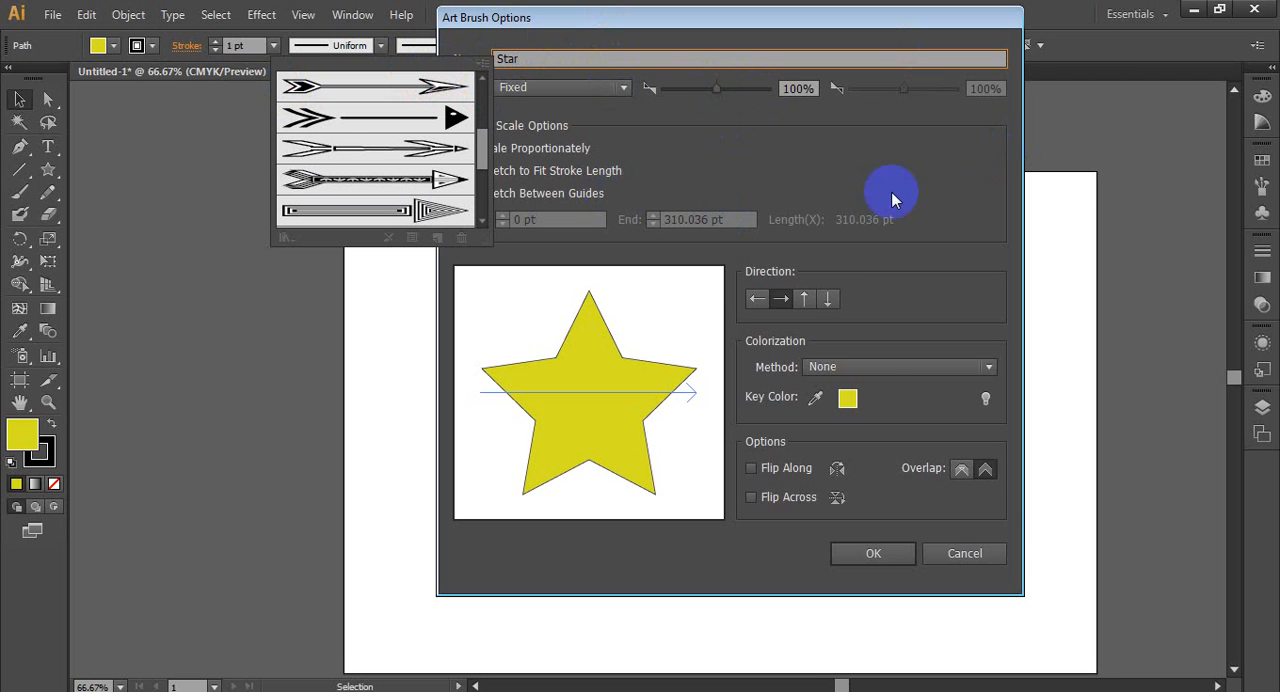
pyautogui.click(880, 556)
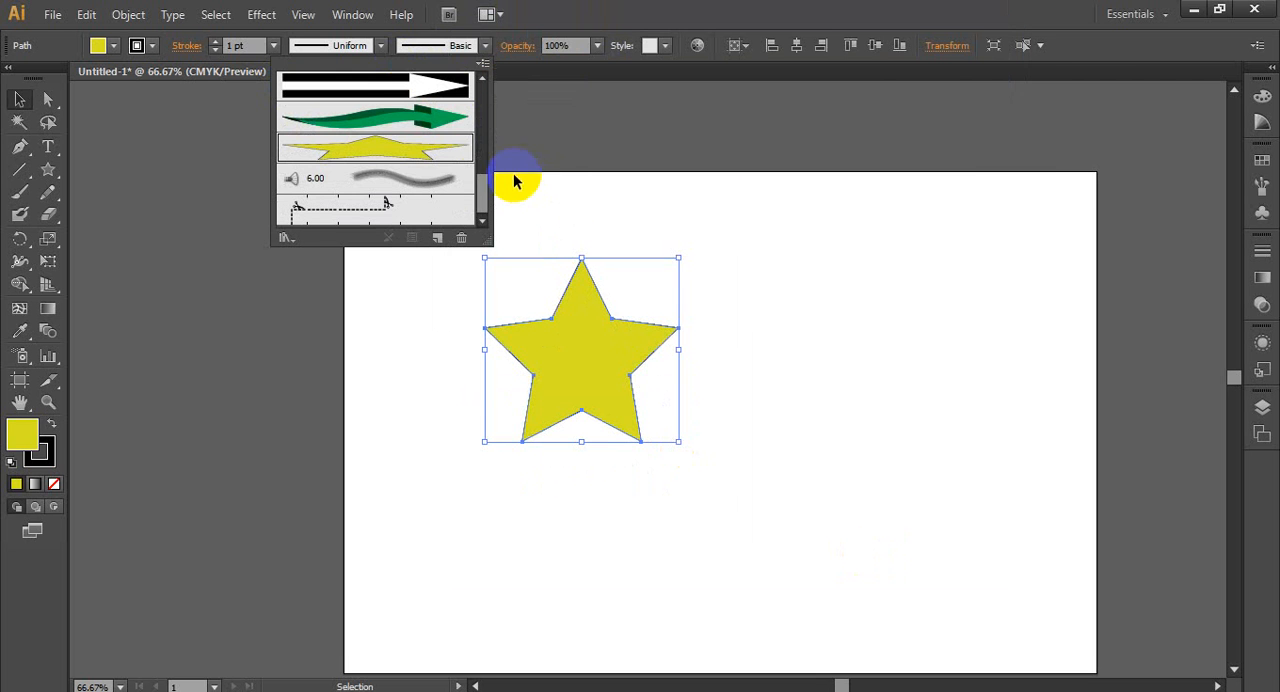
# - Apply the Star brush to the yellow star's outline and paint several separate strokes with it across the artboard's right half
pyautogui.click(383, 155)
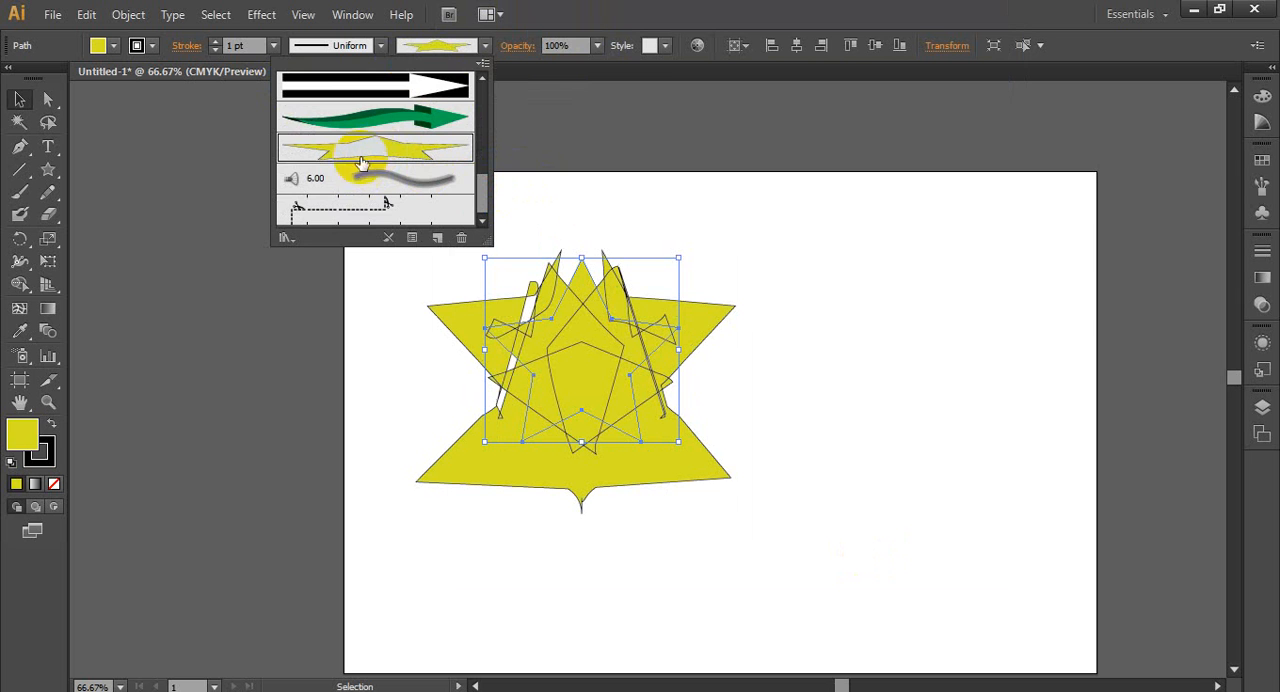
pyautogui.click(767, 21)
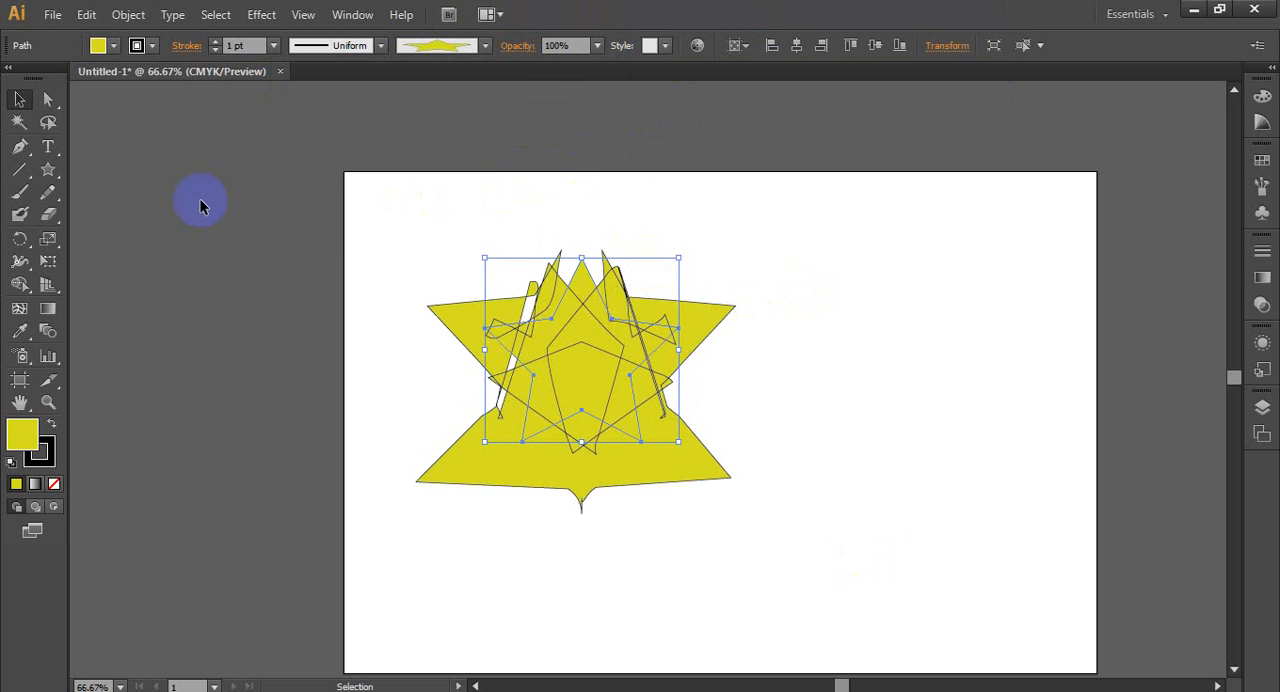
pyautogui.click(19, 191)
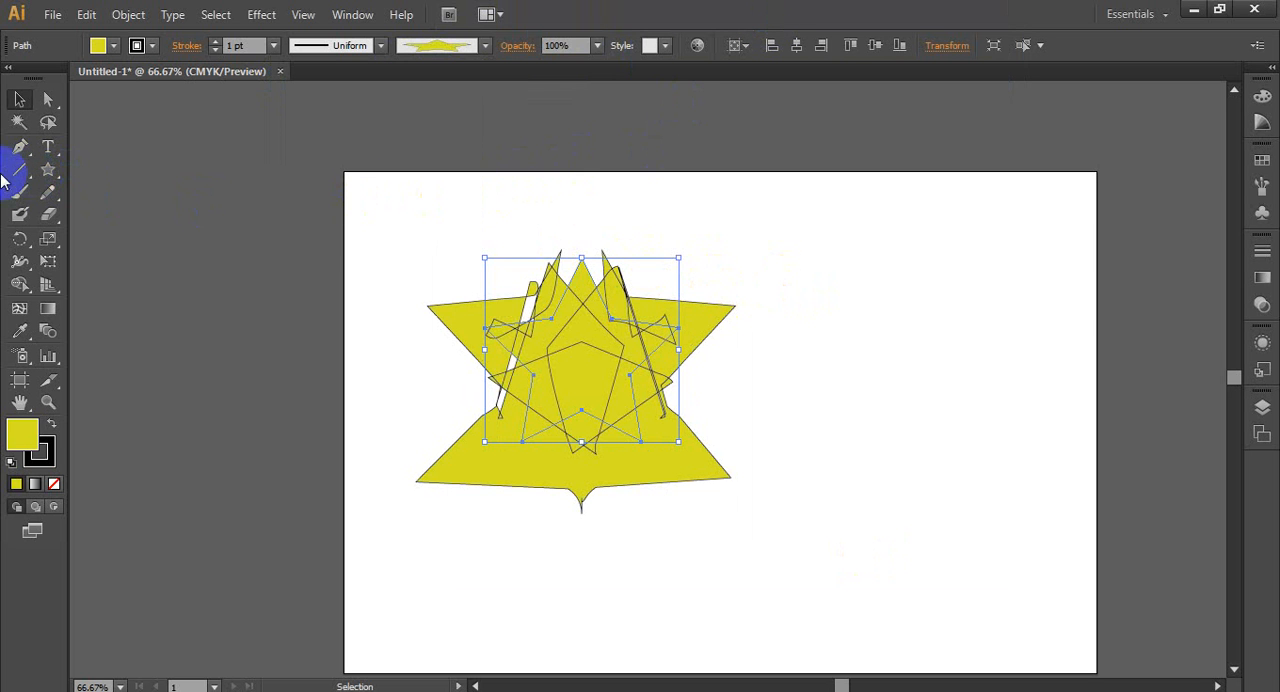
pyautogui.moveTo(777, 313); pyautogui.dragTo(984, 399)
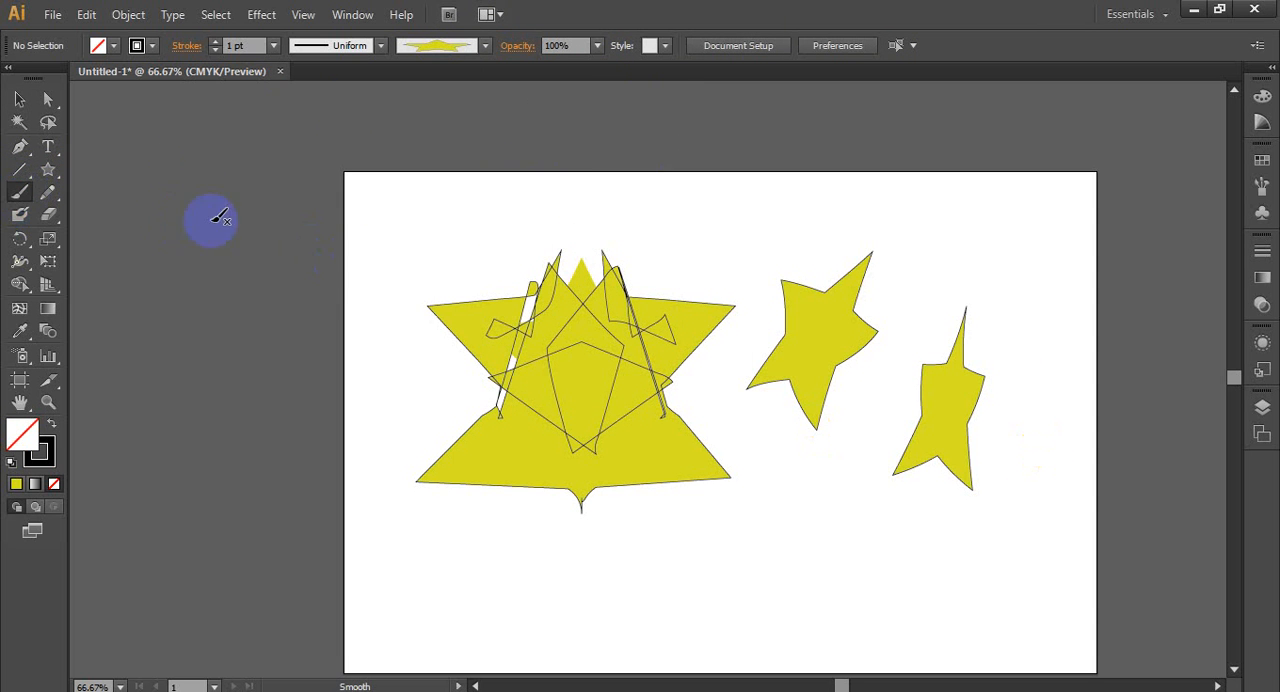
pyautogui.moveTo(977, 220); pyautogui.dragTo(1100, 263)
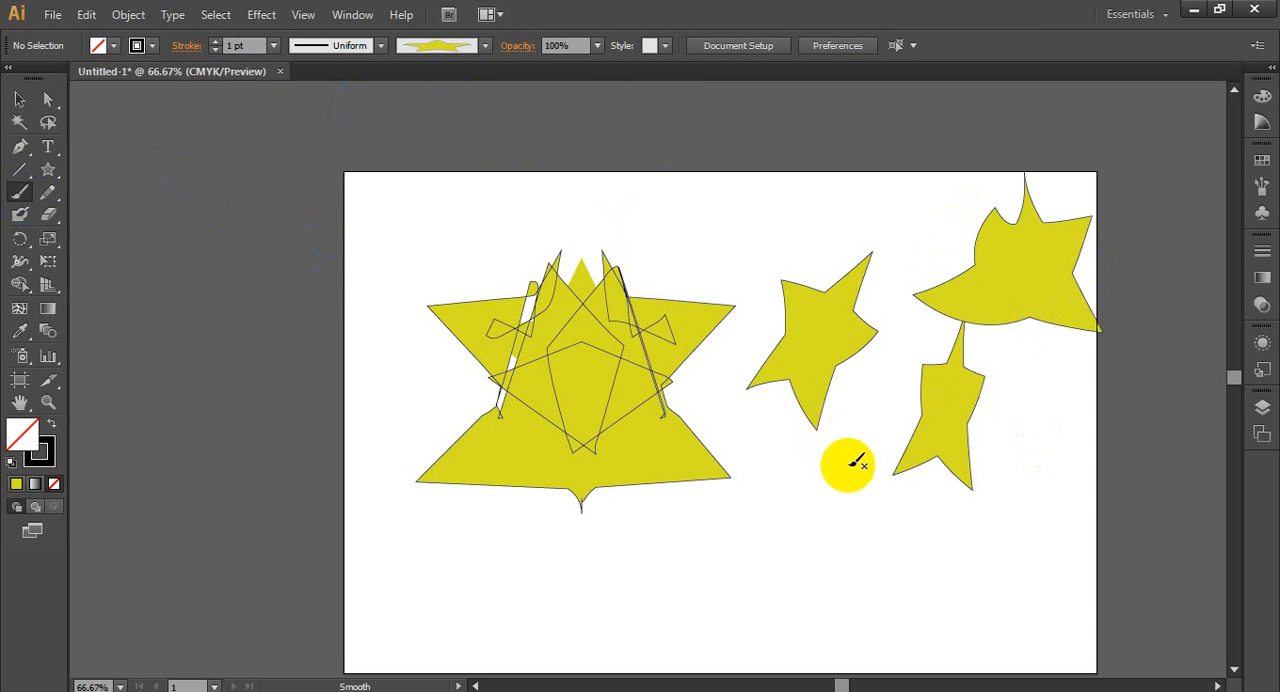
pyautogui.moveTo(737, 519)
pyautogui.mouseDown()
pyautogui.moveTo(840, 570)
pyautogui.moveTo(944, 574)
pyautogui.mouseUp()
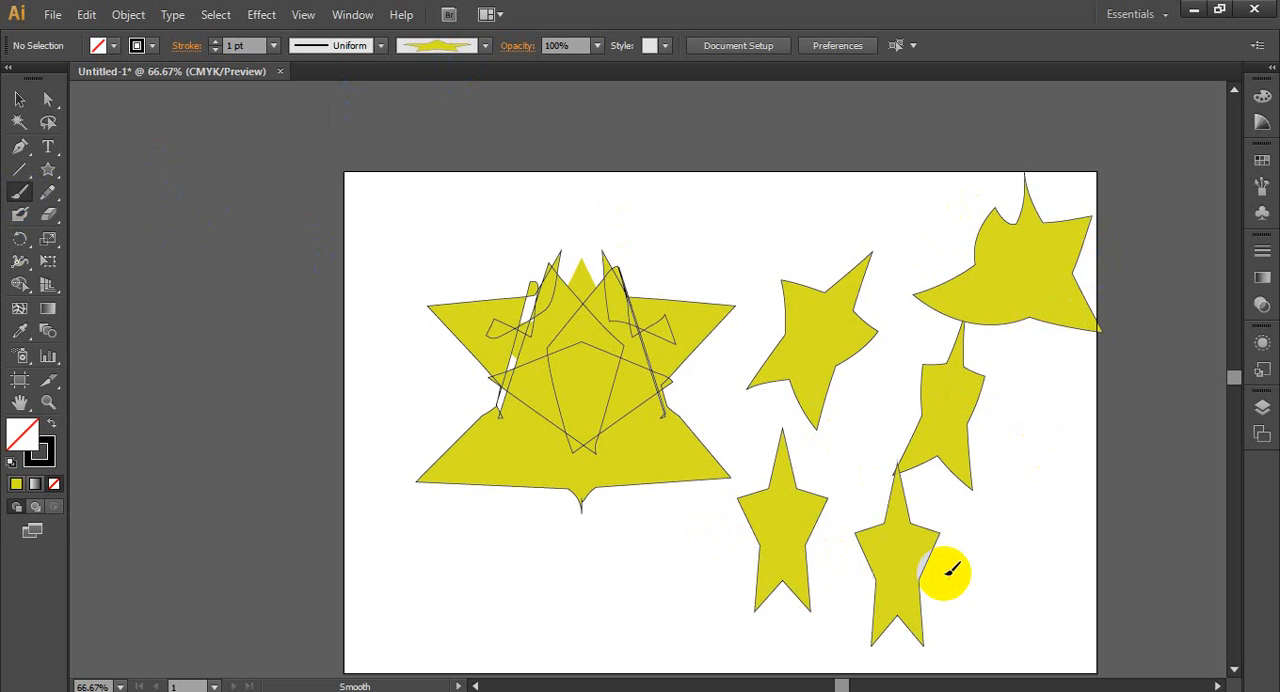
pyautogui.moveTo(1036, 535); pyautogui.dragTo(1051, 589)
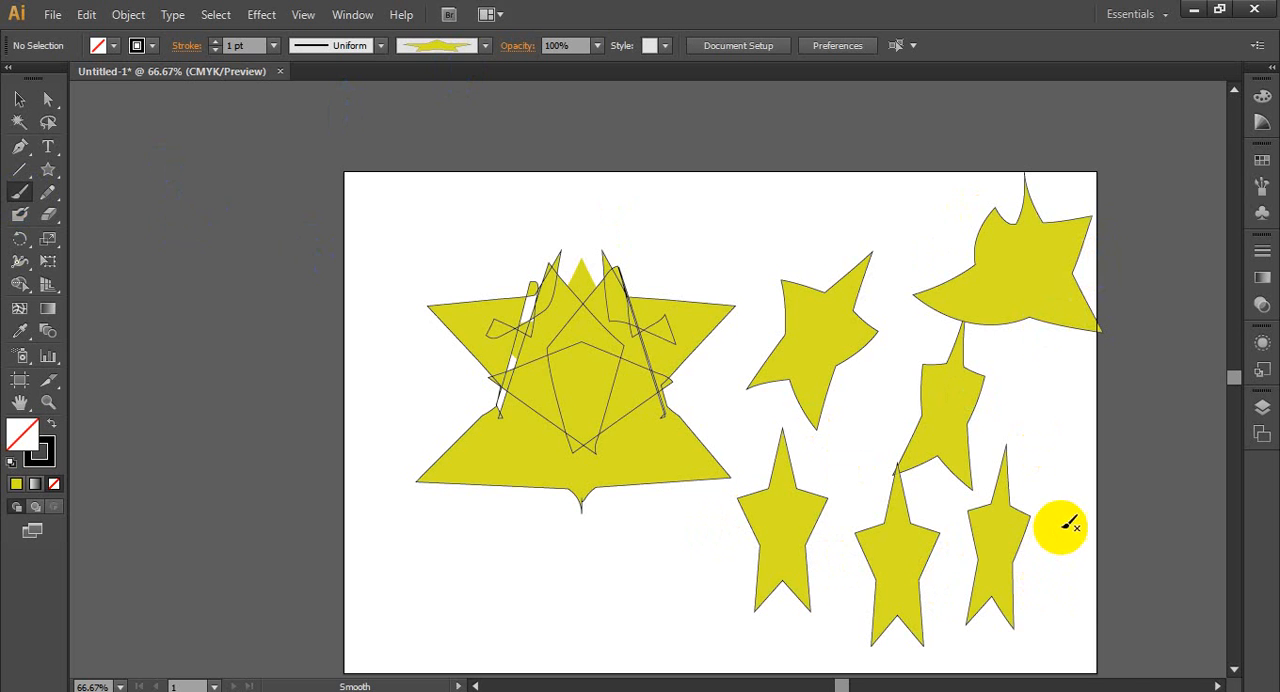
pyautogui.moveTo(1185, 585); pyautogui.dragTo(1180, 590)
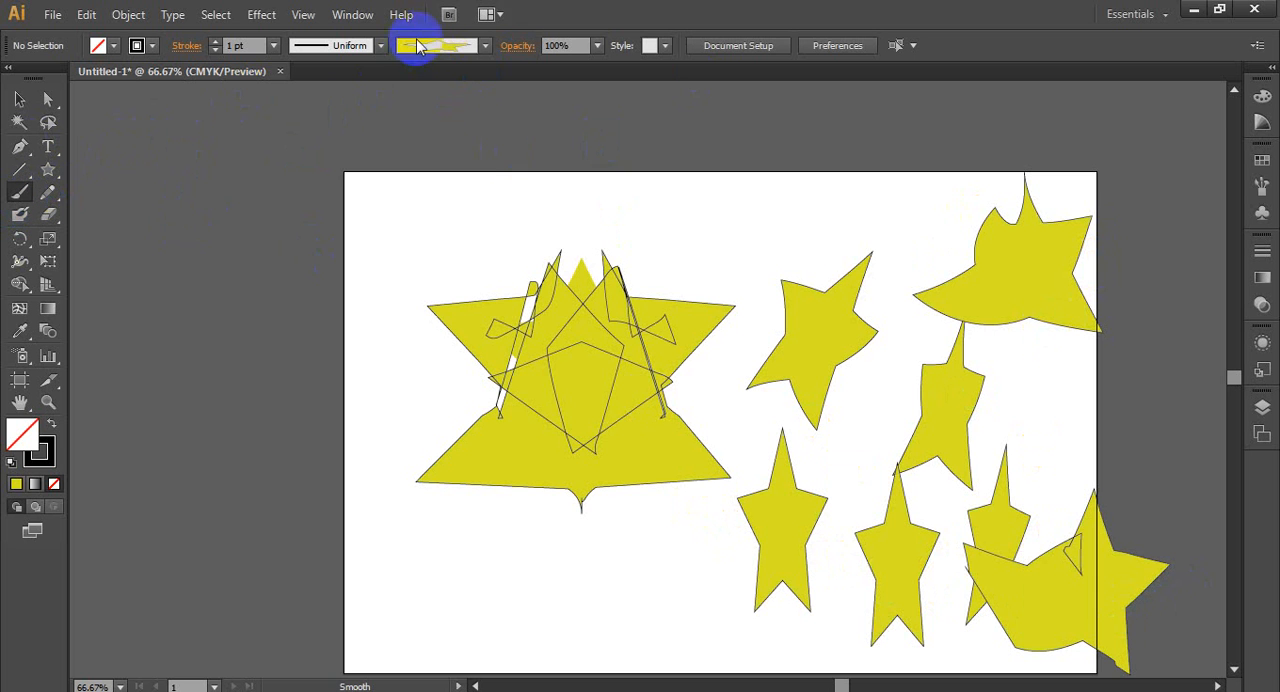
pyautogui.click(485, 45)
pyautogui.click(479, 58)
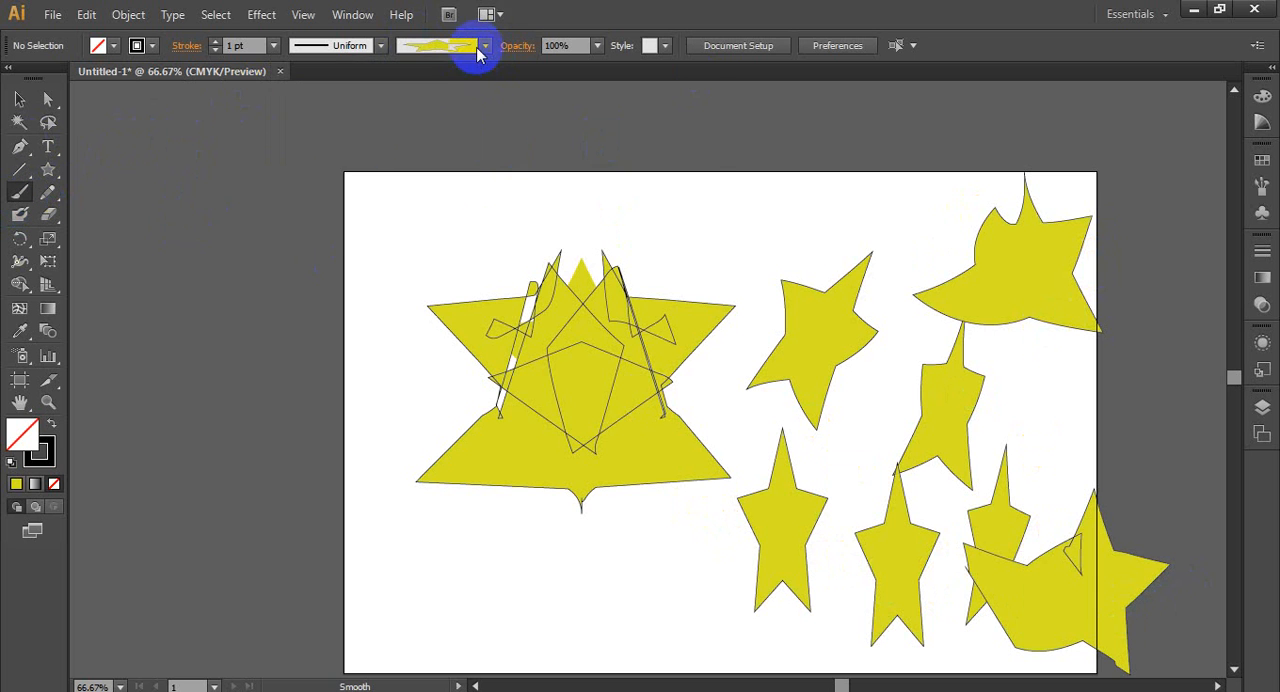
pyautogui.click(484, 46)
pyautogui.click(485, 68)
pyautogui.click(580, 72)
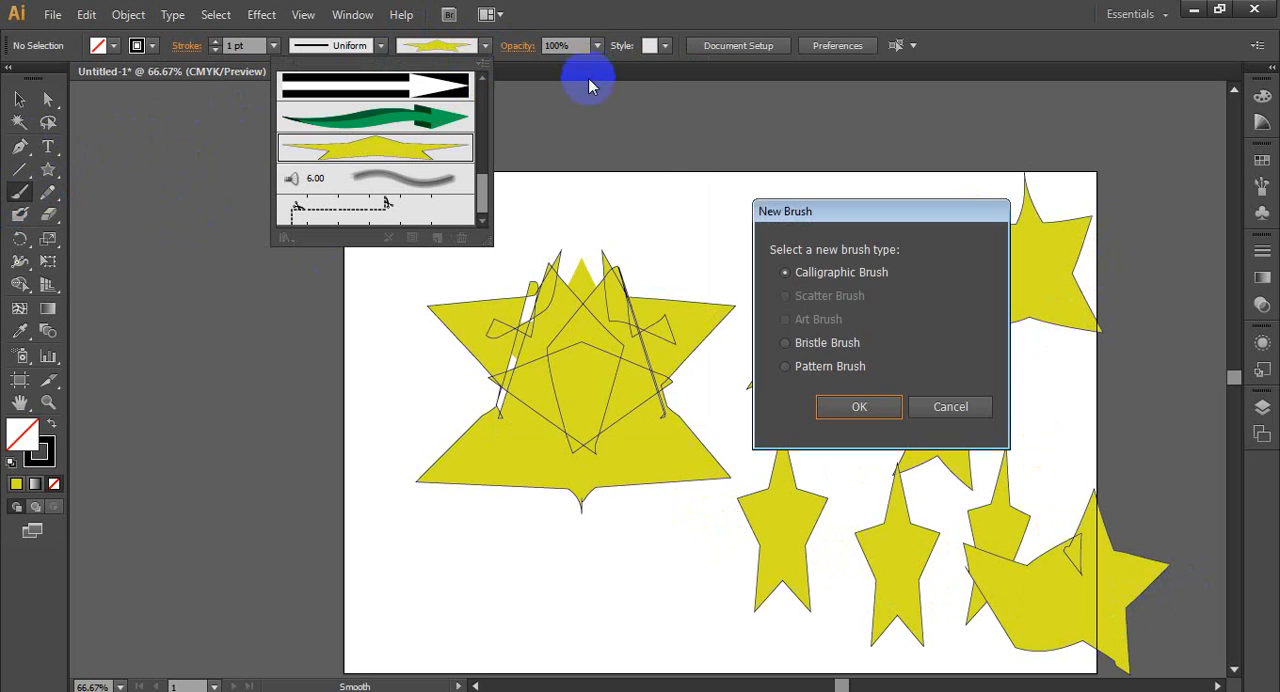
pyautogui.click(948, 405)
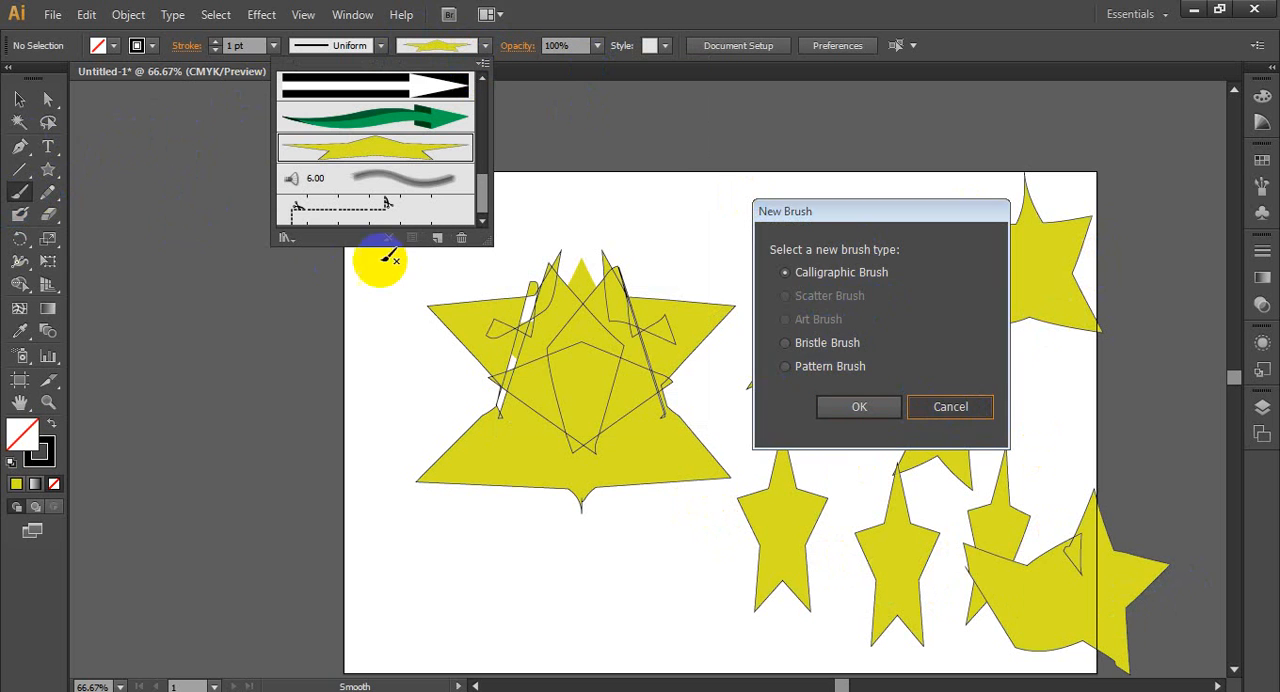
pyautogui.click(476, 47)
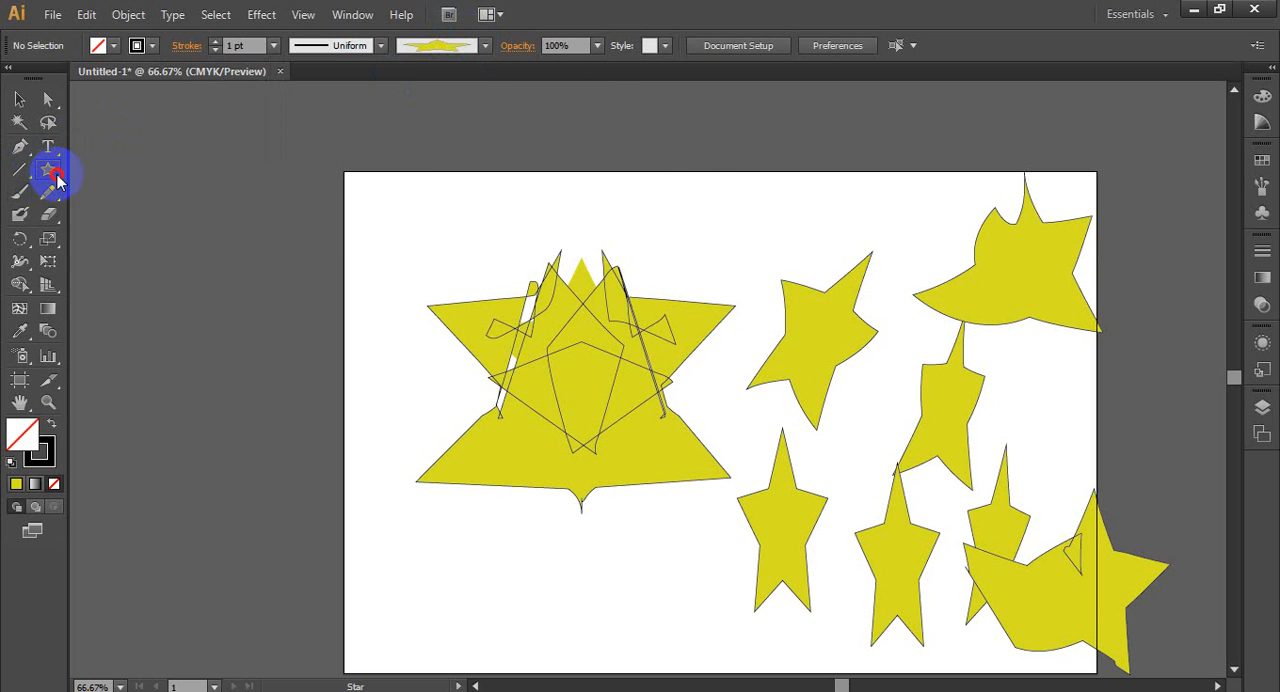
# - Draw a small hexagon outside the artboard, beyond its upper-left corner, and fill it with light blue
pyautogui.moveTo(48, 169); pyautogui.dragTo(211, 243)
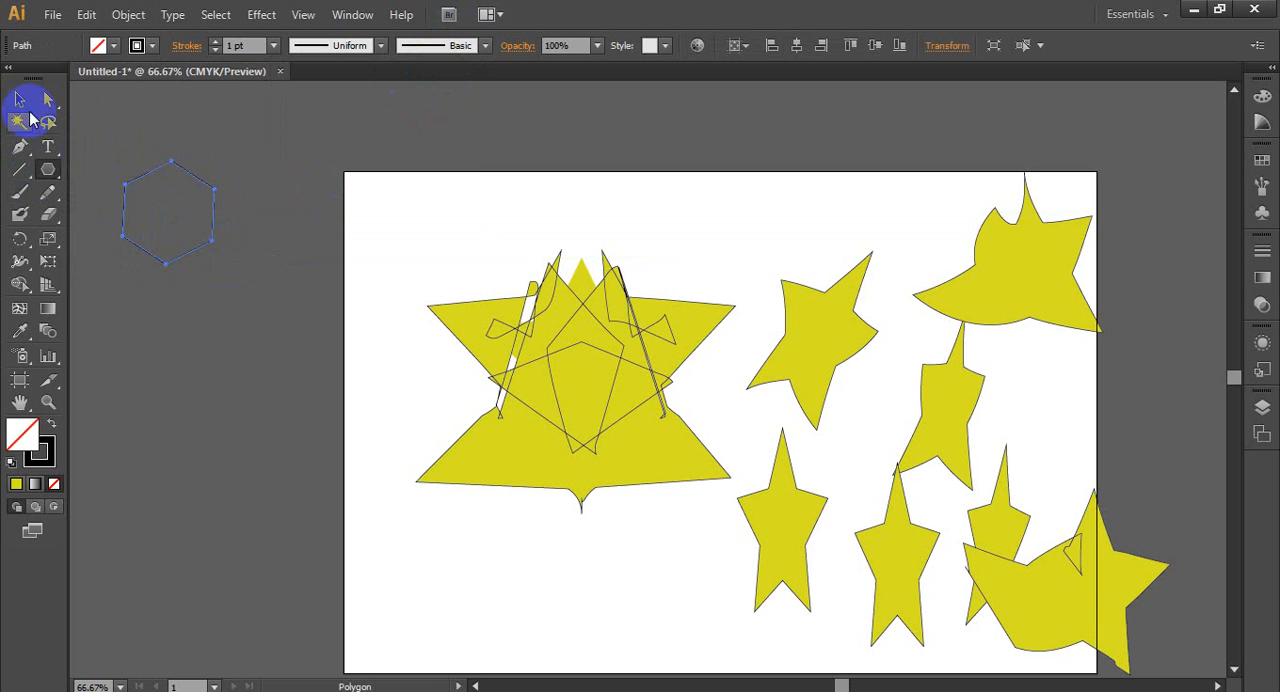
pyautogui.click(113, 45)
pyautogui.click(131, 90)
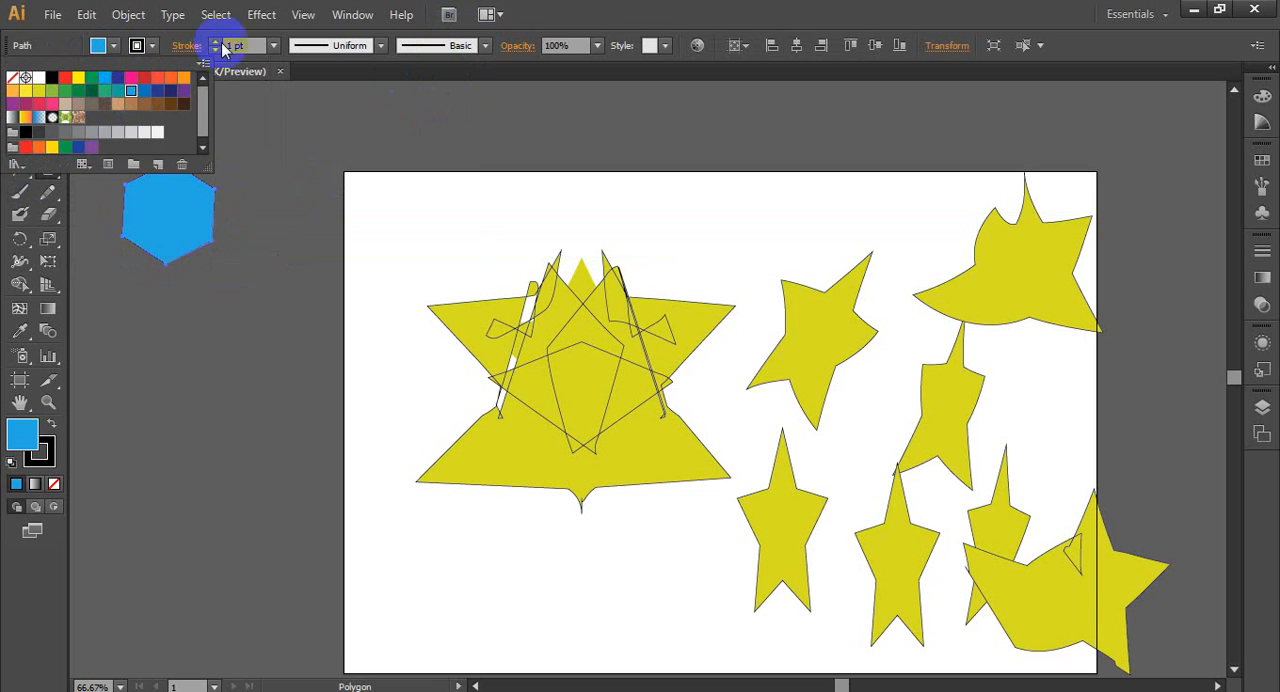
pyautogui.click(183, 103)
# - Create a new pattern brush from the light blue hexagon, keeping the default options
pyautogui.click(19, 99)
pyautogui.click(266, 251)
pyautogui.click(201, 220)
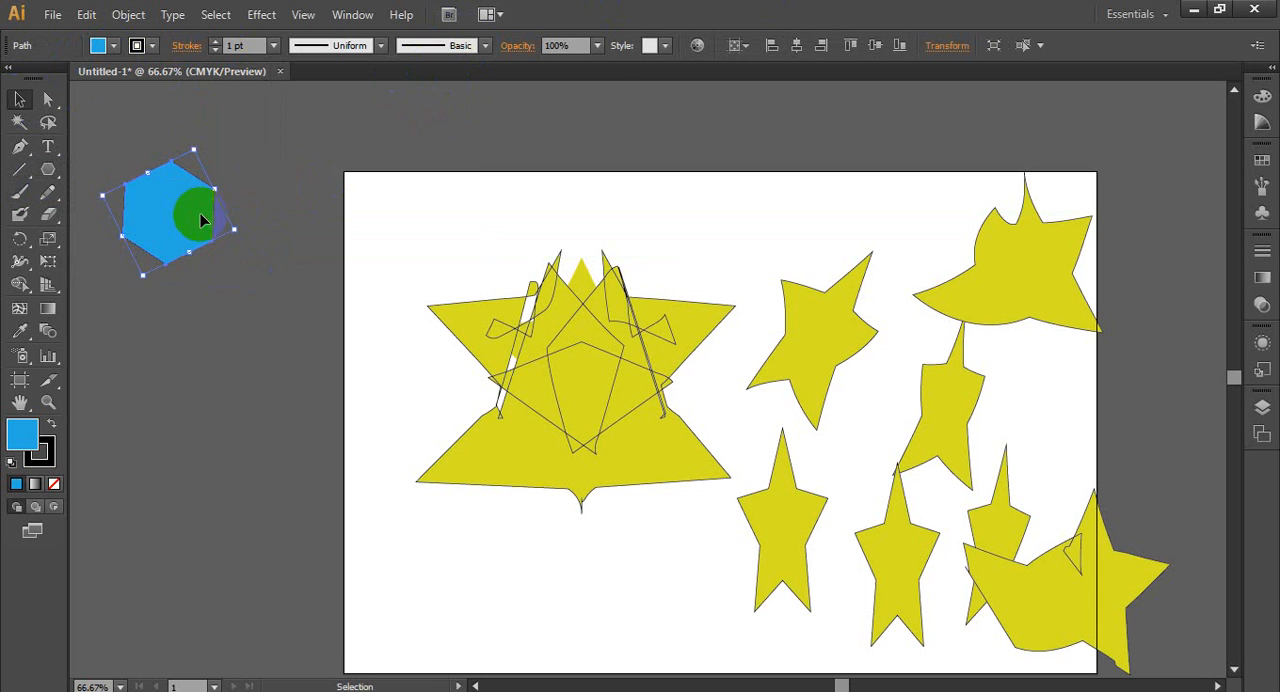
pyautogui.click(486, 46)
pyautogui.click(483, 63)
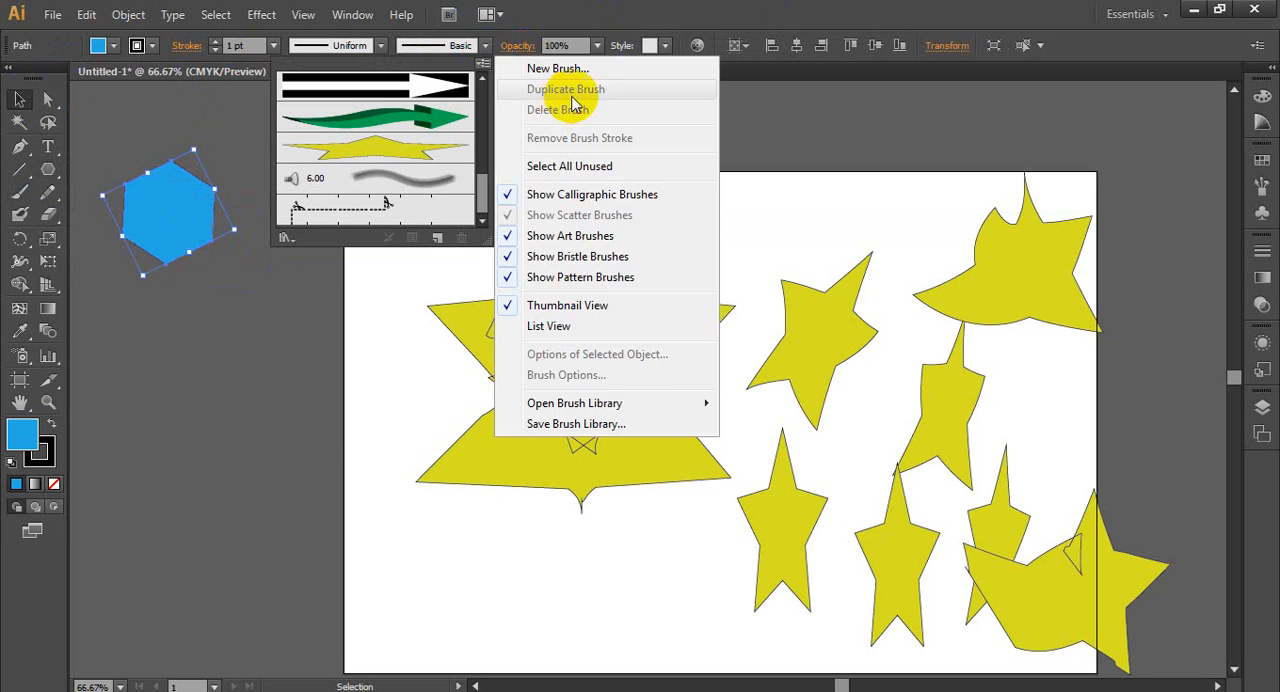
pyautogui.click(611, 63)
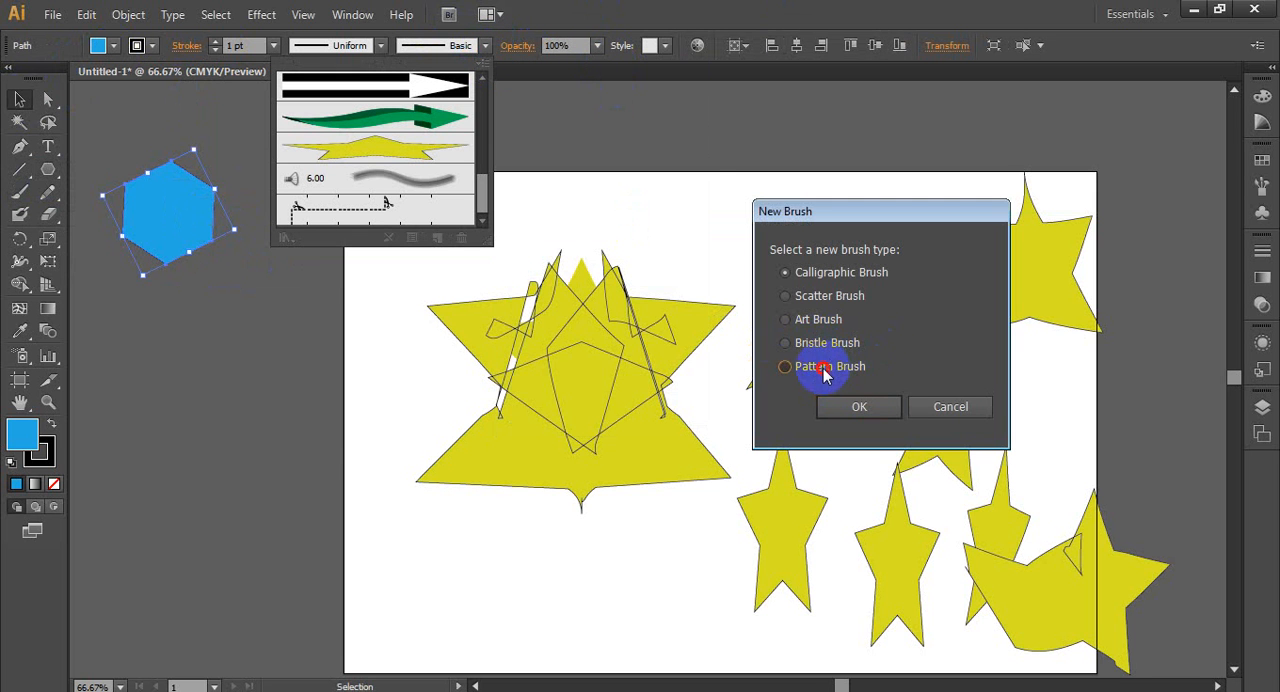
pyautogui.click(822, 370)
pyautogui.click(859, 406)
pyautogui.moveTo(680, 88)
pyautogui.mouseDown()
pyautogui.moveTo(900, 96)
pyautogui.moveTo(968, 83)
pyautogui.mouseUp()
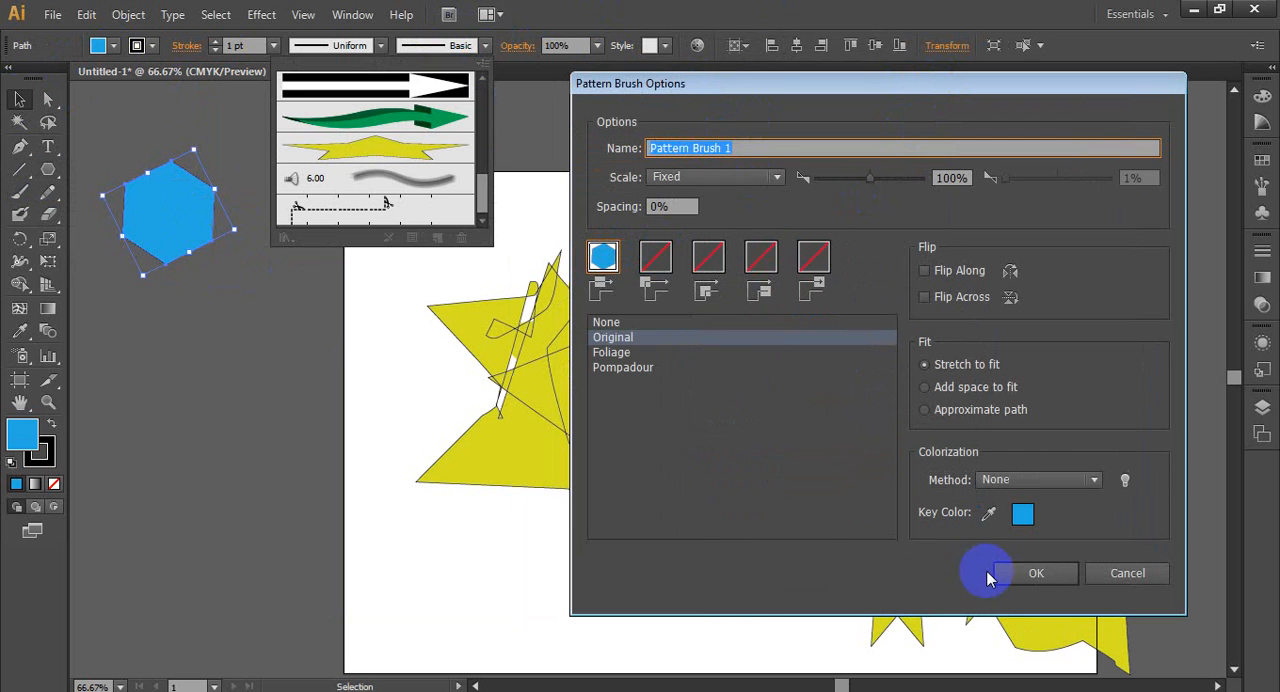
pyautogui.click(1030, 573)
# - Apply the blue hexagon pattern brush to the hexagon's outline and deselect it
pyautogui.scroll(-1, 386, 215)
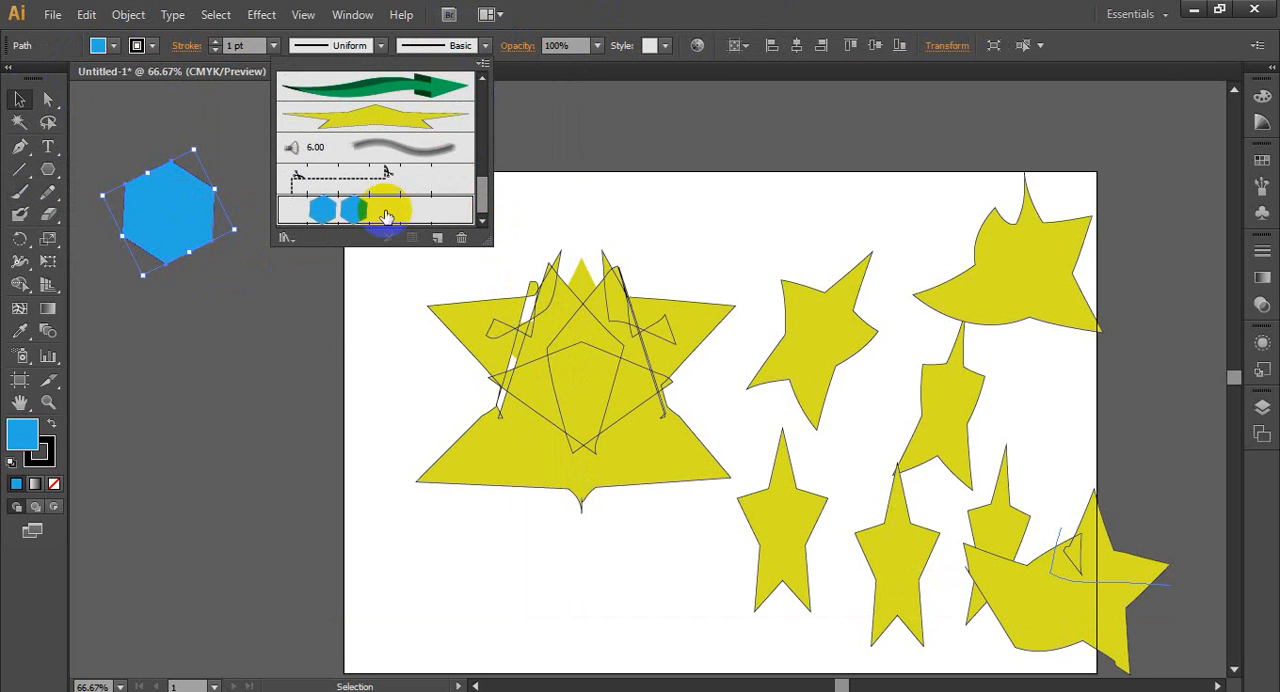
pyautogui.click(345, 210)
pyautogui.click(265, 502)
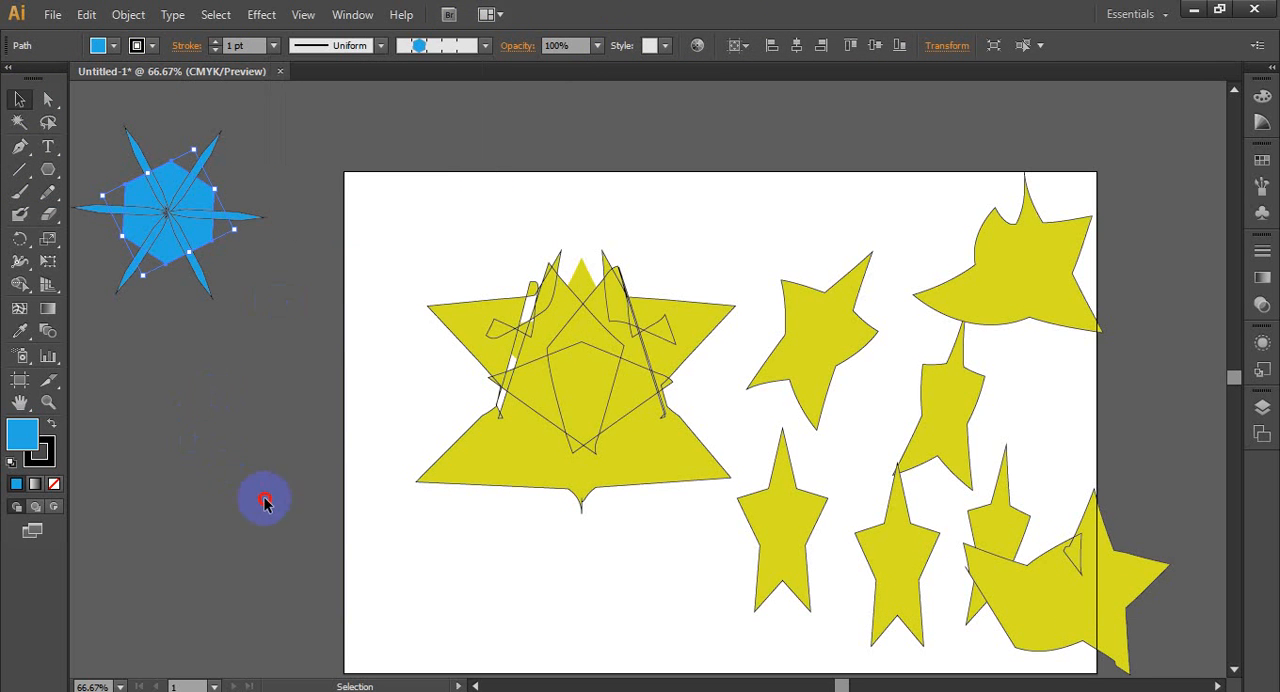
# - Paint several separate strokes with the hexagon pattern brush beside the artboard and along its upper edge
pyautogui.click(19, 192)
pyautogui.moveTo(190, 355)
pyautogui.mouseDown()
pyautogui.moveTo(266, 449)
pyautogui.moveTo(288, 450)
pyautogui.mouseUp()
pyautogui.moveTo(250, 352); pyautogui.dragTo(336, 324)
pyautogui.moveTo(352, 189)
pyautogui.mouseDown()
pyautogui.moveTo(449, 229)
pyautogui.moveTo(500, 217)
pyautogui.moveTo(563, 244)
pyautogui.mouseUp()
pyautogui.moveTo(140, 212)
pyautogui.mouseDown()
pyautogui.moveTo(157, 203)
pyautogui.moveTo(94, 306)
pyautogui.mouseUp()
pyautogui.moveTo(258, 506); pyautogui.dragTo(132, 618)
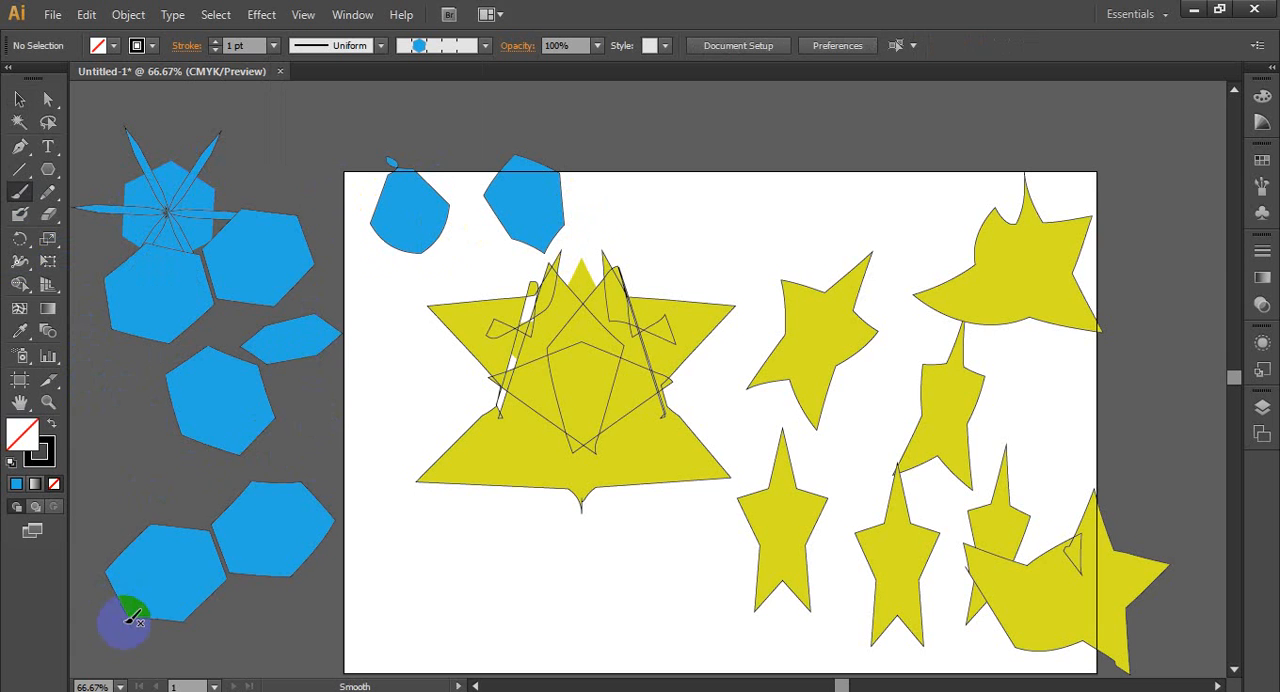
pyautogui.moveTo(646, 229); pyautogui.dragTo(846, 230)
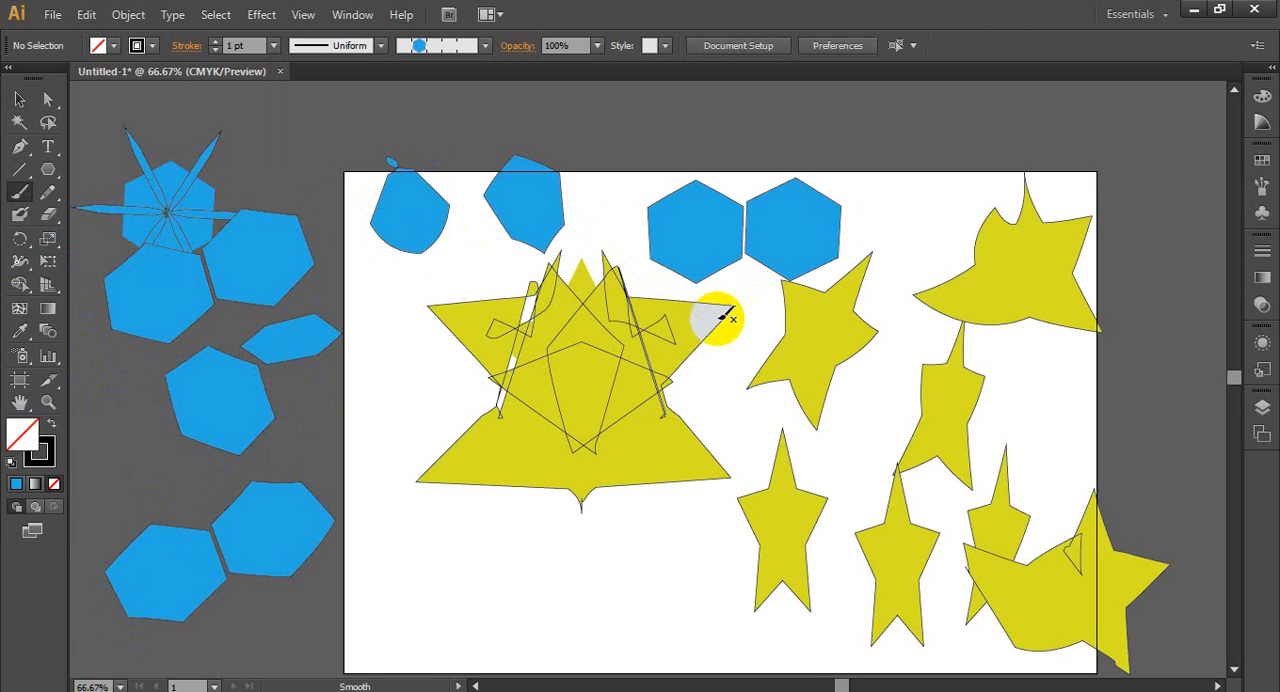
pyautogui.moveTo(880, 106); pyautogui.dragTo(880, 230)
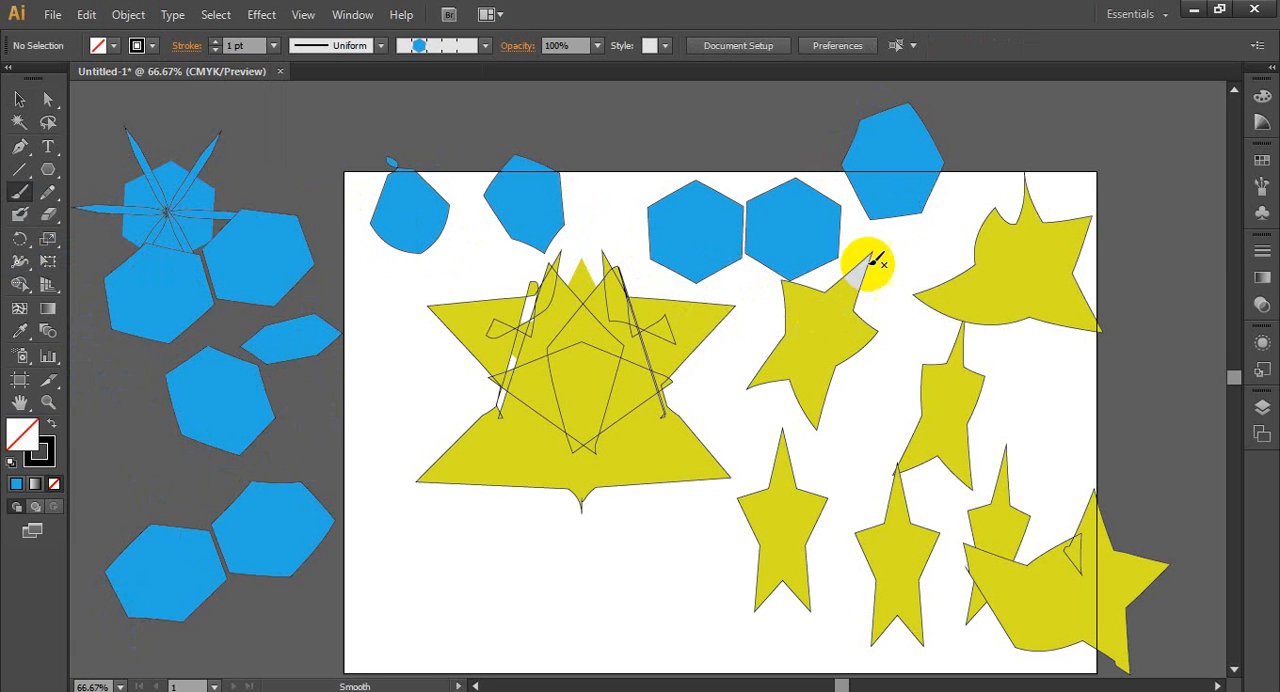
pyautogui.moveTo(1160, 107); pyautogui.dragTo(1123, 160)
pyautogui.scroll(2, 551, 266)
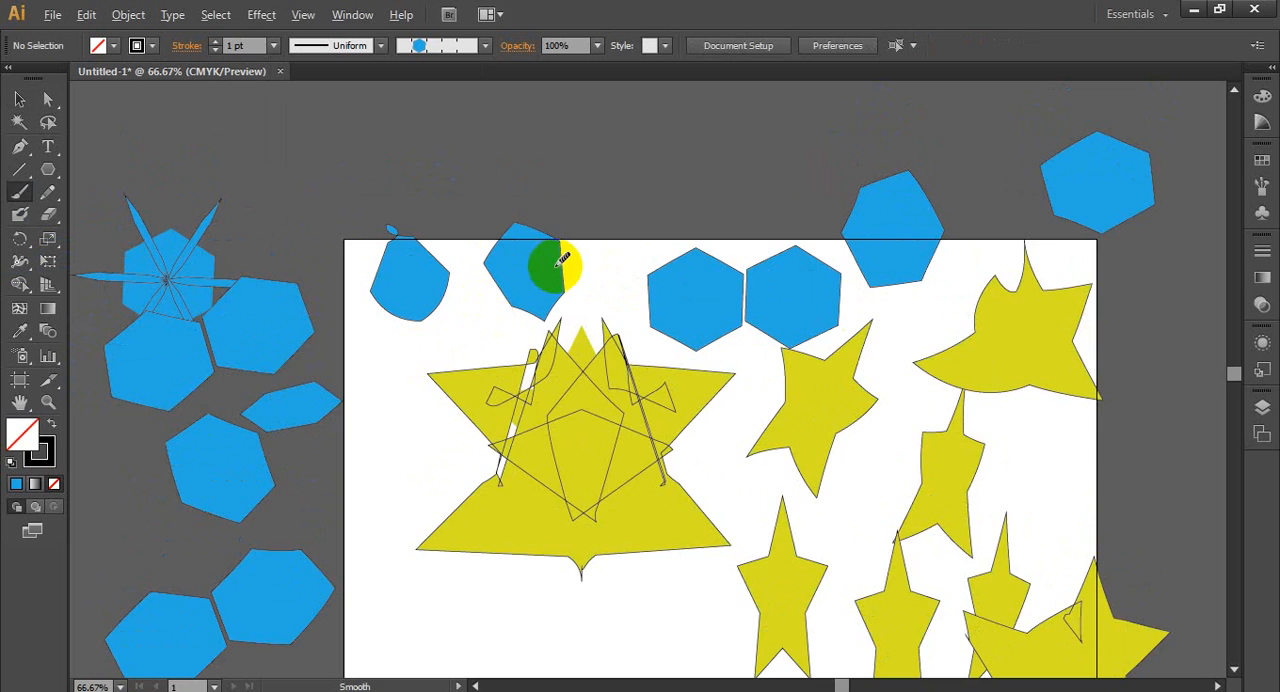
# - Select all the hexagon and star artwork on and around the artboard and delete it
pyautogui.scroll(-3, 551, 266)
pyautogui.click(19, 99)
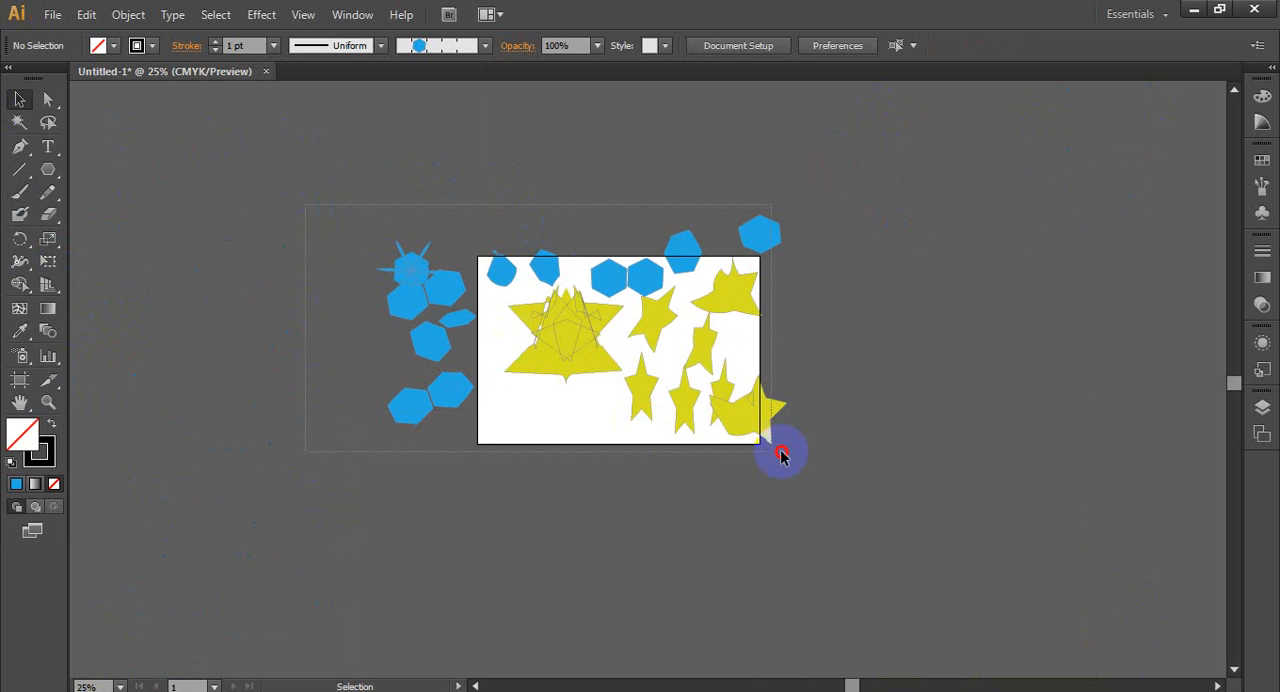
pyautogui.moveTo(851, 470); pyautogui.dragTo(851, 470)
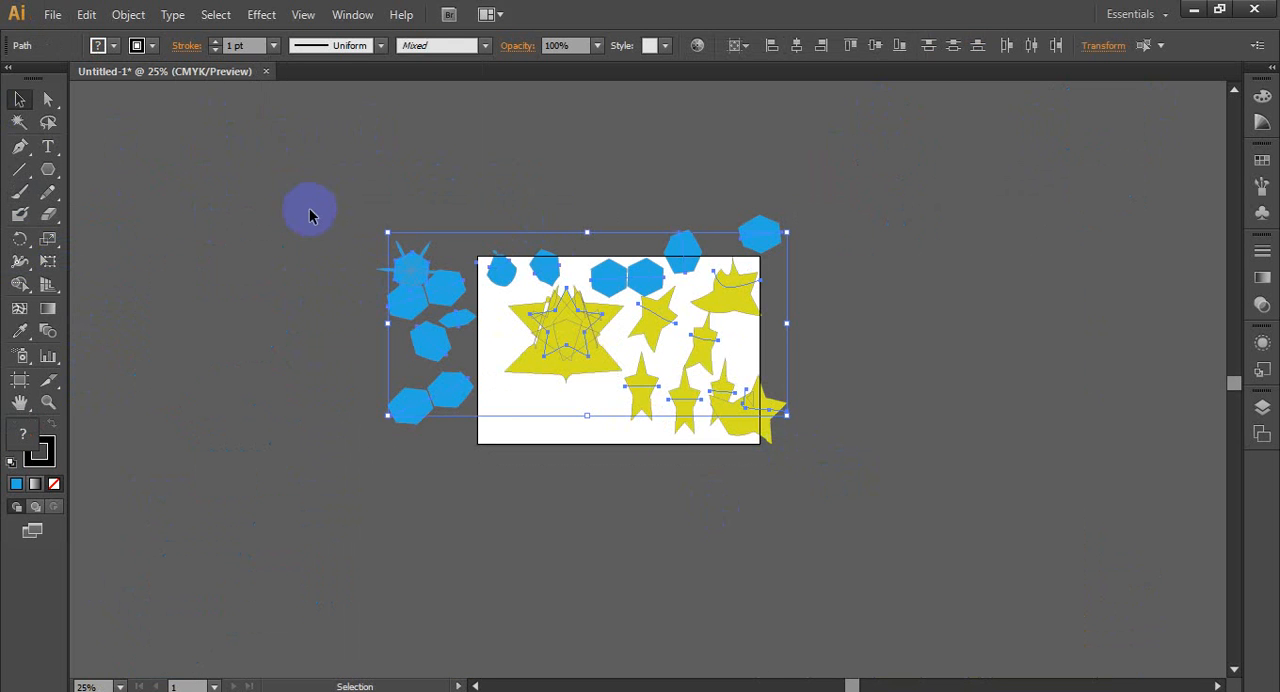
pyautogui.press('Delete')
# - Paint a wavy stroke across the artboard's upper part with the art brush of a feathered arrow
pyautogui.scroll(2, 622, 345)
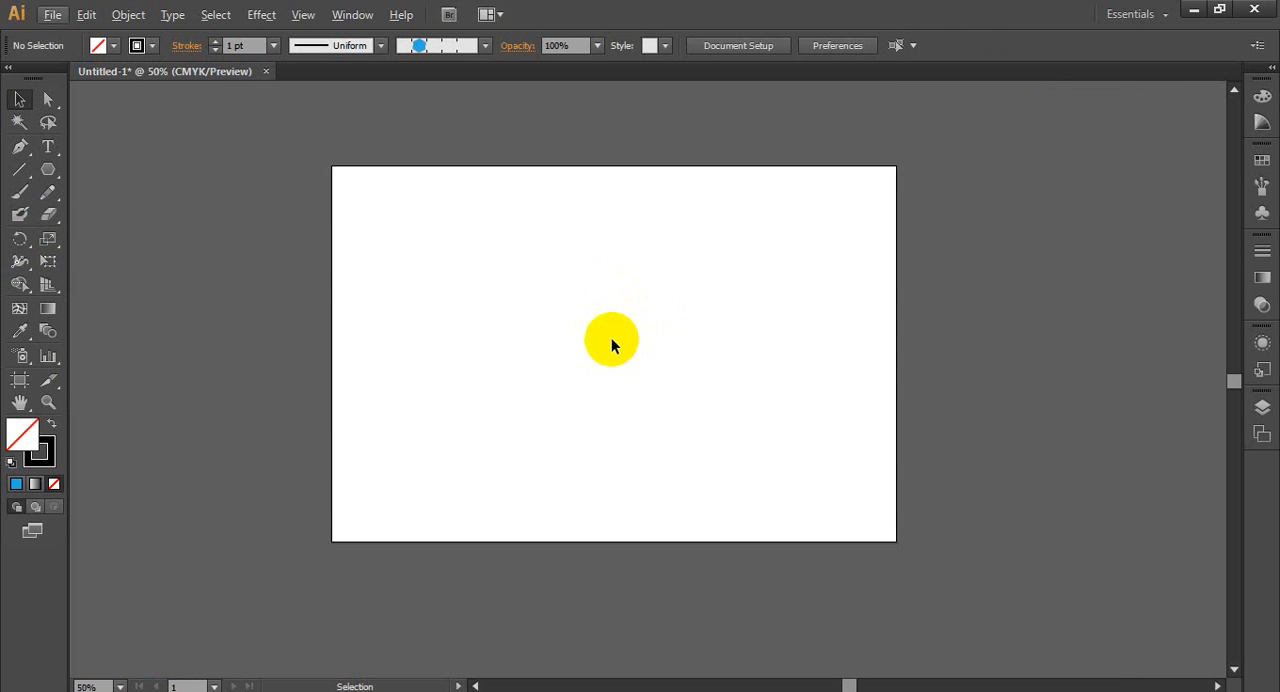
pyautogui.scroll(-2, 403, 314)
pyautogui.scroll(3, 584, 332)
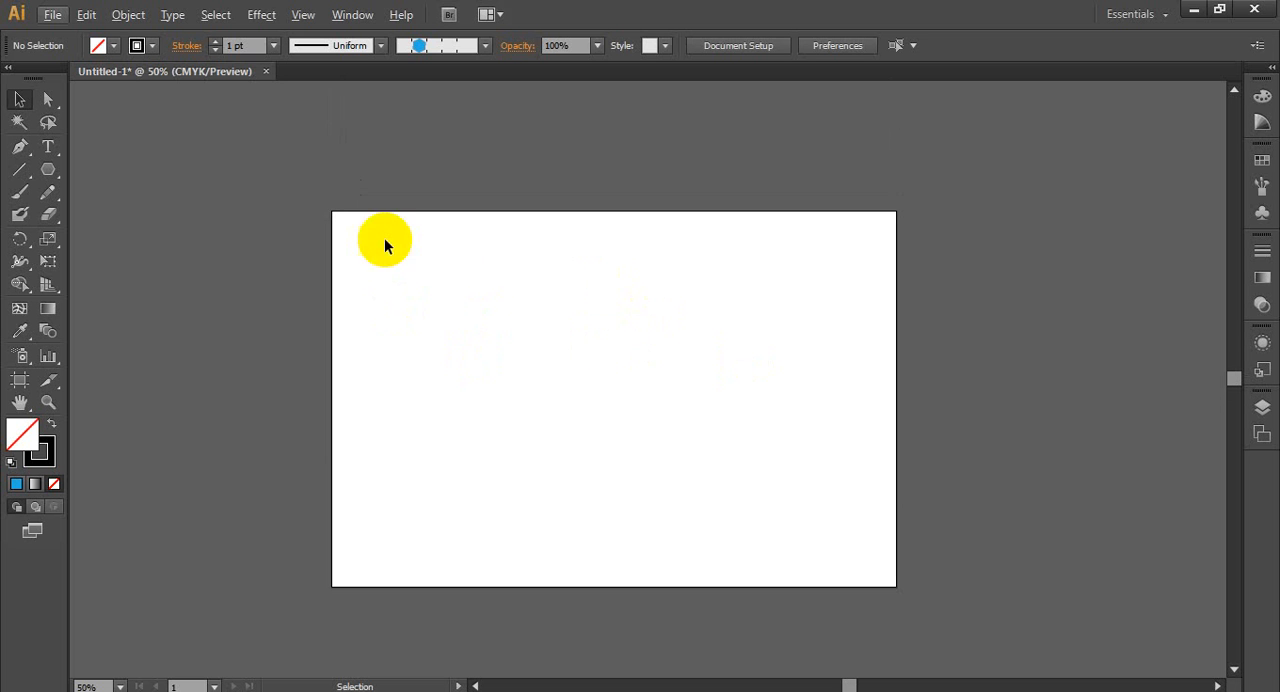
pyautogui.click(486, 52)
pyautogui.moveTo(480, 194); pyautogui.dragTo(480, 100)
pyautogui.click(449, 206)
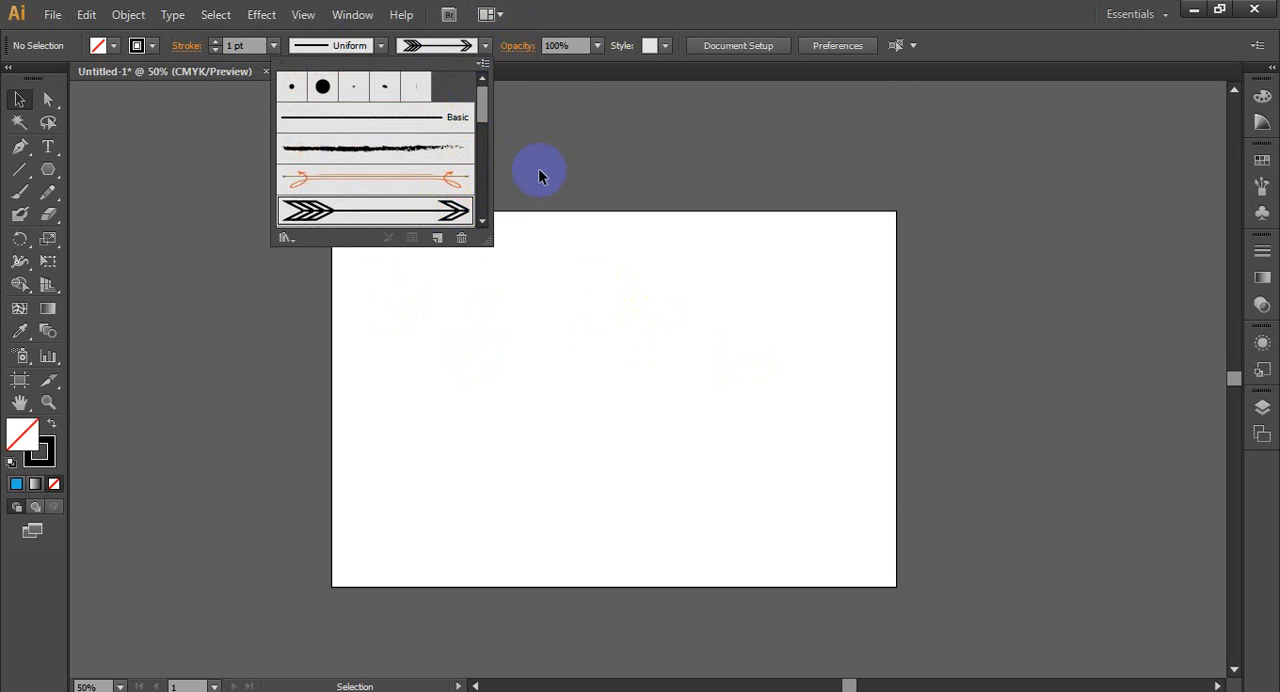
pyautogui.click(20, 192)
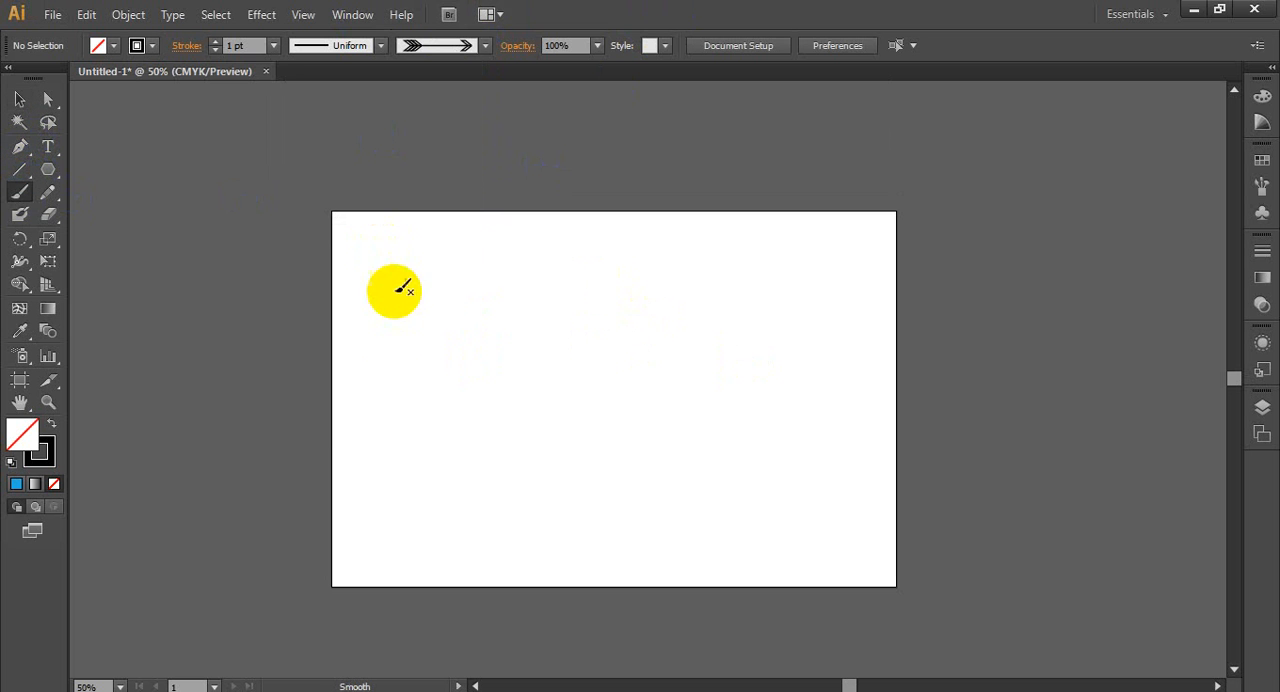
pyautogui.moveTo(396, 320)
pyautogui.mouseDown()
pyautogui.moveTo(662, 330)
pyautogui.moveTo(652, 326)
pyautogui.mouseUp()
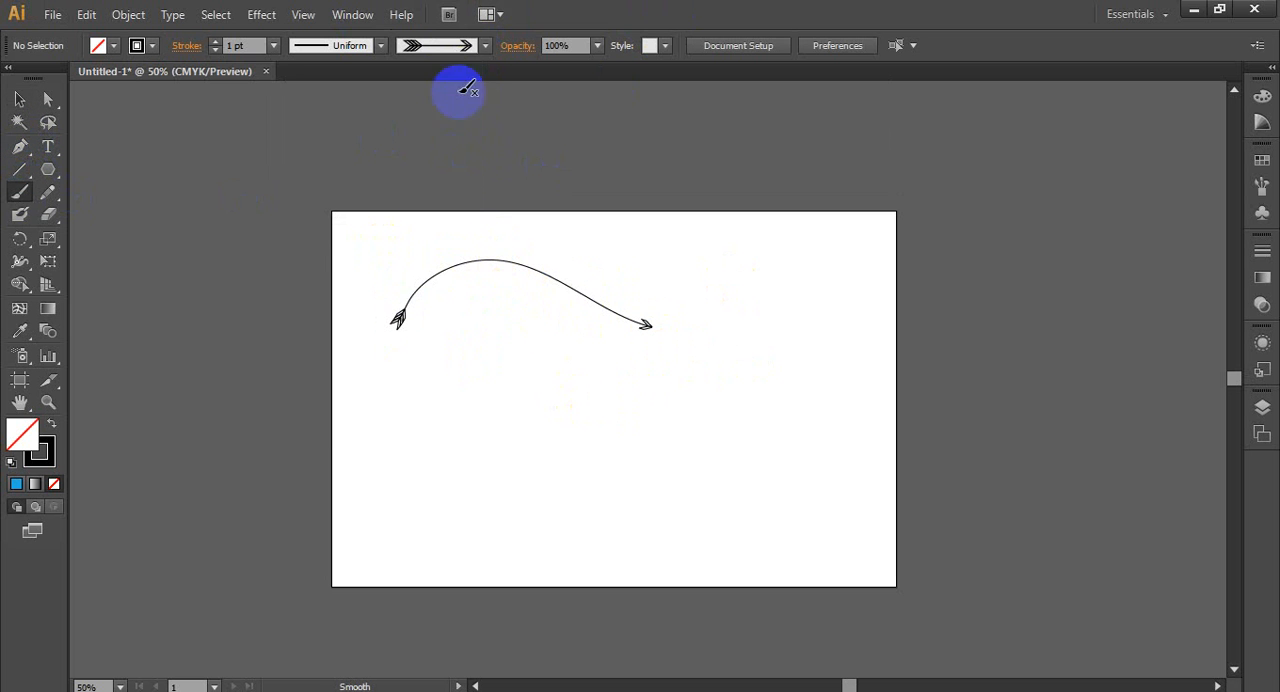
# - Paint a curved stroke below the arrow with the rough charcoal-like art brush
pyautogui.click(484, 45)
pyautogui.click(455, 147)
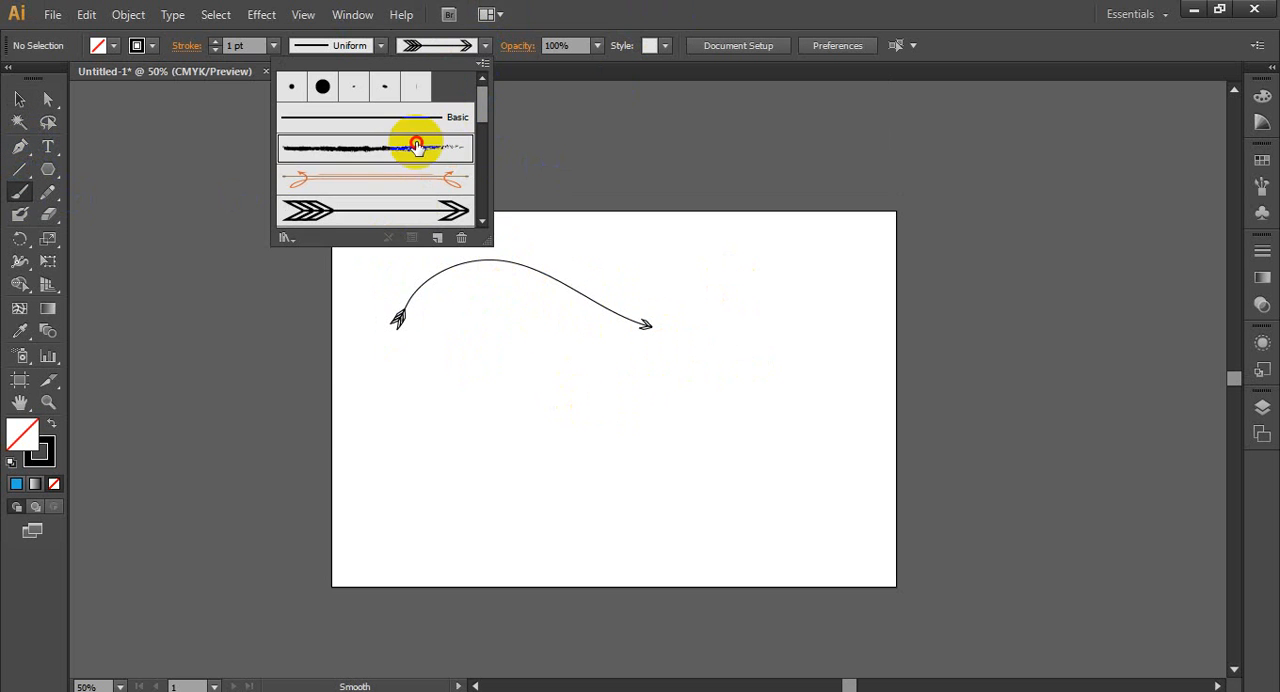
pyautogui.click(514, 420)
pyautogui.moveTo(467, 407)
pyautogui.mouseDown()
pyautogui.moveTo(670, 403)
pyautogui.moveTo(714, 422)
pyautogui.mouseUp()
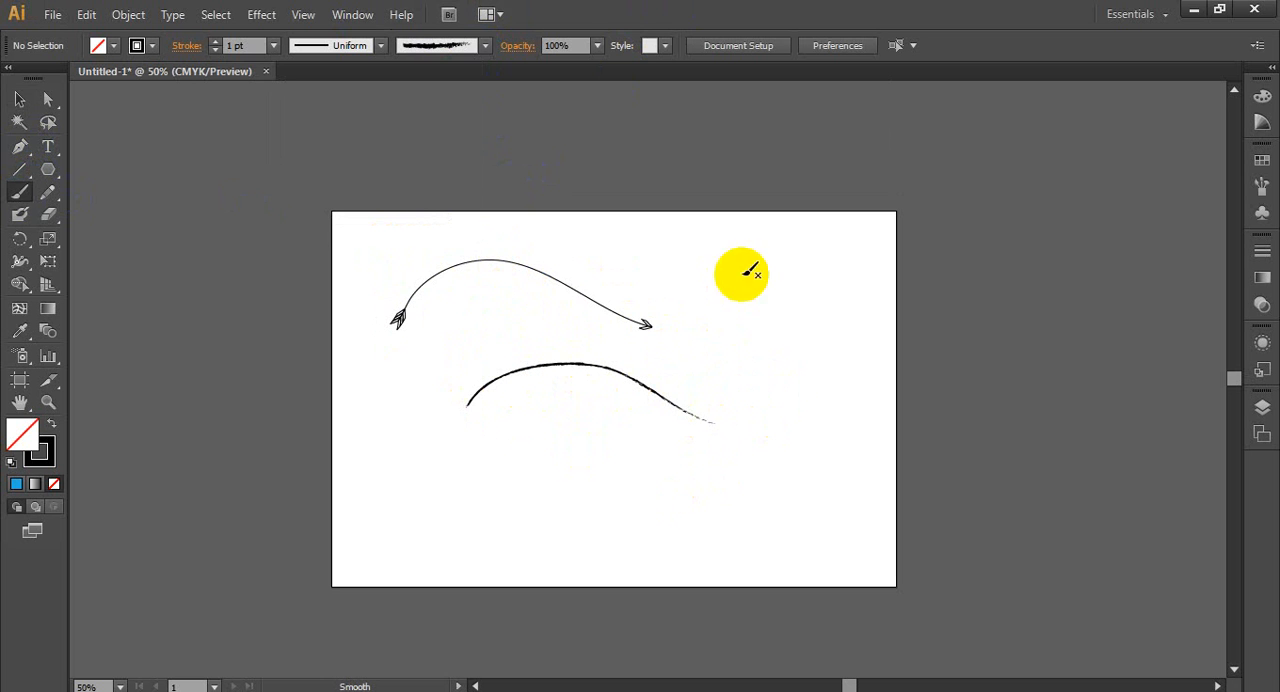
# - Paint a large open loop with the charcoal-like brush near the artboard's right edge, undoing the first attempt
pyautogui.moveTo(770, 293); pyautogui.dragTo(697, 362)
pyautogui.hotkey('ctrl', 'z')
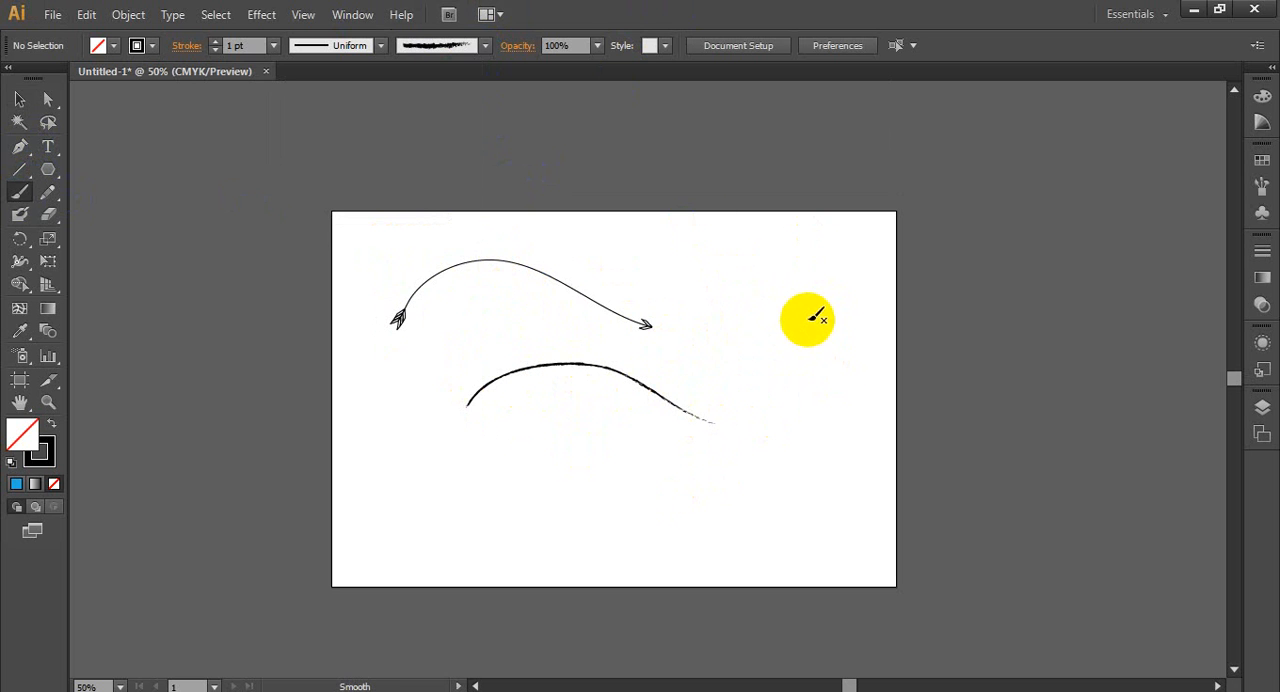
pyautogui.moveTo(800, 302)
pyautogui.mouseDown()
pyautogui.moveTo(841, 397)
pyautogui.moveTo(810, 272)
pyautogui.mouseUp()
pyautogui.scroll(3, 890, 402)
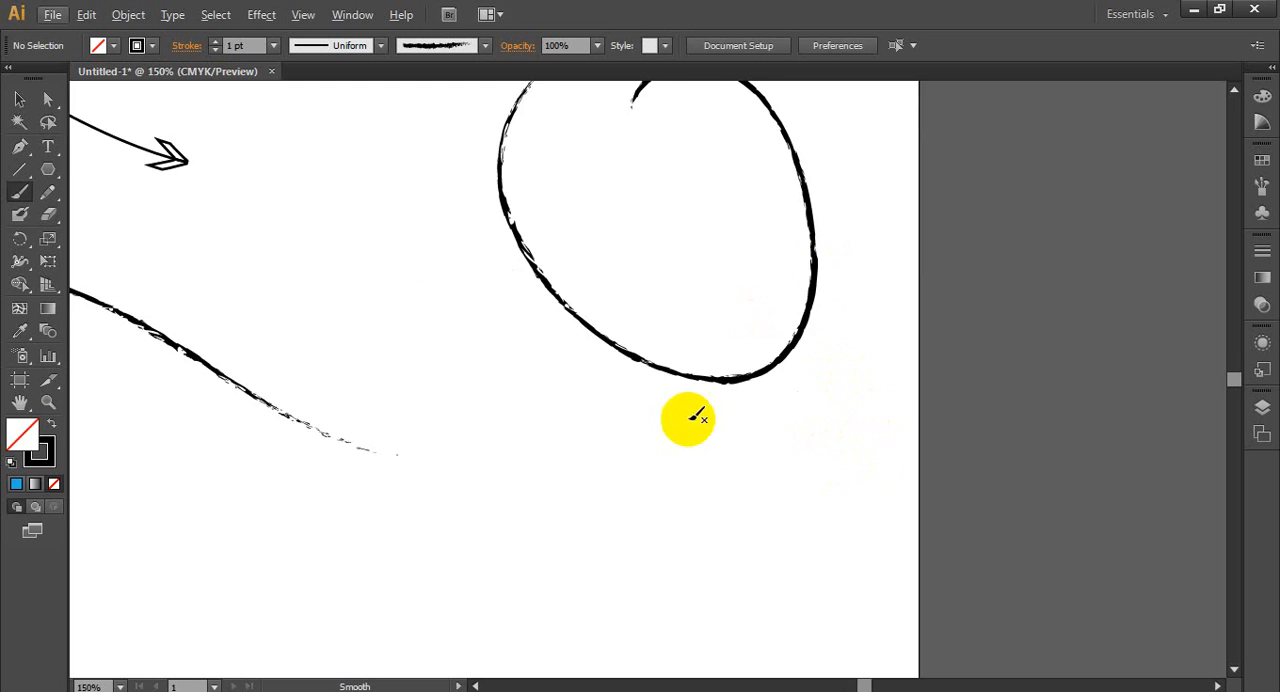
pyautogui.scroll(-2, 646, 434)
pyautogui.scroll(2, 650, 430)
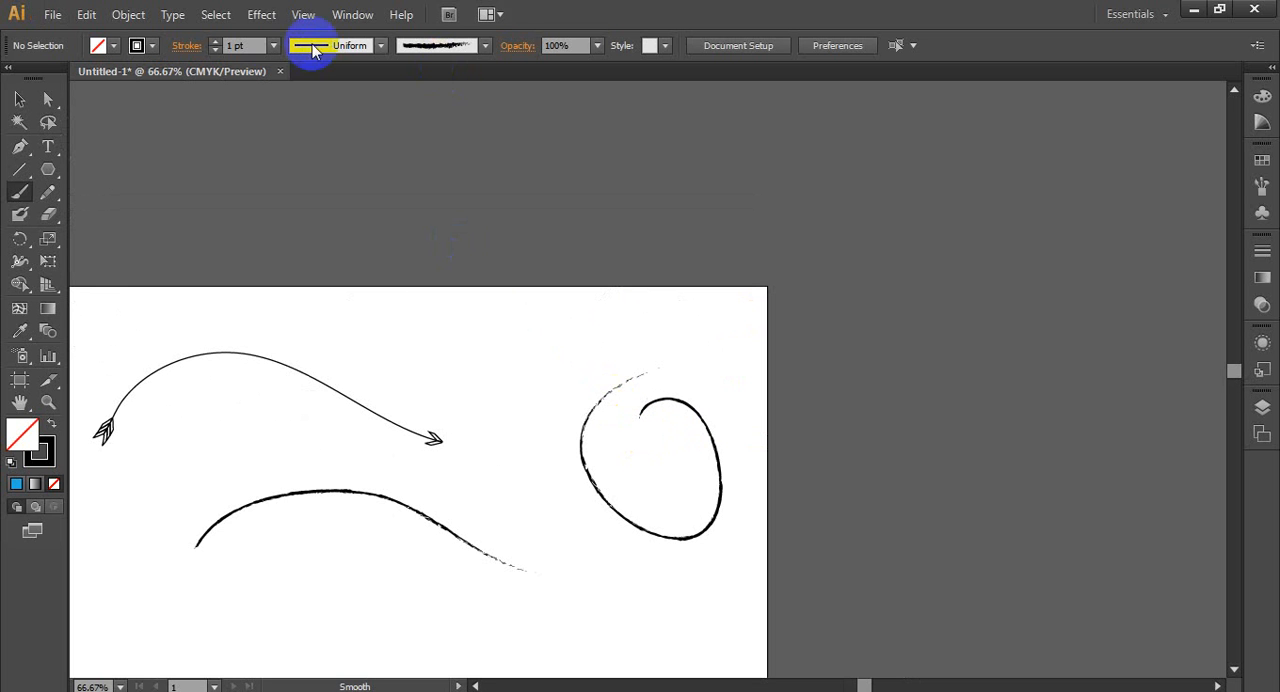
# - Set the stroke weight to 3 pt and paint a small charcoal-like loop above the arrowhead, undoing a second loop
pyautogui.click(273, 45)
pyautogui.click(296, 172)
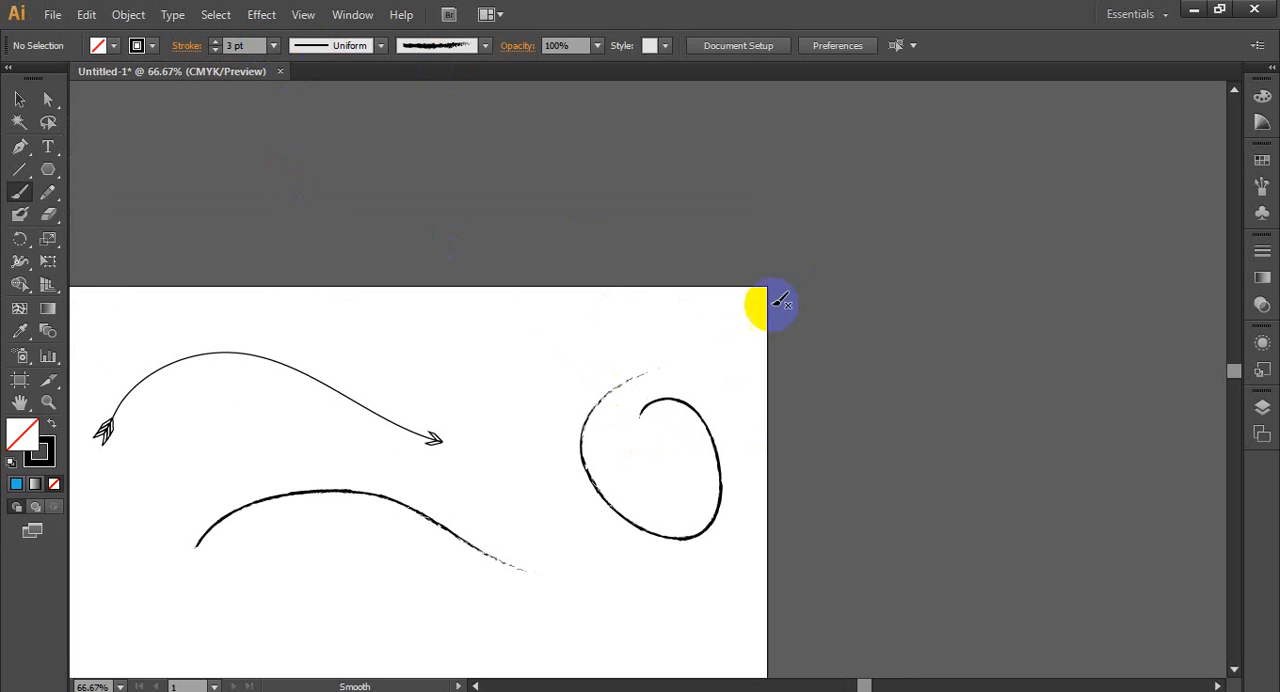
pyautogui.scroll(3, 556, 430)
pyautogui.moveTo(445, 251)
pyautogui.mouseDown()
pyautogui.moveTo(481, 256)
pyautogui.moveTo(471, 306)
pyautogui.moveTo(404, 319)
pyautogui.moveTo(368, 229)
pyautogui.moveTo(470, 205)
pyautogui.mouseUp()
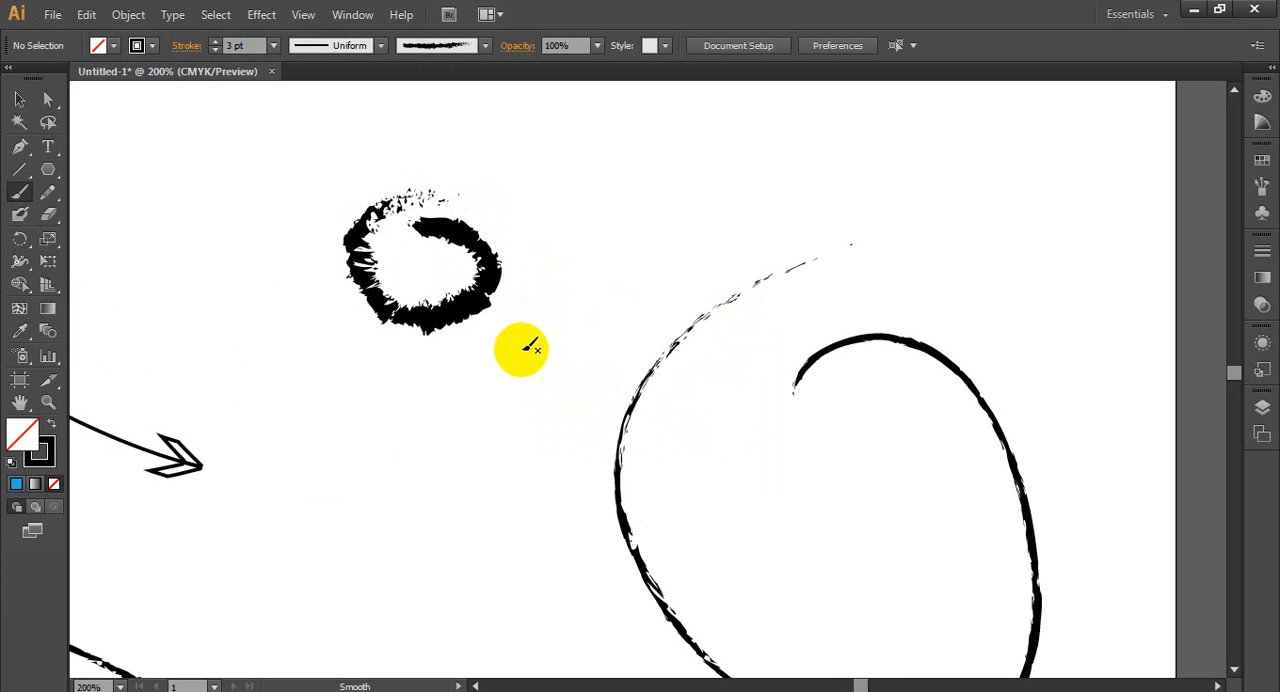
pyautogui.moveTo(645, 155)
pyautogui.mouseDown()
pyautogui.moveTo(686, 146)
pyautogui.moveTo(583, 128)
pyautogui.mouseUp()
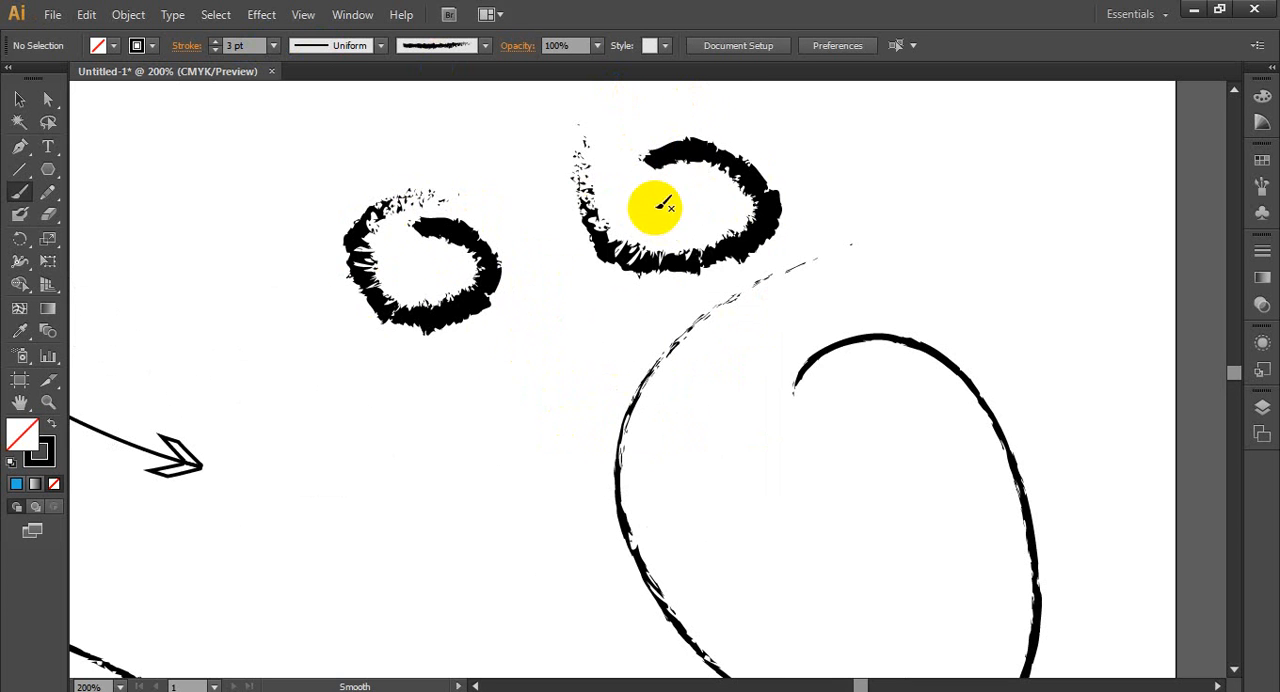
pyautogui.scroll(-2, 874, 211)
pyautogui.hotkey('ctrl', 'z')
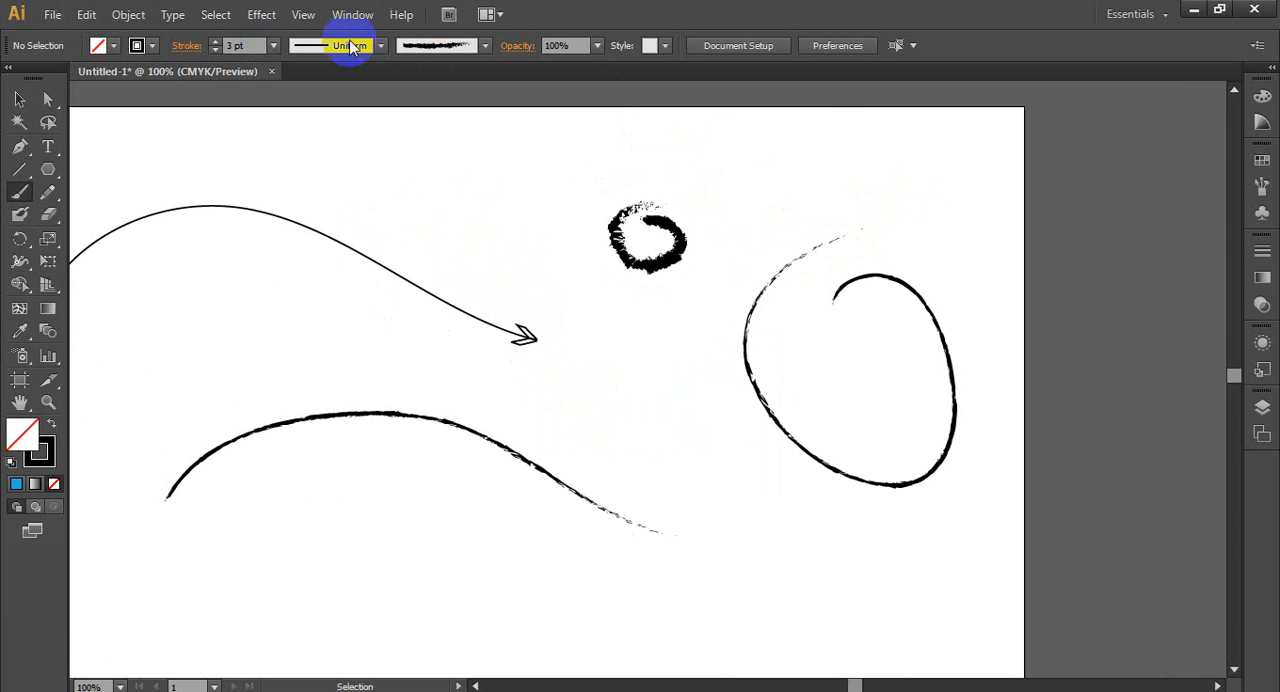
# - Set the stroke weight to 2 pt and paint one loop above the arrow and another below the curved stroke
pyautogui.click(272, 45)
pyautogui.click(300, 154)
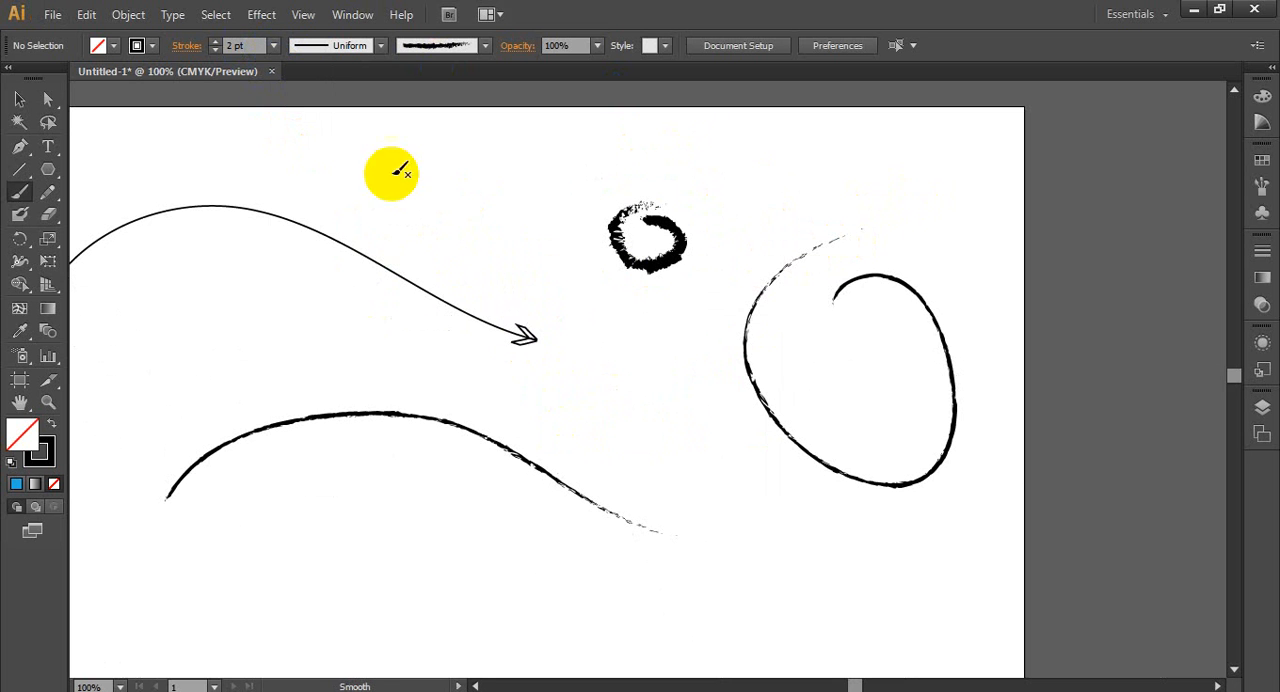
pyautogui.moveTo(428, 172)
pyautogui.mouseDown()
pyautogui.moveTo(557, 220)
pyautogui.moveTo(450, 127)
pyautogui.mouseUp()
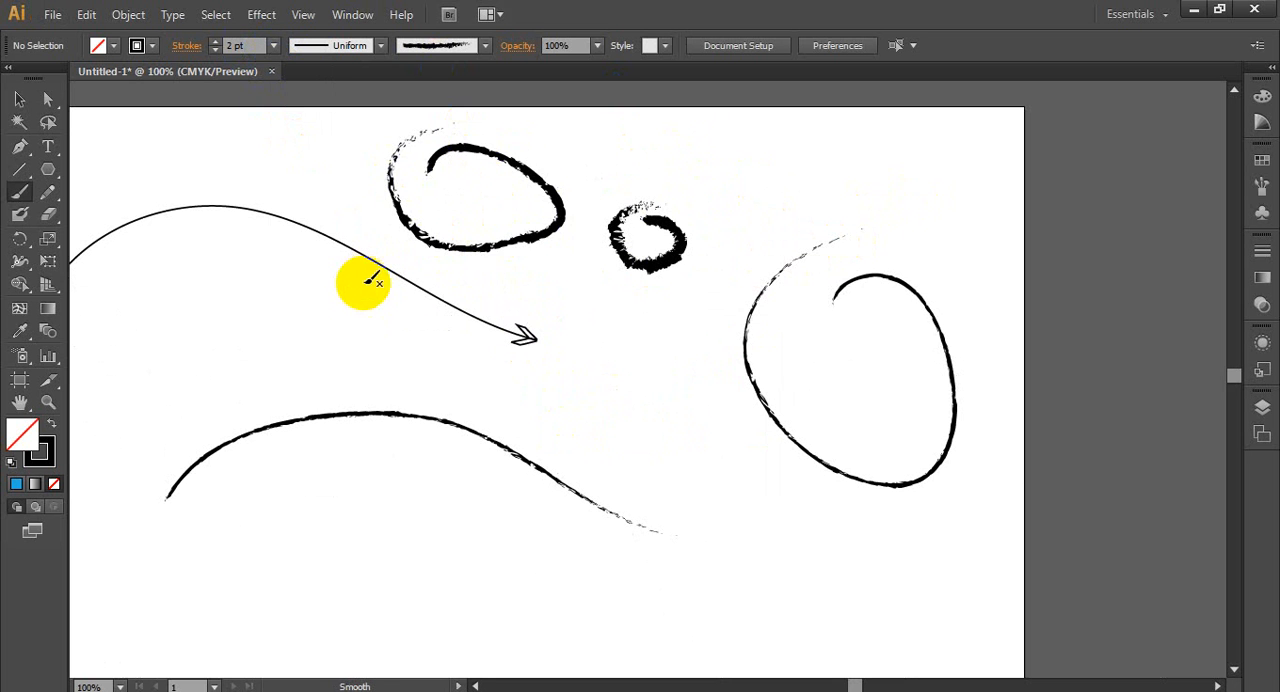
pyautogui.scroll(-2, 427, 254)
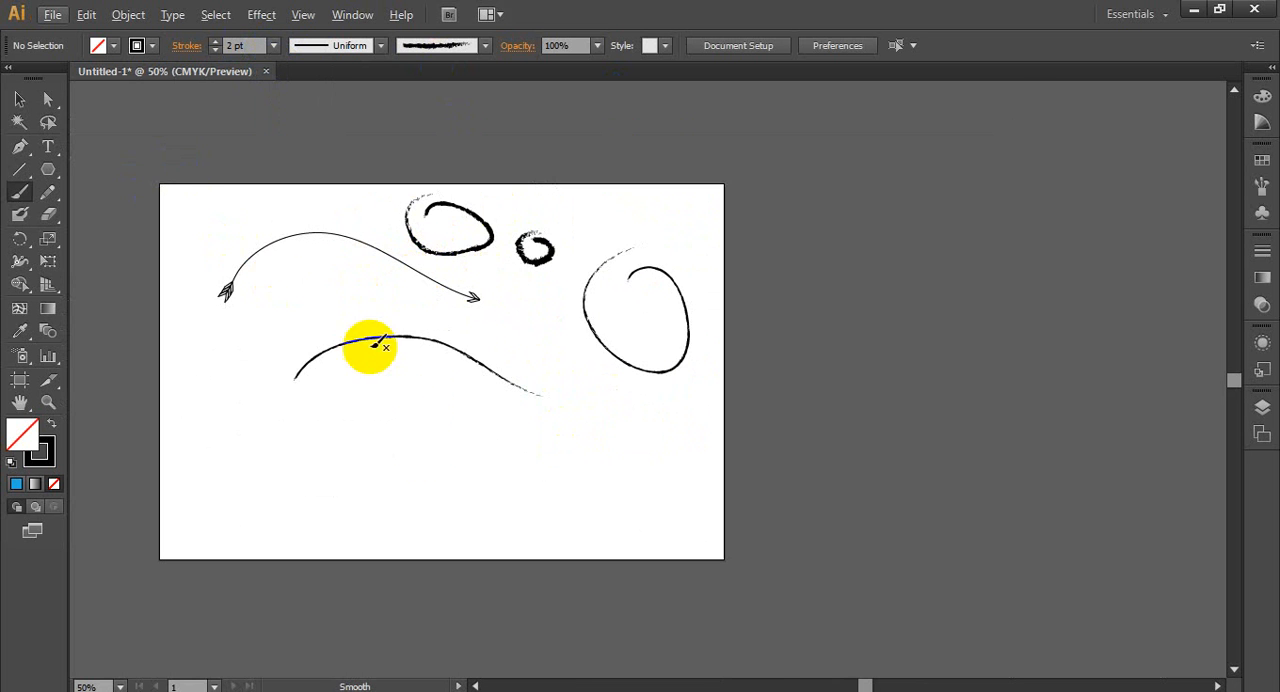
pyautogui.moveTo(427, 441); pyautogui.dragTo(437, 386)
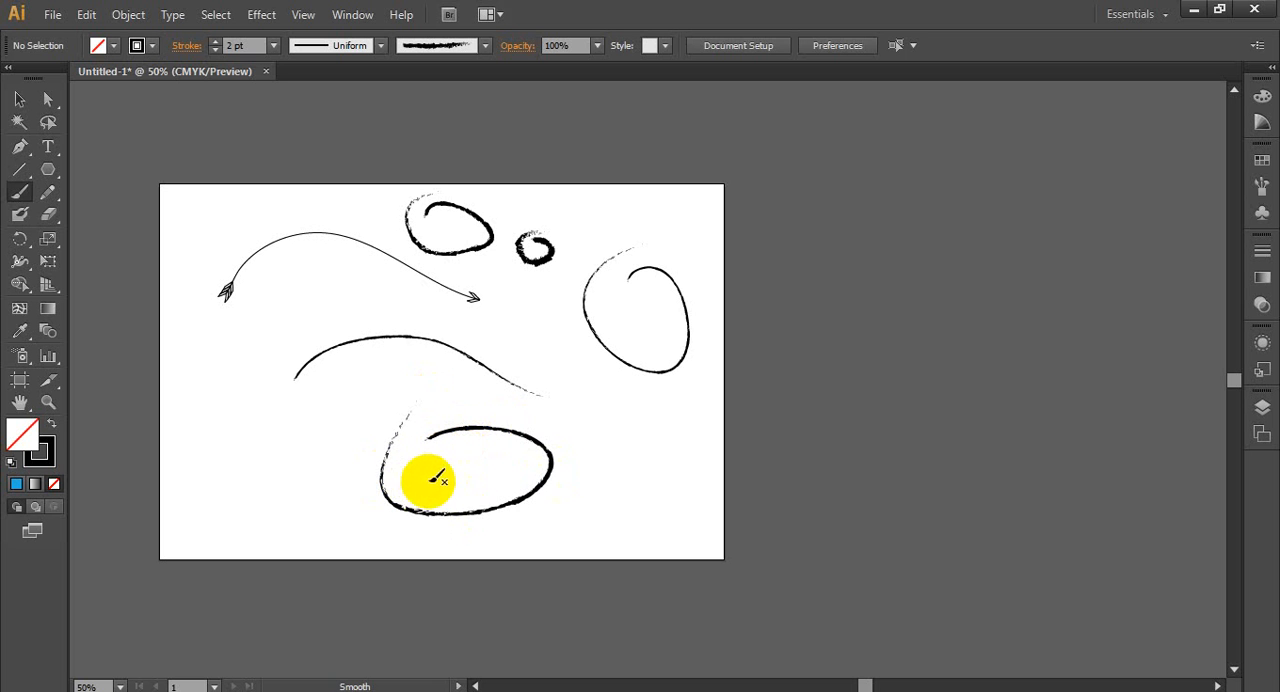
# - Select all the painted strokes on the artboard and delete them
pyautogui.click(47, 146)
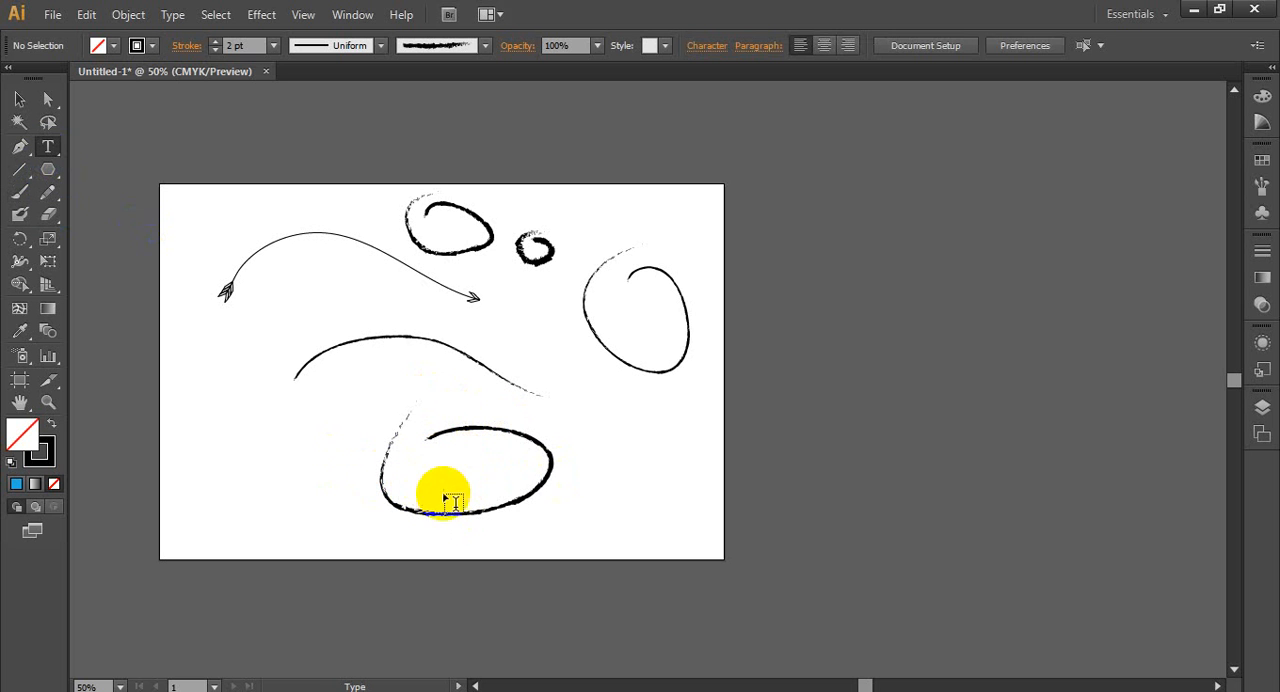
pyautogui.click(19, 99)
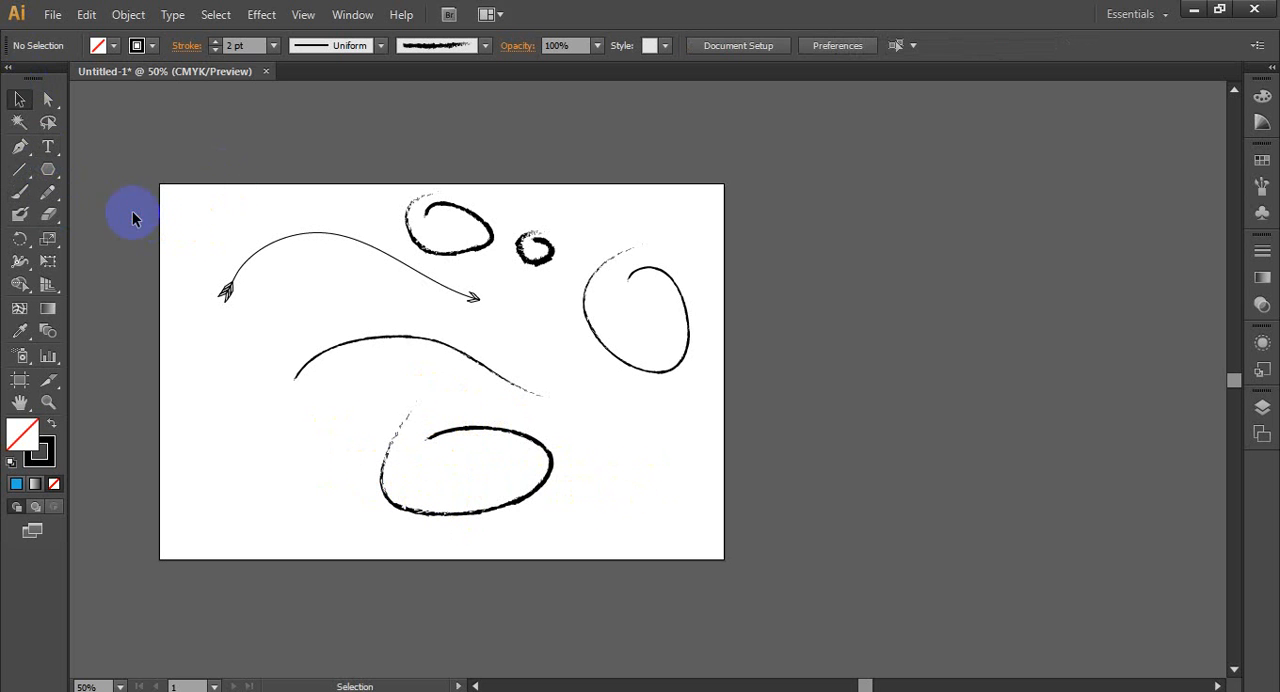
pyautogui.moveTo(140, 213); pyautogui.dragTo(771, 541)
pyautogui.press('Delete')
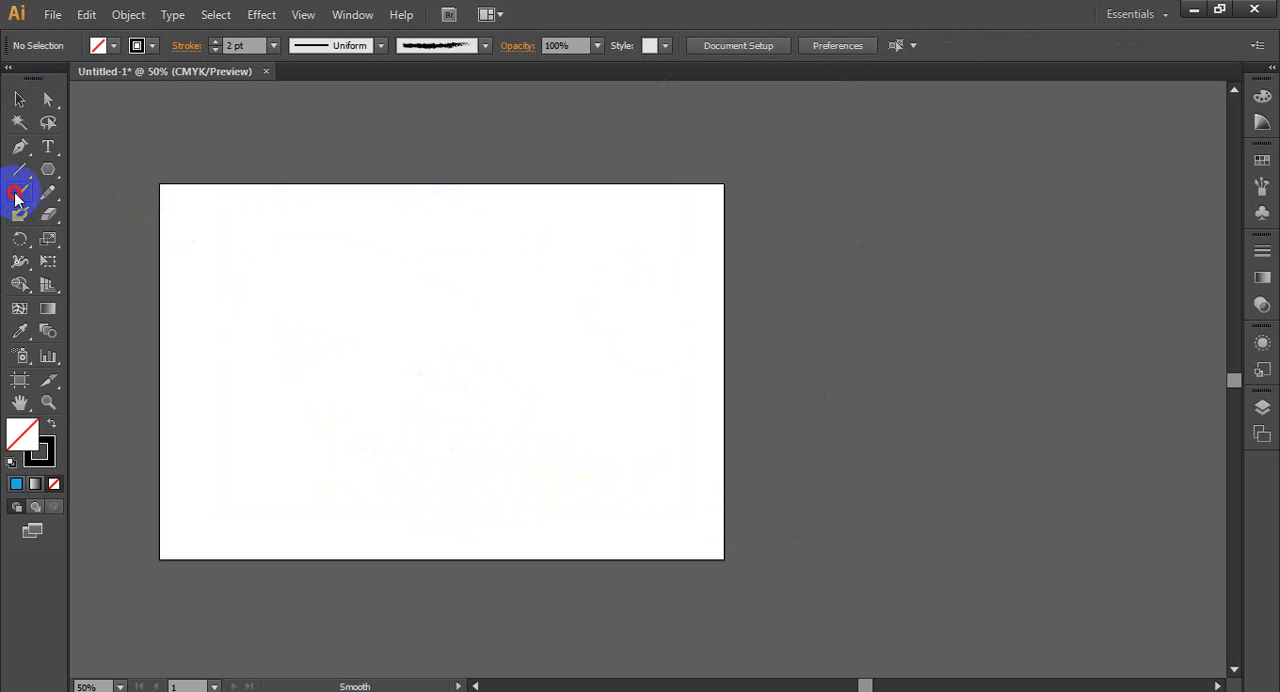
pyautogui.click(17, 195)
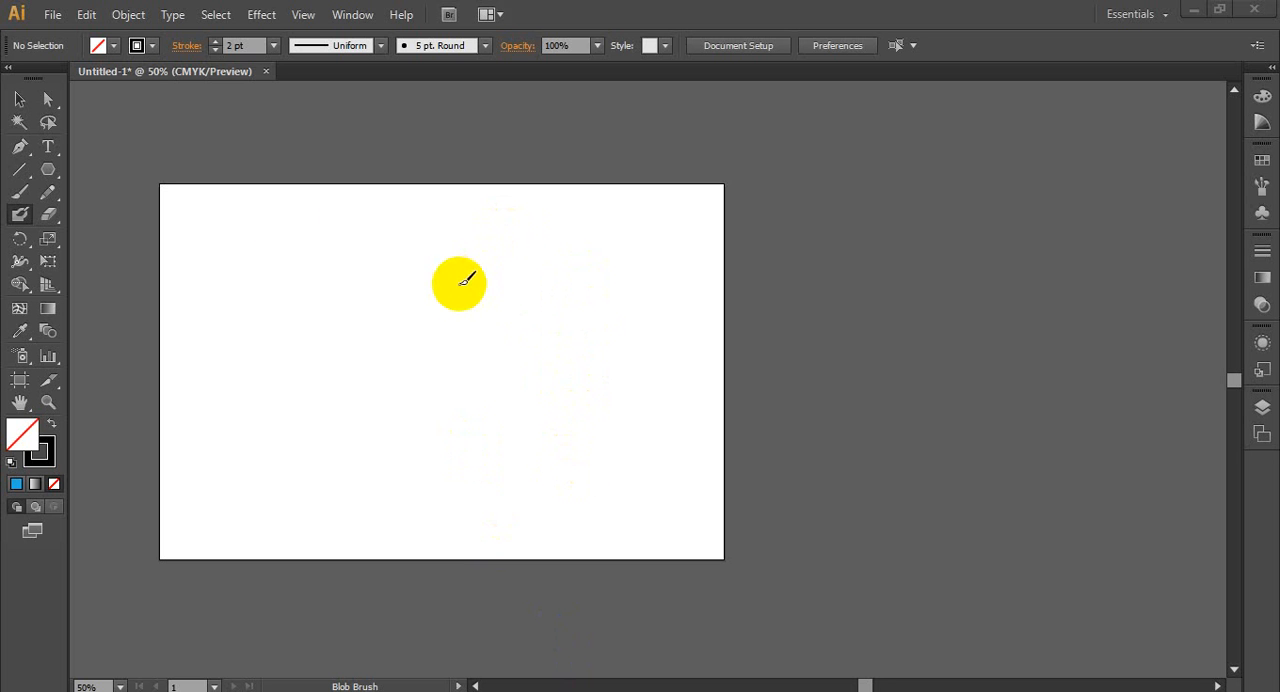
pyautogui.click(22, 100)
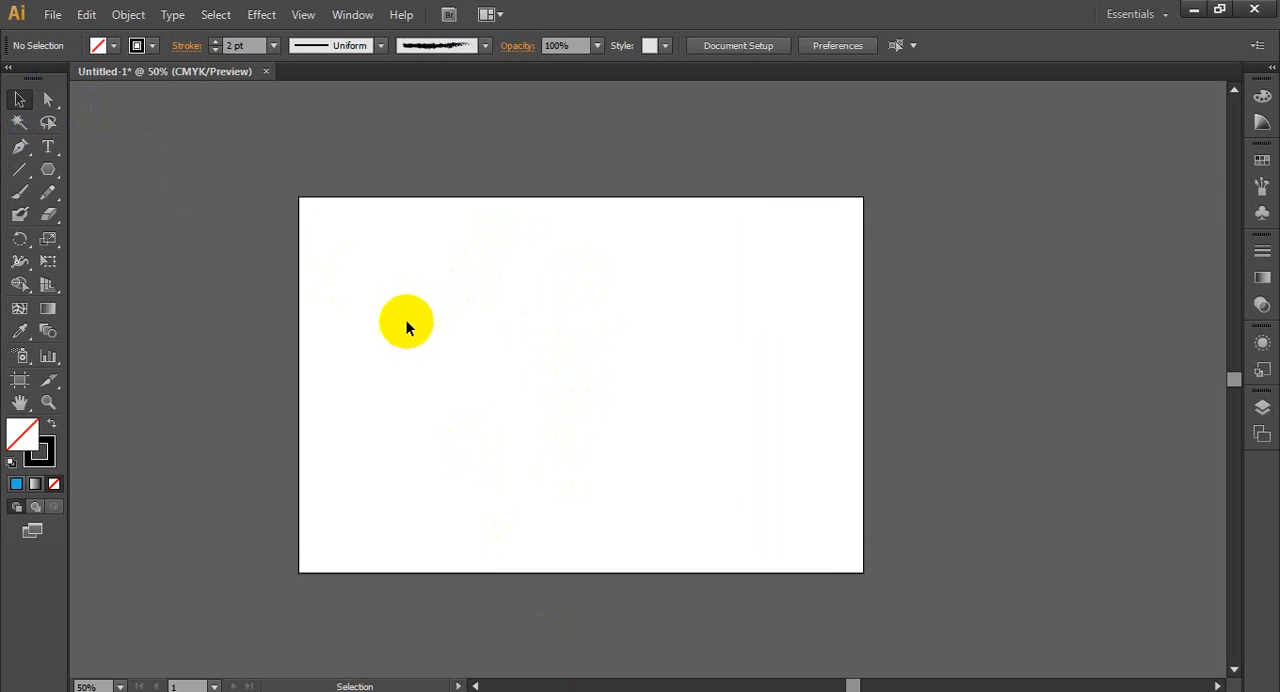
# - Switch to Chrome and search Google for "car vector" in a new tab
pyautogui.scroll(-2, 407, 326)
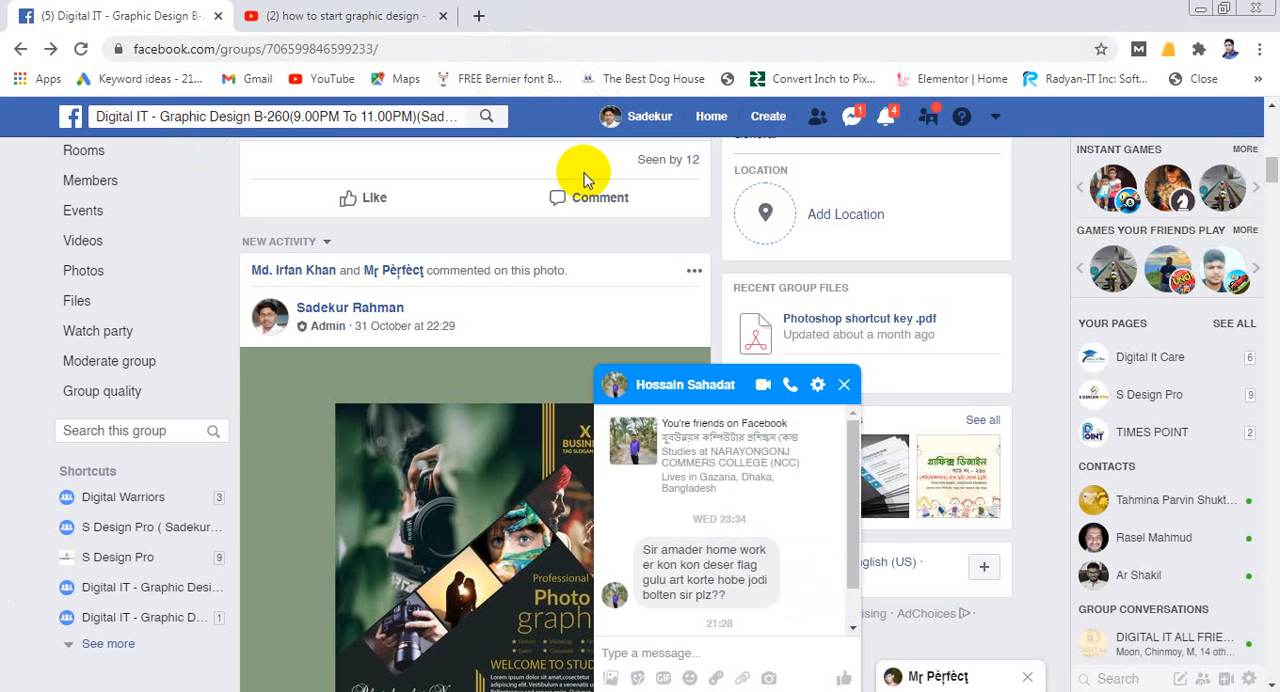
pyautogui.click(479, 16)
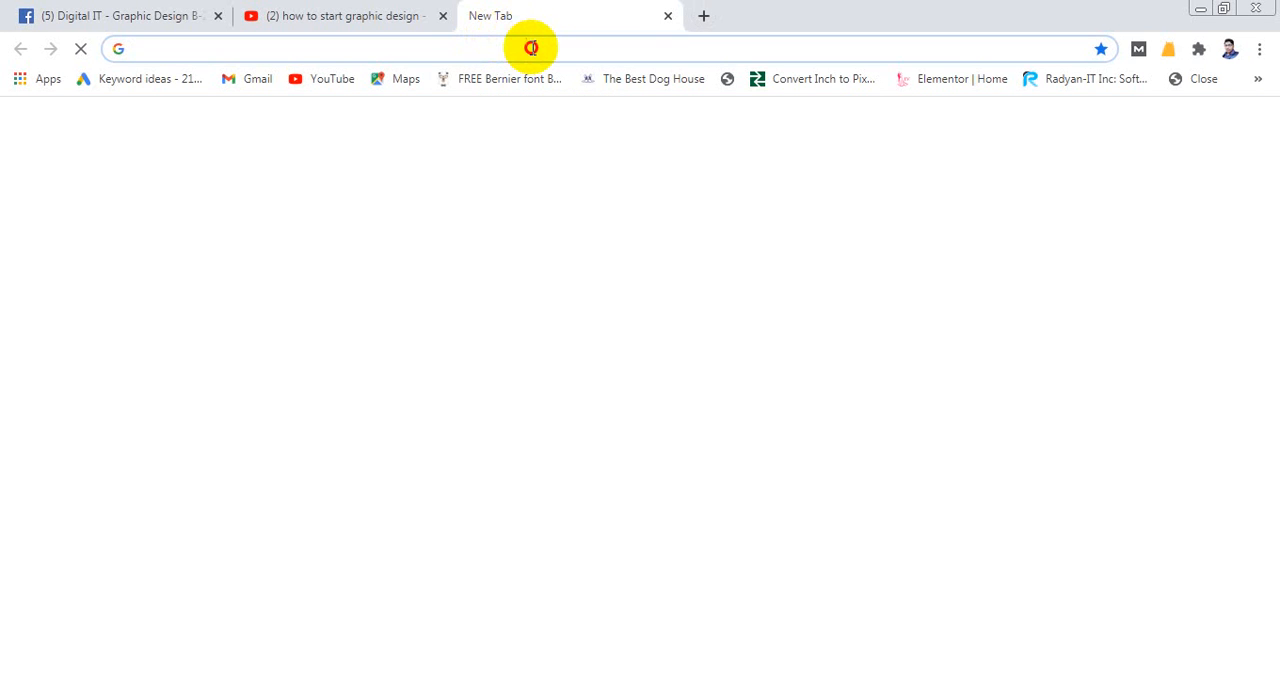
pyautogui.click(530, 47)
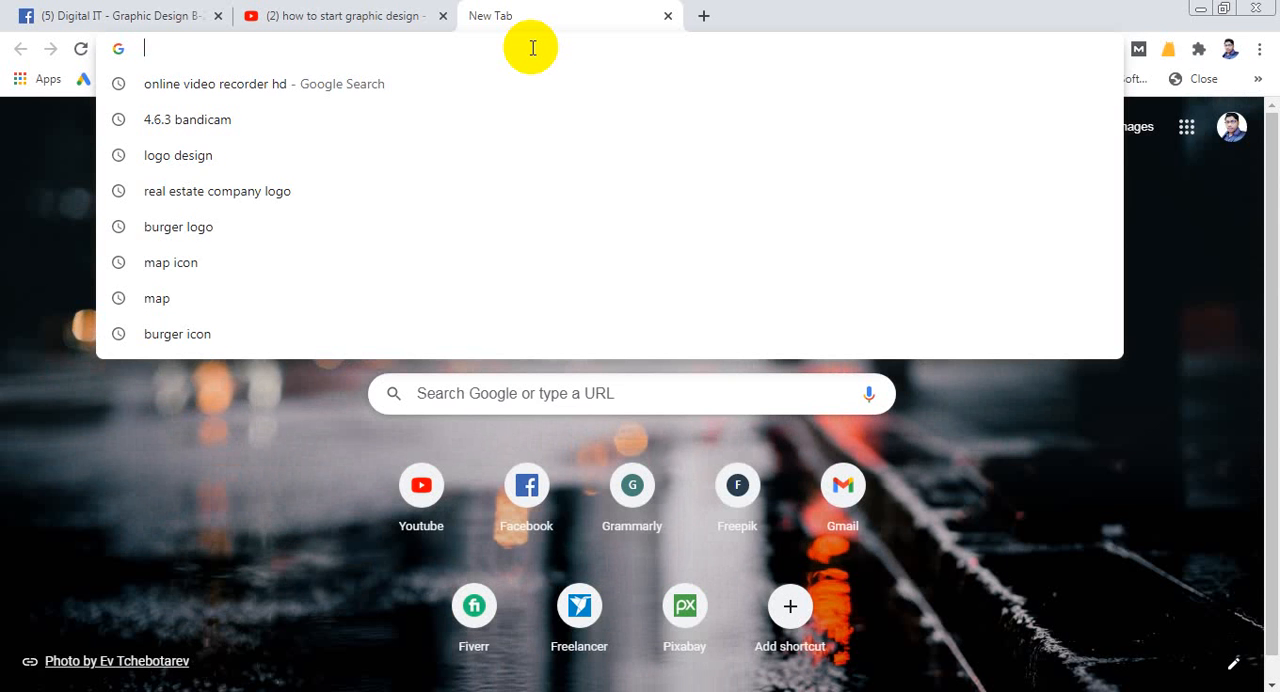
pyautogui.write('car')
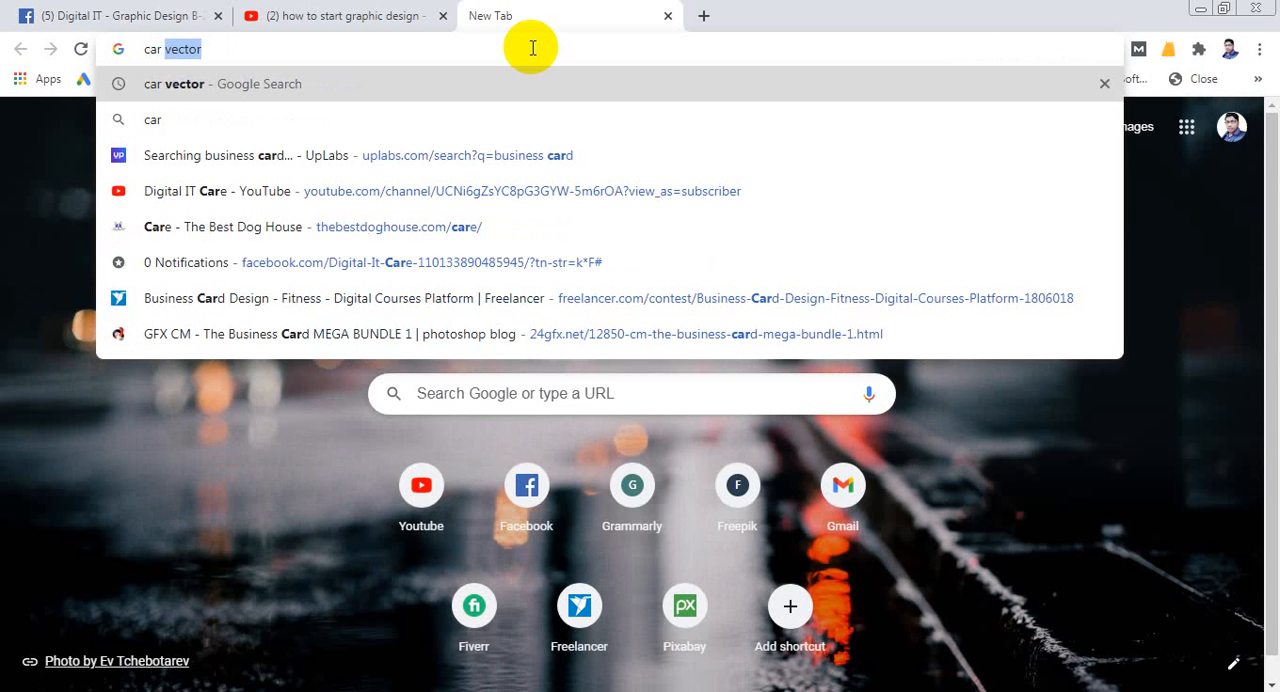
pyautogui.write(' vector')
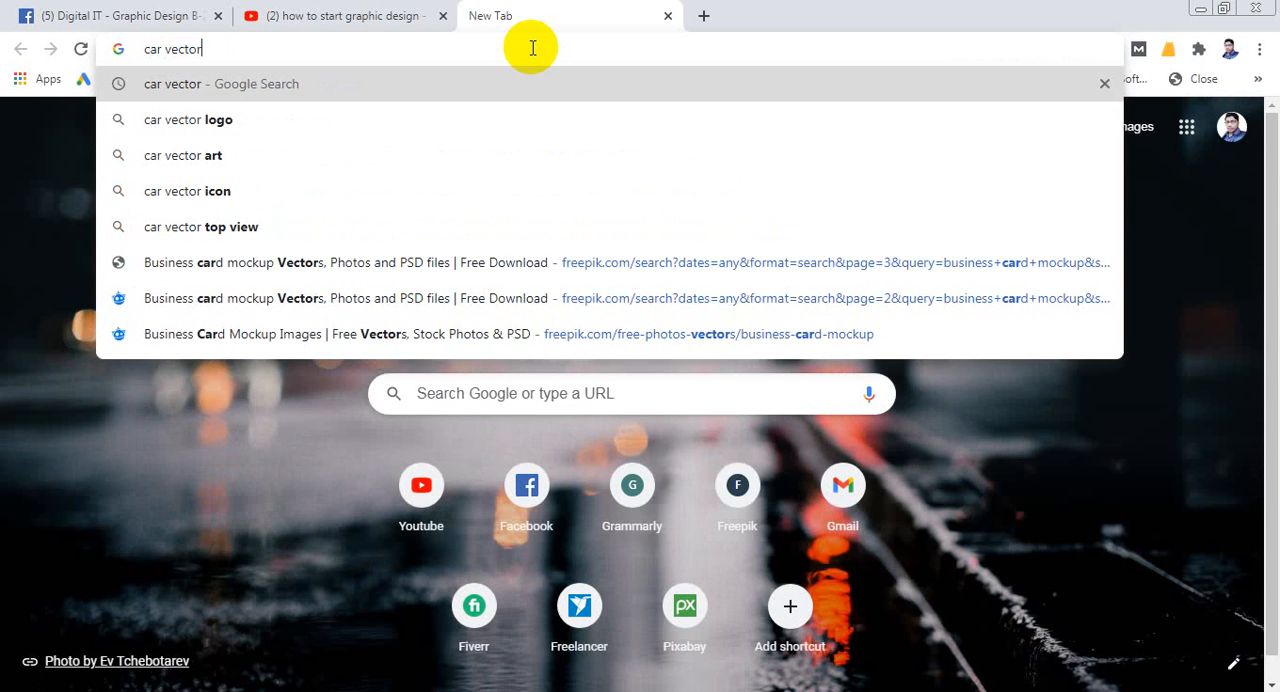
pyautogui.press('Return')
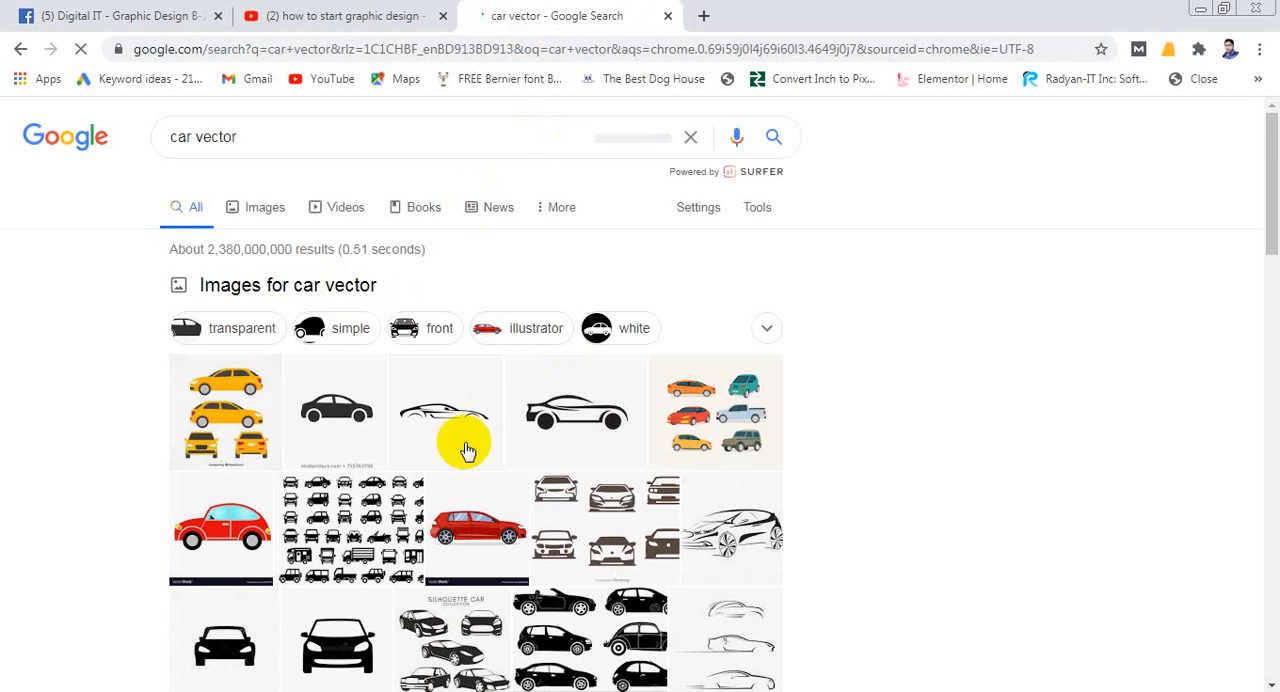
pyautogui.scroll(-2, 486, 425)
pyautogui.scroll(2, 402, 362)
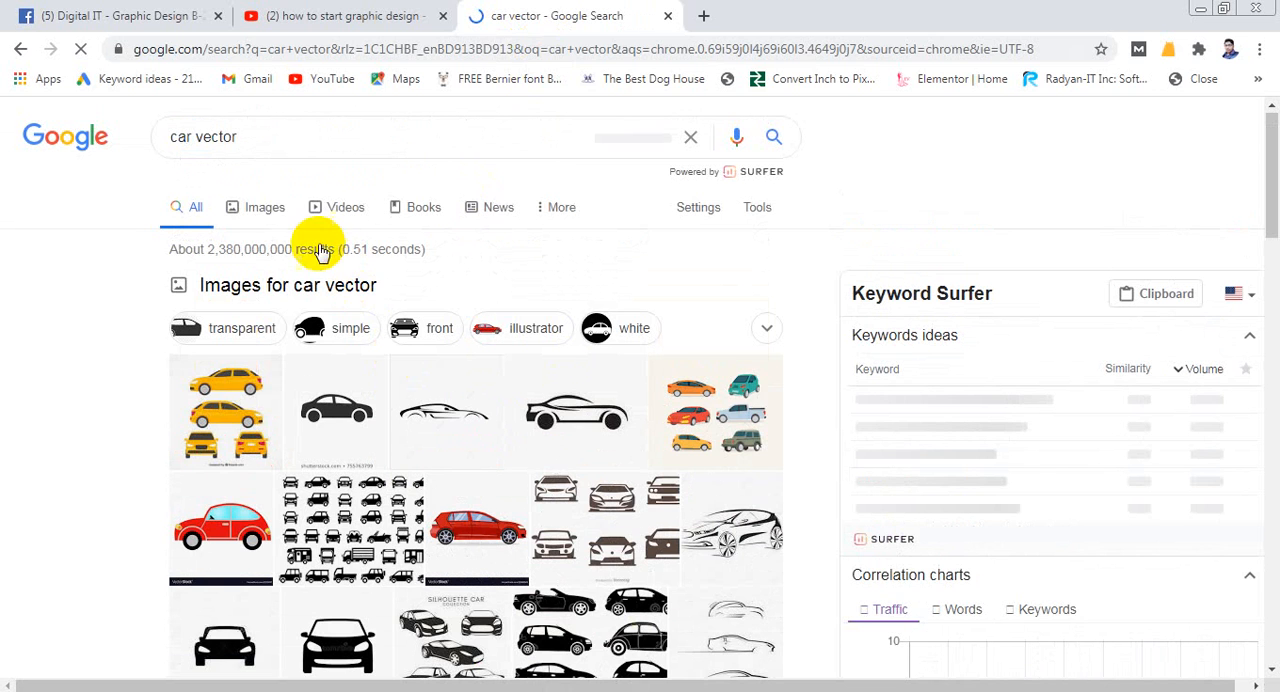
# - Show all image results and copy the Vecteezy picture of the black car with solid wheels
pyautogui.click(698, 473)
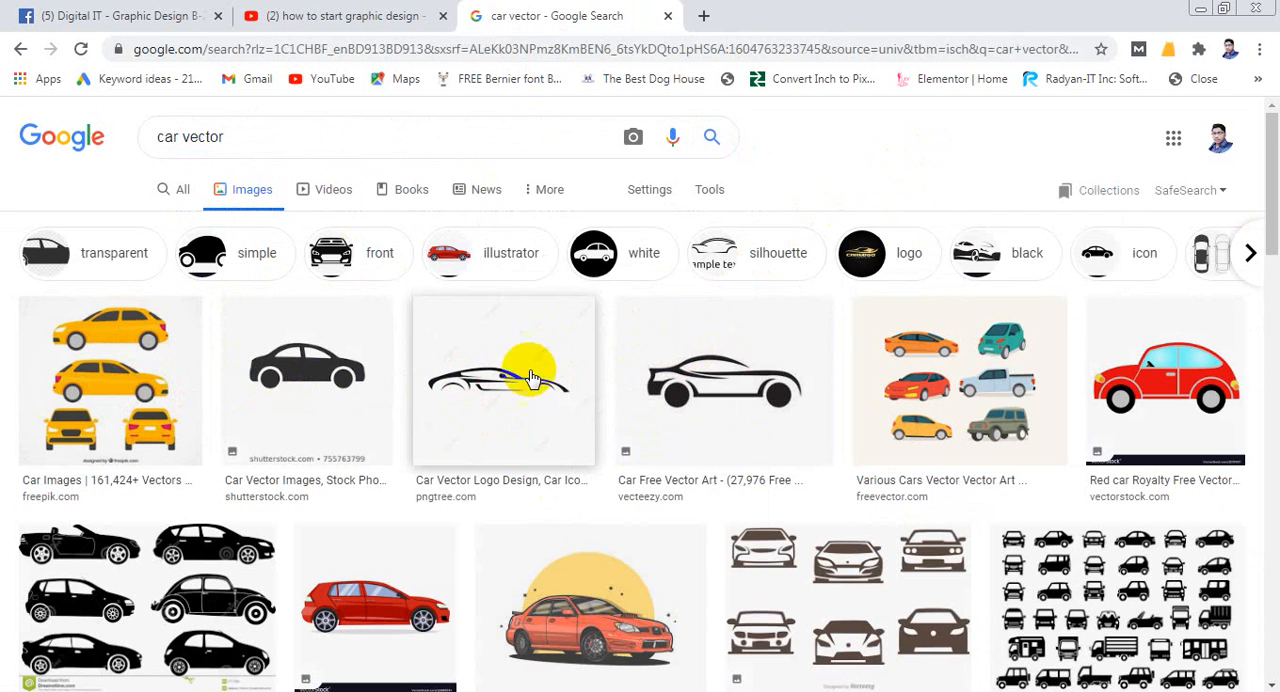
pyautogui.scroll(-1, 530, 378)
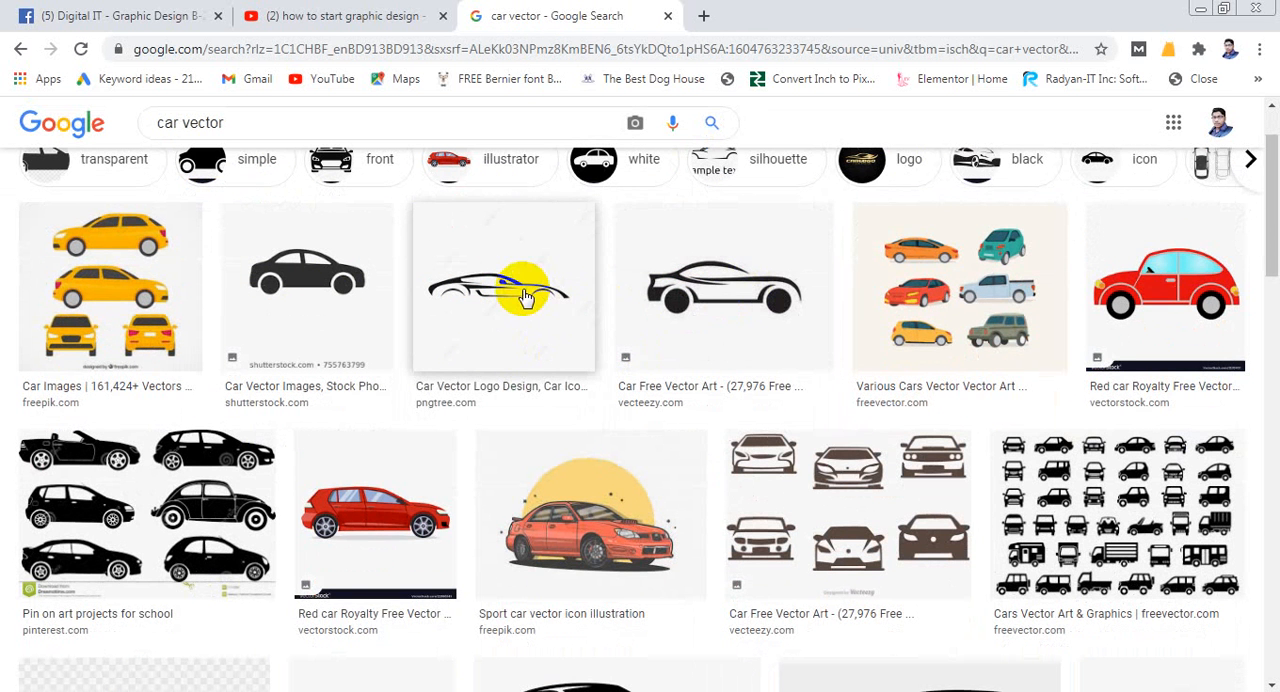
pyautogui.click(707, 310)
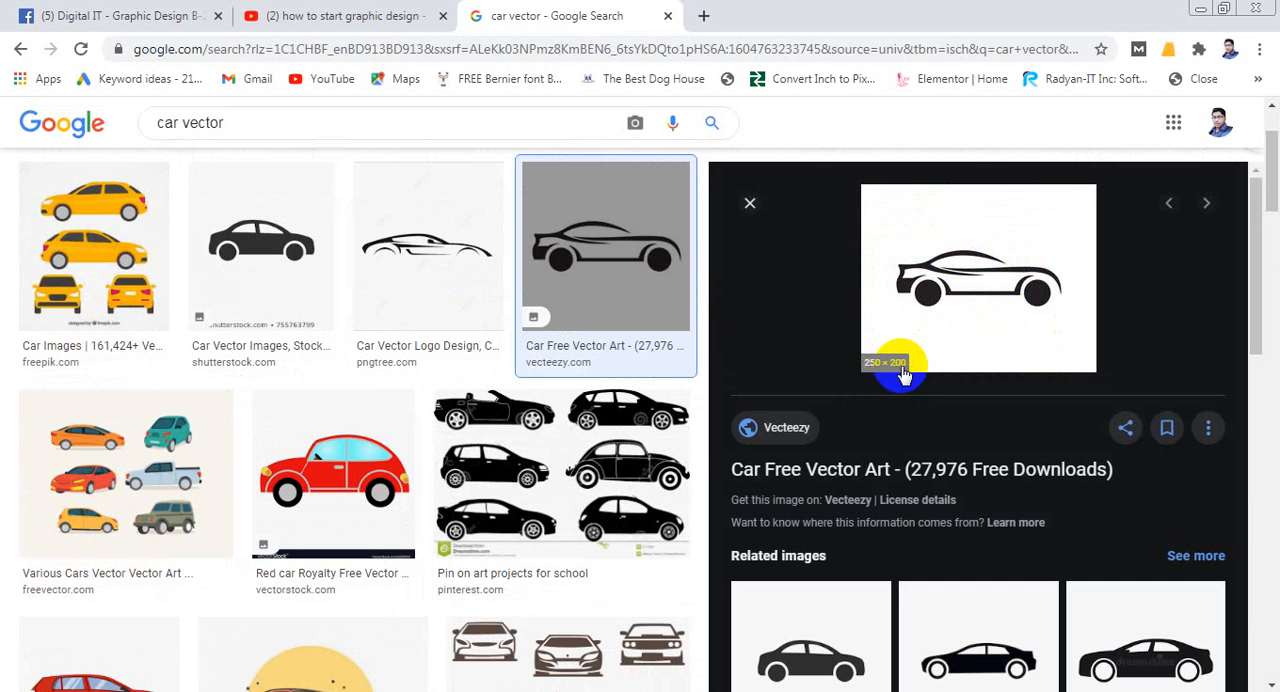
pyautogui.rightClick(968, 262)
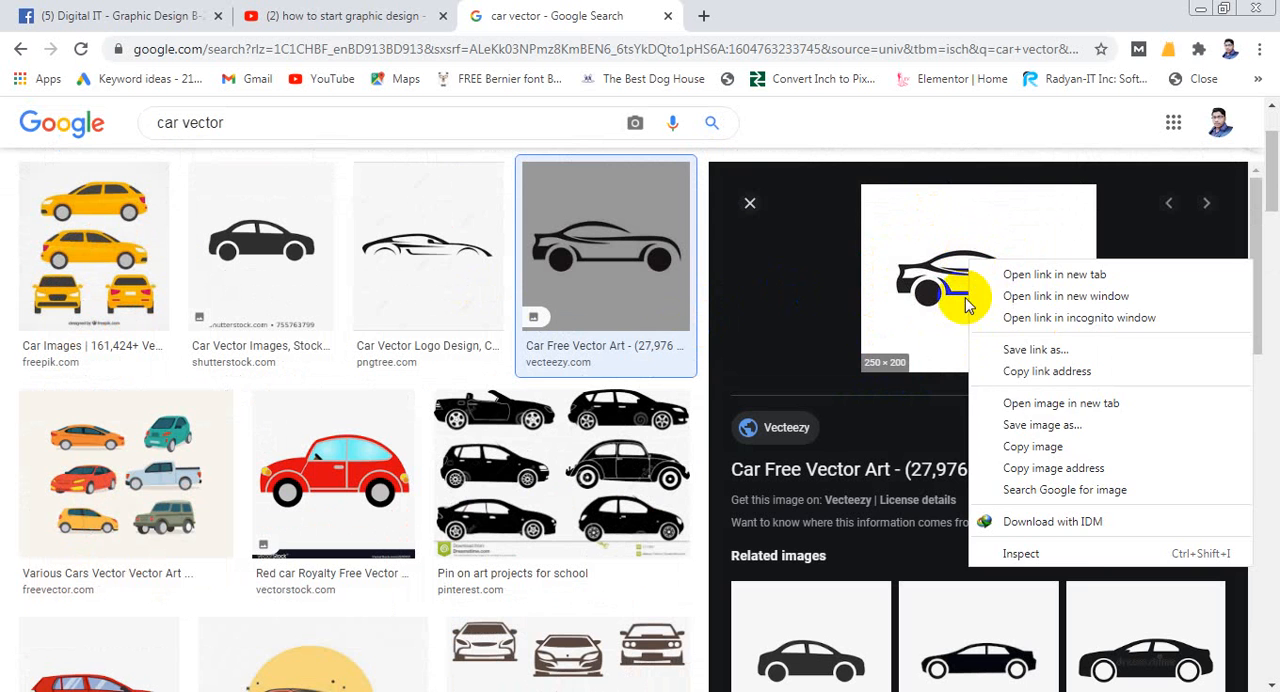
pyautogui.click(1020, 447)
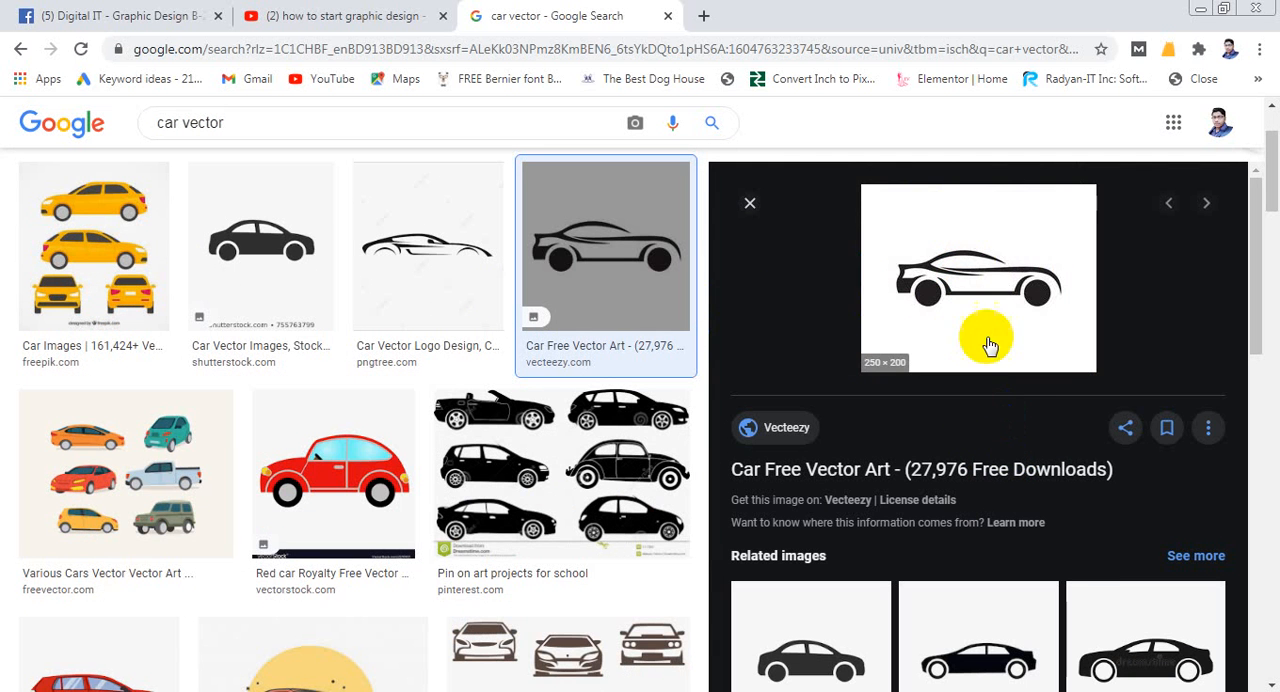
# - Open the Vecteezy car picture by itself in a separate browser tab
pyautogui.rightClick(981, 240)
pyautogui.click(1074, 410)
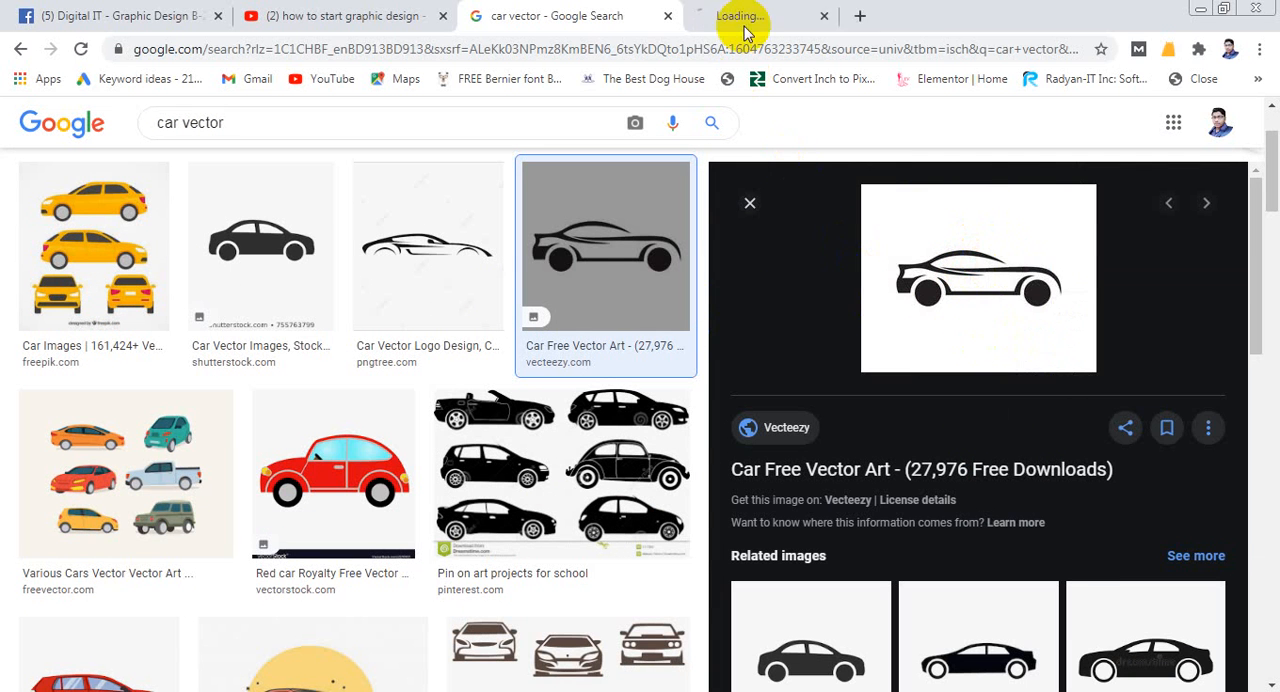
pyautogui.click(741, 30)
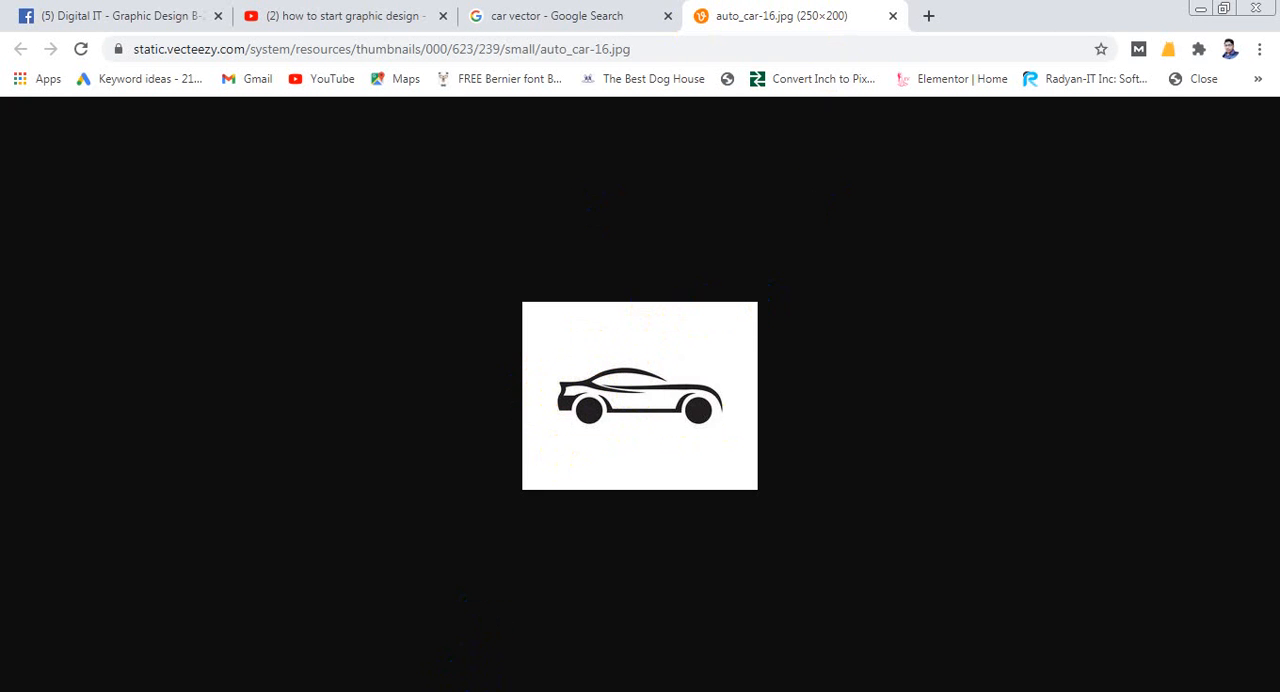
# - Switch to Illustrator, paste the copied car picture and move it off the artboard onto the empty canvas beside it
pyautogui.hotkey('alt', 'Tab')
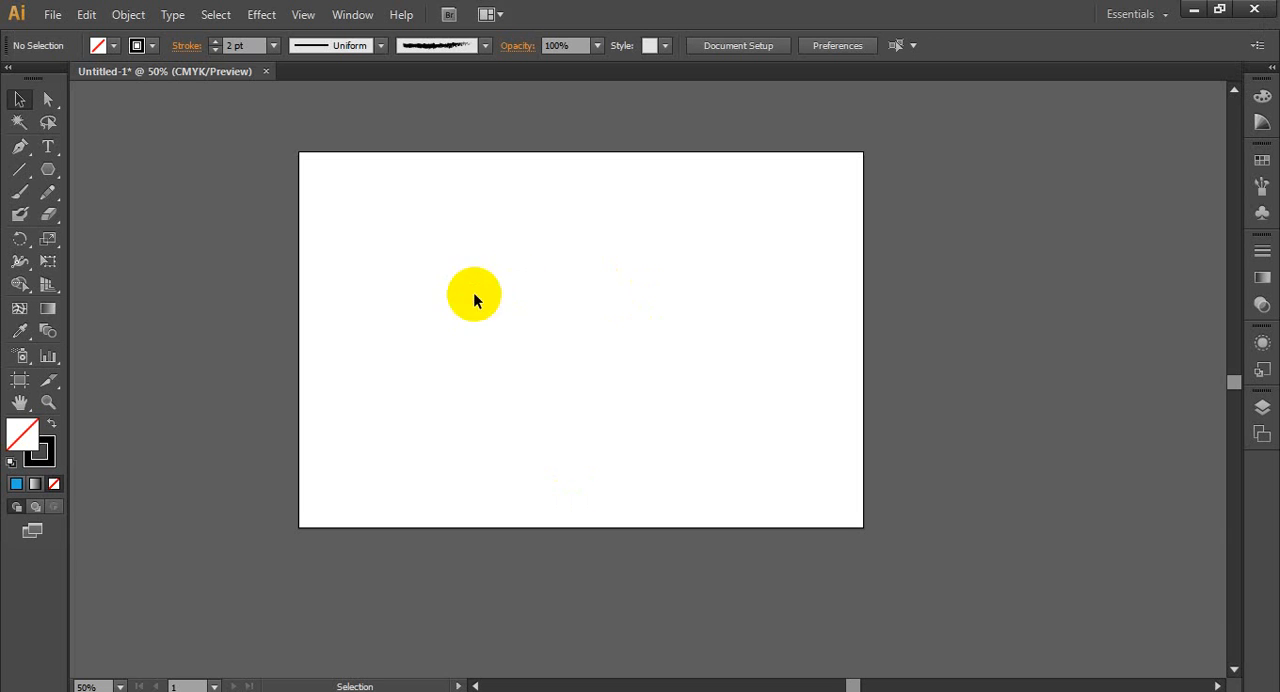
pyautogui.hotkey('ctrl', 'v')
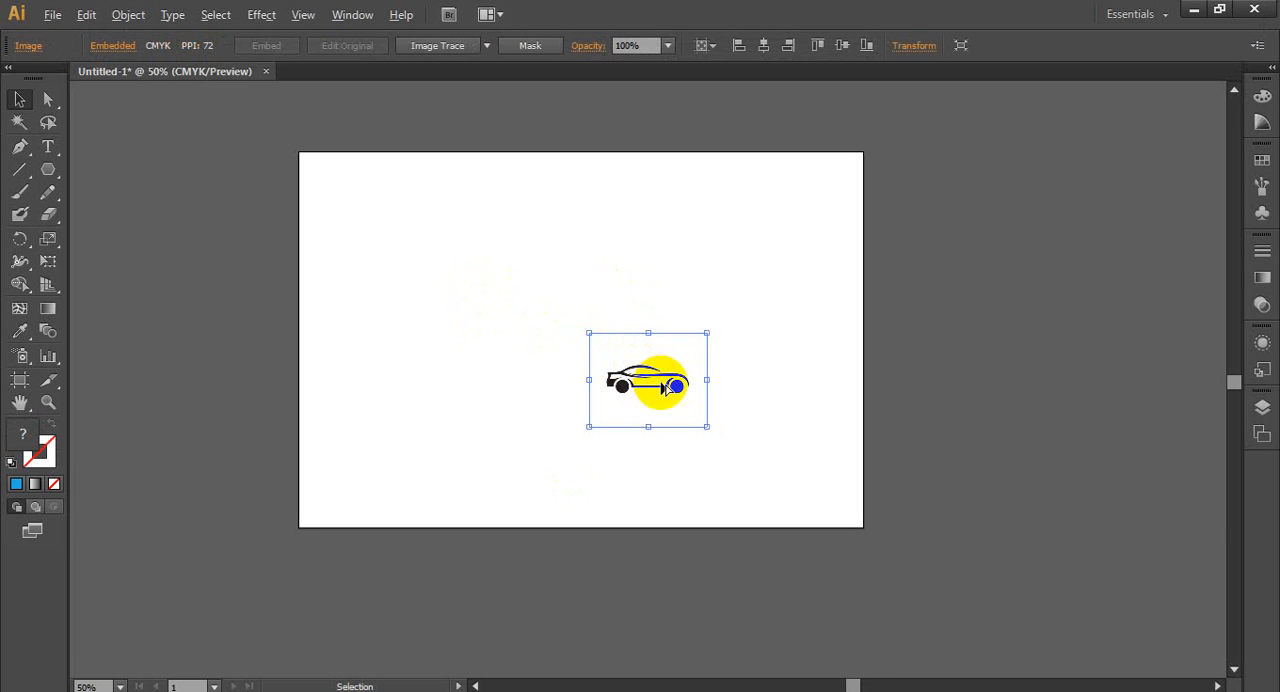
pyautogui.scroll(-2, 469, 380)
pyautogui.scroll(2, 683, 440)
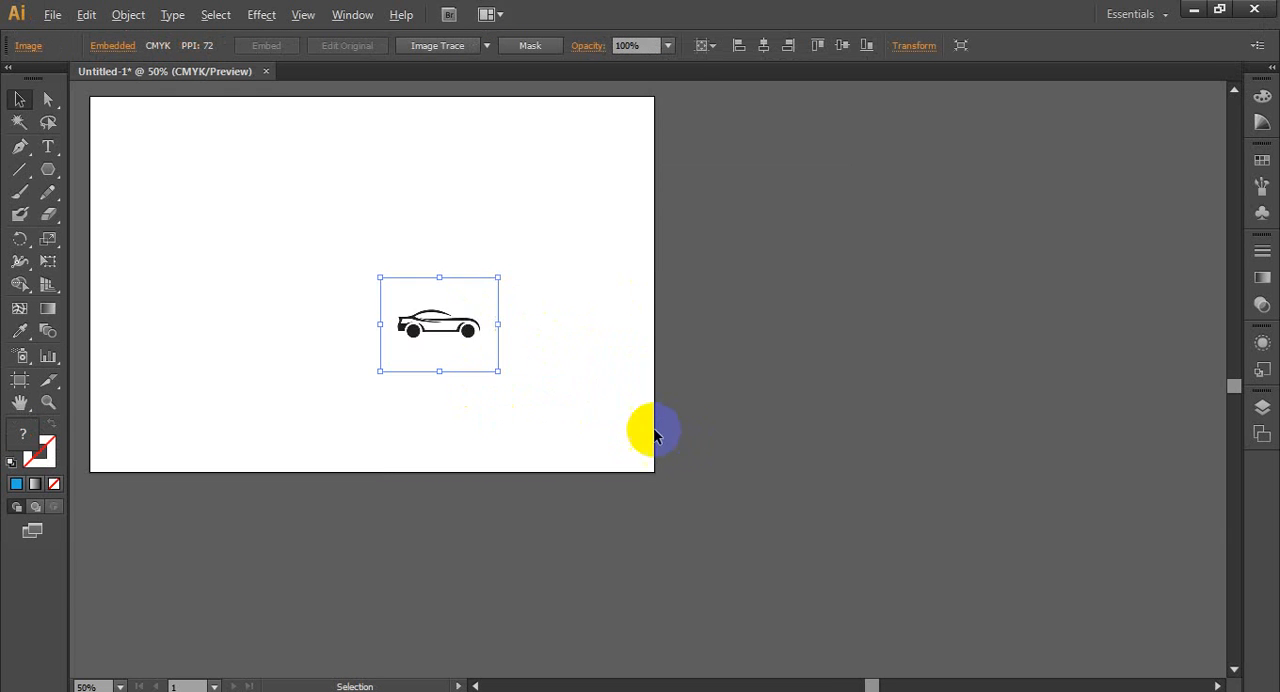
pyautogui.scroll(2, 578, 405)
pyautogui.moveTo(335, 313); pyautogui.dragTo(963, 325)
pyautogui.scroll(1, 1037, 360)
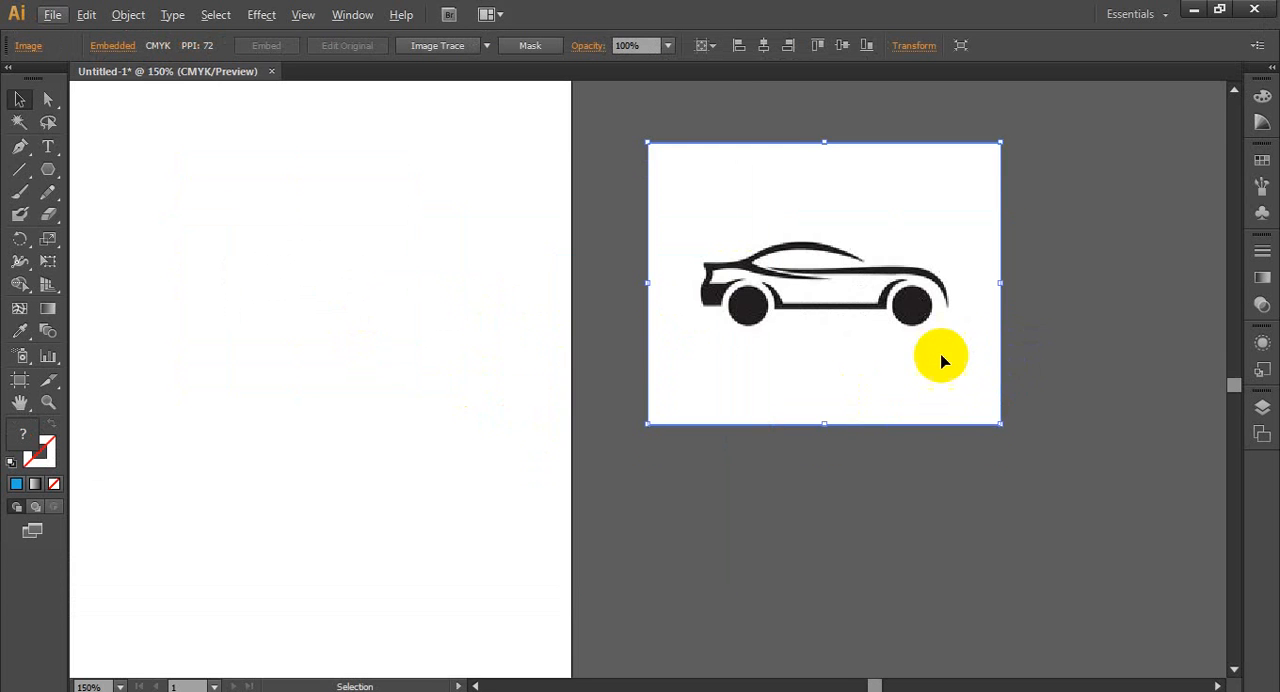
pyautogui.scroll(1, 1050, 377)
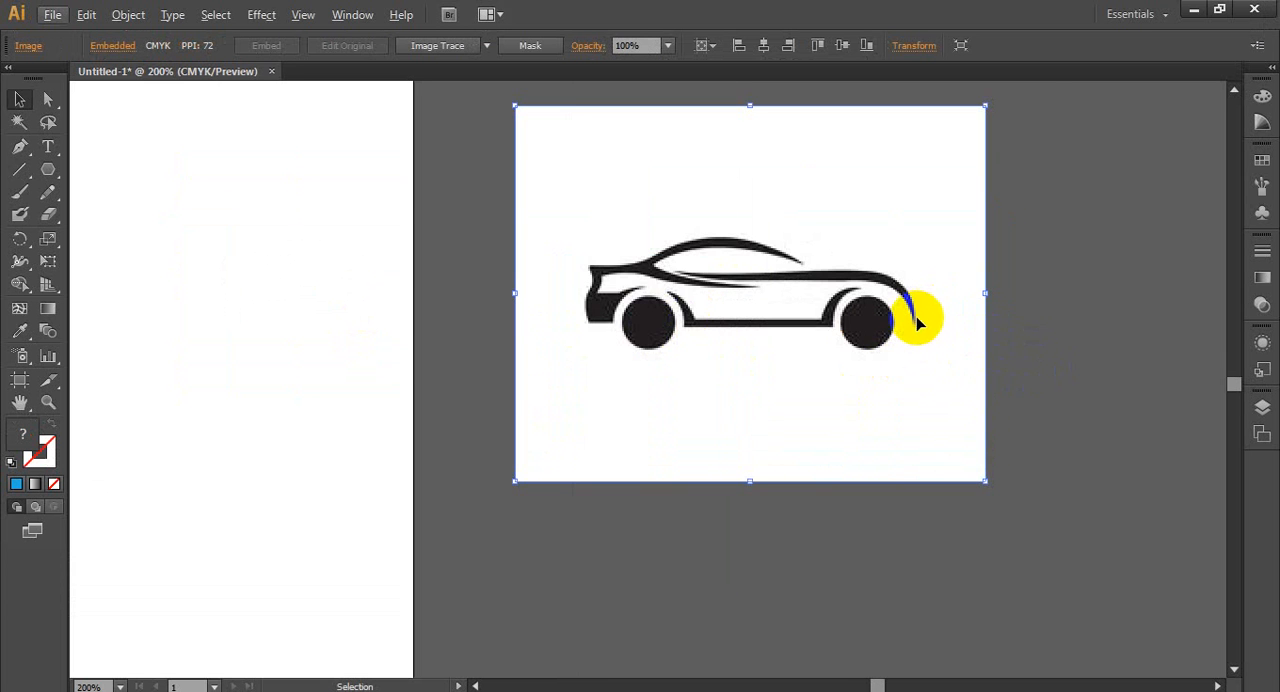
pyautogui.scroll(2, 914, 320)
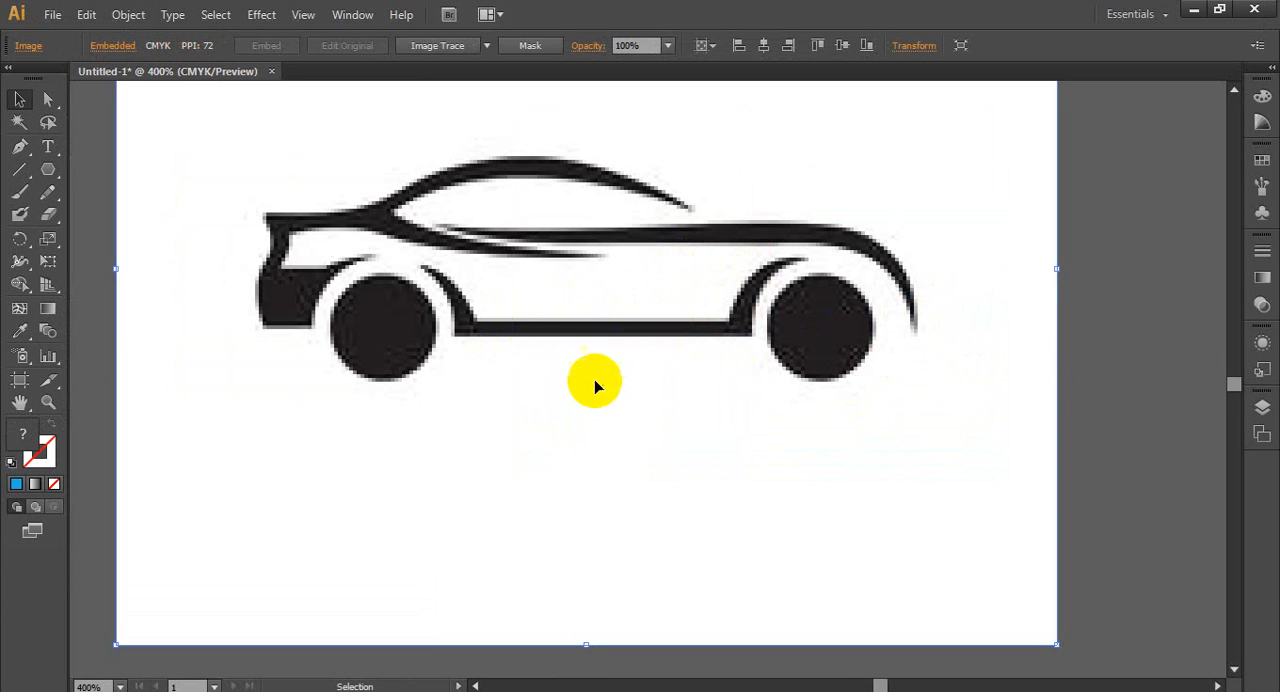
pyautogui.moveTo(688, 319); pyautogui.dragTo(697, 330)
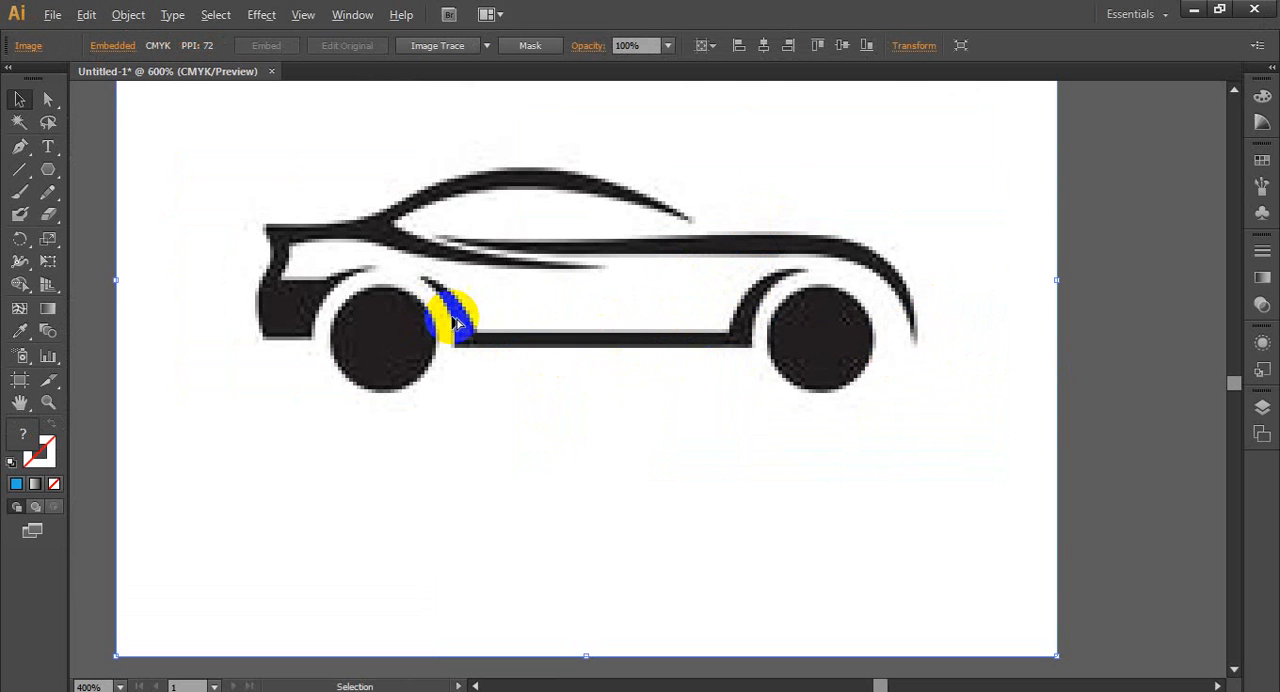
pyautogui.scroll(1, 440, 318)
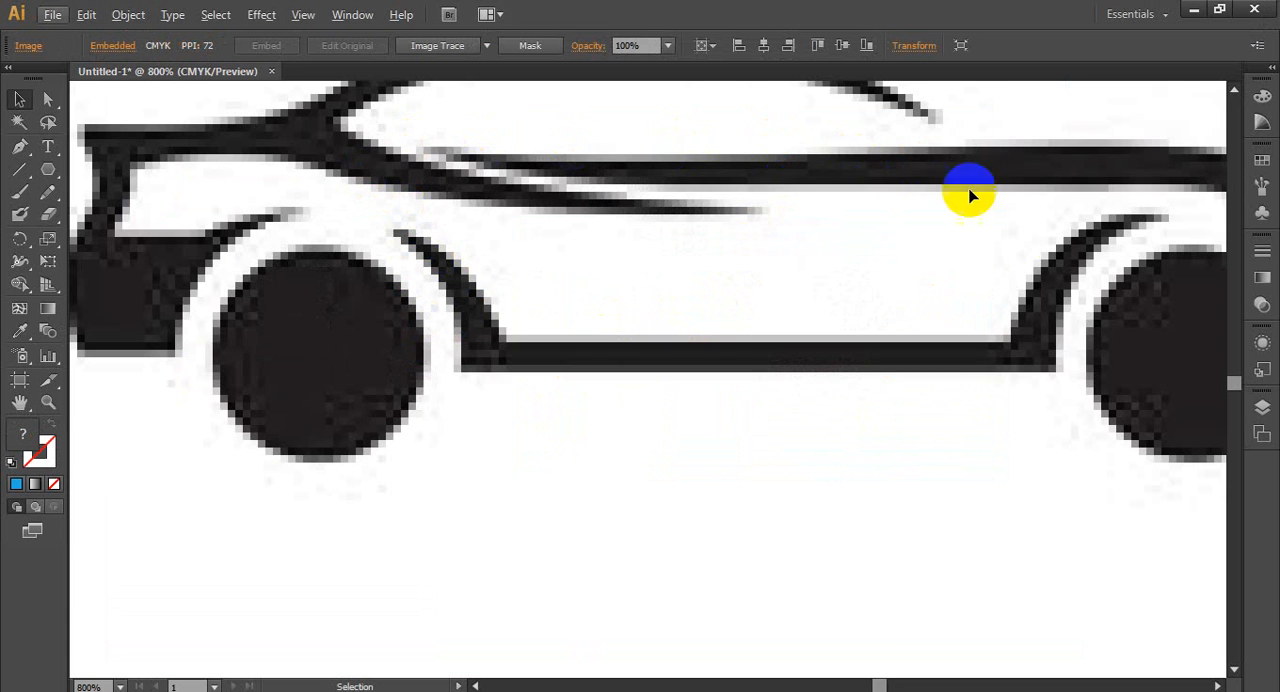
pyautogui.scroll(-4, 526, 343)
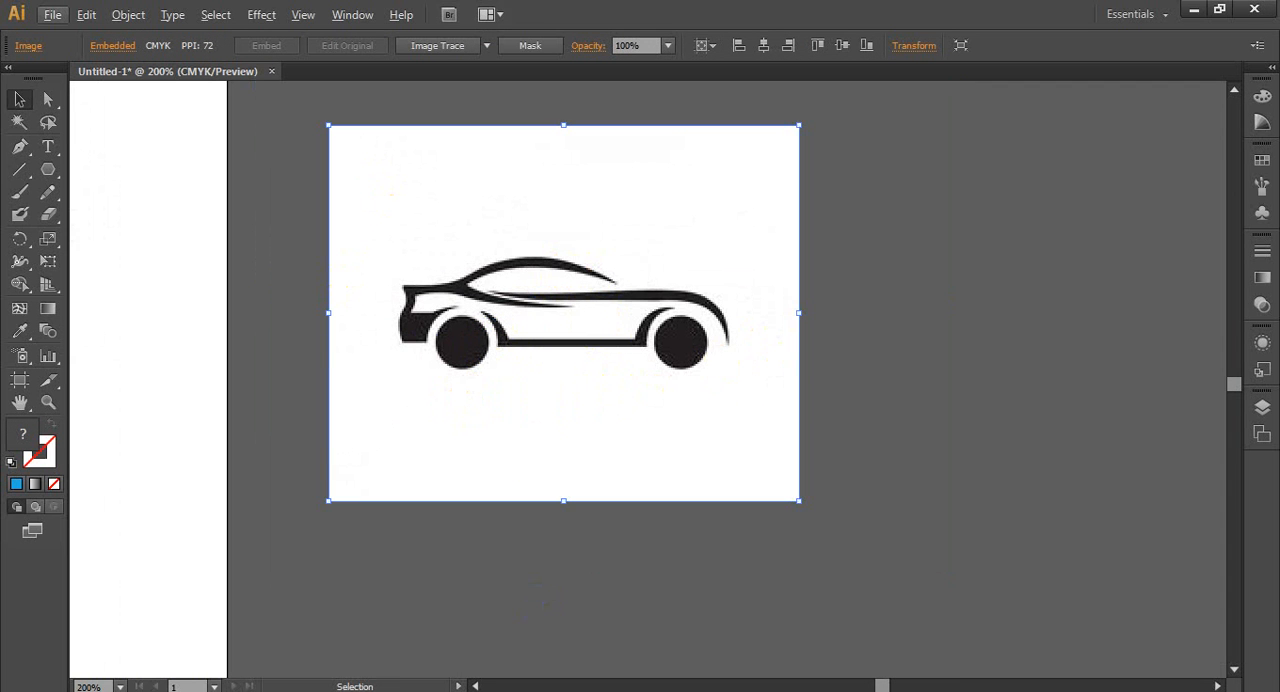
# - Switch to Chrome and copy the 640 × 640 Pngtree car logo picture from the "car vector" results
pyautogui.hotkey('alt', 'Tab')
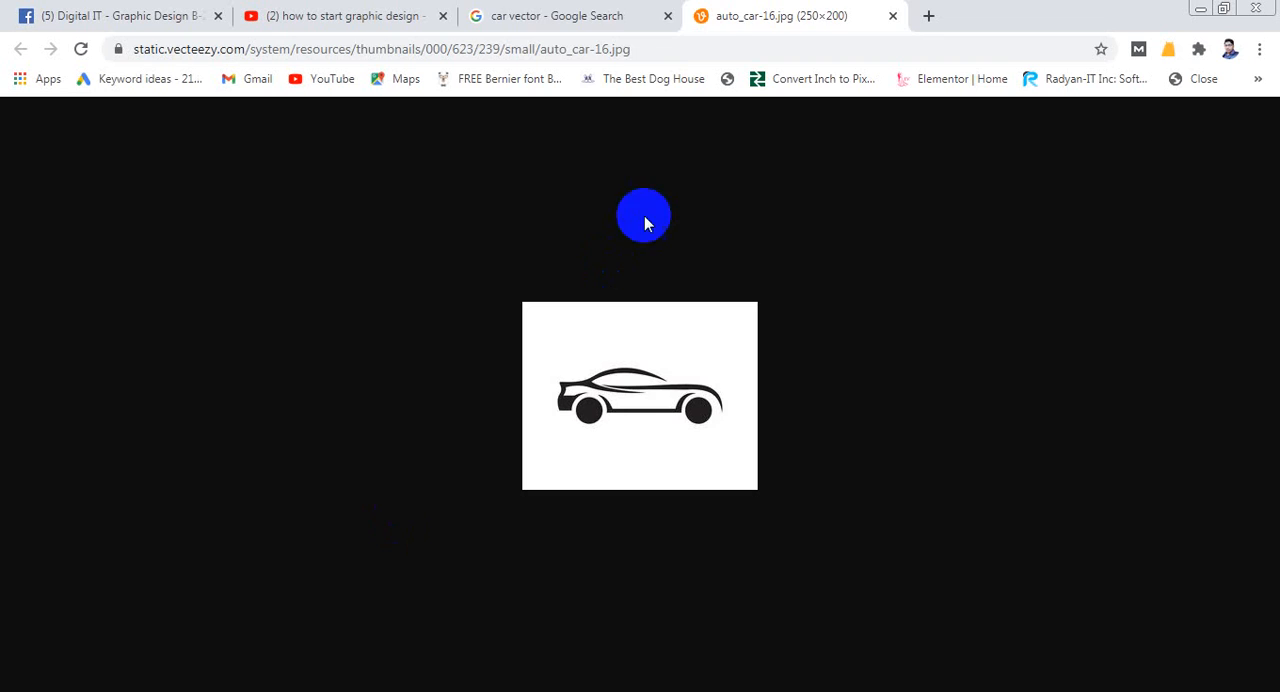
pyautogui.click(617, 14)
pyautogui.click(425, 238)
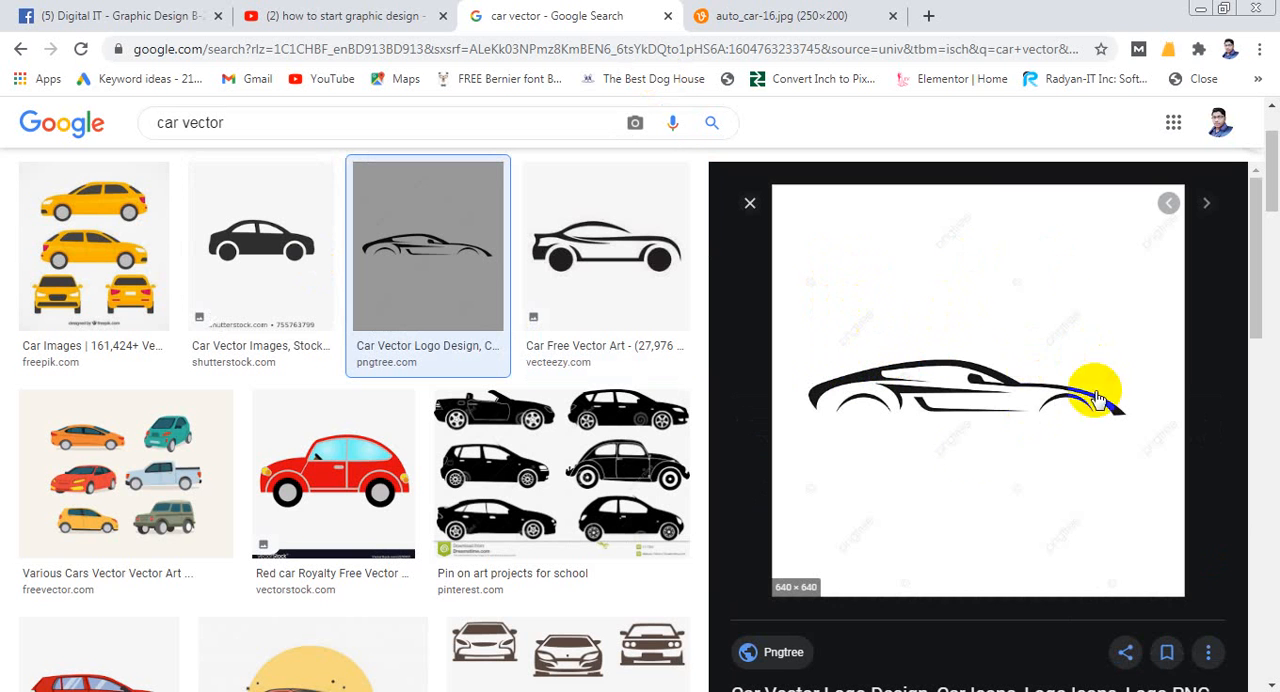
pyautogui.rightClick(978, 408)
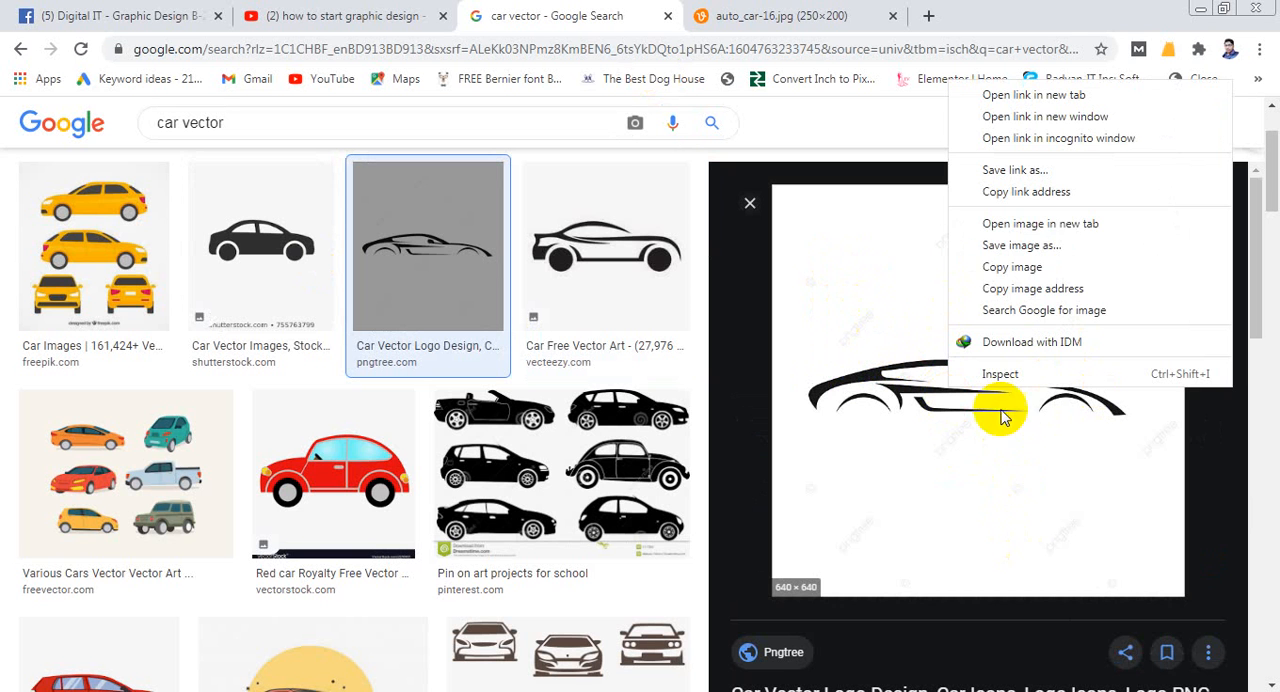
pyautogui.click(1012, 267)
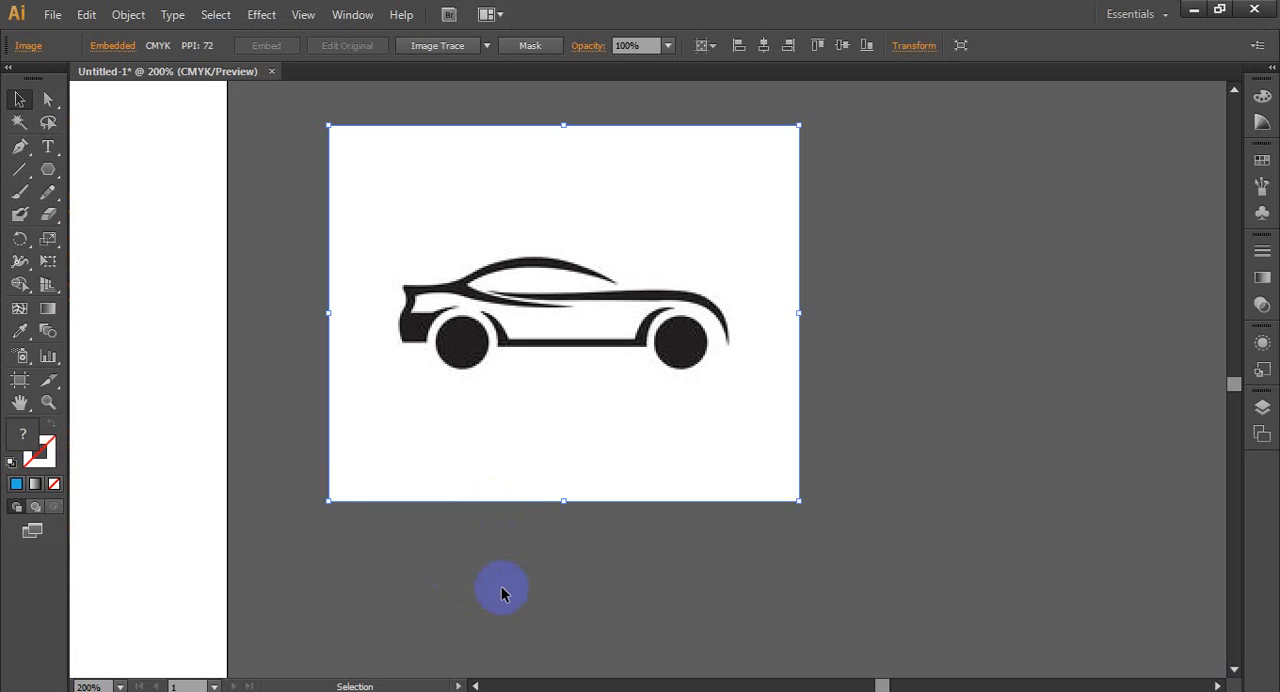
# - Switch to Illustrator, paste the Pngtree car picture, place it beyond the smaller car picture away from the artboard, and deselect it
pyautogui.click(506, 591)
pyautogui.hotkey('ctrl', '+')
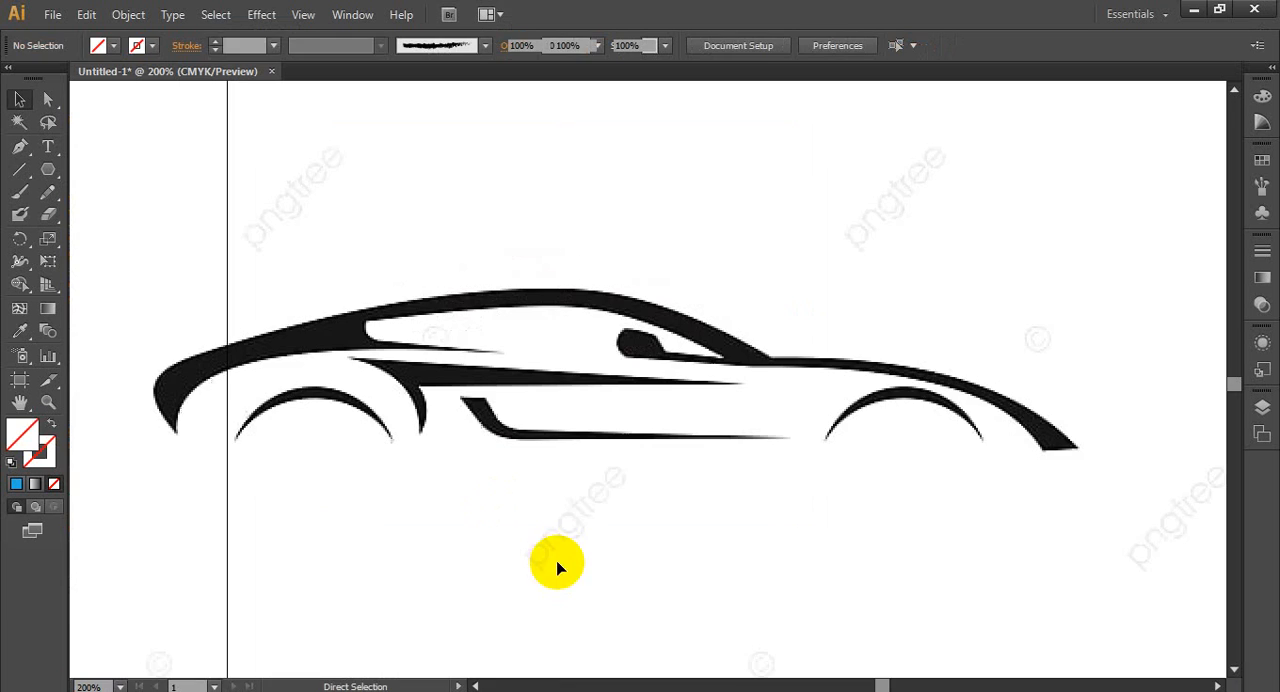
pyautogui.click(528, 462)
pyautogui.hotkey('ctrl', '-')
pyautogui.hotkey('ctrl', '-')
pyautogui.hotkey('ctrl', '-')
pyautogui.hotkey('ctrl', '-')
pyautogui.moveTo(523, 457); pyautogui.dragTo(821, 416)
pyautogui.click(596, 494)
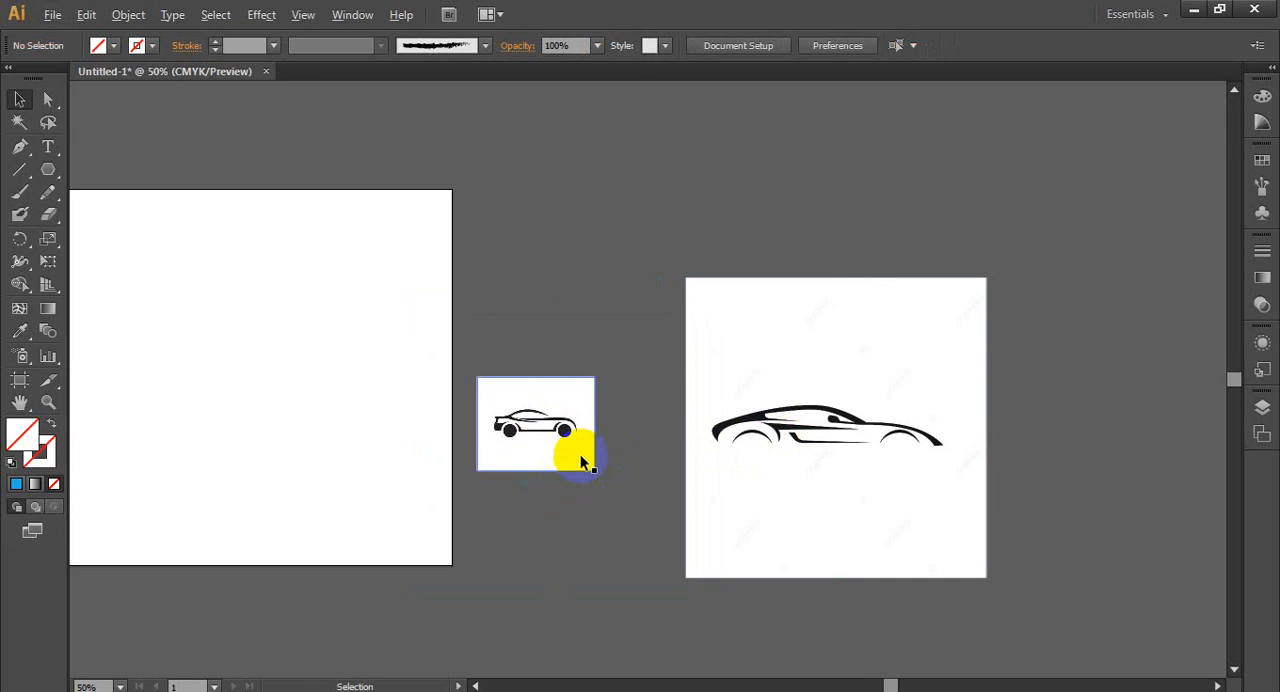
# - Select the smaller car picture and show the Image Trace settings, placed clear of the picture
pyautogui.scroll(3, 580, 457)
pyautogui.scroll(2, 410, 390)
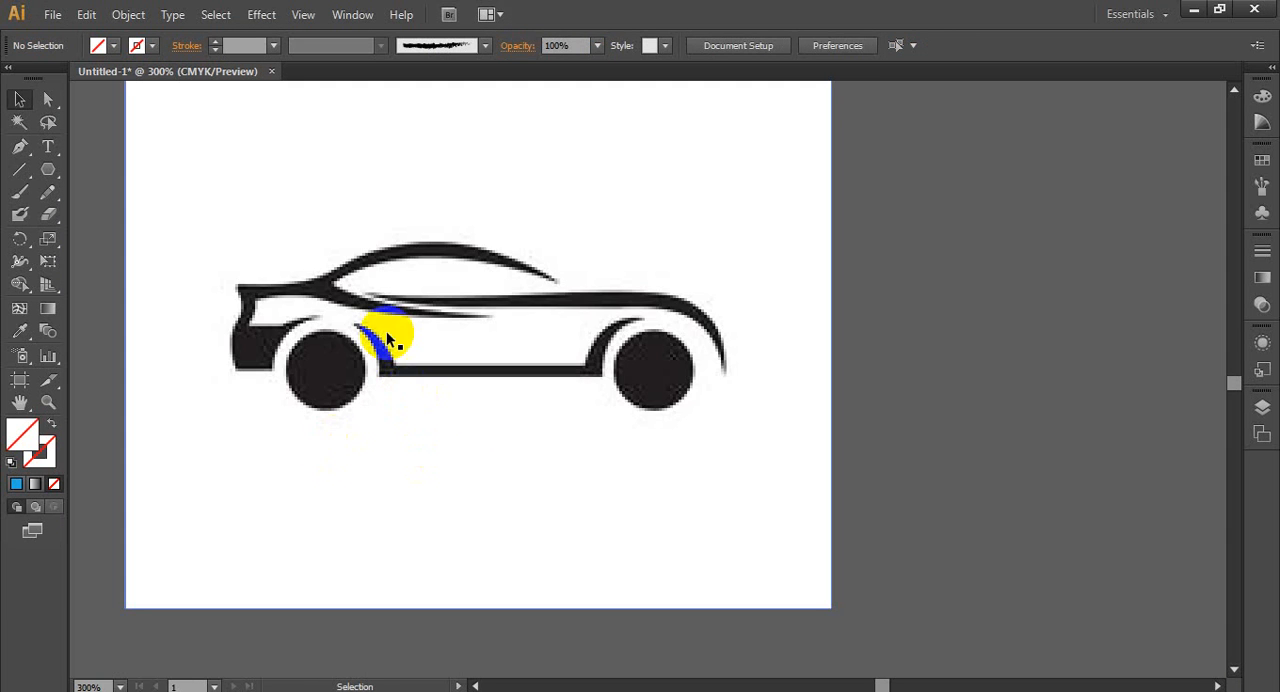
pyautogui.click(470, 415)
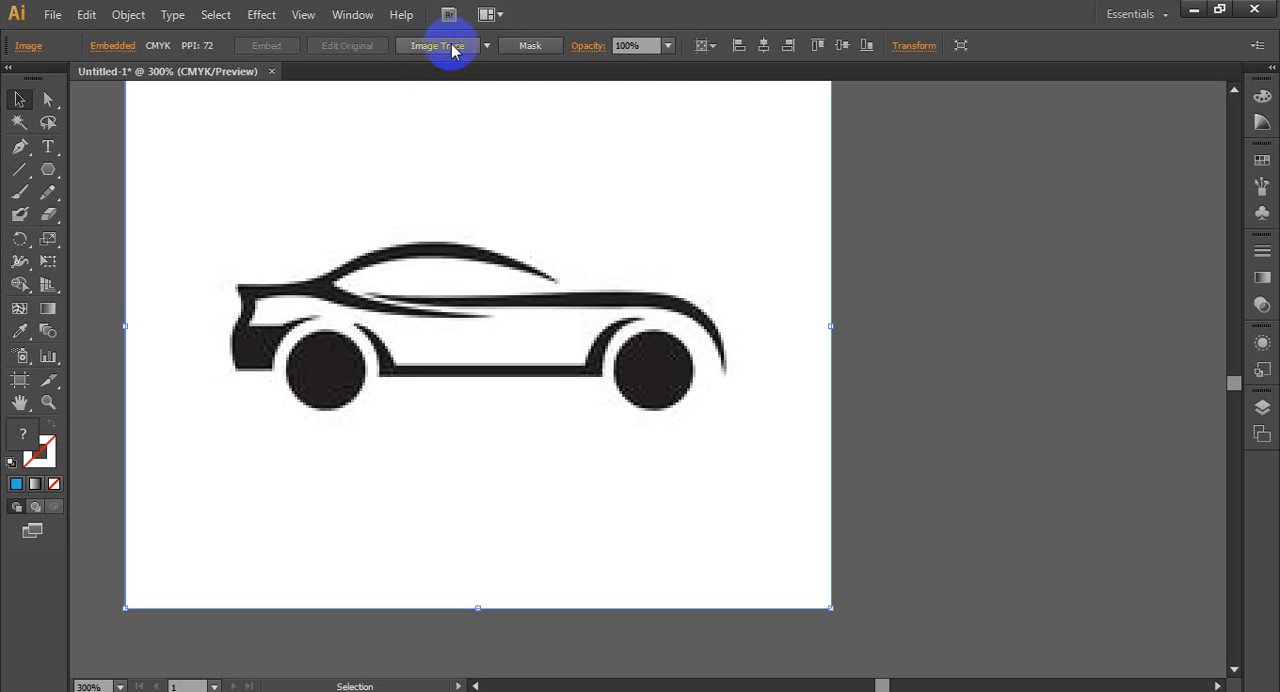
pyautogui.click(352, 16)
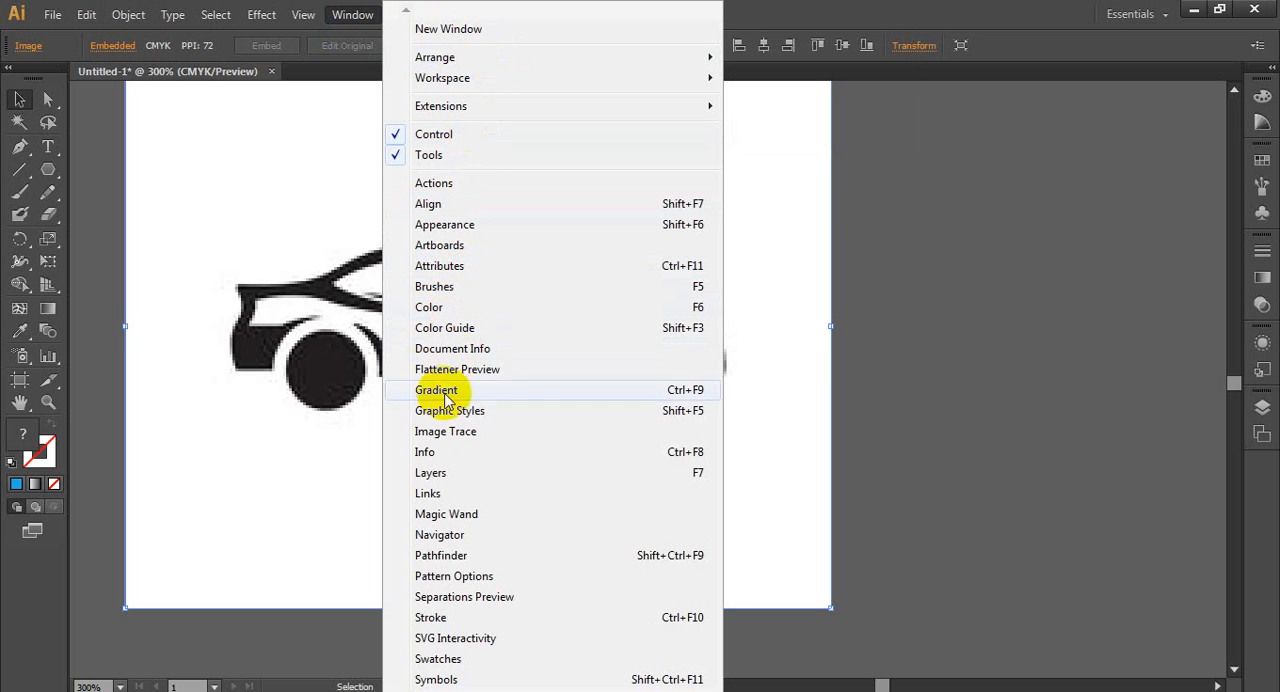
pyautogui.click(493, 438)
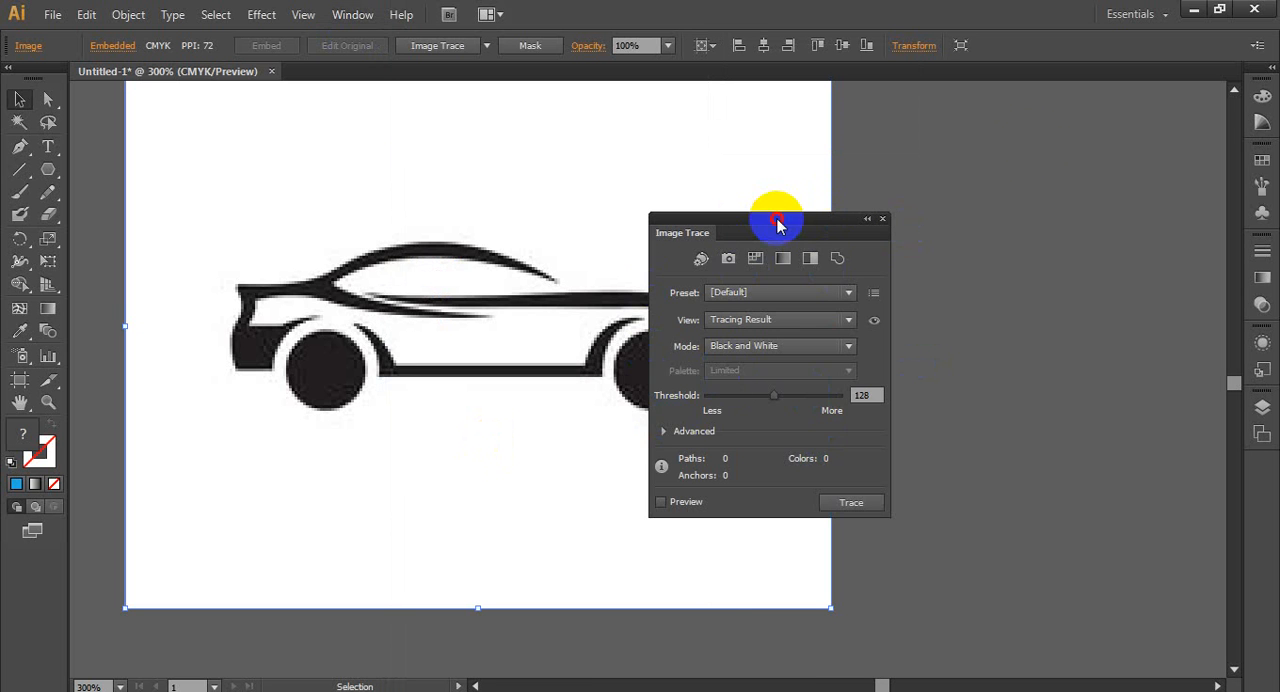
pyautogui.moveTo(777, 223); pyautogui.dragTo(1081, 101)
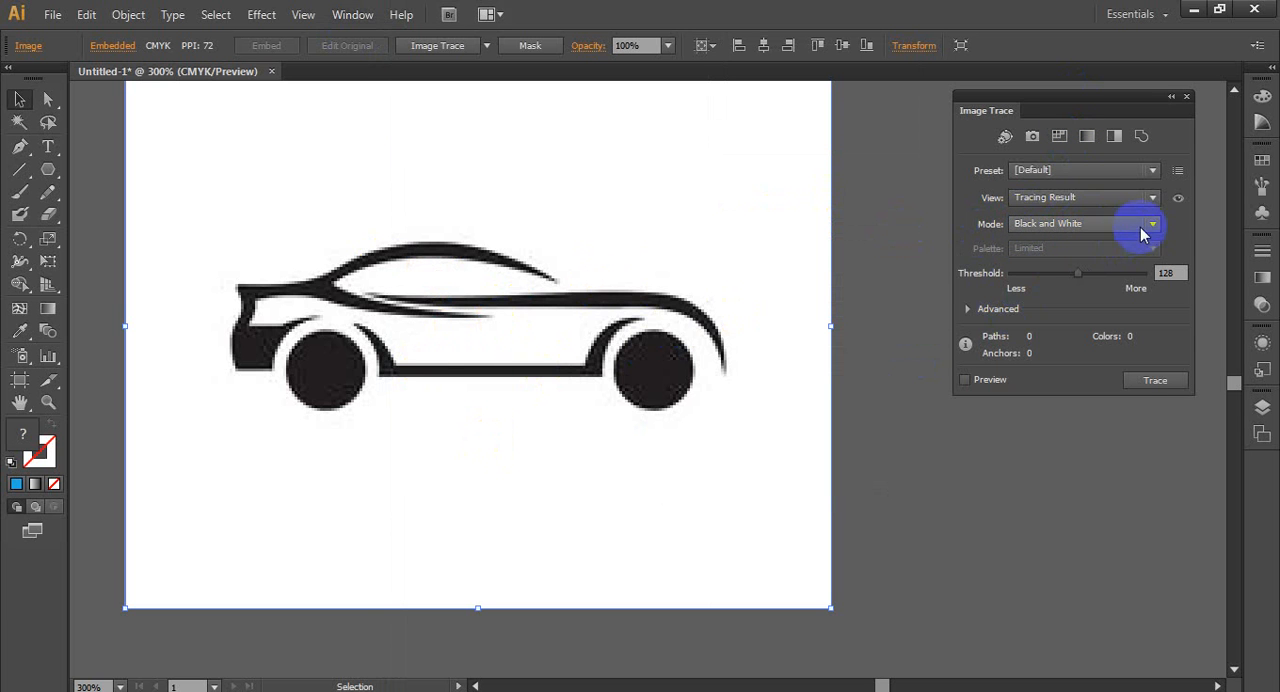
# - Try the Color tracing mode and return the mode to Black and White
pyautogui.click(1144, 232)
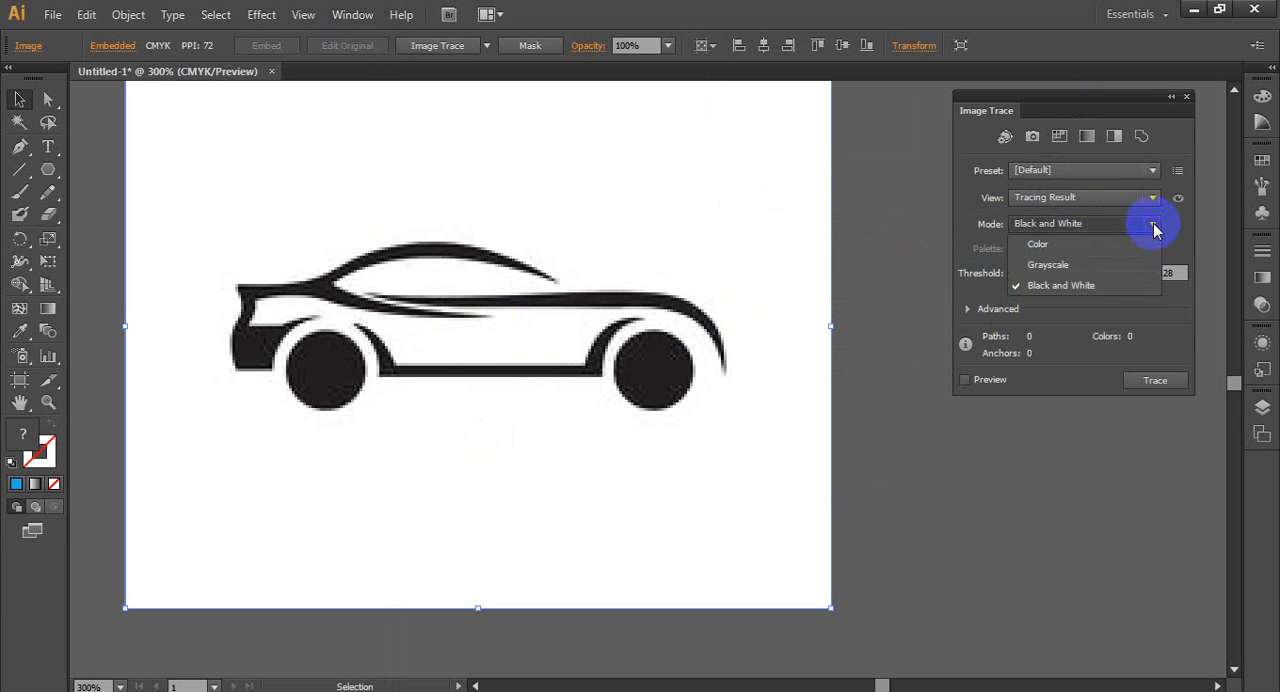
pyautogui.click(1060, 250)
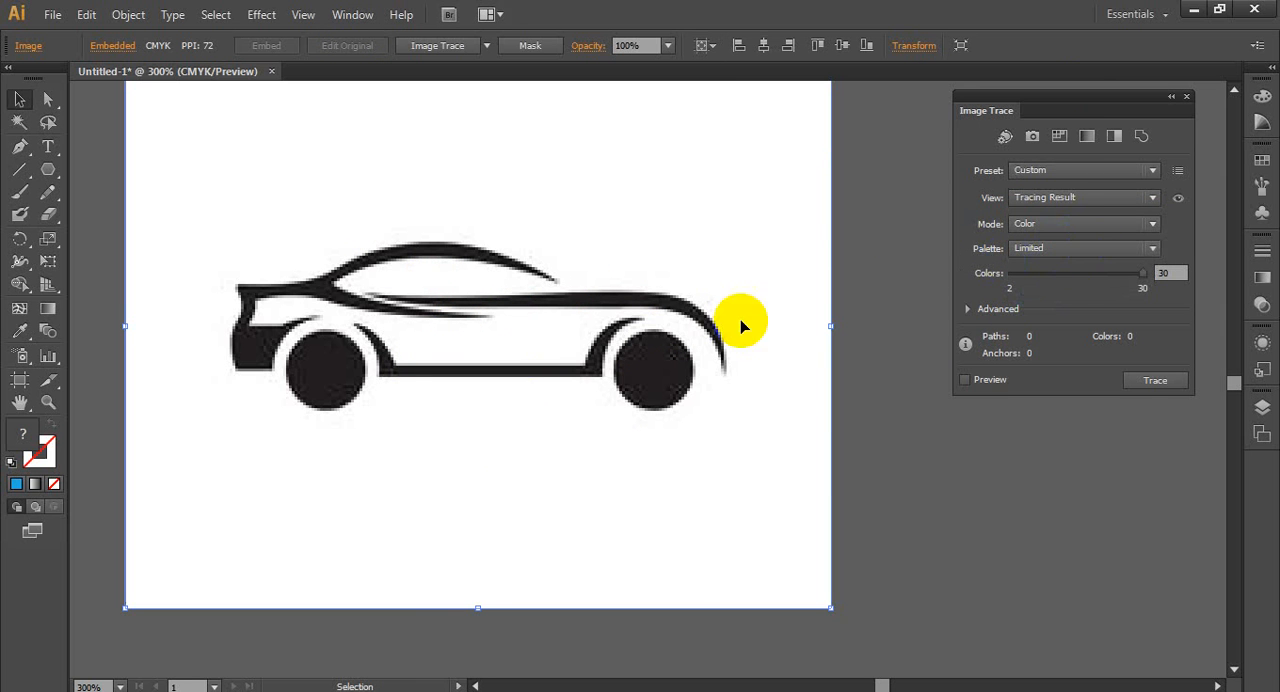
pyautogui.click(1148, 232)
pyautogui.click(1066, 286)
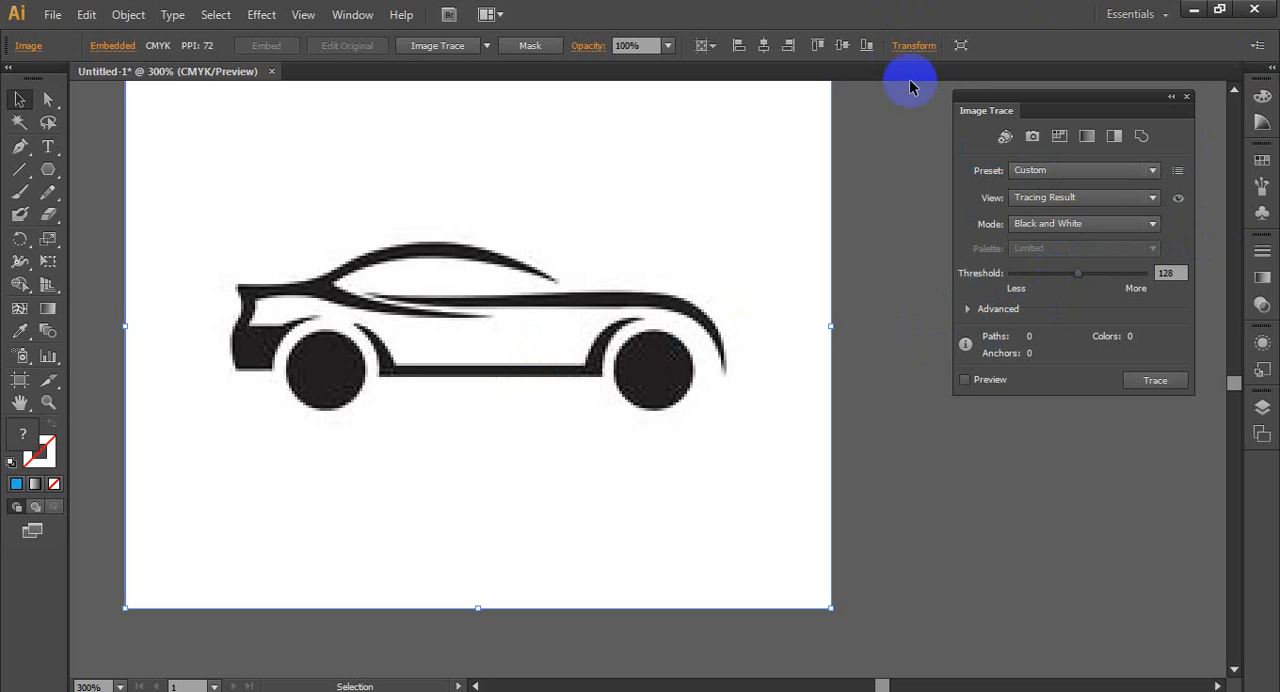
# - Reveal the advanced tracing options, enable Ignore White and trace the smaller car picture with Preview on
pyautogui.click(975, 310)
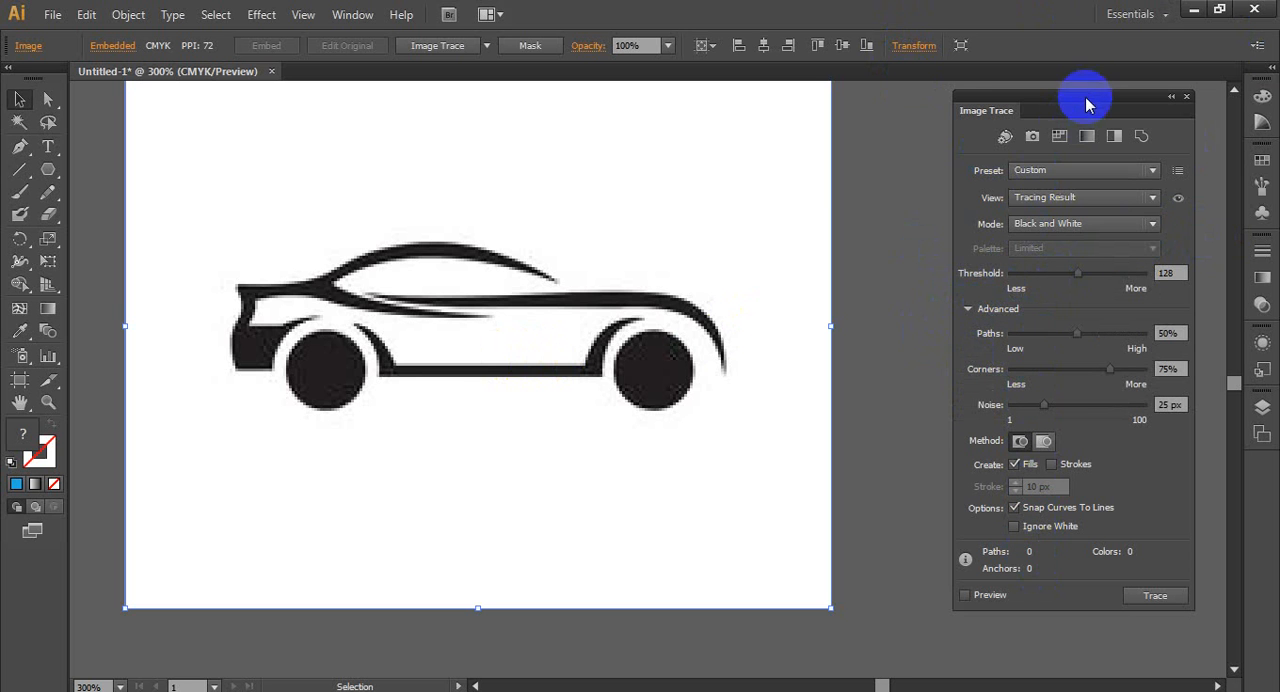
pyautogui.moveTo(1090, 82); pyautogui.dragTo(1083, 40)
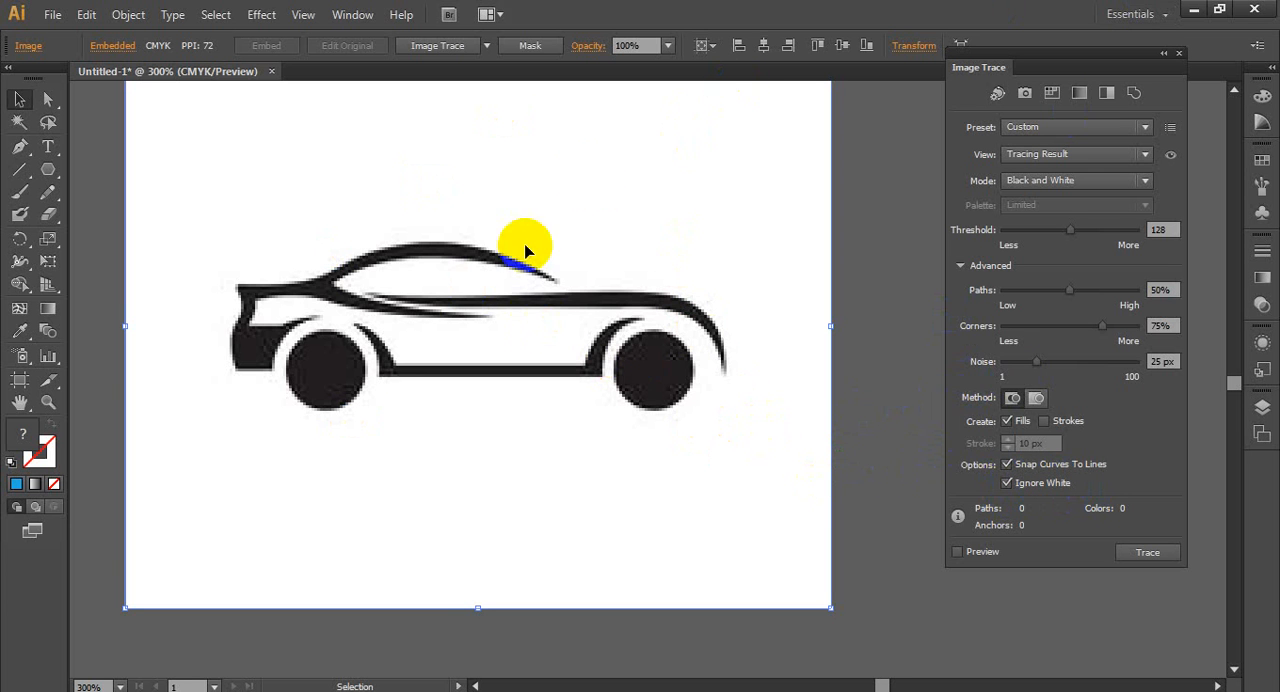
pyautogui.click(981, 554)
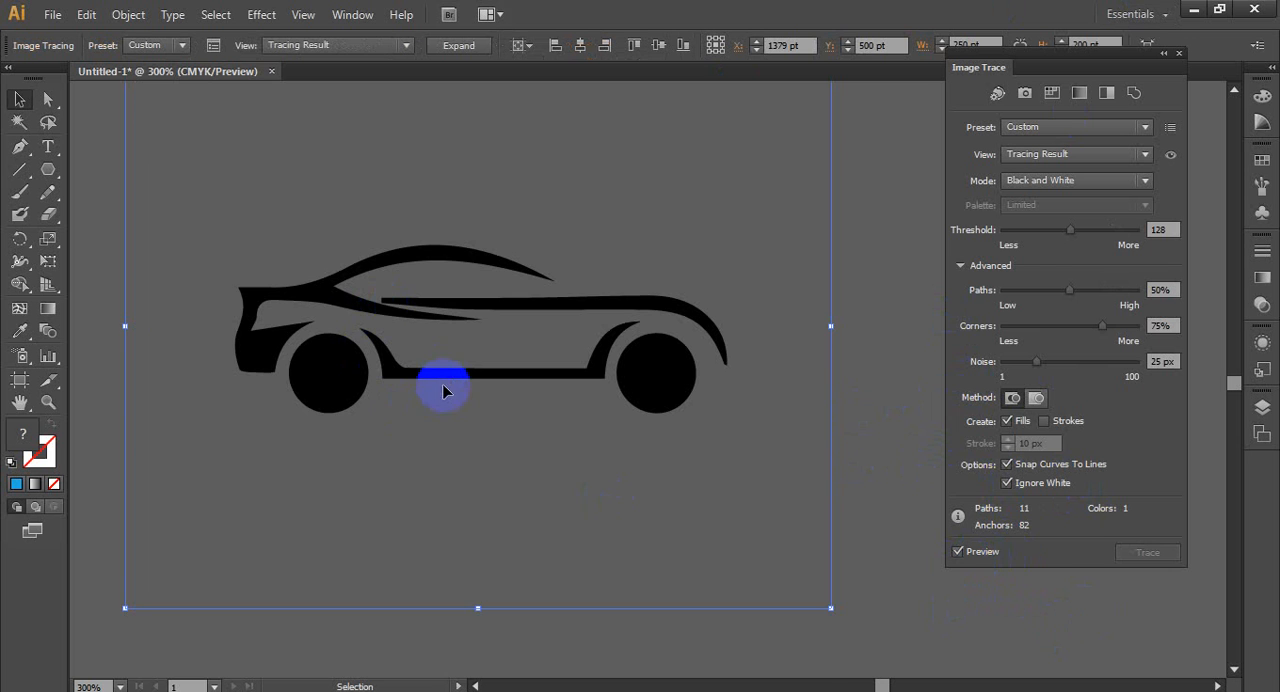
pyautogui.moveTo(443, 384); pyautogui.dragTo(458, 450)
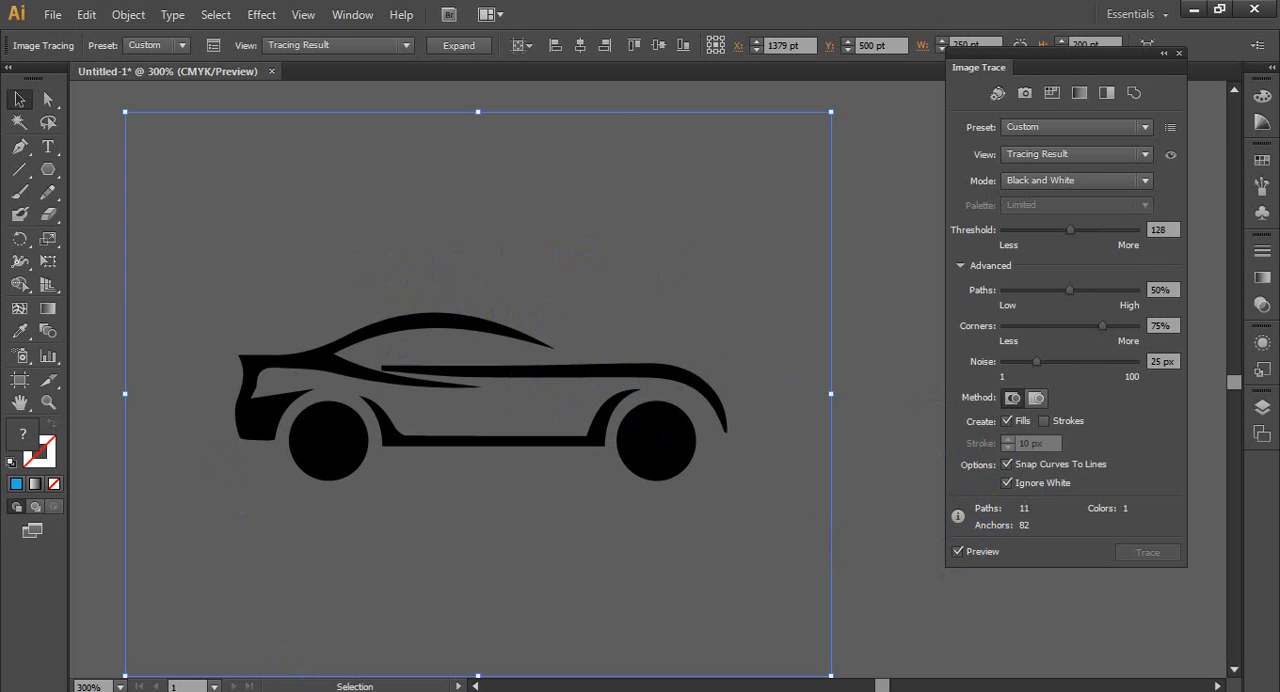
# - Switch to Chrome to view the original Vecteezy car, and back in Illustrator examine the traced car's edges up close against it
pyautogui.hotkey('alt', 'Tab')
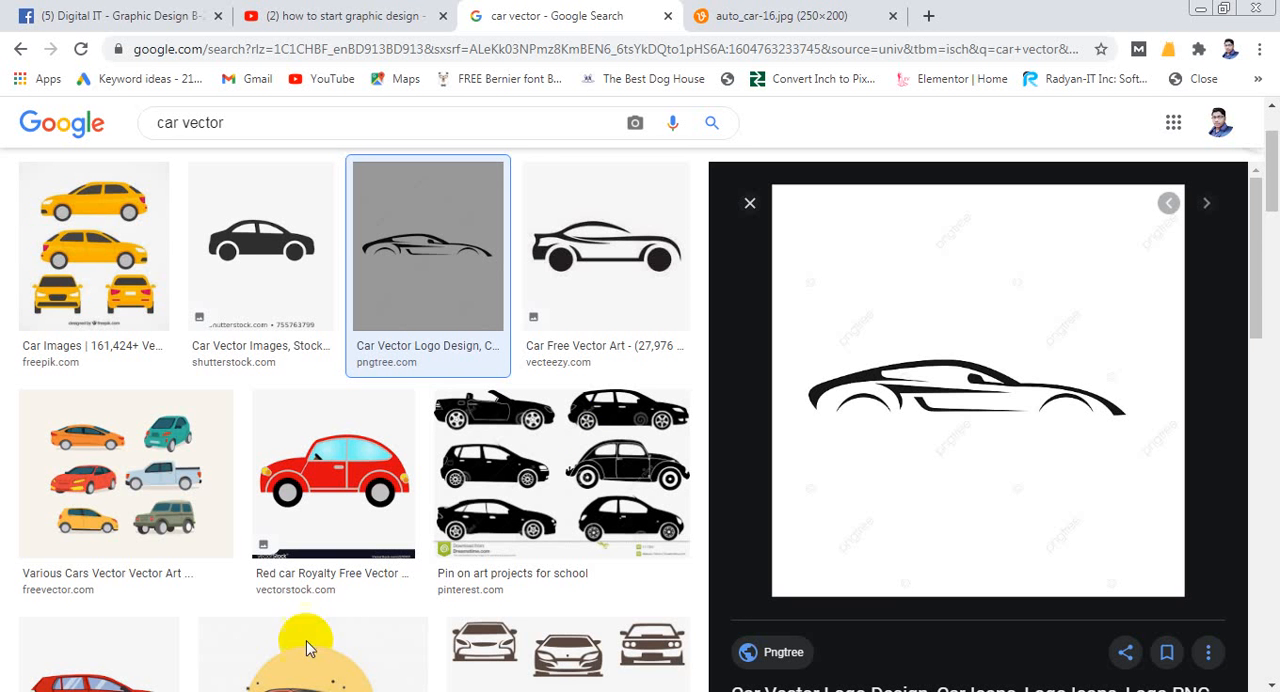
pyautogui.scroll(2, 600, 400)
pyautogui.click(580, 395)
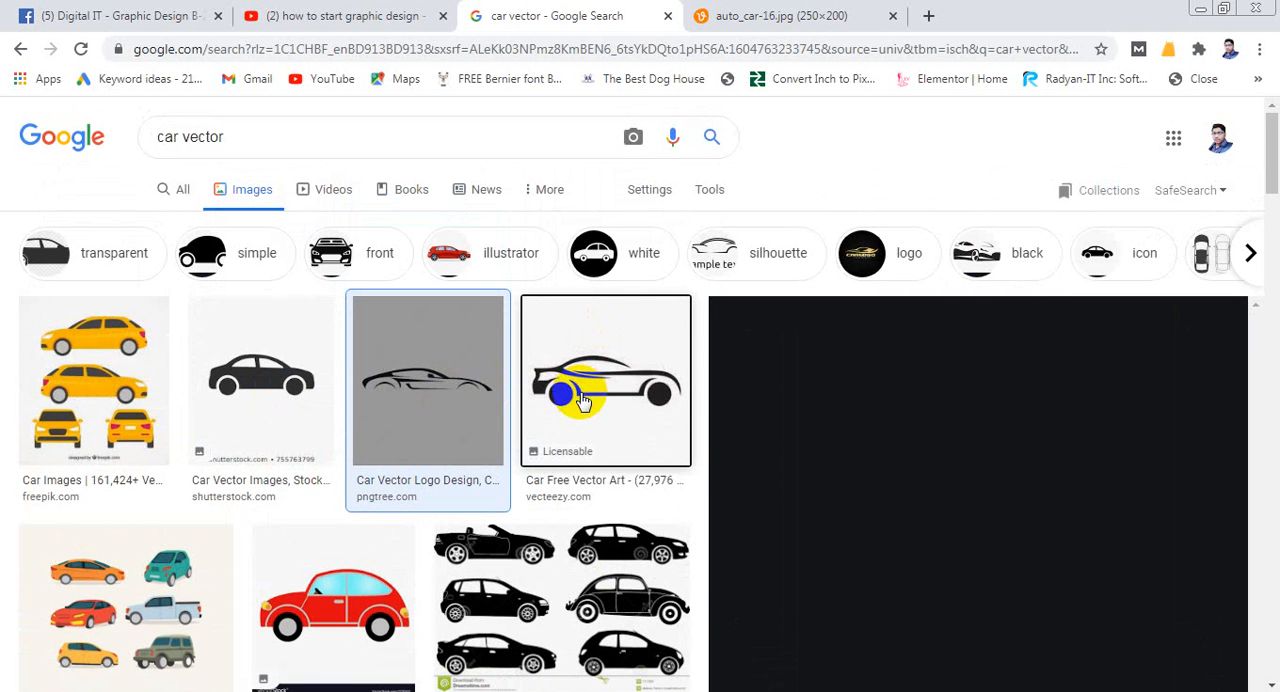
pyautogui.scroll(-2, 850, 375)
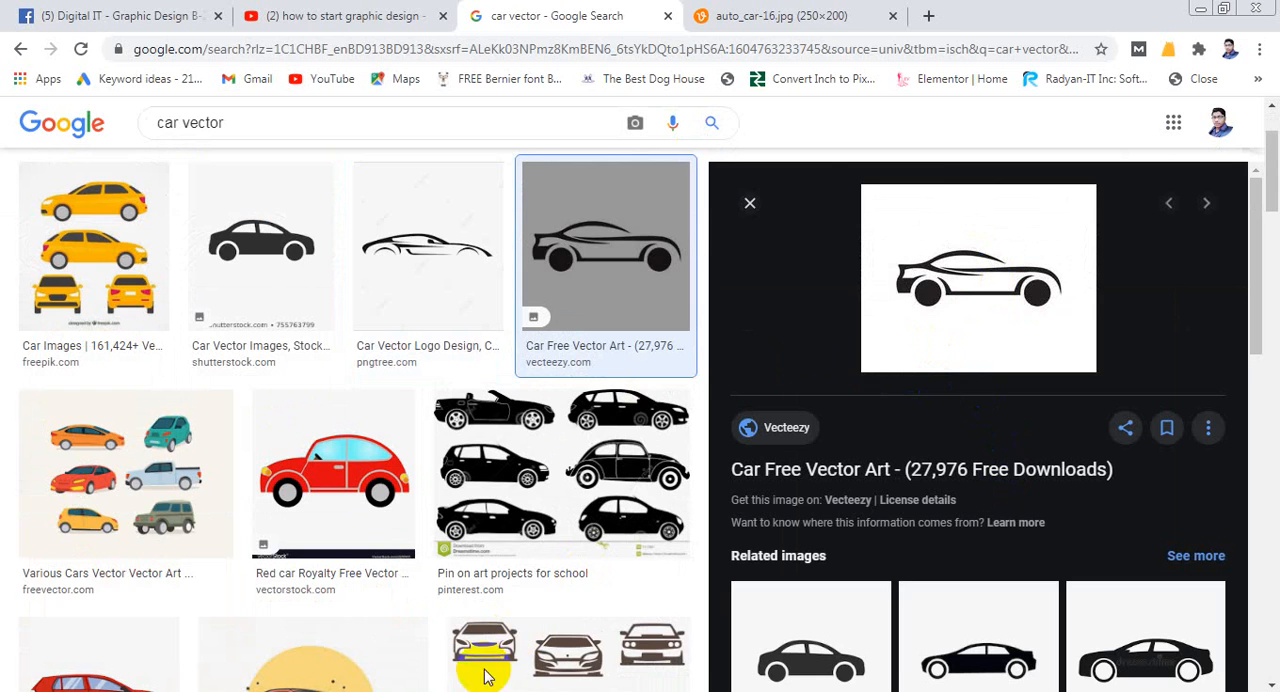
pyautogui.hotkey('alt', 'Tab')
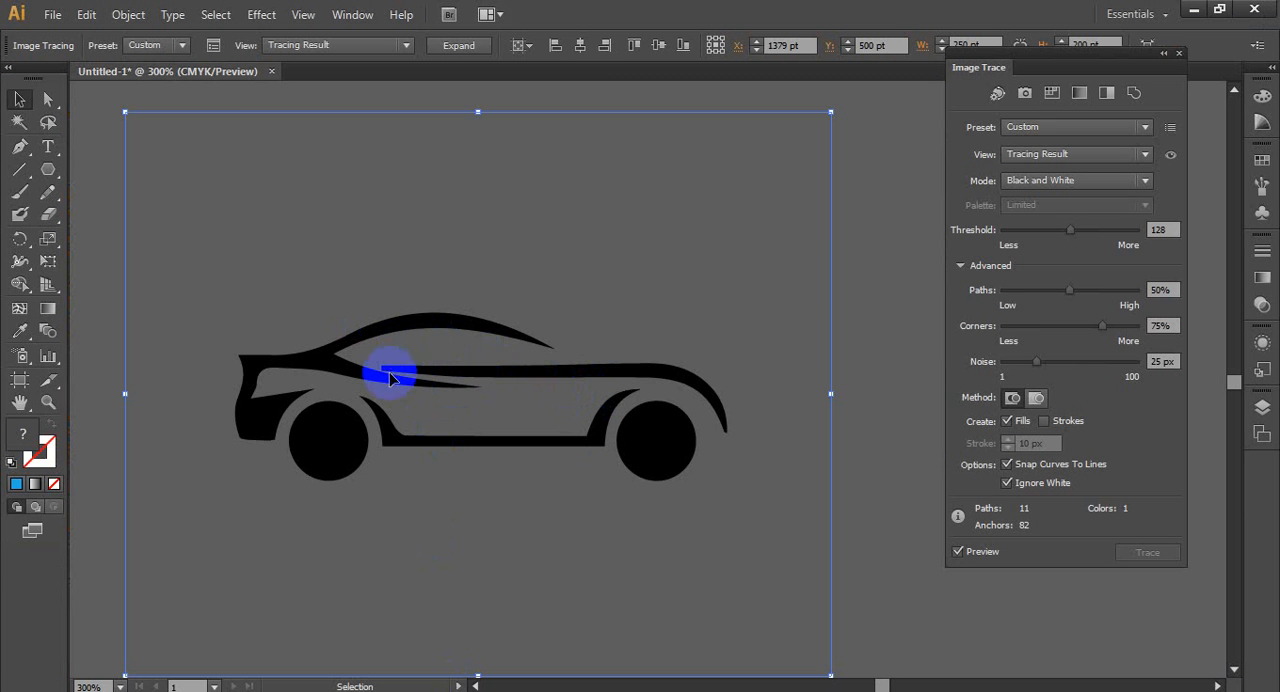
pyautogui.scroll(4, 337, 445)
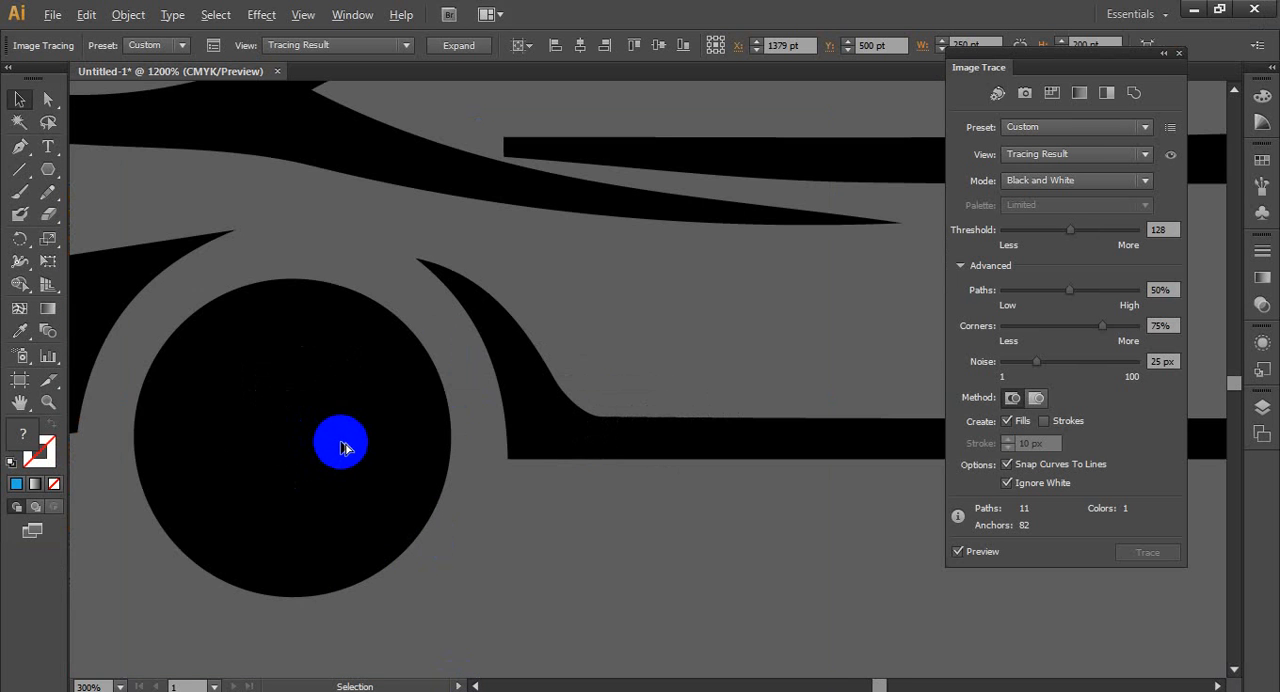
pyautogui.scroll(3, 528, 434)
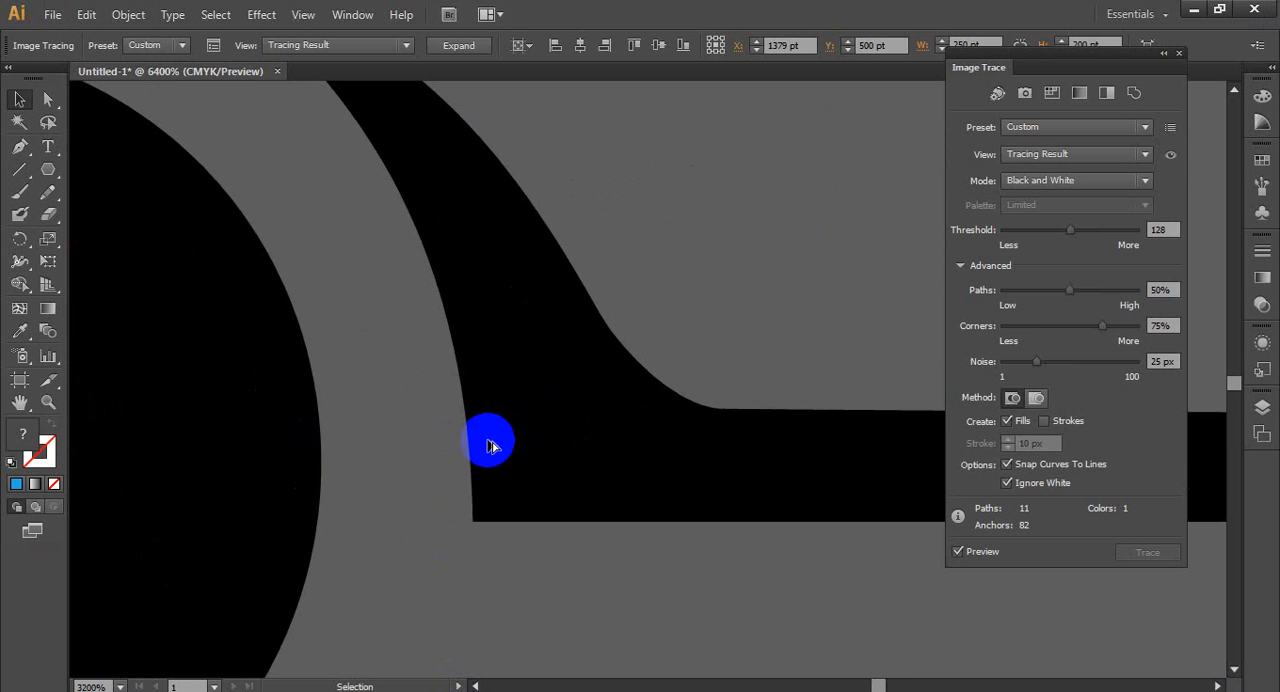
pyautogui.scroll(2, 489, 443)
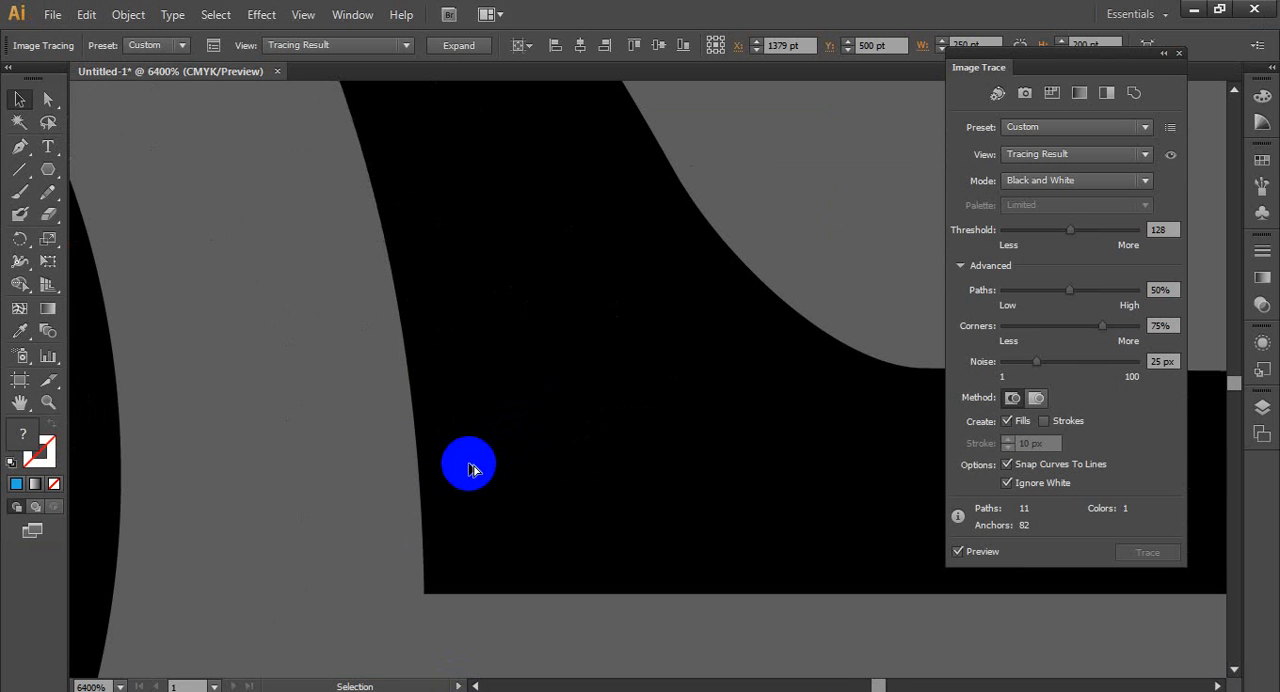
pyautogui.scroll(-5, 489, 449)
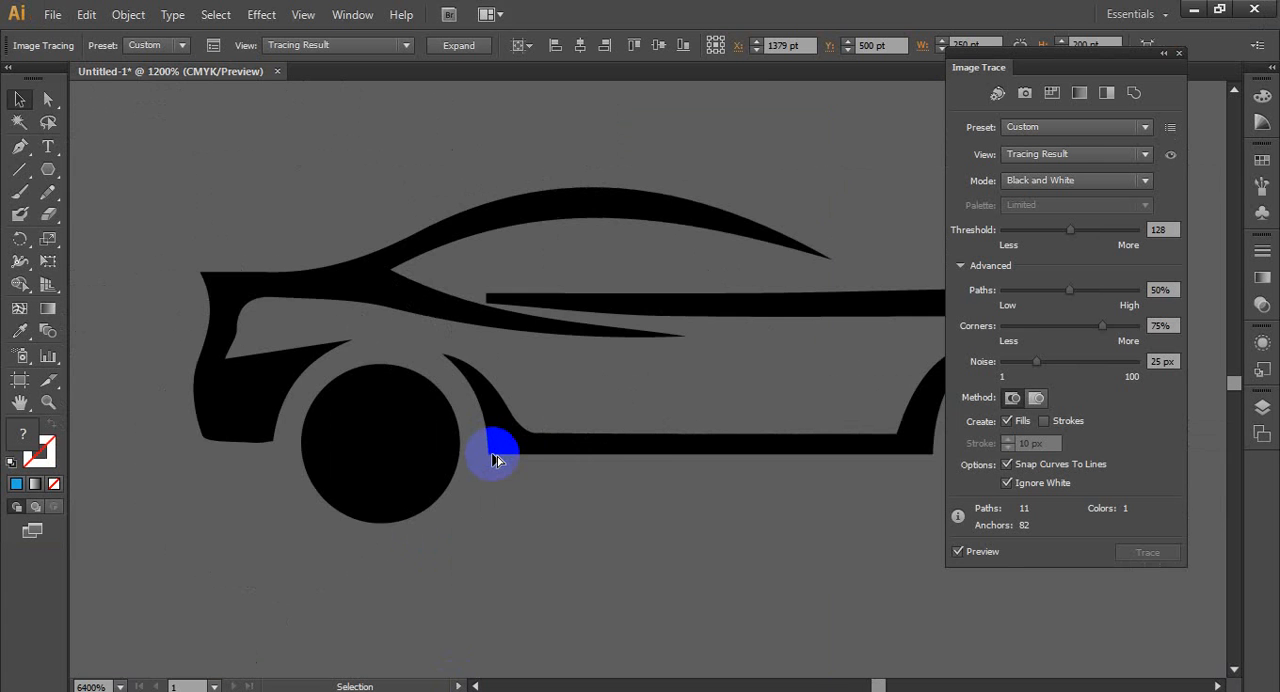
pyautogui.scroll(-5, 497, 456)
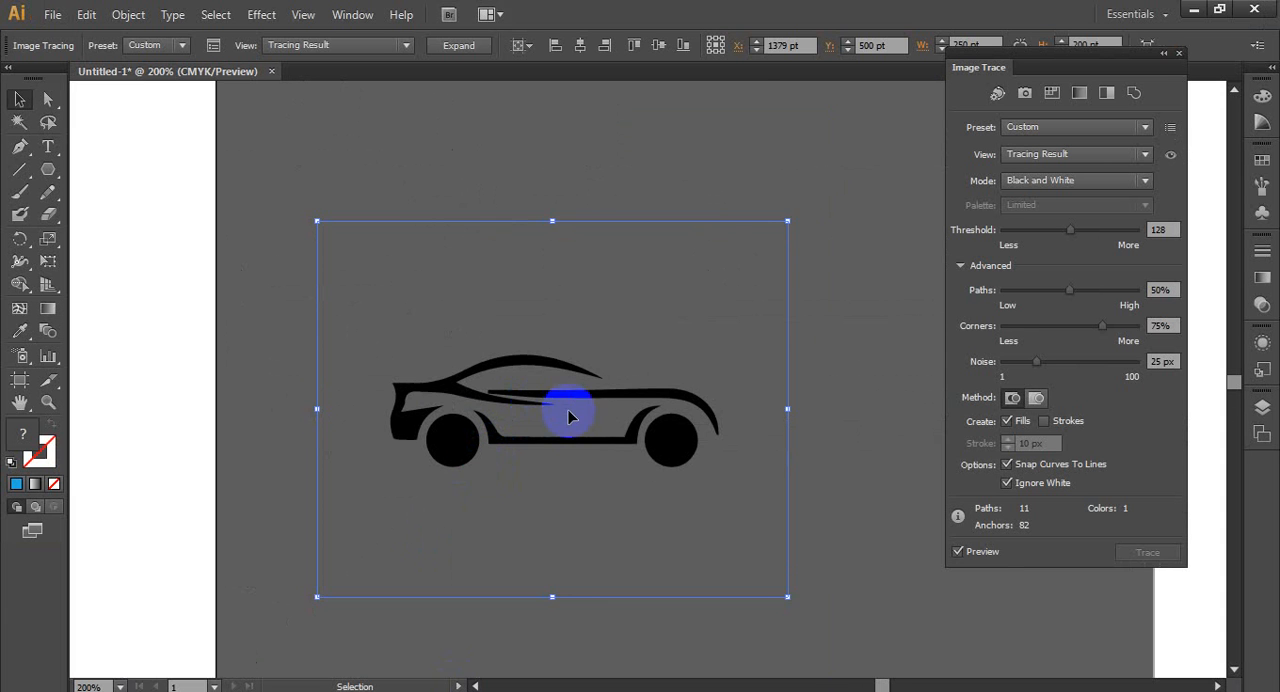
pyautogui.scroll(-1, 570, 420)
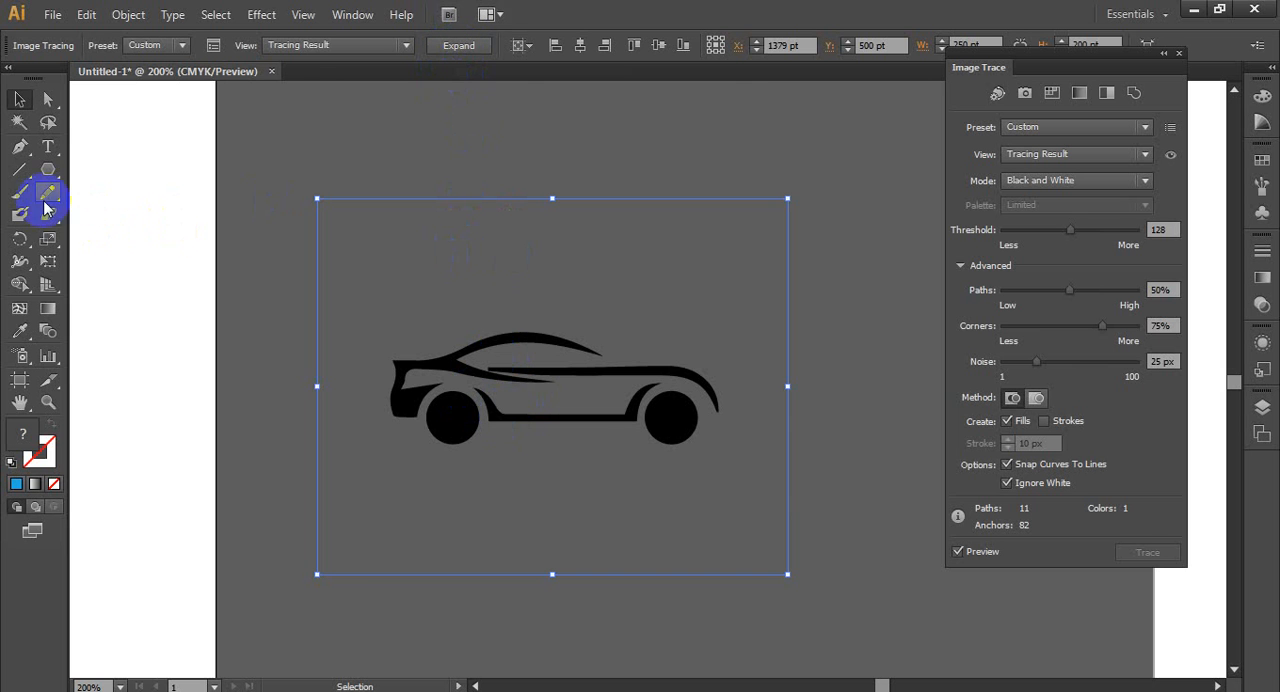
# - Expand the traced car into editable vector paths with the Selection tool active
pyautogui.click(20, 146)
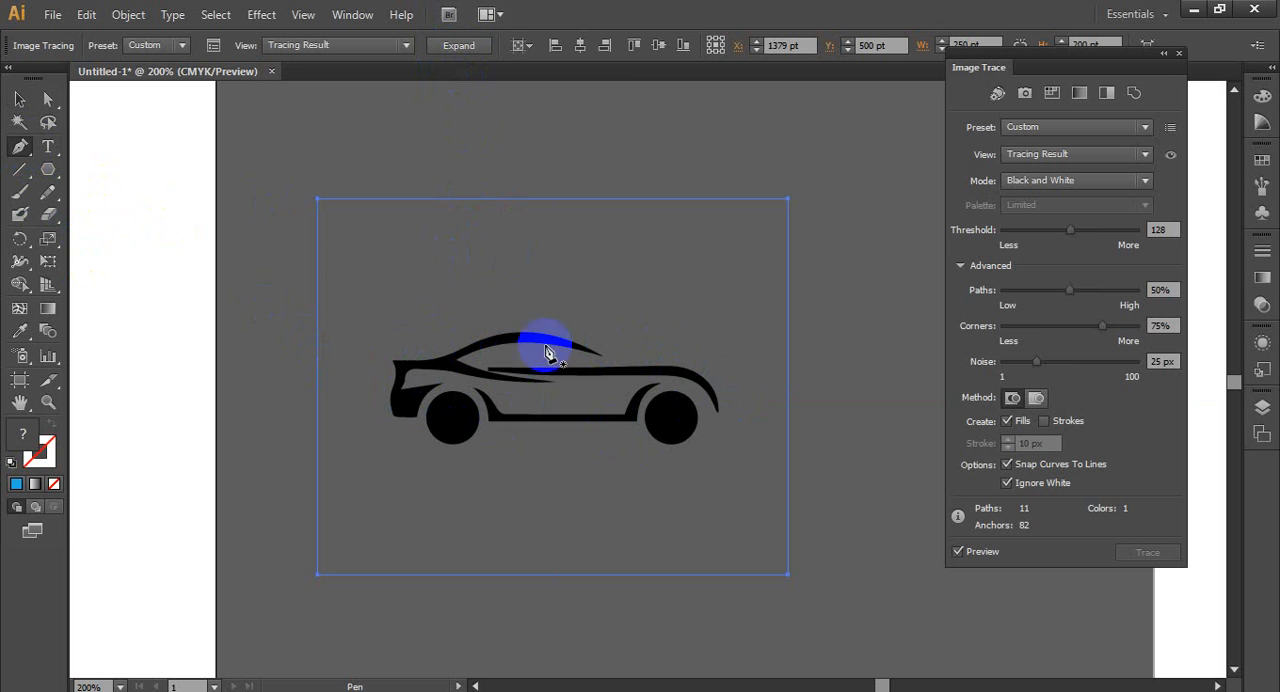
pyautogui.click(19, 99)
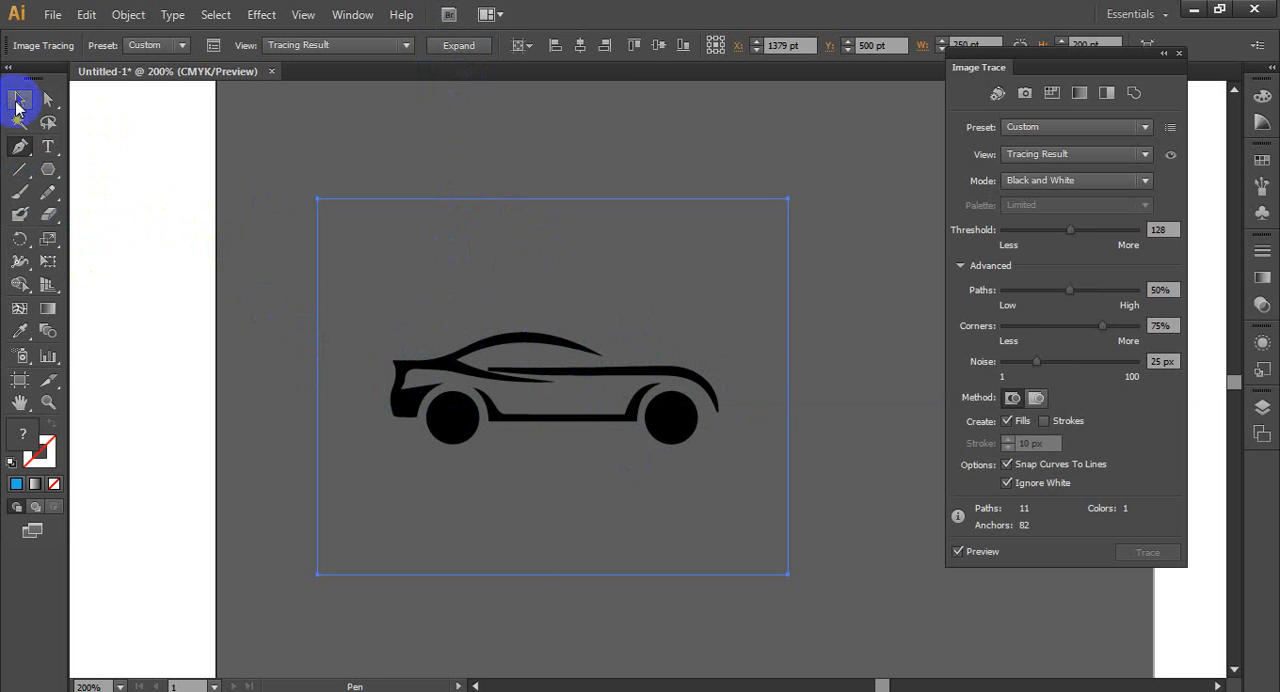
pyautogui.click(458, 46)
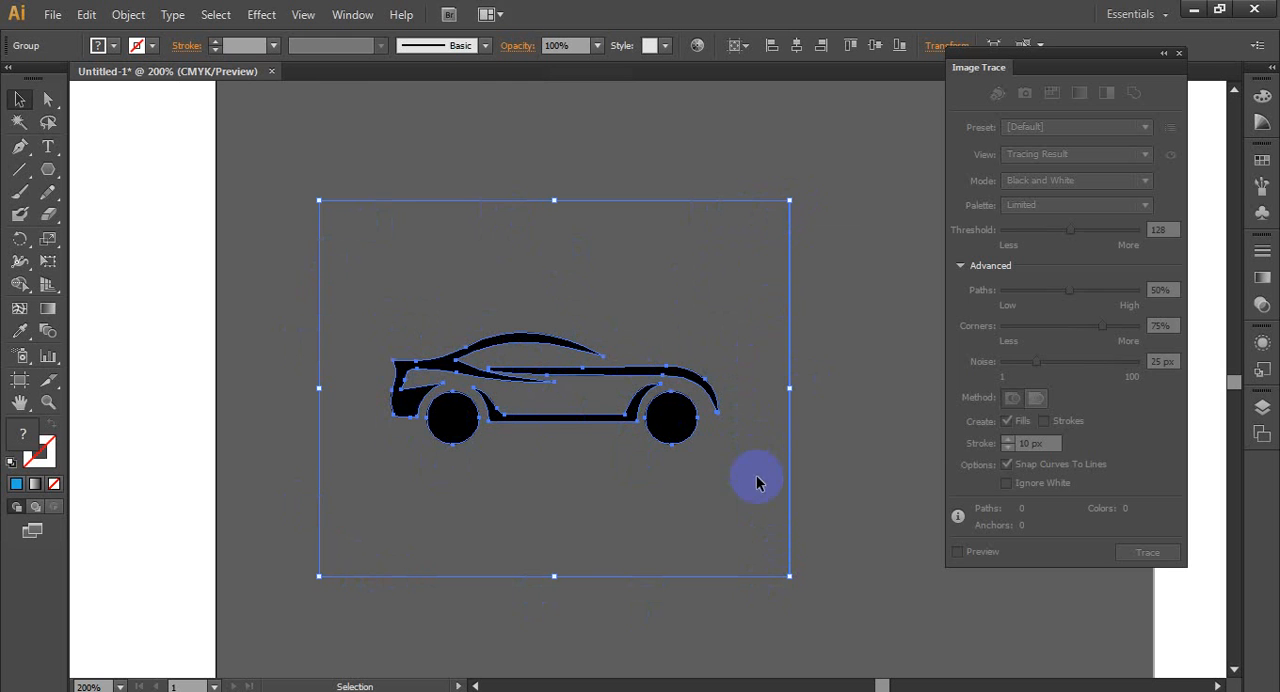
# - Delete the unfilled rectangular frame around the expanded car using Direct Selection, and return to the Selection tool
pyautogui.click(47, 100)
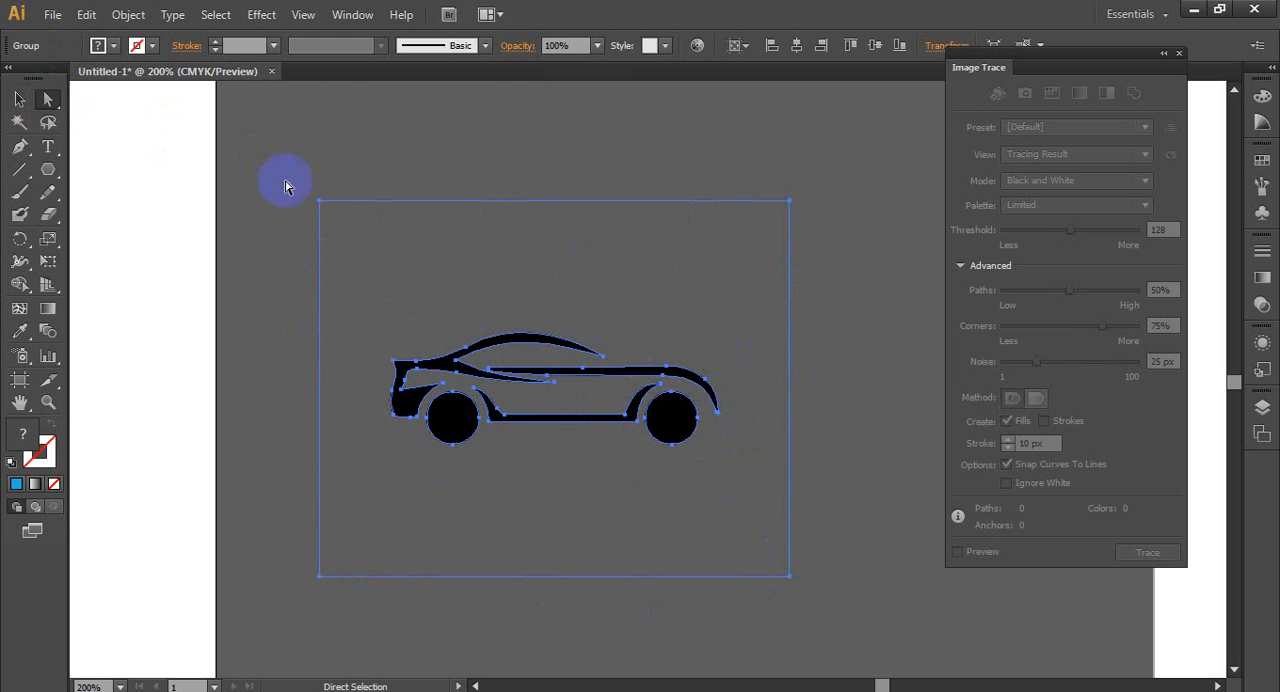
pyautogui.click(320, 204)
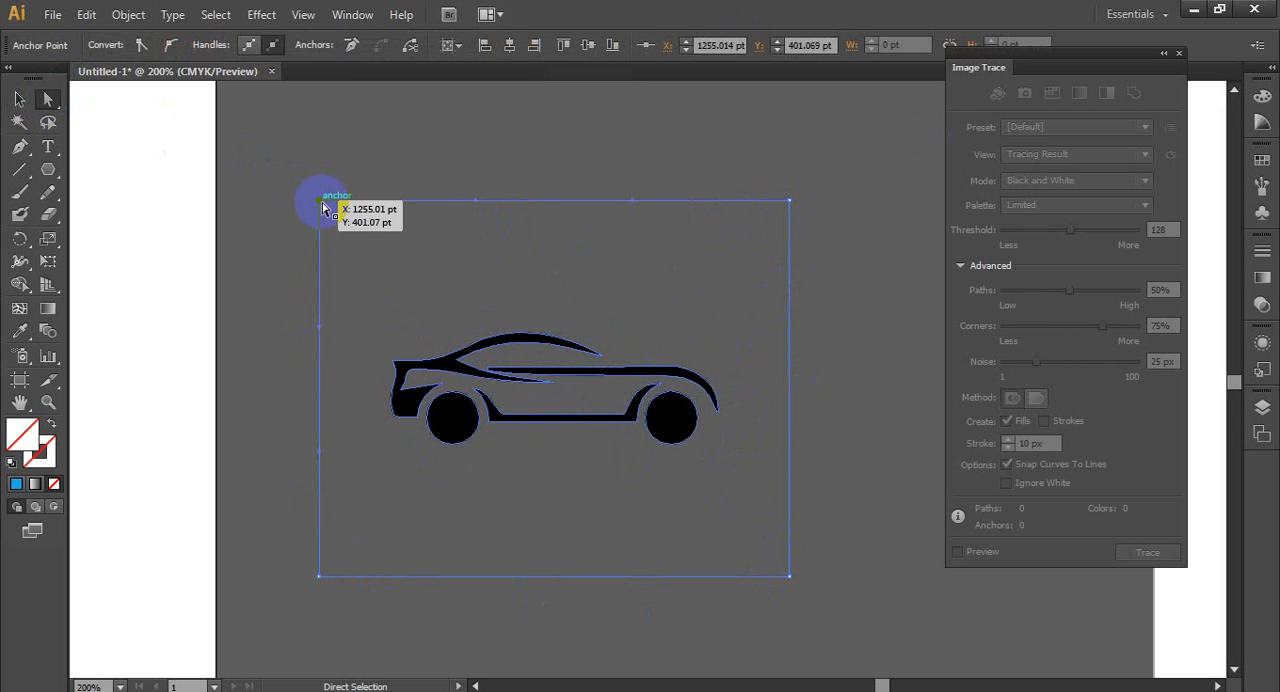
pyautogui.click(328, 234)
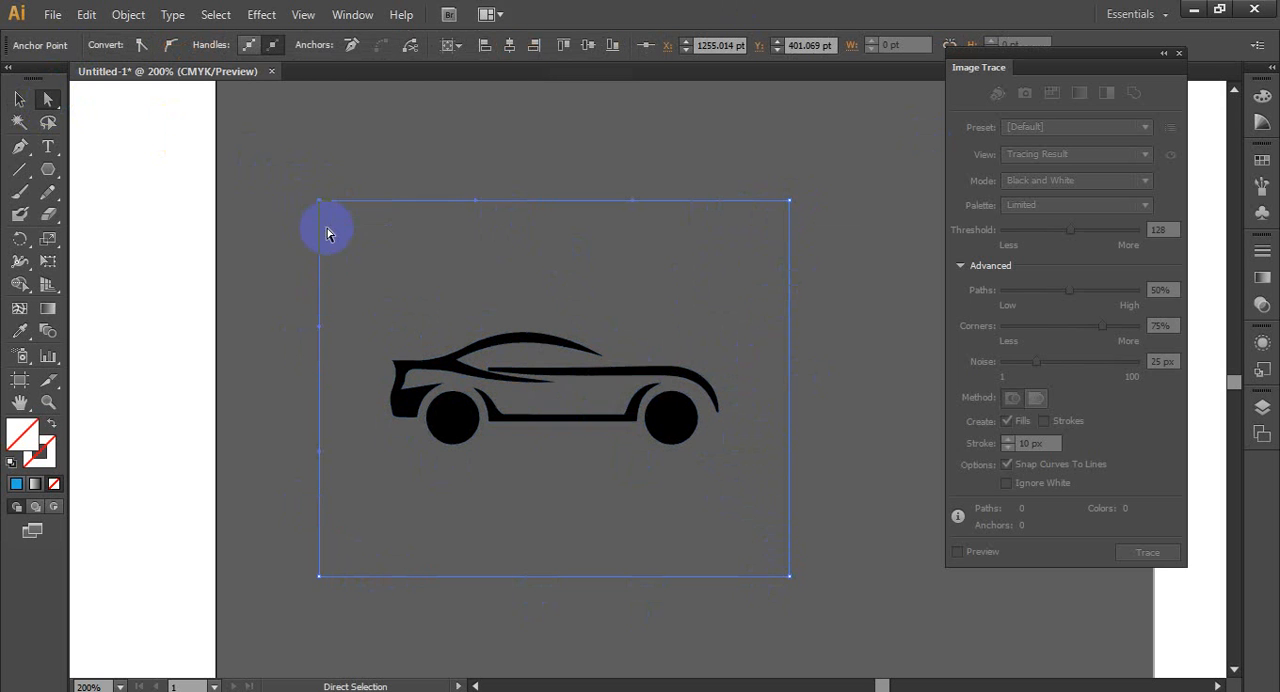
pyautogui.click(343, 368)
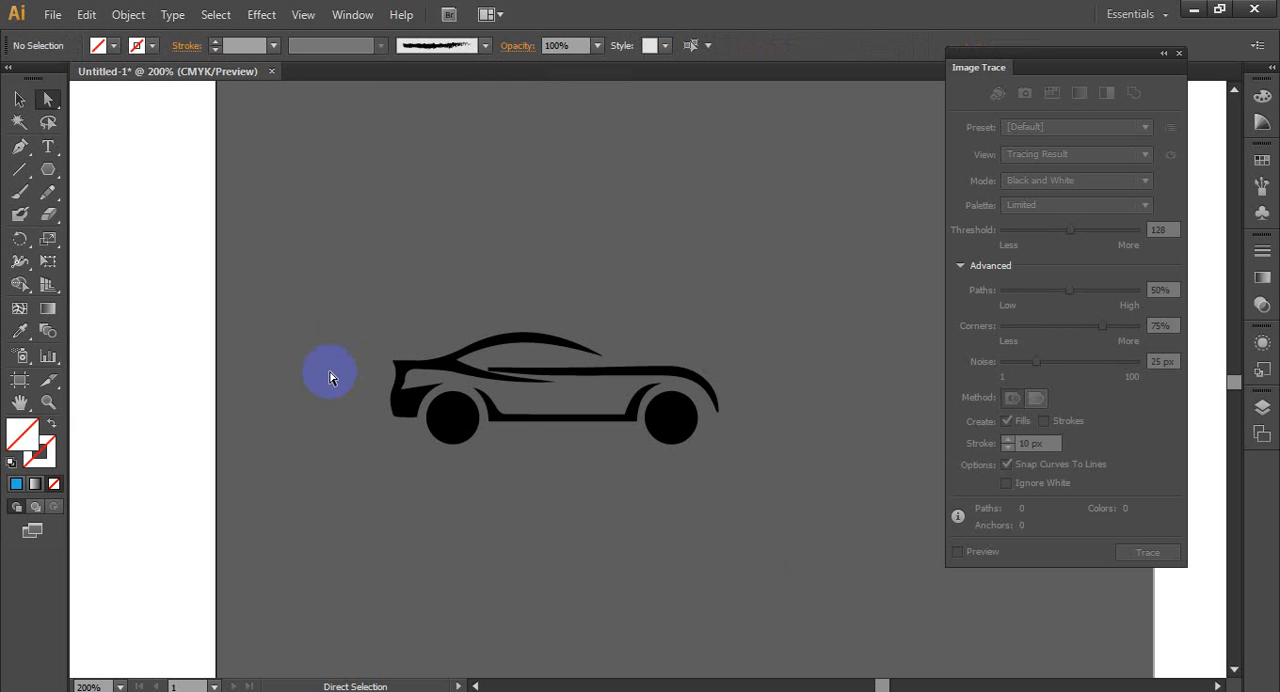
pyautogui.click(19, 99)
# - Select the expanded car group and try tan and green fill swatches on it
pyautogui.click(453, 430)
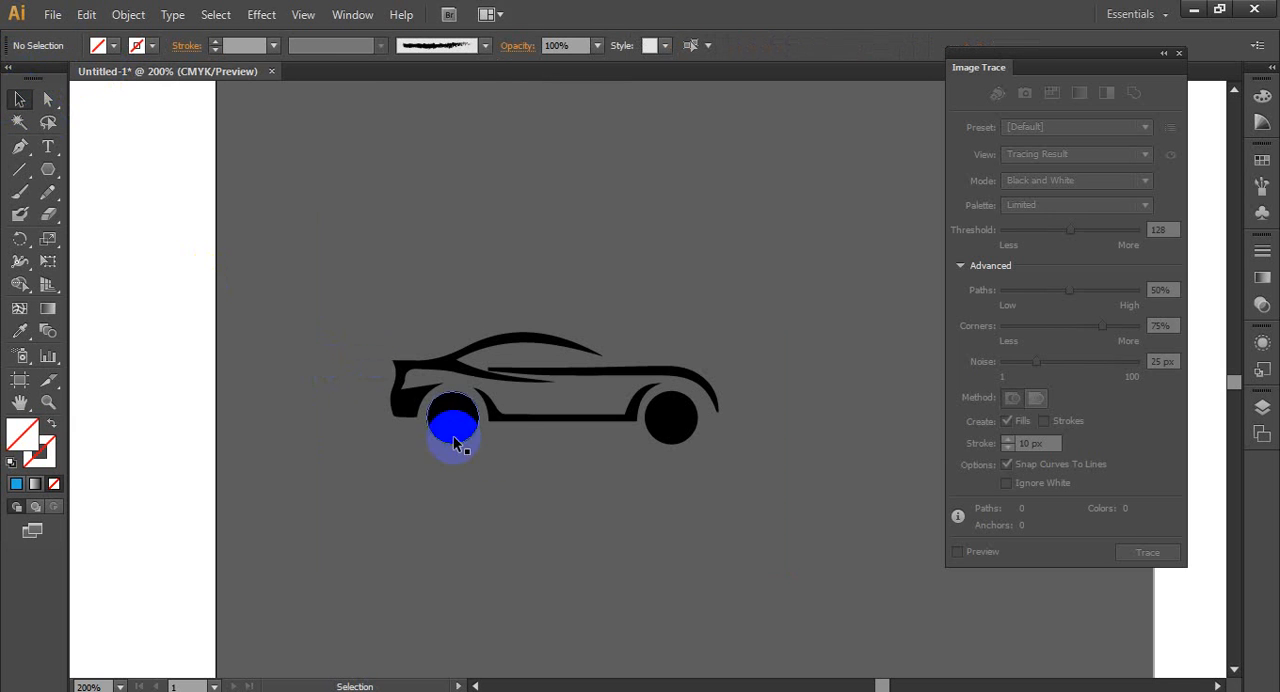
pyautogui.click(505, 428)
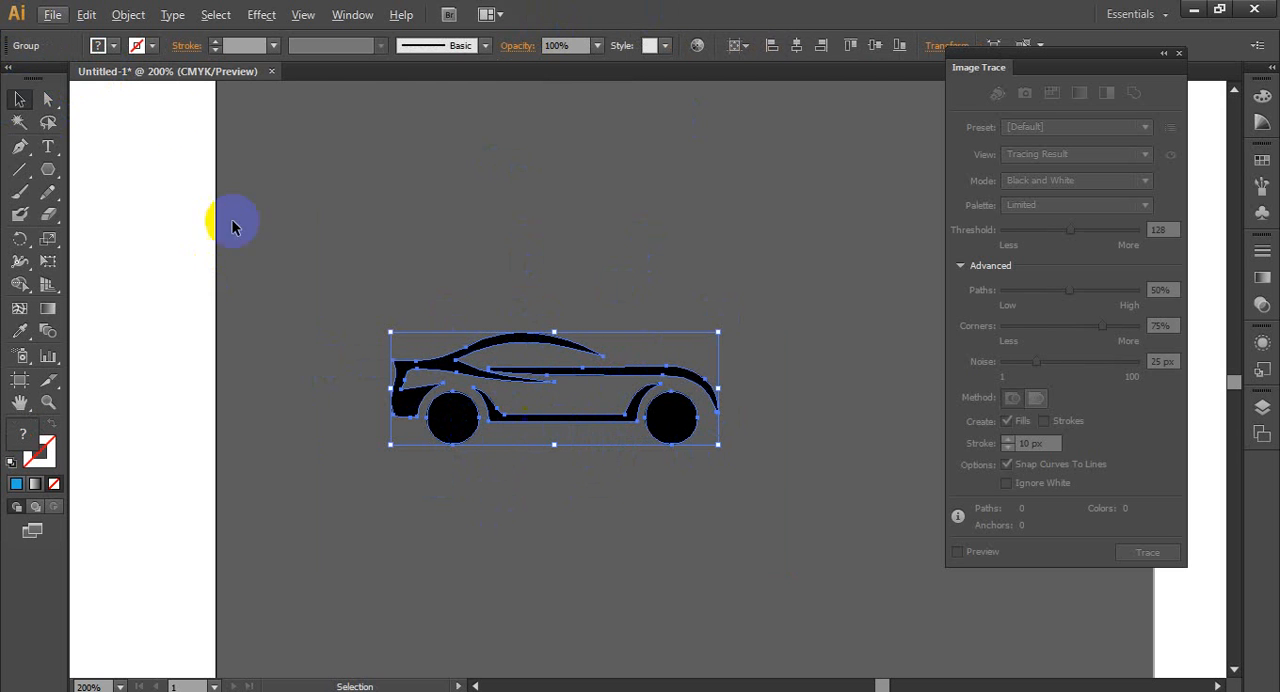
pyautogui.click(112, 45)
pyautogui.click(116, 104)
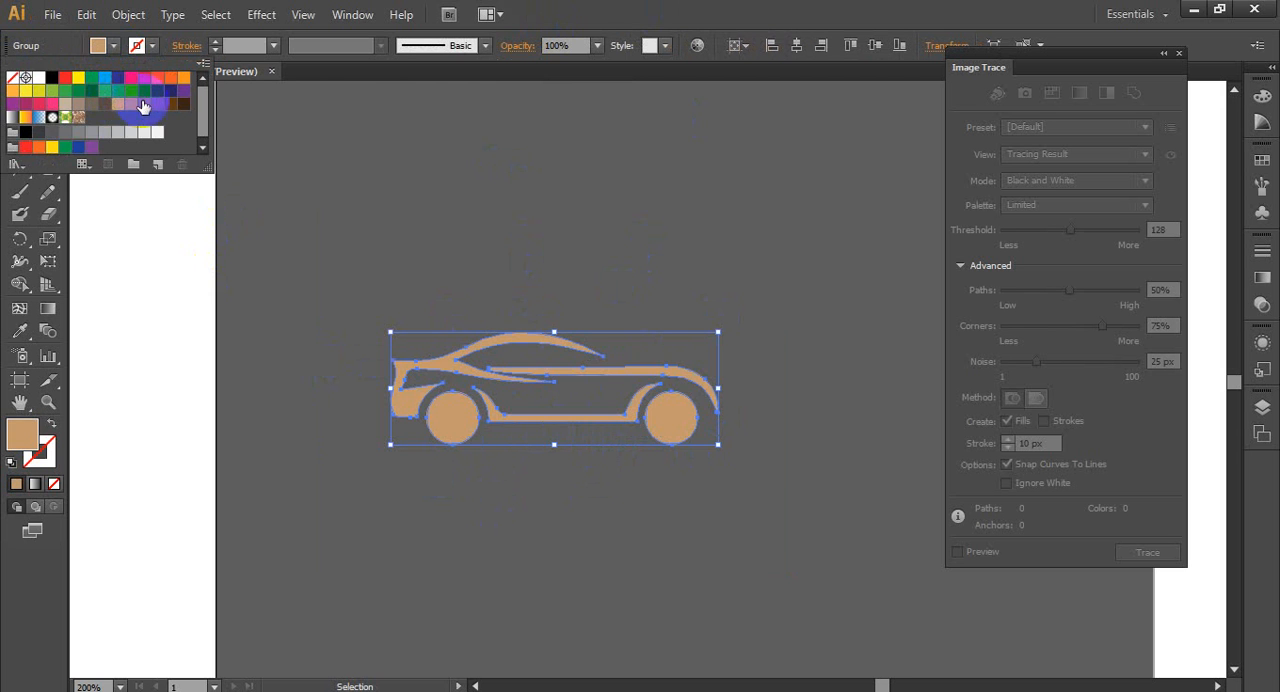
pyautogui.click(118, 95)
pyautogui.click(105, 78)
pyautogui.click(143, 223)
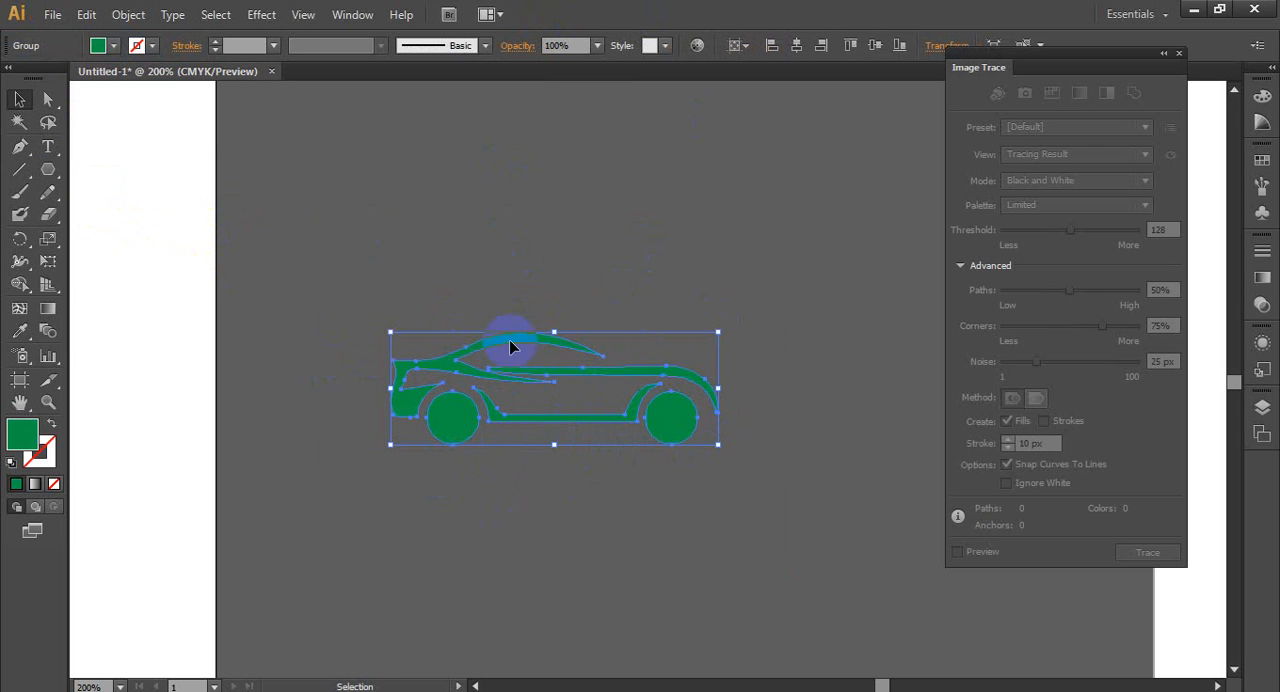
# - Undo the fill color changes on the car and deselect it
pyautogui.hotkey('ctrl', 'z')
pyautogui.hotkey('ctrl', 'z')
pyautogui.hotkey('ctrl', 'z')
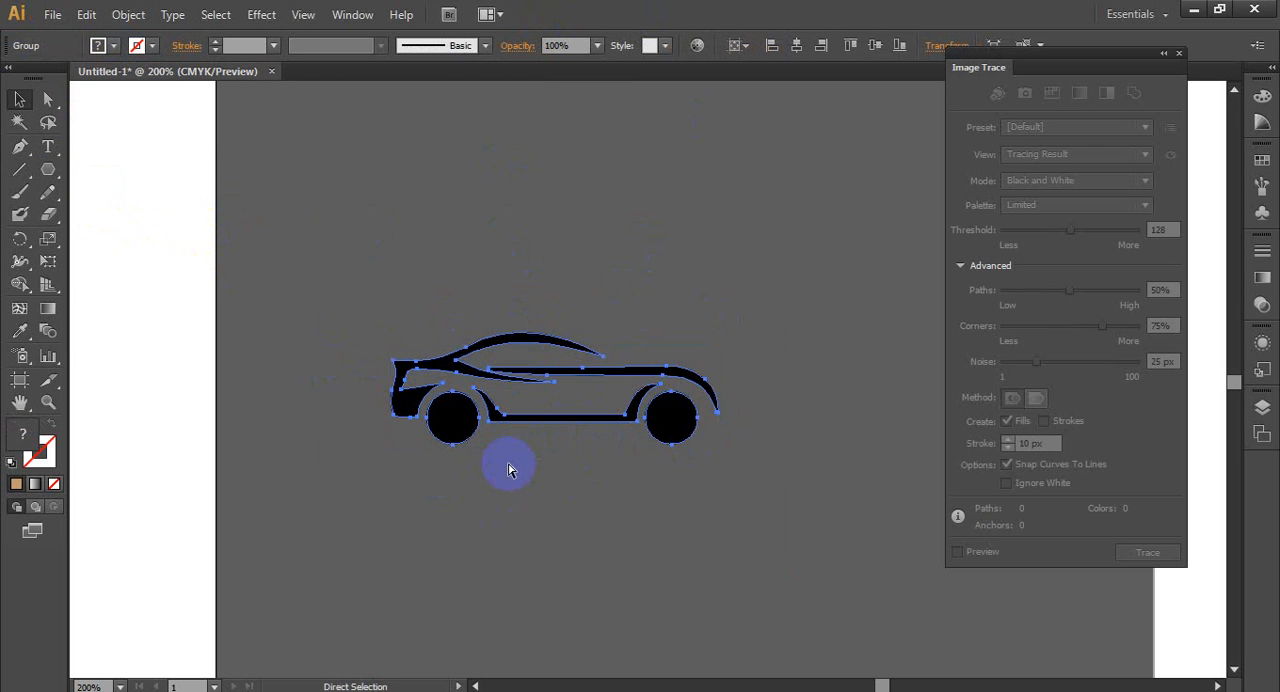
pyautogui.click(508, 470)
pyautogui.hotkey('ctrl', '=')
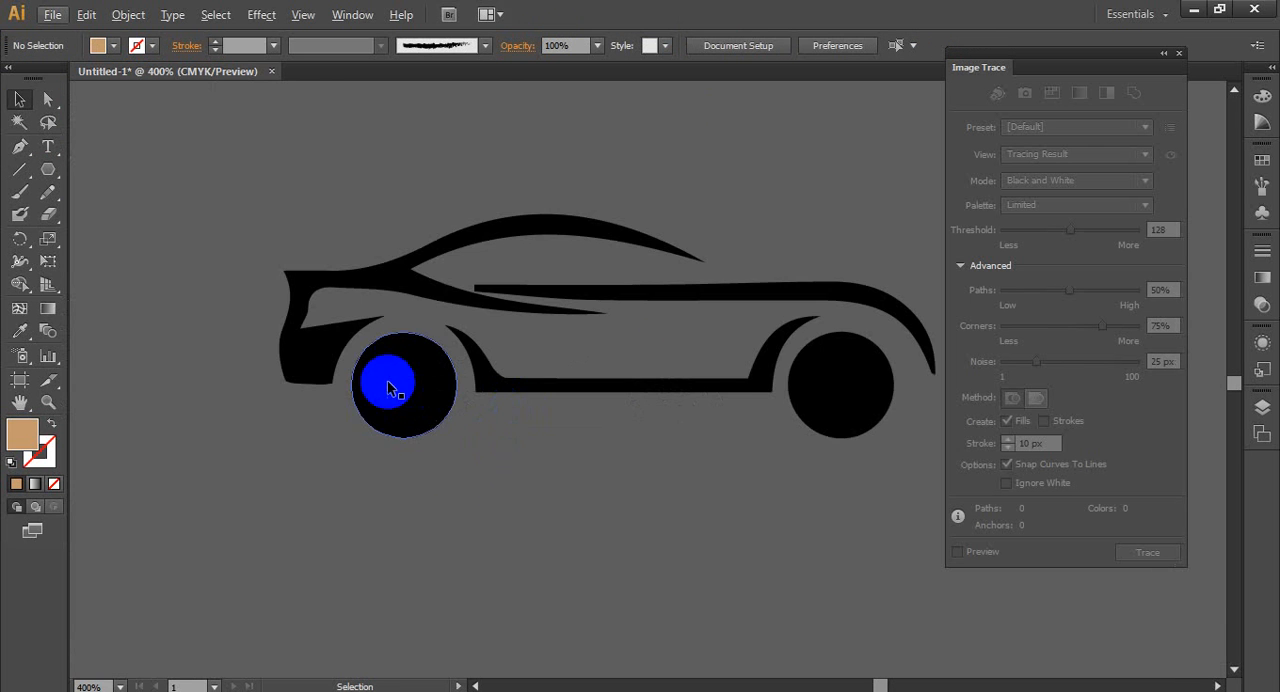
# - Ungroup the expanded car and deselect its parts
pyautogui.keyDown('alt'); pyautogui.scroll(1, 715, 430); pyautogui.keyUp('alt')
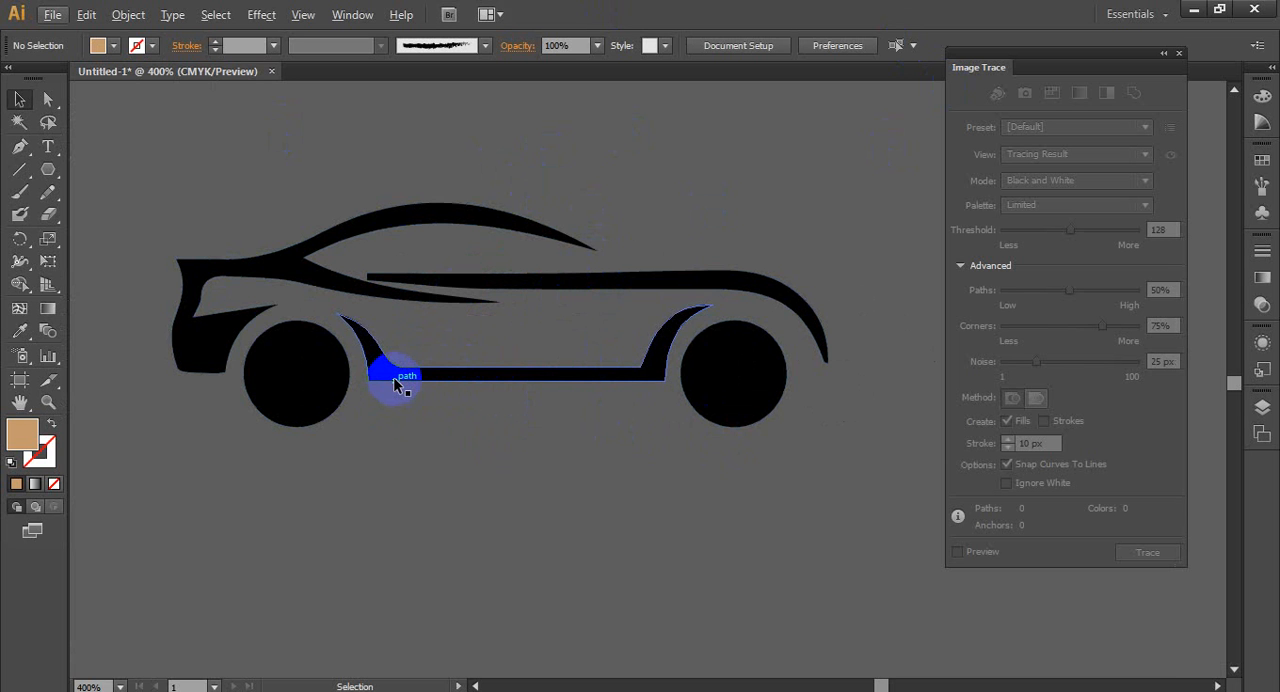
pyautogui.scroll(-2, 410, 376)
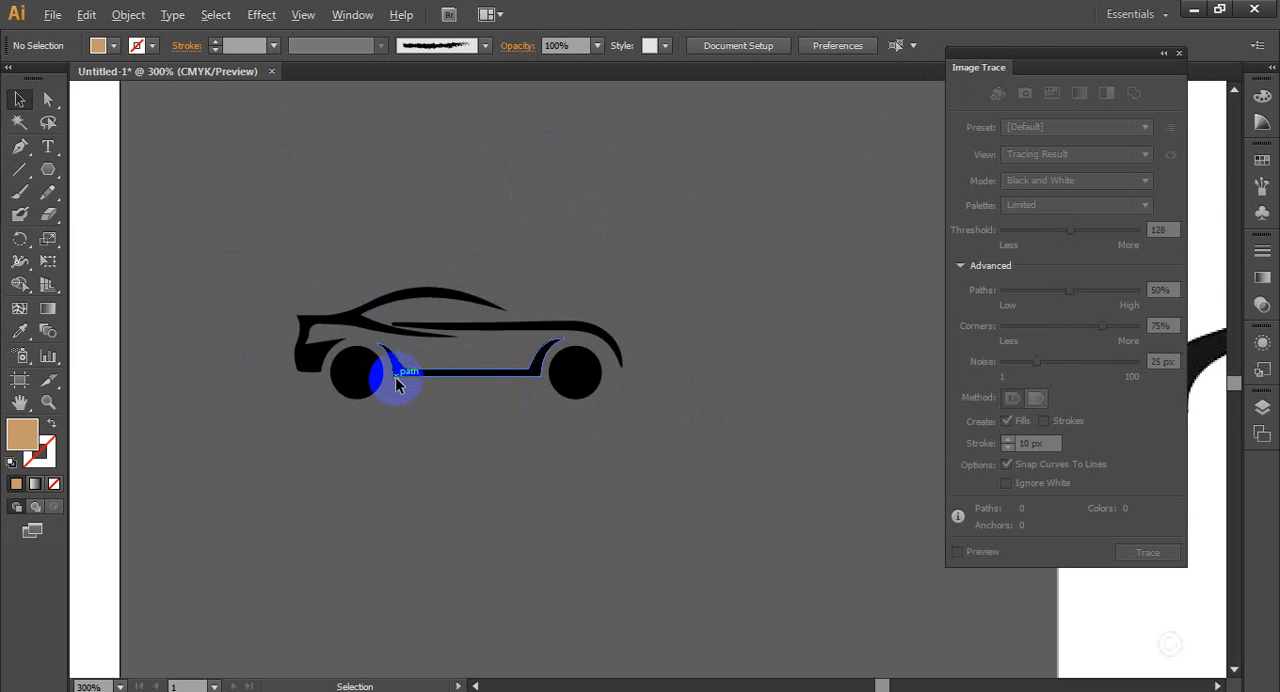
pyautogui.scroll(1, 395, 377)
pyautogui.click(405, 369)
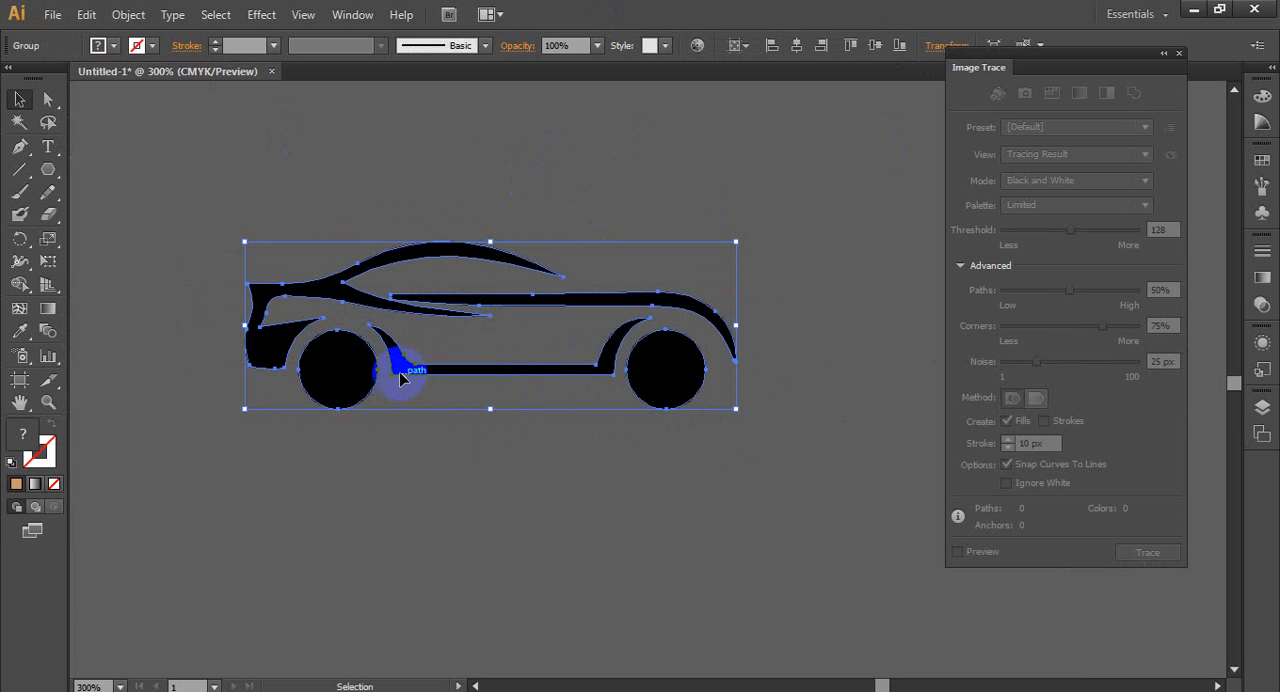
pyautogui.rightClick(399, 372)
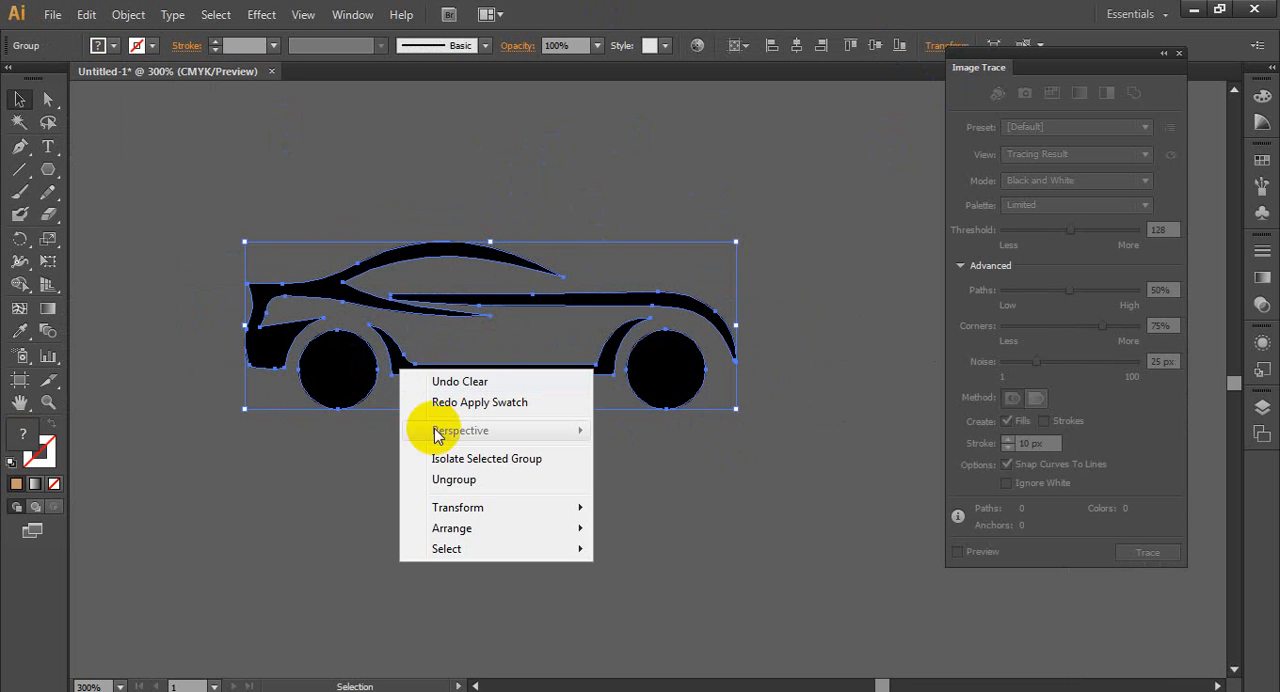
pyautogui.click(487, 484)
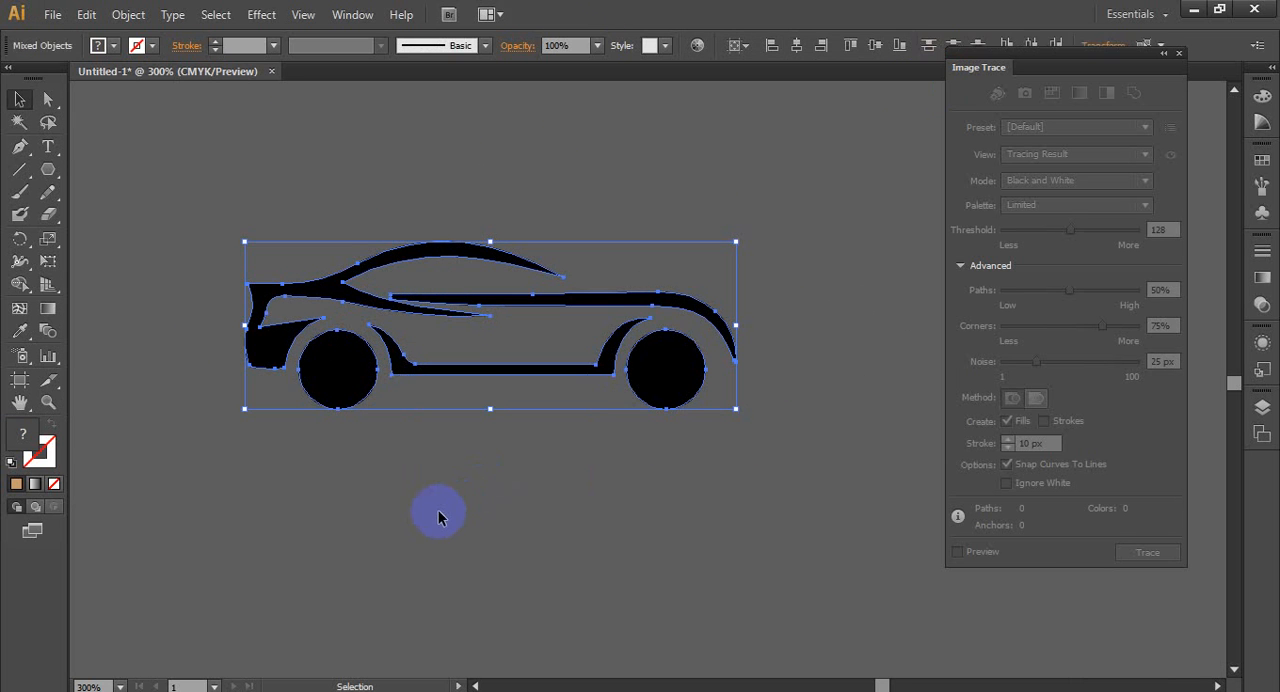
pyautogui.click(438, 512)
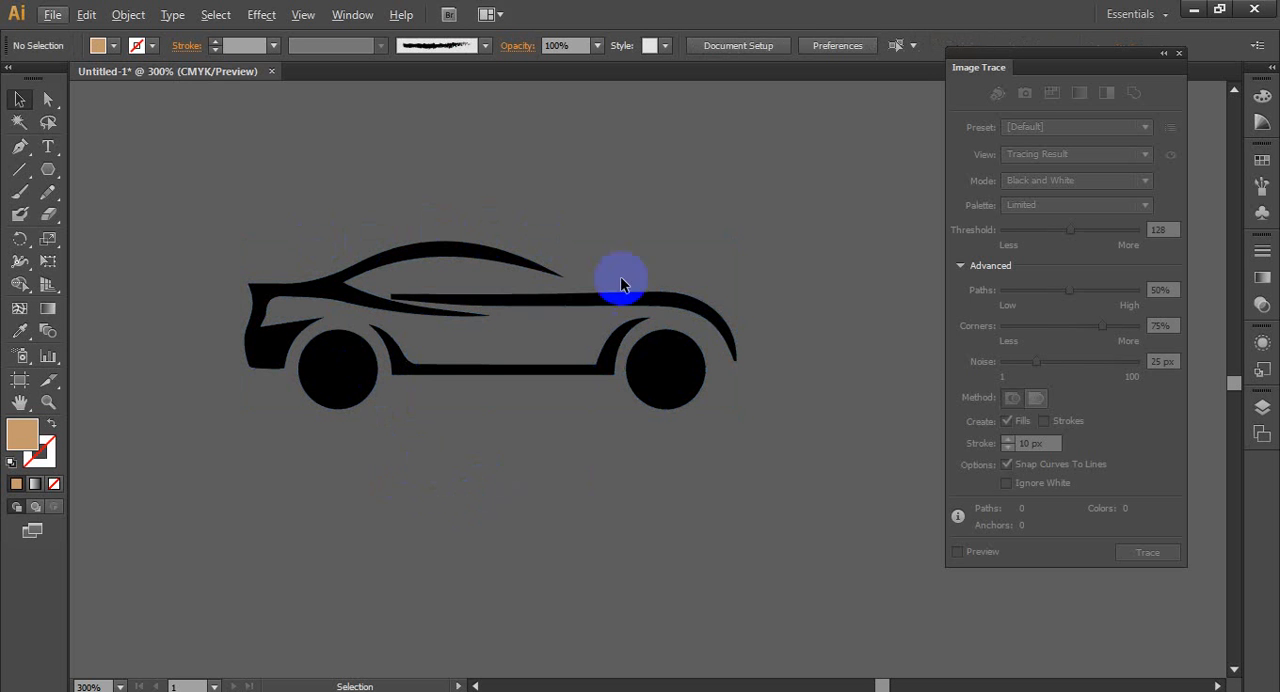
# - Select the car's two wheels, sill, hood line and body paths together and move them to the empty area below
pyautogui.scroll(1, 317, 391)
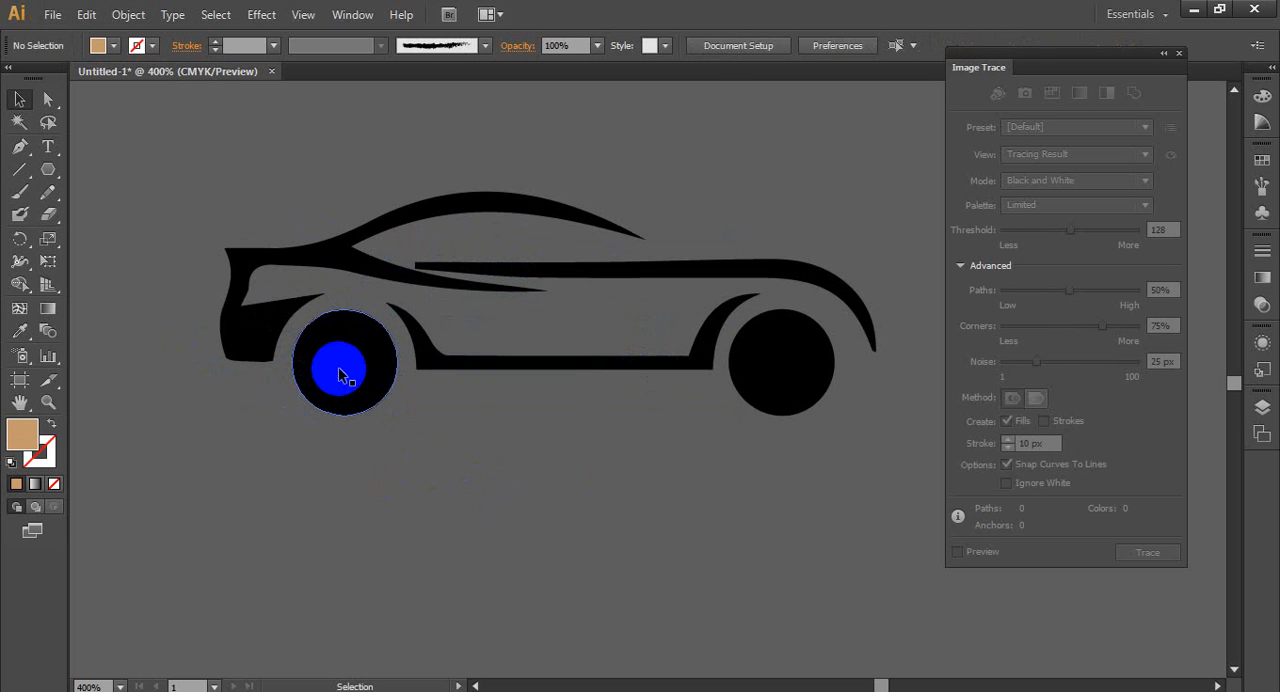
pyautogui.moveTo(340, 375)
pyautogui.mouseDown()
pyautogui.moveTo(348, 346)
pyautogui.moveTo(335, 362)
pyautogui.mouseUp()
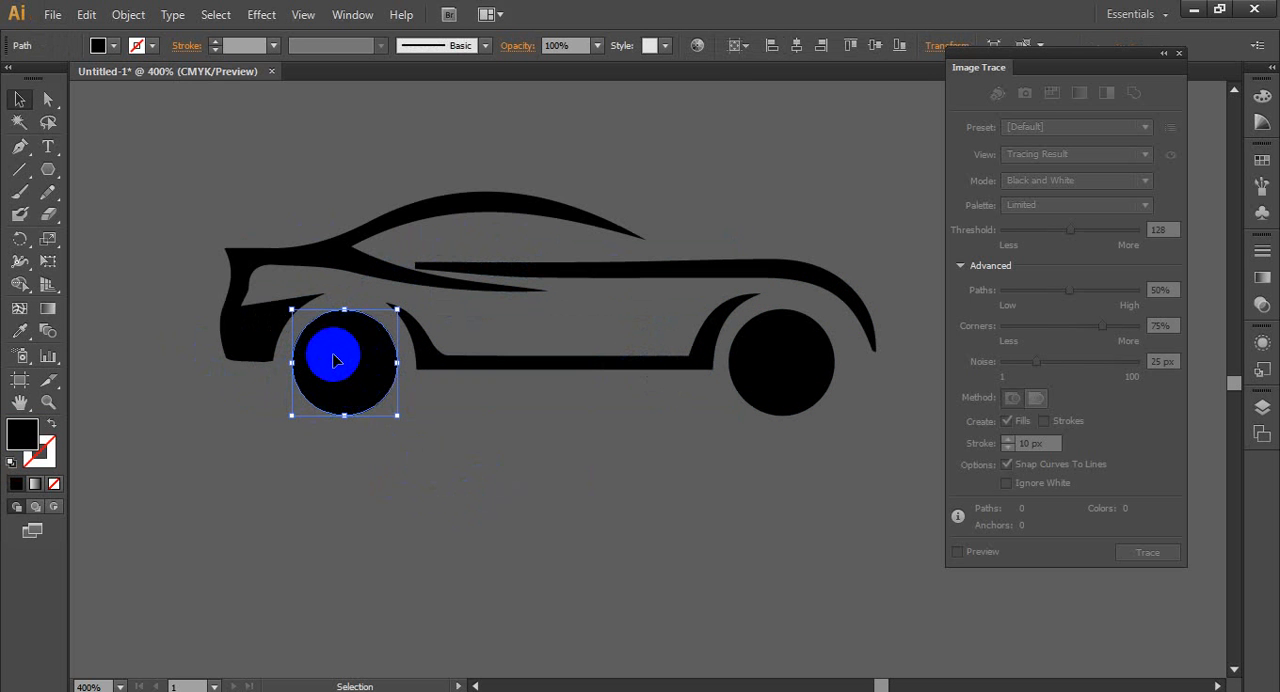
pyautogui.keyDown('shift'); pyautogui.click(445, 362); pyautogui.keyUp('shift')
pyautogui.keyDown('shift'); pyautogui.click(800, 370); pyautogui.keyUp('shift')
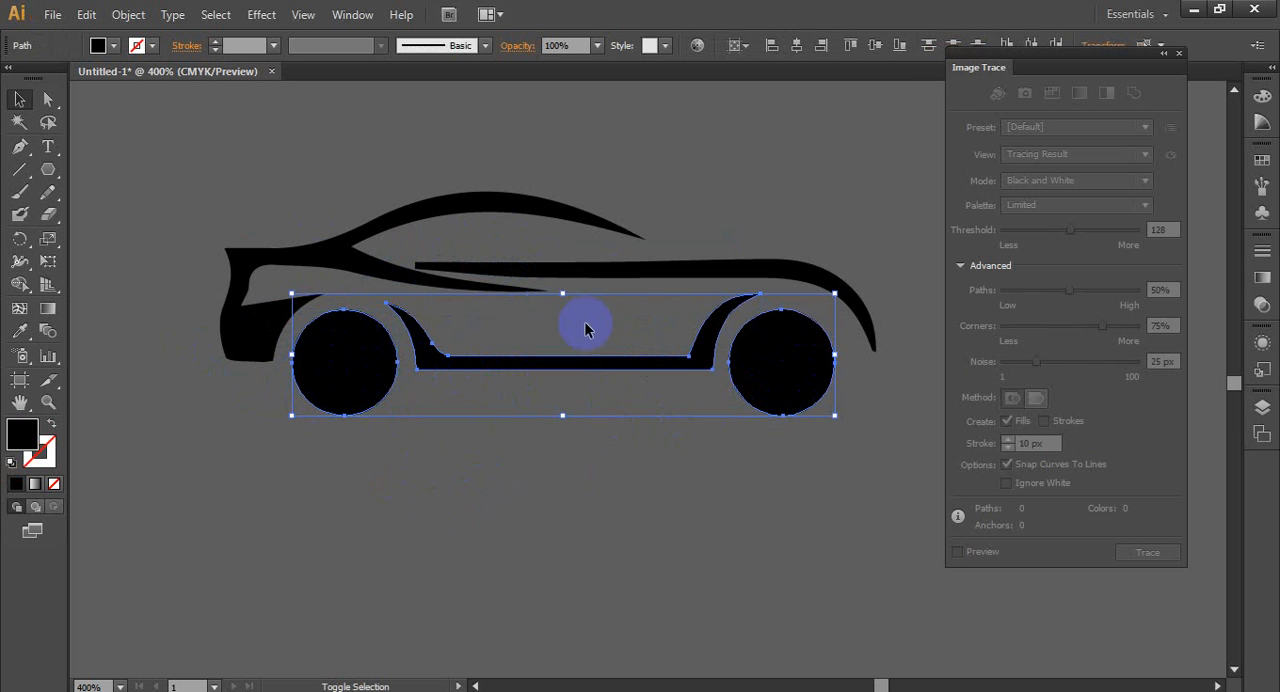
pyautogui.keyDown('shift'); pyautogui.click(700, 270); pyautogui.keyUp('shift')
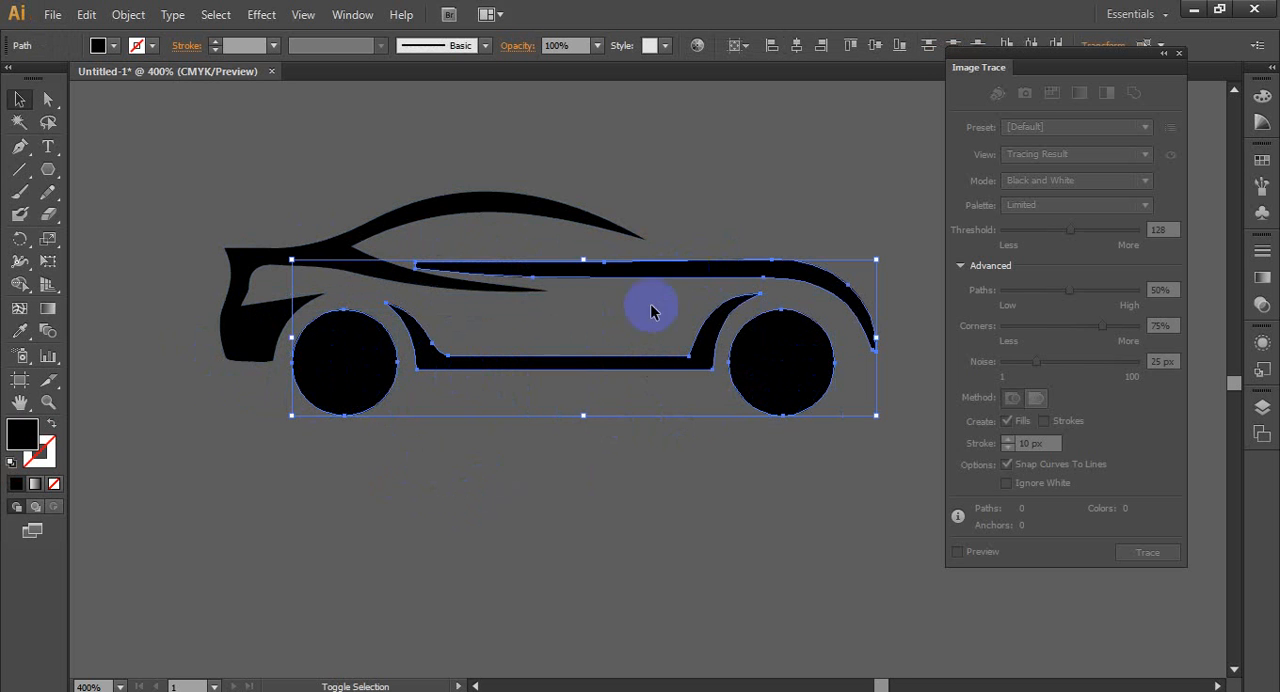
pyautogui.keyDown('shift'); pyautogui.click(420, 215); pyautogui.keyUp('shift')
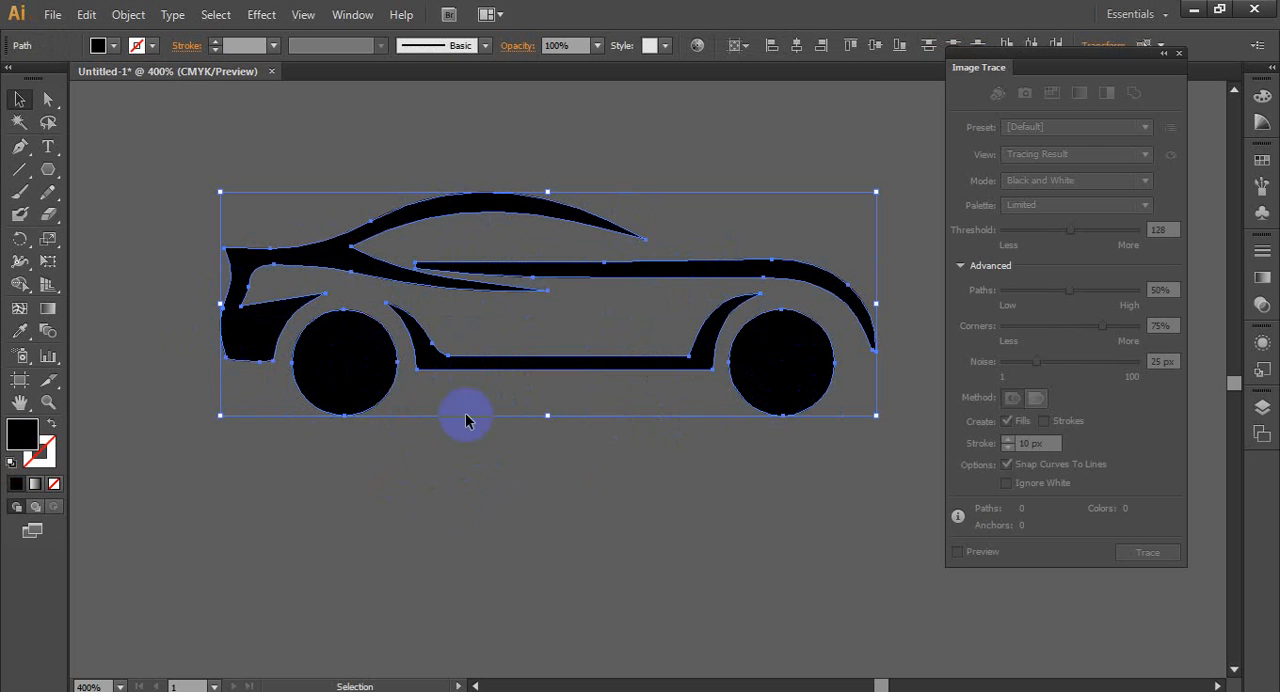
pyautogui.scroll(-3, 571, 343)
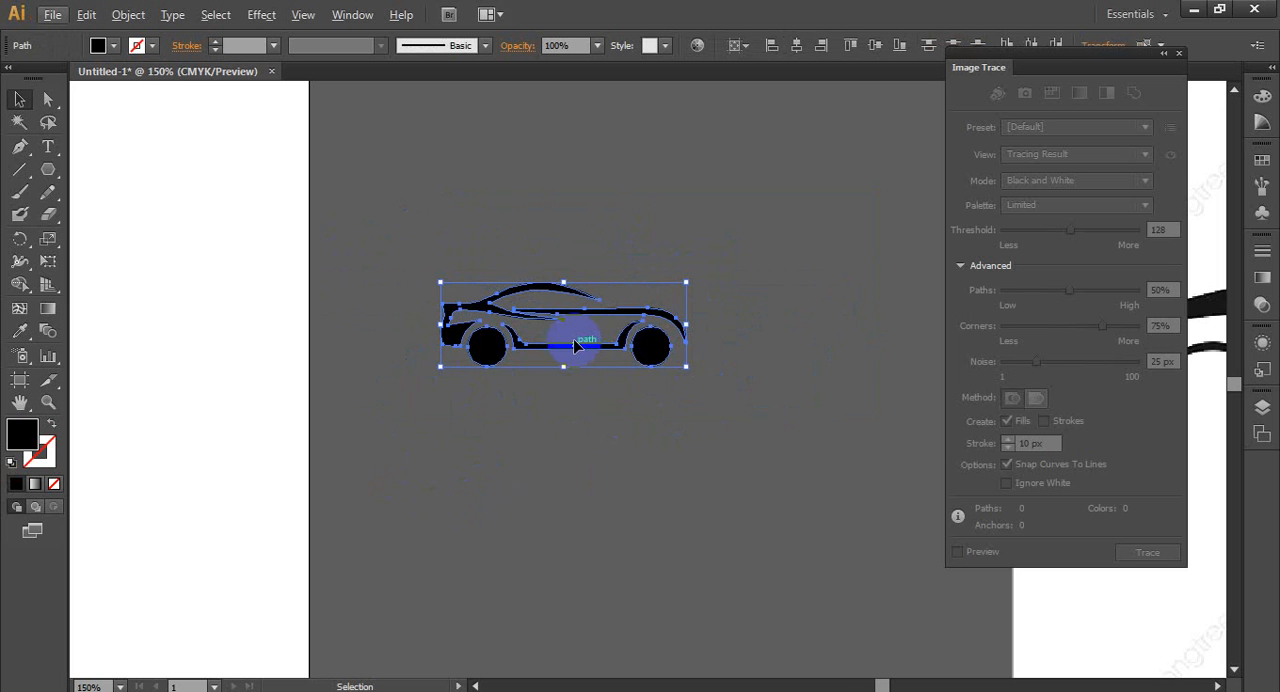
pyautogui.moveTo(660, 350); pyautogui.dragTo(640, 515)
# - Select the unfilled compound path left above the black car
pyautogui.moveTo(364, 180); pyautogui.dragTo(699, 412)
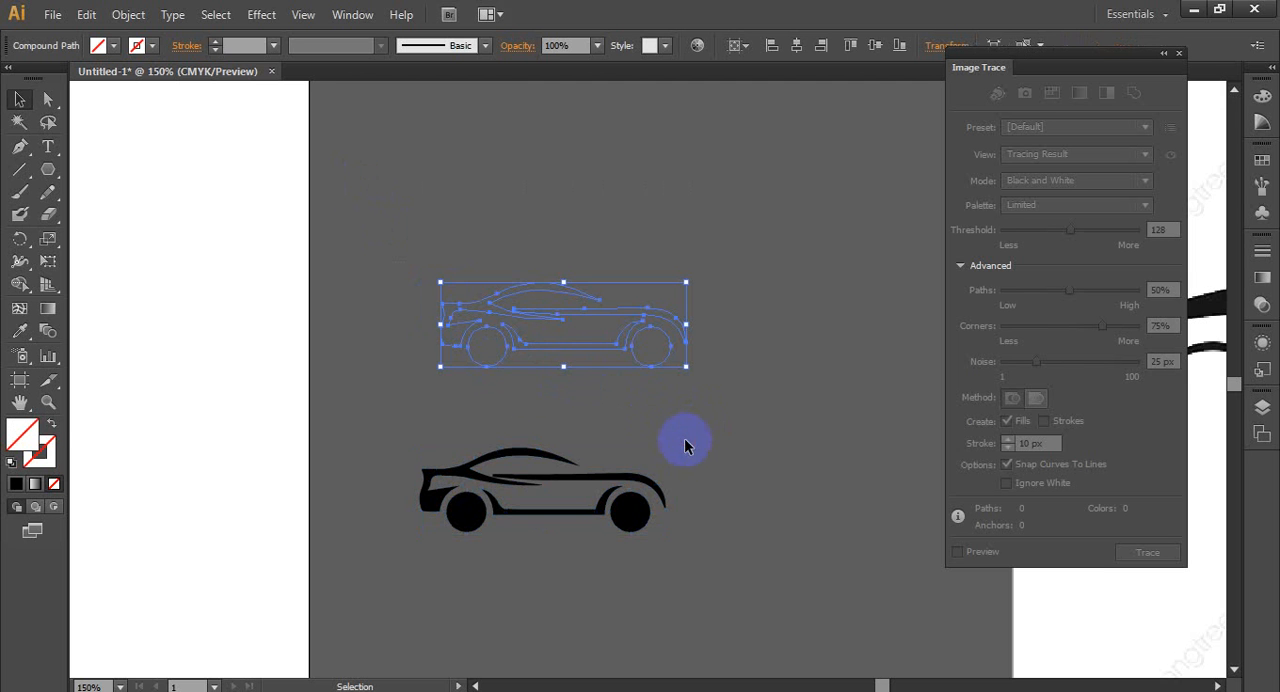
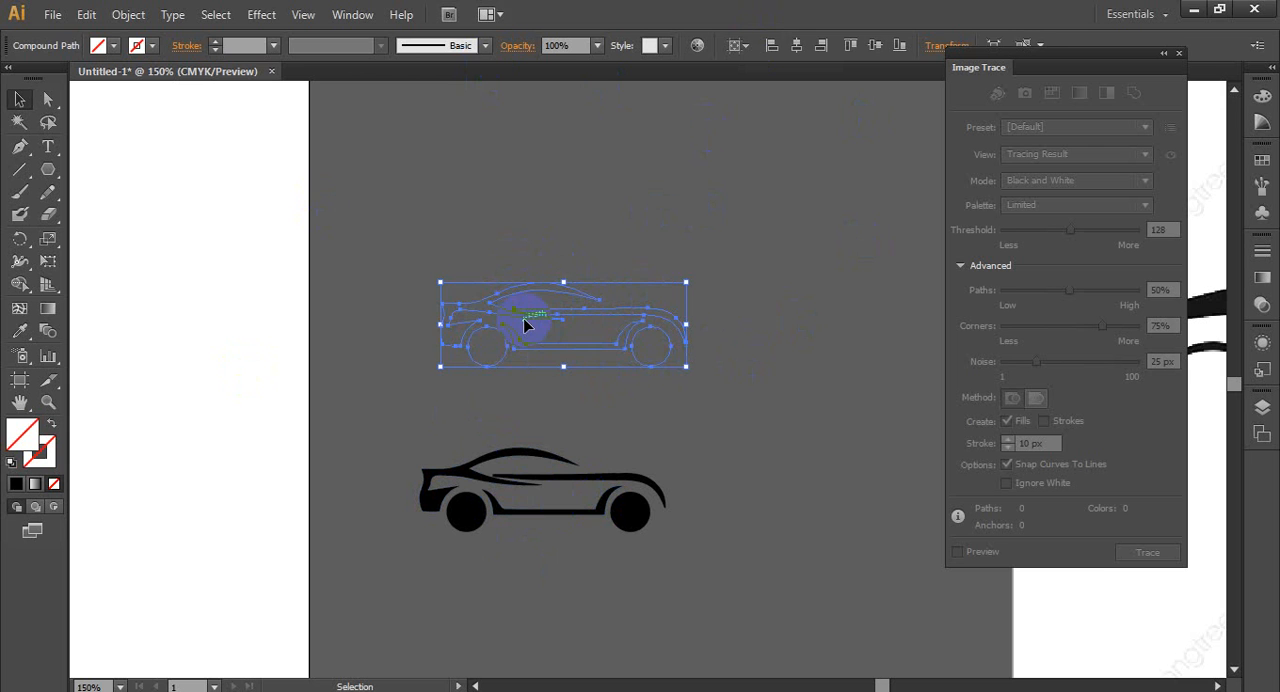
# - Delete the unfilled compound path and group all parts of the black car below it
pyautogui.press('Delete')
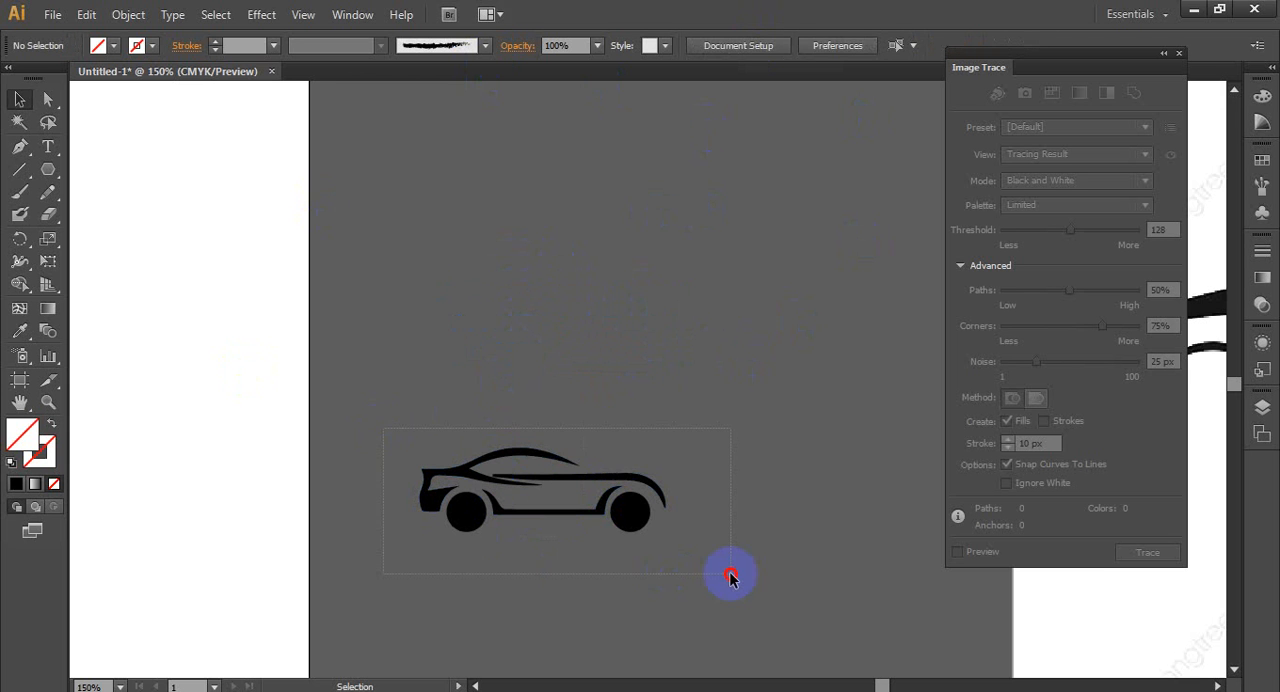
pyautogui.moveTo(731, 578); pyautogui.dragTo(549, 491)
pyautogui.rightClick(551, 207)
pyautogui.click(630, 298)
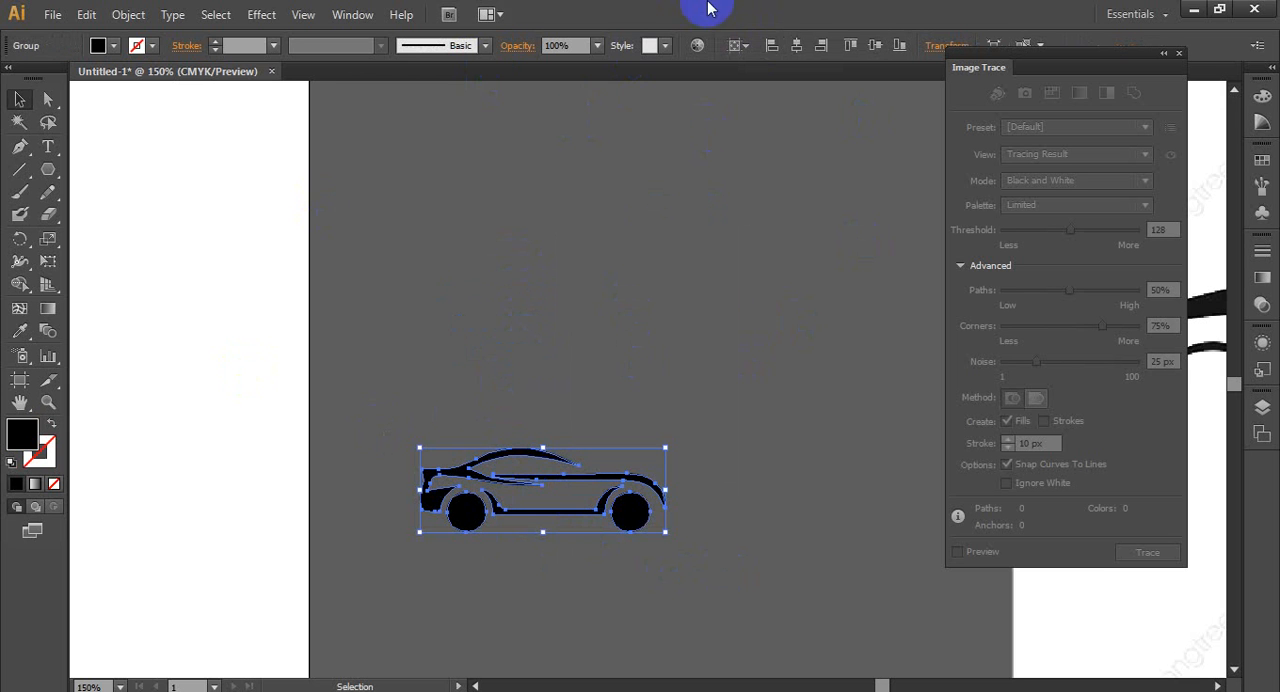
# - Center the grouped car horizontally and vertically on the artboard and scale it up proportionally to about four times its size
pyautogui.click(797, 51)
pyautogui.click(875, 52)
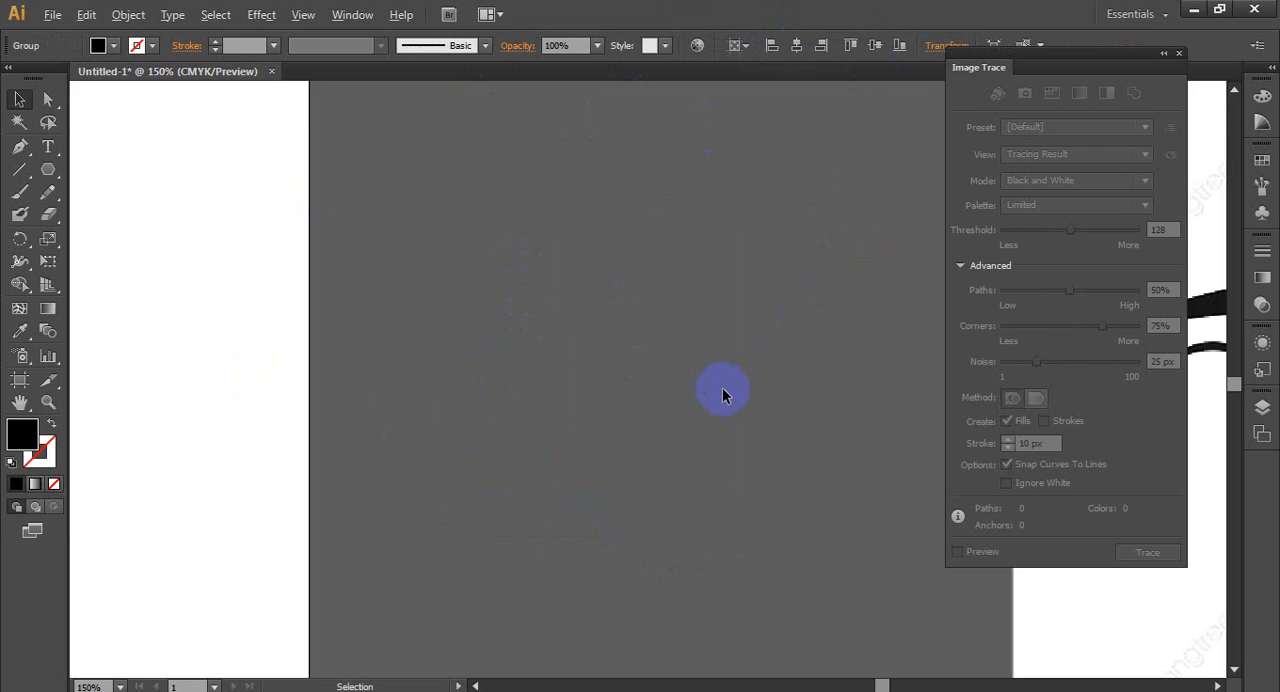
pyautogui.hotkey('ctrl', '0')
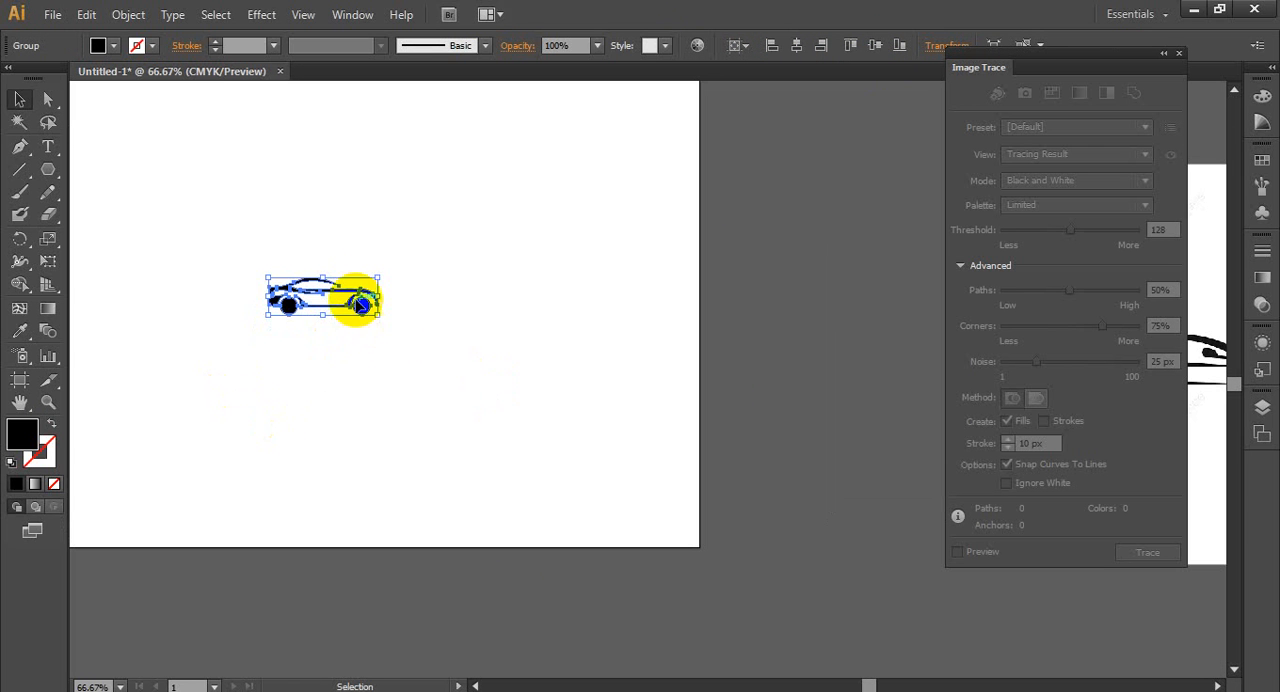
pyautogui.moveTo(379, 277); pyautogui.dragTo(553, 217)
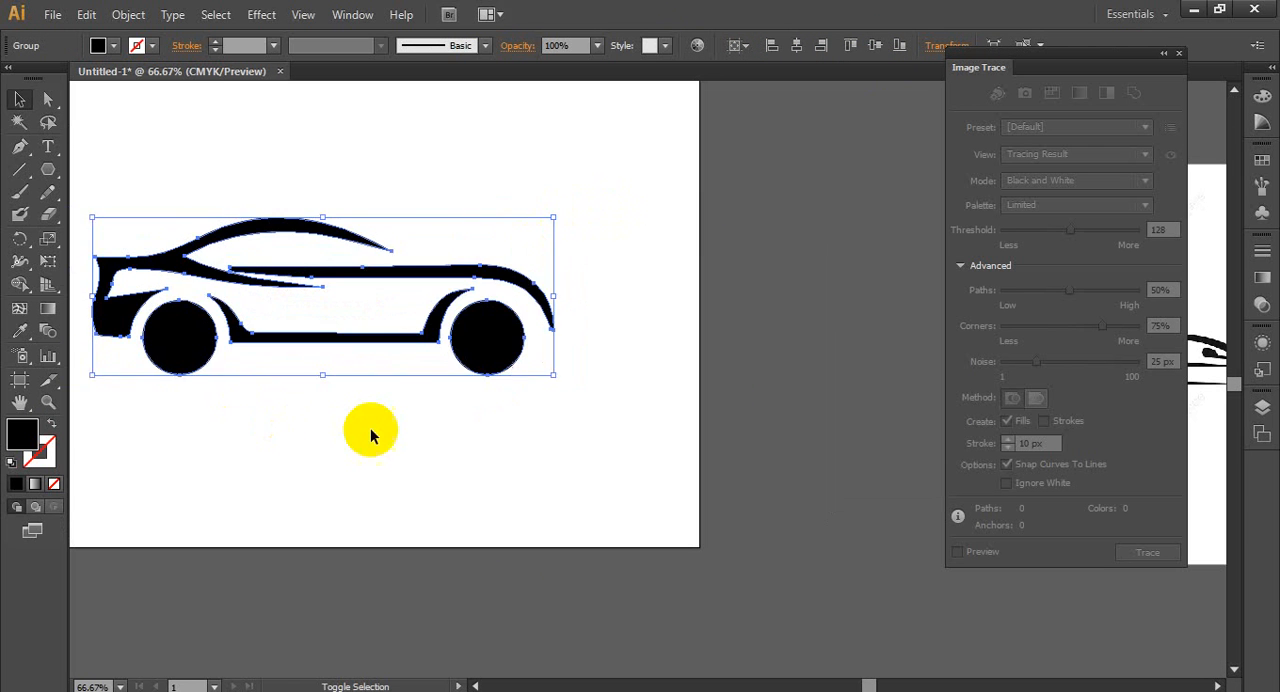
pyautogui.click(466, 466)
# - Extend the roofline's pointed front tip by moving its anchor point down onto the upper edge of the hood line
pyautogui.scroll(-2, 466, 466)
pyautogui.scroll(1, 240, 428)
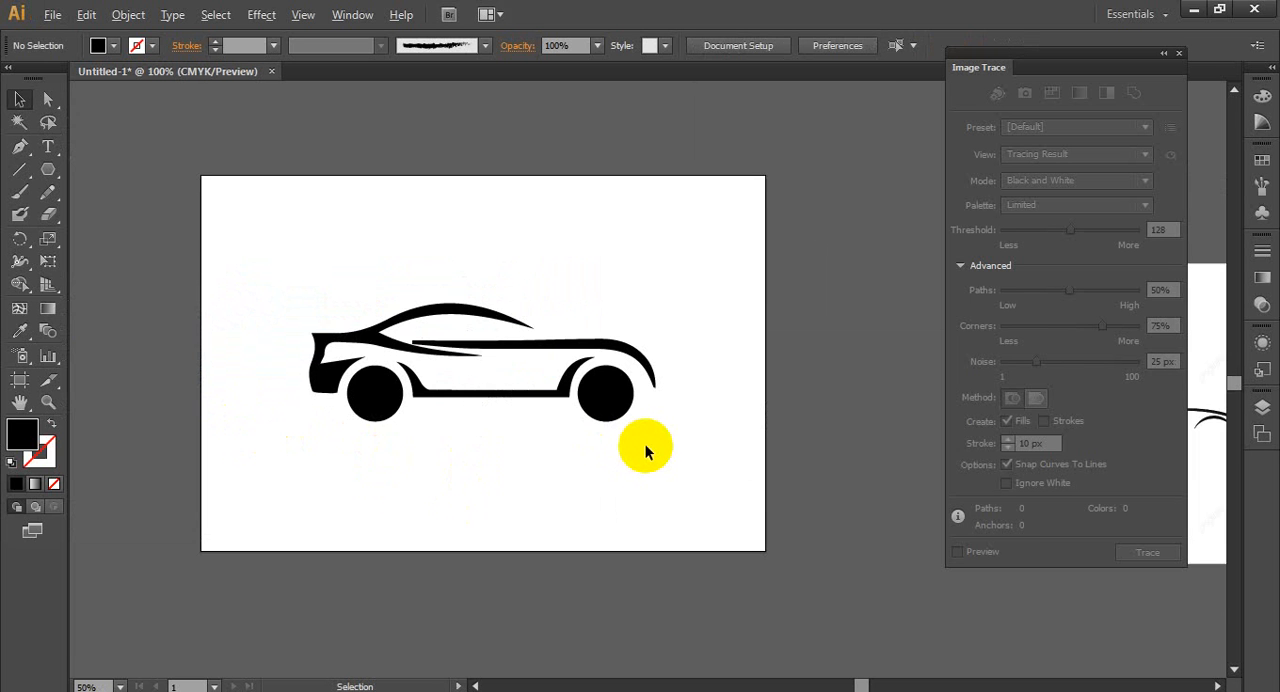
pyautogui.scroll(2, 645, 444)
pyautogui.scroll(-1, 645, 444)
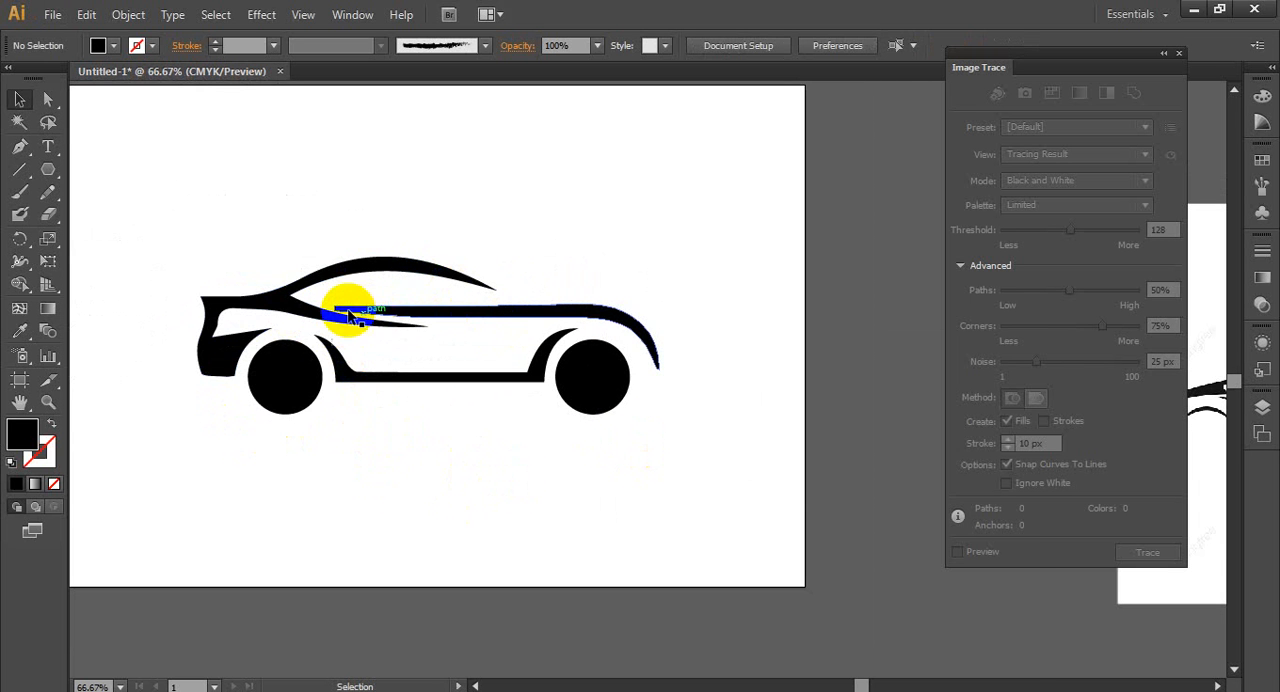
pyautogui.scroll(1, 340, 296)
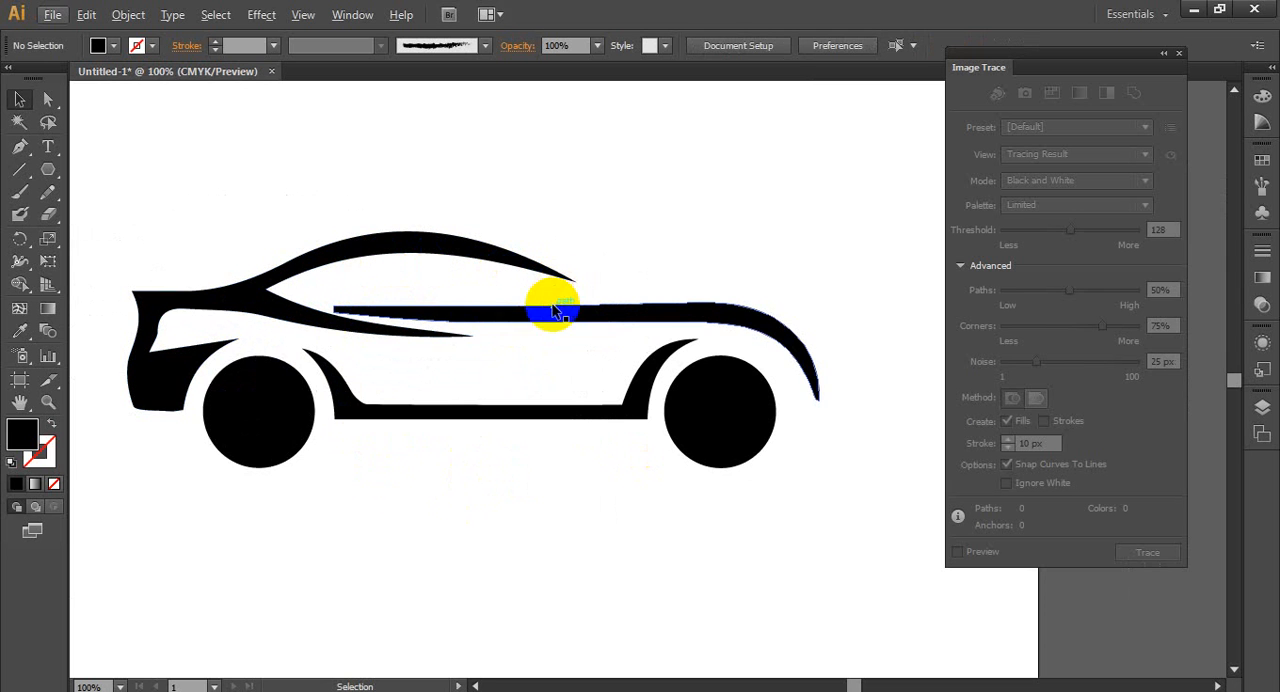
pyautogui.scroll(1, 585, 318)
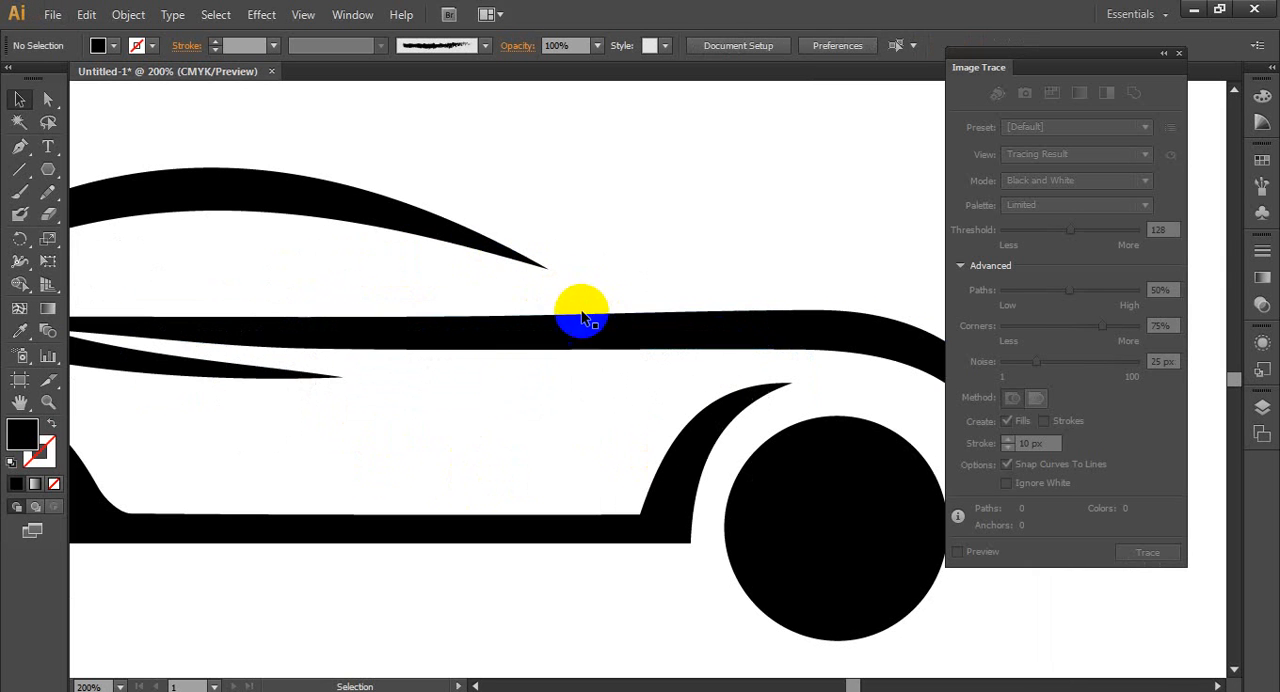
pyautogui.click(548, 267)
pyautogui.scroll(3, 563, 289)
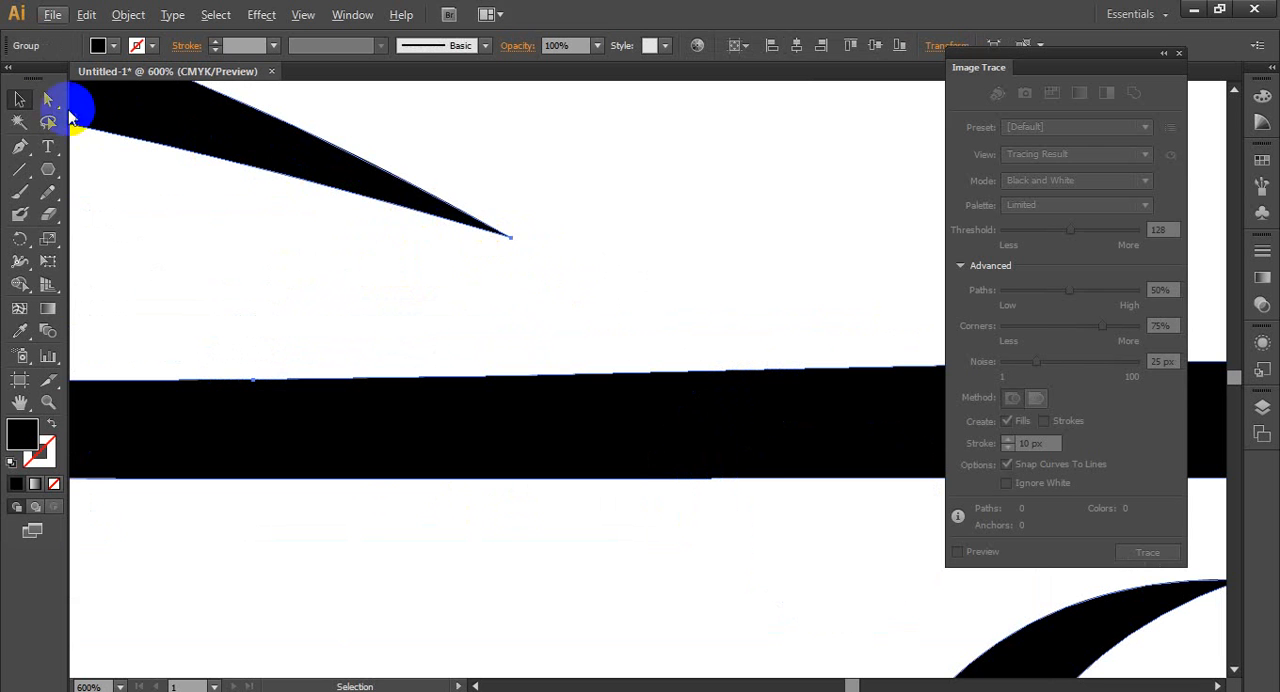
pyautogui.click(47, 99)
pyautogui.click(511, 240)
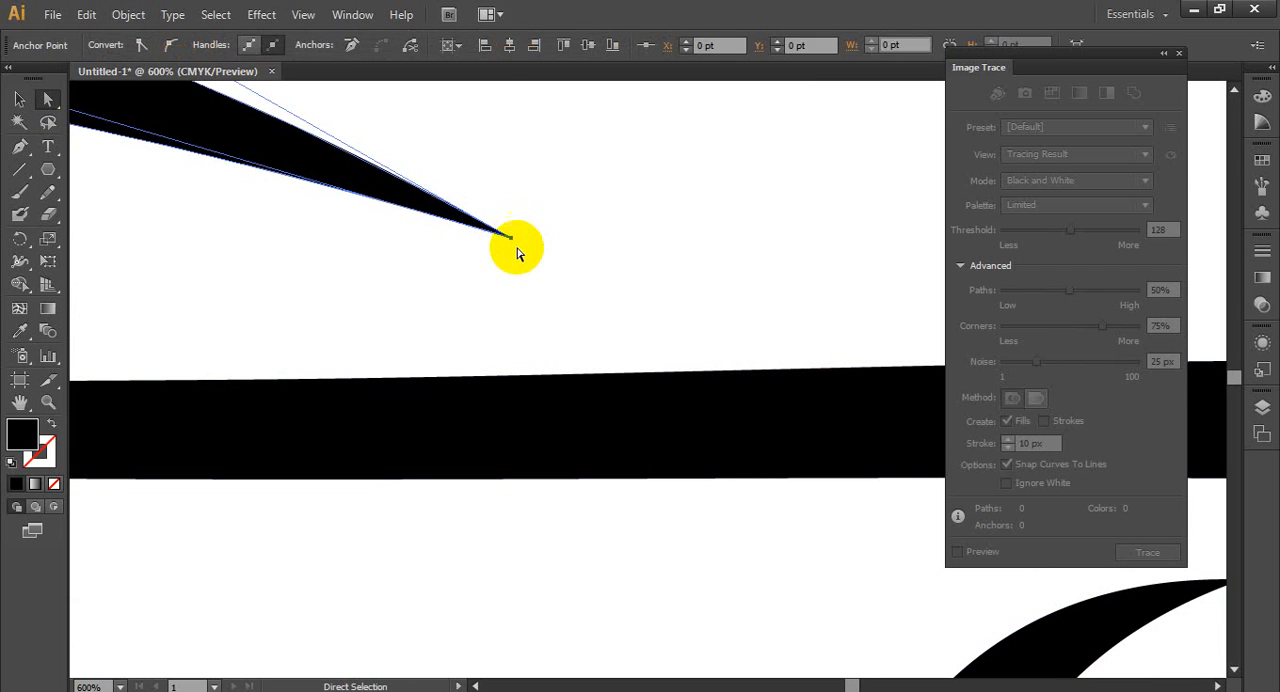
pyautogui.moveTo(517, 250); pyautogui.dragTo(753, 374)
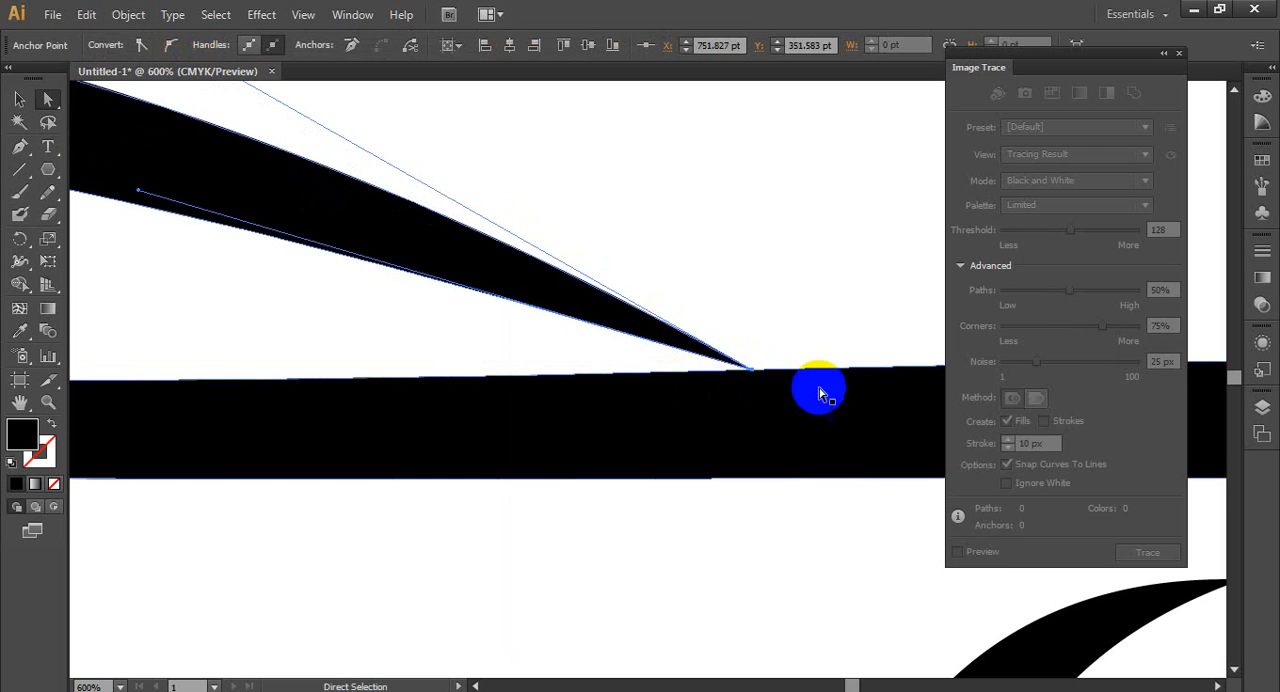
pyautogui.click(766, 323)
# - Move the two end anchors at the hood line's rear end back into the black body shape behind the window
pyautogui.scroll(-3, 694, 443)
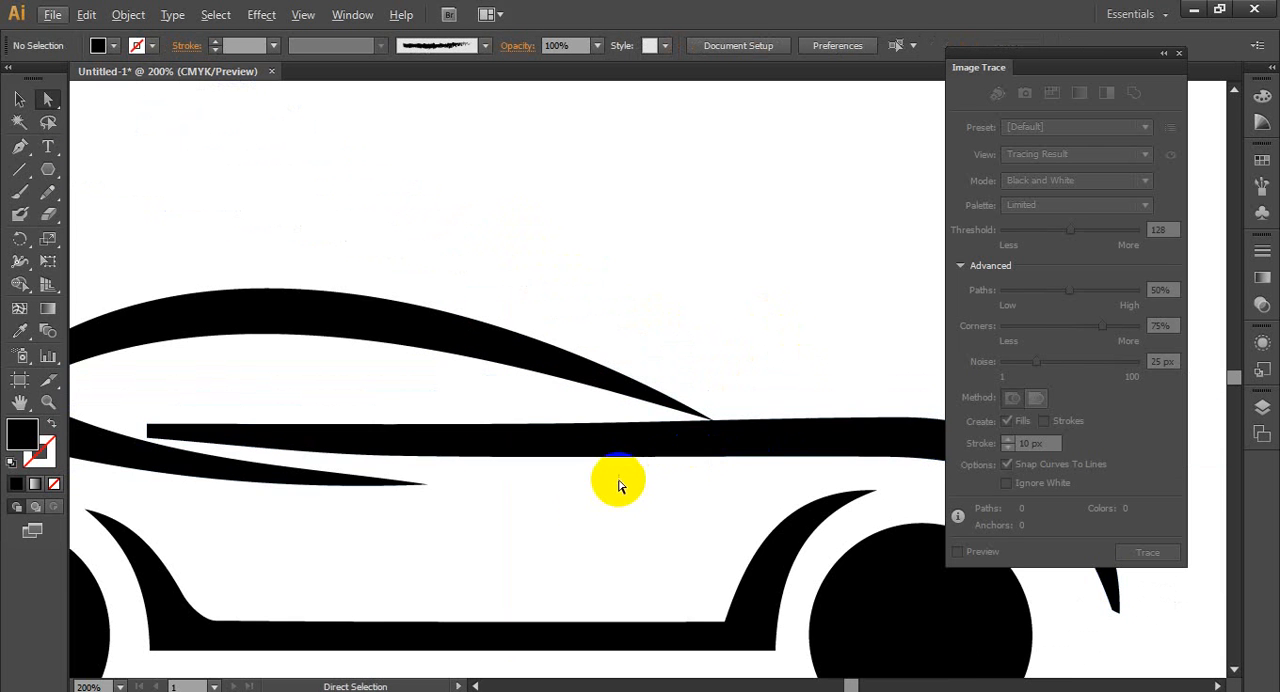
pyautogui.click(595, 500)
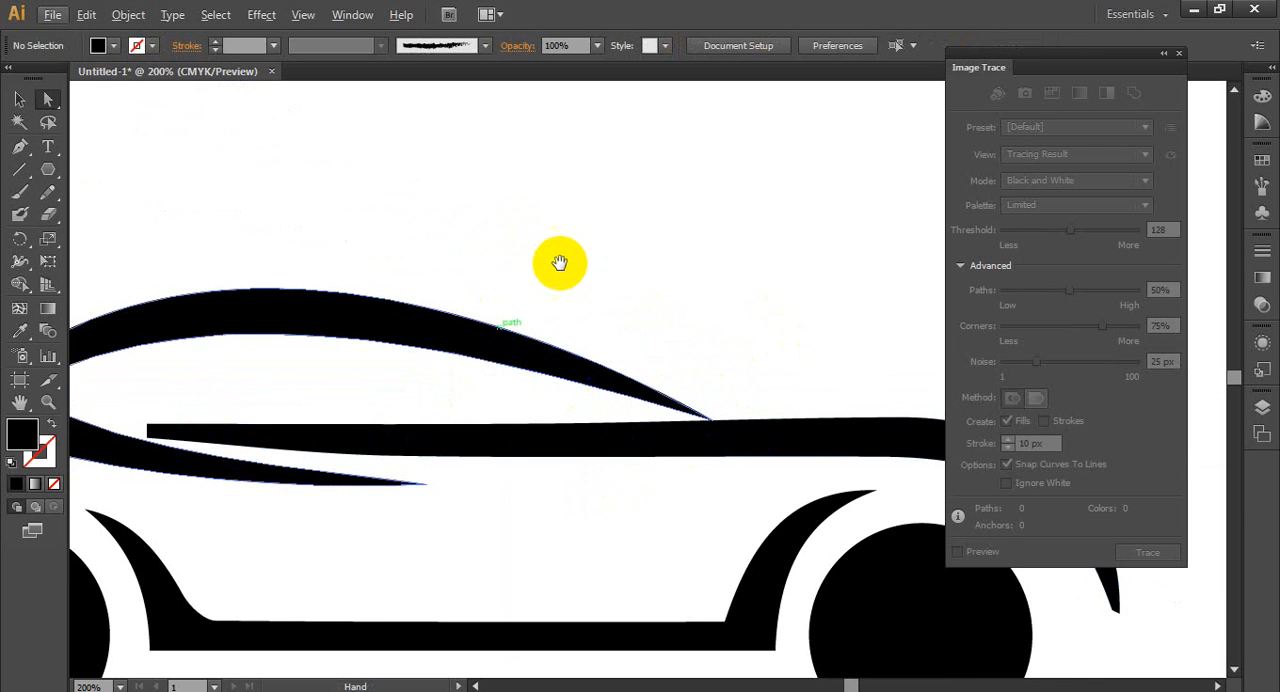
pyautogui.scroll(1, 780, 240)
pyautogui.scroll(2, 300, 405)
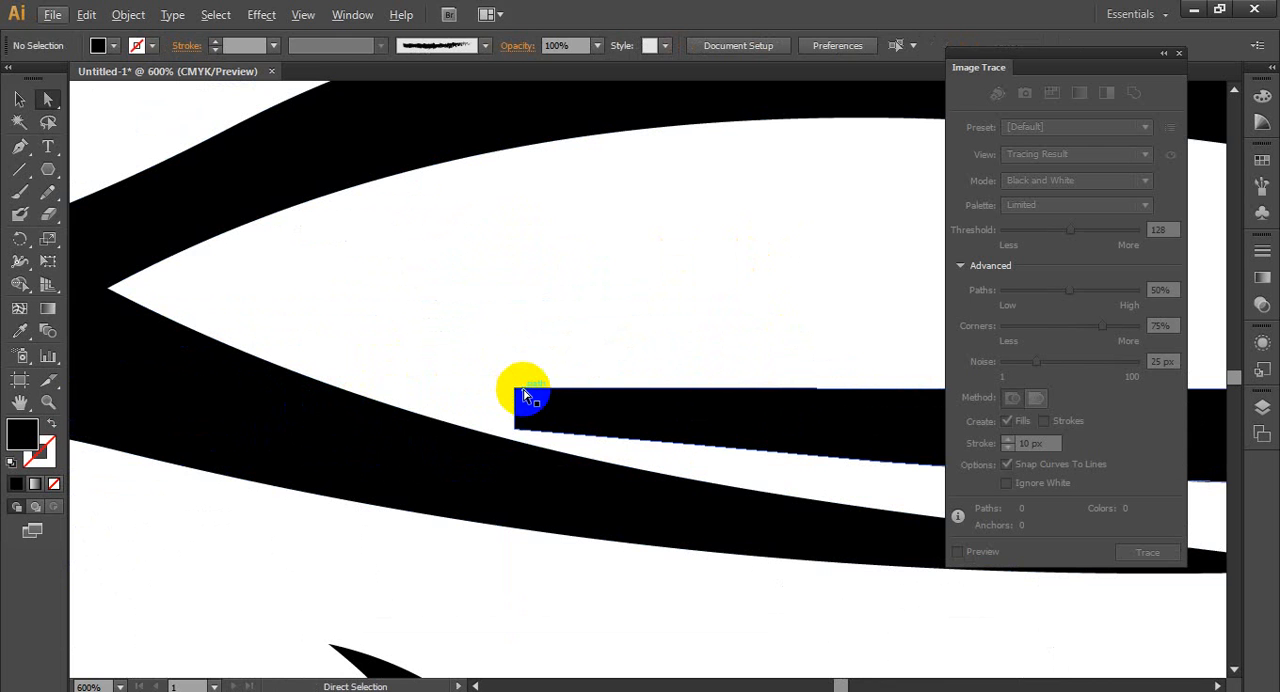
pyautogui.click(515, 430)
pyautogui.click(515, 434)
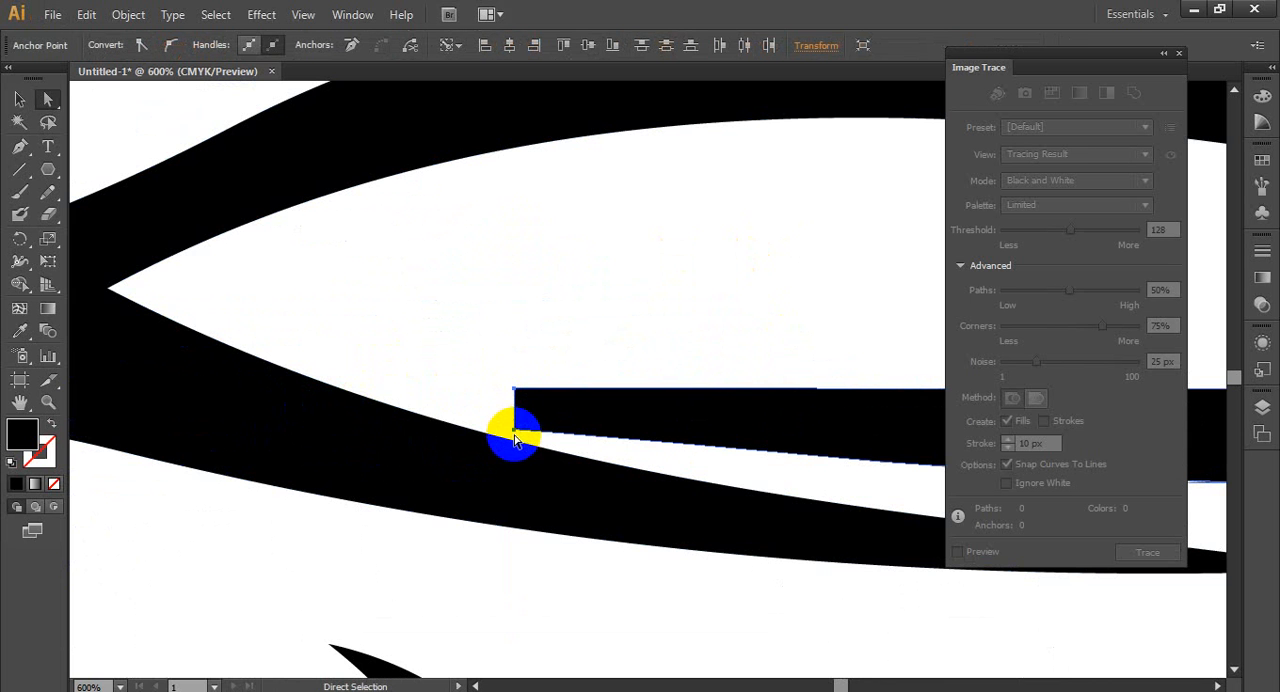
pyautogui.moveTo(510, 435); pyautogui.dragTo(225, 426)
pyautogui.click(544, 340)
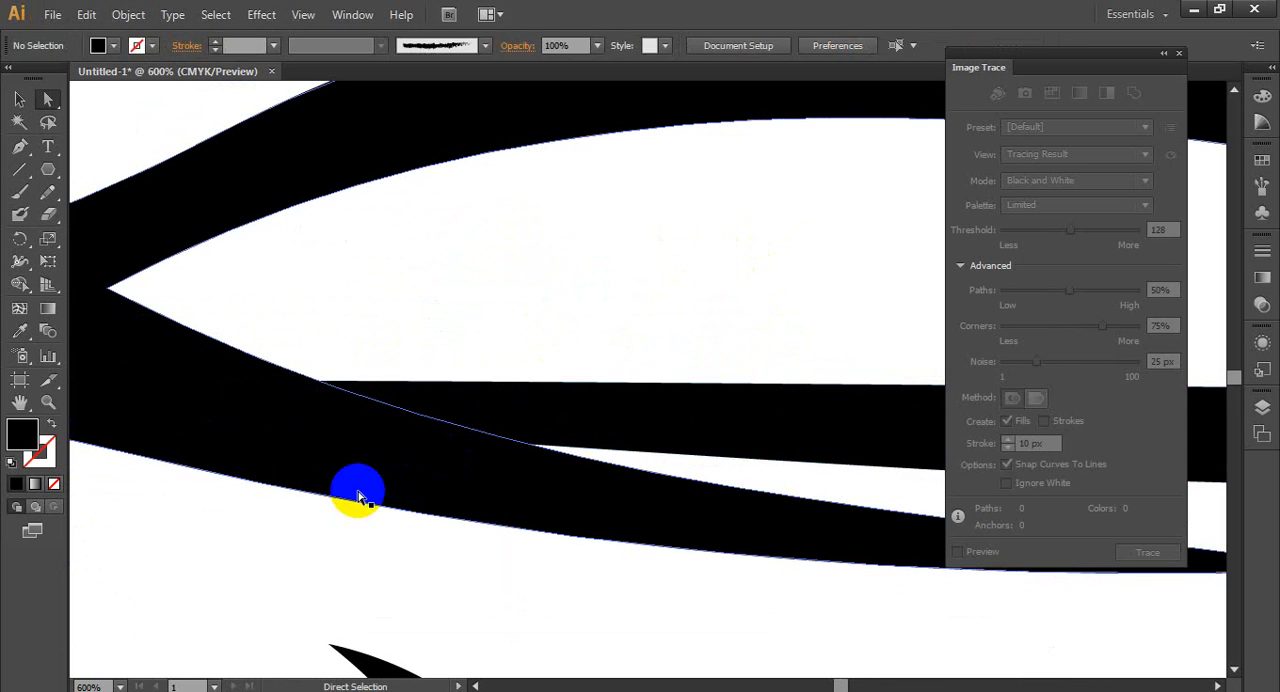
# - Select the whole car group, try moving it upward, and undo the move
pyautogui.scroll(-3, 357, 470)
pyautogui.scroll(-2, 351, 497)
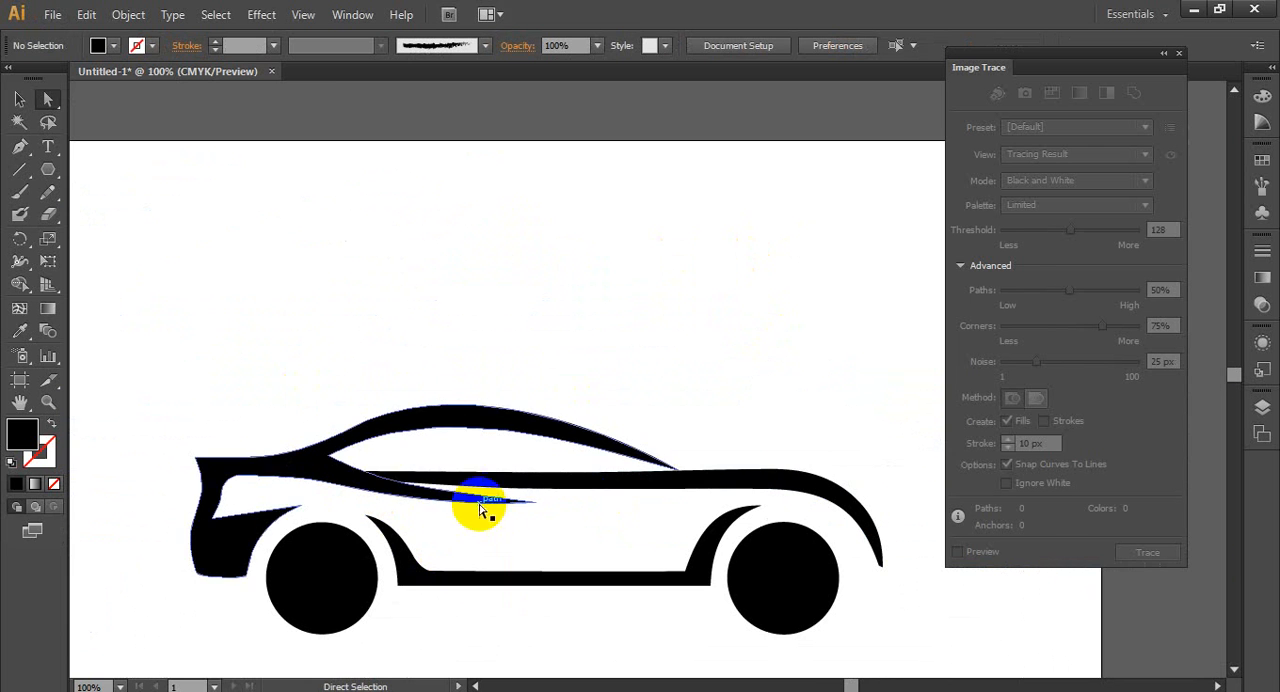
pyautogui.scroll(-2, 586, 443)
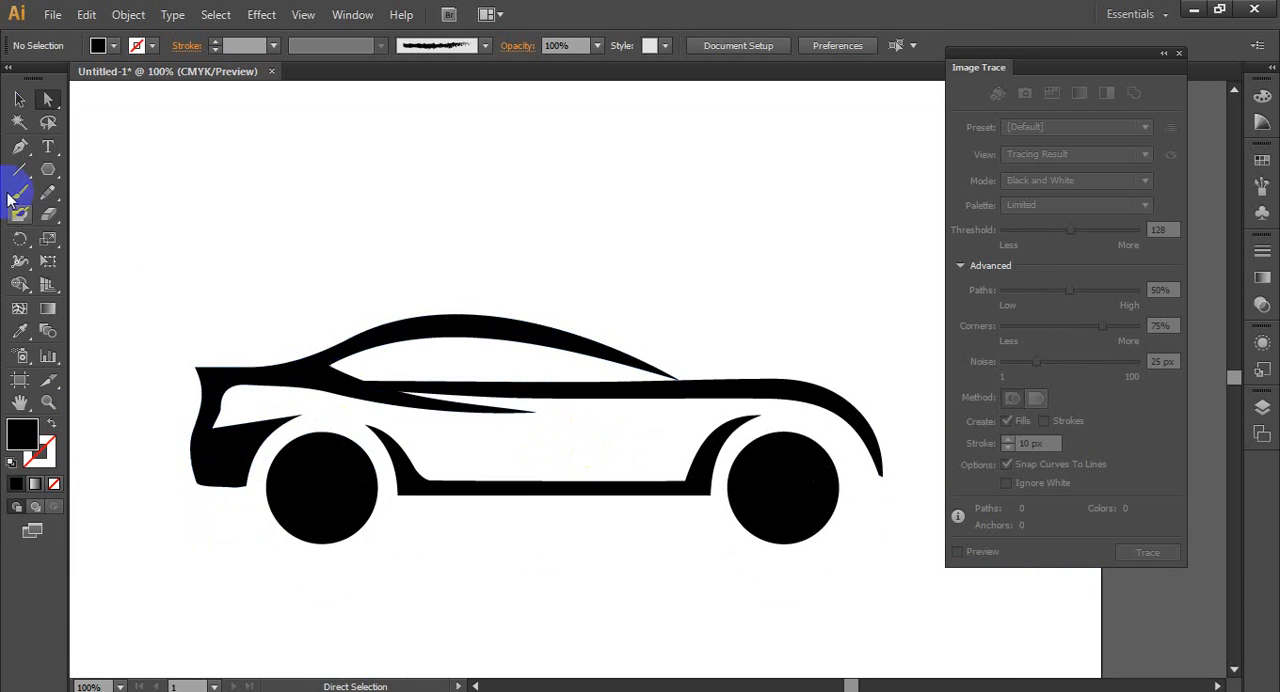
pyautogui.click(22, 100)
pyautogui.moveTo(143, 229); pyautogui.dragTo(806, 578)
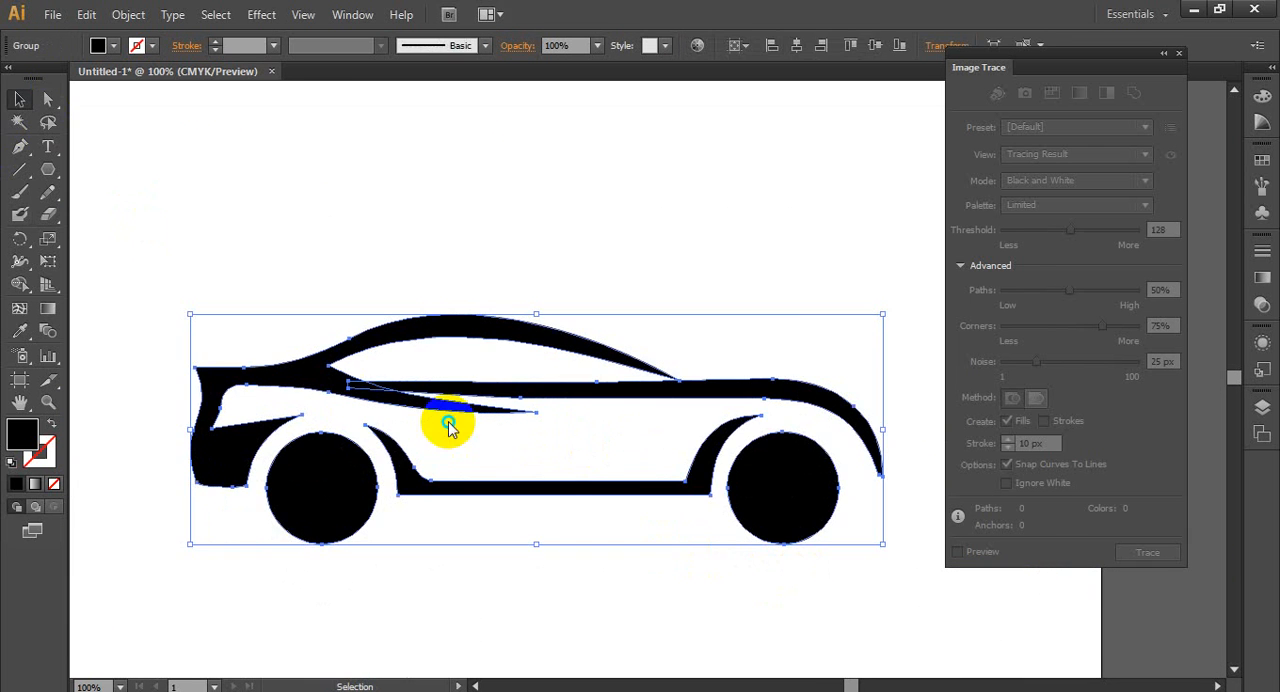
pyautogui.rightClick(449, 424)
pyautogui.click(577, 306)
pyautogui.click(444, 406)
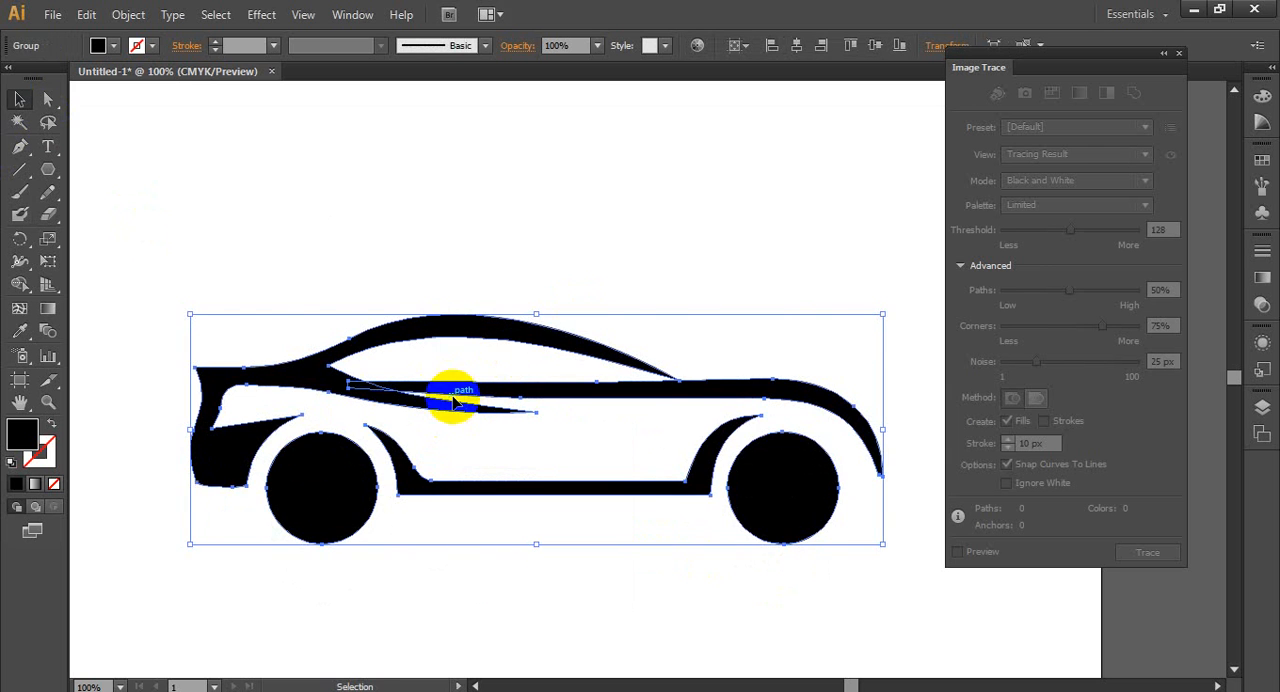
pyautogui.moveTo(471, 383); pyautogui.dragTo(498, 308)
pyautogui.hotkey('ctrl', 'z')
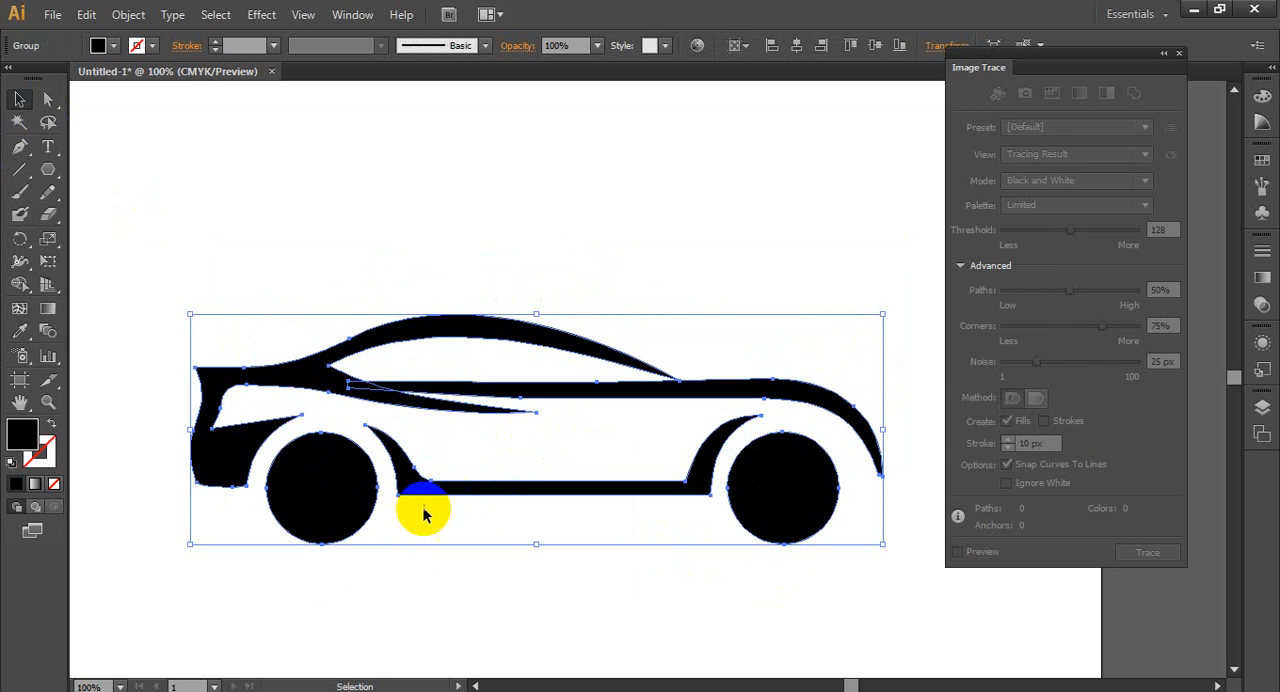
# - Deselect the car and close the Image Trace settings, keeping the whole artboard in view
pyautogui.click(374, 537)
pyautogui.click(1179, 53)
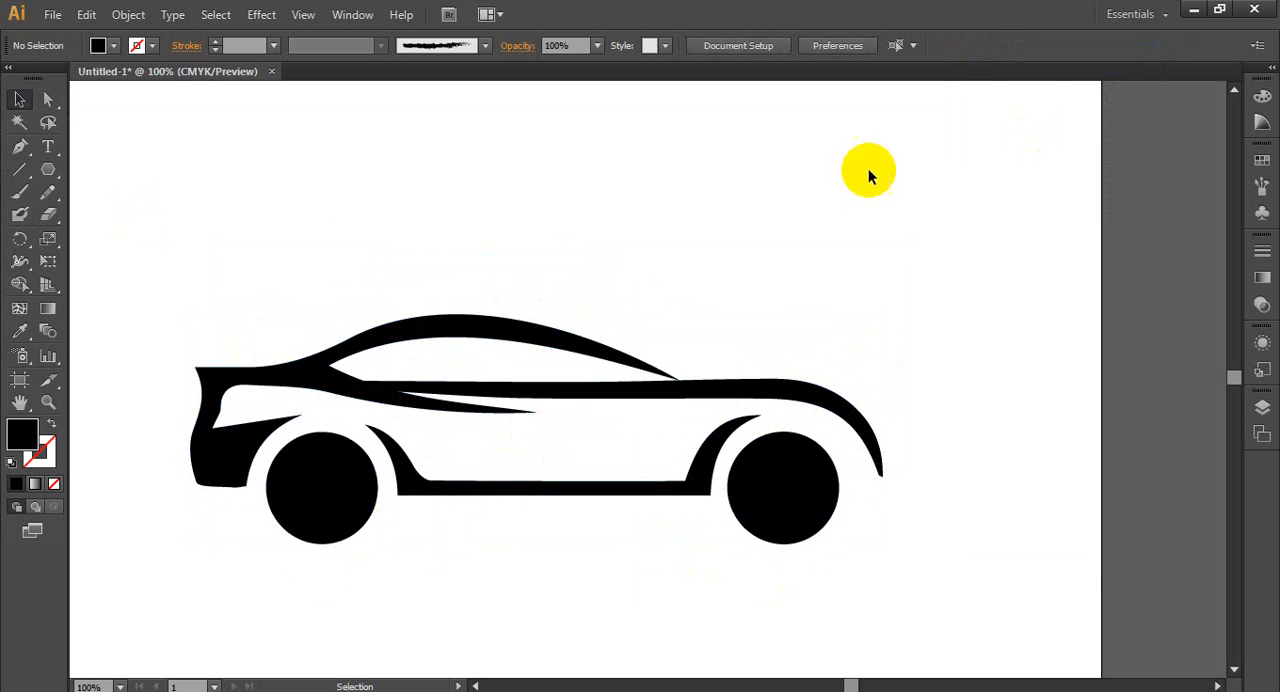
pyautogui.hotkey('ctrl', '-')
pyautogui.hotkey('ctrl', '-')
pyautogui.hotkey('ctrl', '+')
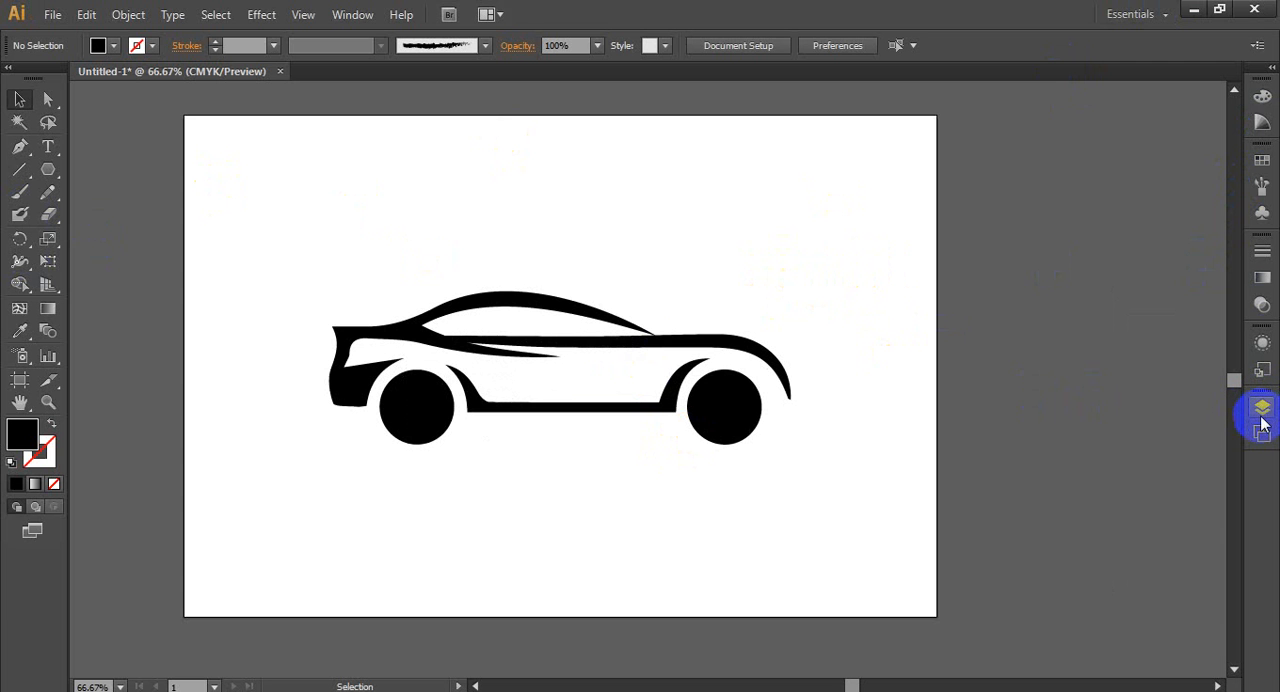
# - Add a new empty layer to the document and place it beneath Layer 1
pyautogui.click(358, 15)
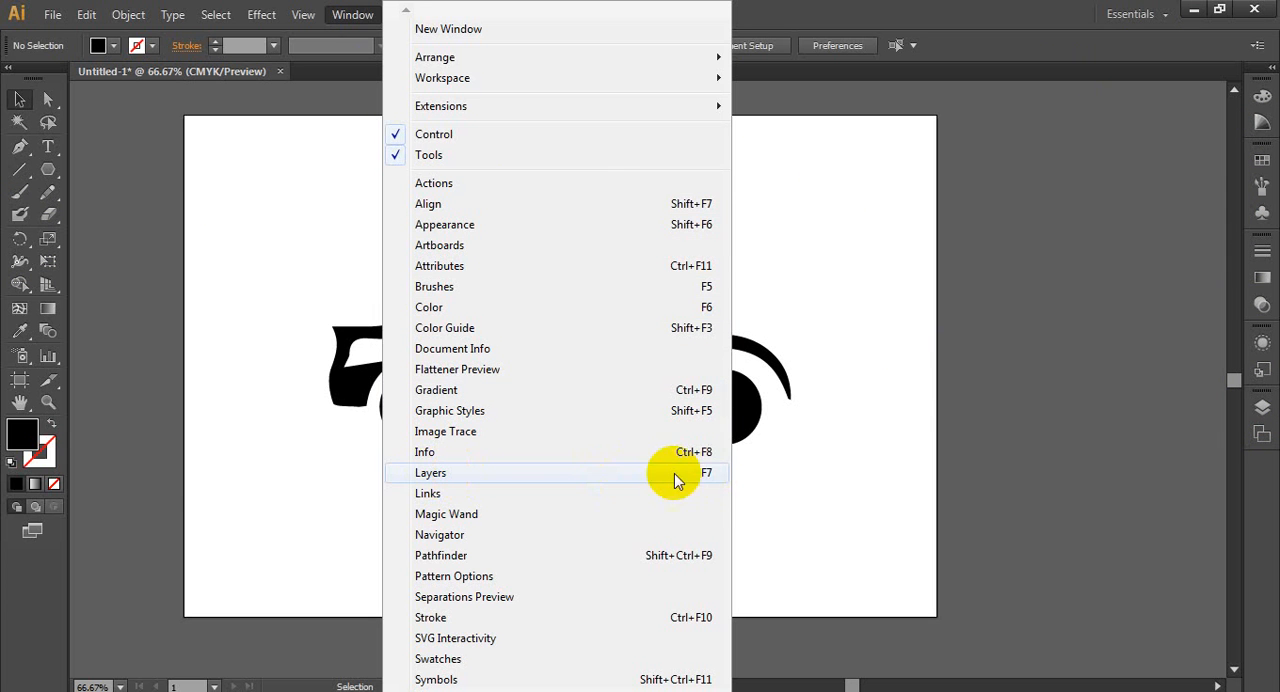
pyautogui.click(1265, 409)
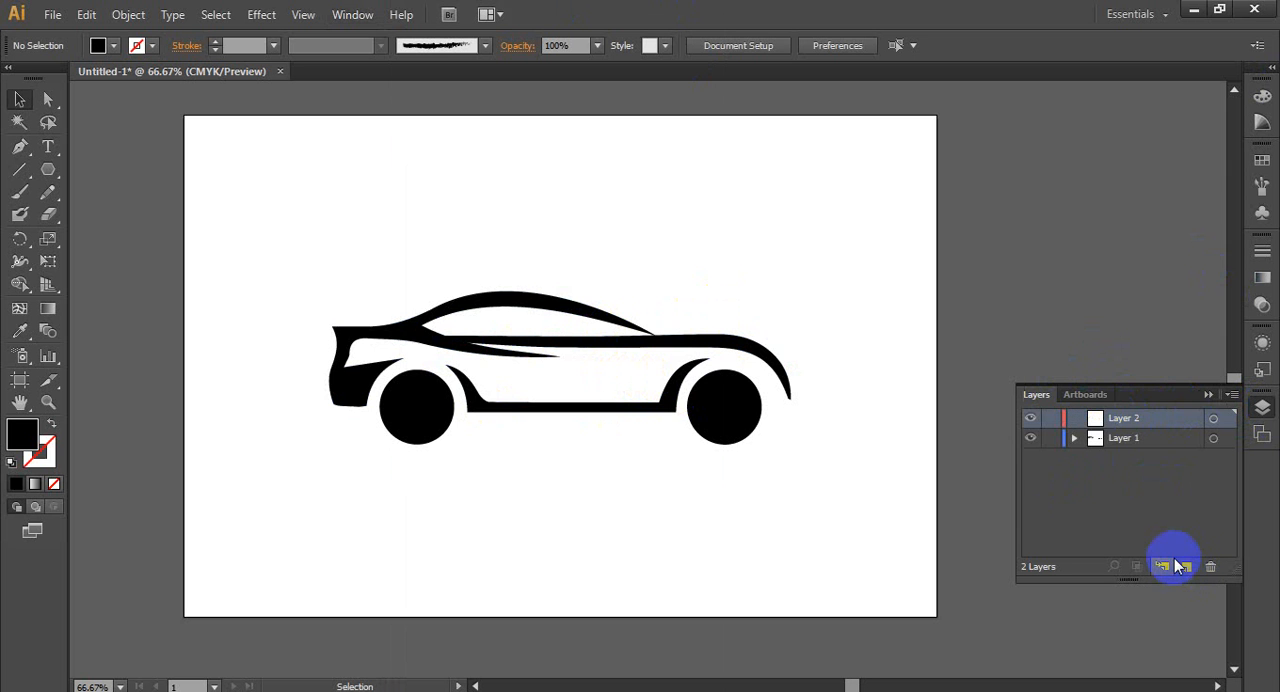
pyautogui.click(1125, 421)
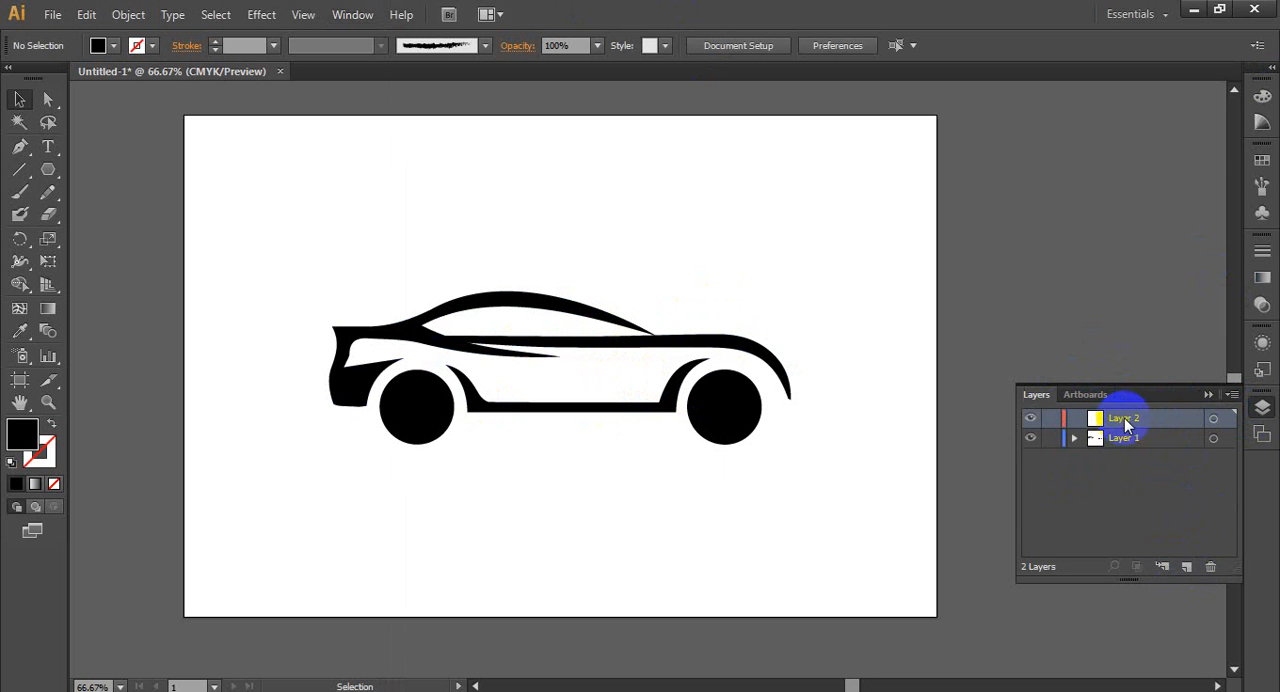
pyautogui.moveTo(1133, 424)
pyautogui.mouseDown()
pyautogui.moveTo(1123, 437)
pyautogui.moveTo(1134, 448)
pyautogui.mouseUp()
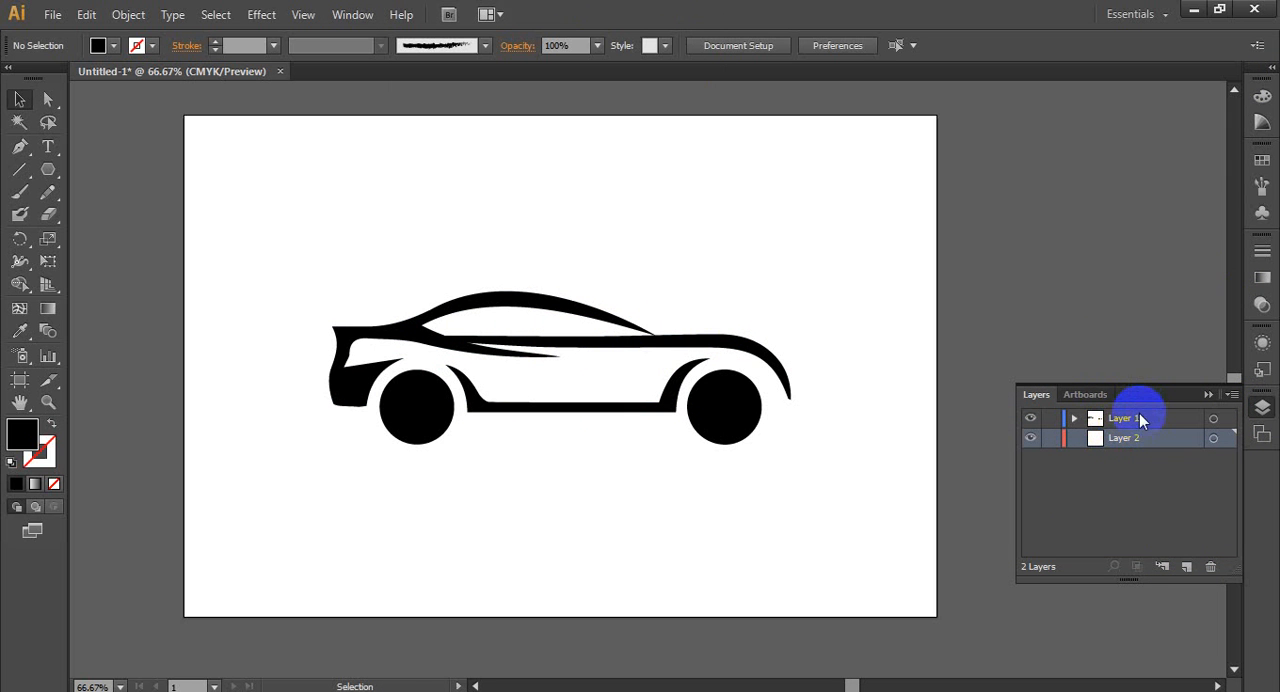
# - Lock Layer 1 with the car artwork and make Layer 2 the active layer
pyautogui.click(1139, 418)
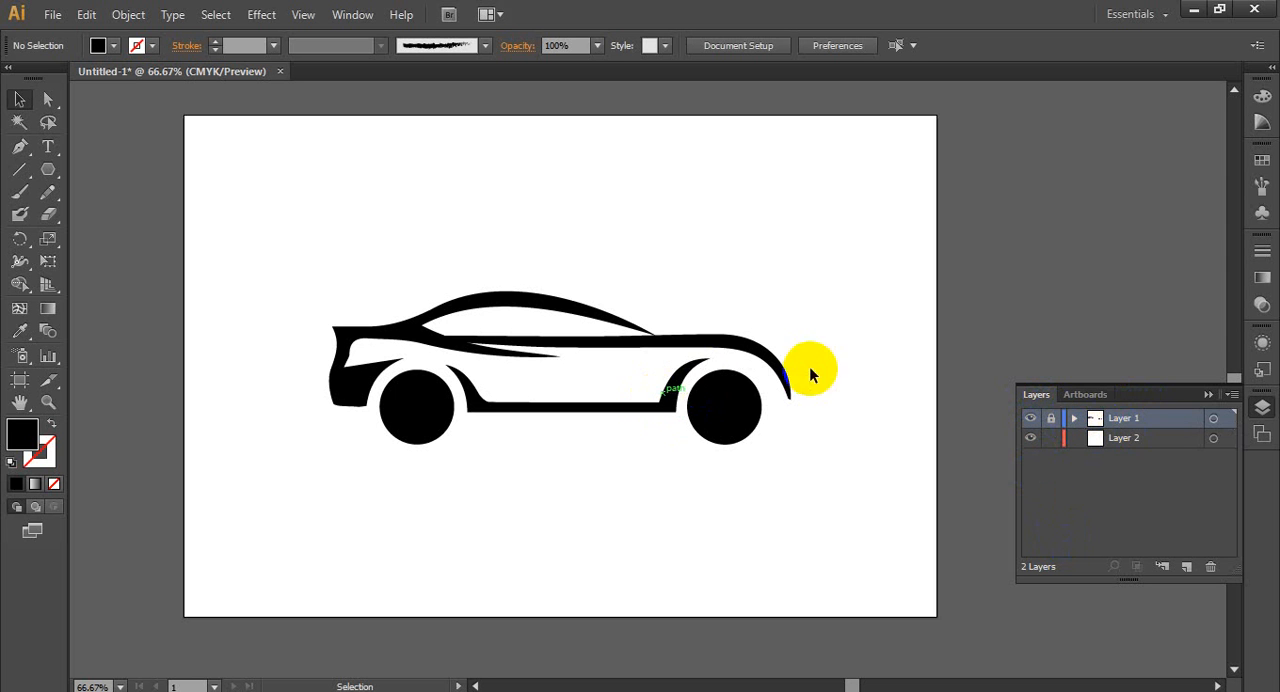
pyautogui.click(1139, 441)
pyautogui.click(1129, 439)
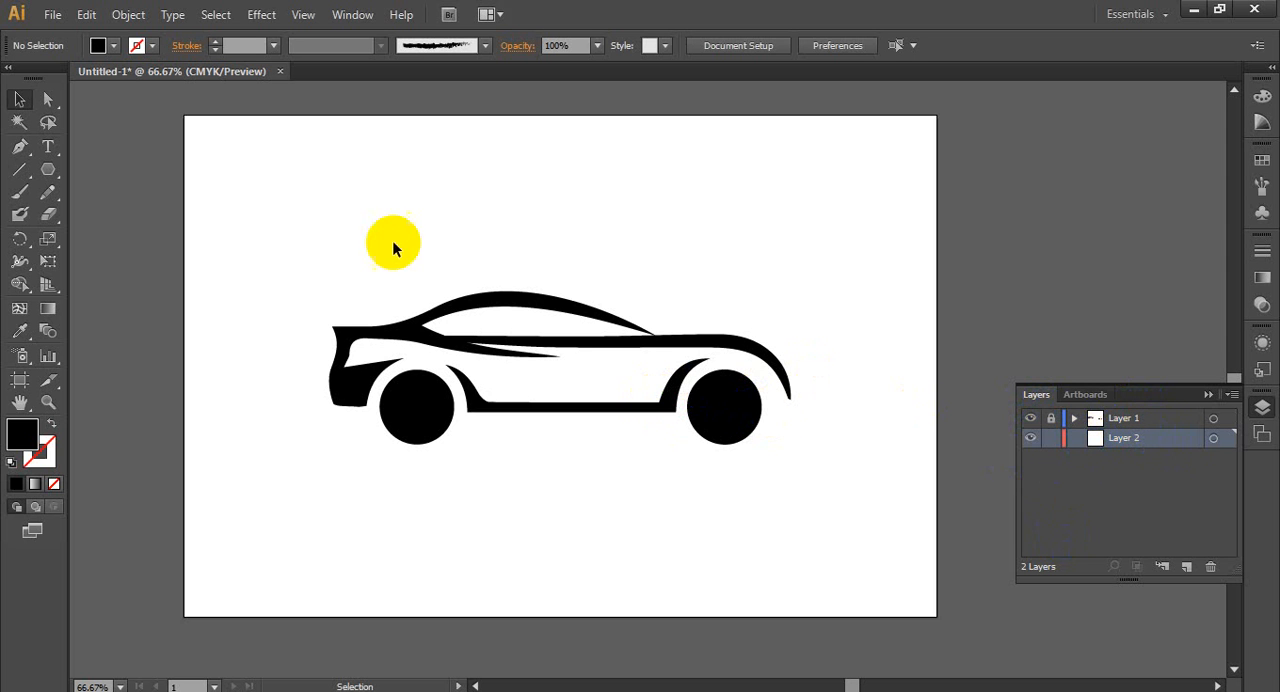
# - Choose the Blob Brush tool and set the fill color to the pink swatch for painting on Layer 2
pyautogui.click(16, 222)
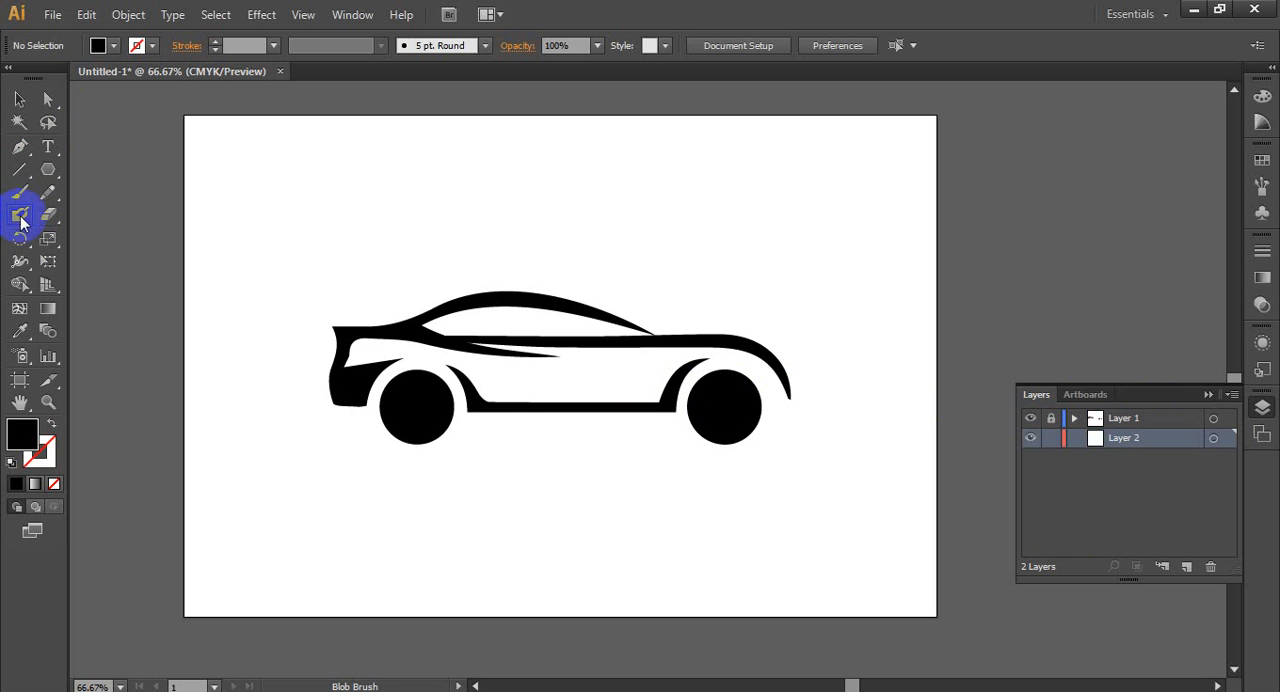
pyautogui.click(115, 47)
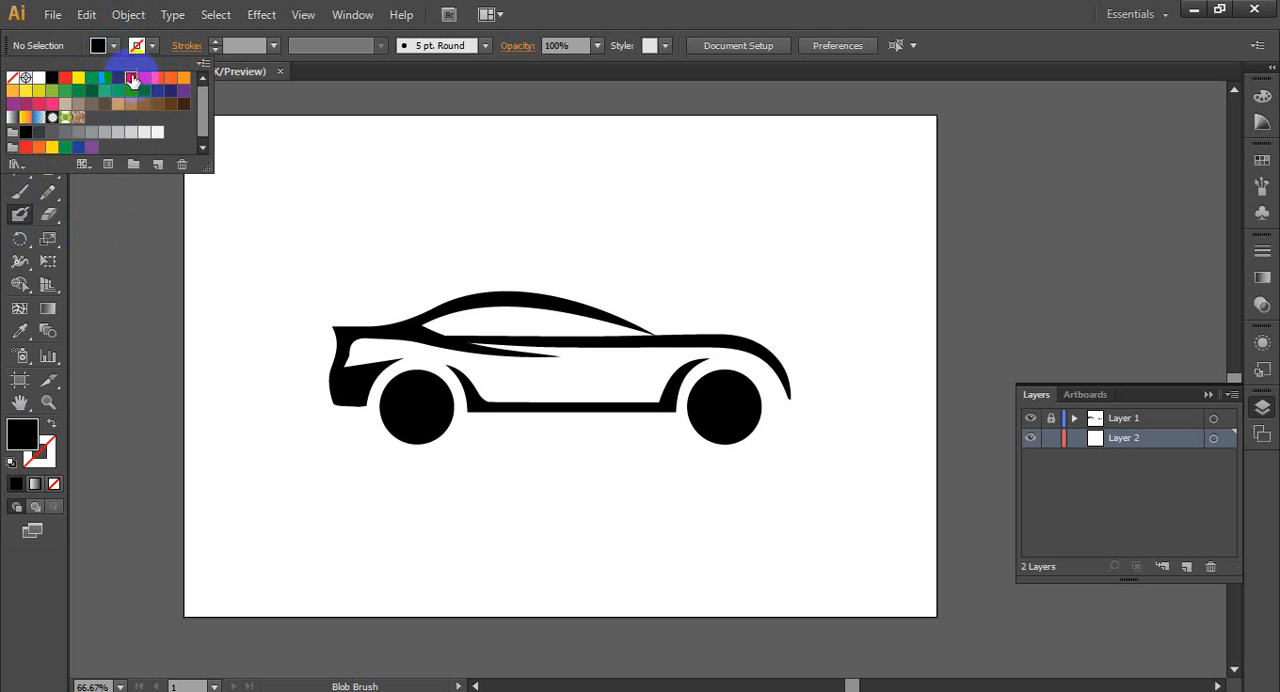
pyautogui.click(132, 80)
# - Paint a pink band along the upper edge of the car's side window, from its rear corner towards the front tip
pyautogui.moveTo(440, 368); pyautogui.dragTo(487, 343)
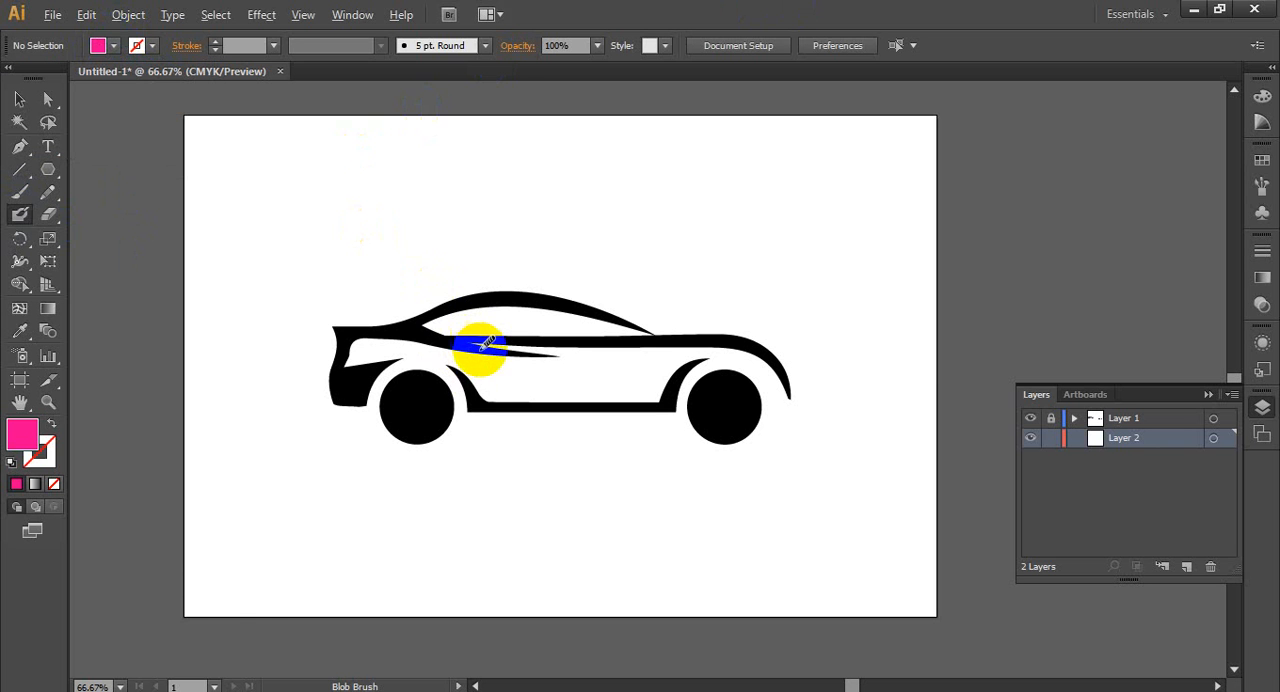
pyautogui.scroll(4, 487, 343)
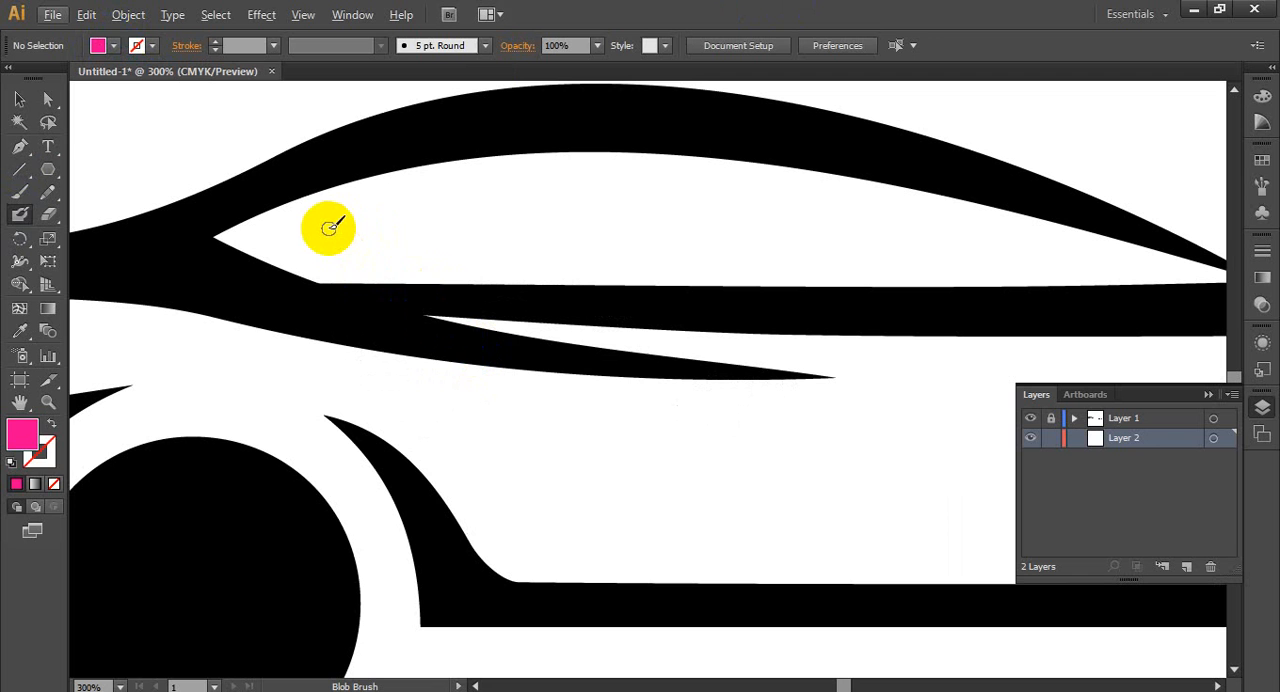
pyautogui.hotkey('shift', 'x')
pyautogui.moveTo(270, 223)
pyautogui.mouseDown()
pyautogui.moveTo(228, 237)
pyautogui.moveTo(448, 177)
pyautogui.mouseUp()
pyautogui.moveTo(347, 210)
pyautogui.mouseDown()
pyautogui.moveTo(403, 174)
pyautogui.moveTo(490, 172)
pyautogui.moveTo(325, 229)
pyautogui.moveTo(351, 157)
pyautogui.moveTo(368, 152)
pyautogui.moveTo(389, 195)
pyautogui.moveTo(436, 172)
pyautogui.moveTo(668, 149)
pyautogui.moveTo(1195, 272)
pyautogui.mouseUp()
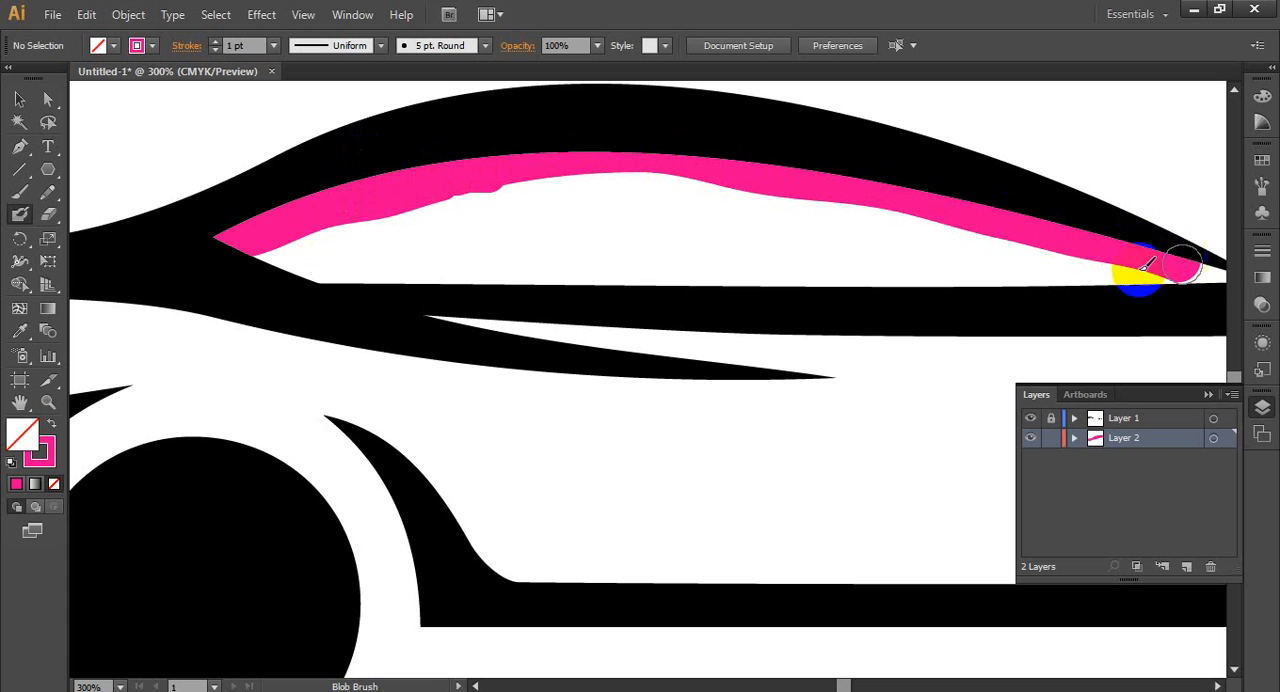
# - Fill the rest of the side window with pink strokes, covering the lower edge and all remaining white gaps
pyautogui.moveTo(271, 208)
pyautogui.mouseDown()
pyautogui.moveTo(248, 232)
pyautogui.moveTo(315, 266)
pyautogui.moveTo(371, 273)
pyautogui.moveTo(619, 267)
pyautogui.moveTo(1025, 294)
pyautogui.moveTo(1213, 273)
pyautogui.moveTo(1160, 286)
pyautogui.moveTo(681, 231)
pyautogui.moveTo(355, 245)
pyautogui.mouseUp()
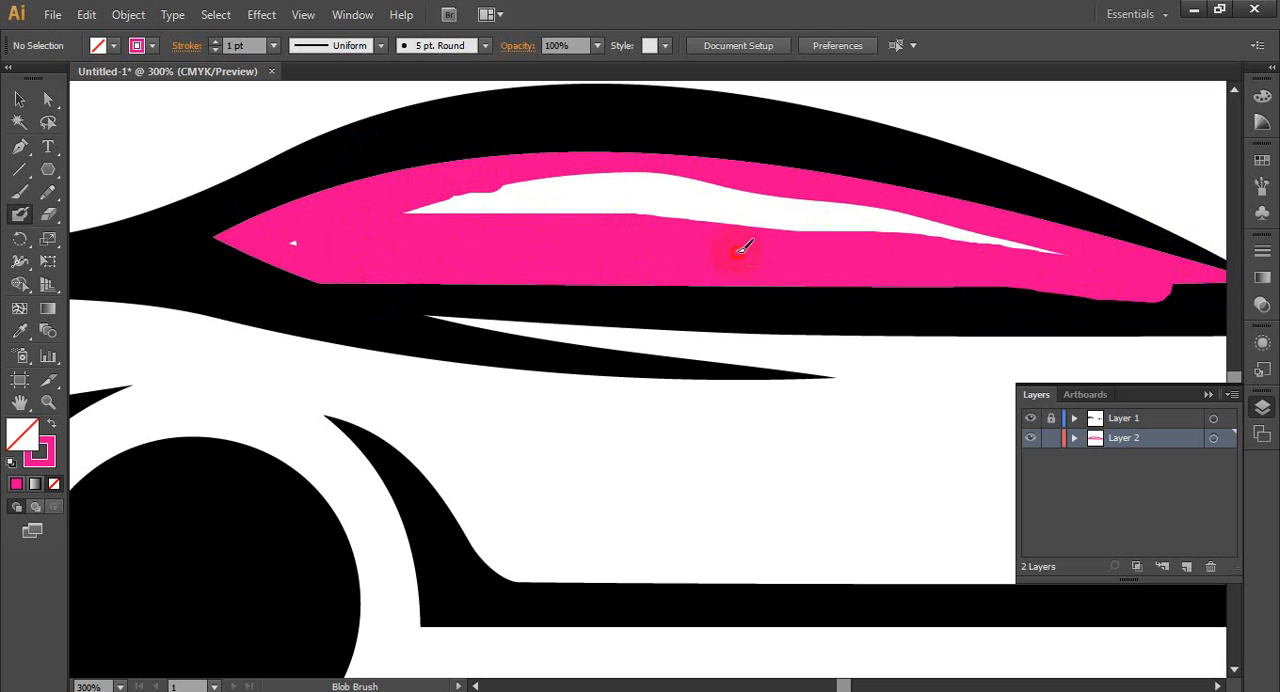
pyautogui.moveTo(741, 247); pyautogui.dragTo(476, 188)
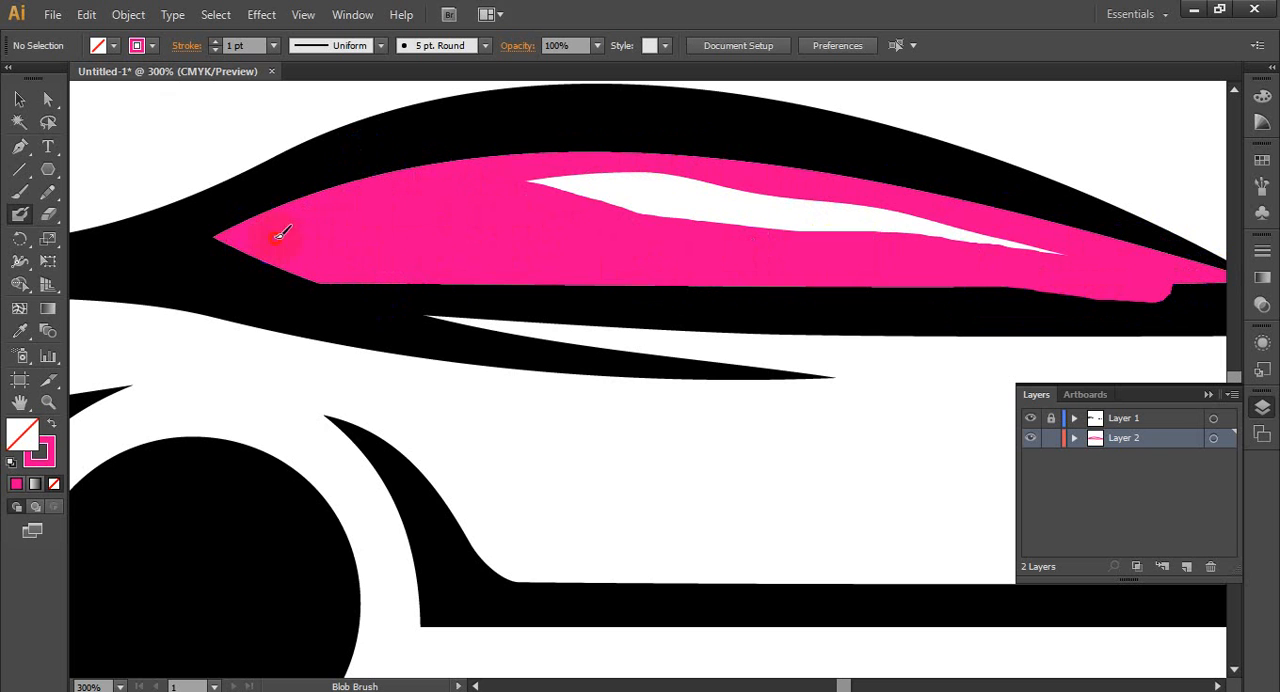
pyautogui.moveTo(573, 187)
pyautogui.mouseDown()
pyautogui.moveTo(788, 187)
pyautogui.moveTo(1055, 237)
pyautogui.mouseUp()
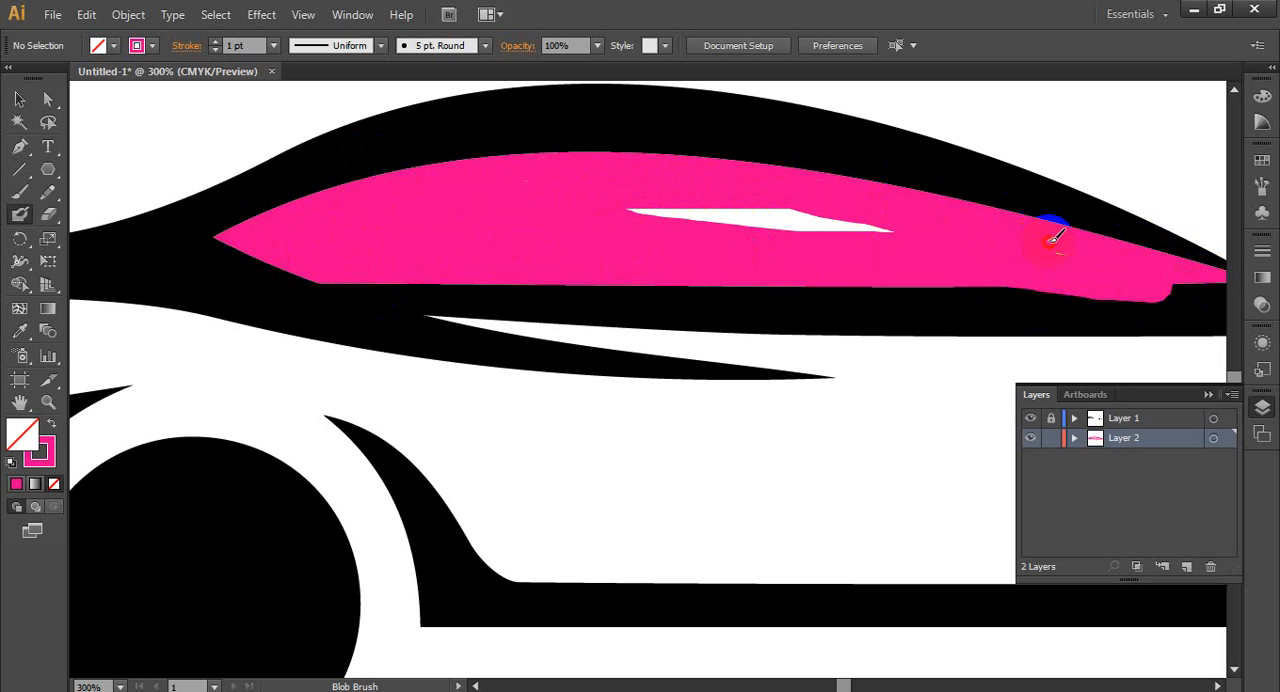
pyautogui.moveTo(919, 245); pyautogui.dragTo(719, 217)
pyautogui.moveTo(960, 295)
pyautogui.mouseDown()
pyautogui.moveTo(1191, 289)
pyautogui.moveTo(485, 285)
pyautogui.mouseUp()
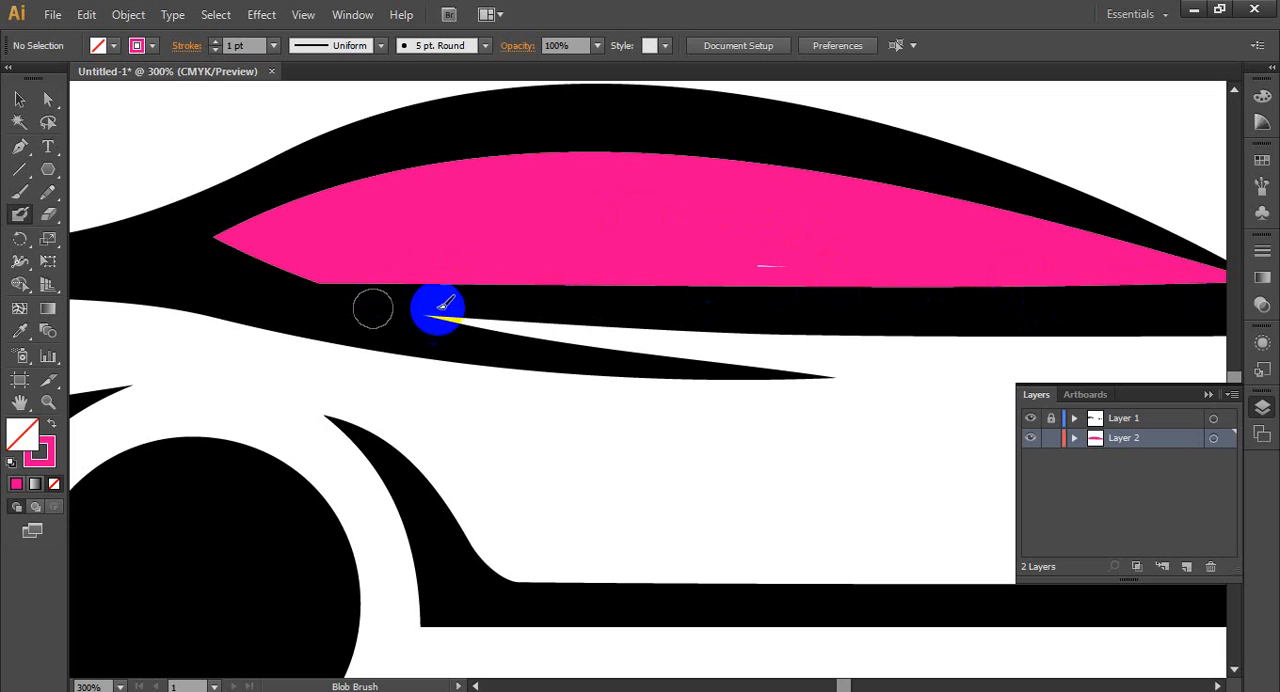
pyautogui.moveTo(802, 257); pyautogui.dragTo(720, 258)
# - Try to extend the pink into the window's pointed front tip at the current brush size, and undo the strokes
pyautogui.scroll(-4, 484, 297)
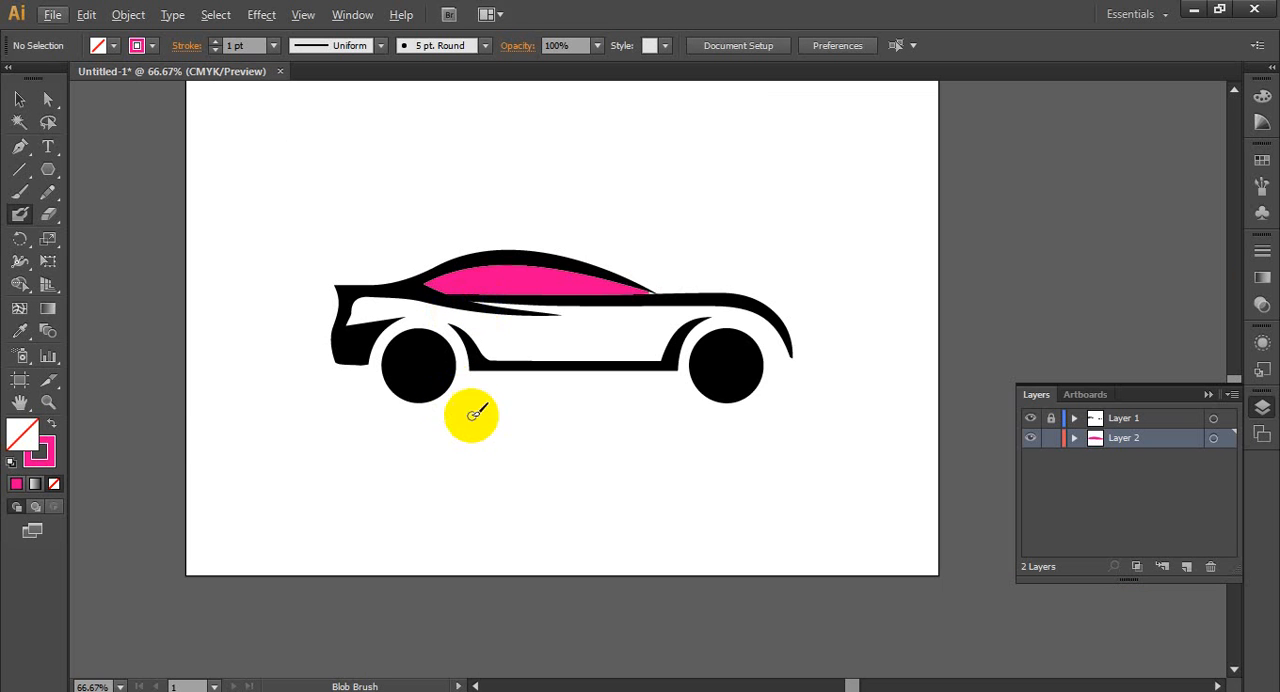
pyautogui.scroll(4, 609, 320)
pyautogui.scroll(2, 830, 196)
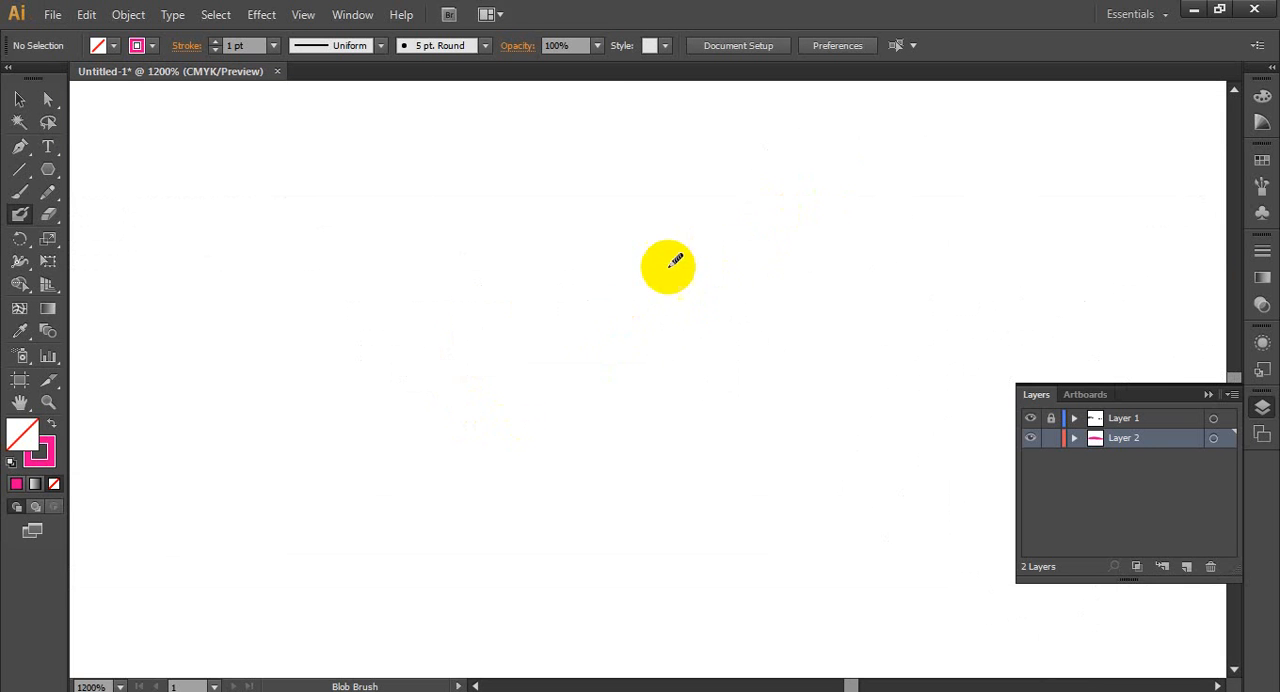
pyautogui.scroll(-4, 674, 283)
pyautogui.scroll(3, 677, 277)
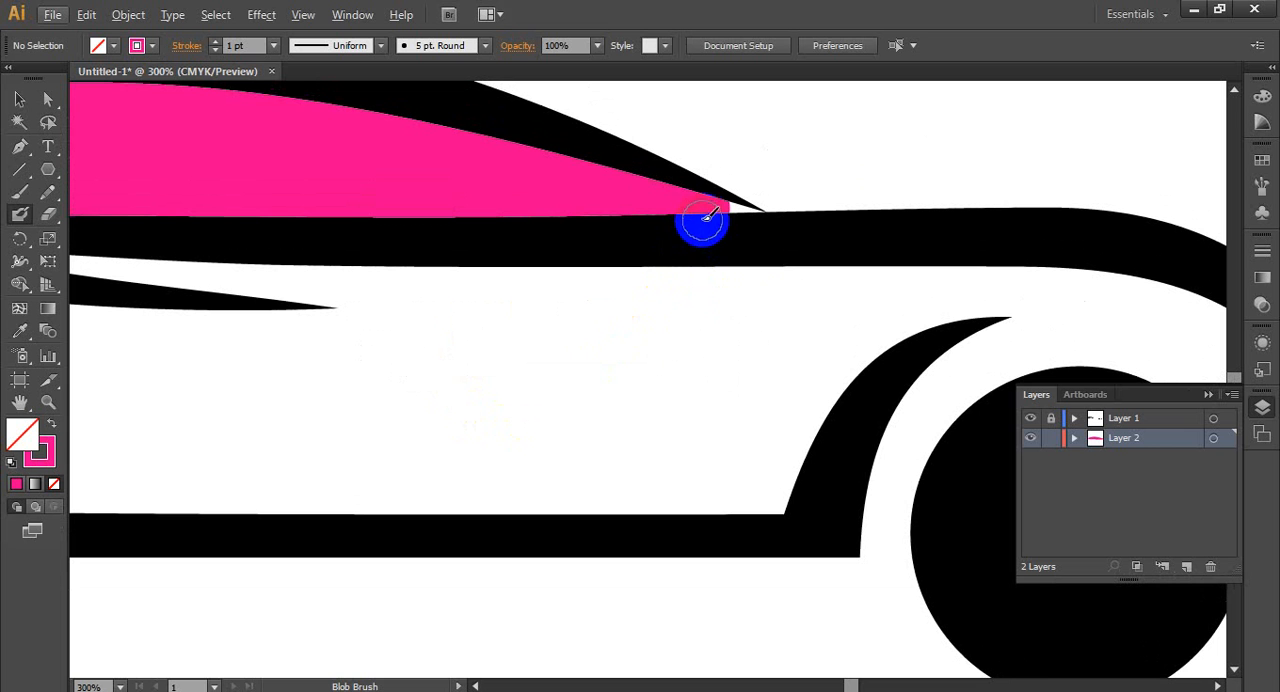
pyautogui.moveTo(705, 218)
pyautogui.mouseDown()
pyautogui.moveTo(718, 205)
pyautogui.moveTo(741, 214)
pyautogui.mouseUp()
pyautogui.scroll(2, 787, 225)
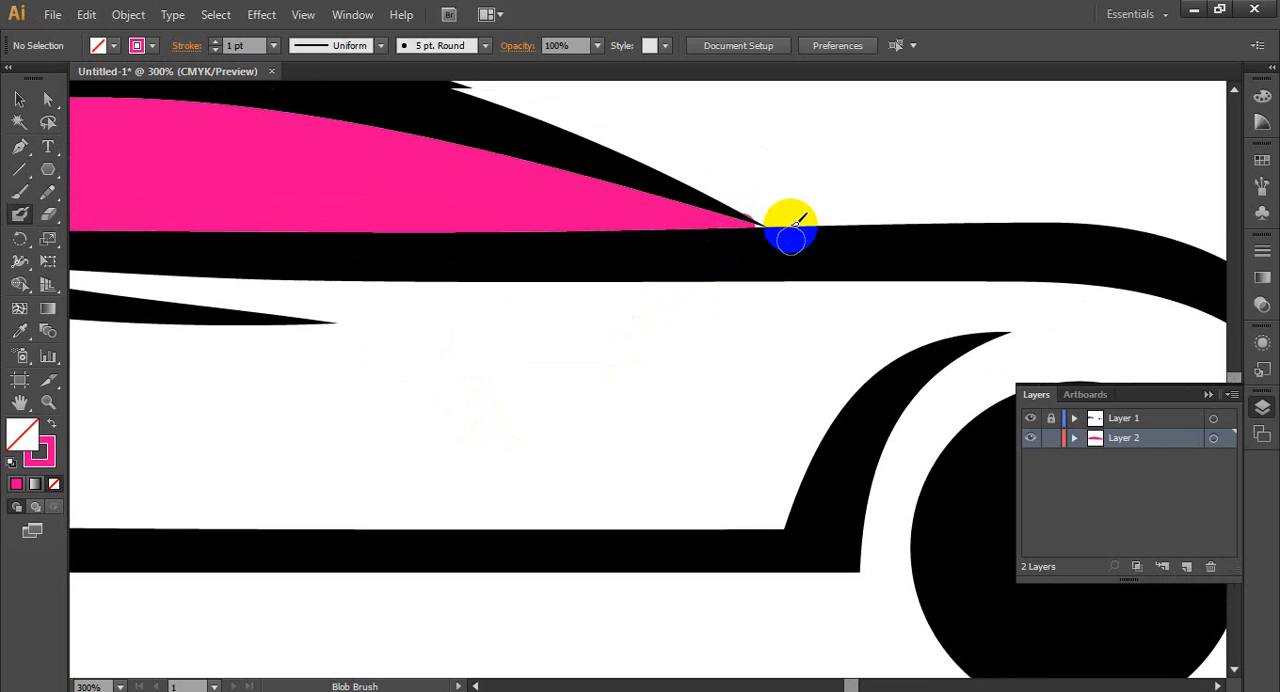
pyautogui.scroll(5, 770, 259)
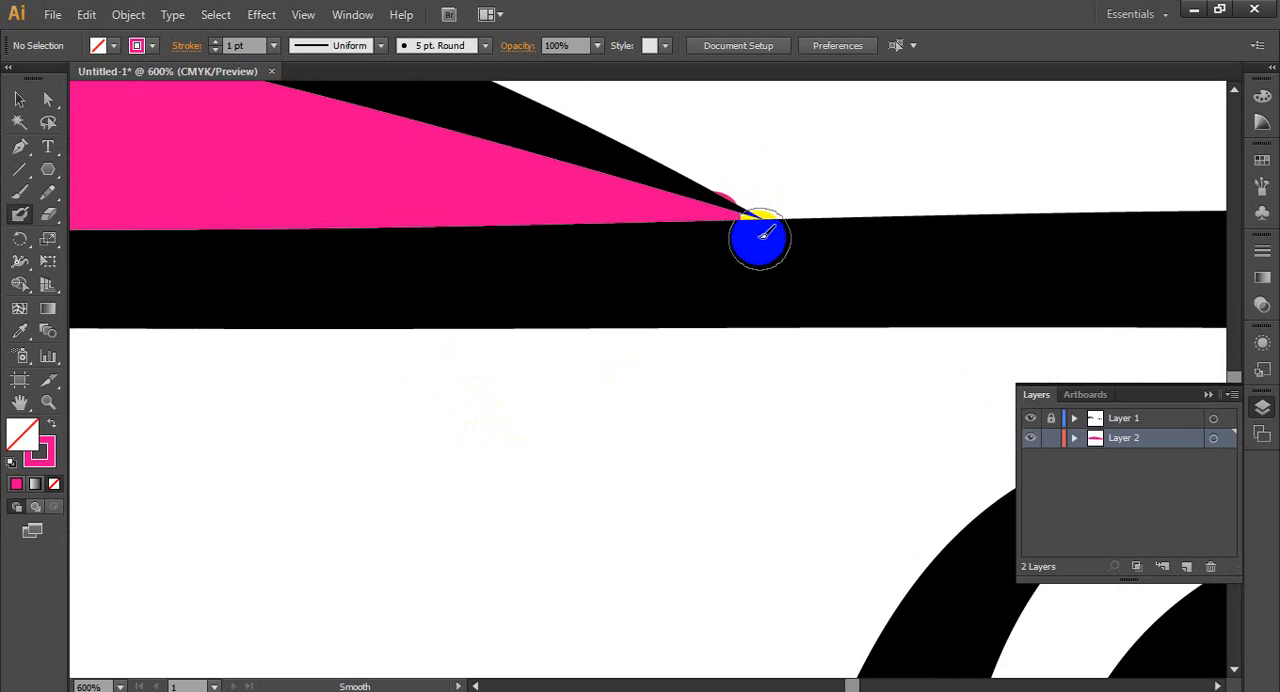
pyautogui.hotkey('ctrl', 'z')
# - Shrink the Blob Brush and paint the white gap at the window's front tip pink, then return to the Selection tool
pyautogui.scroll(2, 666, 234)
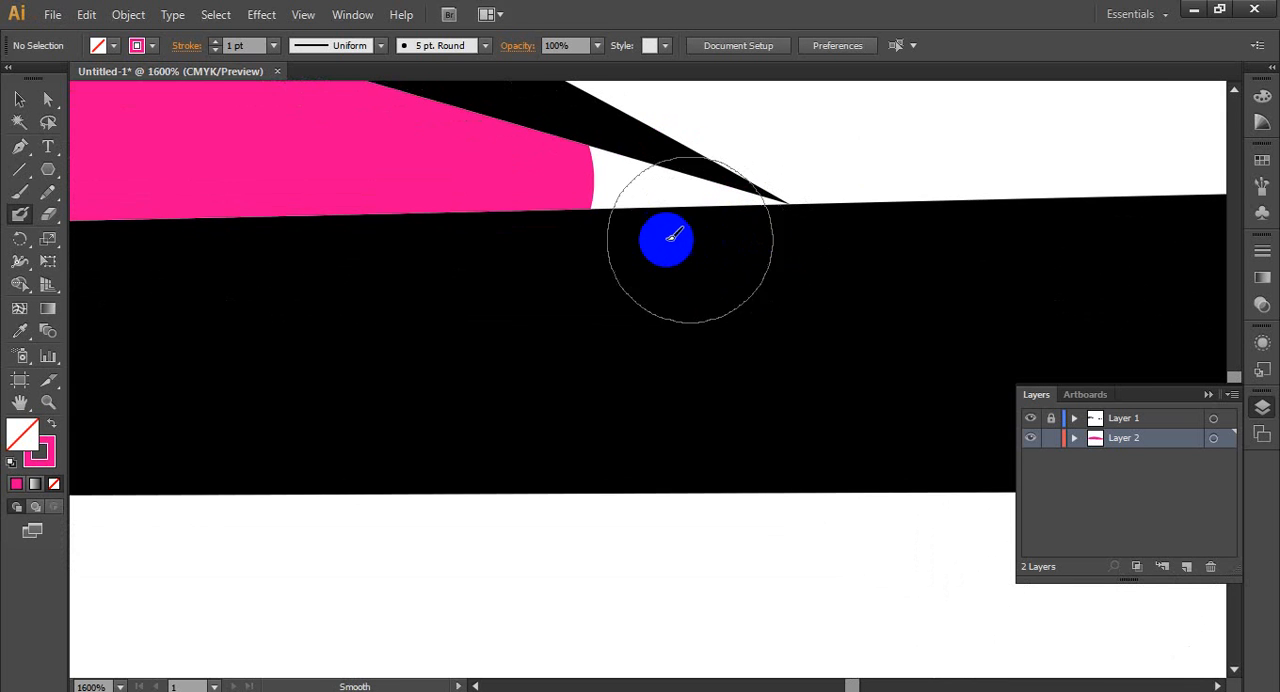
pyautogui.press('[')
pyautogui.press('[')
pyautogui.press('[')
pyautogui.press('[')
pyautogui.press('[')
pyautogui.press('[')
pyautogui.press('[')
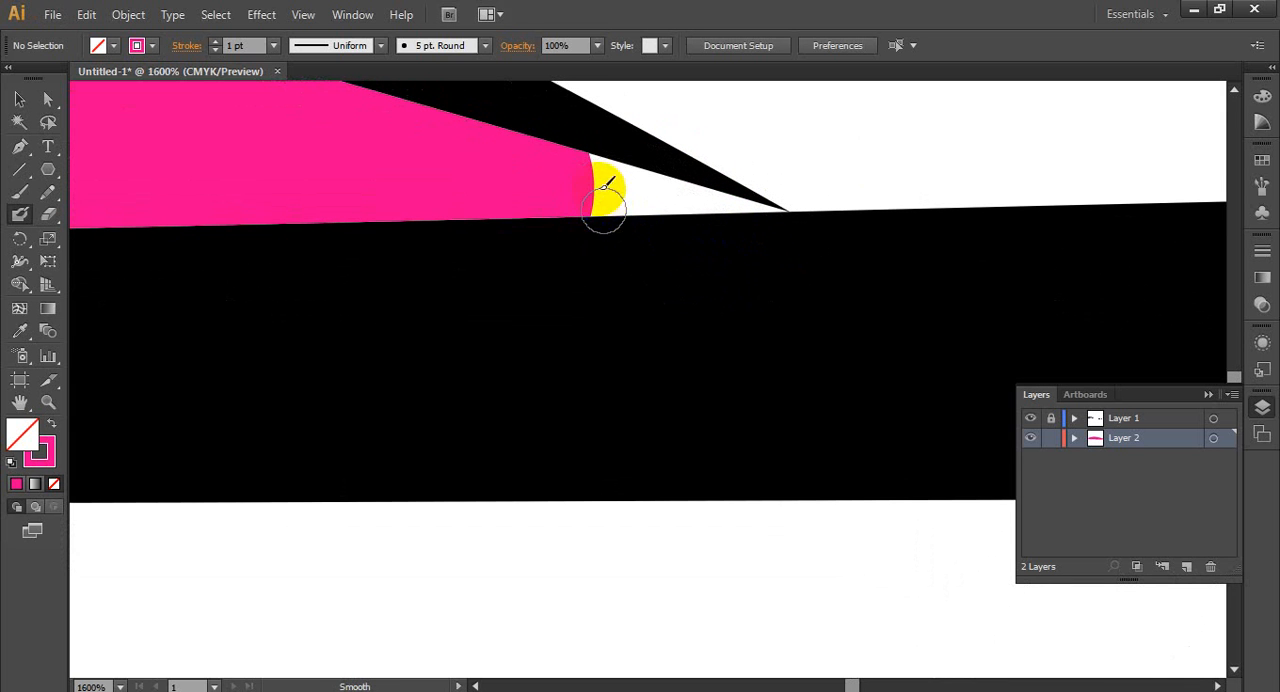
pyautogui.moveTo(600, 175); pyautogui.dragTo(690, 200)
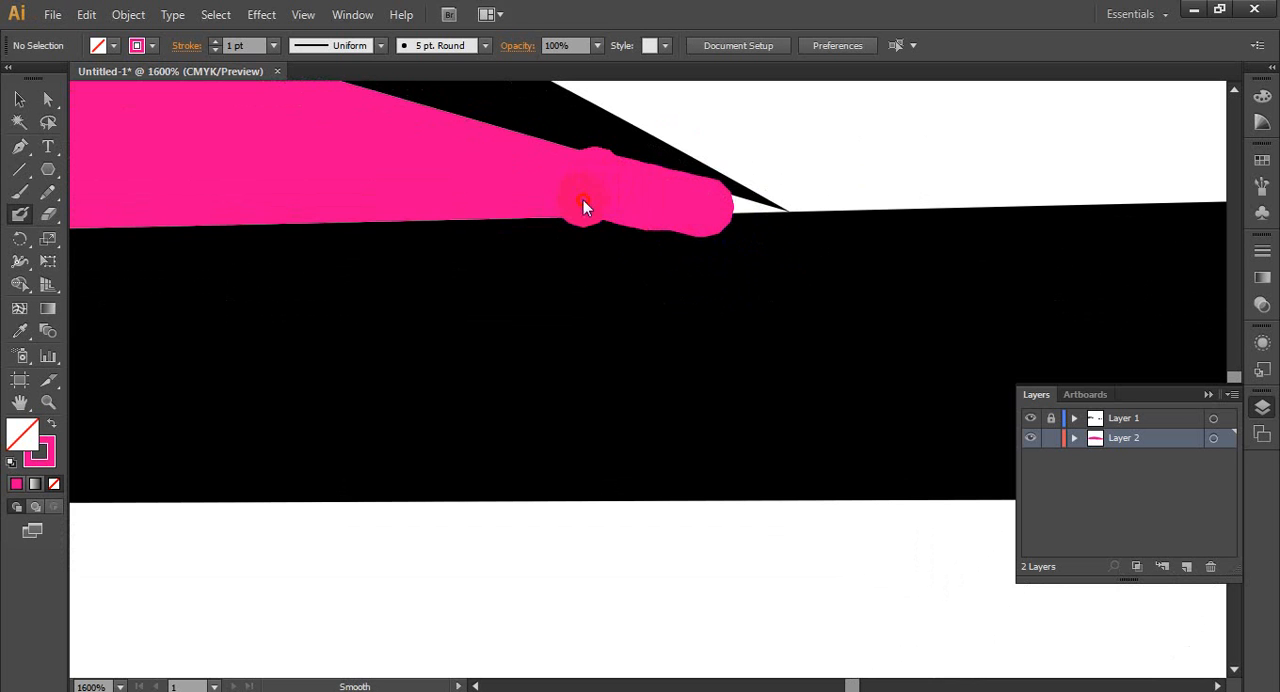
pyautogui.moveTo(583, 200); pyautogui.dragTo(590, 198)
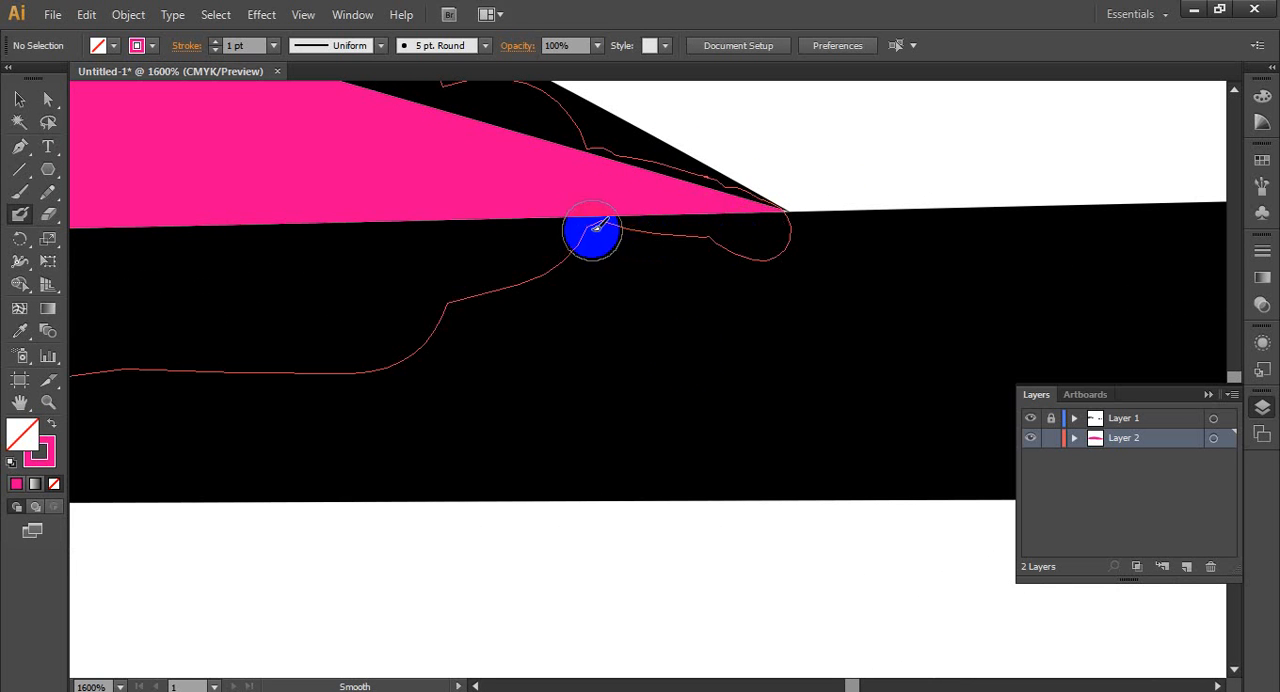
pyautogui.click(20, 101)
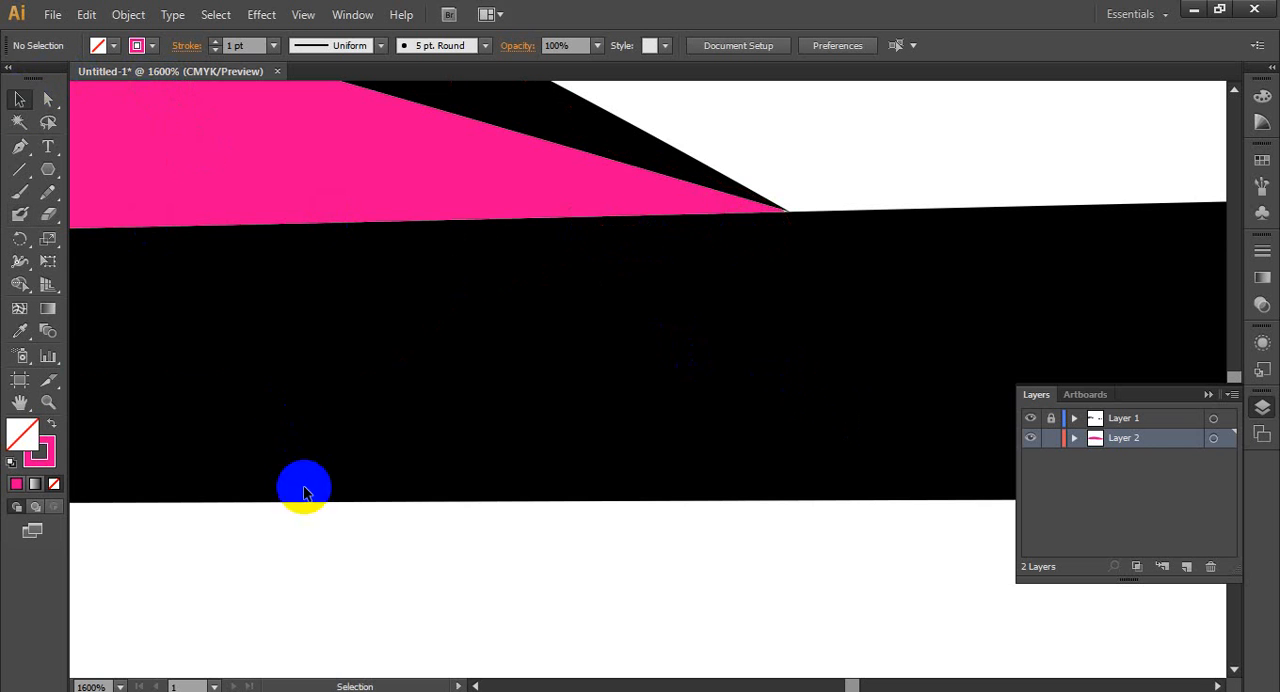
# - Review the painted window on the whole car and examine the second car image beside the artboard
pyautogui.scroll(-3, 400, 320)
pyautogui.scroll(-5, 657, 341)
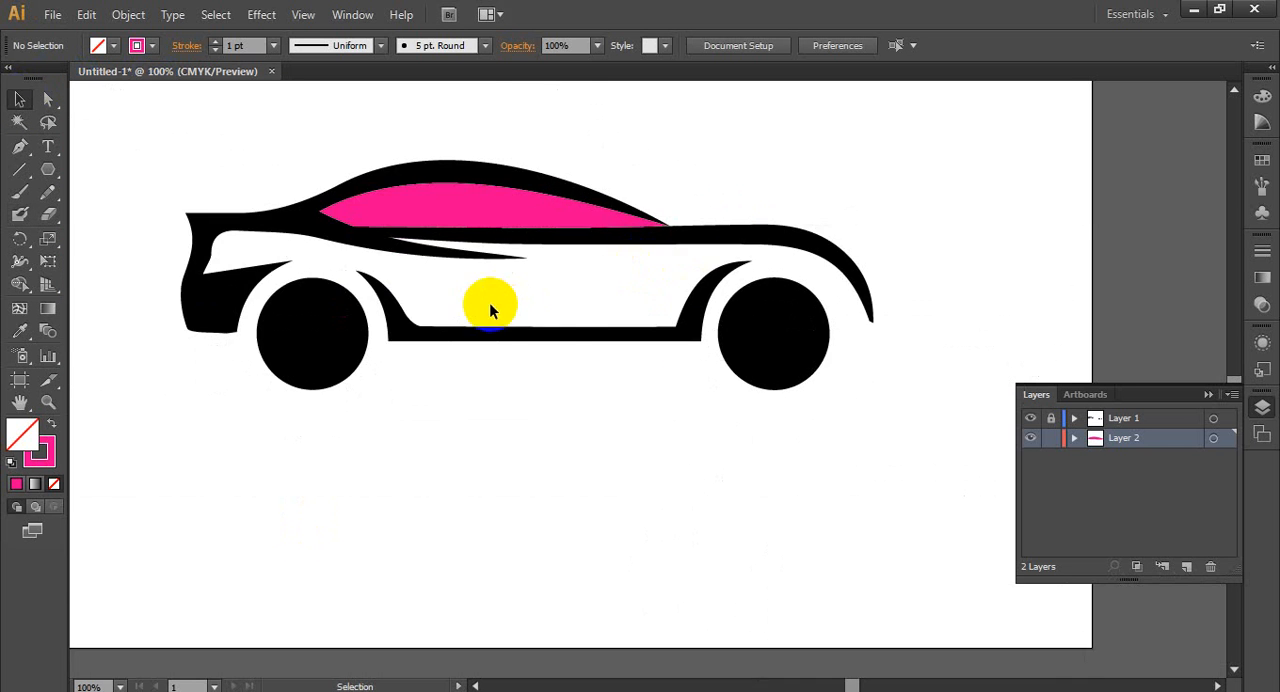
pyautogui.scroll(-3, 490, 303)
pyautogui.moveTo(640, 241); pyautogui.dragTo(228, 242)
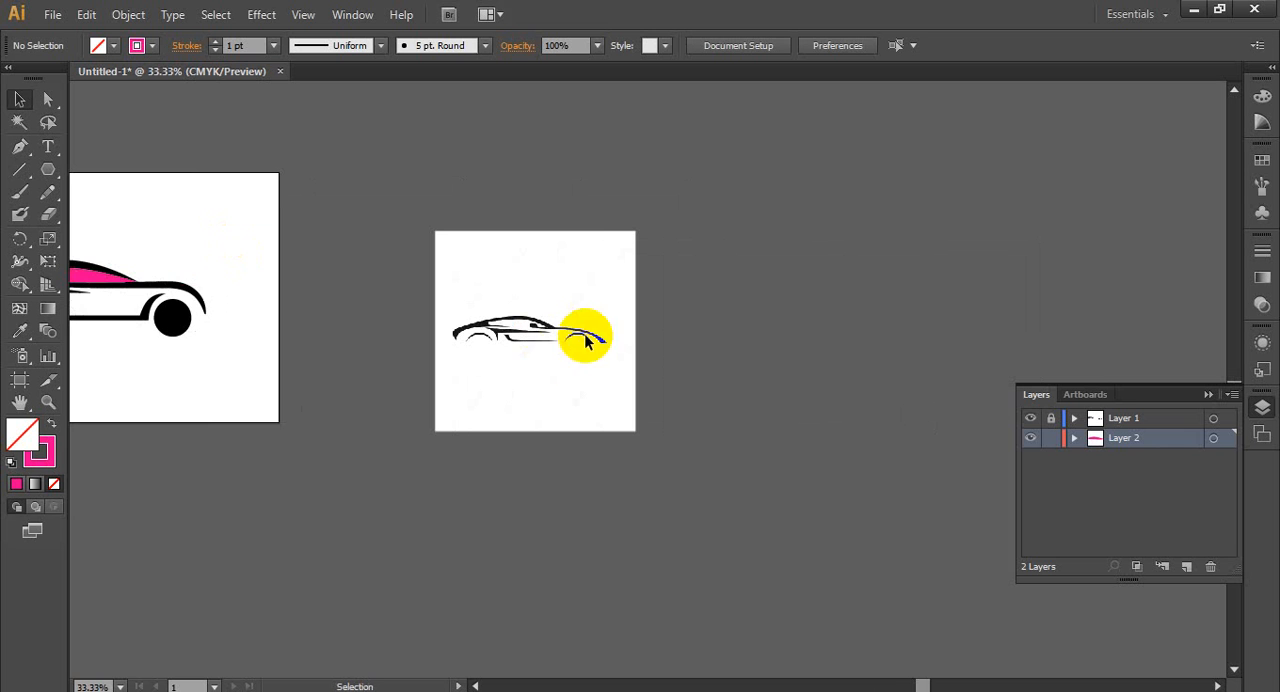
pyautogui.scroll(3, 542, 390)
pyautogui.scroll(1, 600, 291)
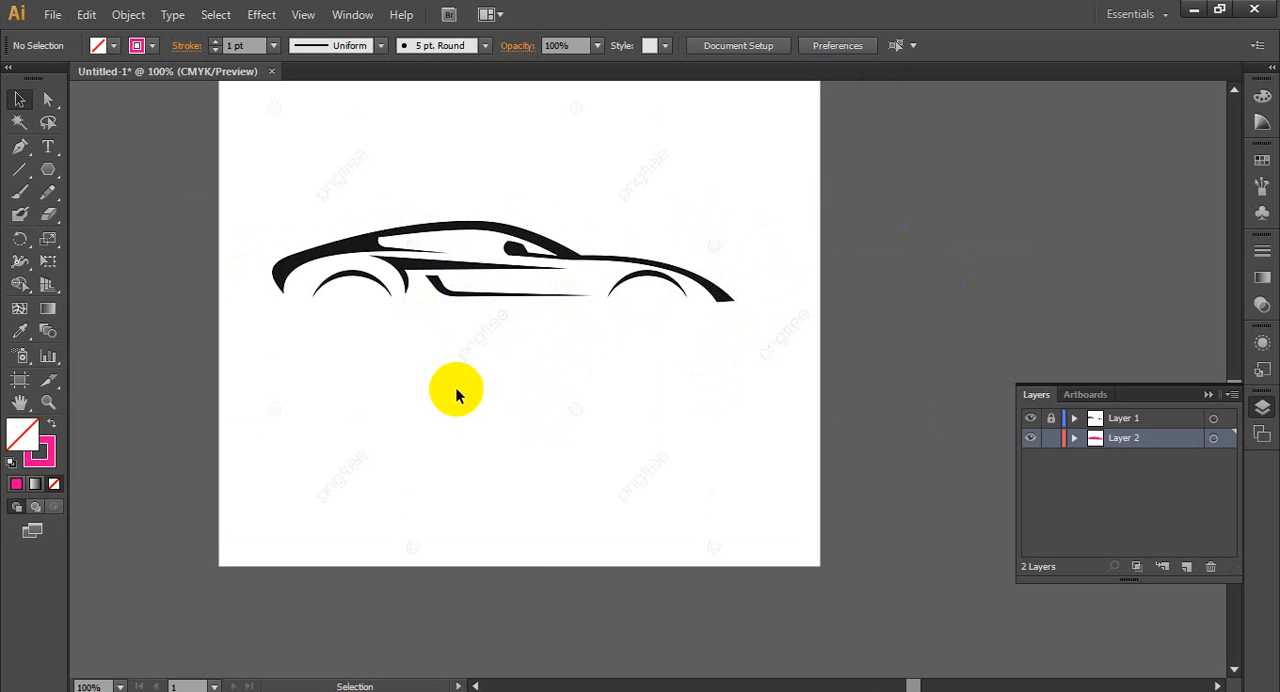
pyautogui.scroll(-3, 411, 389)
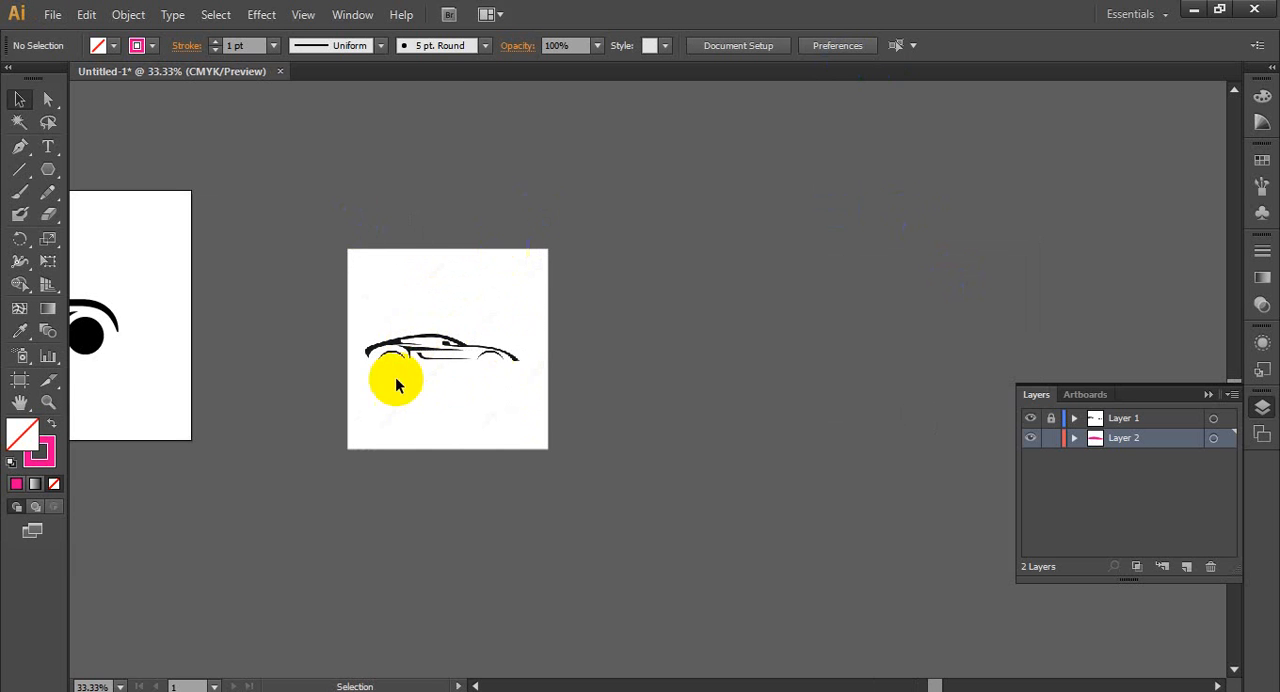
# - Unlock Layer 1 and delete the second car image placed beside the artboard
pyautogui.moveTo(399, 381); pyautogui.dragTo(507, 367)
pyautogui.click(1078, 427)
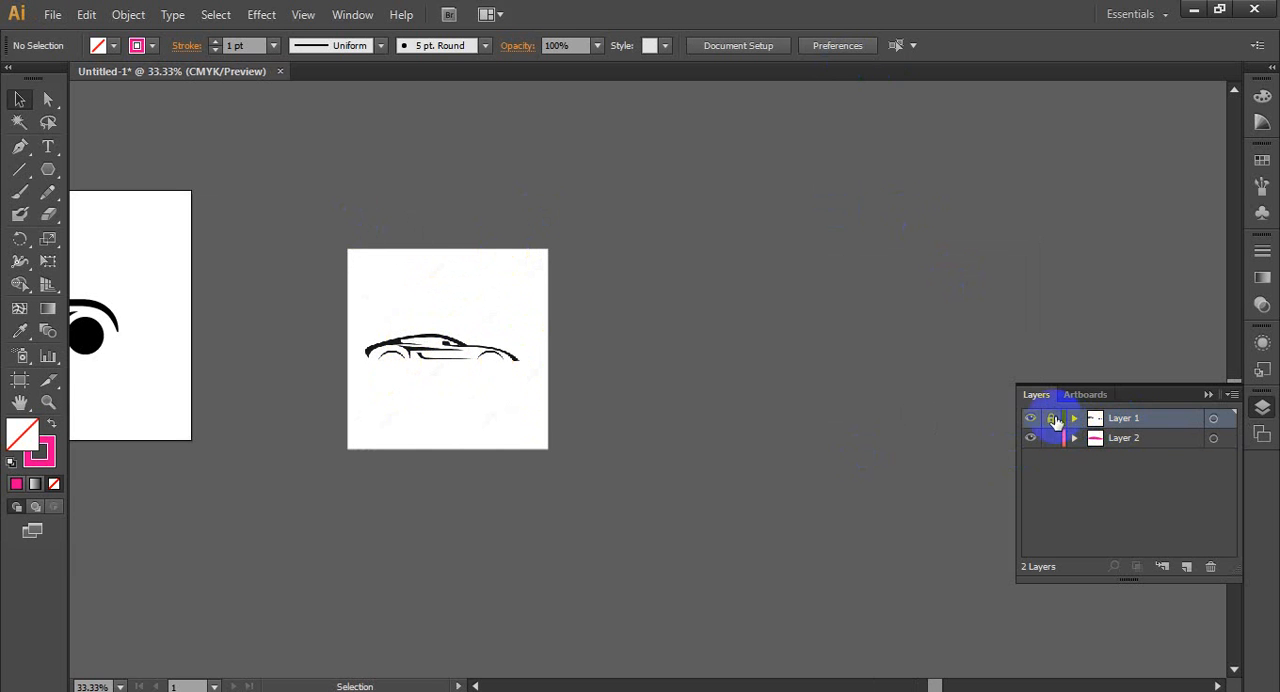
pyautogui.moveTo(498, 341); pyautogui.dragTo(535, 339)
pyautogui.scroll(2, 558, 327)
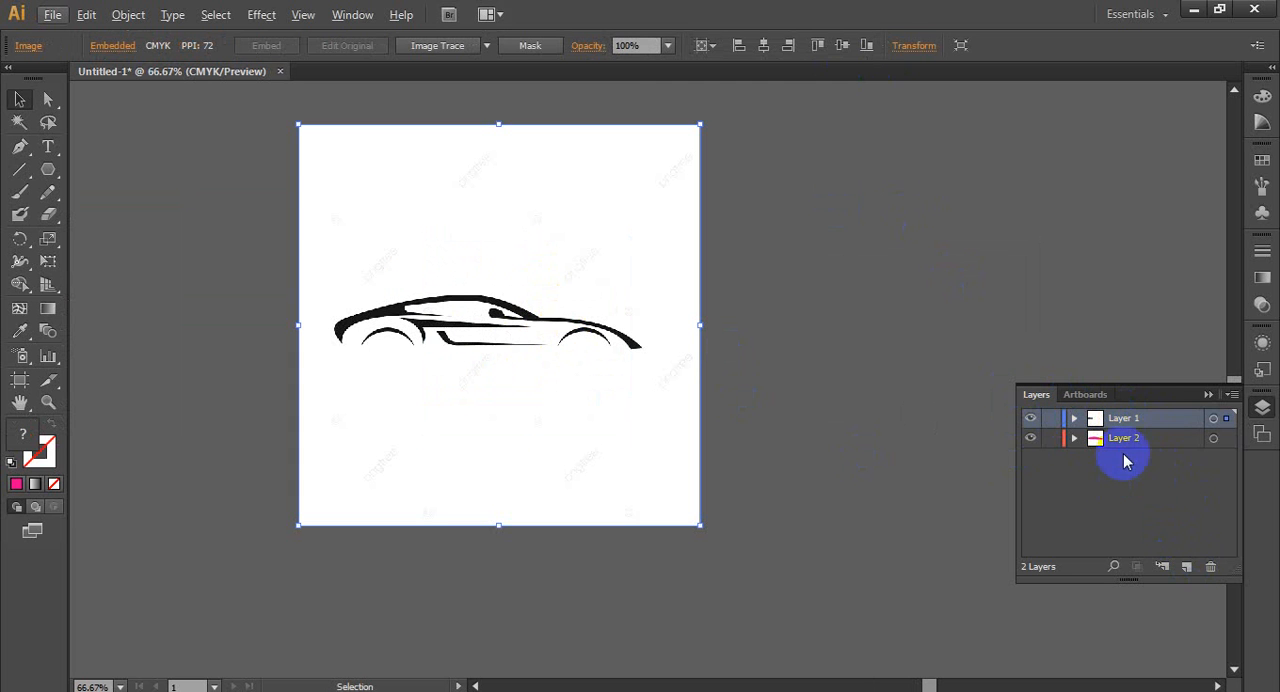
pyautogui.click(1138, 438)
pyautogui.click(1141, 422)
pyautogui.press('Delete')
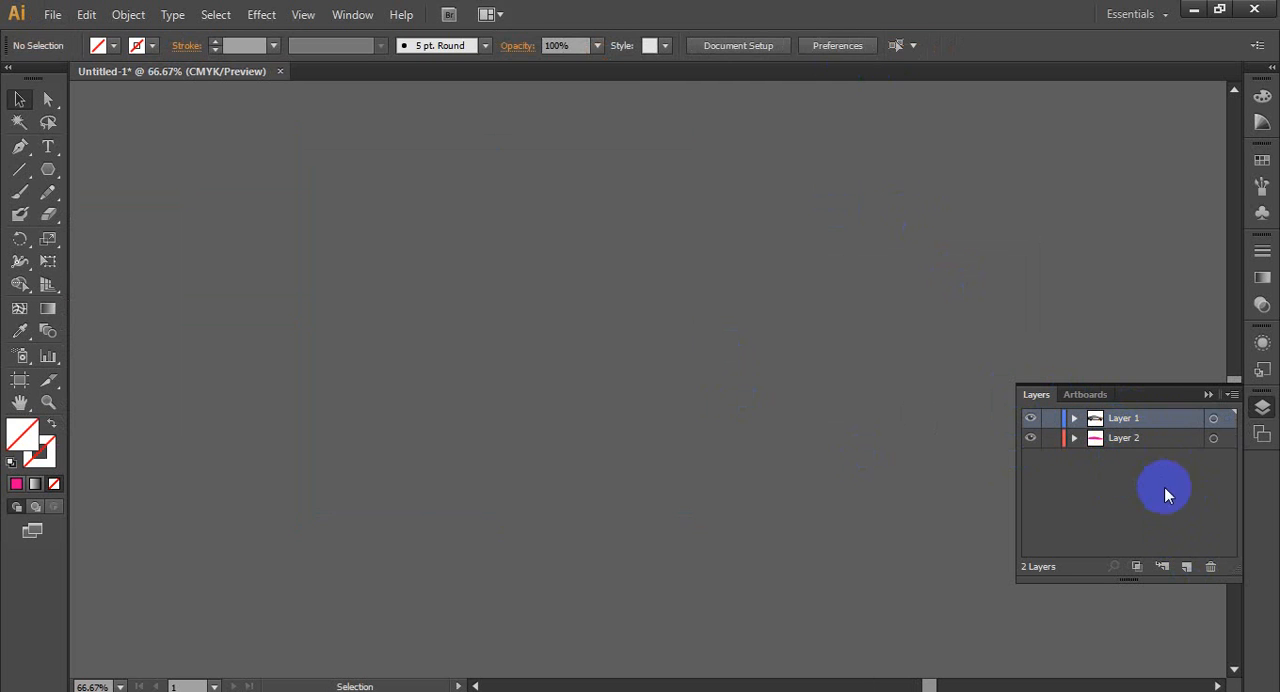
# - Delete Layer 1 with the traced car, and remove the pink window path from Layer 2
pyautogui.click(1148, 422)
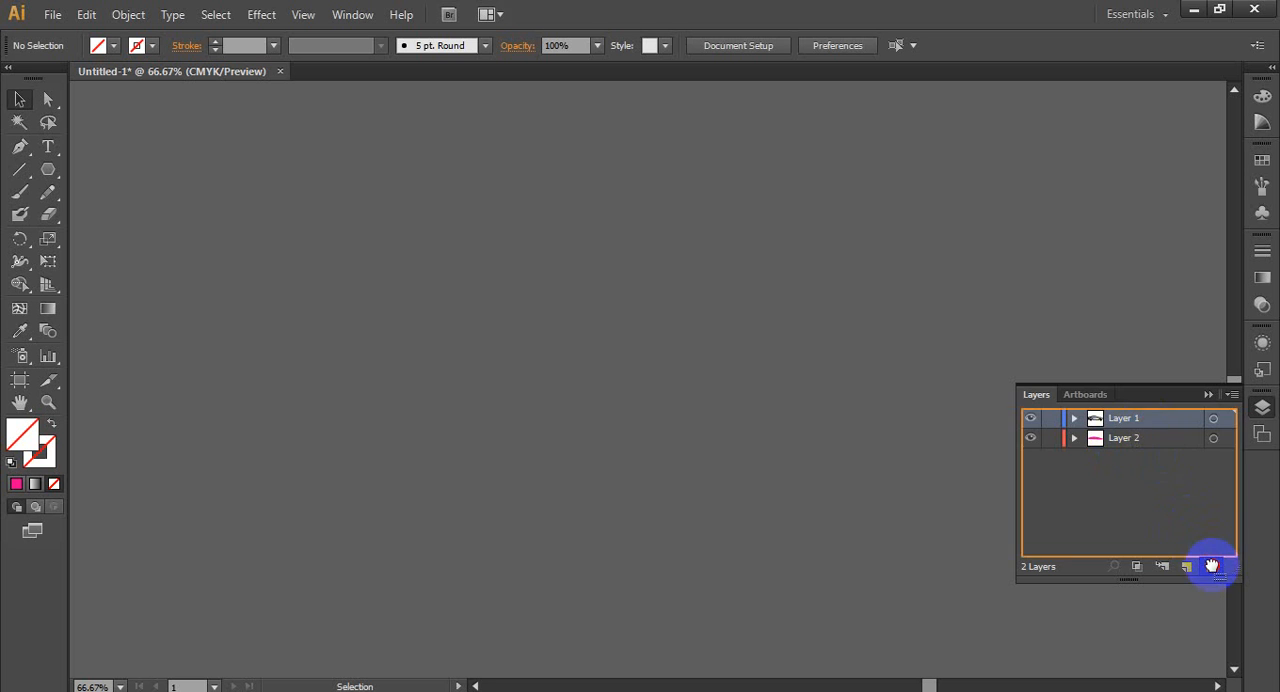
pyautogui.click(1210, 566)
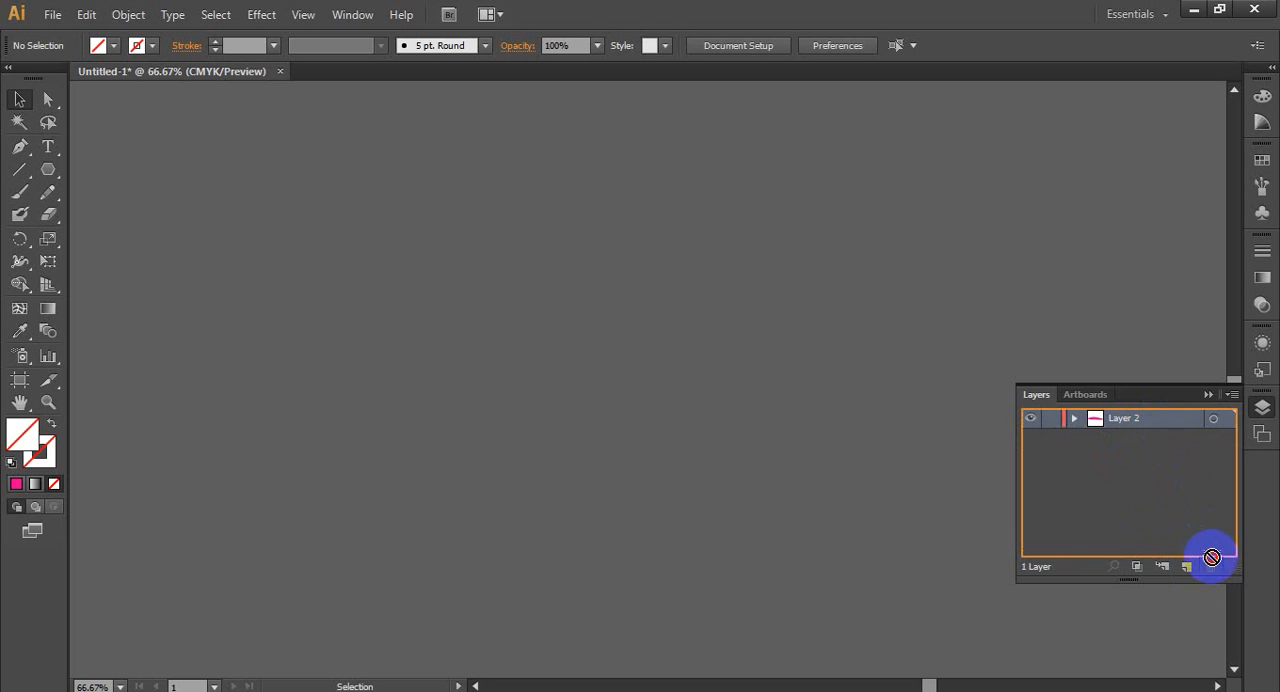
pyautogui.click(1075, 419)
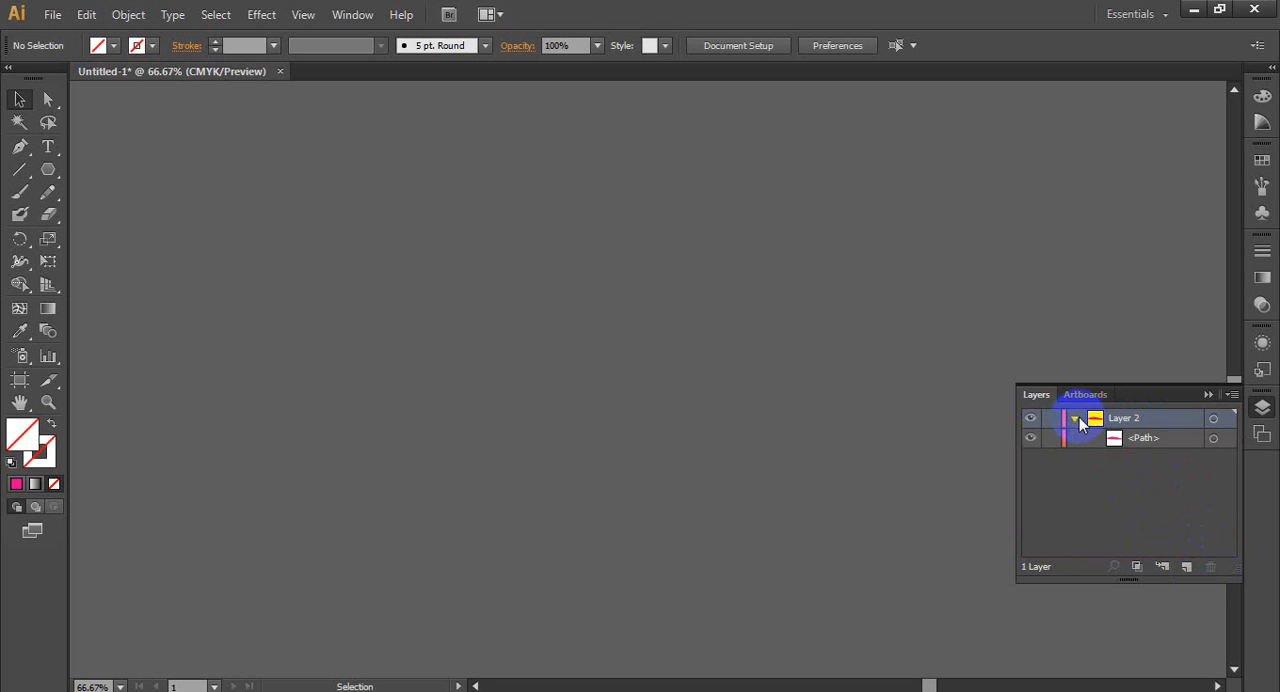
pyautogui.click(1143, 438)
pyautogui.moveTo(1137, 440); pyautogui.dragTo(1210, 566)
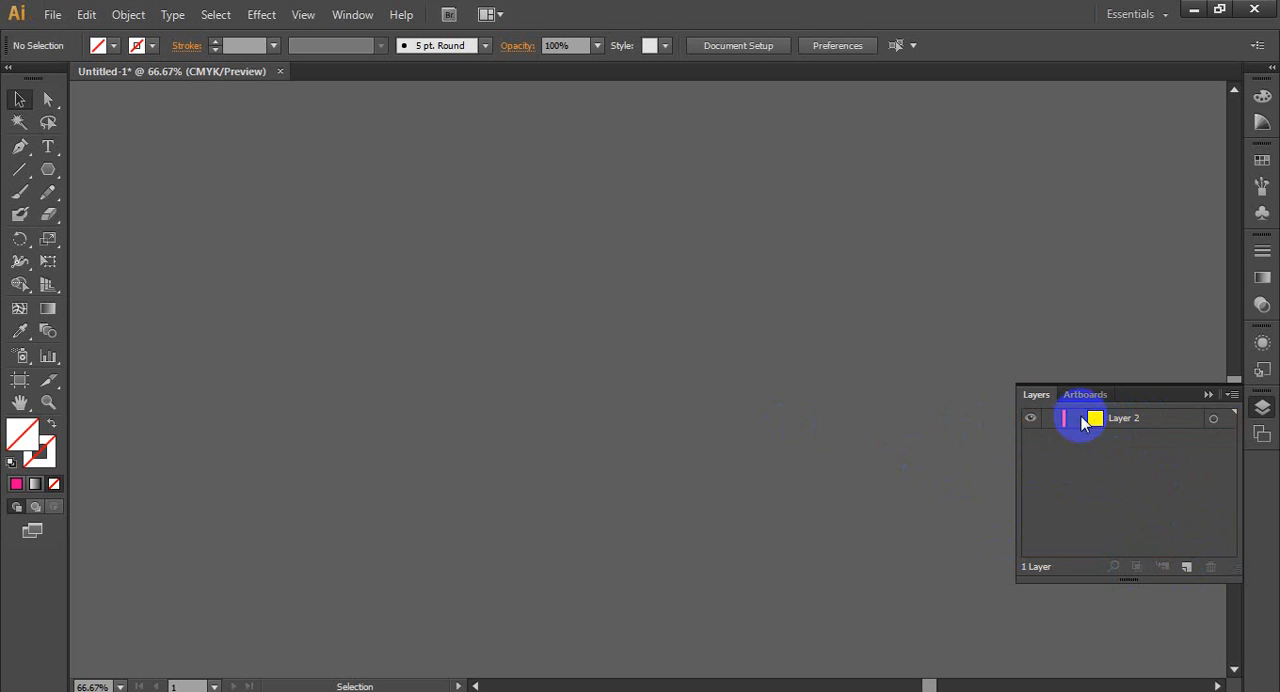
# - Switch to the browser, copy the Pngtree car logo image from the "car vector" results, and return to Illustrator
pyautogui.scroll(-4, 425, 293)
pyautogui.scroll(3, 135, 340)
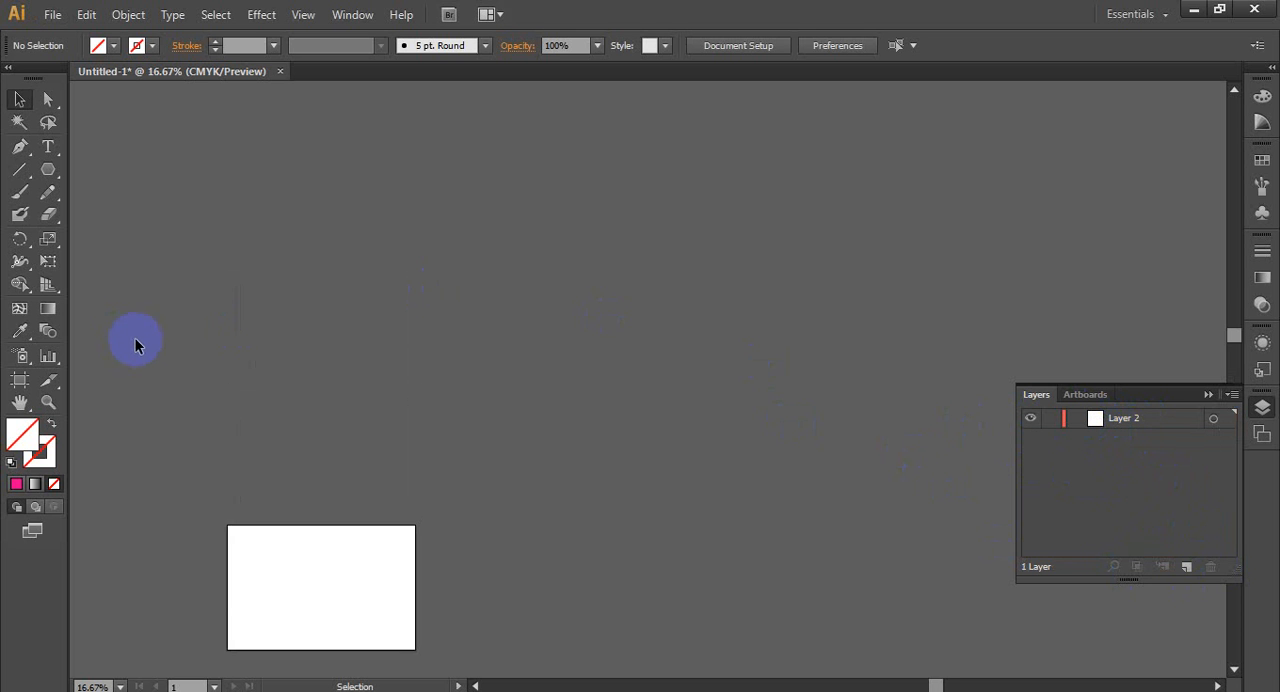
pyautogui.scroll(-2, 296, 493)
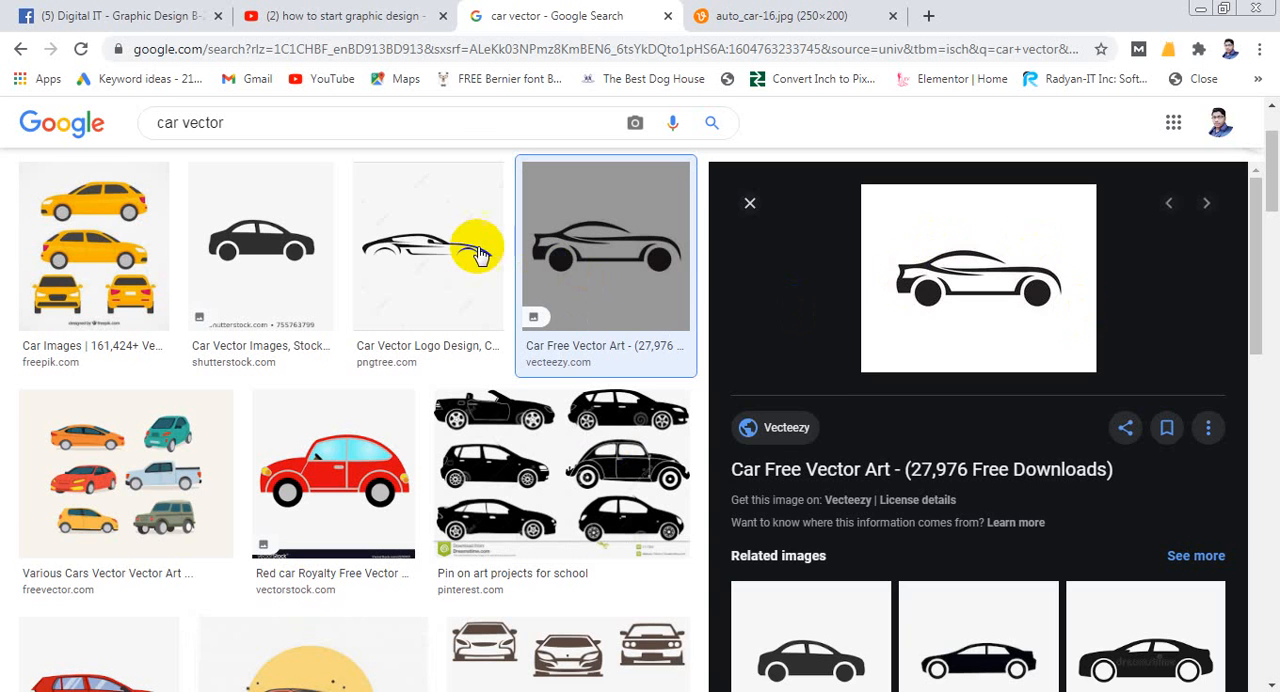
pyautogui.click(480, 254)
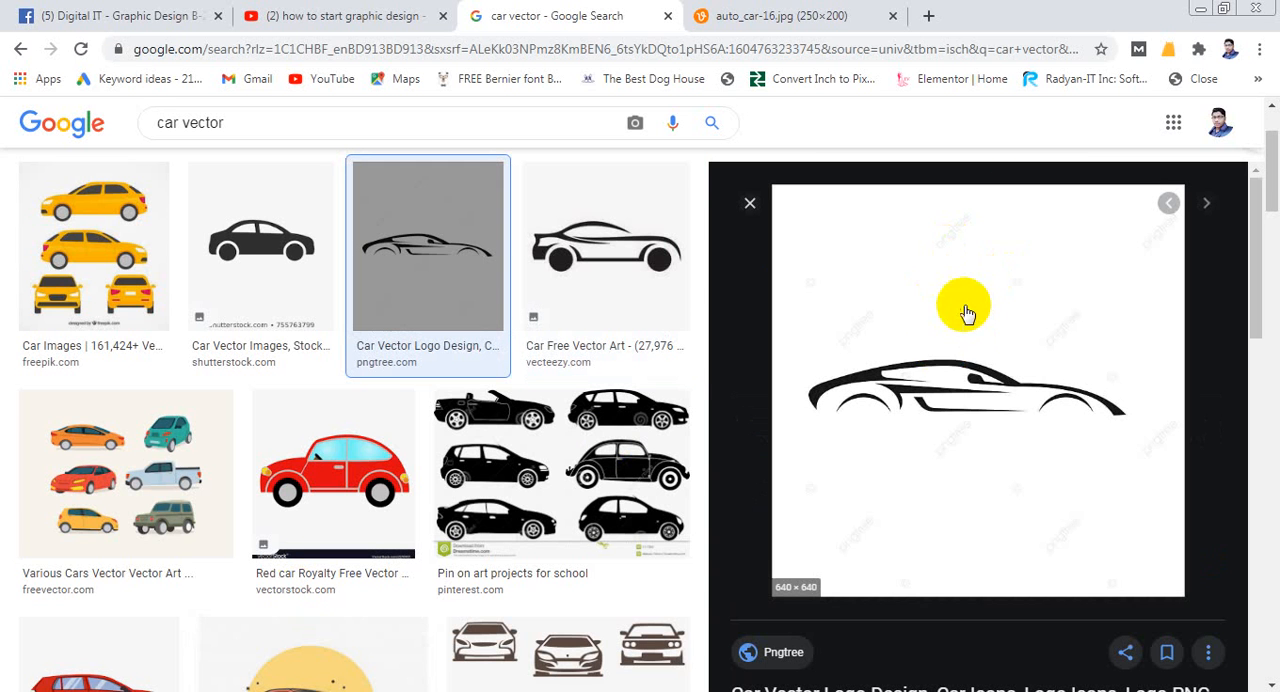
pyautogui.rightClick(940, 353)
pyautogui.click(1010, 538)
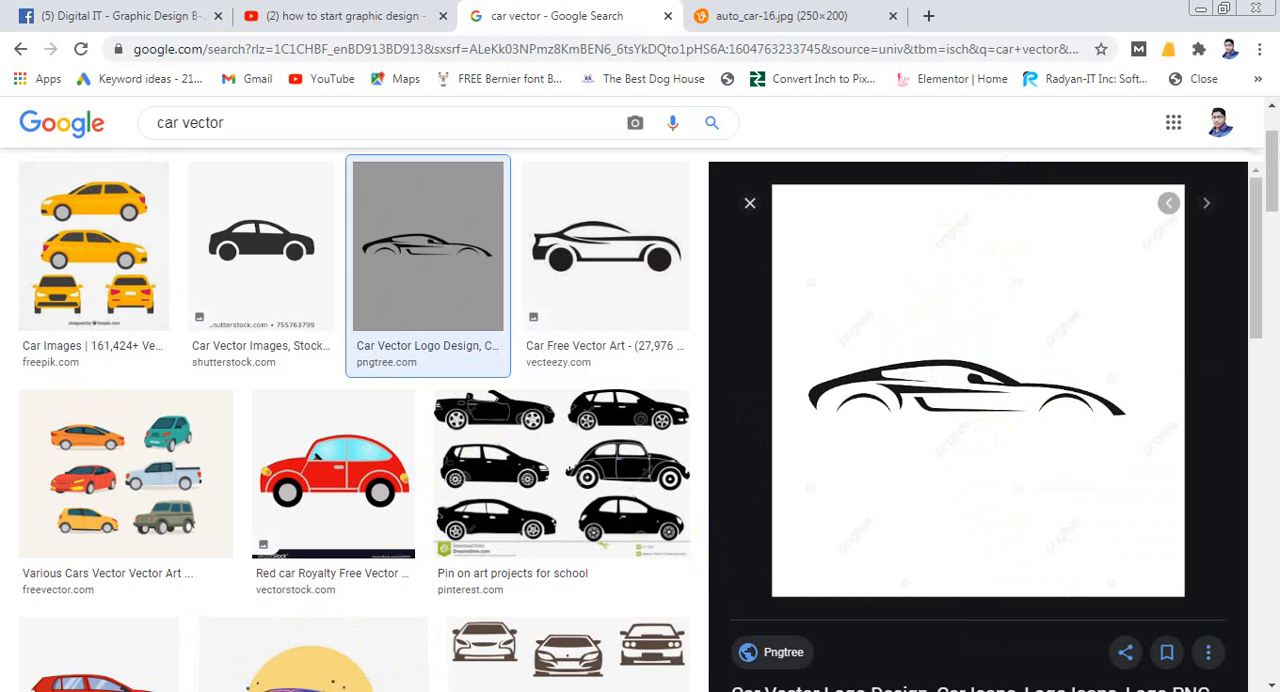
pyautogui.click(441, 690)
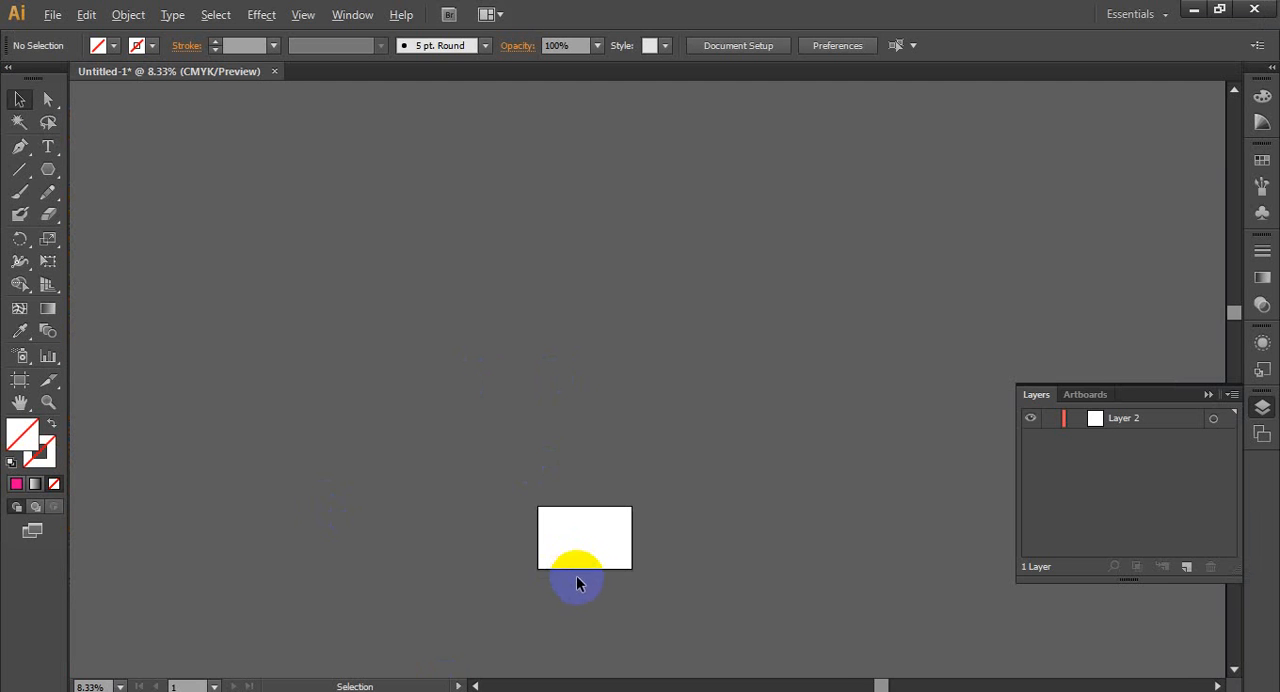
# - Paste the copied car logo image and place it just outside the artboard's right edge
pyautogui.scroll(5, 576, 585)
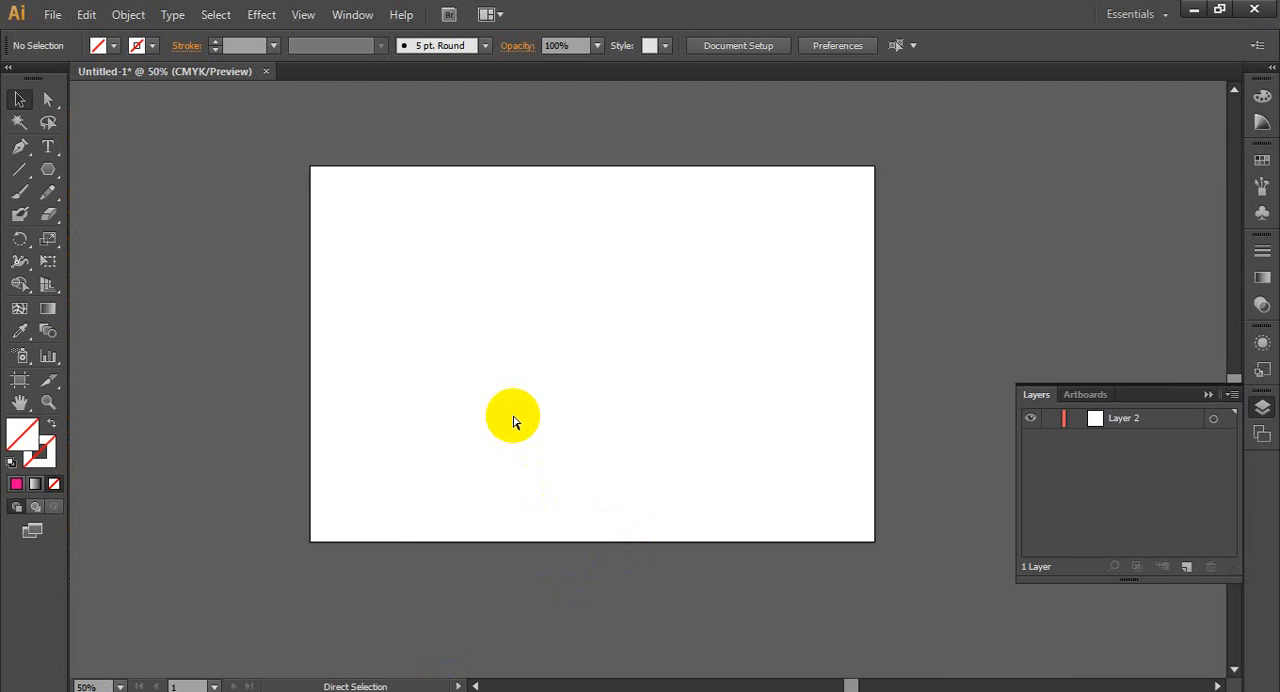
pyautogui.hotkey('ctrl', 'v')
pyautogui.moveTo(388, 340); pyautogui.dragTo(68, 329)
pyautogui.moveTo(215, 365); pyautogui.dragTo(606, 381)
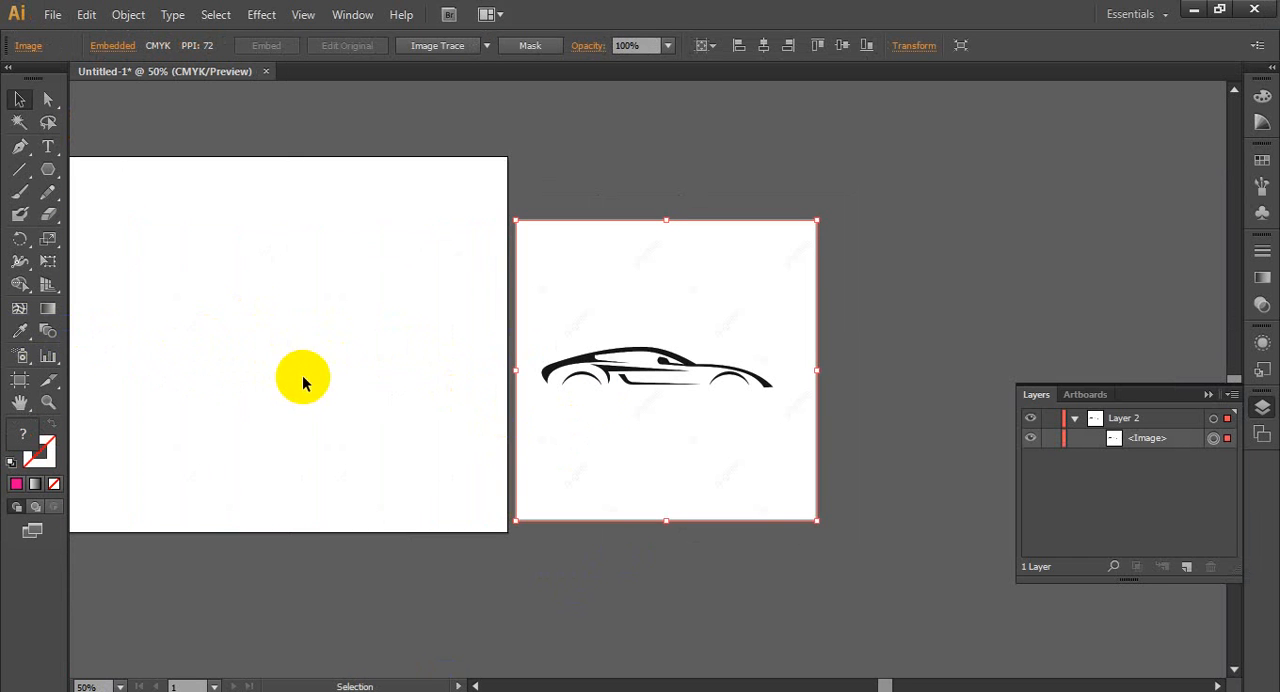
# - Trace the car image with Image Trace in Black and White mode with Ignore White, and expand the result
pyautogui.scroll(1, 735, 380)
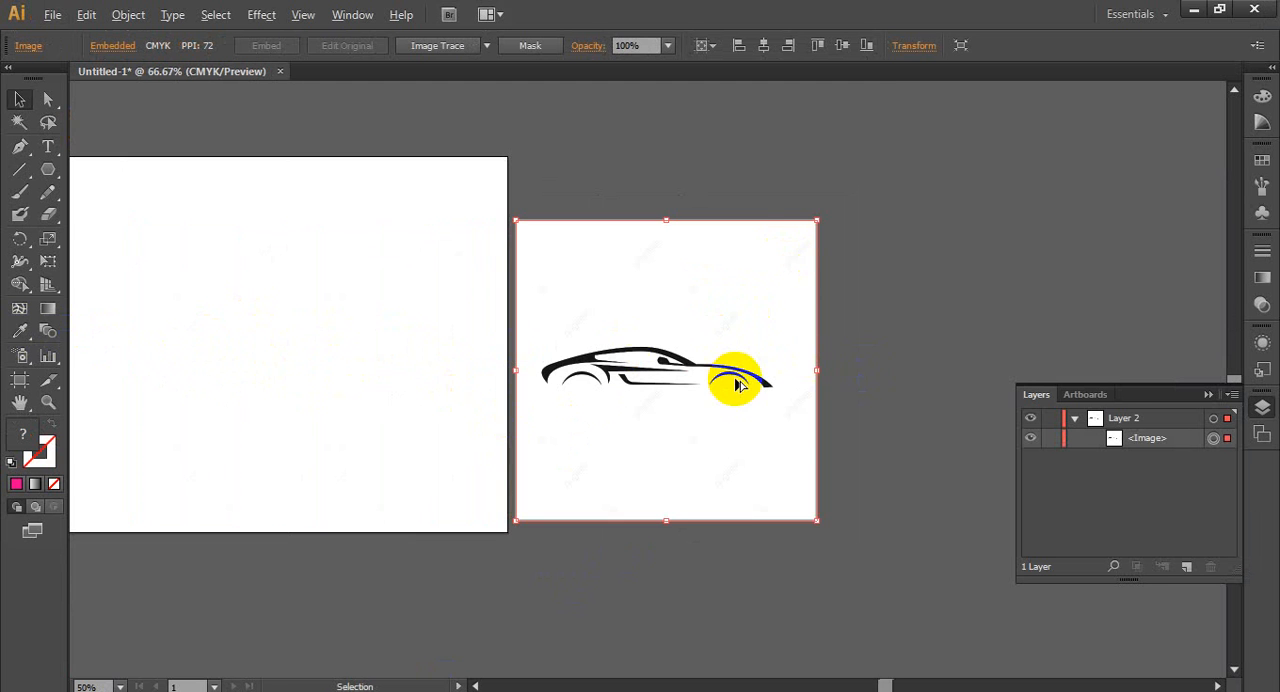
pyautogui.scroll(-1, 725, 360)
pyautogui.scroll(-1, 708, 356)
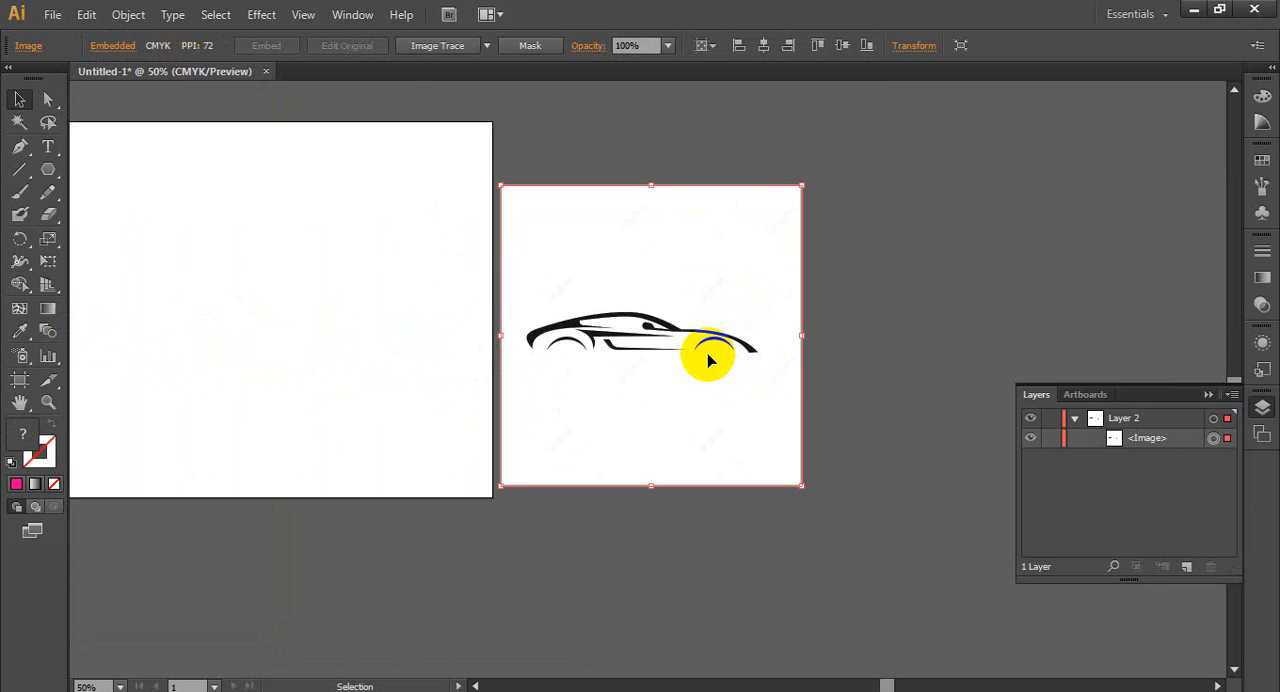
pyautogui.click(352, 14)
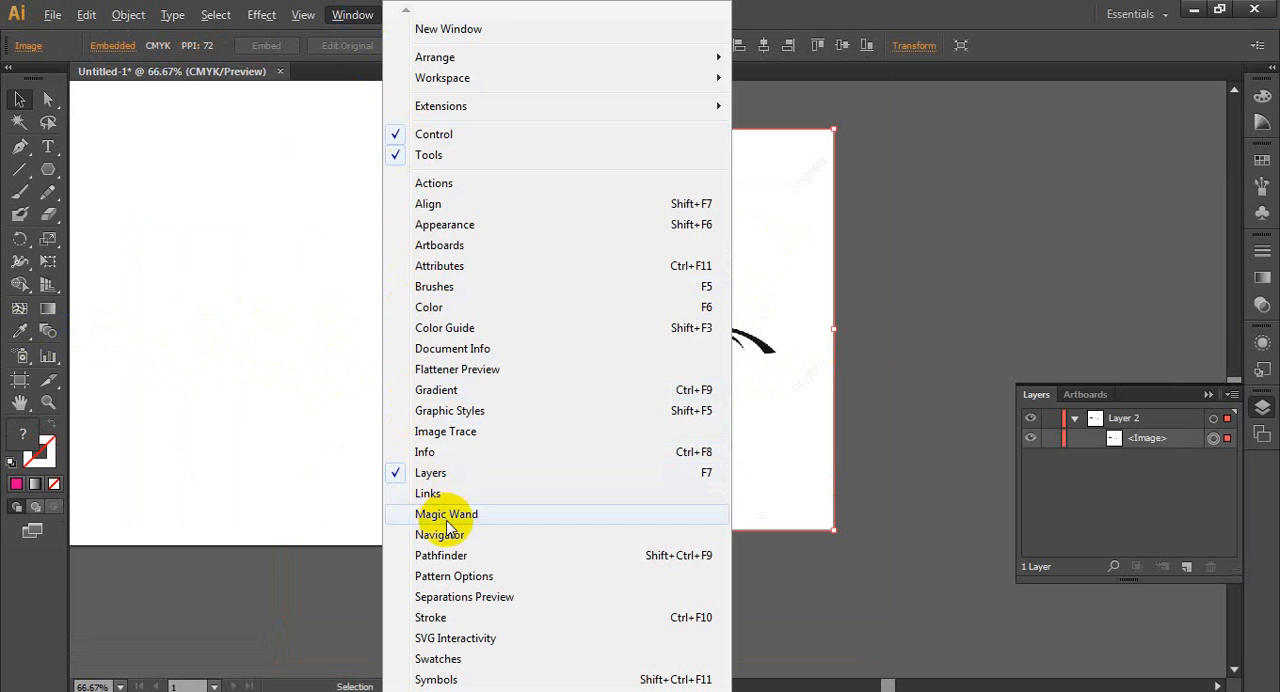
pyautogui.click(448, 432)
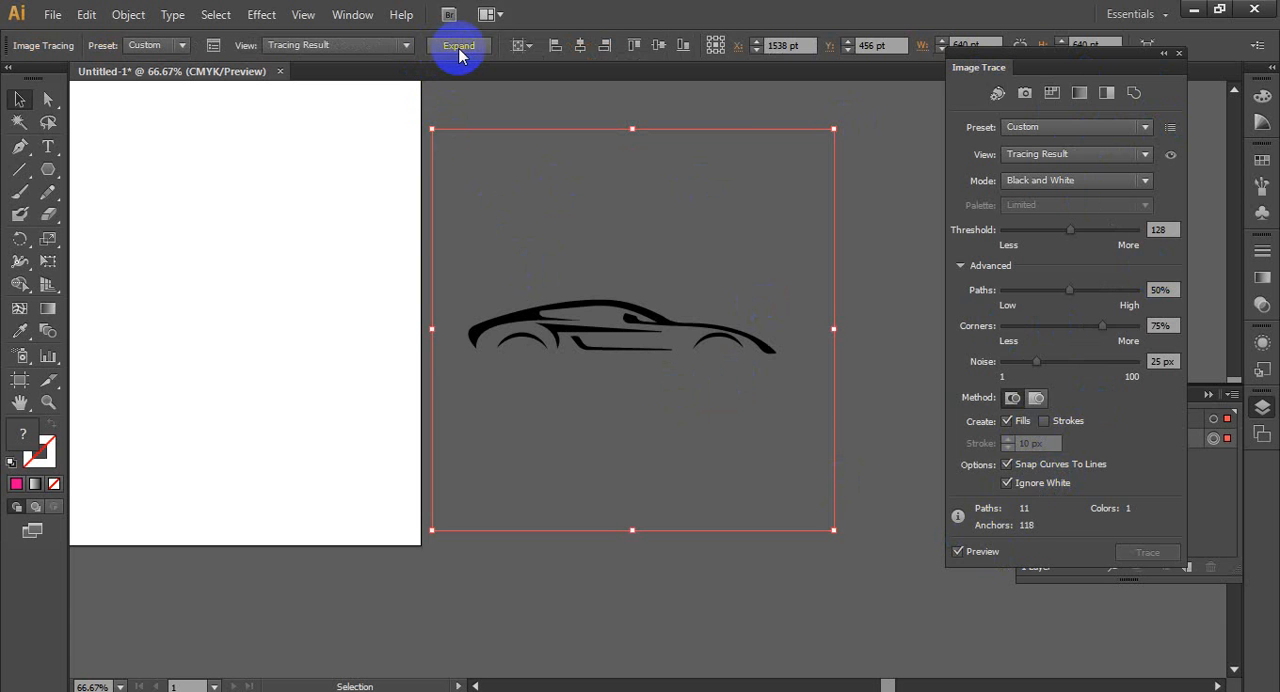
pyautogui.click(459, 49)
# - Directly select the empty square frame surrounding the expanded car and delete it
pyautogui.click(47, 99)
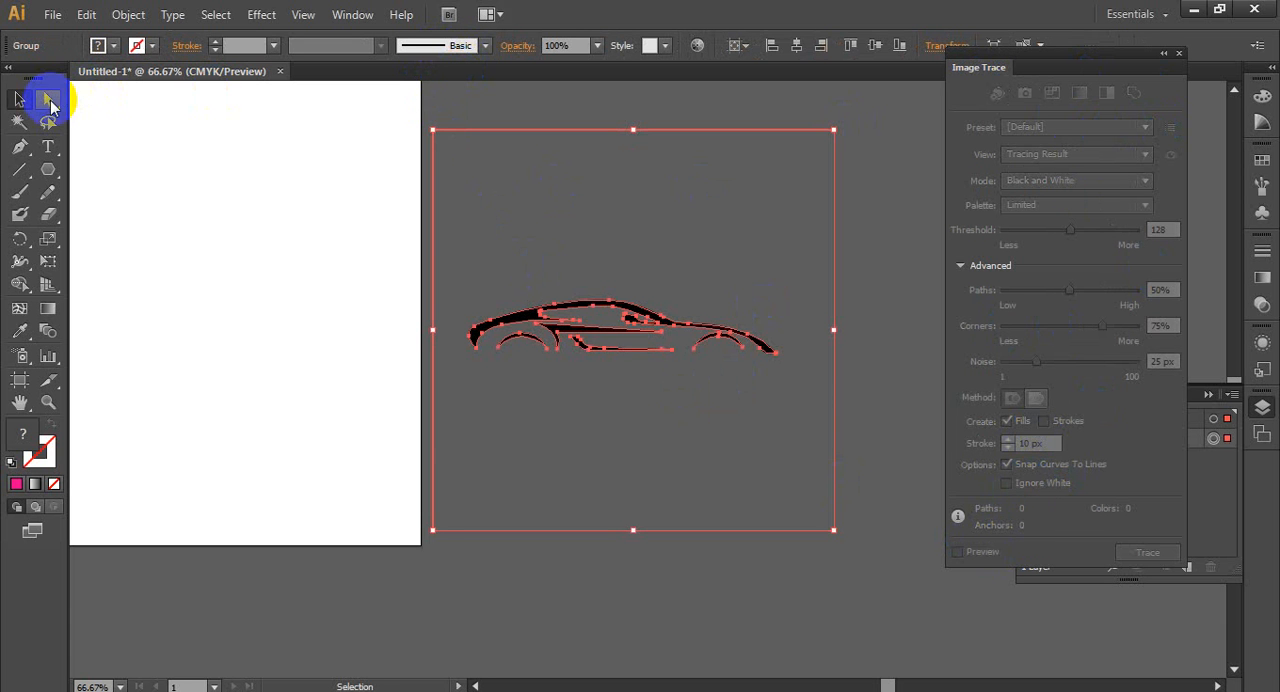
pyautogui.click(433, 130)
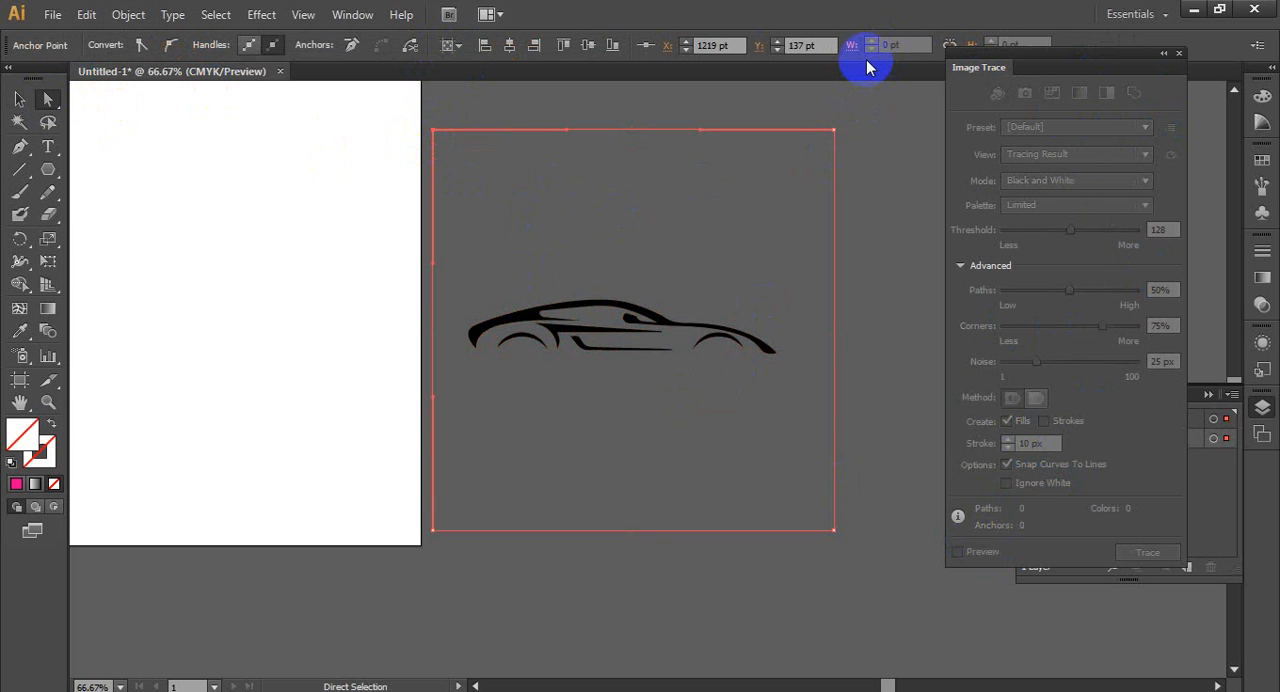
pyautogui.press('Delete')
pyautogui.press('Delete')
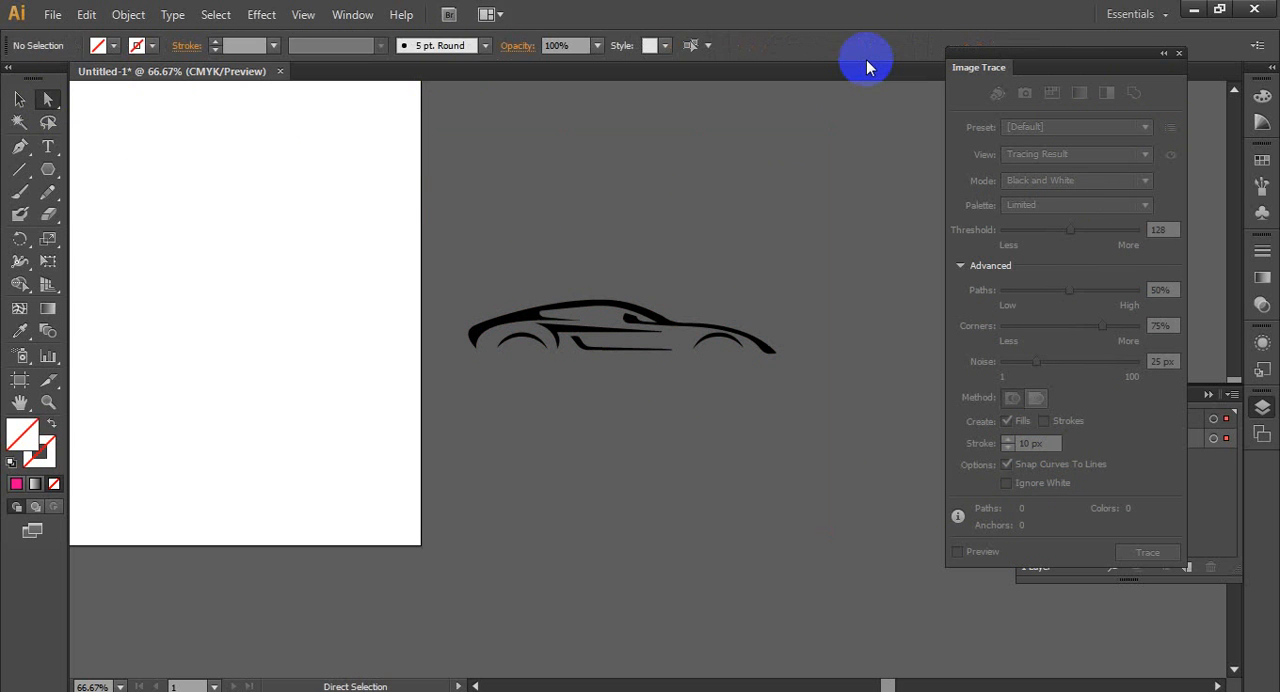
# - Ungroup the expanded car tracing into separate paths and clear the selection
pyautogui.click(19, 99)
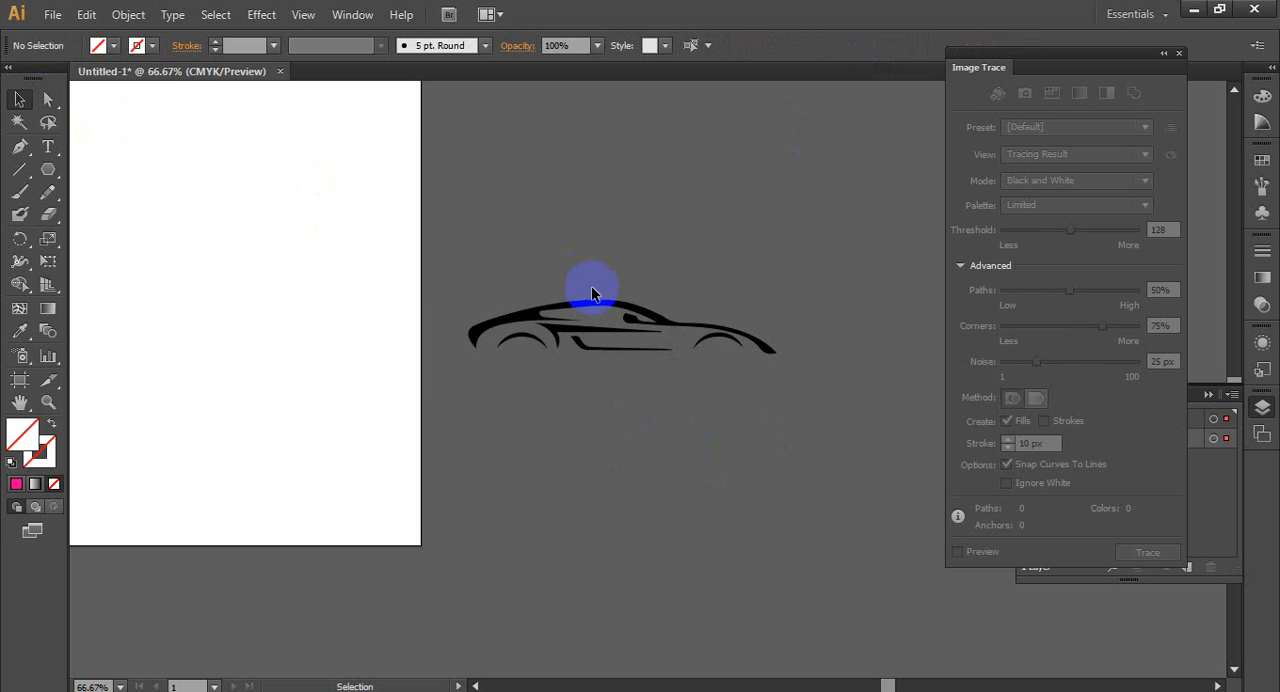
pyautogui.click(605, 327)
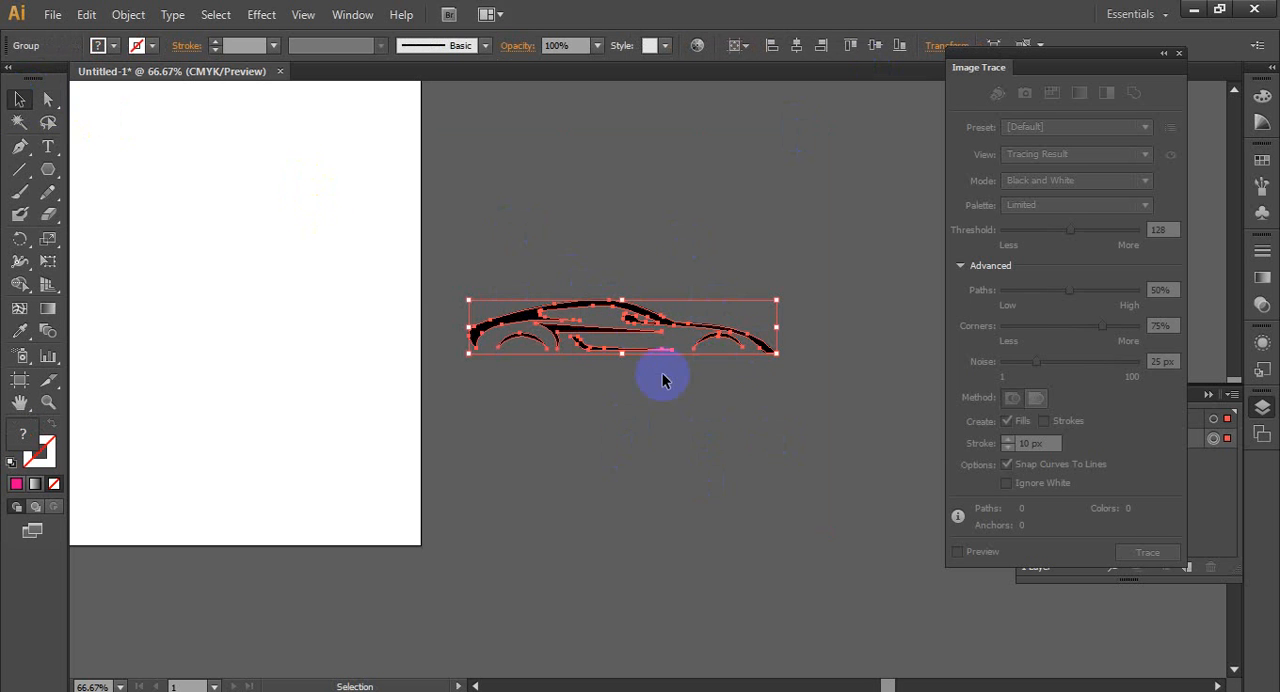
pyautogui.rightClick(643, 325)
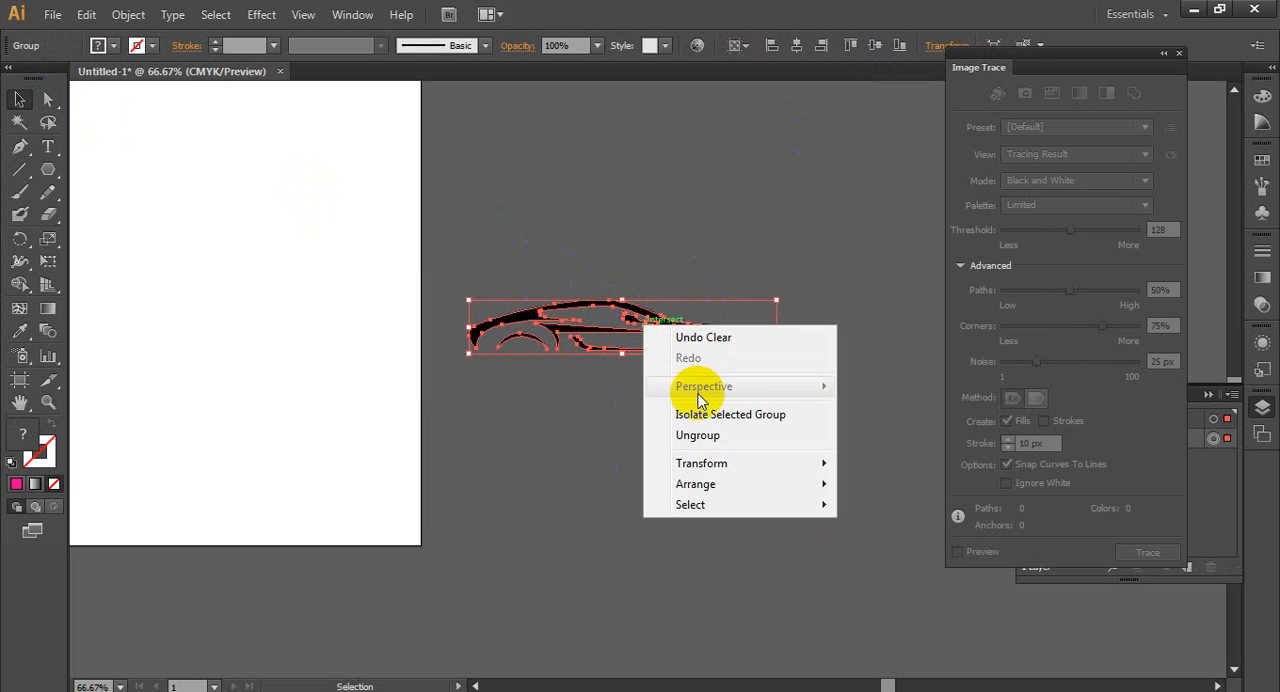
pyautogui.click(715, 440)
pyautogui.click(640, 415)
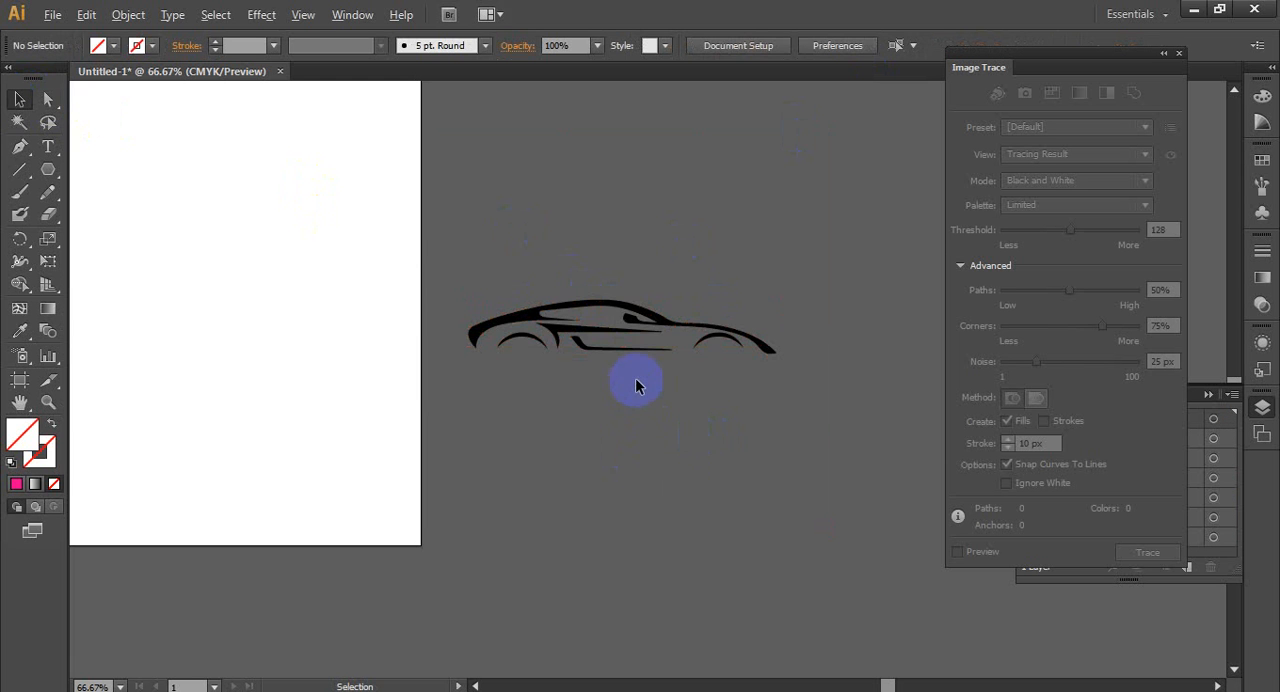
# - Select all the black car shapes, including body, side lines and both wheel arches, and move them together below their original position
pyautogui.scroll(3, 636, 381)
pyautogui.scroll(1, 626, 393)
pyautogui.scroll(-2, 336, 312)
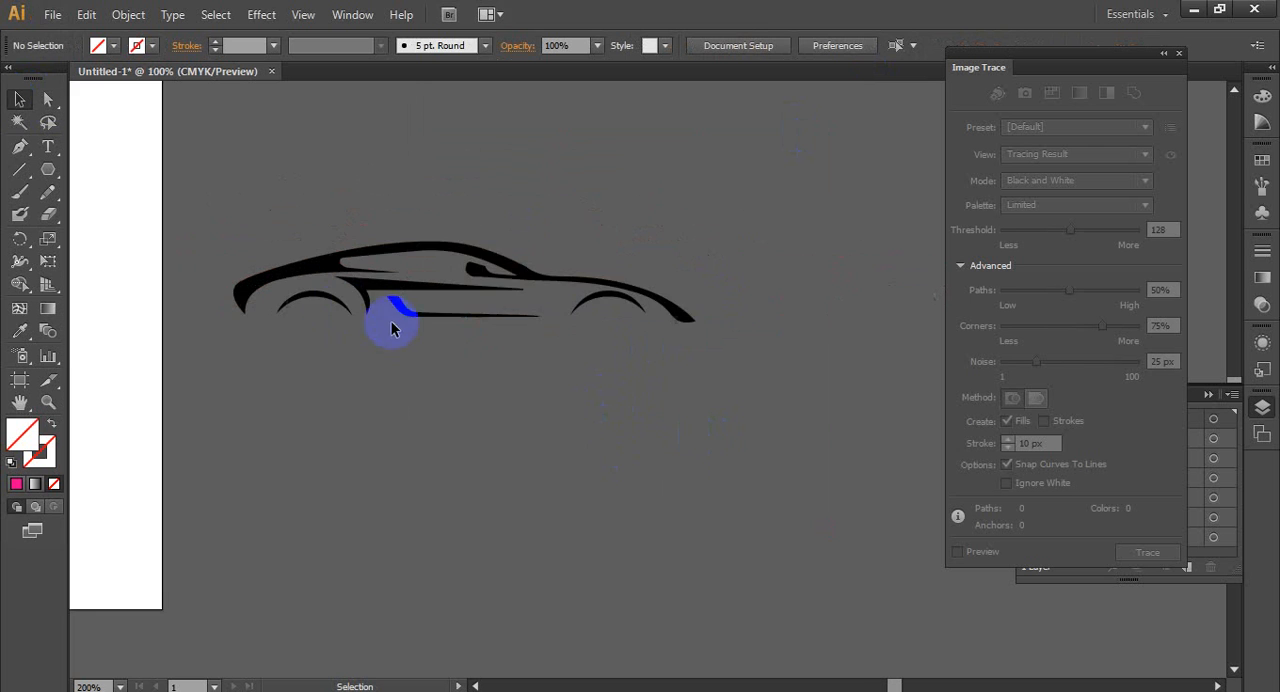
pyautogui.scroll(2, 466, 343)
pyautogui.scroll(-2, 466, 343)
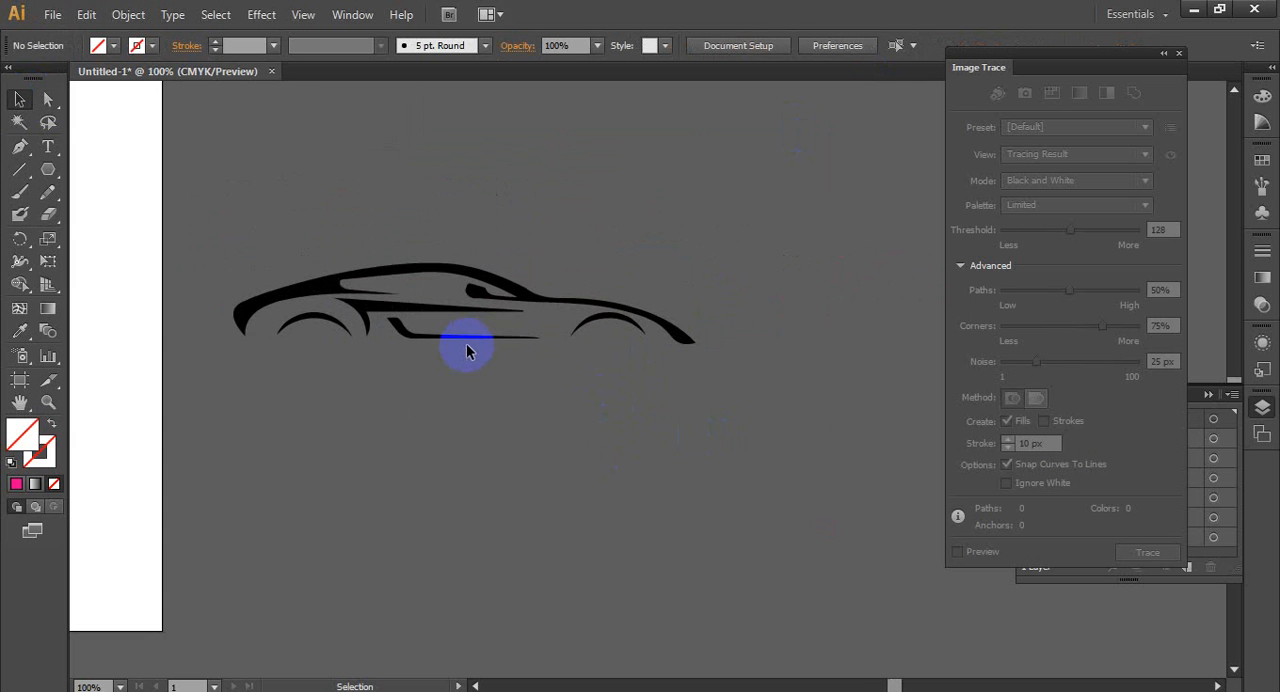
pyautogui.click(528, 296)
pyautogui.scroll(1, 362, 430)
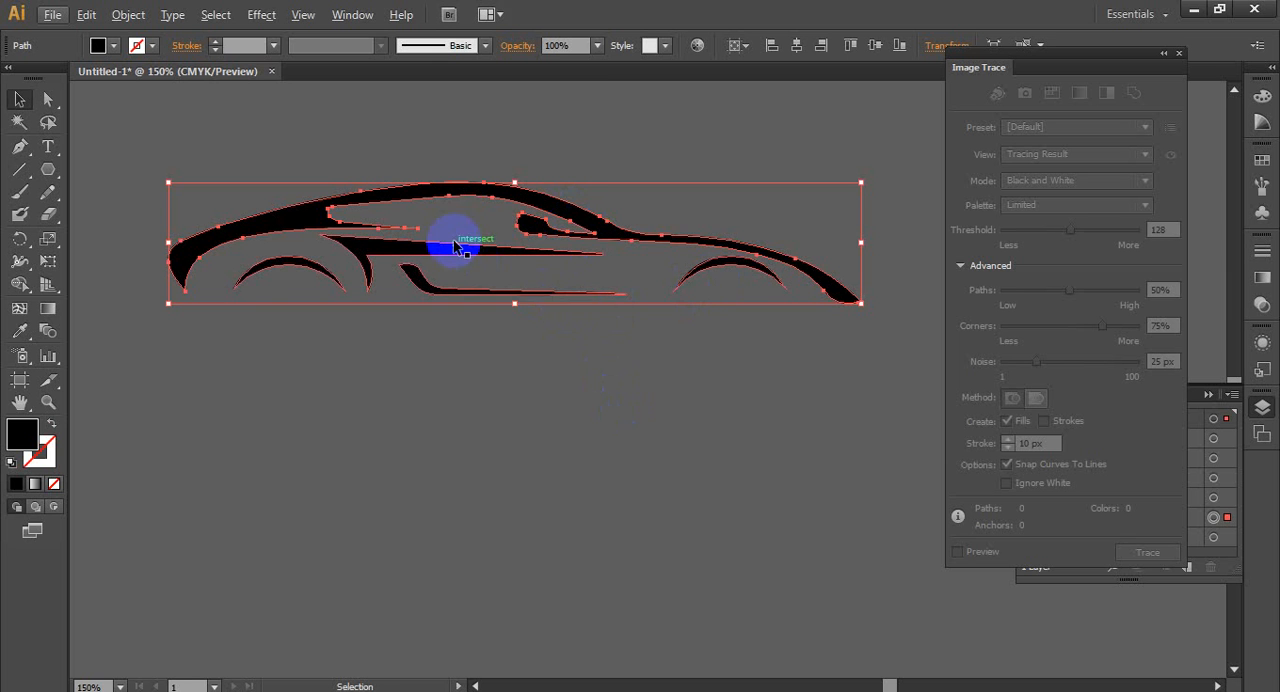
pyautogui.keyDown('shift'); pyautogui.click(380, 250); pyautogui.keyUp('shift')
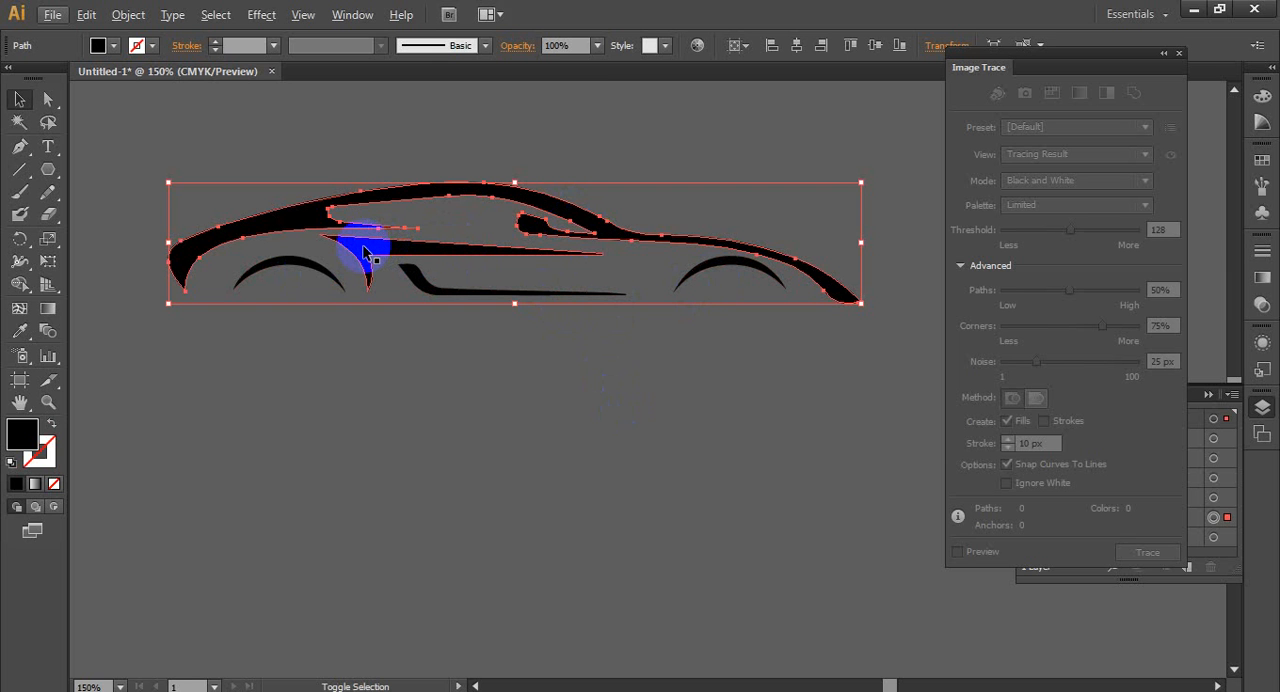
pyautogui.keyDown('shift'); pyautogui.click(294, 268); pyautogui.keyUp('shift')
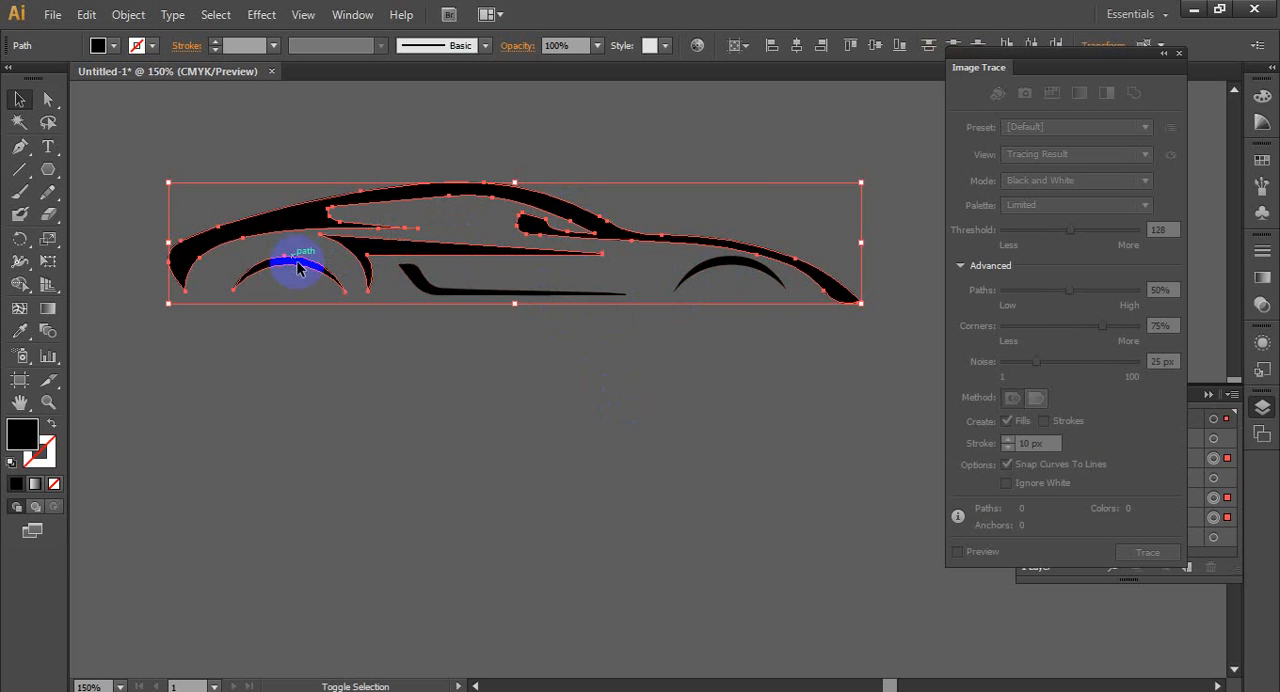
pyautogui.keyDown('shift'); pyautogui.click(416, 274); pyautogui.keyUp('shift')
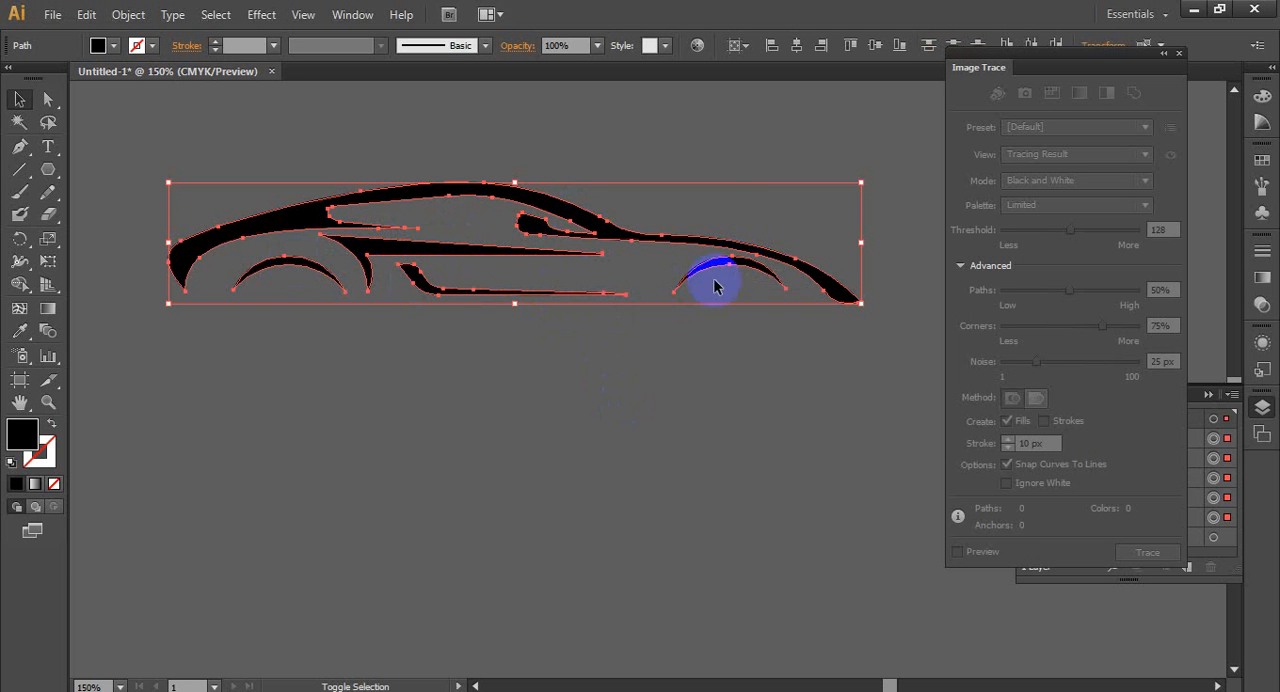
pyautogui.scroll(-2, 686, 290)
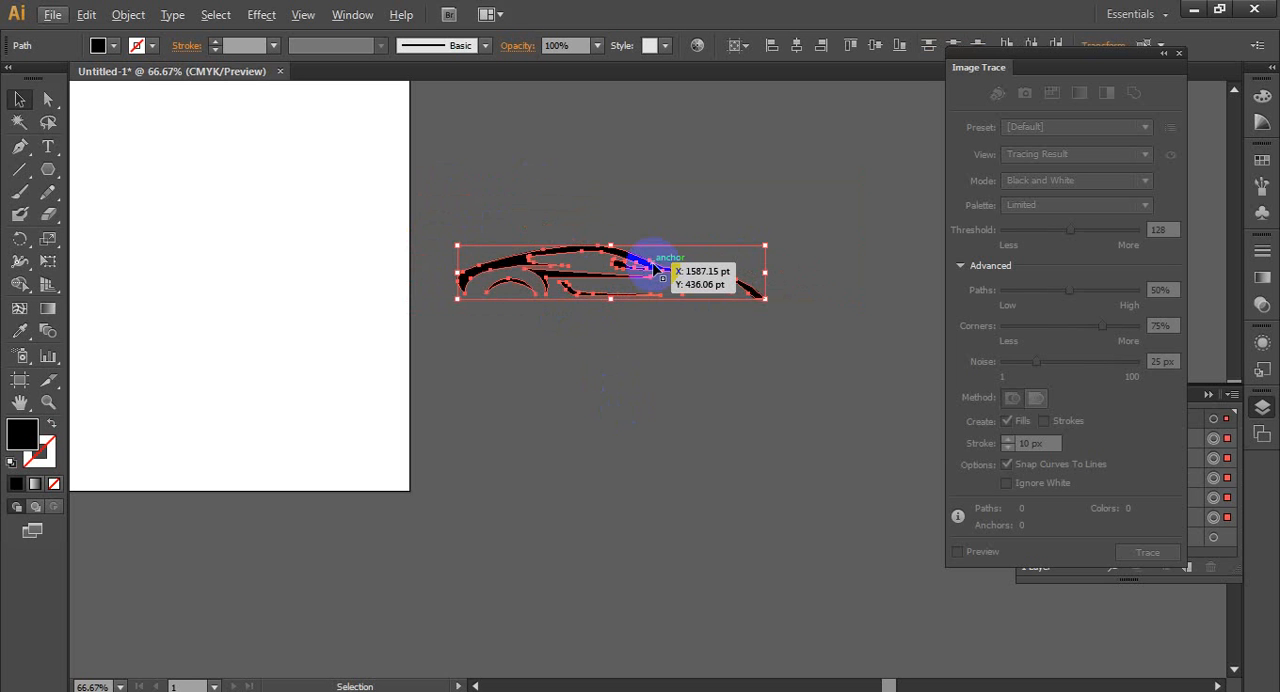
pyautogui.moveTo(652, 268); pyautogui.dragTo(661, 421)
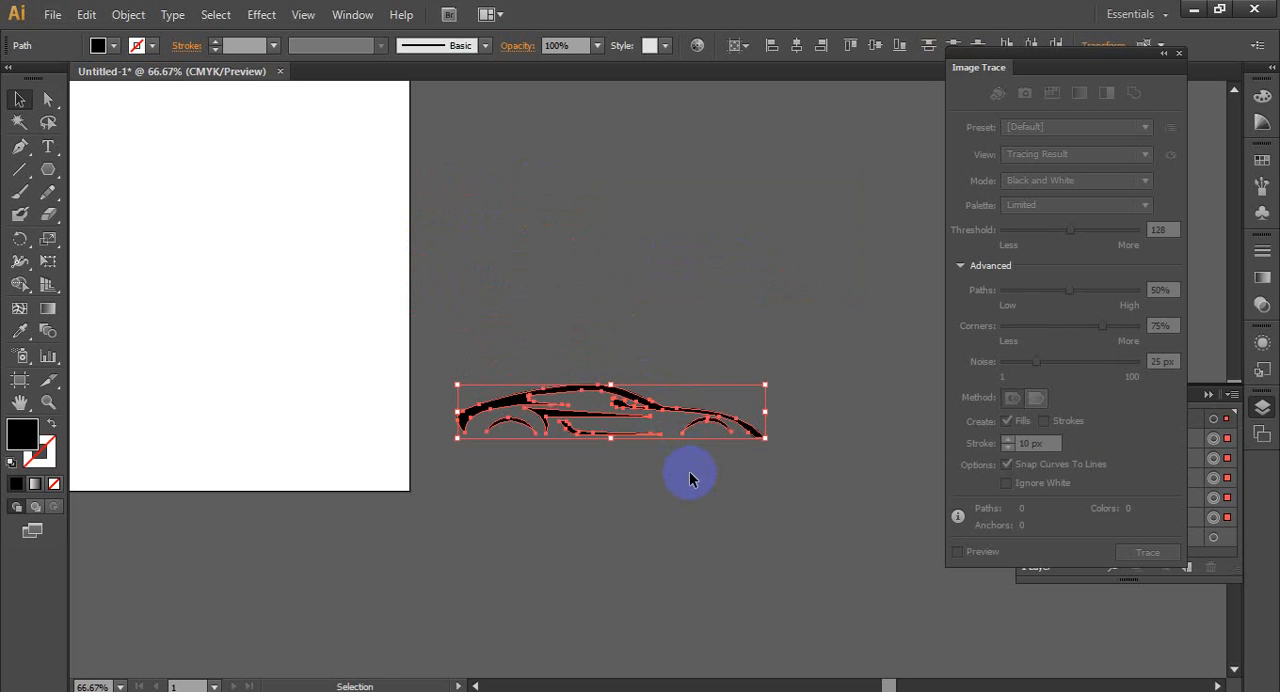
# - Group the selected black car shapes into one object and clear the selection
pyautogui.rightClick(629, 412)
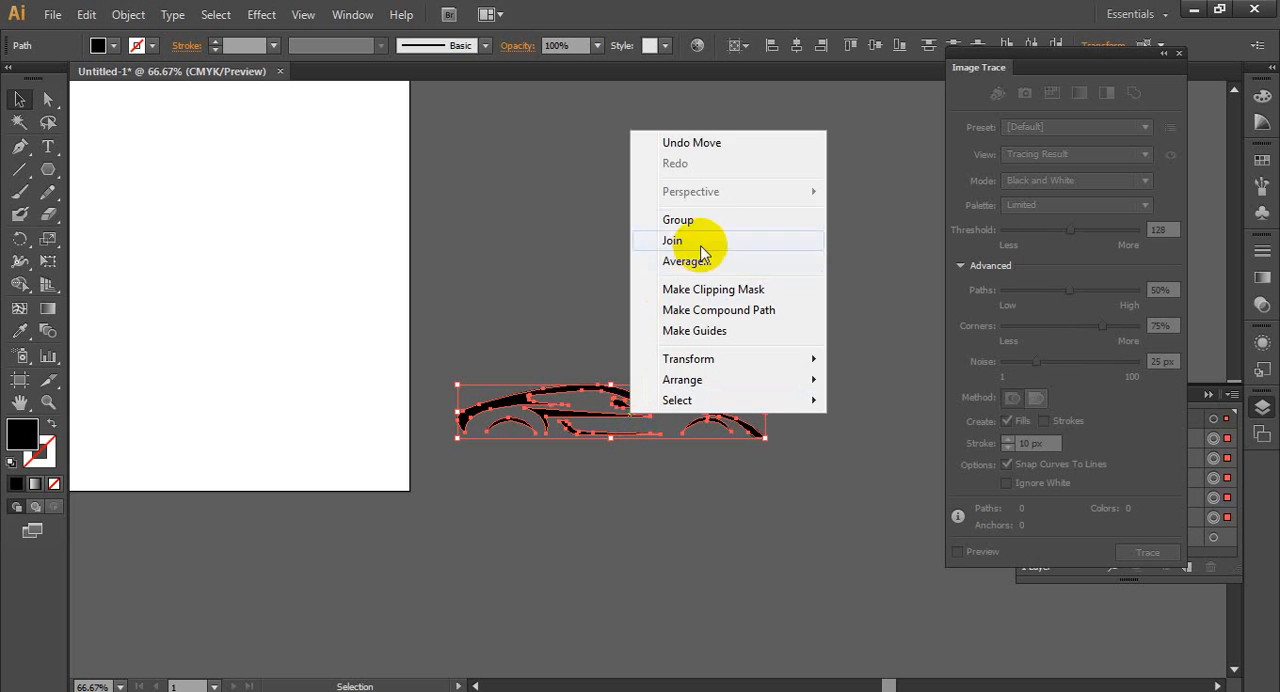
pyautogui.click(678, 214)
pyautogui.click(703, 477)
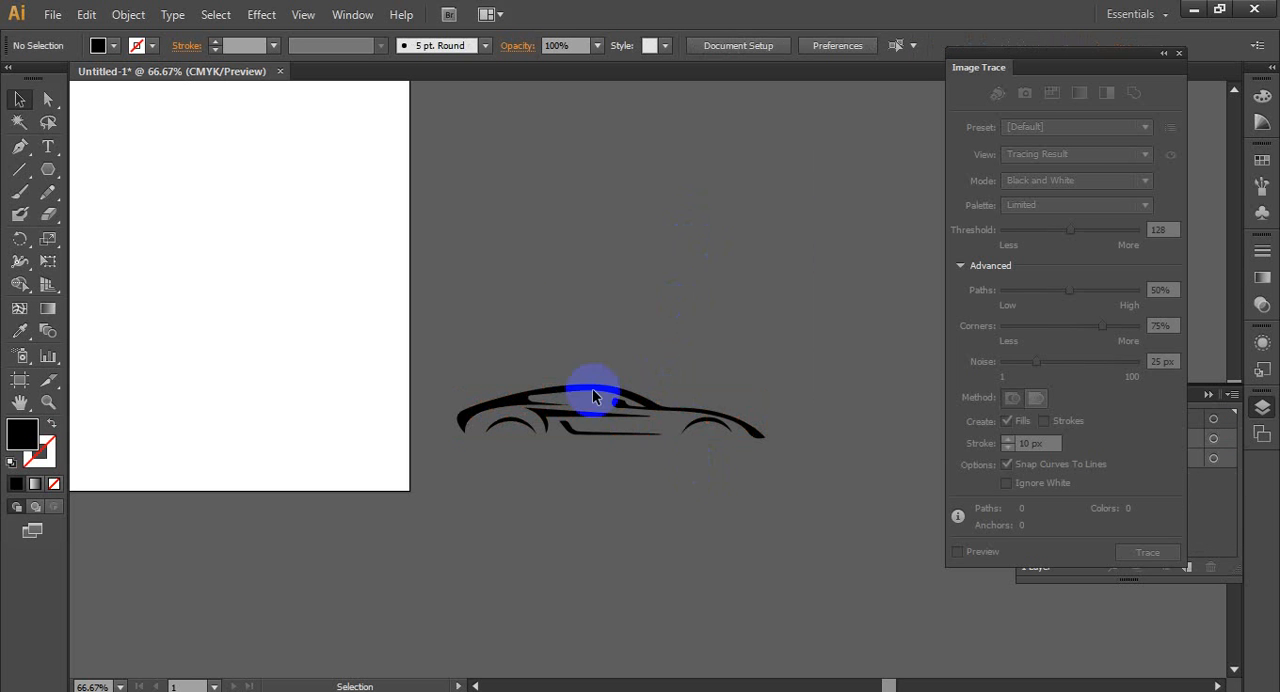
# - Delete the leftover unfilled compound path above the car, and move the car group up into its place
pyautogui.moveTo(718, 293); pyautogui.dragTo(722, 296)
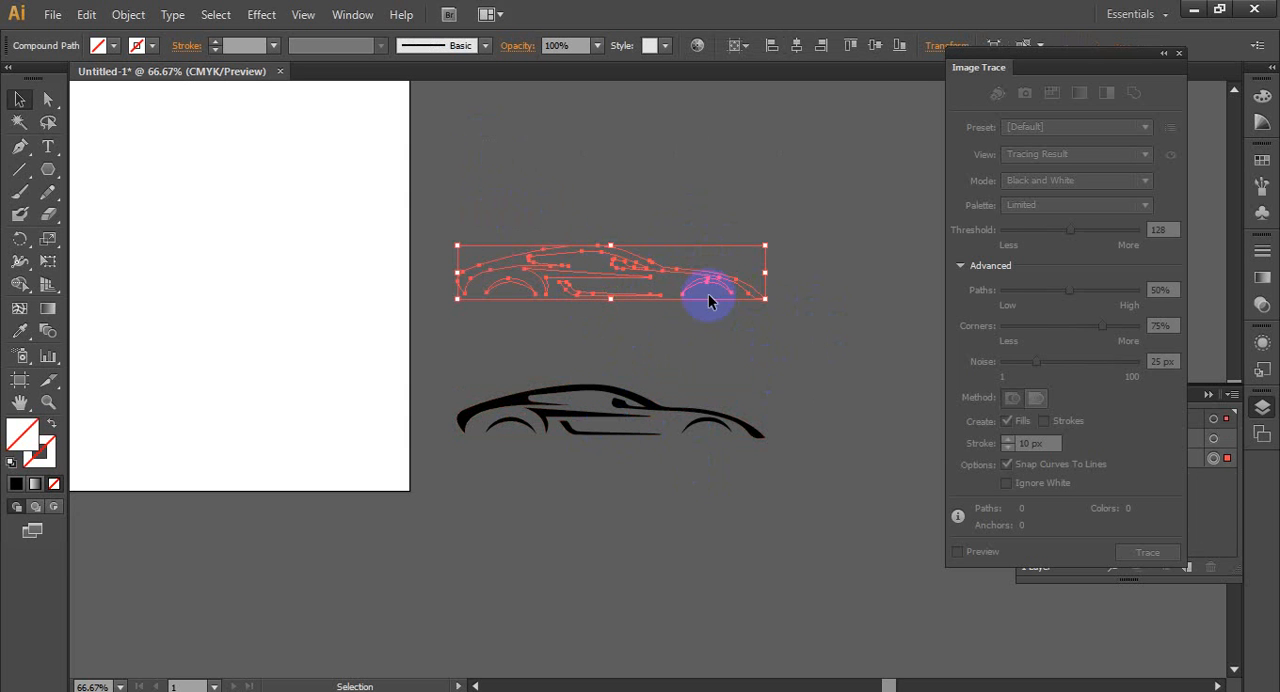
pyautogui.press('Delete')
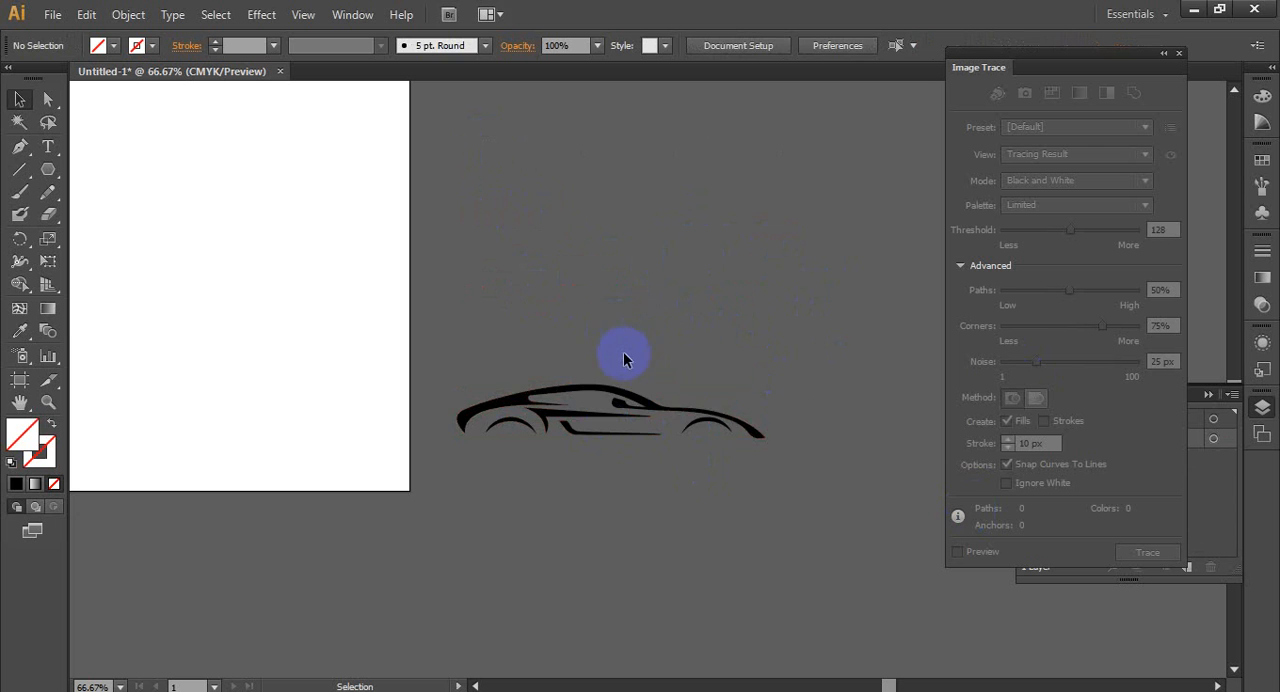
pyautogui.moveTo(648, 405); pyautogui.dragTo(665, 315)
pyautogui.click(653, 425)
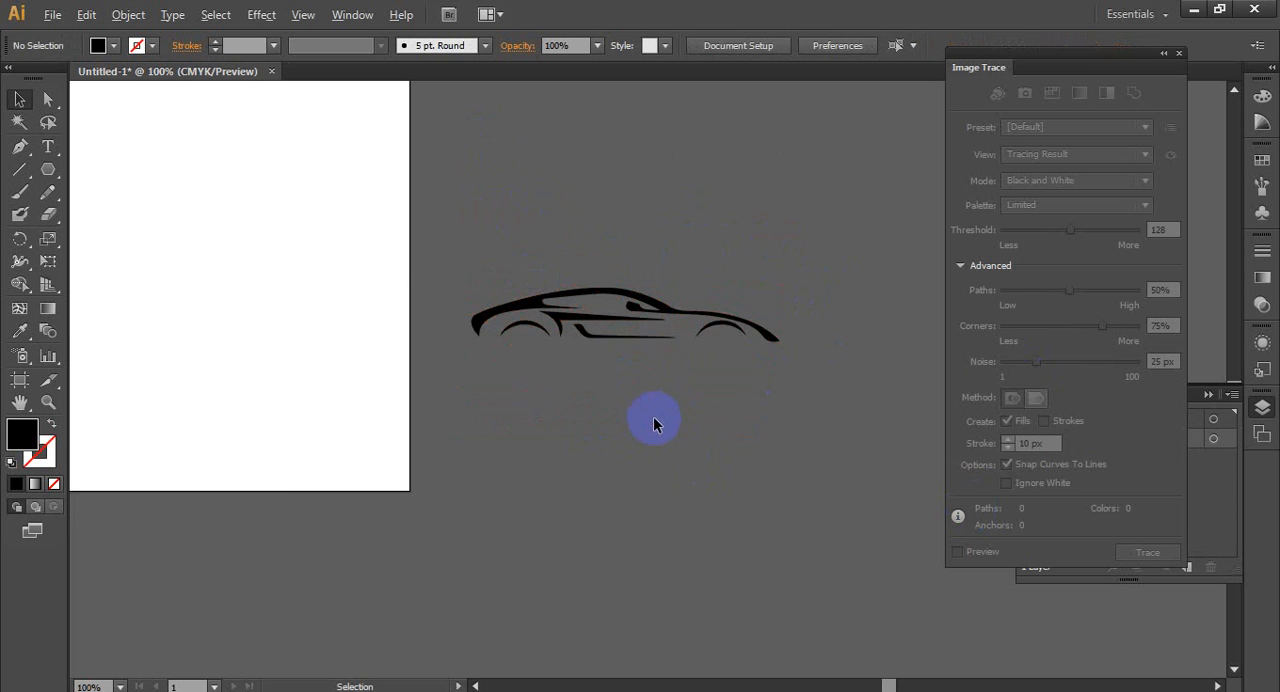
# - Center the car group horizontally and vertically on the artboard and clear the selection
pyautogui.scroll(1, 653, 425)
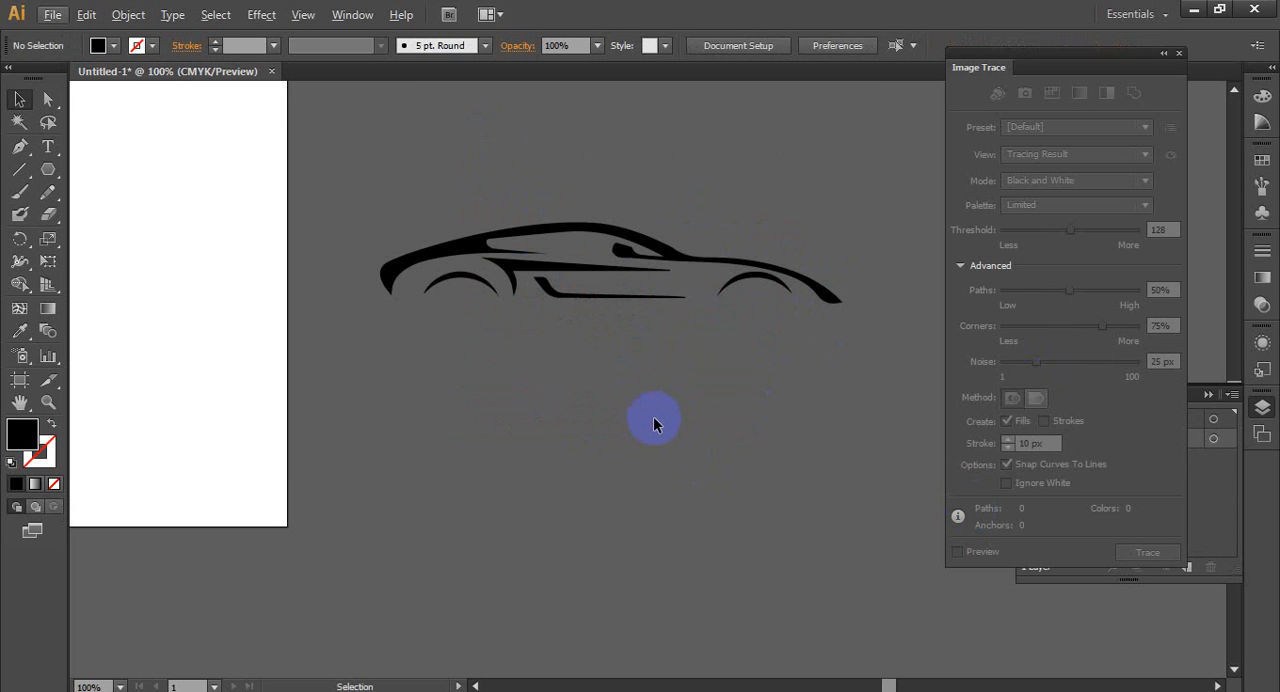
pyautogui.scroll(-1, 661, 425)
pyautogui.click(645, 330)
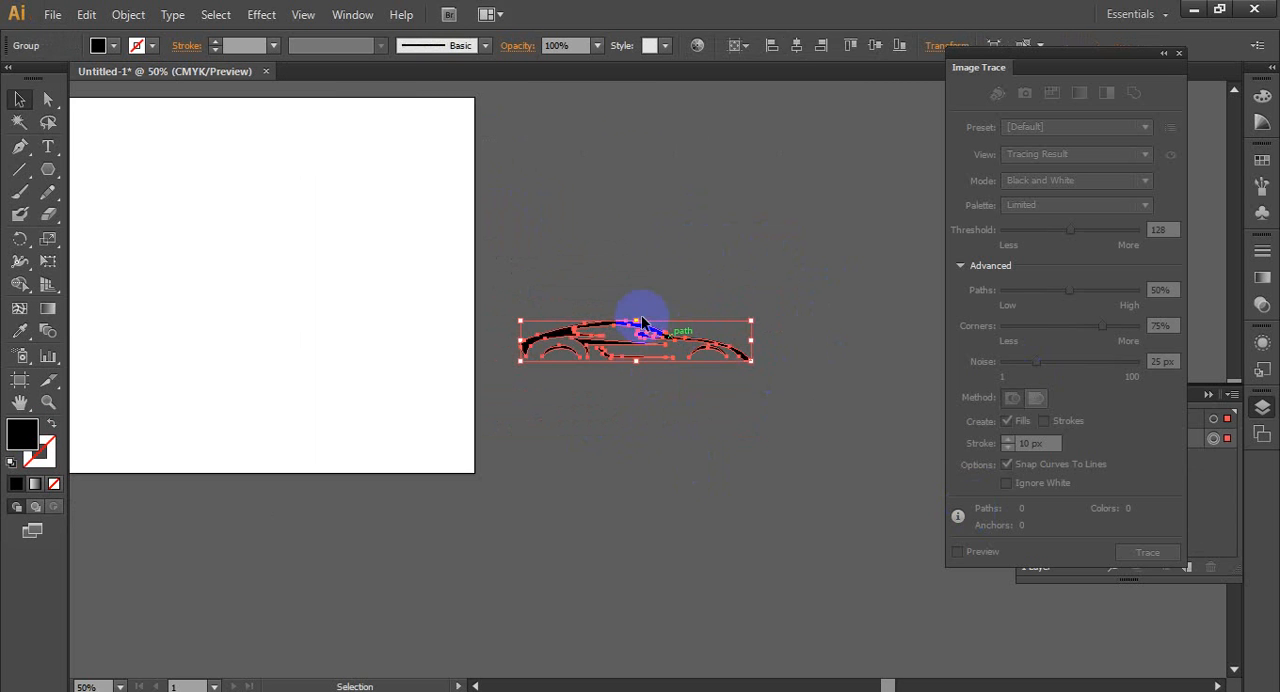
pyautogui.click(797, 46)
pyautogui.click(872, 47)
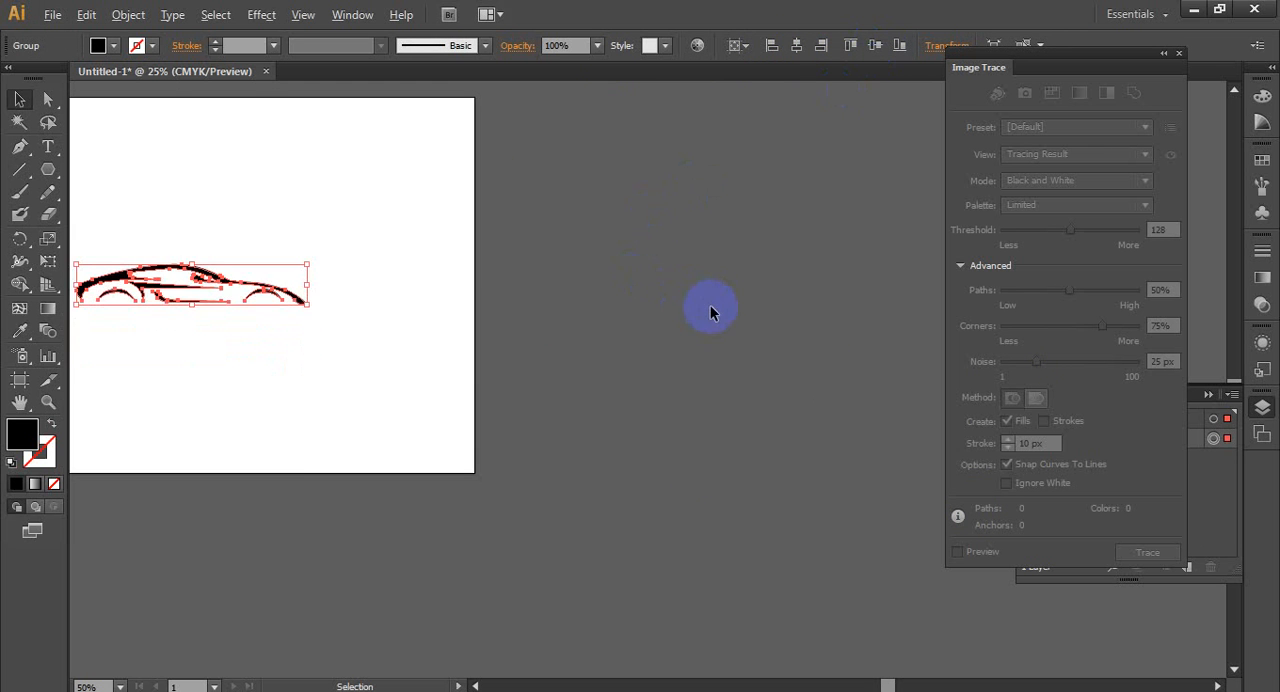
pyautogui.scroll(-1, 710, 308)
pyautogui.click(440, 330)
# - Examine the centered car's shapes up close and select the whole car group
pyautogui.scroll(1, 449, 325)
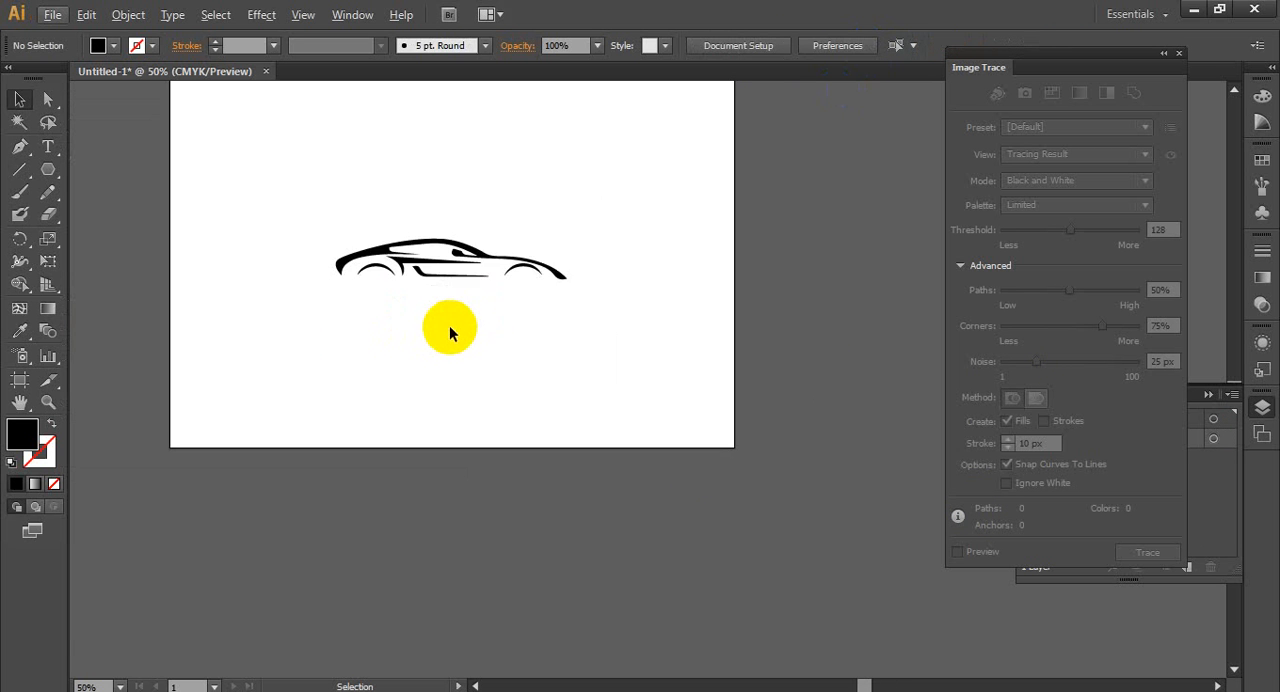
pyautogui.scroll(1, 449, 325)
pyautogui.scroll(1, 448, 342)
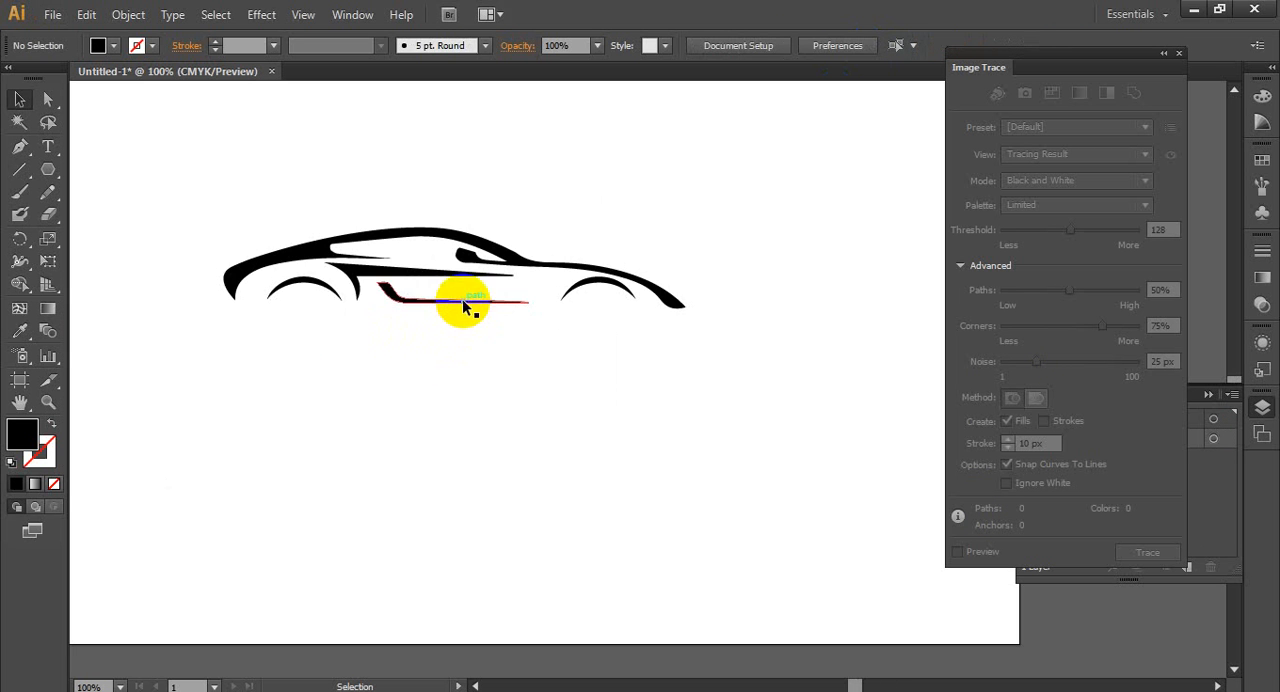
pyautogui.click(460, 302)
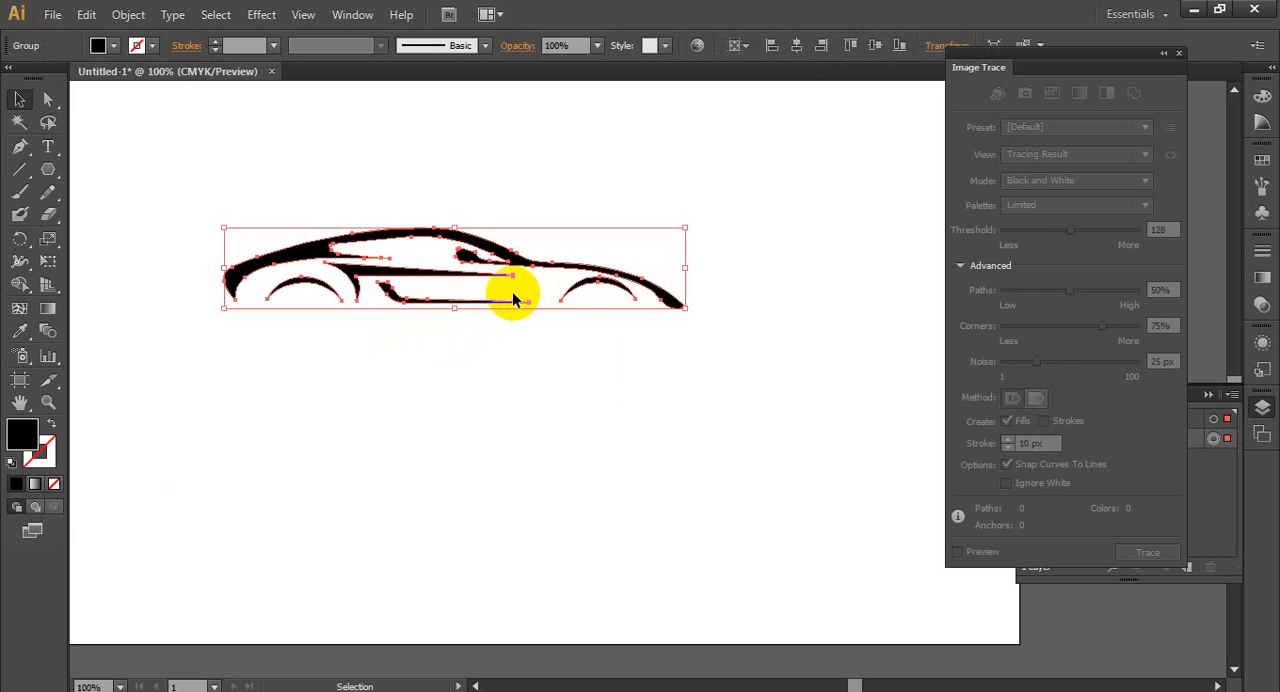
pyautogui.click(476, 358)
pyautogui.scroll(-1, 503, 337)
pyautogui.scroll(1, 495, 346)
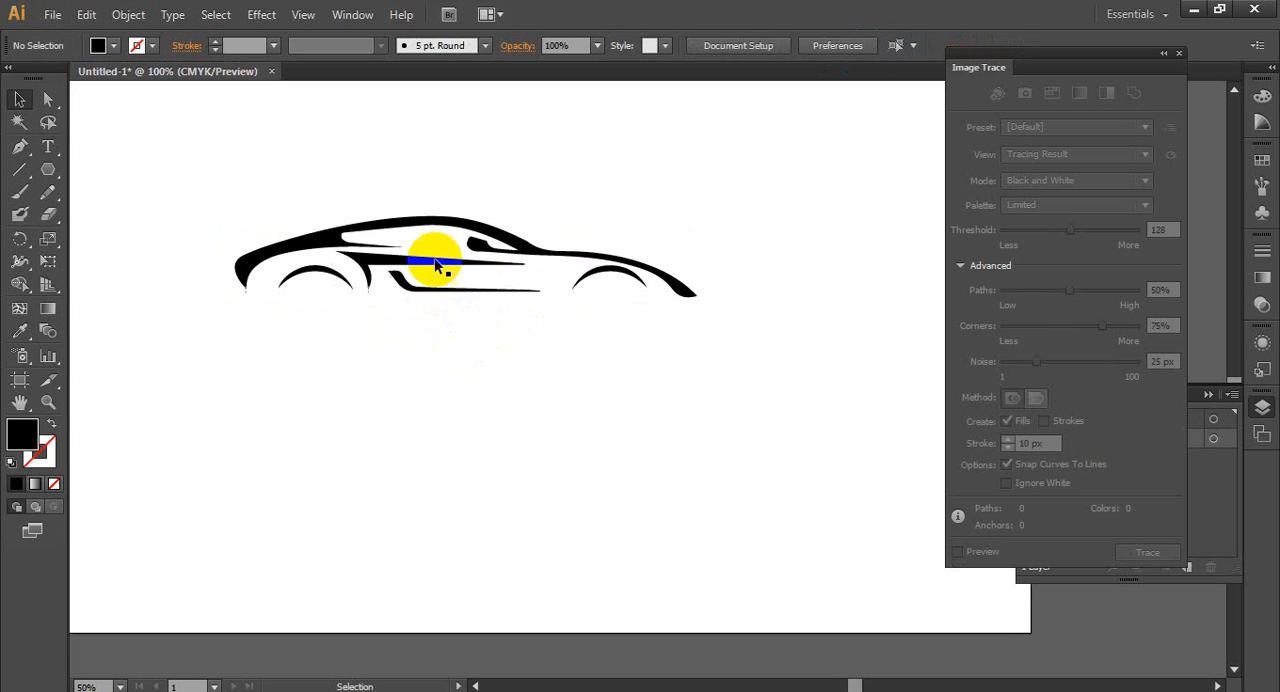
pyautogui.scroll(1, 393, 305)
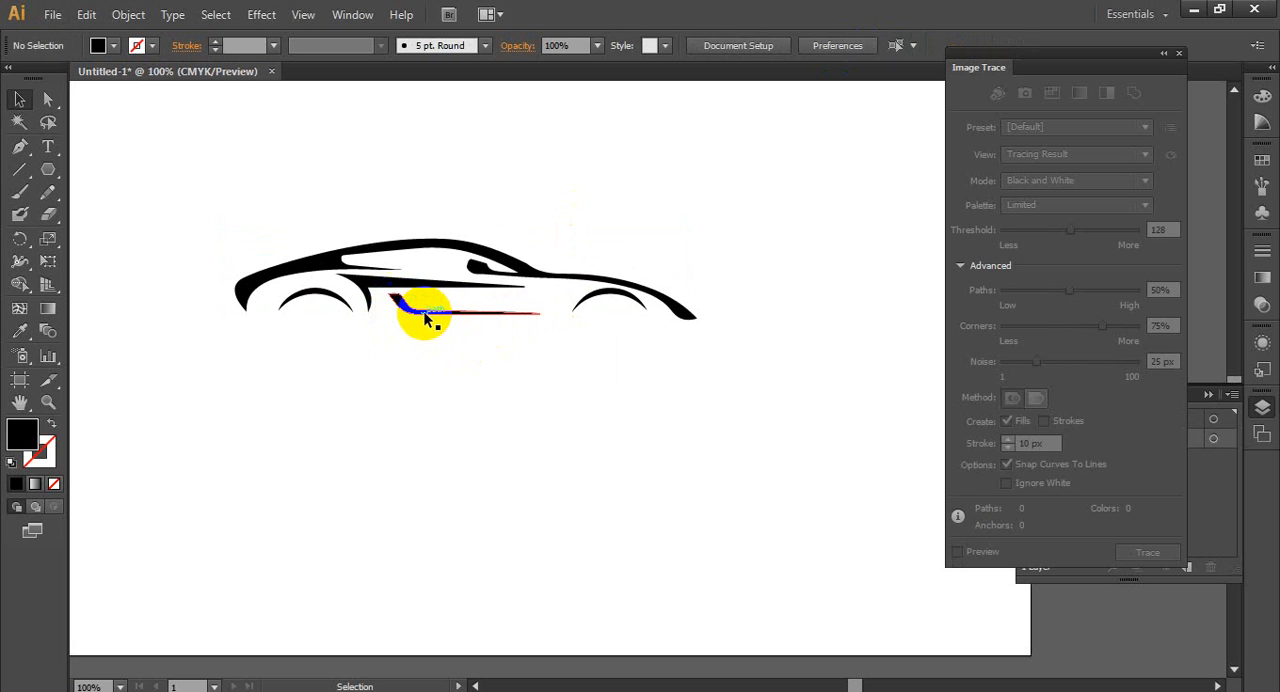
pyautogui.click(428, 316)
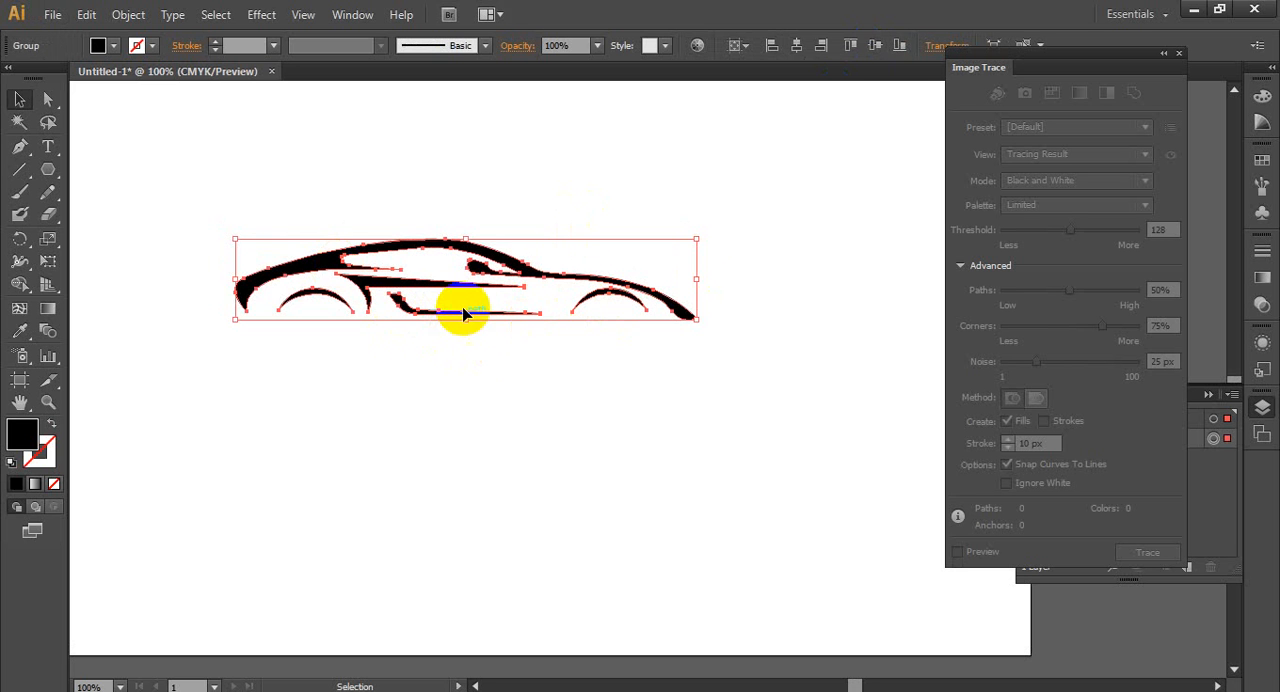
# - Try painting black strokes over the car's side window with the Blob Brush, undoing the last stroke
pyautogui.click(20, 217)
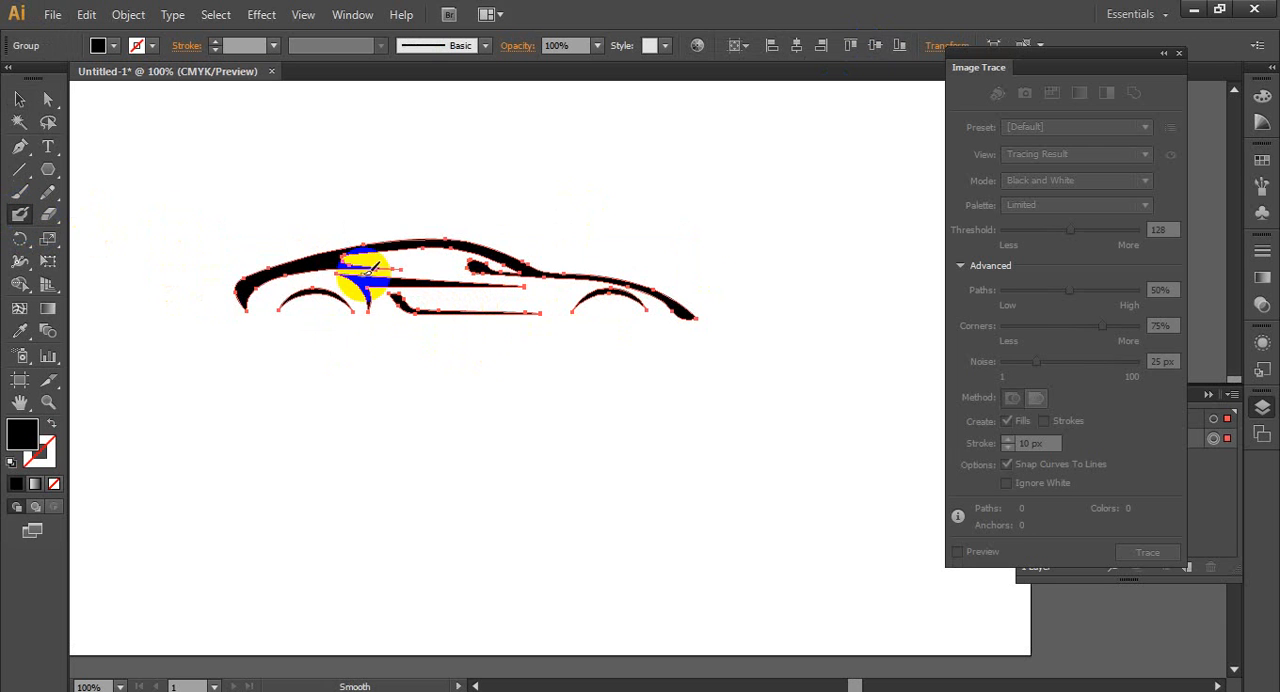
pyautogui.moveTo(370, 255); pyautogui.dragTo(486, 234)
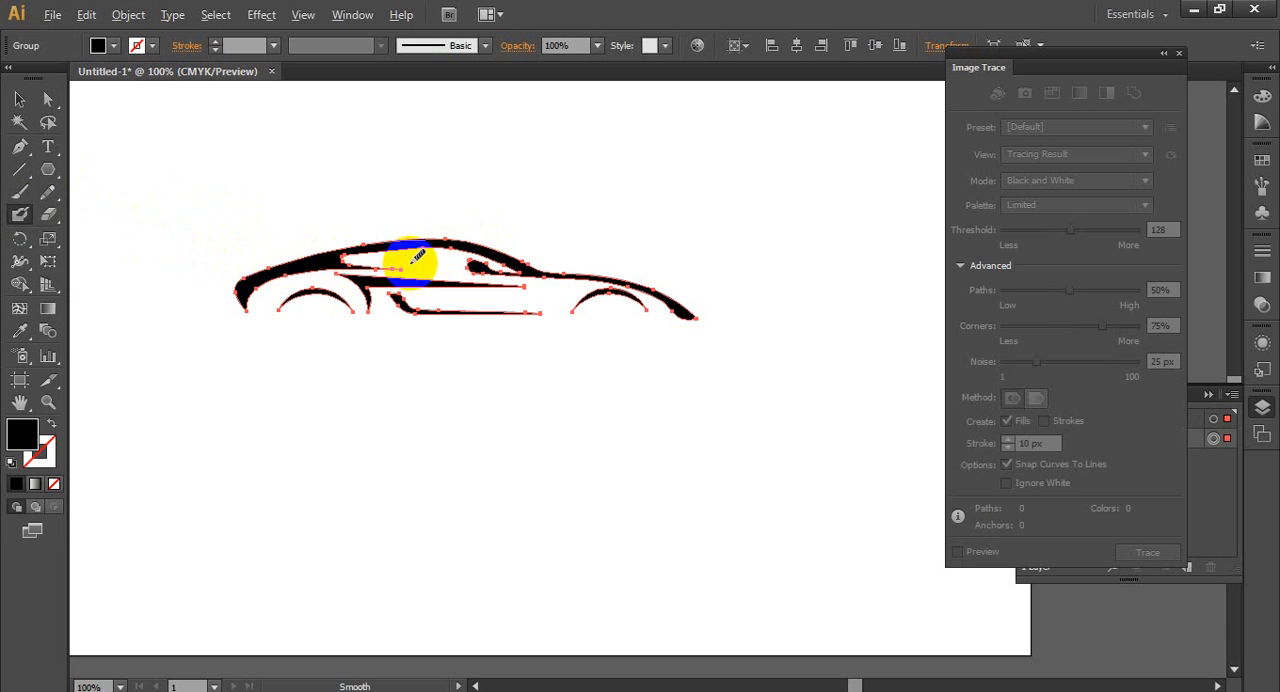
pyautogui.scroll(3, 411, 263)
pyautogui.moveTo(222, 249); pyautogui.dragTo(413, 247)
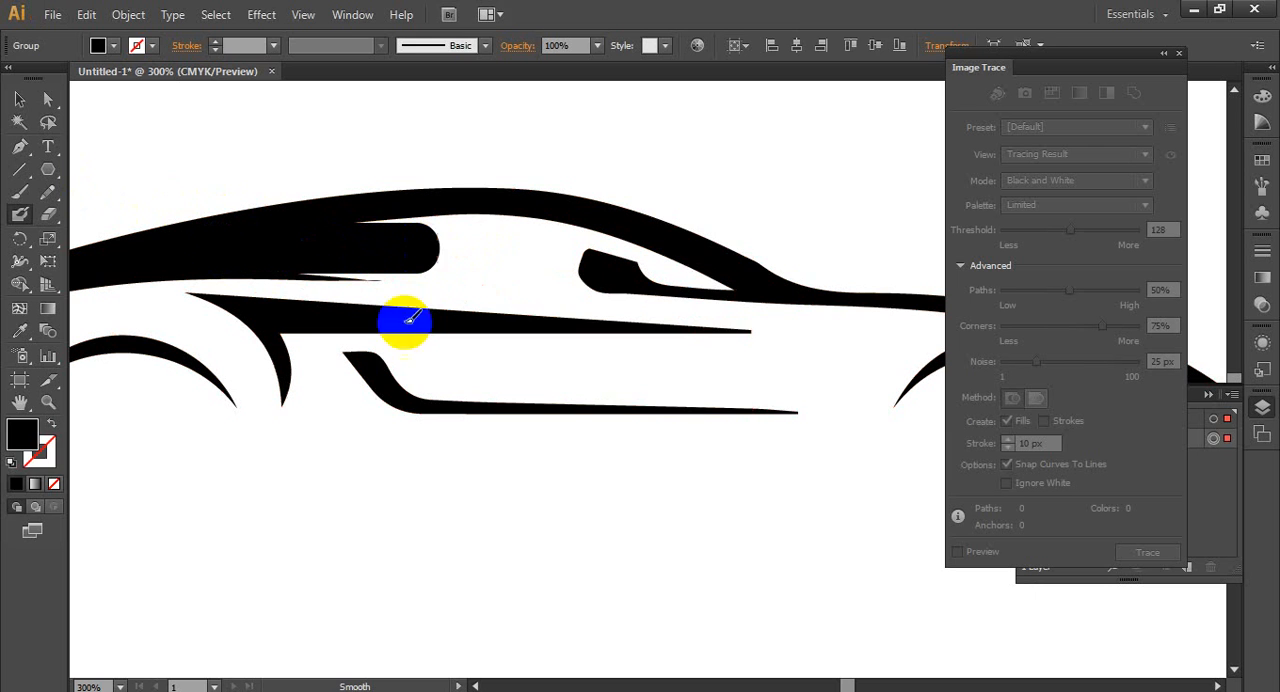
pyautogui.hotkey('ctrl', 'z')
# - Fill the whole car group with red
pyautogui.click(110, 46)
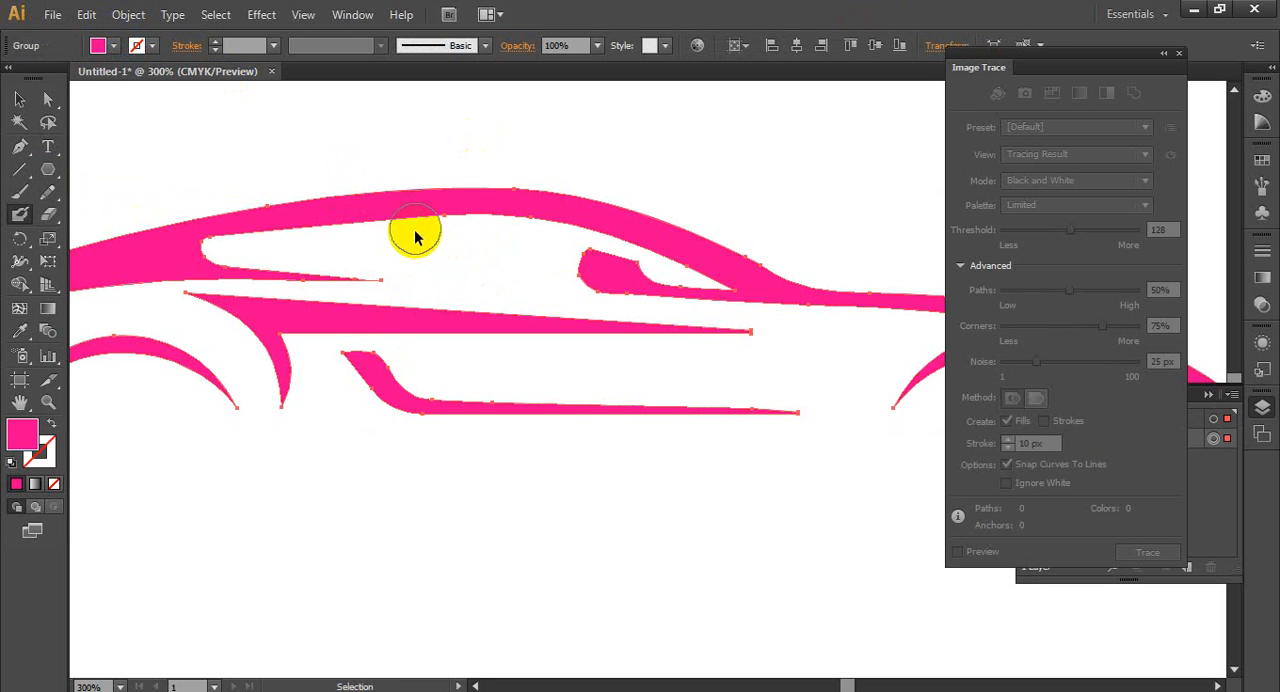
pyautogui.hotkey('ctrl', 'z')
pyautogui.click(113, 47)
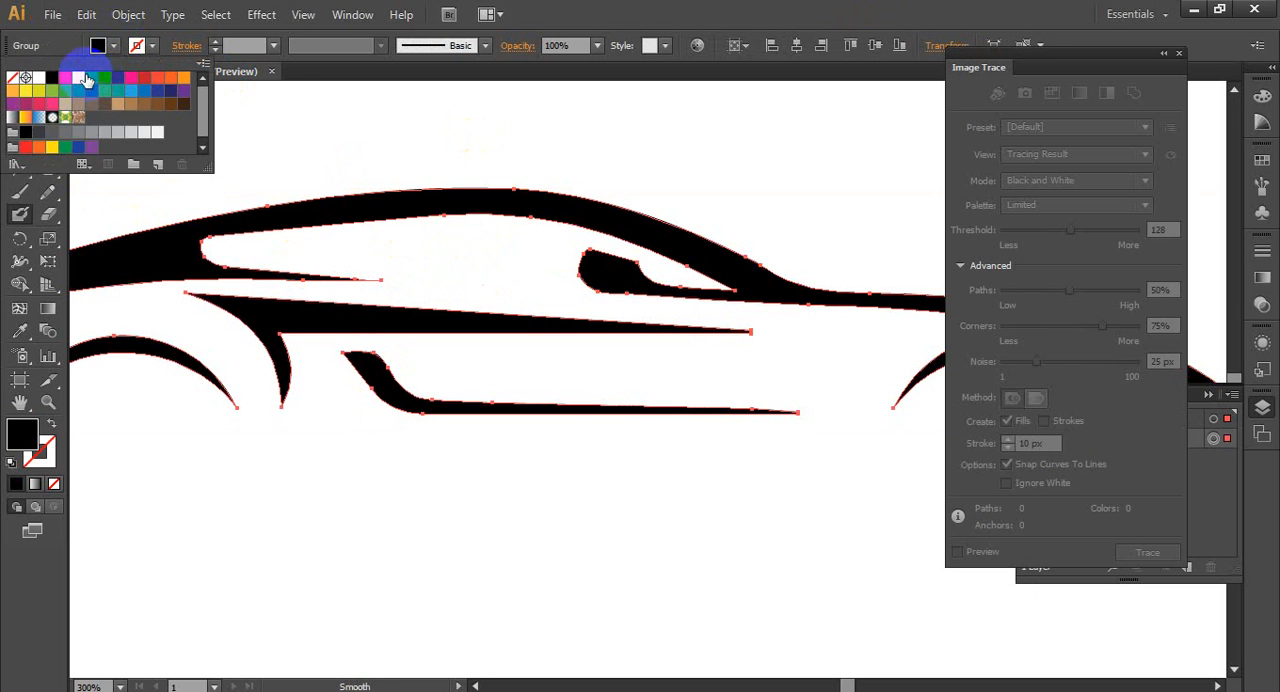
pyautogui.click(84, 78)
pyautogui.click(144, 77)
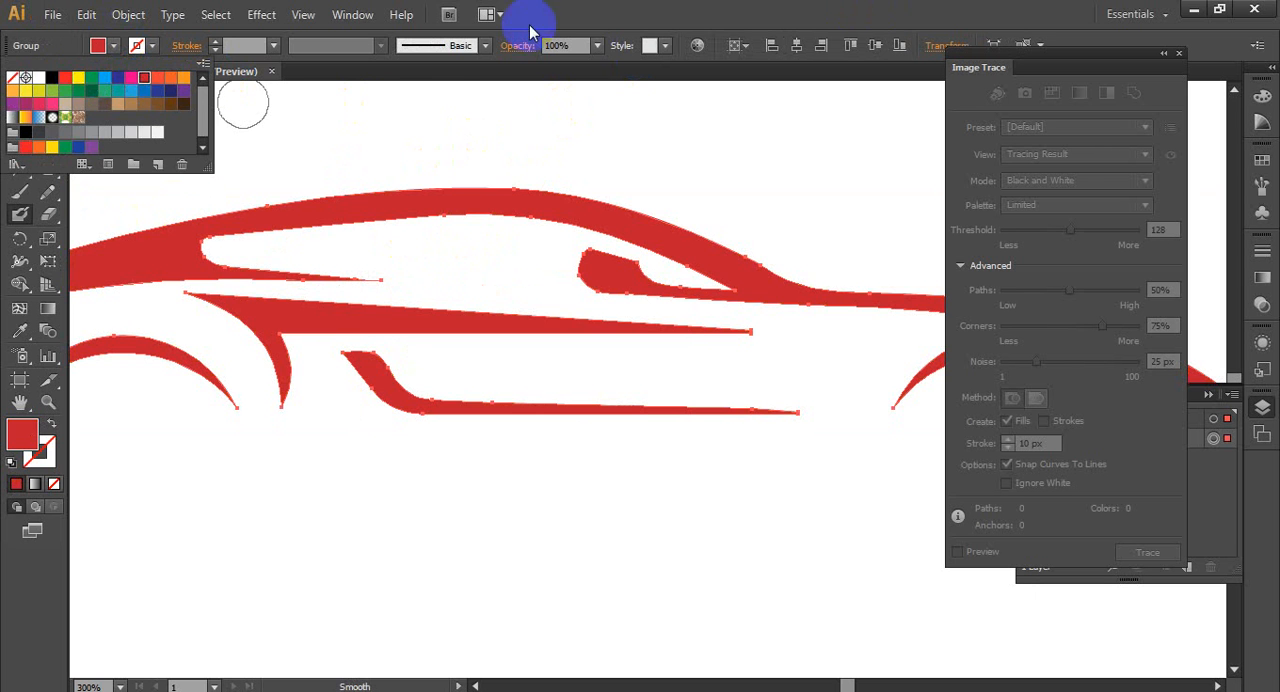
pyautogui.click(530, 33)
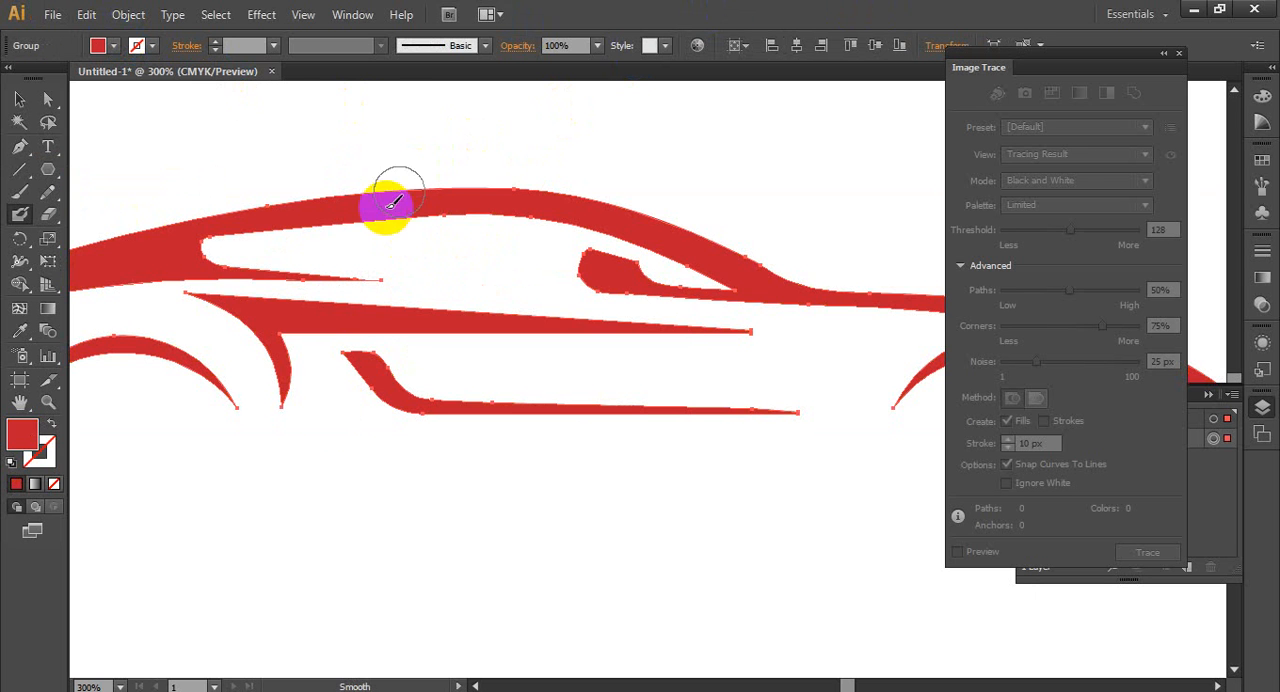
# - Close the Image Trace panel and dab a single red dot above the car's rear with the Blob Brush
pyautogui.click(1219, 474)
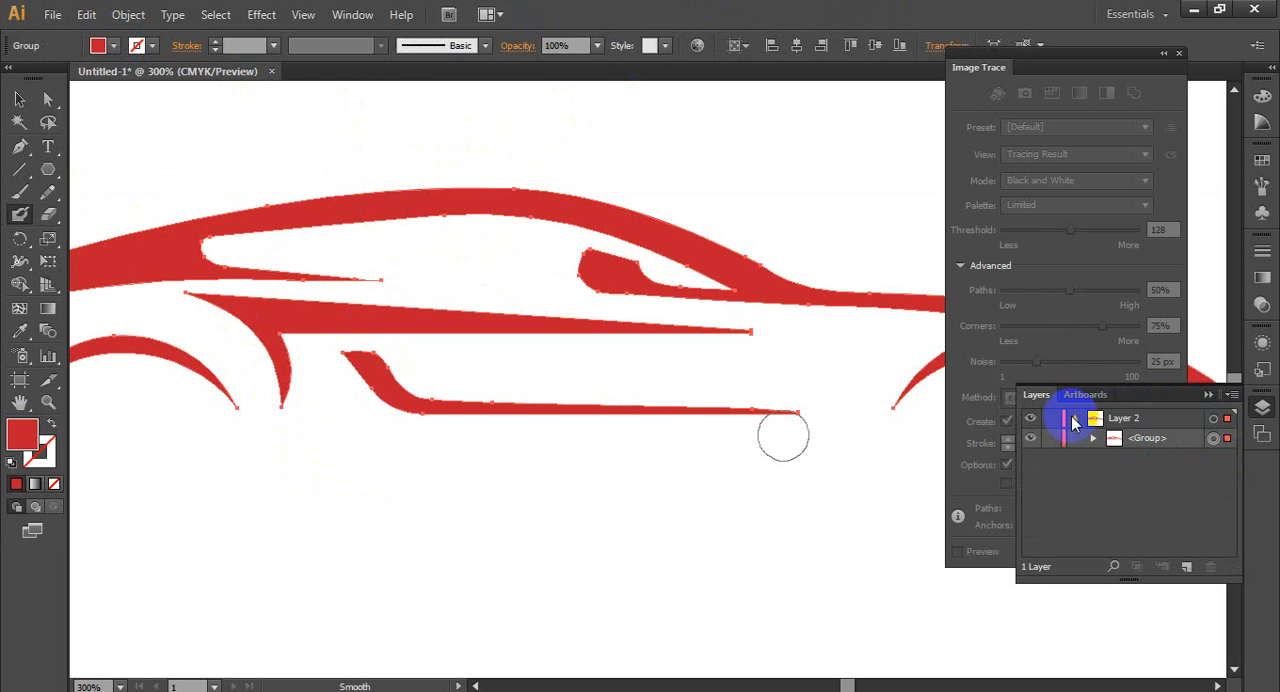
pyautogui.click(1110, 441)
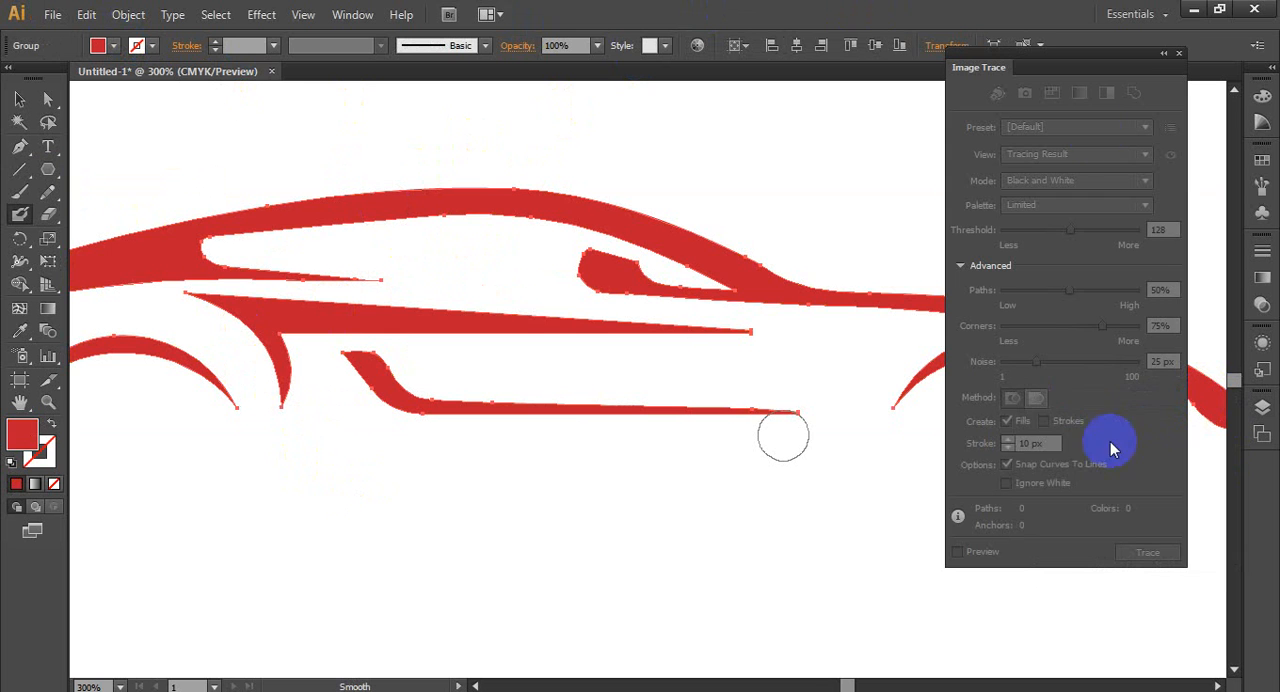
pyautogui.click(1179, 55)
pyautogui.click(127, 112)
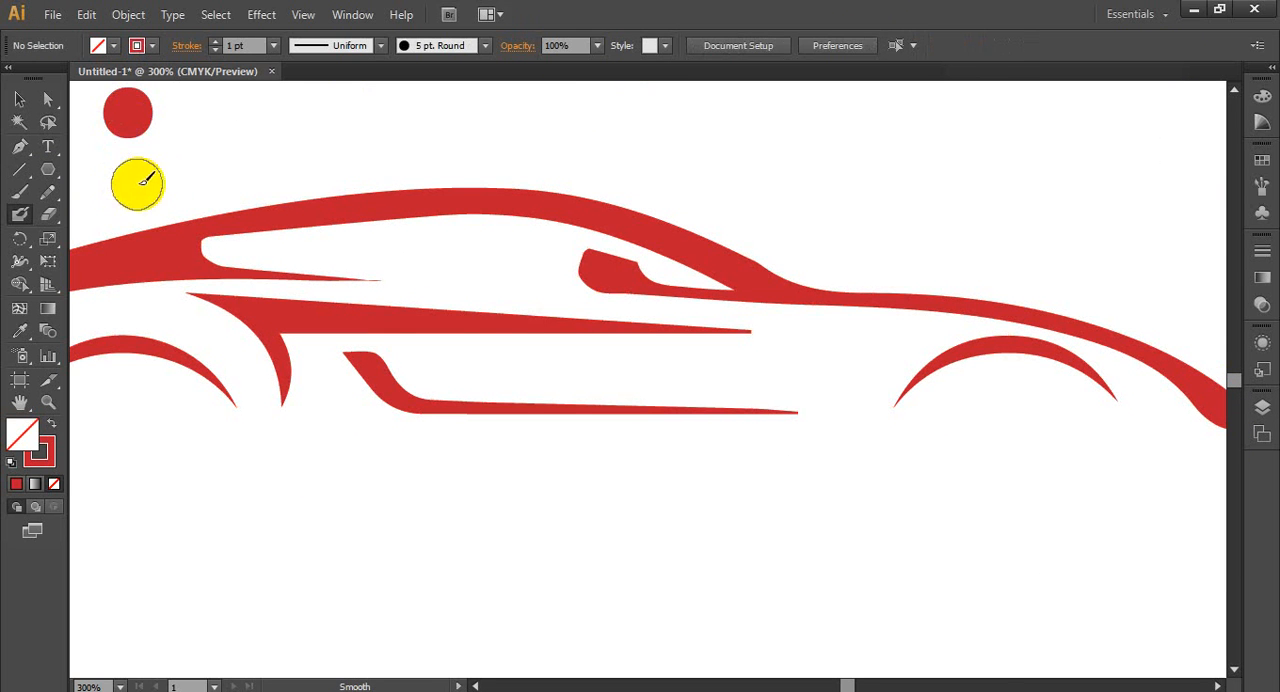
# - Set the Blob Brush's stroke color to blue
pyautogui.click(150, 45)
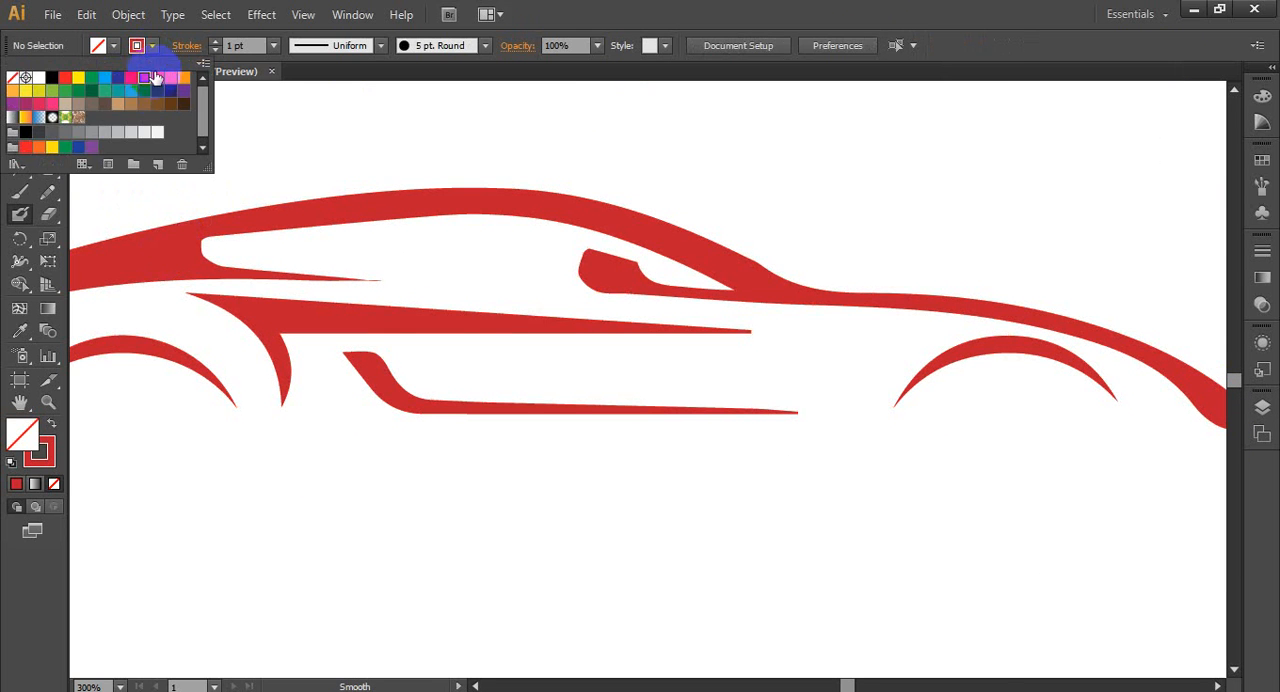
pyautogui.click(159, 90)
pyautogui.click(784, 13)
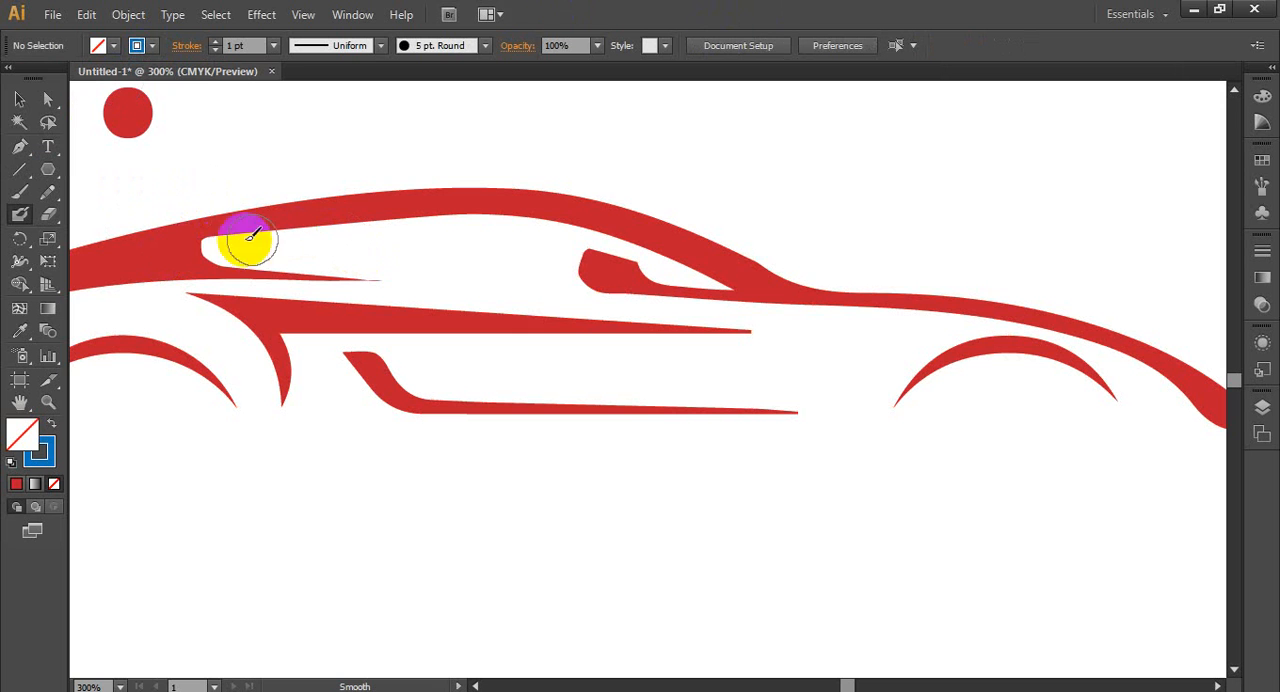
# - Try painting blue Blob Brush strokes over the rear of the side window, undoing each one
pyautogui.moveTo(219, 243); pyautogui.dragTo(306, 240)
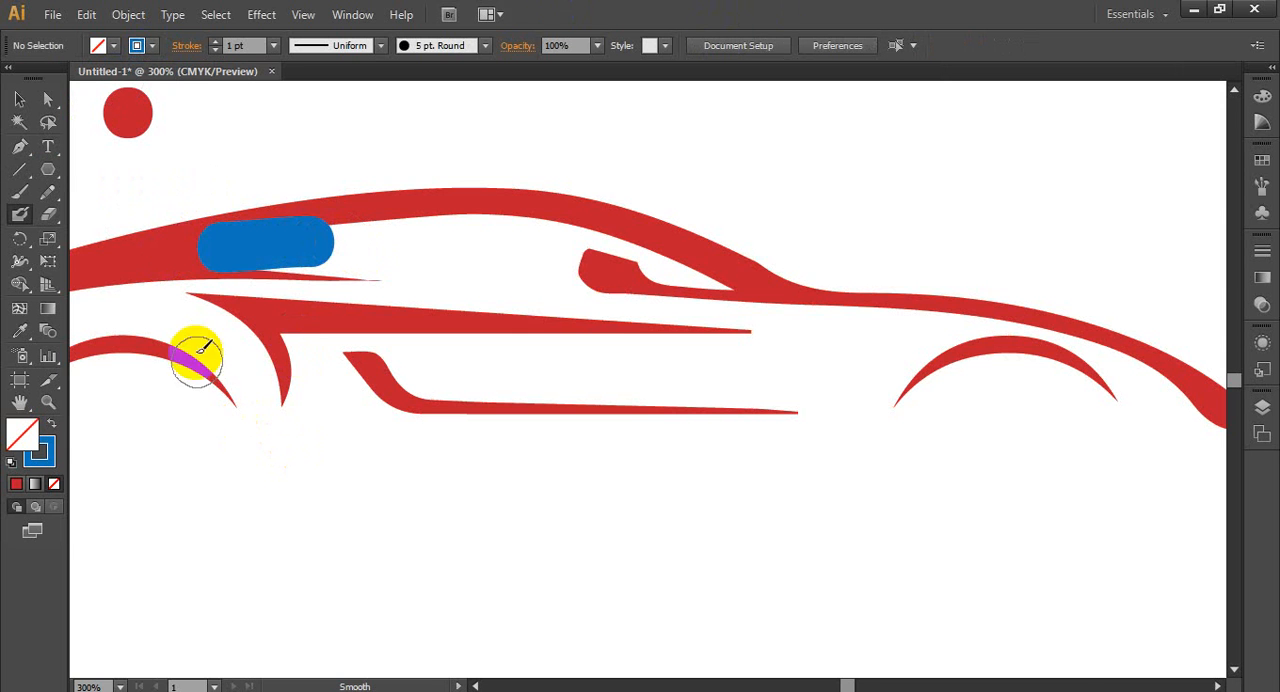
pyautogui.hotkey('ctrl', '+')
pyautogui.hotkey('ctrl', '+')
pyautogui.hotkey('ctrl', '+')
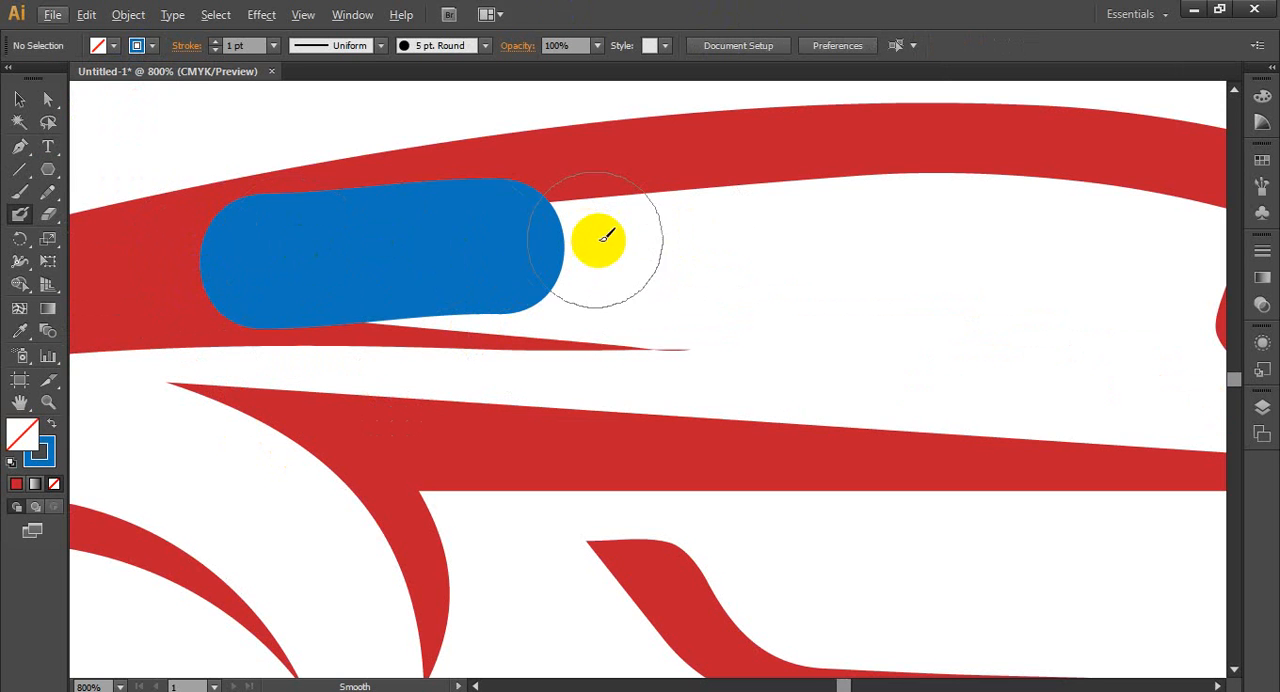
pyautogui.hotkey('ctrl', 'z')
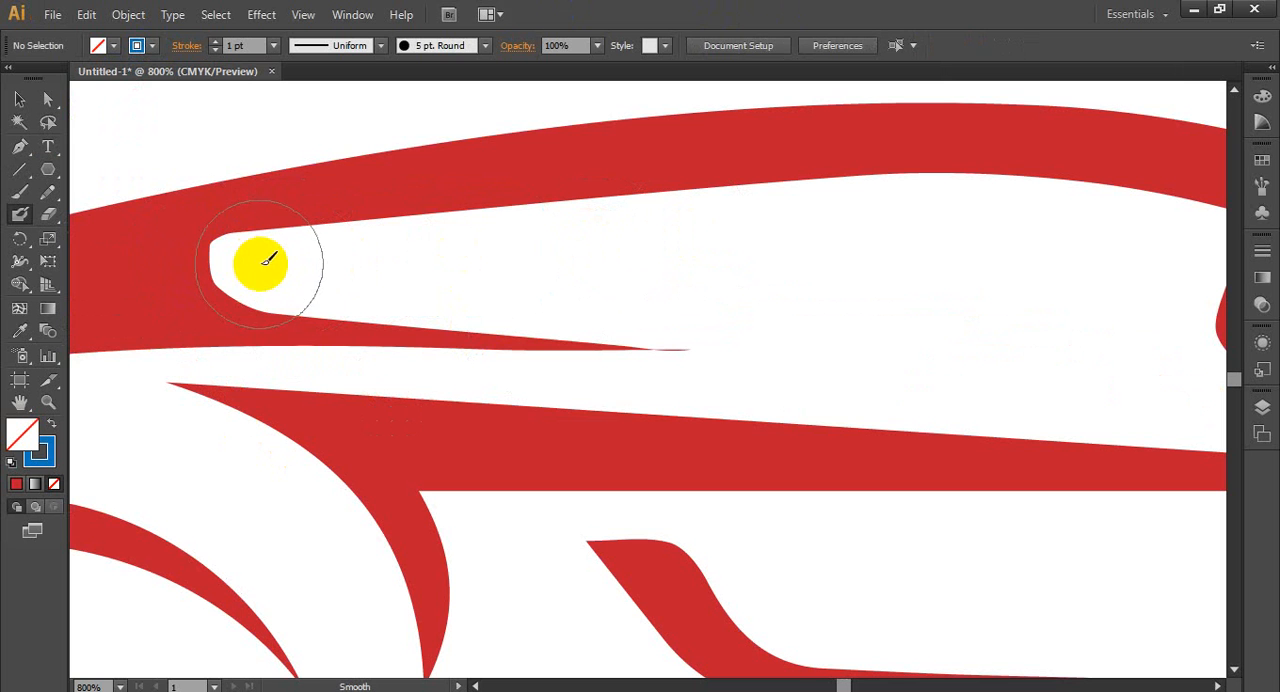
pyautogui.moveTo(243, 258); pyautogui.dragTo(426, 246)
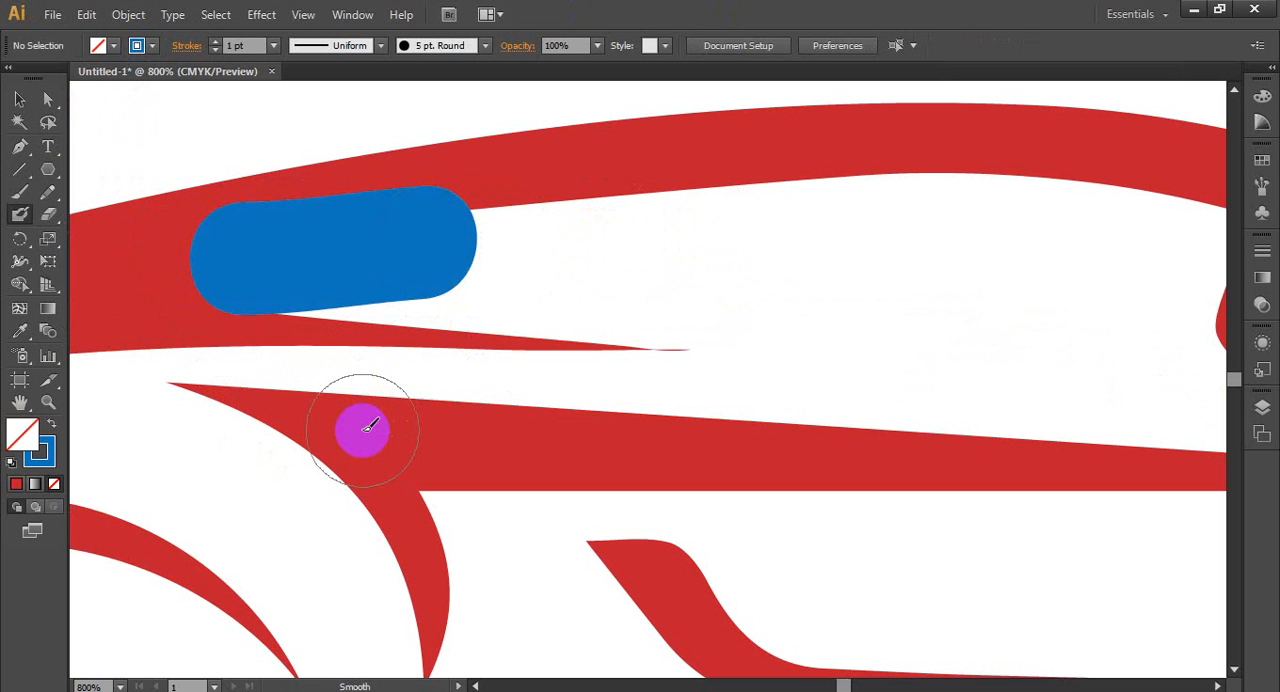
pyautogui.hotkey('ctrl', 'z')
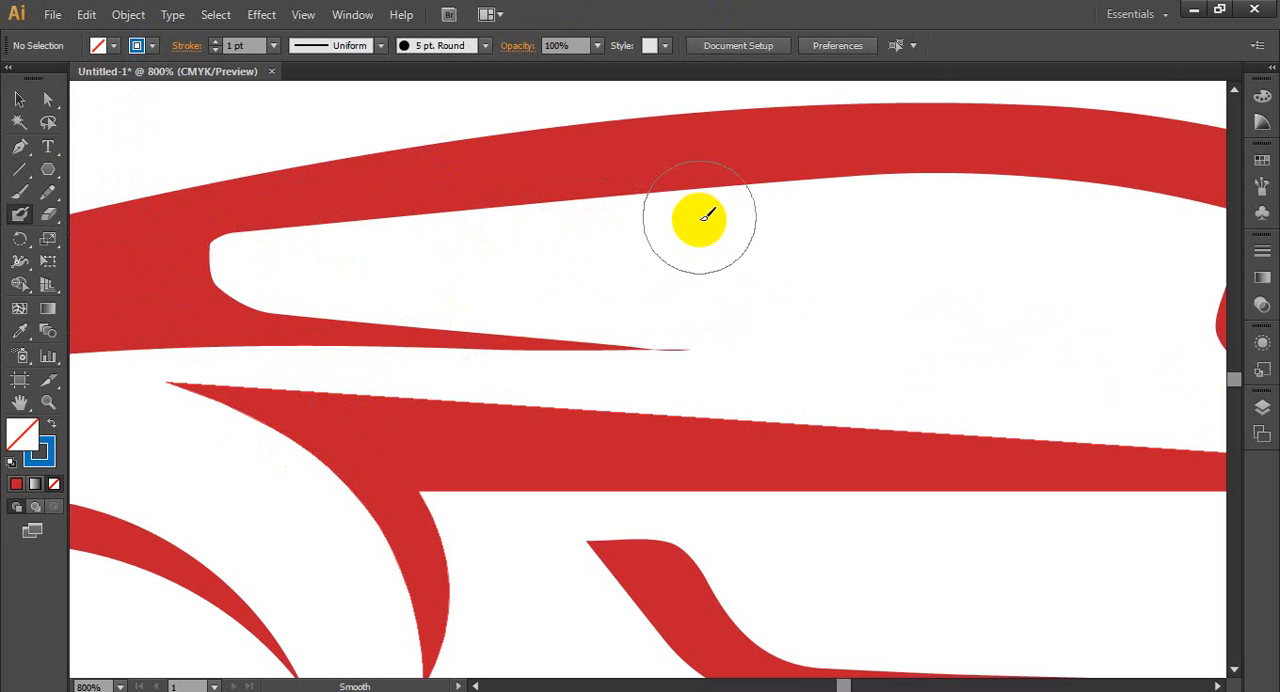
# - Create a new layer beneath Layer 2, lock Layer 2 and make the new layer active
pyautogui.click(1262, 407)
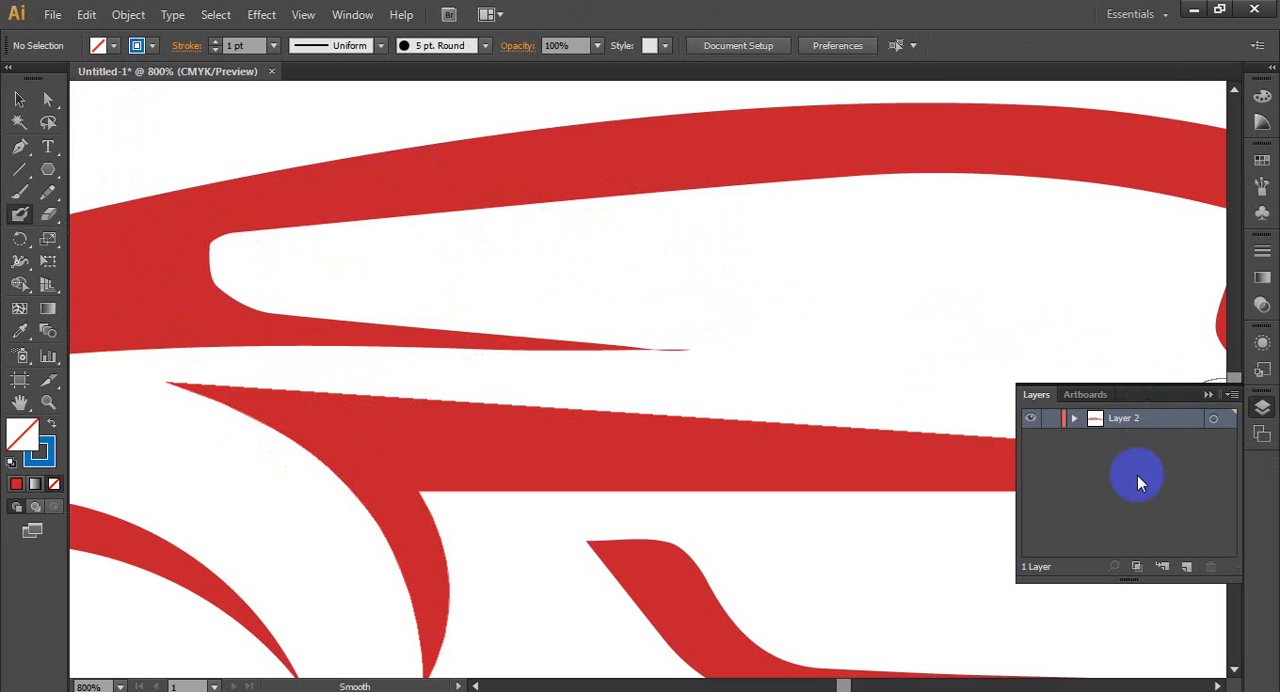
pyautogui.click(1187, 568)
pyautogui.moveTo(1141, 443); pyautogui.dragTo(1138, 414)
pyautogui.click(1129, 417)
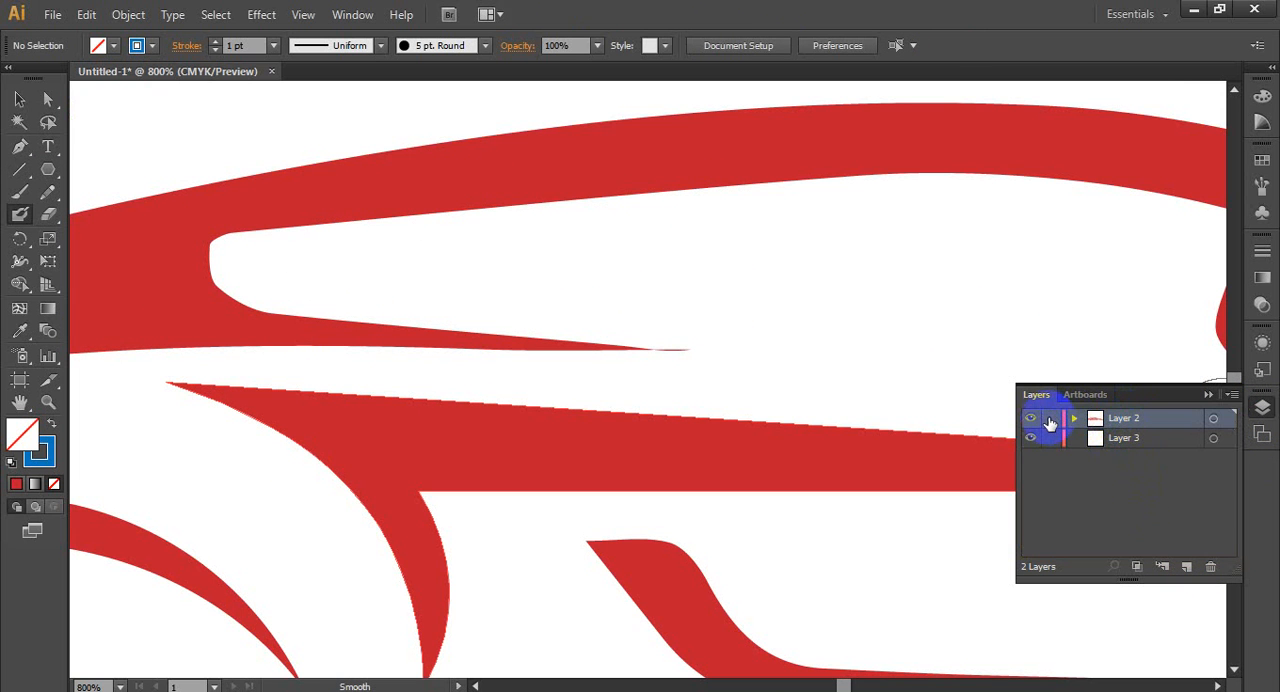
pyautogui.click(1114, 437)
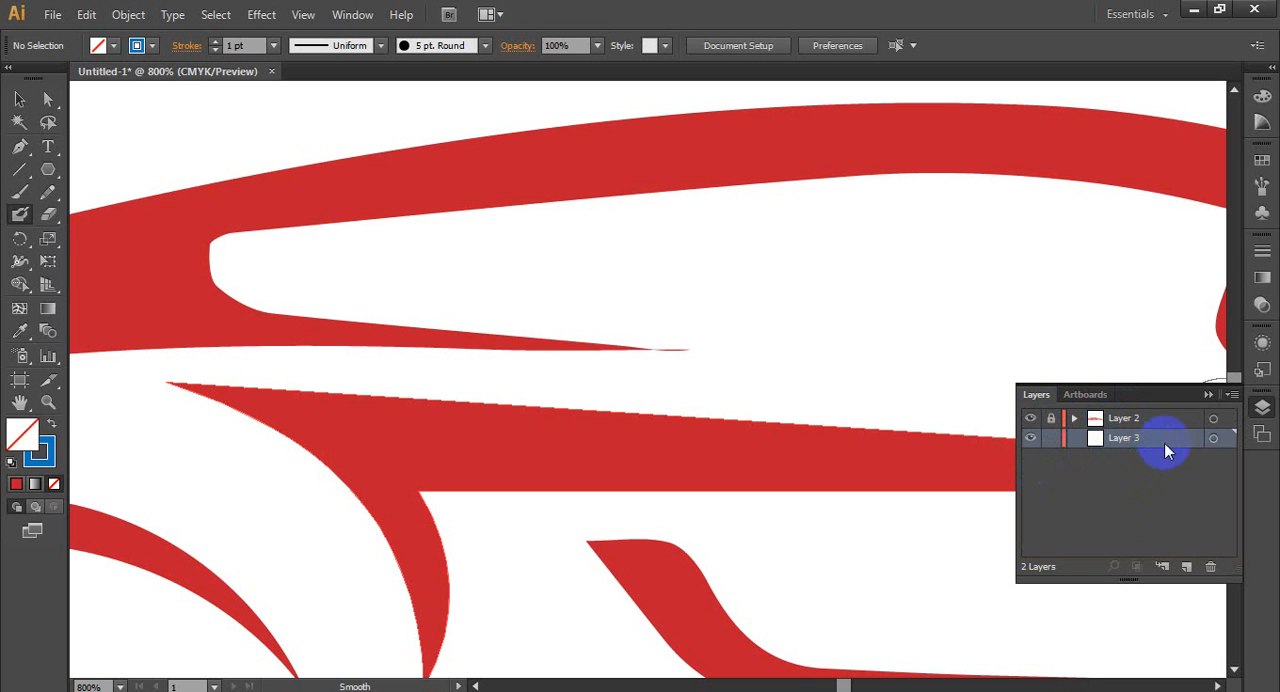
pyautogui.click(1215, 396)
# - Paint the rear part of the car's side window blue with the Blob Brush on the new layer
pyautogui.scroll(-4, 740, 371)
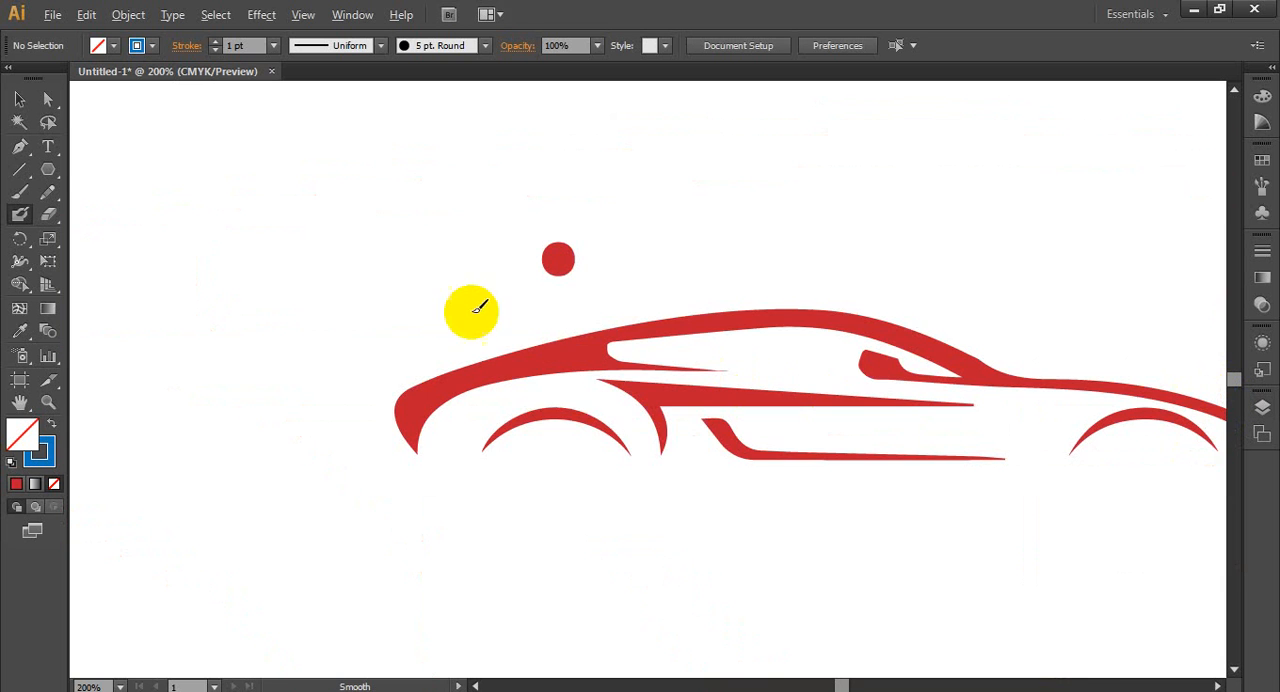
pyautogui.click(27, 216)
pyautogui.scroll(3, 665, 362)
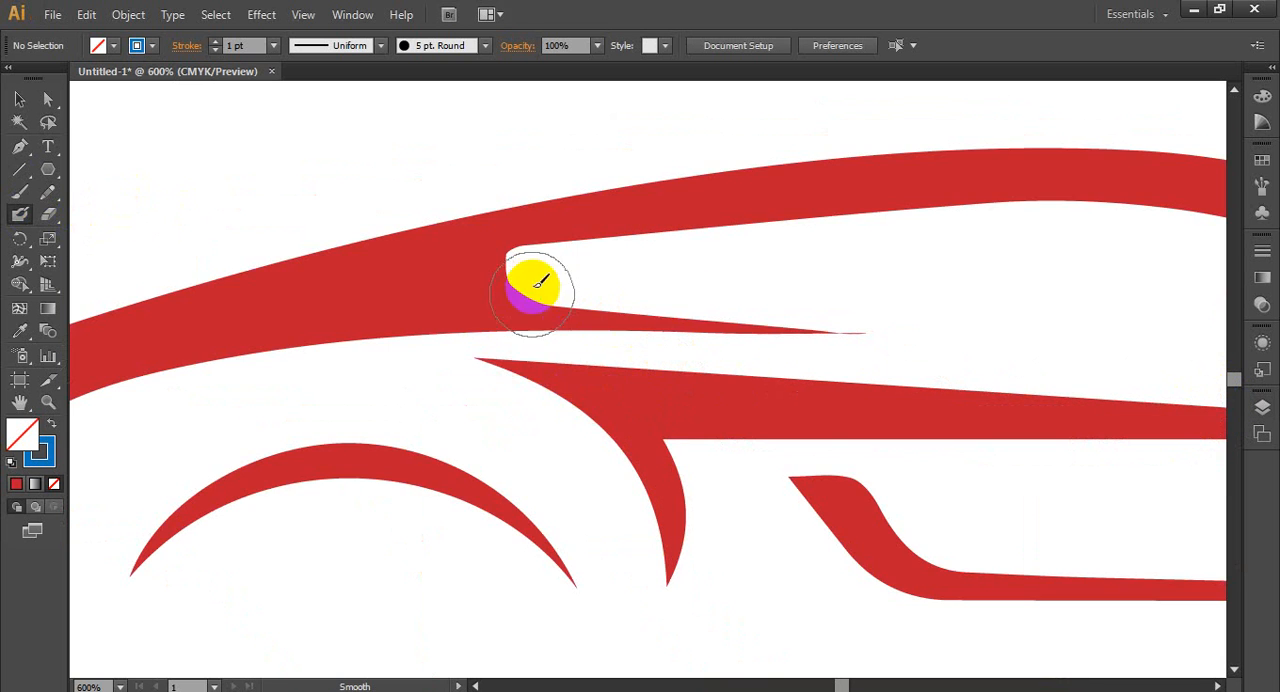
pyautogui.moveTo(545, 265)
pyautogui.mouseDown()
pyautogui.moveTo(610, 265)
pyautogui.moveTo(626, 299)
pyautogui.moveTo(675, 244)
pyautogui.moveTo(643, 253)
pyautogui.moveTo(1005, 228)
pyautogui.mouseUp()
pyautogui.scroll(-3, 508, 343)
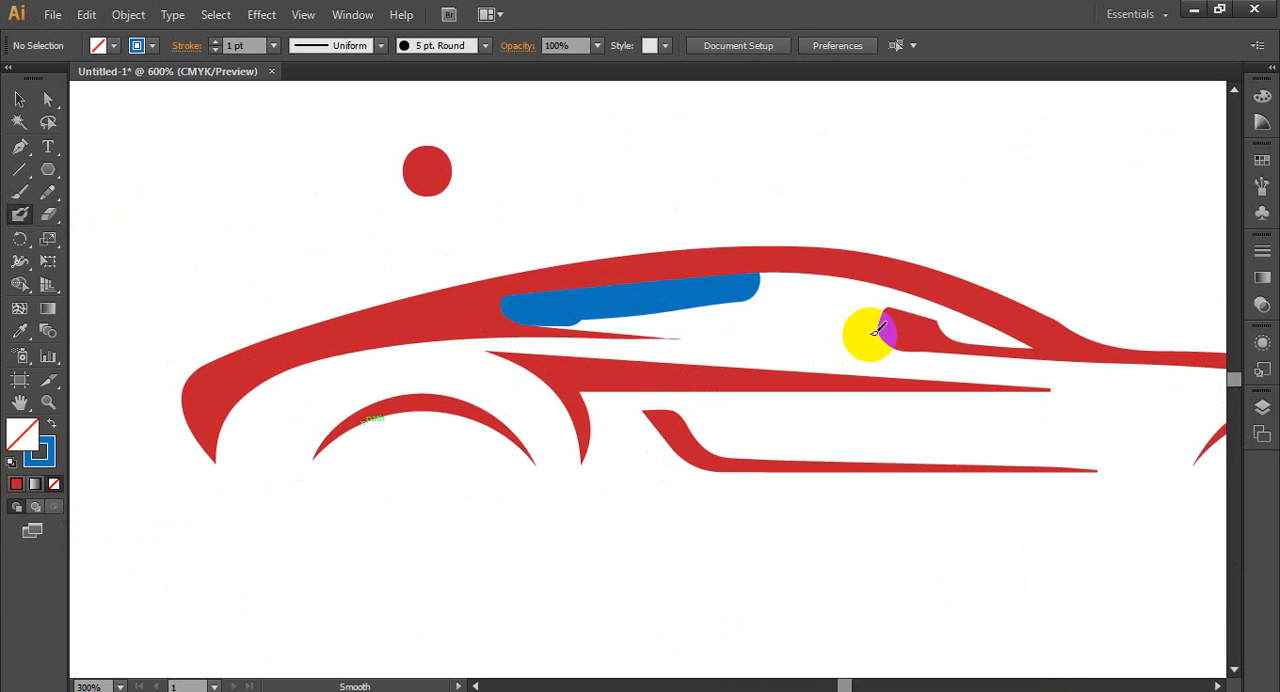
# - Extend the blue window paint forward beneath the roof line, undoing the extra stroke
pyautogui.scroll(3, 871, 334)
pyautogui.moveTo(646, 236)
pyautogui.mouseDown()
pyautogui.moveTo(837, 228)
pyautogui.moveTo(903, 270)
pyautogui.mouseUp()
pyautogui.scroll(-2, 677, 300)
pyautogui.moveTo(414, 277)
pyautogui.mouseDown()
pyautogui.moveTo(380, 280)
pyautogui.moveTo(563, 286)
pyautogui.moveTo(363, 283)
pyautogui.moveTo(622, 318)
pyautogui.mouseUp()
pyautogui.hotkey('ctrl', 'z')
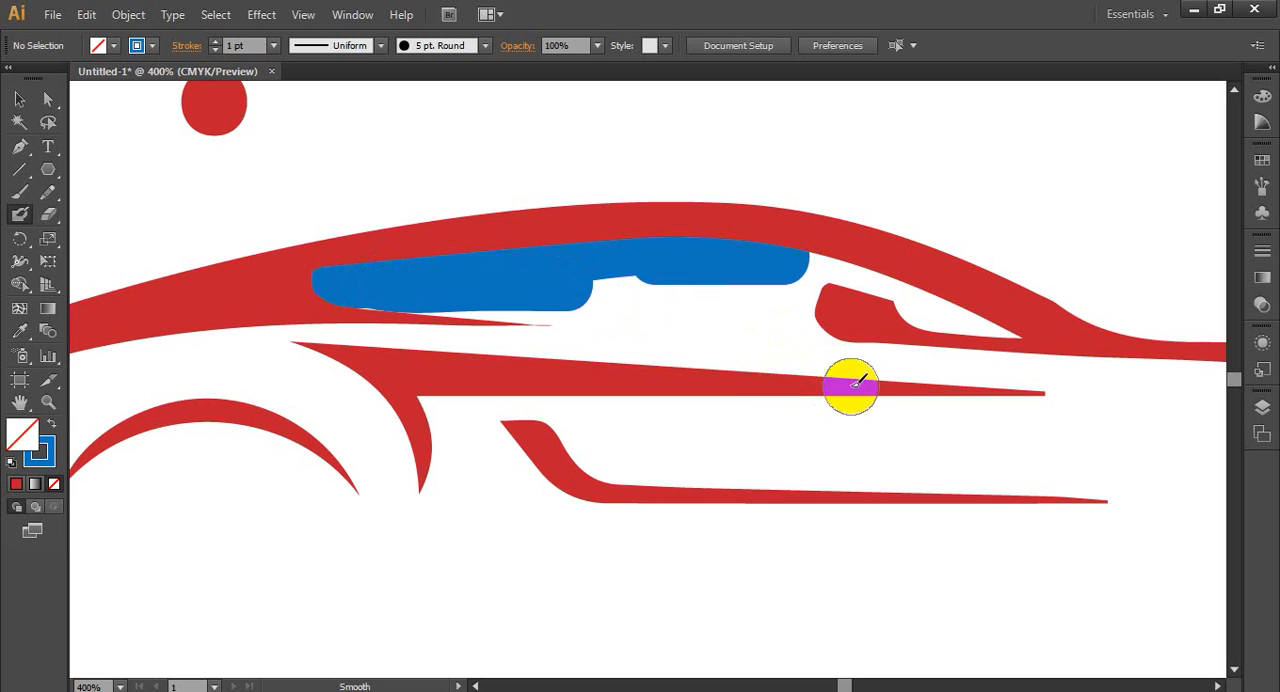
pyautogui.scroll(-2, 643, 347)
pyautogui.scroll(2, 866, 380)
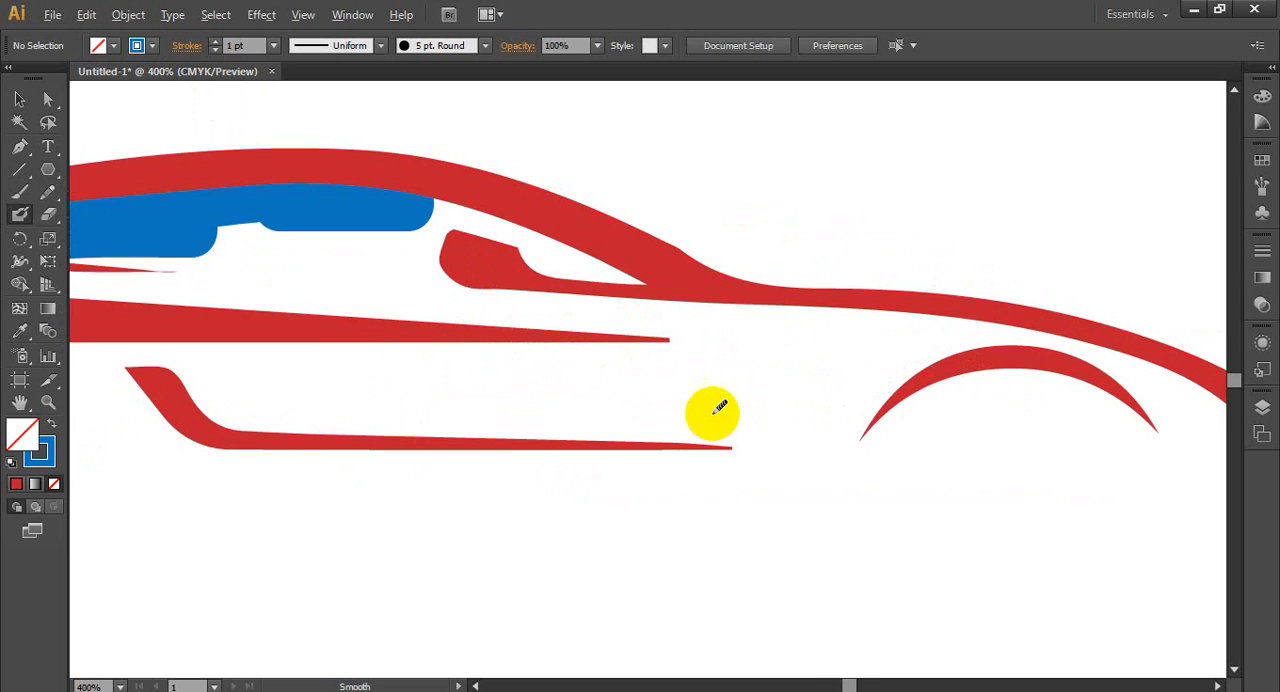
pyautogui.scroll(-3, 714, 409)
# - Unlock Layer 2 and delete all artwork on both layers, including the car, the blue paint and the red dot
pyautogui.click(20, 100)
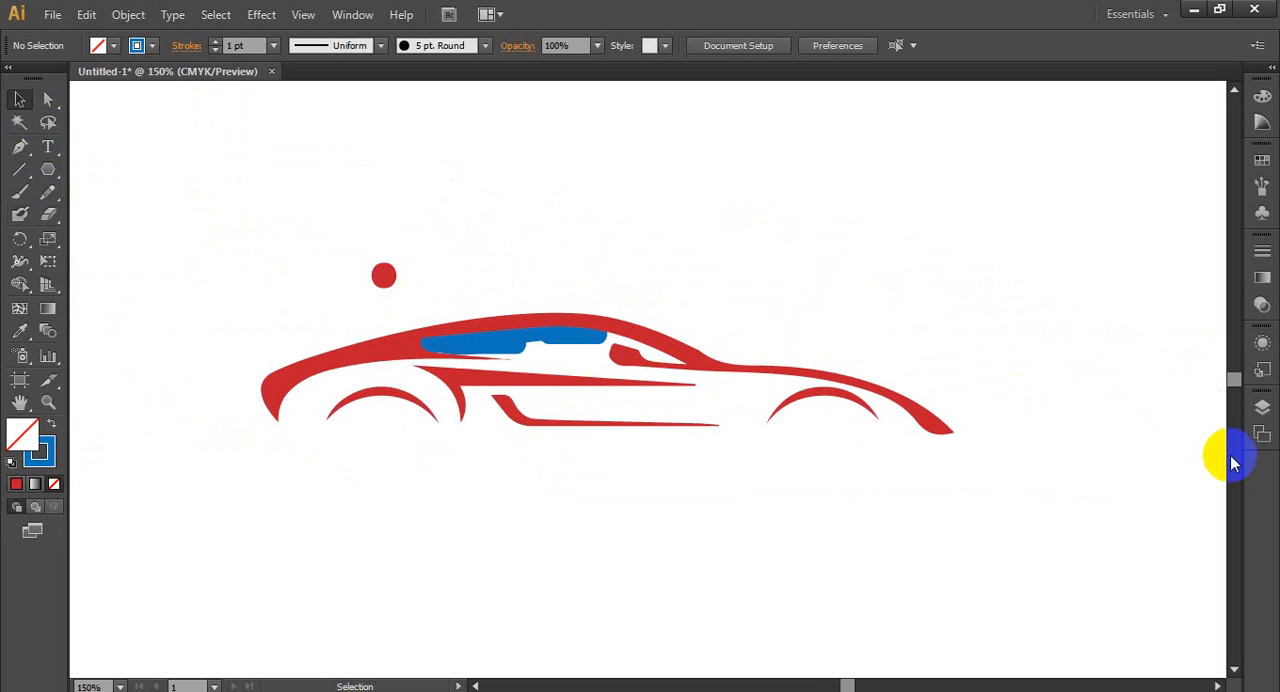
pyautogui.click(1260, 408)
pyautogui.click(1114, 438)
pyautogui.click(1051, 418)
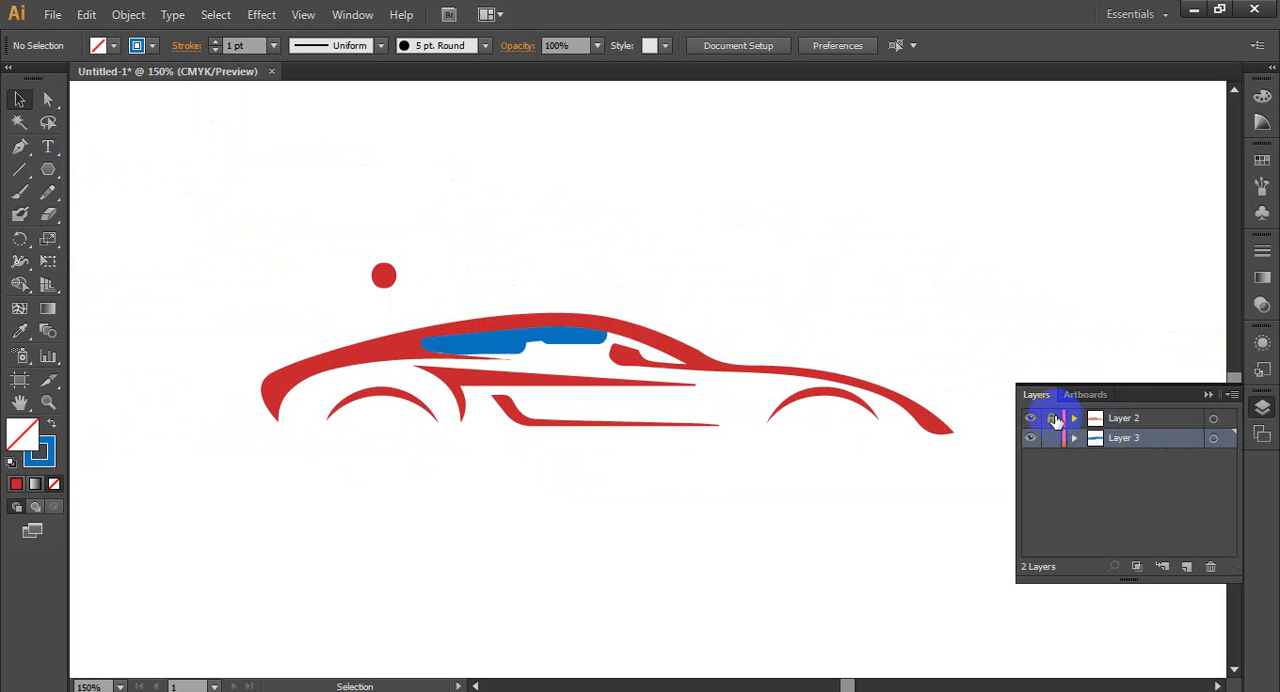
pyautogui.click(1134, 420)
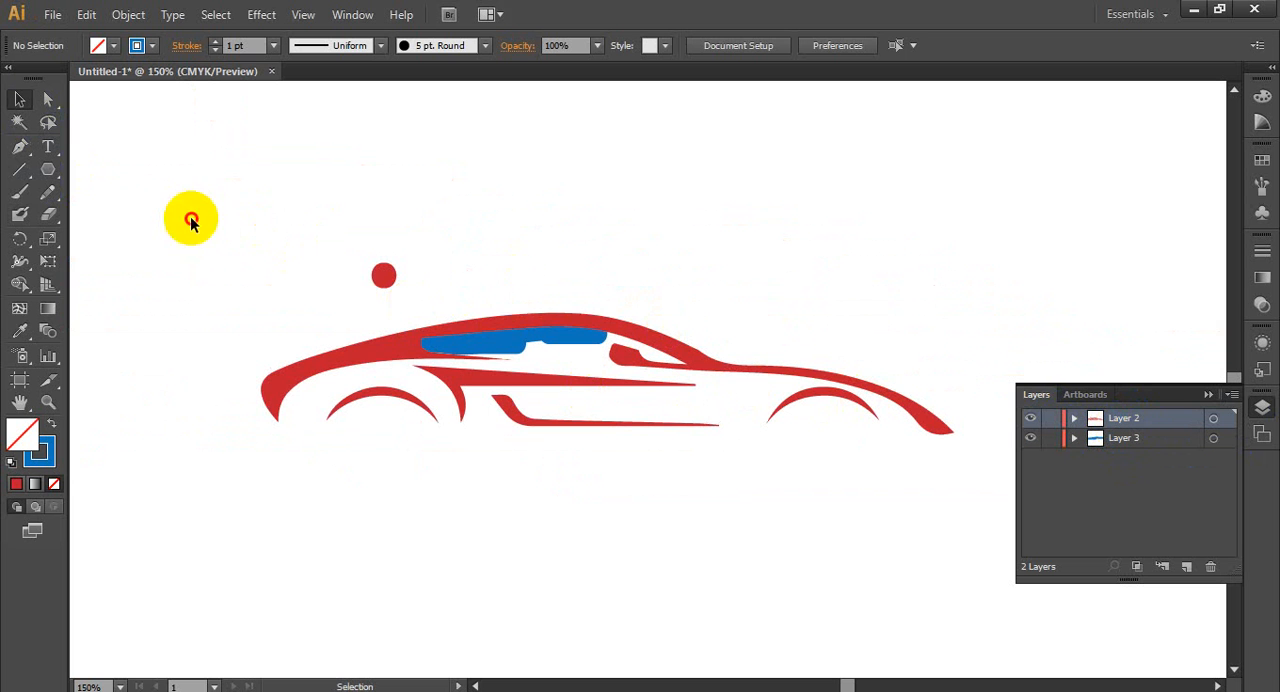
pyautogui.moveTo(191, 217); pyautogui.dragTo(837, 586)
pyautogui.press('Delete')
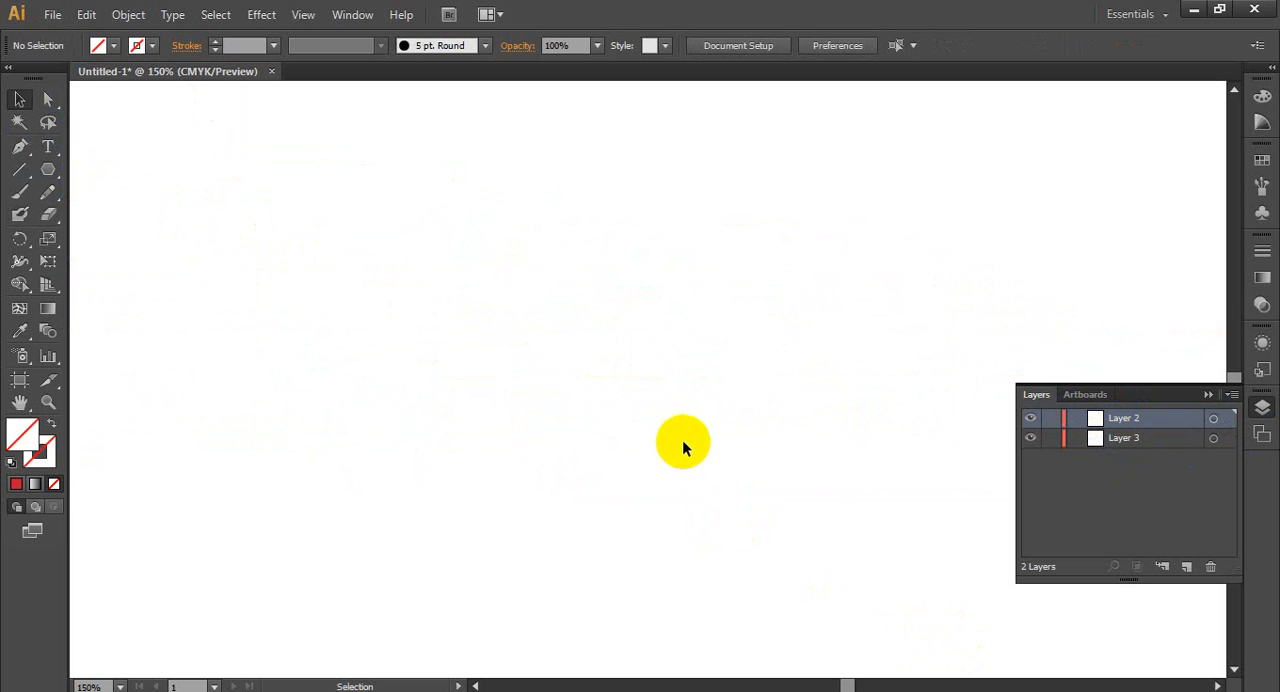
# - Delete the empty Layer 3 and collapse the Layers panel
pyautogui.hotkey('ctrl', '1')
pyautogui.click(1185, 442)
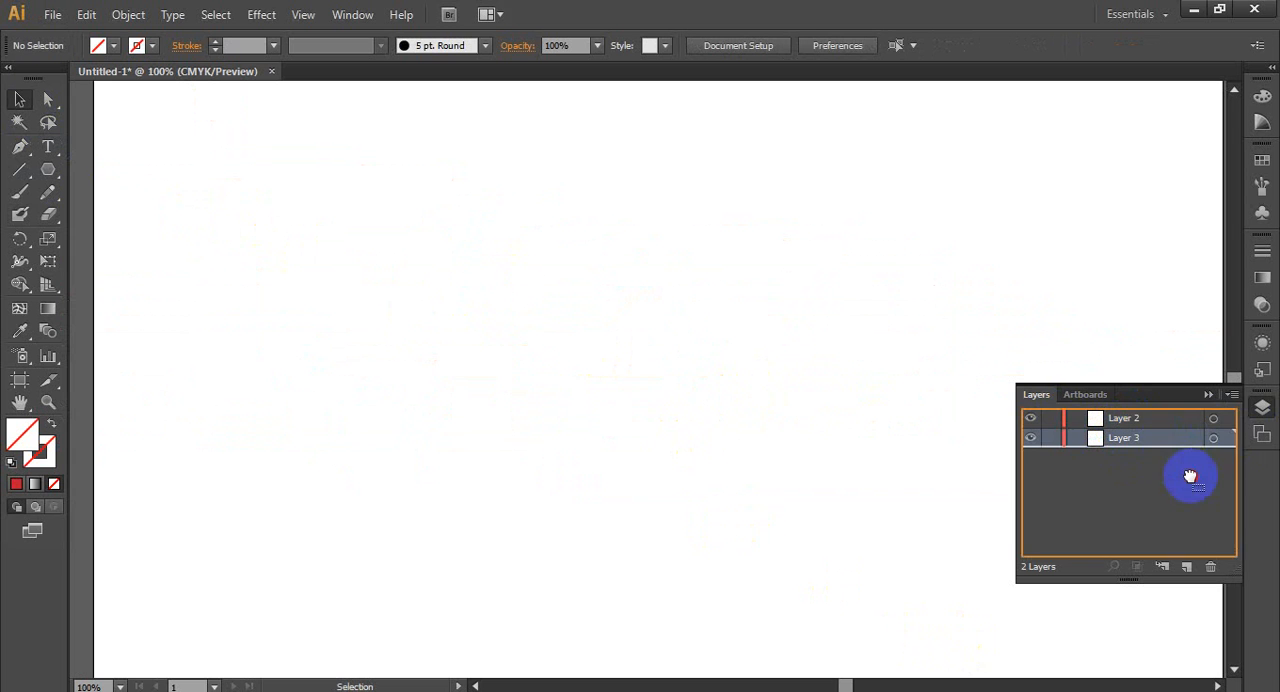
pyautogui.click(1210, 566)
pyautogui.click(1206, 396)
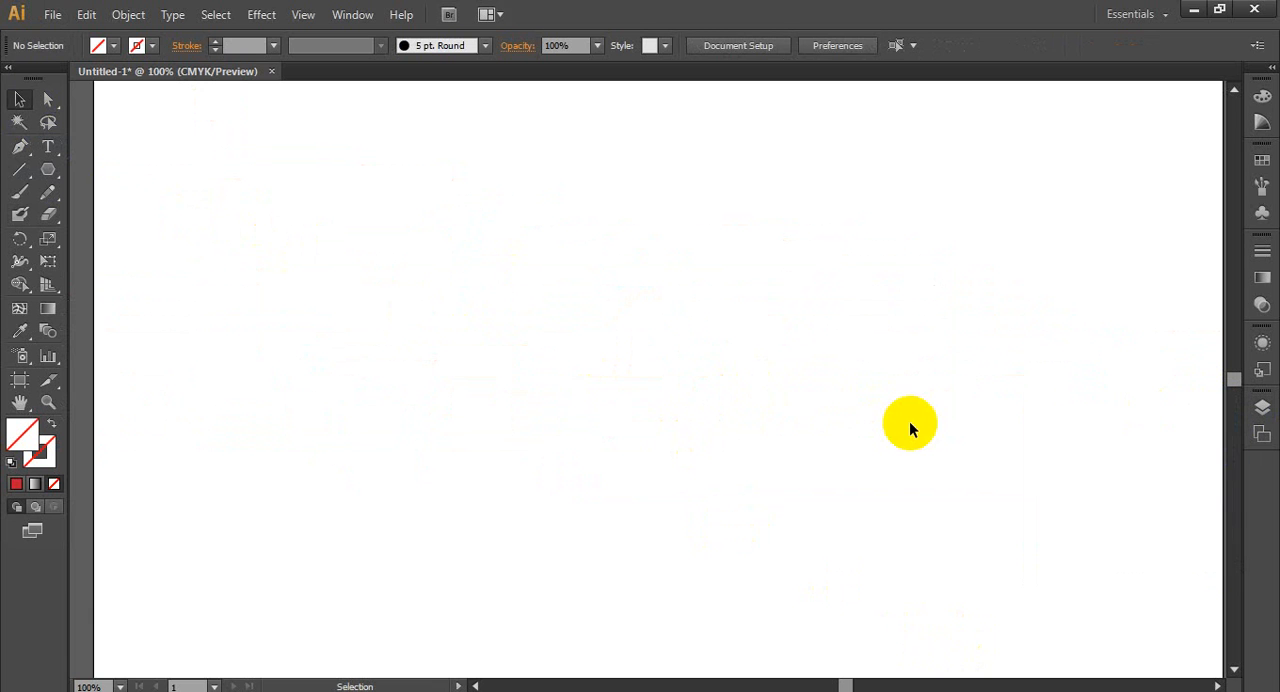
# - Draw a small square near the artboard's upper-left corner with the Rectangle tool and fill it with tan
pyautogui.scroll(-4, 920, 426)
pyautogui.scroll(2, 951, 456)
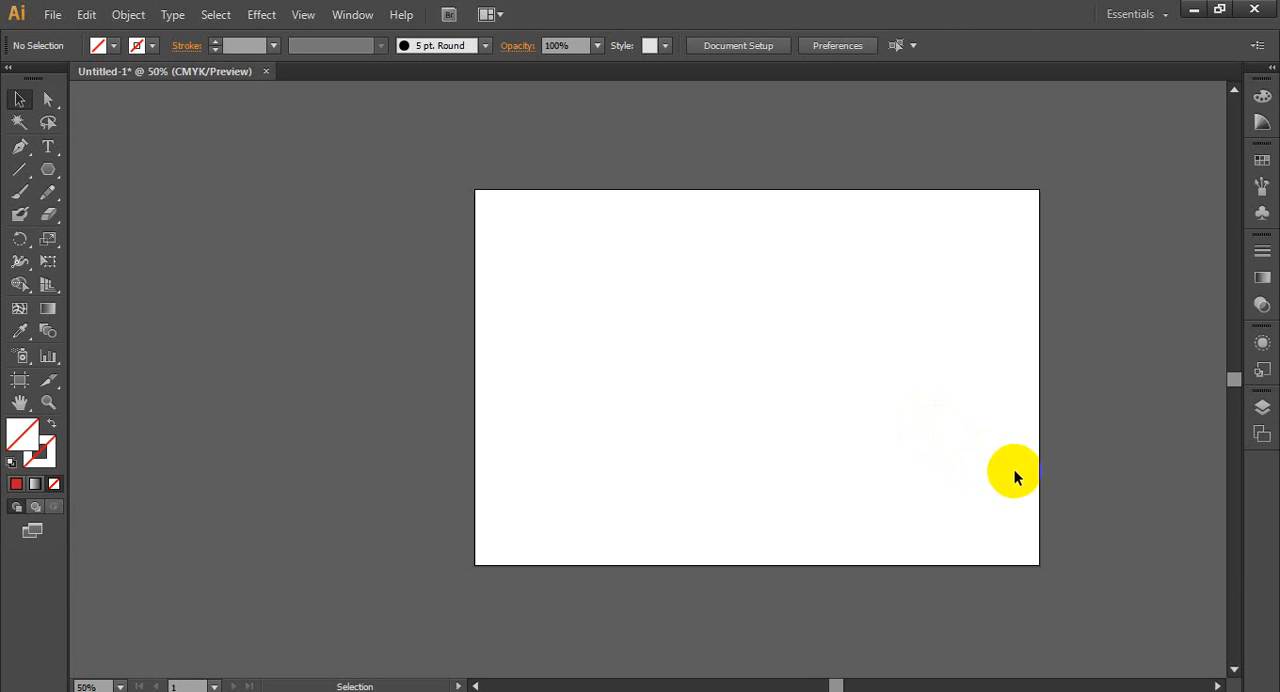
pyautogui.scroll(1, 1050, 513)
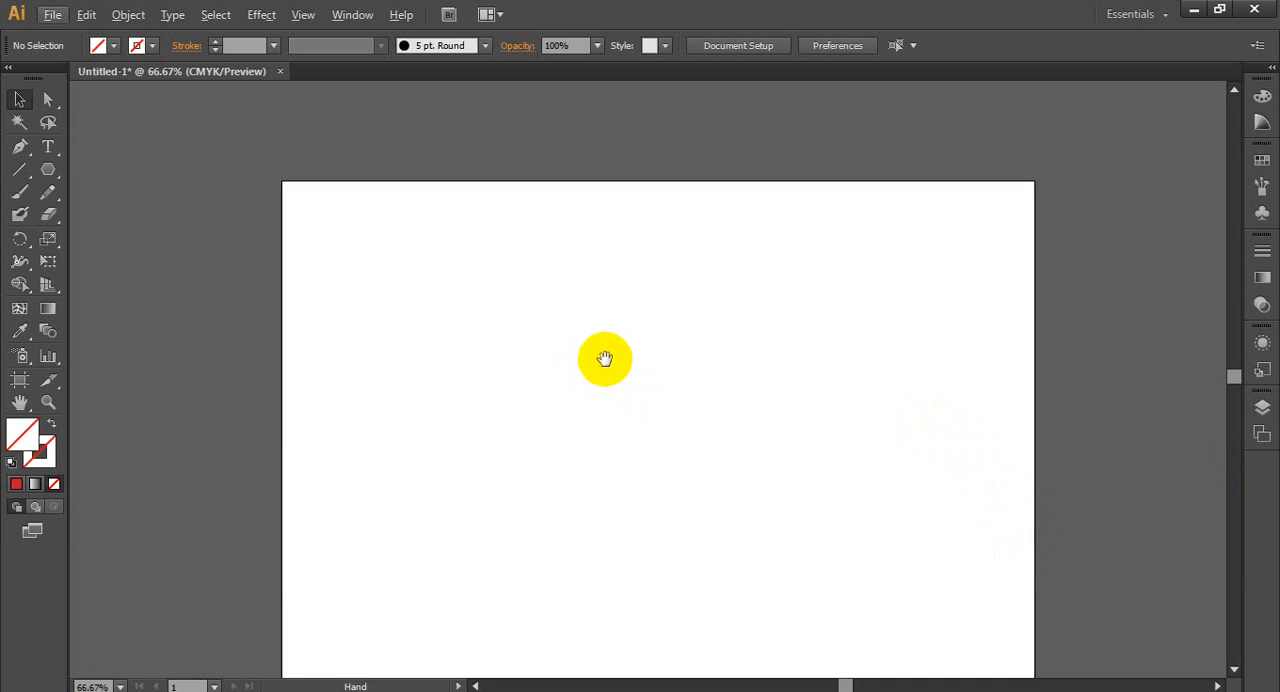
pyautogui.scroll(-3, 606, 367)
pyautogui.scroll(1, 611, 377)
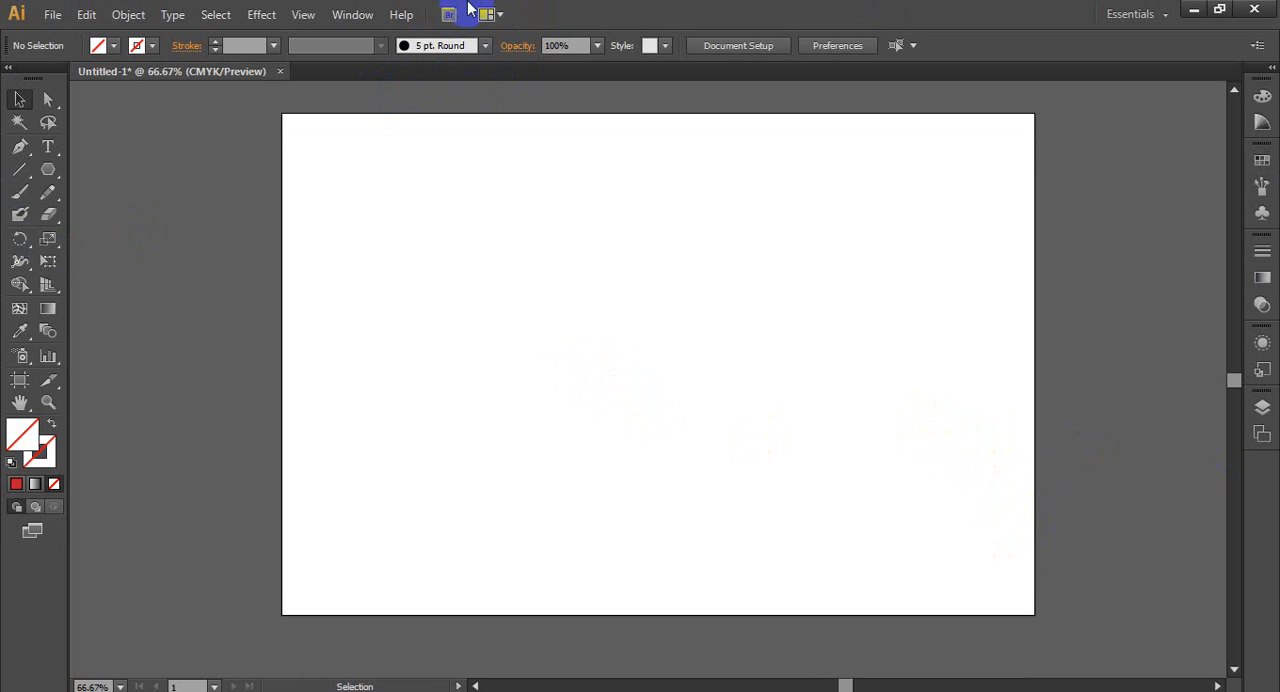
pyautogui.moveTo(56, 172); pyautogui.dragTo(160, 169)
pyautogui.moveTo(306, 143); pyautogui.dragTo(385, 219)
pyautogui.click(100, 46)
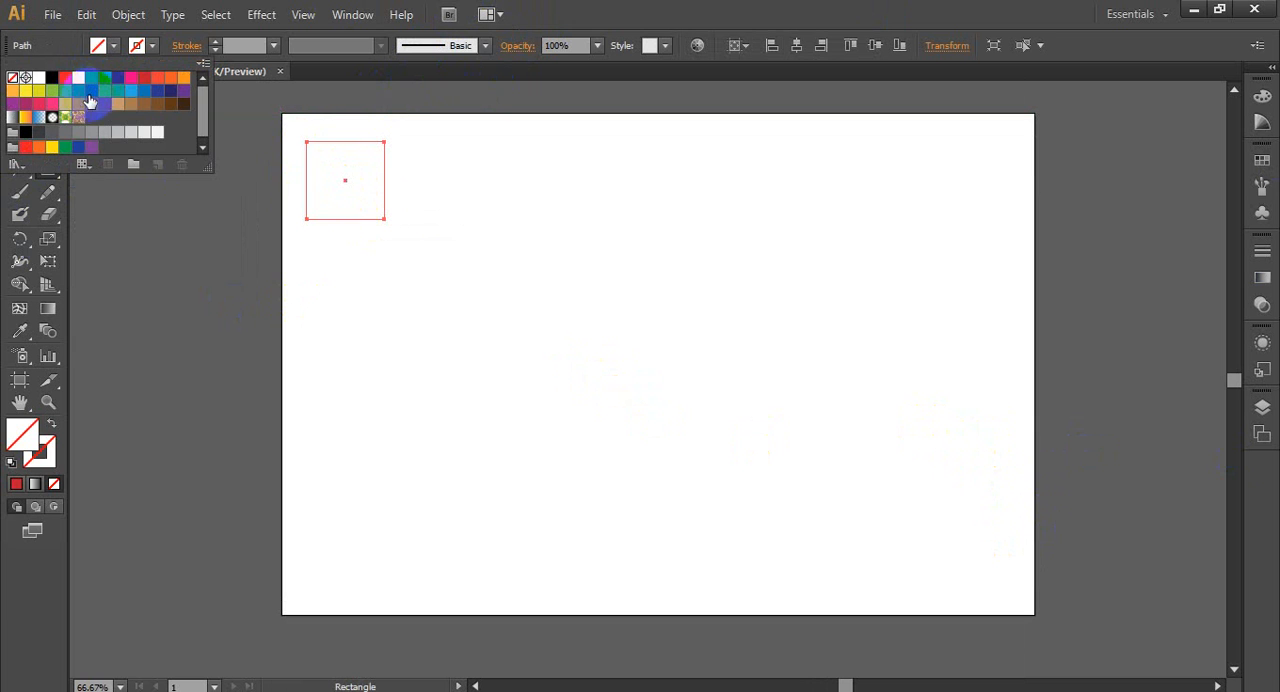
pyautogui.click(120, 105)
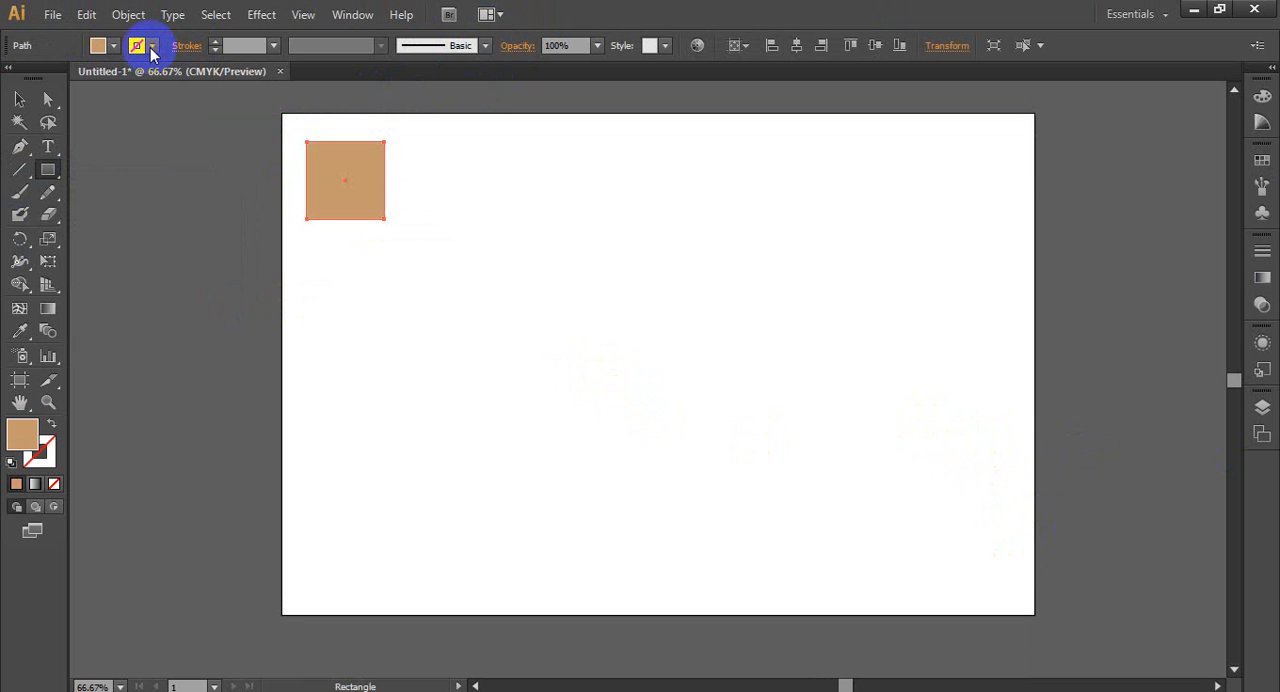
# - Give the tan square a red stroke with a weight of 2 pt
pyautogui.click(151, 46)
pyautogui.click(132, 92)
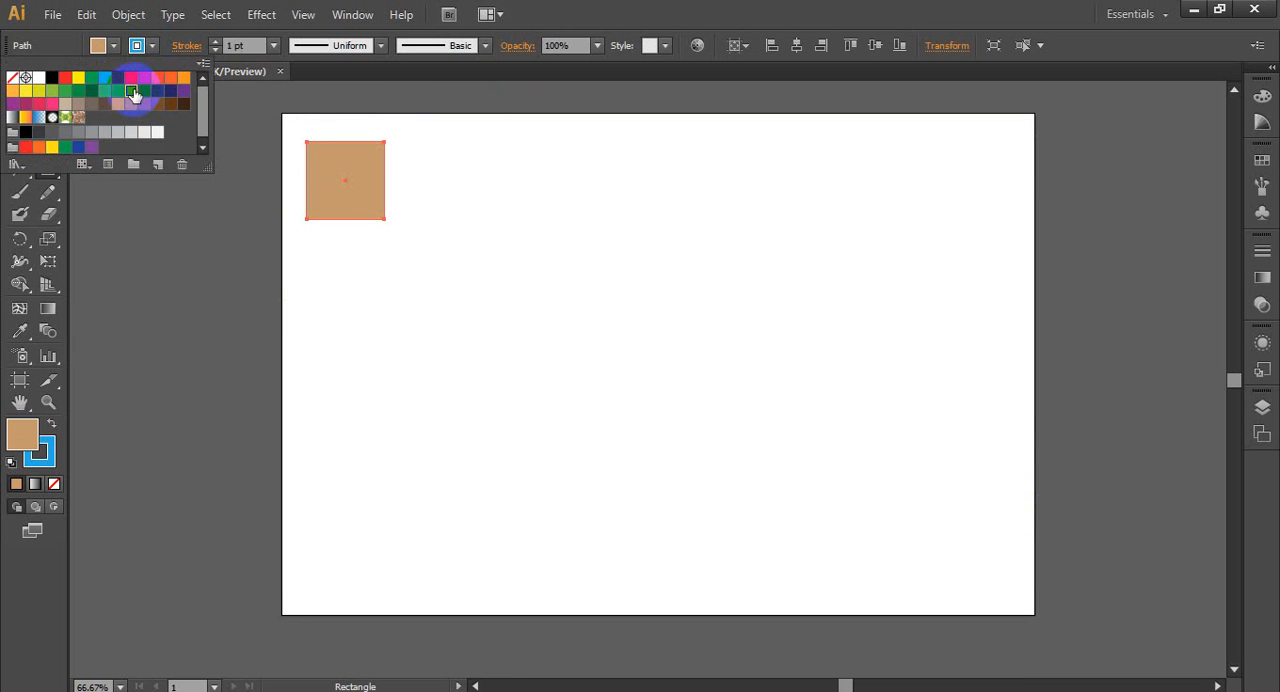
pyautogui.click(146, 80)
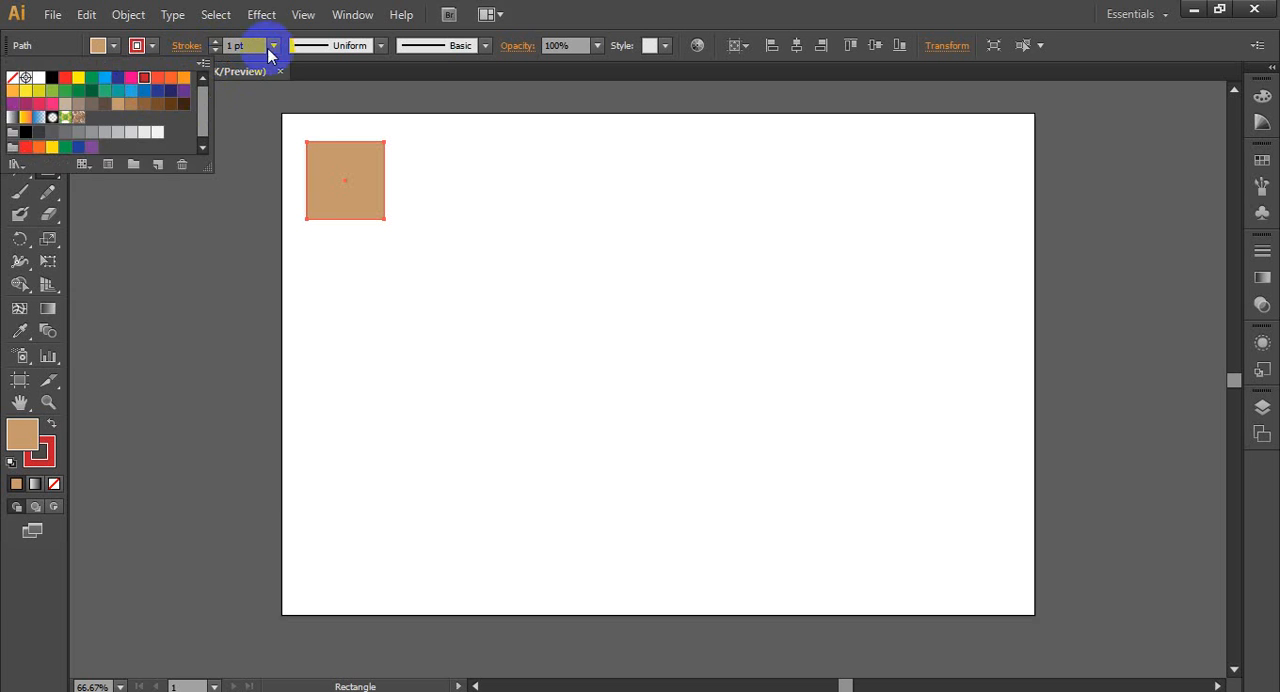
pyautogui.click(280, 72)
pyautogui.click(275, 47)
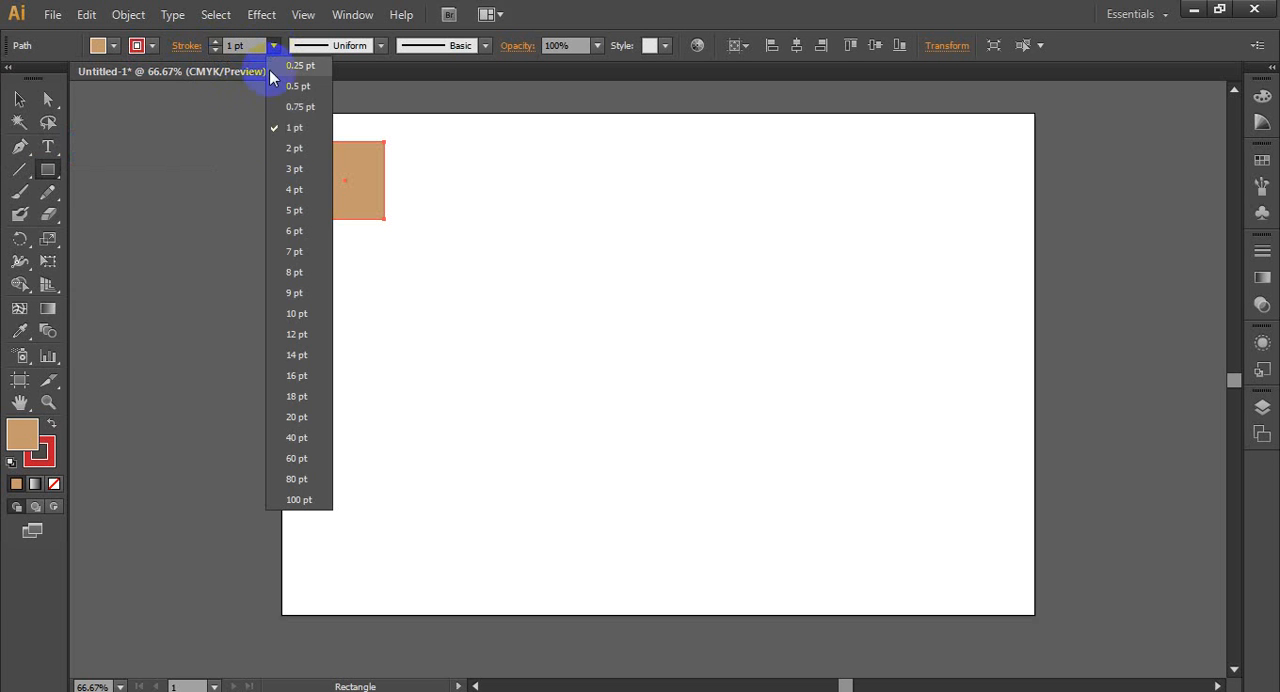
pyautogui.click(300, 158)
# - Draw a circle slightly smaller than the square, overlapping its lower-right corner, and fill it with dark green
pyautogui.scroll(3, 508, 191)
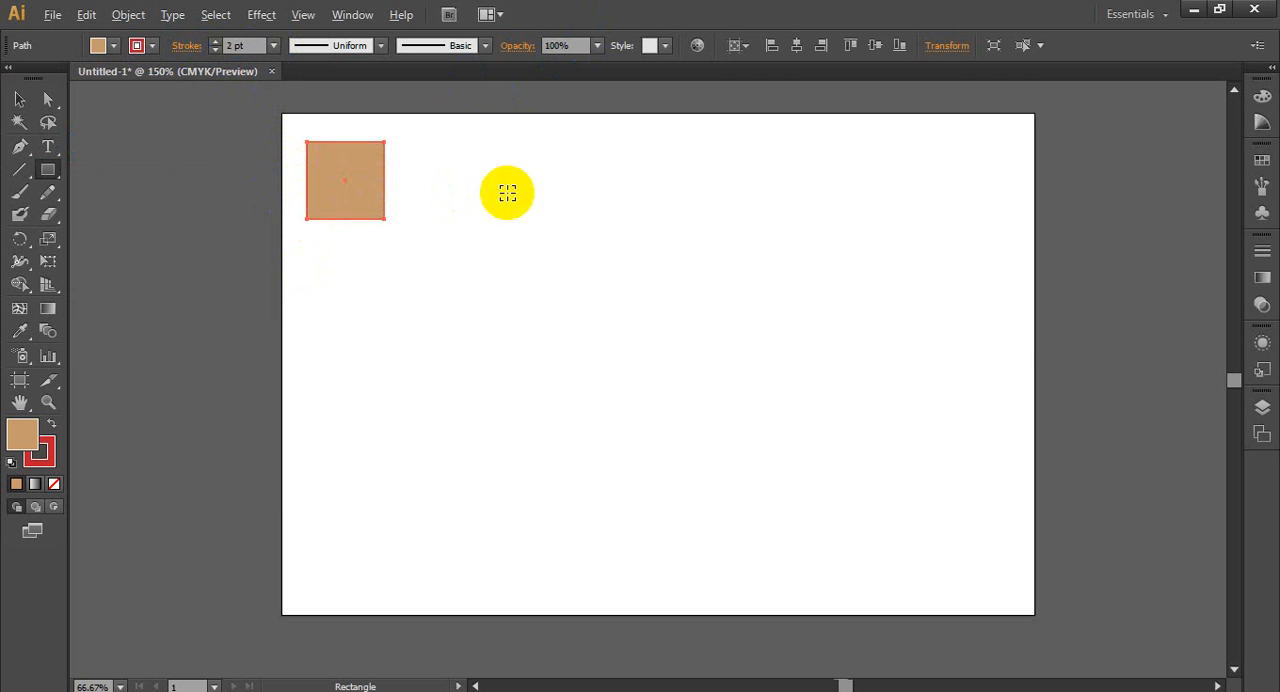
pyautogui.moveTo(388, 246); pyautogui.dragTo(620, 326)
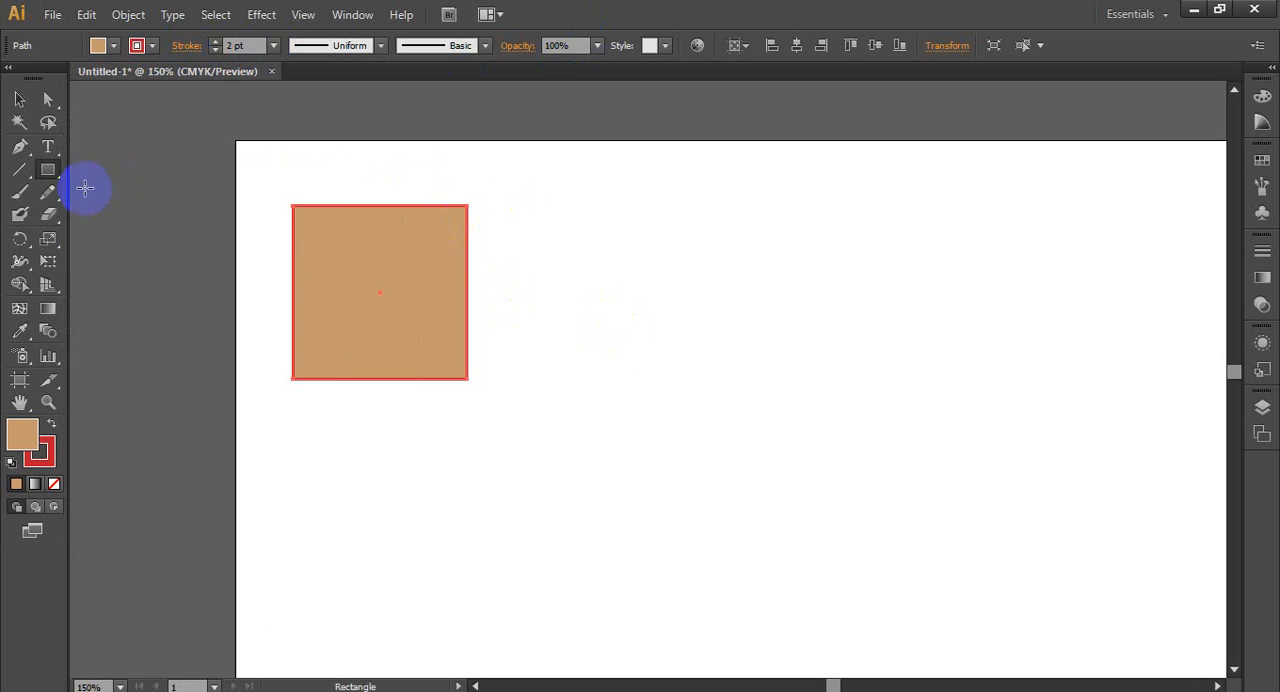
pyautogui.click(58, 170)
pyautogui.moveTo(60, 173); pyautogui.dragTo(151, 220)
pyautogui.moveTo(353, 278); pyautogui.dragTo(520, 444)
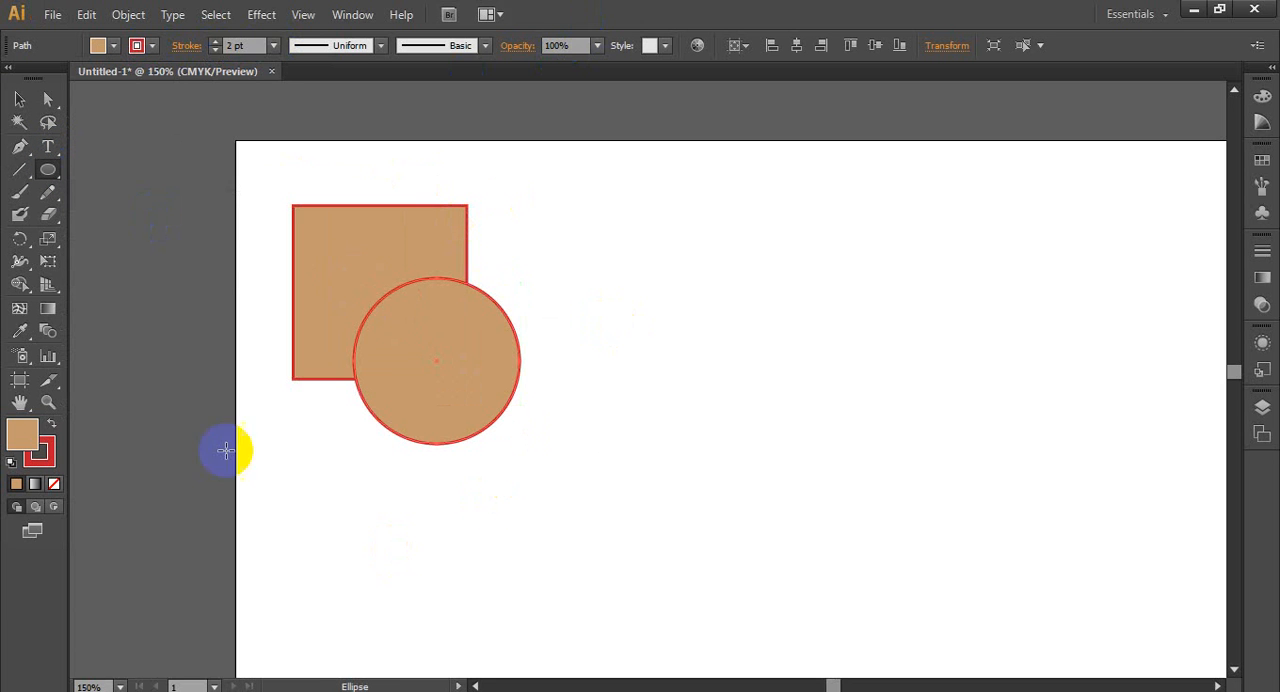
pyautogui.click(152, 45)
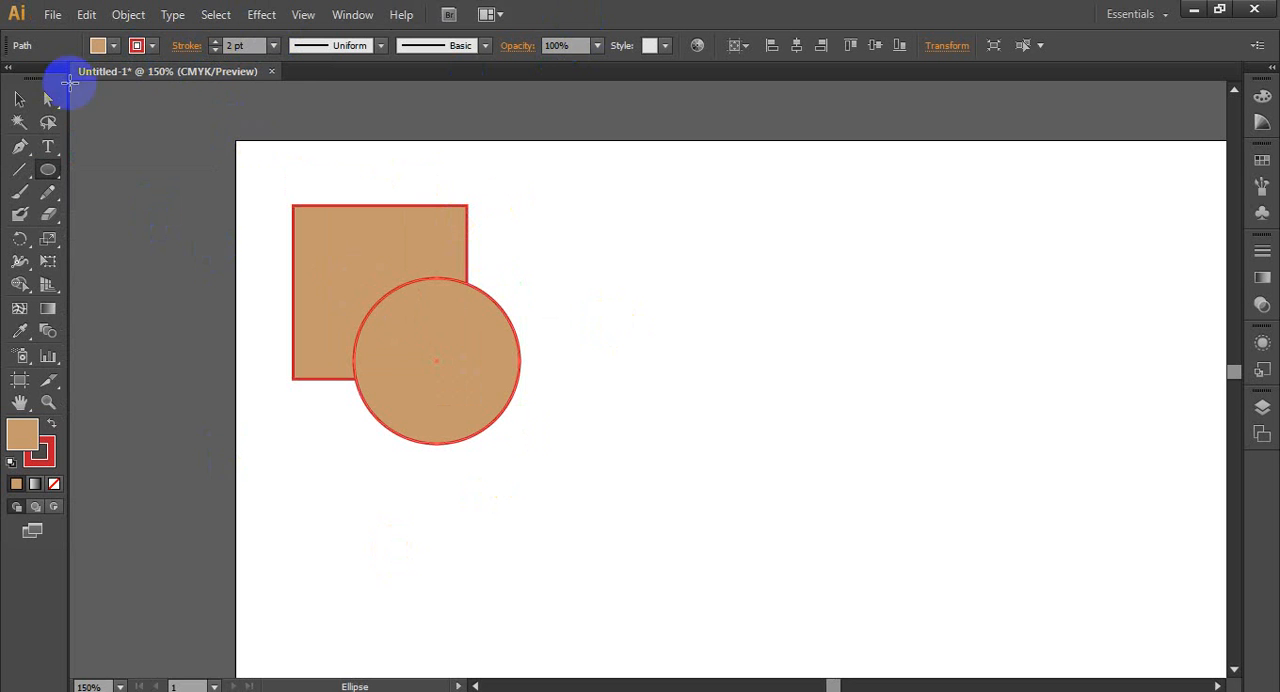
pyautogui.click(100, 45)
pyautogui.click(79, 86)
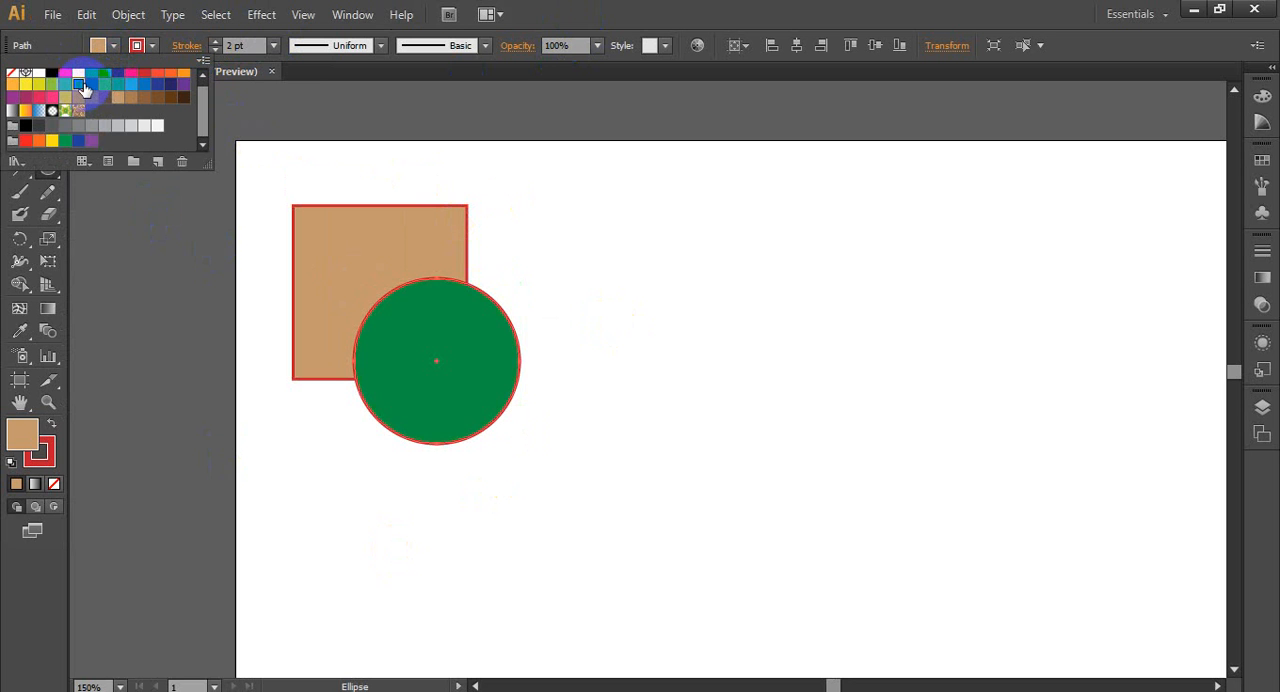
pyautogui.click(91, 85)
pyautogui.click(906, 5)
# - Change the green circle's stroke color to light blue and deselect it
pyautogui.click(19, 100)
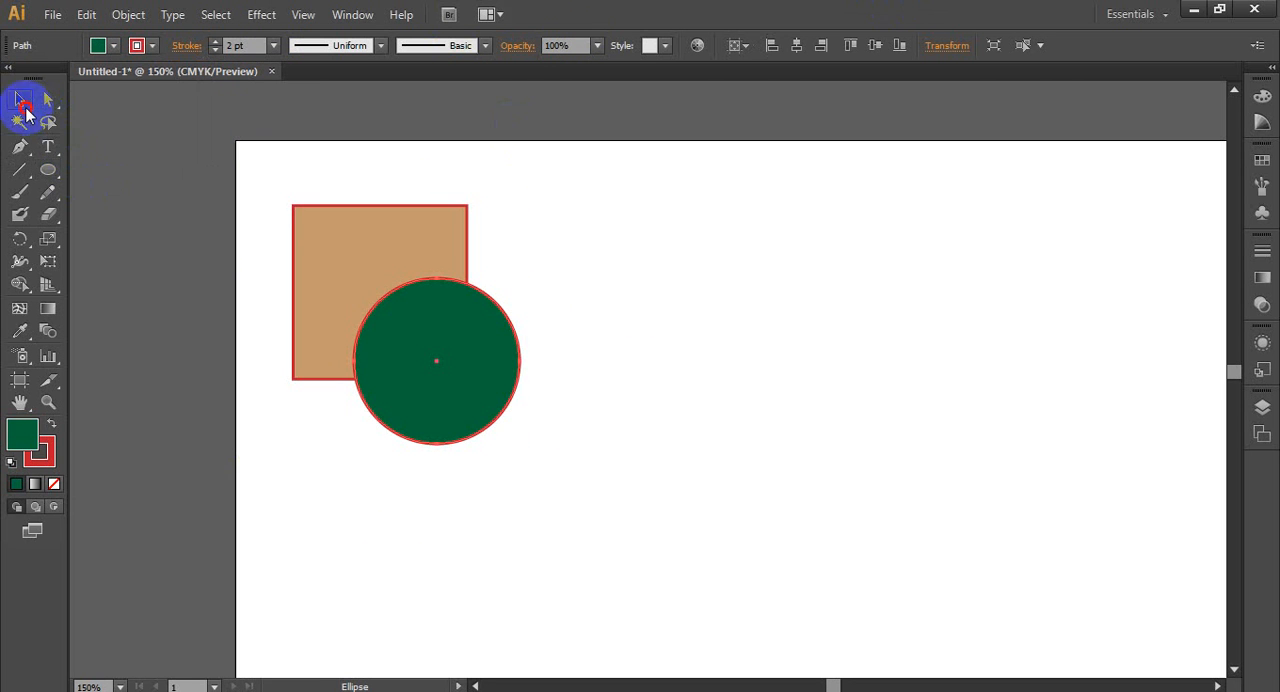
pyautogui.click(167, 310)
pyautogui.click(460, 368)
pyautogui.click(139, 45)
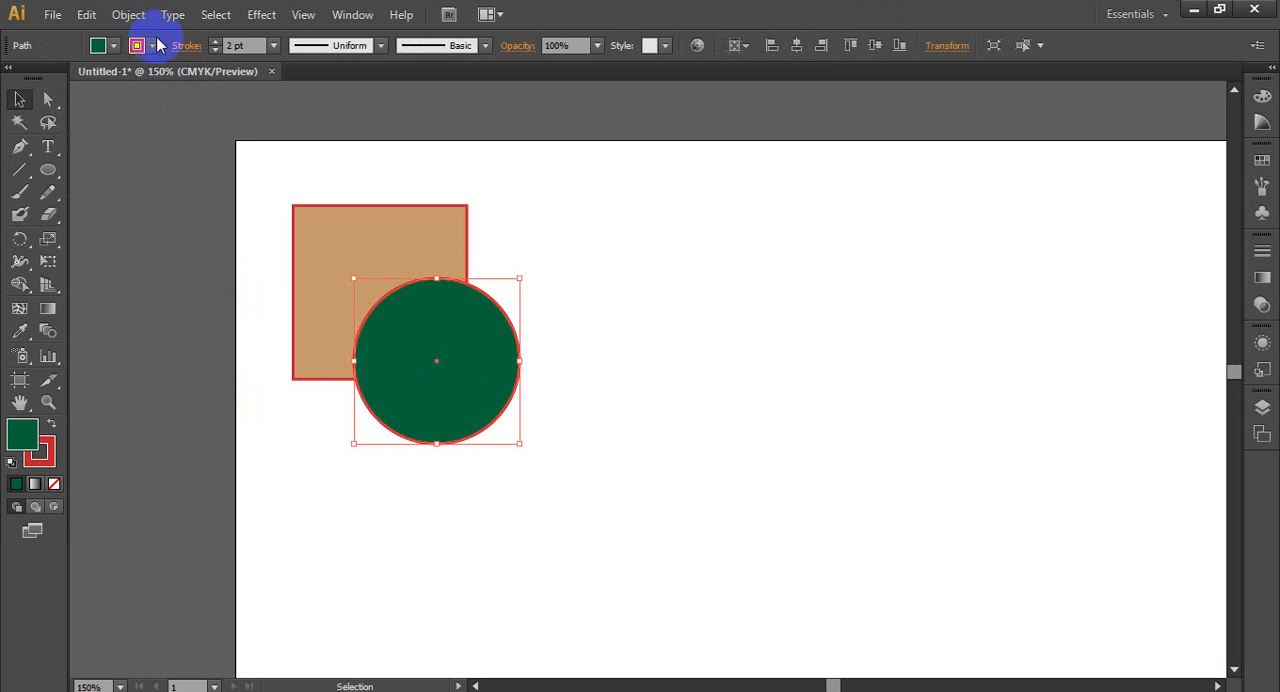
pyautogui.click(183, 79)
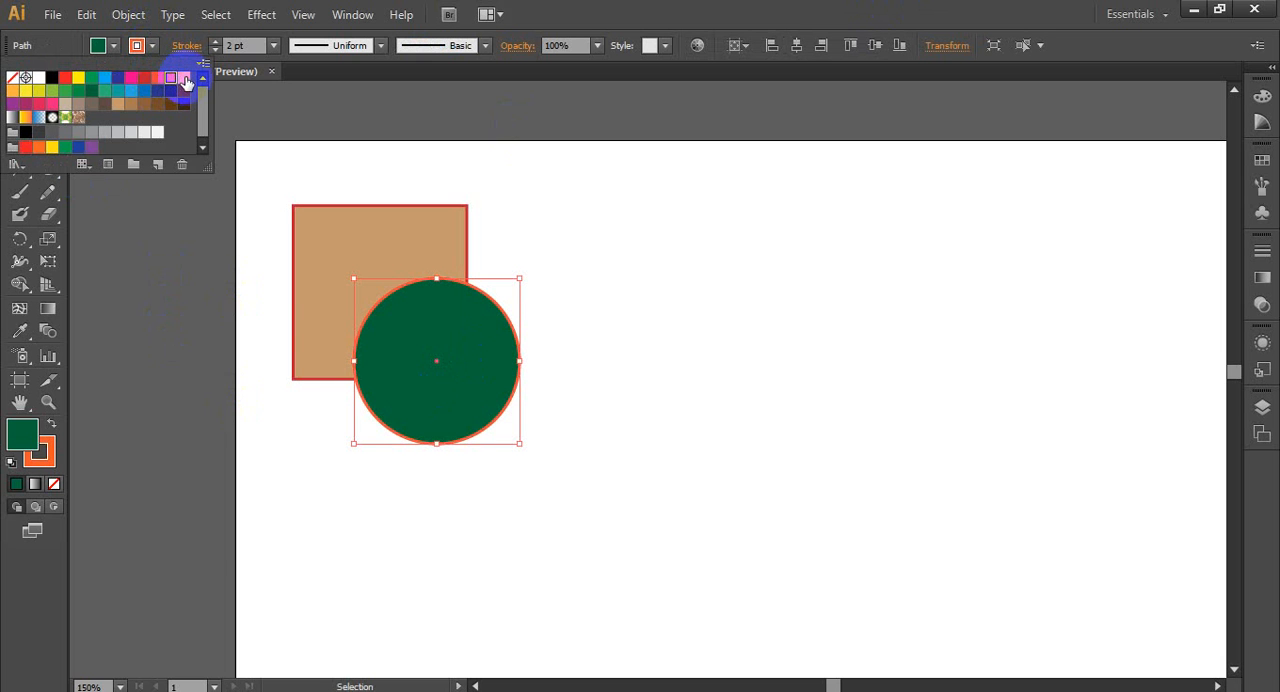
pyautogui.click(105, 92)
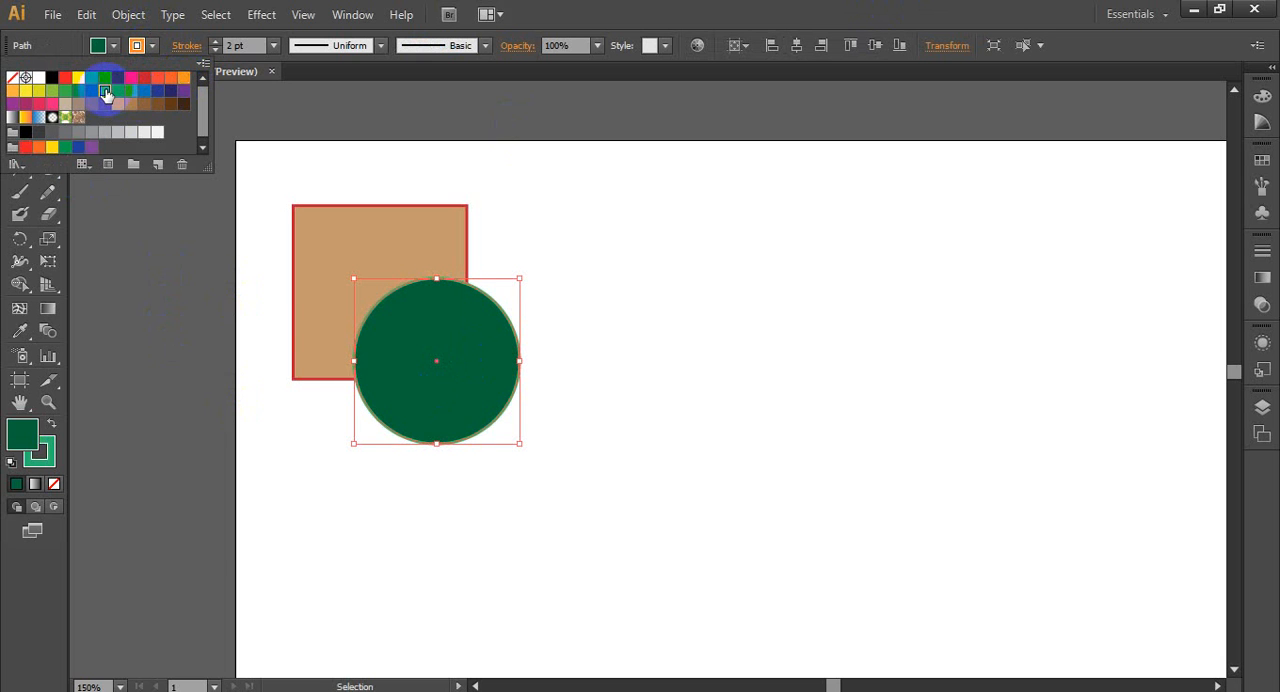
pyautogui.click(141, 95)
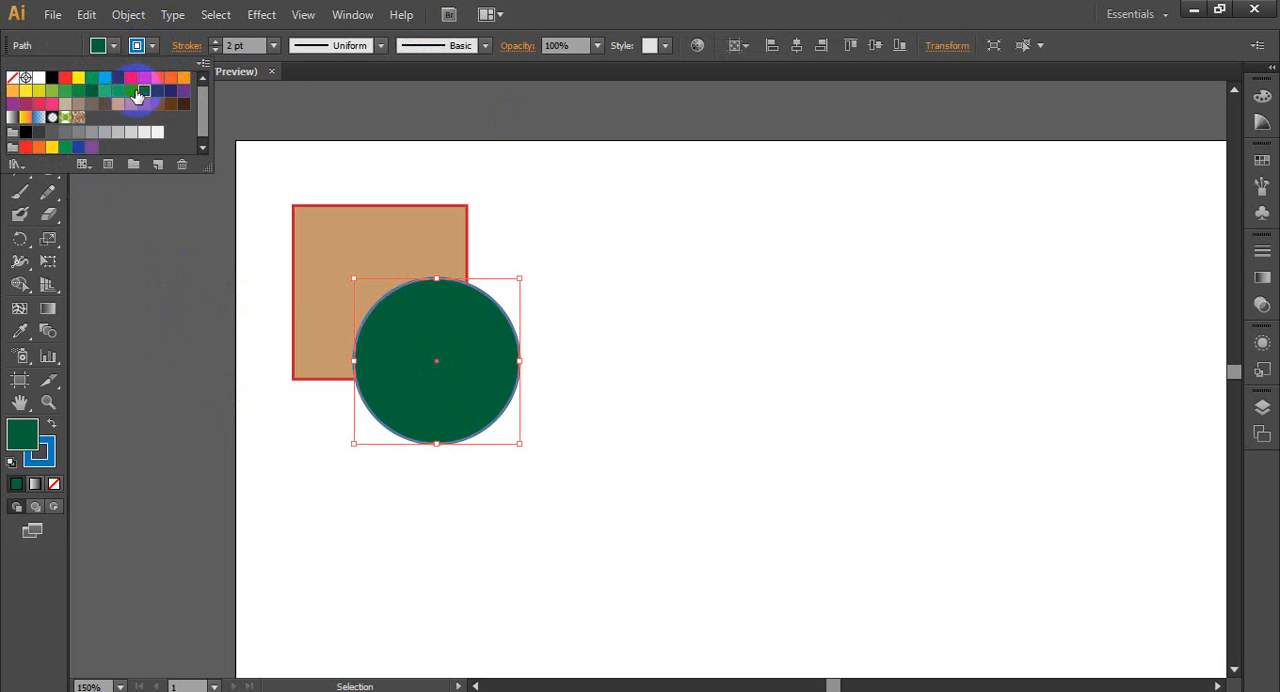
pyautogui.click(323, 130)
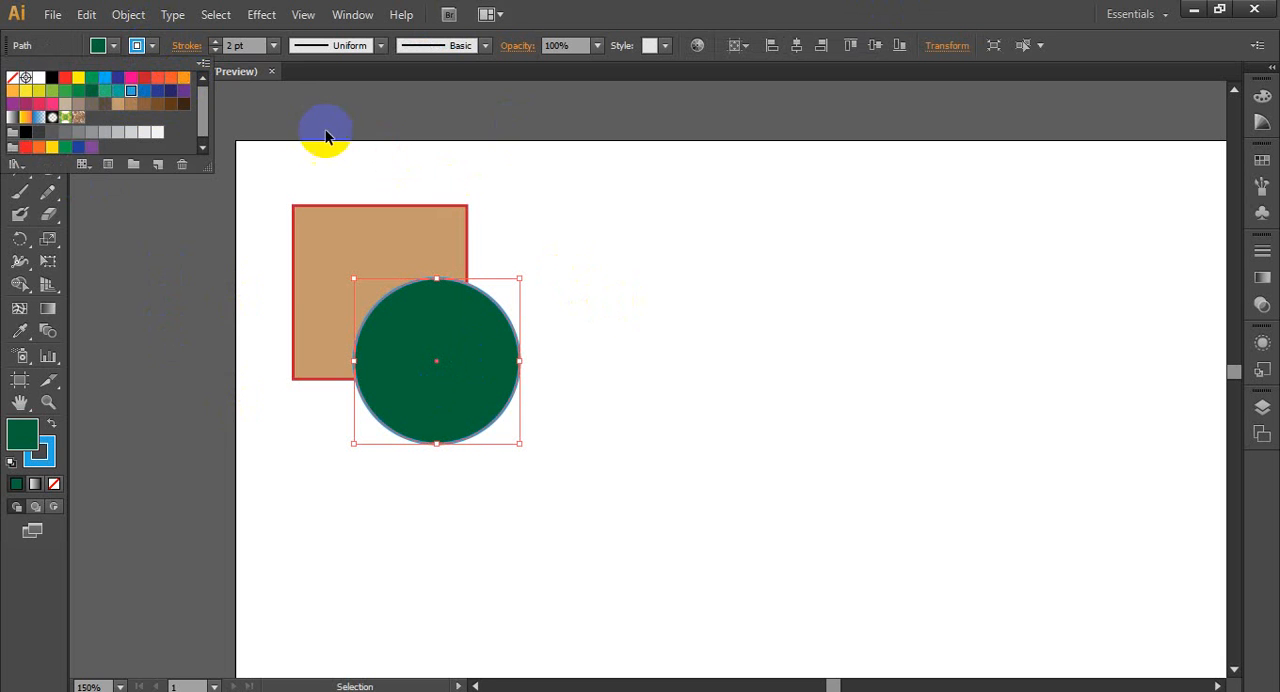
pyautogui.click(586, 465)
# - Duplicate the square-and-circle pair three times across the artboard to form a row of four pairs
pyautogui.scroll(3, 340, 495)
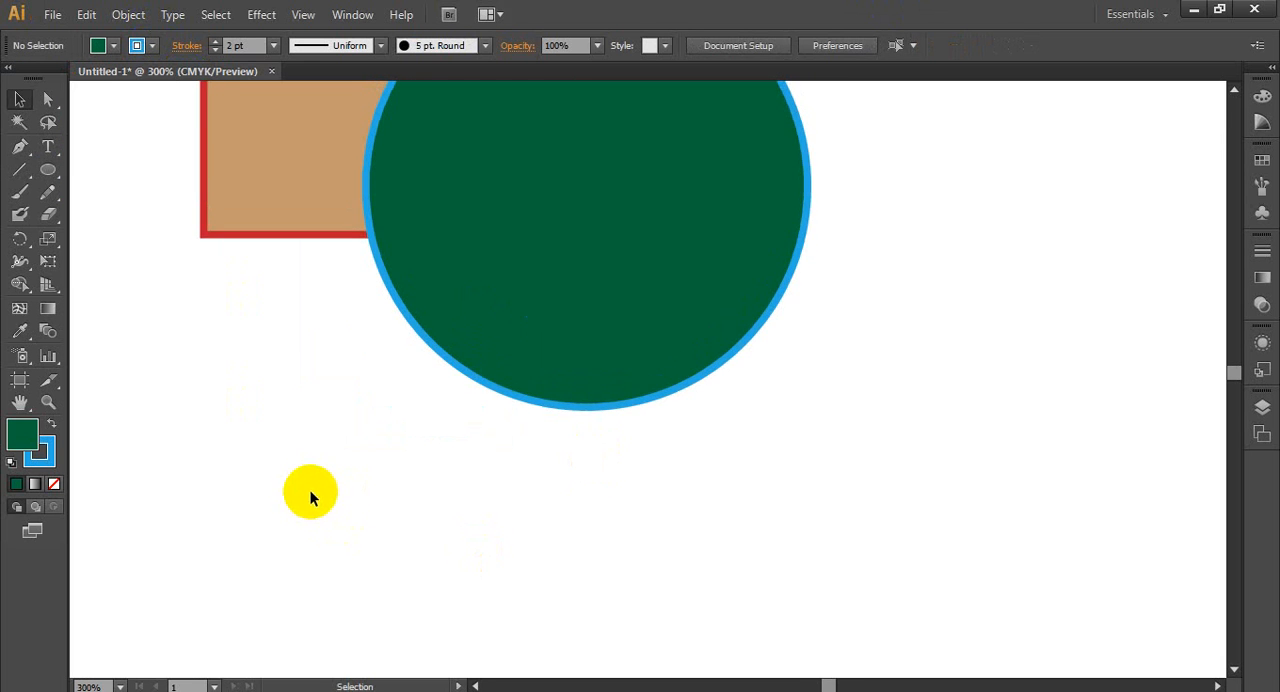
pyautogui.scroll(-1, 310, 490)
pyautogui.scroll(3, 310, 489)
pyautogui.scroll(-1, 287, 462)
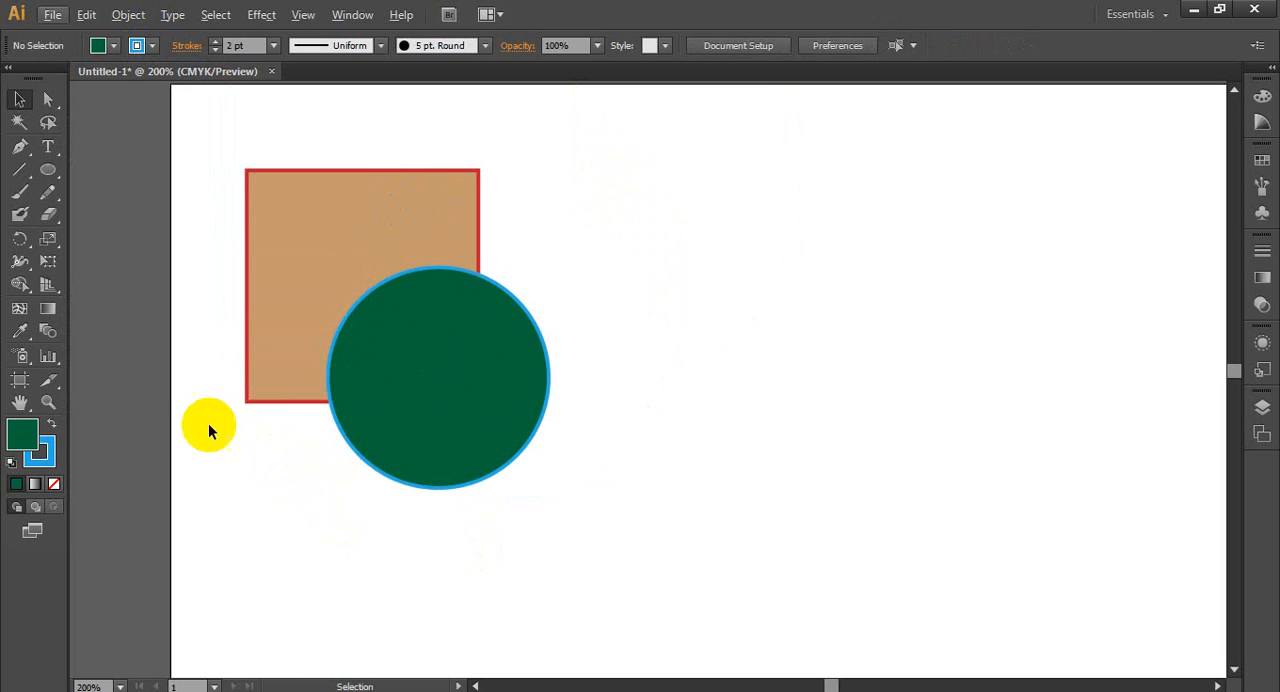
pyautogui.moveTo(191, 157); pyautogui.dragTo(543, 500)
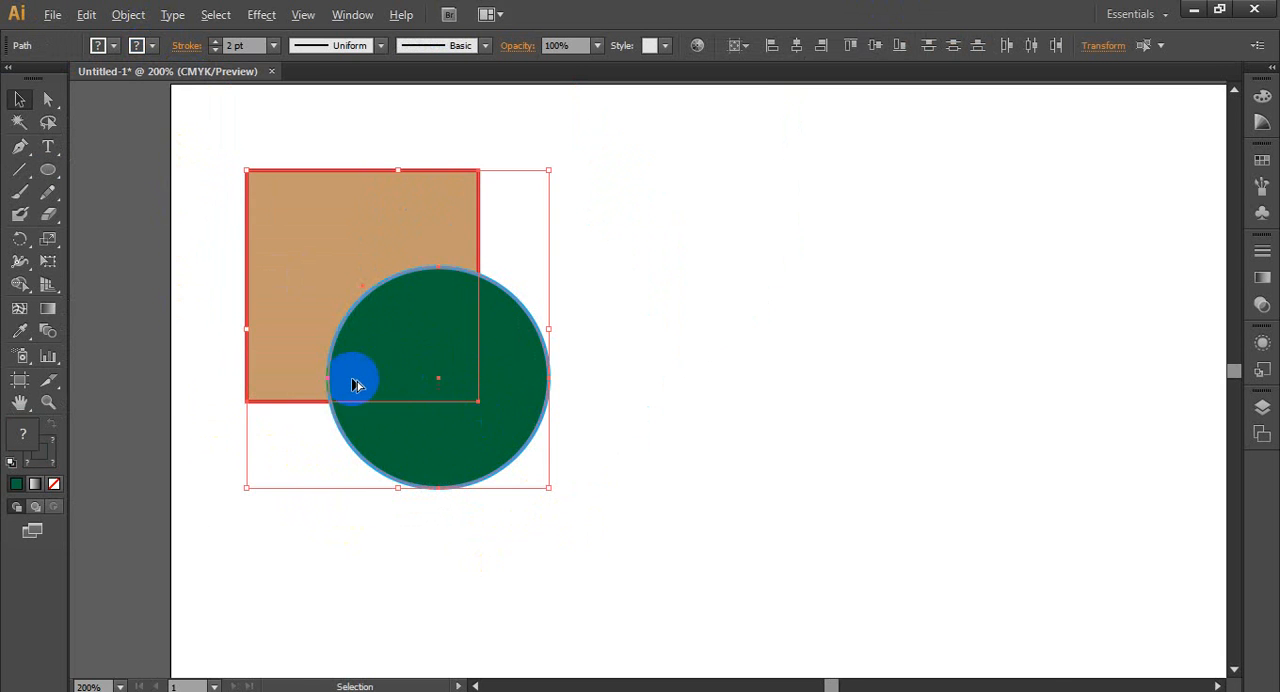
pyautogui.scroll(-3, 360, 380)
pyautogui.moveTo(381, 336); pyautogui.dragTo(958, 333)
pyautogui.click(528, 410)
pyautogui.scroll(-3, 459, 411)
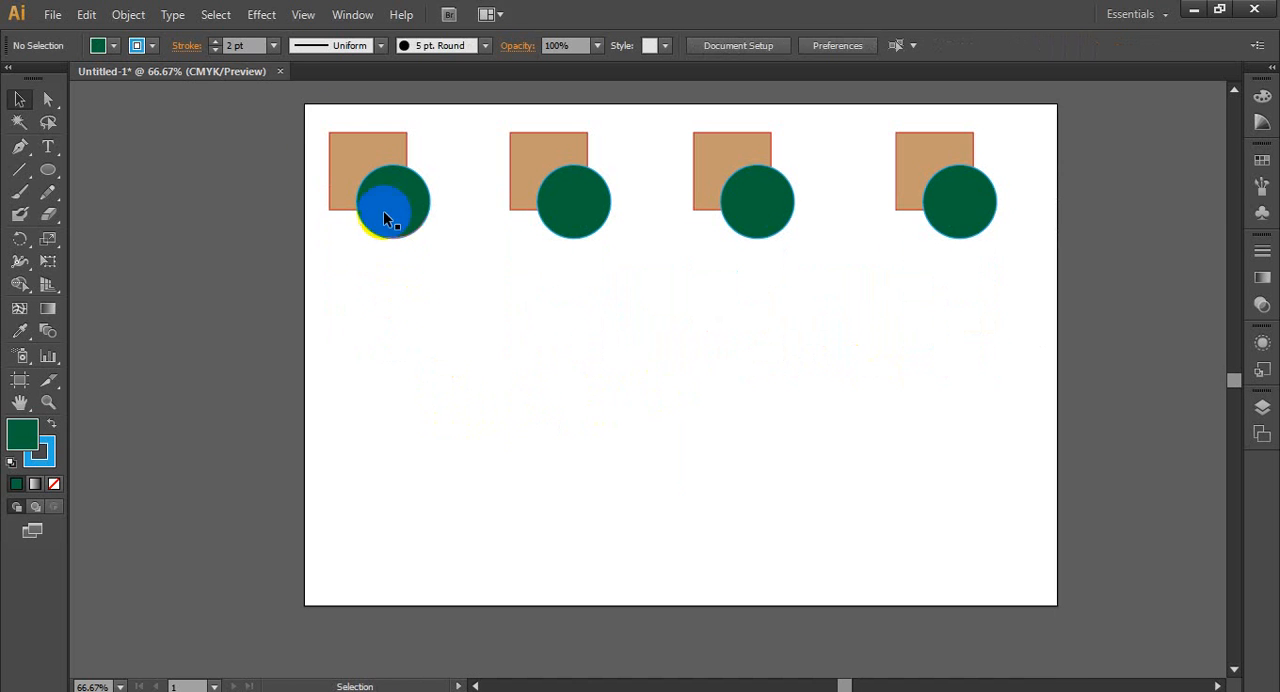
# - Duplicate the whole row of four pairs twice downward to form a three-row grid
pyautogui.moveTo(304, 104); pyautogui.dragTo(1045, 318)
pyautogui.moveTo(557, 214); pyautogui.dragTo(586, 523)
pyautogui.click(997, 423)
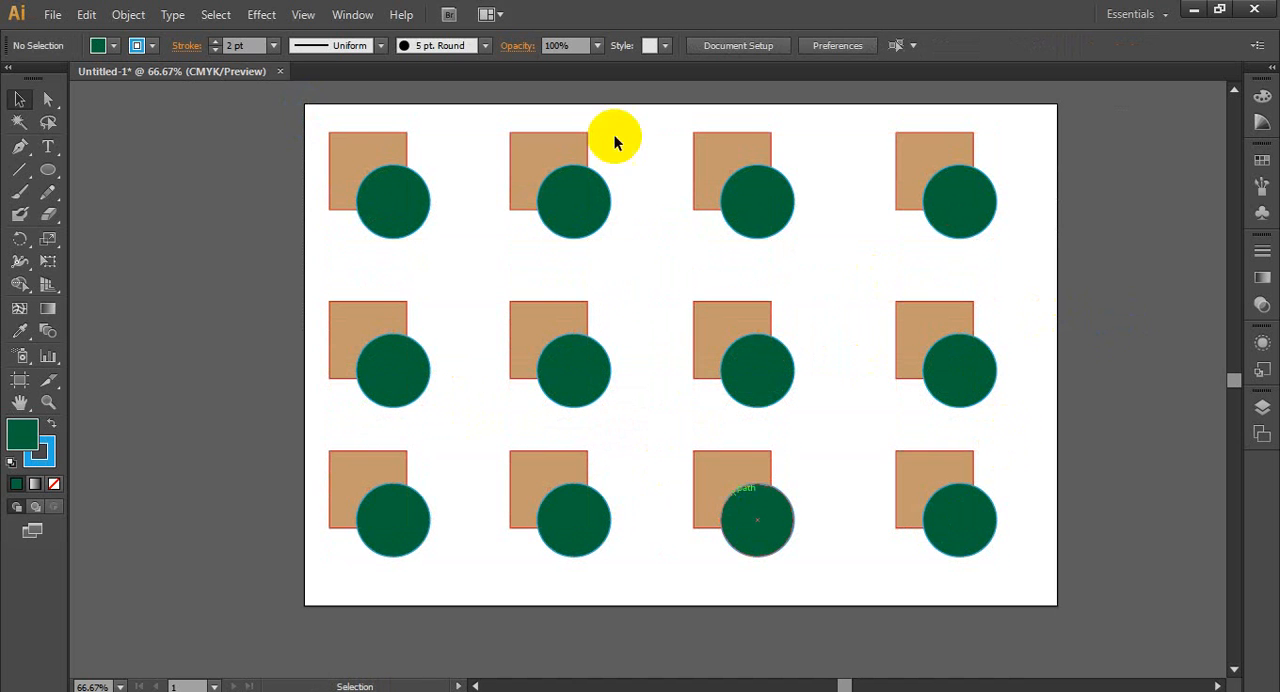
# - Draw a square about 79 pt wide on the empty canvas beyond the artboard's left edge
pyautogui.keyDown('alt'); pyautogui.scroll(3, 366, 146); pyautogui.keyUp('alt')
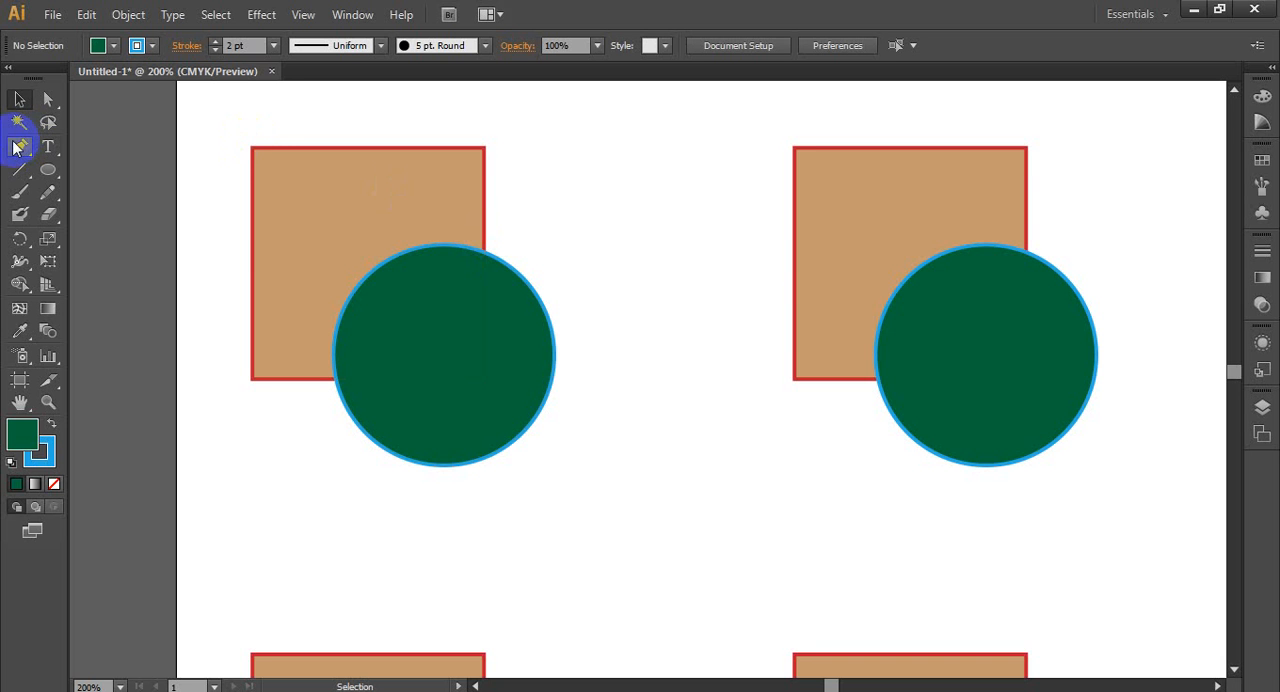
pyautogui.moveTo(203, 180); pyautogui.dragTo(931, 206)
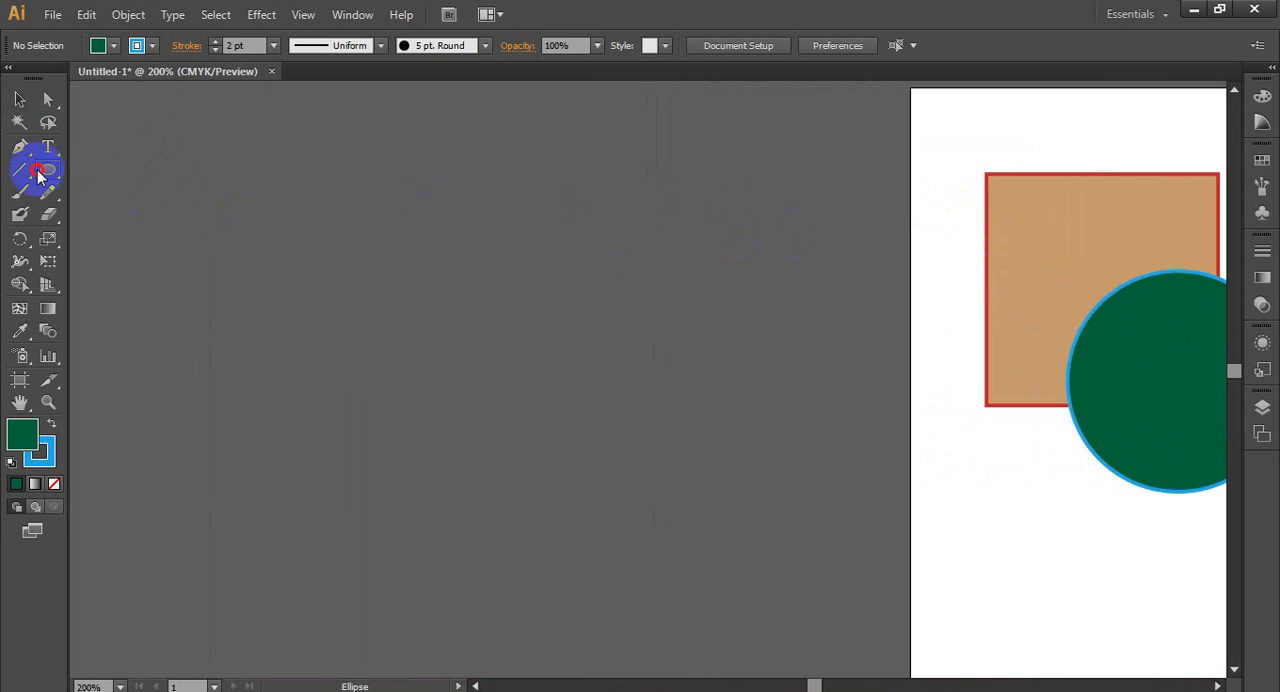
pyautogui.moveTo(48, 170); pyautogui.dragTo(166, 169)
pyautogui.moveTo(286, 196); pyautogui.dragTo(432, 340)
# - Cut the new square's path at its upper-right corner with the Scissors tool
pyautogui.scroll(2, 251, 286)
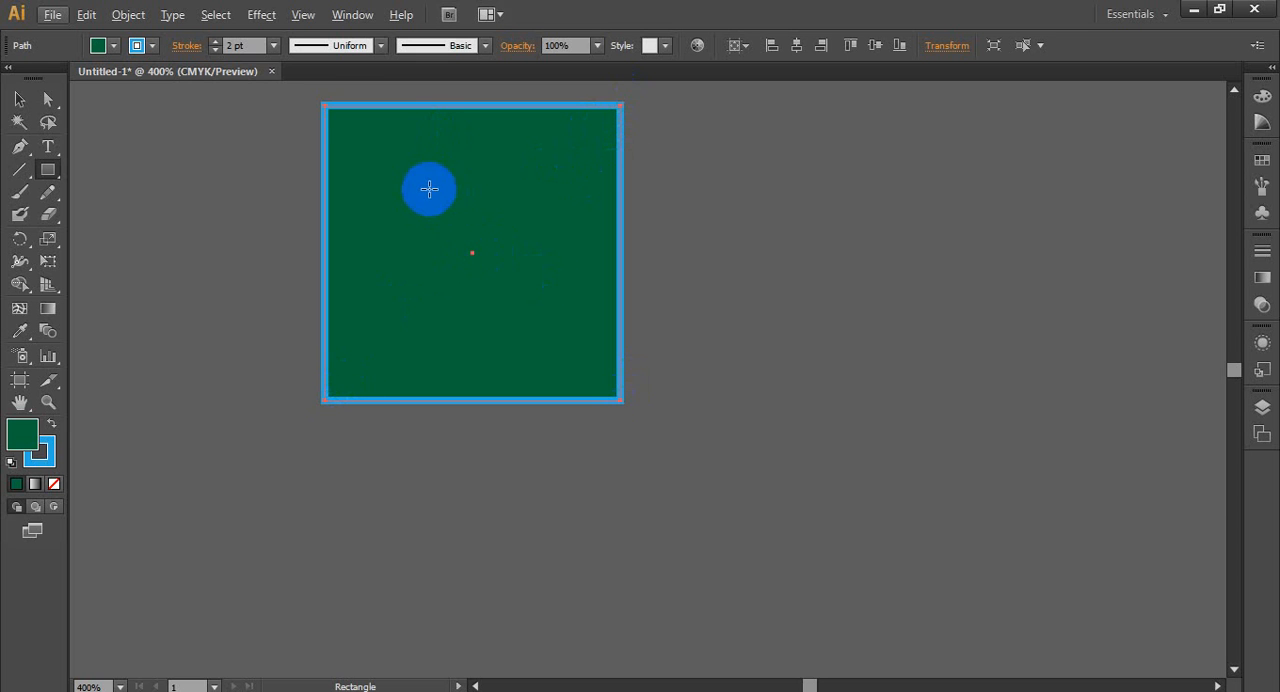
pyautogui.click(52, 192)
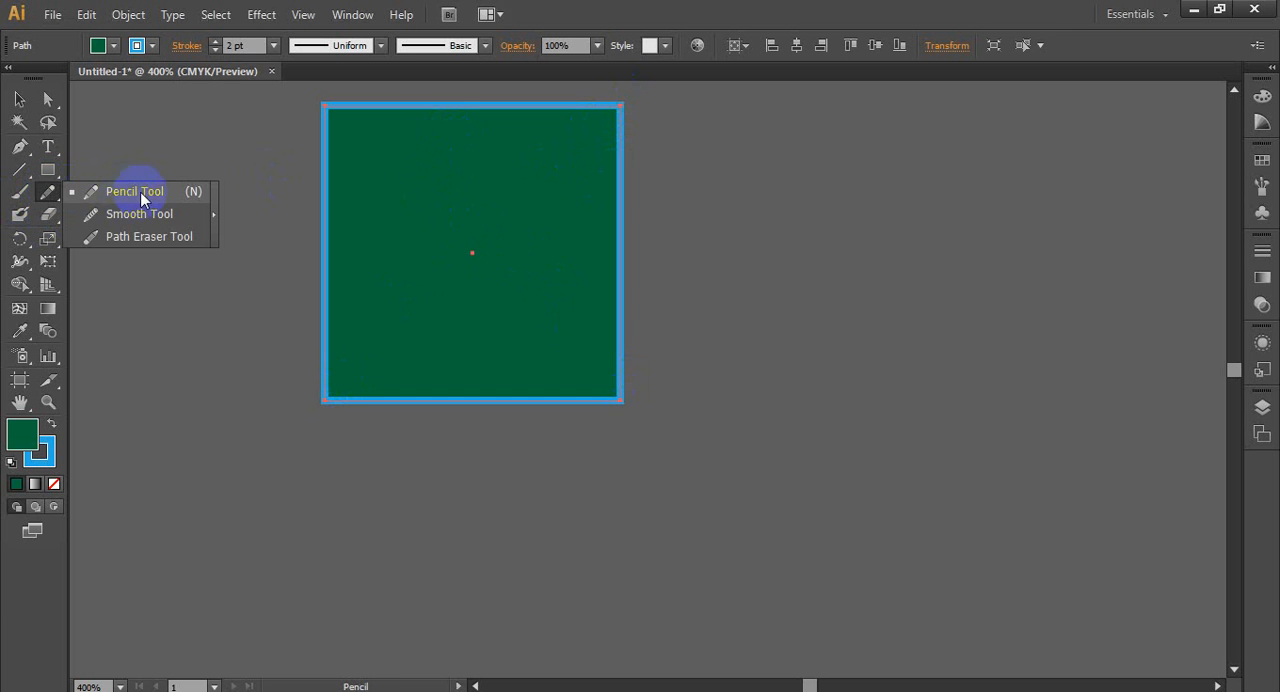
pyautogui.click(45, 200)
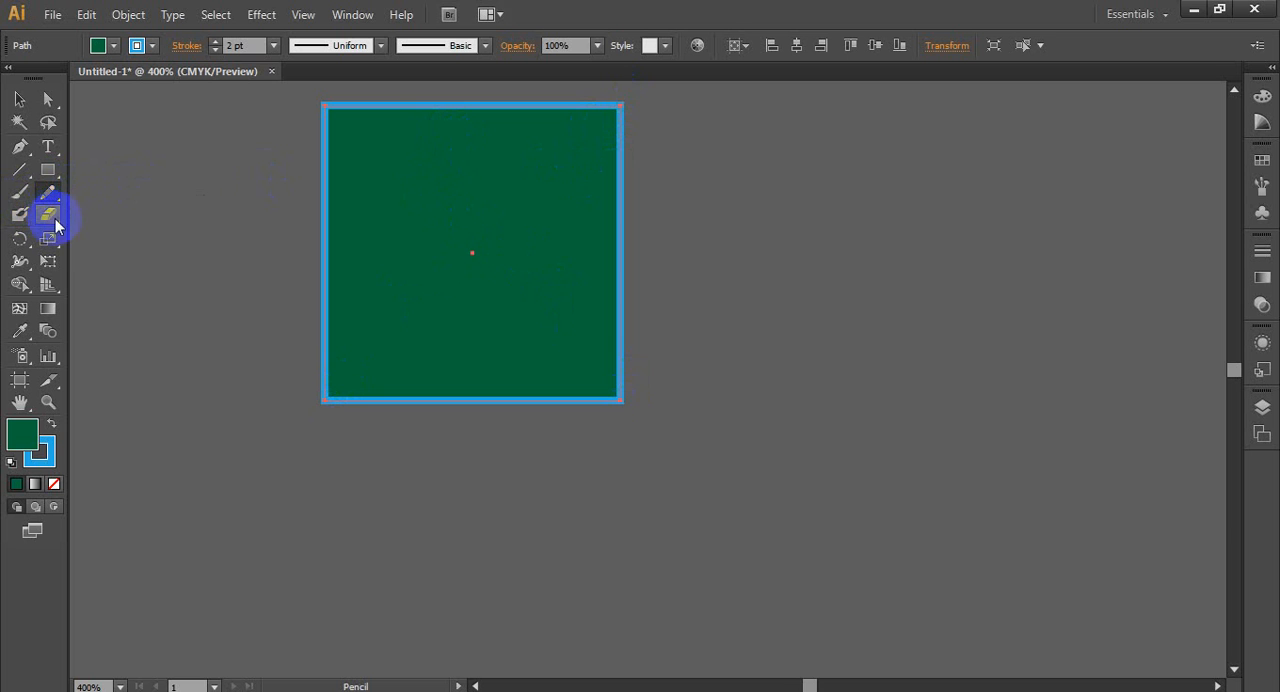
pyautogui.moveTo(55, 221)
pyautogui.mouseDown()
pyautogui.moveTo(103, 218)
pyautogui.moveTo(131, 251)
pyautogui.mouseUp()
pyautogui.click(618, 150)
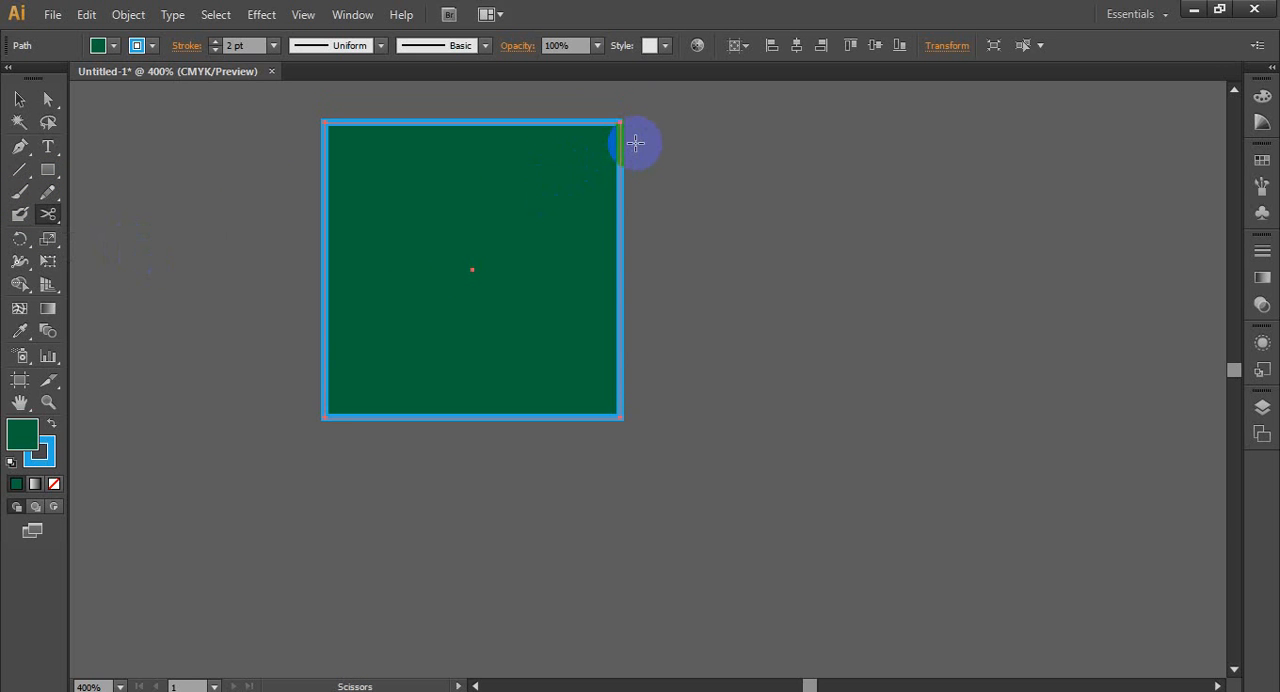
pyautogui.scroll(2, 634, 121)
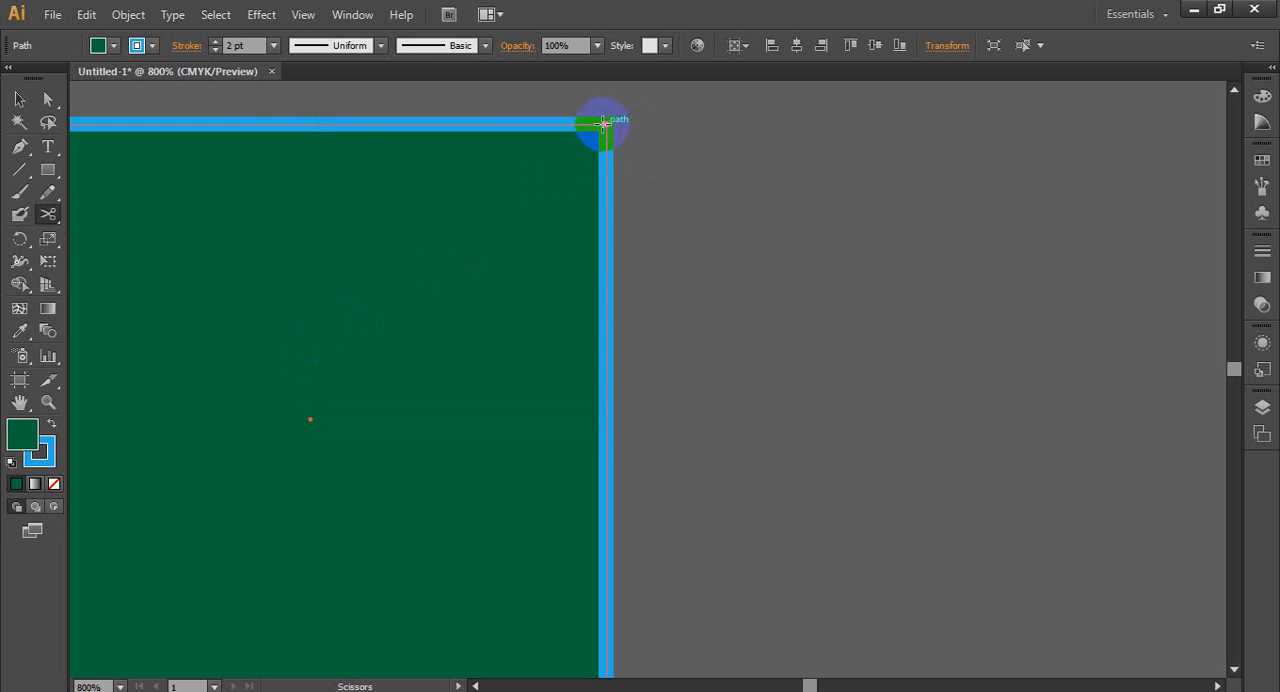
pyautogui.click(605, 122)
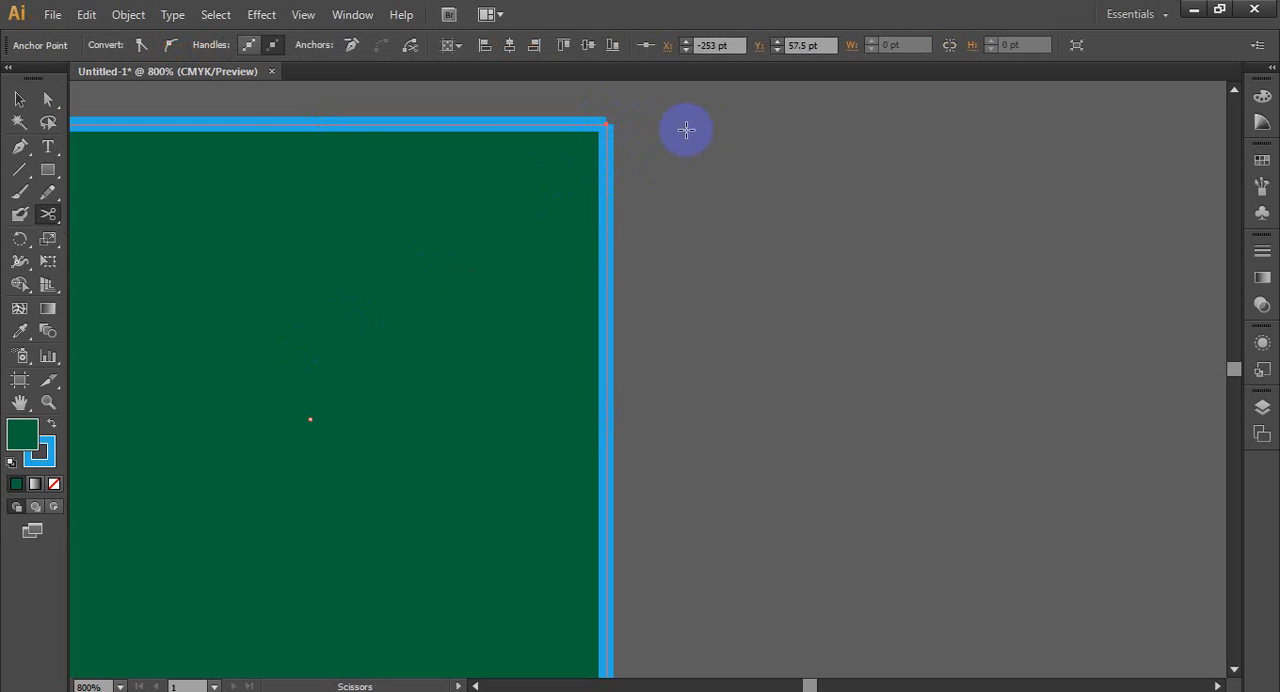
# - Cut the same square's path at its lower-left corner anchor with the Scissors tool
pyautogui.scroll(-3, 697, 131)
pyautogui.scroll(2, 443, 375)
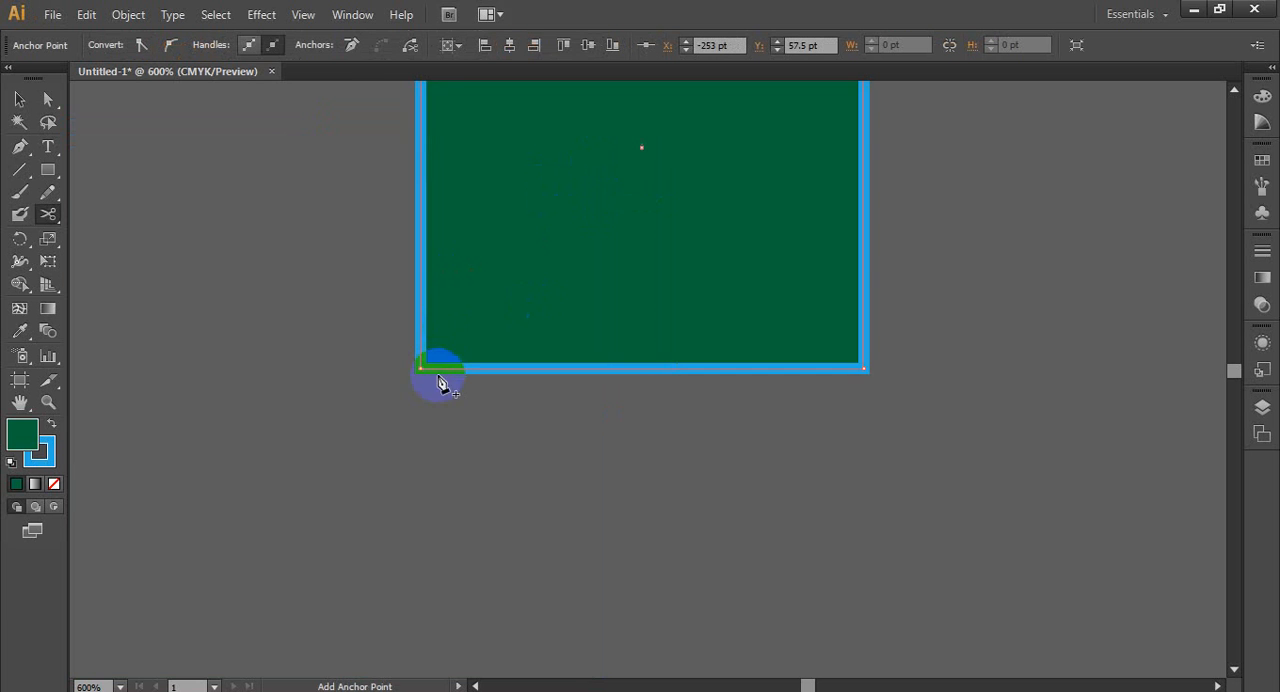
pyautogui.scroll(3, 419, 398)
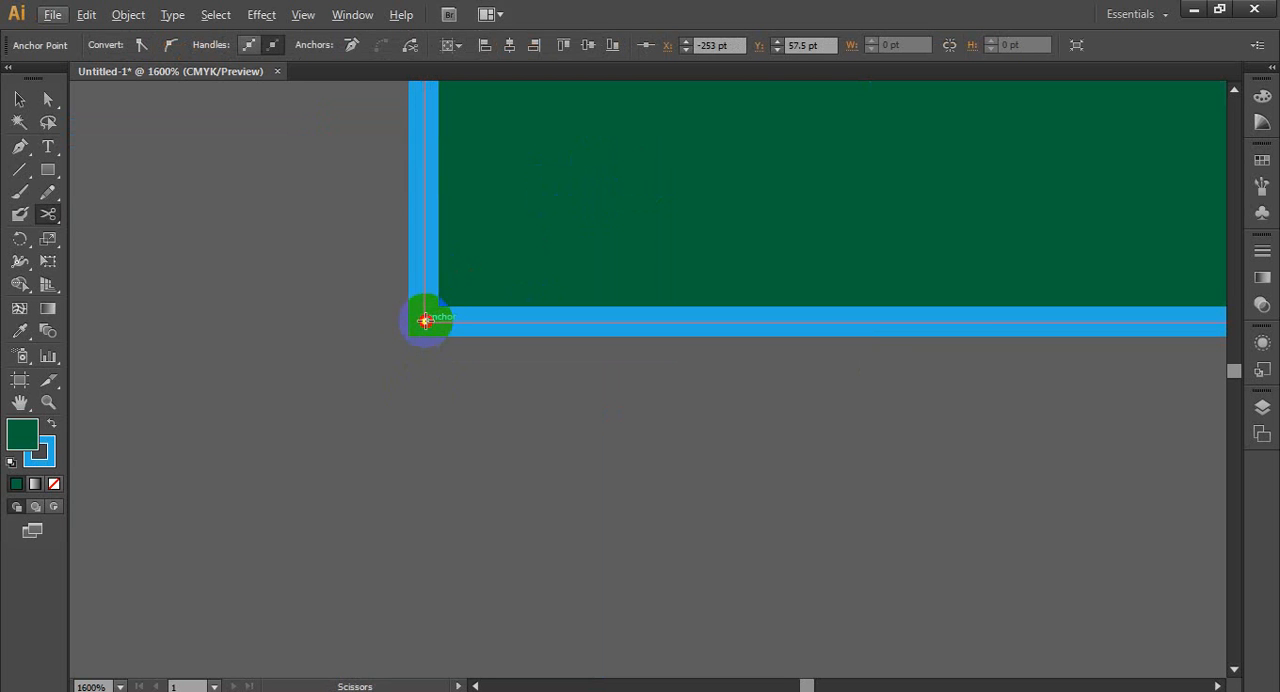
pyautogui.click(425, 320)
pyautogui.scroll(-3, 388, 384)
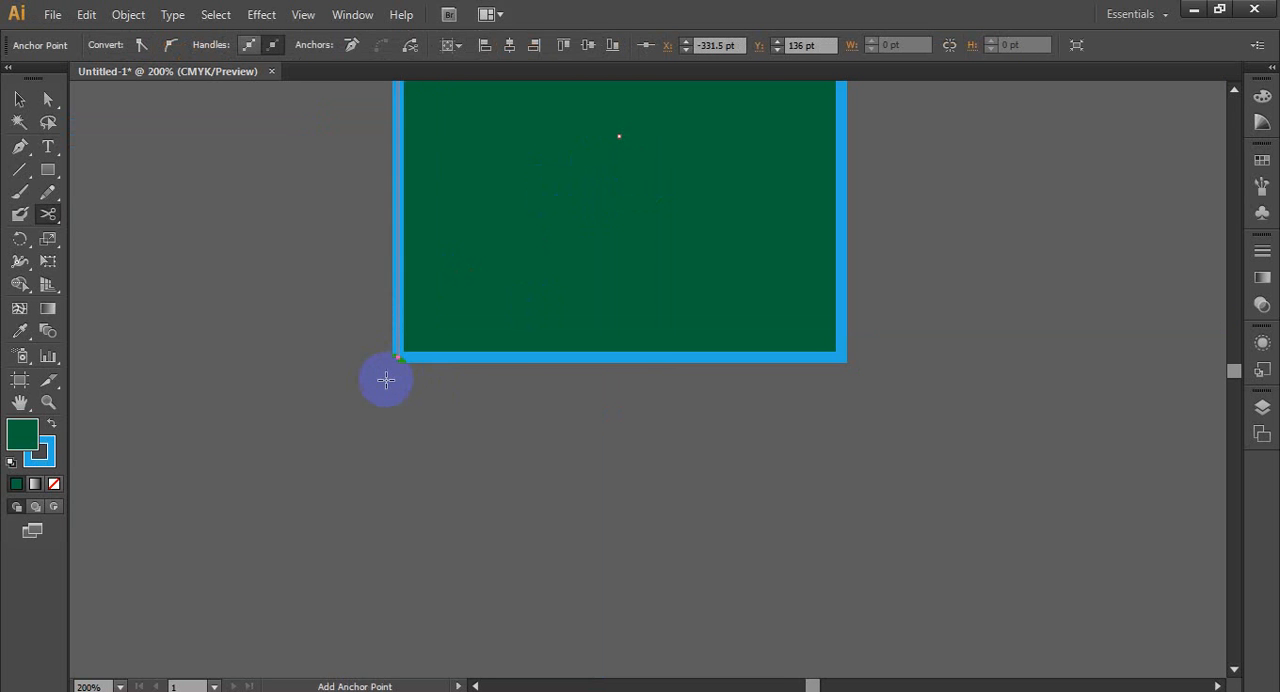
# - Pull the cut square's lower-right half away from its upper-left half, leaving a diagonal gap between the two triangles
pyautogui.scroll(-3, 386, 380)
pyautogui.click(20, 100)
pyautogui.click(594, 304)
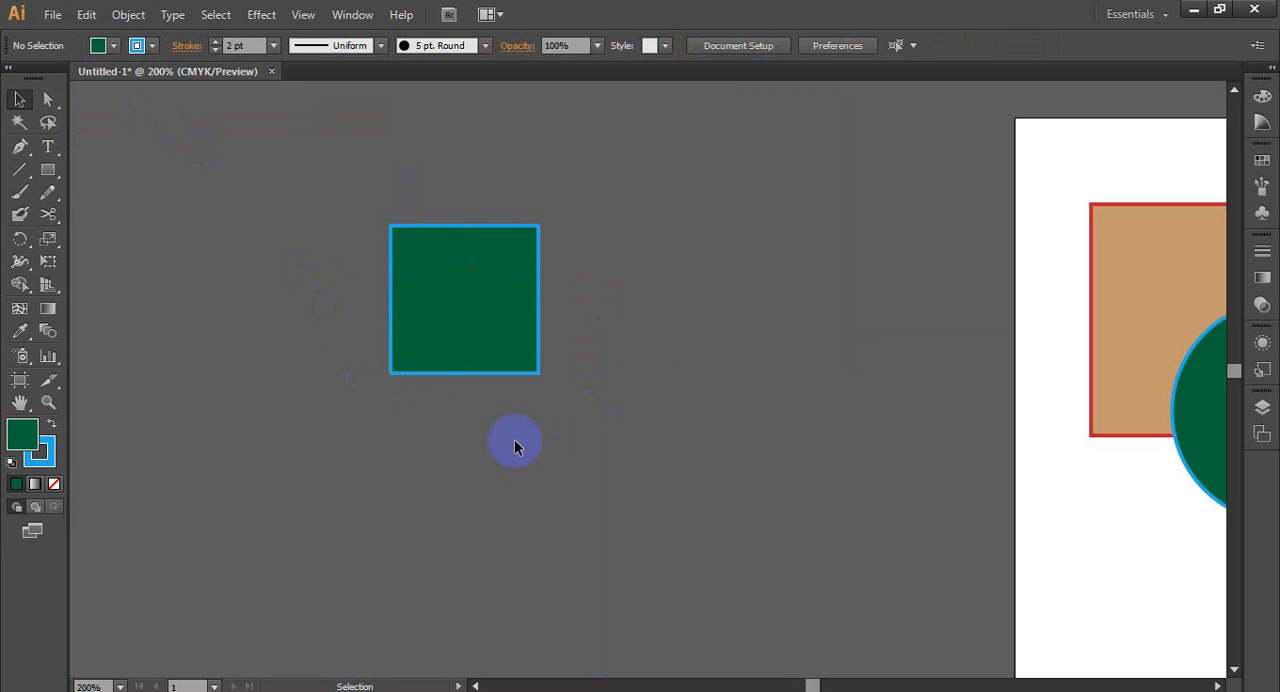
pyautogui.moveTo(511, 353); pyautogui.dragTo(586, 409)
pyautogui.click(575, 497)
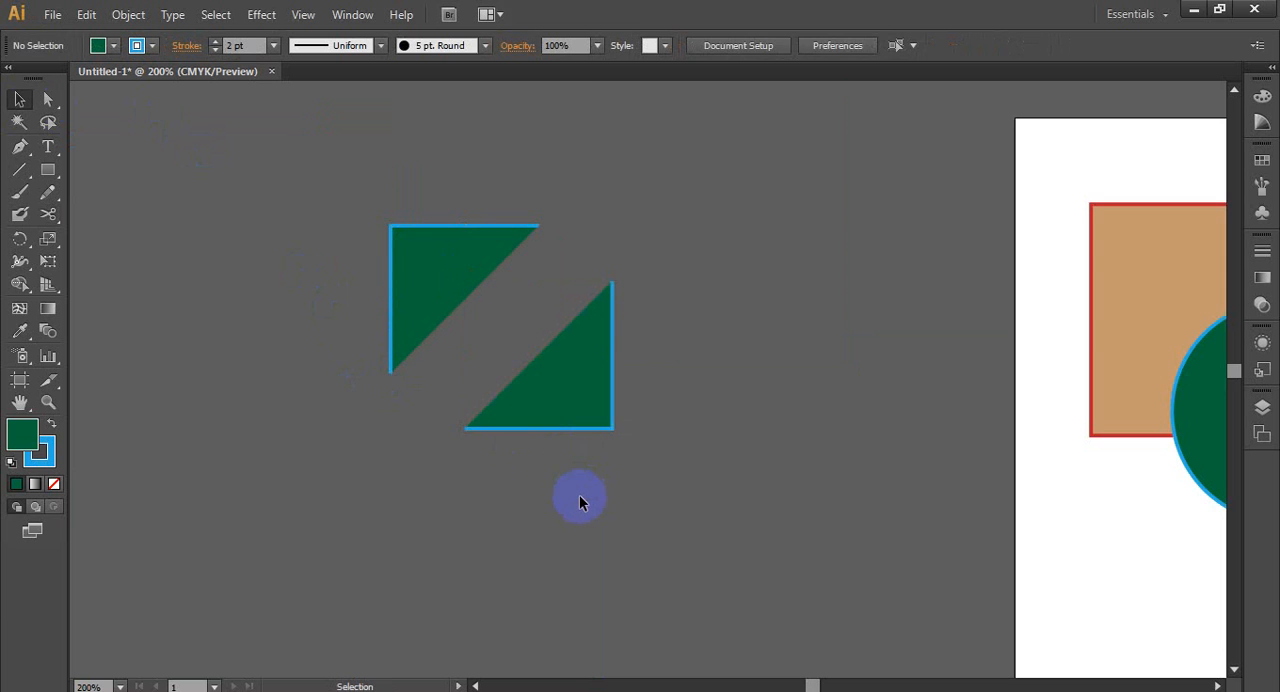
pyautogui.scroll(1, 577, 495)
pyautogui.moveTo(570, 350); pyautogui.dragTo(544, 178)
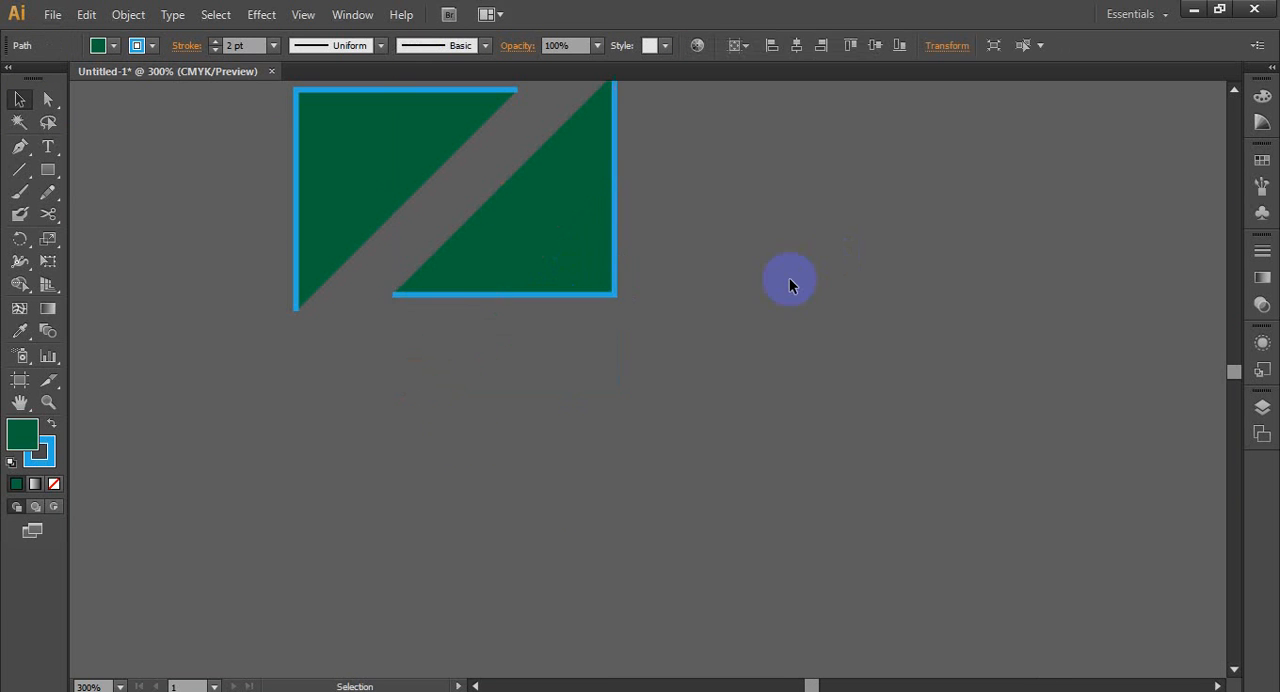
pyautogui.scroll(1, 471, 426)
pyautogui.scroll(-1, 469, 418)
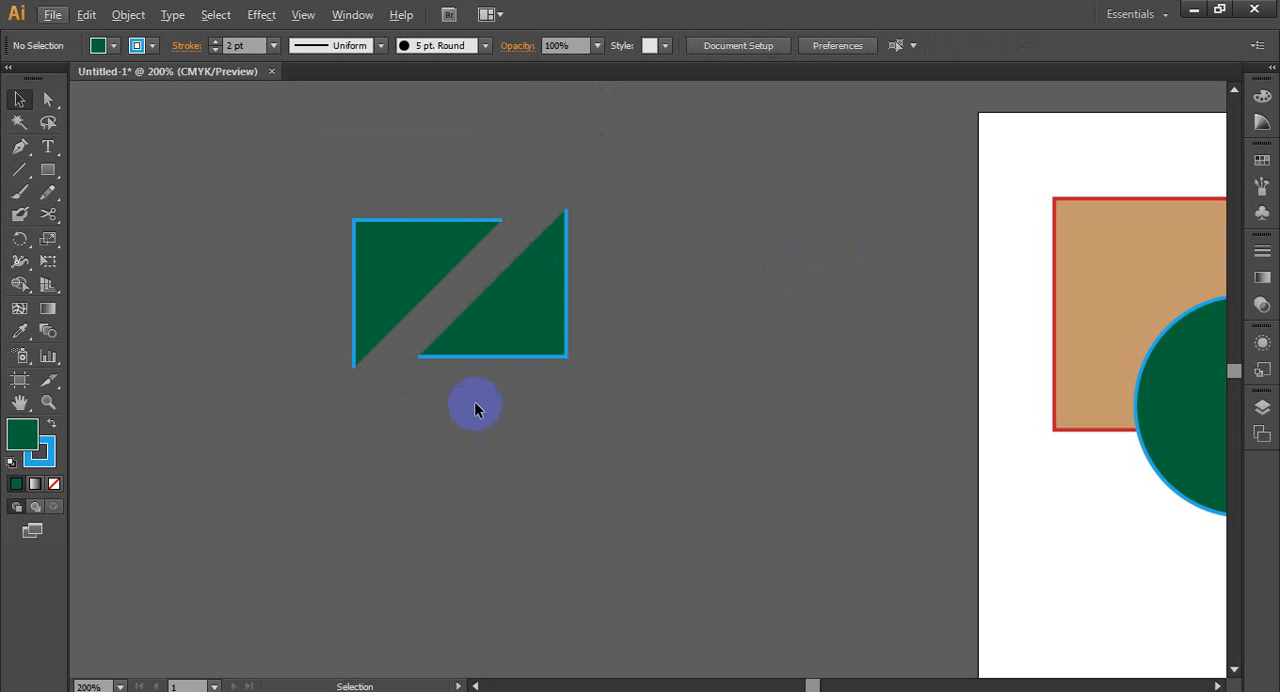
# - Try to cut the lower-right triangle on its open diagonal edge and endpoint with the Scissors tool
pyautogui.click(48, 214)
pyautogui.scroll(2, 572, 276)
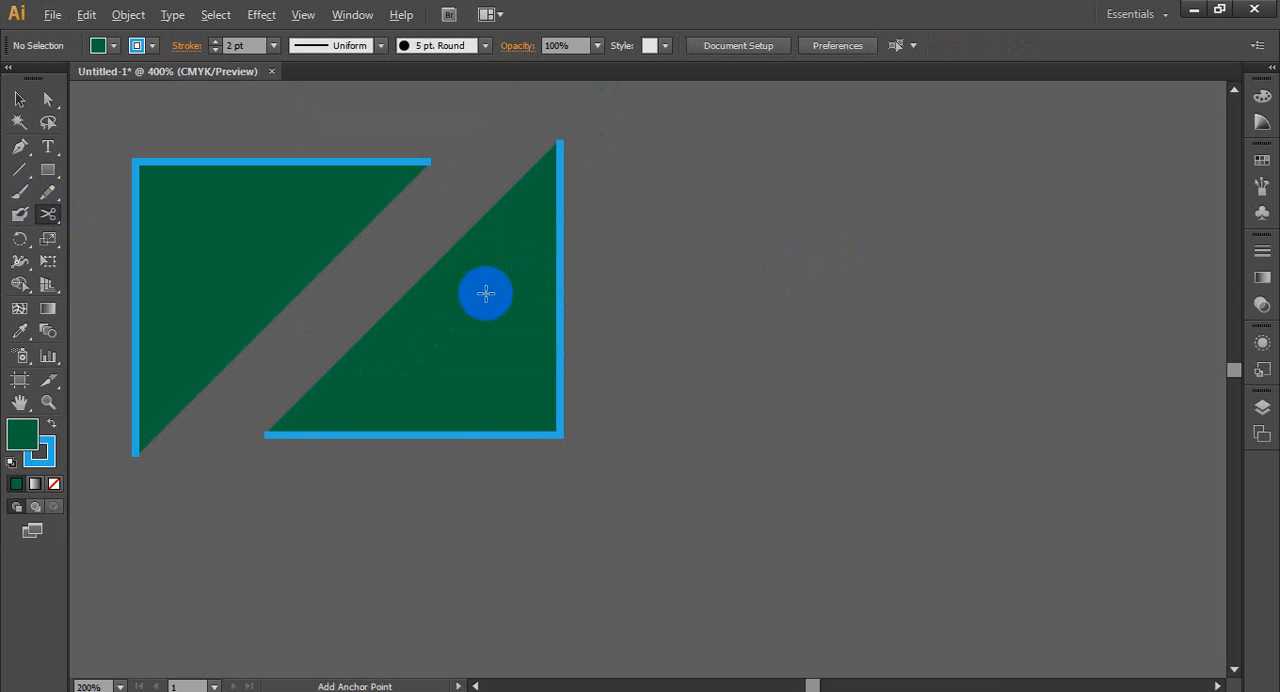
pyautogui.click(416, 278)
pyautogui.click(264, 432)
pyautogui.click(414, 283)
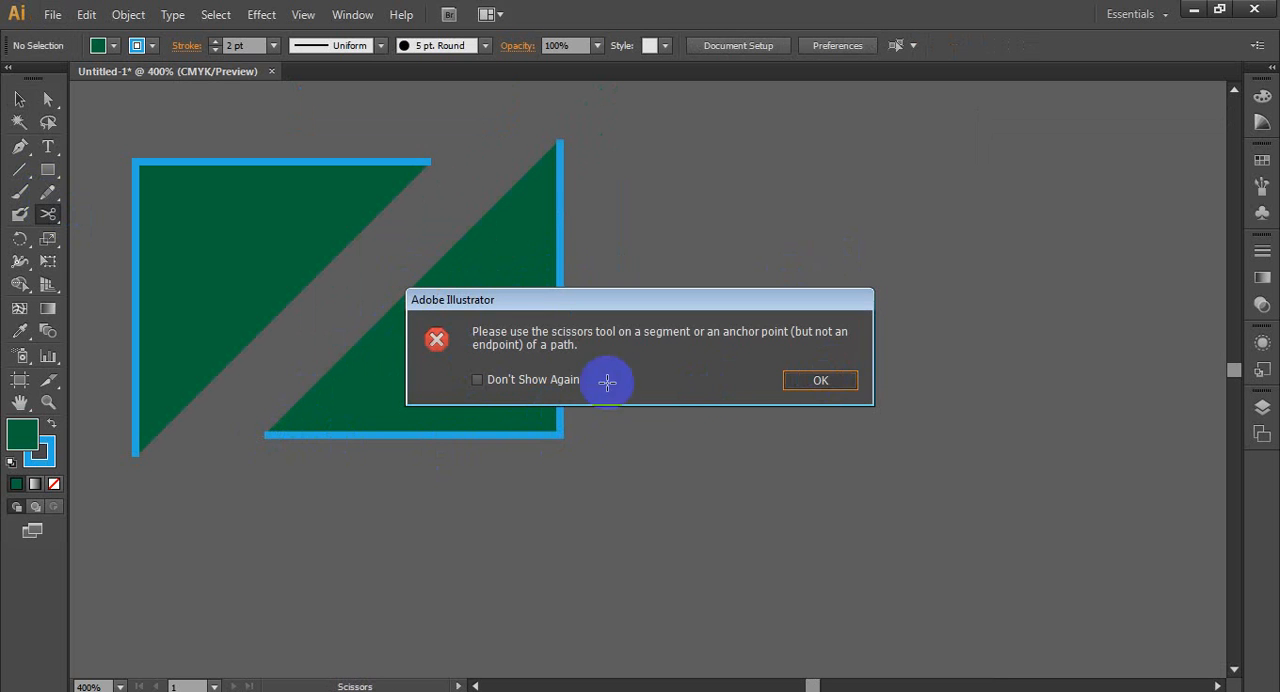
pyautogui.click(835, 380)
# - Slice the lower-right triangle with the Knife from the middle of its diagonal edge to the lower part of its vertical side
pyautogui.click(40, 215)
pyautogui.moveTo(40, 215)
pyautogui.mouseDown()
pyautogui.moveTo(120, 264)
pyautogui.moveTo(165, 262)
pyautogui.mouseUp()
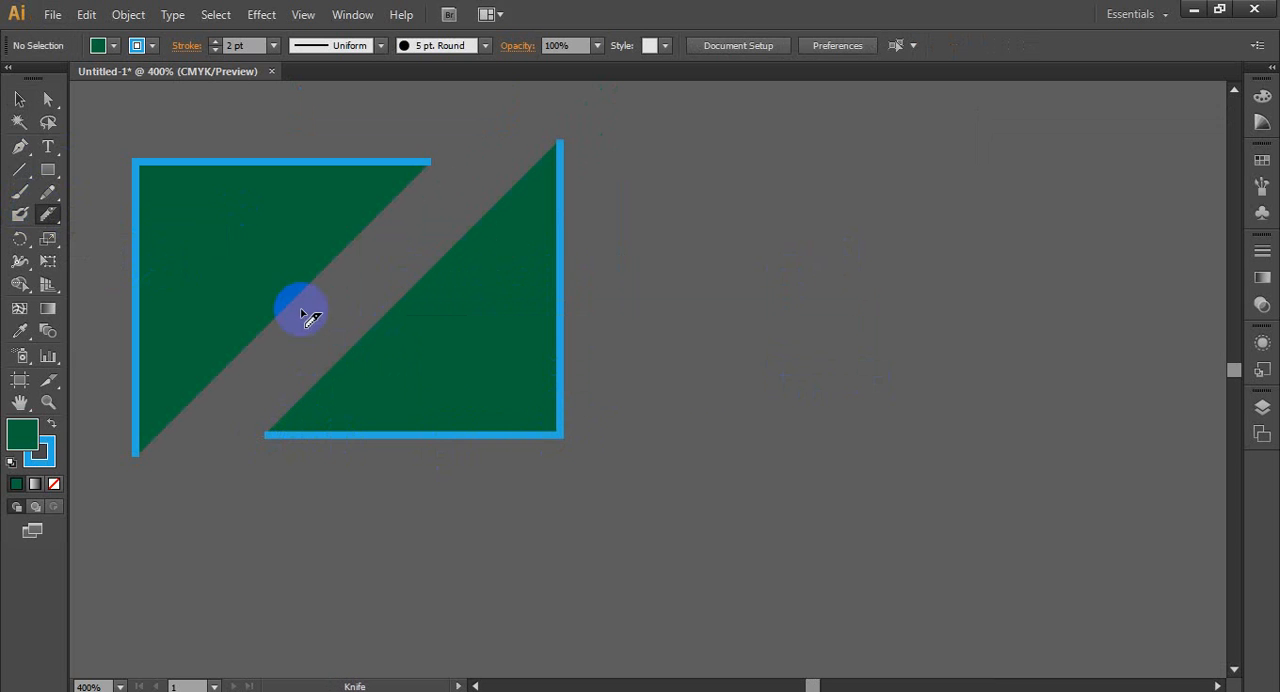
pyautogui.moveTo(378, 300); pyautogui.dragTo(402, 287)
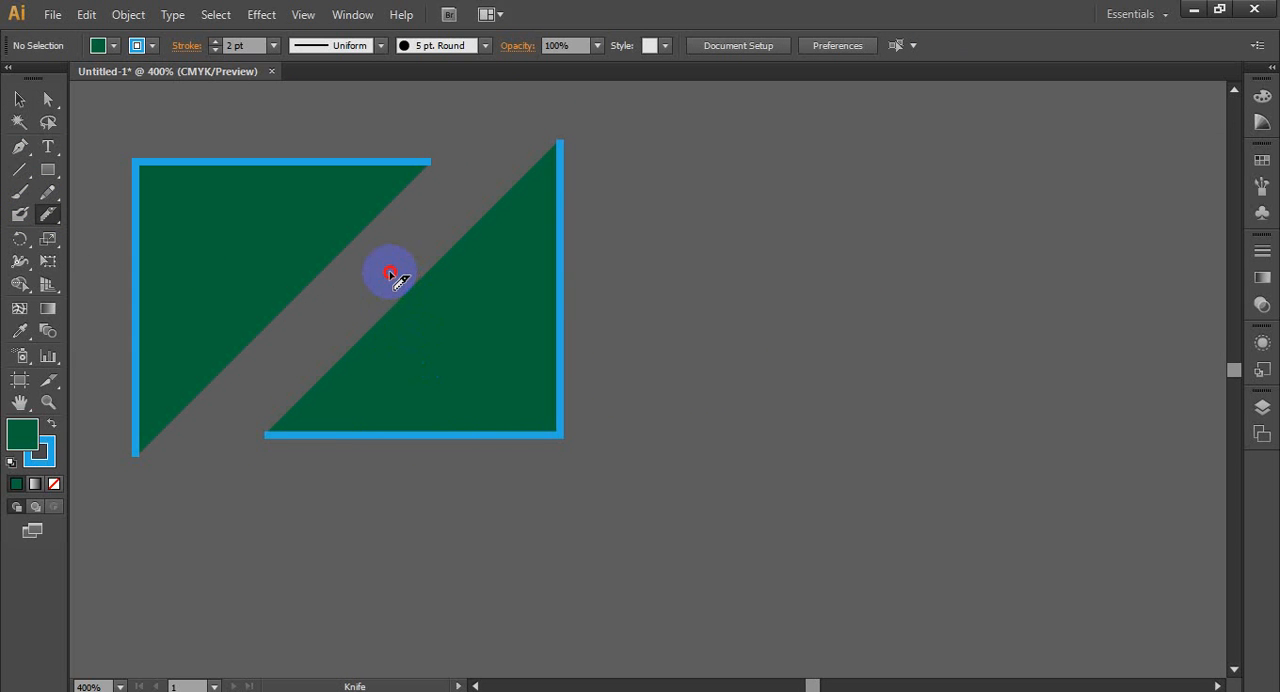
pyautogui.moveTo(390, 273); pyautogui.dragTo(706, 540)
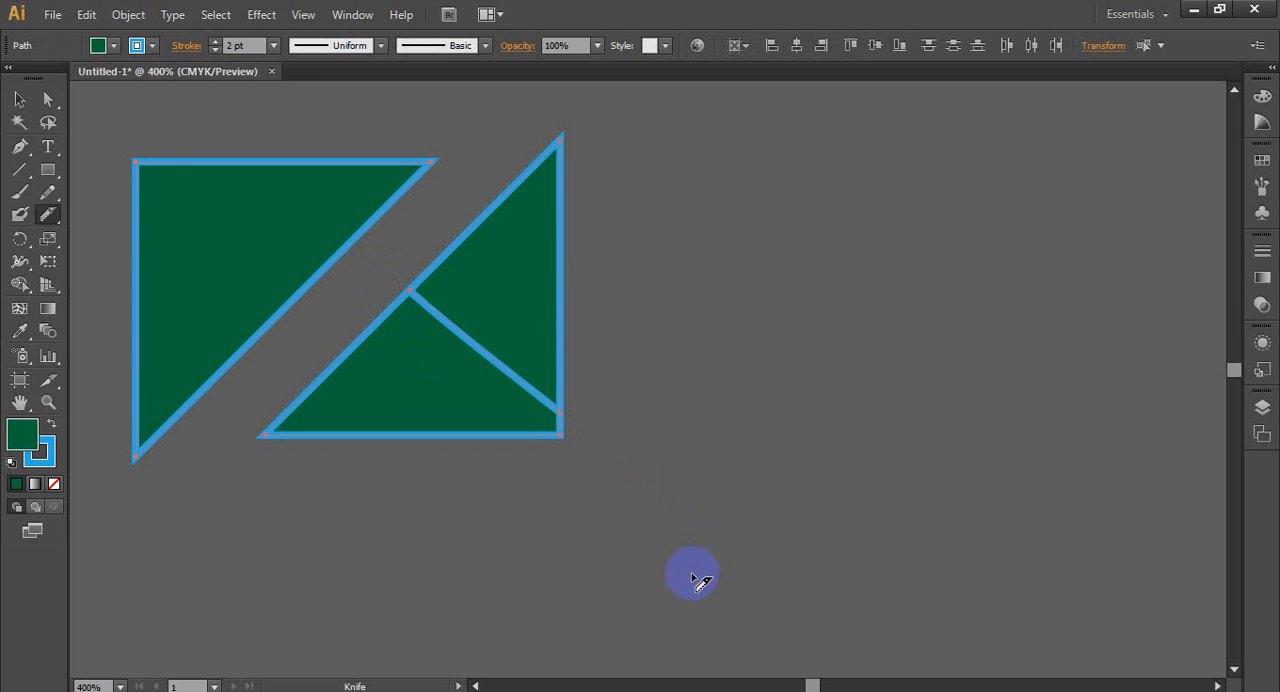
# - Move the upper piece of the sliced triangle up and away so that it stands clear of the lower piece
pyautogui.click(20, 99)
pyautogui.click(747, 232)
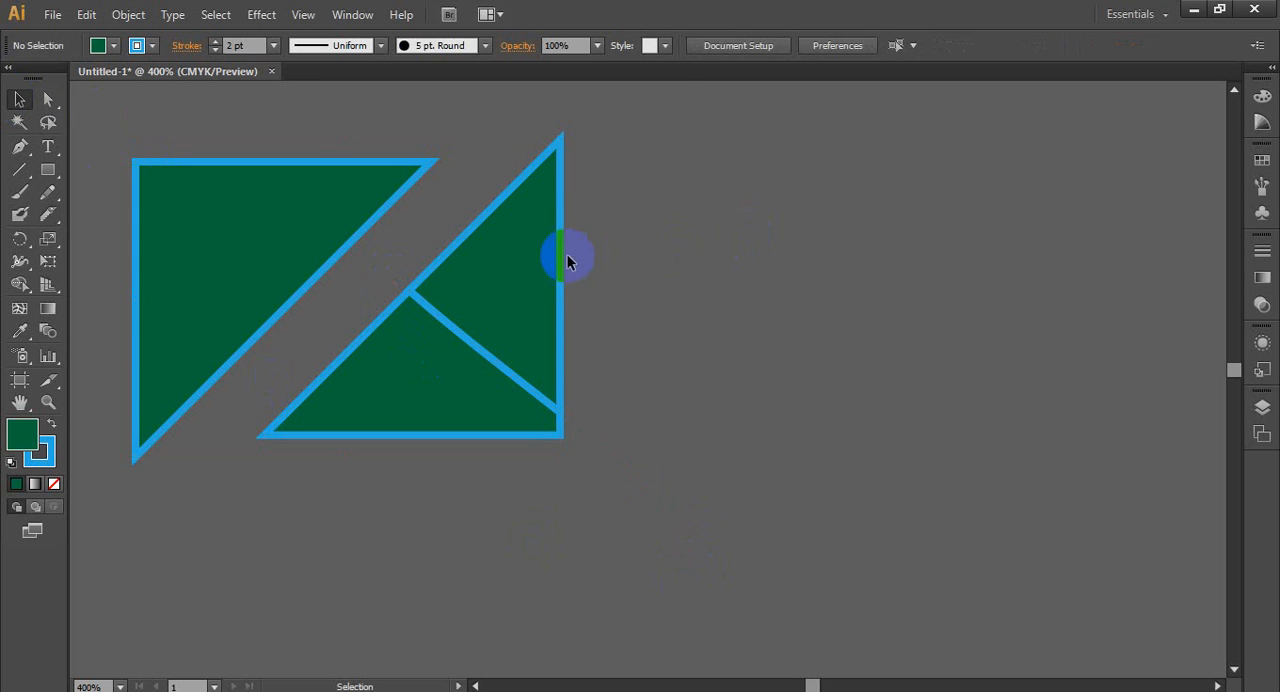
pyautogui.moveTo(530, 265); pyautogui.dragTo(660, 190)
pyautogui.click(852, 364)
pyautogui.scroll(1, 793, 354)
pyautogui.moveTo(651, 262); pyautogui.dragTo(605, 300)
pyautogui.click(898, 413)
pyautogui.scroll(-2, 696, 385)
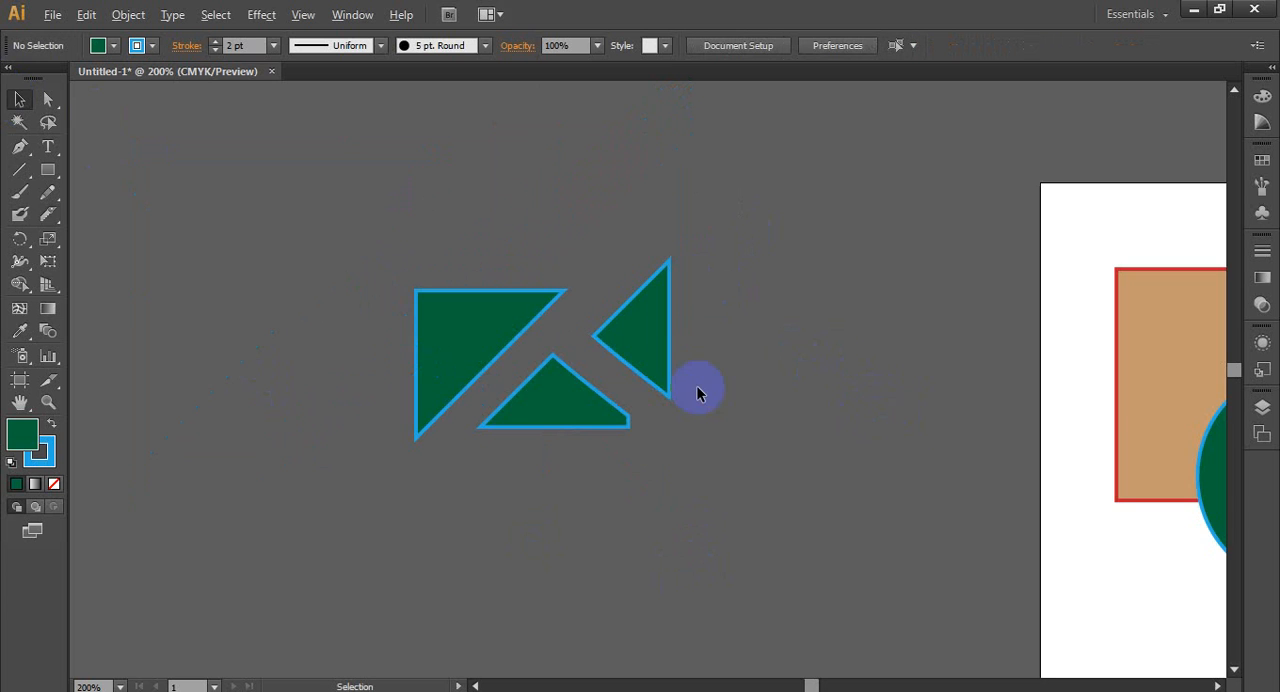
pyautogui.moveTo(654, 354); pyautogui.dragTo(496, 346)
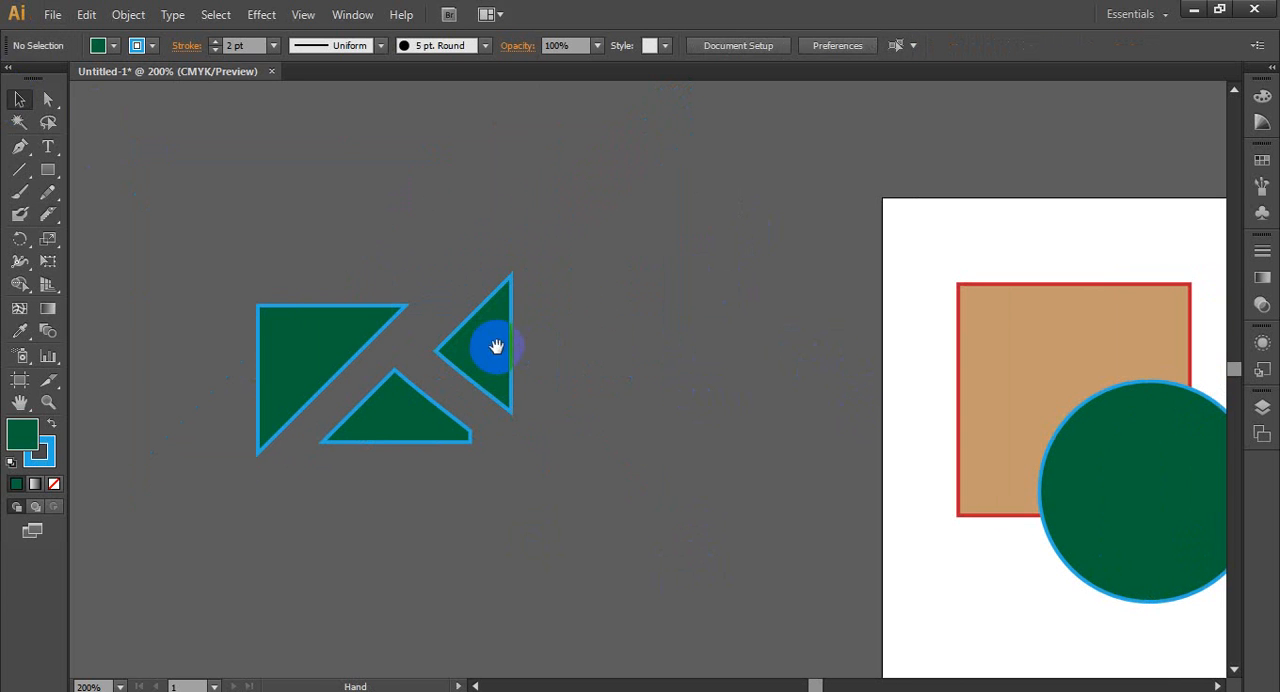
pyautogui.click(506, 364)
pyautogui.click(563, 360)
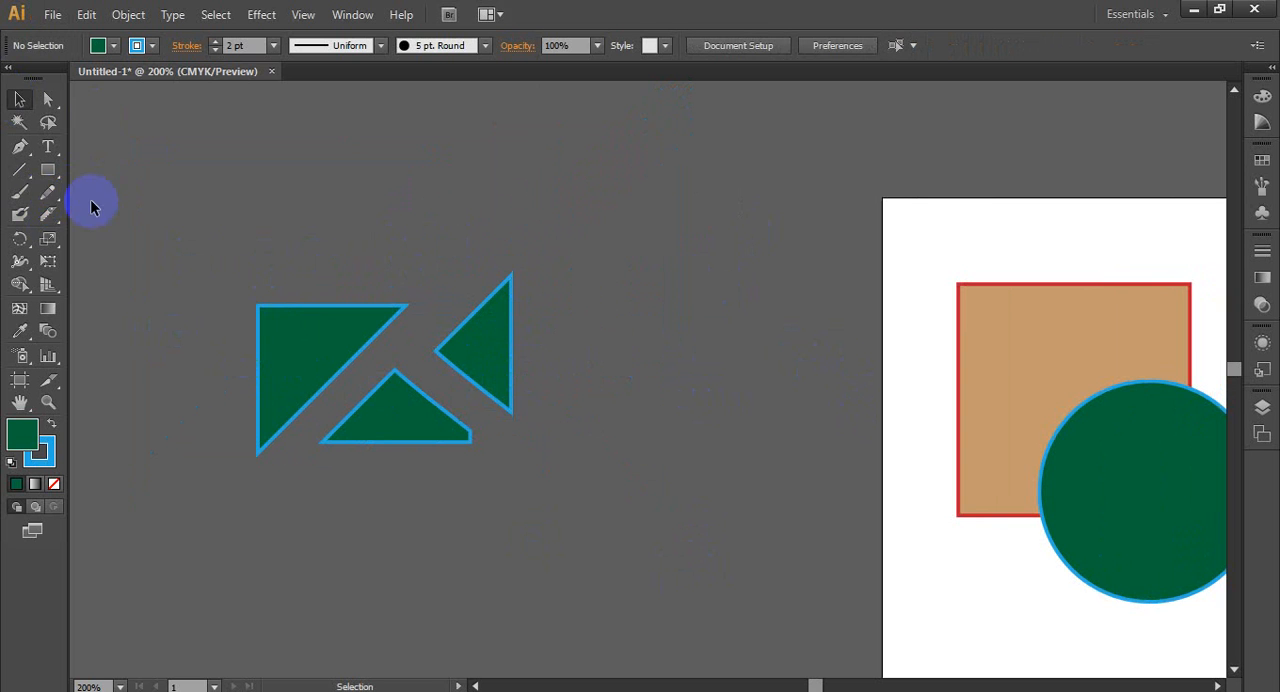
pyautogui.moveTo(490, 458); pyautogui.dragTo(494, 461)
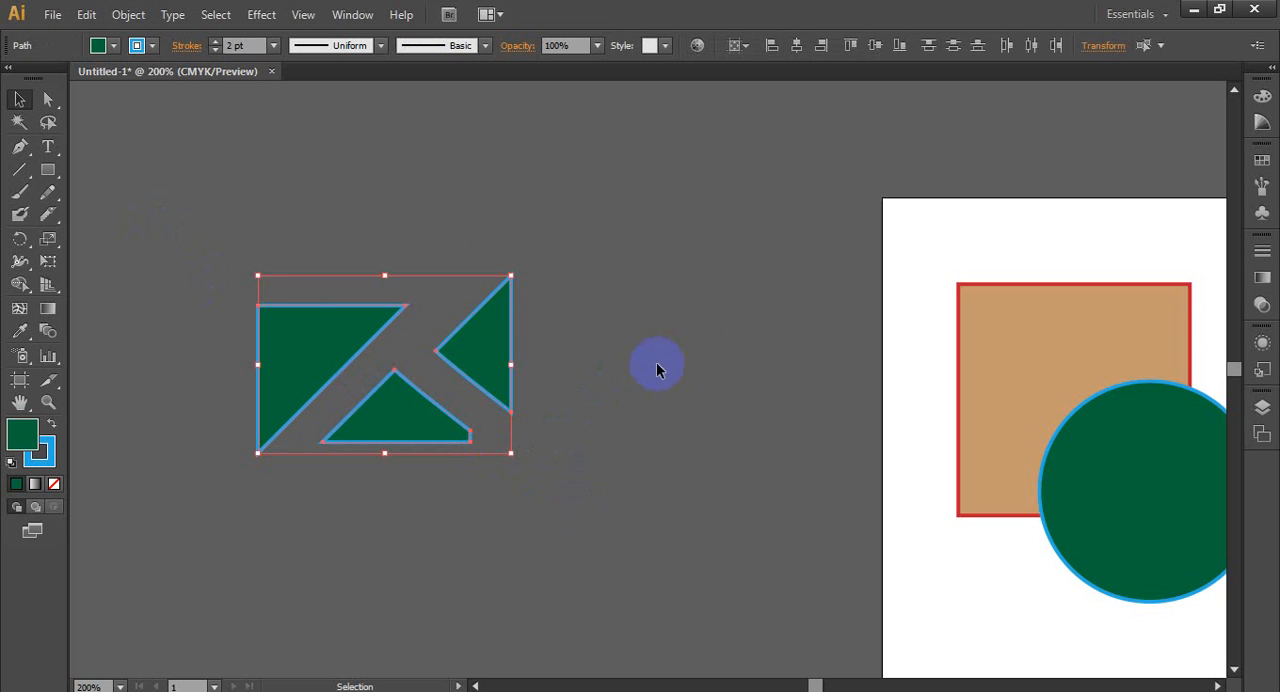
pyautogui.click(745, 345)
# - Select the artboard's top-left square-and-circle pair and display the Pathfinder options beside it
pyautogui.press('space')
pyautogui.moveTo(850, 343); pyautogui.dragTo(246, 226)
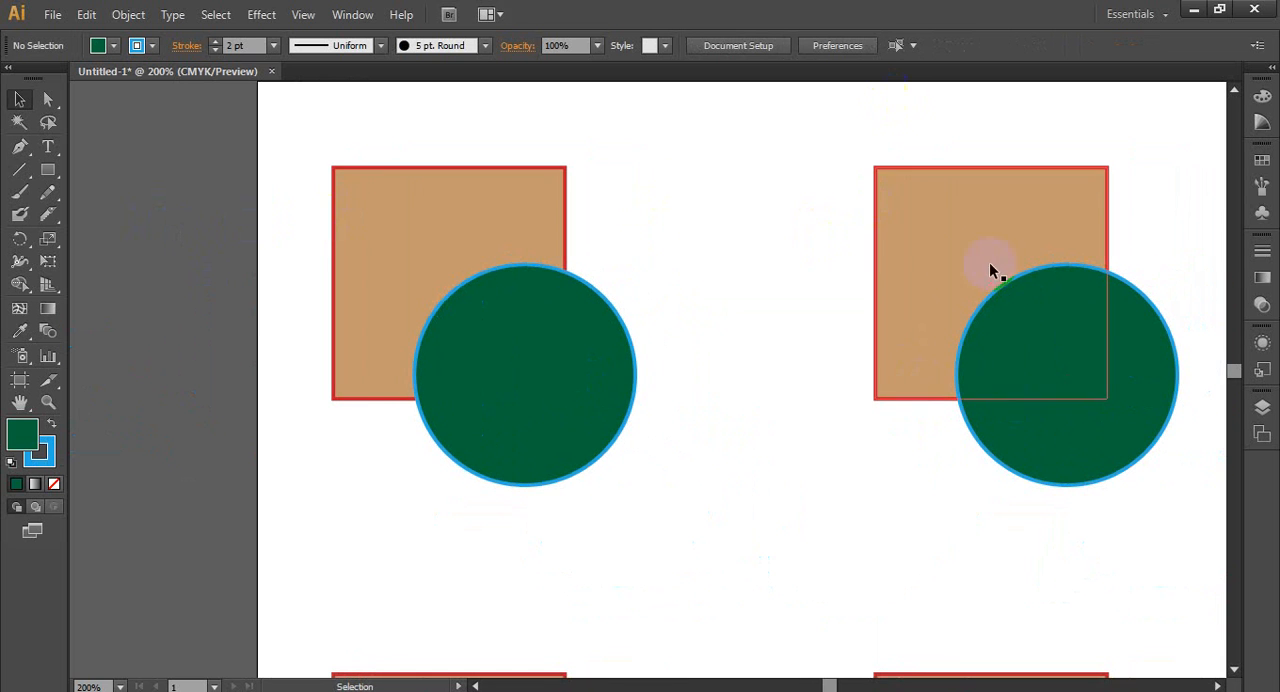
pyautogui.moveTo(294, 126); pyautogui.dragTo(410, 378)
pyautogui.click(250, 310)
pyautogui.click(46, 210)
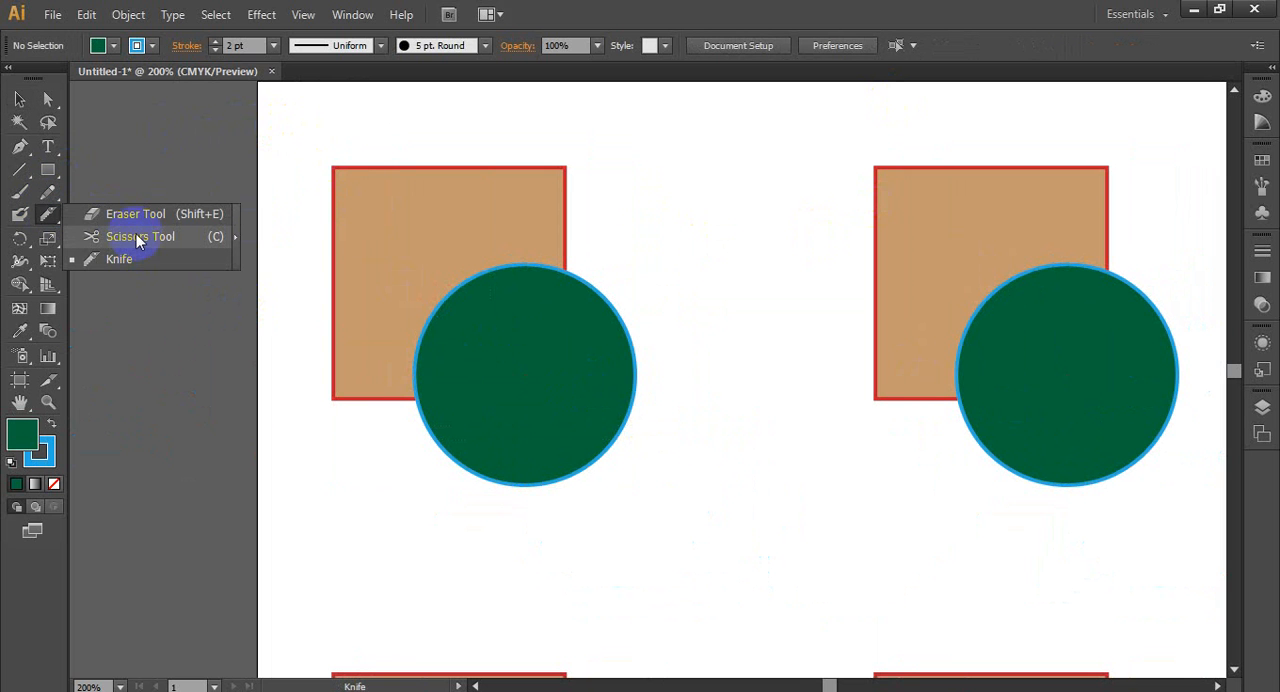
pyautogui.click(829, 9)
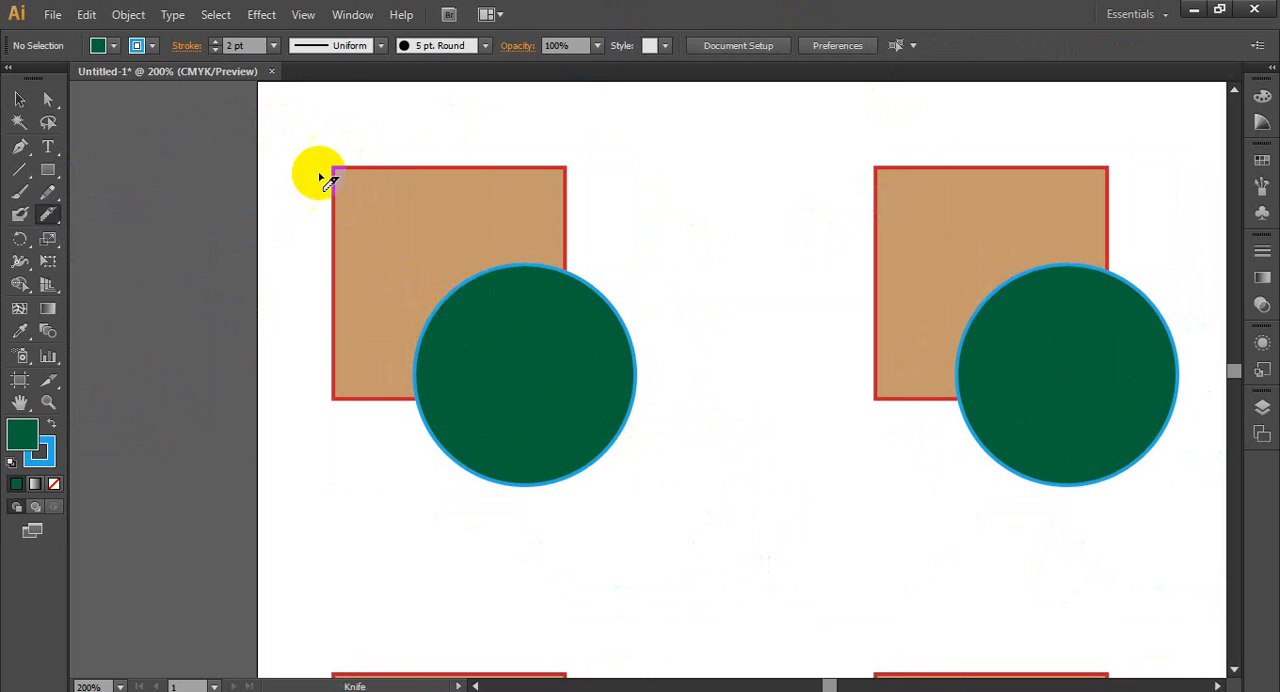
pyautogui.click(20, 99)
pyautogui.moveTo(290, 127); pyautogui.dragTo(658, 500)
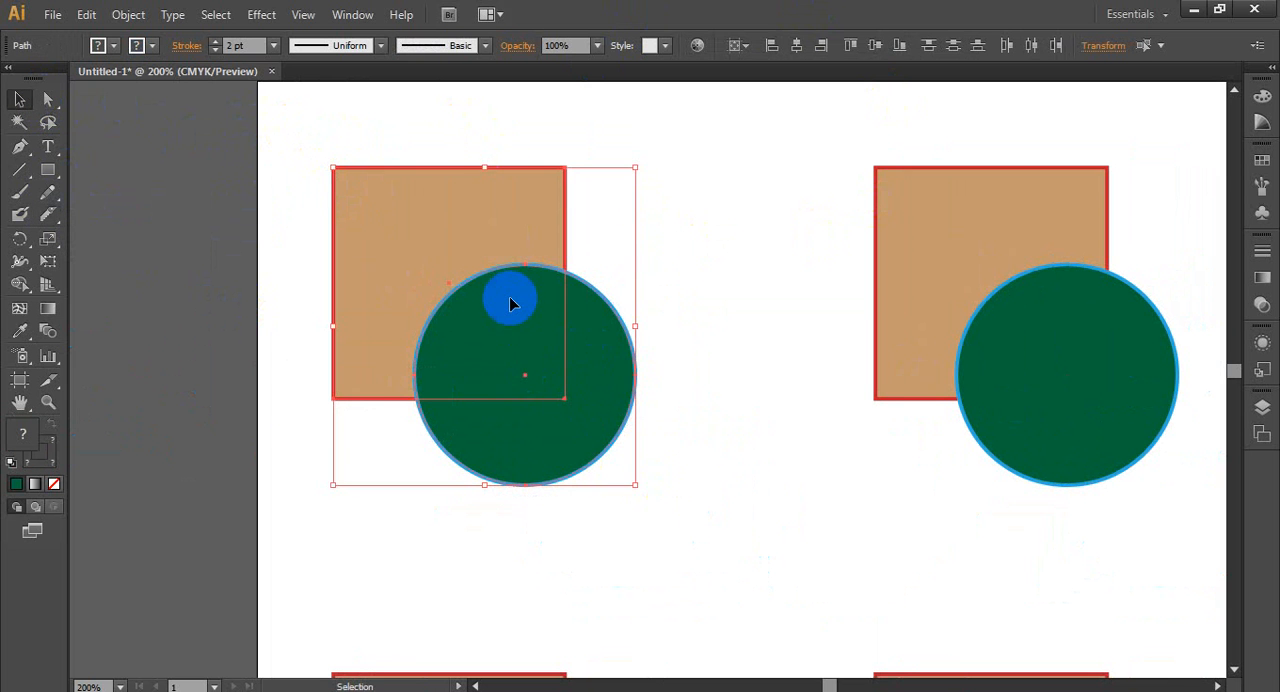
pyautogui.click(358, 15)
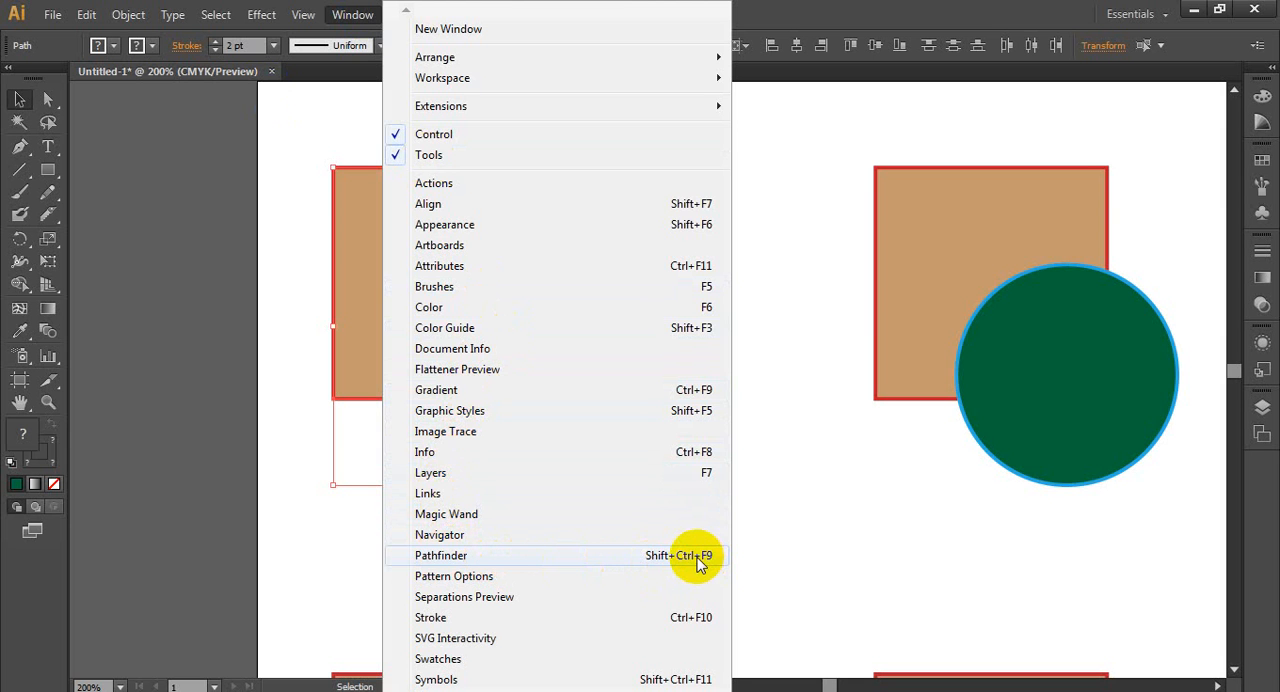
pyautogui.click(537, 556)
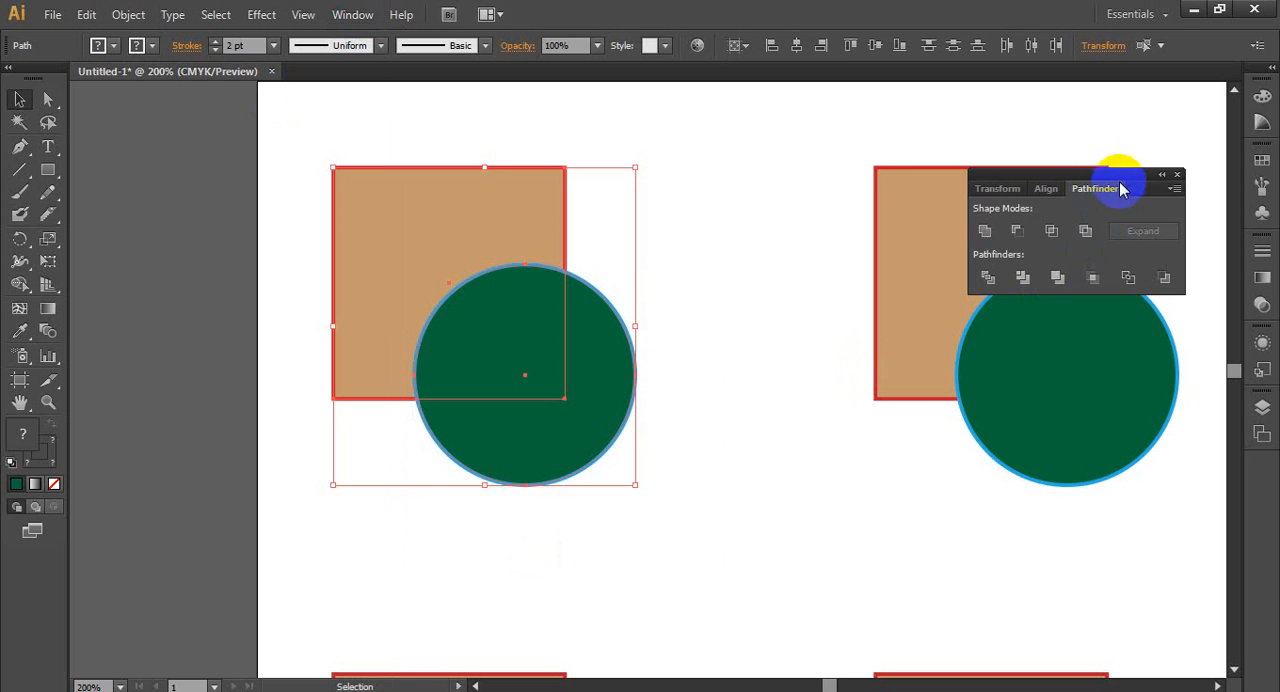
pyautogui.moveTo(1121, 190); pyautogui.dragTo(884, 190)
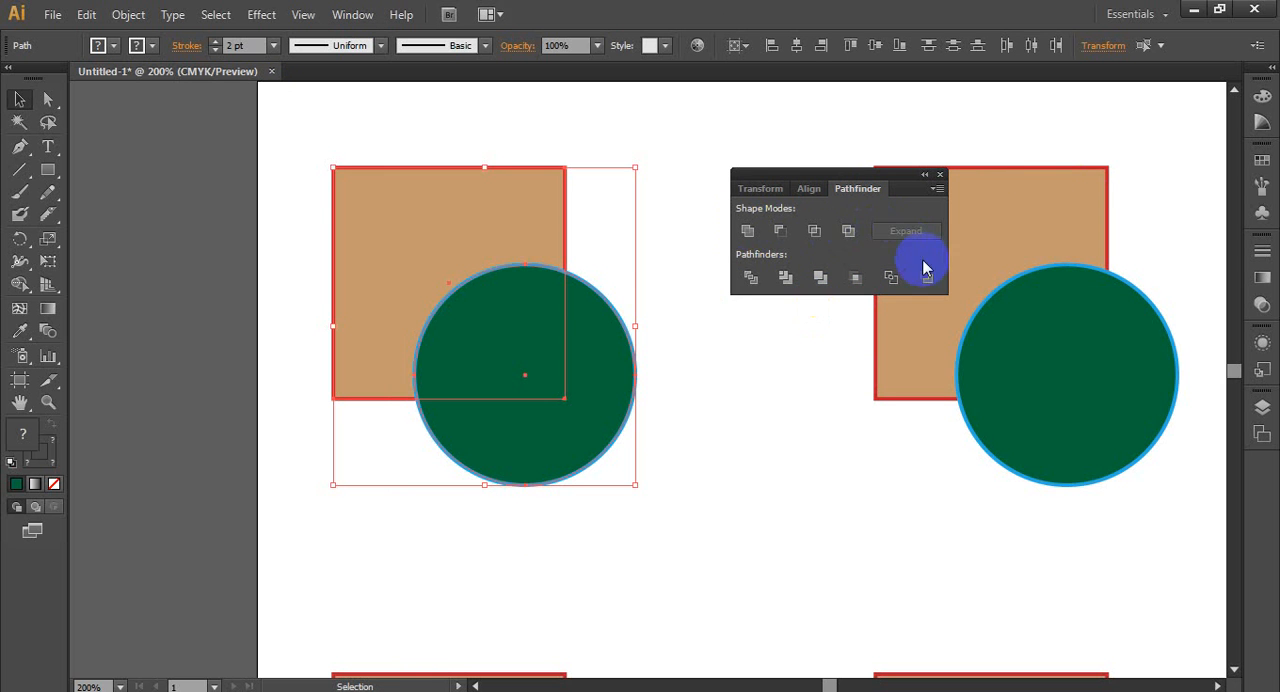
# - Unite the top-left square and circle into a single shape and undo the merge
pyautogui.click(748, 232)
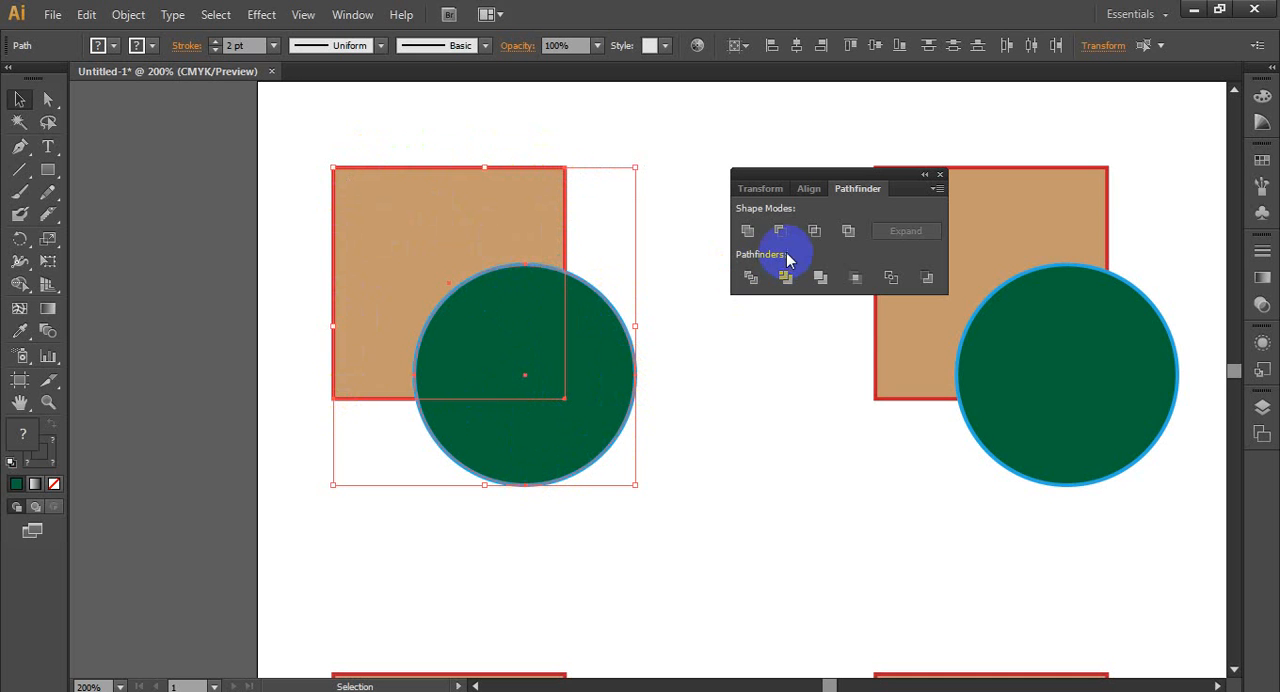
pyautogui.click(748, 231)
pyautogui.click(860, 564)
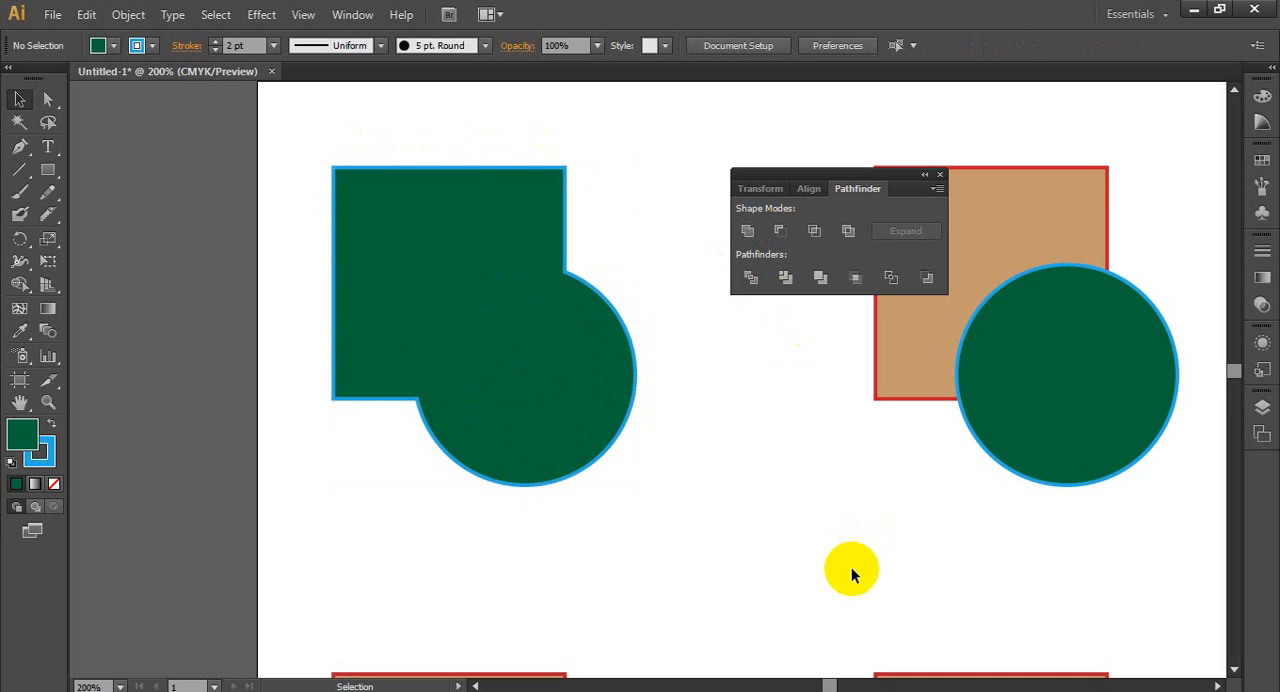
pyautogui.click(569, 374)
pyautogui.click(756, 234)
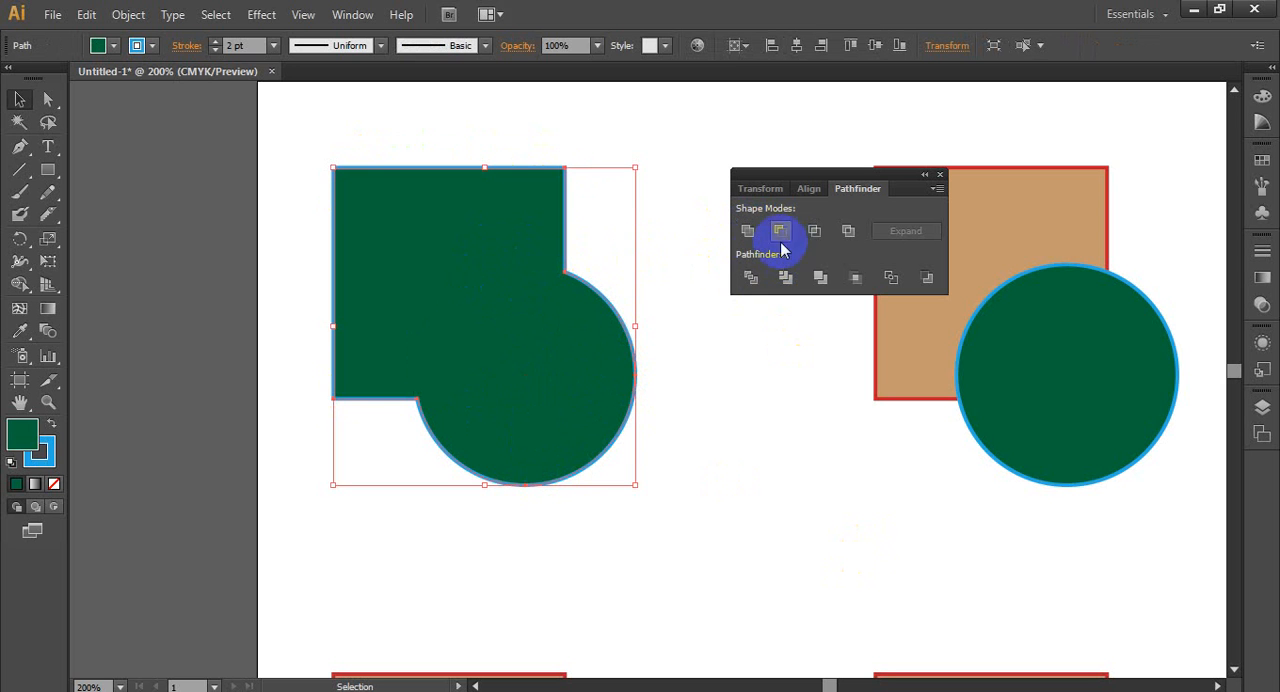
pyautogui.click(699, 352)
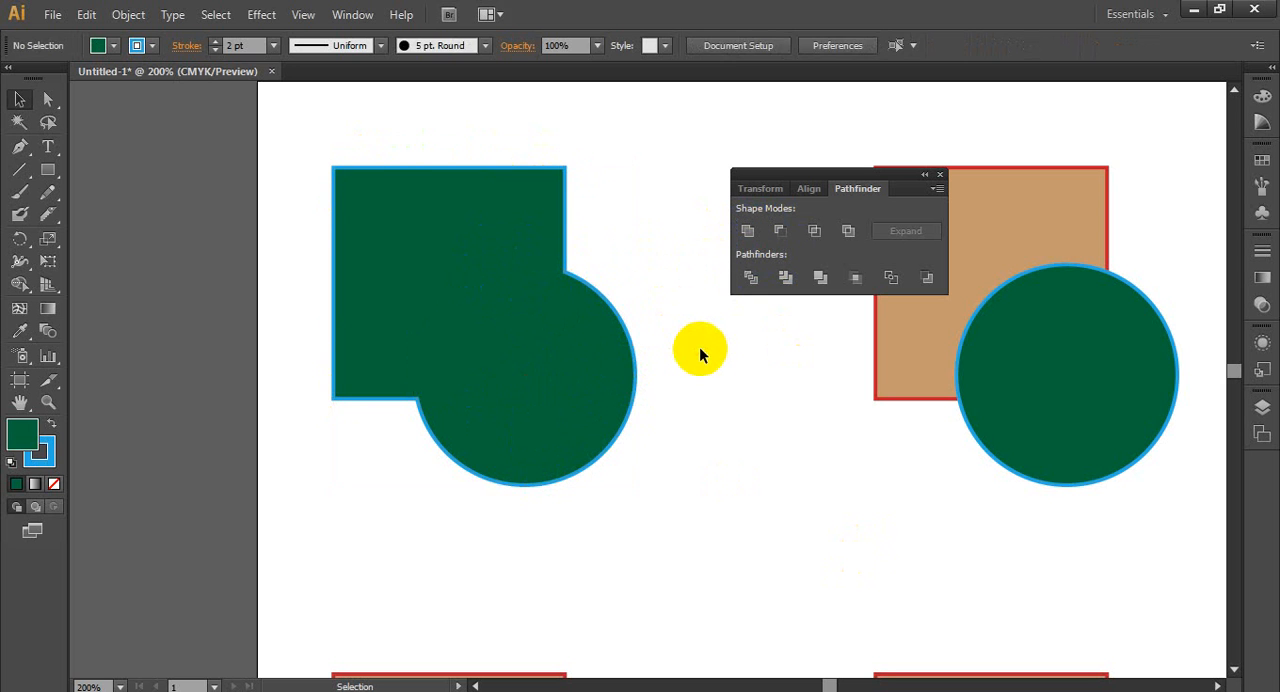
pyautogui.hotkey('ctrl', 'z')
# - Copy the circle onto the square's upper-left corner and unite both circles with the square
pyautogui.moveTo(606, 378); pyautogui.dragTo(414, 178)
pyautogui.click(660, 297)
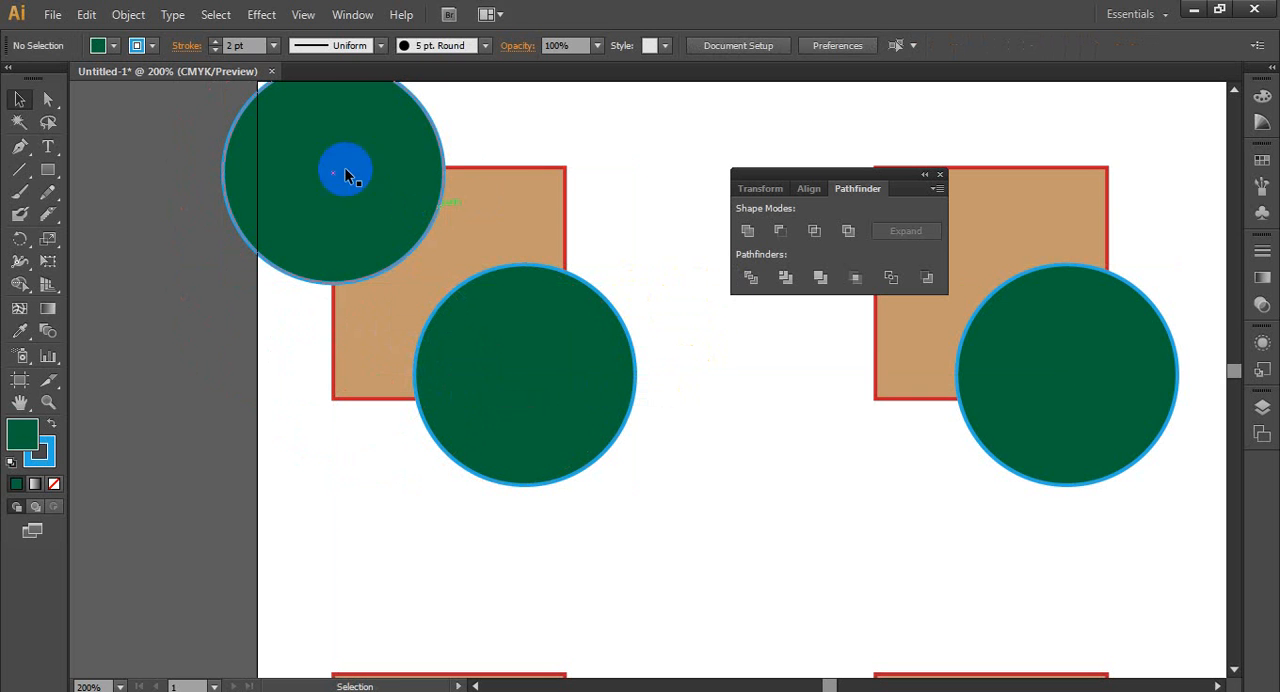
pyautogui.moveTo(340, 275); pyautogui.dragTo(686, 471)
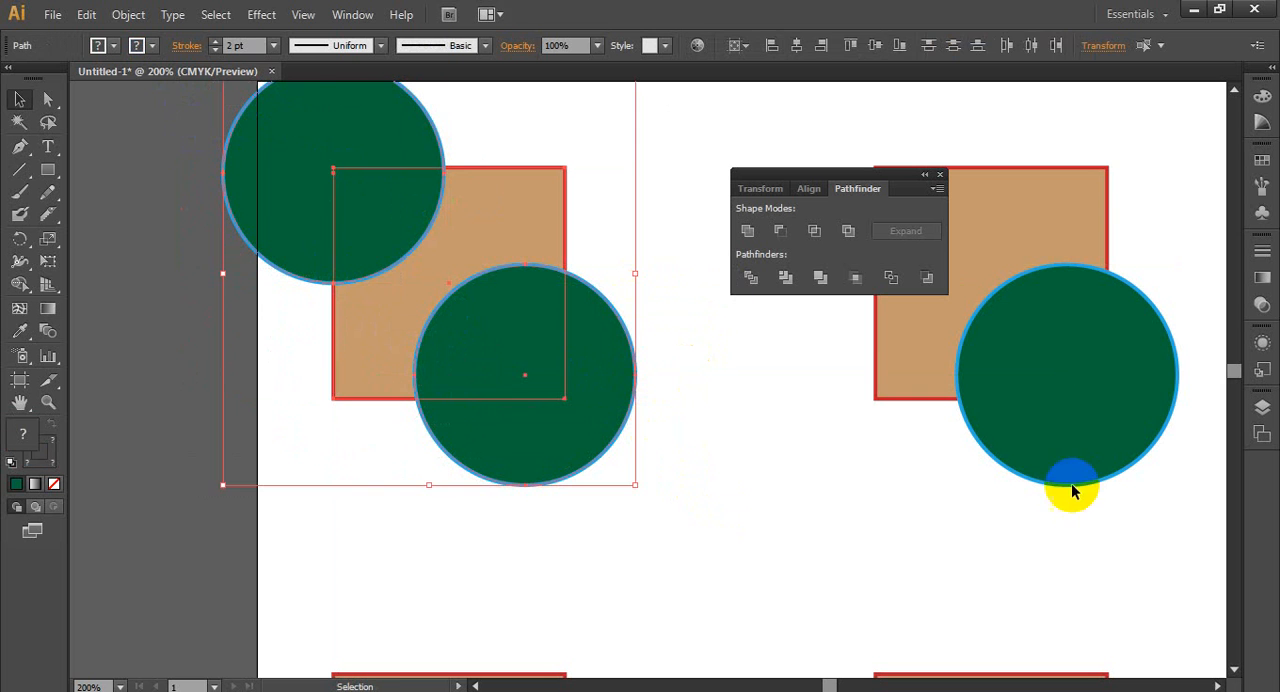
pyautogui.click(748, 231)
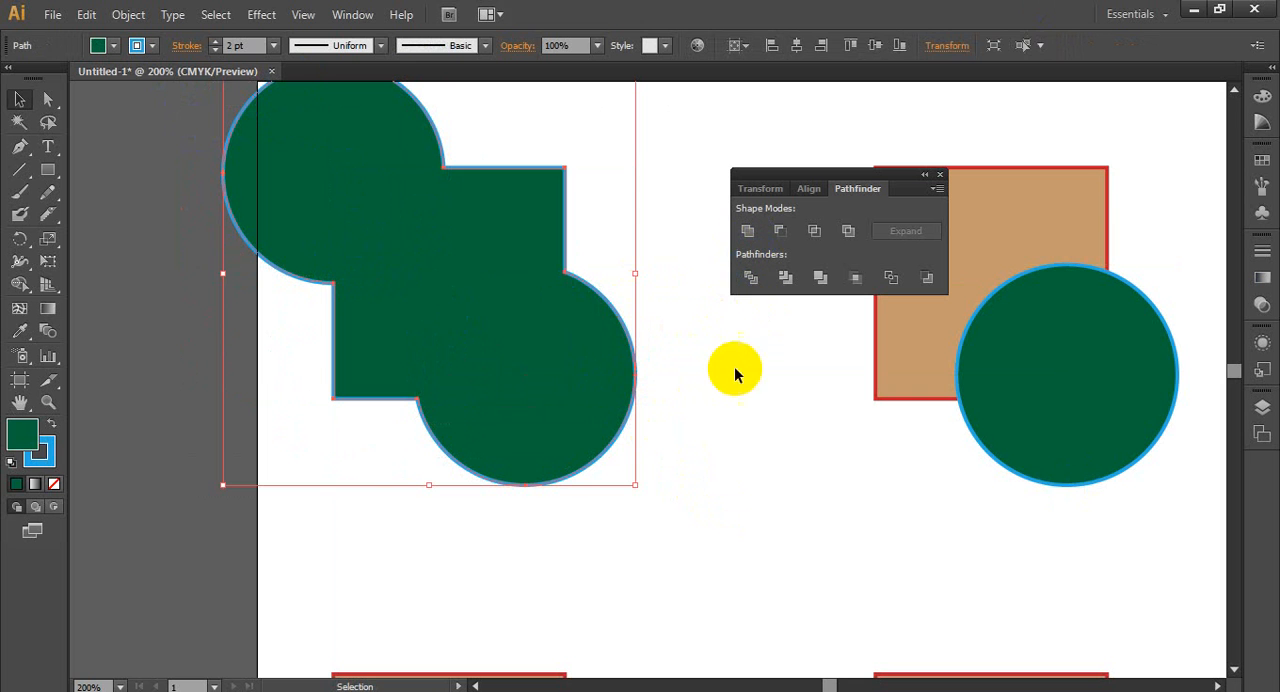
pyautogui.click(570, 420)
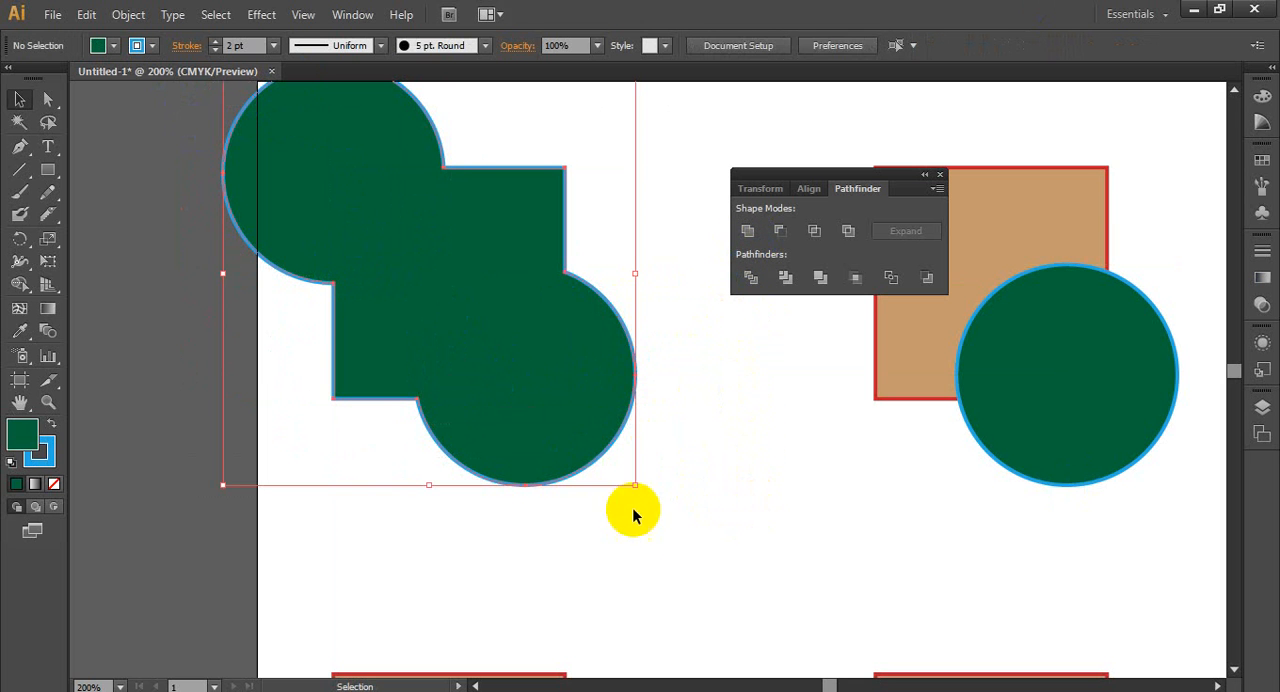
# - Rotate the united shape about 45° counterclockwise so its circles lie side by side, and scale it down proportionally to roughly half size
pyautogui.moveTo(645, 495); pyautogui.dragTo(814, 277)
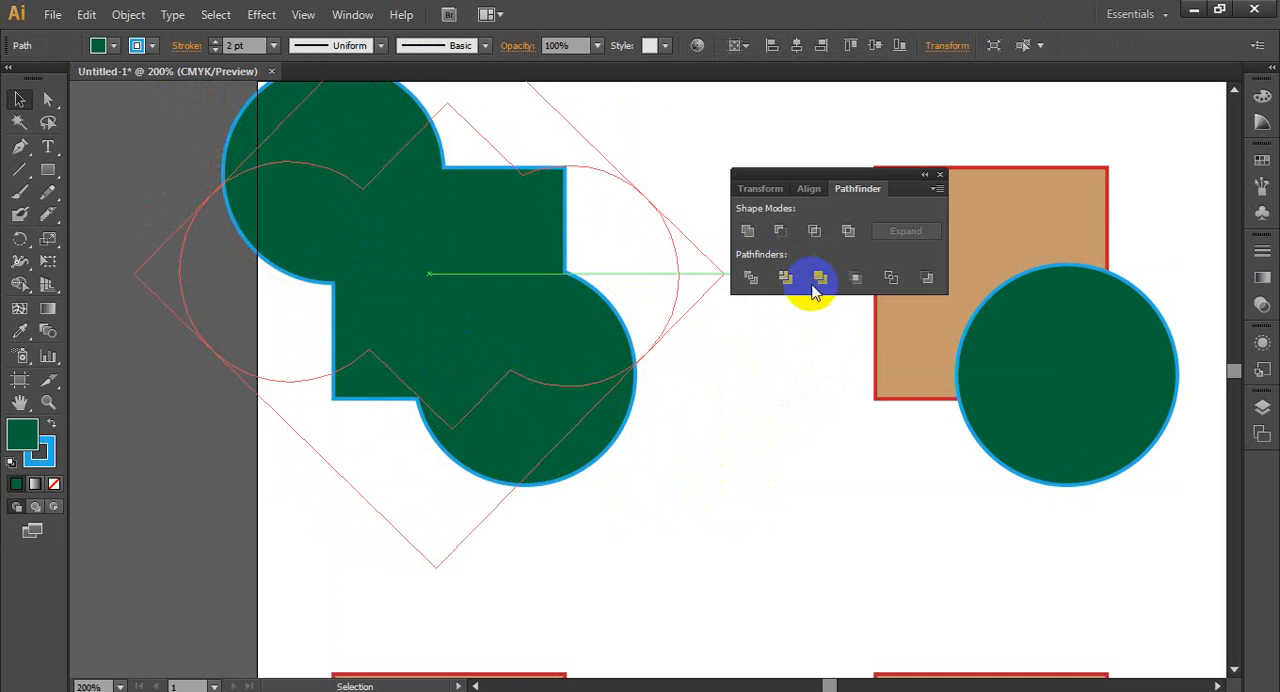
pyautogui.click(723, 551)
pyautogui.click(574, 357)
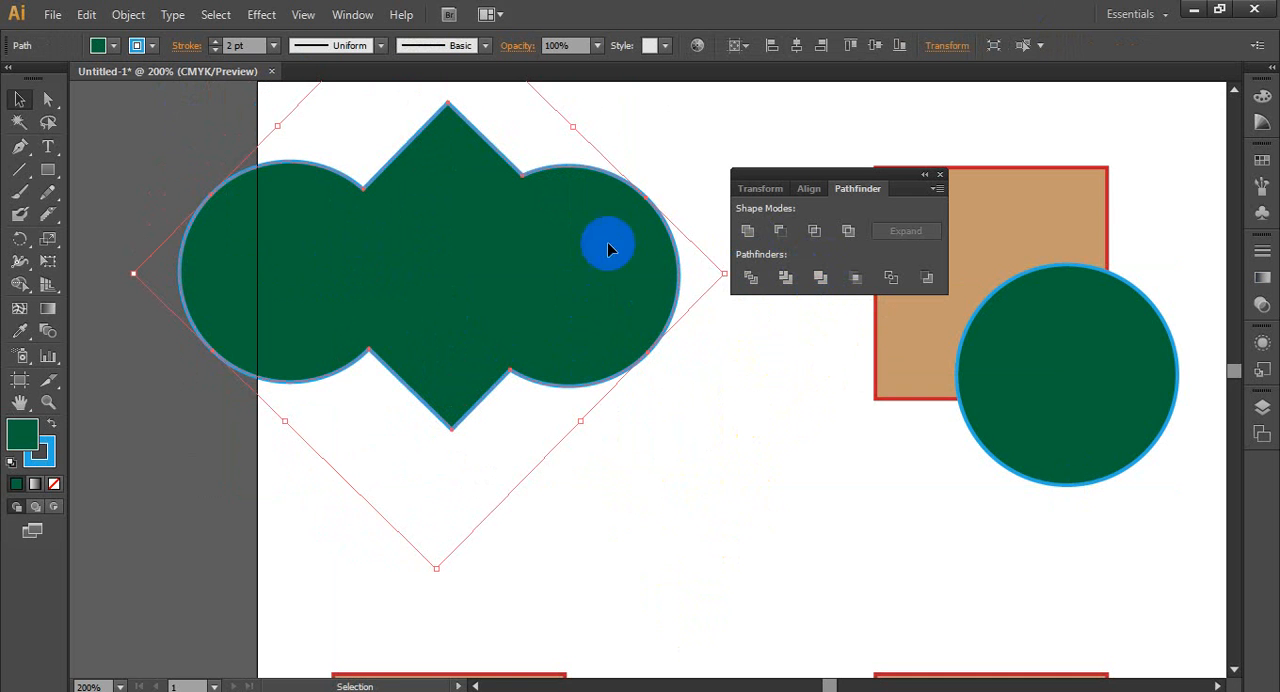
pyautogui.moveTo(718, 280); pyautogui.dragTo(572, 272)
pyautogui.click(608, 395)
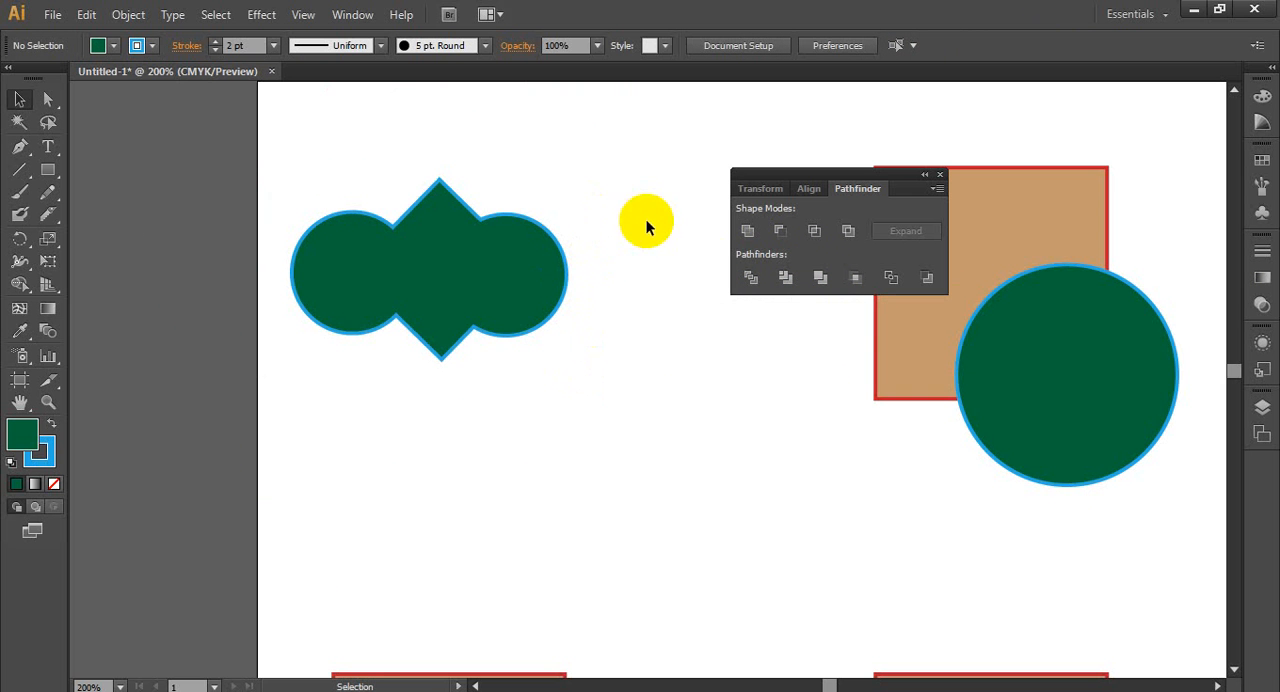
# - Select the united shape and move the floating Pathfinder options off the second square-and-circle pair
pyautogui.press('space')
pyautogui.moveTo(580, 220); pyautogui.dragTo(517, 256)
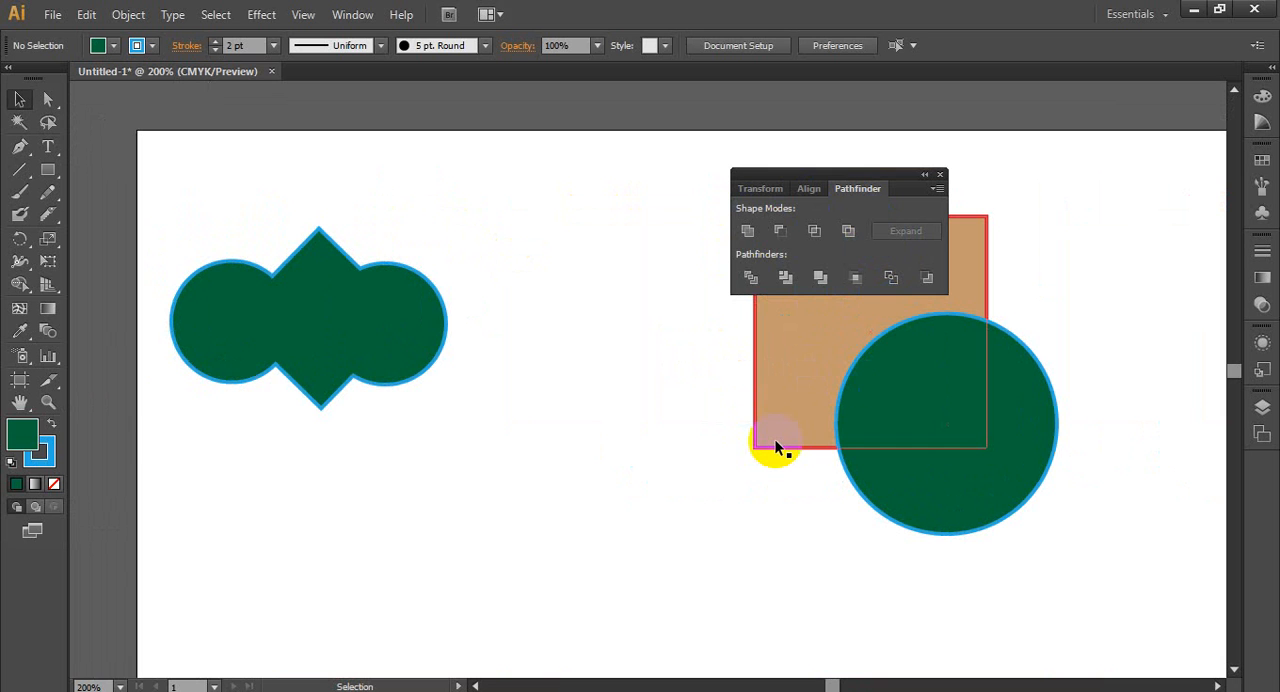
pyautogui.click(343, 352)
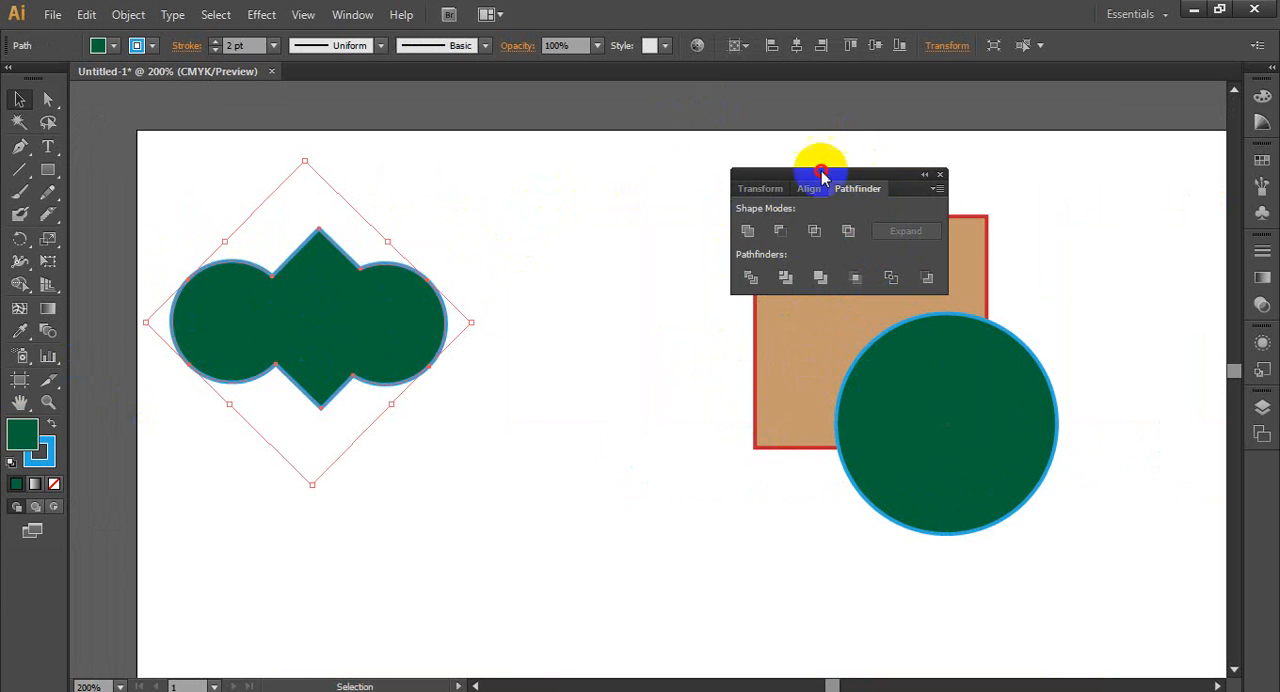
pyautogui.moveTo(823, 172); pyautogui.dragTo(489, 136)
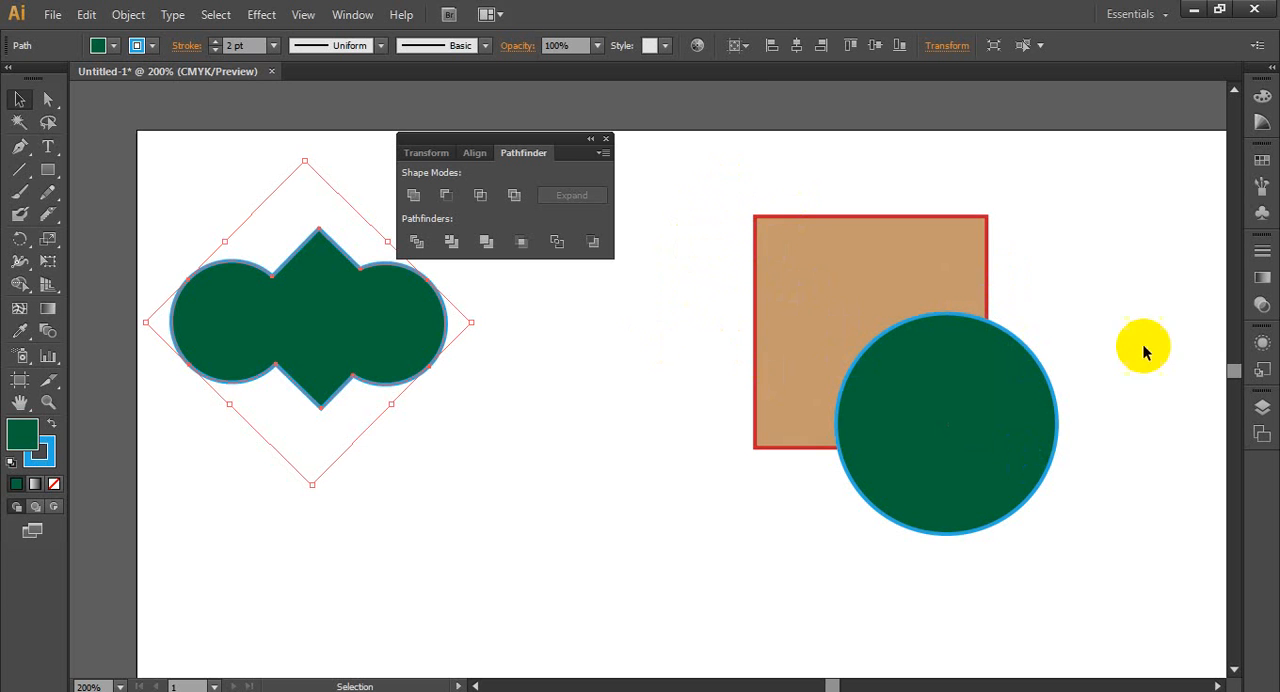
# - Subtract the front circle from the square in the top row's second pair with Minus Front and undo the subtraction
pyautogui.press('space')
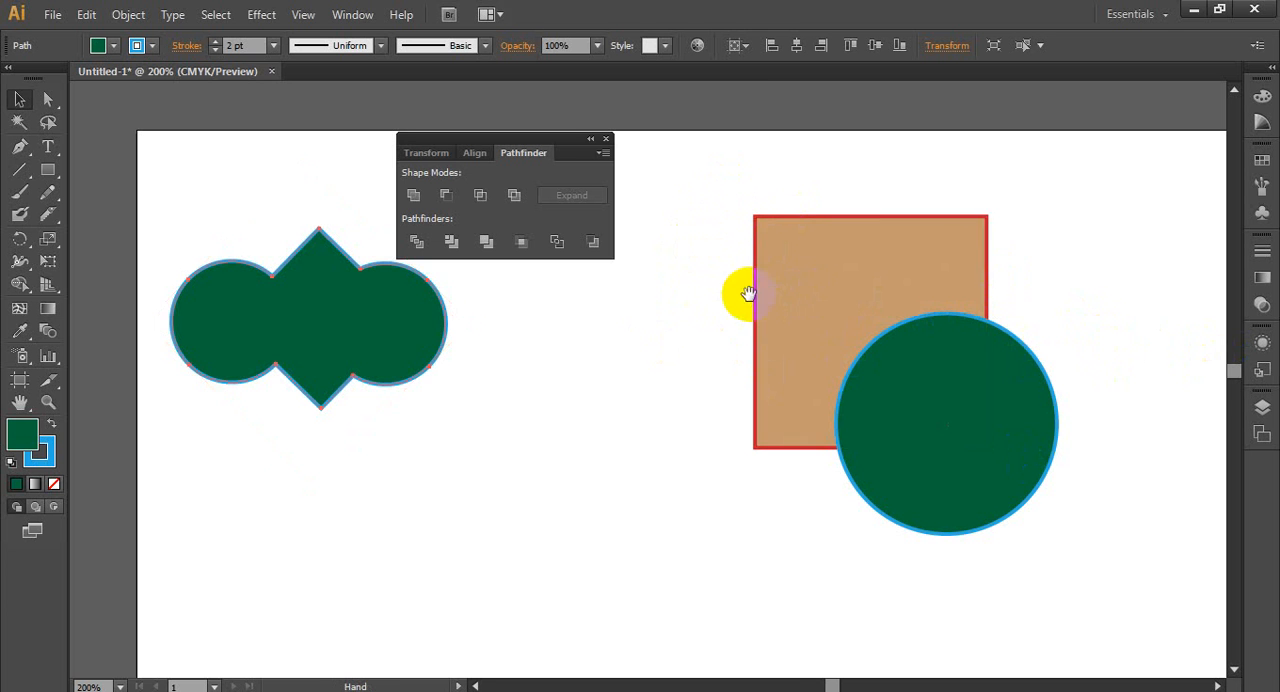
pyautogui.moveTo(740, 294); pyautogui.dragTo(659, 327)
pyautogui.moveTo(691, 200)
pyautogui.mouseDown()
pyautogui.moveTo(817, 377)
pyautogui.moveTo(1063, 563)
pyautogui.mouseUp()
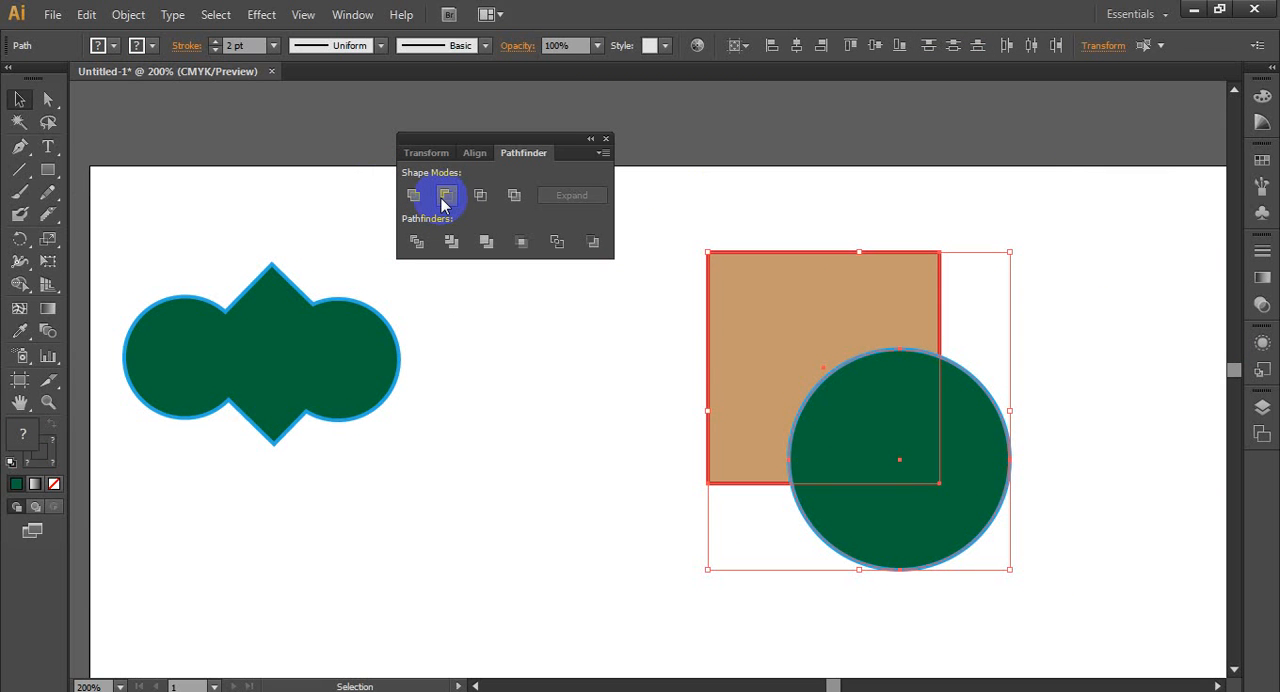
pyautogui.click(445, 197)
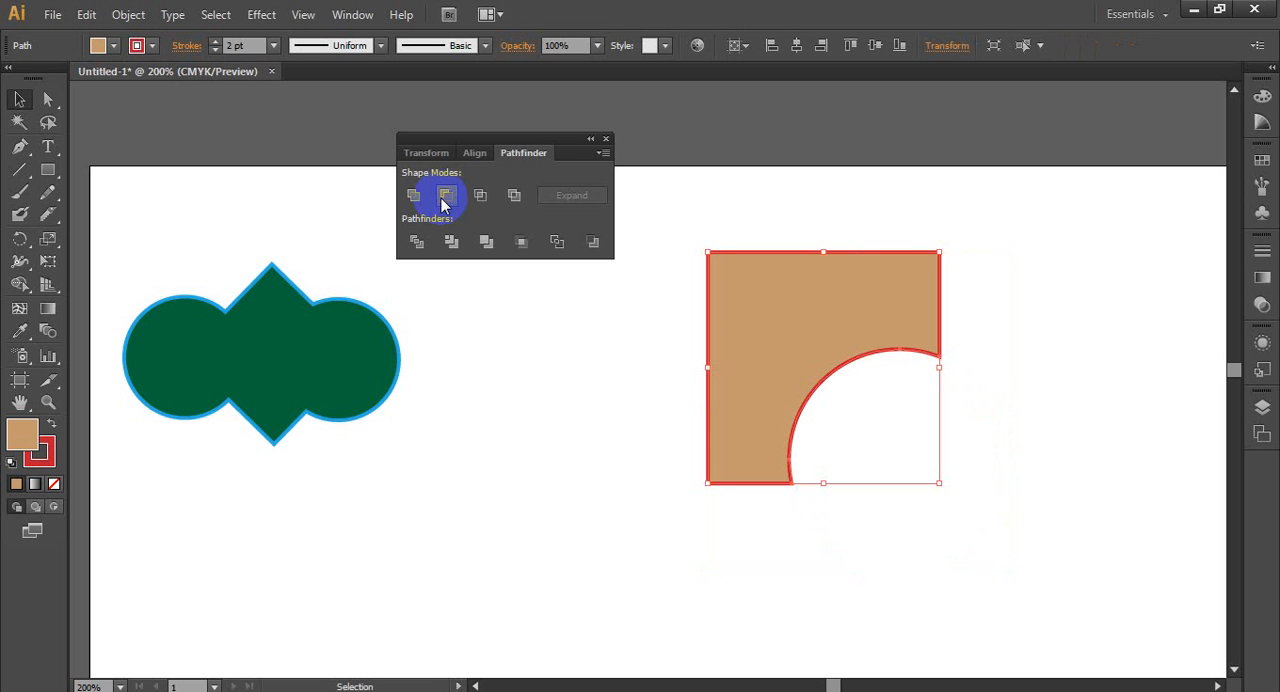
pyautogui.hotkey('ctrl', 'z')
# - Move the second pair's circle further up and left over its square and cut it out of the square with Minus Front
pyautogui.click(577, 392)
pyautogui.moveTo(946, 464); pyautogui.dragTo(909, 414)
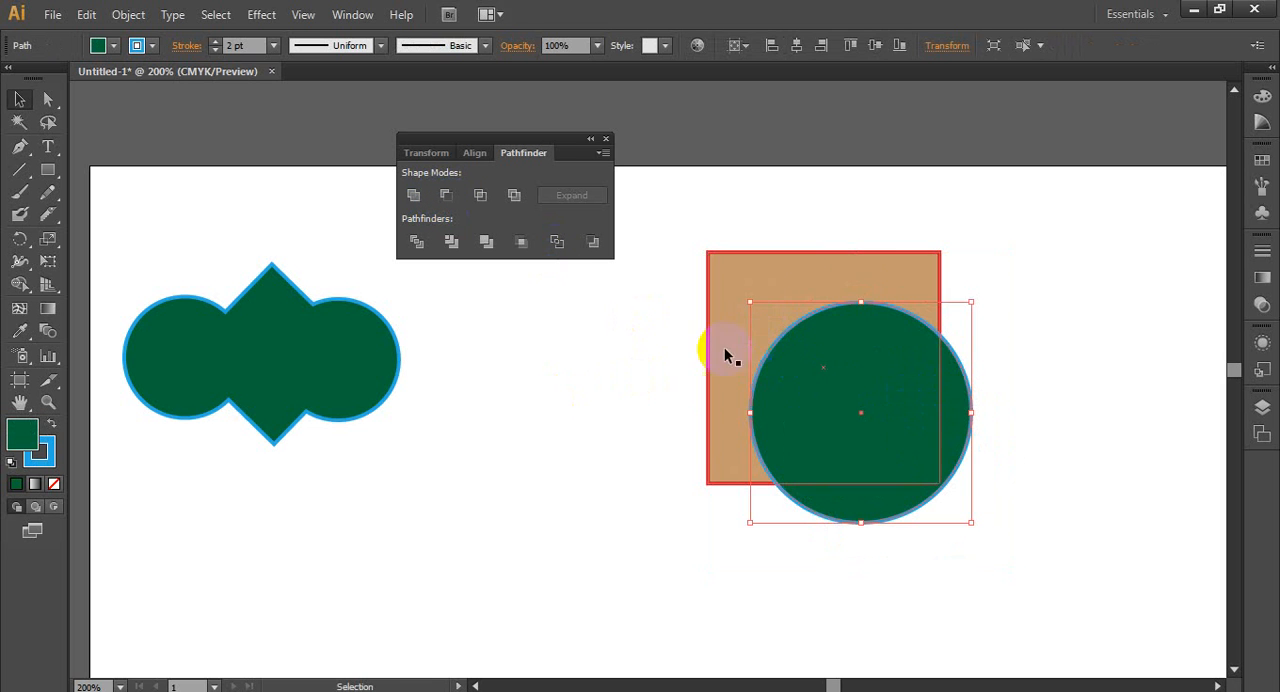
pyautogui.moveTo(694, 240); pyautogui.dragTo(886, 554)
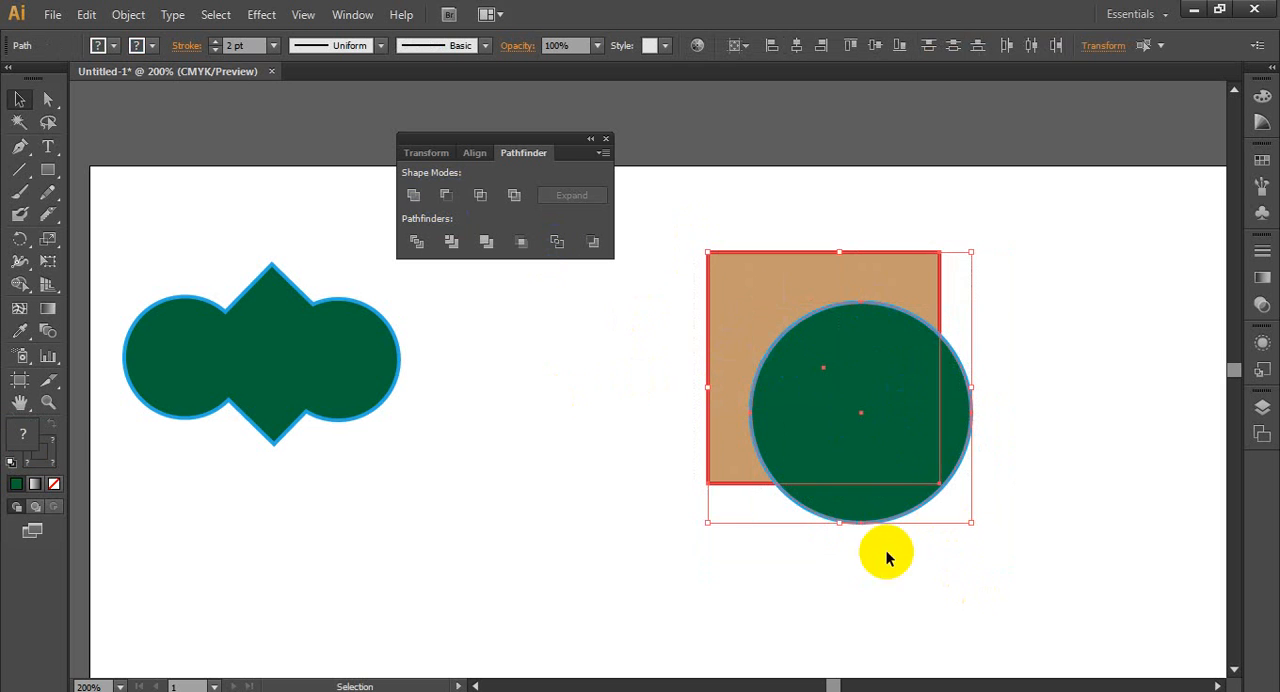
pyautogui.click(448, 194)
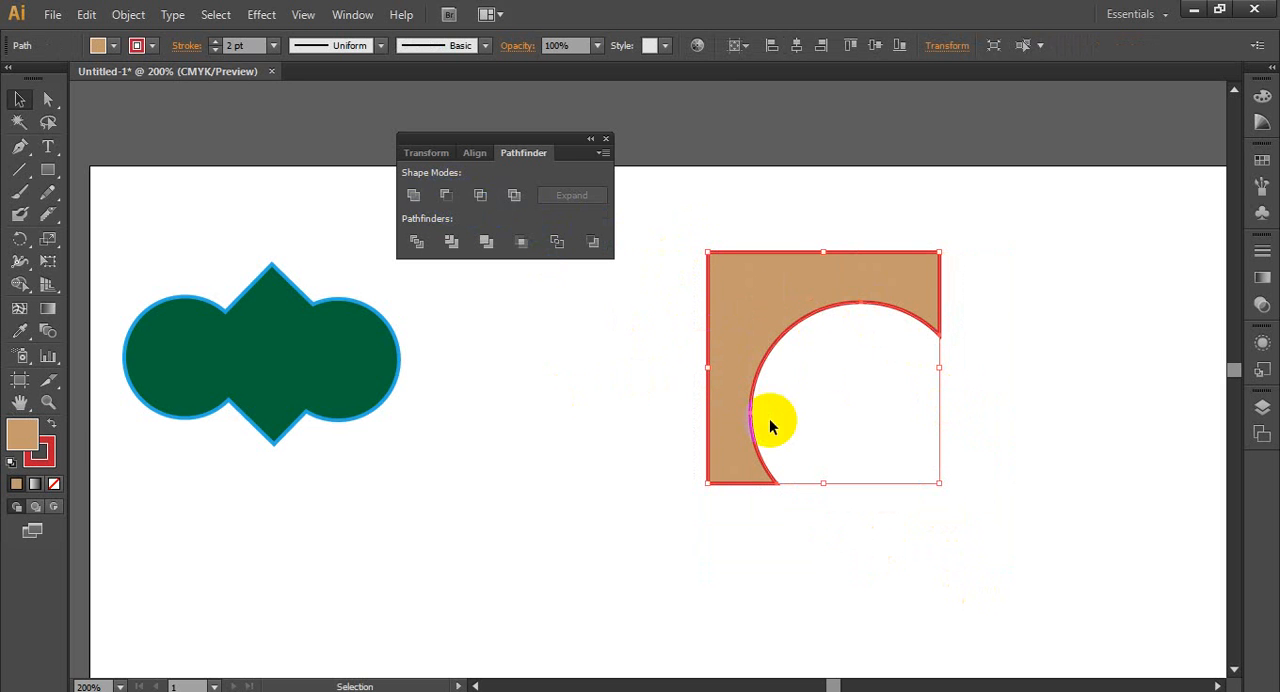
pyautogui.click(1094, 370)
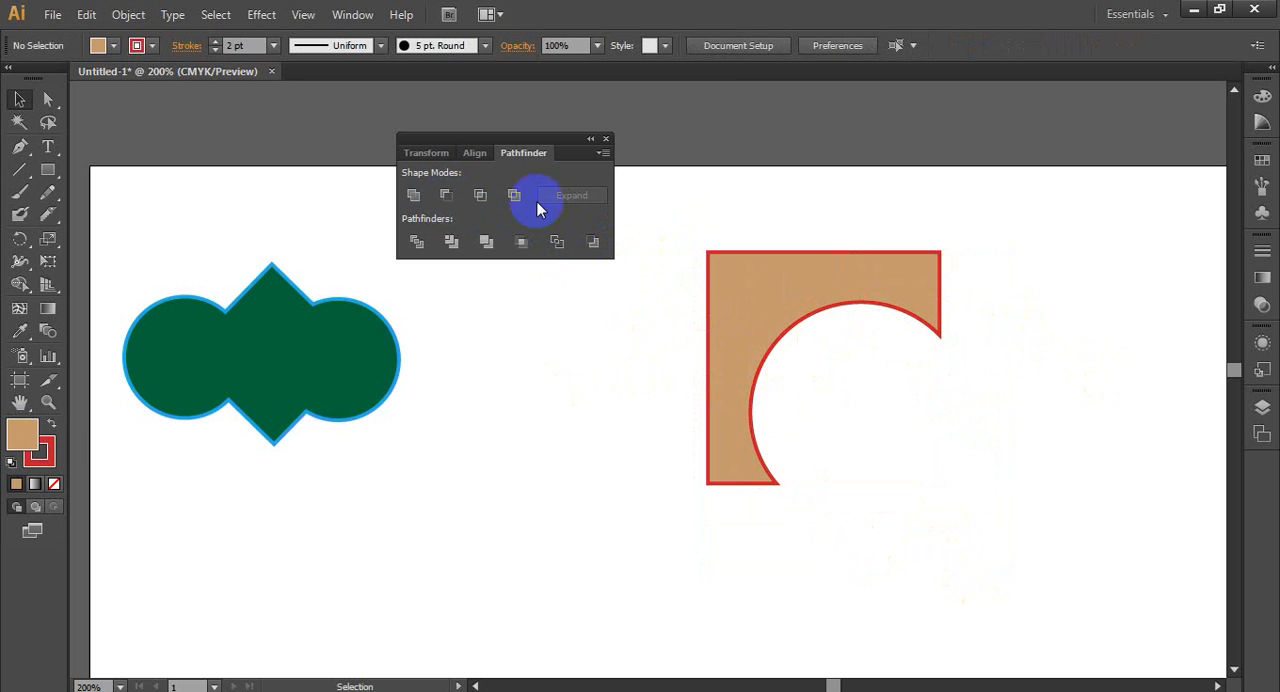
# - Reduce the top row's third square-and-circle pair to its overlapping area with Intersect
pyautogui.moveTo(908, 334); pyautogui.dragTo(380, 383)
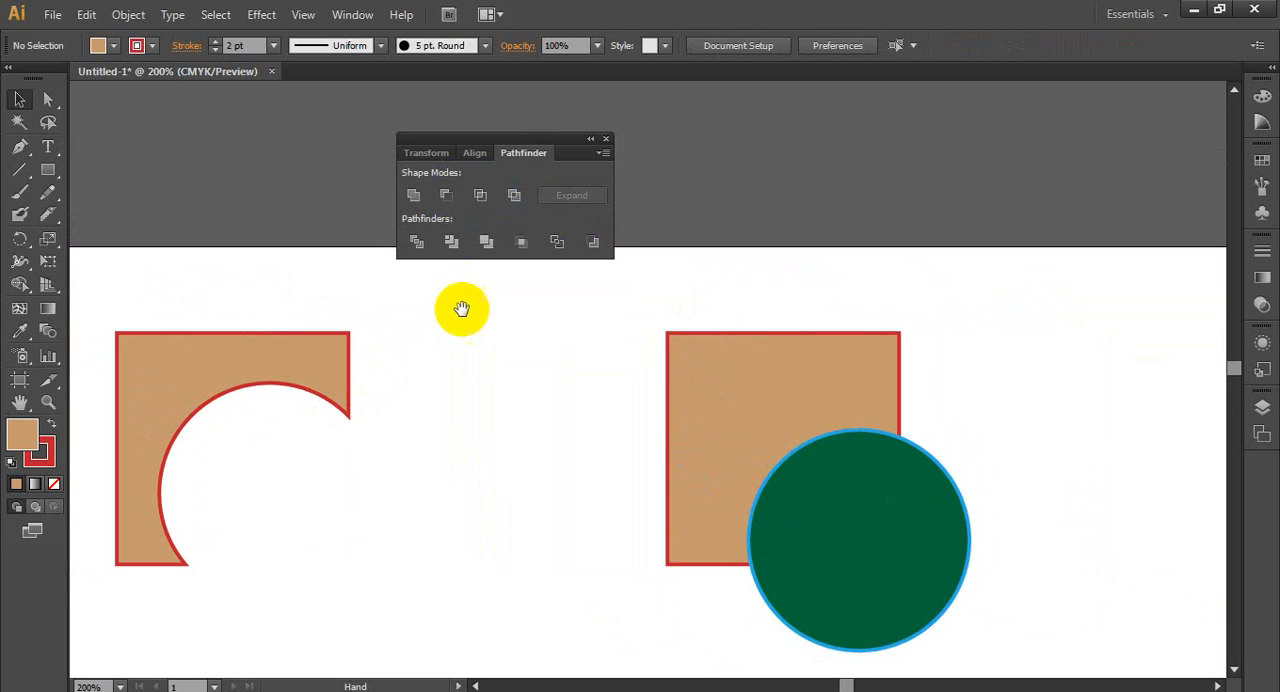
pyautogui.moveTo(580, 306); pyautogui.dragTo(996, 586)
pyautogui.scroll(-3, 753, 398)
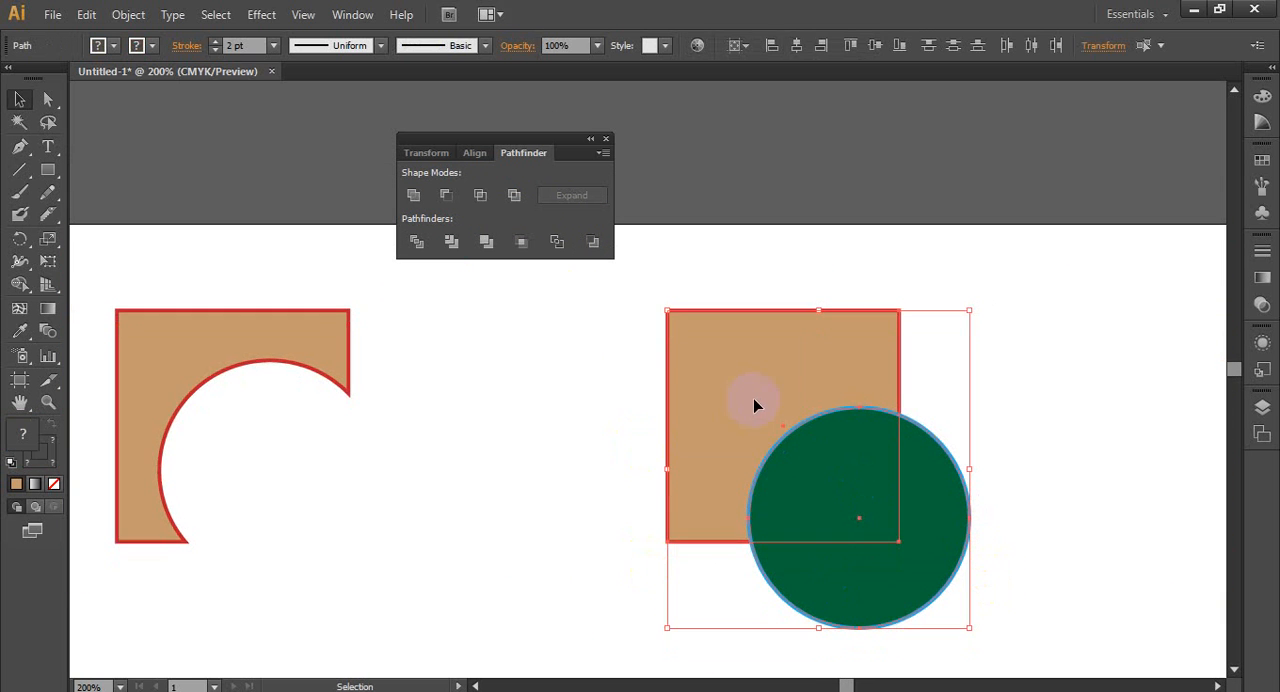
pyautogui.click(480, 197)
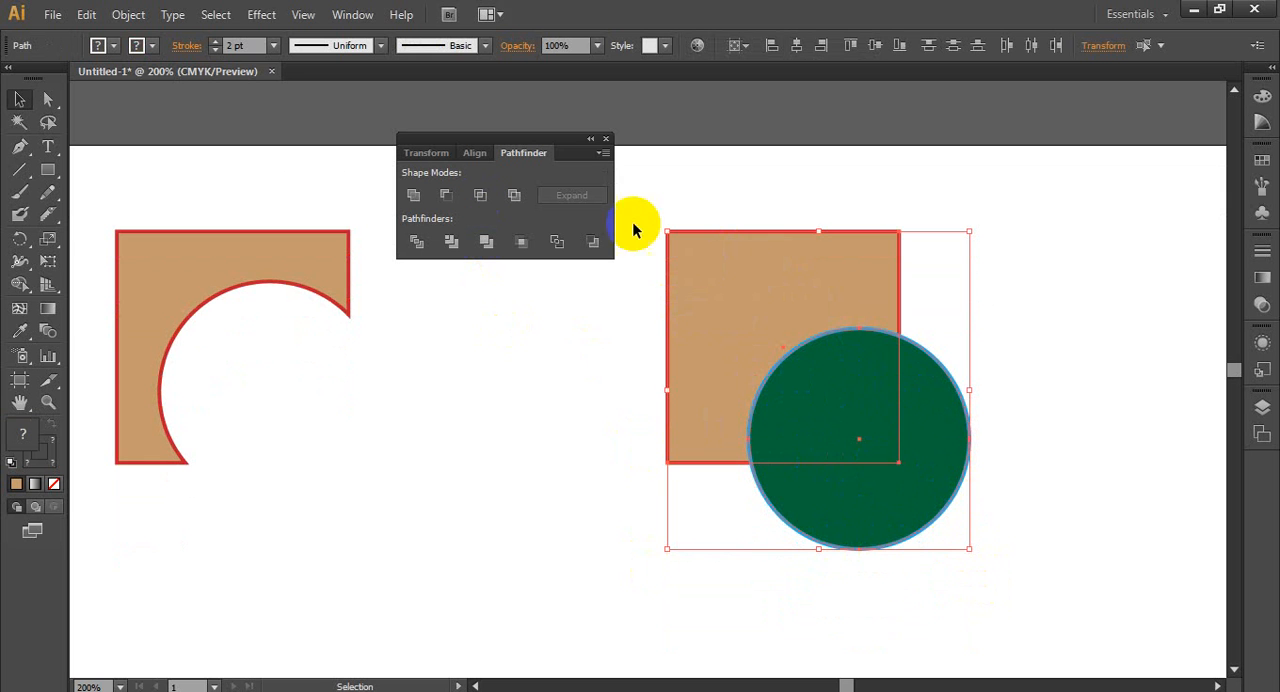
pyautogui.click(480, 196)
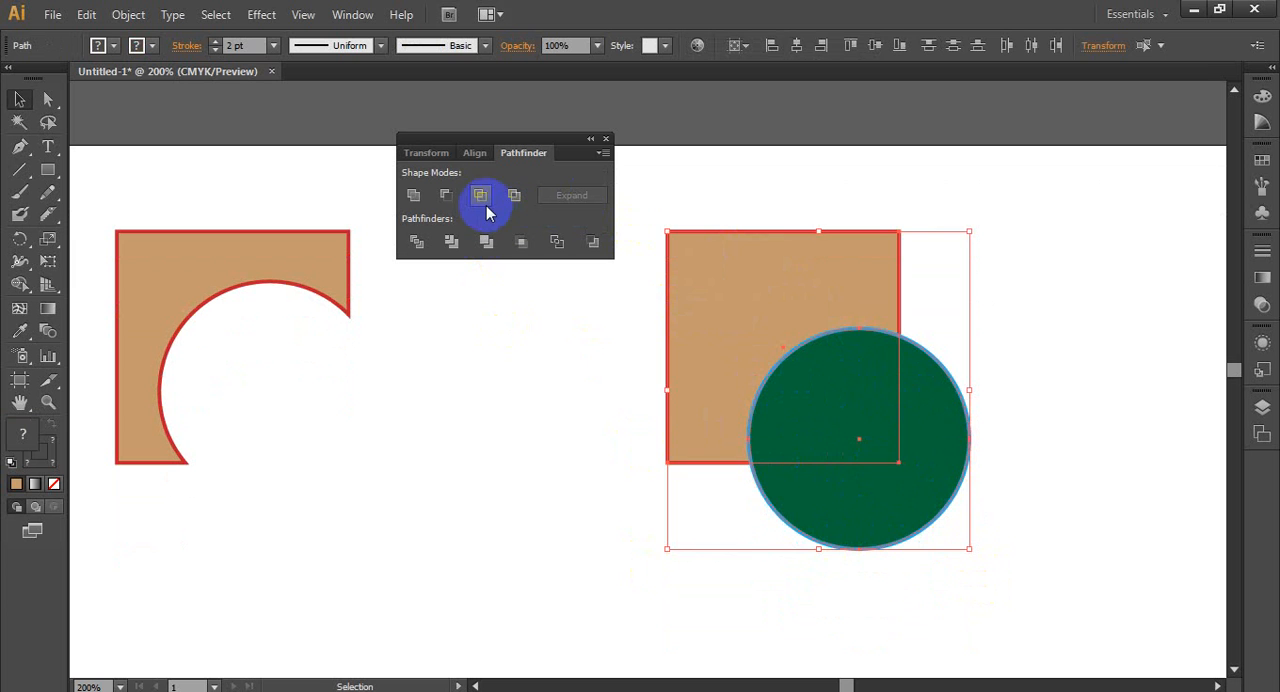
pyautogui.click(705, 540)
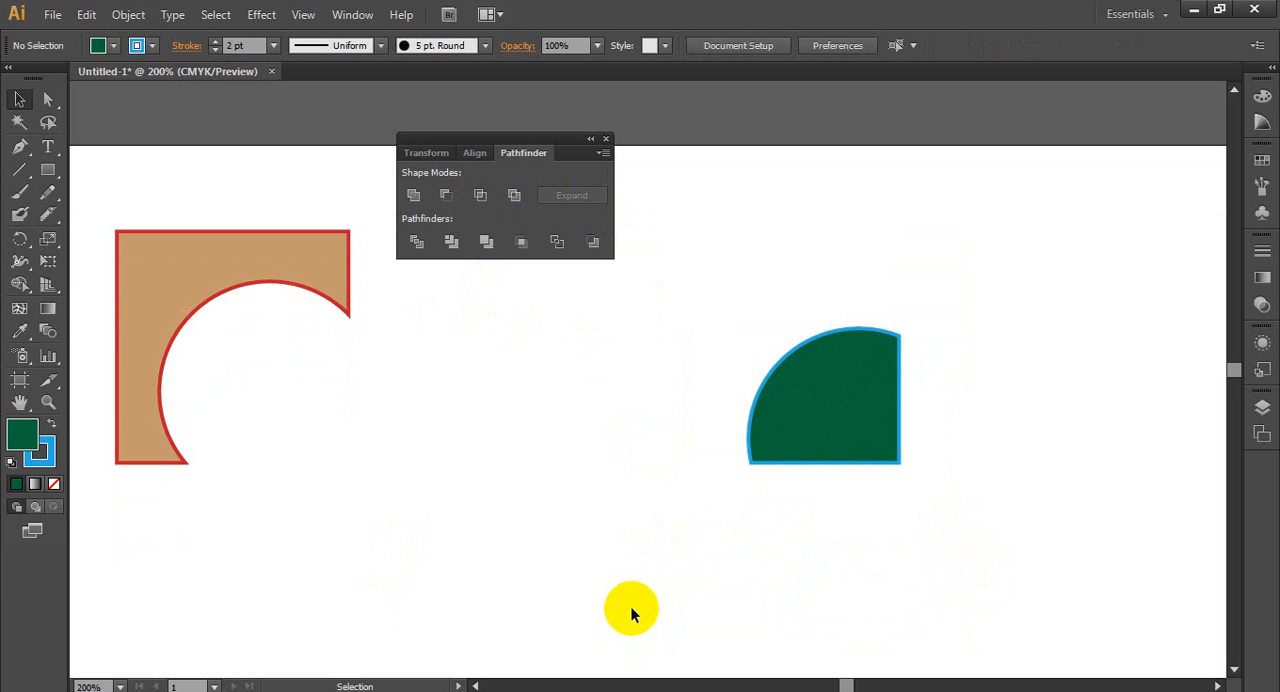
# - Exclude the overlapping area of the top row's fourth square-and-circle pair and undo the operation
pyautogui.moveTo(757, 323); pyautogui.dragTo(78, 345)
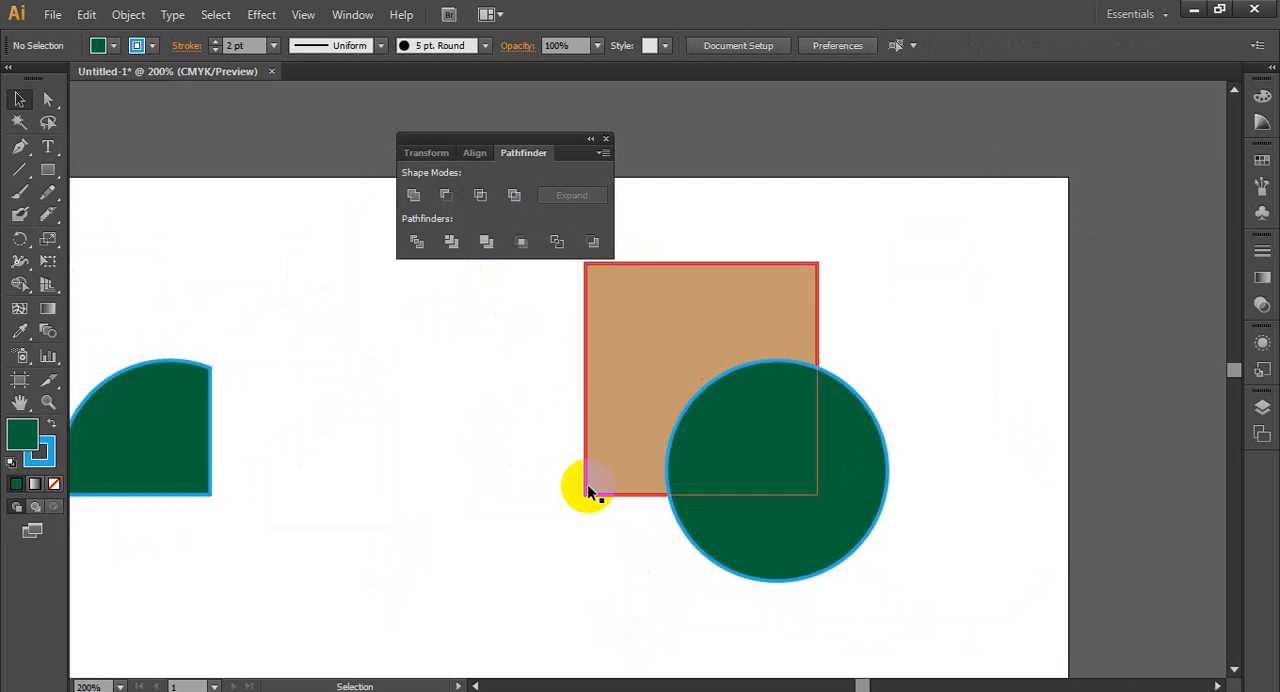
pyautogui.moveTo(451, 349); pyautogui.dragTo(628, 356)
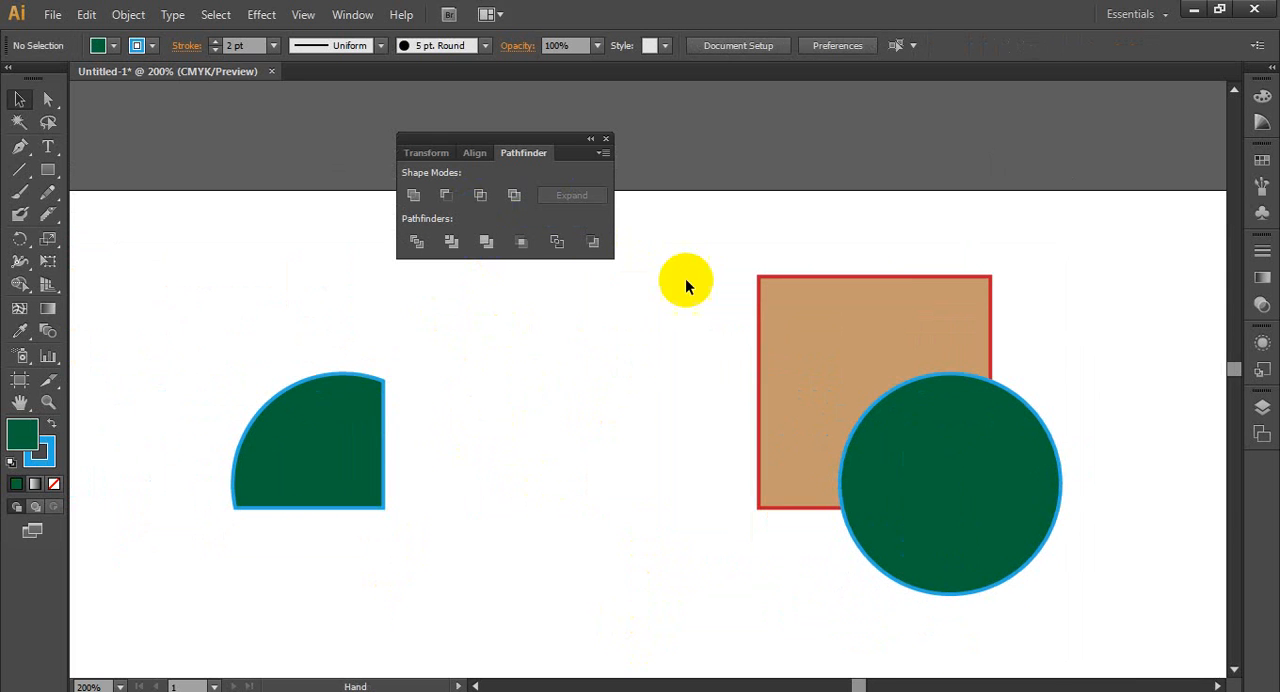
pyautogui.moveTo(713, 229); pyautogui.dragTo(1102, 562)
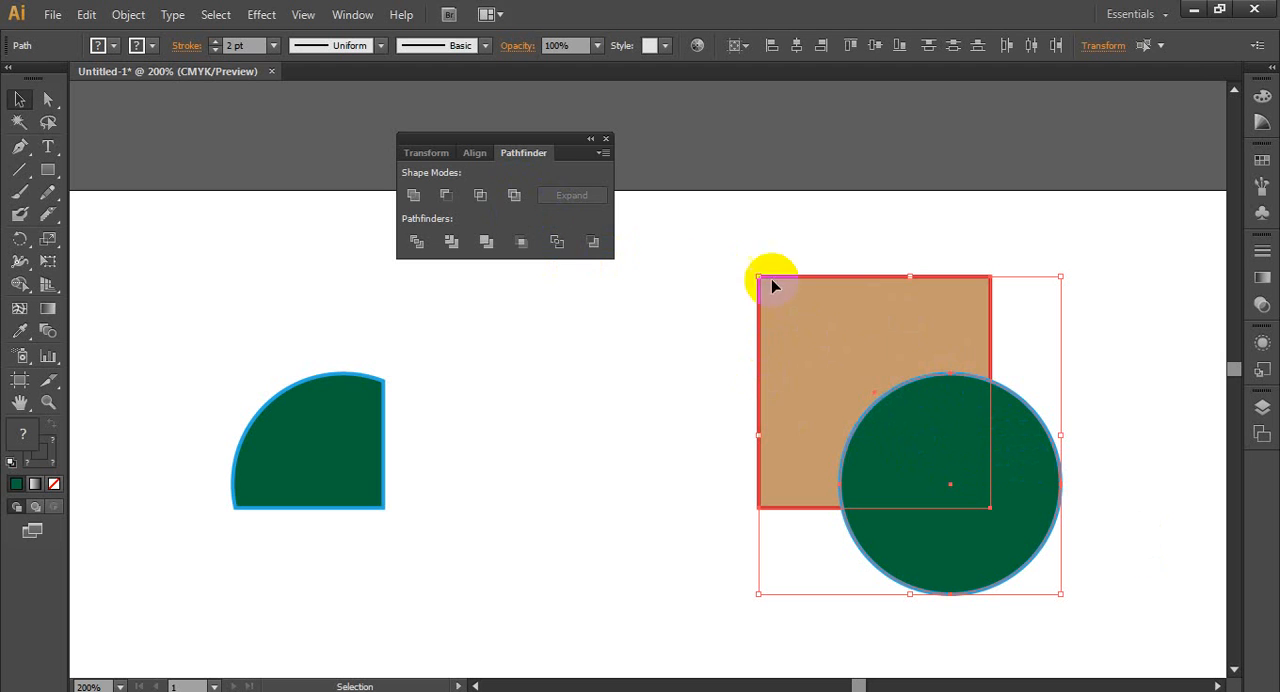
pyautogui.click(514, 196)
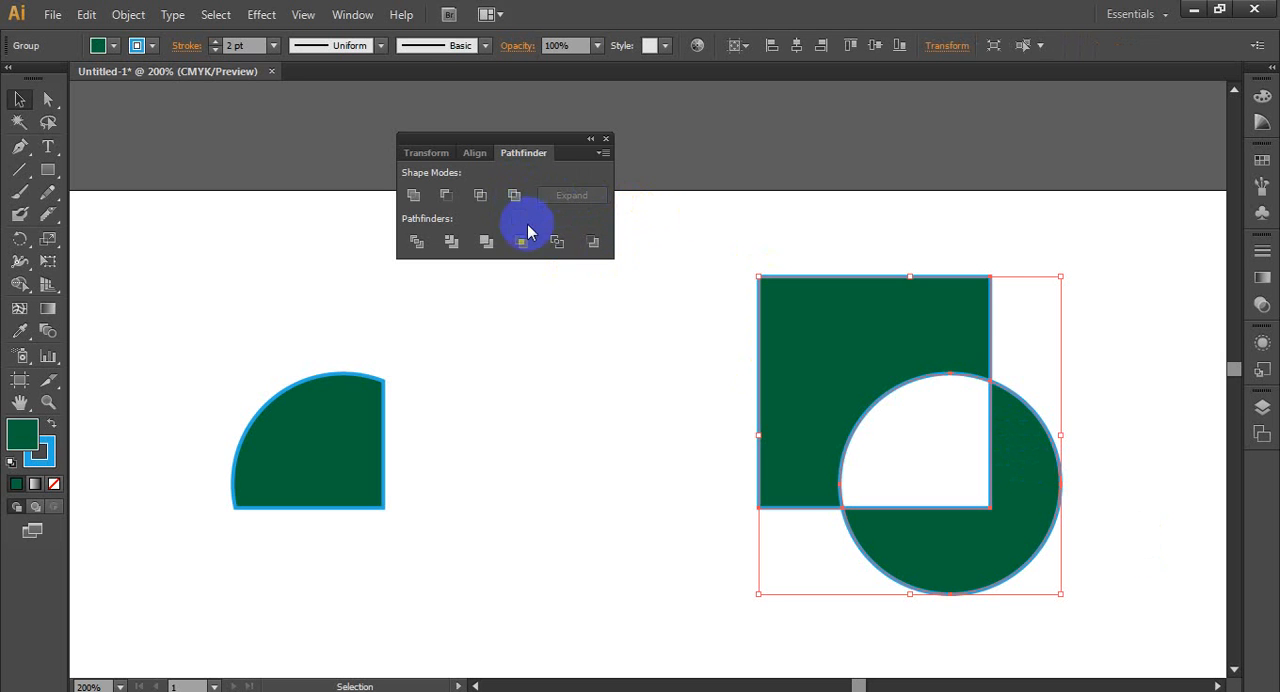
pyautogui.click(639, 470)
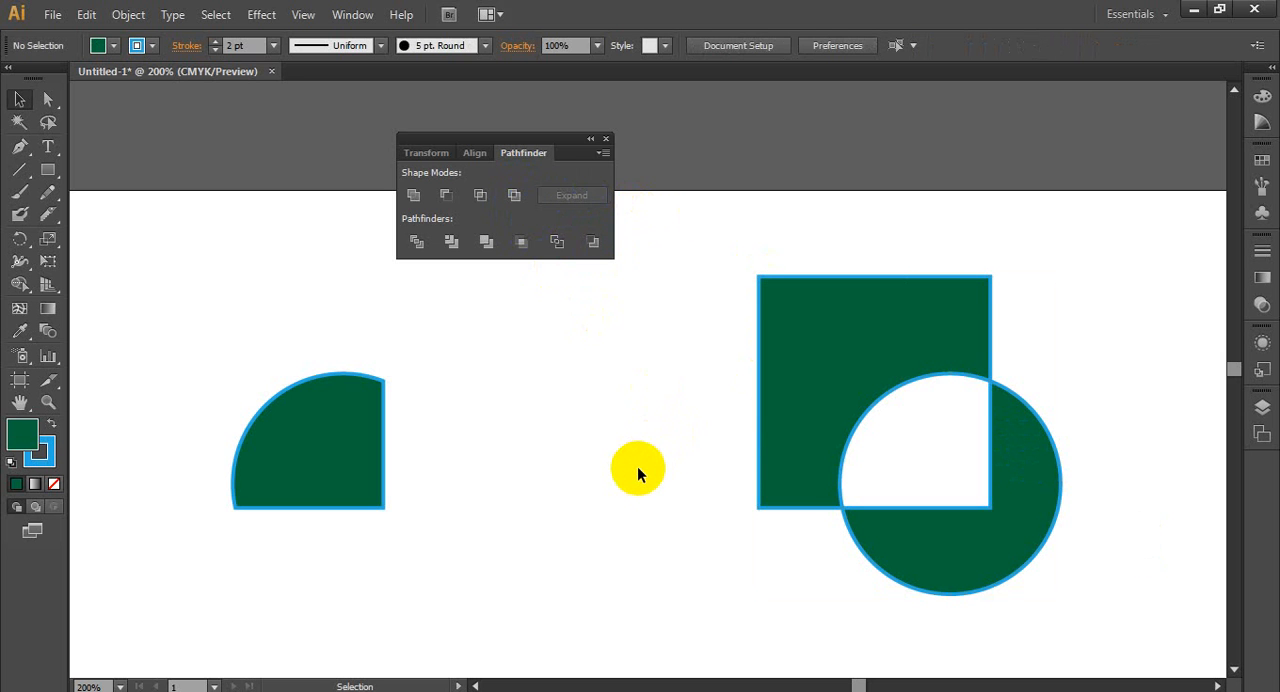
pyautogui.hotkey('ctrl', 'z')
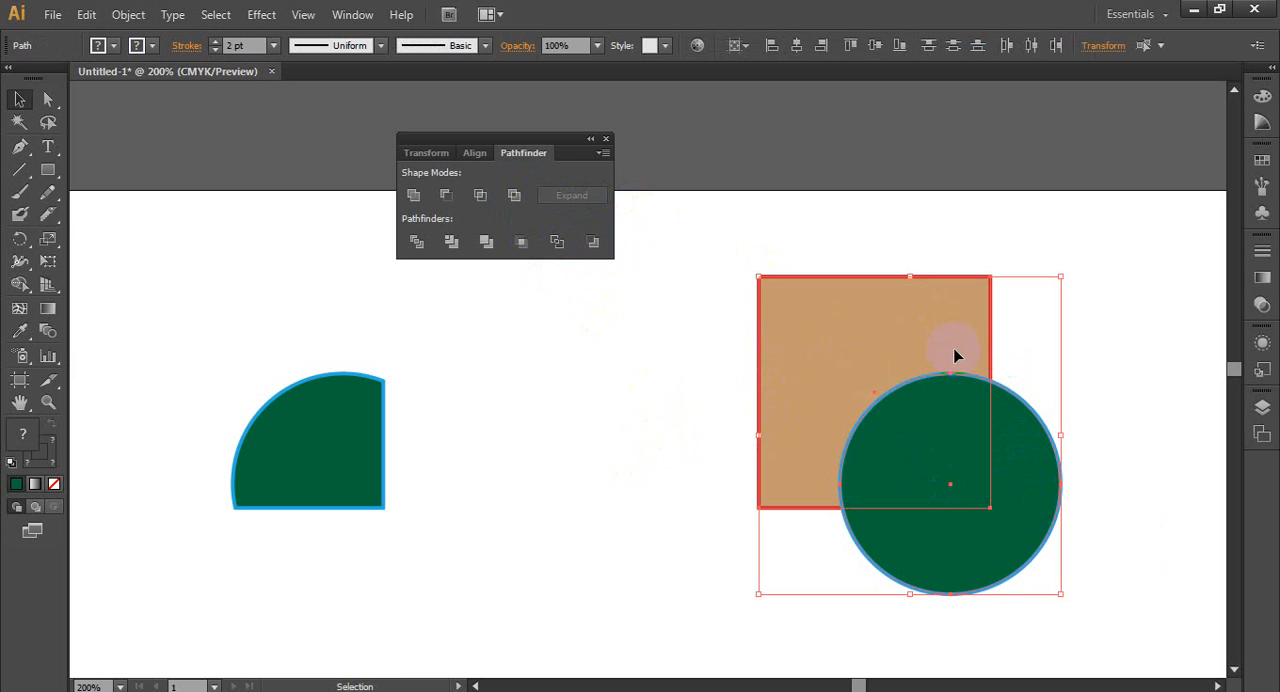
# - Apply Exclude to the fourth square-and-circle pair and select the resulting group
pyautogui.click(514, 195)
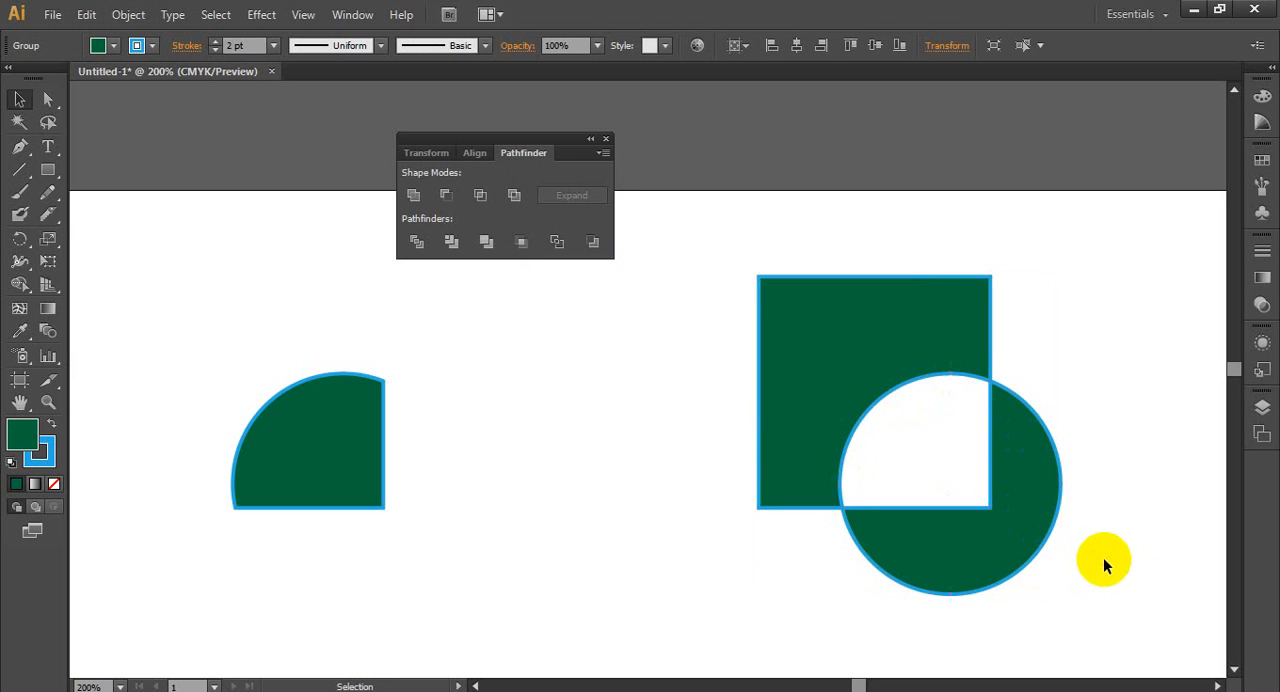
pyautogui.click(1121, 580)
pyautogui.click(1051, 523)
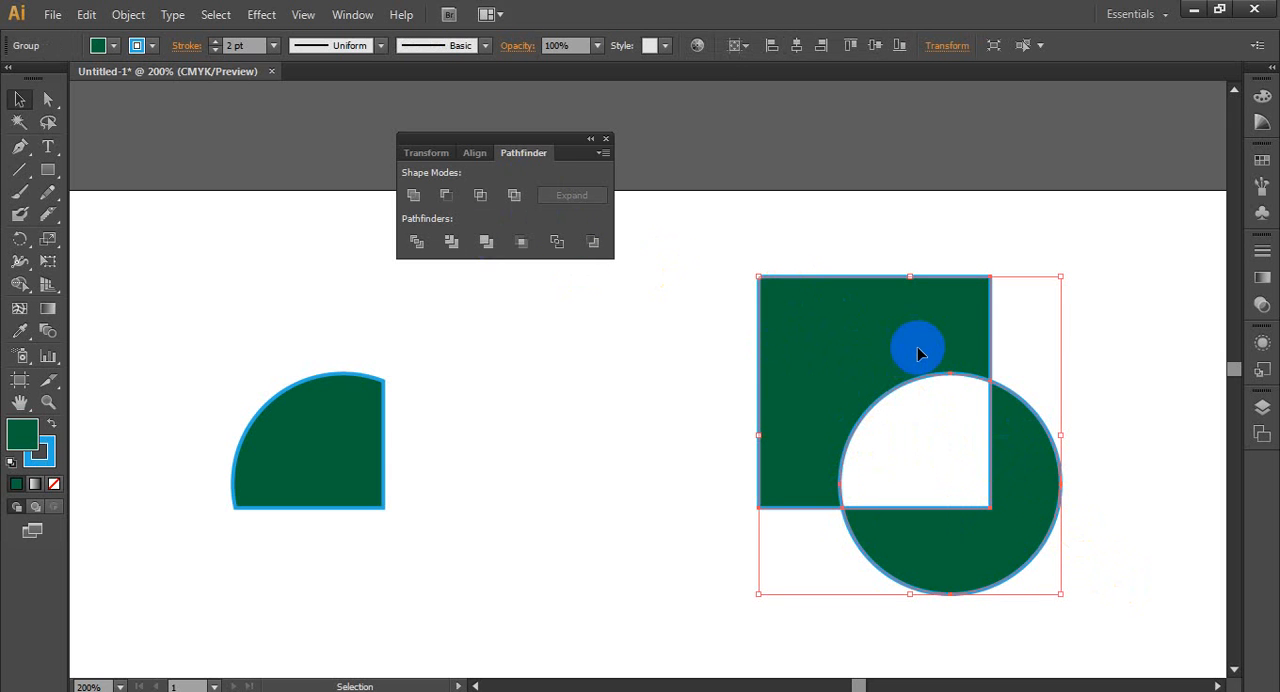
# - Ungroup the excluded shape and pull its circle part up and right, away from the square part
pyautogui.rightClick(801, 352)
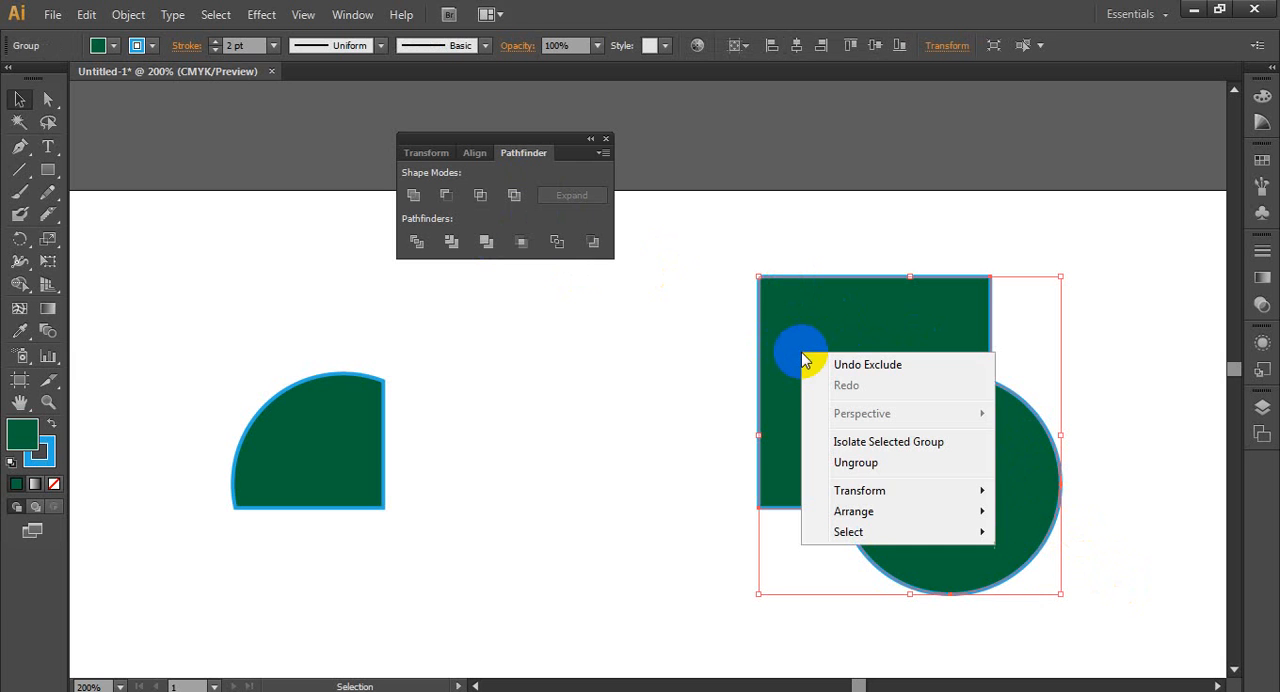
pyautogui.click(857, 476)
pyautogui.click(609, 443)
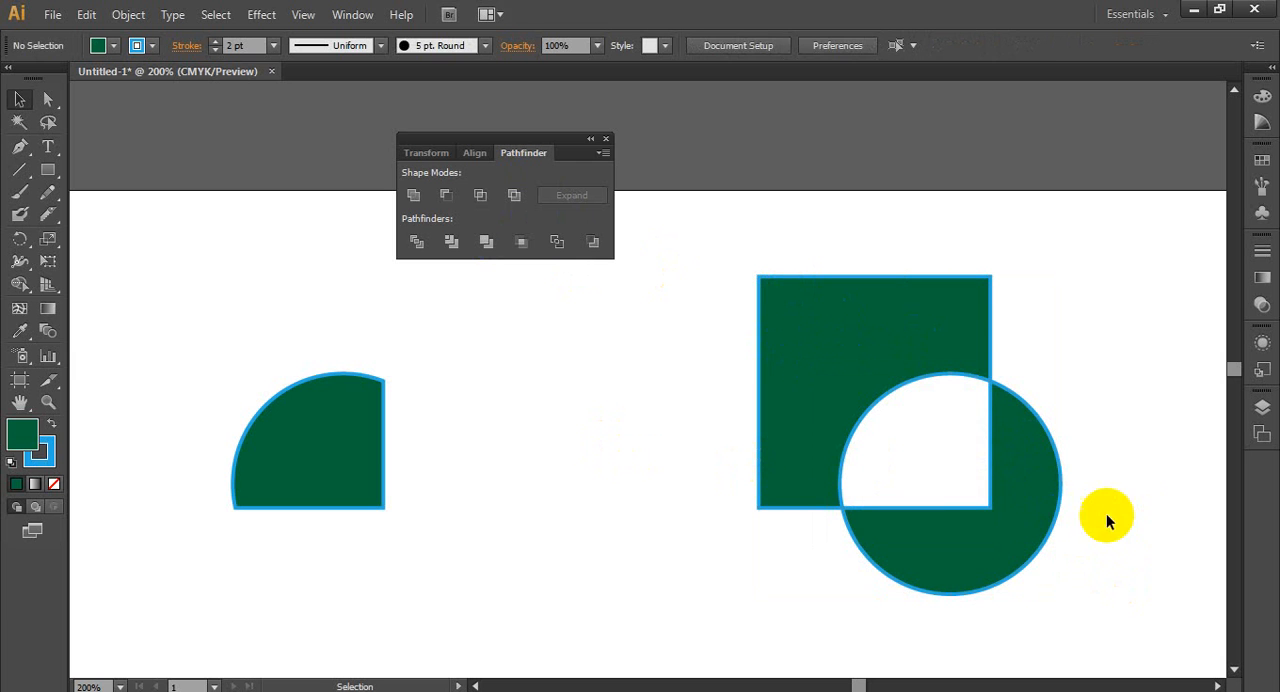
pyautogui.moveTo(1020, 513); pyautogui.dragTo(1068, 452)
pyautogui.click(1146, 540)
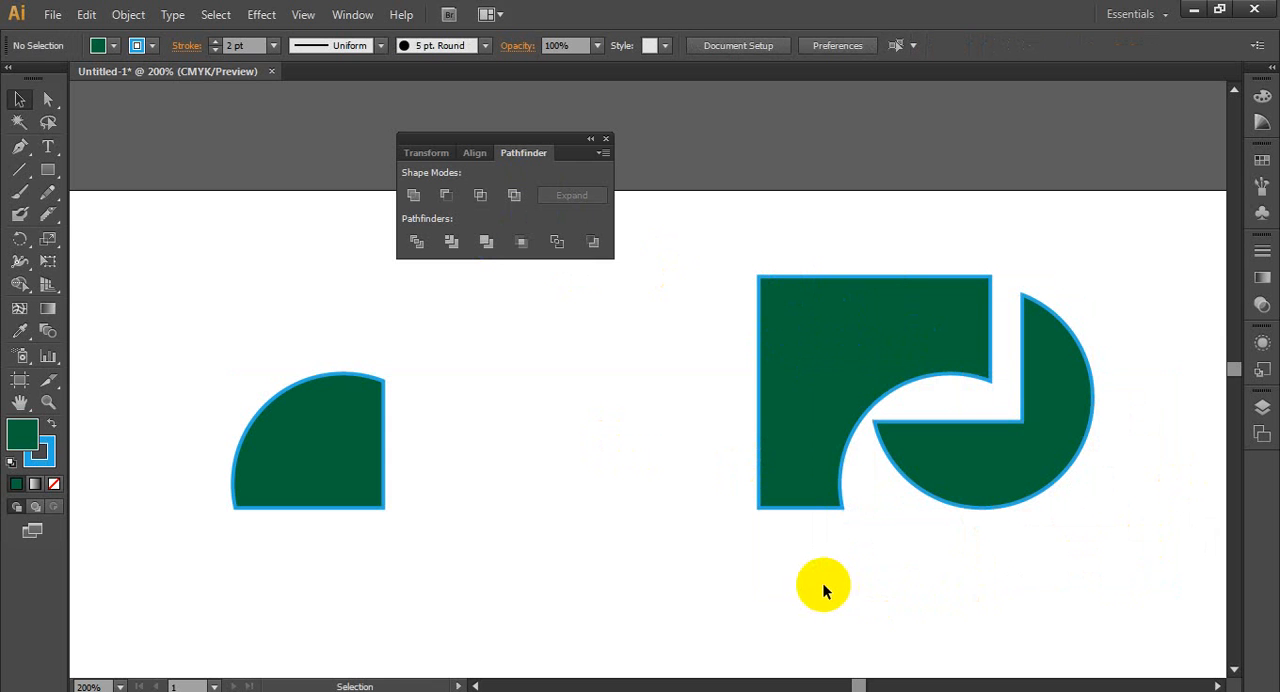
# - Shrink the circle of the second row's first pair to about one fifth and place nine copies on the square's corners, edge midpoints and centre
pyautogui.press('space')
pyautogui.scroll(-4, 700, 421)
pyautogui.scroll(-3, 669, 434)
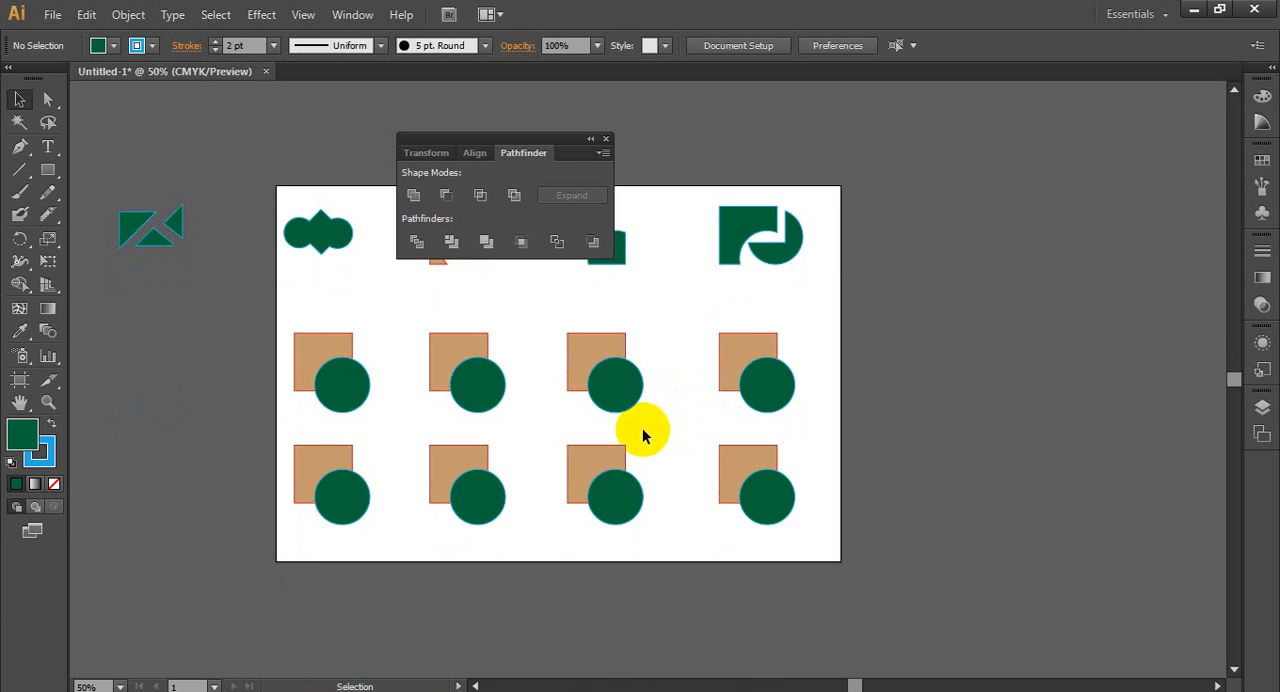
pyautogui.scroll(2, 643, 435)
pyautogui.scroll(1, 226, 456)
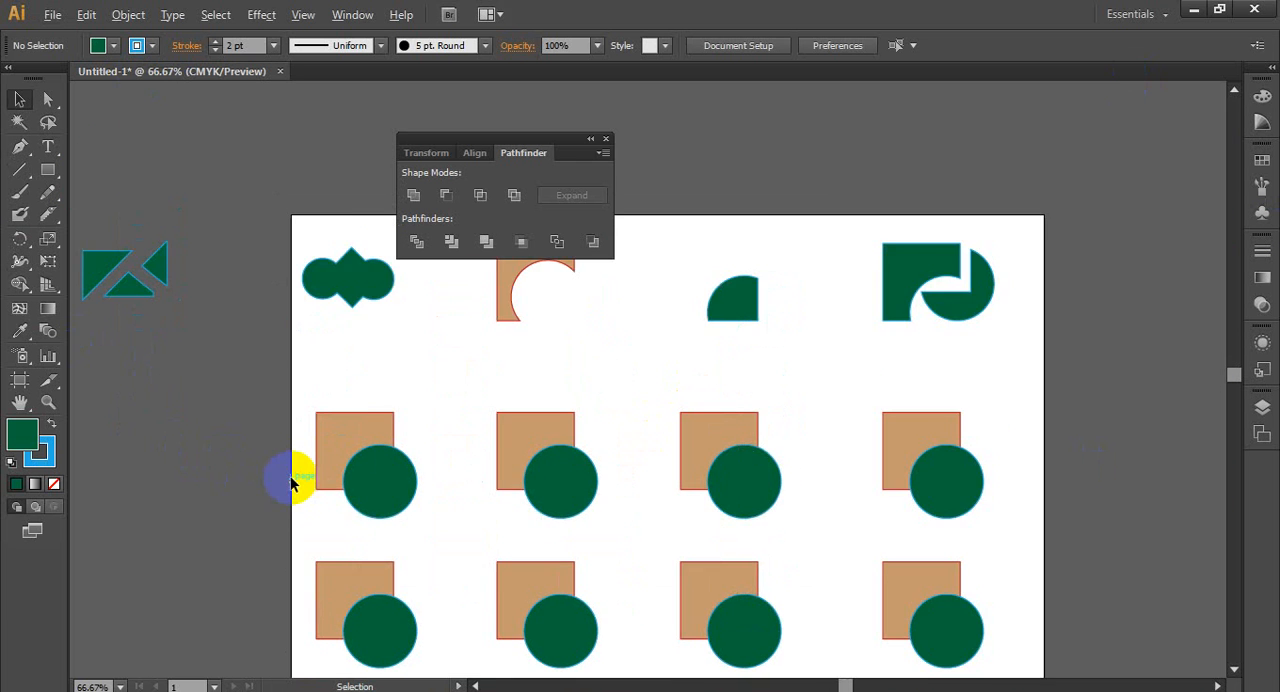
pyautogui.scroll(2, 299, 499)
pyautogui.moveTo(312, 289); pyautogui.dragTo(604, 567)
pyautogui.click(602, 464)
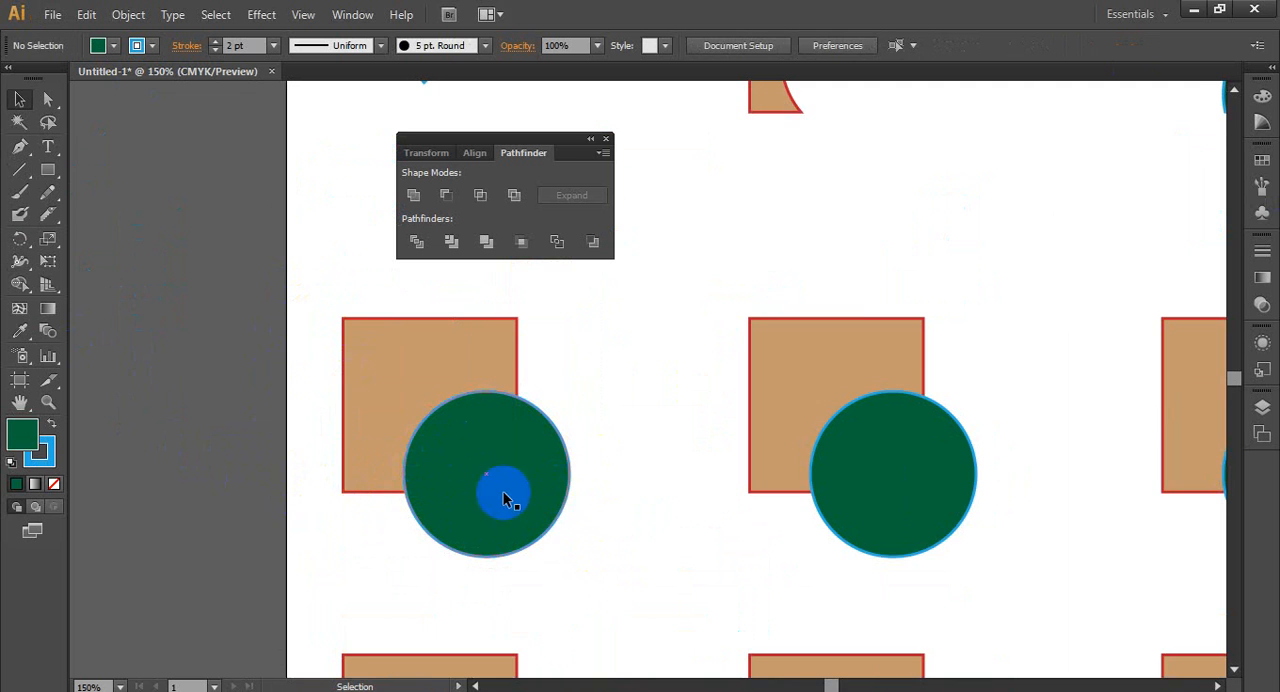
pyautogui.scroll(1, 413, 374)
pyautogui.click(565, 400)
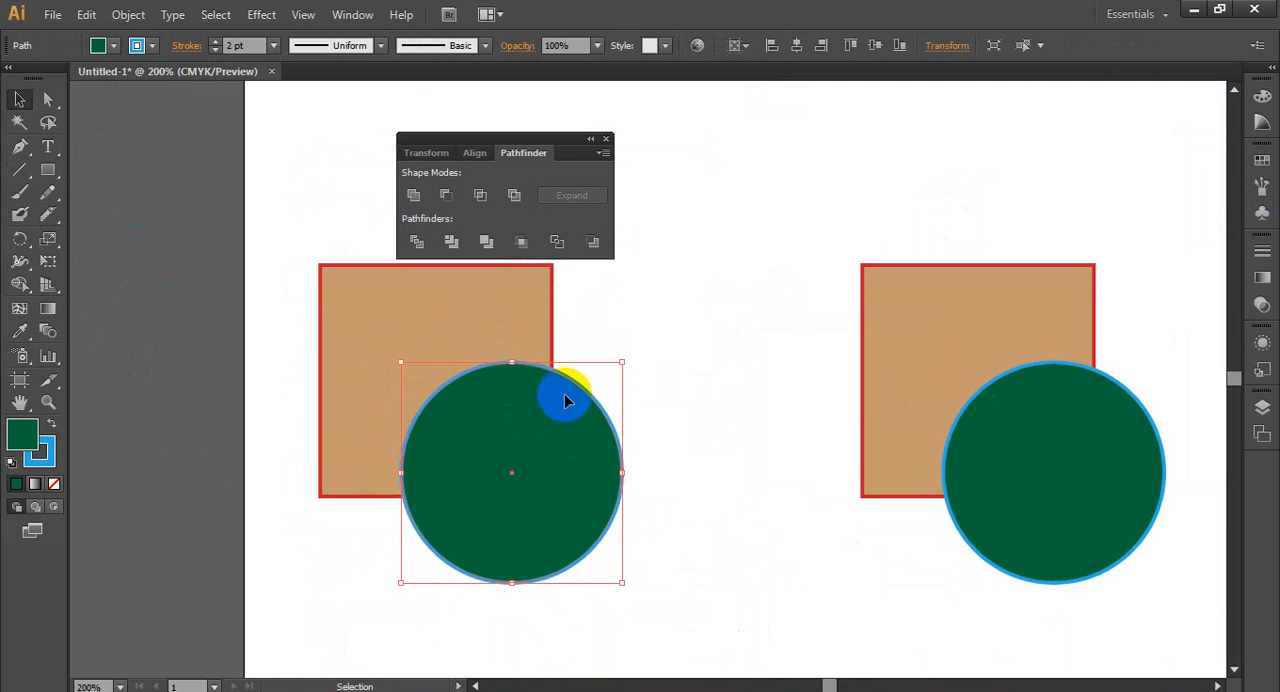
pyautogui.moveTo(624, 366); pyautogui.dragTo(462, 508)
pyautogui.click(471, 532)
pyautogui.scroll(-2, 471, 532)
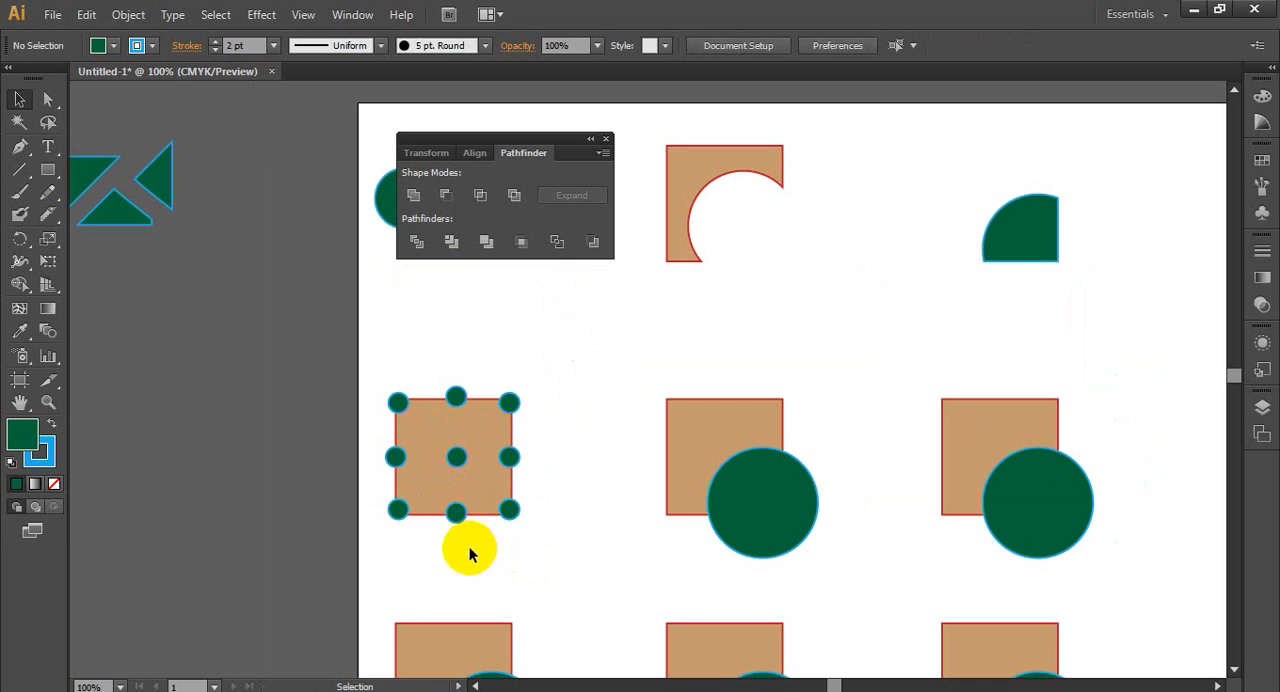
# - Select the square with its nine small circles, move the floating Pathfinder options clear of it, and apply Divide
pyautogui.moveTo(375, 373); pyautogui.dragTo(556, 544)
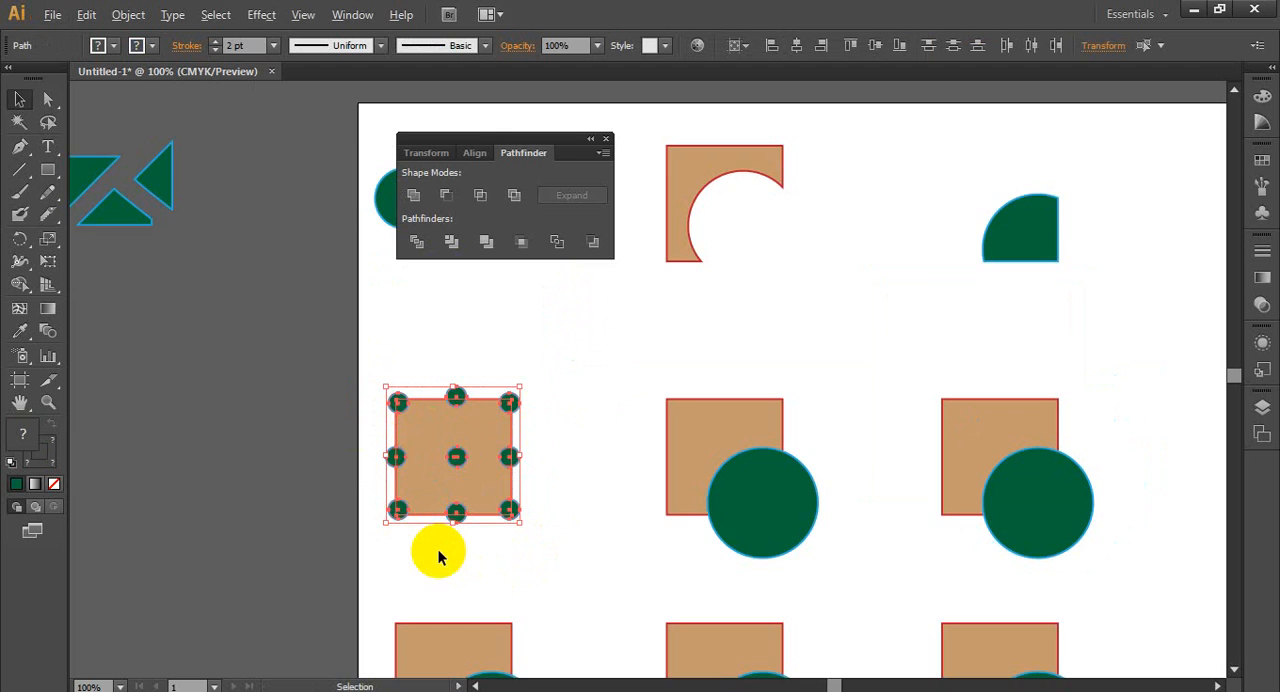
pyautogui.scroll(2, 466, 532)
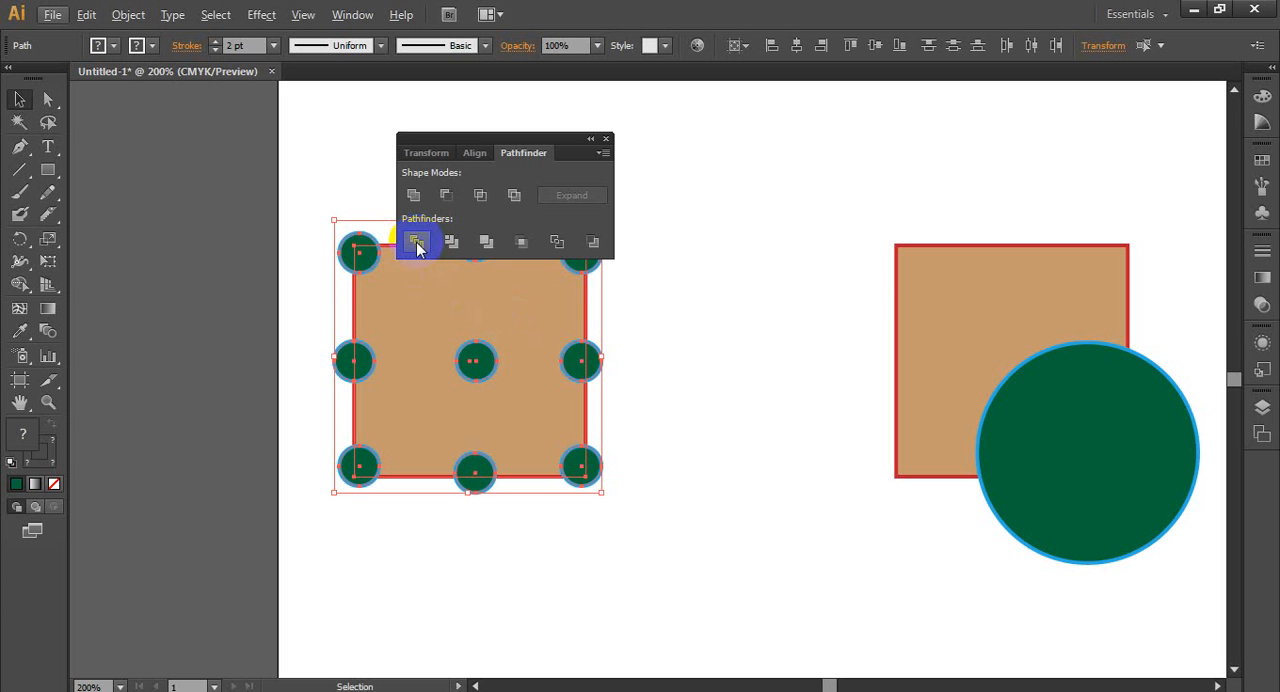
pyautogui.click(704, 104)
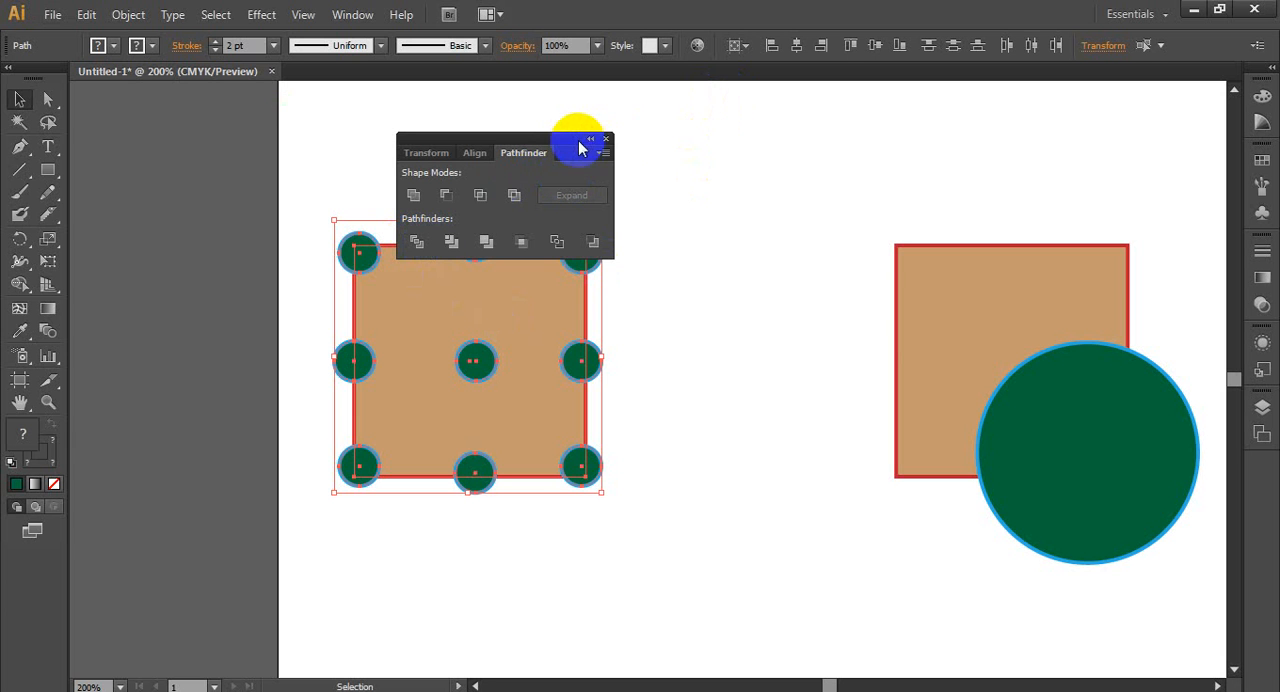
pyautogui.moveTo(573, 143); pyautogui.dragTo(956, 105)
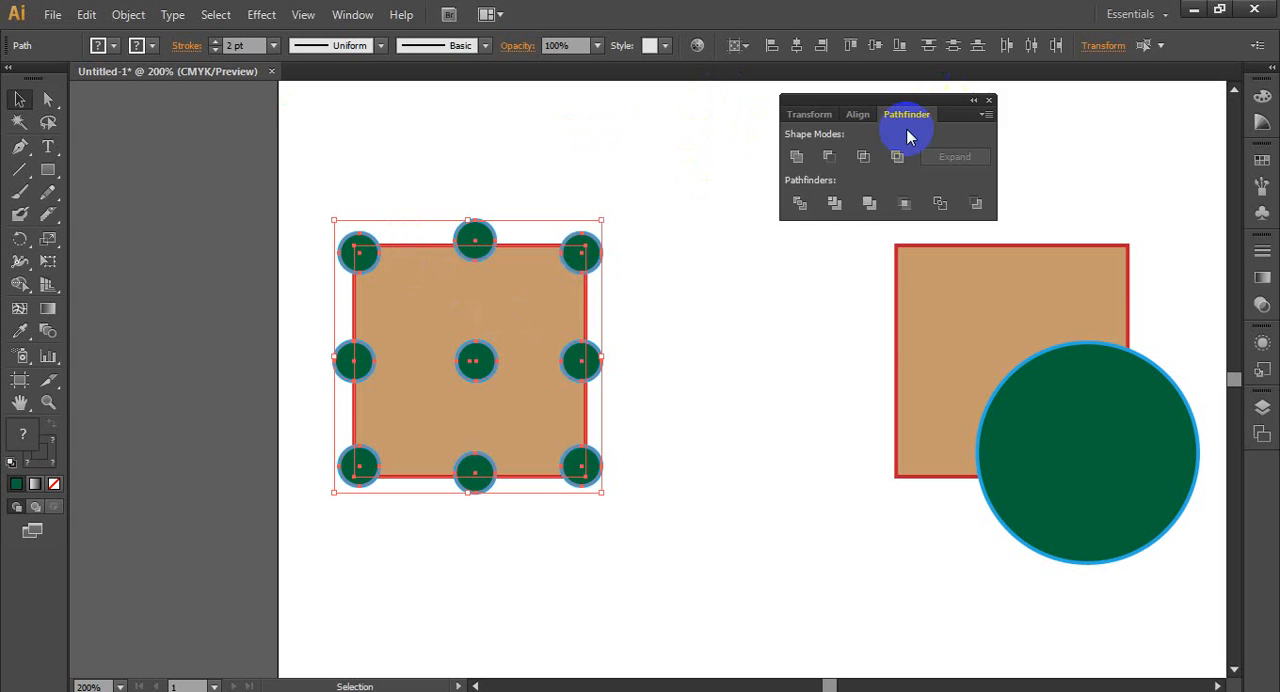
pyautogui.click(799, 205)
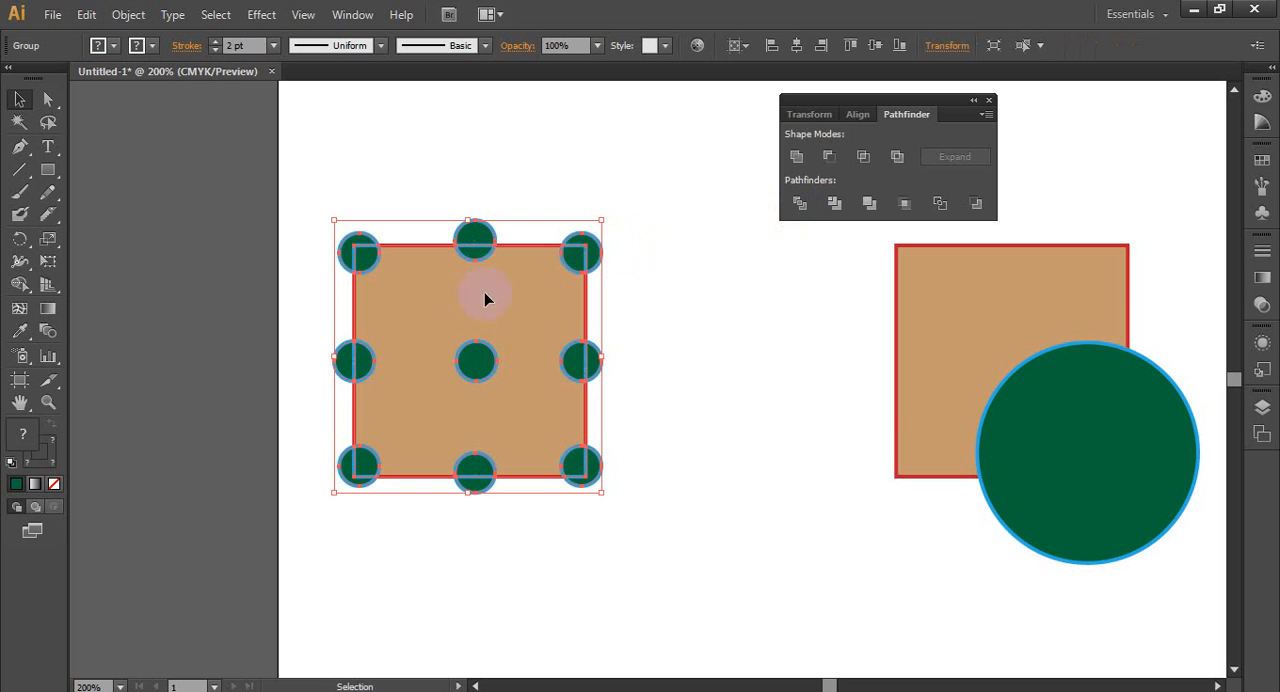
# - Shift the divided square-and-circles group slightly down and left, then ungroup it and deselect the pieces
pyautogui.moveTo(506, 325); pyautogui.dragTo(505, 350)
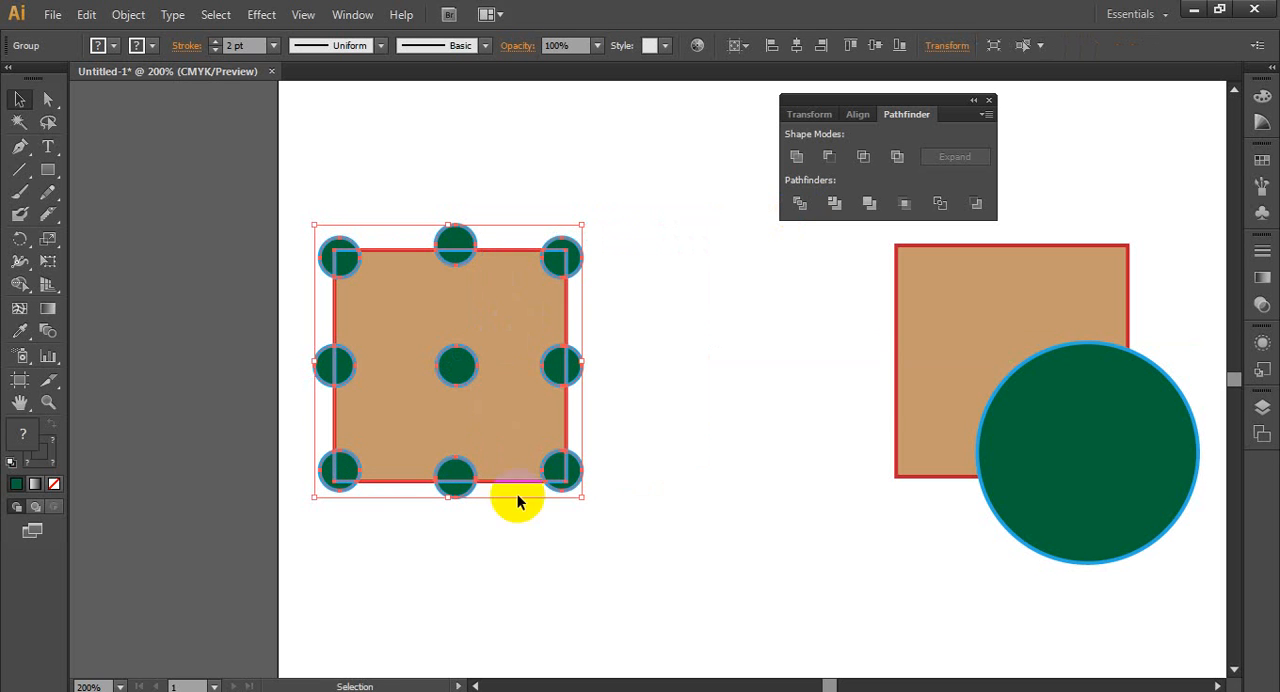
pyautogui.rightClick(500, 341)
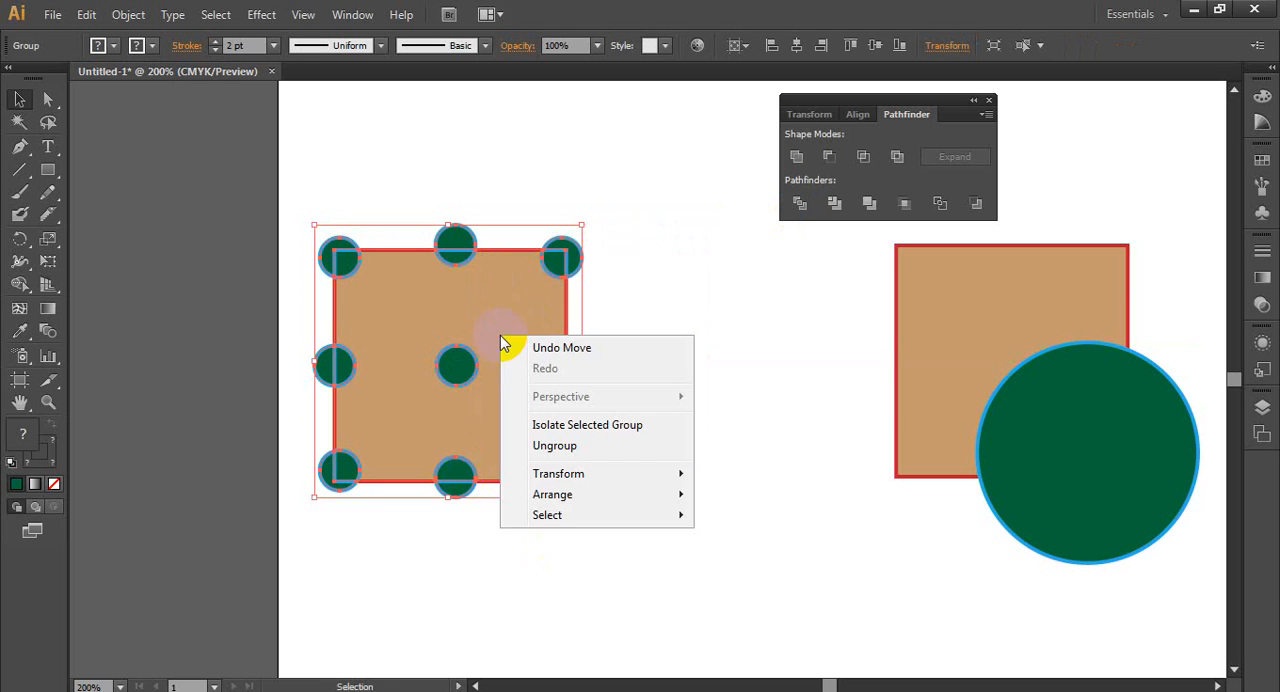
pyautogui.click(549, 443)
pyautogui.click(683, 497)
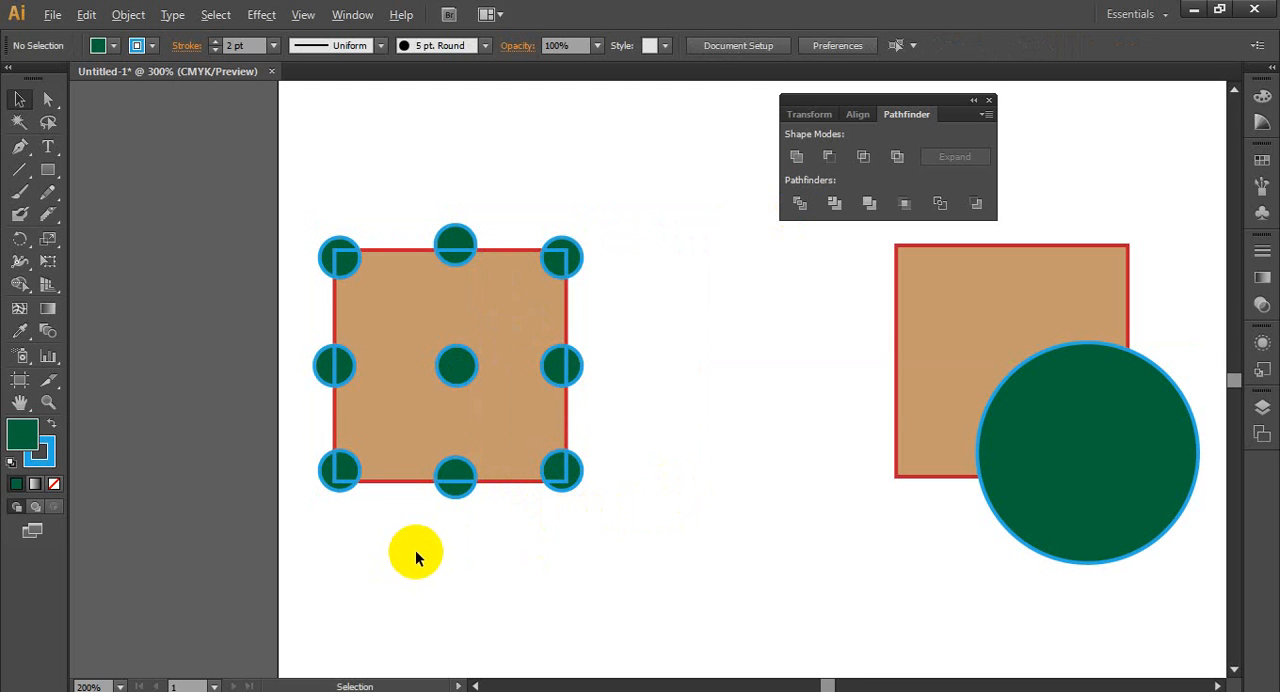
# - Pull the cut pieces of the three small circles along the square's bottom edge out of the square and apart from each other
pyautogui.scroll(2, 415, 550)
pyautogui.moveTo(733, 395); pyautogui.dragTo(768, 438)
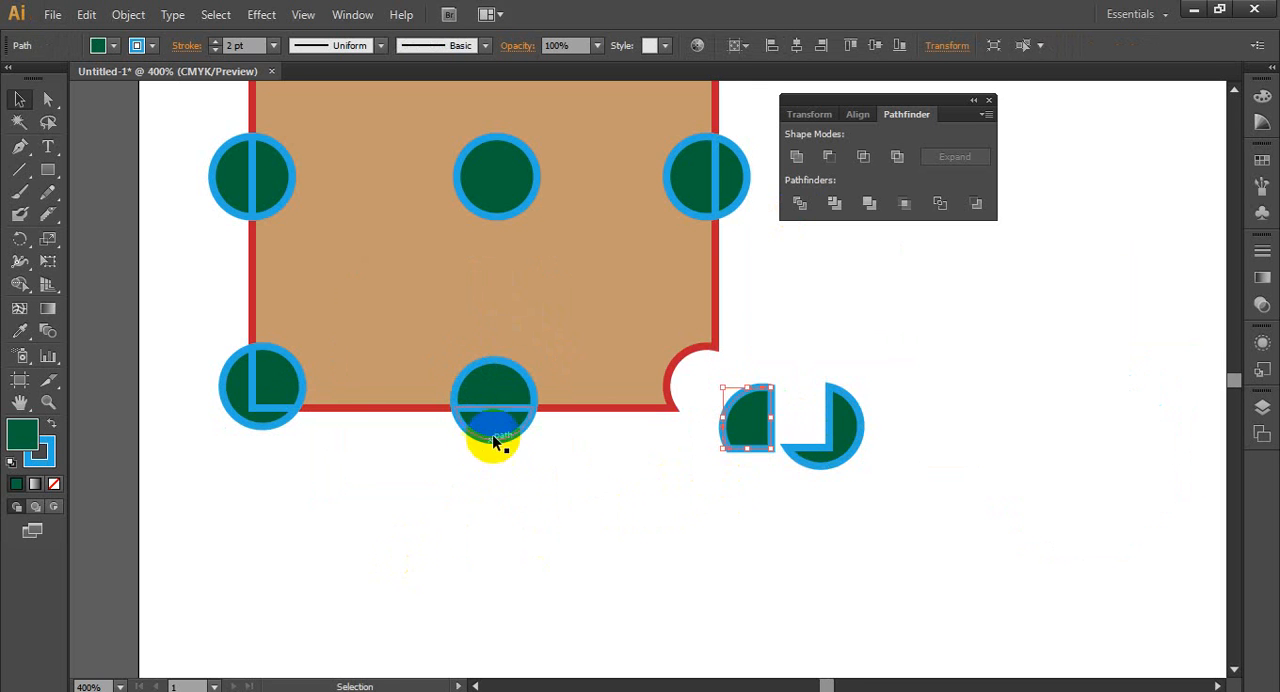
pyautogui.moveTo(487, 424); pyautogui.dragTo(498, 528)
pyautogui.moveTo(497, 400); pyautogui.dragTo(497, 474)
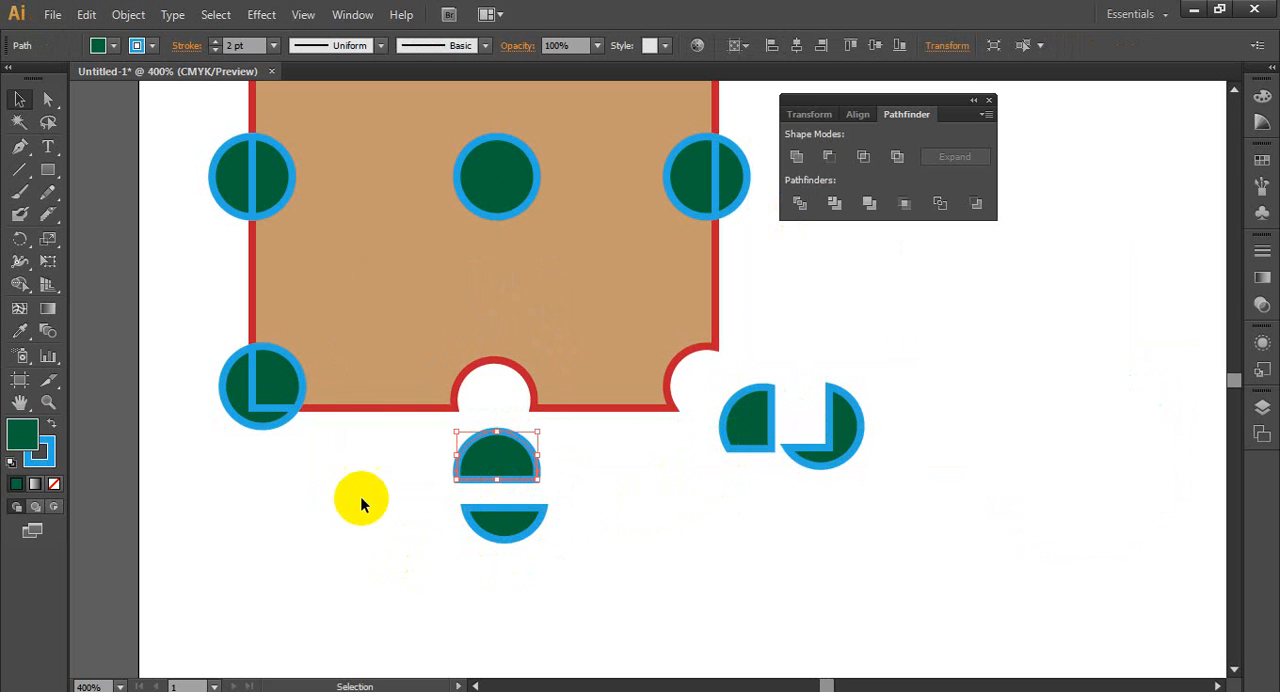
pyautogui.moveTo(229, 409); pyautogui.dragTo(183, 495)
pyautogui.moveTo(280, 388); pyautogui.dragTo(227, 406)
# - Pull the halves of the left and right edge circles outward and move the whole centre circle out beyond the square's right side
pyautogui.scroll(1, 419, 493)
pyautogui.scroll(1, 419, 491)
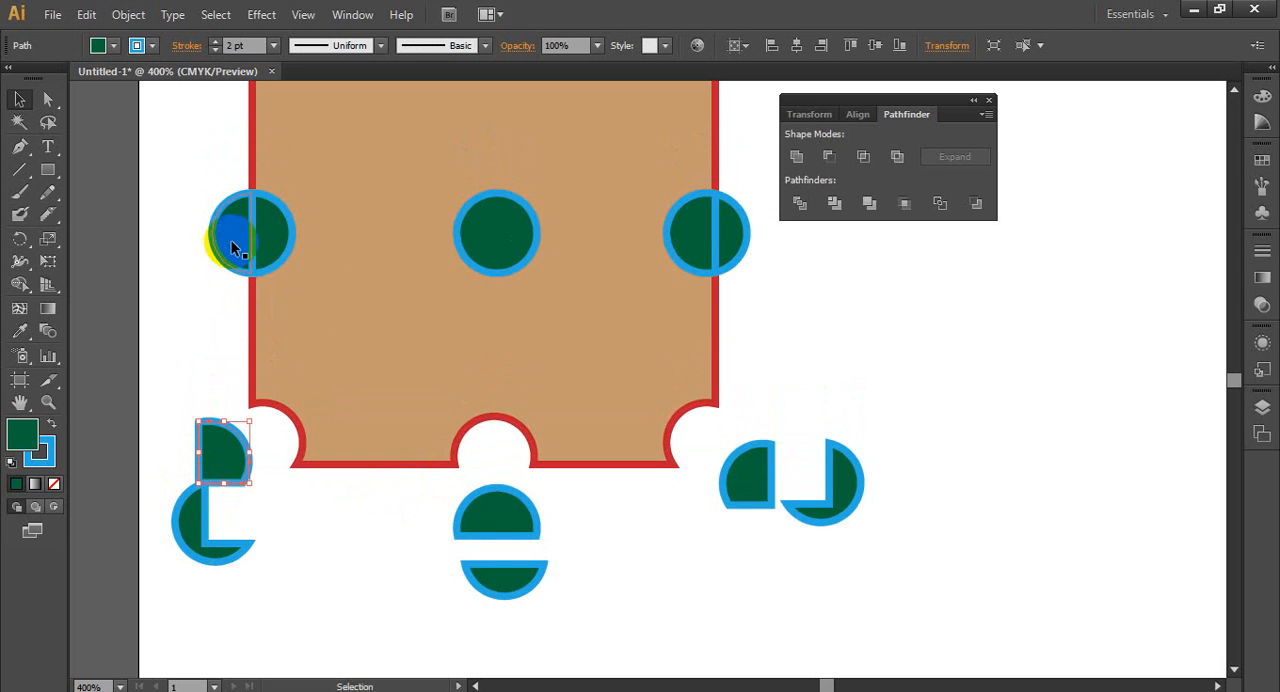
pyautogui.moveTo(229, 235); pyautogui.dragTo(174, 235)
pyautogui.moveTo(281, 250); pyautogui.dragTo(239, 250)
pyautogui.moveTo(481, 241); pyautogui.dragTo(852, 345)
pyautogui.scroll(3, 501, 420)
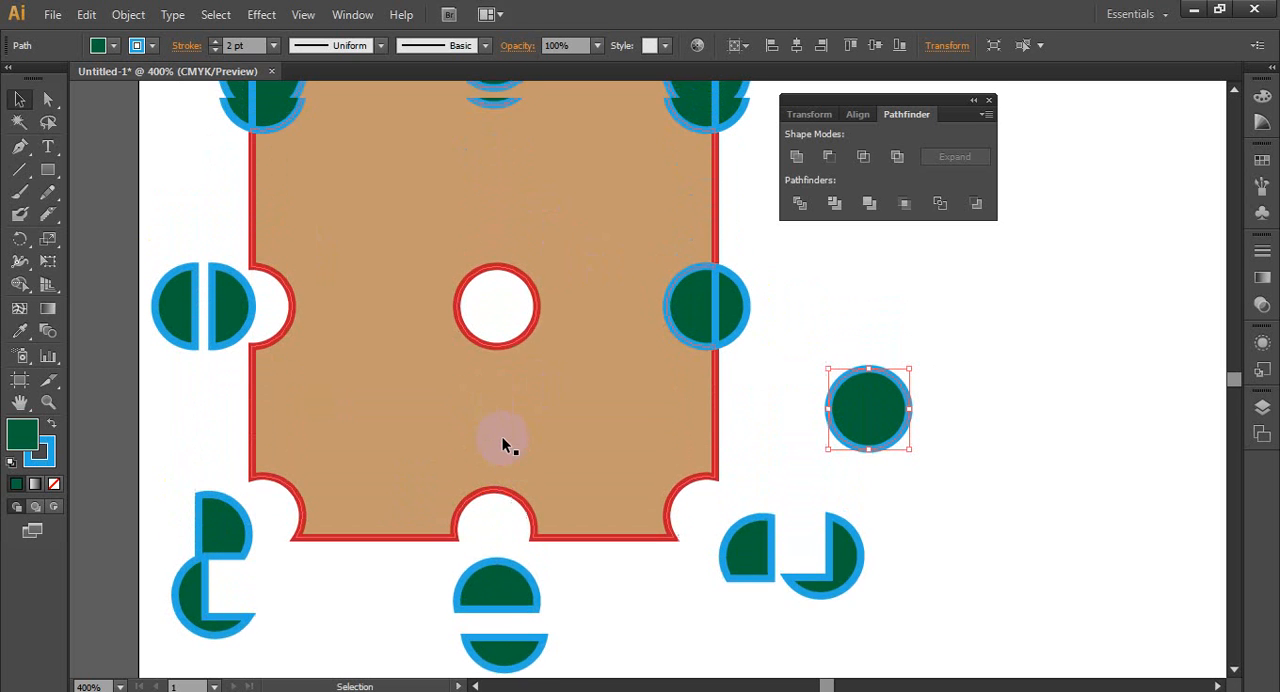
pyautogui.moveTo(733, 347); pyautogui.dragTo(846, 343)
# - Pull the cut pieces of the three small circles along the square's top edge out and apart, then deselect
pyautogui.scroll(1, 680, 428)
pyautogui.scroll(1, 680, 424)
pyautogui.moveTo(720, 166)
pyautogui.mouseDown()
pyautogui.moveTo(774, 107)
pyautogui.moveTo(714, 149)
pyautogui.mouseUp()
pyautogui.click(493, 111)
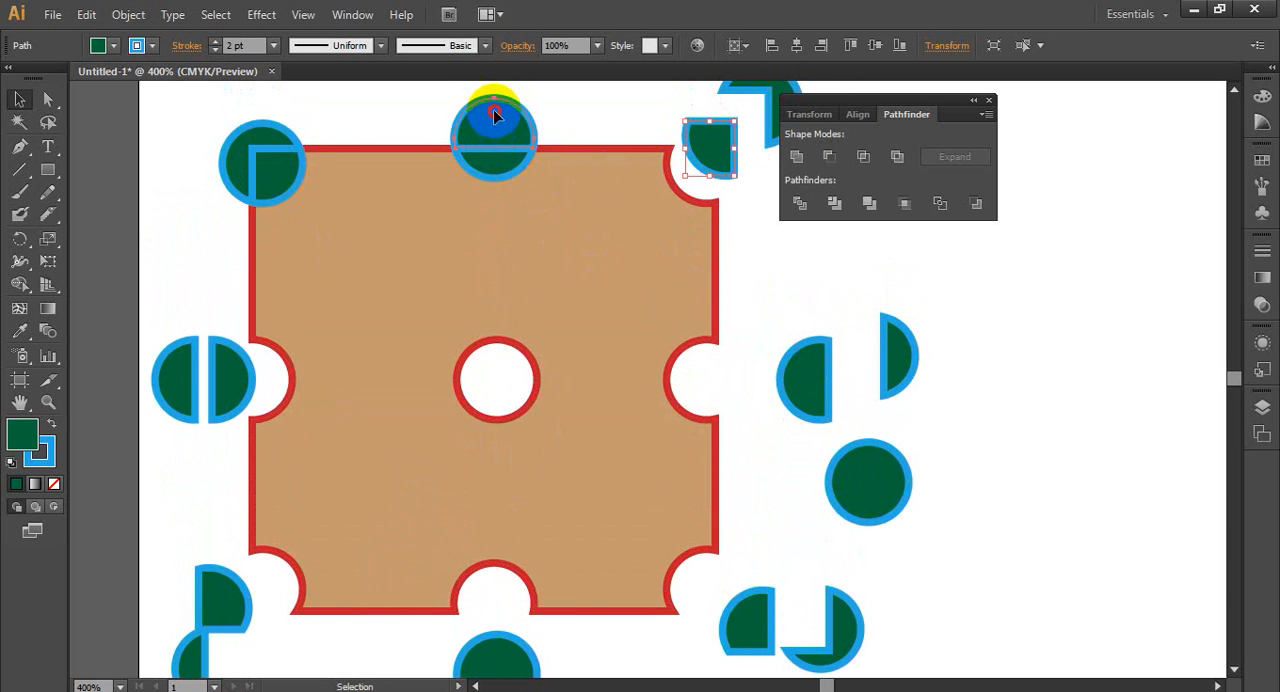
pyautogui.scroll(-1, 537, 289)
pyautogui.scroll(1, 514, 255)
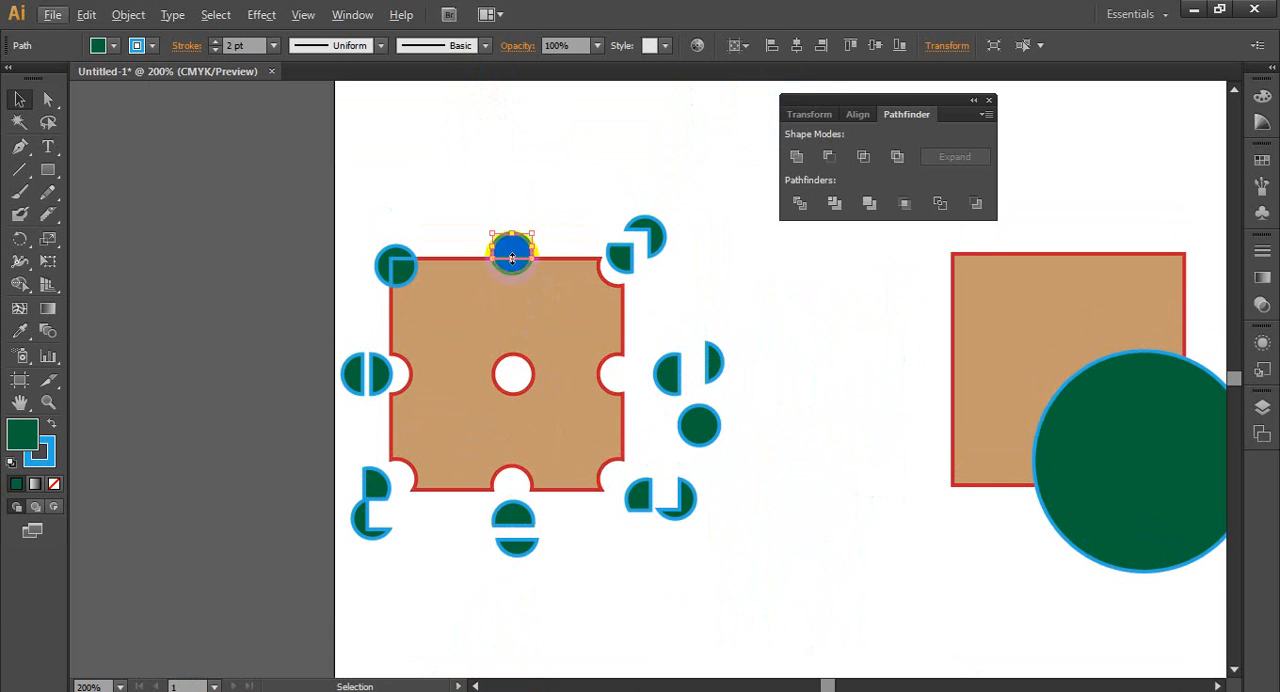
pyautogui.moveTo(512, 252); pyautogui.dragTo(526, 176)
pyautogui.moveTo(519, 278); pyautogui.dragTo(530, 226)
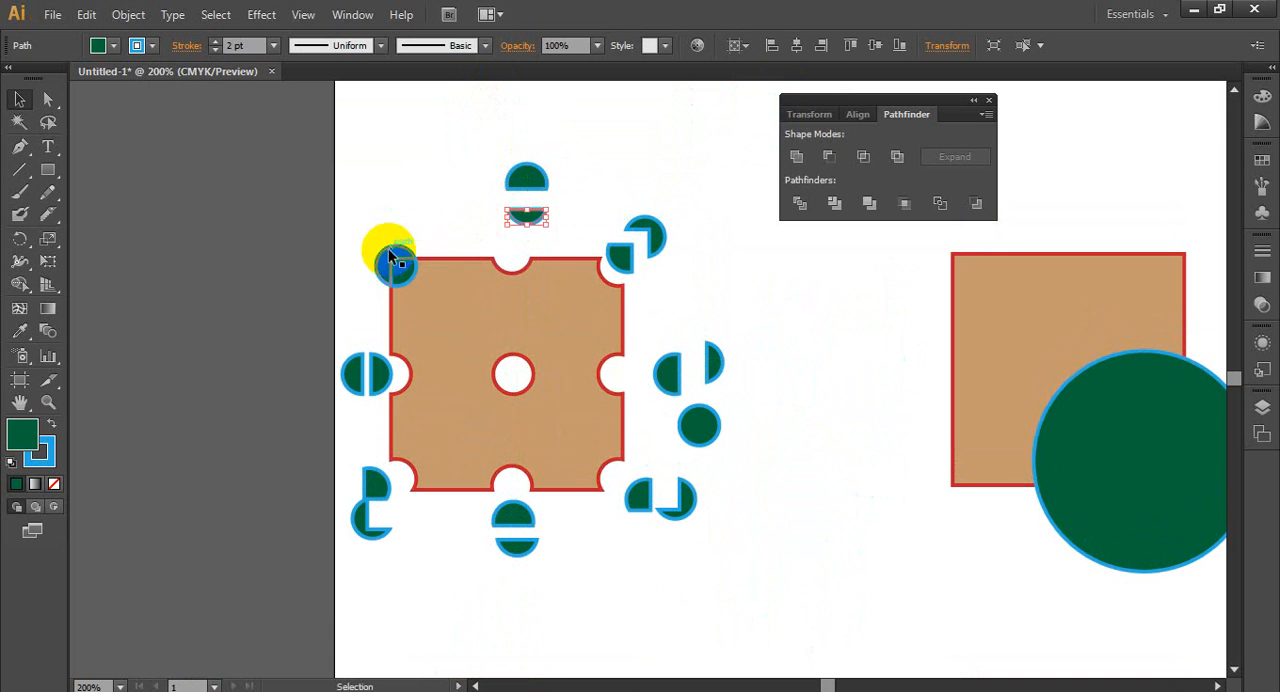
pyautogui.moveTo(394, 263); pyautogui.dragTo(352, 227)
pyautogui.click(461, 248)
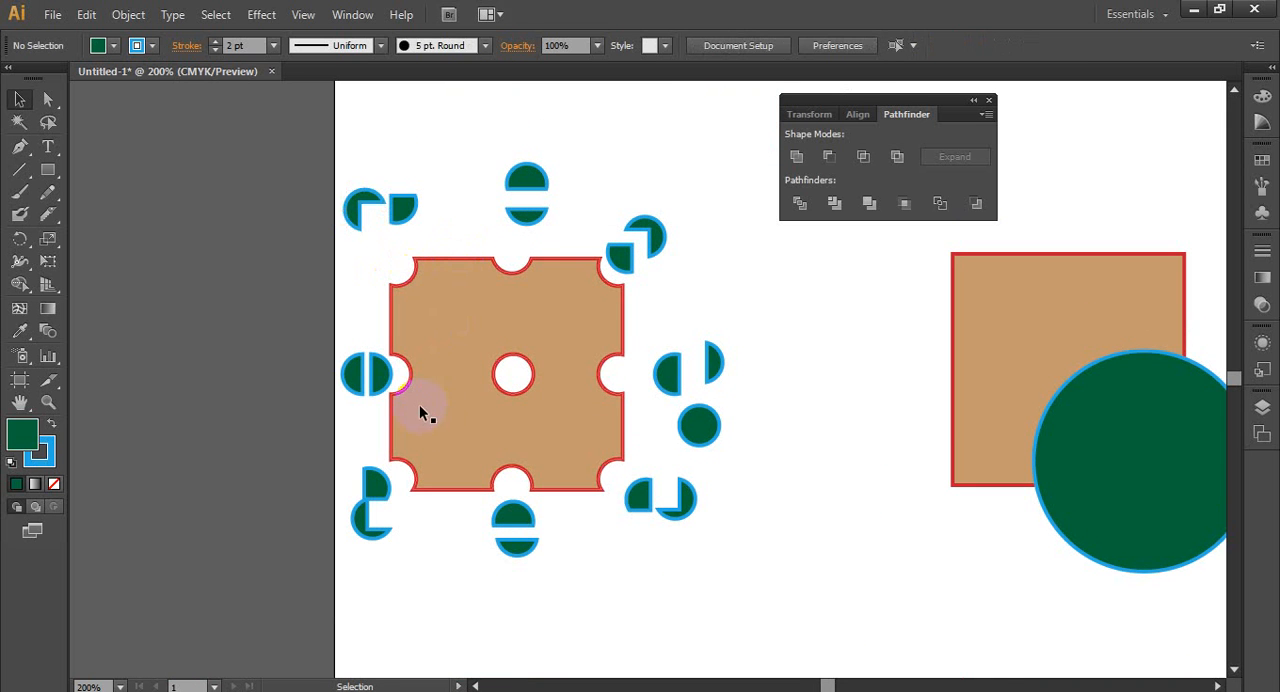
# - Examine the divided square's cut-outs and separated circle pieces up close and alongside the remaining square-and-circle pairs
pyautogui.scroll(-1, 474, 422)
pyautogui.scroll(2, 582, 456)
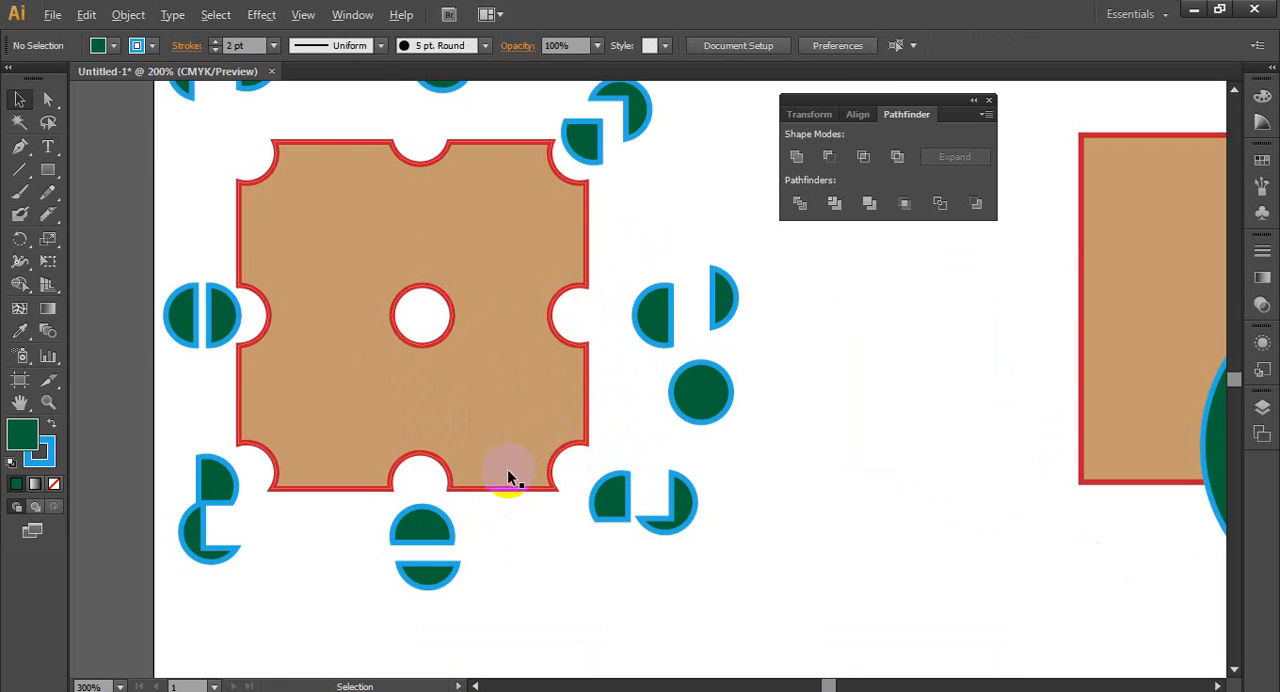
pyautogui.scroll(-1, 507, 469)
pyautogui.scroll(-1, 420, 471)
pyautogui.scroll(1, 417, 500)
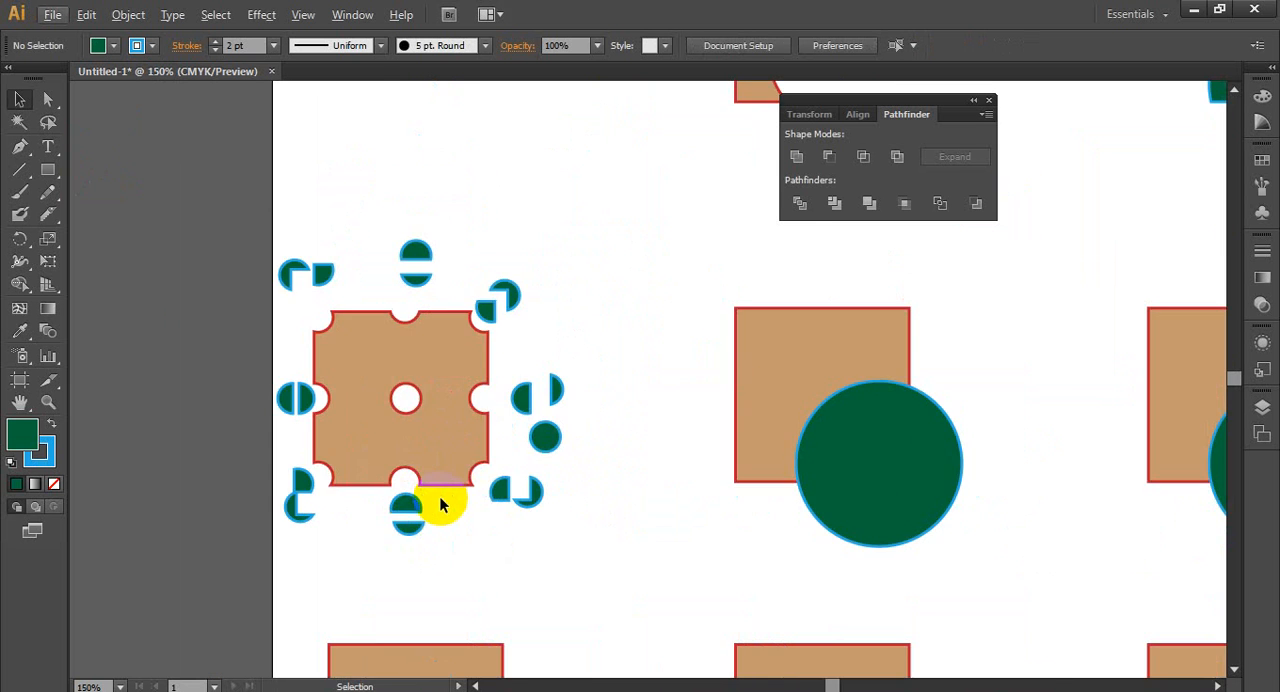
pyautogui.press('space')
pyautogui.moveTo(650, 393); pyautogui.dragTo(501, 378)
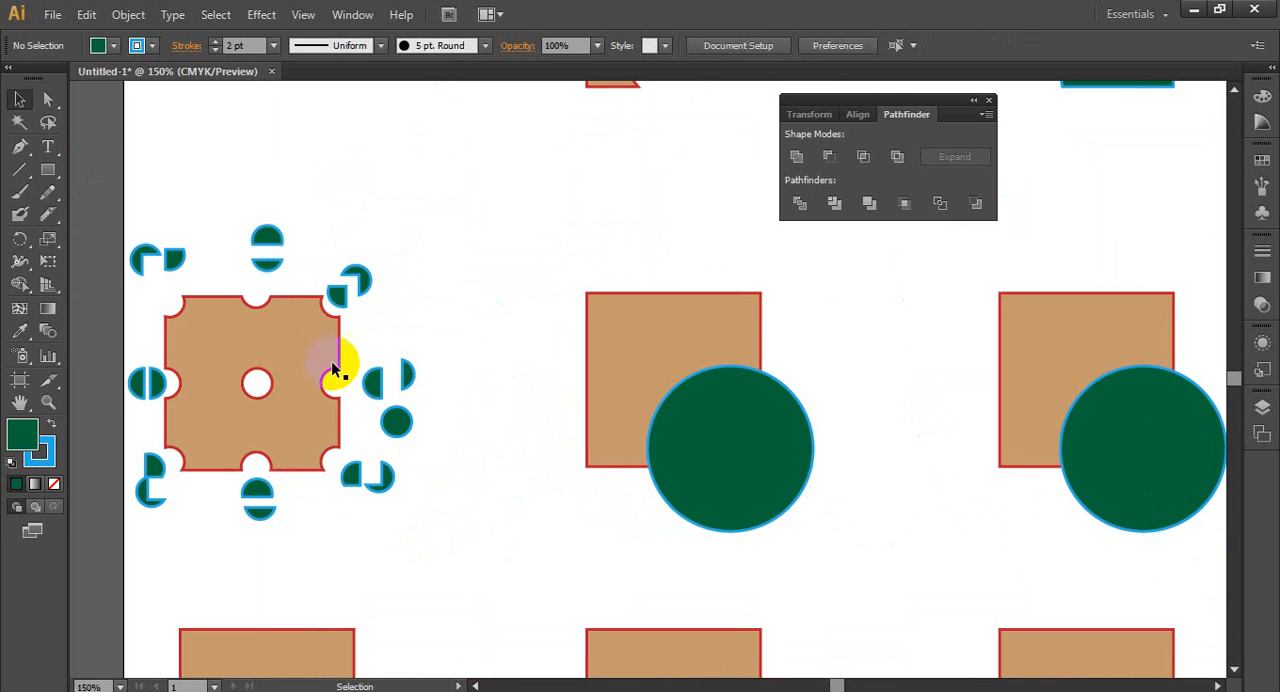
pyautogui.scroll(-1, 470, 300)
pyautogui.scroll(-1, 420, 356)
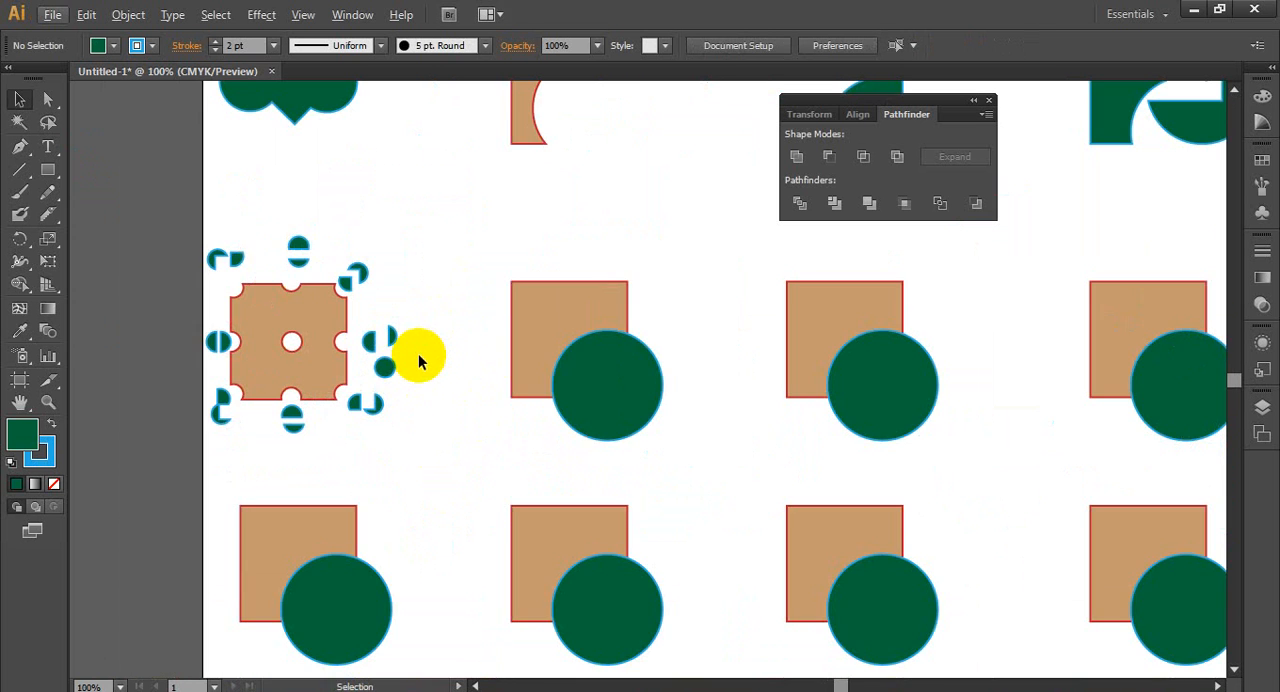
pyautogui.scroll(-1, 418, 362)
pyautogui.scroll(1, 429, 429)
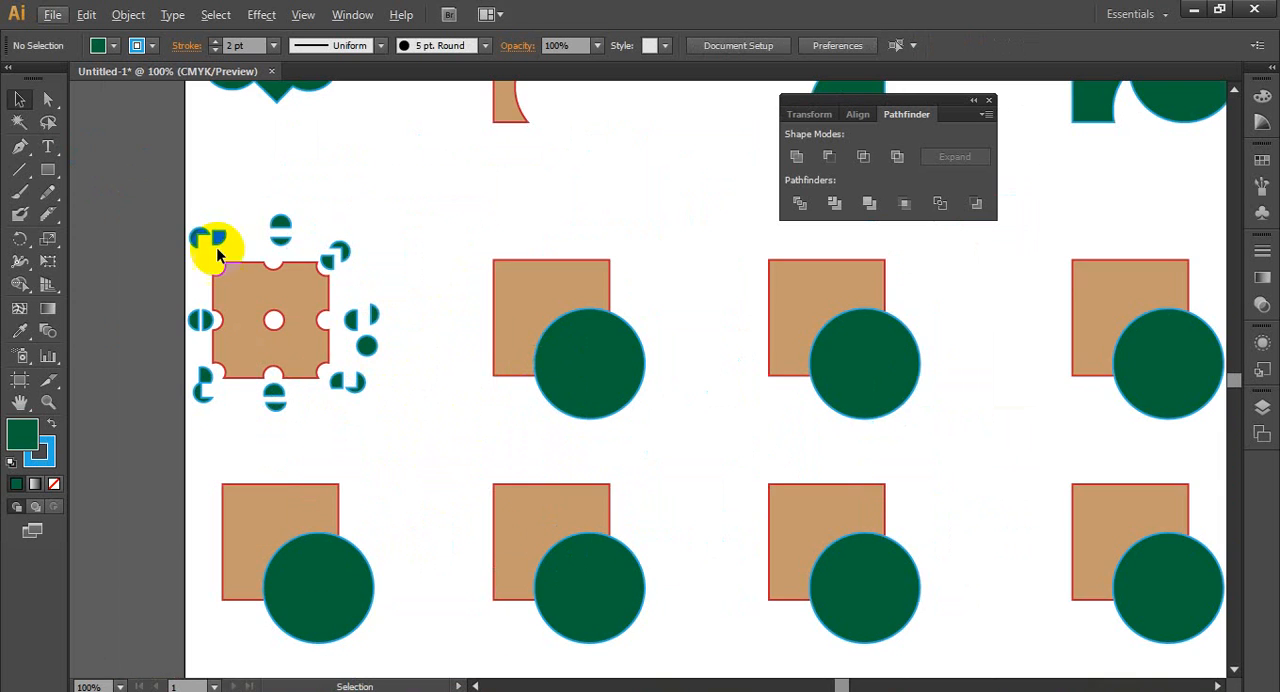
# - Select both the square and the circle of the second row's second pair
pyautogui.press('space')
pyautogui.moveTo(469, 278); pyautogui.dragTo(352, 313)
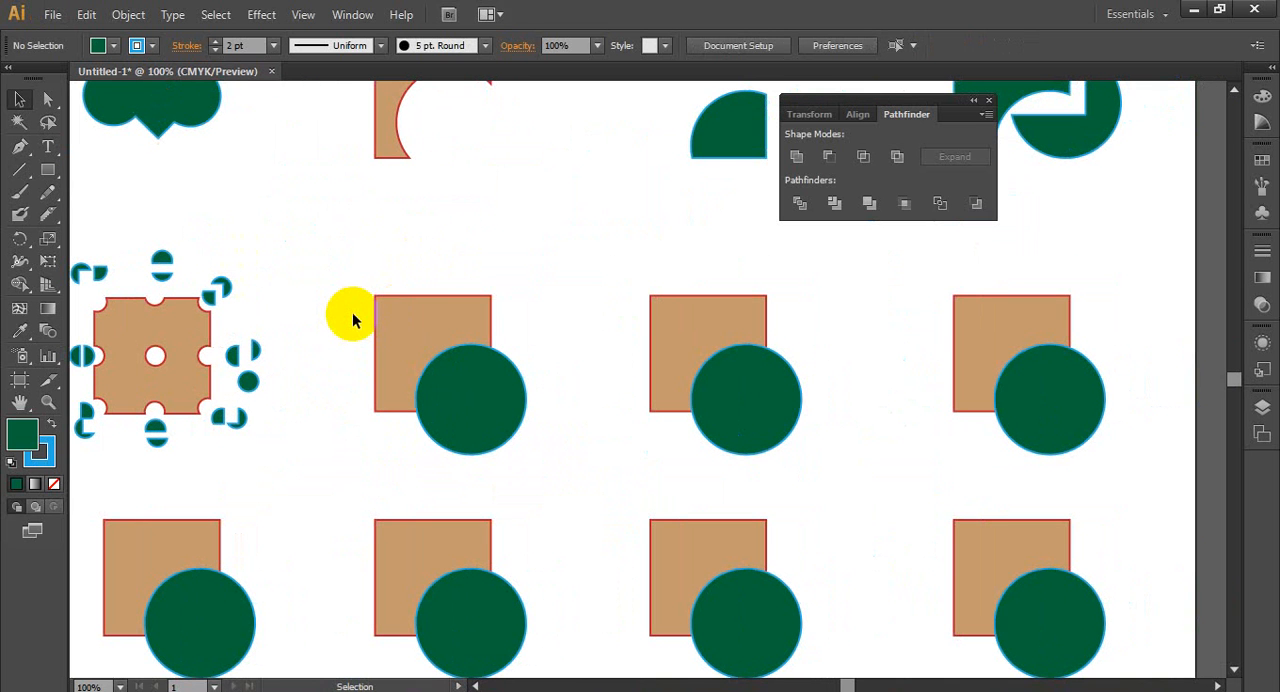
pyautogui.moveTo(357, 277); pyautogui.dragTo(530, 520)
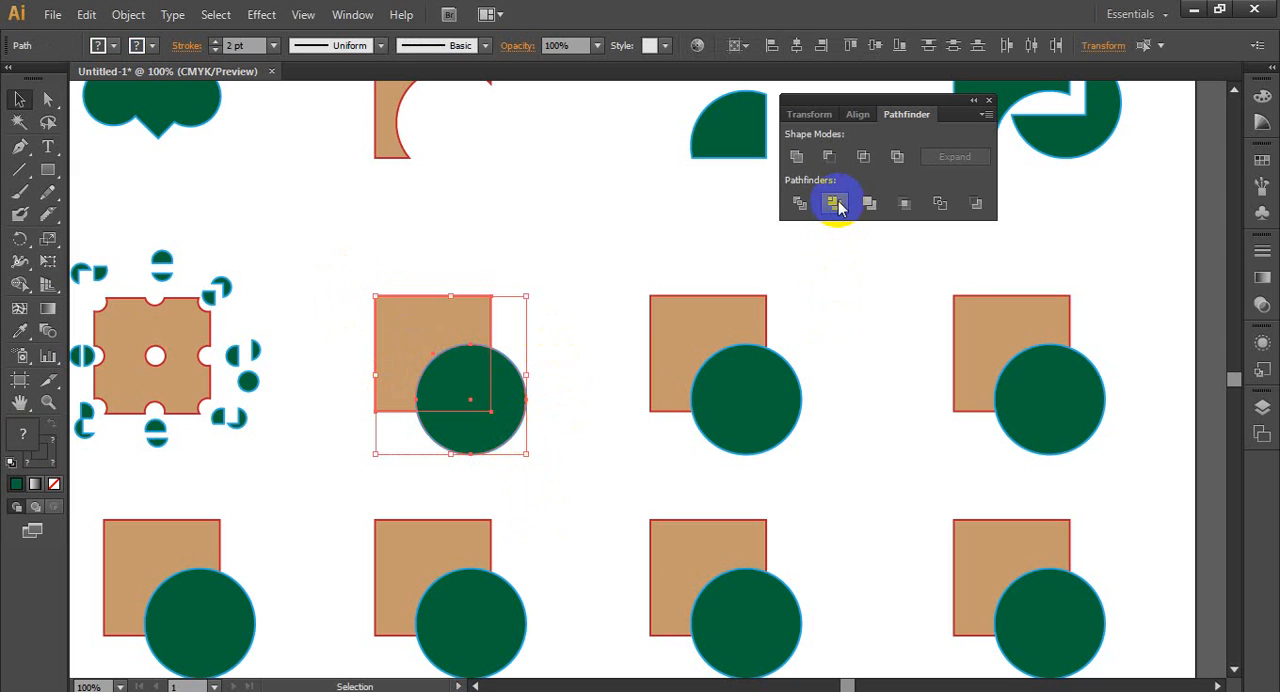
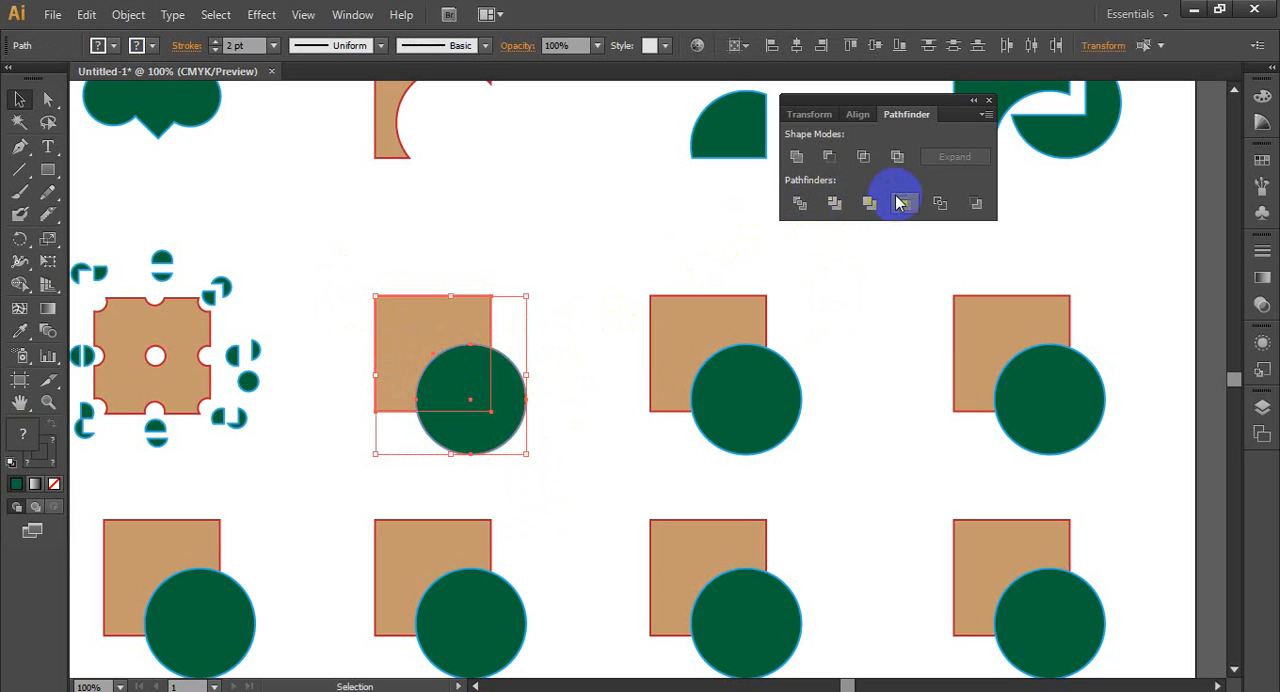
# - Apply the Trim pathfinder to the selected square and circle of the second row's second pair, then deselect
pyautogui.click(868, 204)
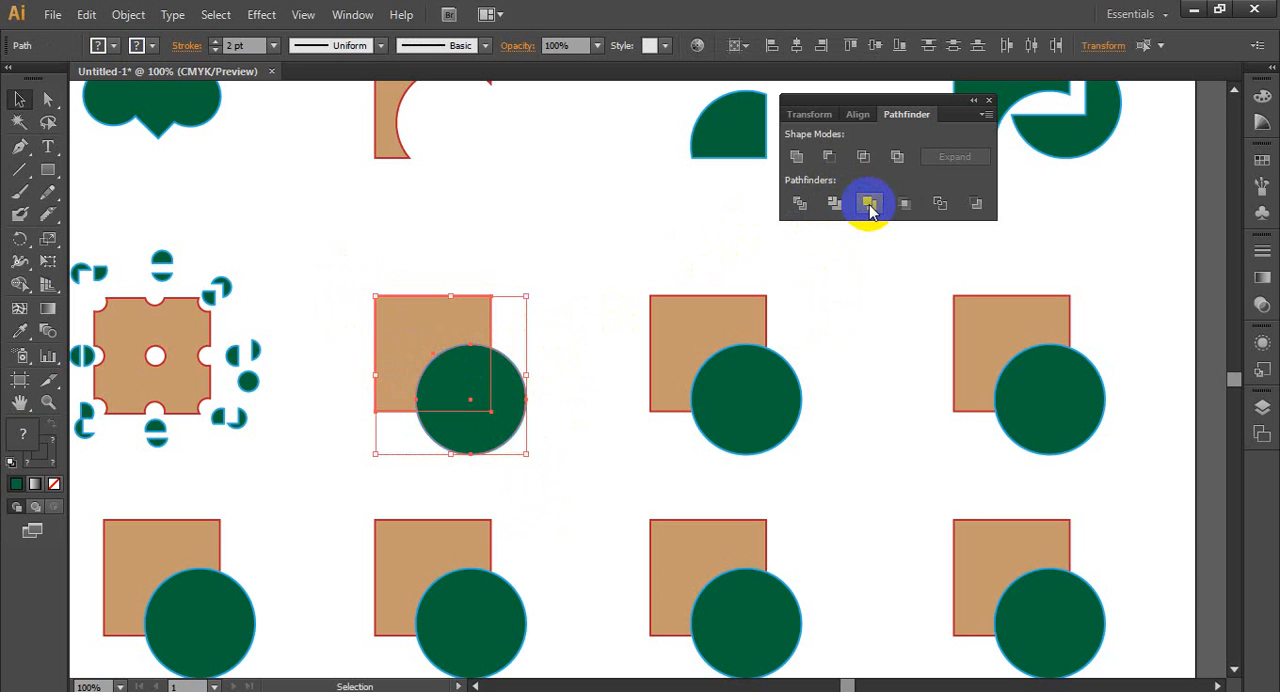
pyautogui.click(834, 203)
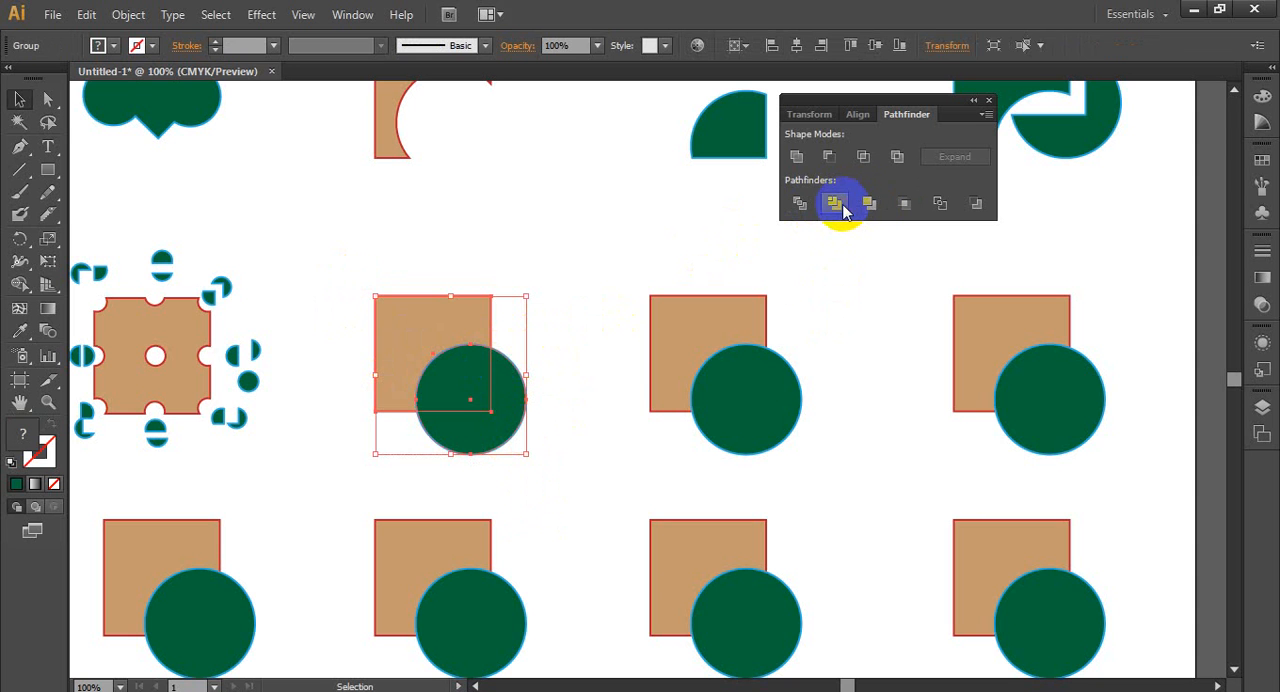
pyautogui.click(595, 444)
# - Ungroup the trimmed pair and move its circle slightly down and right, away from the square's cut-out
pyautogui.click(426, 333)
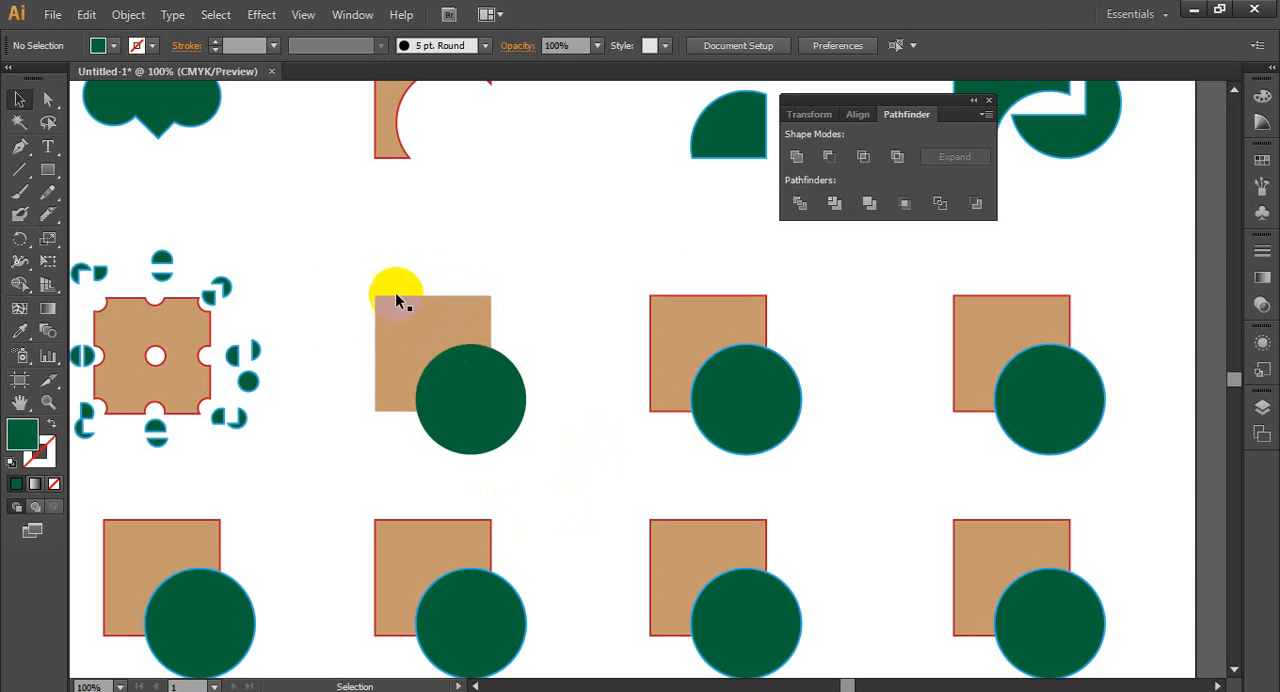
pyautogui.rightClick(416, 337)
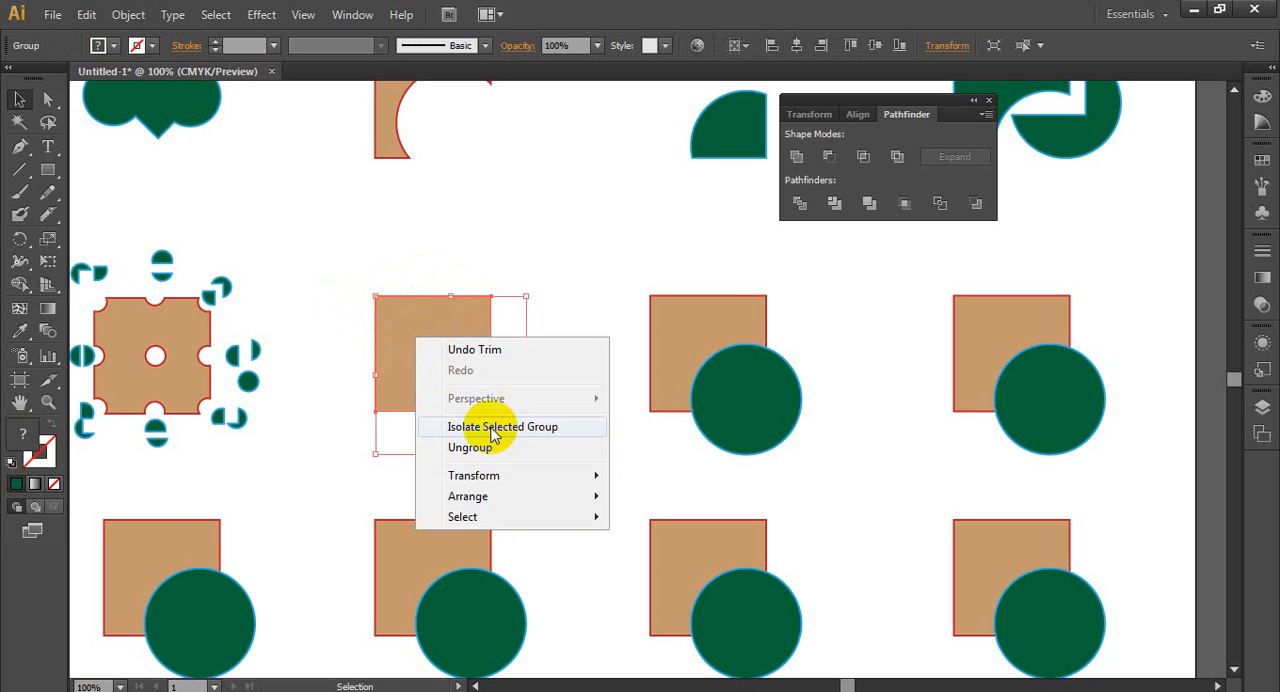
pyautogui.click(490, 452)
pyautogui.moveTo(497, 429)
pyautogui.mouseDown()
pyautogui.moveTo(537, 476)
pyautogui.moveTo(494, 424)
pyautogui.mouseUp()
pyautogui.click(533, 455)
pyautogui.click(623, 451)
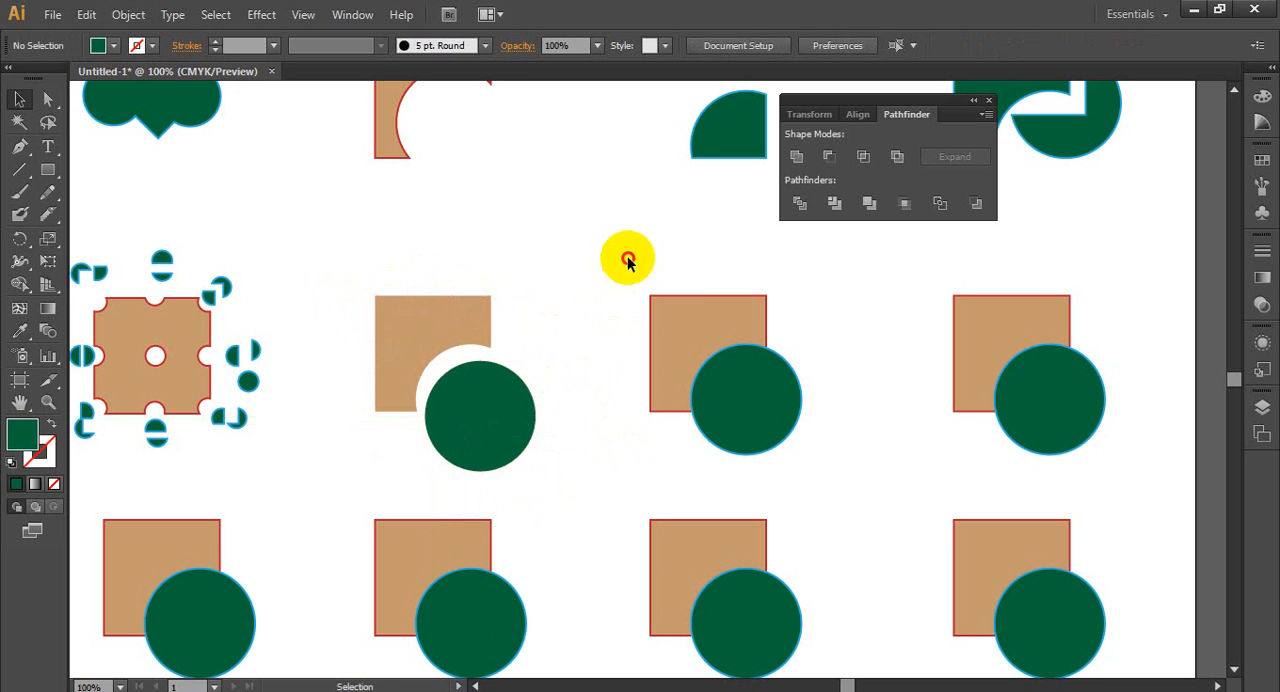
# - Apply the Merge pathfinder to the square and circle of the second row's third pair
pyautogui.moveTo(628, 258); pyautogui.dragTo(834, 480)
pyautogui.click(869, 203)
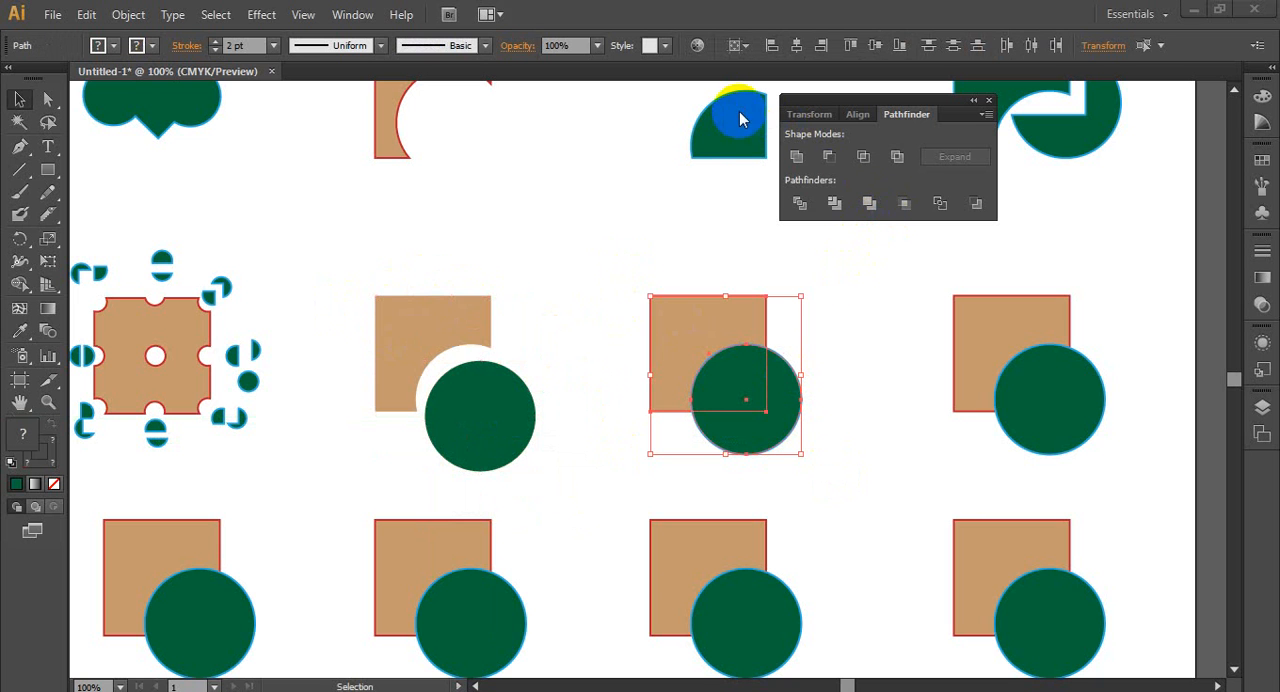
pyautogui.click(873, 206)
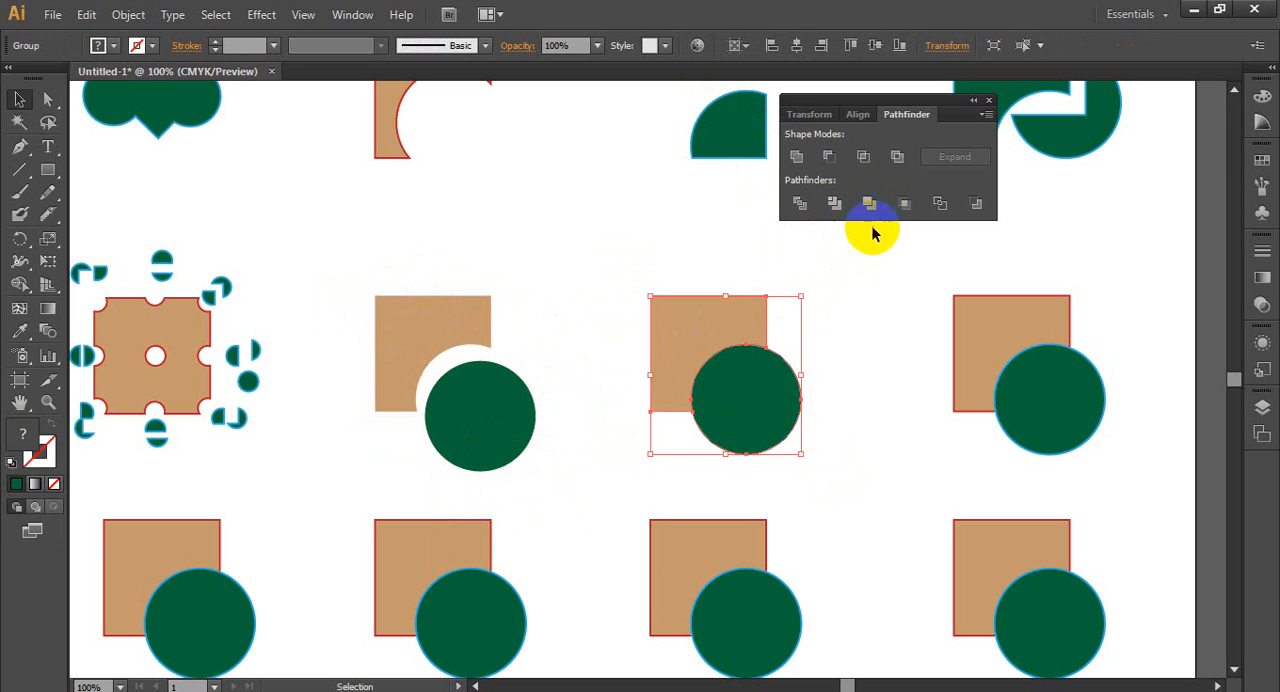
pyautogui.click(867, 400)
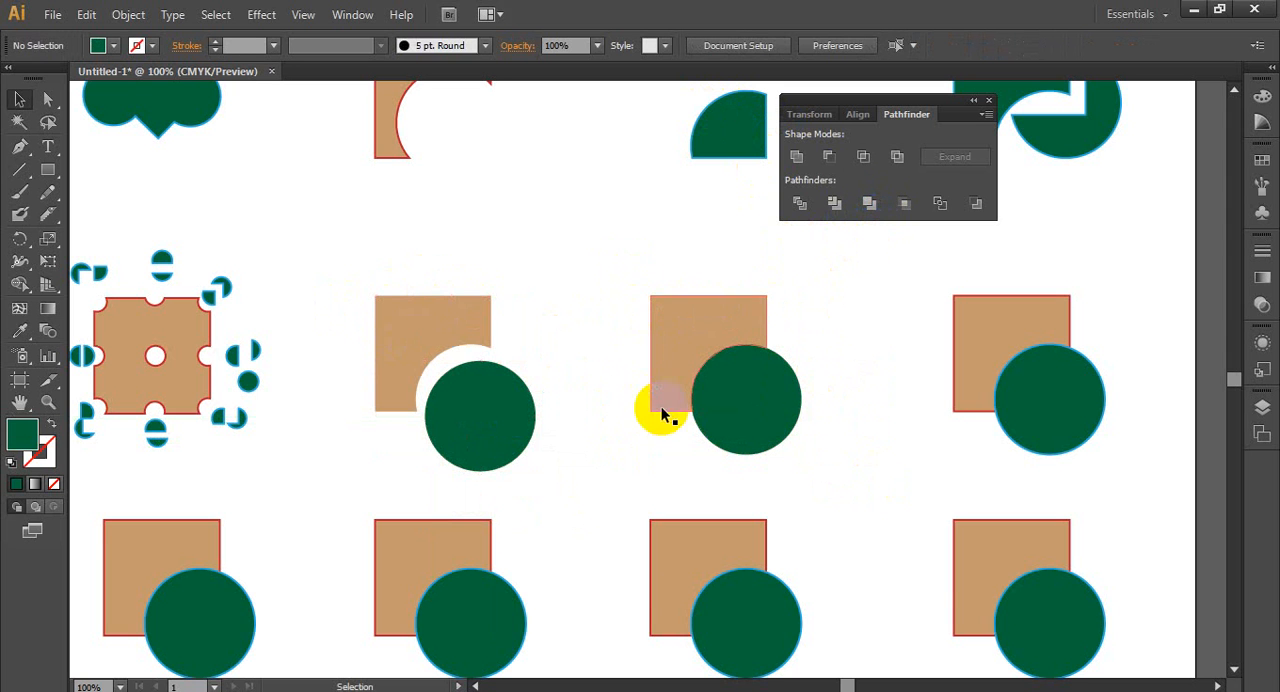
# - Ungroup the merged pair and pull its circle down and right, out of the square's cut-out
pyautogui.rightClick(751, 398)
pyautogui.click(829, 508)
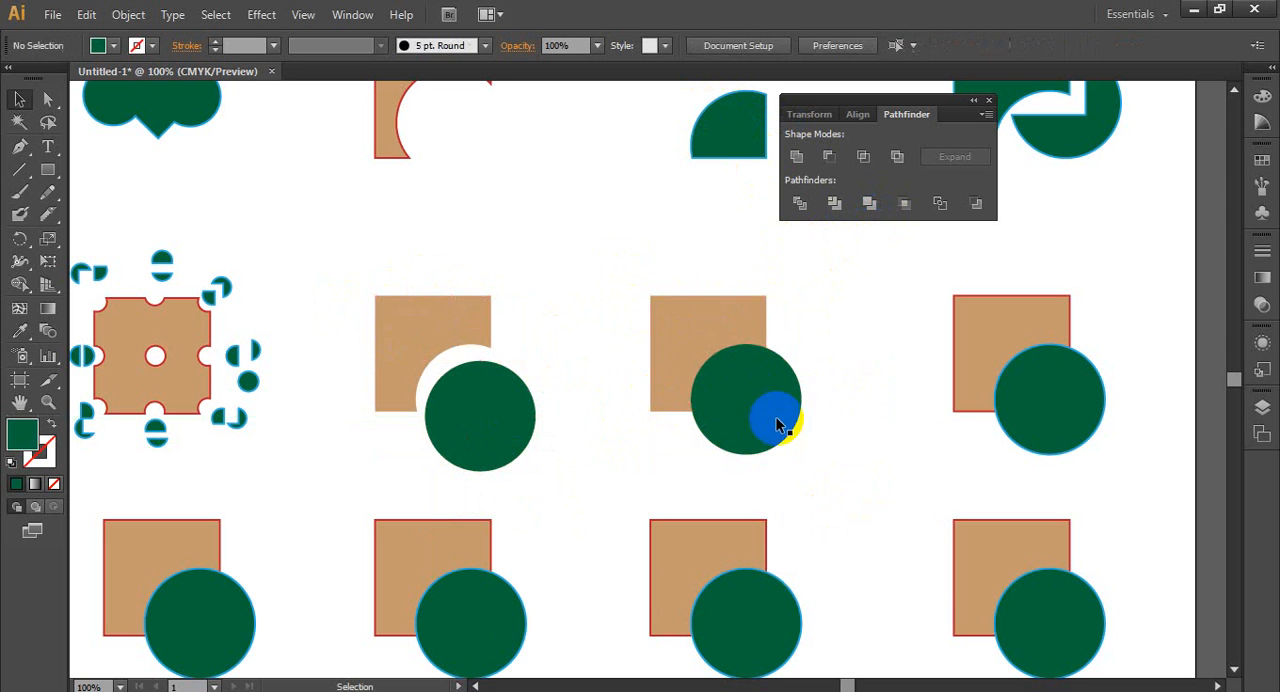
pyautogui.moveTo(775, 416)
pyautogui.mouseDown()
pyautogui.moveTo(857, 443)
pyautogui.moveTo(851, 457)
pyautogui.moveTo(773, 437)
pyautogui.mouseUp()
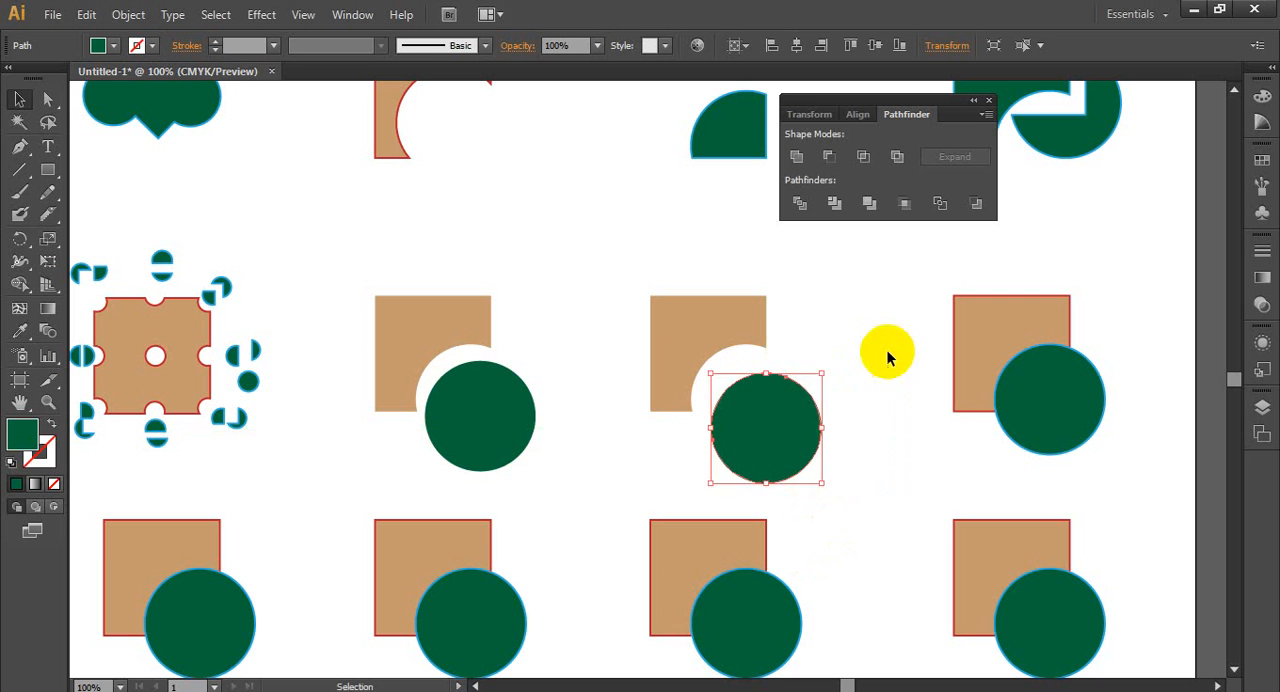
pyautogui.click(888, 352)
# - Apply the Crop pathfinder to the square and circle of the second row's fourth pair, then deselect
pyautogui.moveTo(902, 317); pyautogui.dragTo(592, 289)
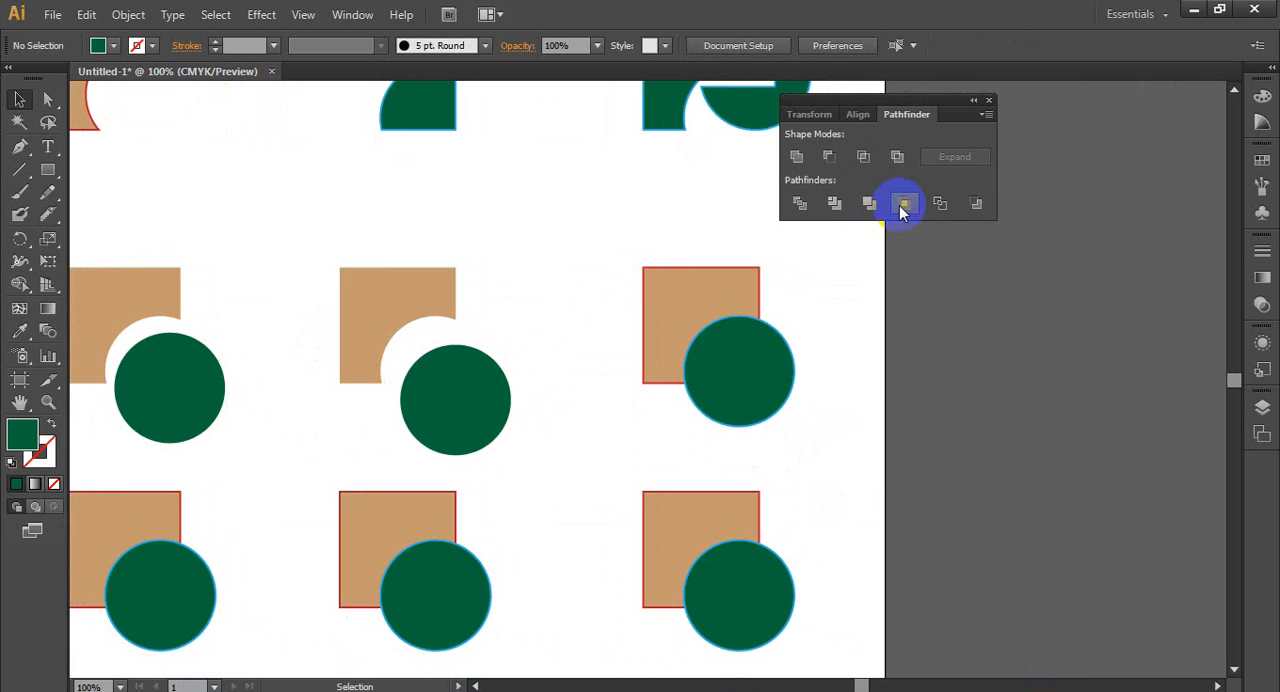
pyautogui.moveTo(633, 255); pyautogui.dragTo(824, 428)
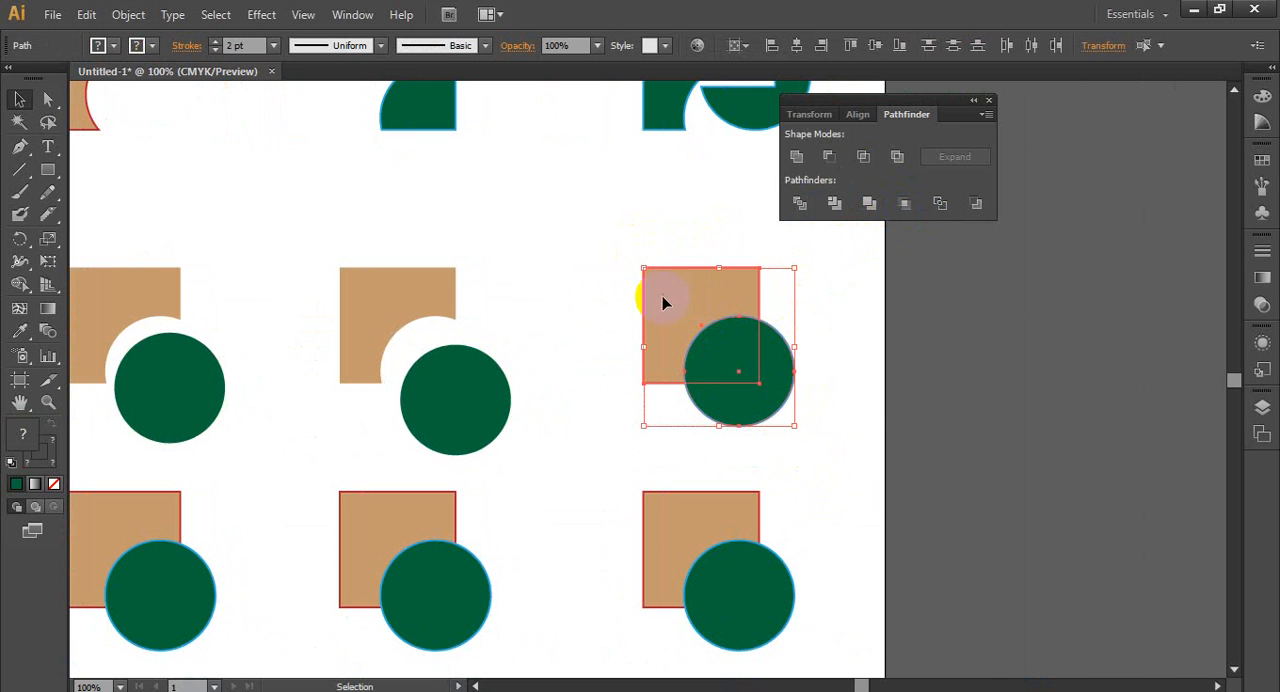
pyautogui.click(912, 206)
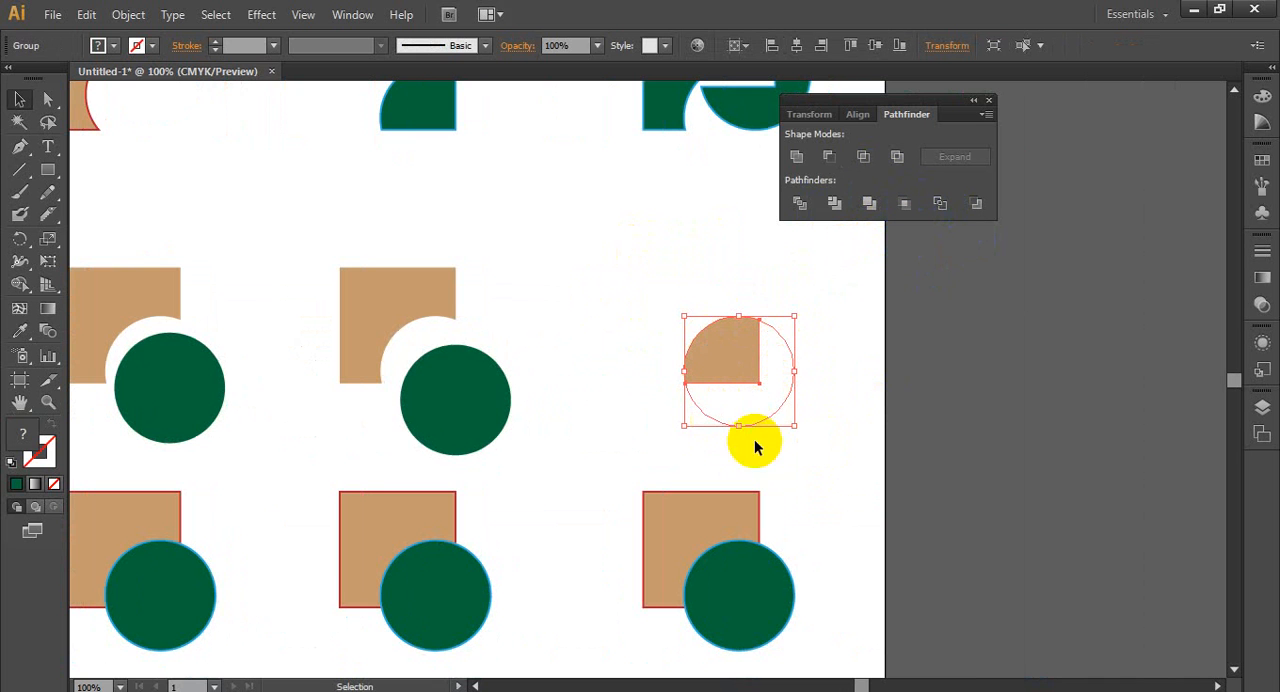
pyautogui.click(860, 490)
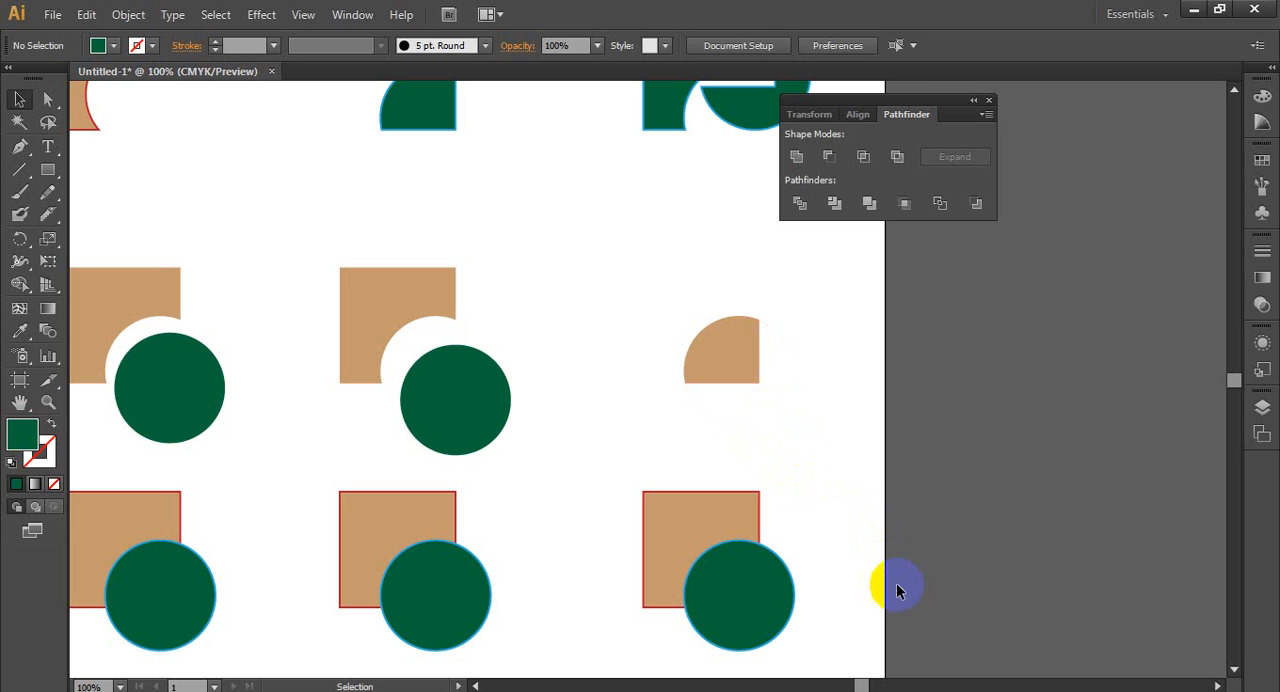
# - Give the cropped group a black stroke
pyautogui.click(766, 414)
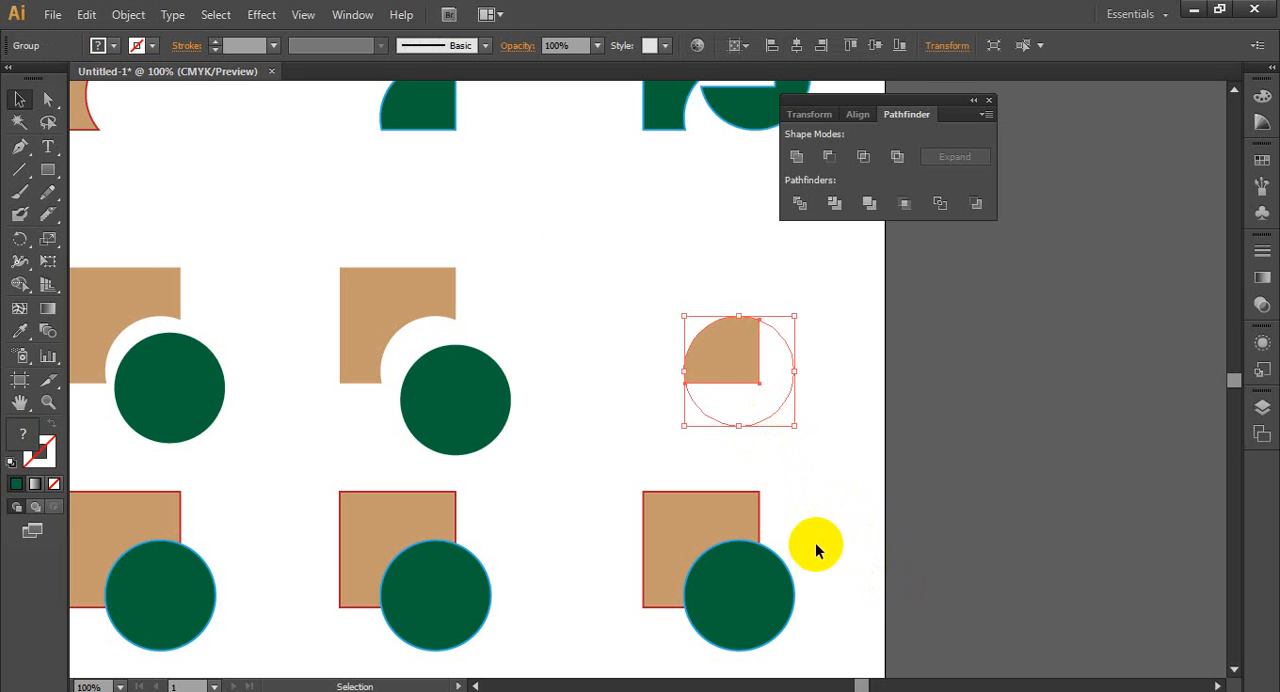
pyautogui.click(155, 47)
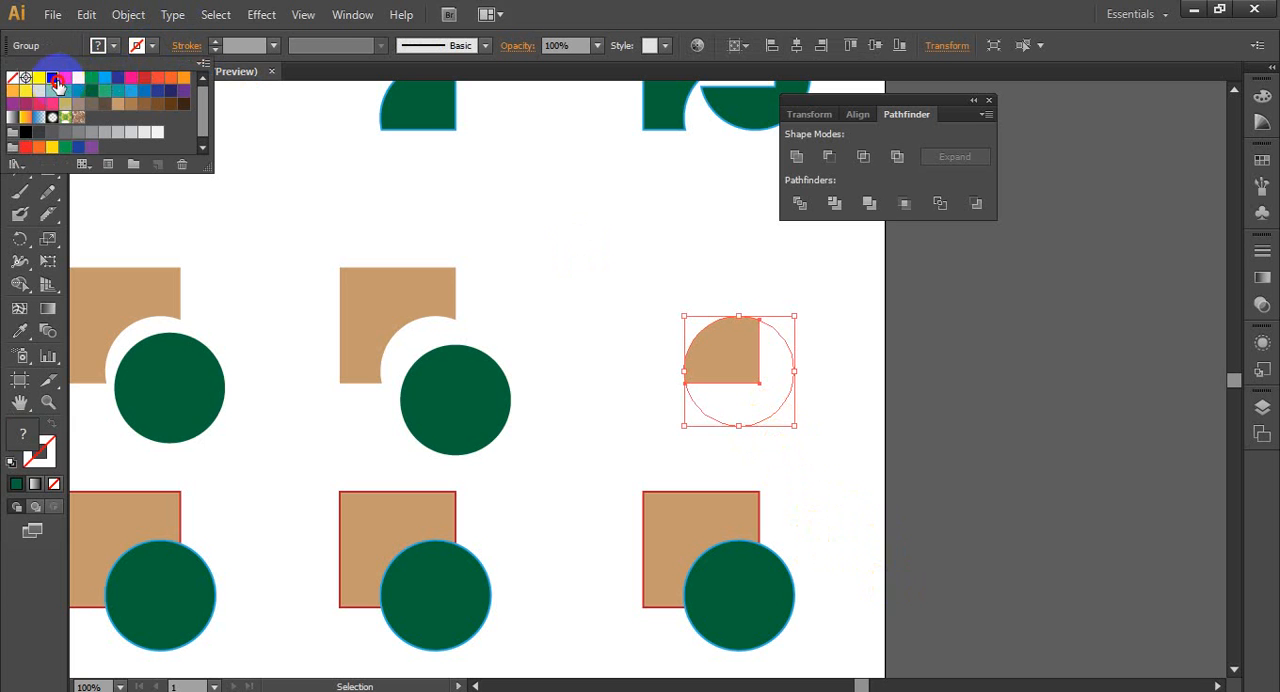
pyautogui.click(52, 77)
pyautogui.click(267, 55)
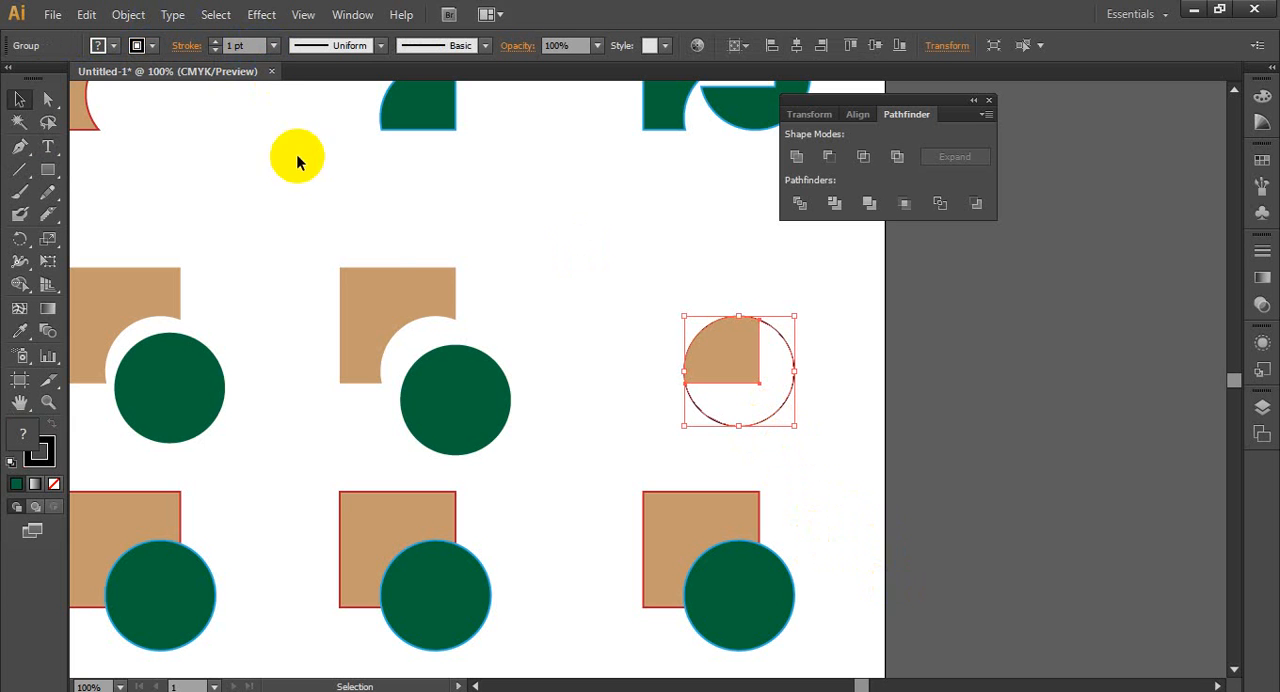
pyautogui.click(792, 456)
# - Ungroup the cropped result and pull its unfilled circle part down and right, away from the tan piece
pyautogui.click(725, 358)
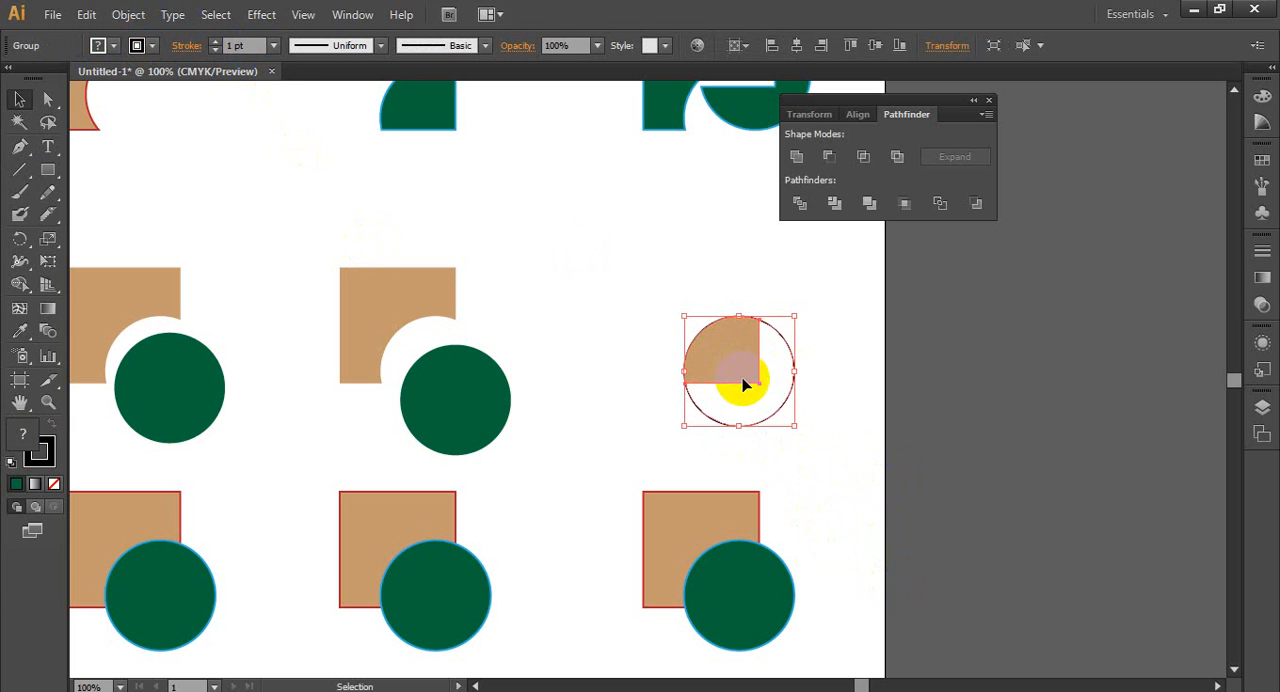
pyautogui.rightClick(737, 365)
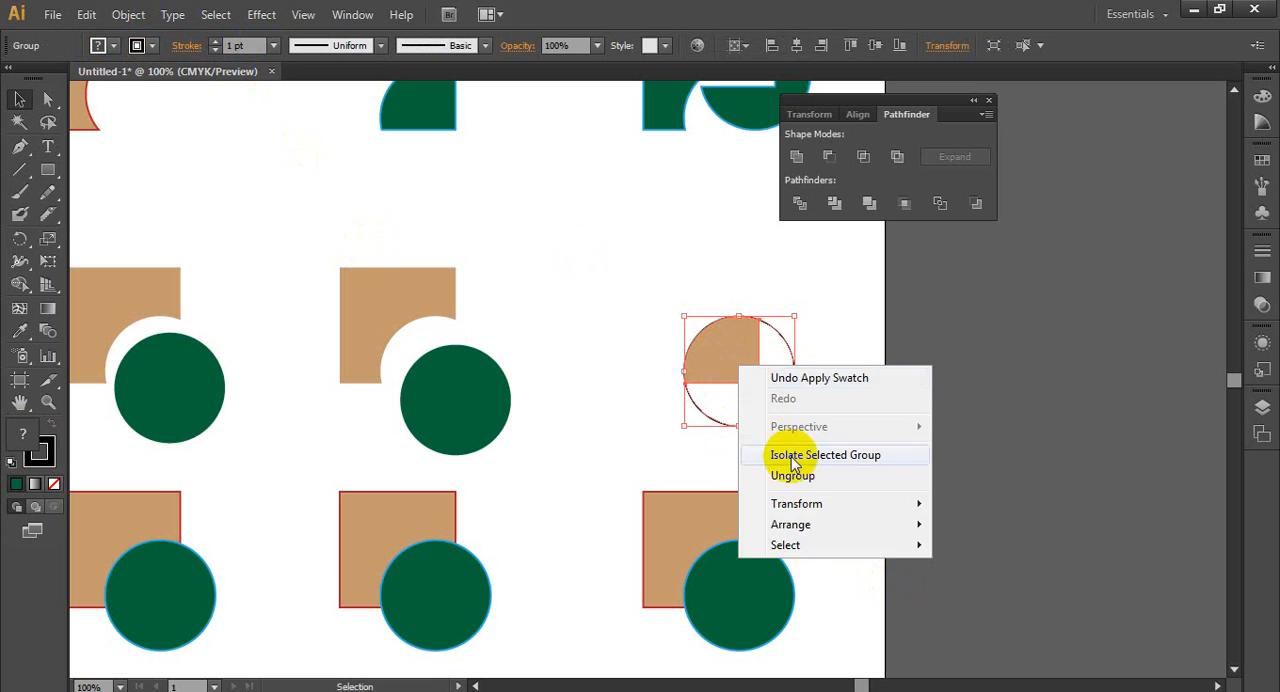
pyautogui.click(790, 472)
pyautogui.click(779, 422)
pyautogui.moveTo(771, 410); pyautogui.dragTo(814, 442)
pyautogui.click(840, 550)
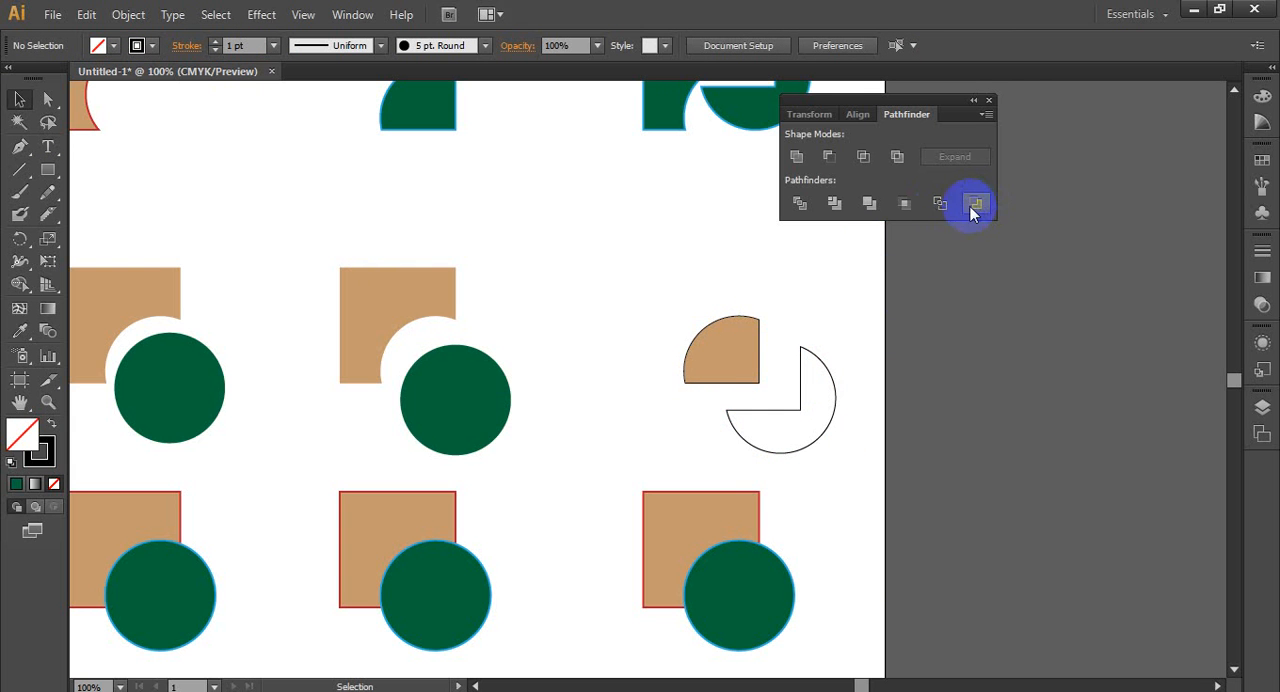
# - Apply the Outline pathfinder to the square and circle of the third row's fourth pair, then deselect
pyautogui.moveTo(623, 306); pyautogui.dragTo(600, 143)
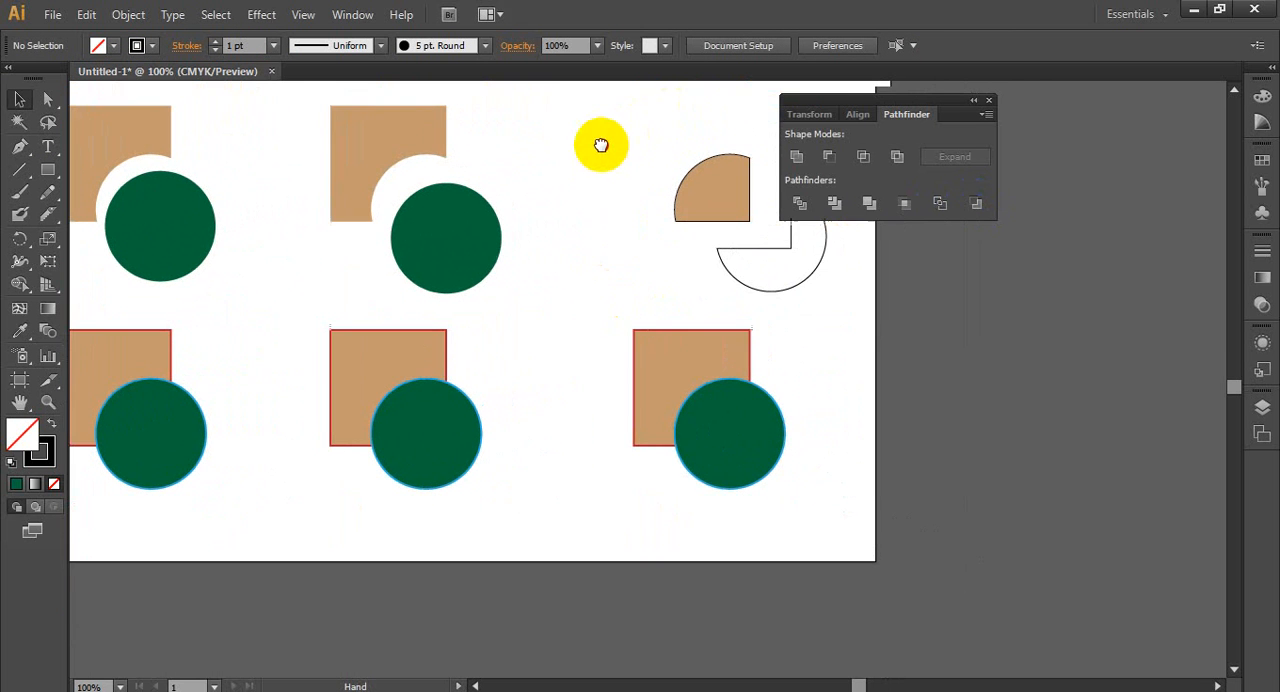
pyautogui.moveTo(603, 323); pyautogui.dragTo(845, 515)
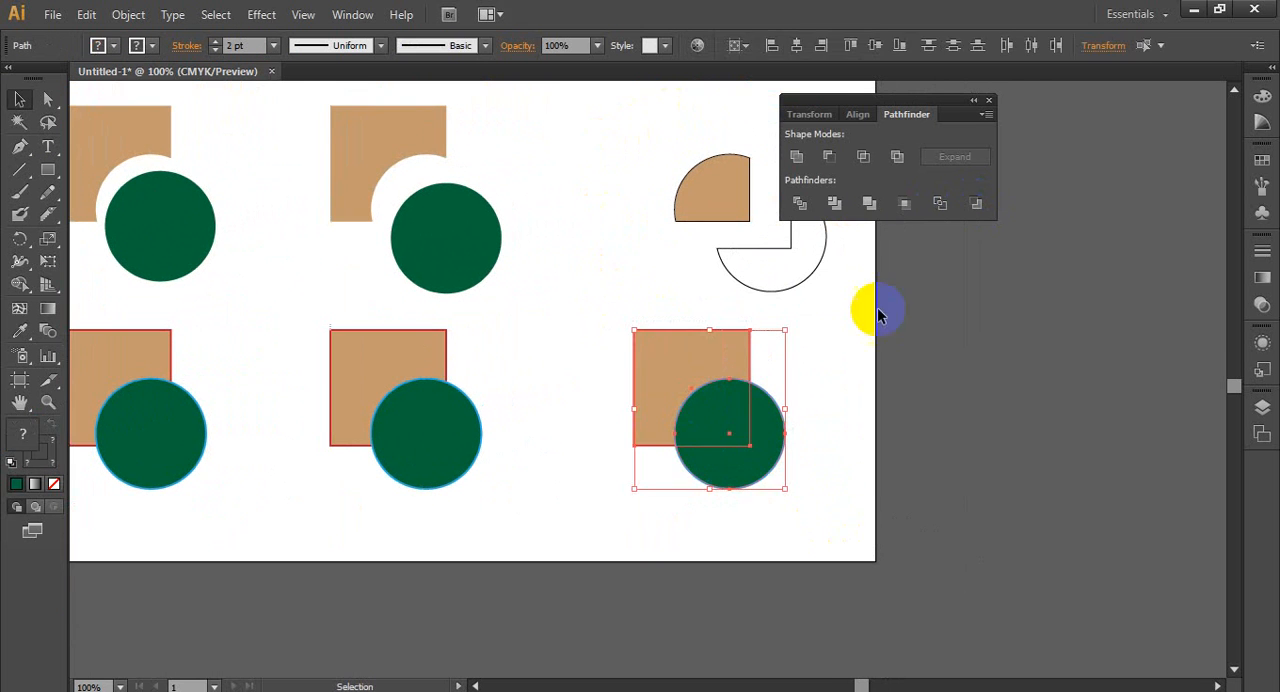
pyautogui.click(937, 205)
pyautogui.click(886, 466)
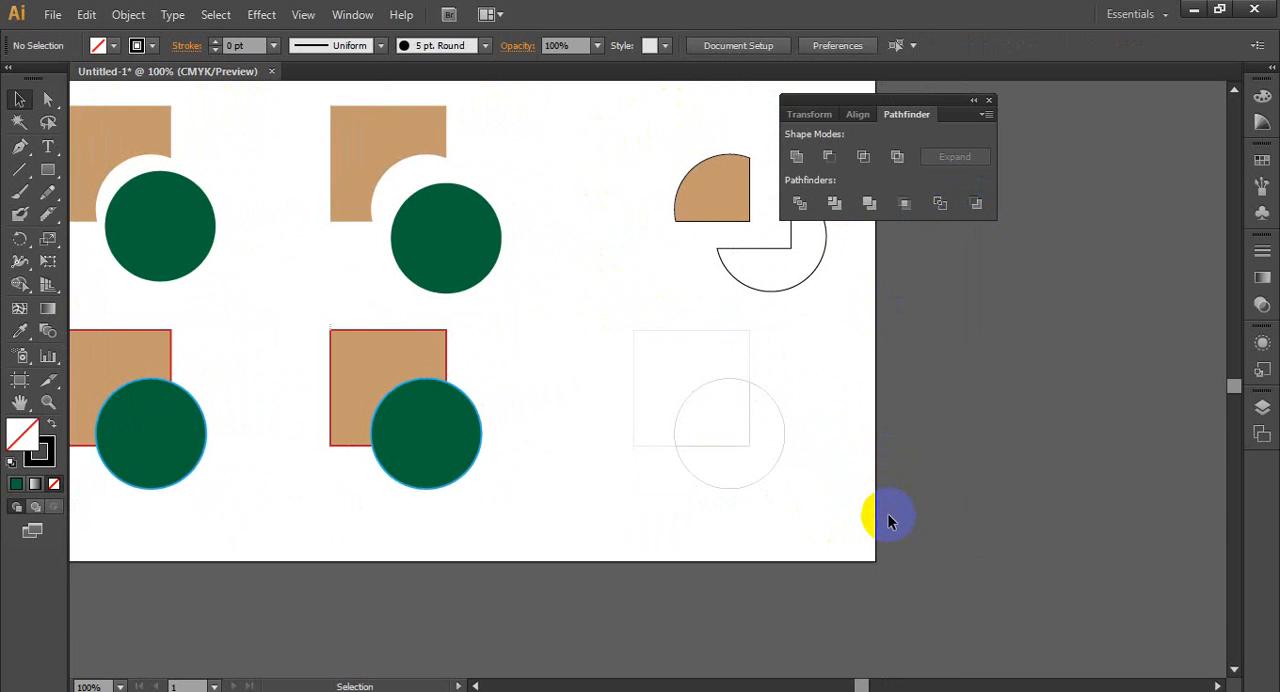
# - Give the outlined square and circle a black stroke with a weight of 2 pt
pyautogui.moveTo(594, 318); pyautogui.dragTo(803, 514)
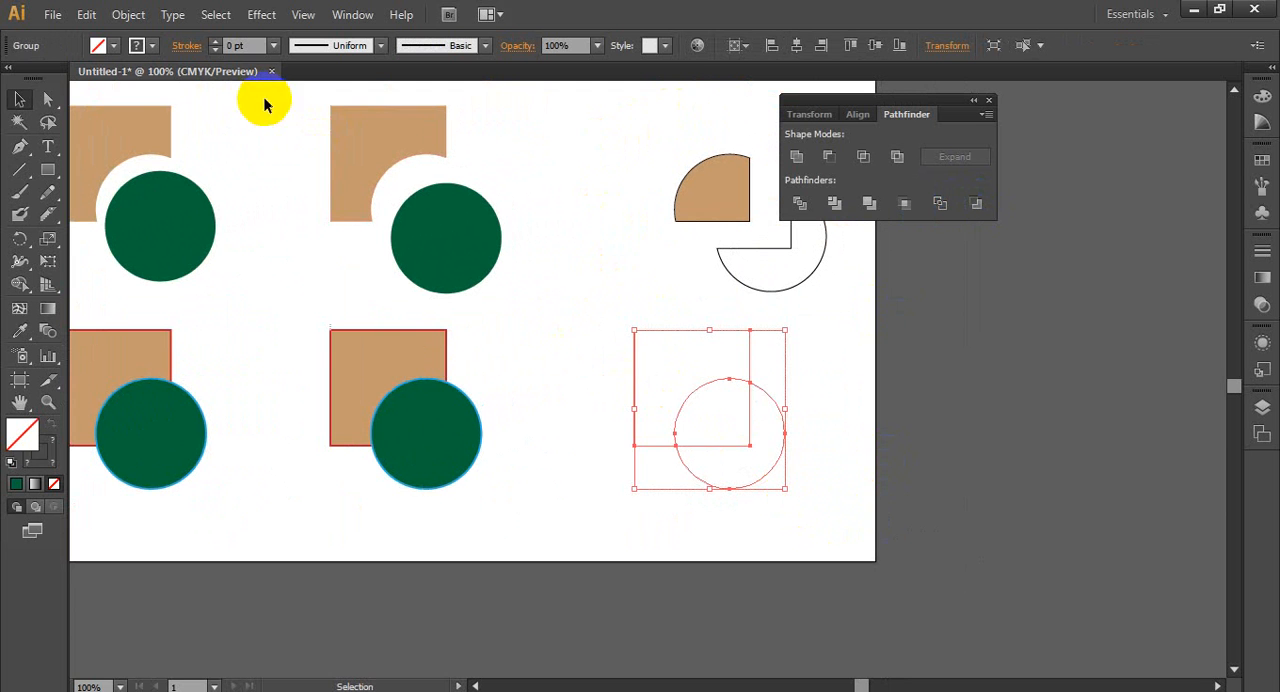
pyautogui.click(152, 46)
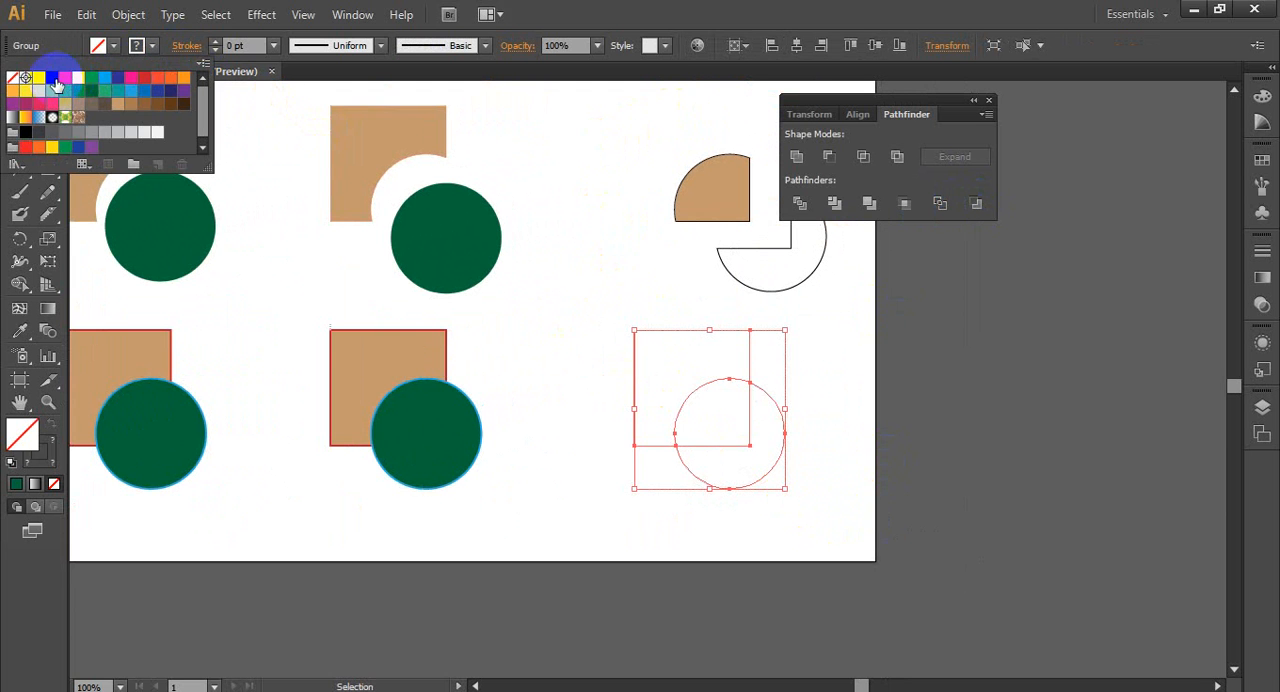
pyautogui.click(55, 79)
pyautogui.click(625, 275)
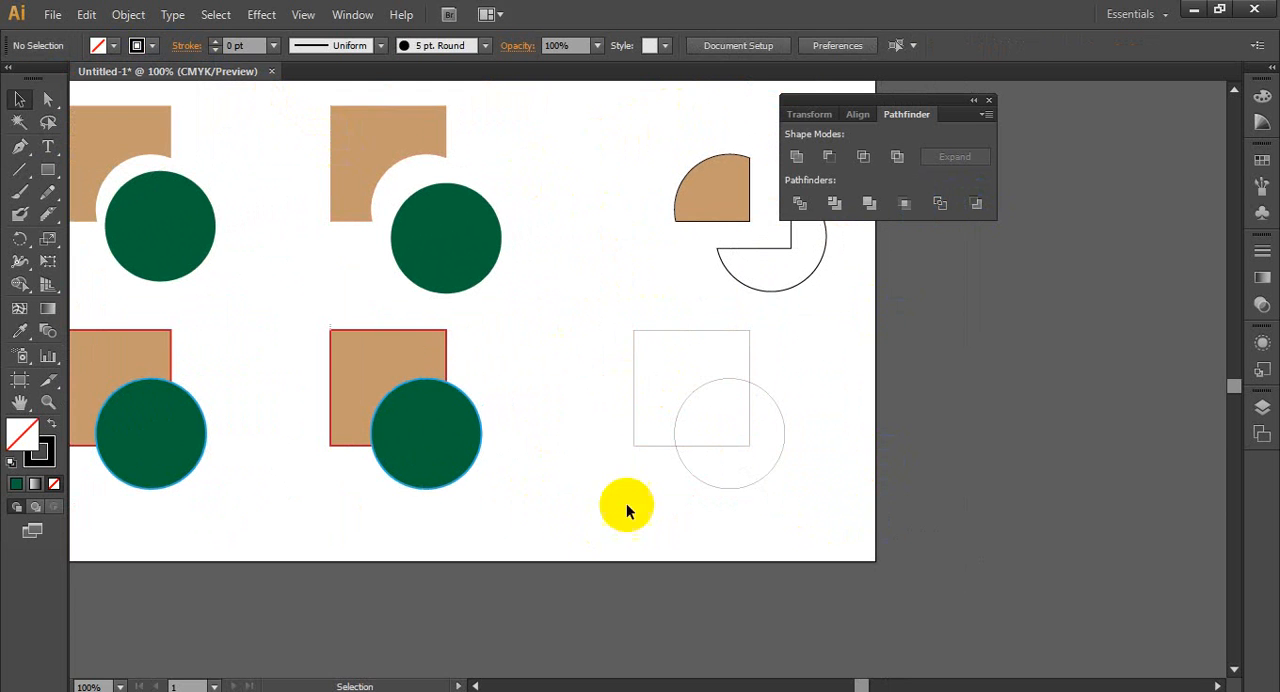
pyautogui.moveTo(617, 380); pyautogui.dragTo(740, 470)
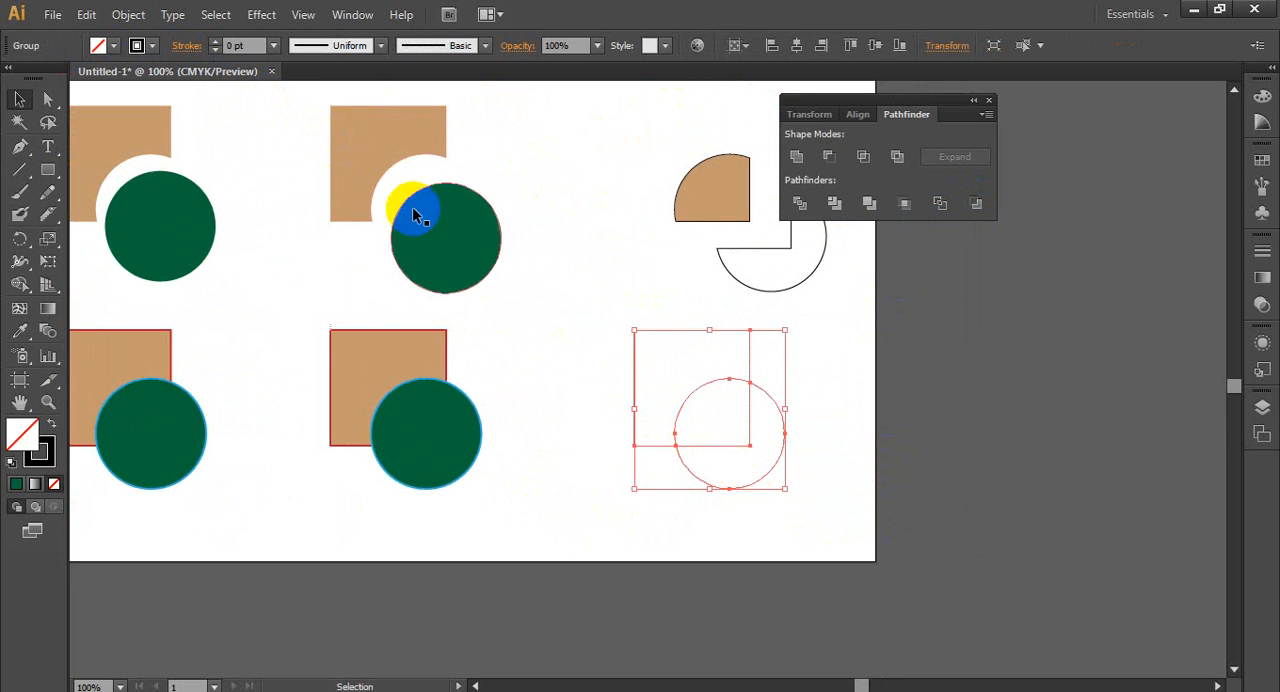
pyautogui.click(274, 46)
pyautogui.click(296, 176)
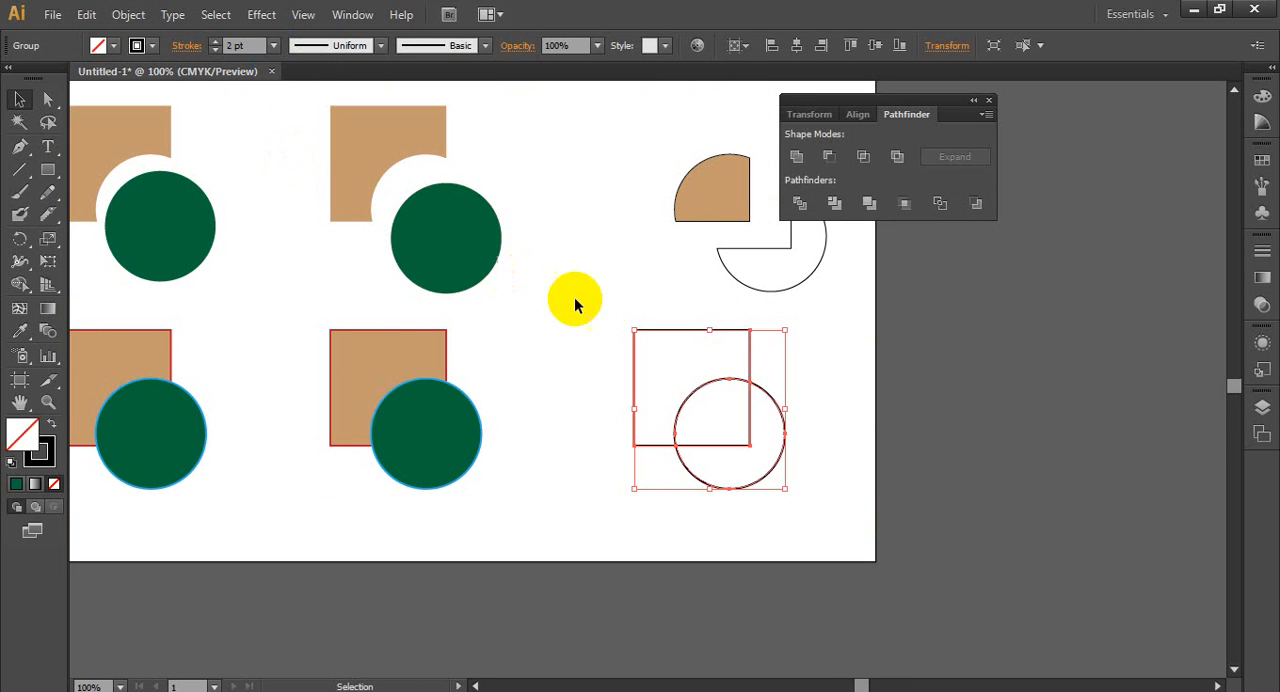
pyautogui.click(586, 344)
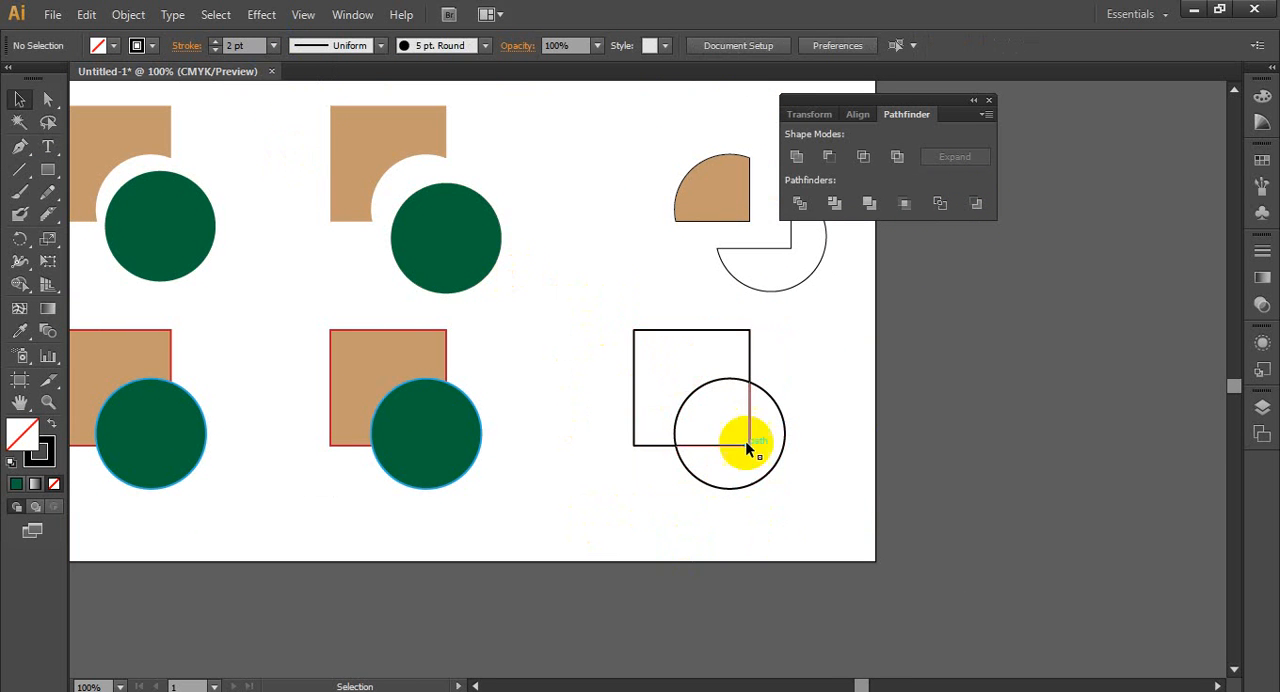
# - Ungroup the outlined pair and pull its circle arcs and the square's lower-right corner segment apart
pyautogui.click(745, 410)
pyautogui.rightClick(748, 412)
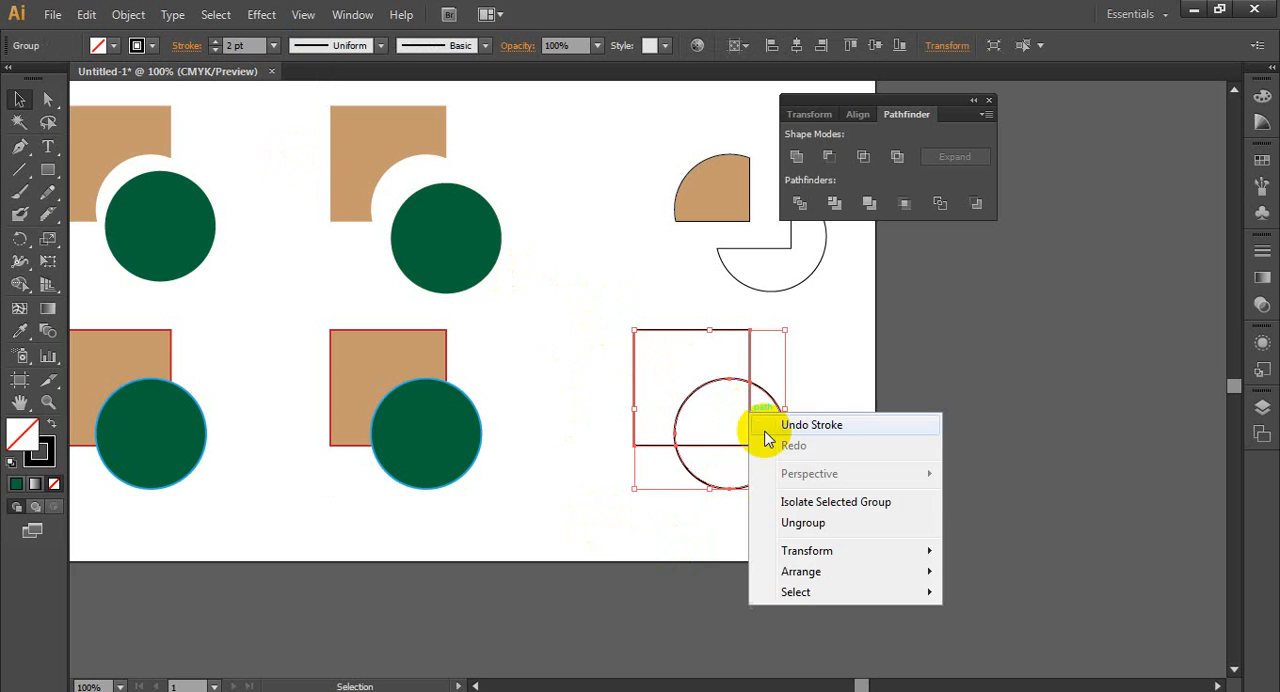
pyautogui.click(786, 522)
pyautogui.moveTo(771, 449); pyautogui.dragTo(862, 481)
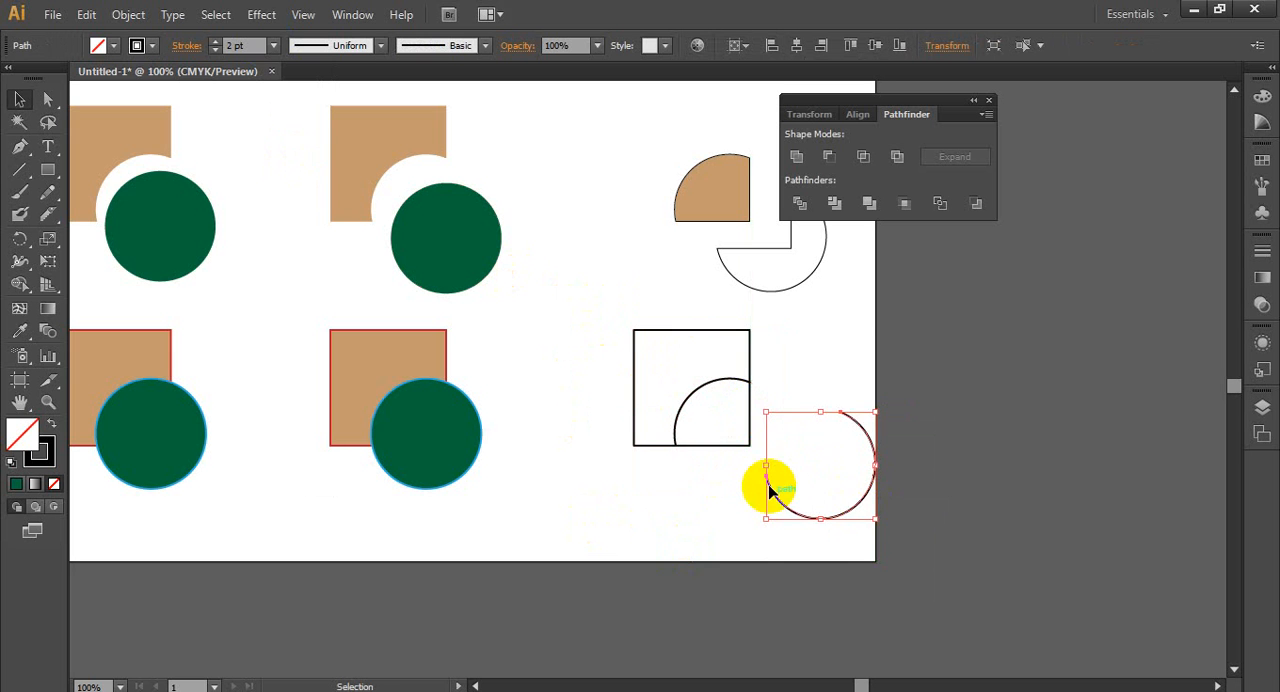
pyautogui.moveTo(741, 450); pyautogui.dragTo(671, 366)
pyautogui.click(1030, 458)
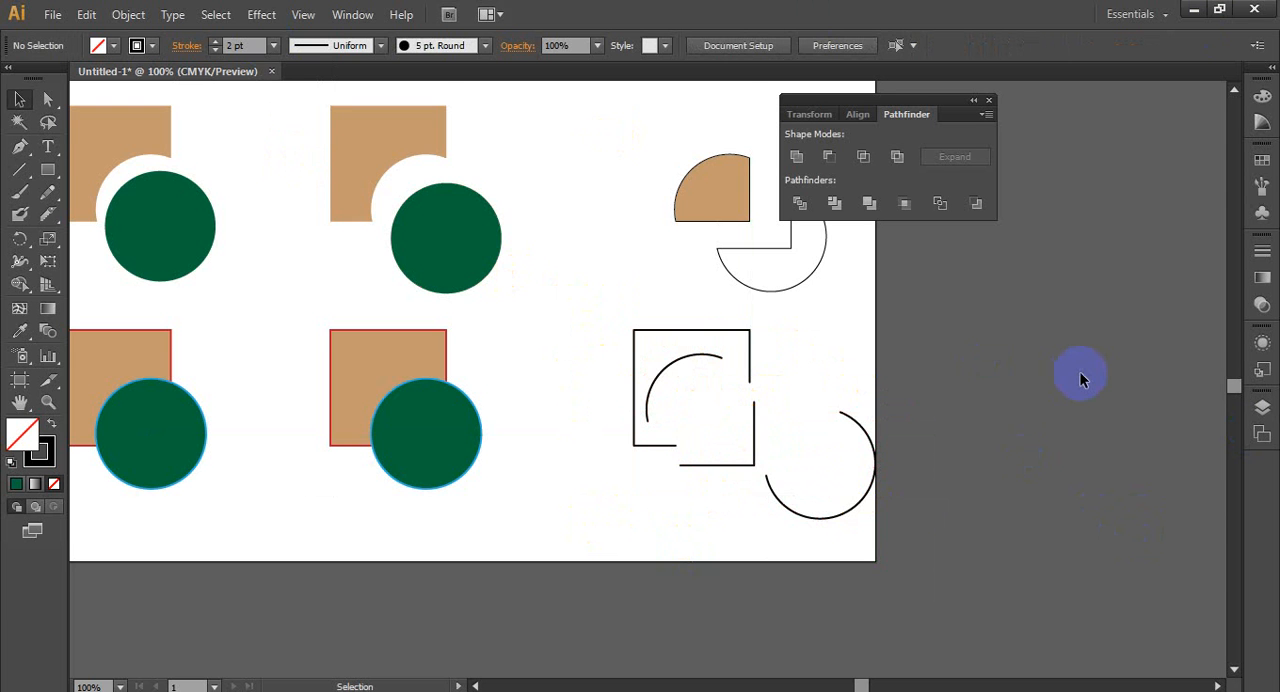
# - Try the Minus Back pathfinder on the third row's third square and circle, then deselect the pair
pyautogui.scroll(-2, 1080, 371)
pyautogui.scroll(-2, 572, 428)
pyautogui.scroll(2, 400, 438)
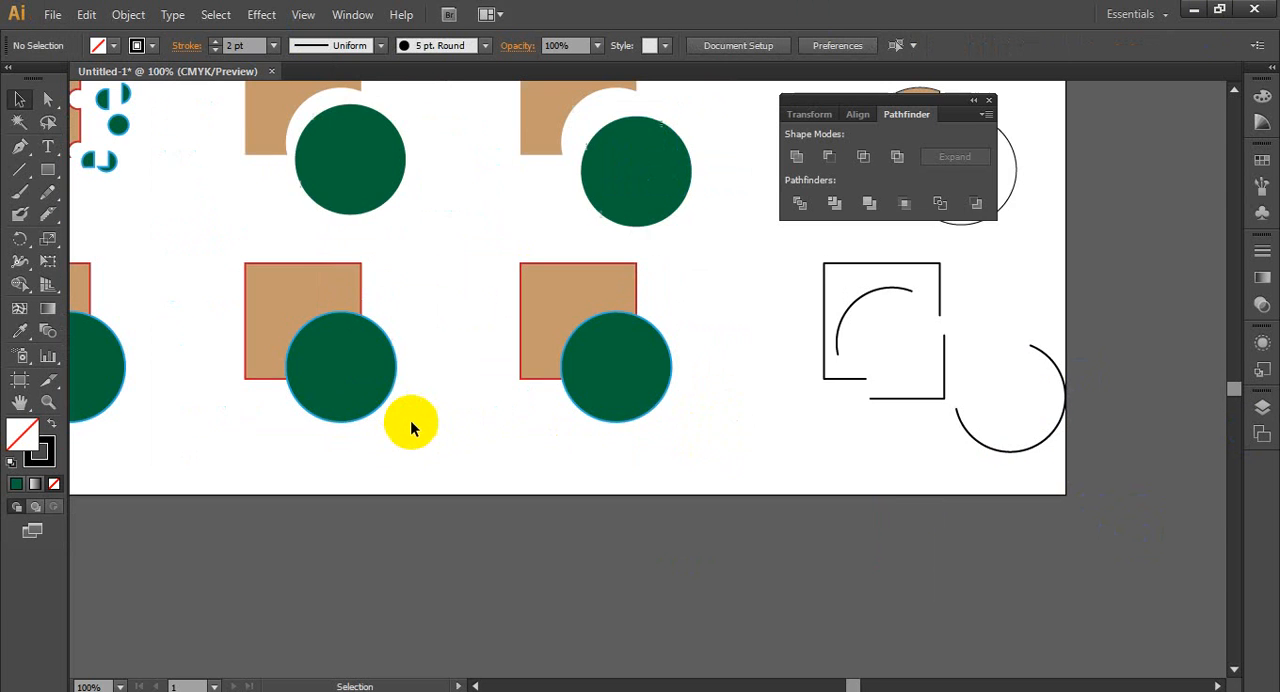
pyautogui.scroll(1, 449, 423)
pyautogui.scroll(-1, 628, 364)
pyautogui.moveTo(480, 277); pyautogui.dragTo(678, 424)
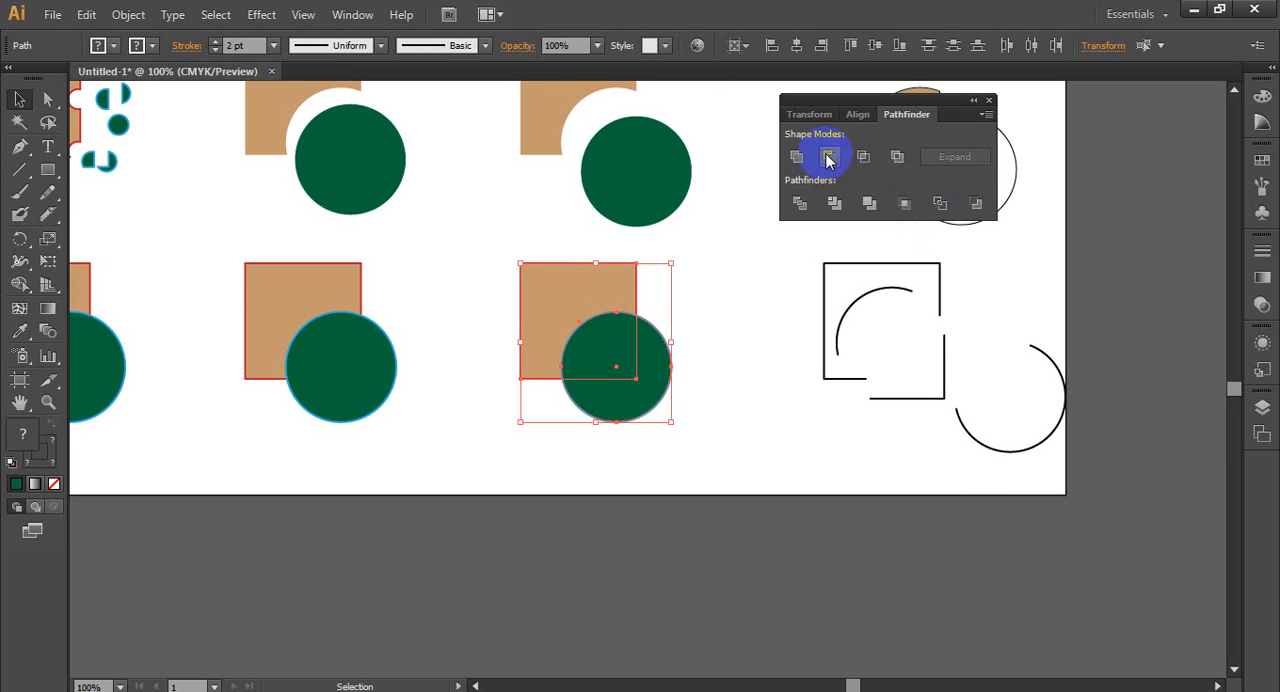
pyautogui.click(975, 205)
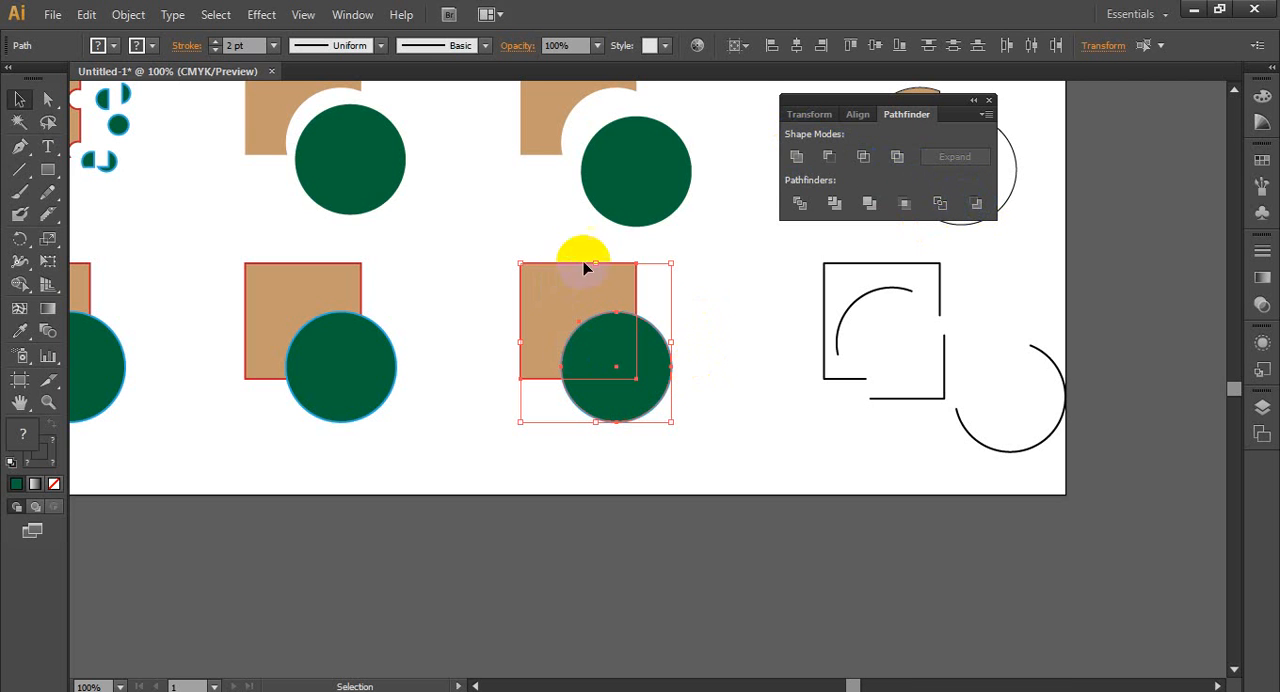
pyautogui.click(724, 328)
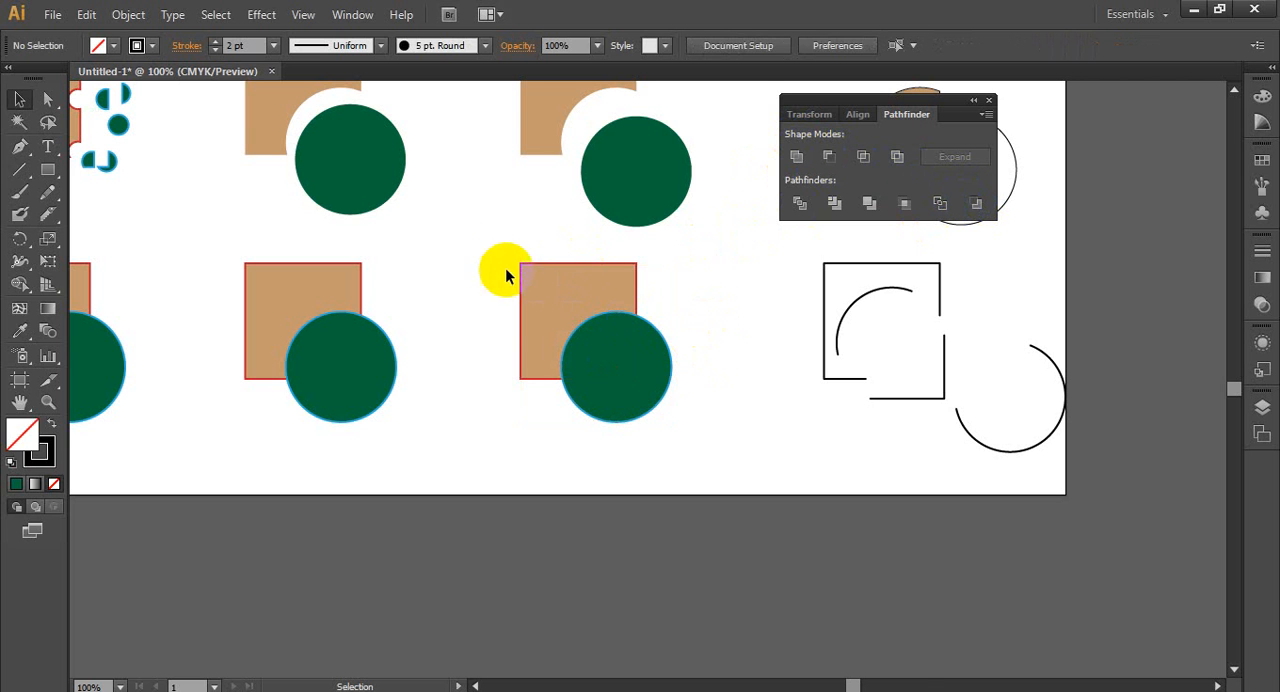
# - Try the Minus Front shape mode on the third row's third square and circle, then undo it
pyautogui.moveTo(497, 263); pyautogui.dragTo(690, 411)
pyautogui.click(828, 156)
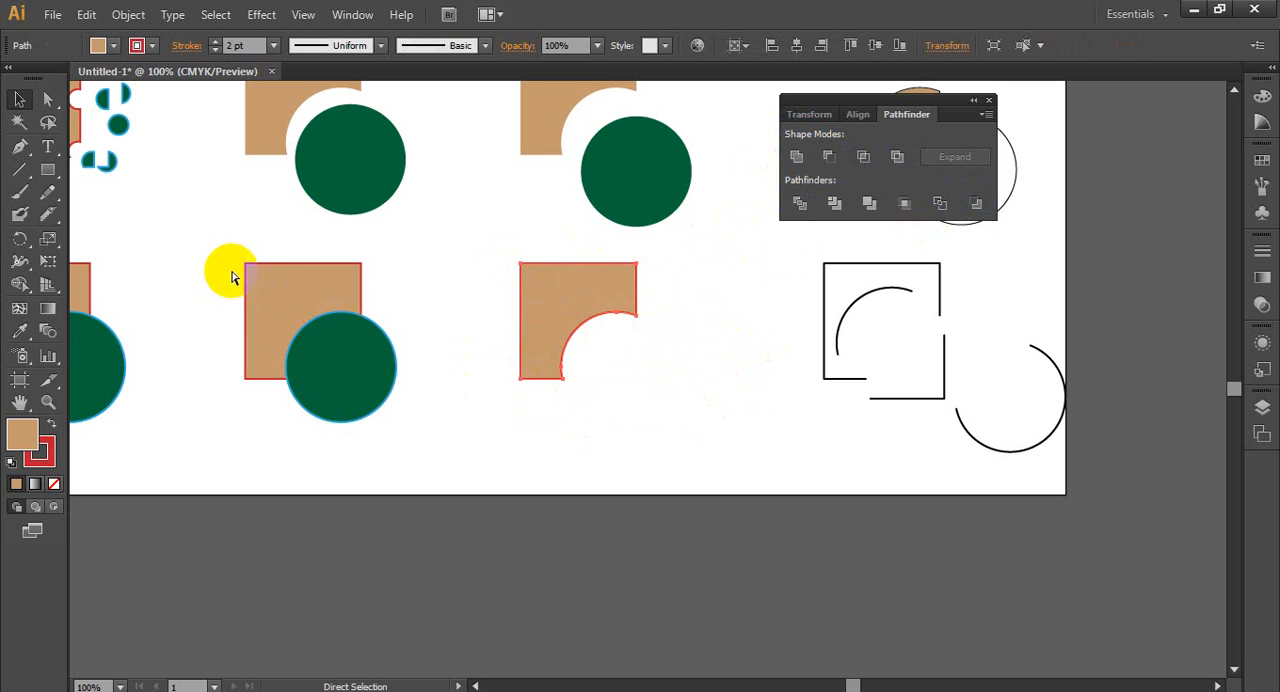
pyautogui.hotkey('ctrl', 'z')
# - Apply Minus Back to the third row's third square and circle, deselect the result, then undo the operation
pyautogui.click(480, 273)
pyautogui.moveTo(486, 264); pyautogui.dragTo(679, 416)
pyautogui.click(977, 204)
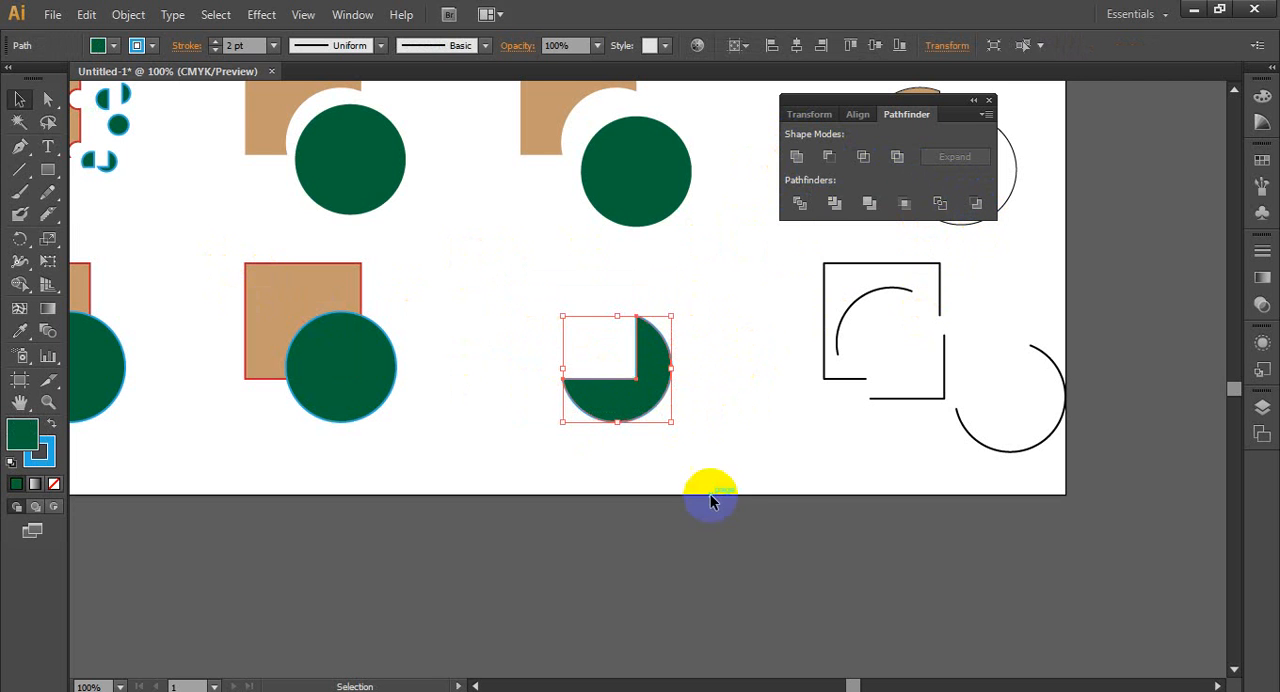
pyautogui.click(754, 438)
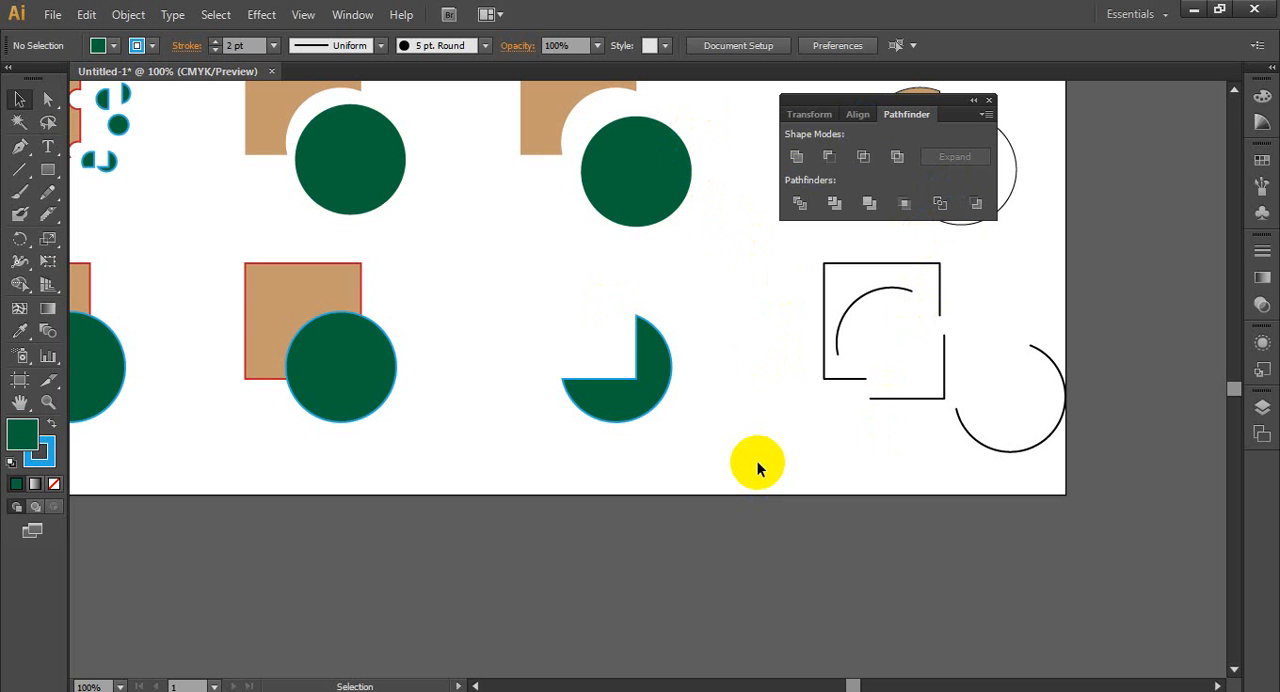
pyautogui.hotkey('ctrl', 'z')
pyautogui.click(700, 463)
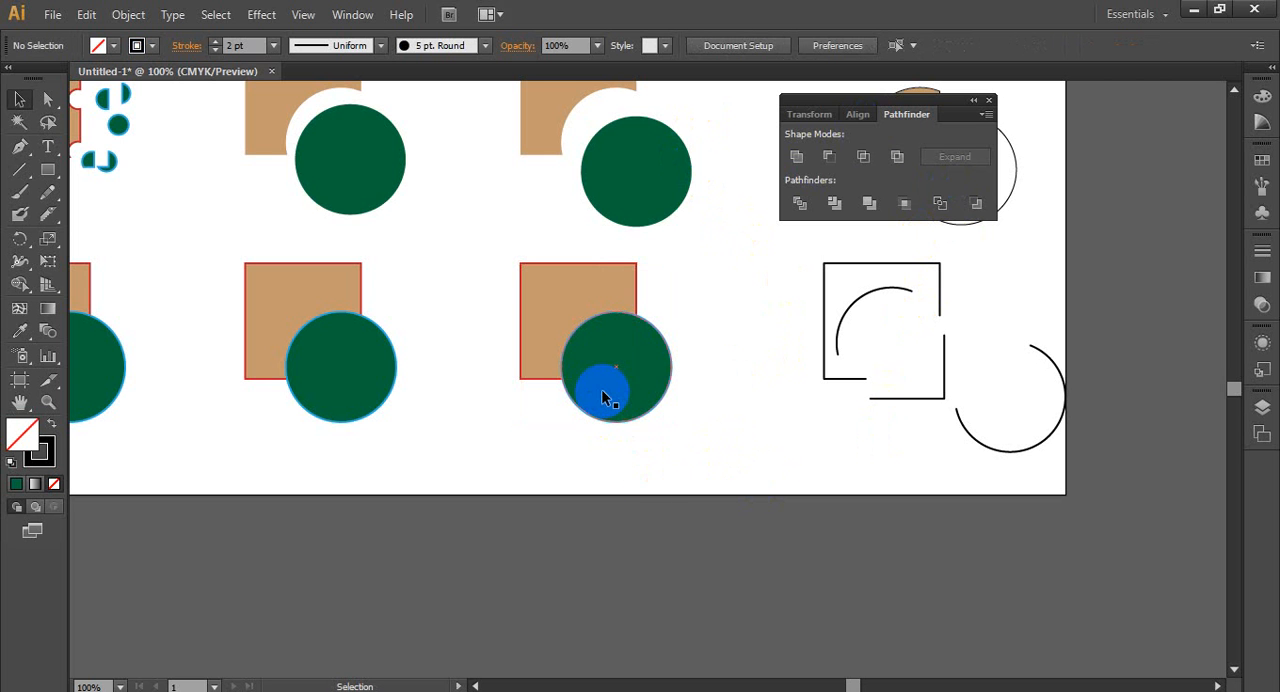
# - Delete the three uncut square-and-circle pairs in the third row
pyautogui.scroll(-5, 637, 486)
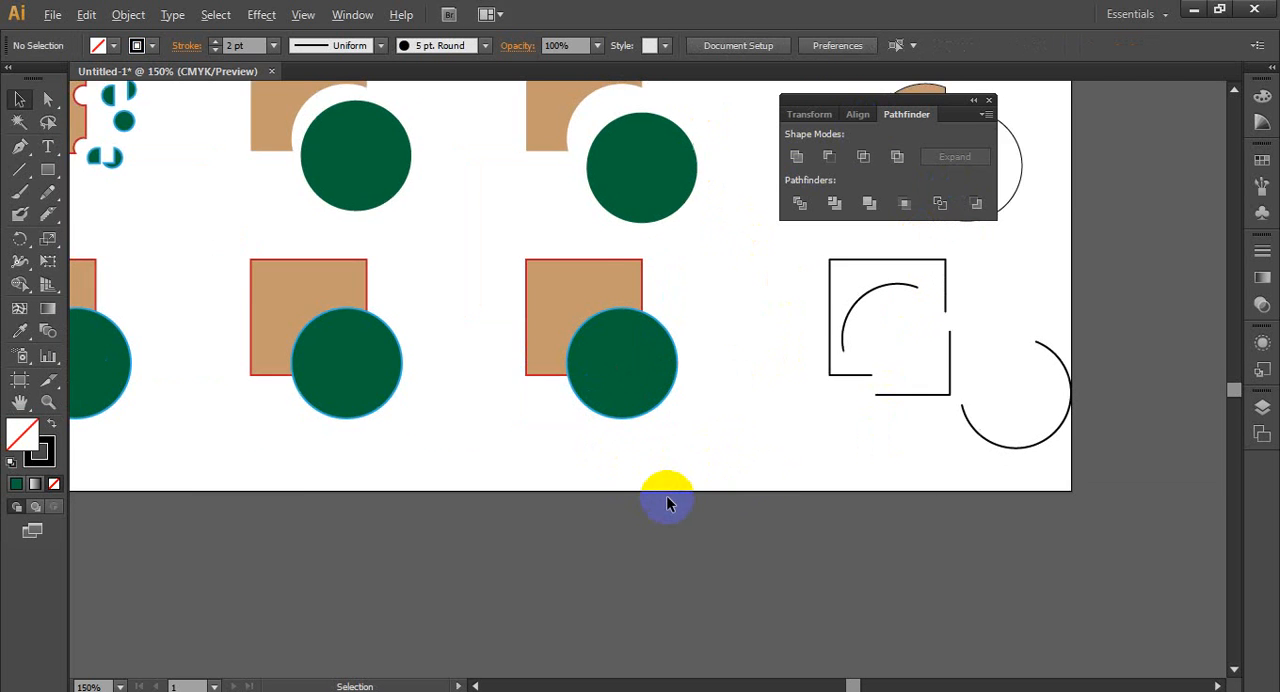
pyautogui.scroll(1, 607, 519)
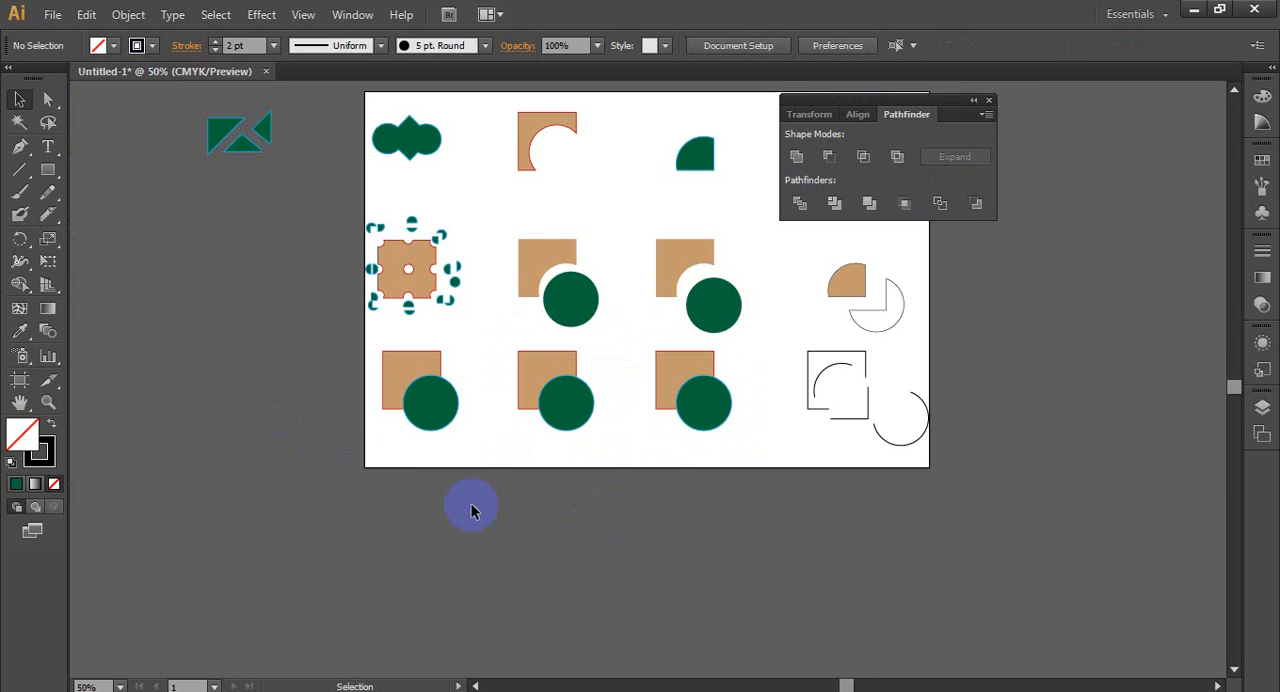
pyautogui.moveTo(358, 364); pyautogui.dragTo(734, 437)
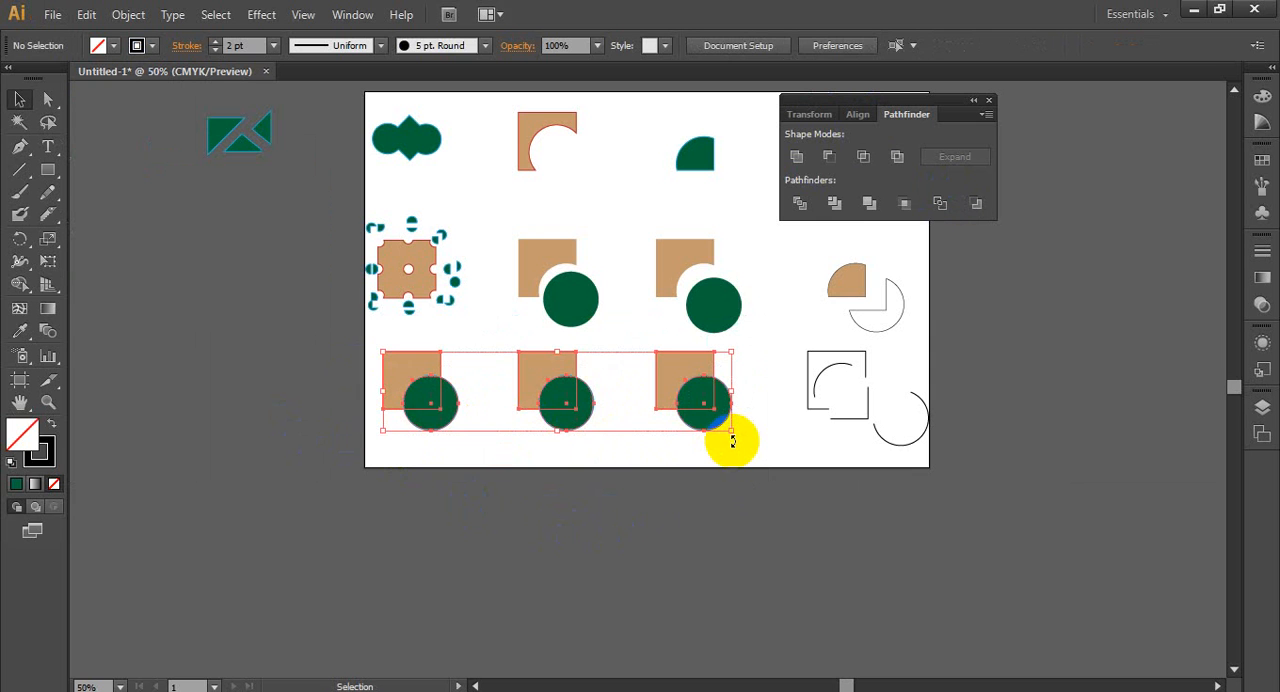
pyautogui.press('Delete')
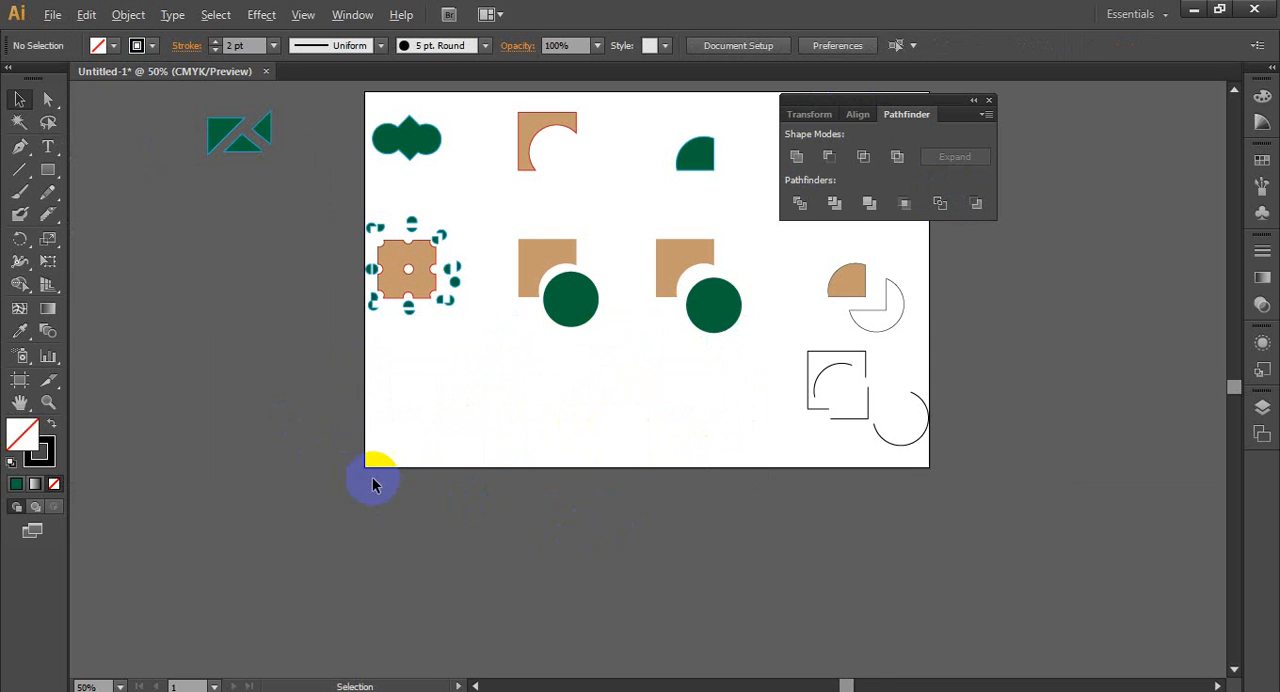
# - Delete all remaining artwork on the artboard and the green triangular pieces beside it
pyautogui.scroll(-2, 371, 474)
pyautogui.scroll(1, 407, 491)
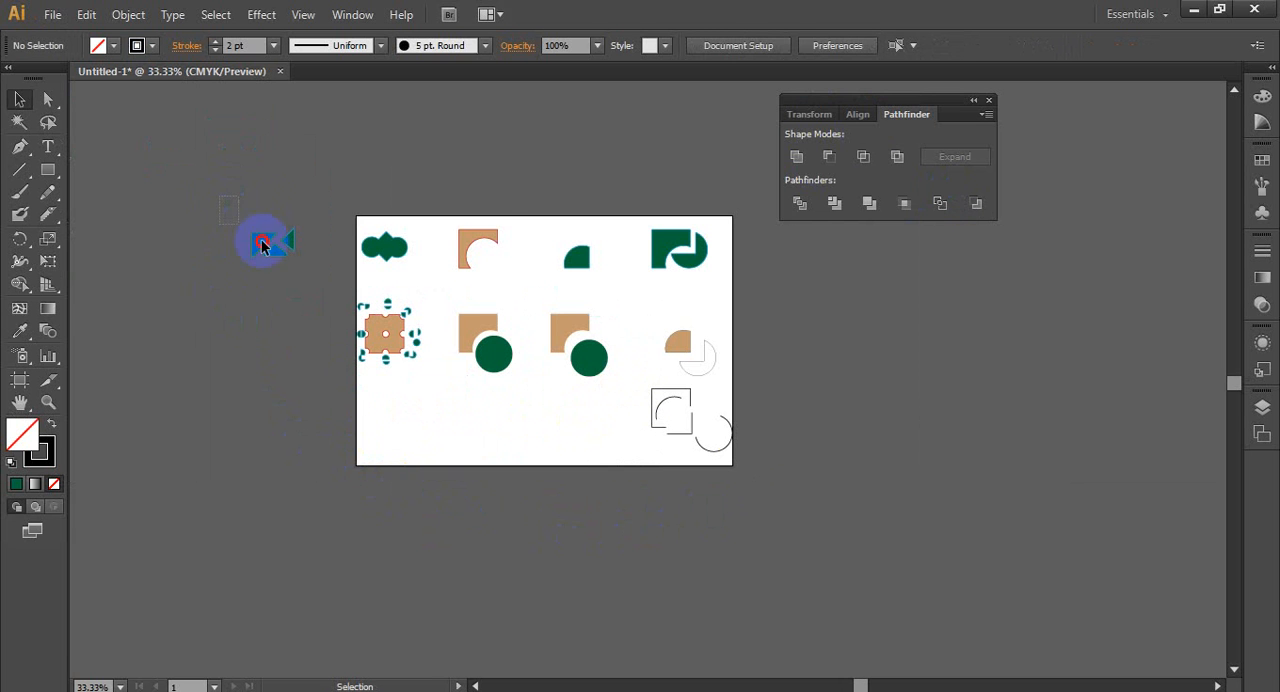
pyautogui.moveTo(262, 244); pyautogui.dragTo(785, 516)
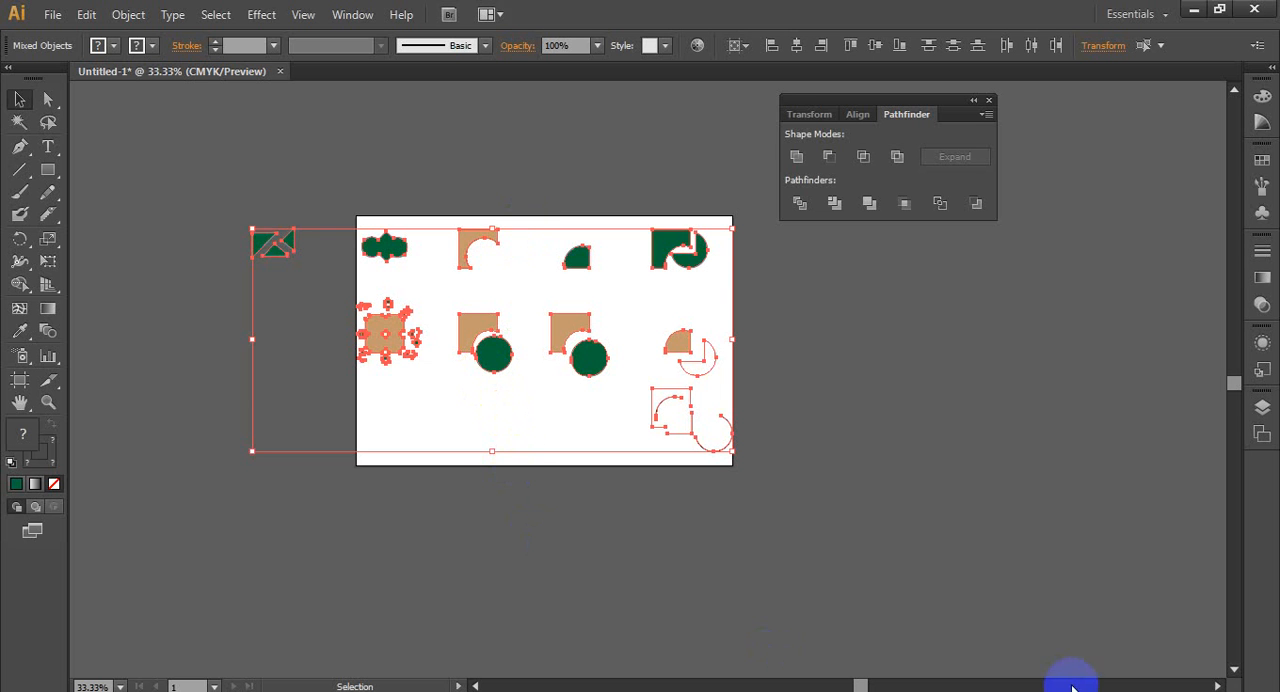
pyautogui.click(1062, 690)
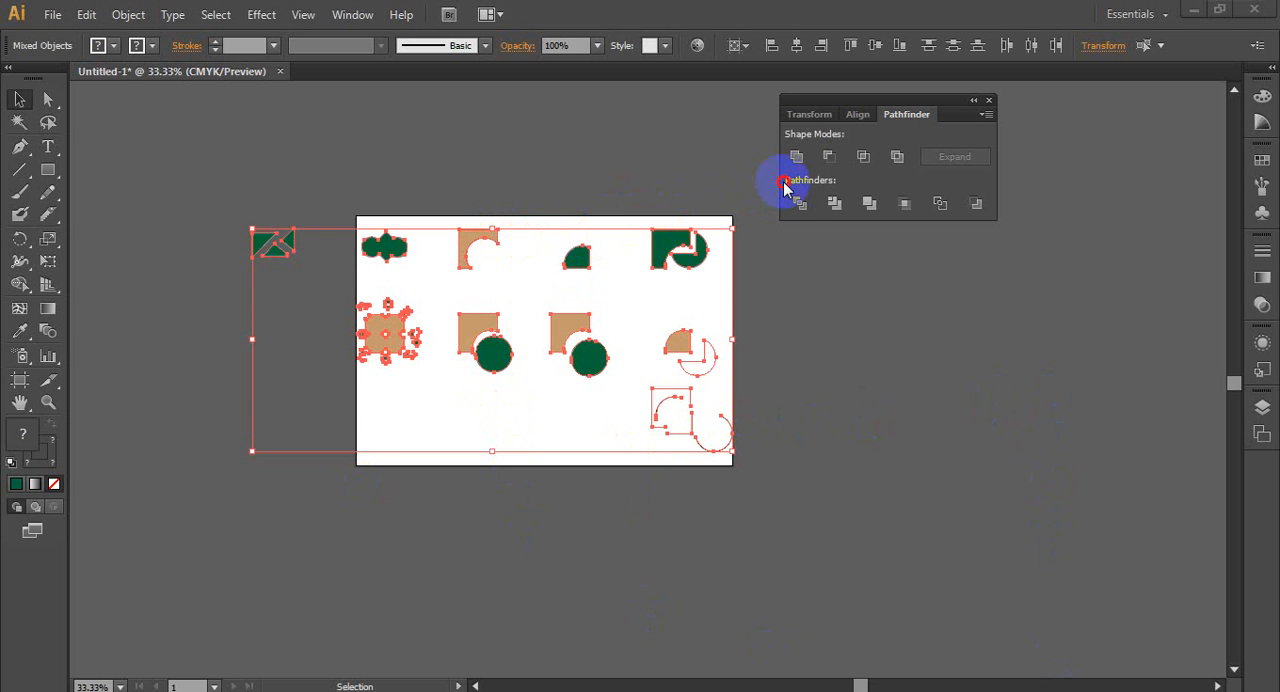
pyautogui.click(295, 312)
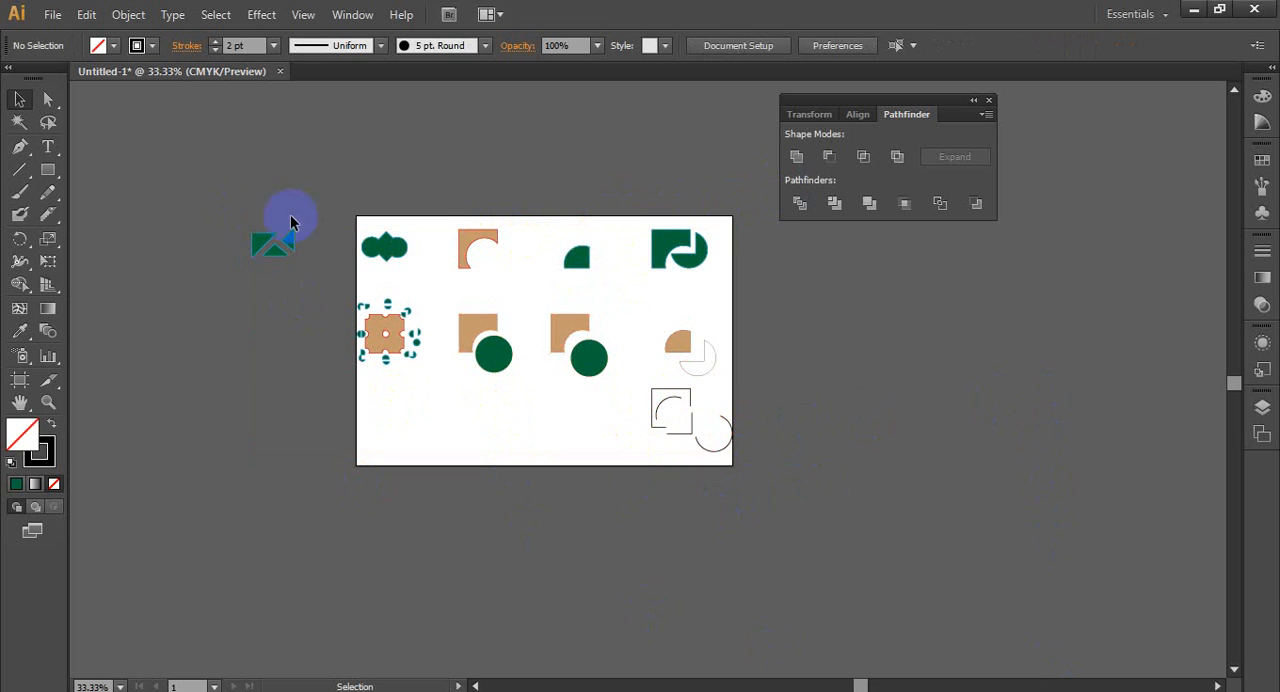
pyautogui.moveTo(291, 222); pyautogui.dragTo(849, 506)
pyautogui.press('Delete')
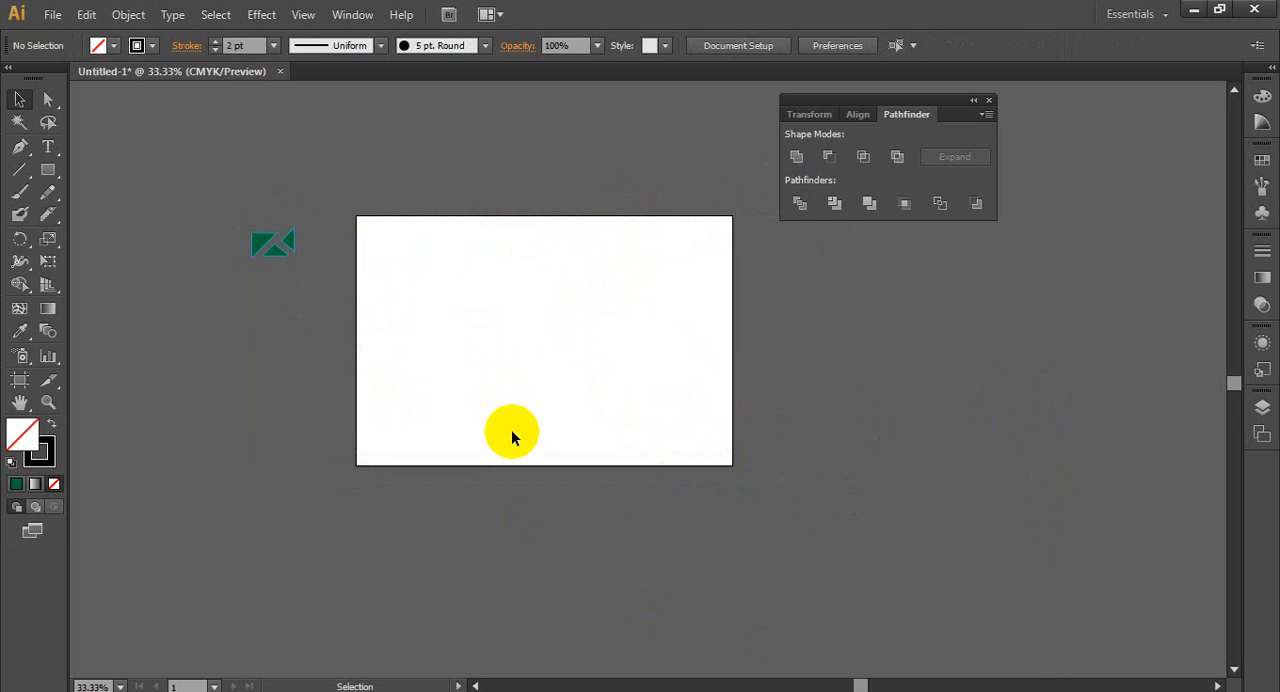
pyautogui.moveTo(240, 249); pyautogui.dragTo(350, 290)
pyautogui.press('Delete')
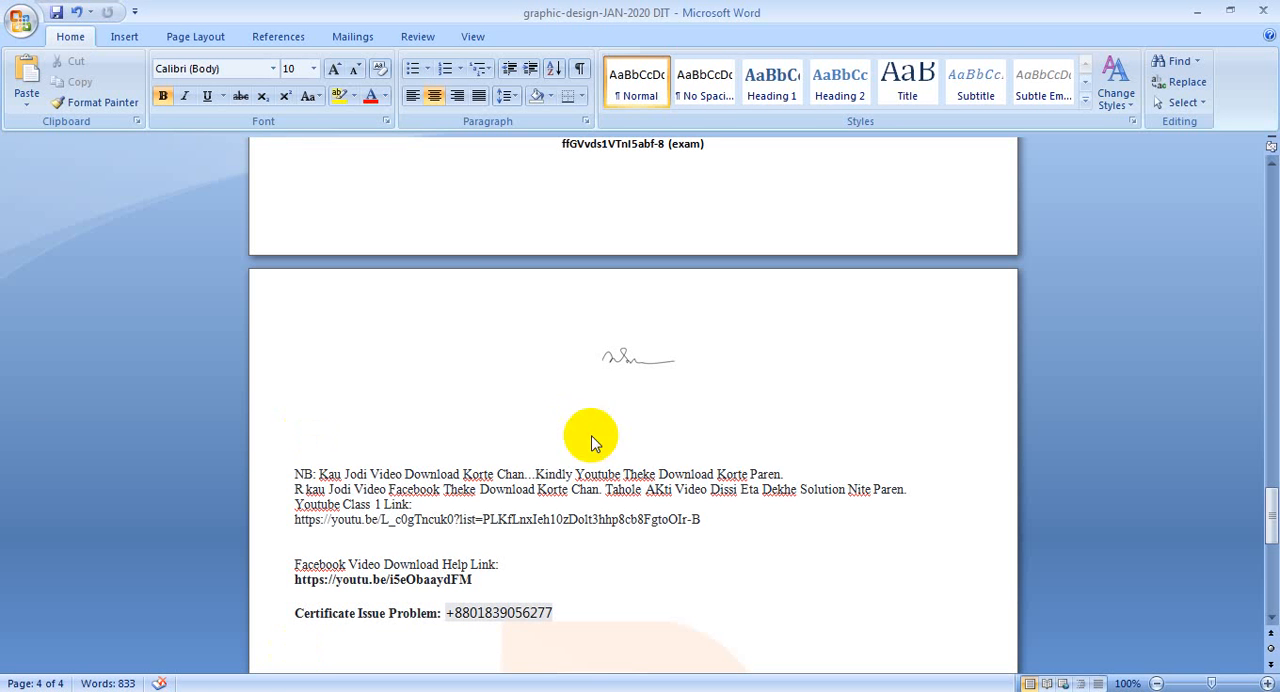
# - In the Word course outline, examine the brush, eraser and pencil tool topics listed under Class 16
pyautogui.scroll(5, 745, 443)
pyautogui.scroll(9, 745, 443)
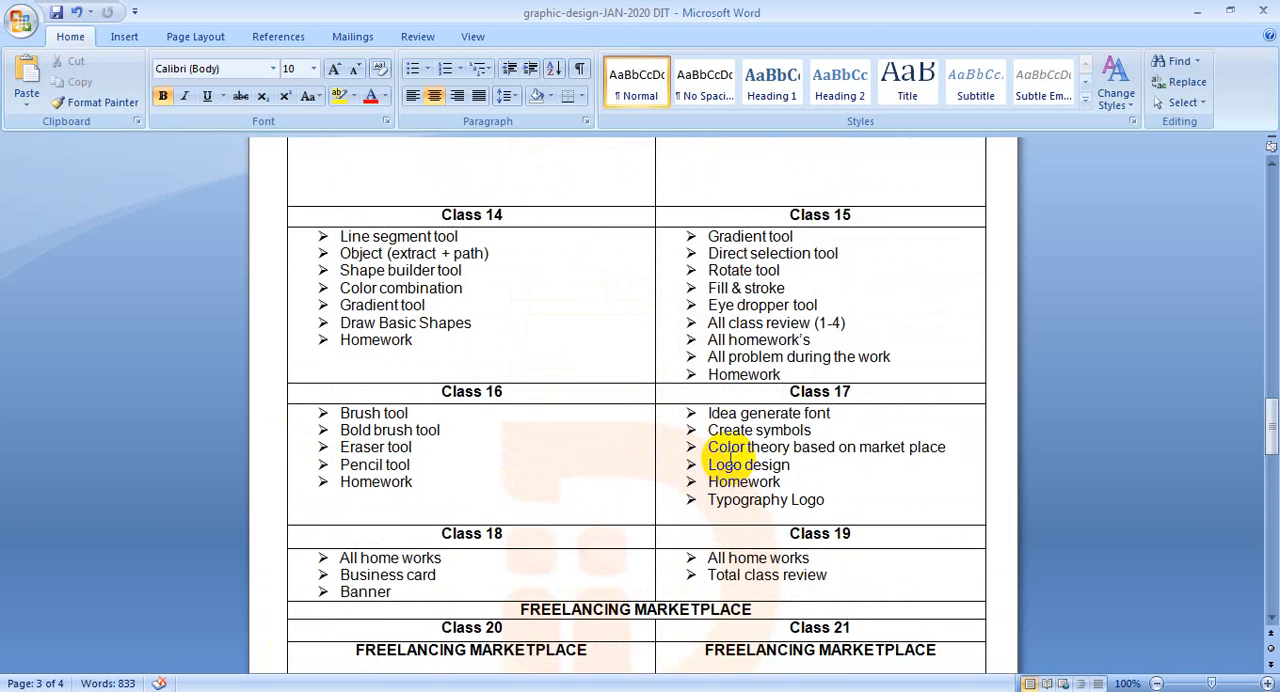
pyautogui.scroll(-1, 730, 457)
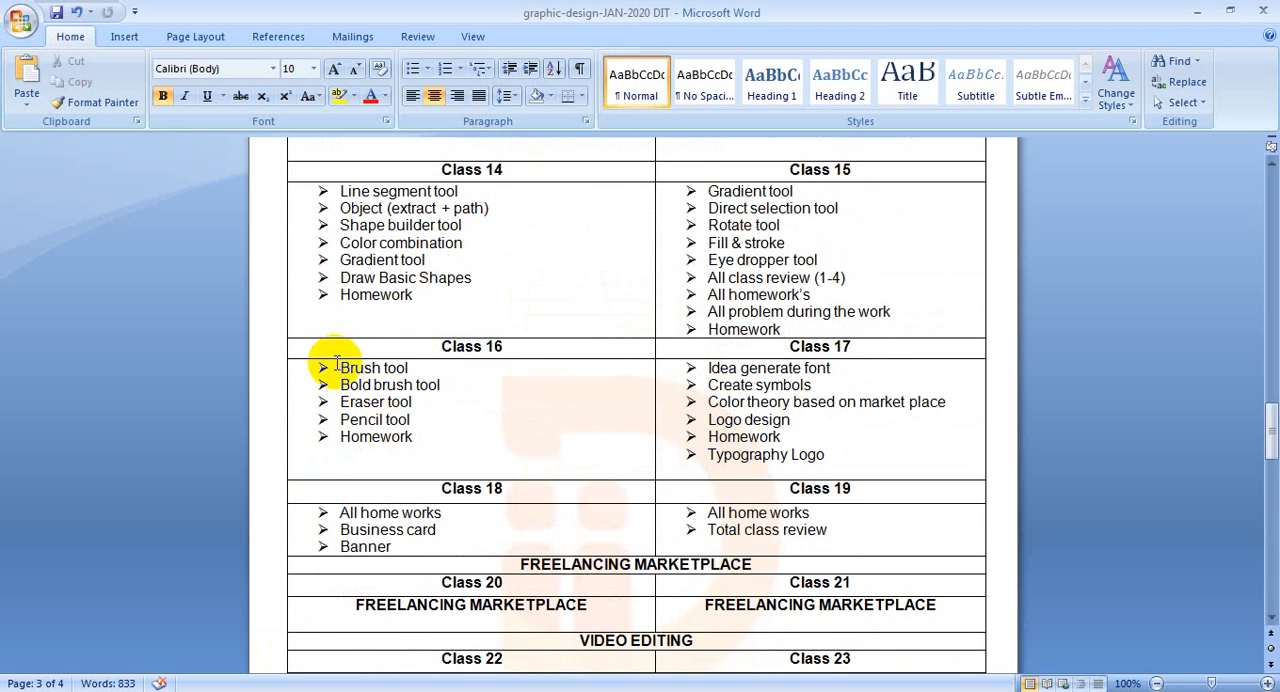
pyautogui.moveTo(340, 366)
pyautogui.mouseDown()
pyautogui.moveTo(366, 374)
pyautogui.moveTo(373, 395)
pyautogui.mouseUp()
pyautogui.click(374, 399)
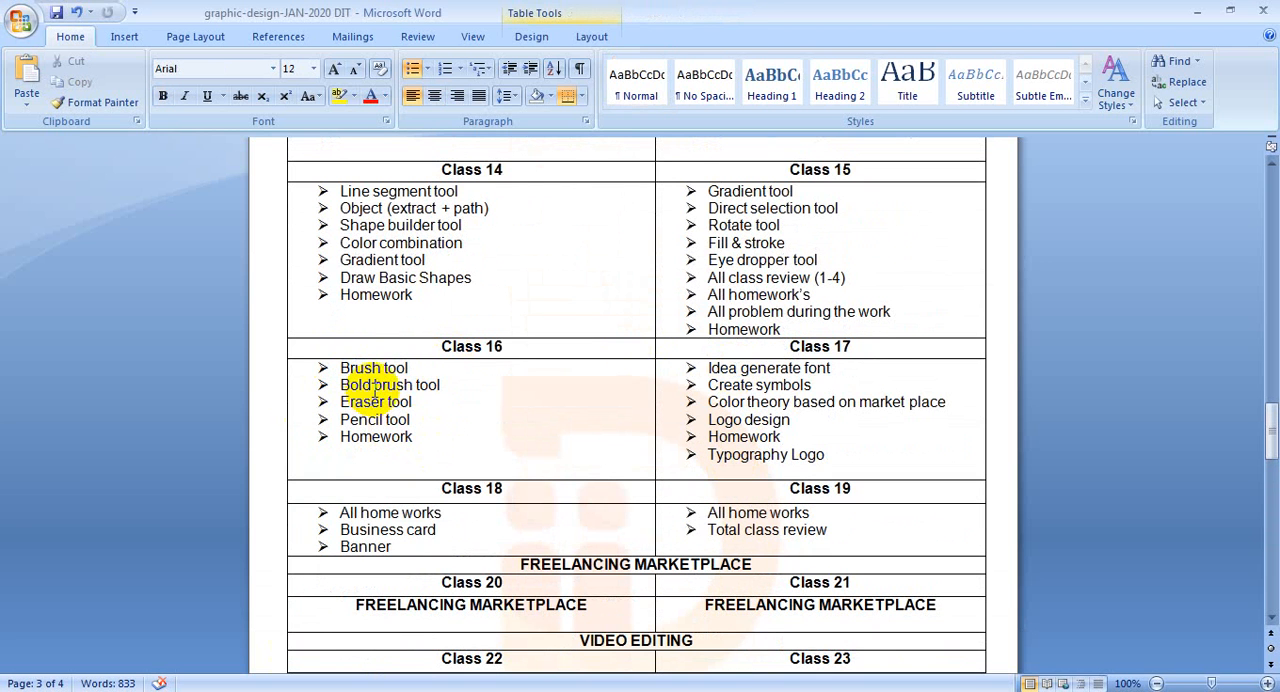
pyautogui.click(384, 401)
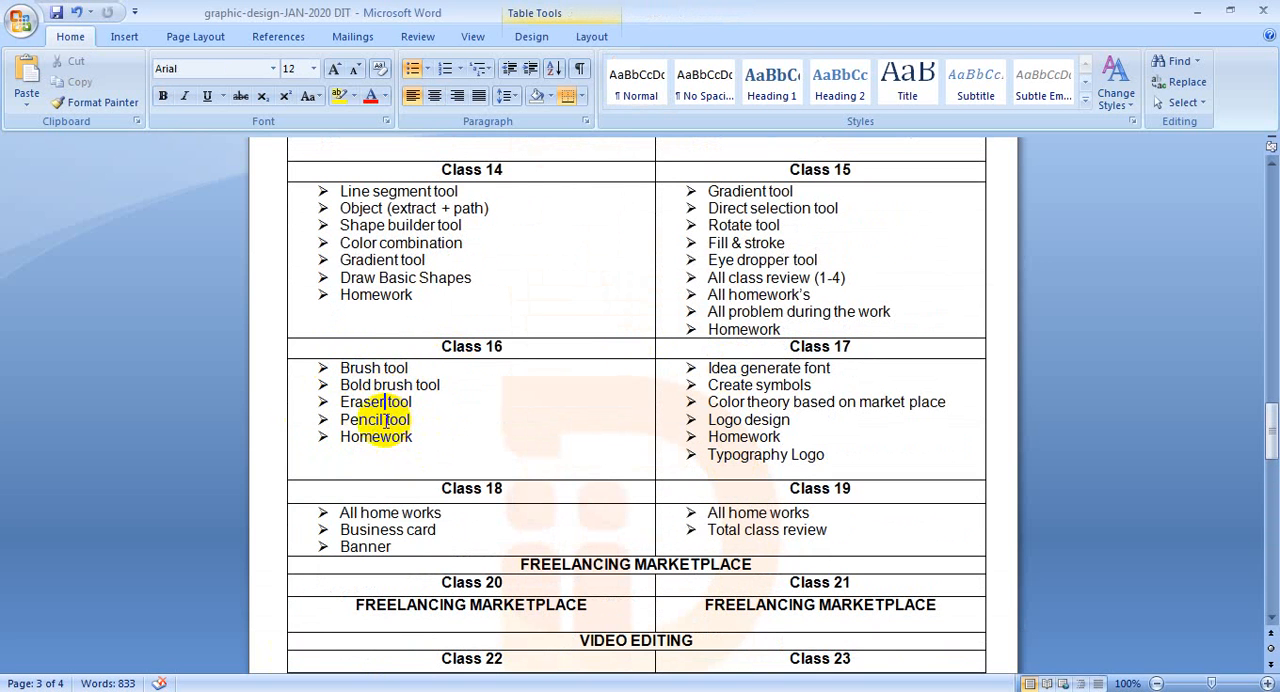
pyautogui.click(411, 420)
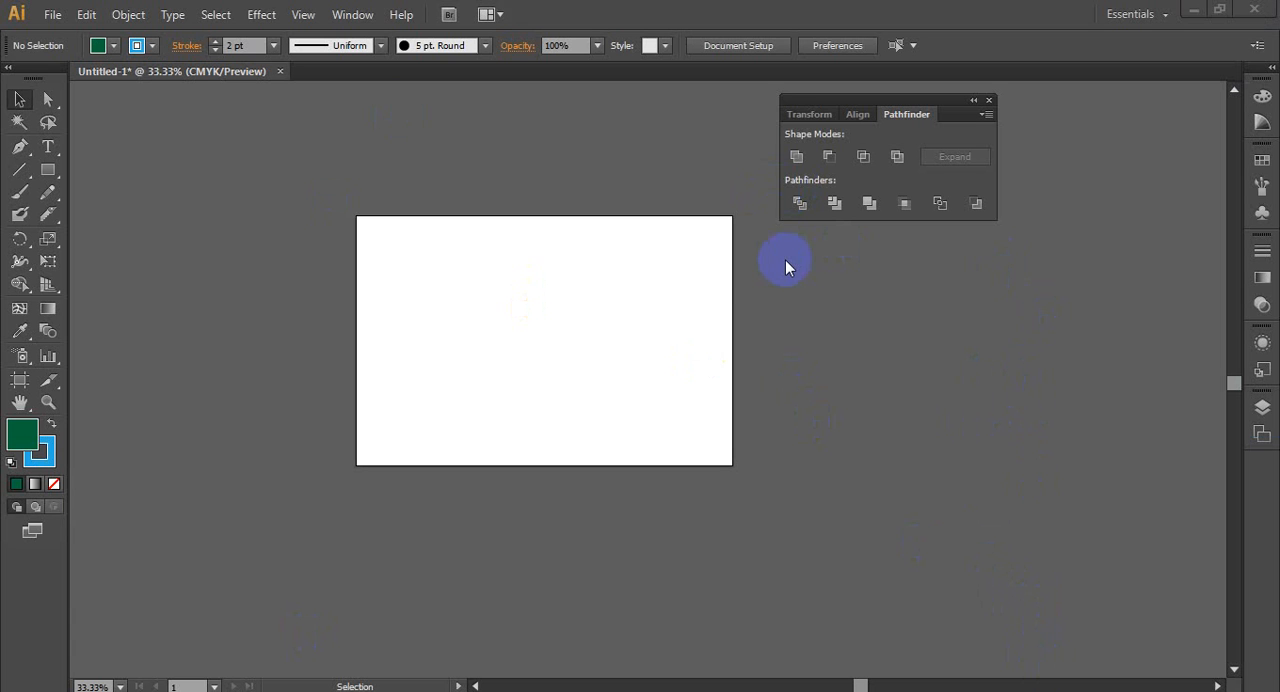
# - Switch back to Illustrator and close the floating Pathfinder panel, leaving the Selection tool active
pyautogui.click(792, 187)
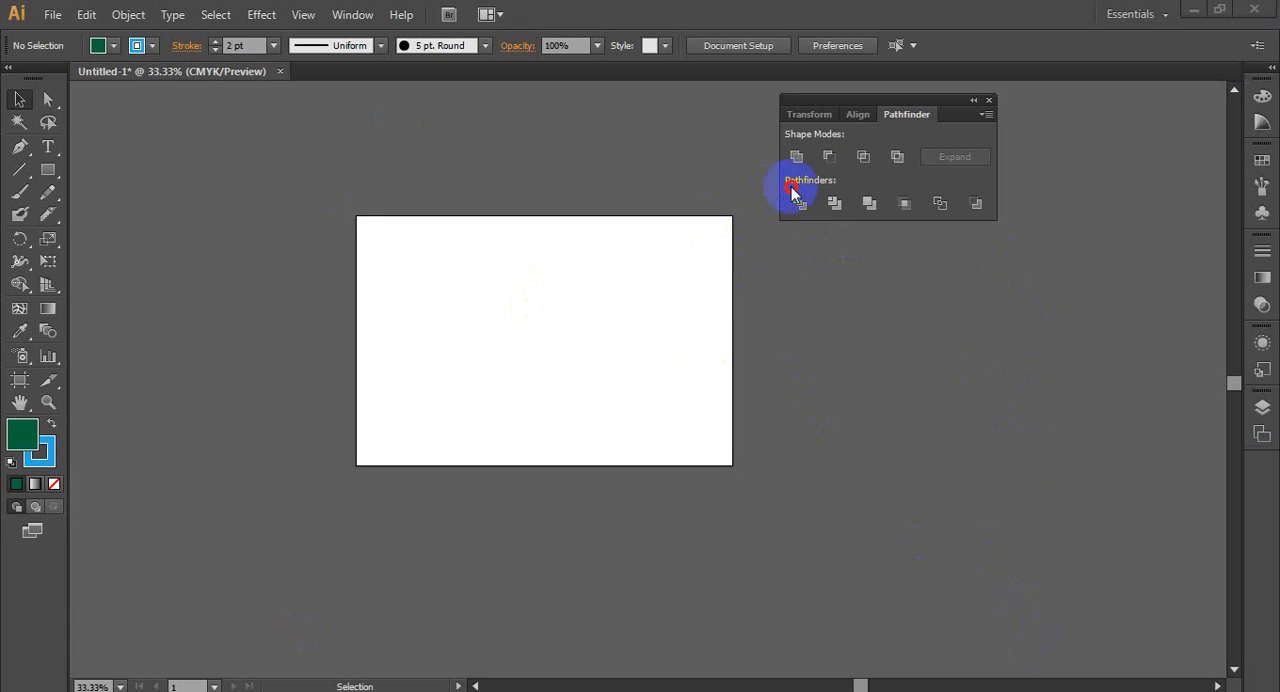
pyautogui.click(600, 338)
pyautogui.scroll(1, 236, 390)
pyautogui.scroll(1, 250, 393)
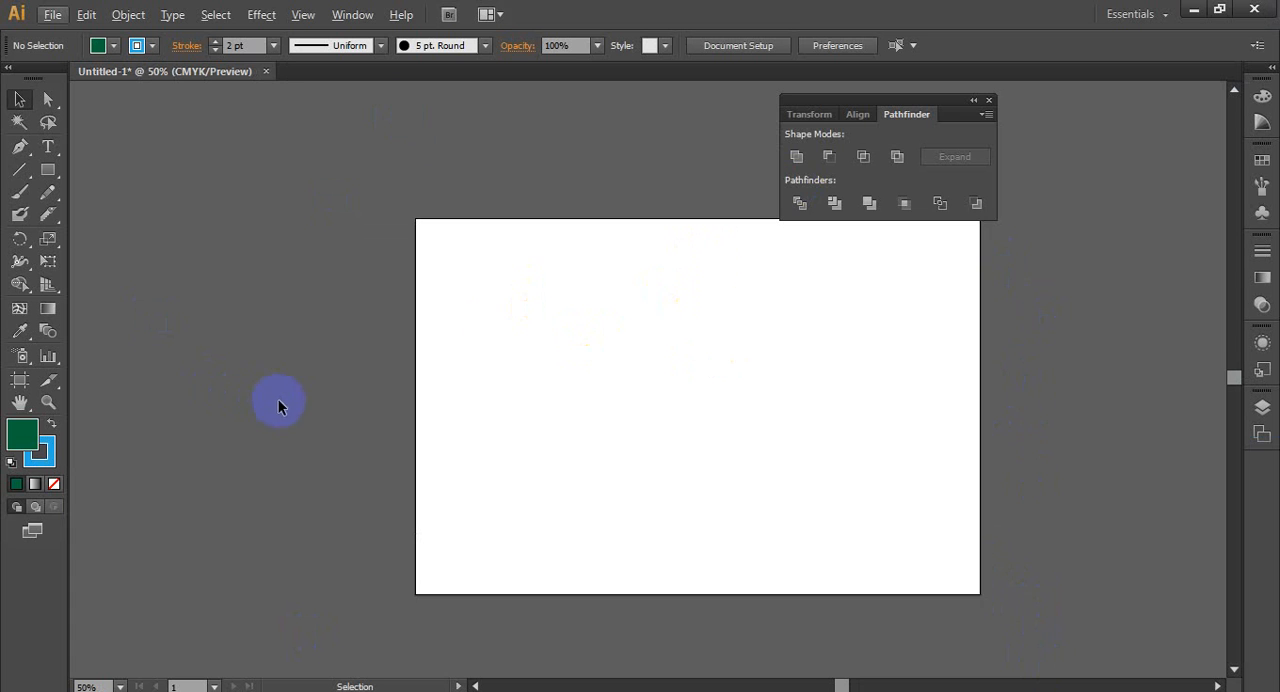
pyautogui.press('space')
pyautogui.moveTo(642, 279); pyautogui.dragTo(522, 227)
pyautogui.moveTo(995, 96); pyautogui.dragTo(1123, 95)
pyautogui.click(1119, 100)
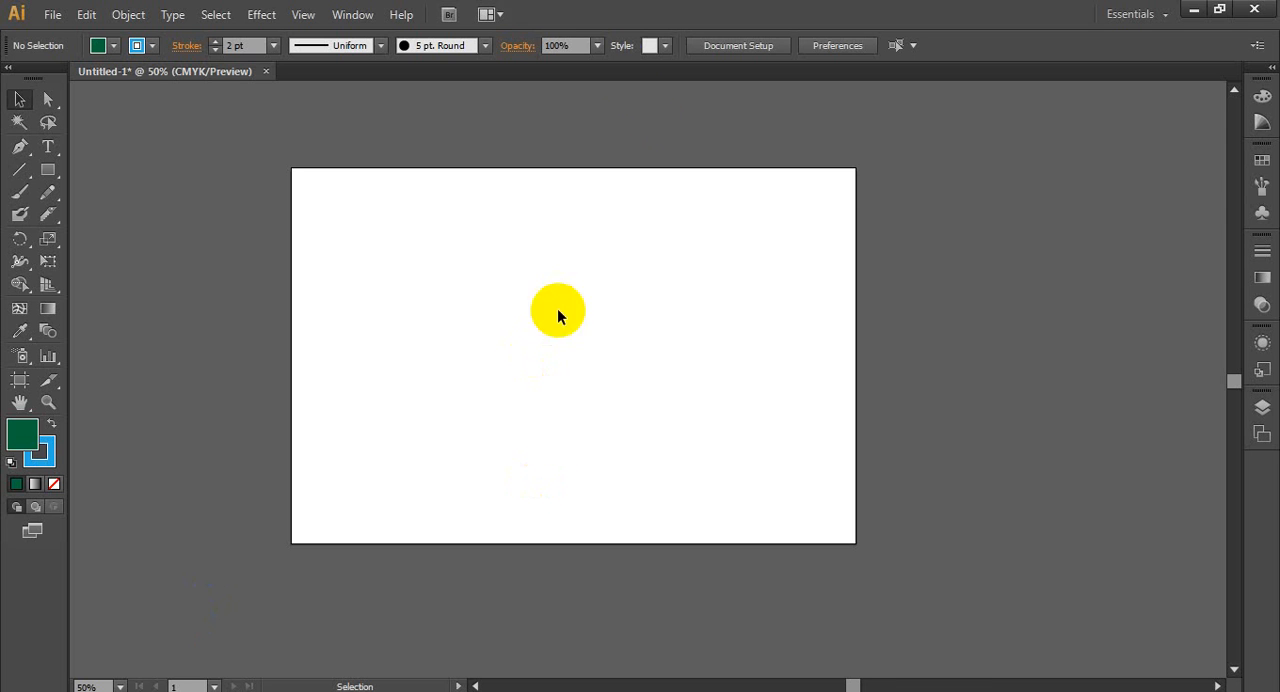
pyautogui.click(20, 99)
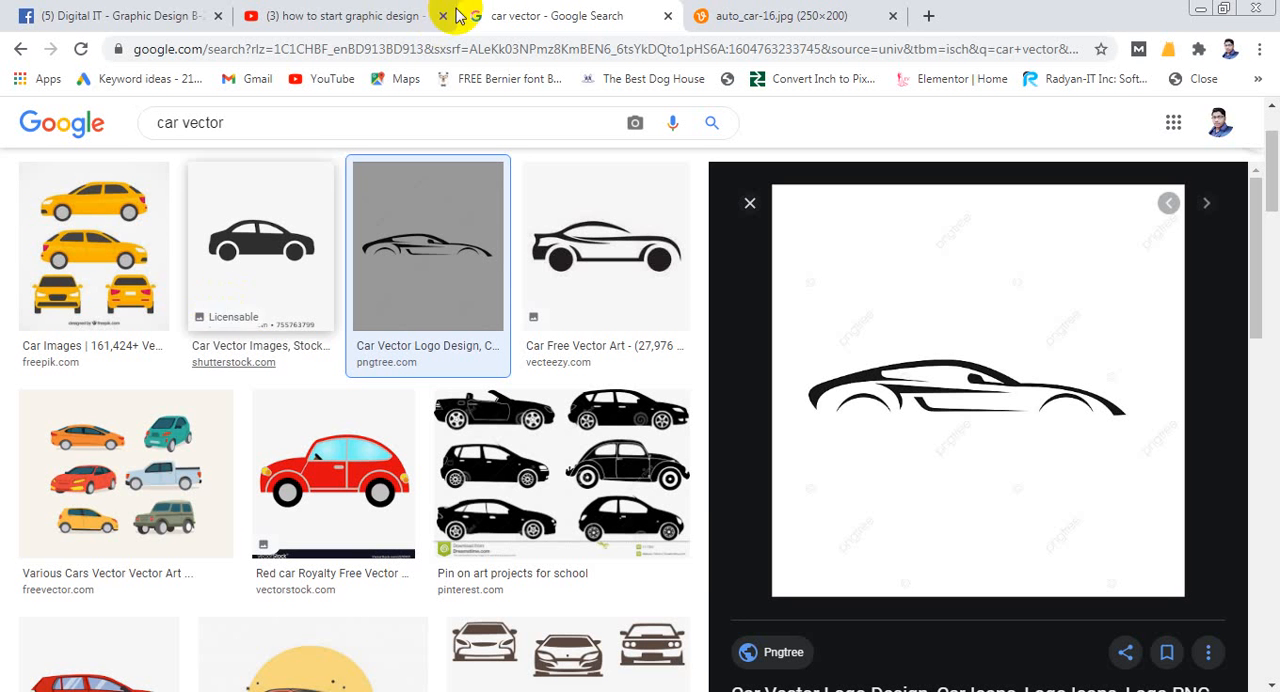
# - Switch to Chrome and search Google Images for "blue logo"
pyautogui.moveTo(266, 123); pyautogui.dragTo(114, 137)
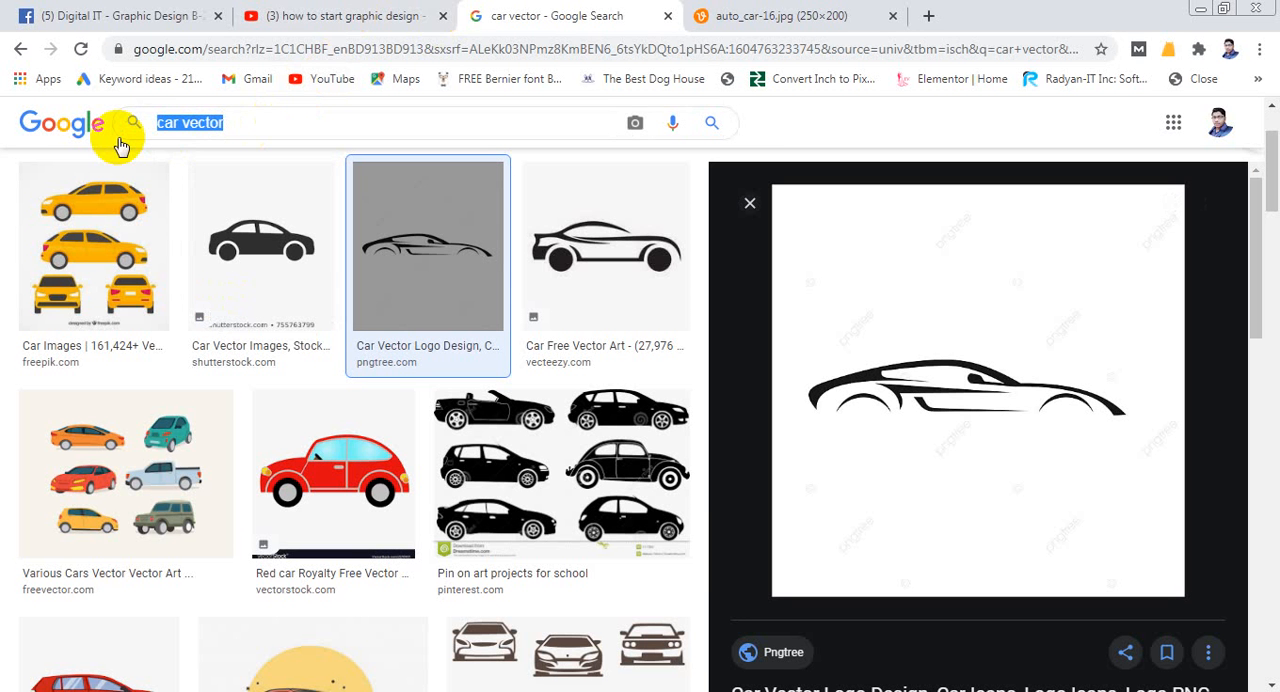
pyautogui.write('blu')
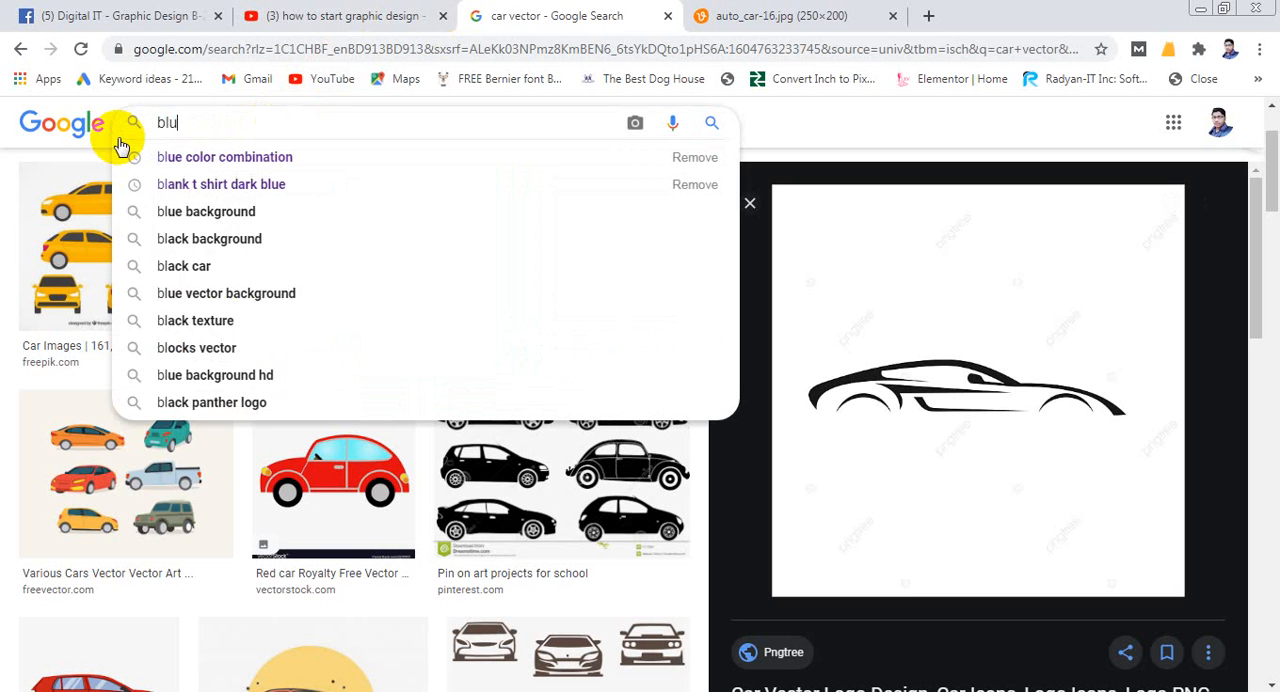
pyautogui.write('e logo')
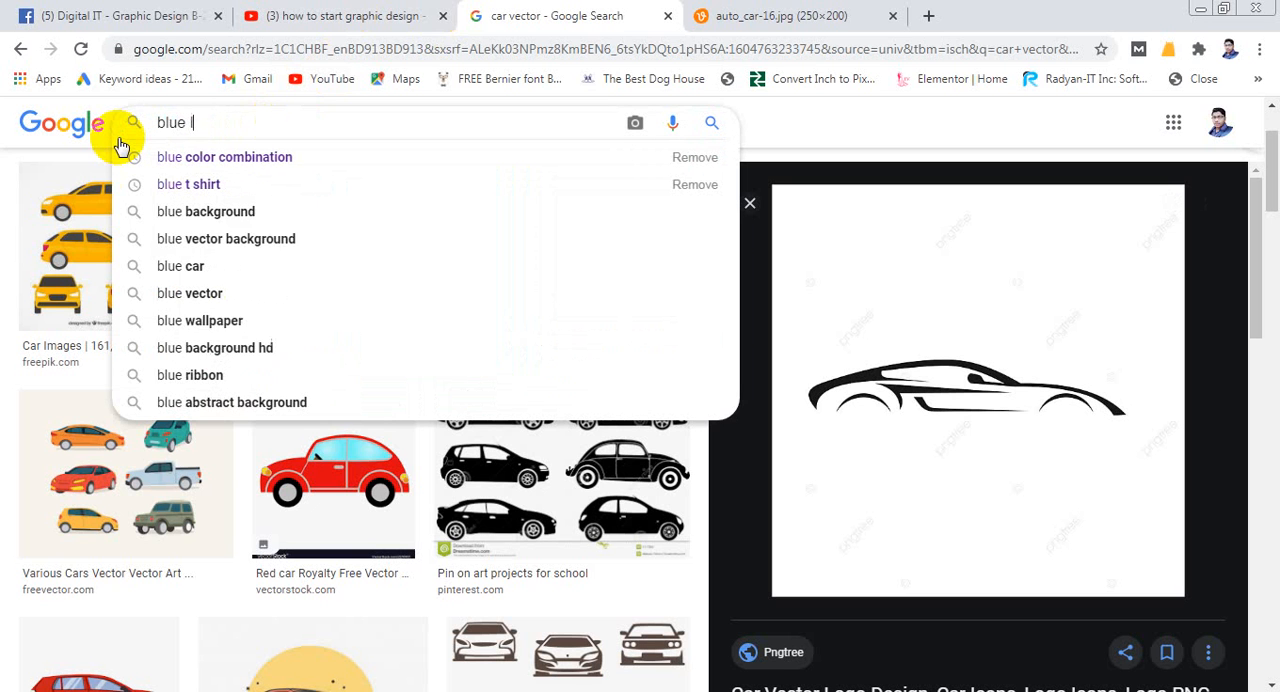
pyautogui.press('Return')
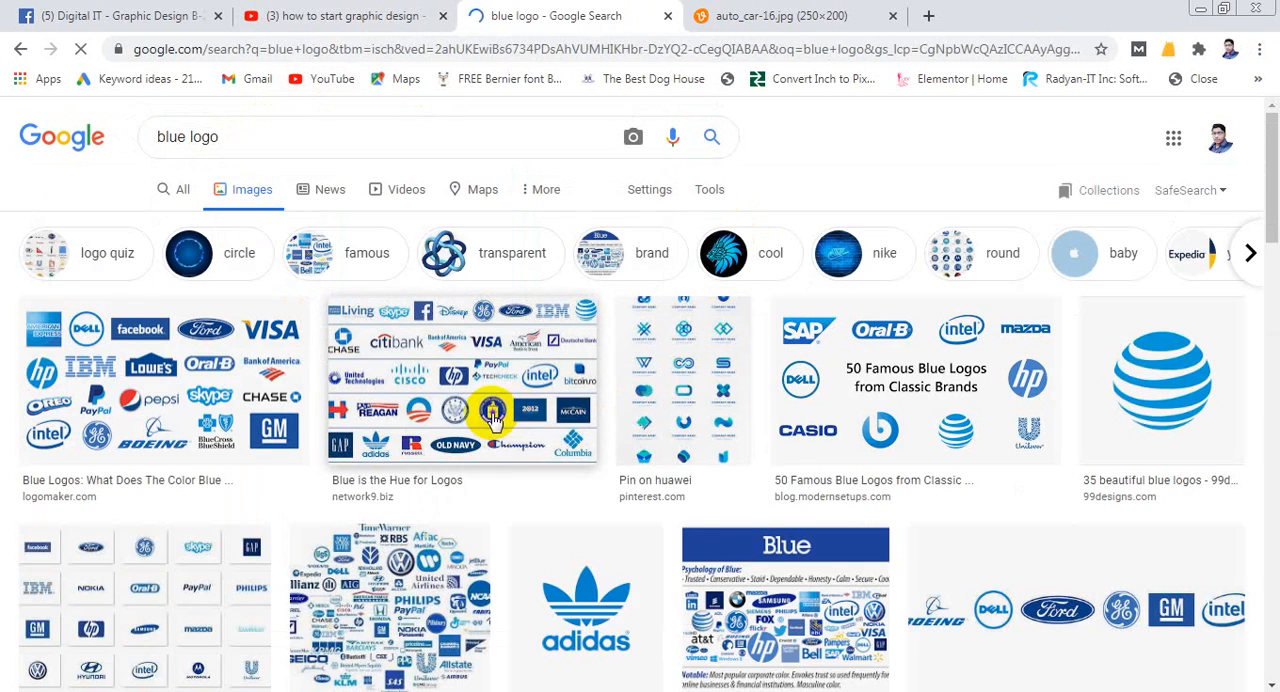
# - Look through the blue logo results and open the preview of Pinterest's "all blue brands" image
pyautogui.scroll(-3, 500, 408)
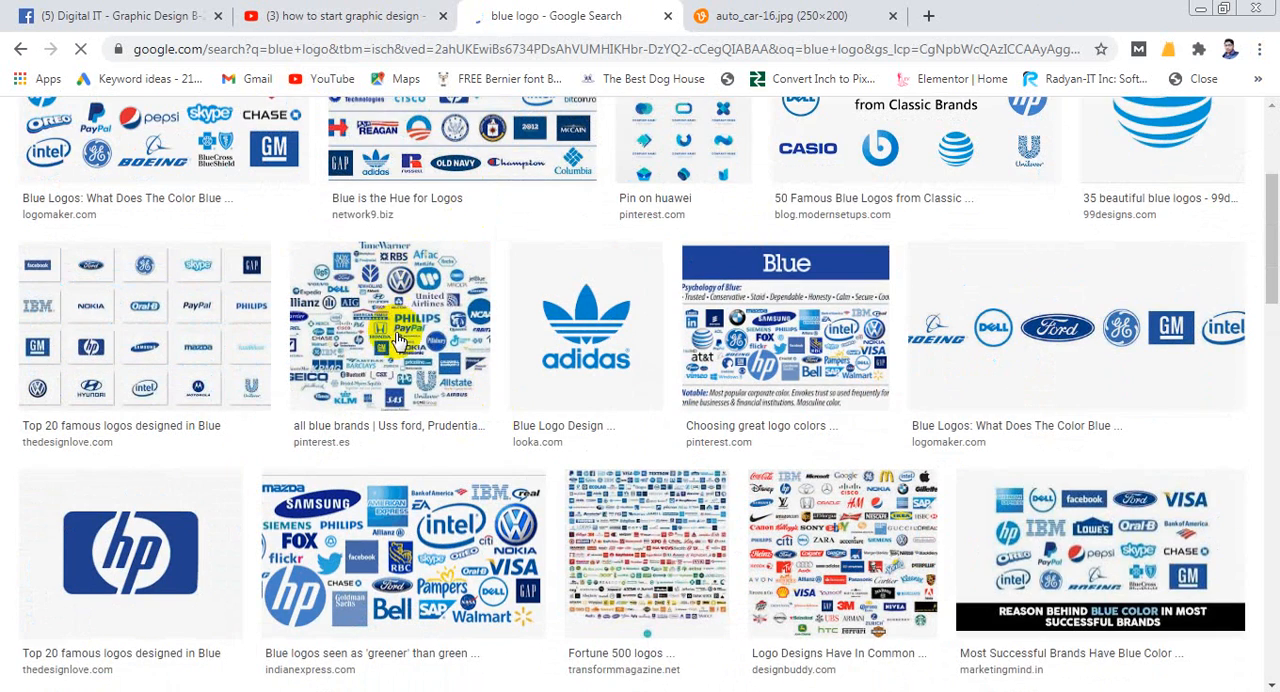
pyautogui.scroll(1, 397, 340)
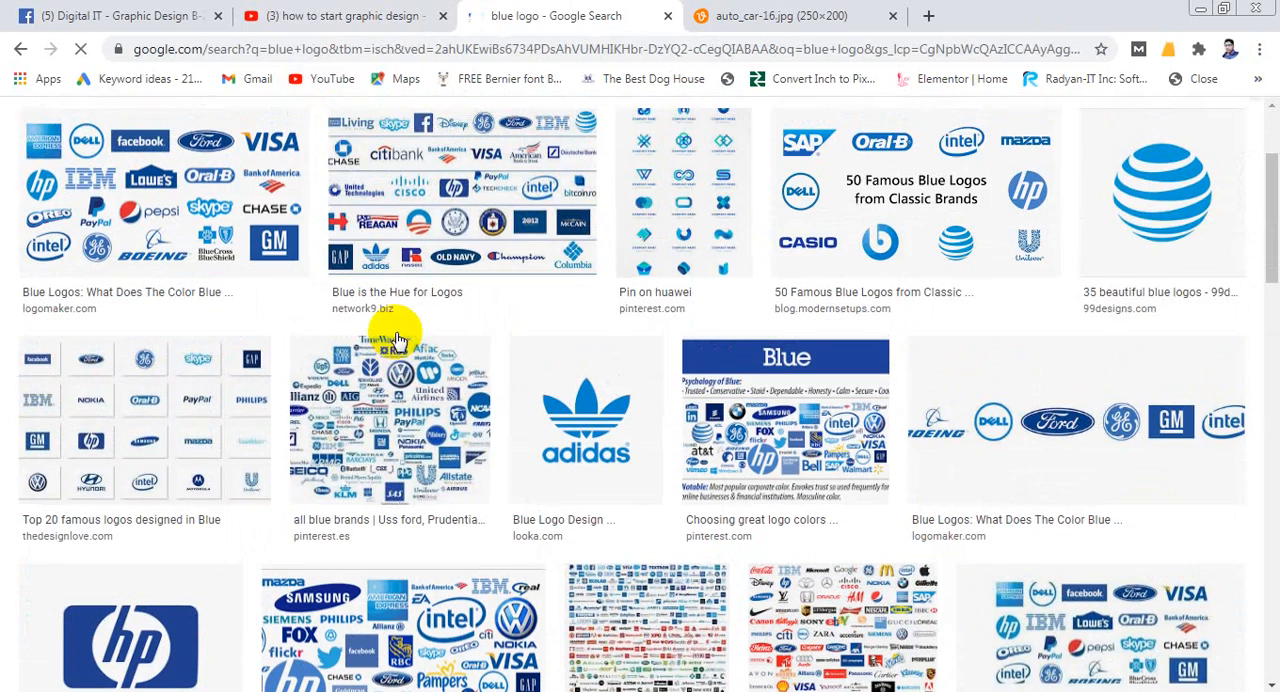
pyautogui.click(378, 428)
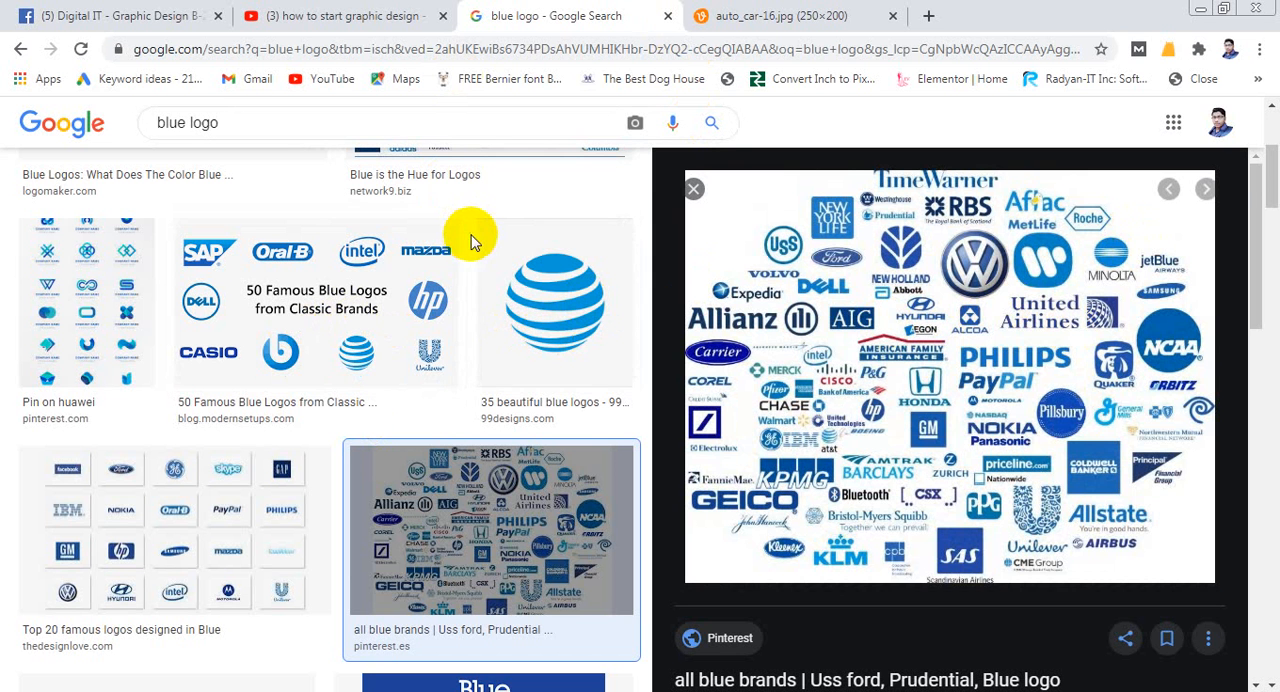
pyautogui.scroll(3, 482, 250)
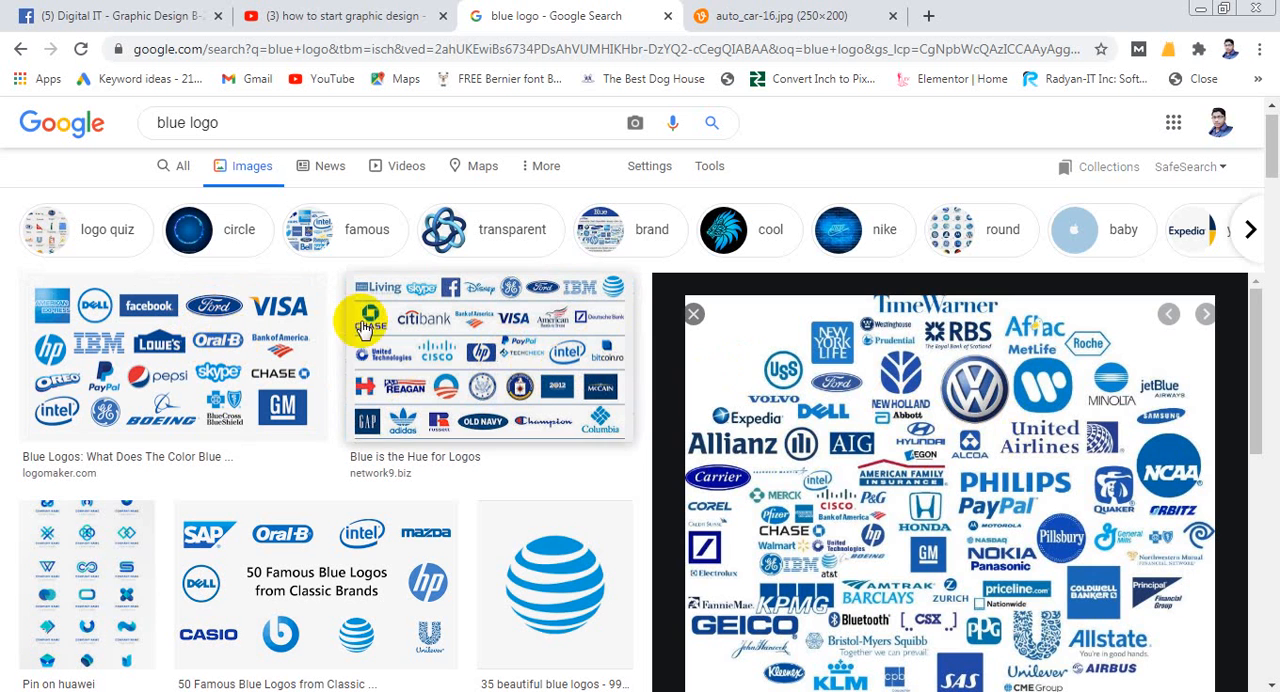
# - Preview Logo Maker's blue logos image, and open the preview of Pinterest's "Choosing great logo colors" image about blue
pyautogui.click(183, 330)
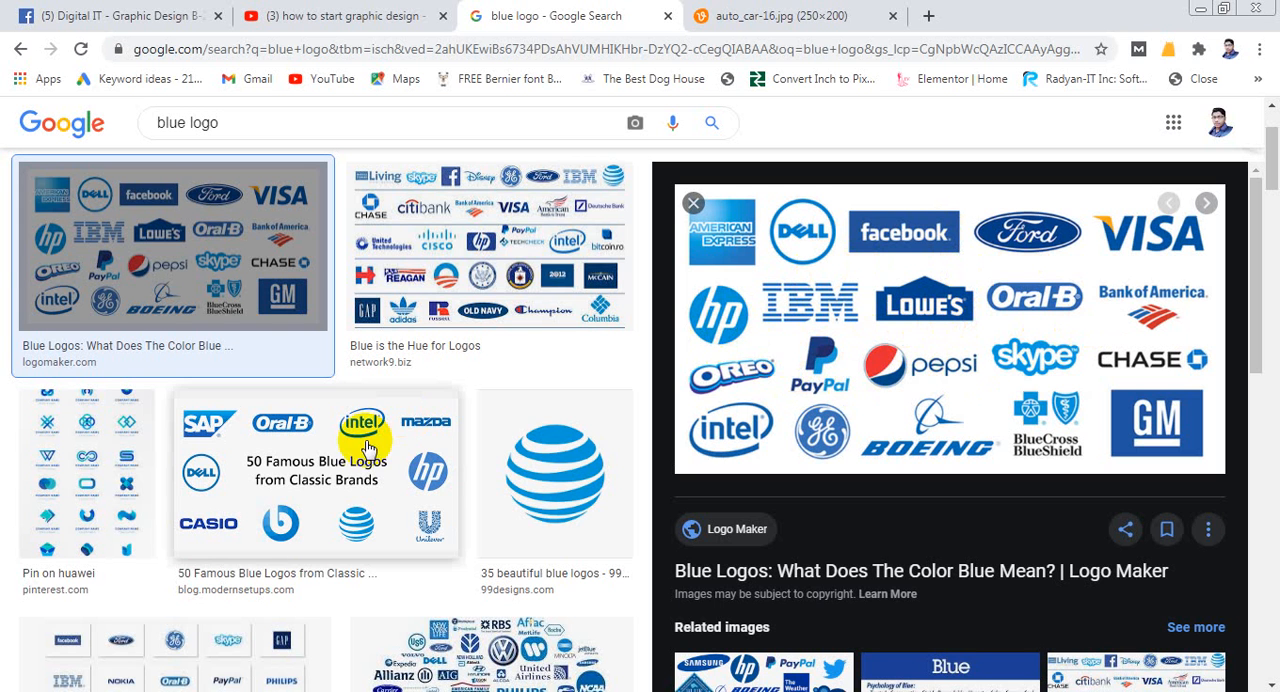
pyautogui.scroll(-3, 371, 440)
pyautogui.scroll(-1, 477, 425)
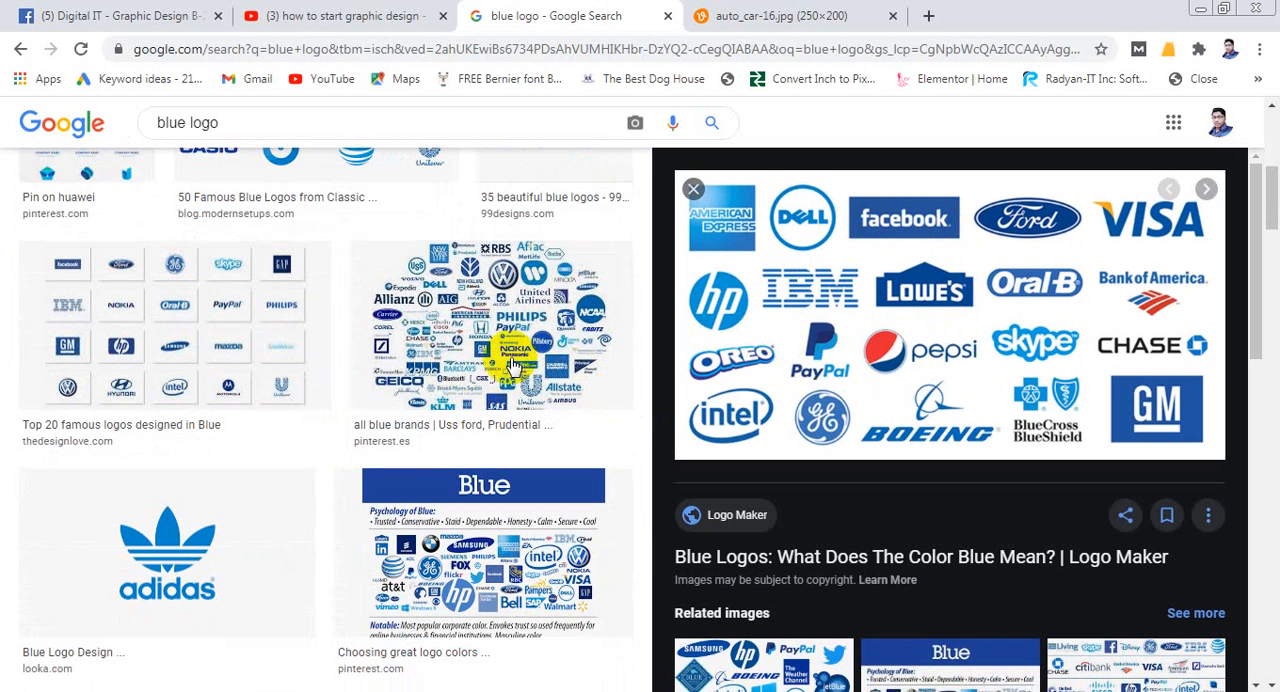
pyautogui.click(576, 524)
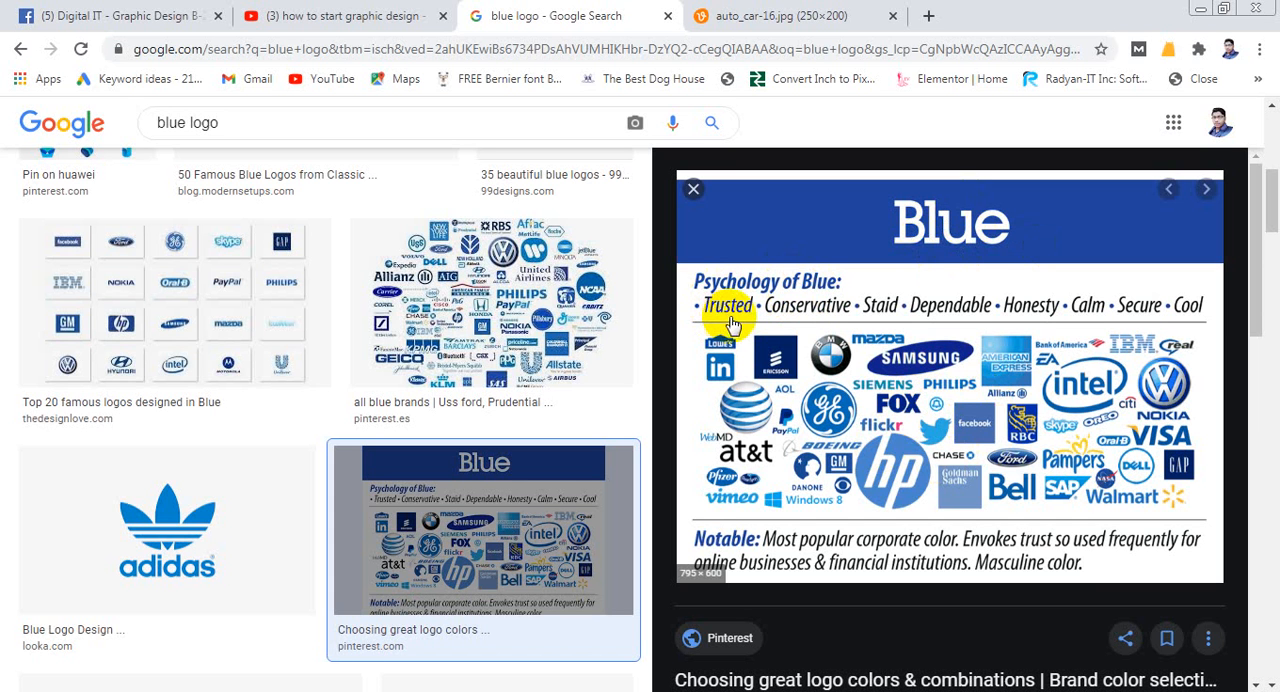
# - Open the "Psychology of Blue" image in a new browser tab and view it there
pyautogui.rightClick(858, 383)
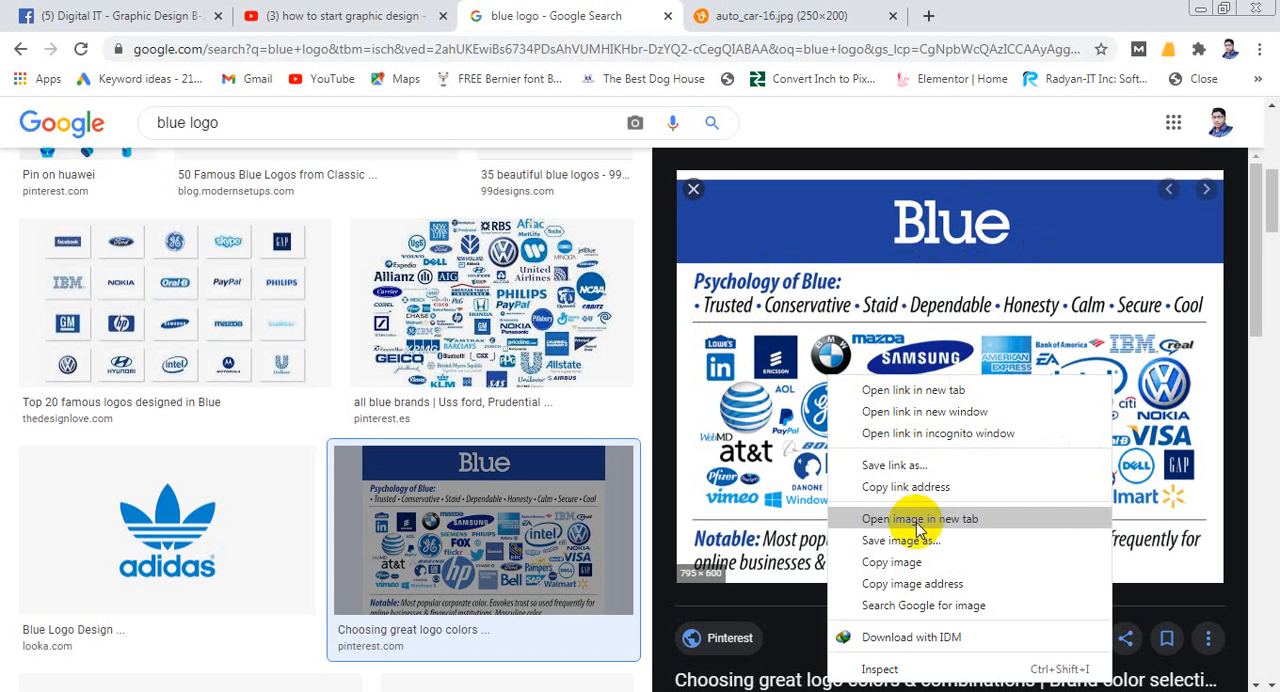
pyautogui.click(1041, 9)
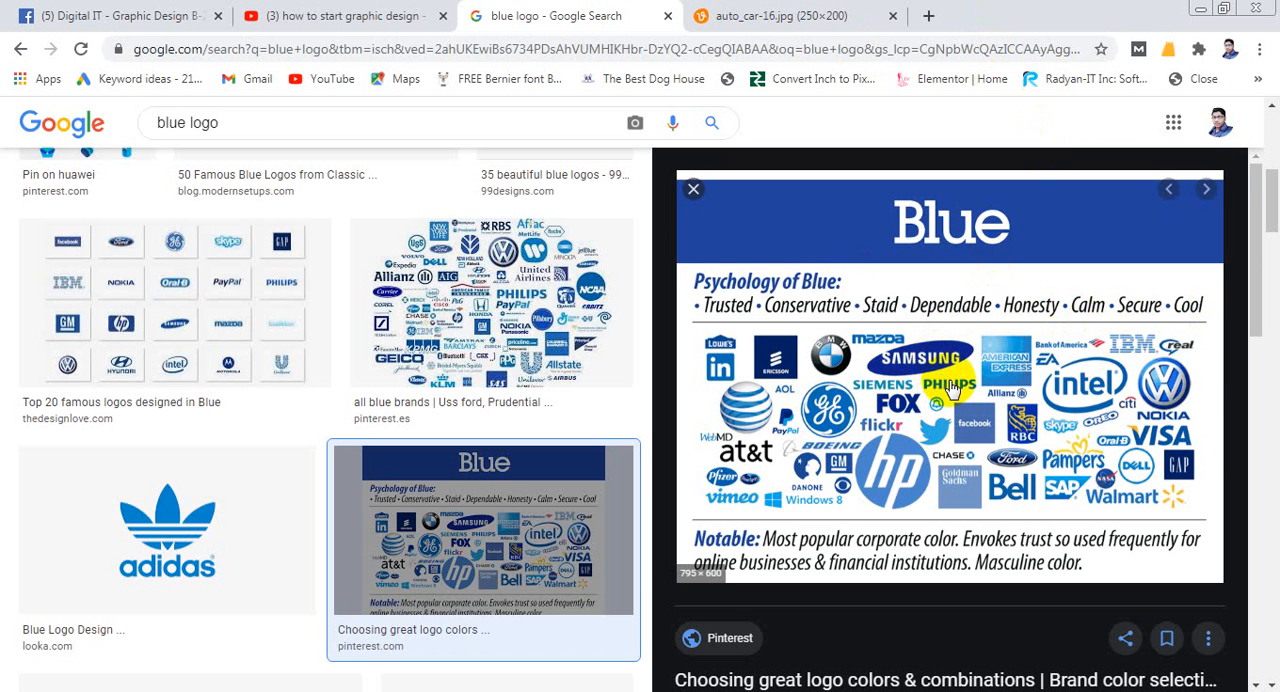
pyautogui.scroll(-3, 950, 390)
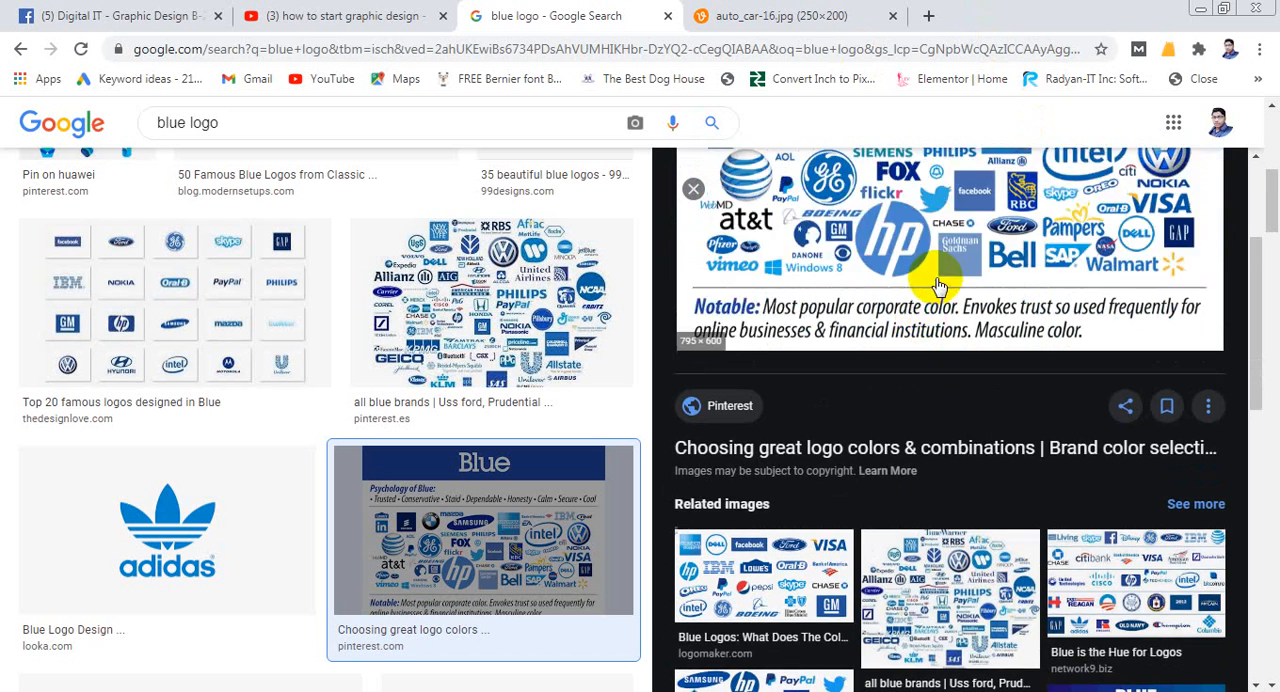
pyautogui.scroll(2, 938, 287)
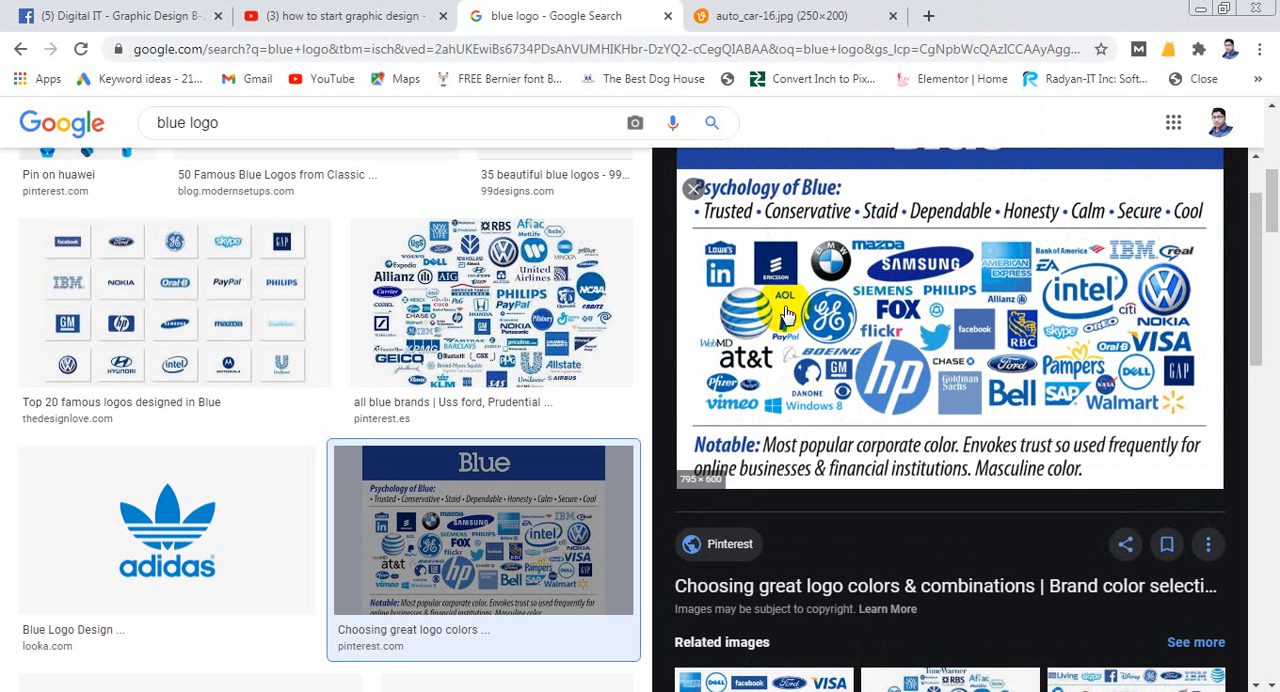
pyautogui.rightClick(836, 298)
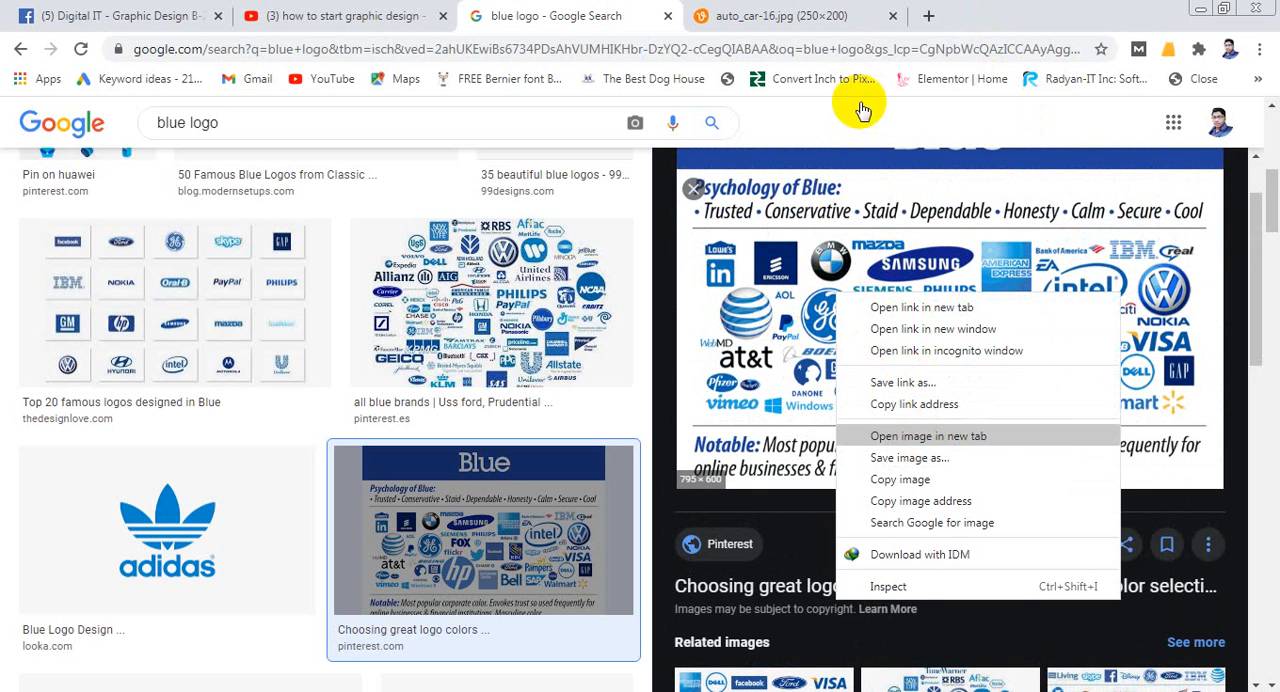
pyautogui.press('Return')
pyautogui.click(931, 20)
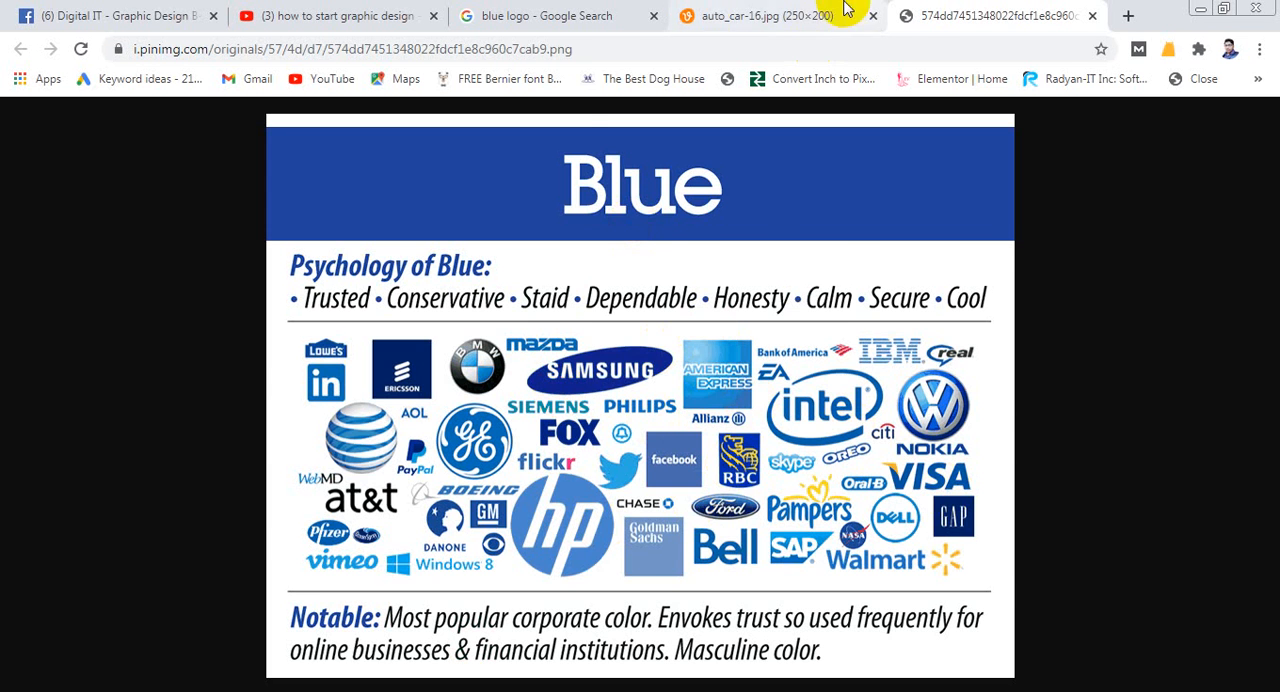
# - Return to the blue logo search results and look through the related images under the Pinterest preview
pyautogui.click(530, 15)
pyautogui.scroll(-2, 594, 314)
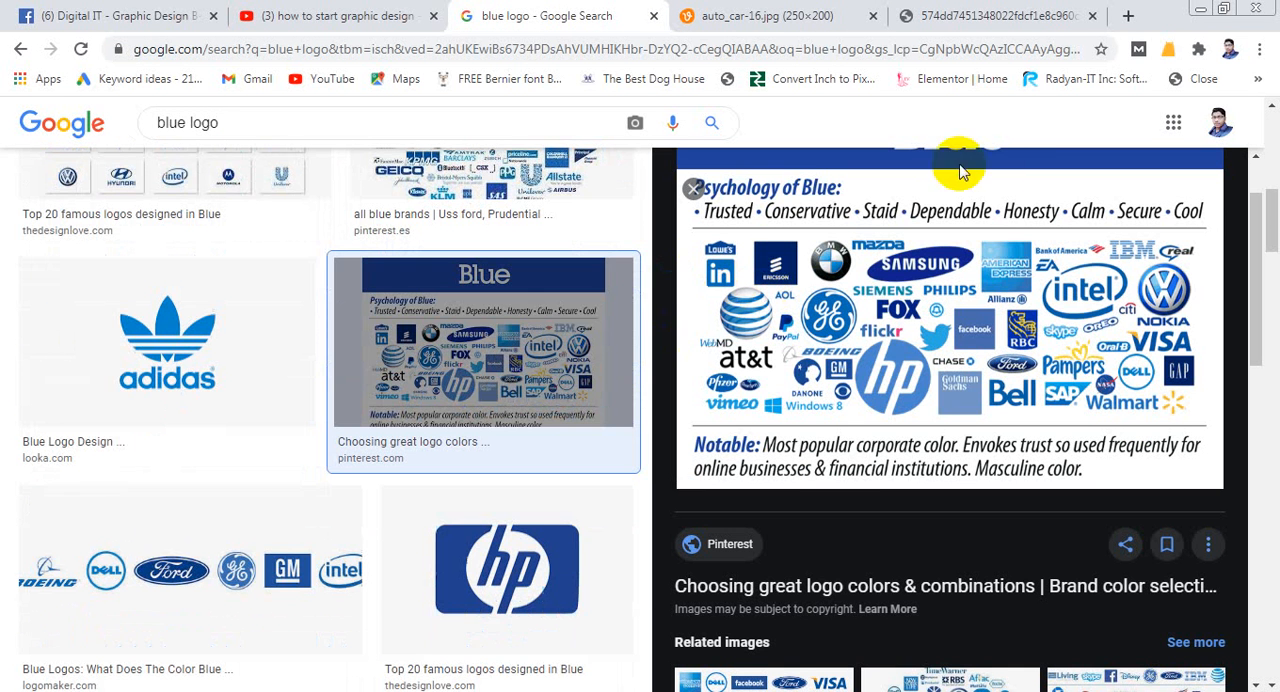
pyautogui.scroll(-2, 870, 397)
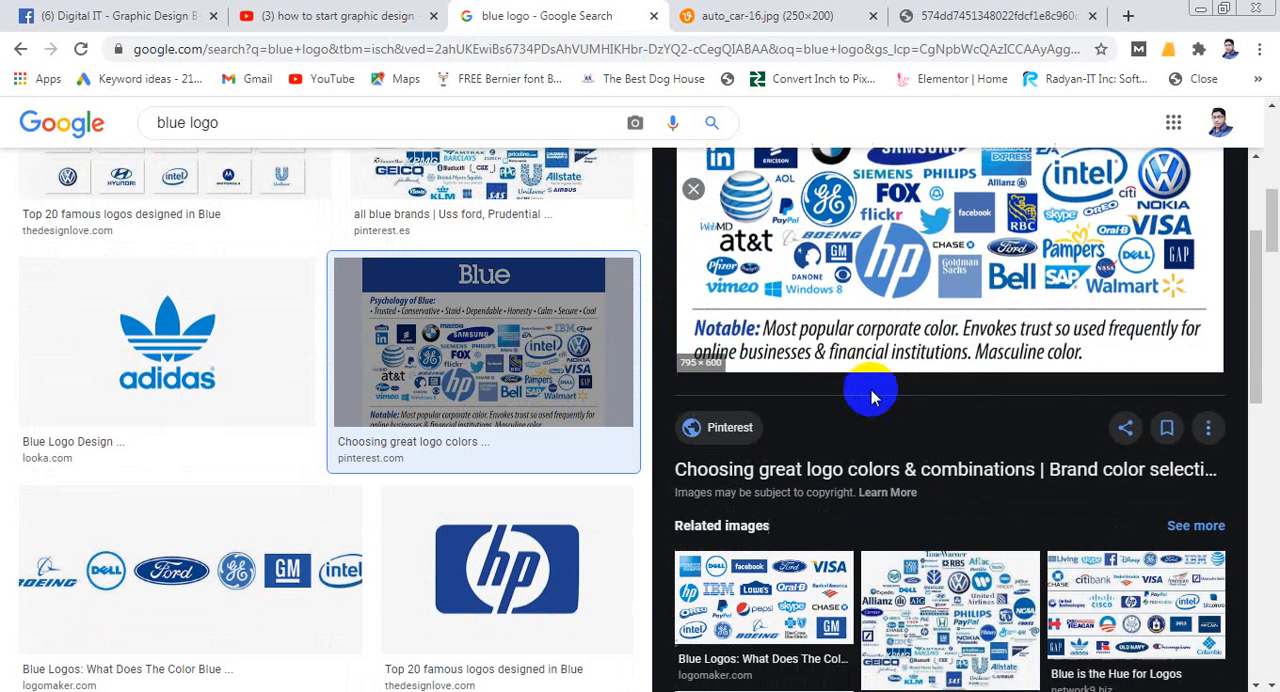
pyautogui.scroll(-2, 930, 375)
pyautogui.scroll(-2, 966, 357)
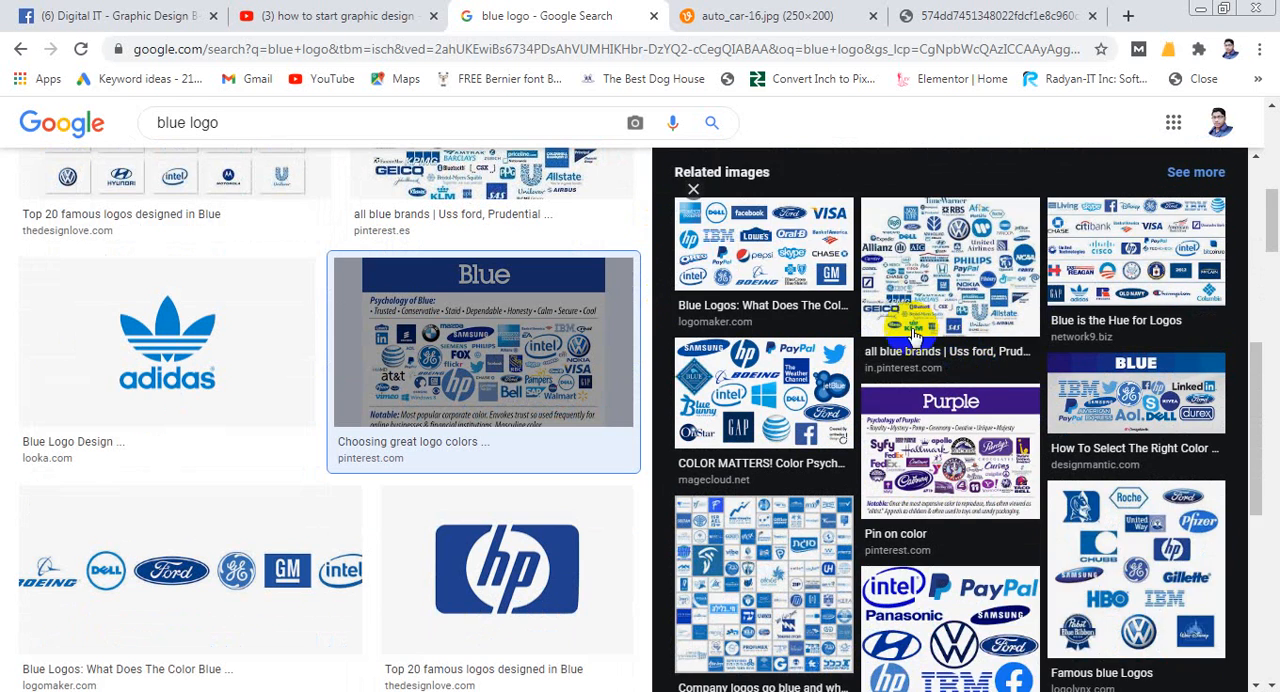
pyautogui.scroll(-1, 850, 390)
pyautogui.scroll(-2, 800, 380)
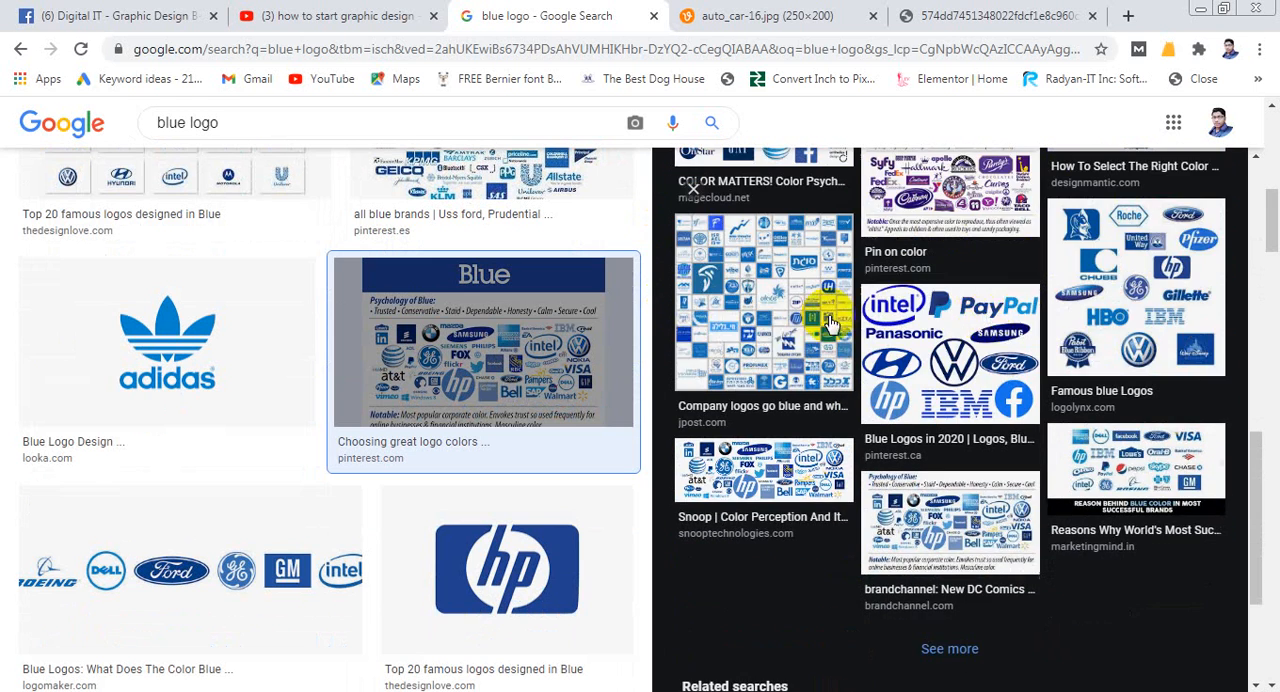
pyautogui.scroll(2, 760, 360)
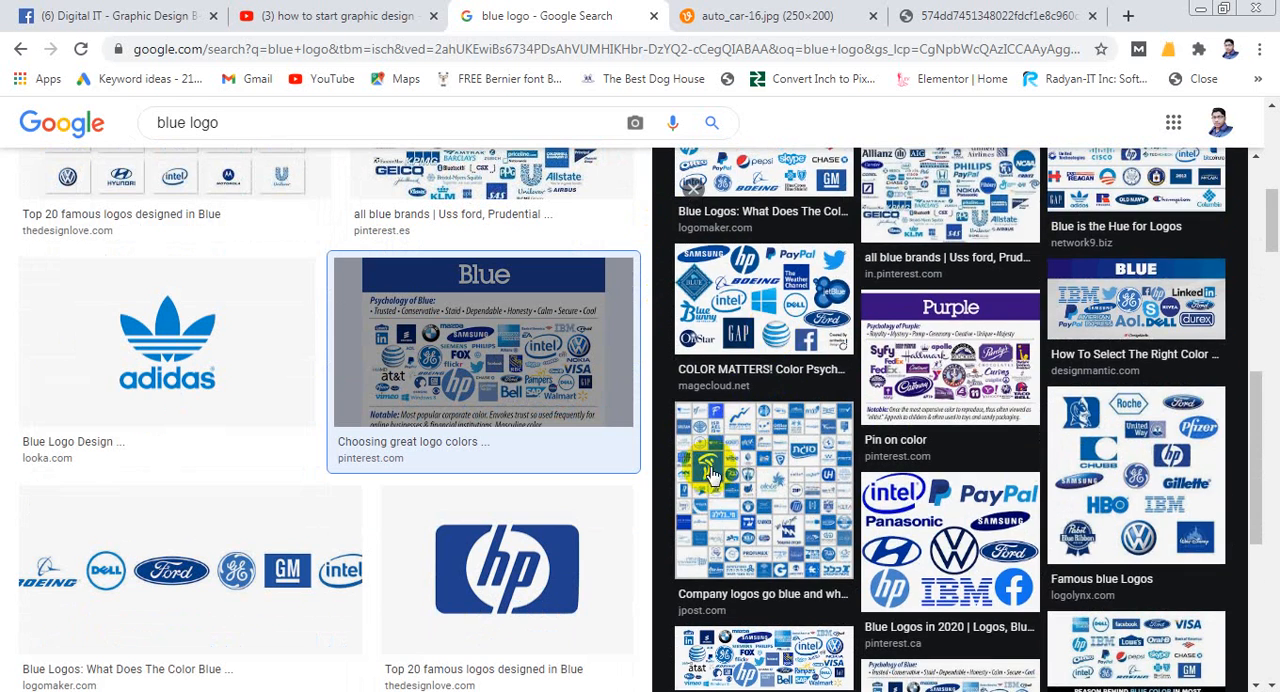
pyautogui.scroll(5, 460, 300)
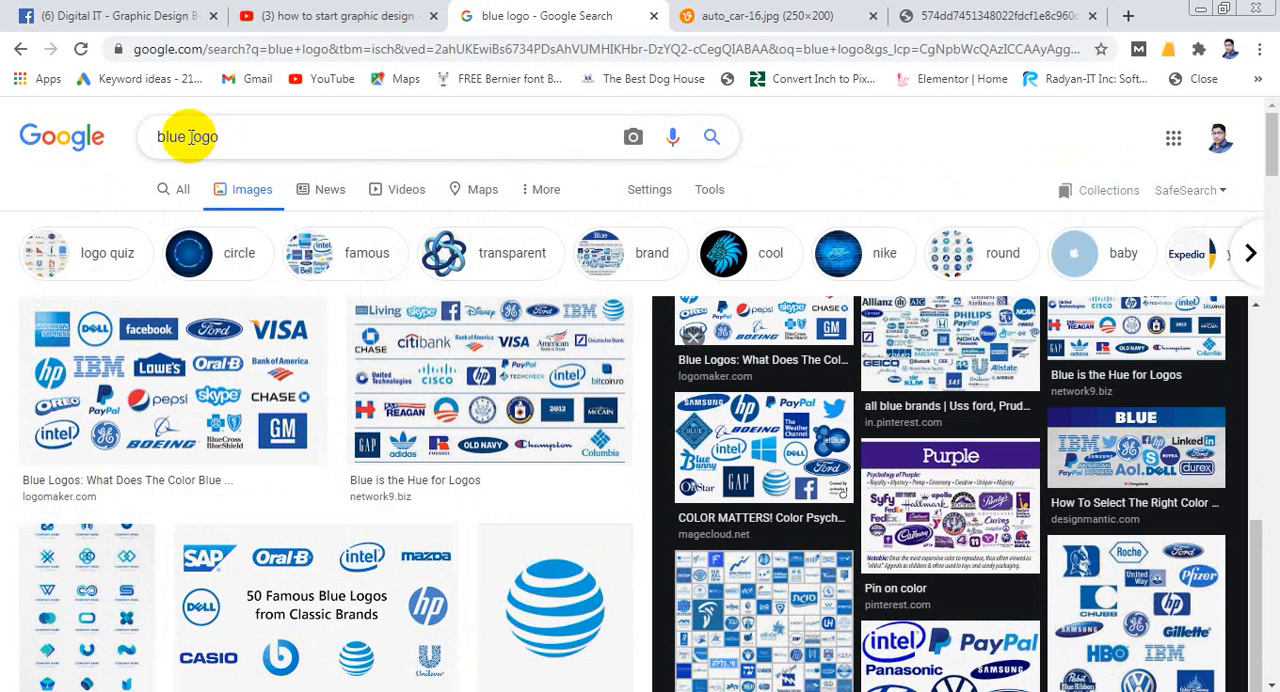
# - Change the image search query to "red logo" and run it
pyautogui.moveTo(188, 136); pyautogui.dragTo(143, 147)
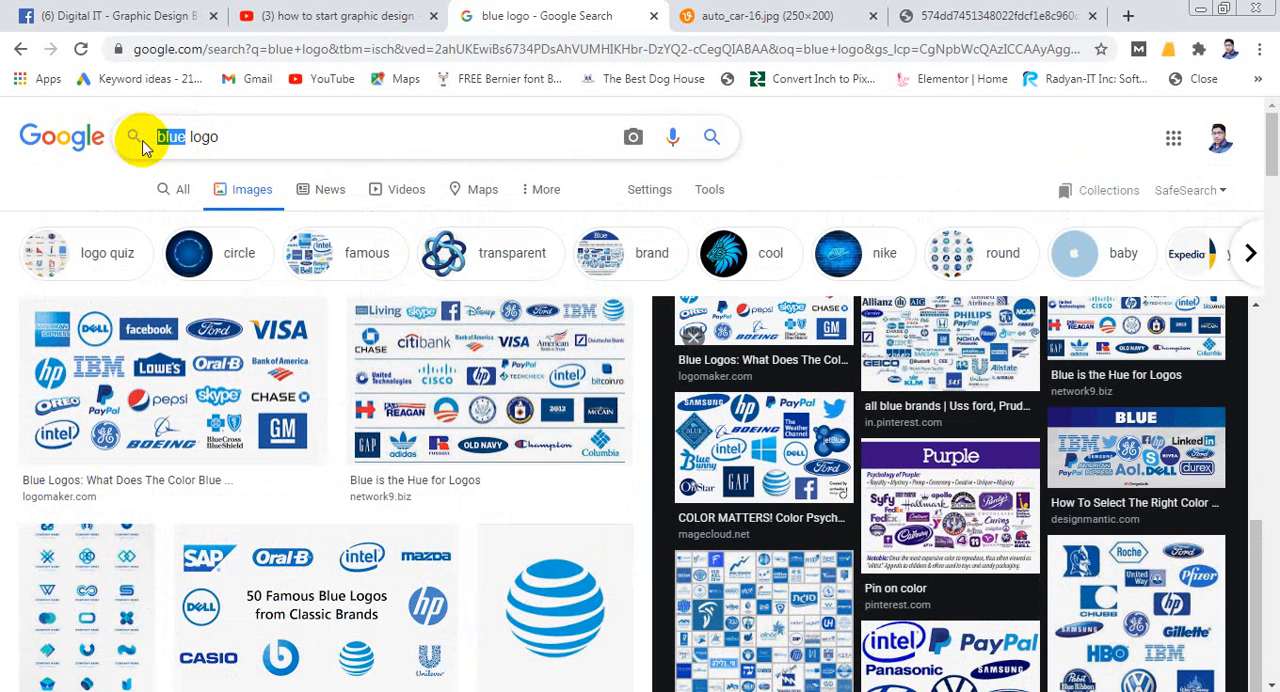
pyautogui.write('red')
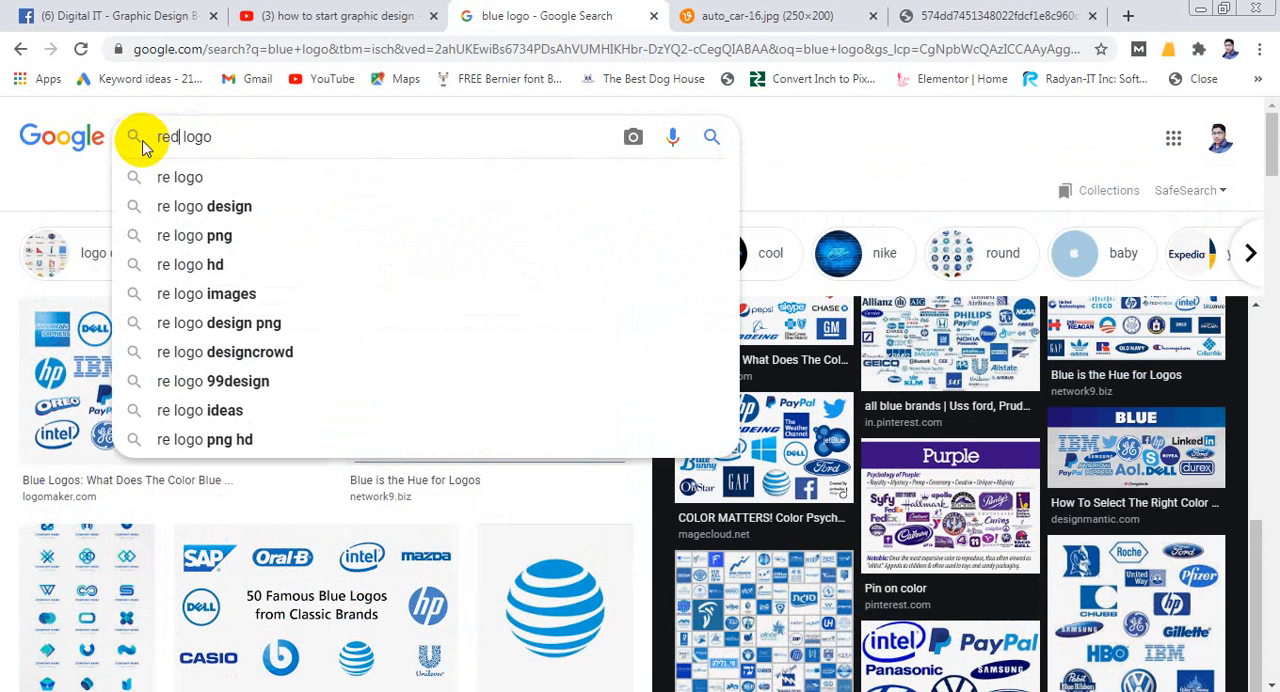
pyautogui.press('Return')
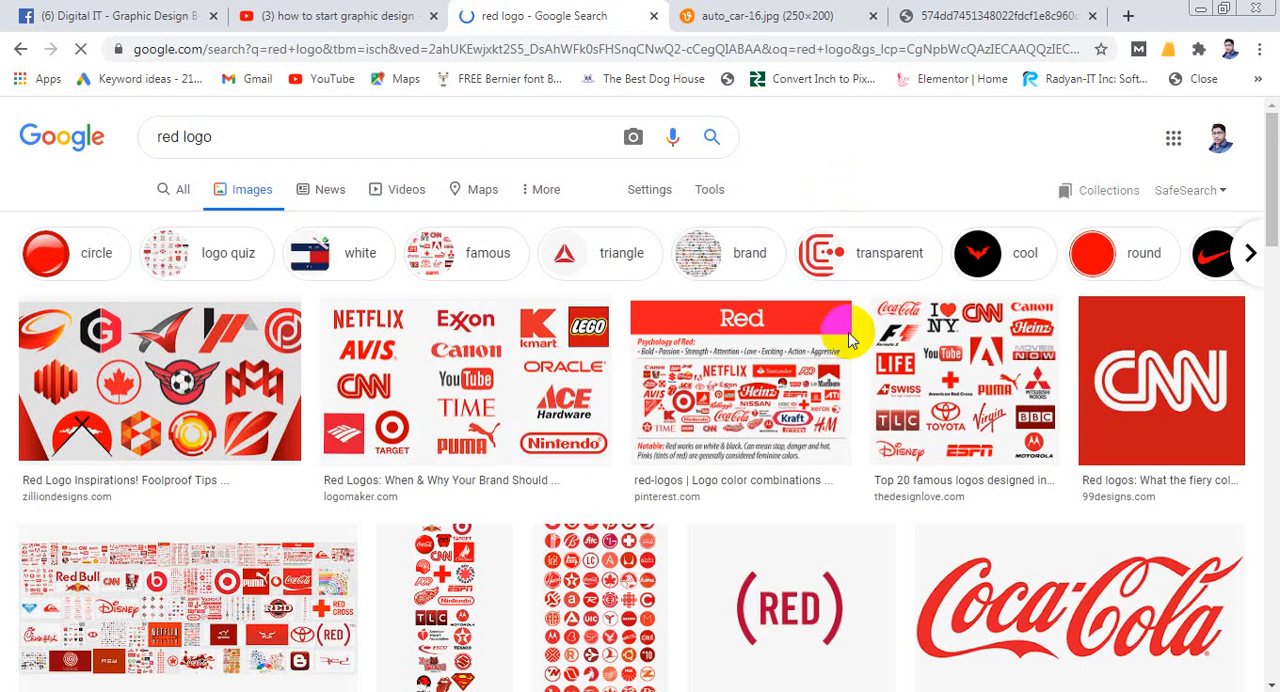
# - Preview Pinterest's red-logos color combinations image from the results, and open the image in a new tab for viewing
pyautogui.scroll(-1, 410, 415)
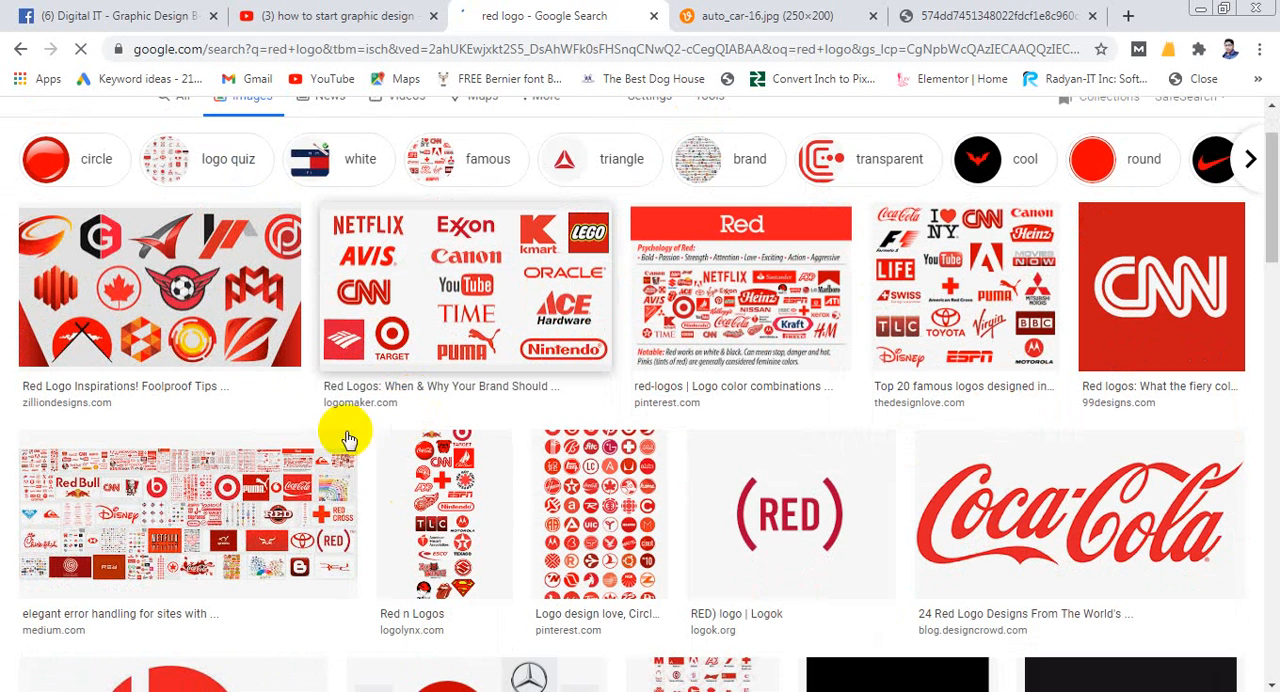
pyautogui.click(758, 303)
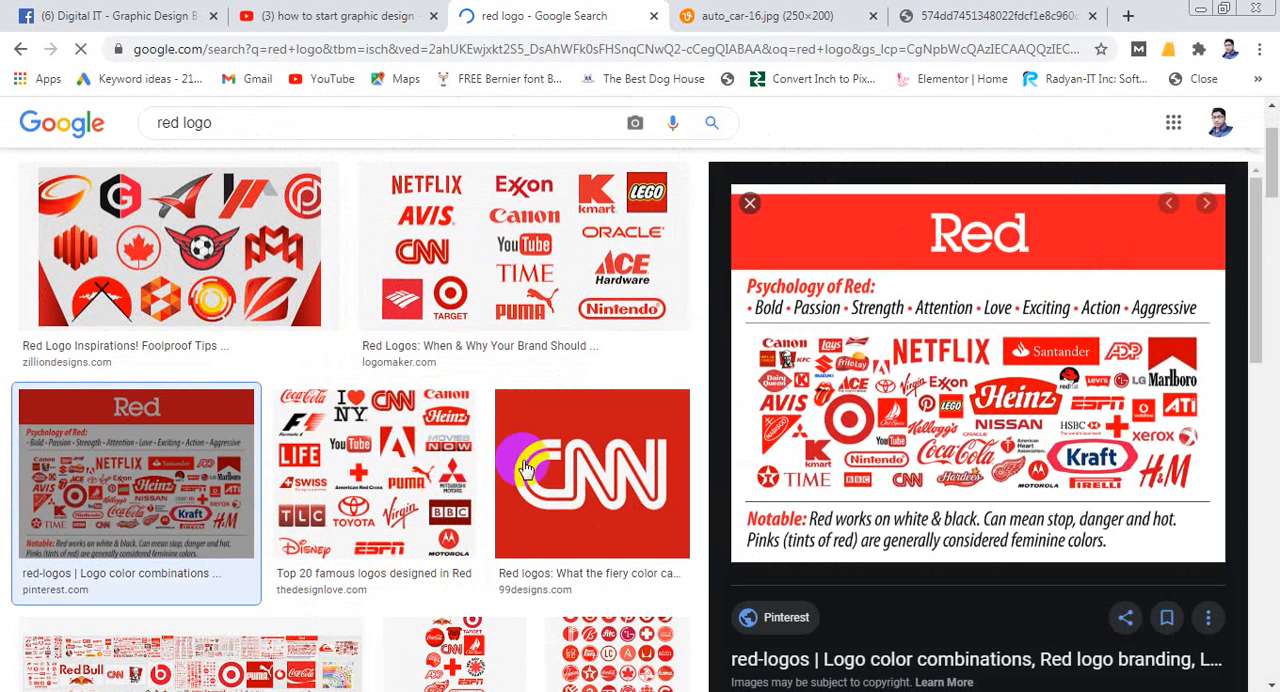
pyautogui.rightClick(871, 379)
pyautogui.click(962, 518)
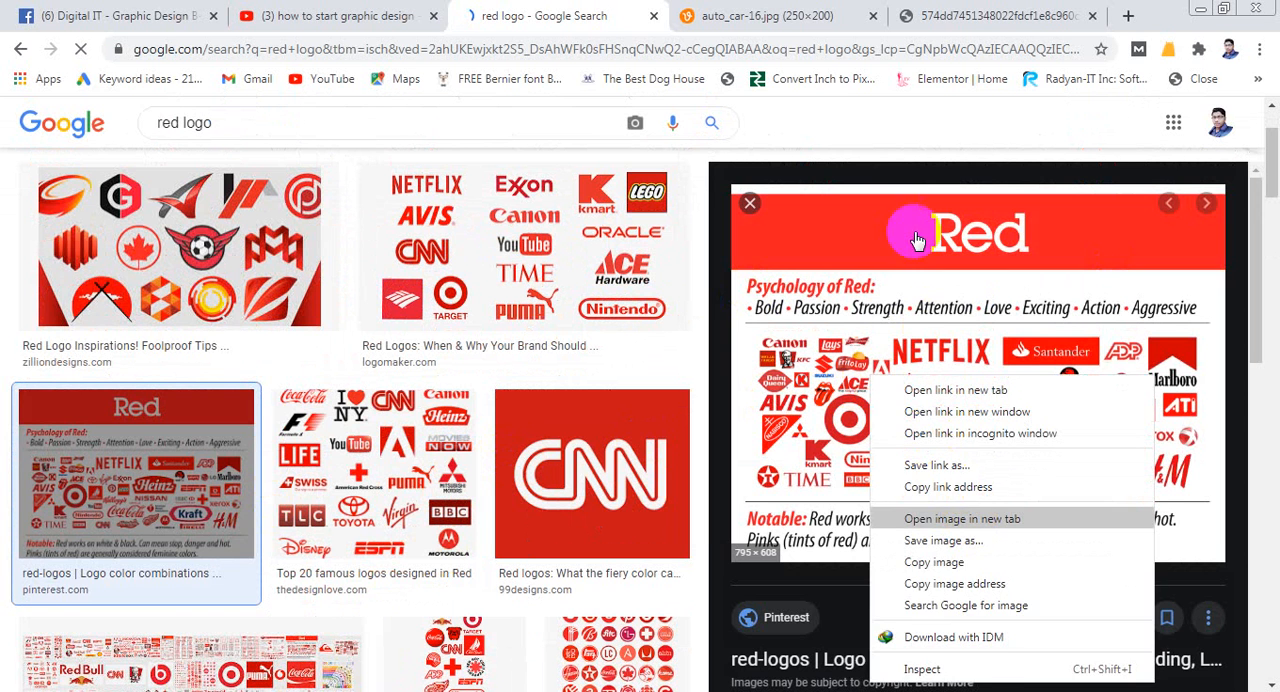
pyautogui.click(972, 18)
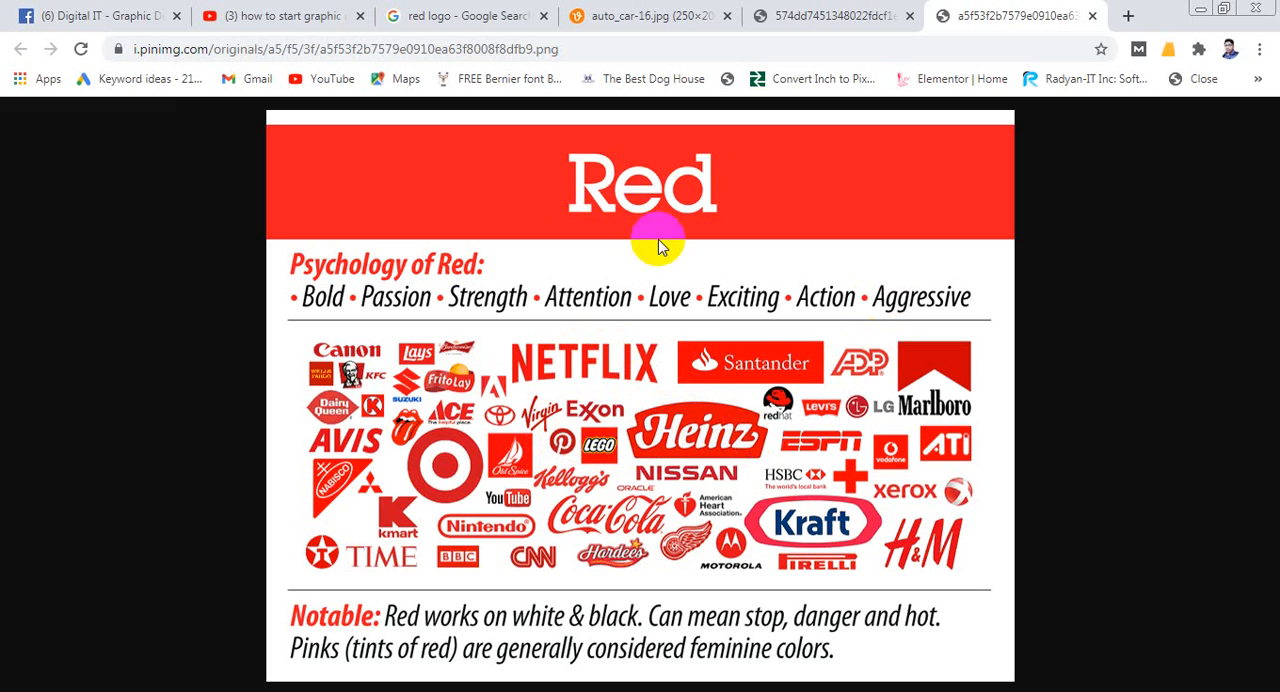
# - Switch to Illustrator, open the Color Picker for the fill and pick the orange ef9020
pyautogui.click(475, 690)
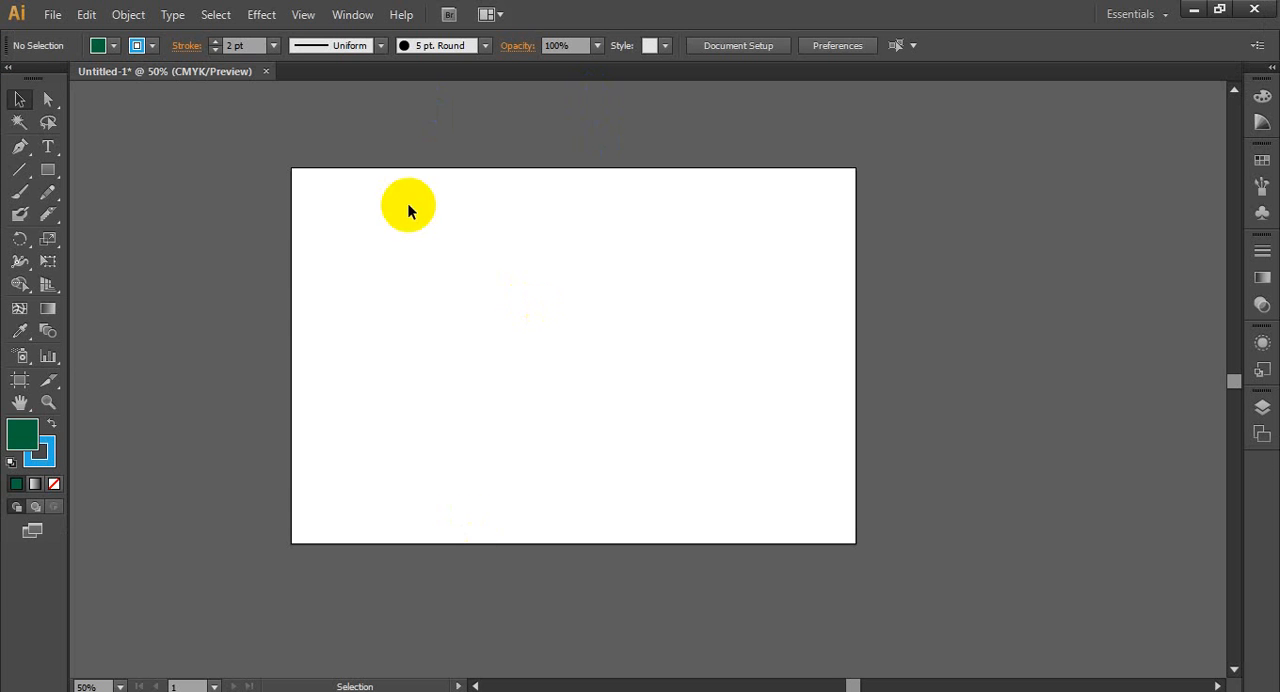
pyautogui.click(38, 446)
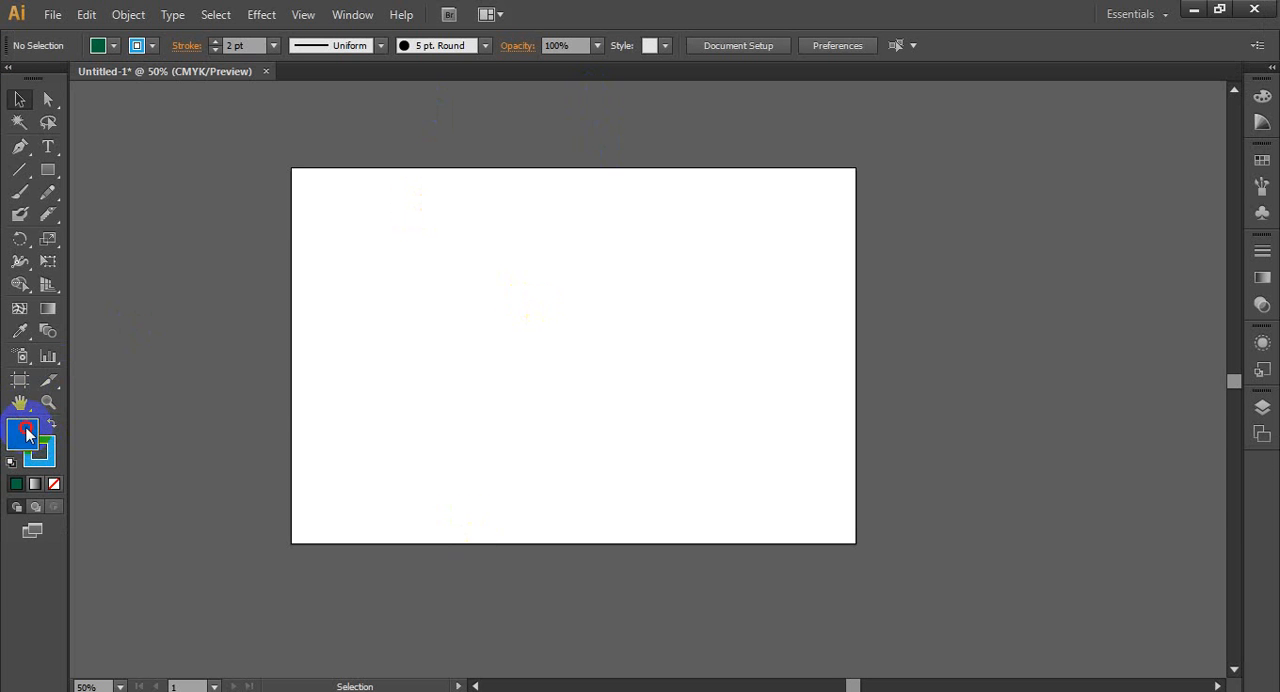
pyautogui.doubleClick(30, 430)
pyautogui.moveTo(940, 152); pyautogui.dragTo(731, 160)
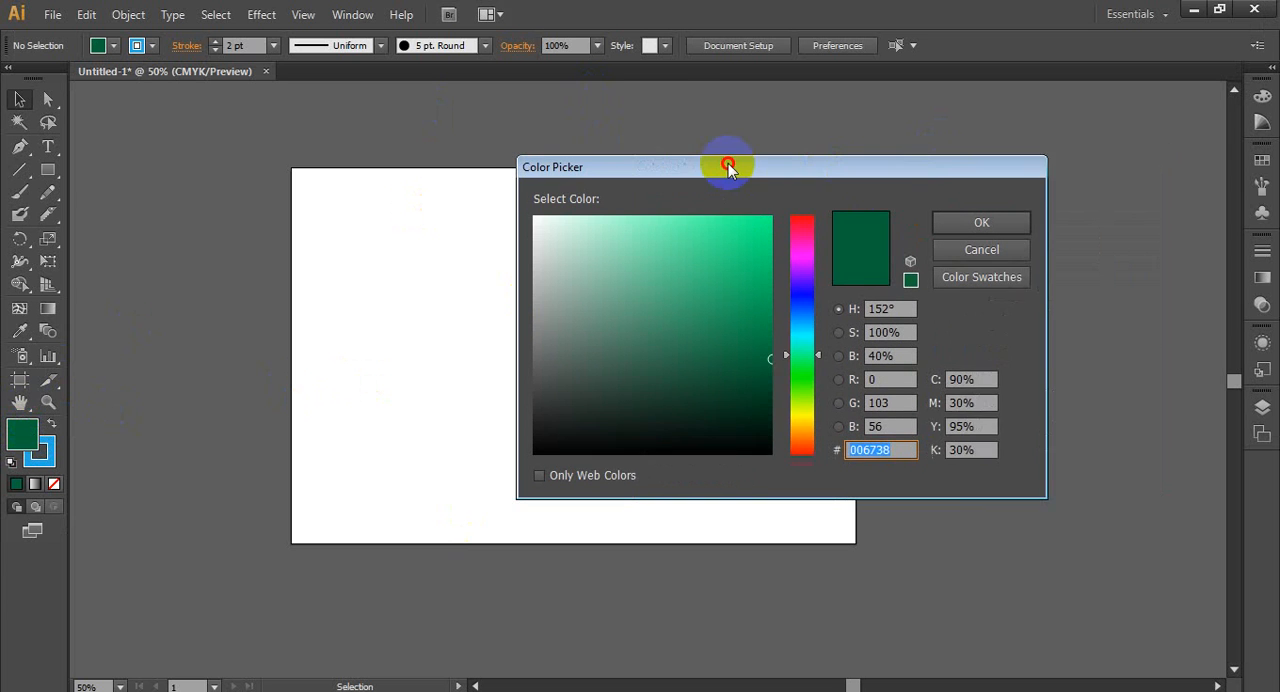
pyautogui.click(725, 441)
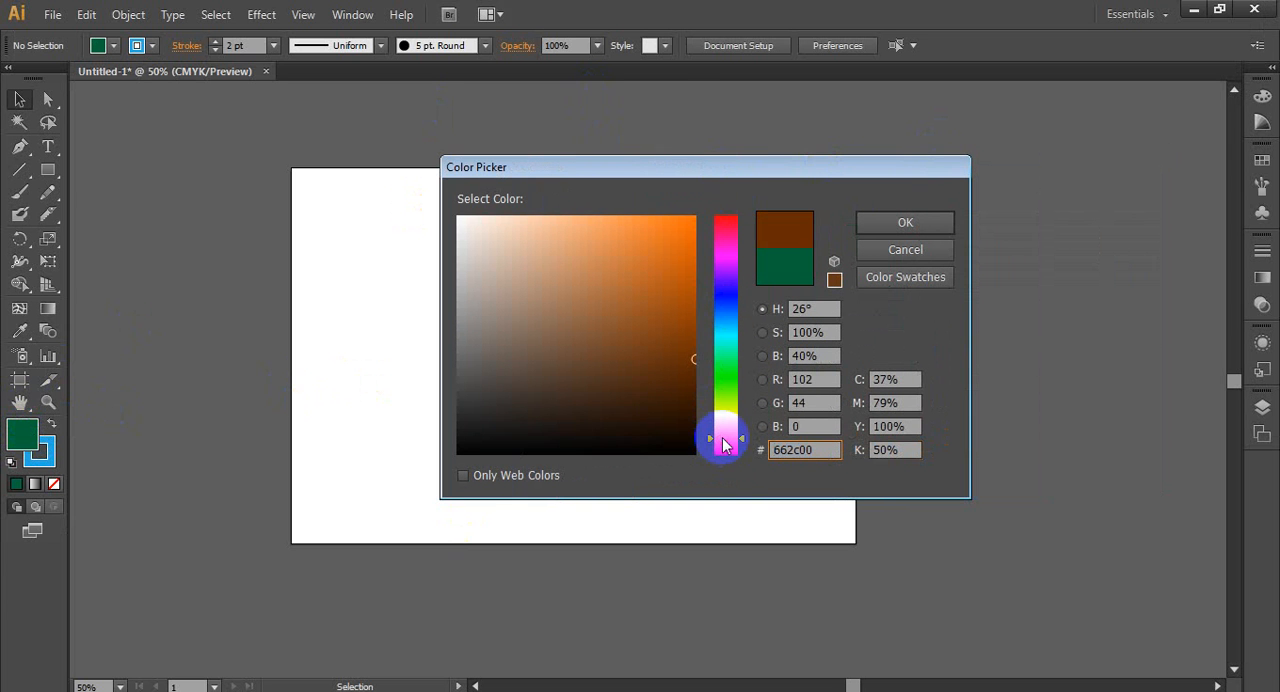
pyautogui.moveTo(724, 441)
pyautogui.mouseDown()
pyautogui.moveTo(726, 455)
pyautogui.moveTo(725, 437)
pyautogui.mouseUp()
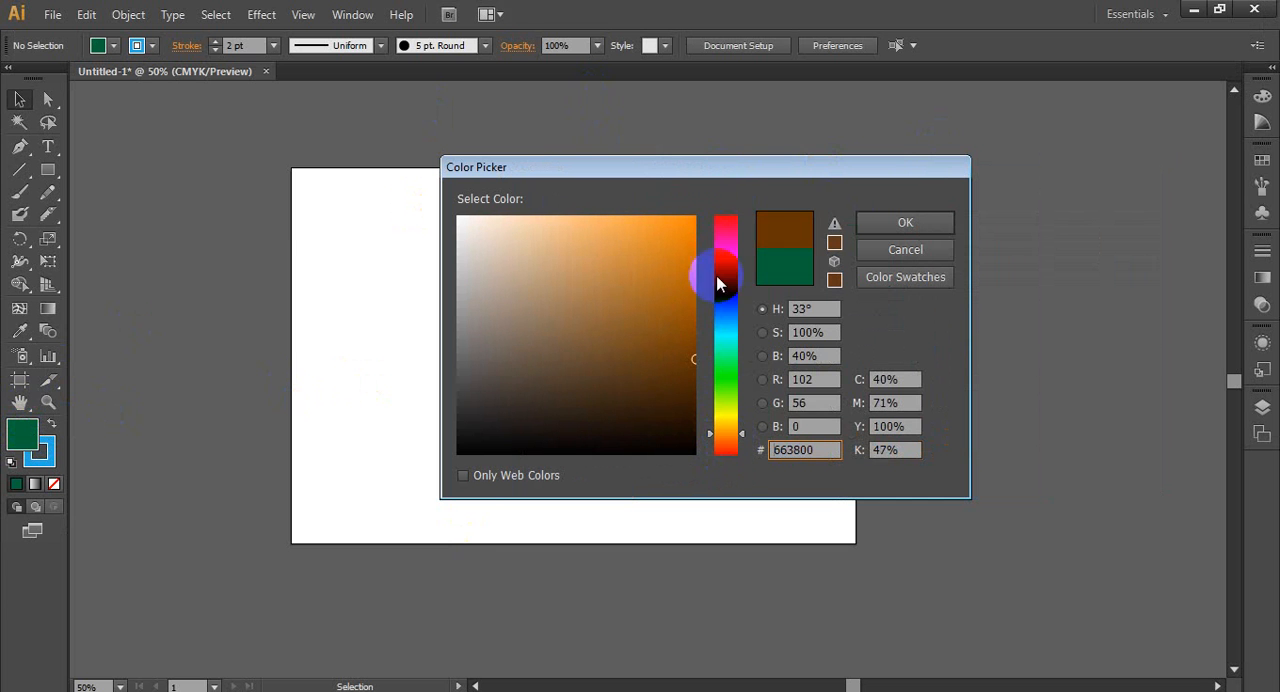
pyautogui.moveTo(686, 232)
pyautogui.mouseDown()
pyautogui.moveTo(666, 251)
pyautogui.moveTo(664, 230)
pyautogui.mouseUp()
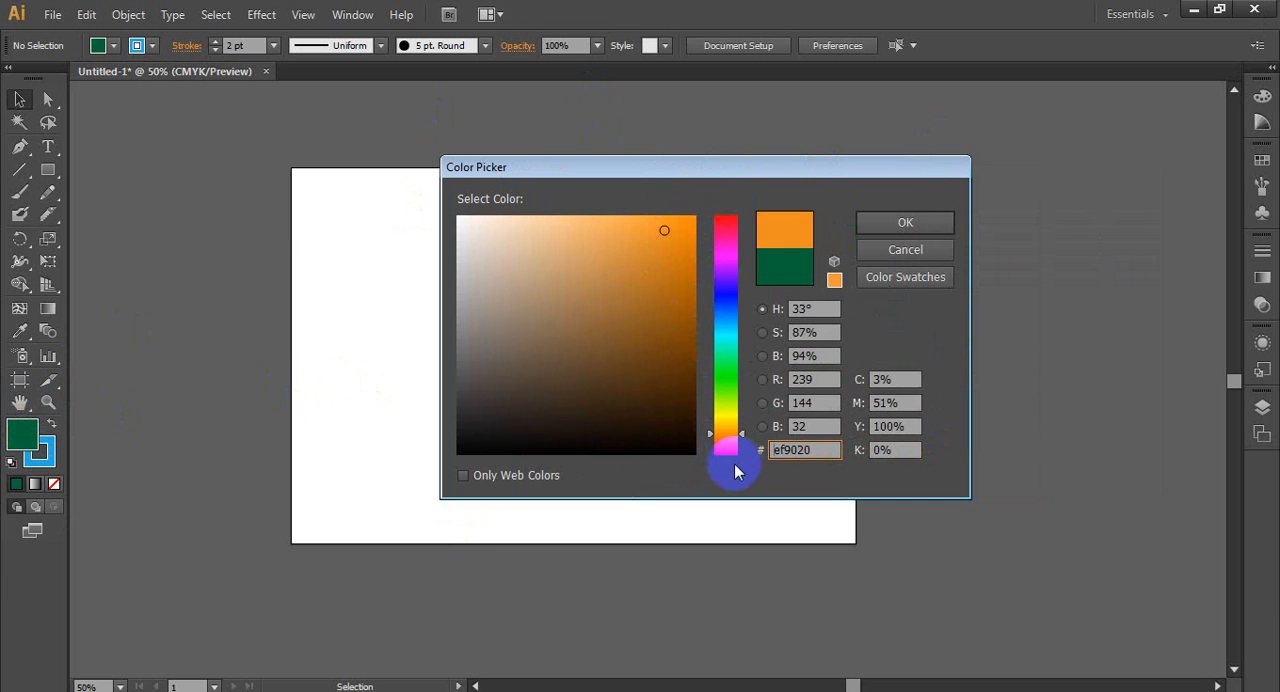
# - Try orange and yellow hues such as ef7e20, efe020 and ef9f20 for the fill, and cancel the color change
pyautogui.moveTo(731, 446)
pyautogui.mouseDown()
pyautogui.moveTo(728, 419)
pyautogui.moveTo(726, 452)
pyautogui.moveTo(733, 443)
pyautogui.mouseUp()
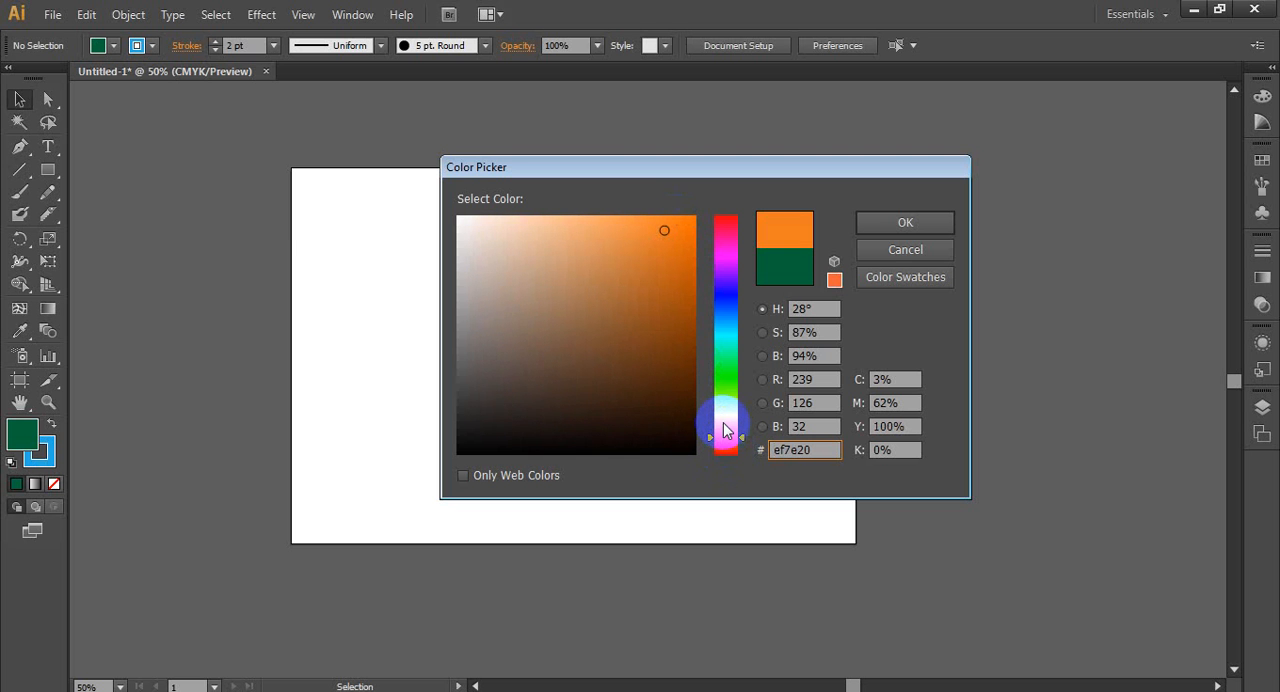
pyautogui.click(724, 418)
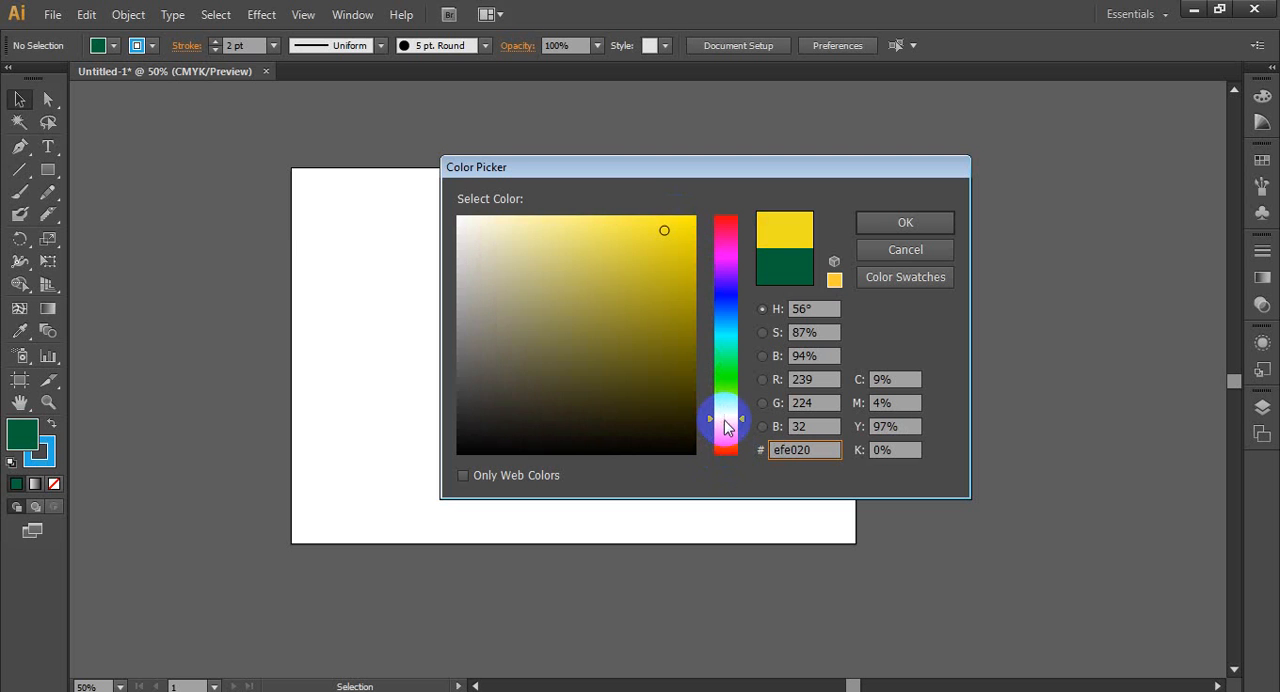
pyautogui.click(721, 432)
pyautogui.moveTo(724, 438)
pyautogui.mouseDown()
pyautogui.moveTo(725, 424)
pyautogui.moveTo(727, 436)
pyautogui.mouseUp()
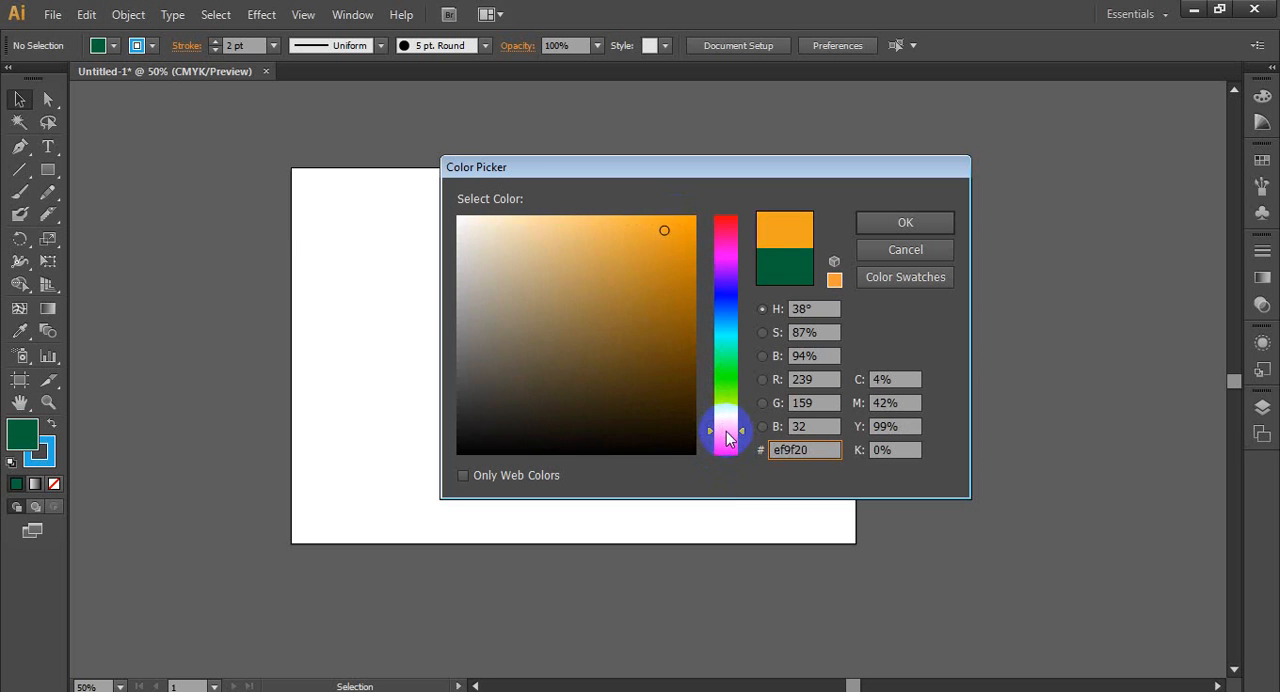
pyautogui.click(895, 249)
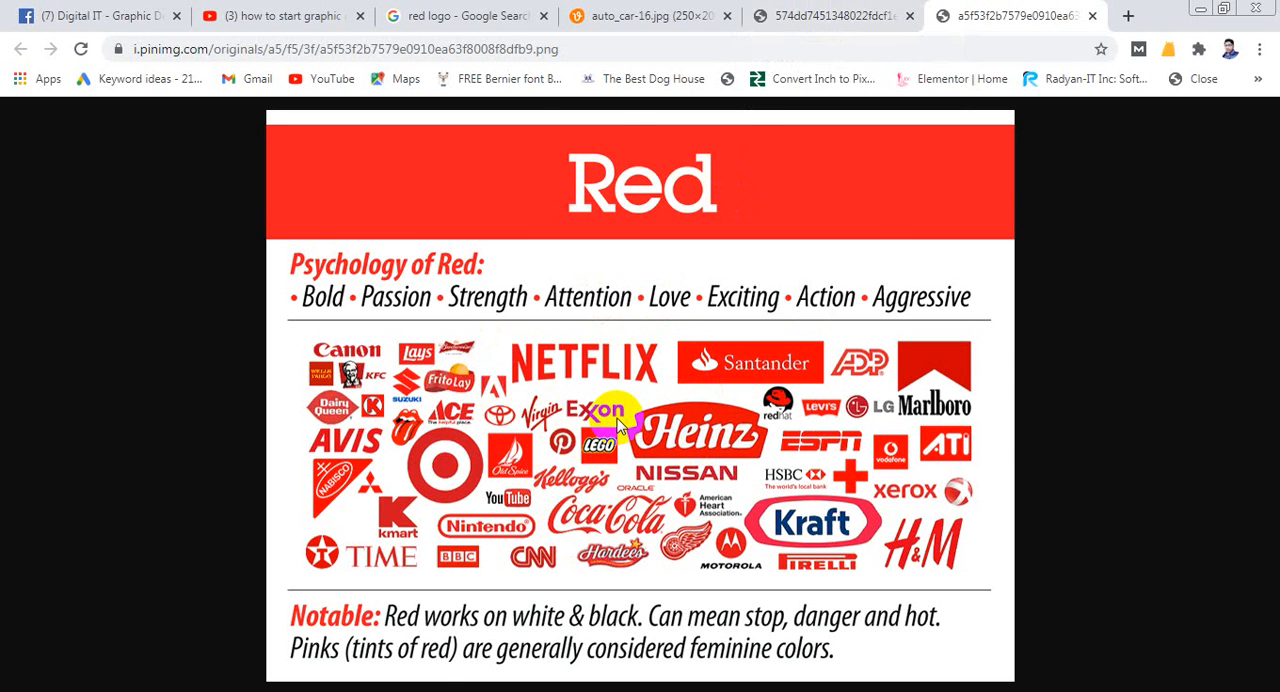
# - Return to the Google image results, change the query to "yellow logo" and run the search
pyautogui.click(514, 30)
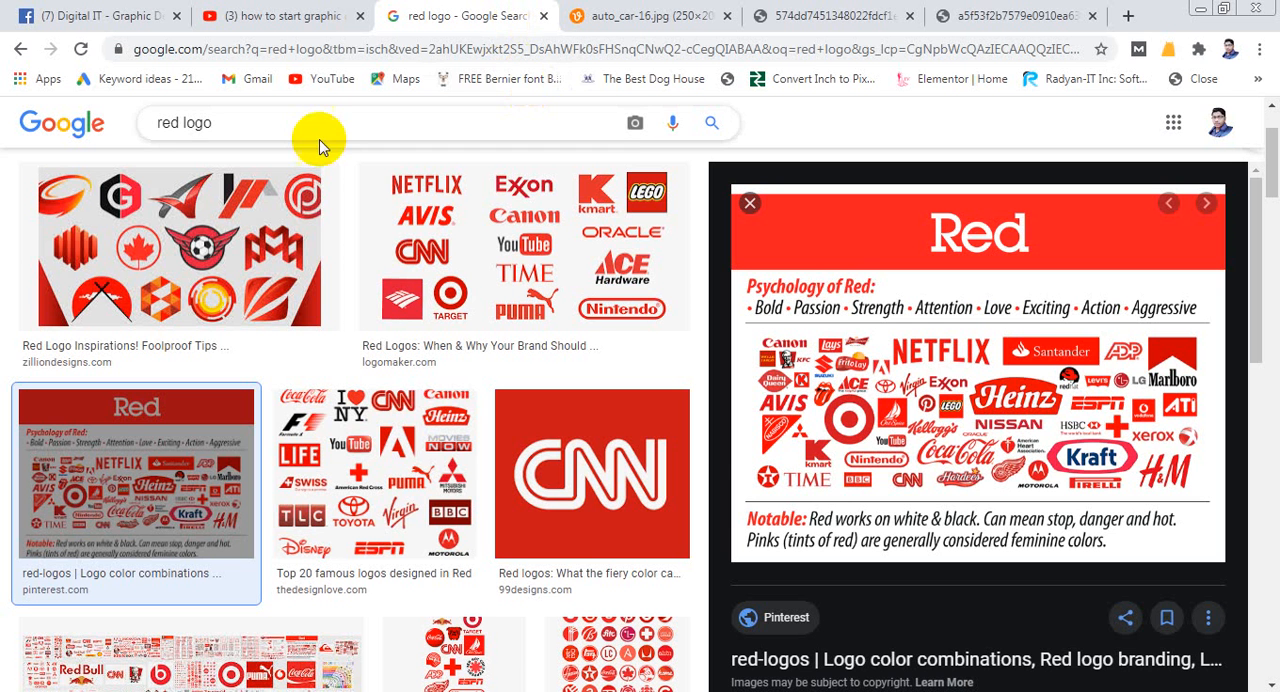
pyautogui.click(178, 122)
pyautogui.doubleClick(167, 122)
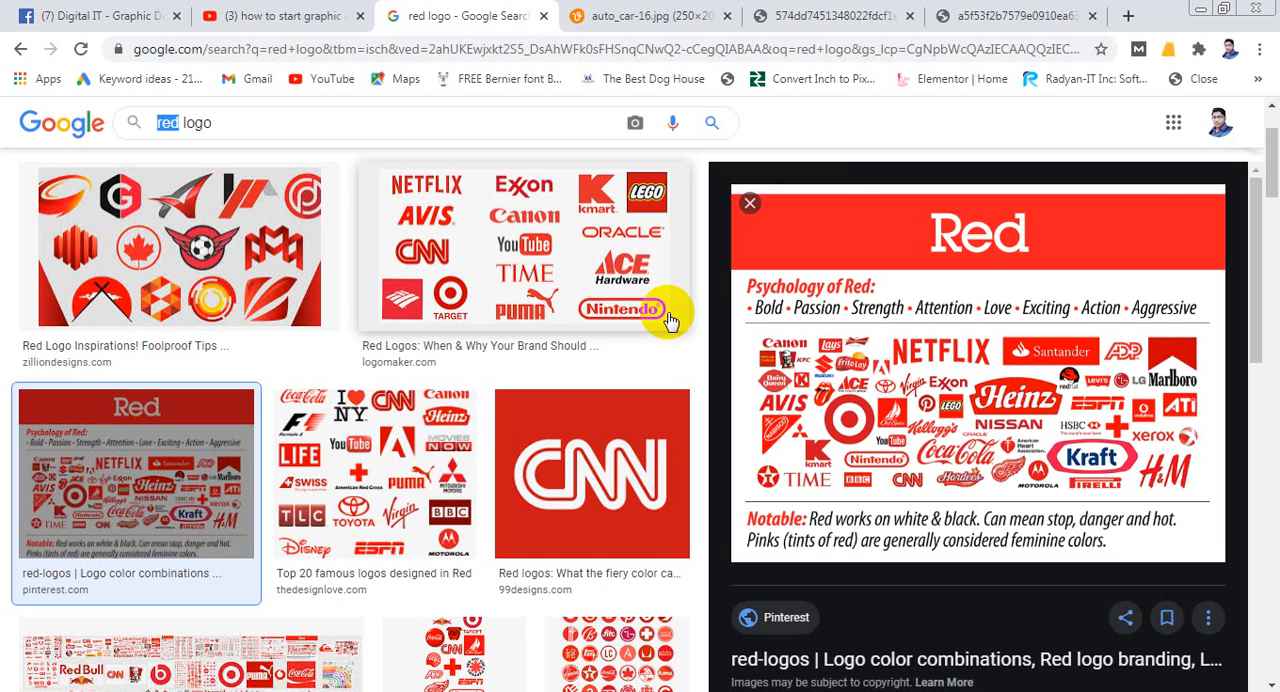
pyautogui.scroll(2, 610, 360)
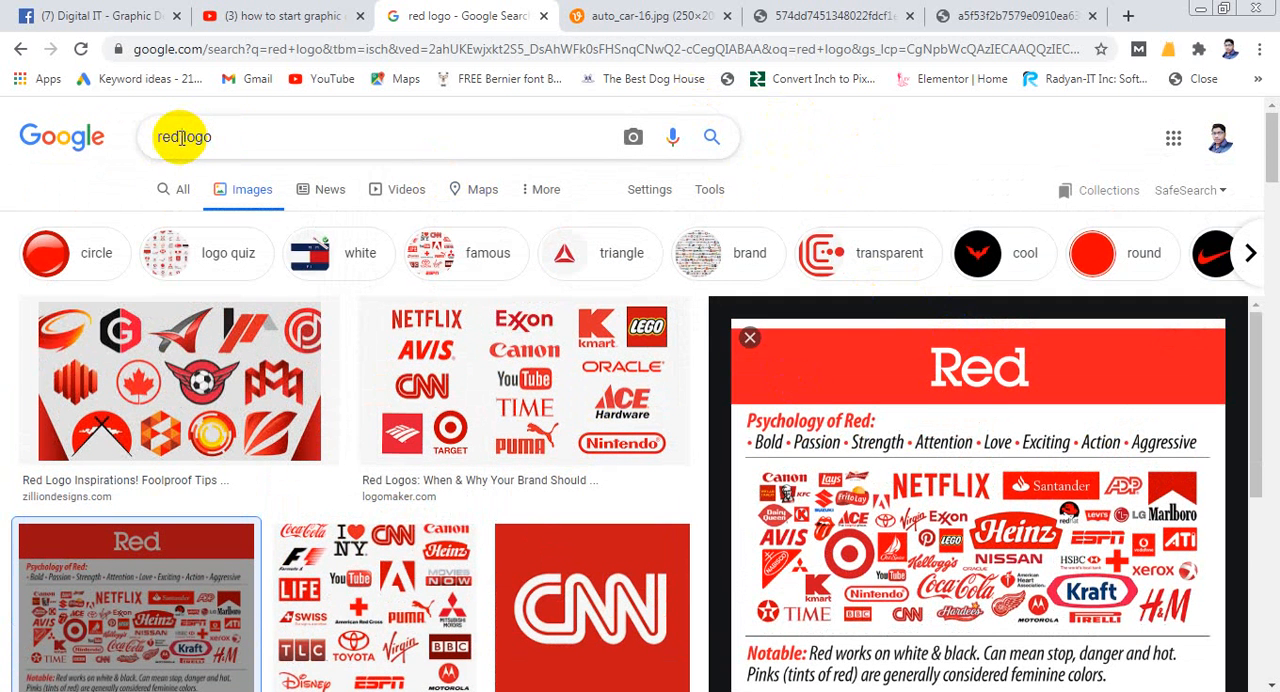
pyautogui.moveTo(180, 136); pyautogui.dragTo(124, 139)
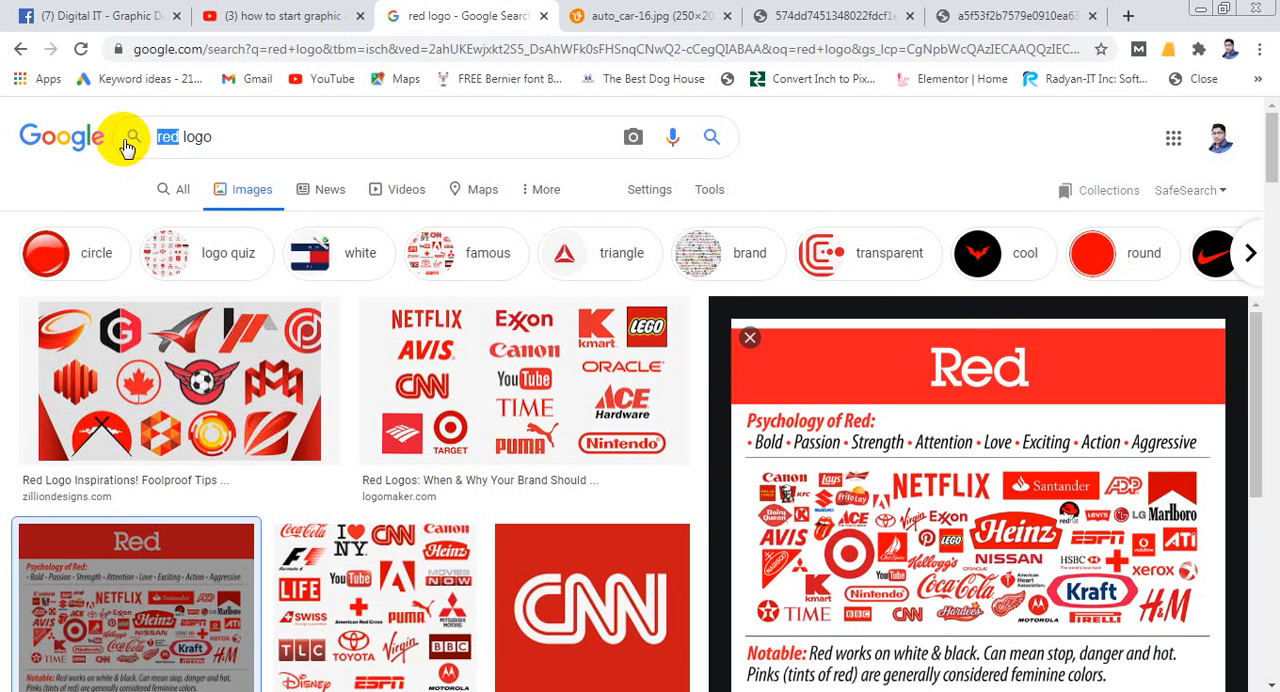
pyautogui.write('yellow')
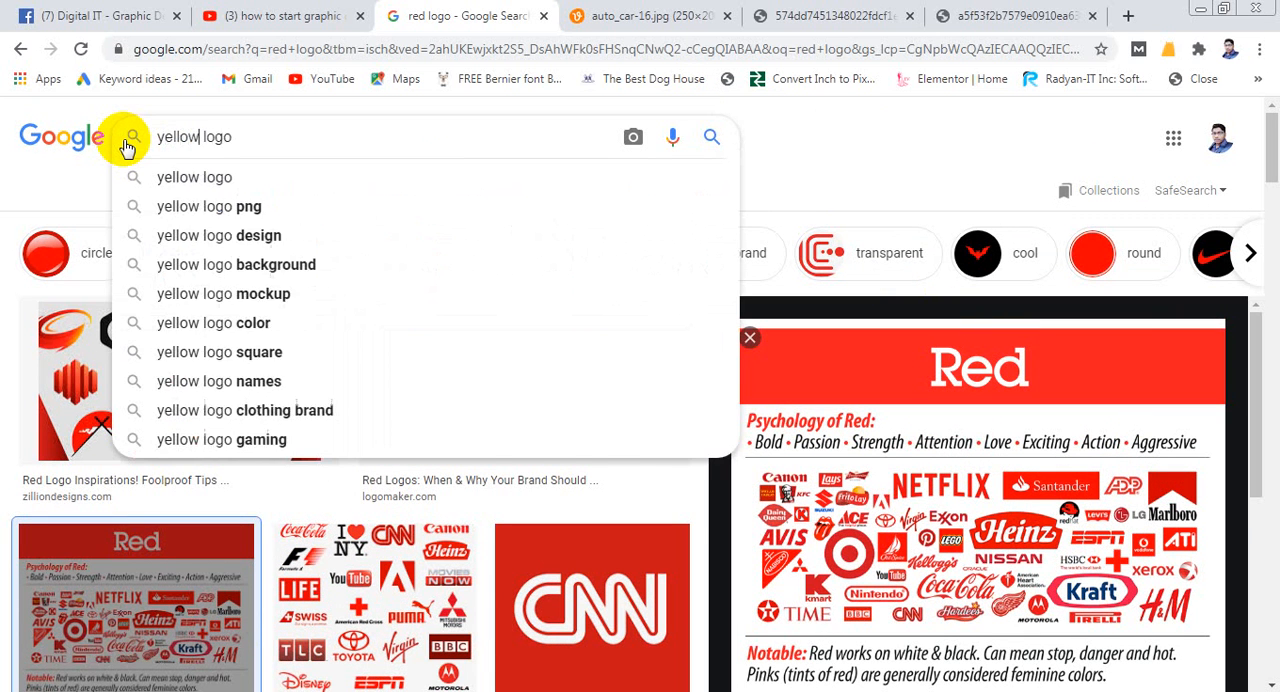
pyautogui.click(127, 147)
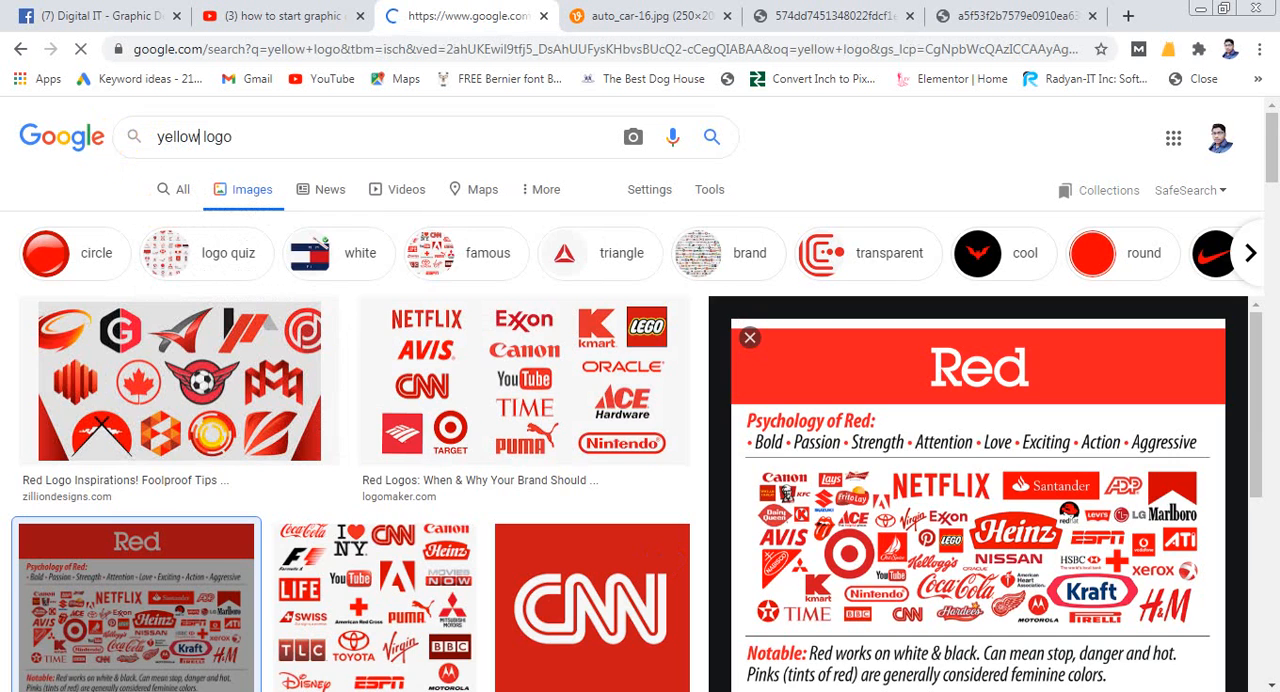
# - Preview Pinterest's yellow logo color combinations image from the results, and look through its related images
pyautogui.scroll(-2, 800, 314)
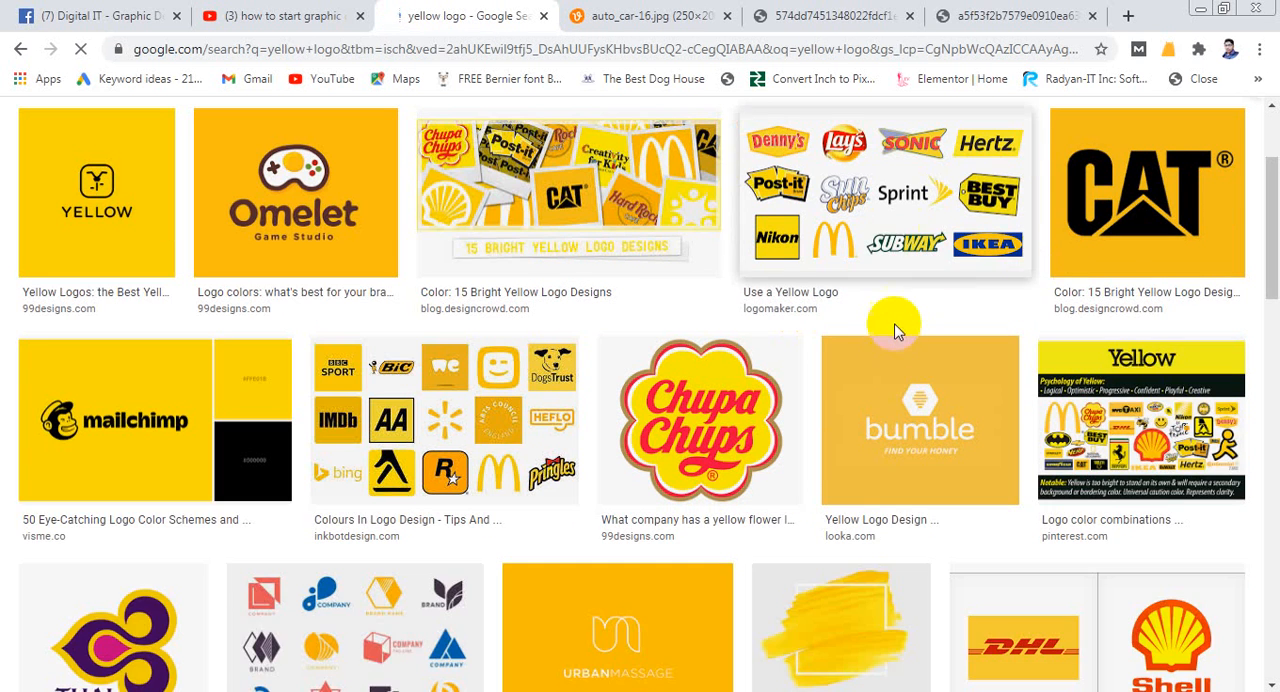
pyautogui.scroll(1, 897, 332)
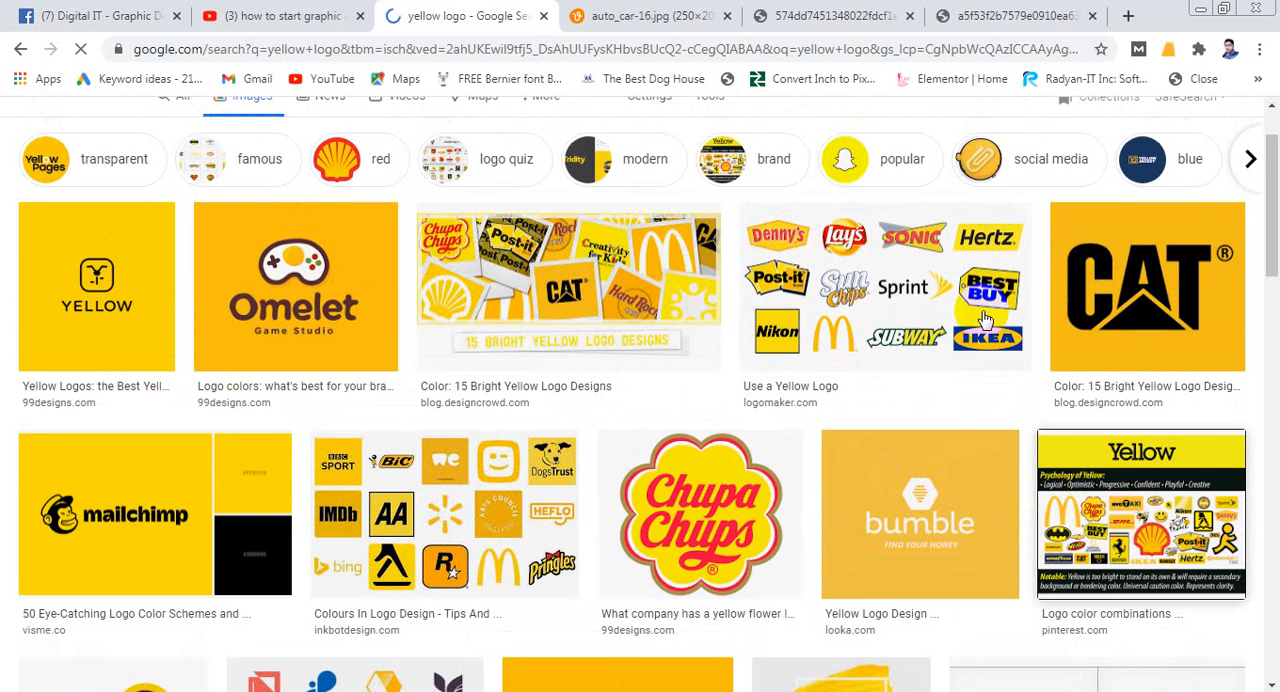
pyautogui.click(1090, 505)
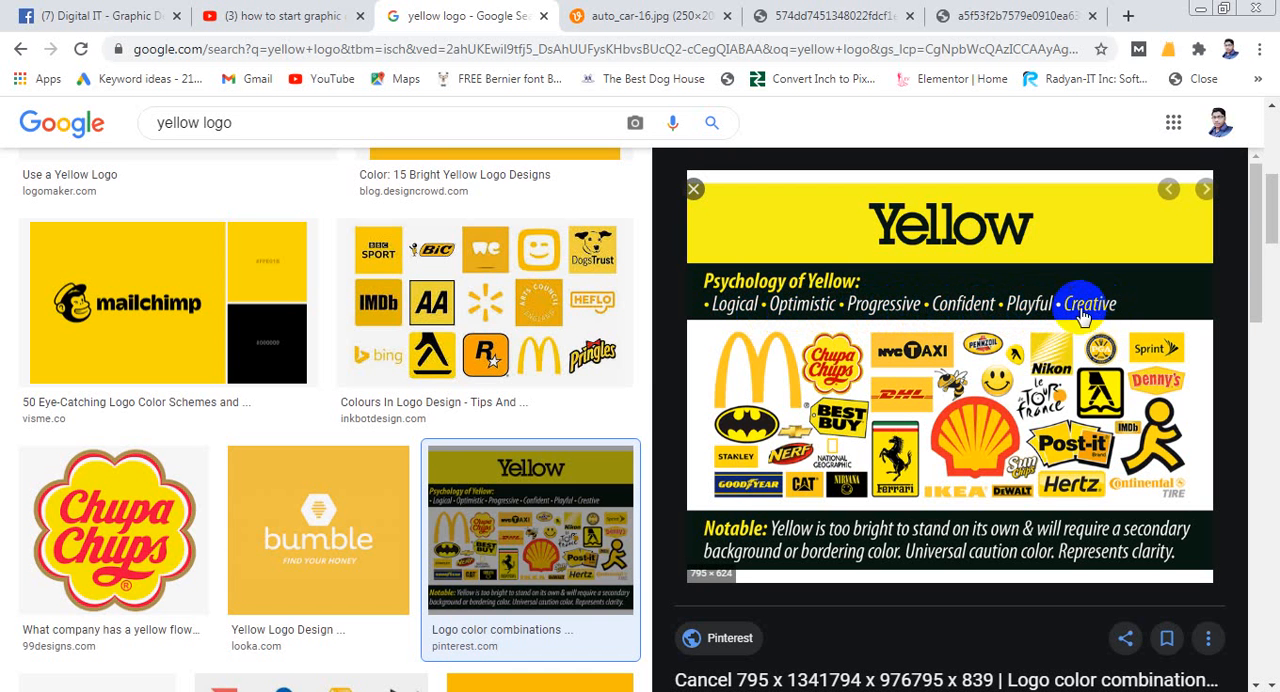
pyautogui.scroll(-3, 914, 418)
pyautogui.scroll(-5, 986, 491)
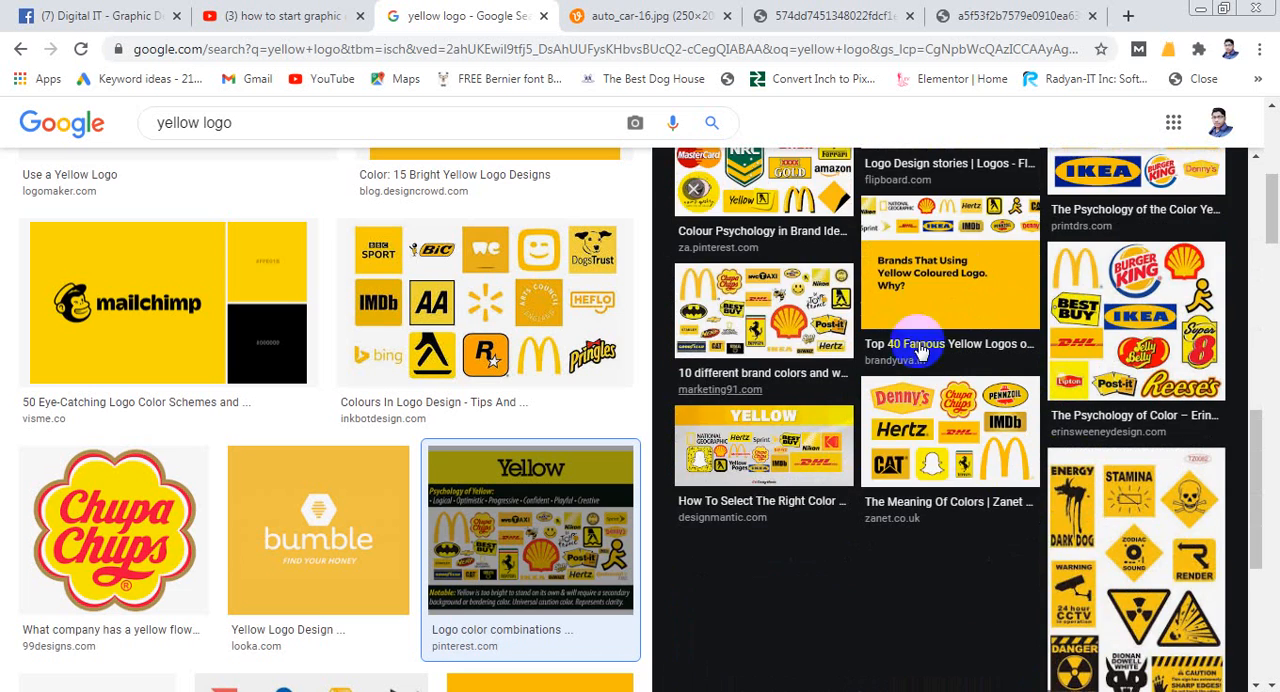
pyautogui.scroll(8, 900, 350)
pyautogui.scroll(4, 1015, 343)
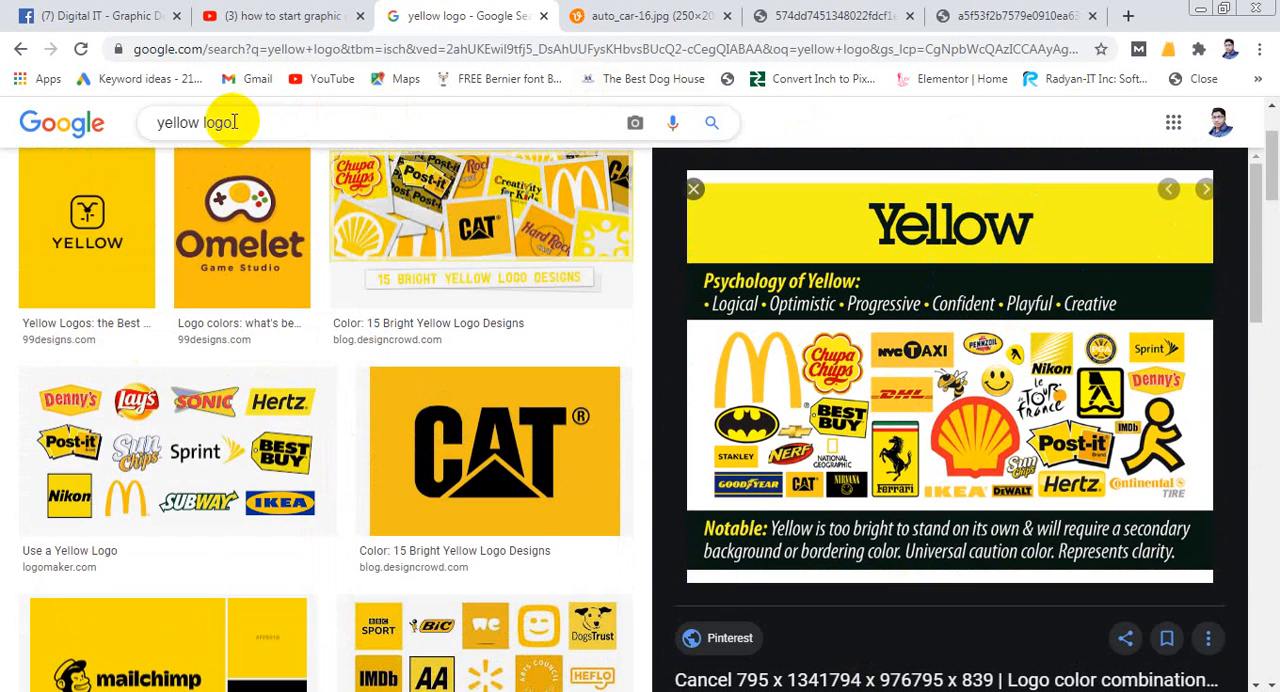
# - Change the image search query to "black logo" and run it
pyautogui.moveTo(200, 122); pyautogui.dragTo(115, 125)
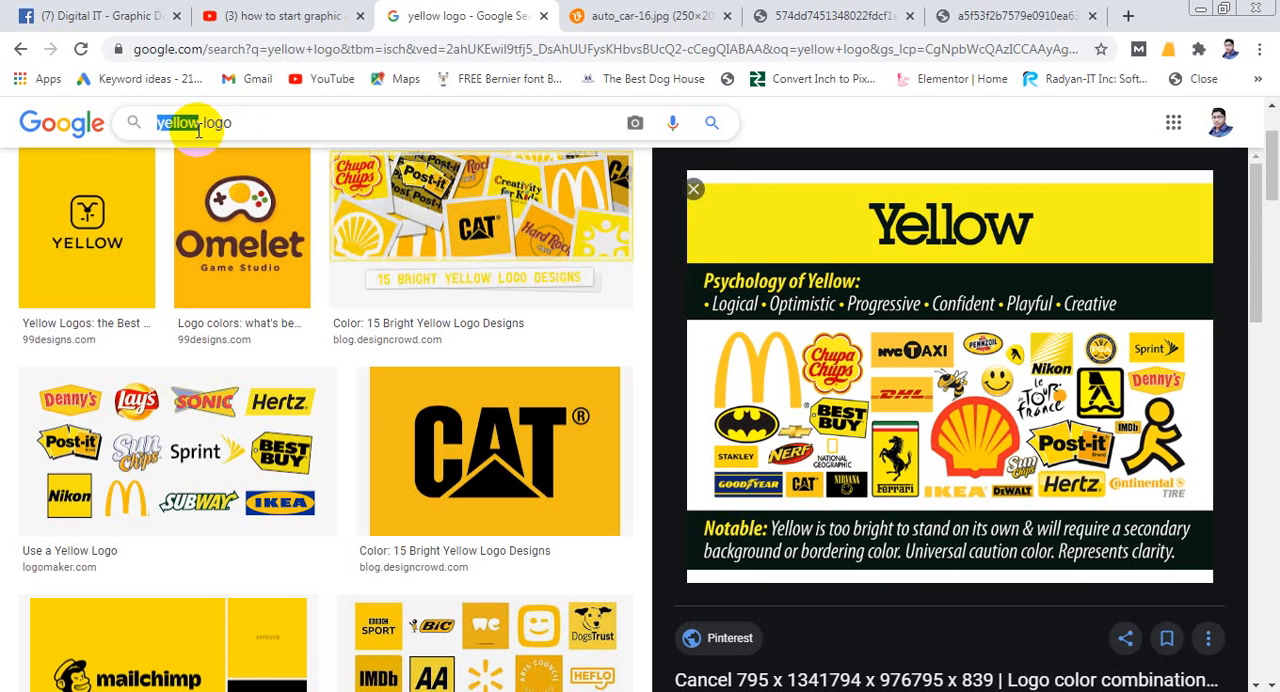
pyautogui.write('blac')
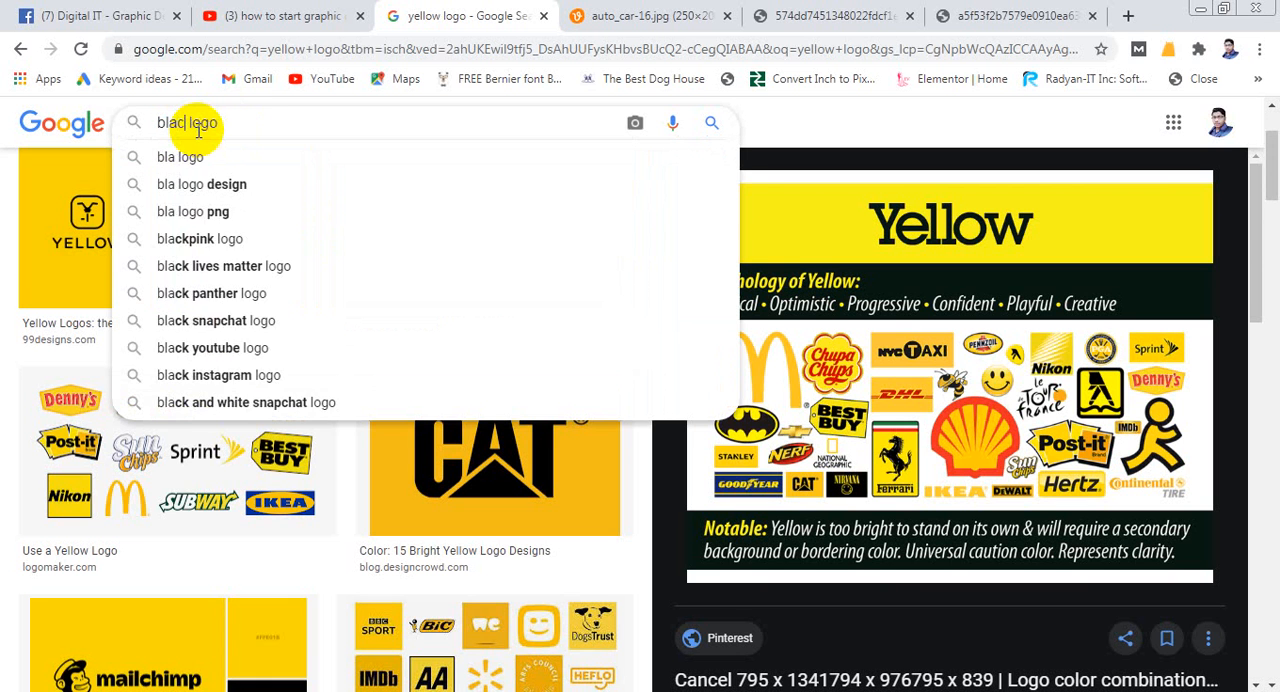
pyautogui.write('k')
pyautogui.press('Return')
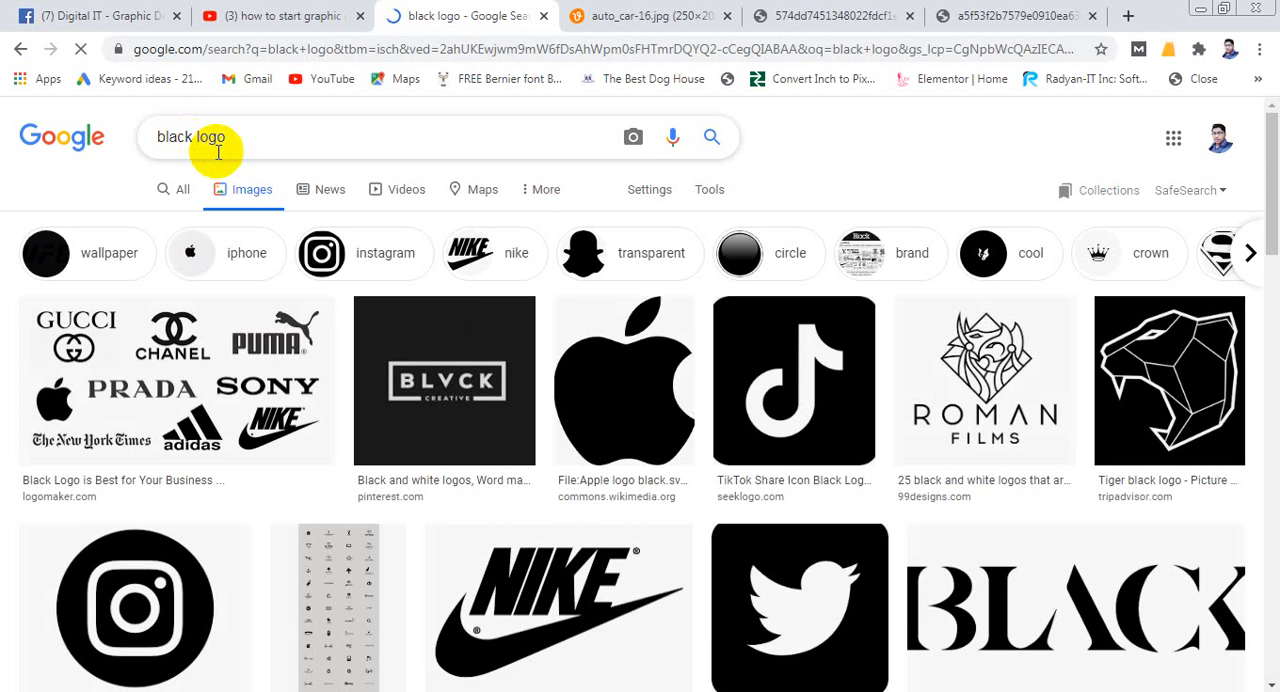
# - Browse the black logo image results for examples of well-known brands using black
pyautogui.scroll(-1, 634, 340)
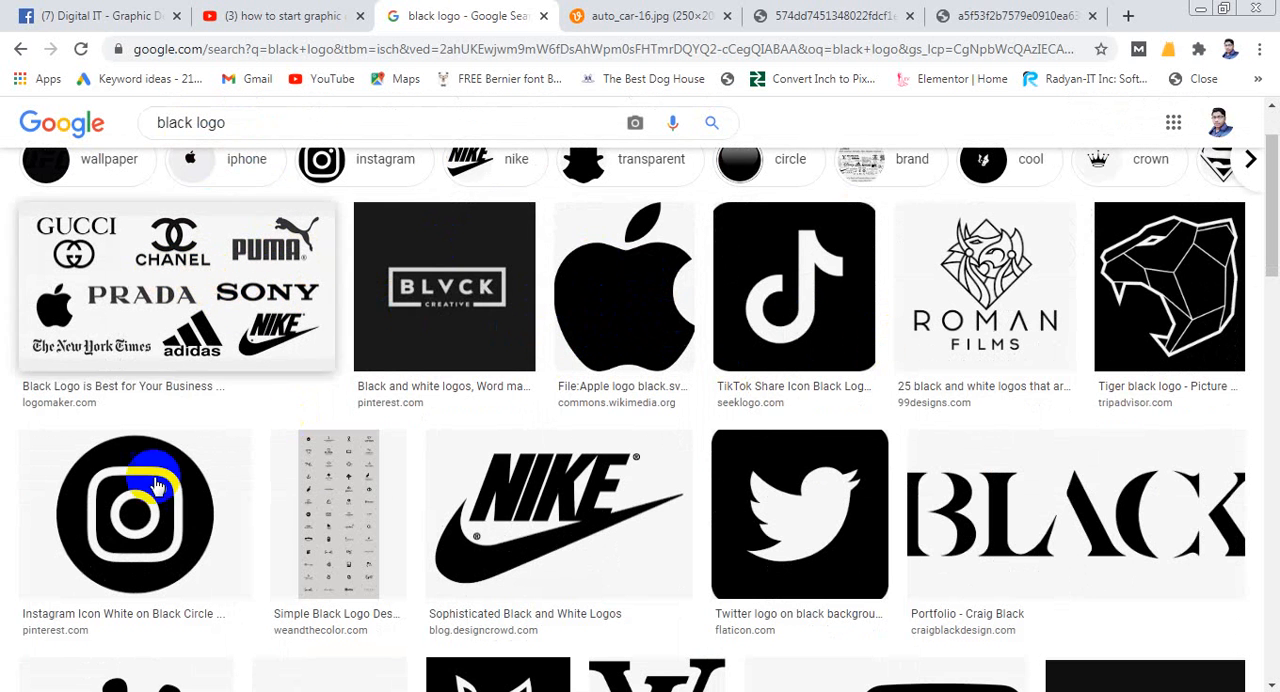
pyautogui.scroll(-1, 937, 444)
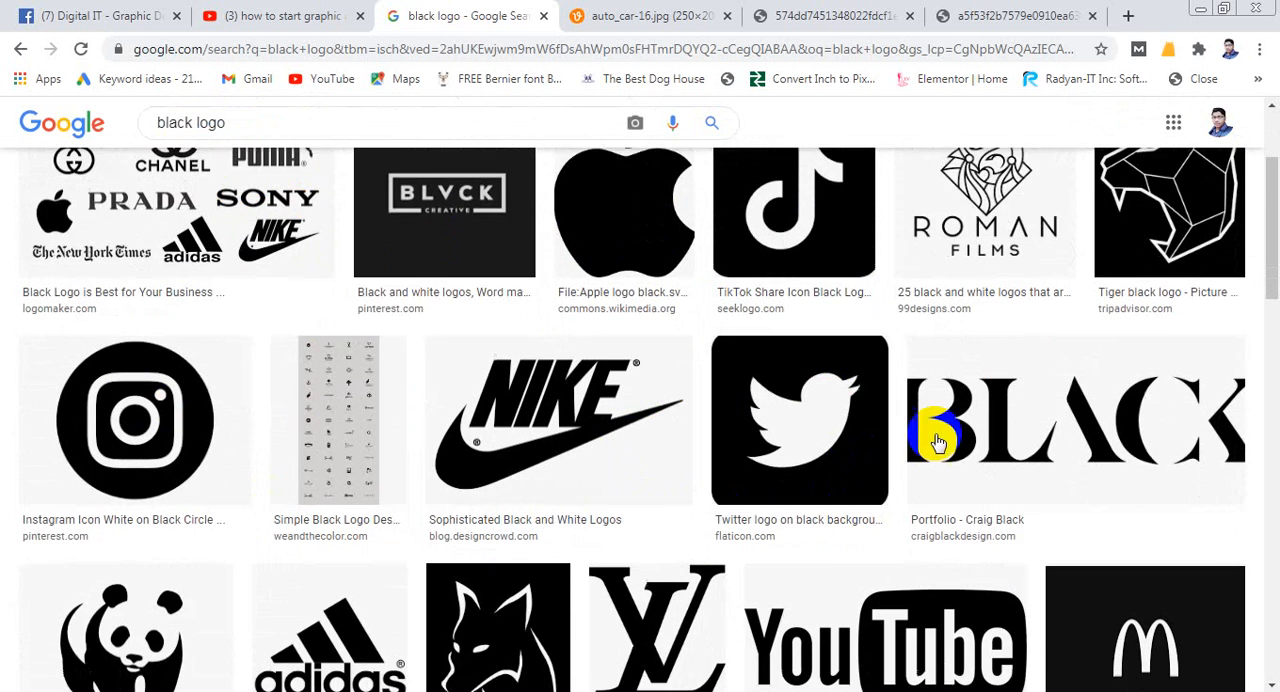
pyautogui.scroll(-5, 937, 444)
pyautogui.scroll(-3, 506, 423)
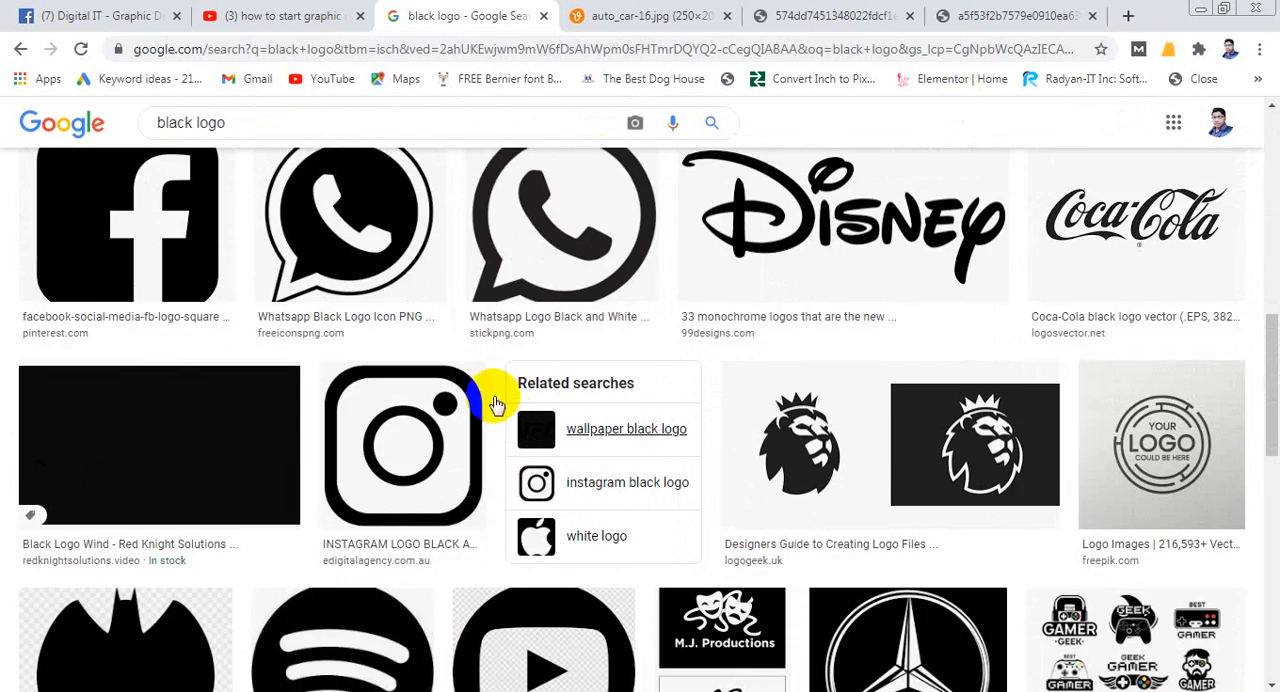
pyautogui.scroll(-2, 527, 509)
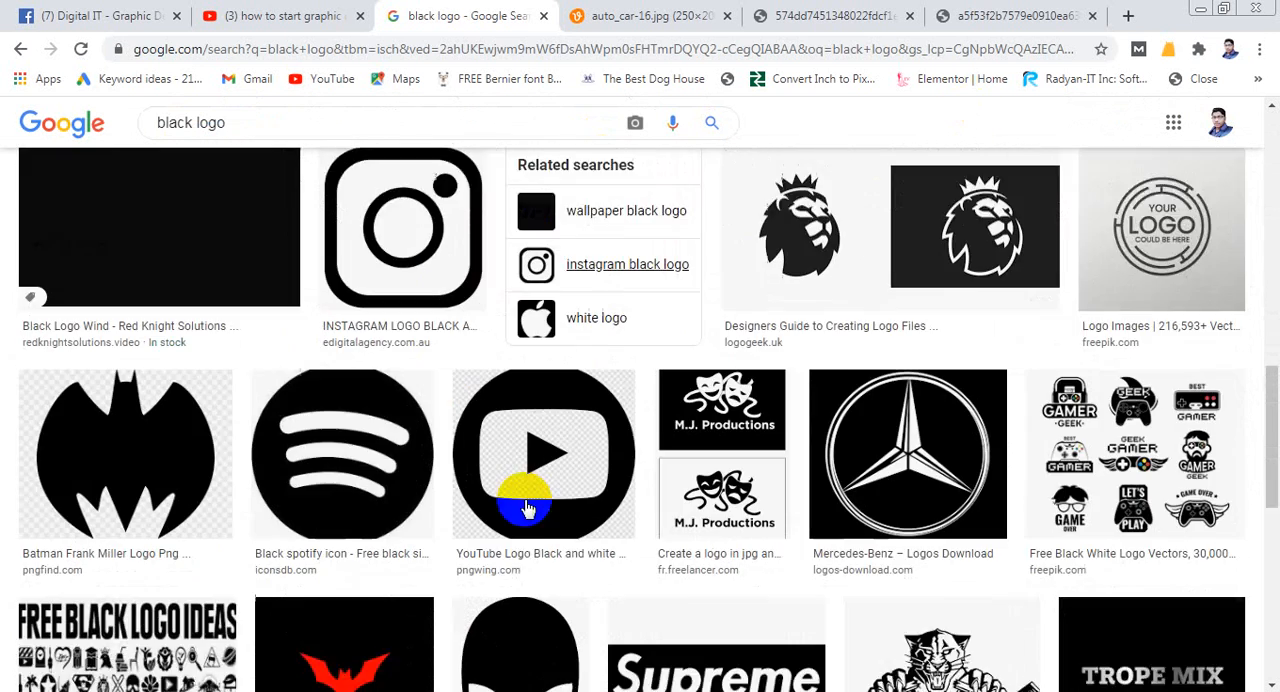
pyautogui.scroll(-5, 527, 509)
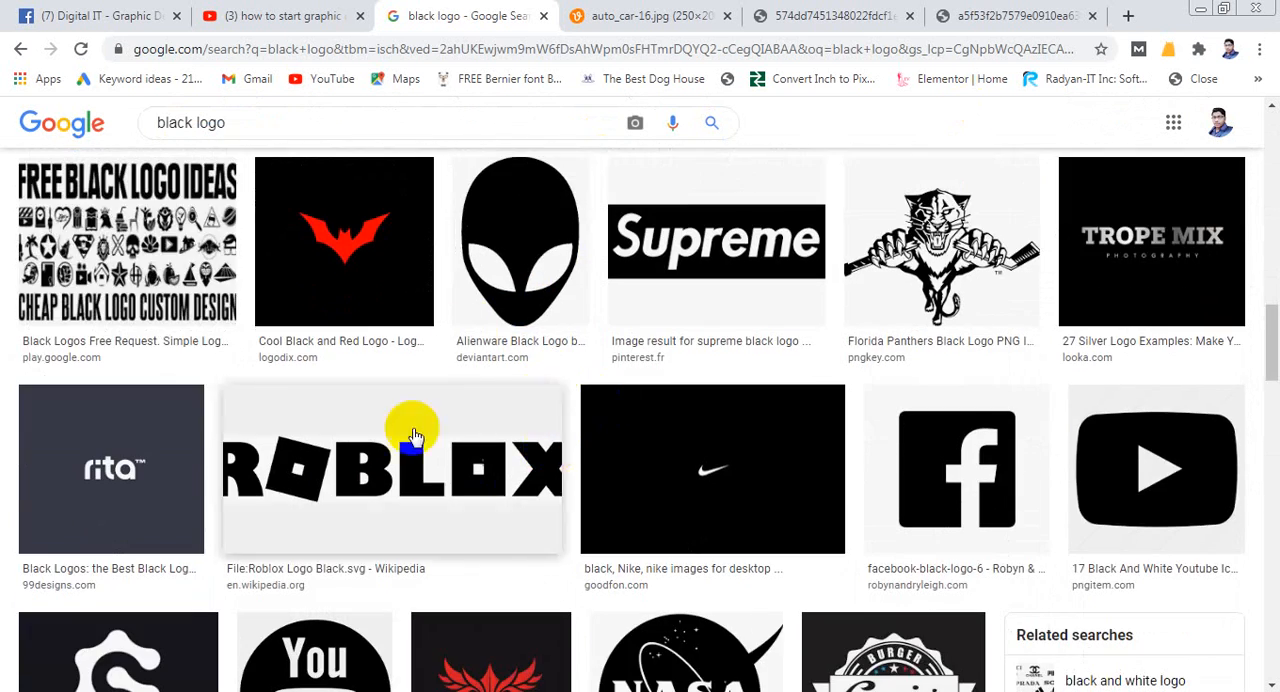
pyautogui.scroll(3, 415, 437)
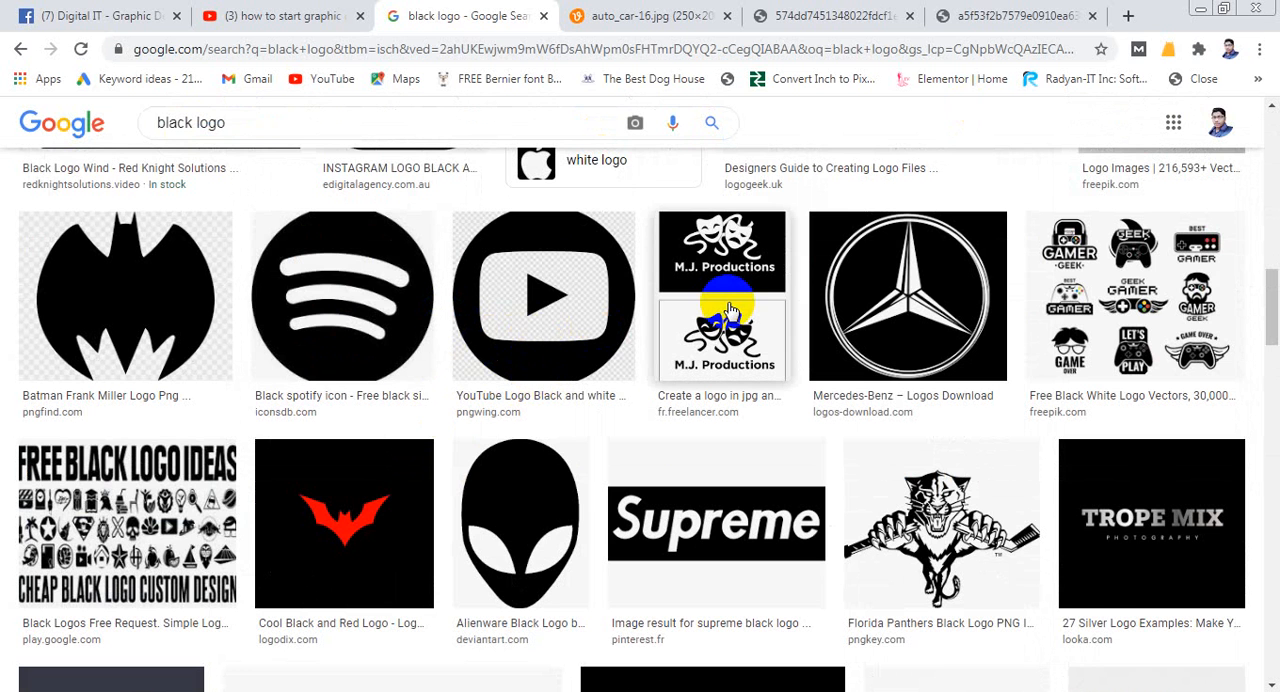
pyautogui.scroll(6, 700, 330)
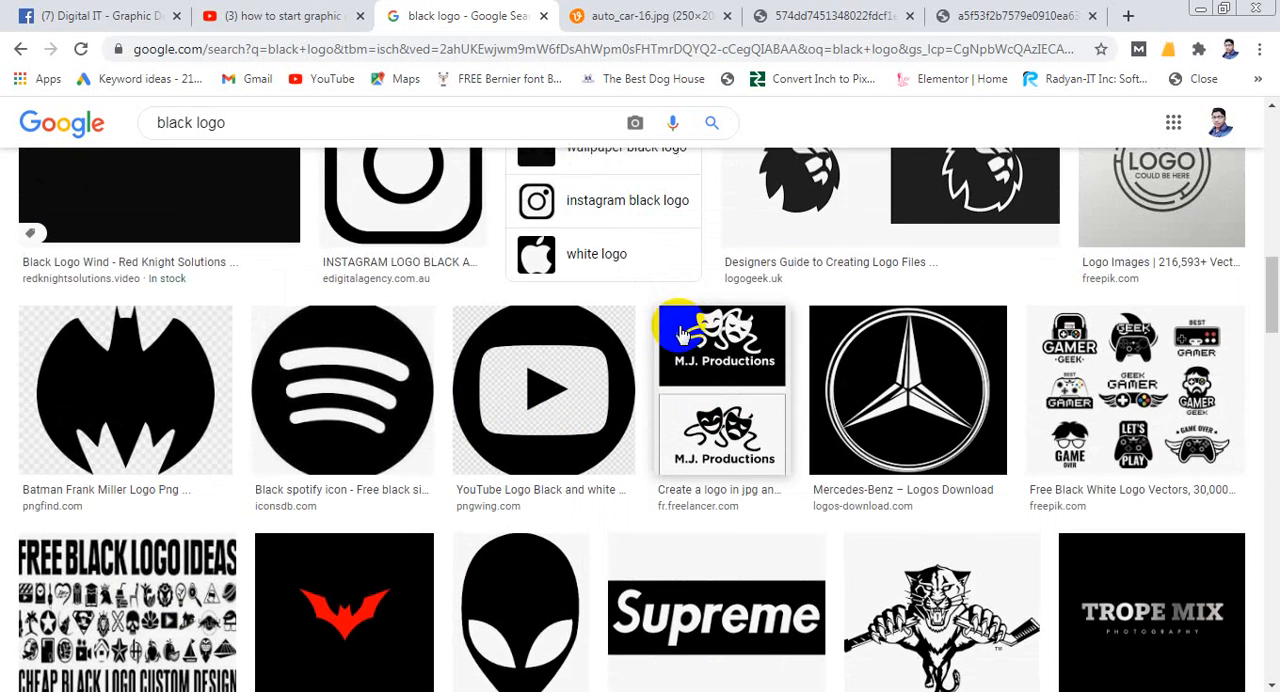
pyautogui.scroll(6, 673, 365)
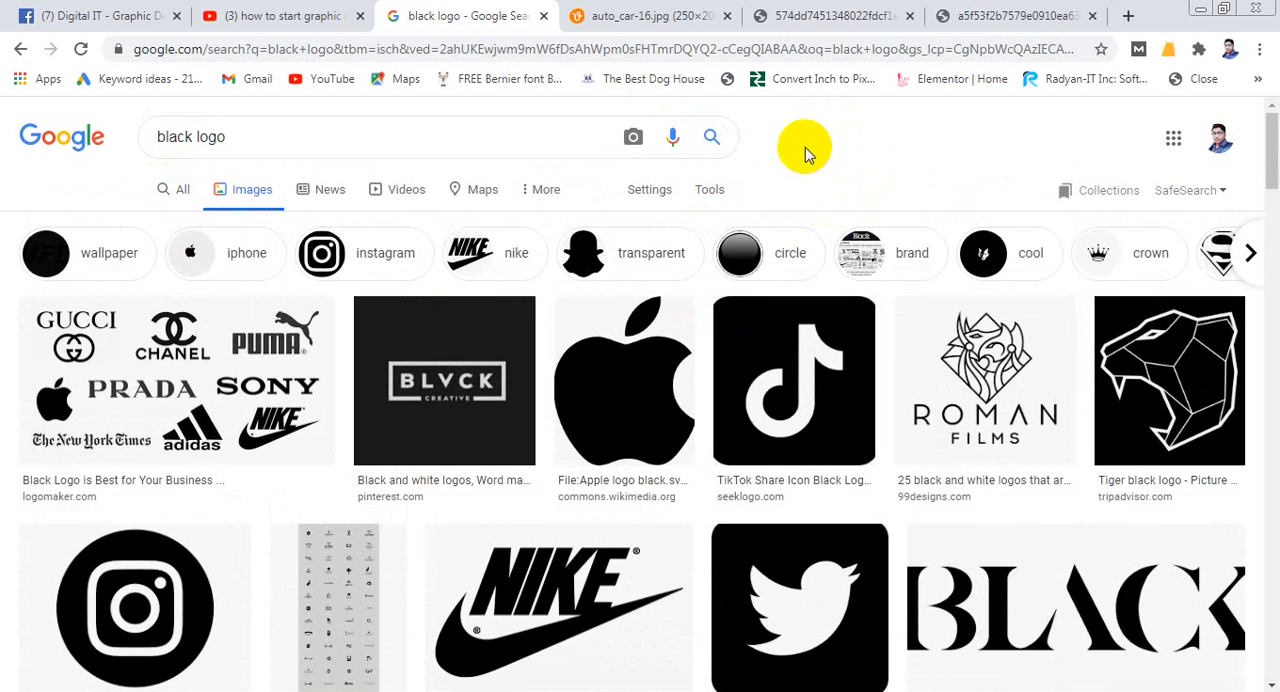
# - Narrow the black logo image results with the "brand" filter and look over them
pyautogui.click(905, 251)
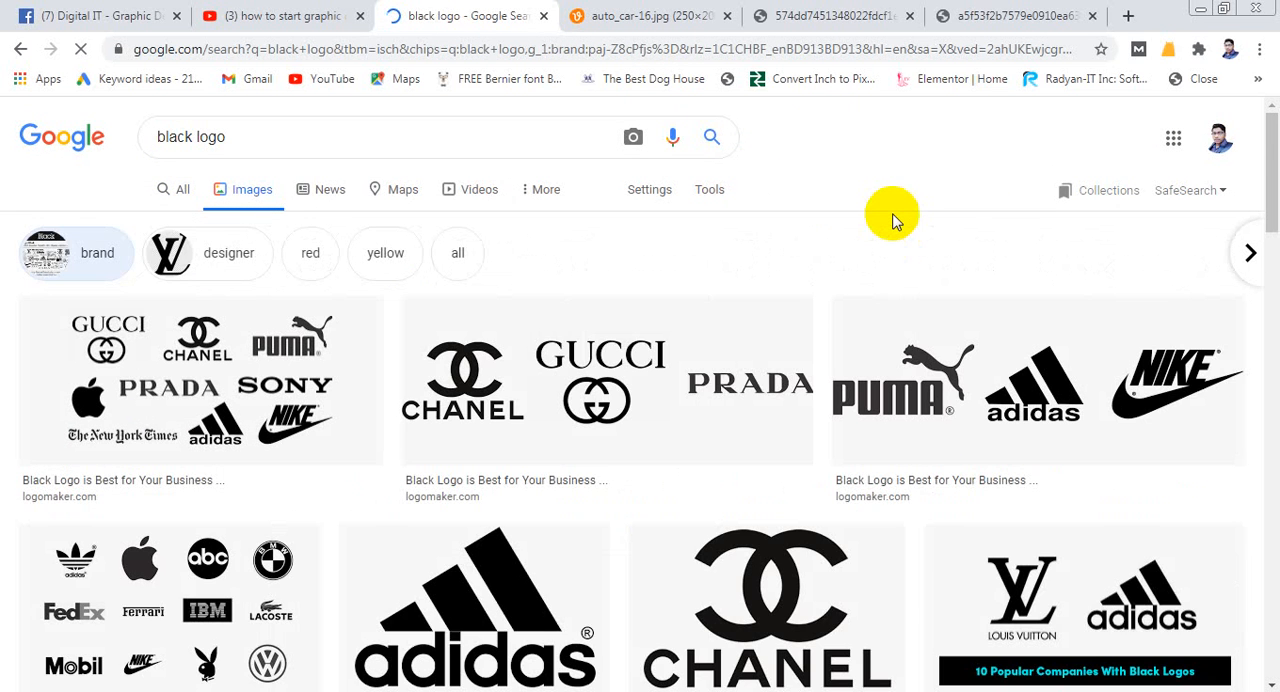
pyautogui.scroll(-2, 560, 370)
pyautogui.scroll(2, 805, 320)
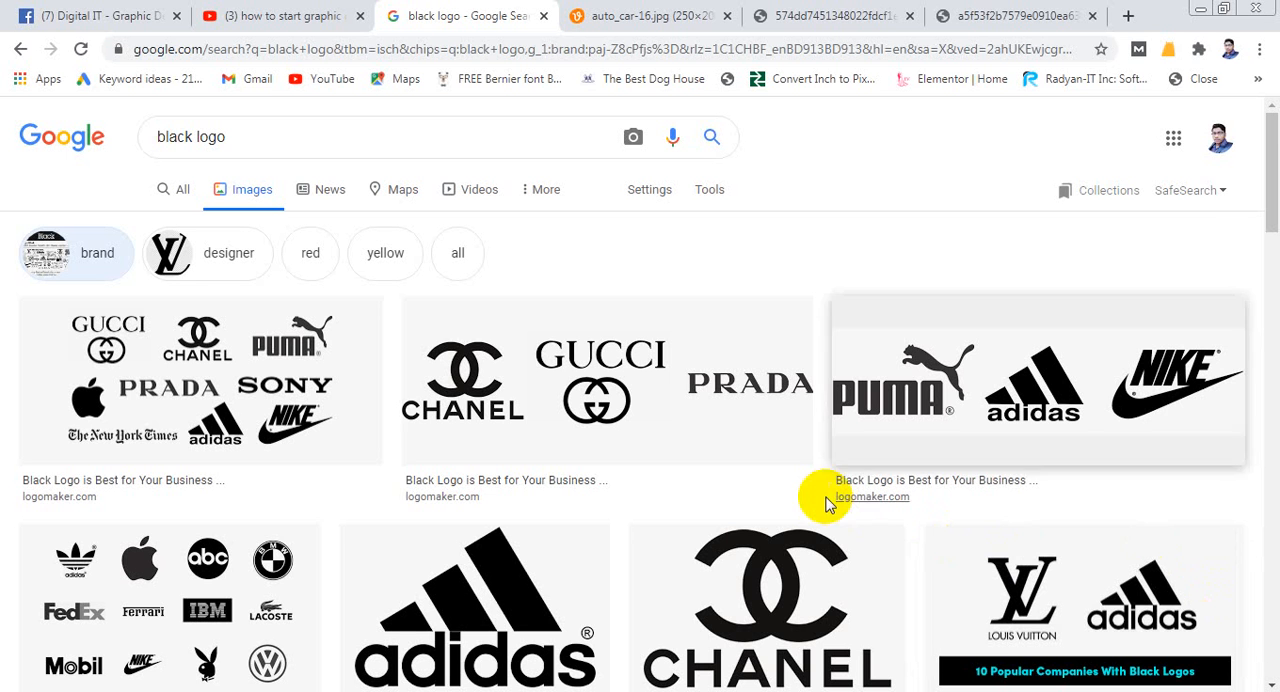
# - Open the Puma, adidas and Nike result in a new tab, and follow it to Logo Maker's black logo article
pyautogui.click(1053, 357)
pyautogui.rightClick(1053, 357)
pyautogui.click(1064, 366)
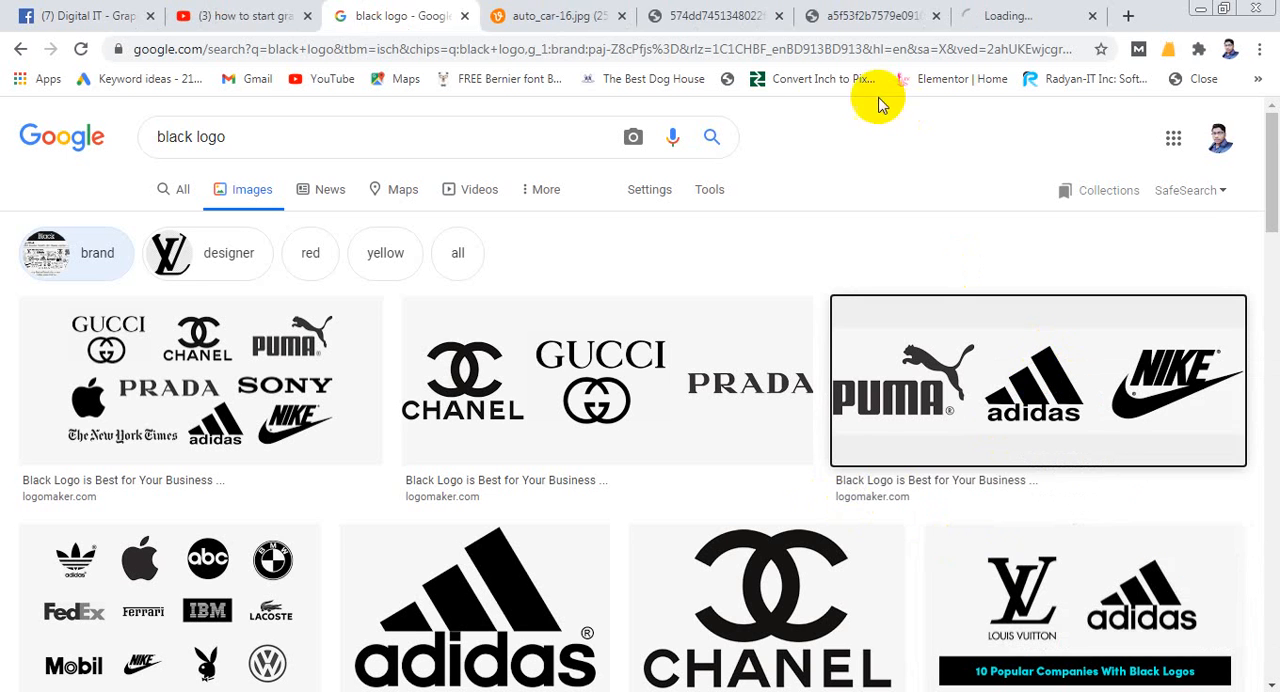
pyautogui.click(1030, 18)
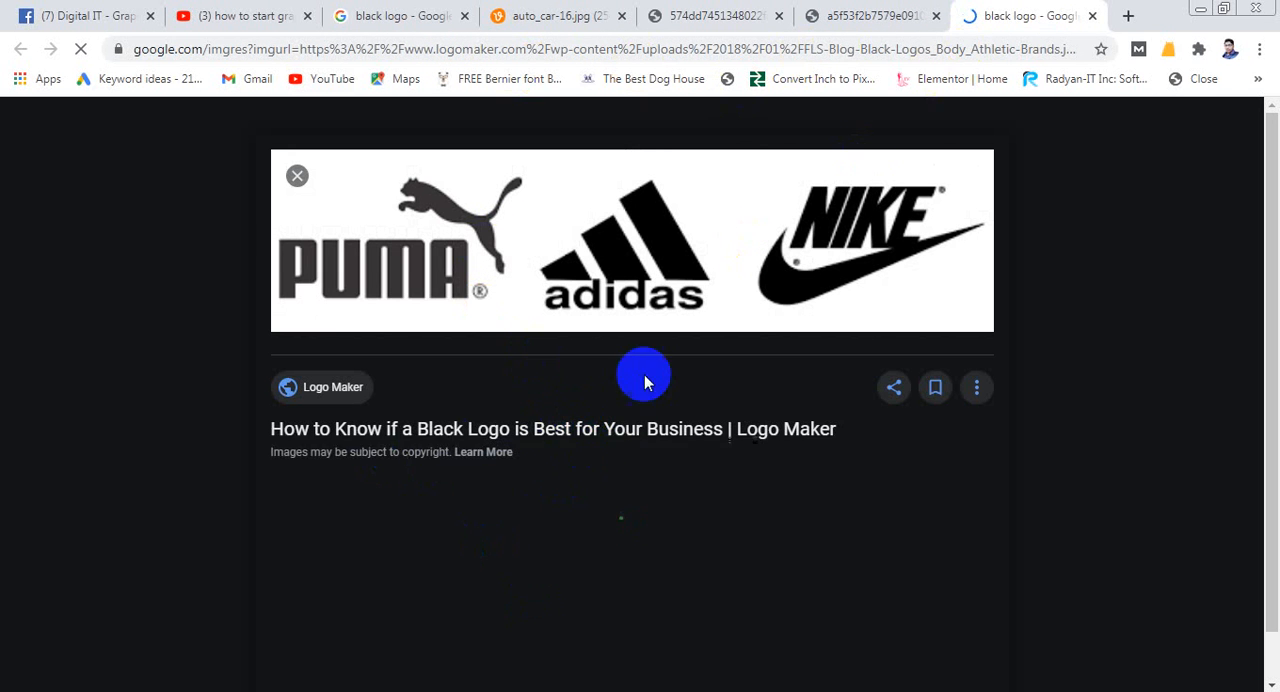
pyautogui.click(664, 428)
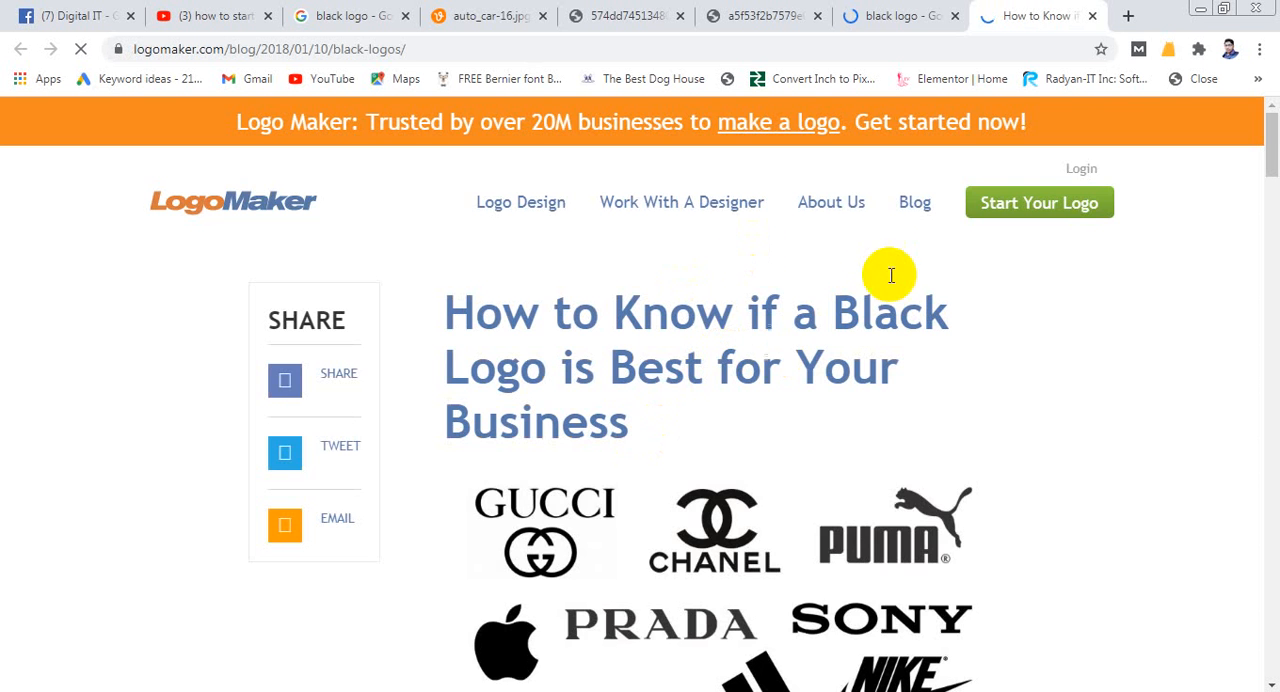
# - Read the article's section on what a black logo represents, and return to its beginning
pyautogui.scroll(-3, 884, 290)
pyautogui.scroll(-3, 838, 365)
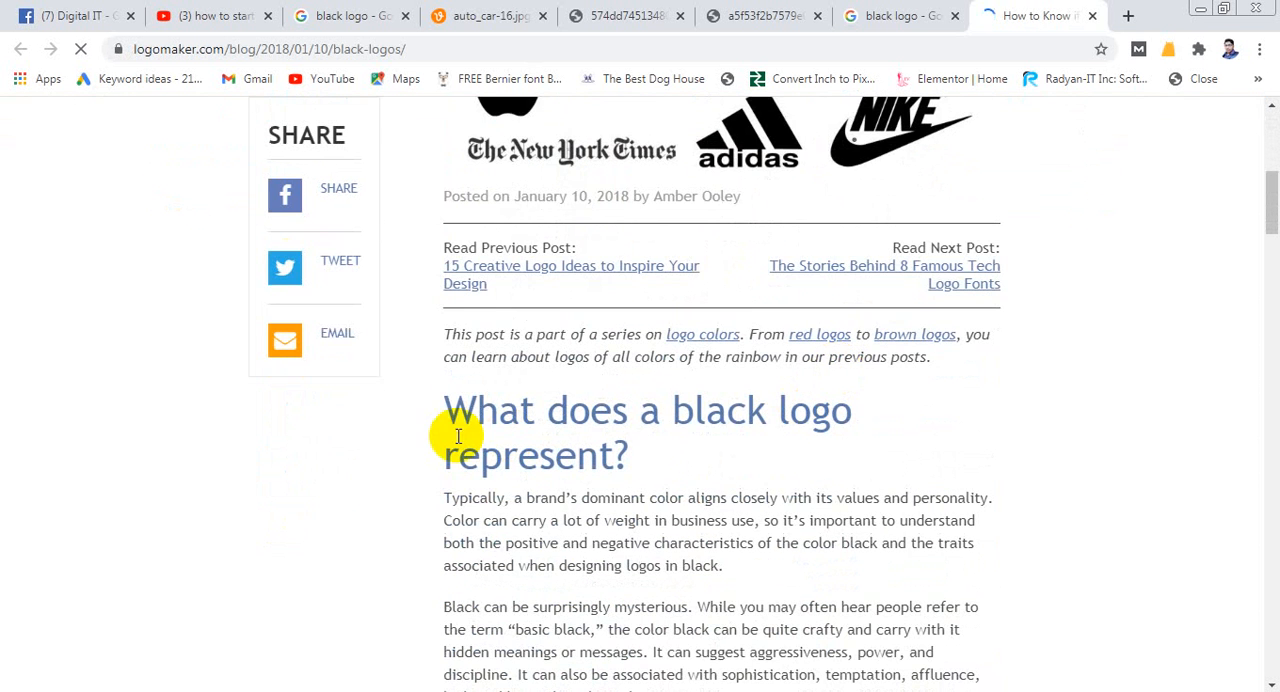
pyautogui.scroll(-3, 686, 420)
pyautogui.scroll(3, 712, 412)
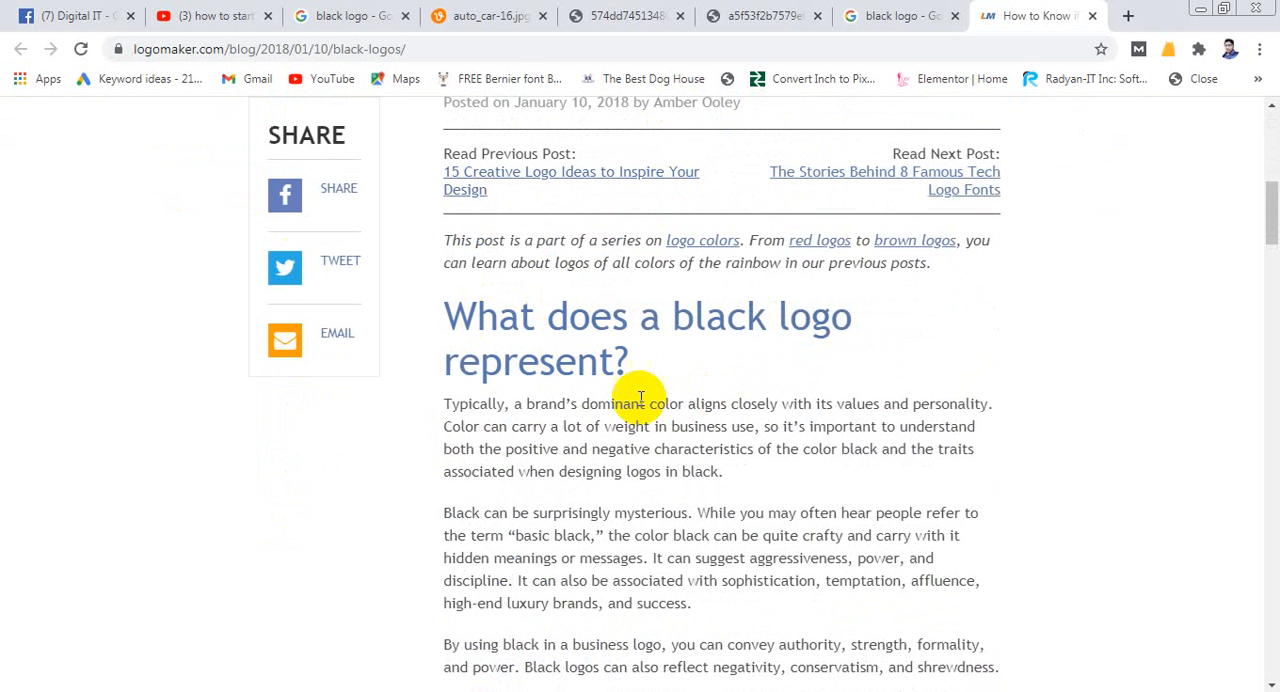
pyautogui.scroll(-5, 769, 468)
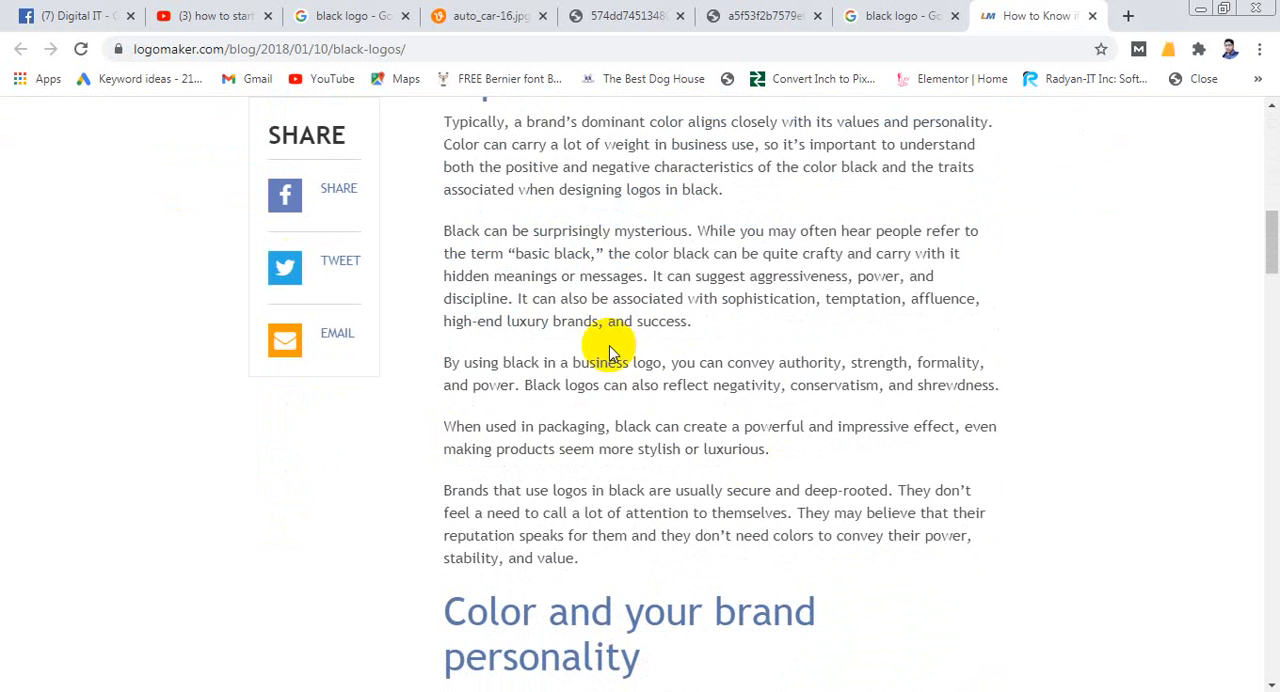
pyautogui.scroll(10, 590, 462)
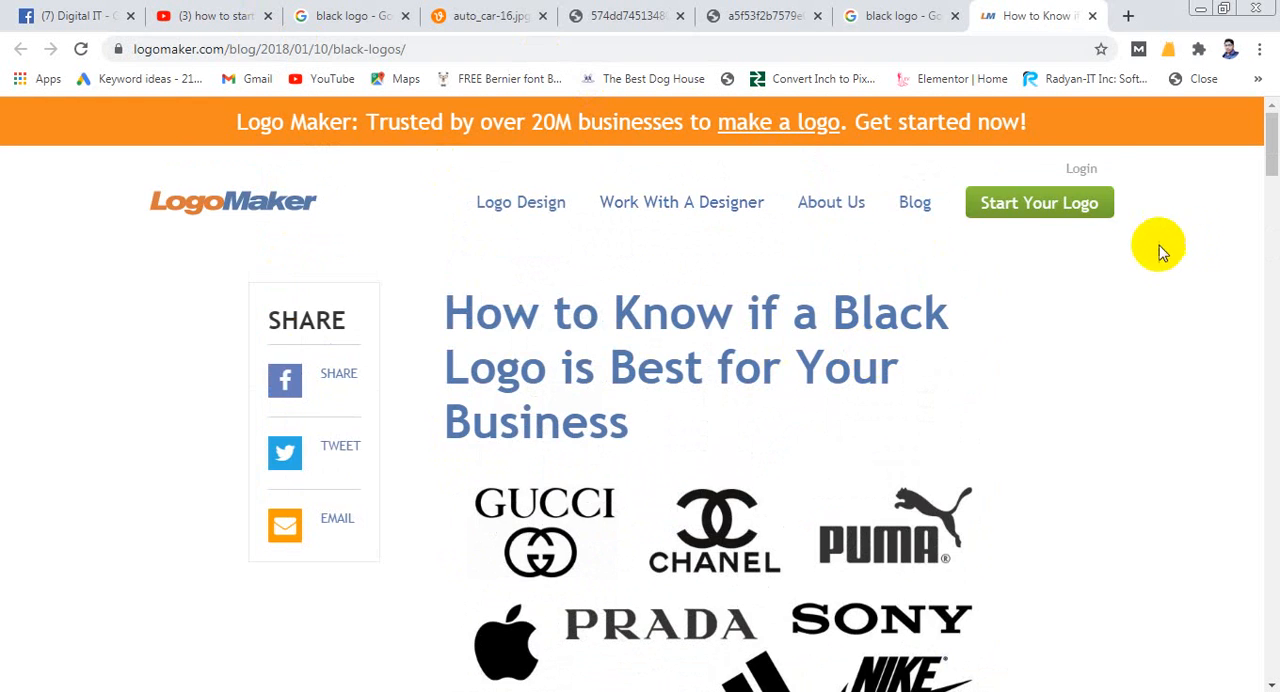
# - Revisit the open red logo and car image pages, then go back to the brand-filtered black logo results and browse them
pyautogui.click(878, 17)
pyautogui.click(780, 16)
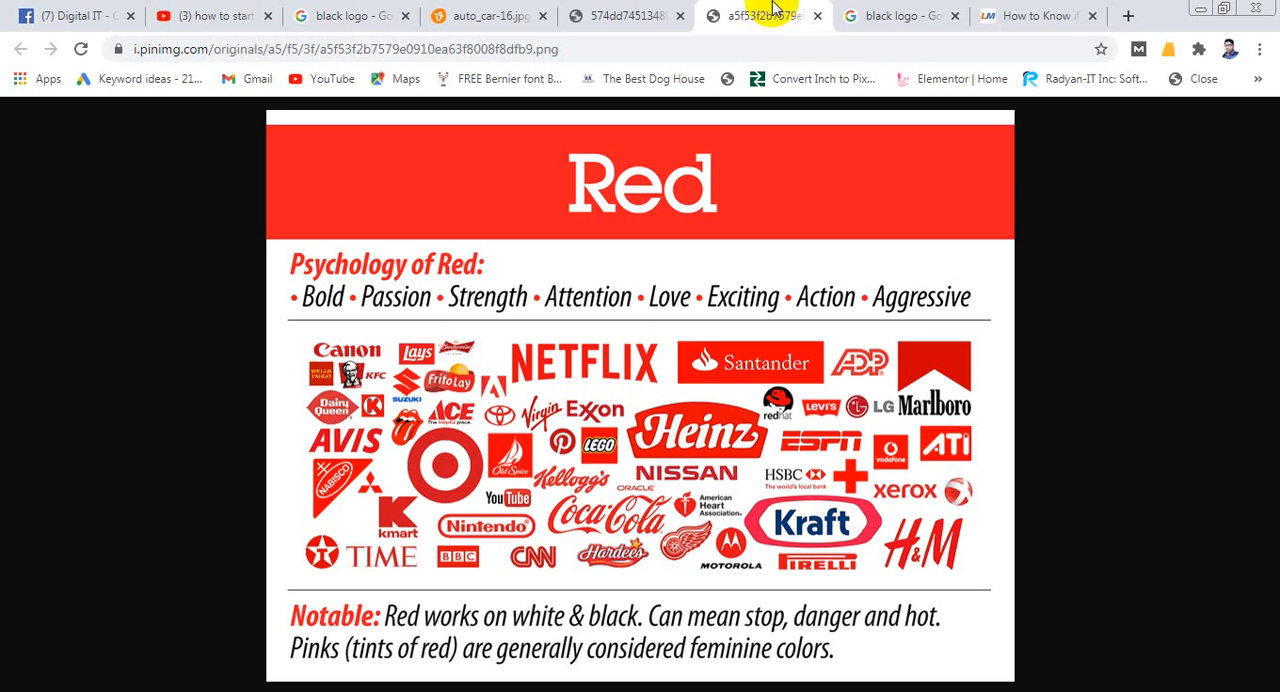
pyautogui.click(648, 12)
pyautogui.click(482, 16)
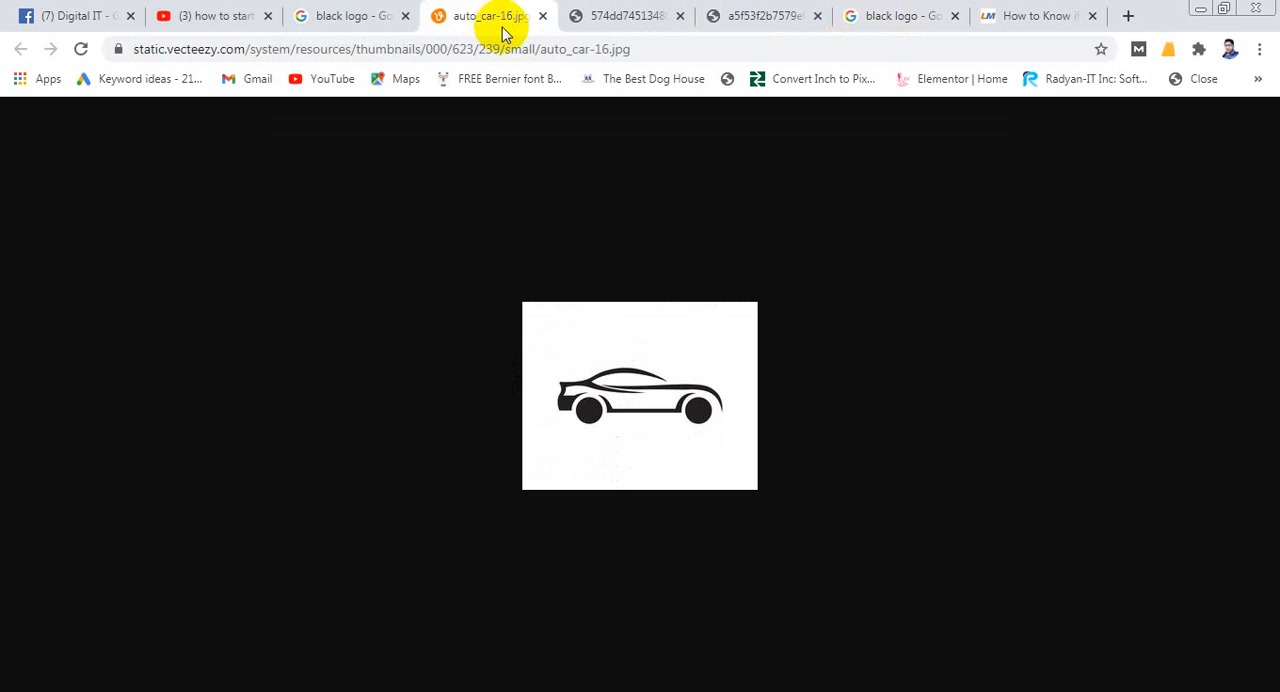
pyautogui.click(357, 16)
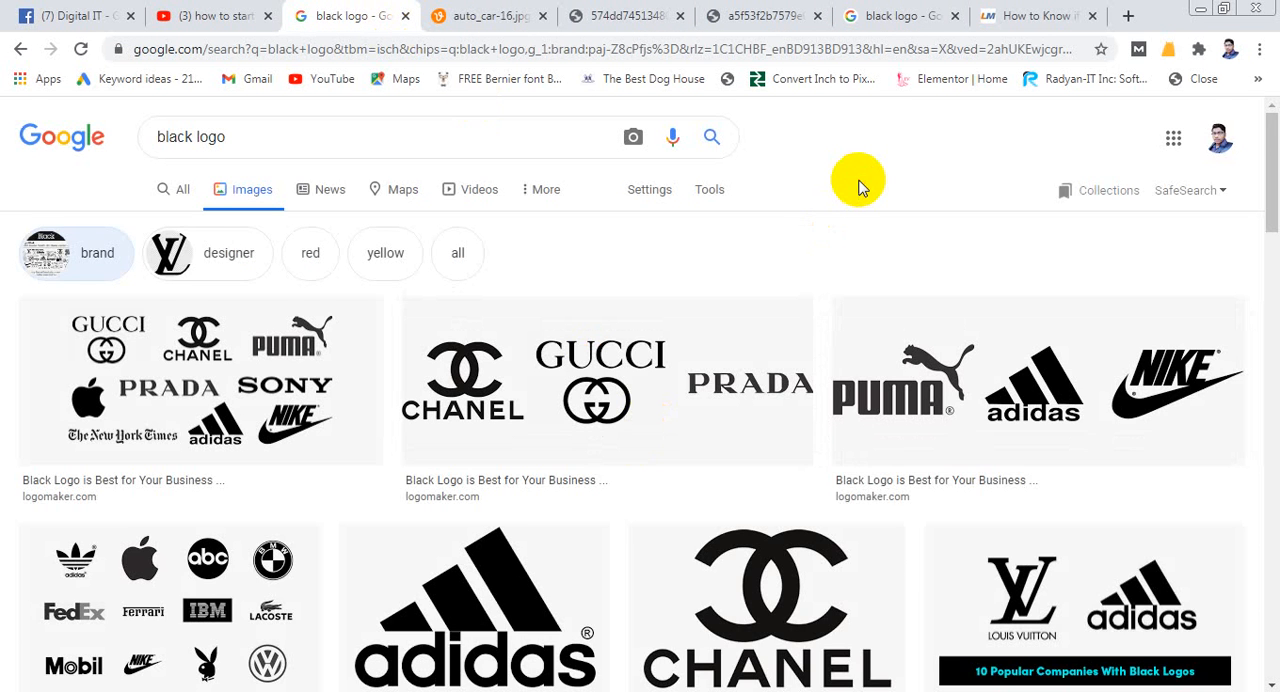
pyautogui.scroll(-1, 857, 186)
pyautogui.scroll(-1, 710, 355)
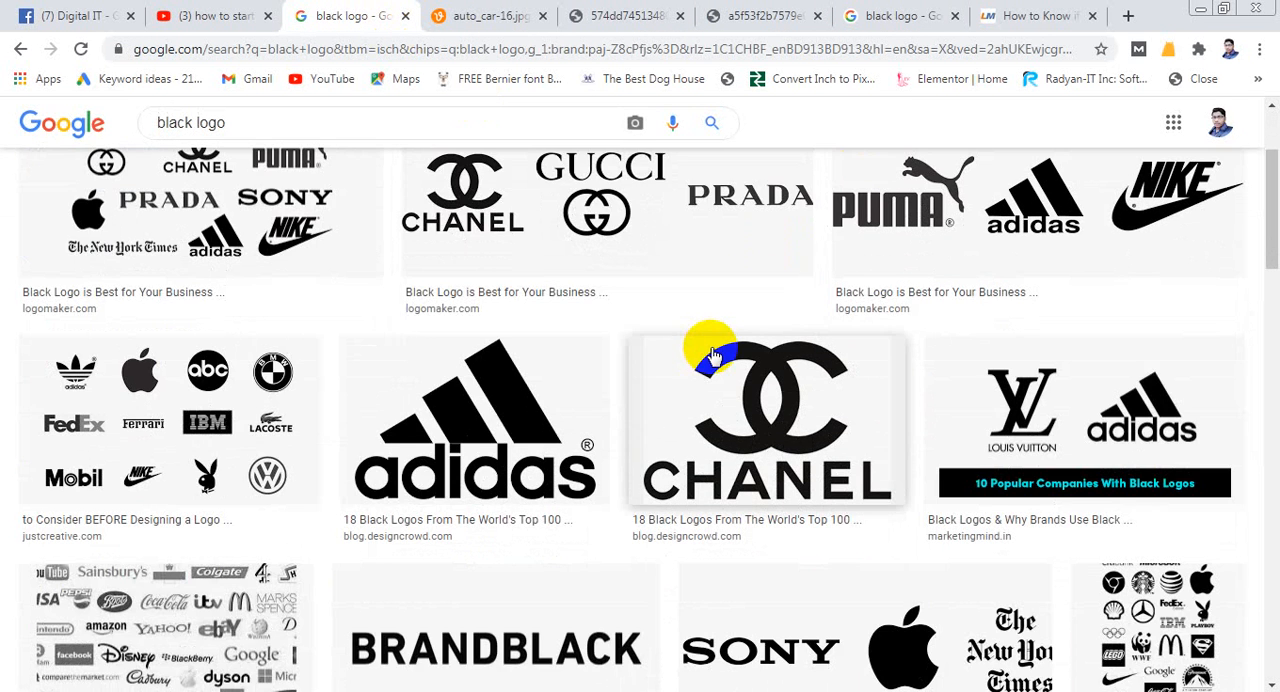
# - Browse further through the brand-filtered black logo results and preview the Pinterest collage of luxury brand logos
pyautogui.scroll(-5, 710, 355)
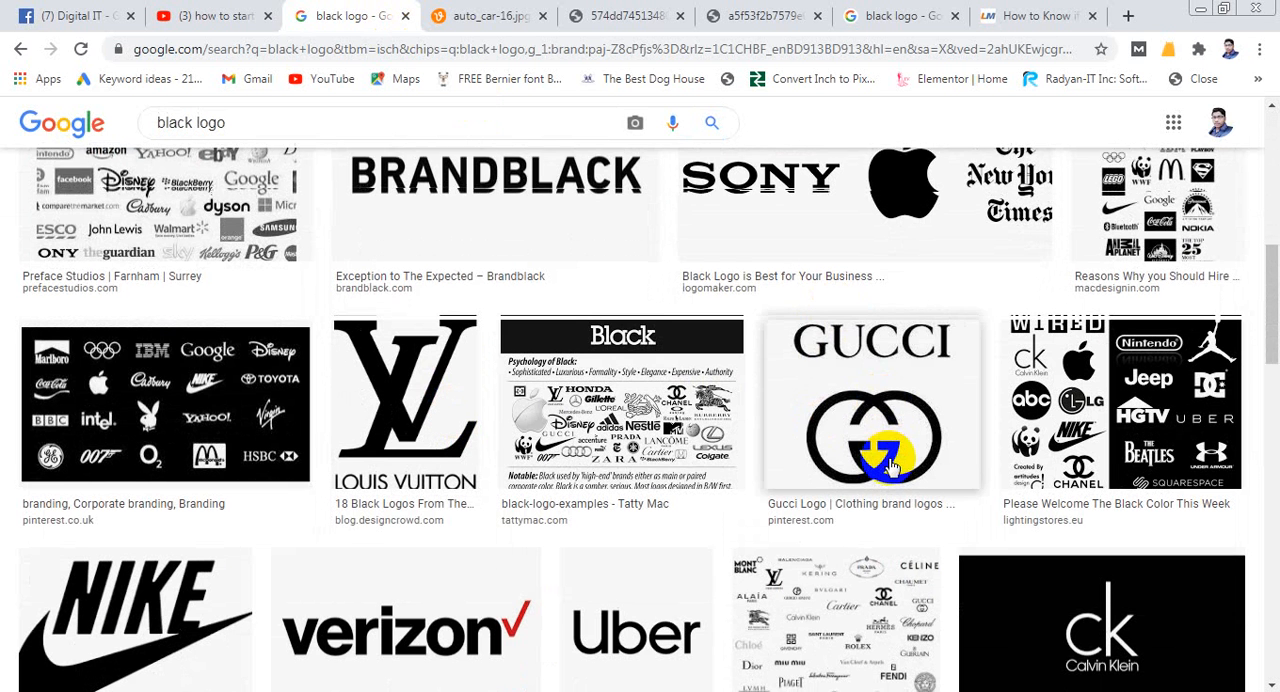
pyautogui.scroll(-1, 886, 455)
pyautogui.click(866, 527)
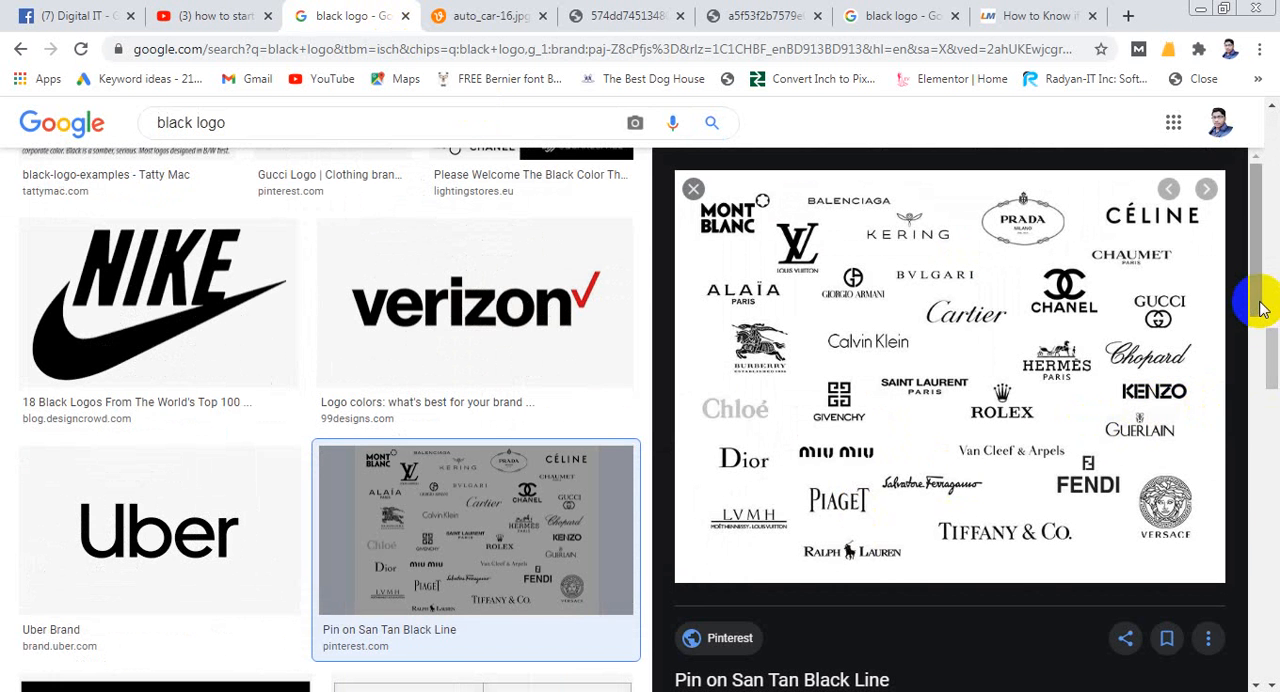
pyautogui.click(1188, 690)
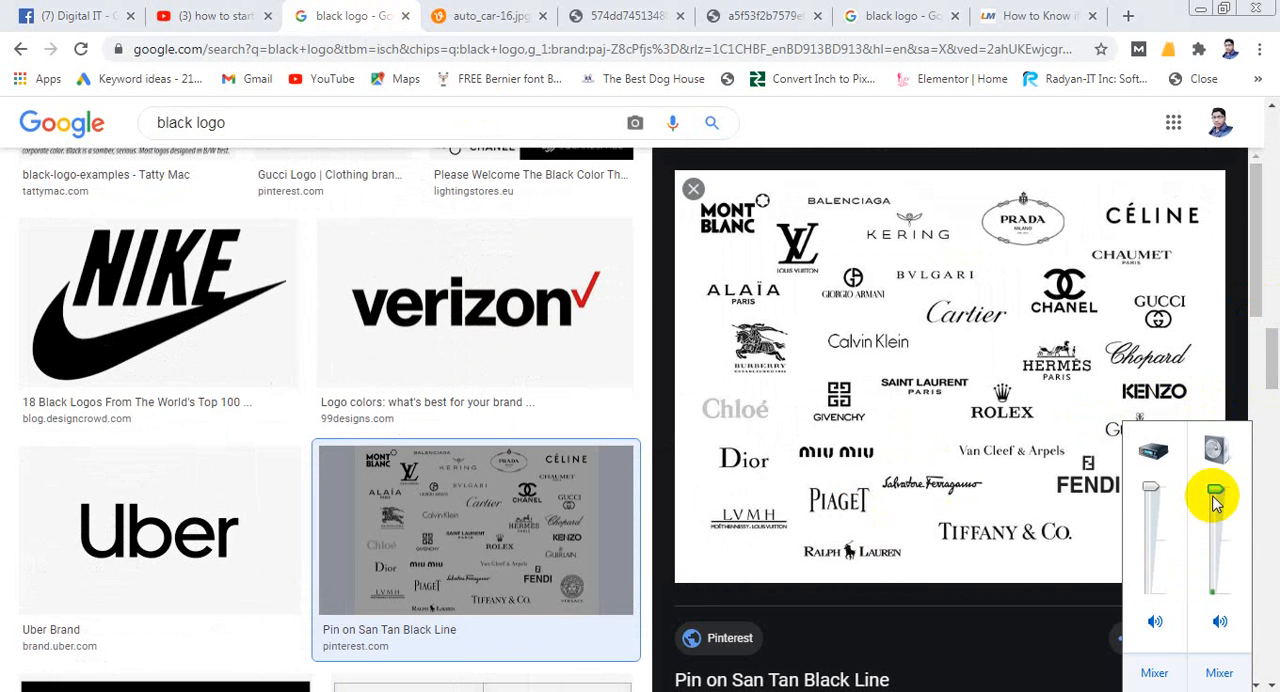
pyautogui.moveTo(1274, 340); pyautogui.dragTo(1262, 108)
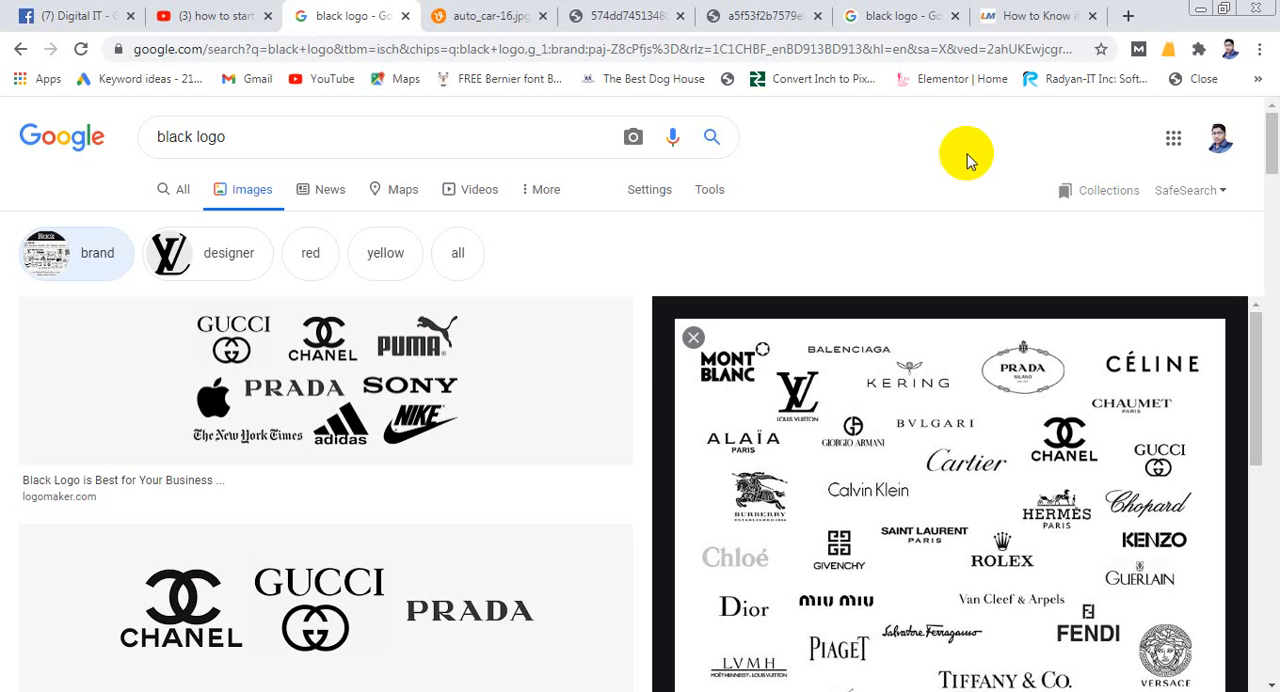
# - Change the image search query to "womens logo" and run it
pyautogui.moveTo(192, 137); pyautogui.dragTo(148, 148)
pyautogui.write('womens')
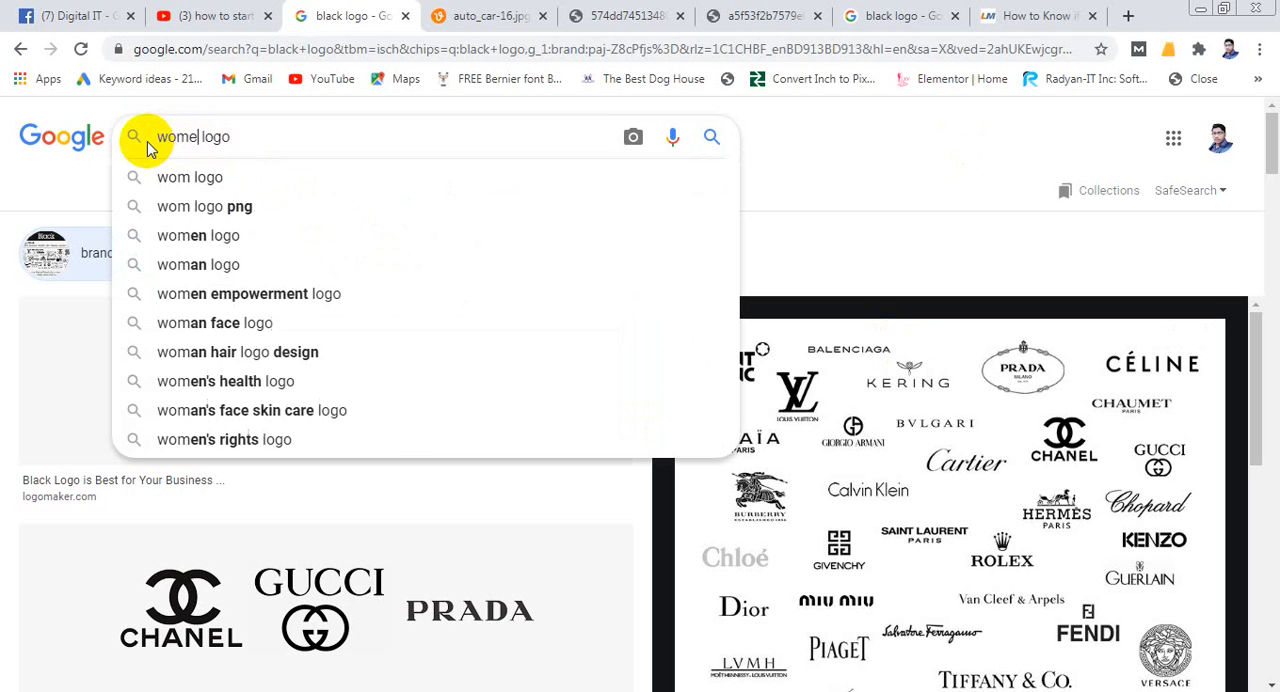
pyautogui.press('Return')
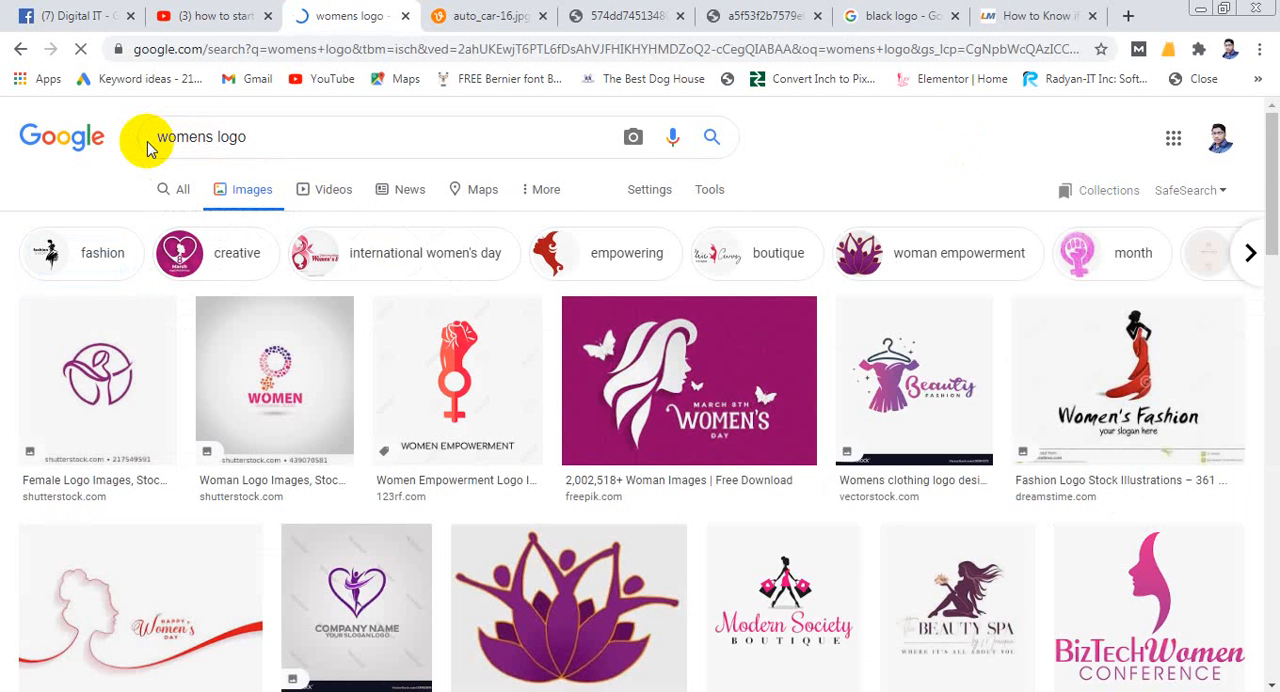
# - Look over the women's logo results and preview the purple Beauty Fashion clothing logo from VectorStock
pyautogui.scroll(-6, 686, 420)
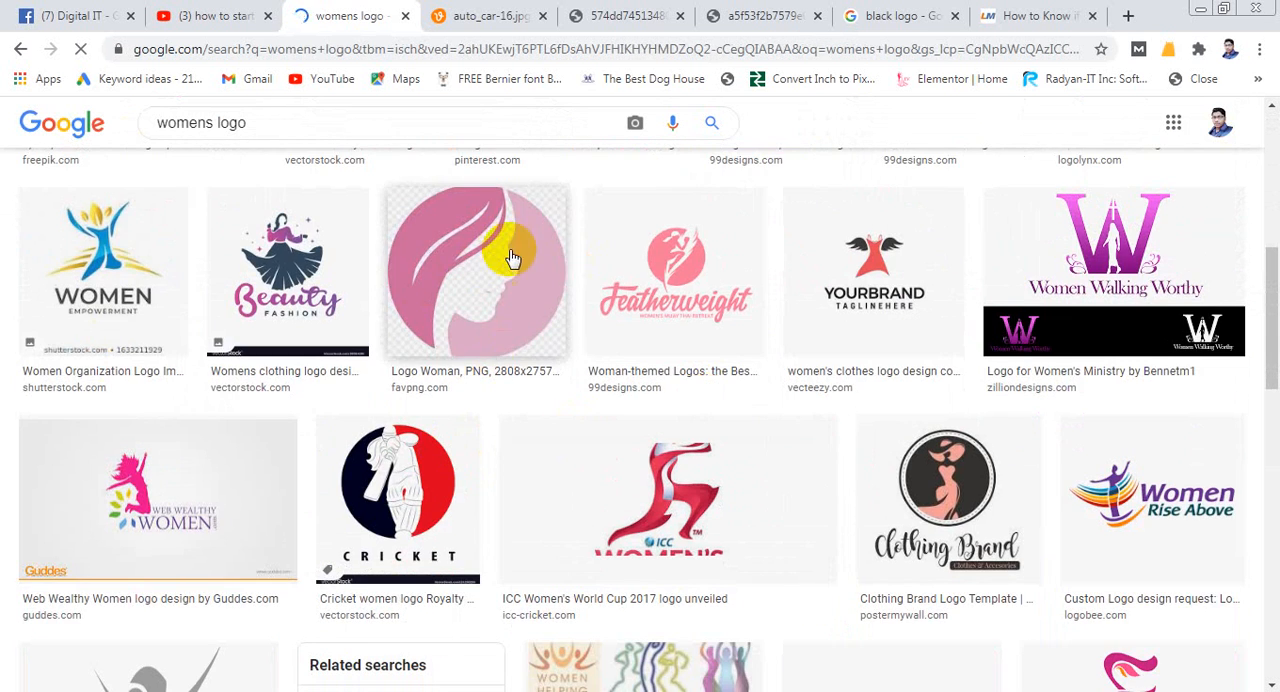
pyautogui.scroll(-2, 541, 459)
pyautogui.scroll(-4, 541, 459)
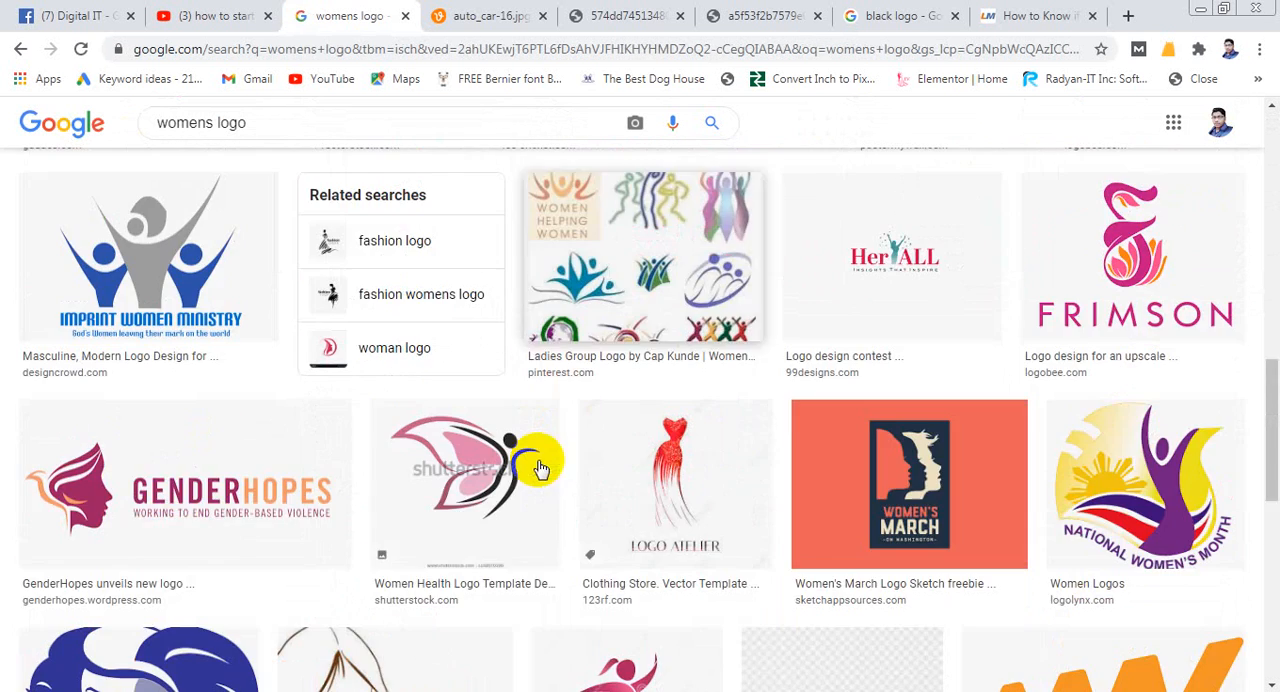
pyautogui.scroll(-1, 349, 365)
pyautogui.scroll(-1, 666, 337)
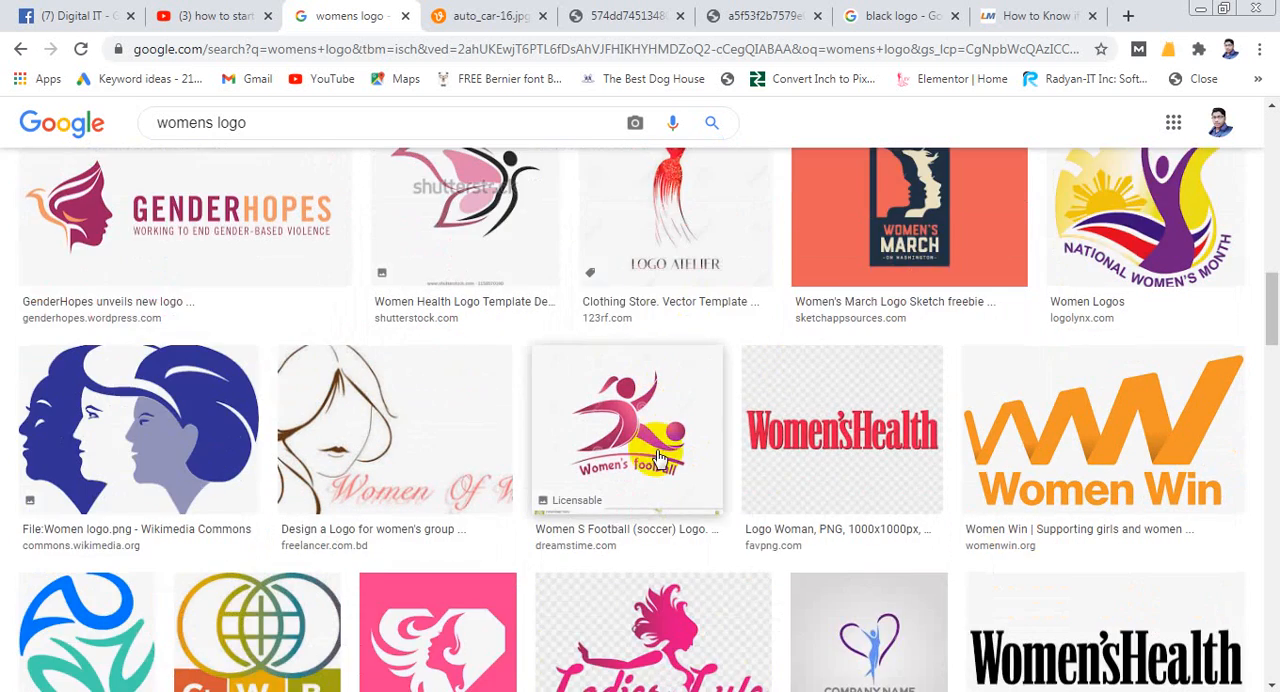
pyautogui.scroll(4, 597, 443)
pyautogui.scroll(8, 586, 457)
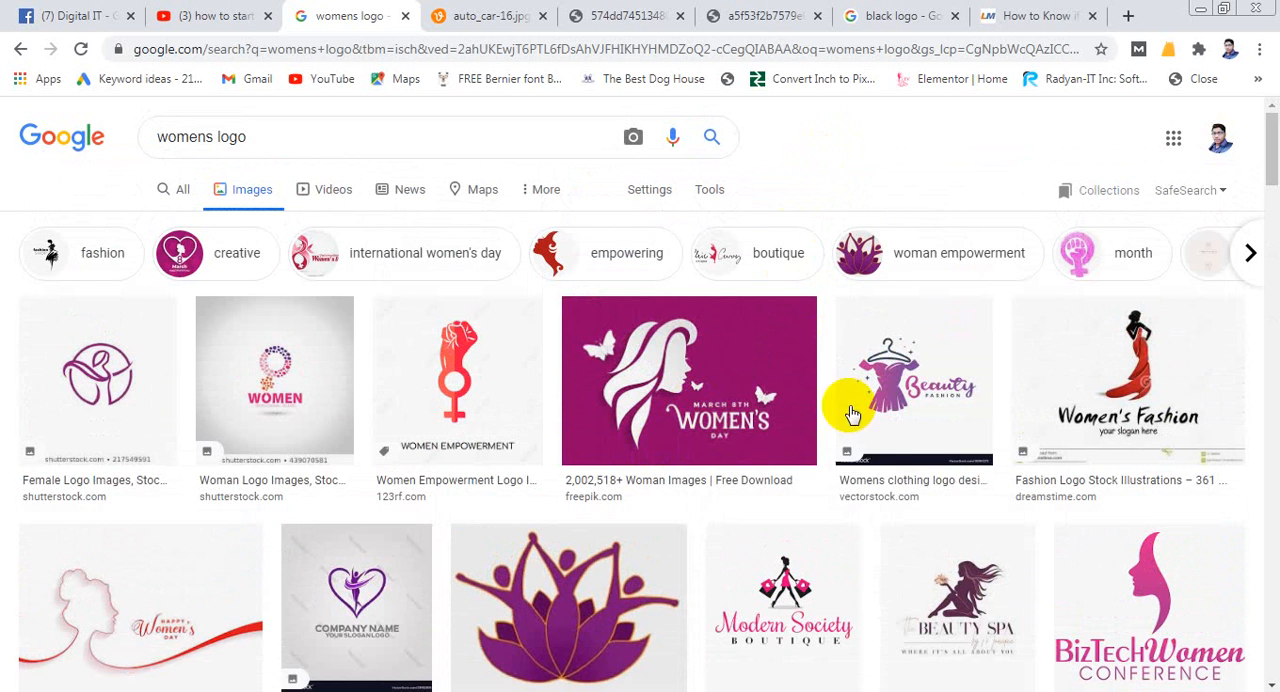
pyautogui.click(899, 378)
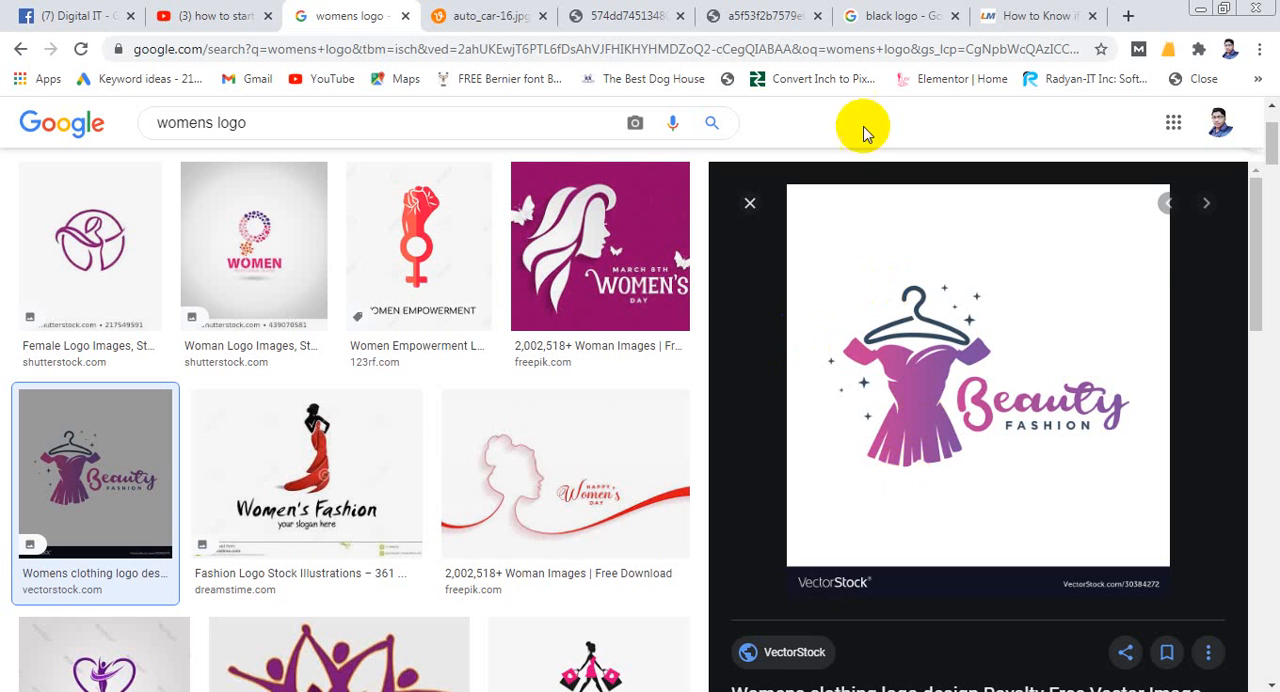
# - Replace the image search query with the suggested "minimalist logo" and run it
pyautogui.scroll(2, 315, 175)
pyautogui.moveTo(251, 136); pyautogui.dragTo(108, 137)
pyautogui.write('minima')
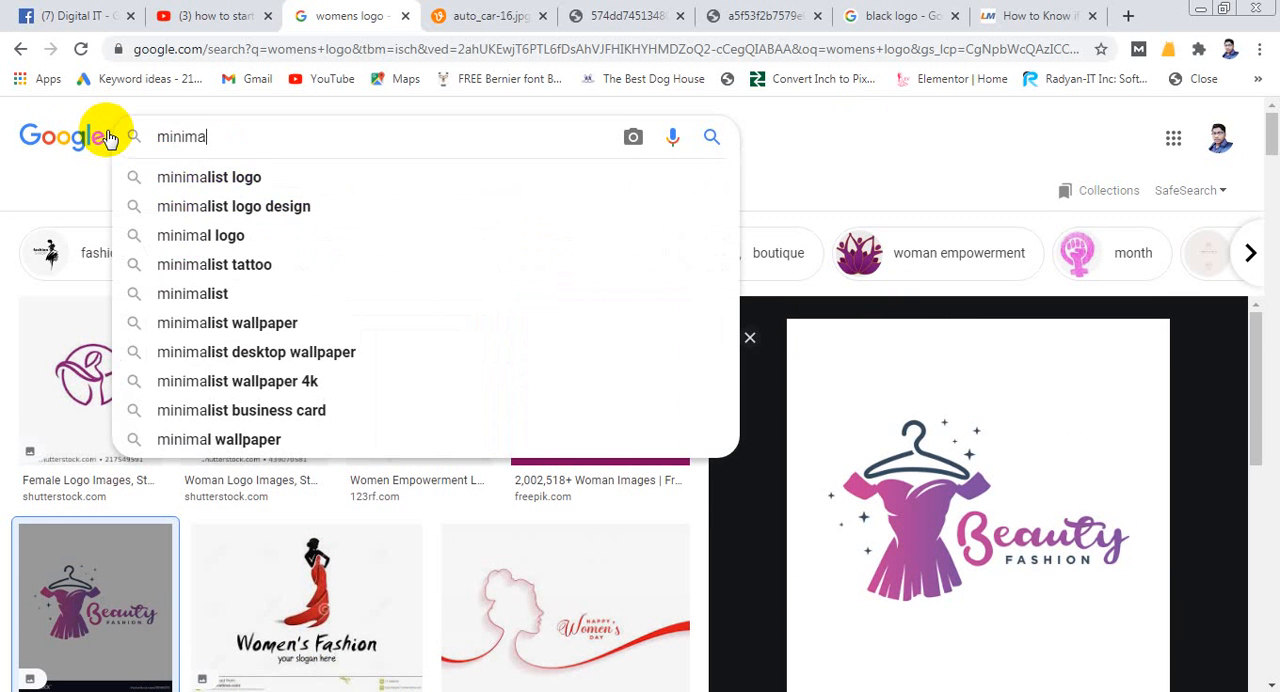
pyautogui.press('Down')
pyautogui.press('Return')
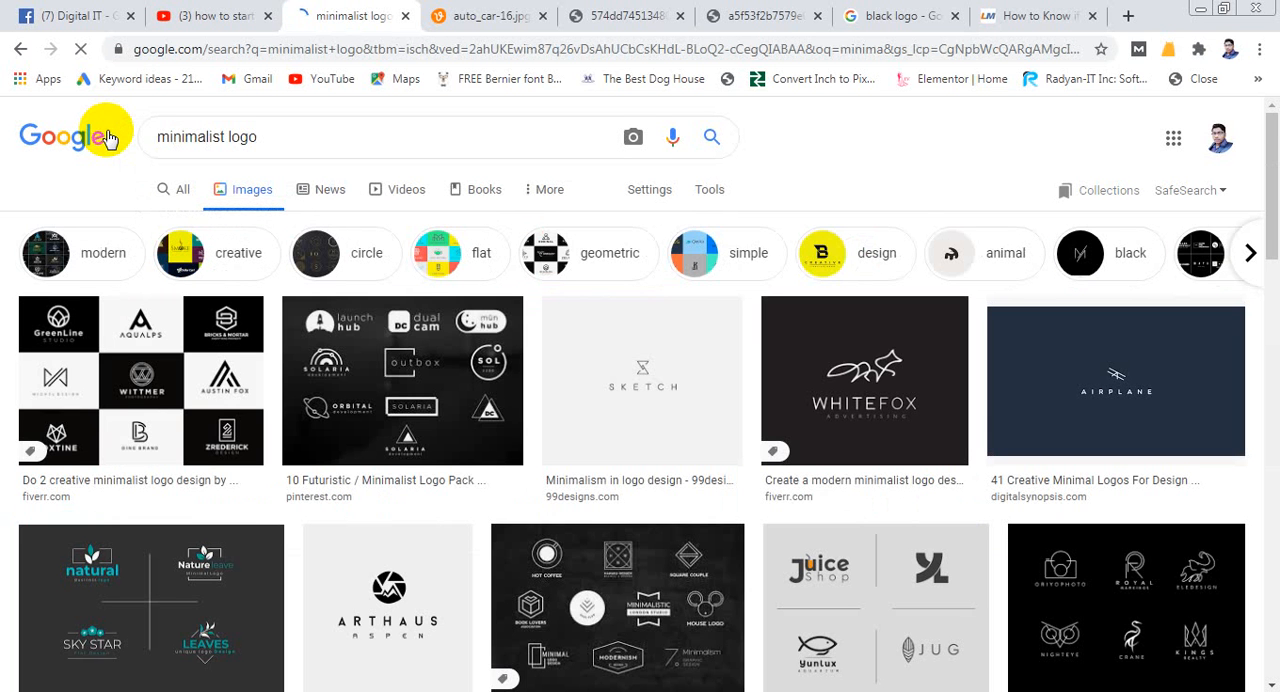
# - Preview the Dribbble minimalist logo sheet containing Juice Shop and Yunlux Aquarium, and look through its related images
pyautogui.scroll(-2, 594, 480)
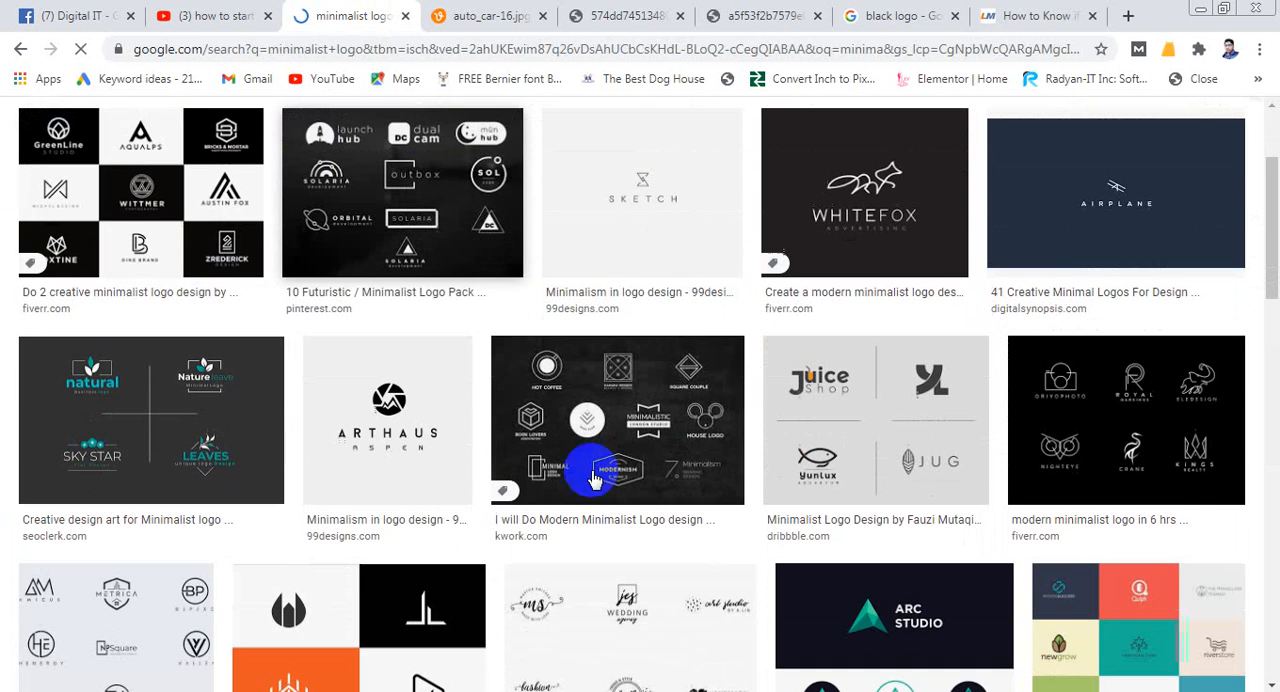
pyautogui.click(796, 411)
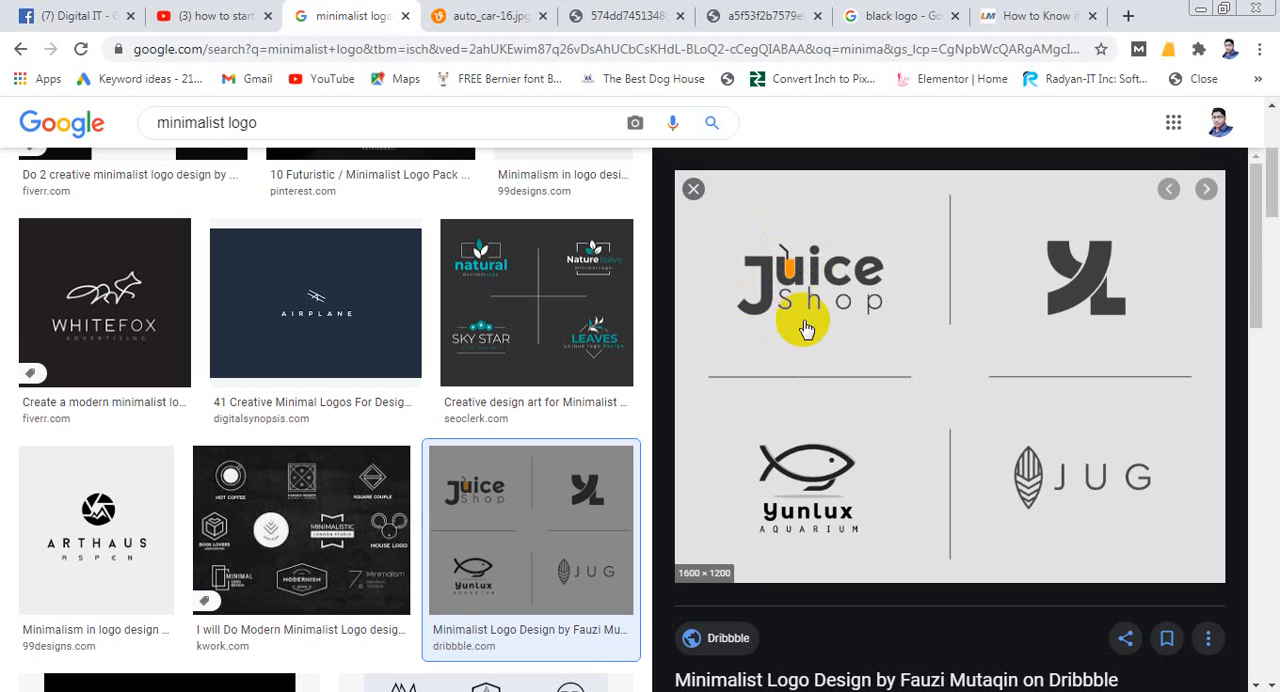
pyautogui.scroll(-4, 806, 345)
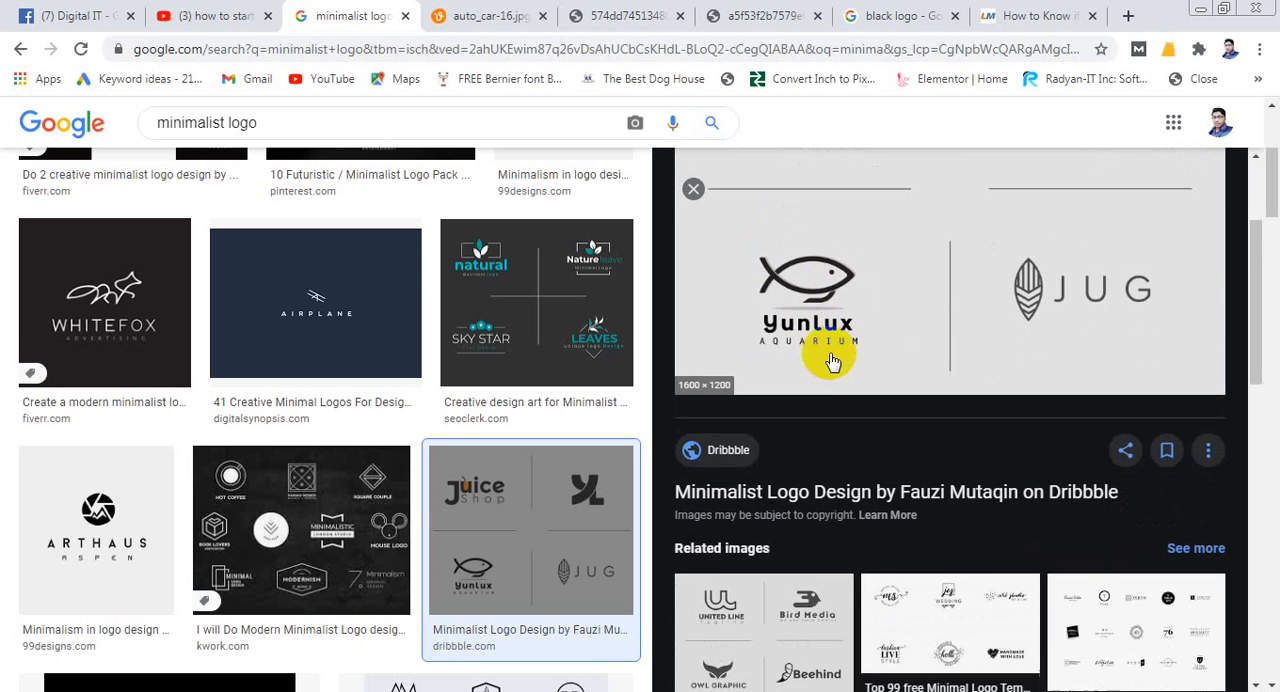
pyautogui.scroll(-2, 871, 317)
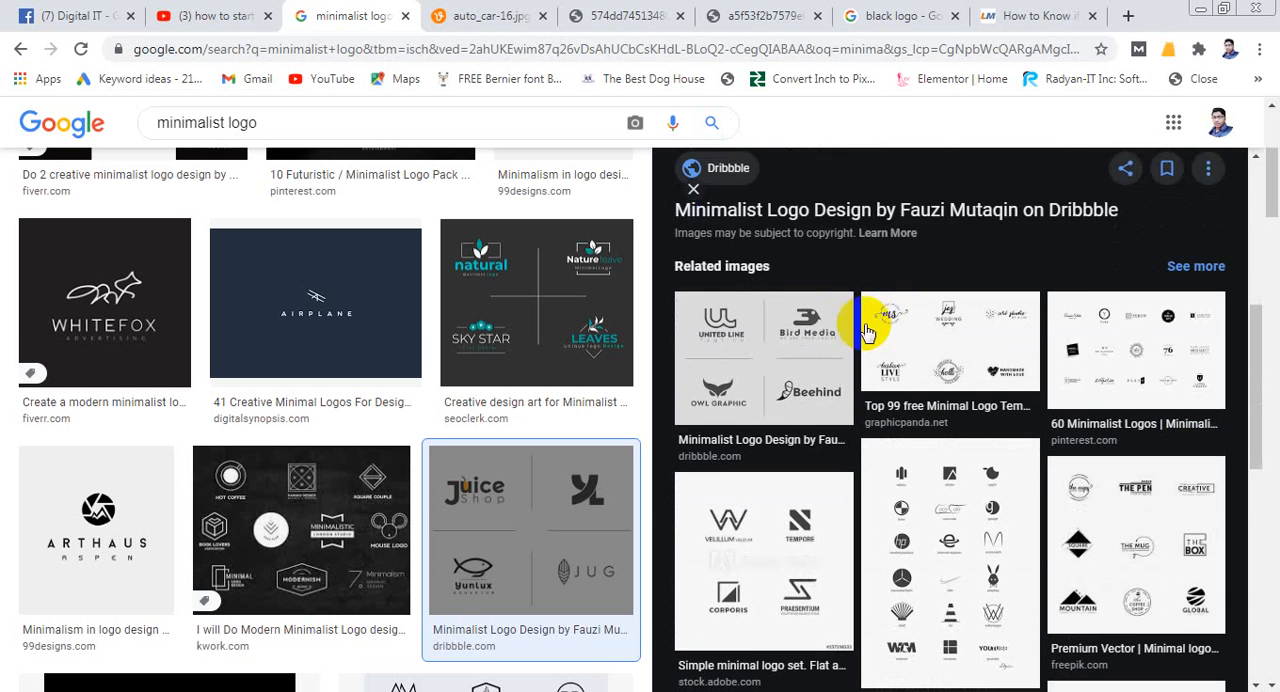
pyautogui.scroll(-5, 700, 370)
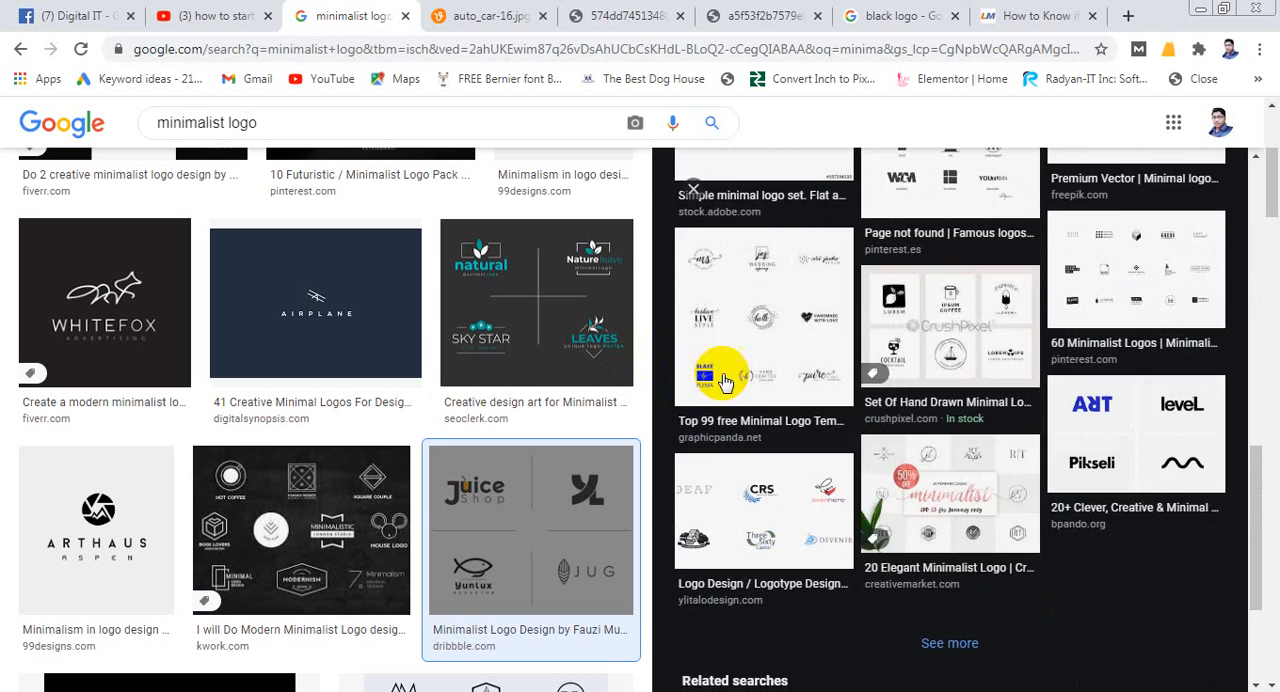
pyautogui.scroll(-1, 342, 332)
pyautogui.scroll(-2, 342, 332)
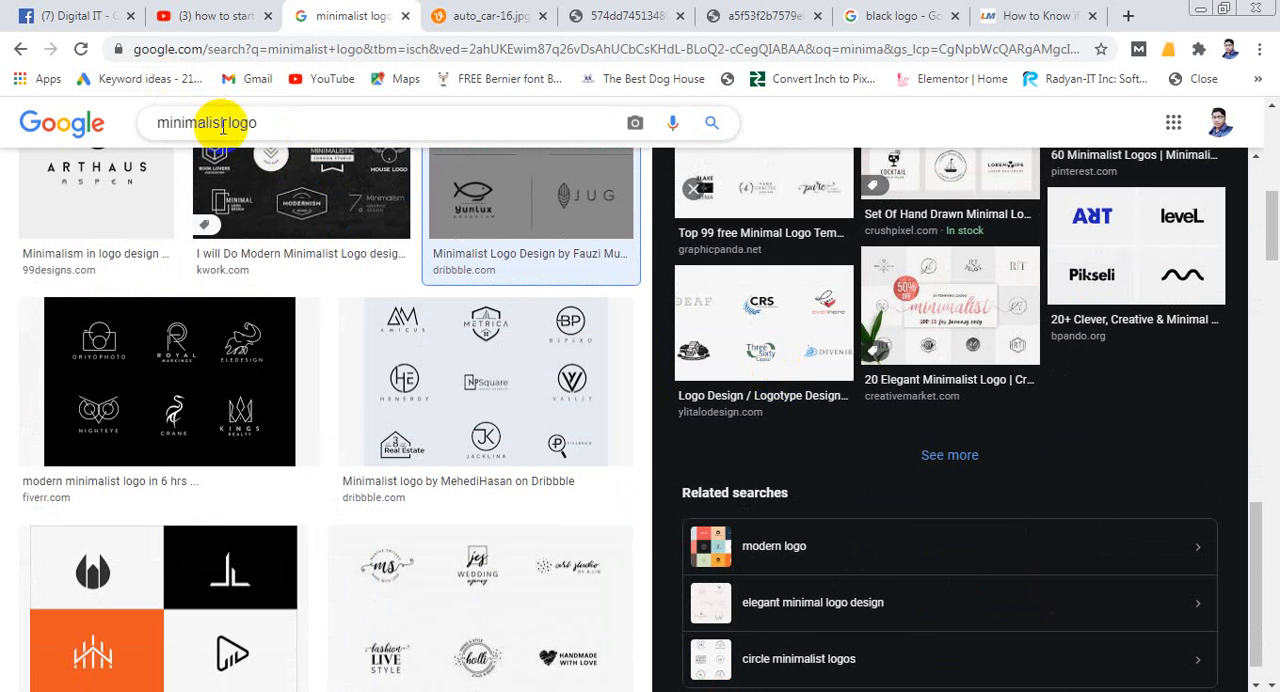
# - Change the image search query to "amazon logo" and run it
pyautogui.moveTo(224, 122); pyautogui.dragTo(88, 122)
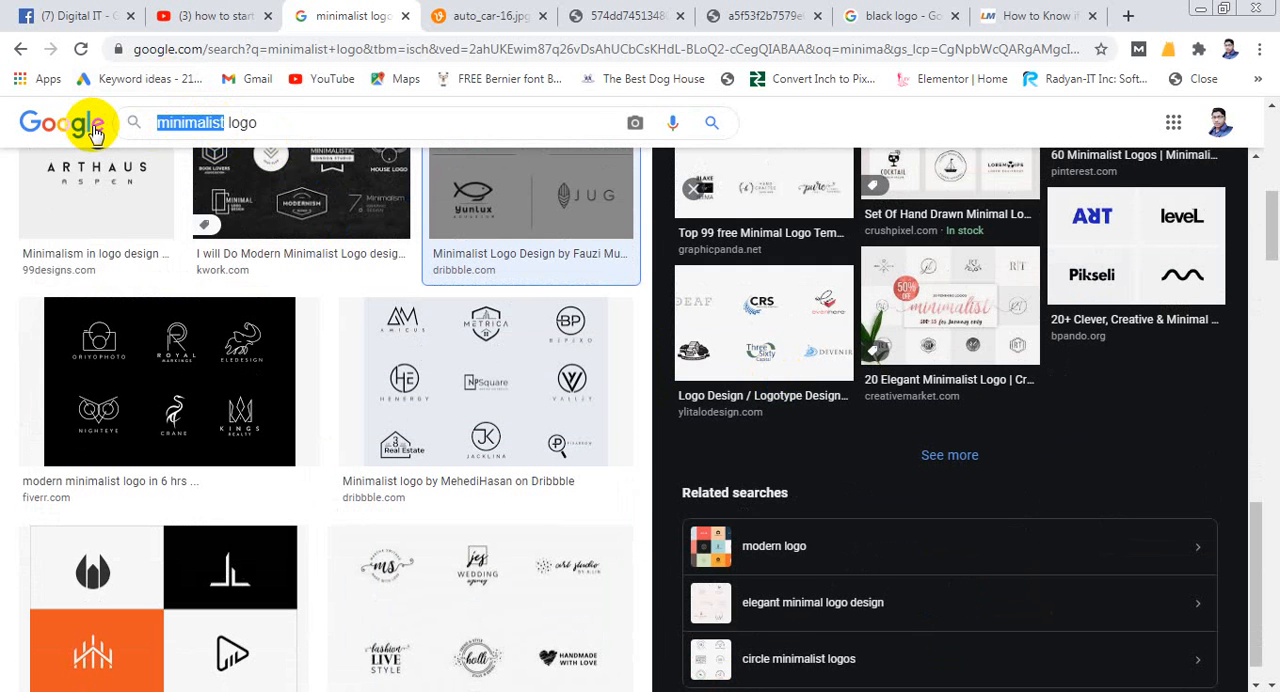
pyautogui.write('amazon')
pyautogui.press('Return')
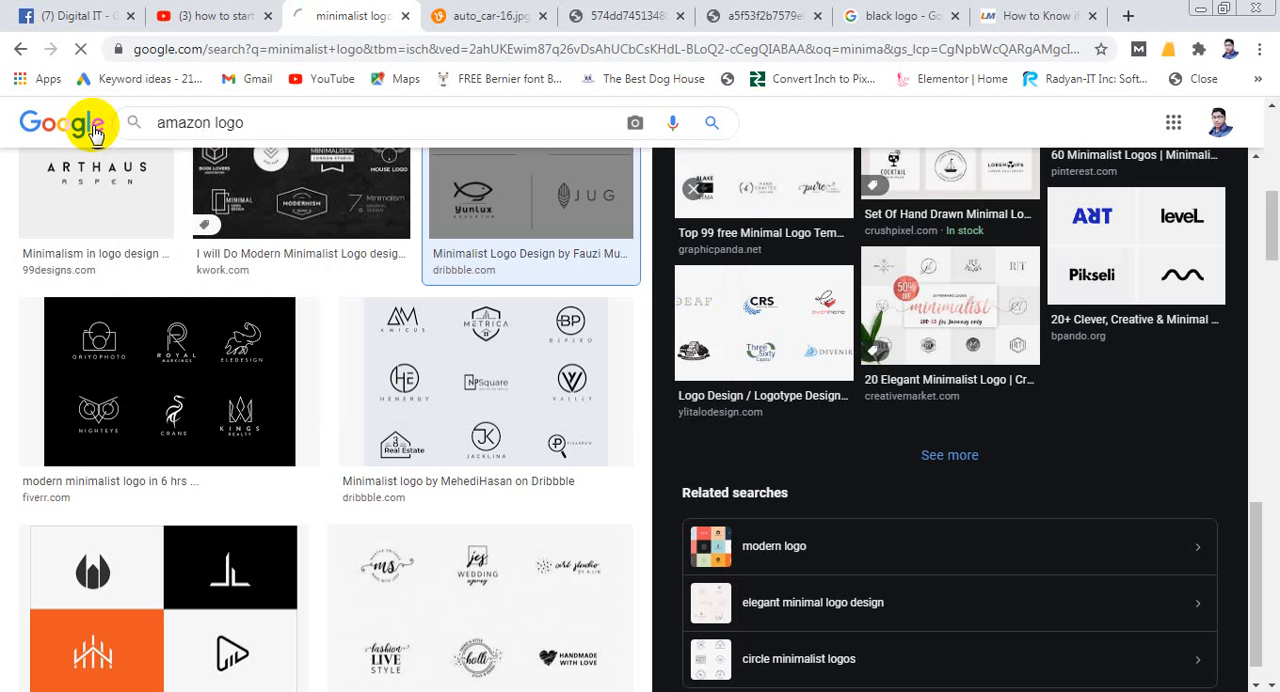
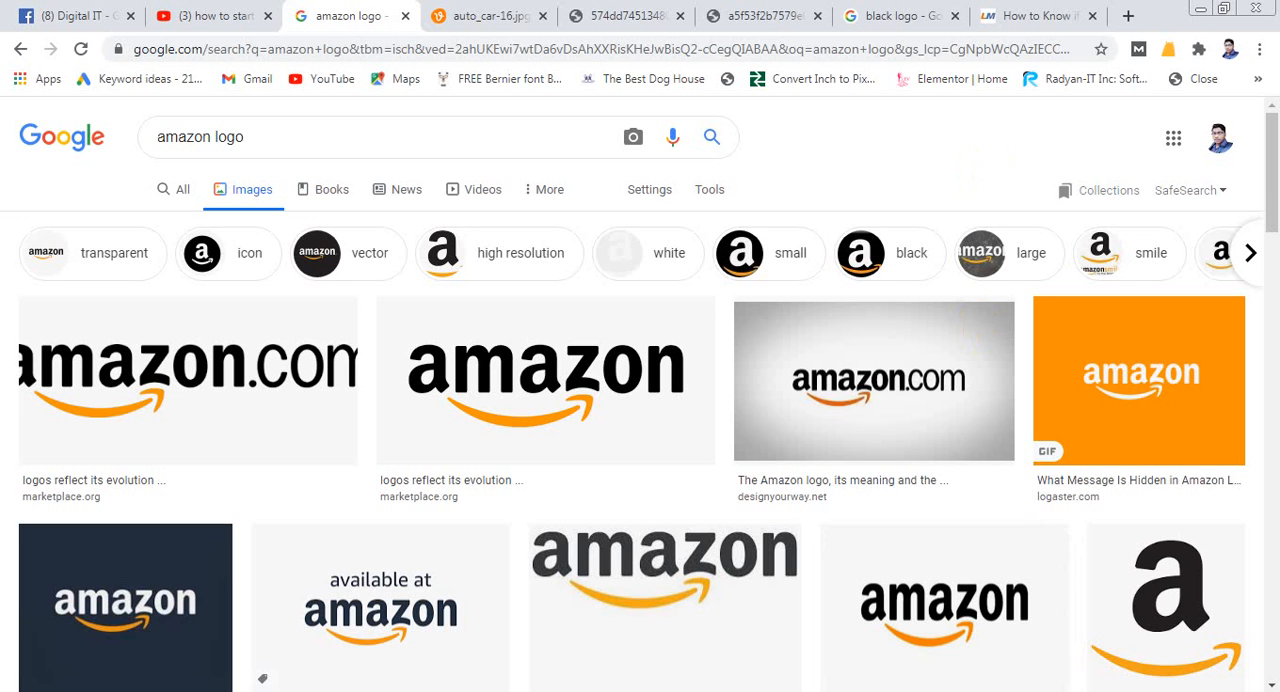
# - Change the image search query to "feedex logo" and run it
pyautogui.click(944, 144)
pyautogui.doubleClick(206, 136)
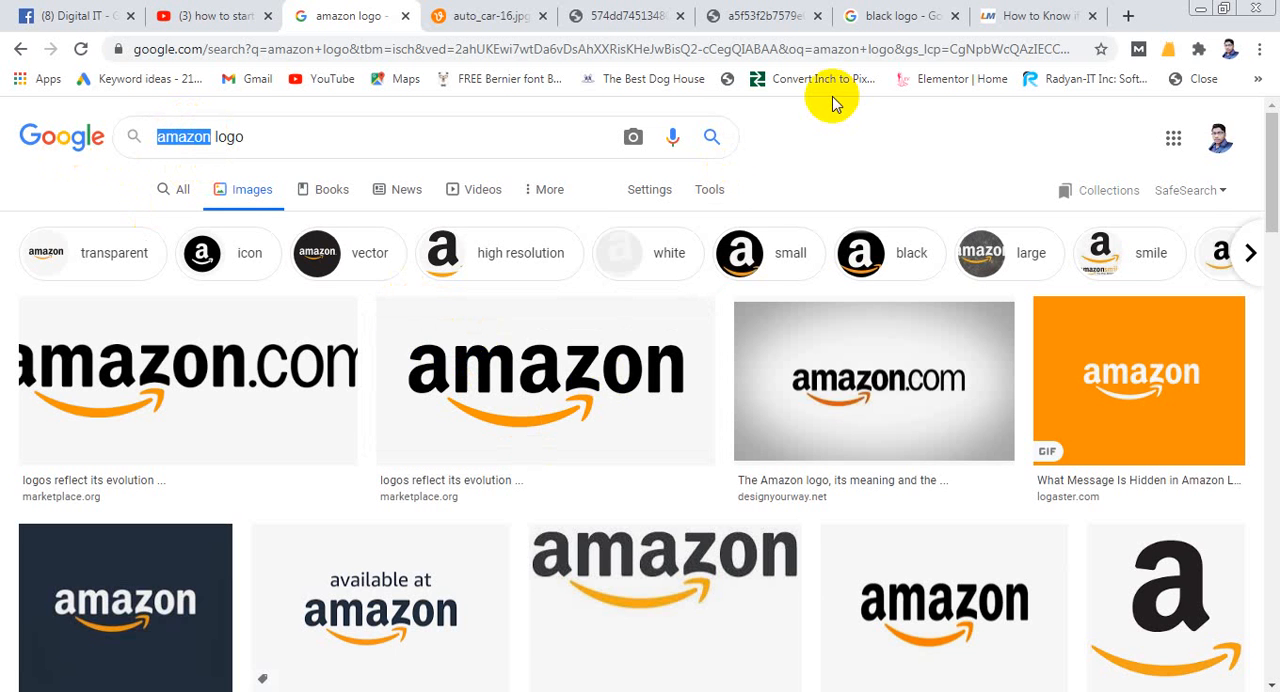
pyautogui.write('feedex')
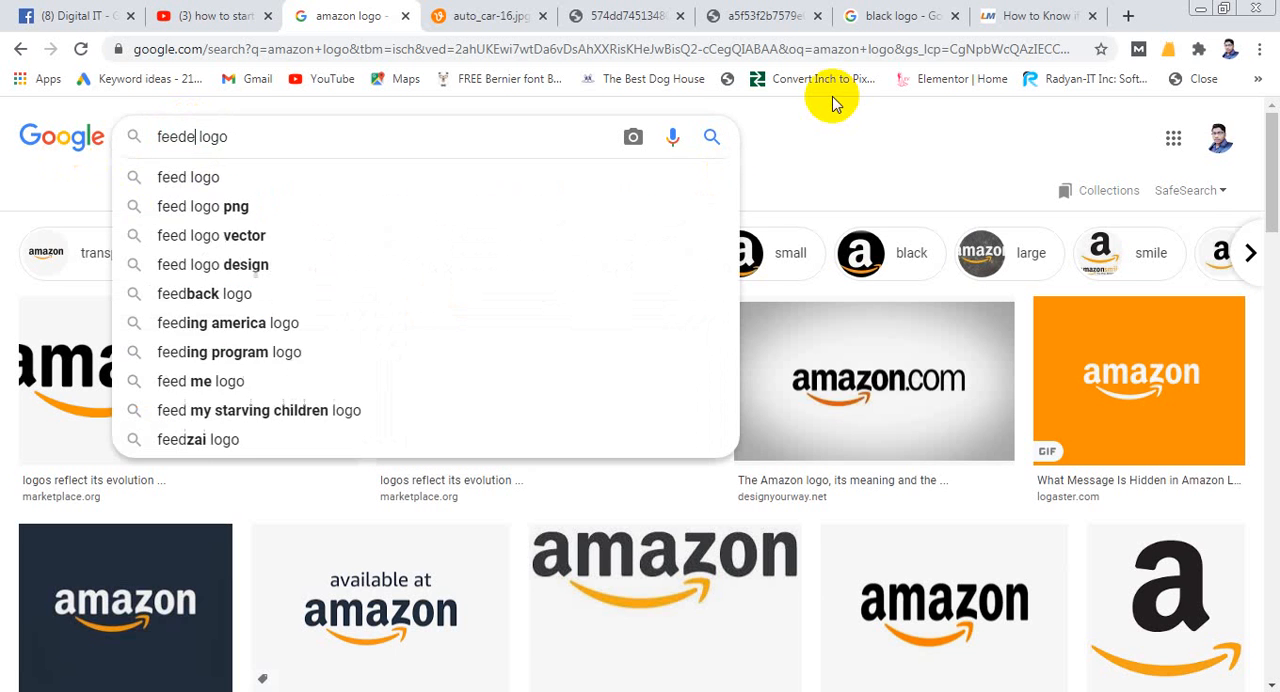
pyautogui.press('Return')
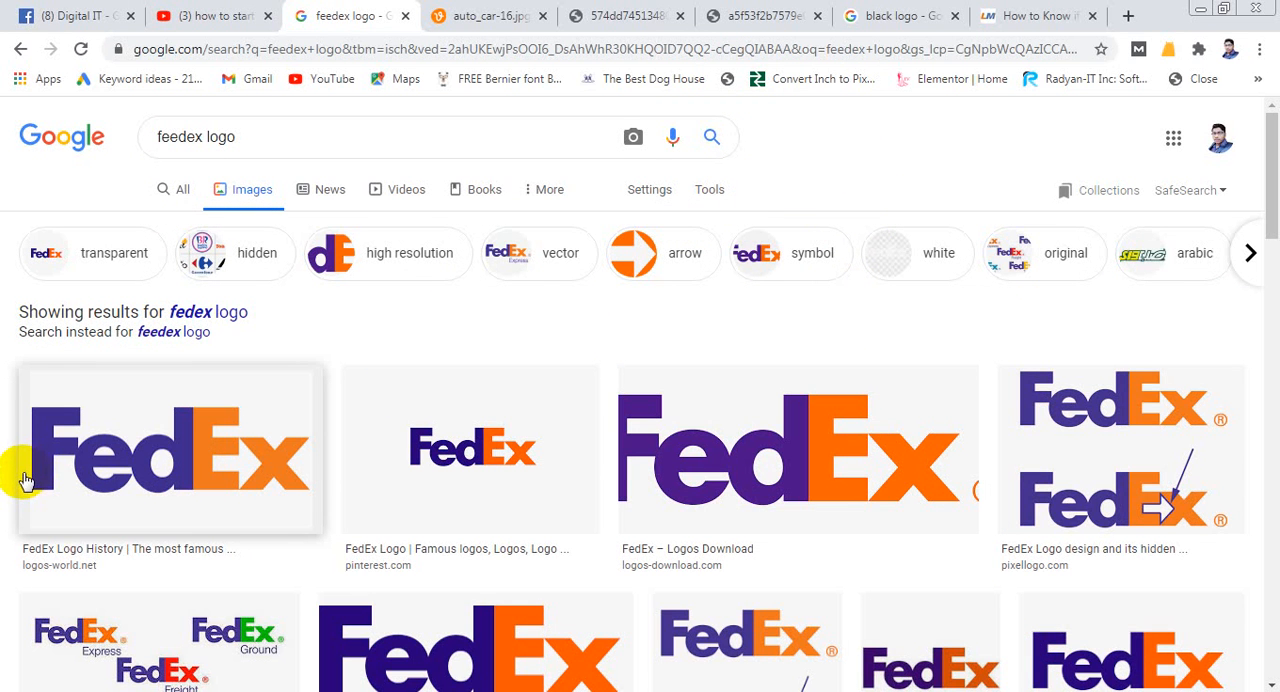
# - Preview the FedEx Logo History image from logos-world.net, view it alone in a new tab, and return to the search results
pyautogui.click(146, 480)
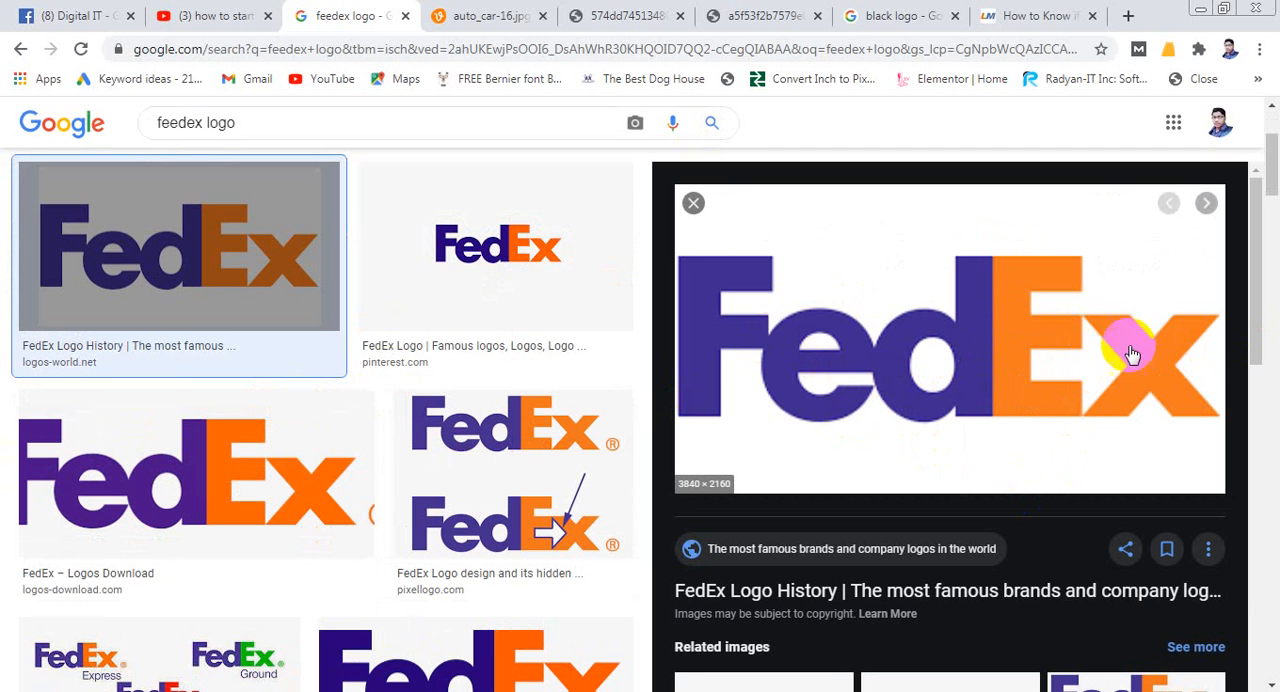
pyautogui.rightClick(953, 373)
pyautogui.click(1025, 533)
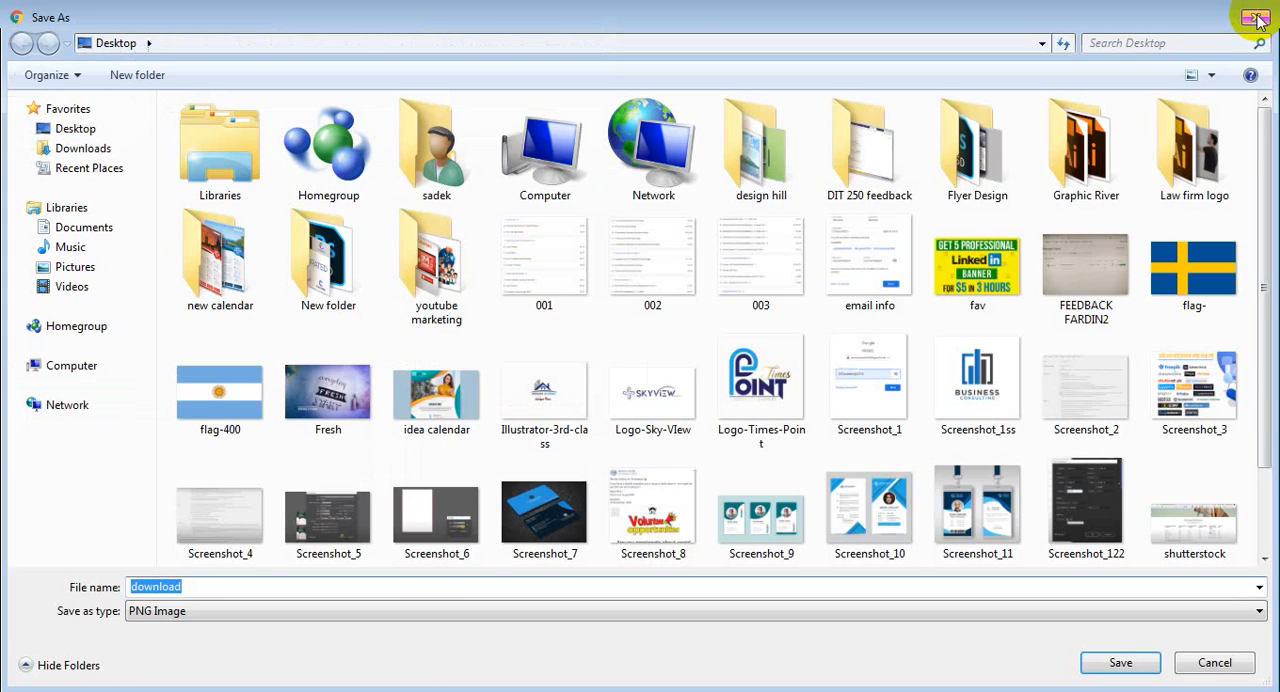
pyautogui.click(1253, 20)
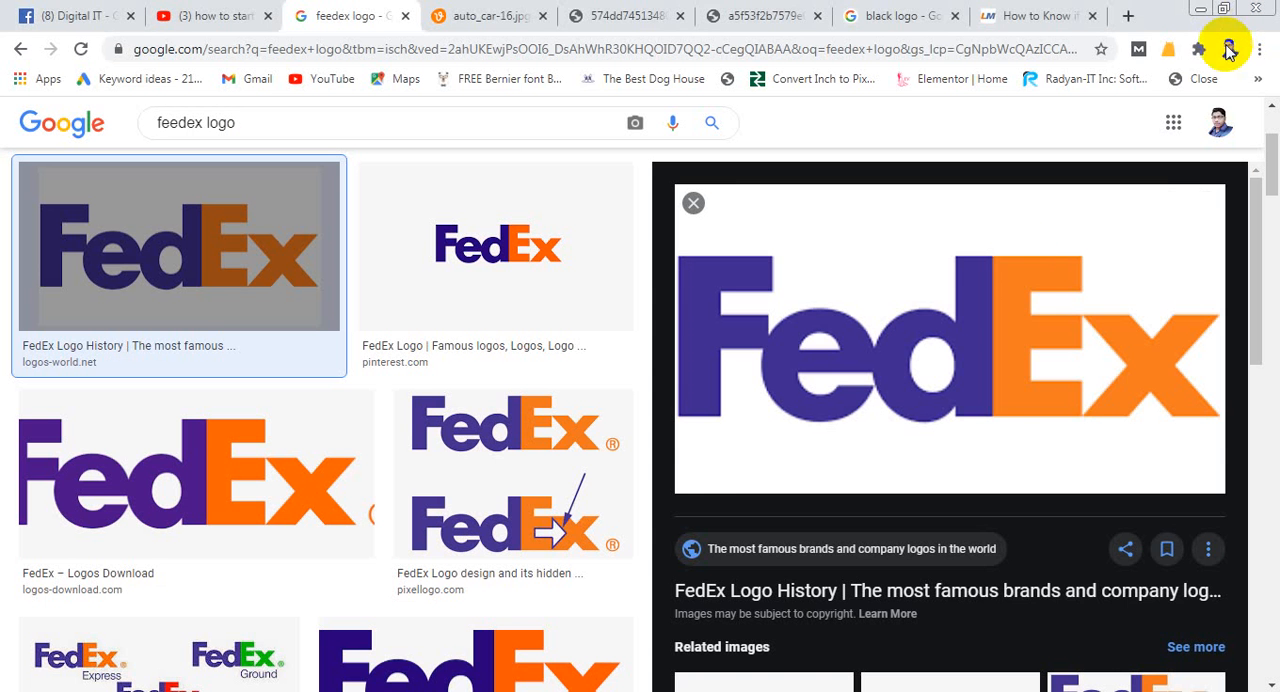
pyautogui.rightClick(980, 320)
pyautogui.click(1053, 456)
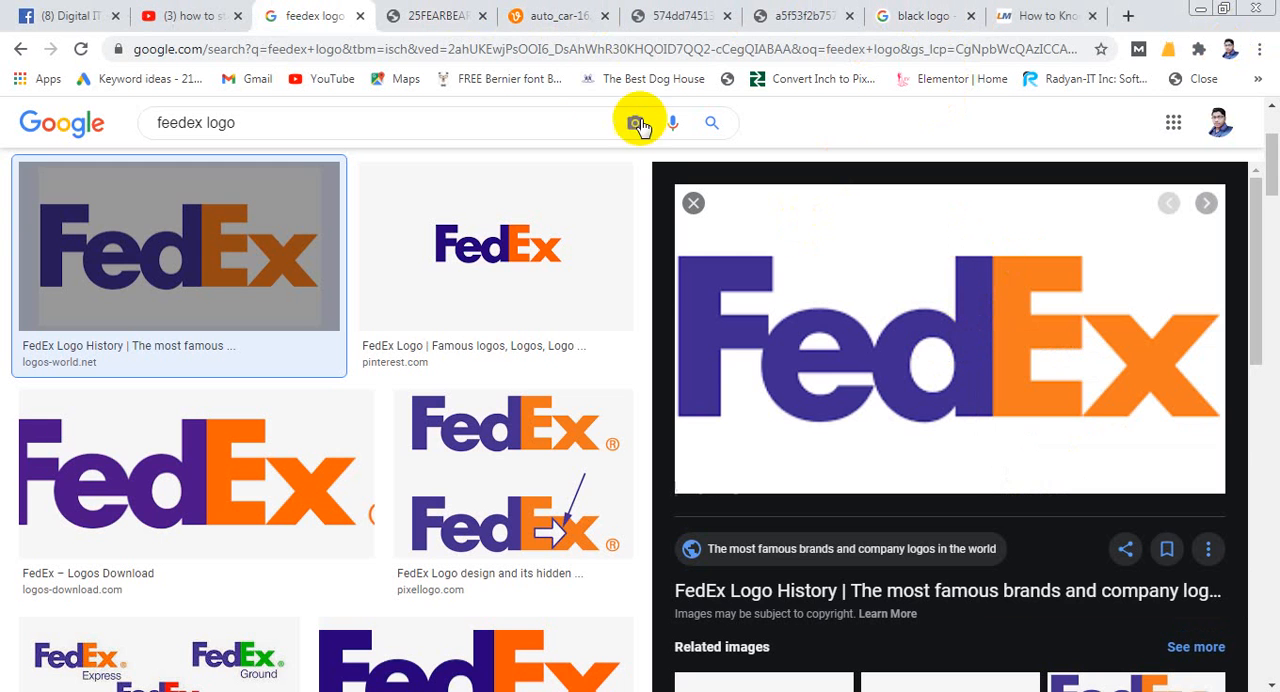
pyautogui.click(424, 14)
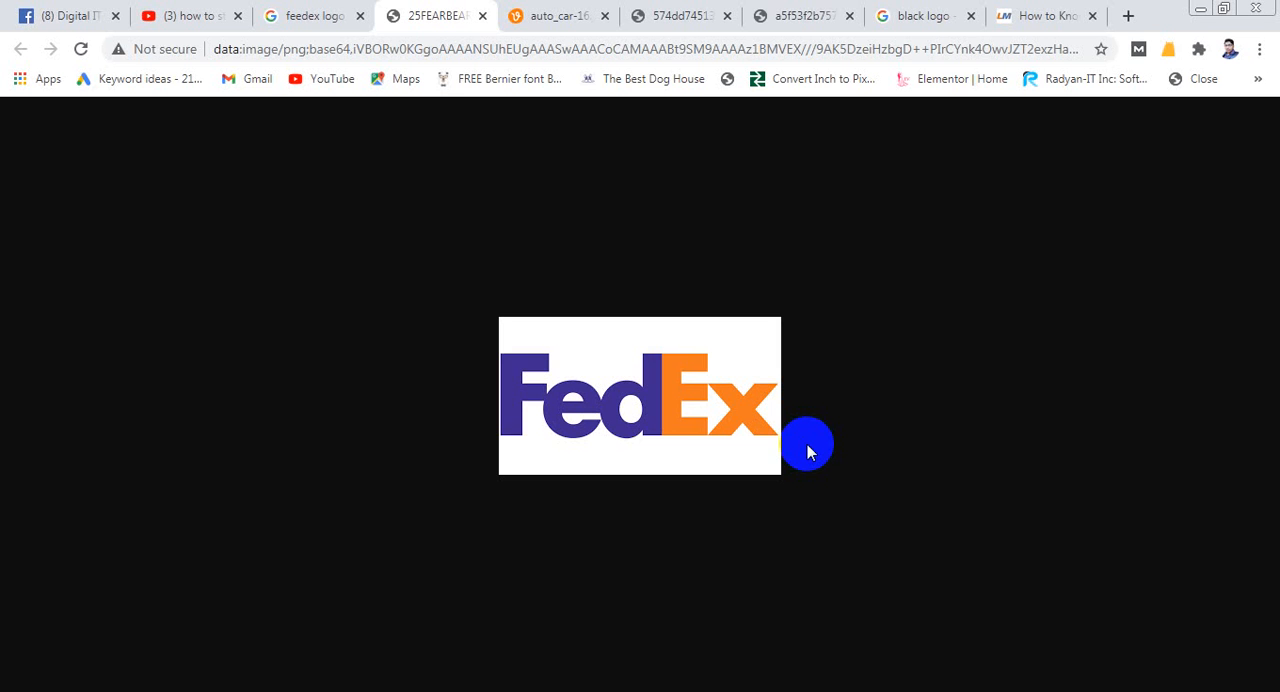
pyautogui.click(310, 16)
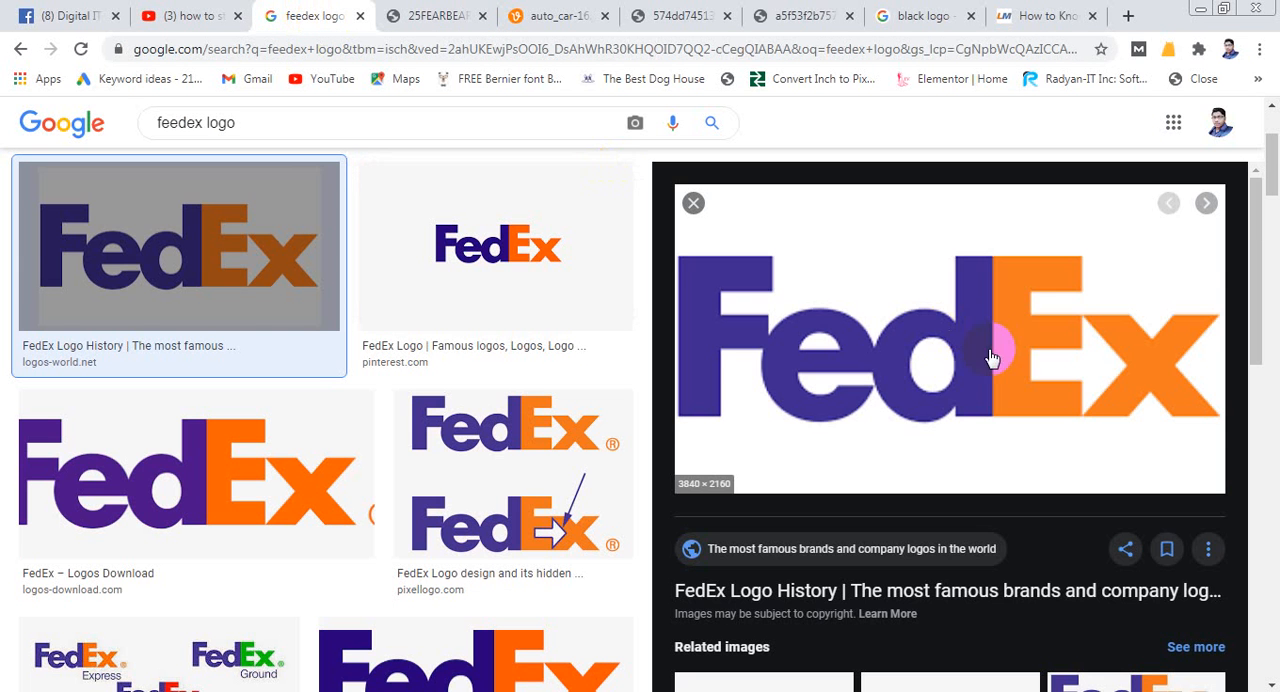
# - Preview the FedEx hidden-message image from pixellogo.com and look through the other FedEx logo results
pyautogui.scroll(-3, 680, 400)
pyautogui.click(517, 461)
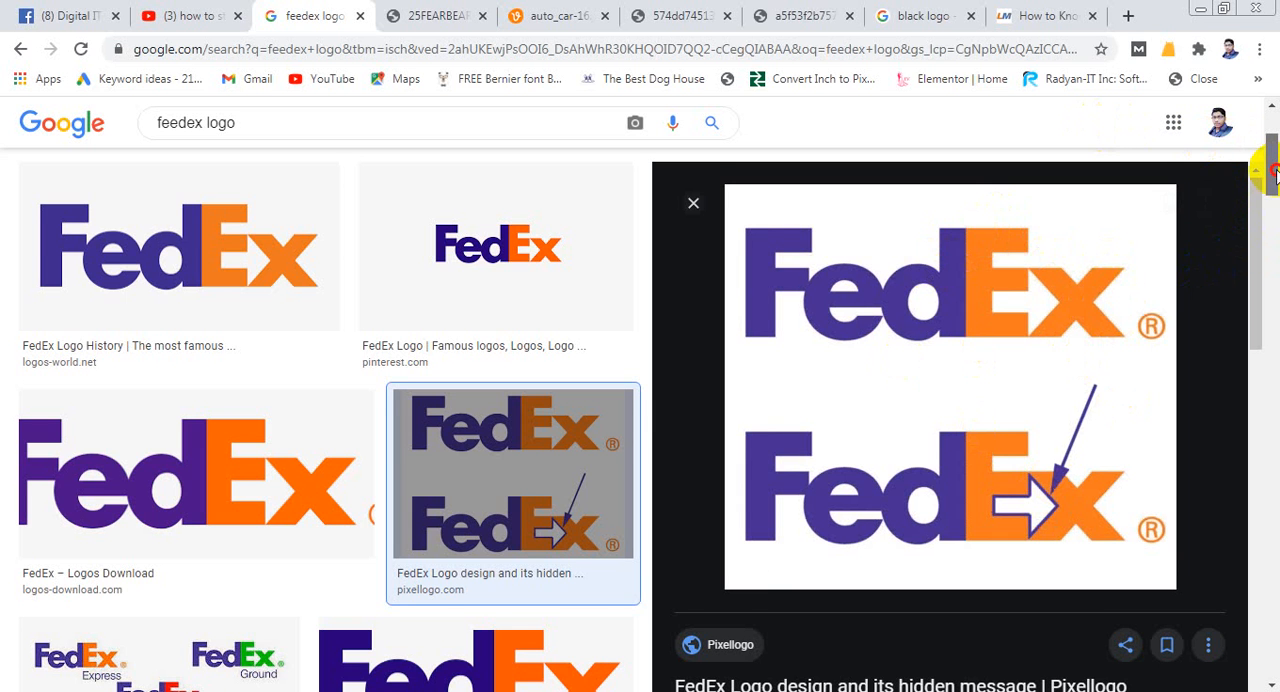
pyautogui.moveTo(1272, 172); pyautogui.dragTo(1274, 257)
pyautogui.scroll(-5, 480, 357)
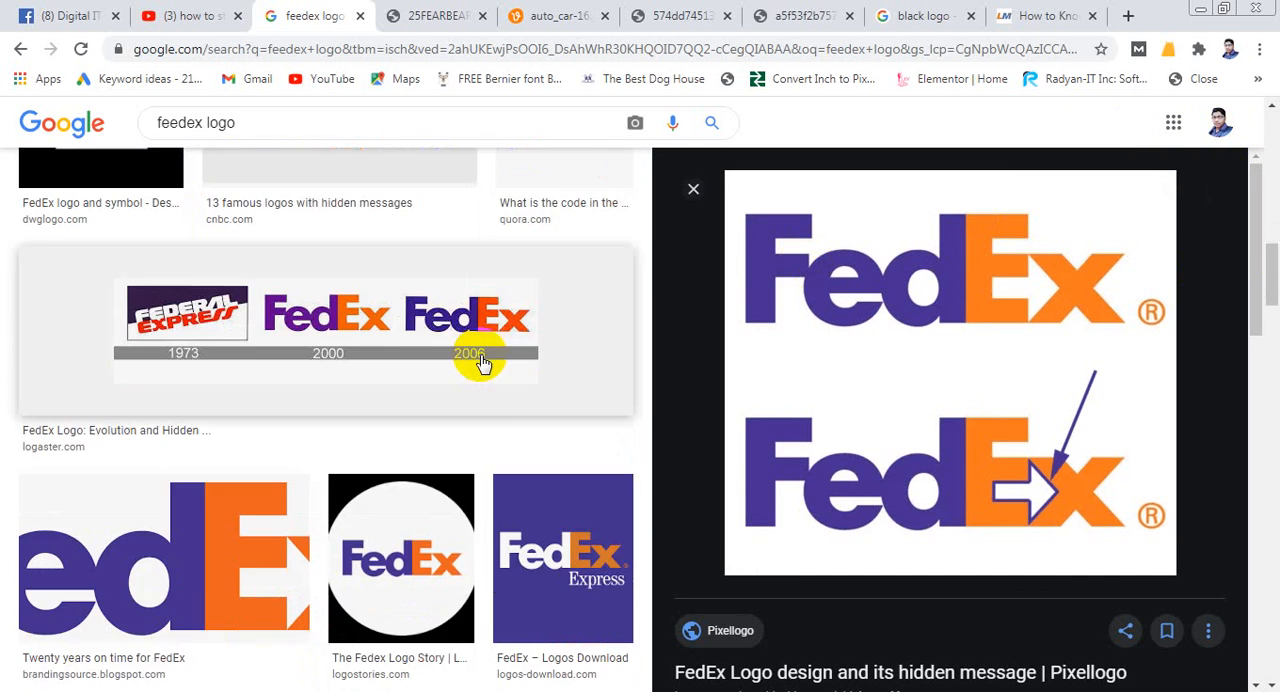
pyautogui.scroll(-8, 490, 372)
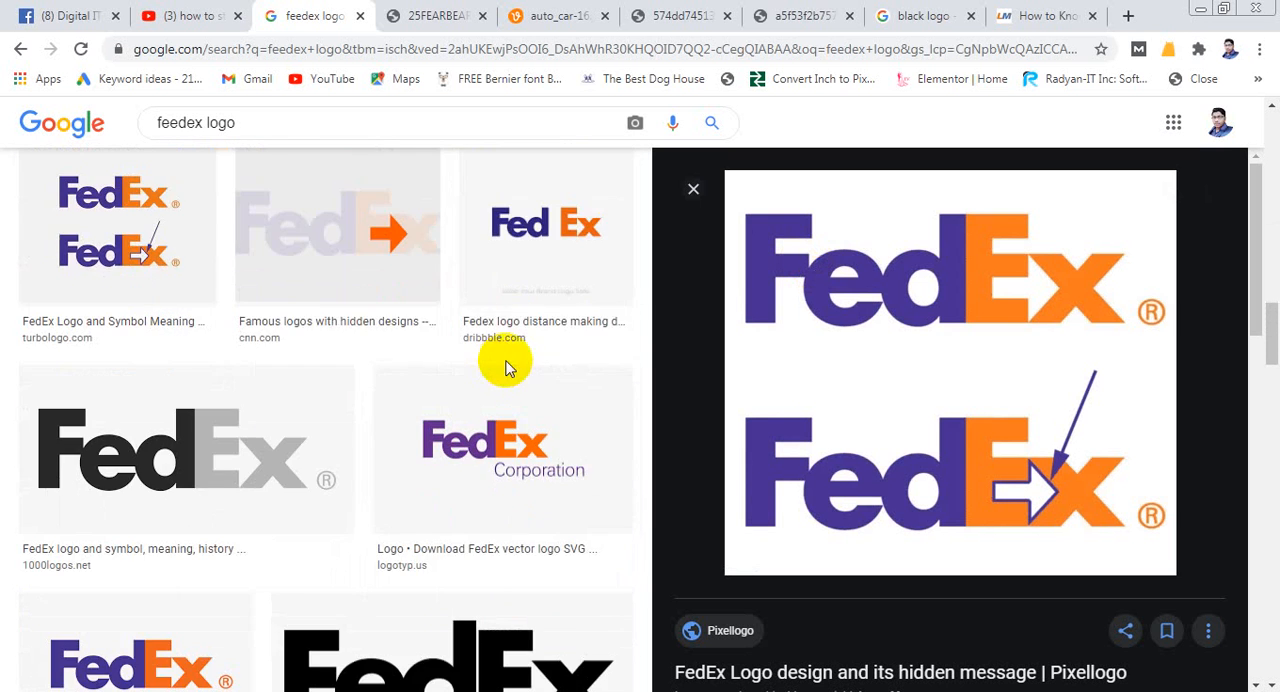
pyautogui.scroll(-5, 507, 373)
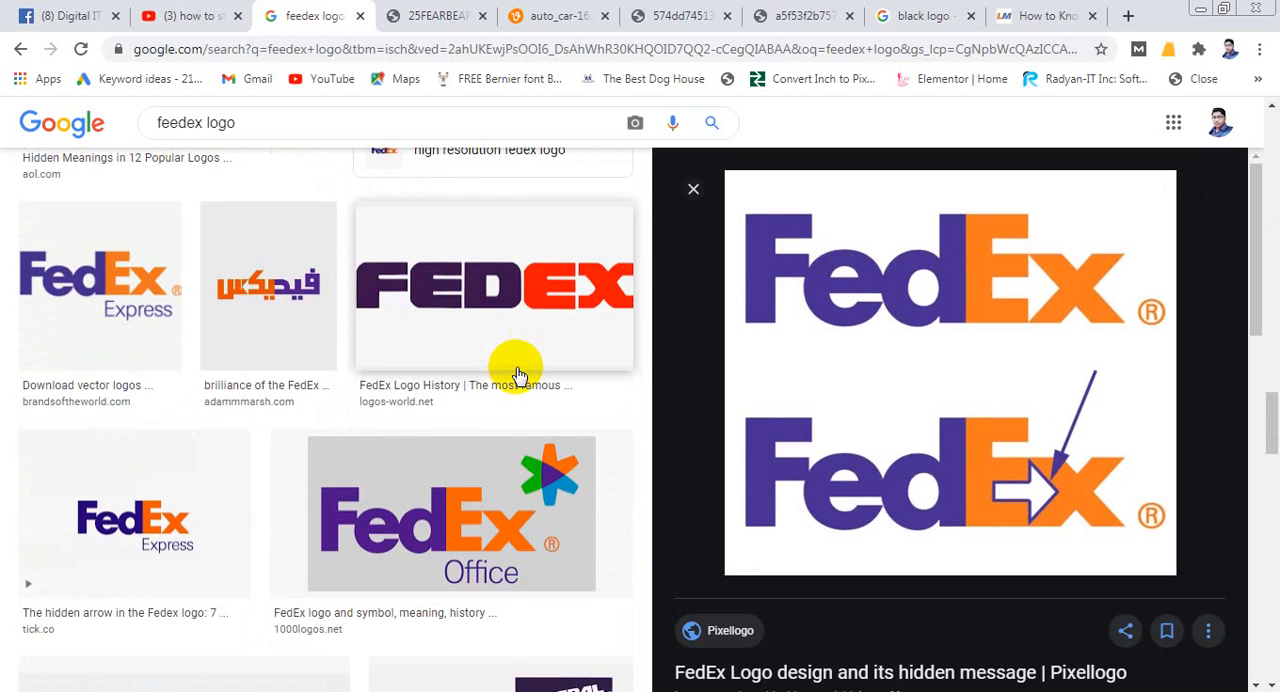
pyautogui.scroll(-1, 516, 374)
pyautogui.scroll(-5, 520, 375)
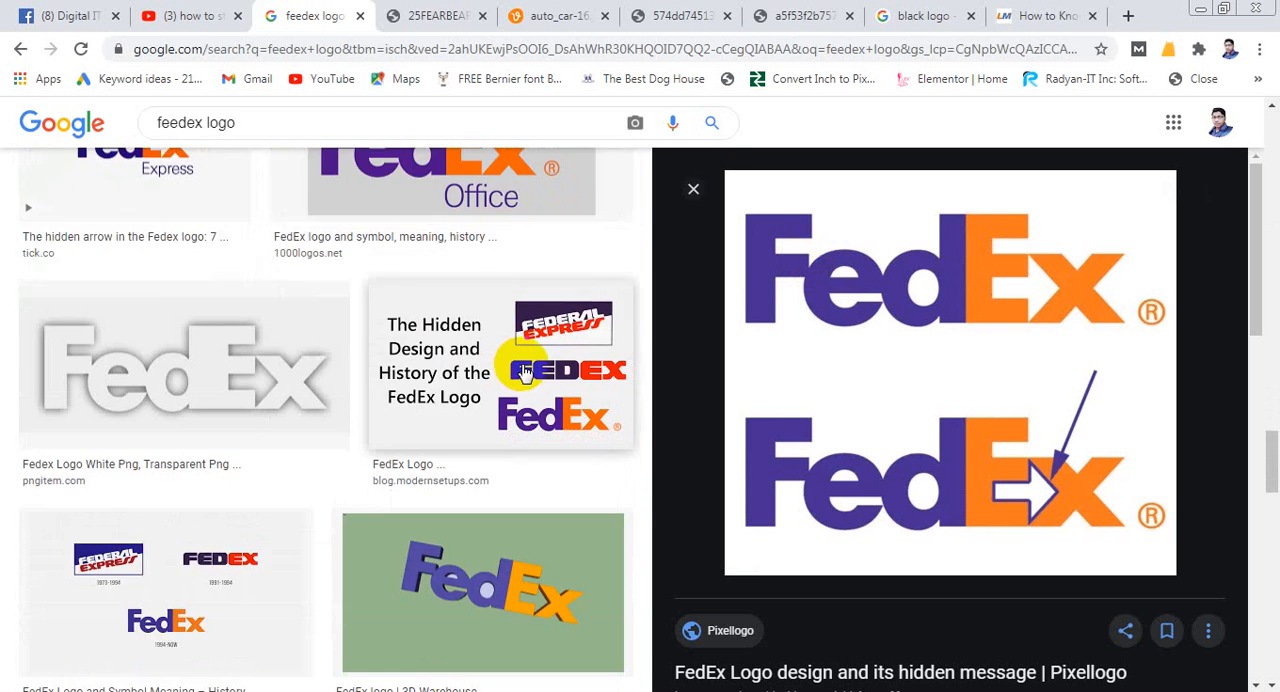
pyautogui.scroll(-3, 543, 378)
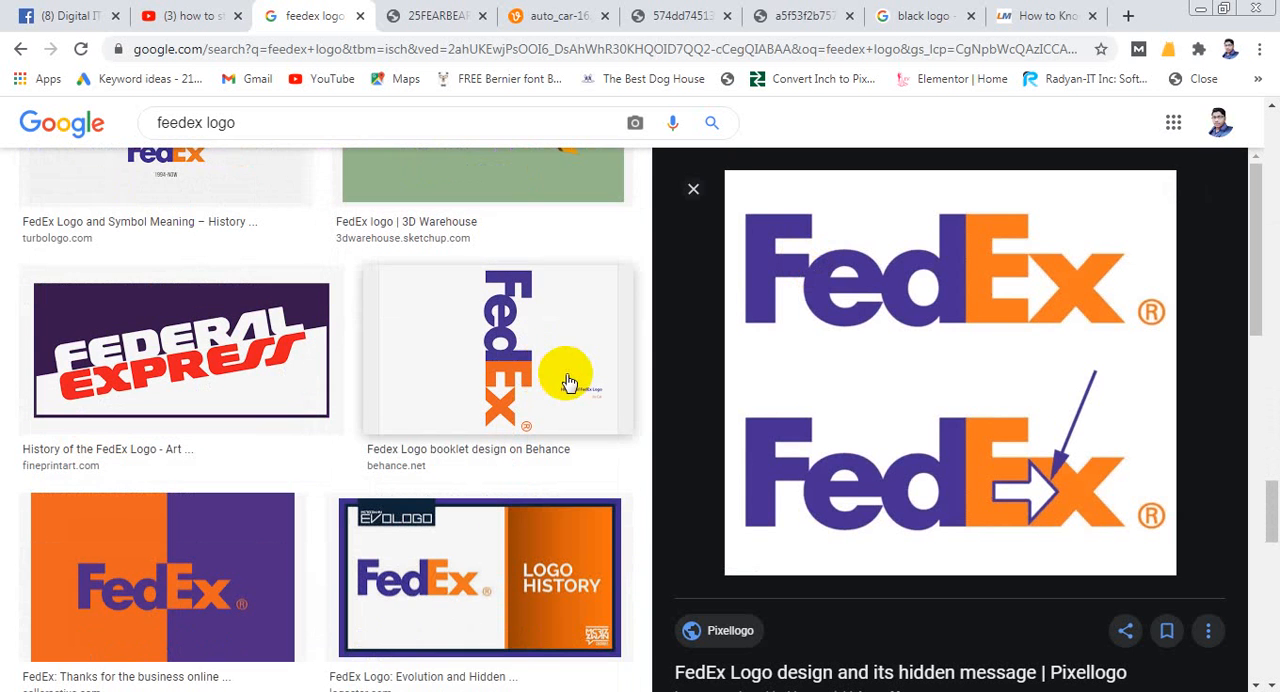
pyautogui.scroll(10, 1123, 463)
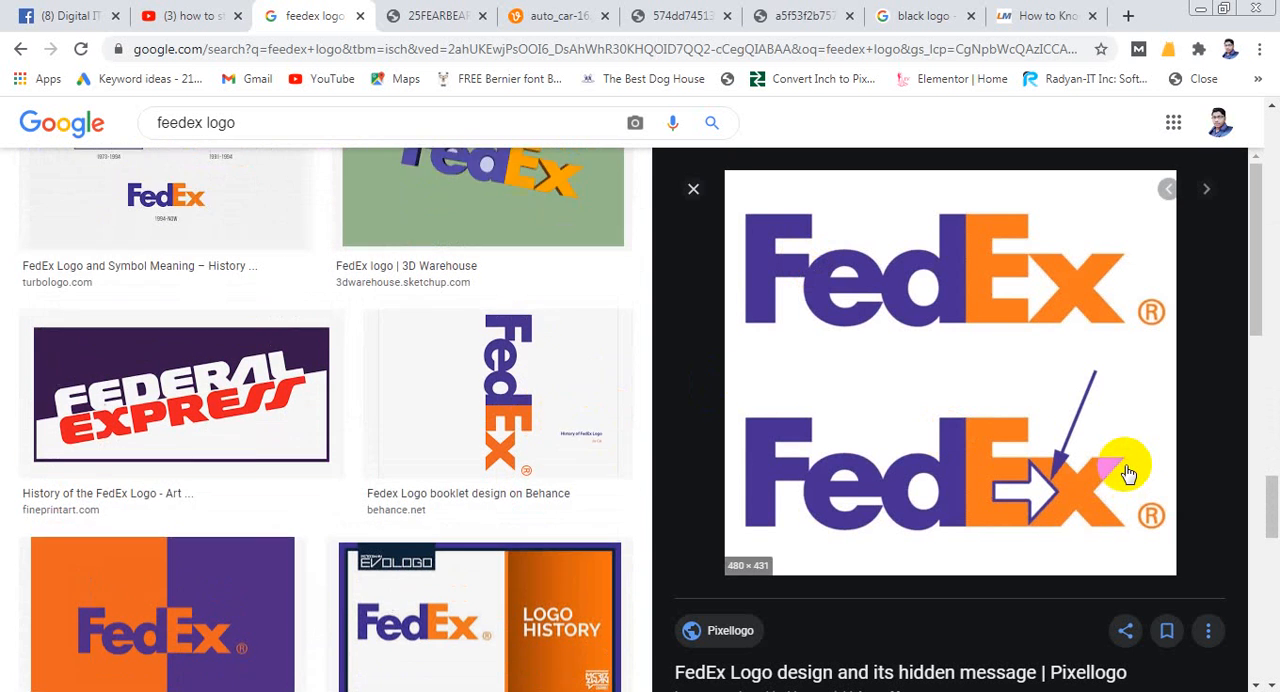
pyautogui.scroll(10, 1128, 462)
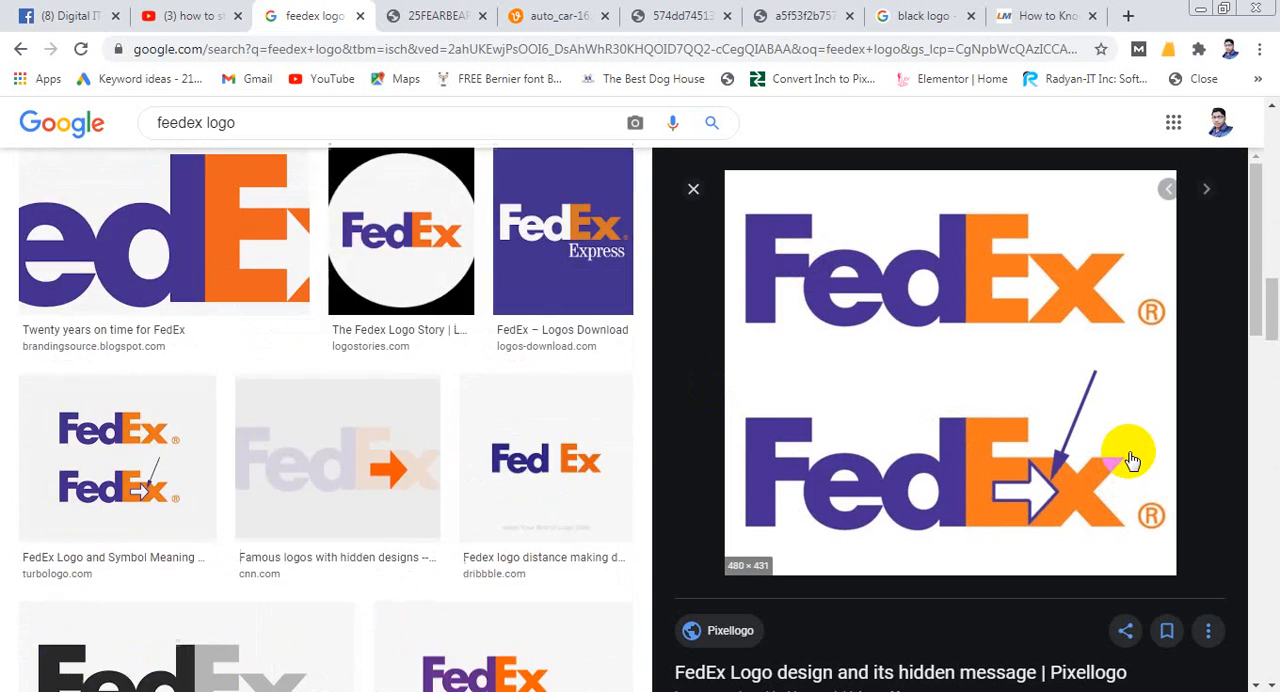
pyautogui.scroll(10, 1128, 460)
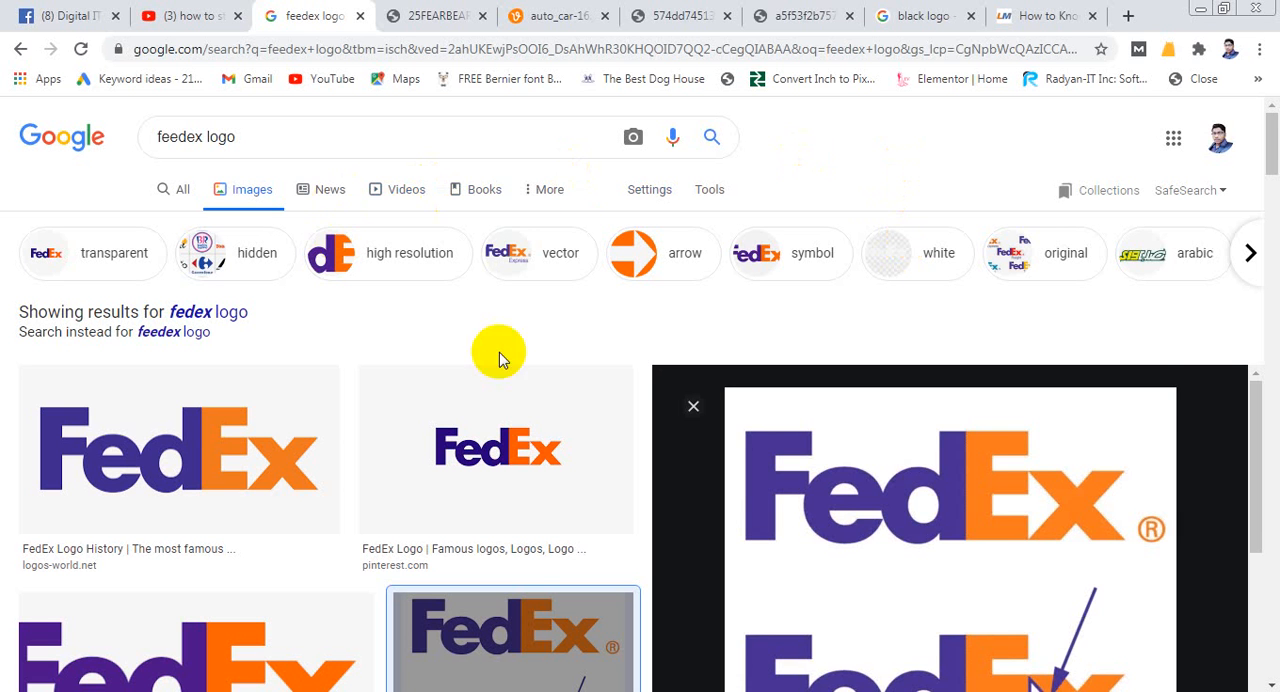
pyautogui.scroll(-1, 1043, 434)
# - Change the image search query to "corporate logo" and run it
pyautogui.doubleClick(170, 137)
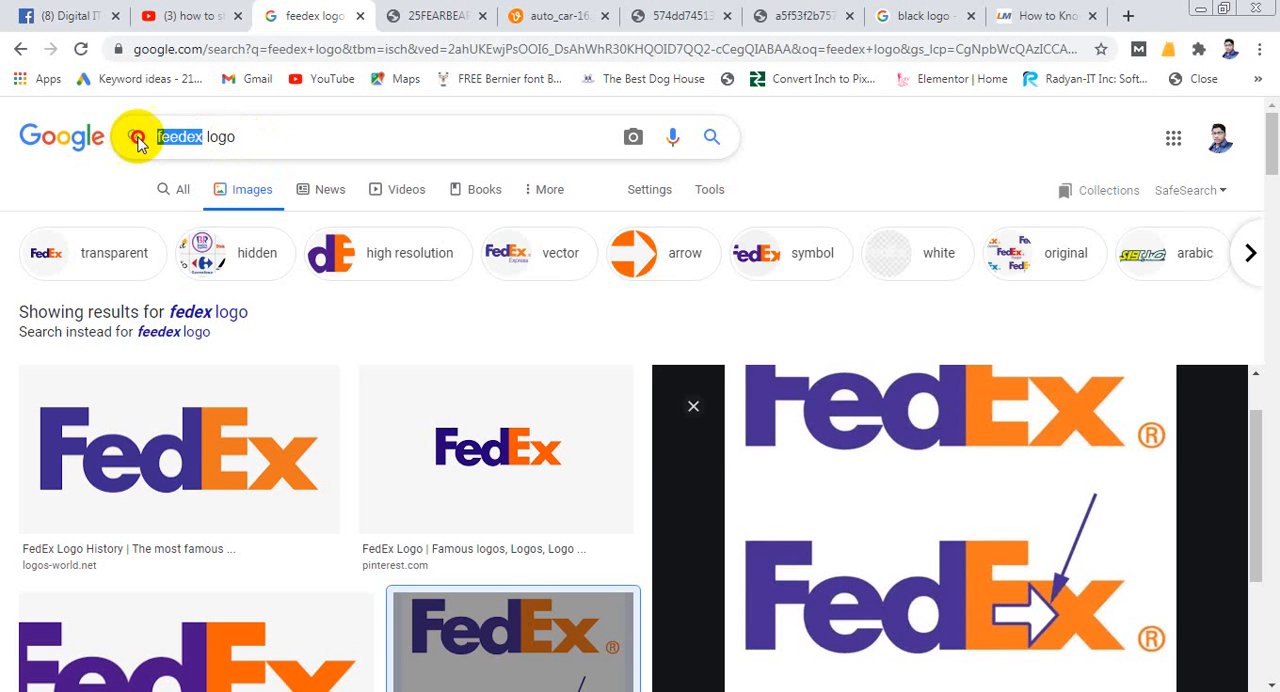
pyautogui.write('corporate')
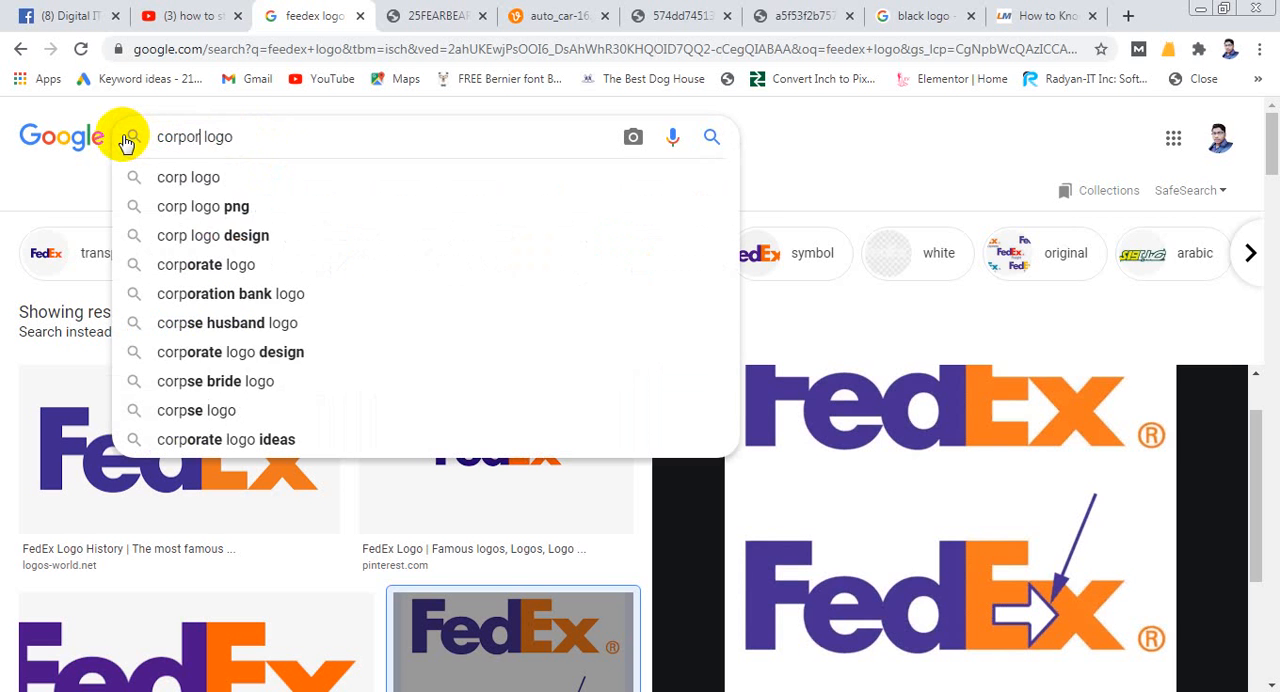
pyautogui.click(127, 139)
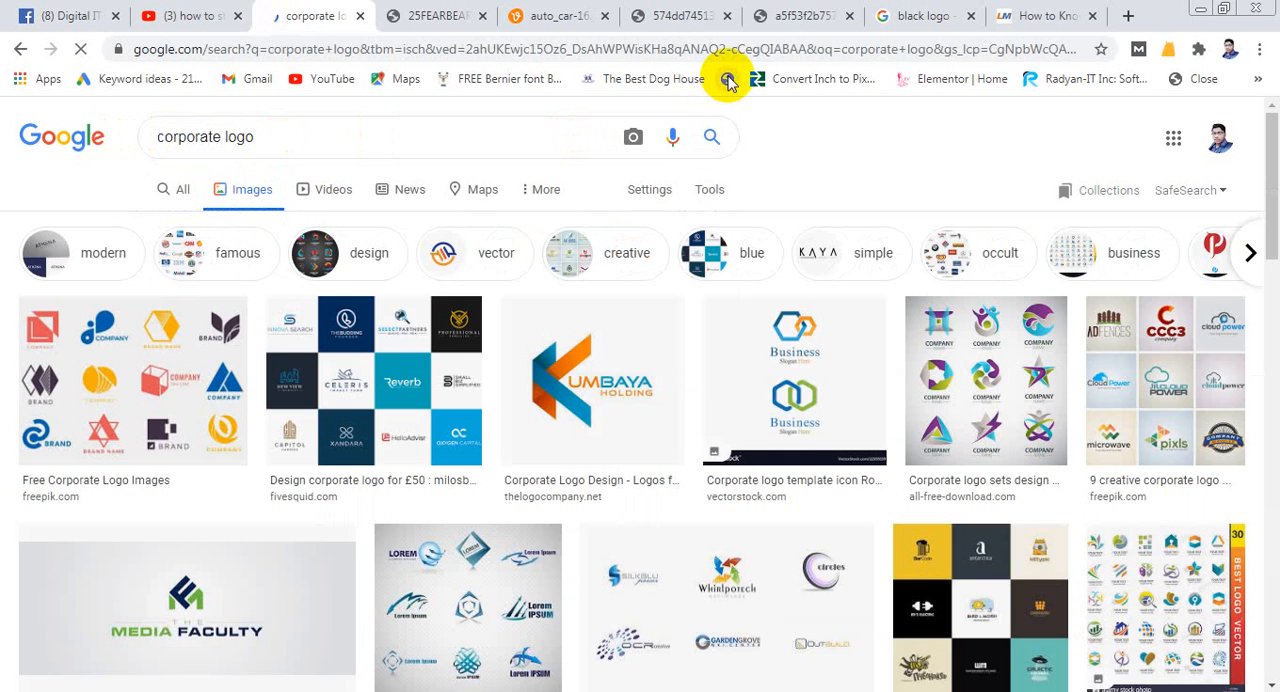
# - Preview the fivesquid.com corporate logo sheet containing Innova Search and Reverb, and examine its designs
pyautogui.click(396, 350)
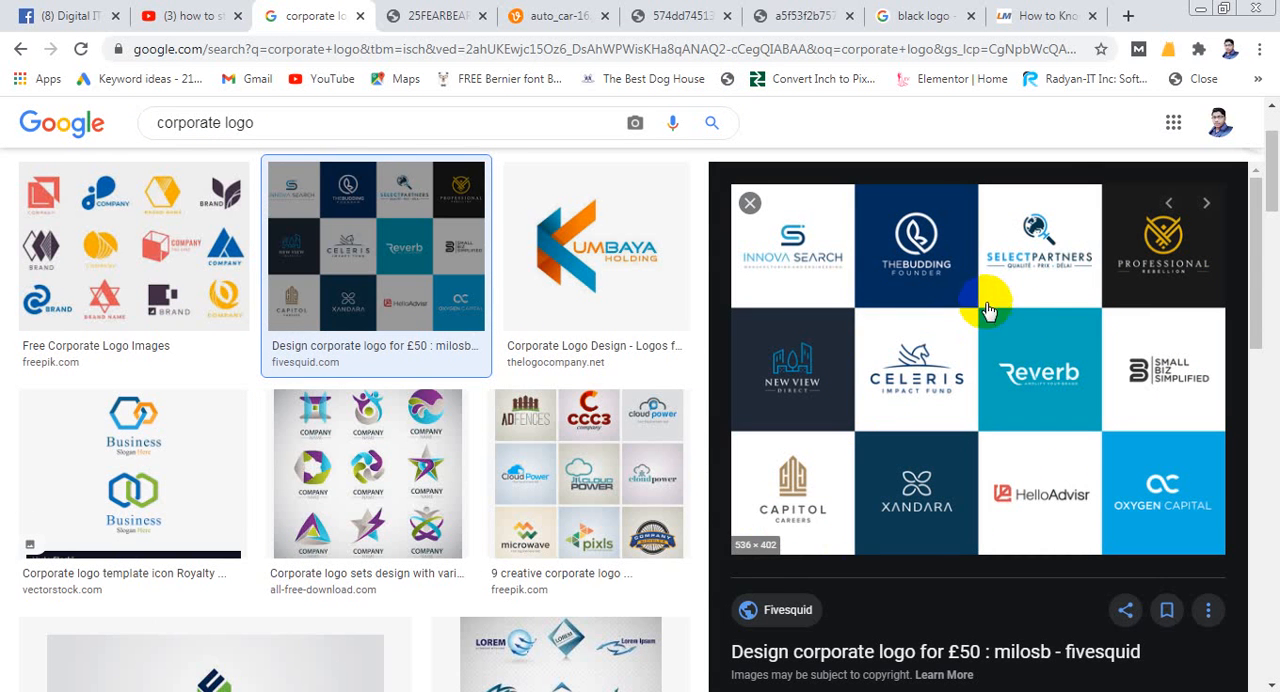
pyautogui.click(340, 307)
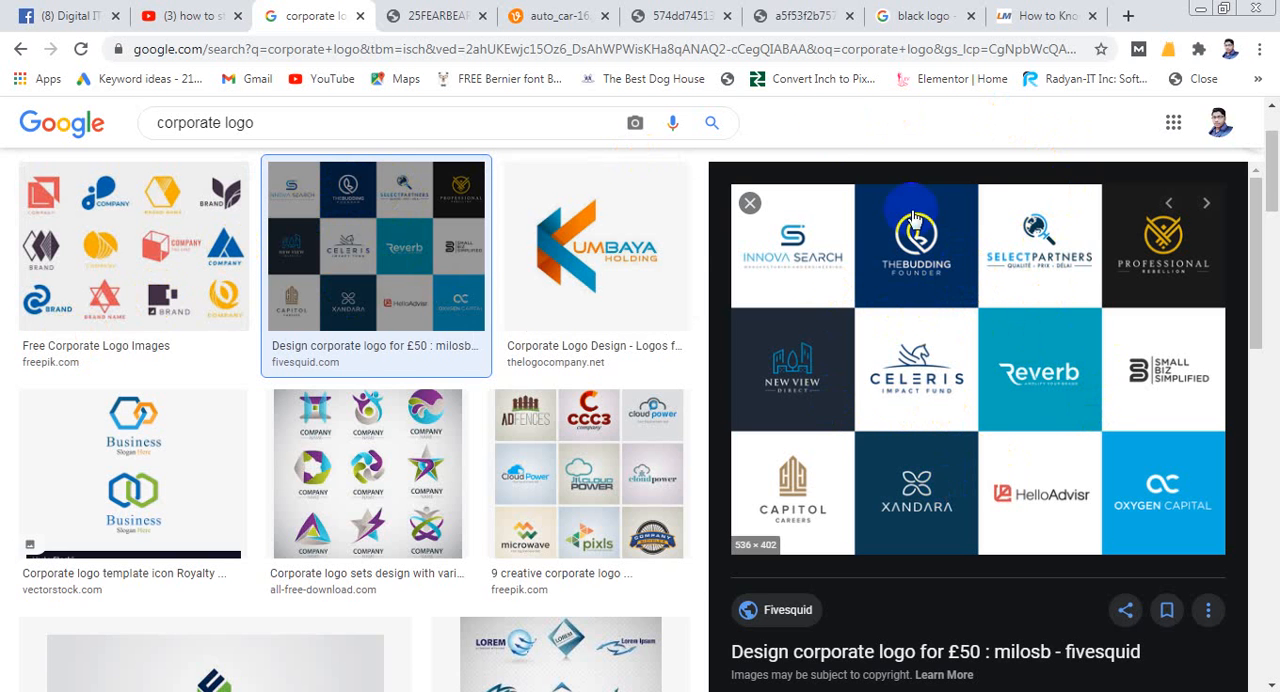
pyautogui.scroll(1, 795, 167)
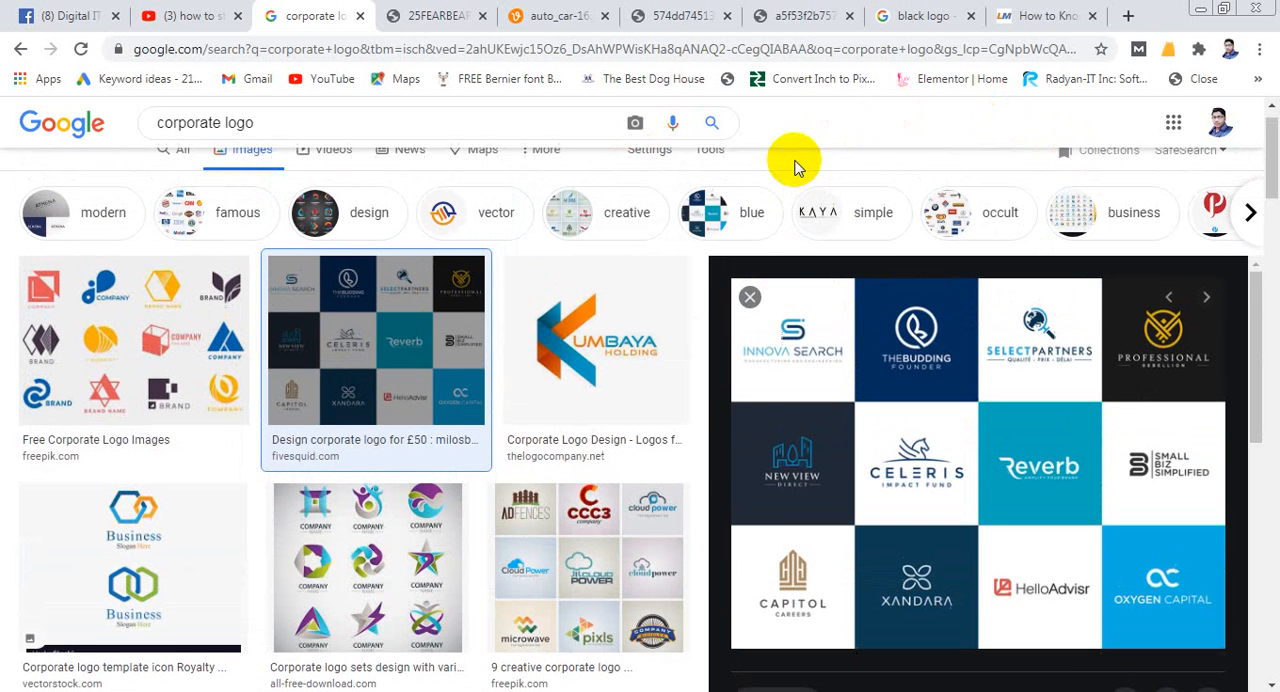
pyautogui.scroll(1, 804, 160)
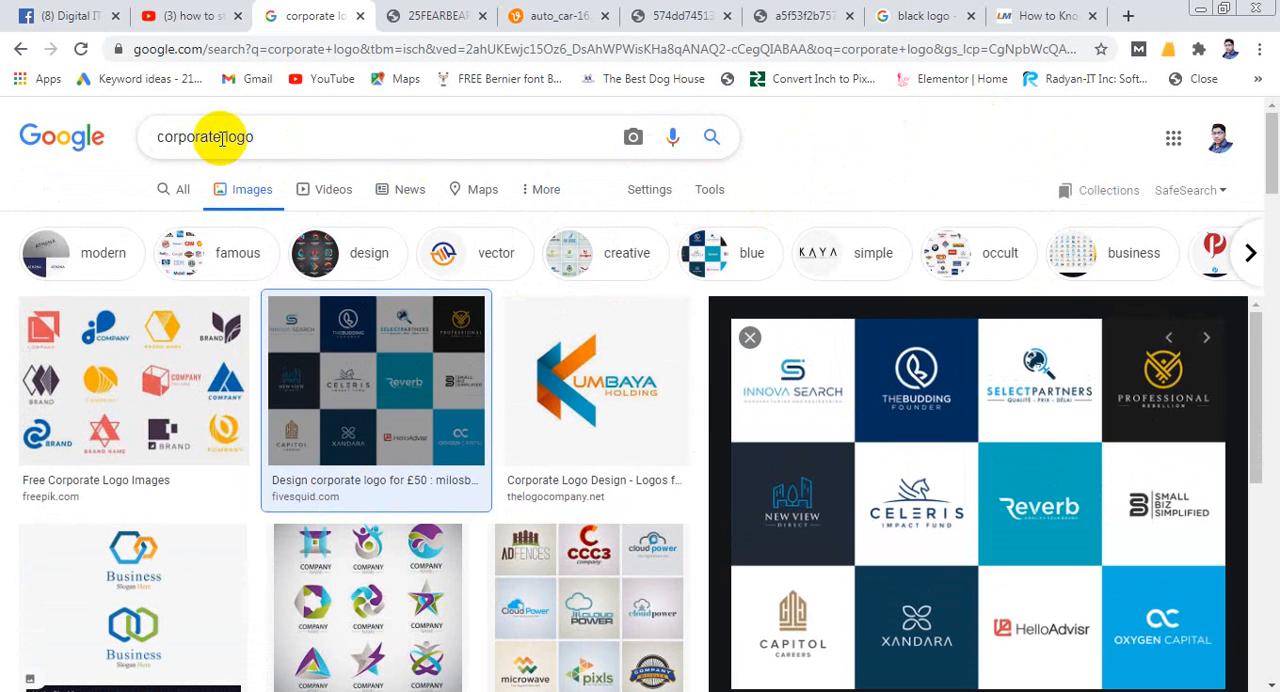
# - Change the image search query to "beauty logo" and run it
pyautogui.moveTo(222, 138); pyautogui.dragTo(63, 137)
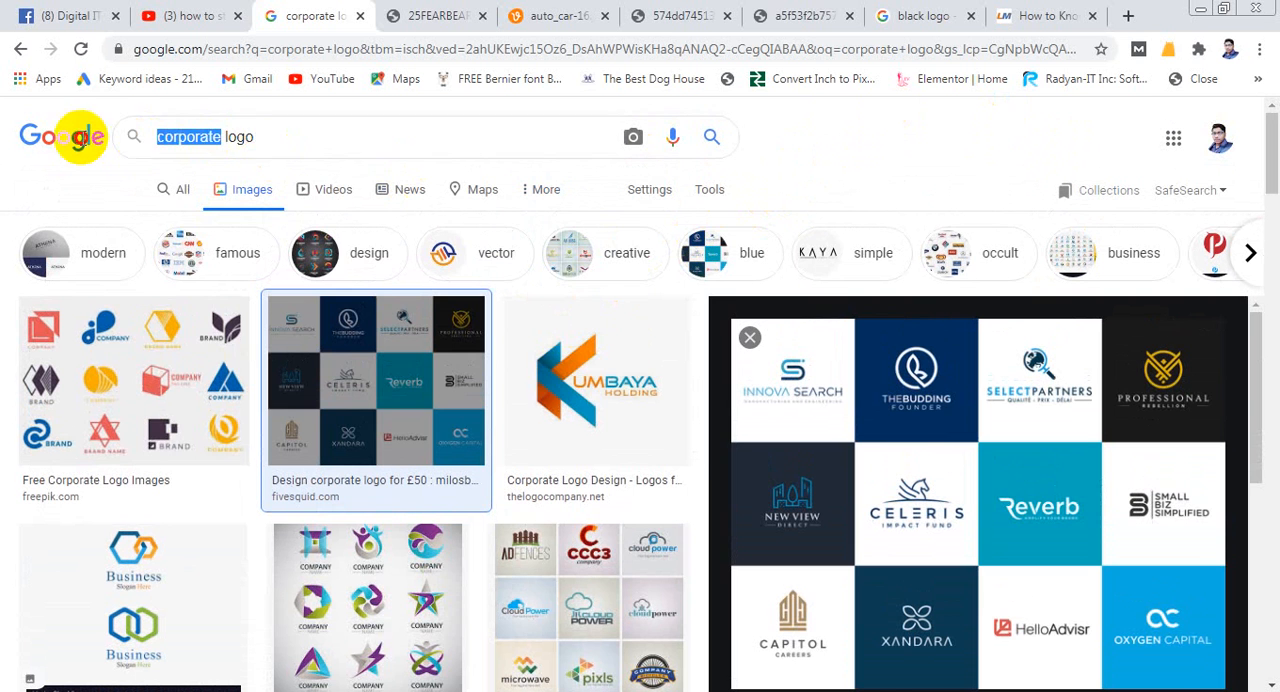
pyautogui.write('beauty')
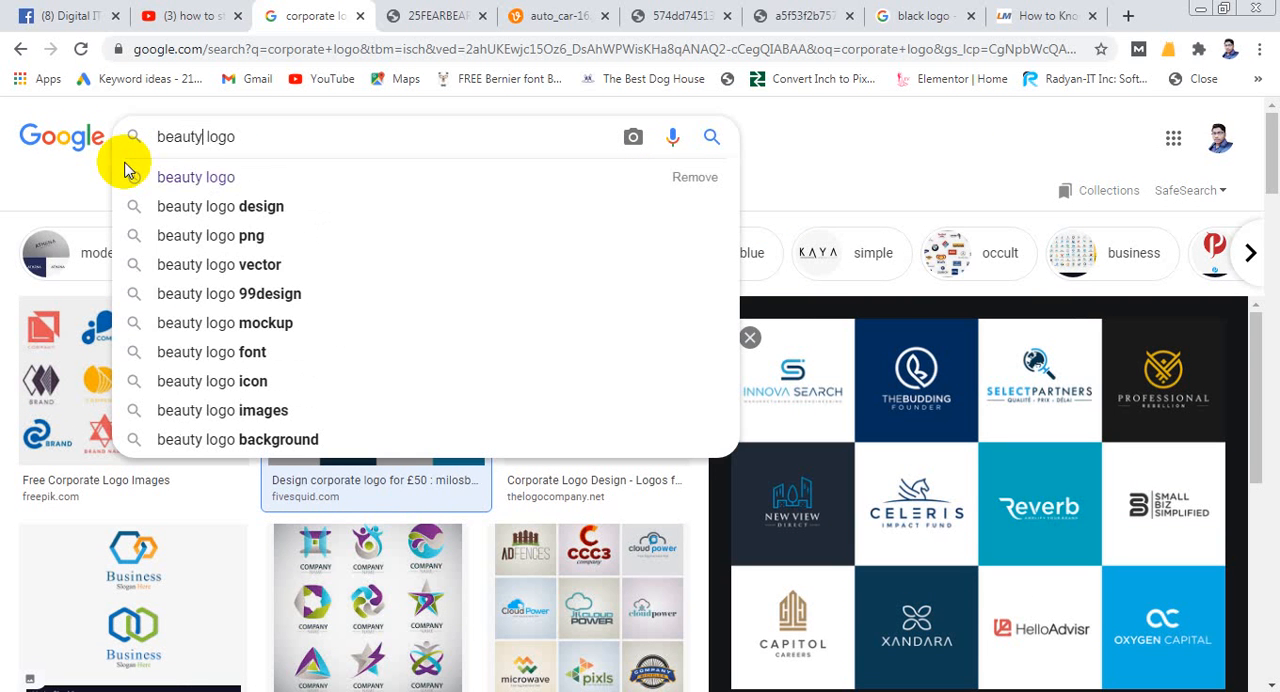
pyautogui.click(126, 166)
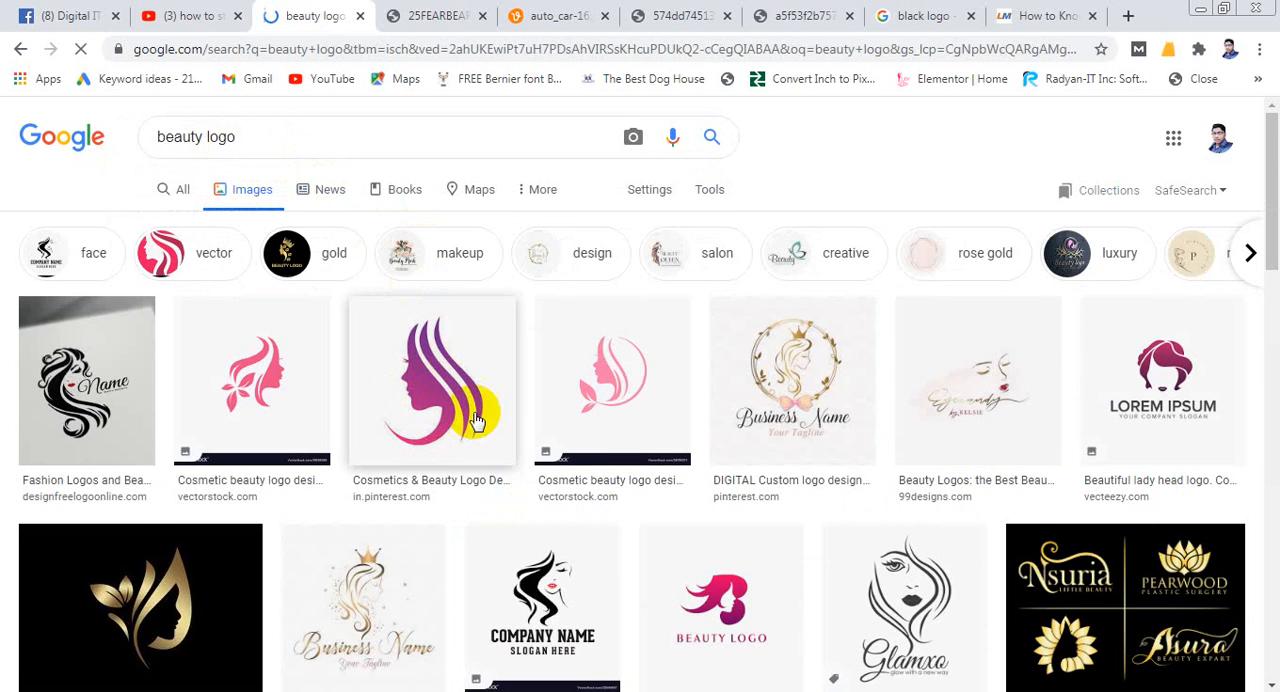
# - Preview the Glamxo cosmetics logo, then its related Adore Beauty Salon logo and the purple make-up artist logo from Etsy
pyautogui.scroll(-2, 557, 428)
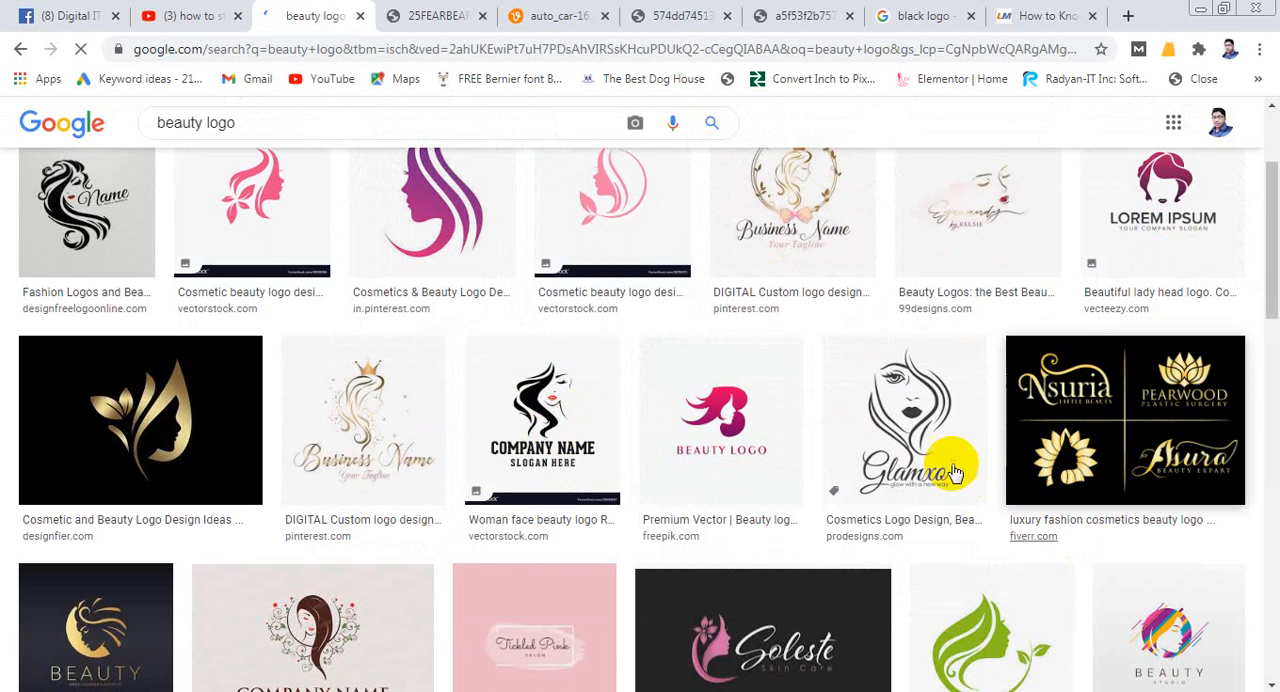
pyautogui.click(880, 470)
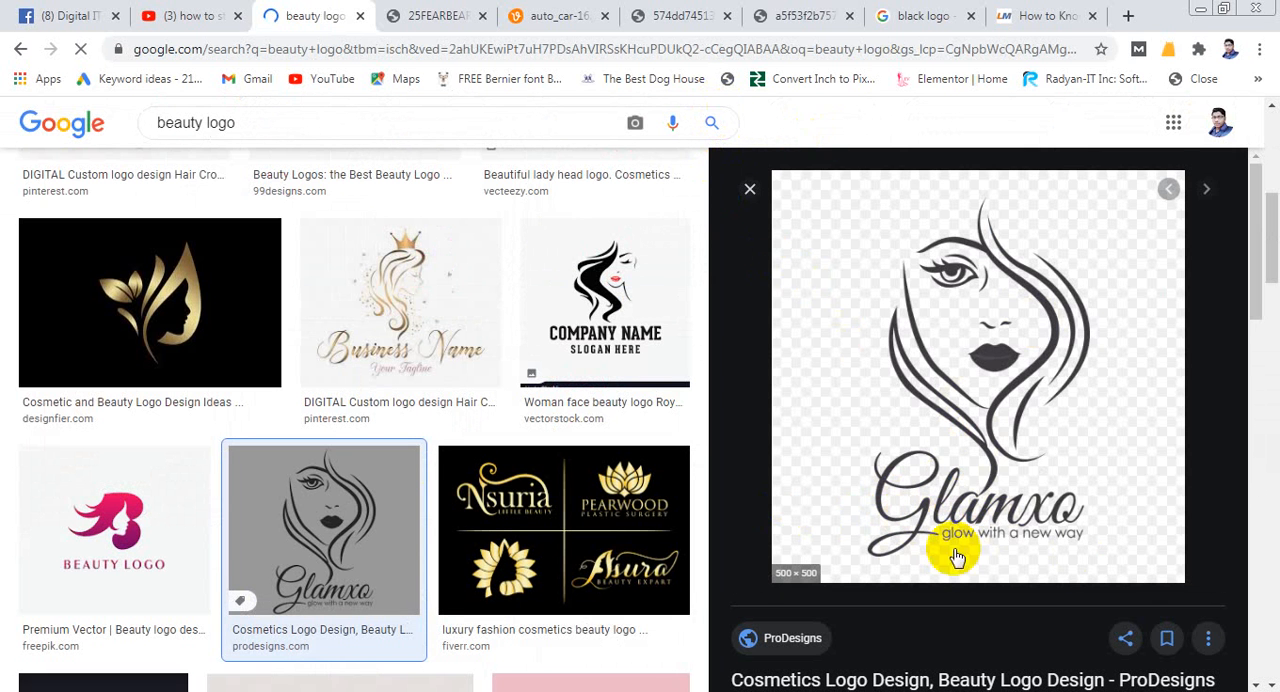
pyautogui.scroll(-5, 985, 525)
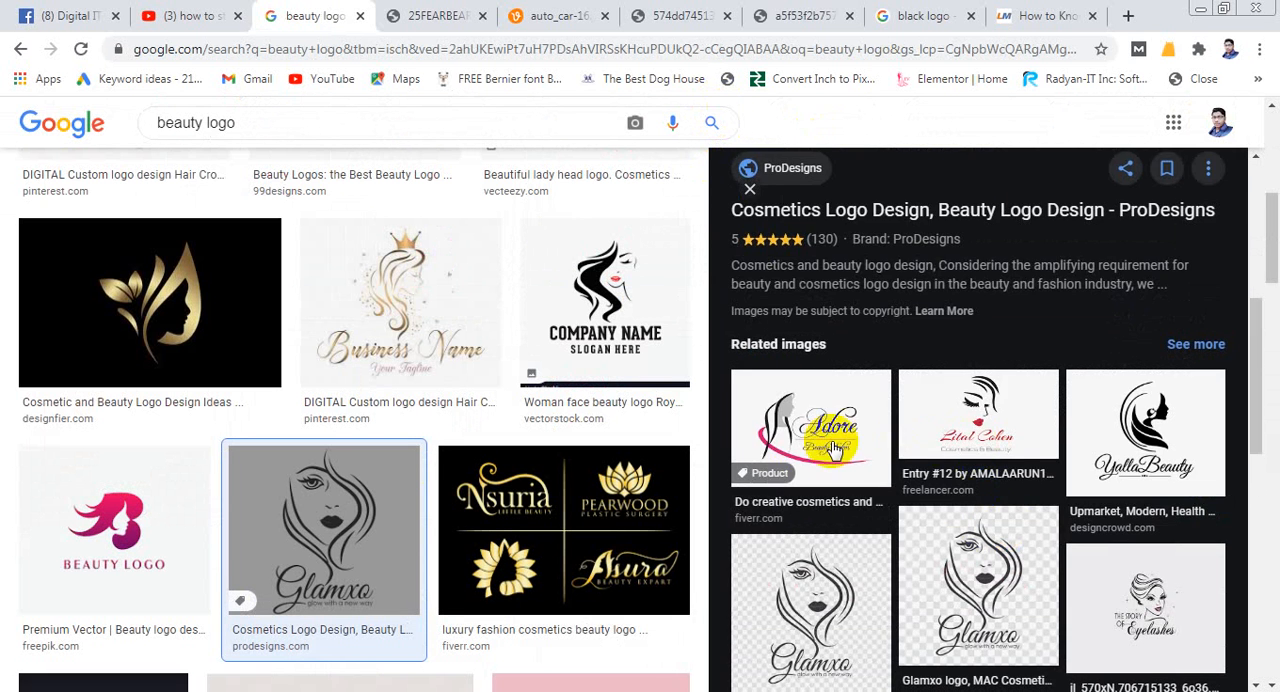
pyautogui.click(776, 434)
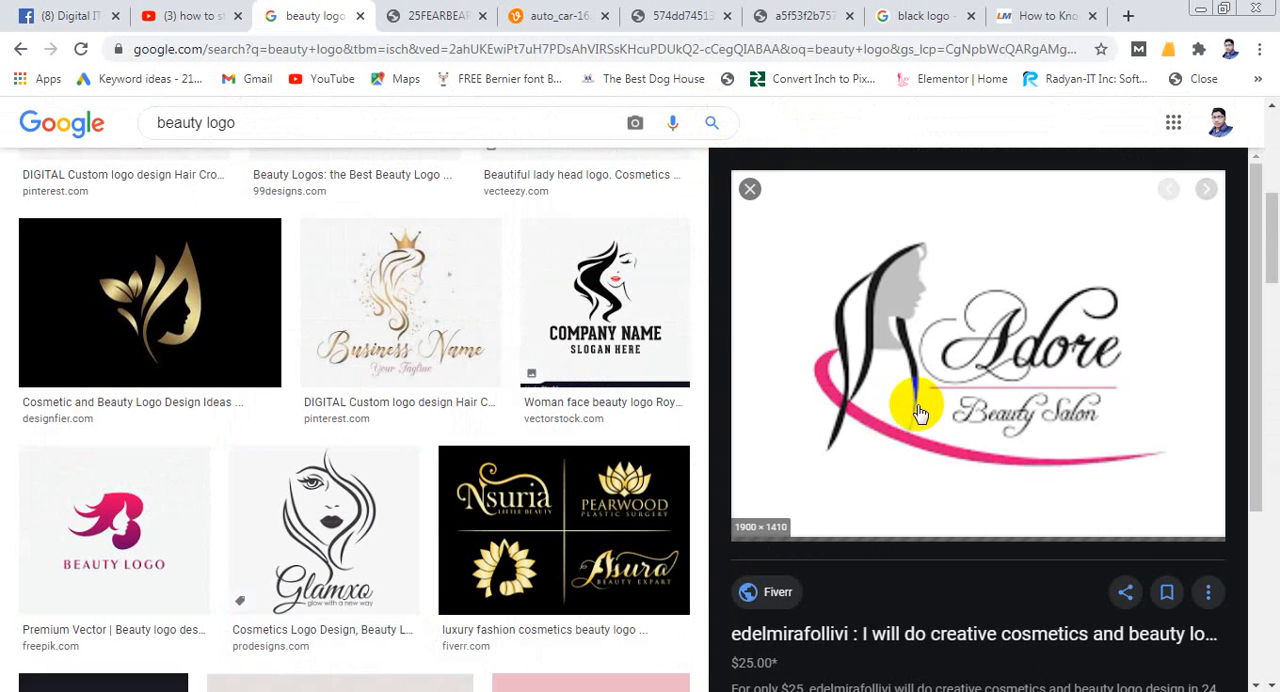
pyautogui.scroll(-5, 966, 550)
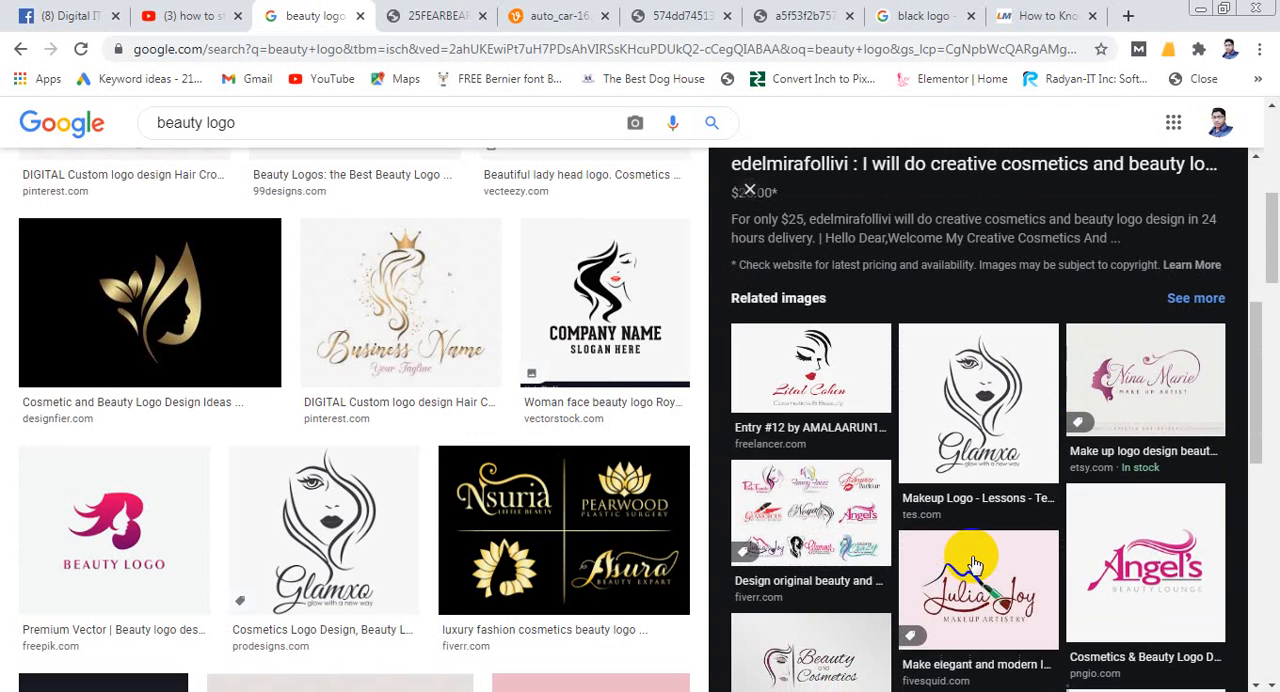
pyautogui.click(1124, 349)
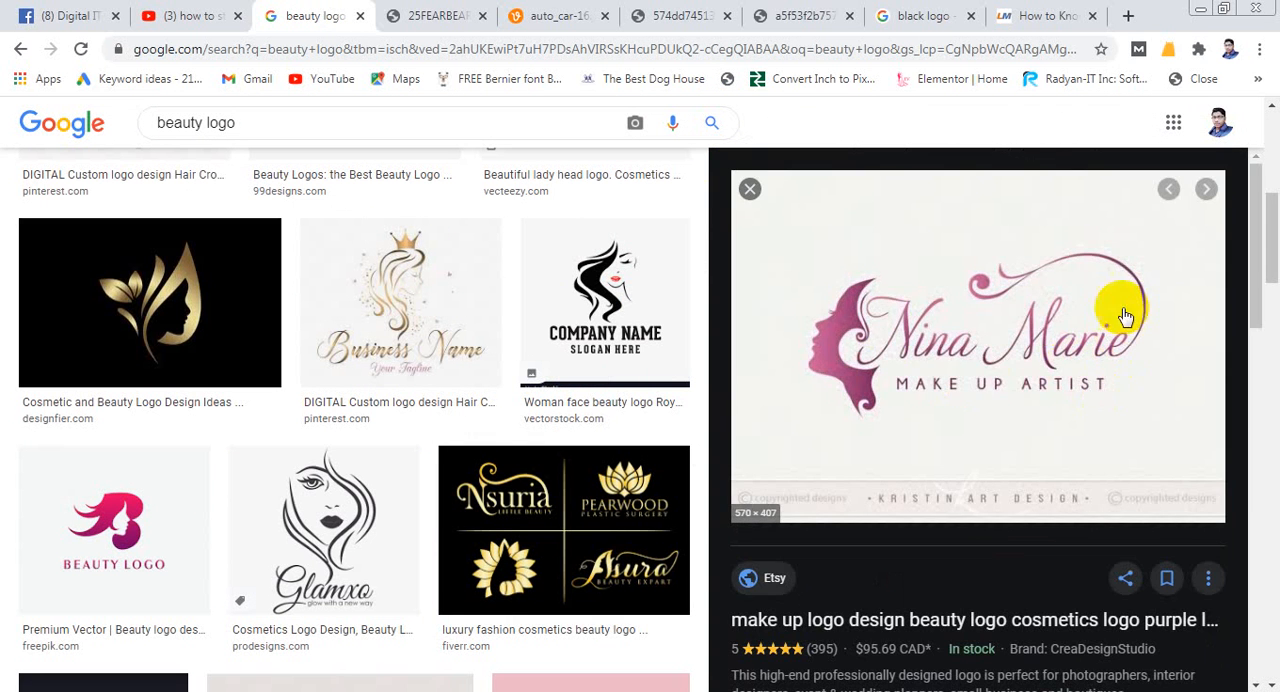
# - Examine the related images beneath the purple make-up artist logo preview, comparing their beauty and cosmetics logo styles
pyautogui.scroll(-5, 960, 495)
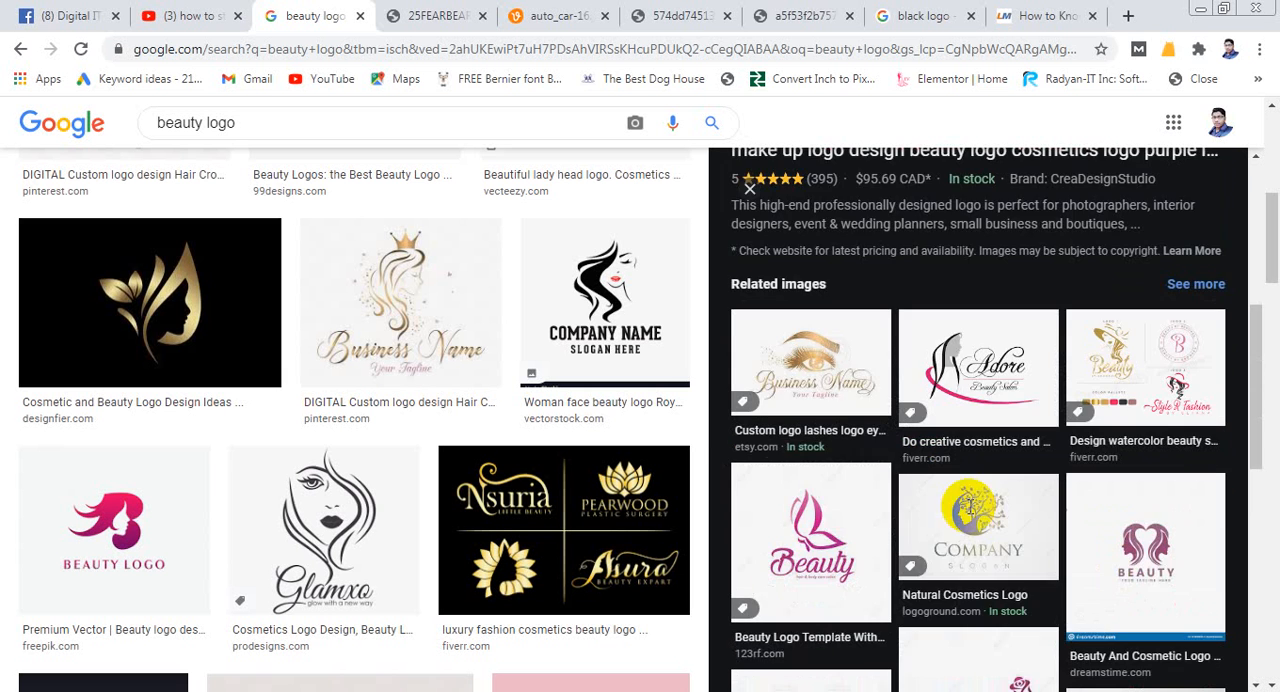
pyautogui.scroll(-4, 900, 486)
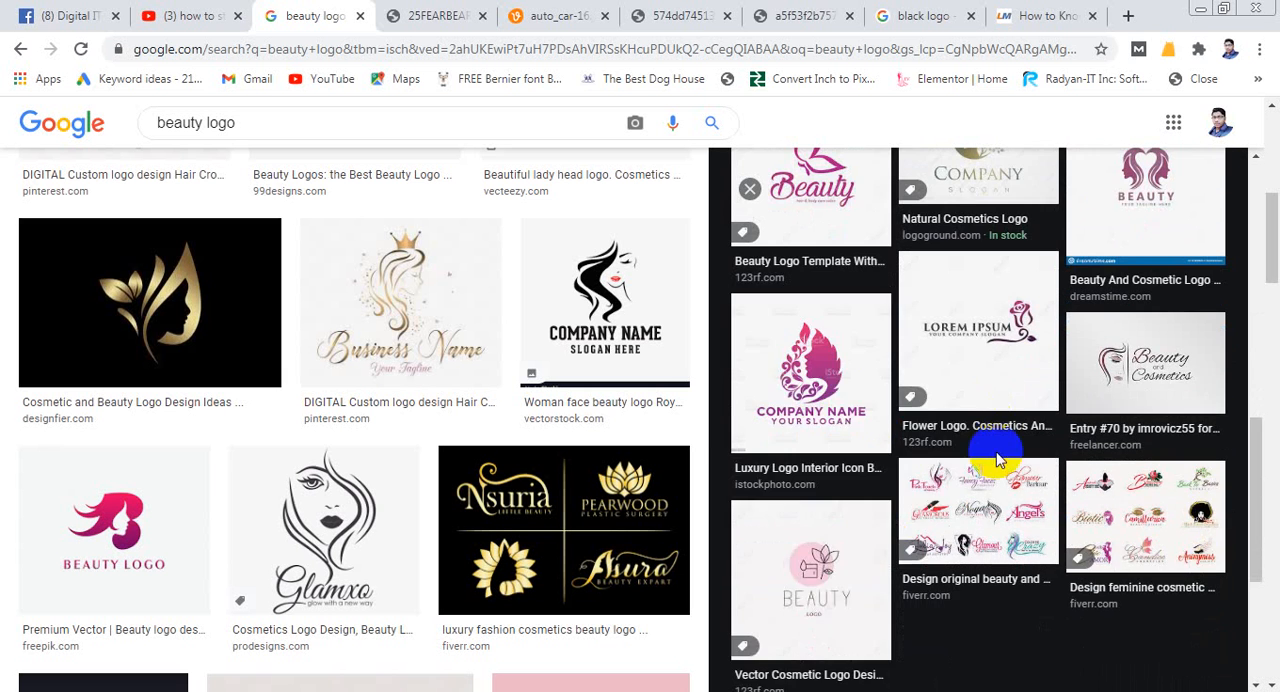
pyautogui.scroll(3, 997, 460)
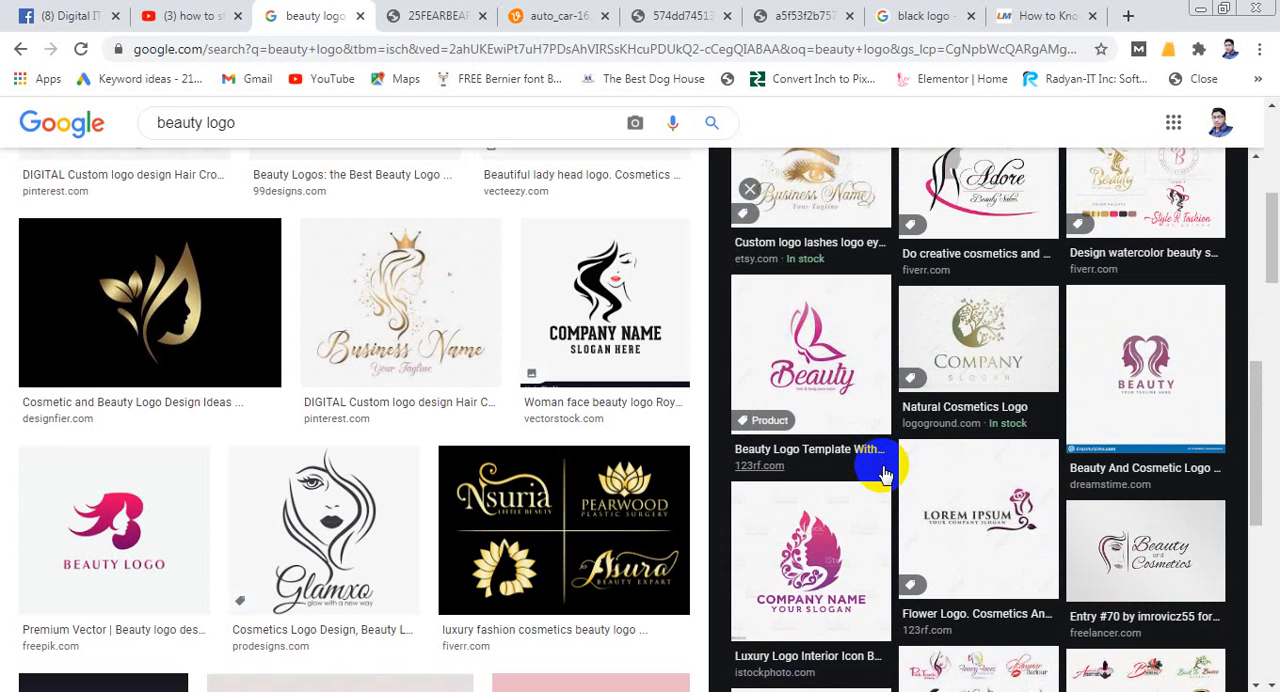
pyautogui.scroll(2, 897, 472)
pyautogui.scroll(-4, 891, 471)
pyautogui.scroll(-2, 671, 523)
pyautogui.scroll(-1, 838, 508)
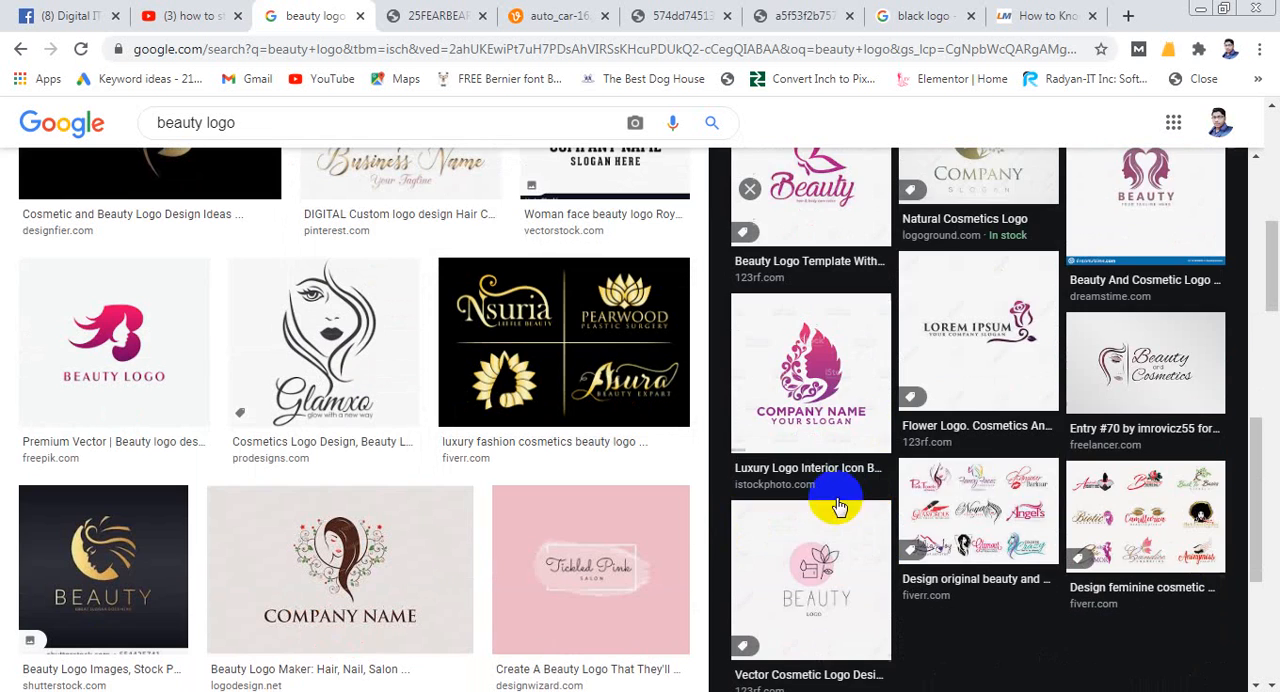
pyautogui.scroll(6, 857, 523)
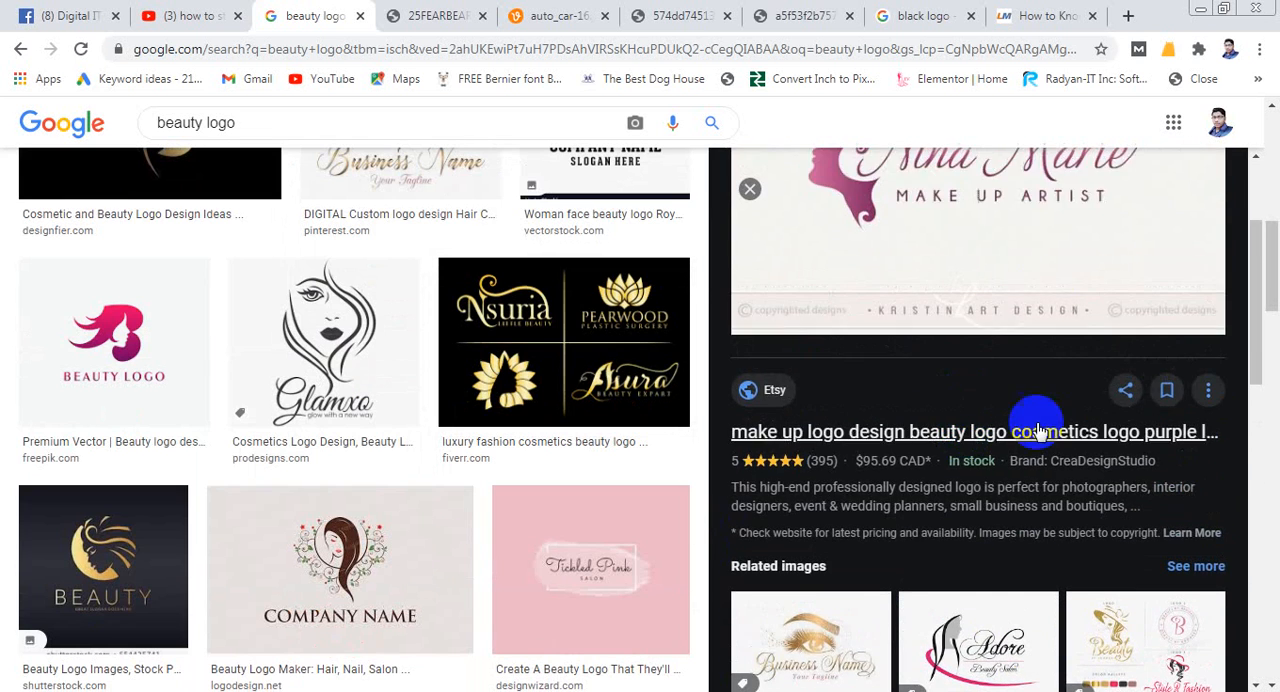
pyautogui.scroll(3, 751, 466)
pyautogui.scroll(8, 660, 465)
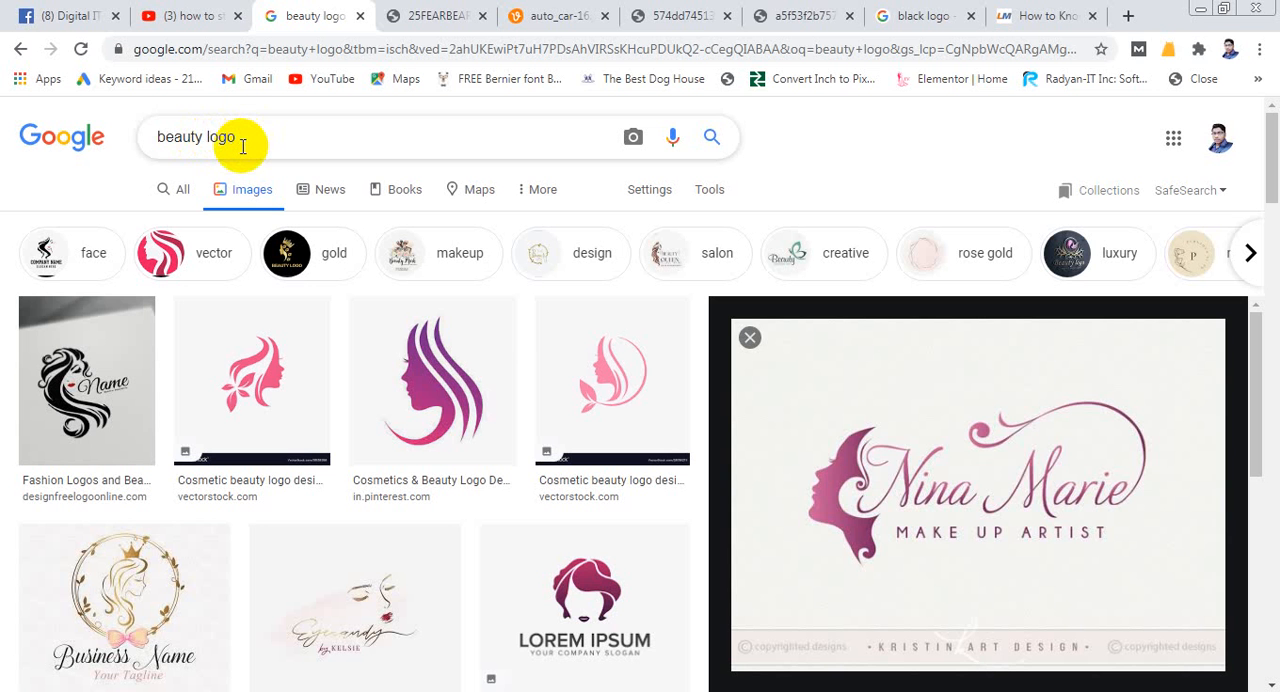
# - Browse the "beauty logo" image results and examine the face, hair, makeup and salon logo designs
pyautogui.scroll(-10, 790, 415)
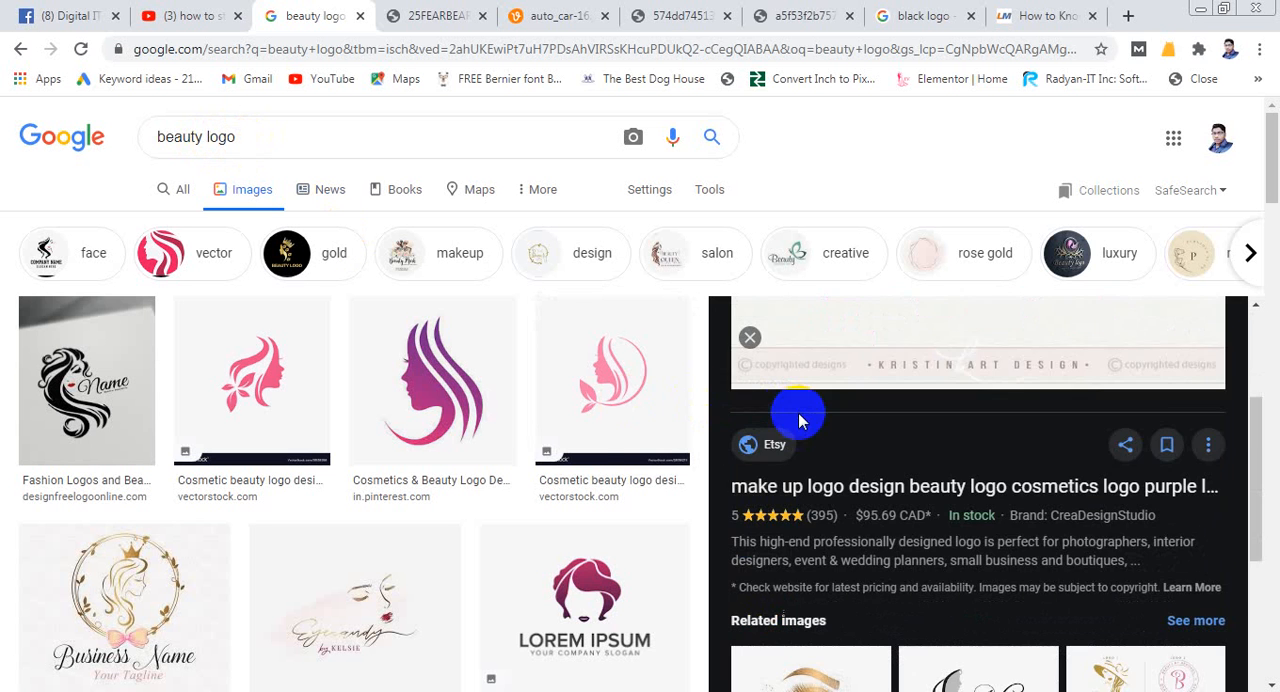
pyautogui.scroll(-4, 515, 428)
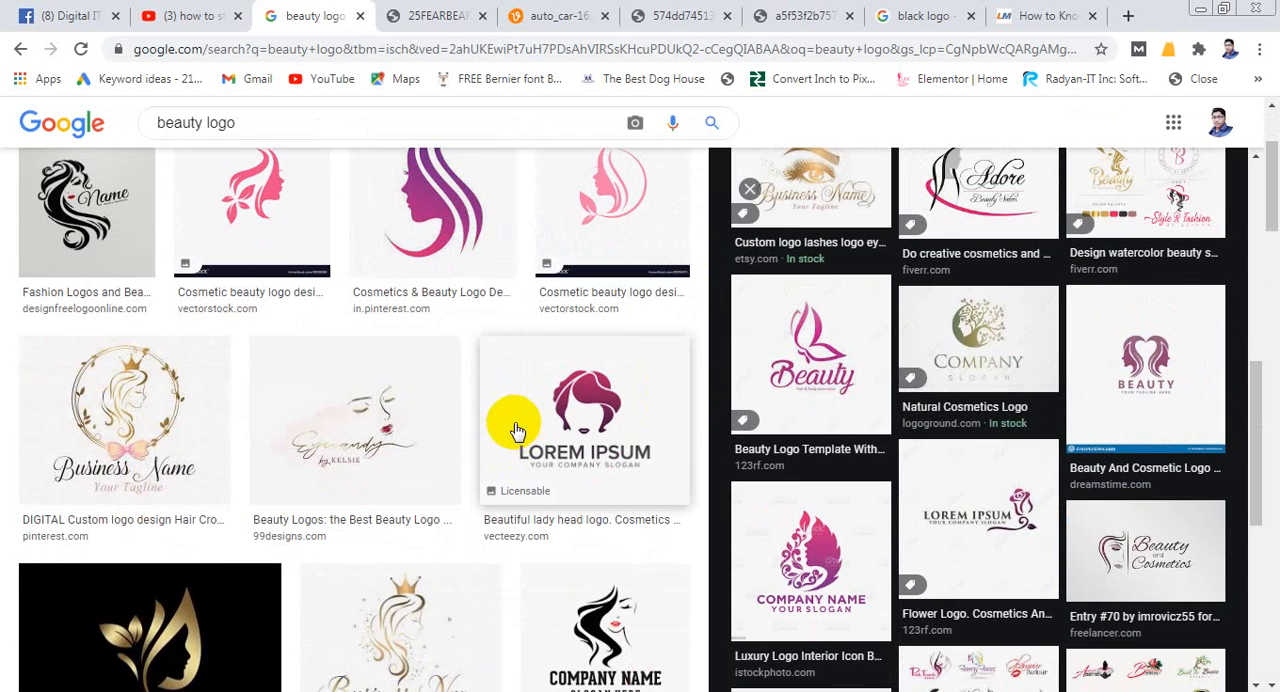
pyautogui.scroll(-3, 515, 428)
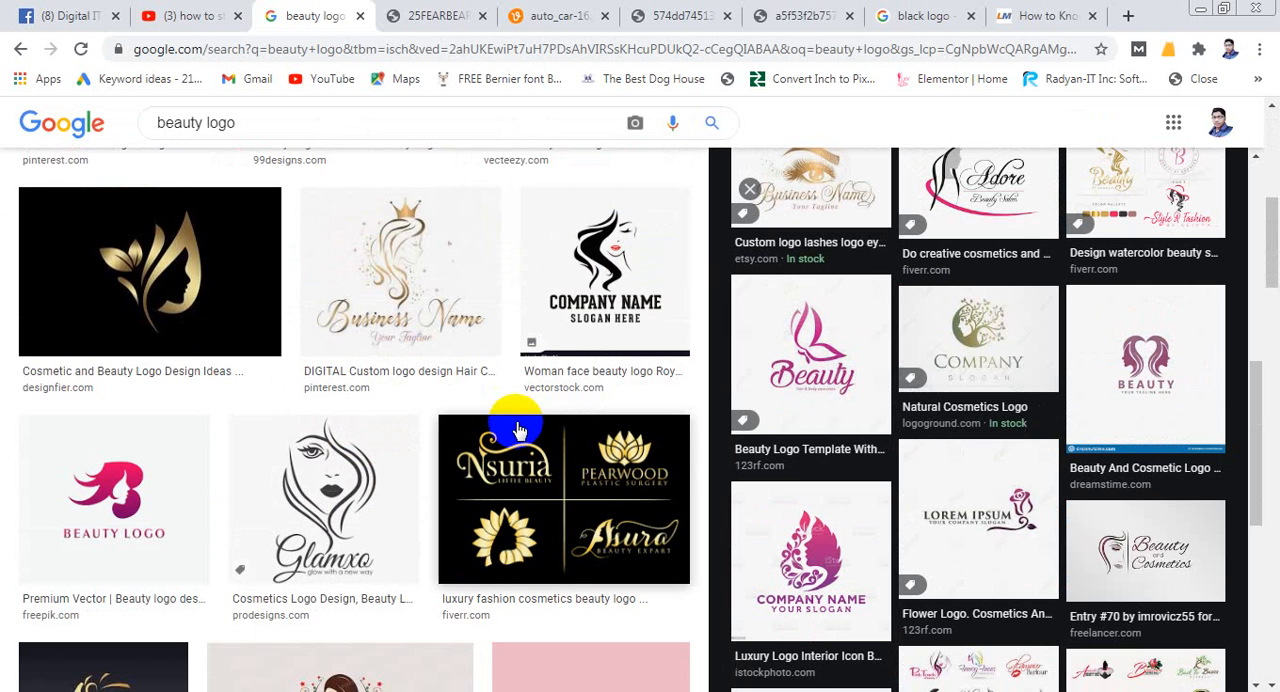
pyautogui.scroll(-1, 516, 429)
pyautogui.scroll(-2, 520, 428)
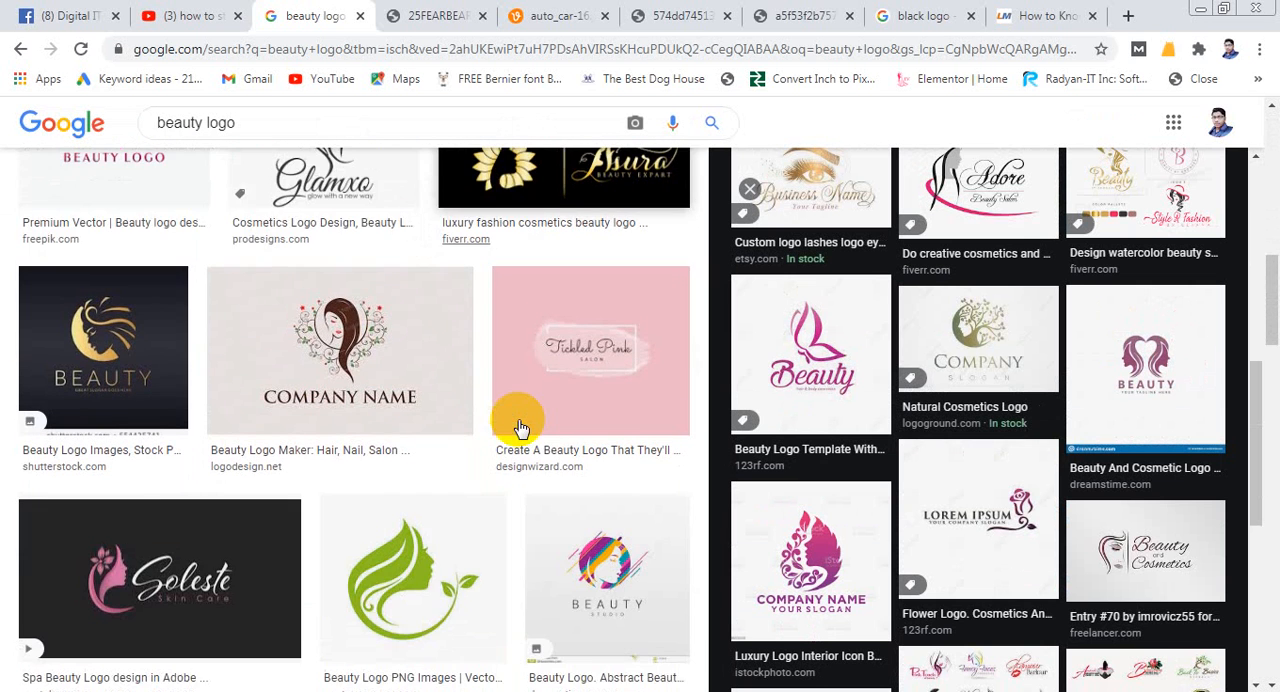
pyautogui.scroll(-2, 518, 428)
pyautogui.scroll(-1, 518, 424)
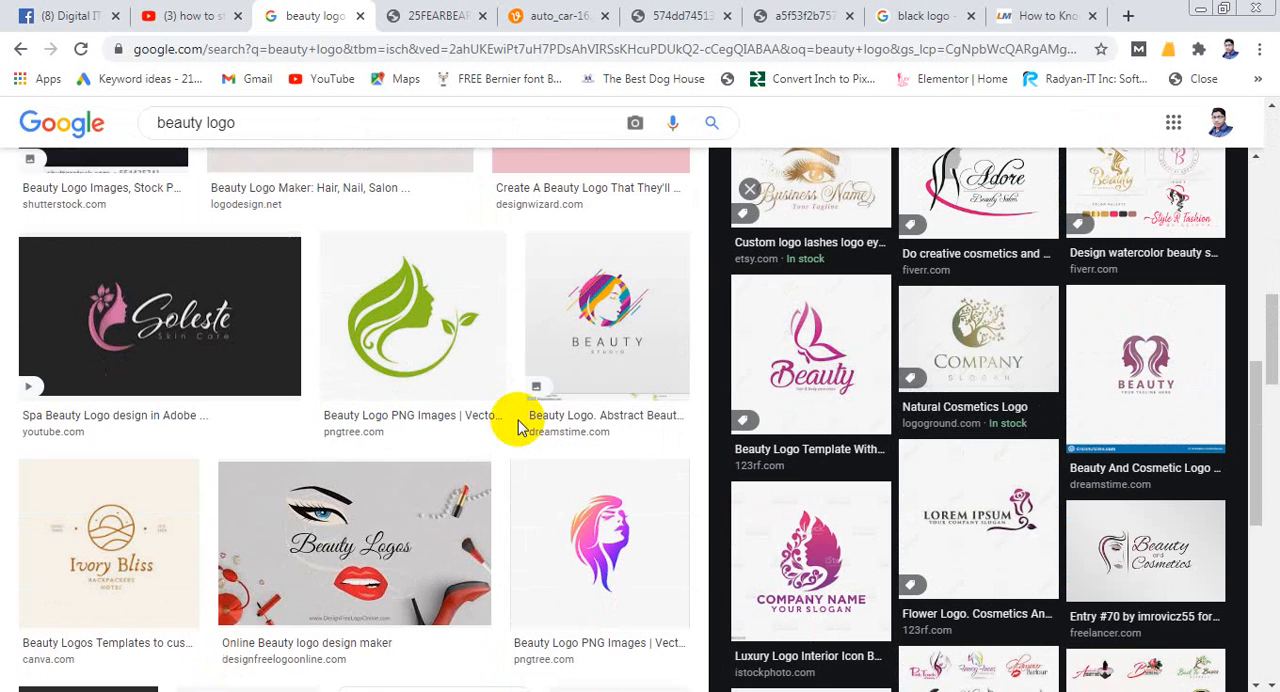
pyautogui.scroll(-3, 518, 420)
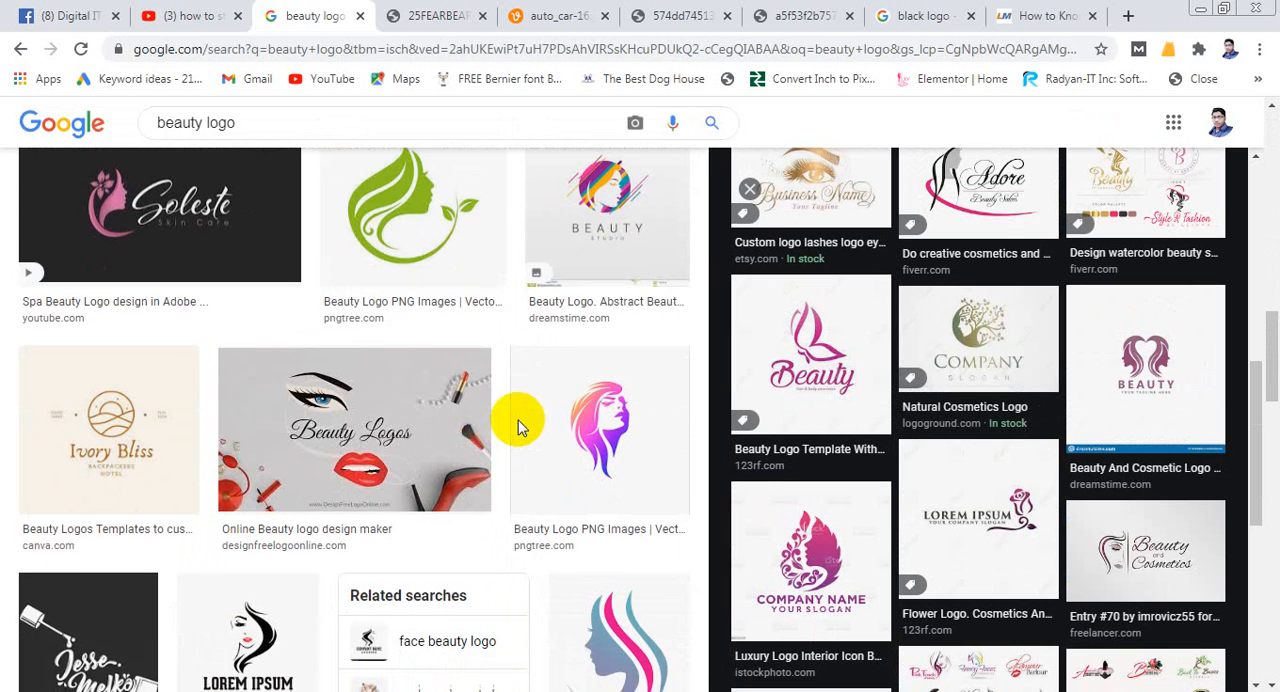
pyautogui.scroll(-4, 518, 420)
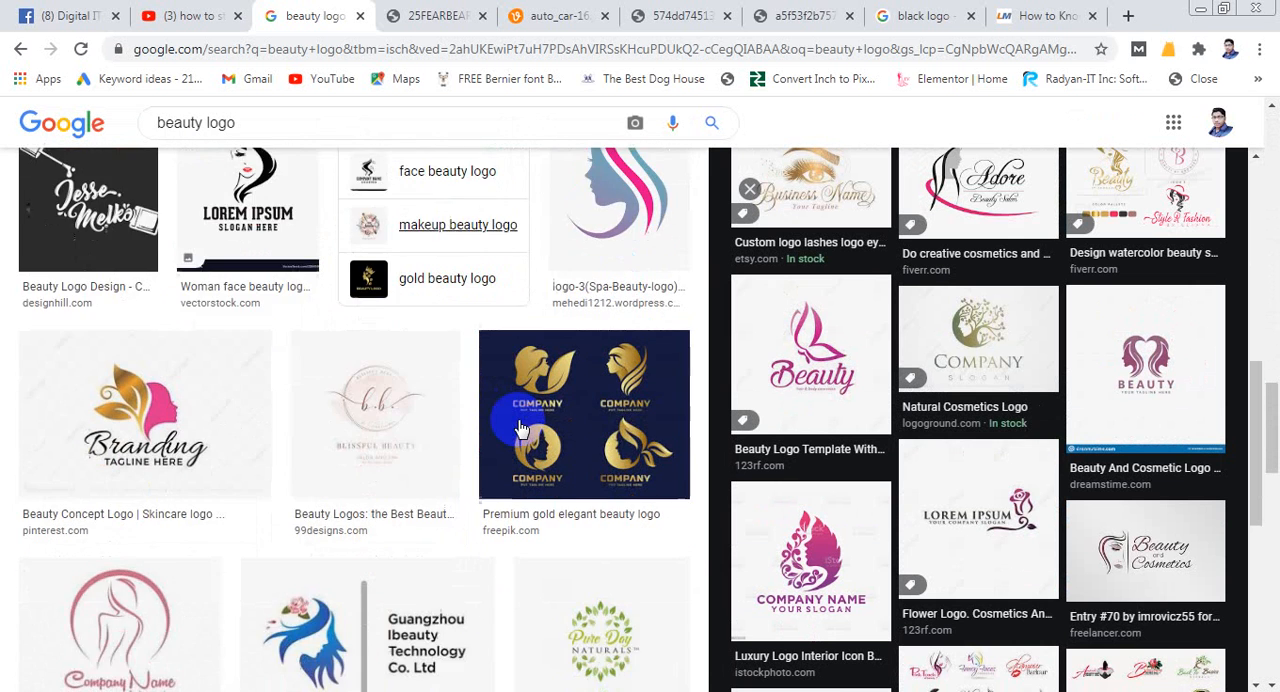
pyautogui.scroll(-3, 520, 425)
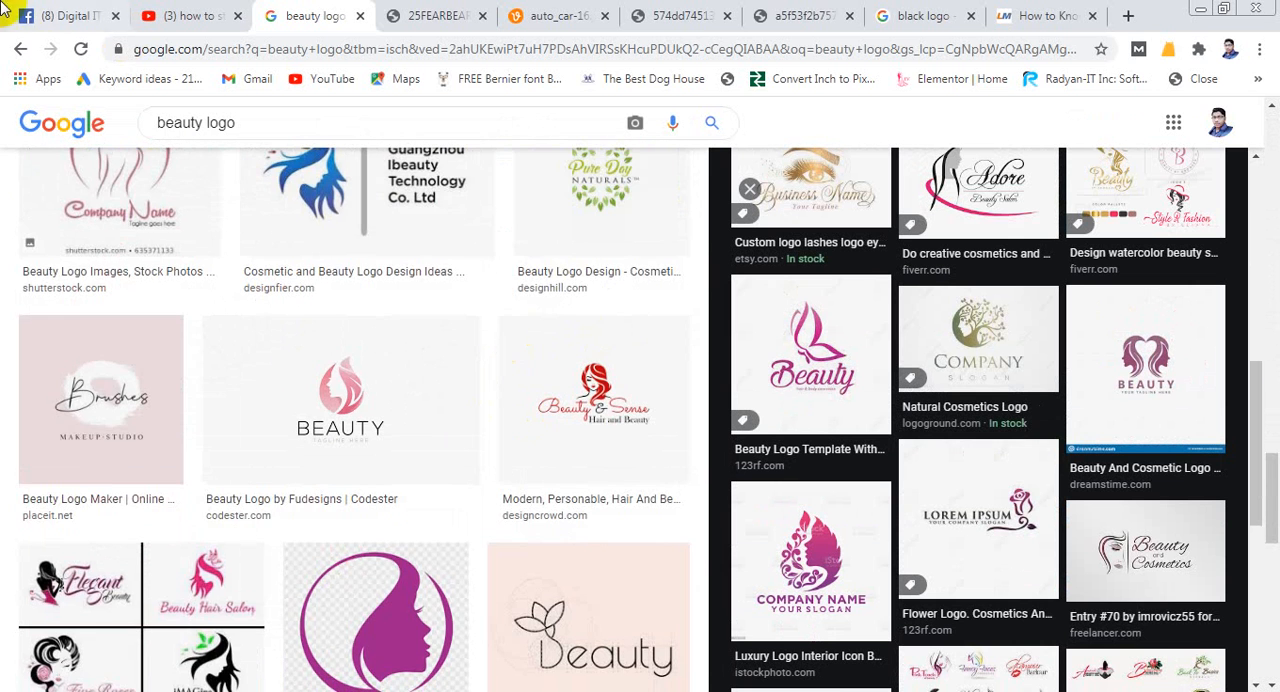
# - Return to the earlier "corporate logo" image results and examine the corporate designs listed beside the fivesquid.com sheet
pyautogui.click(20, 48)
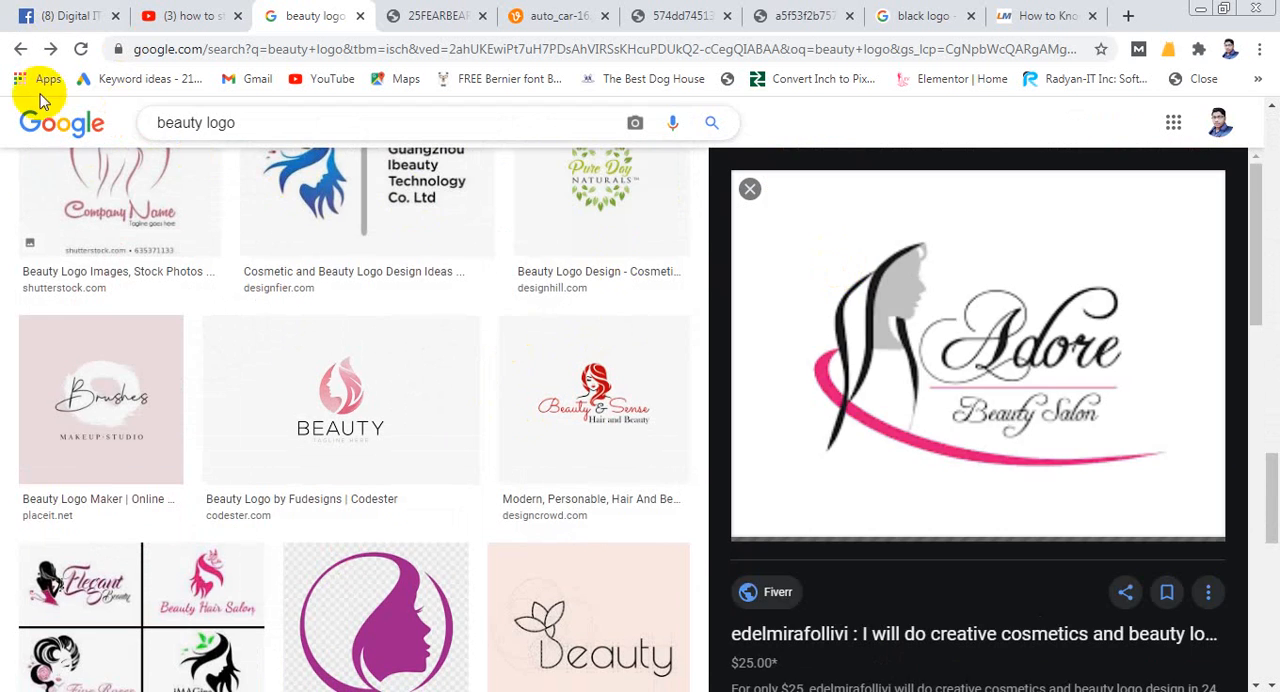
pyautogui.click(18, 50)
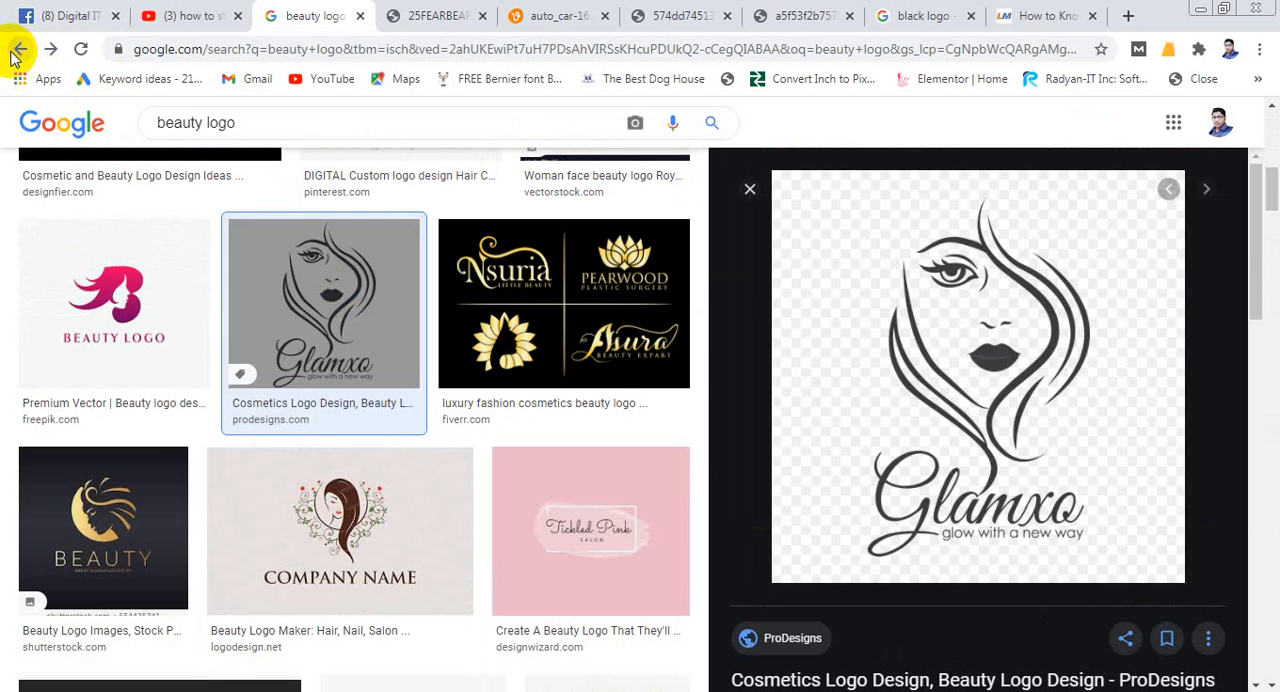
pyautogui.click(18, 50)
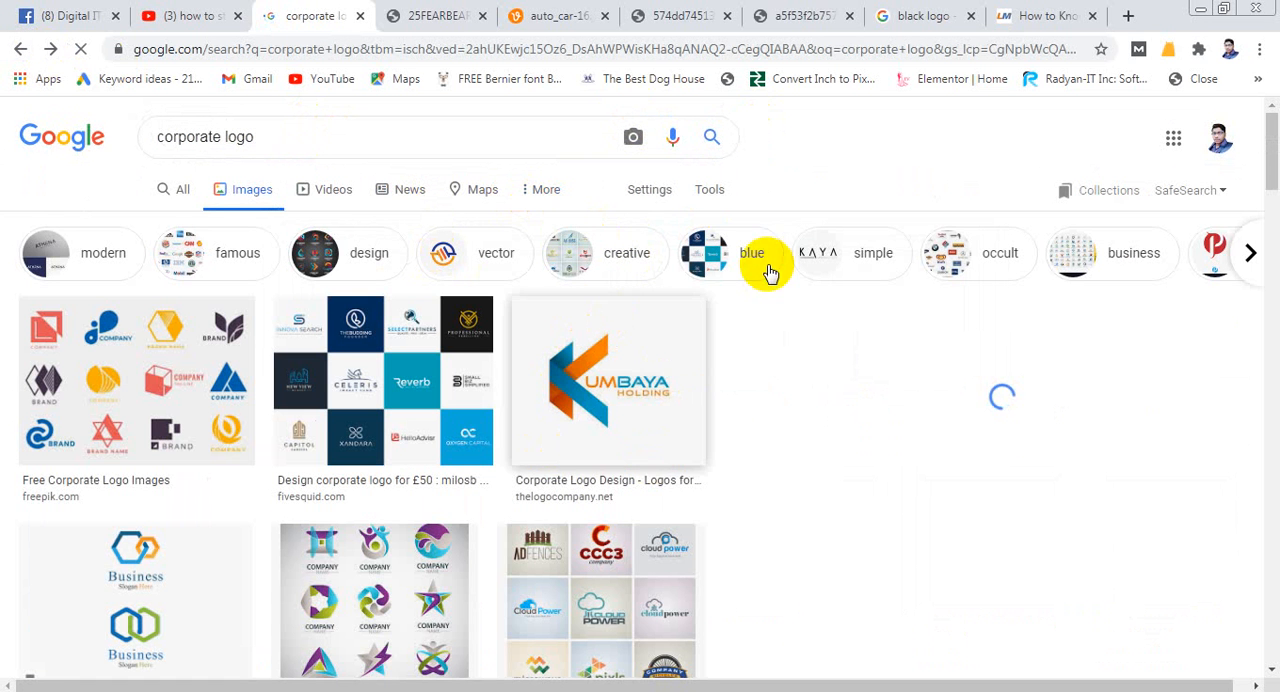
pyautogui.scroll(-1, 579, 442)
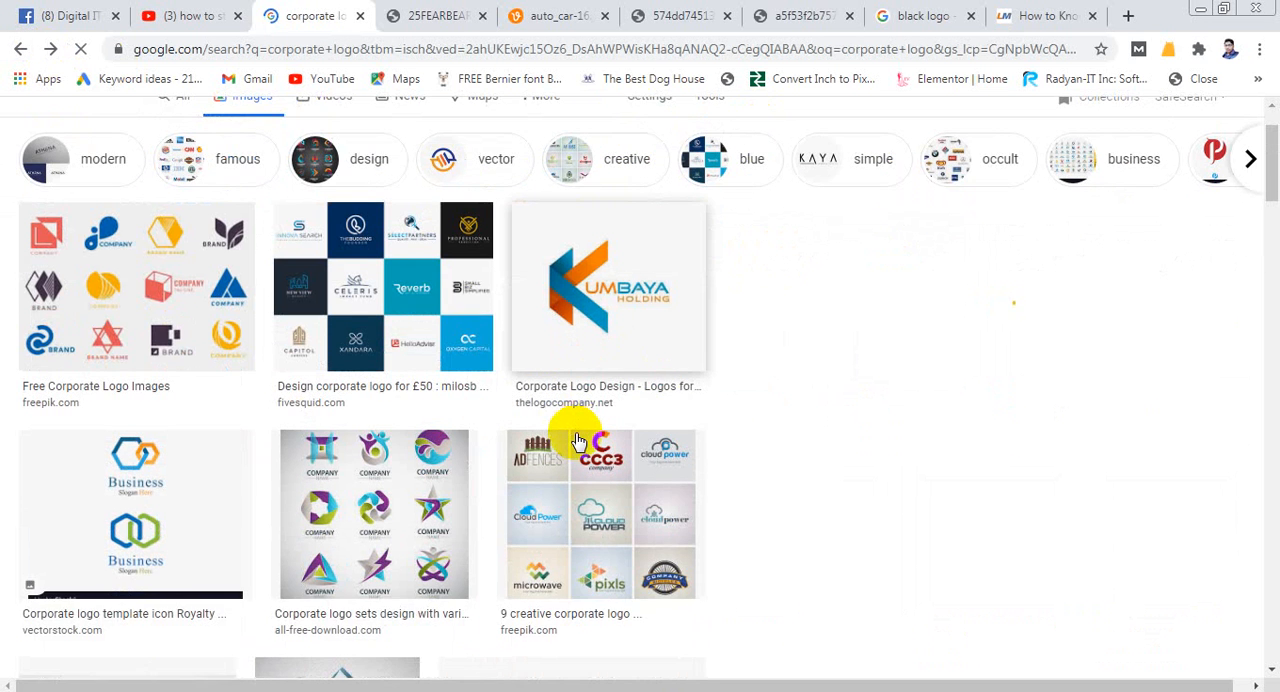
pyautogui.scroll(1, 579, 439)
pyautogui.scroll(-1, 578, 440)
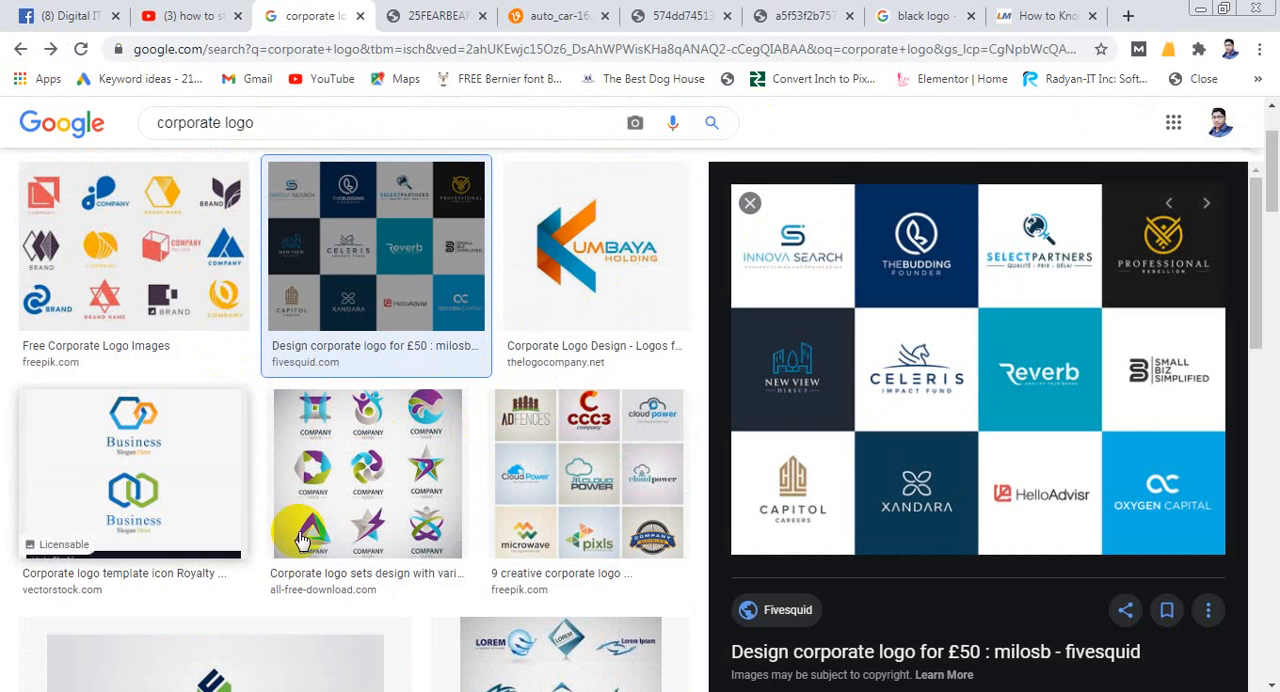
pyautogui.scroll(-1, 320, 525)
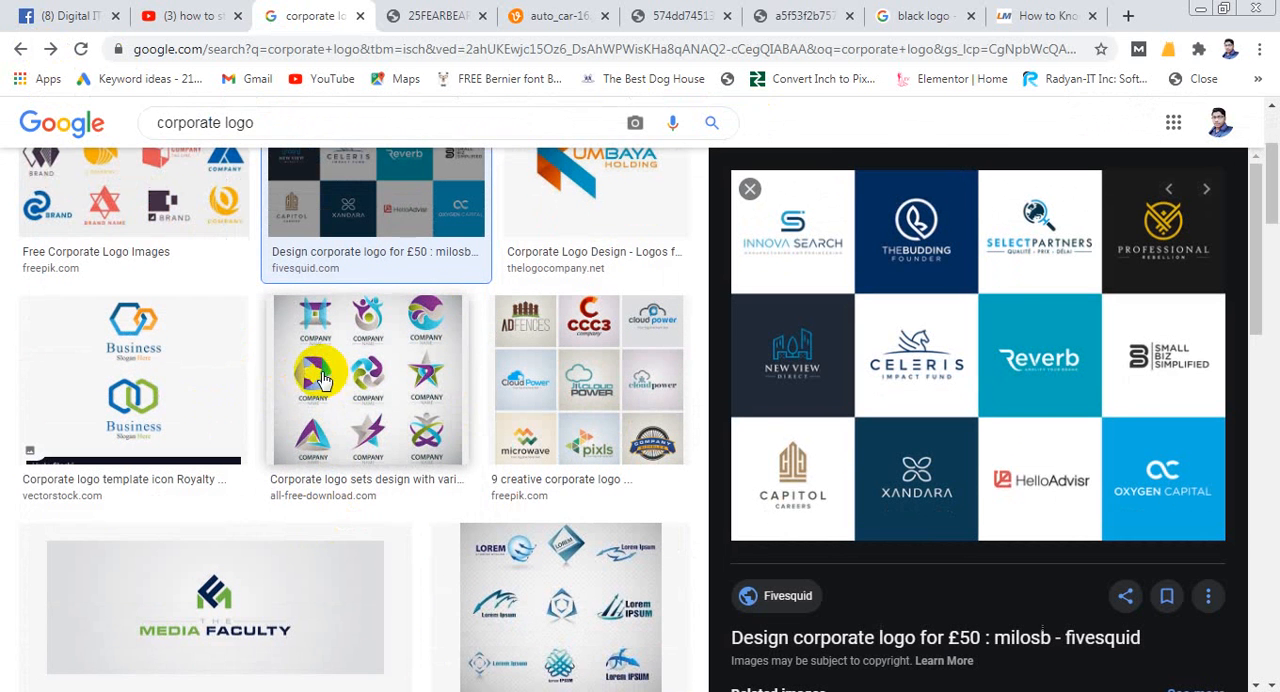
pyautogui.scroll(-1, 322, 430)
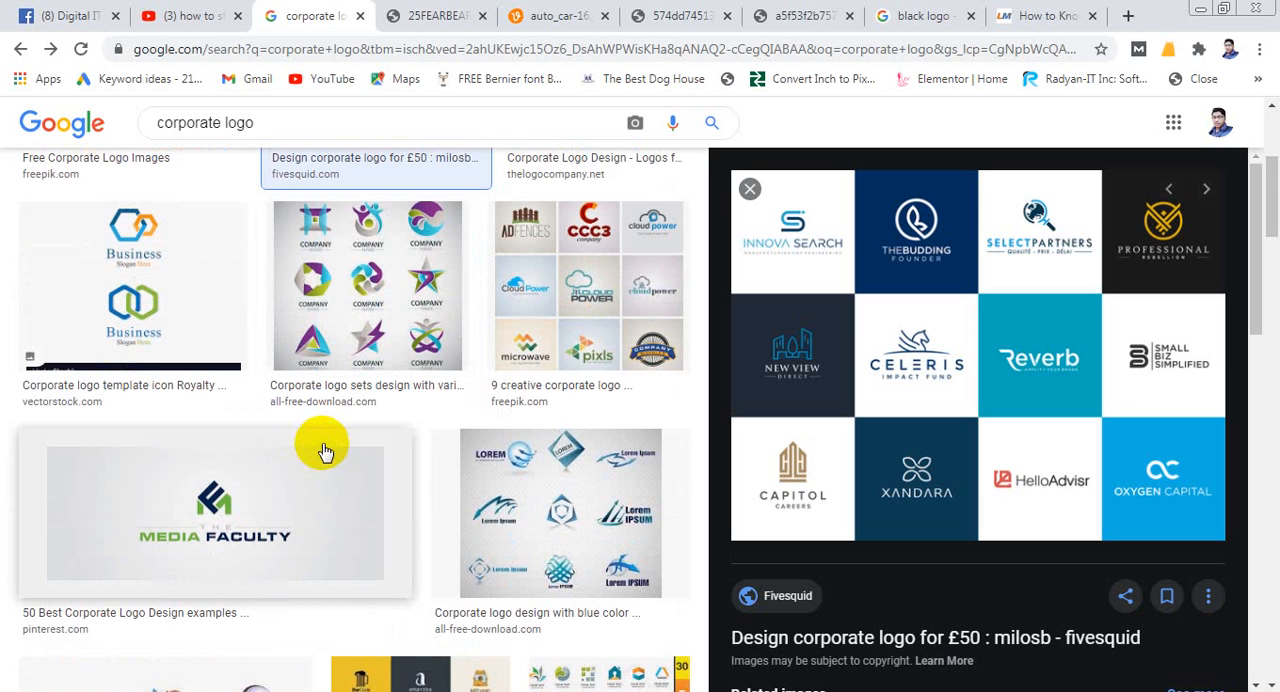
pyautogui.scroll(-2, 323, 452)
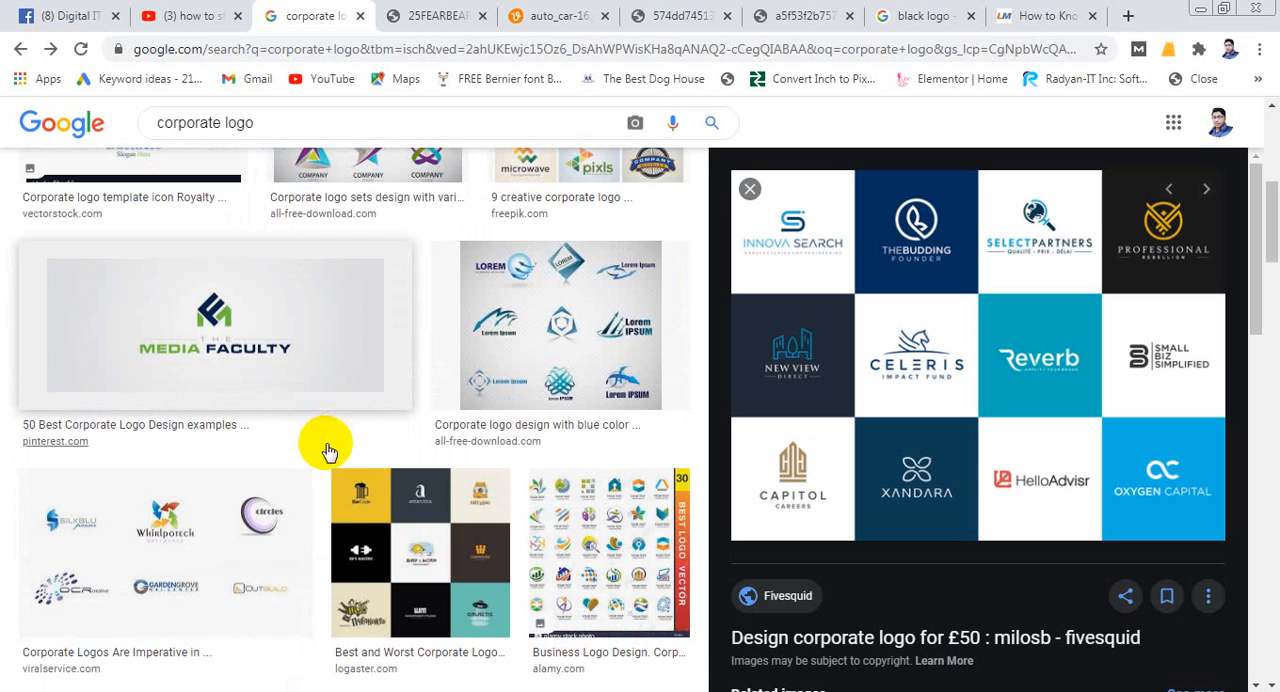
pyautogui.scroll(5, 325, 445)
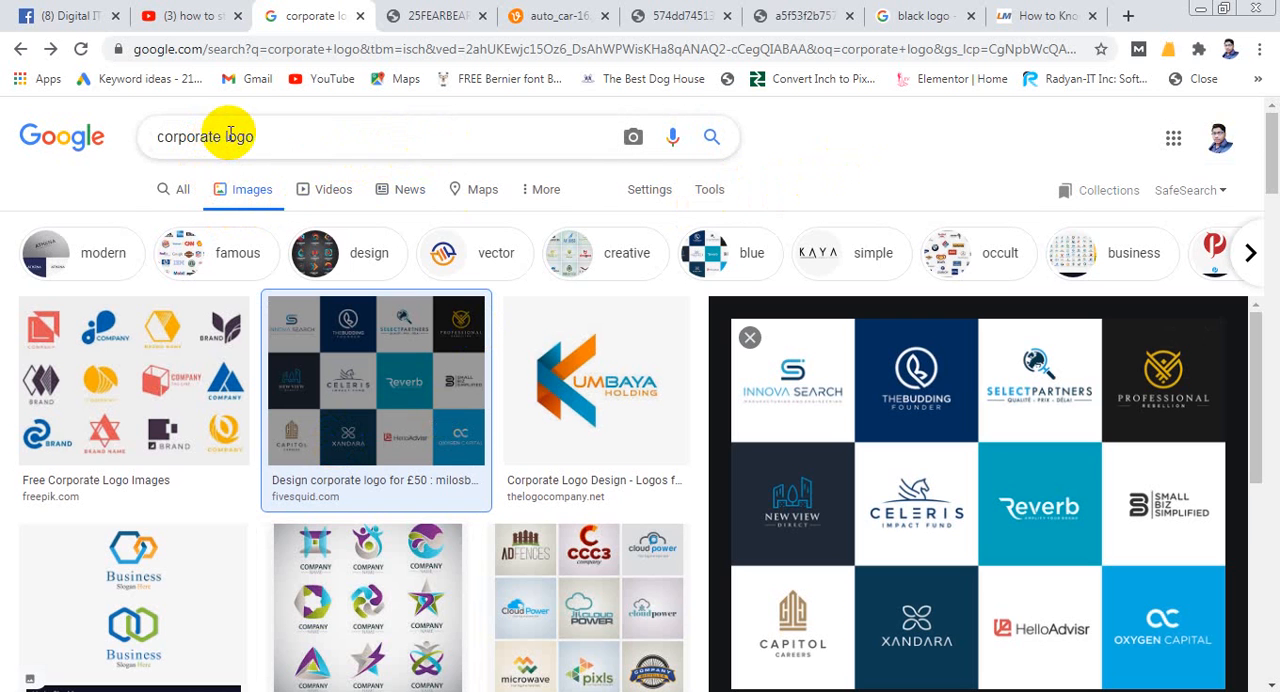
# - Change the image search query to "real estate logo design" and run it
pyautogui.moveTo(228, 134); pyautogui.dragTo(147, 141)
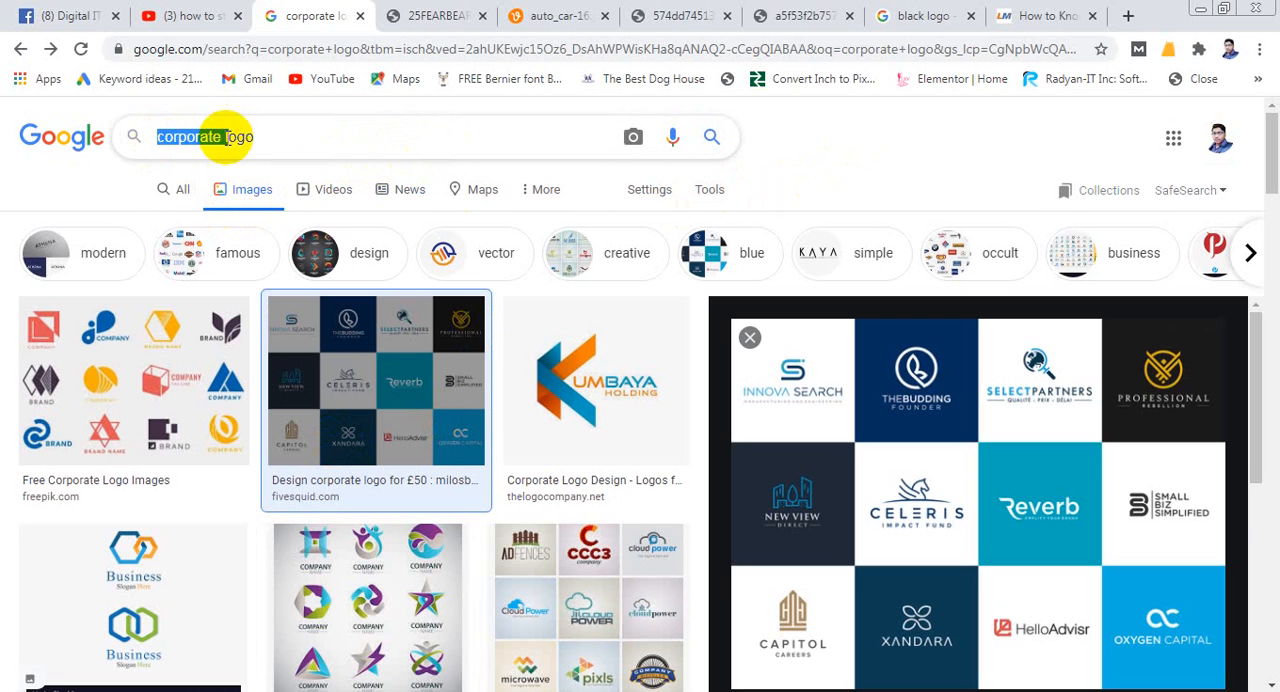
pyautogui.click(226, 138)
pyautogui.moveTo(224, 136); pyautogui.dragTo(49, 134)
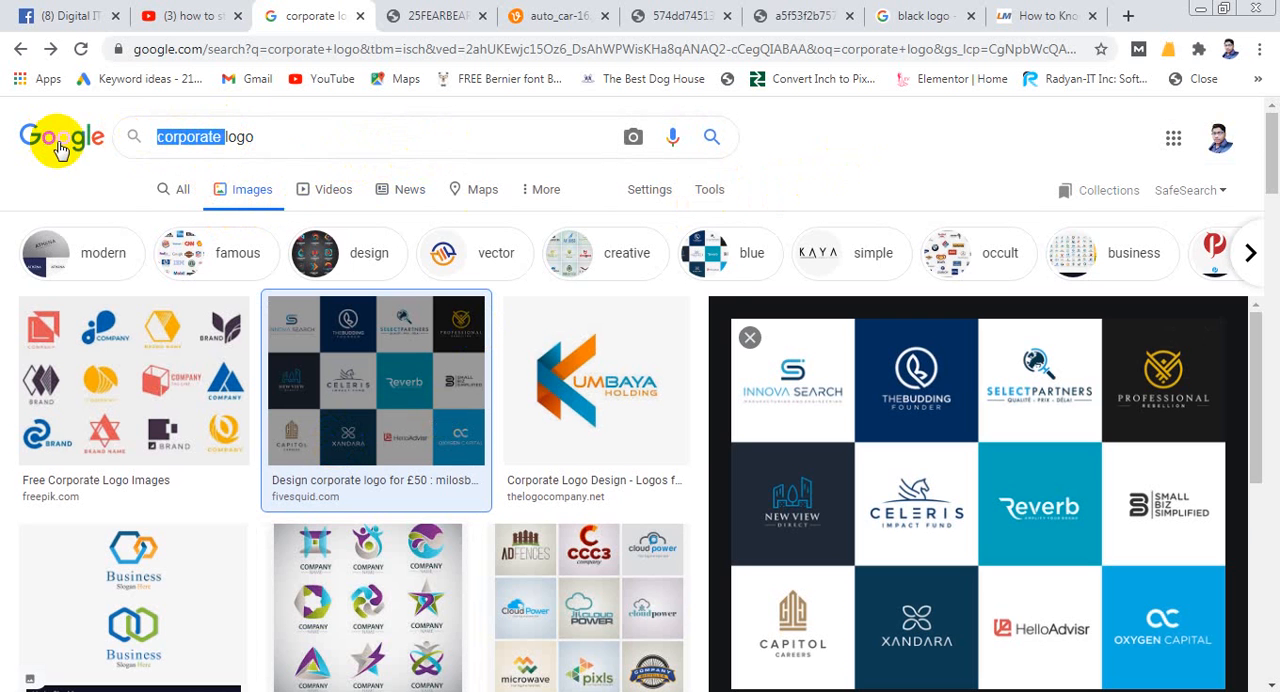
pyautogui.press('BackSpace')
pyautogui.click(204, 137)
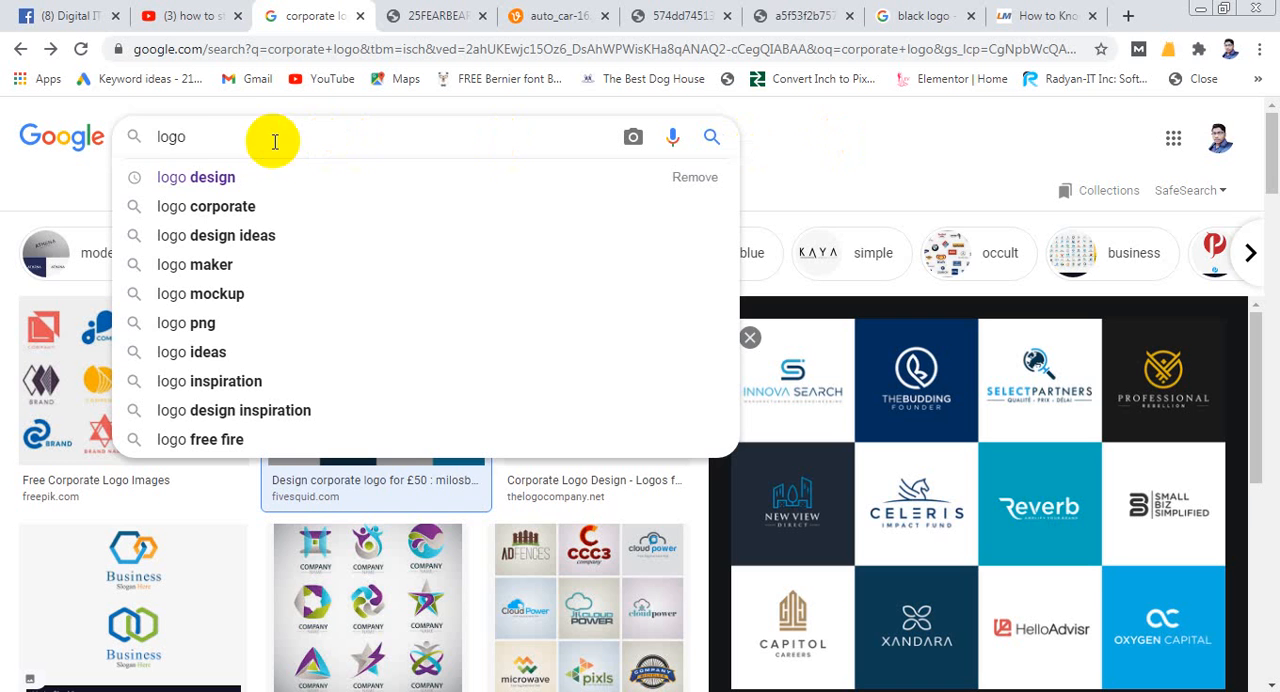
pyautogui.moveTo(271, 137); pyautogui.dragTo(143, 134)
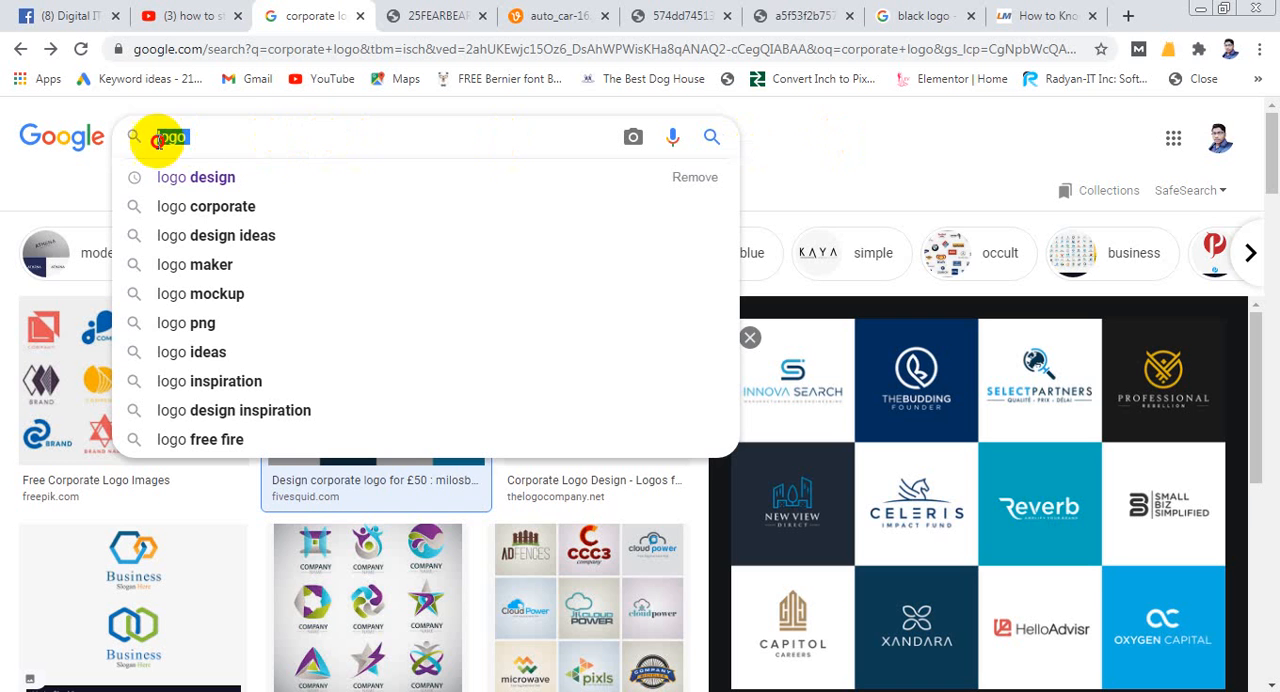
pyautogui.click(354, 146)
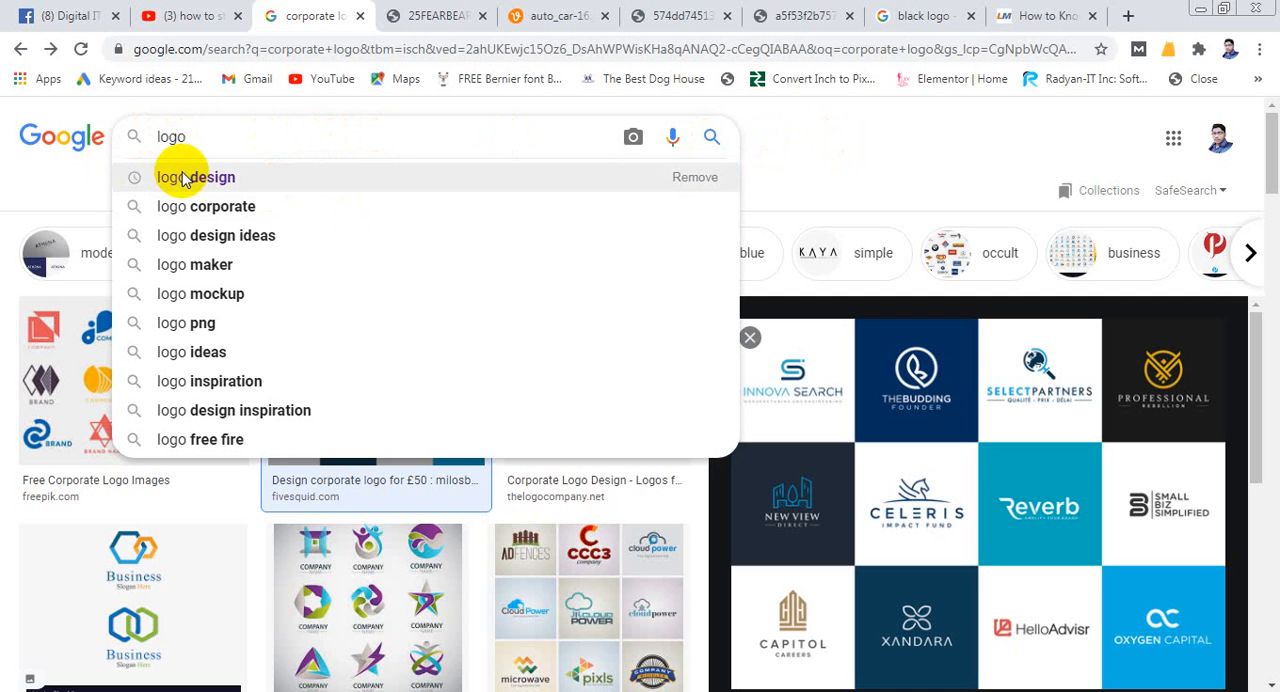
pyautogui.write('eal estat')
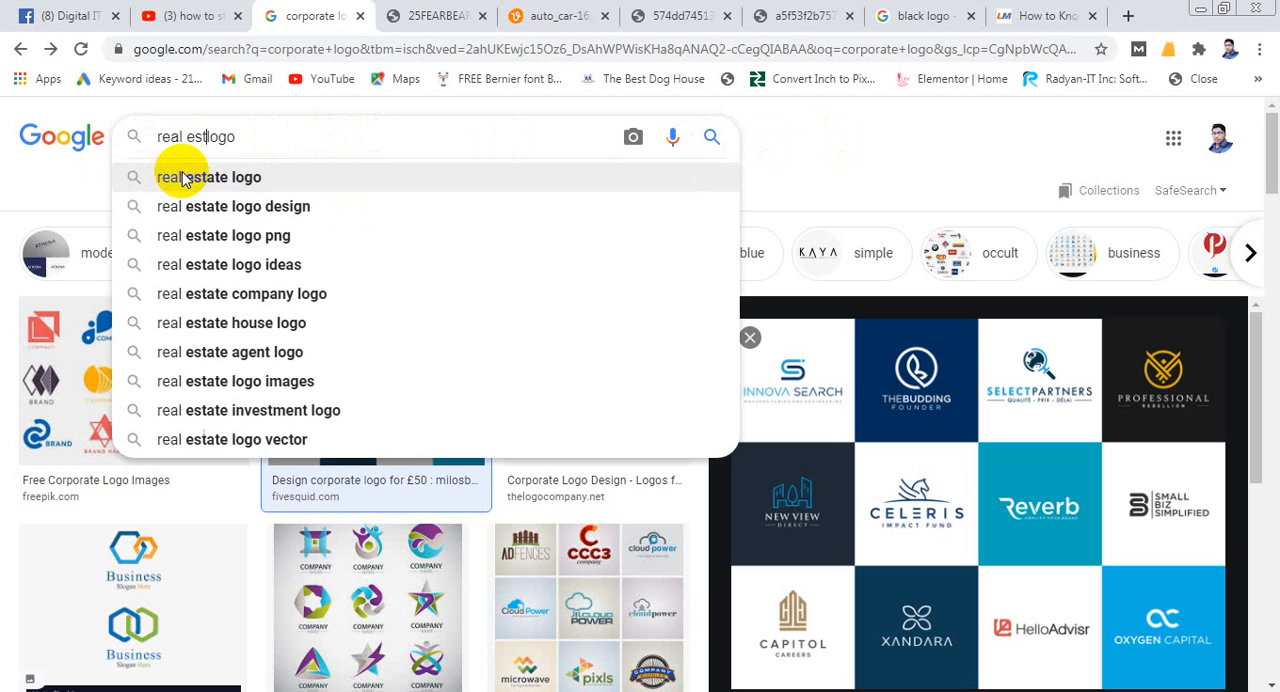
pyautogui.write('e')
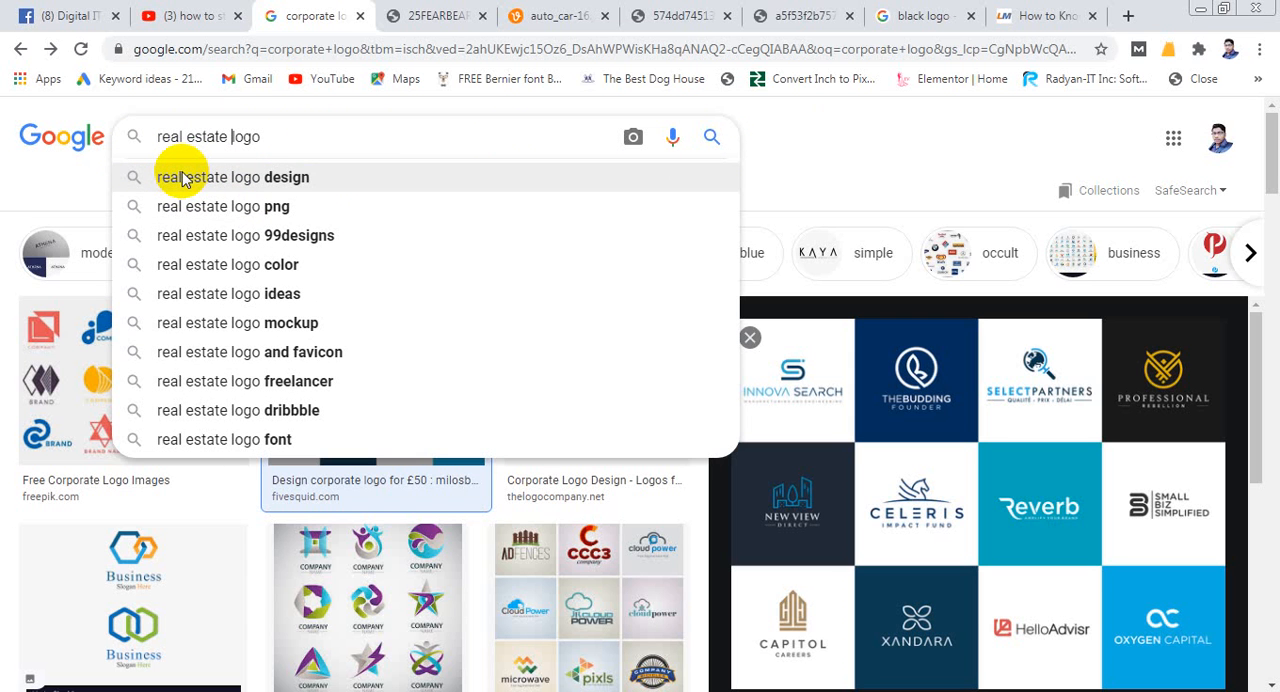
pyautogui.press('Down')
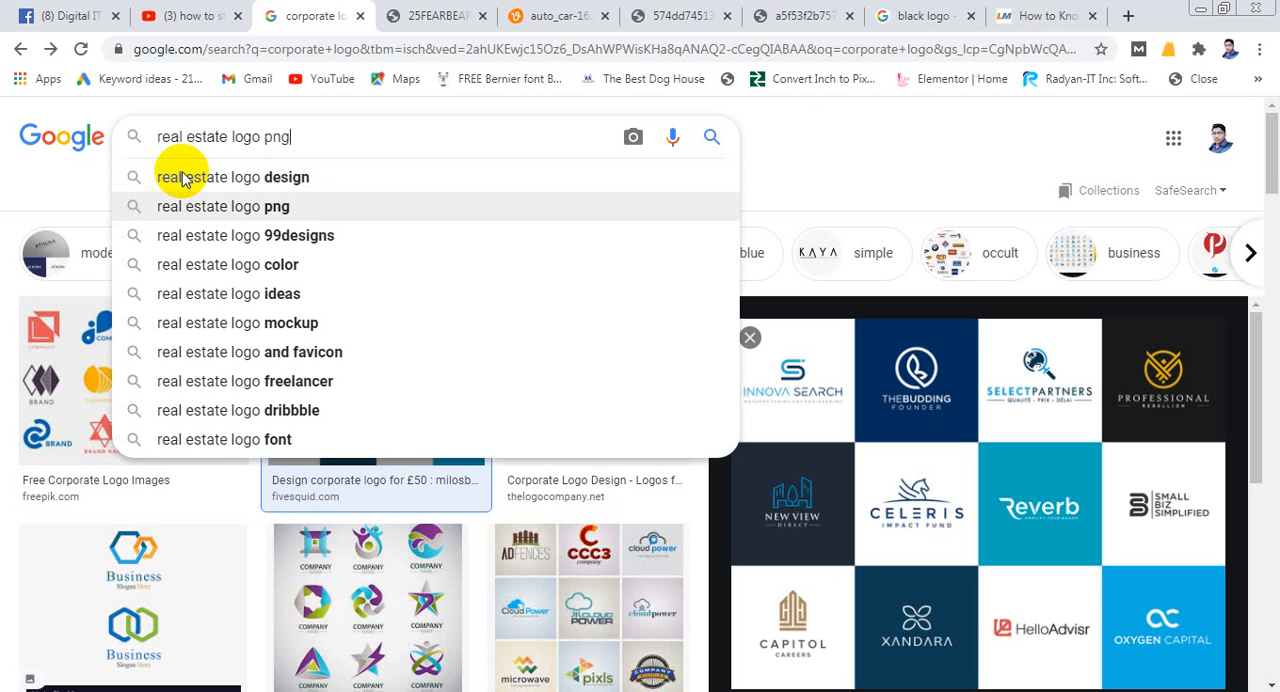
pyautogui.click(181, 178)
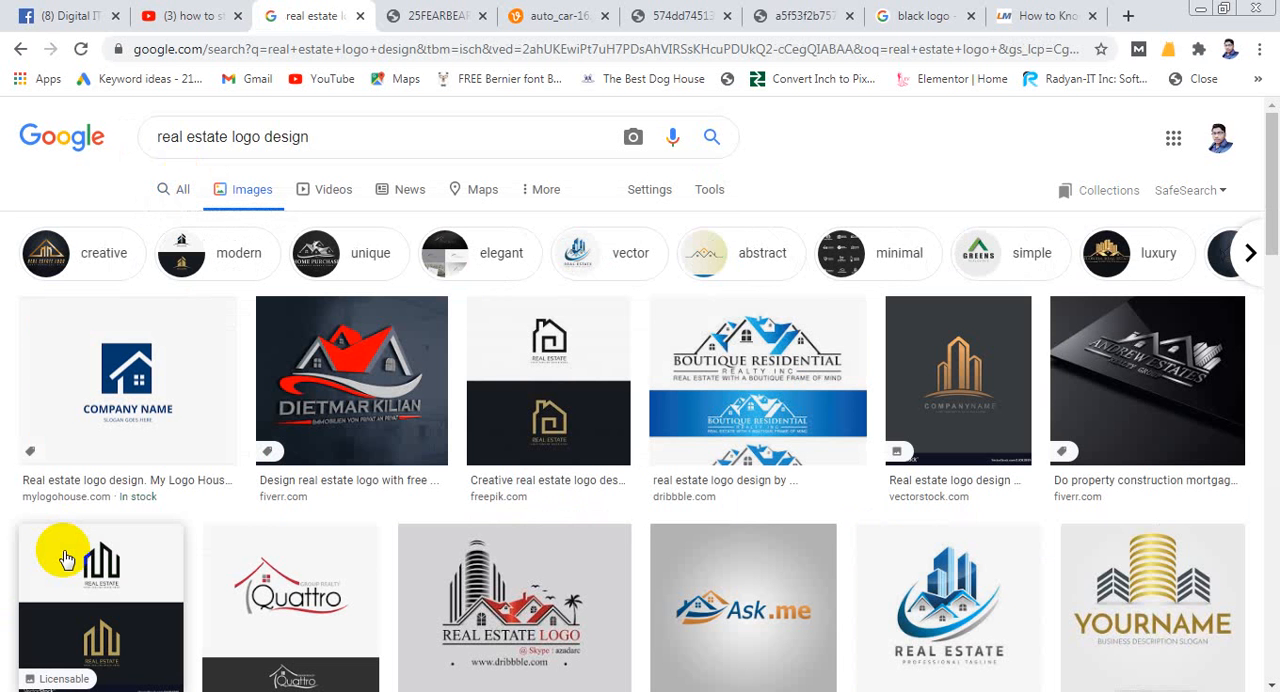
# - Browse the real estate logo results and examine their house, roof and building designs
pyautogui.scroll(-4, 451, 372)
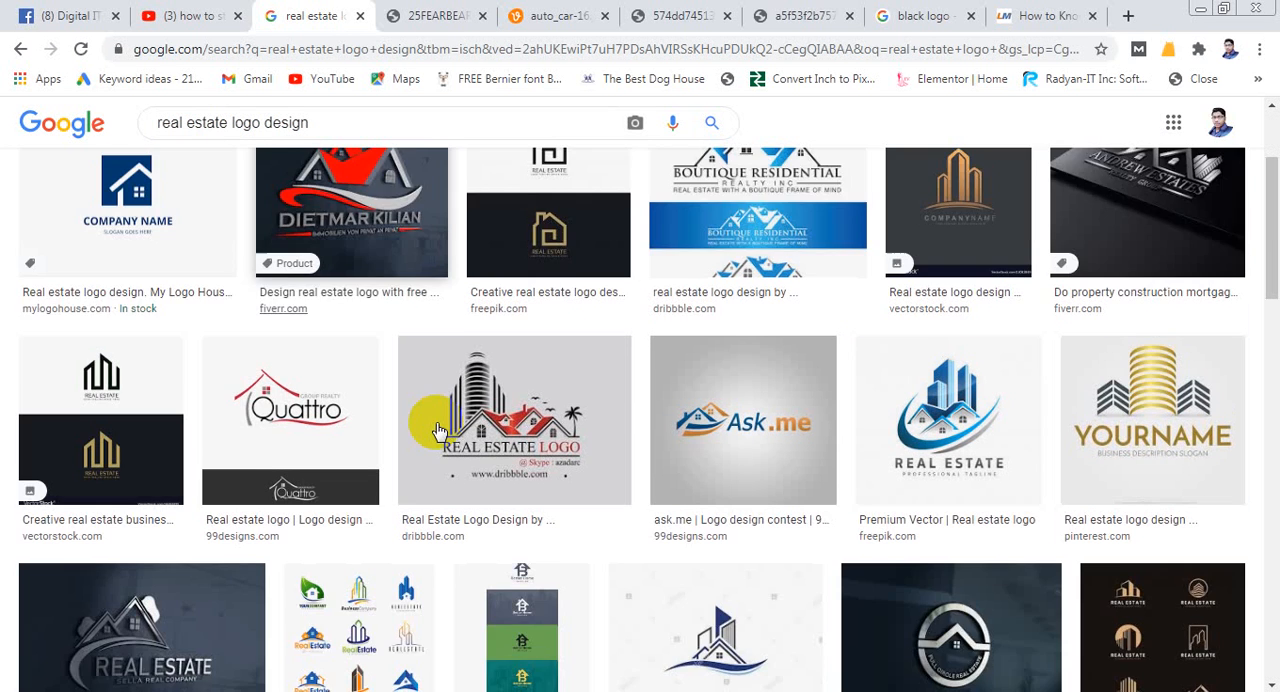
pyautogui.scroll(-3, 520, 395)
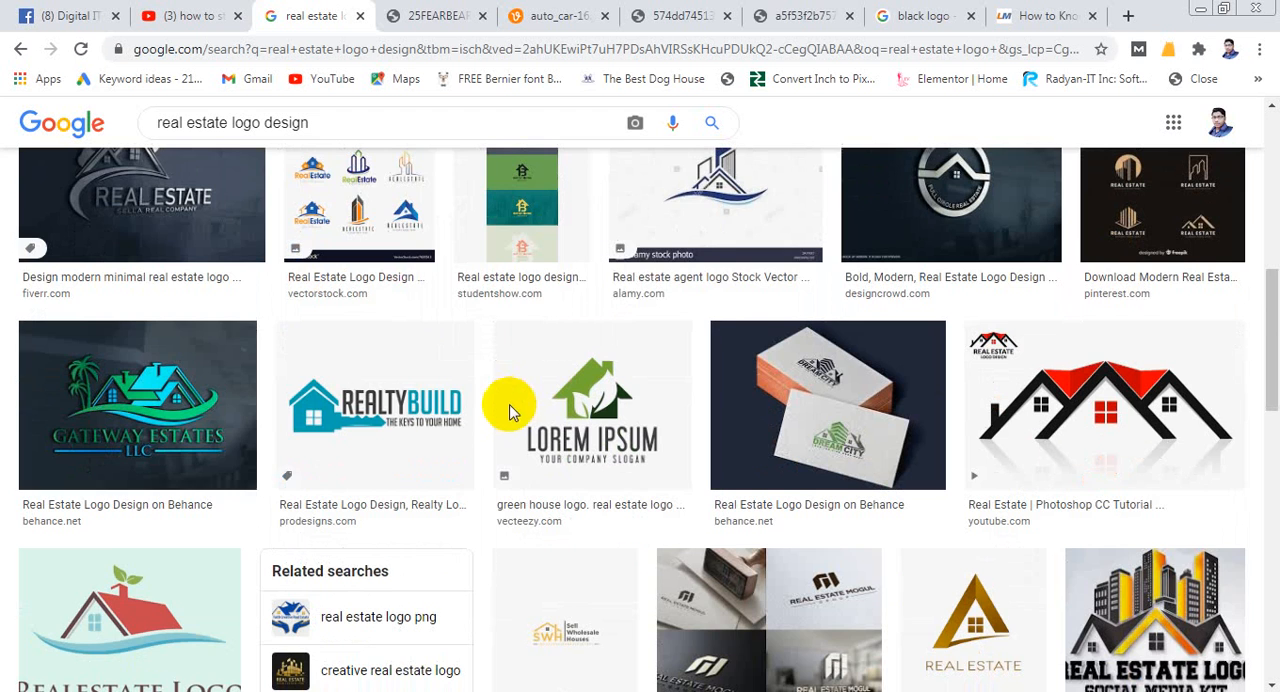
pyautogui.scroll(-3, 343, 397)
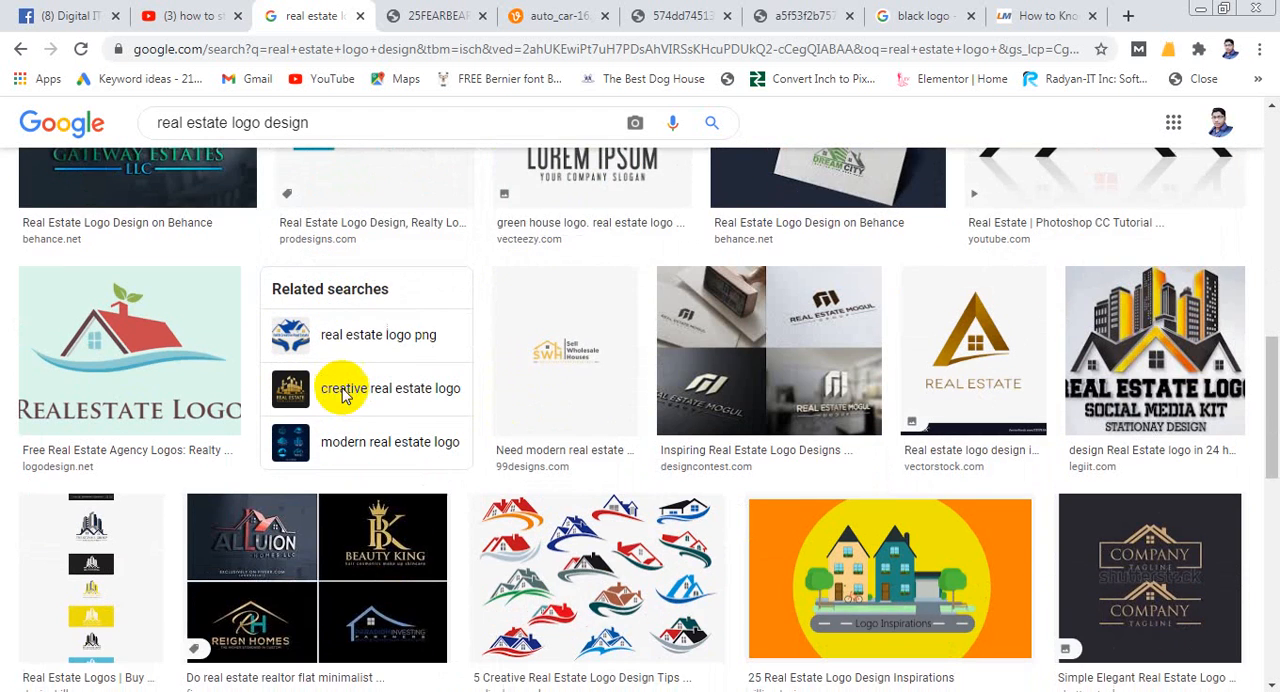
# - Continue through the further "real estate logo design" results and examine the gold, skyline and rooftop logo examples
pyautogui.scroll(-1, 343, 397)
pyautogui.scroll(-6, 343, 397)
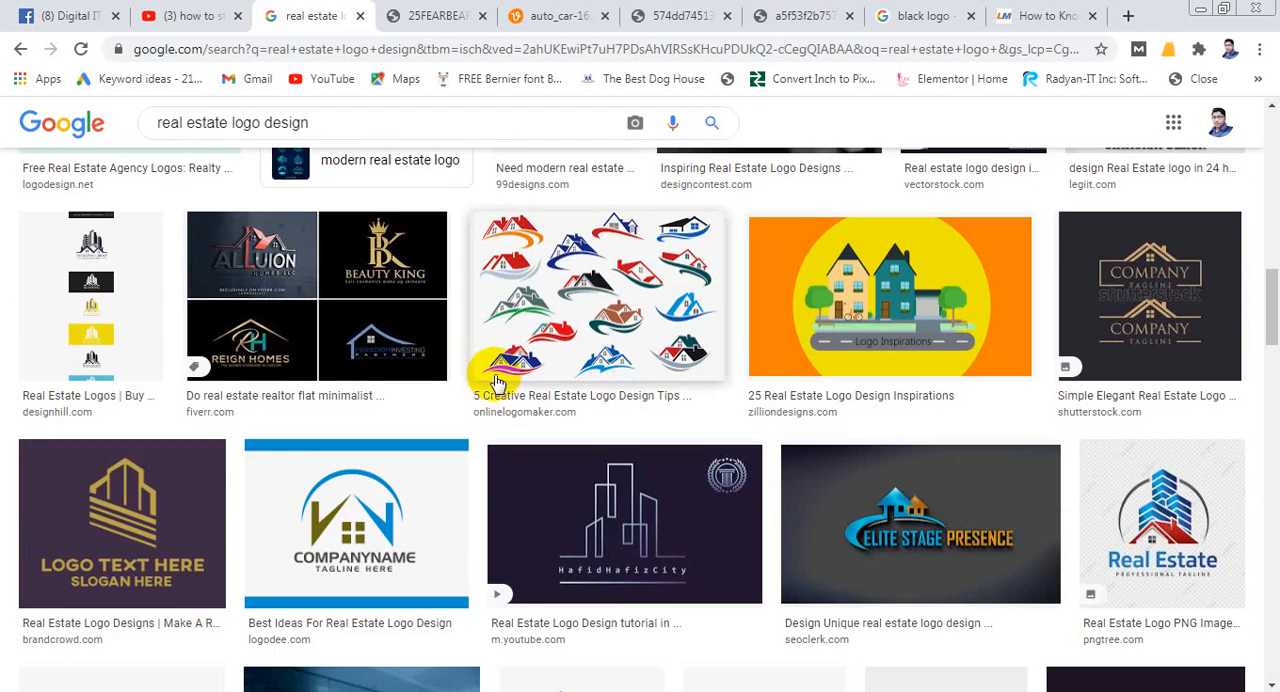
pyautogui.scroll(-1, 495, 382)
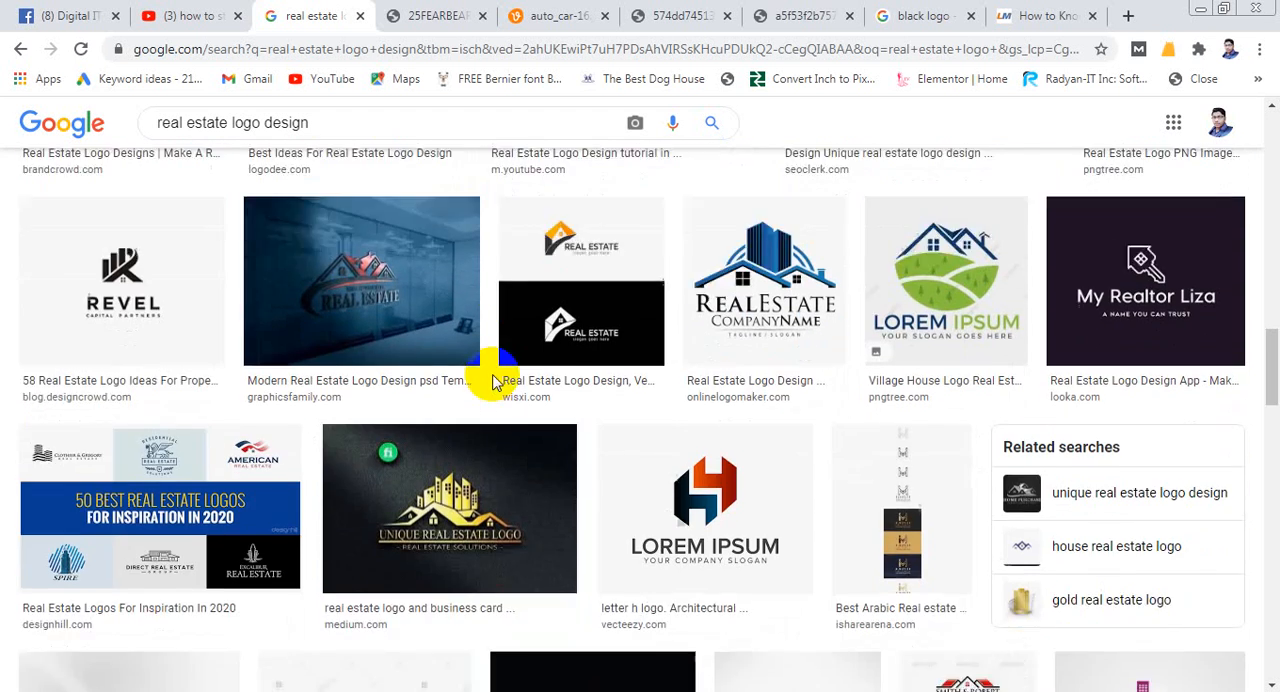
pyautogui.scroll(-2, 497, 380)
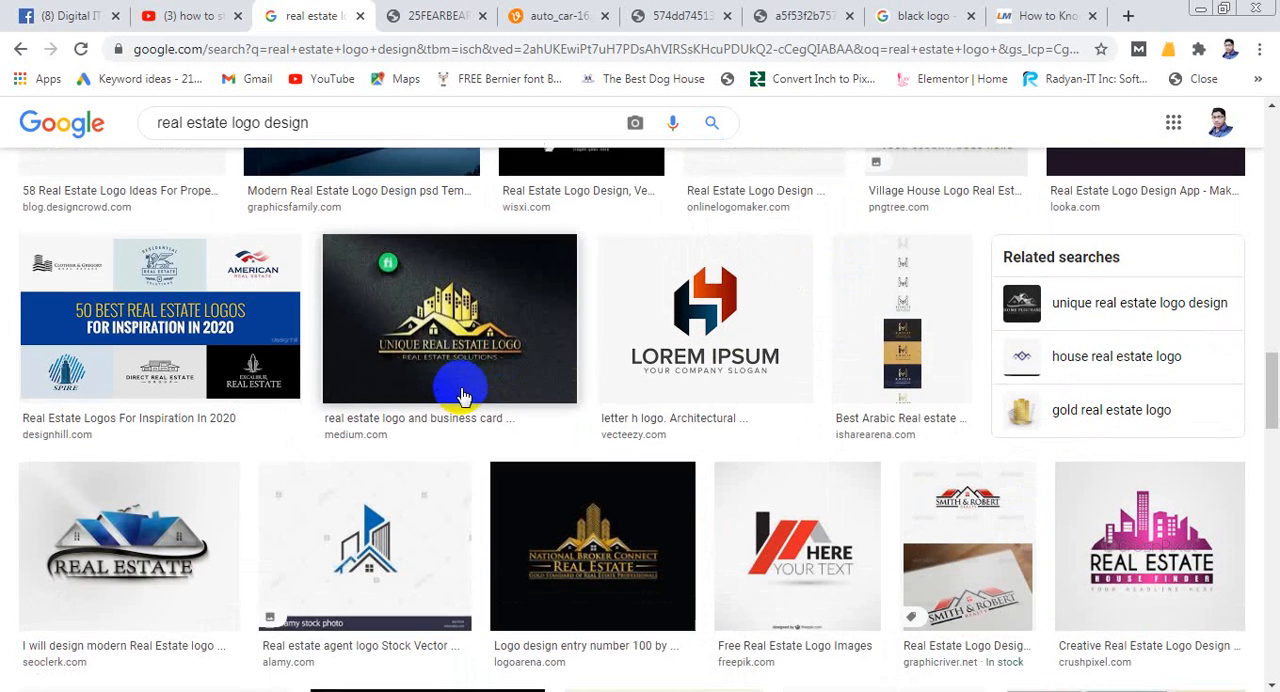
pyautogui.scroll(-1, 457, 391)
pyautogui.scroll(-1, 445, 417)
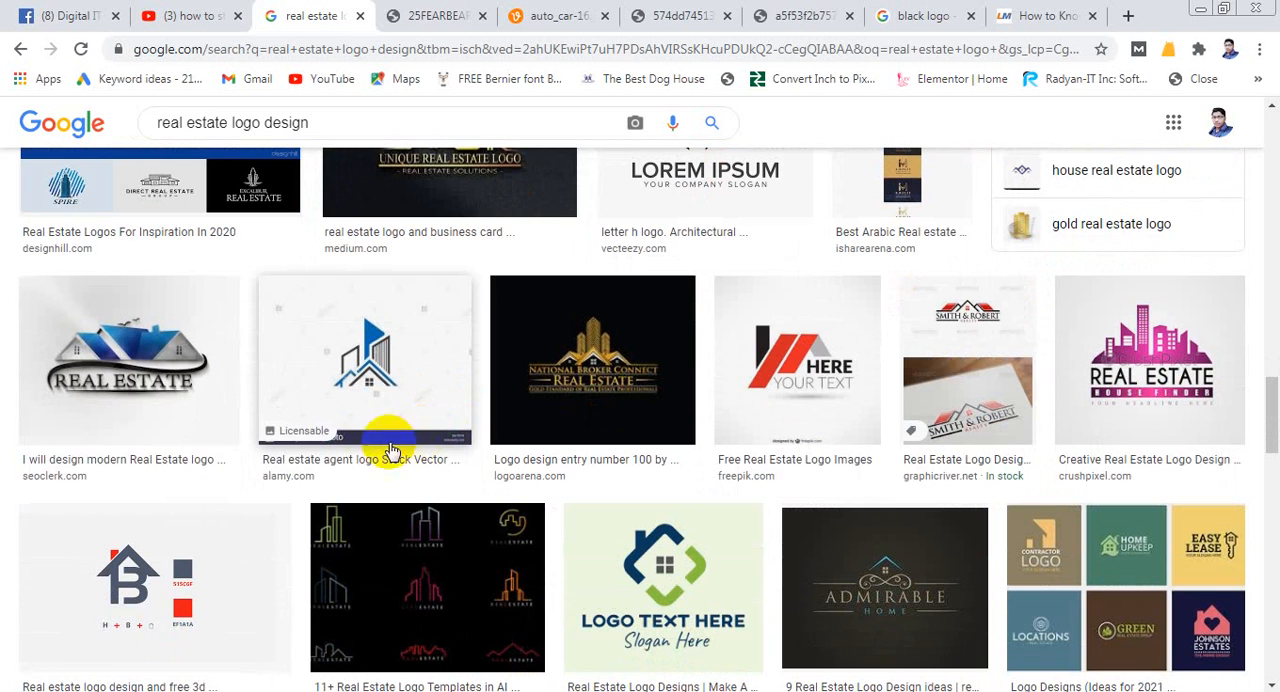
pyautogui.scroll(-1, 310, 445)
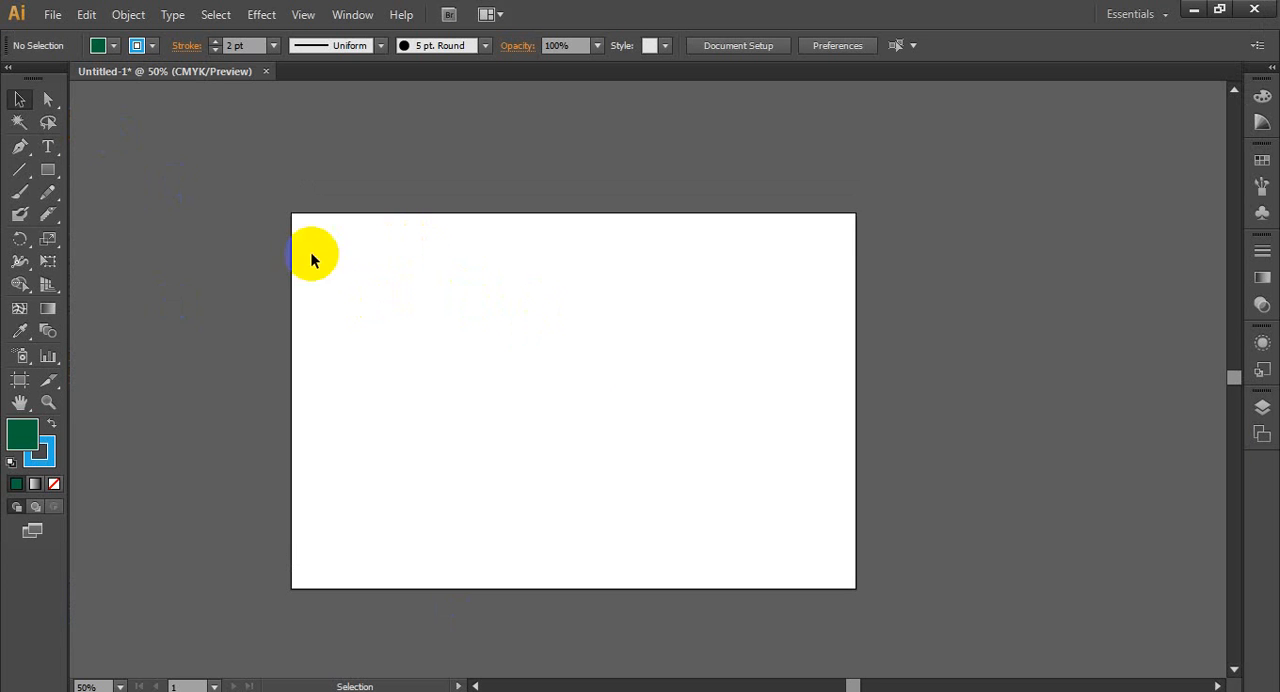
# - Activate the Rectangle tool in Illustrator, and return to the Chrome real estate results to examine the striped building and house logos
pyautogui.click(52, 175)
pyautogui.moveTo(52, 175); pyautogui.dragTo(126, 168)
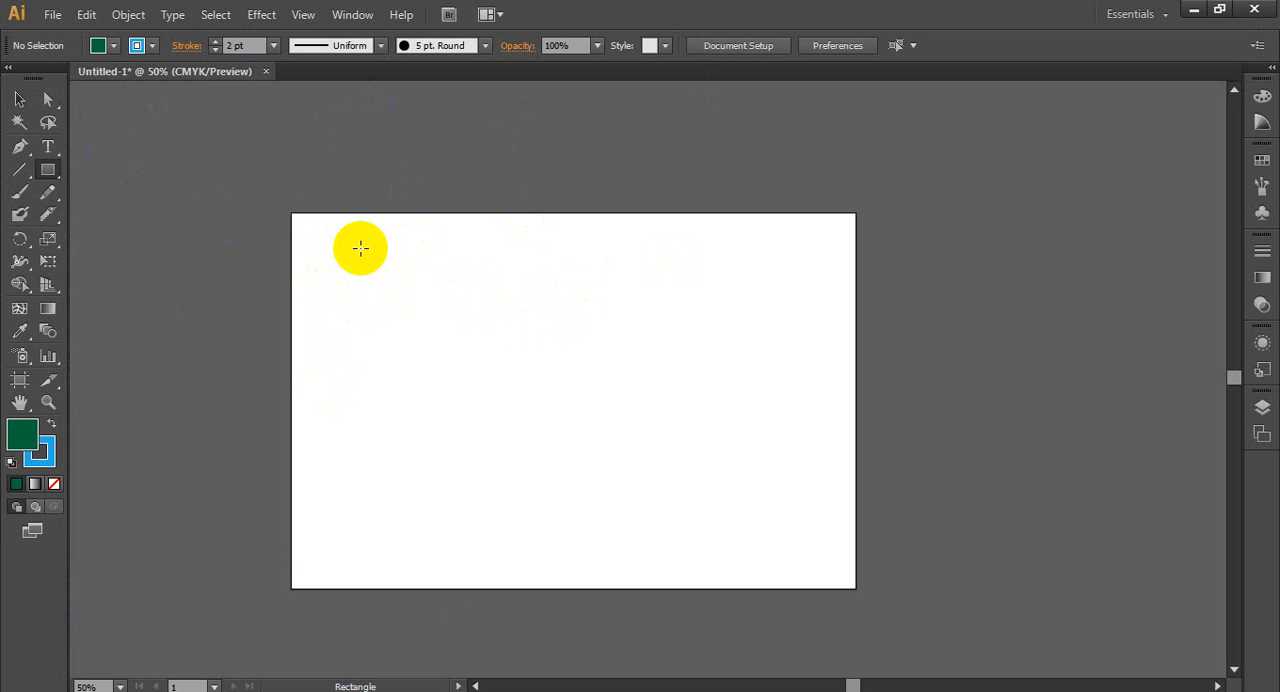
pyautogui.click(192, 690)
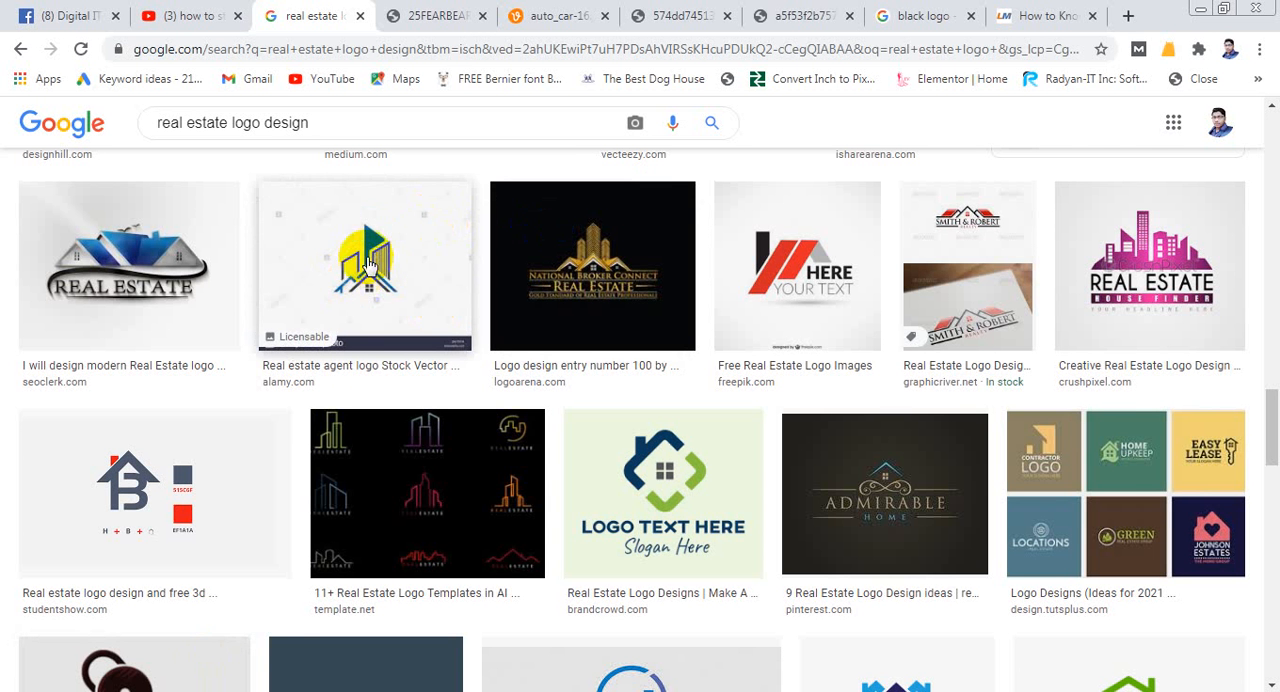
pyautogui.scroll(2, 395, 280)
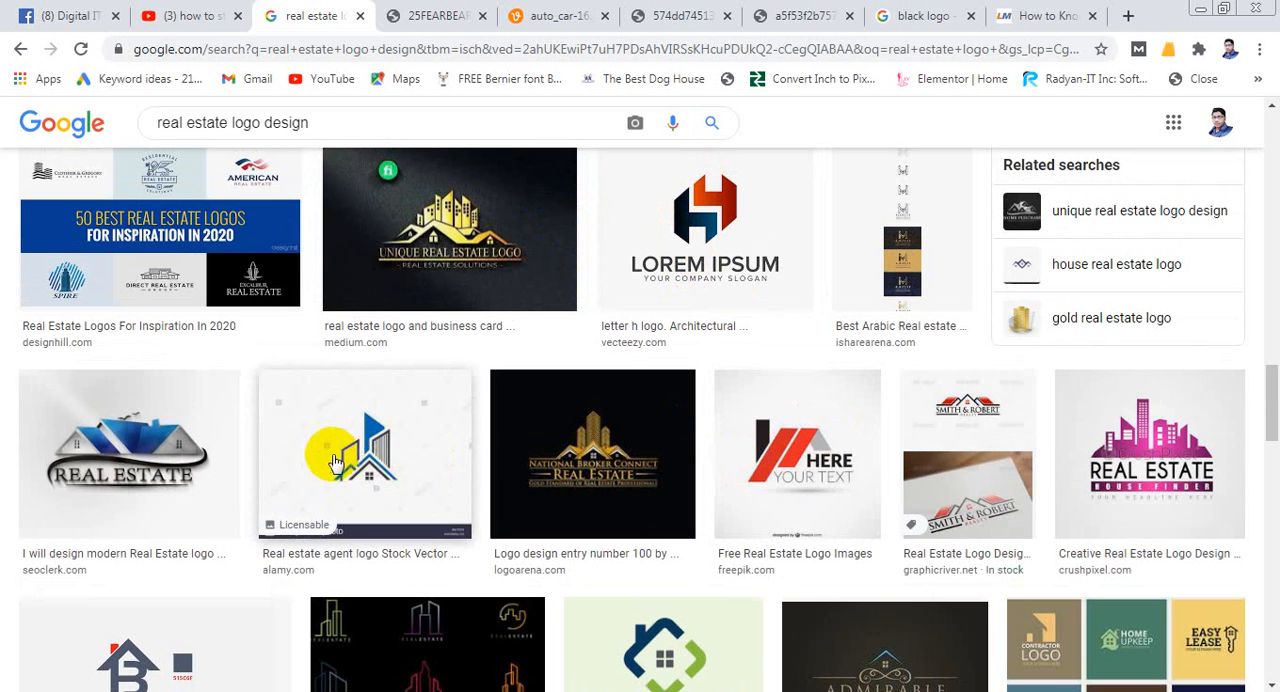
pyautogui.scroll(-3, 165, 560)
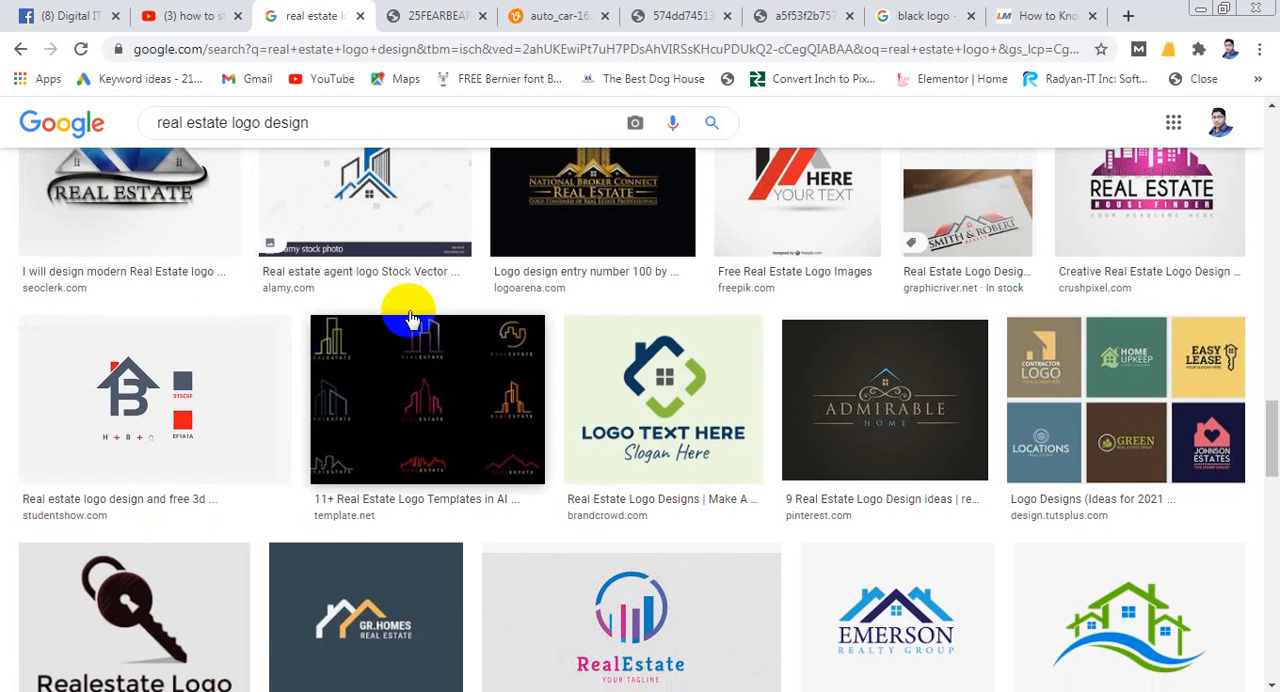
pyautogui.scroll(-1, 670, 297)
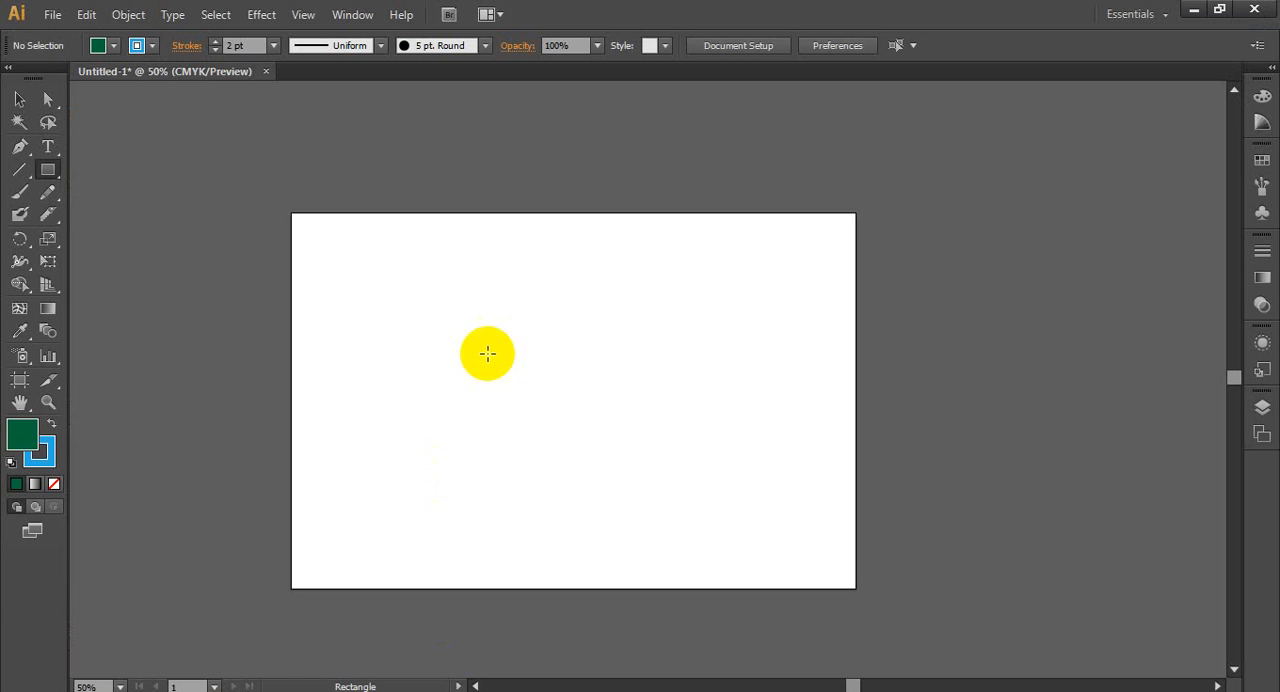
pyautogui.scroll(1, 486, 351)
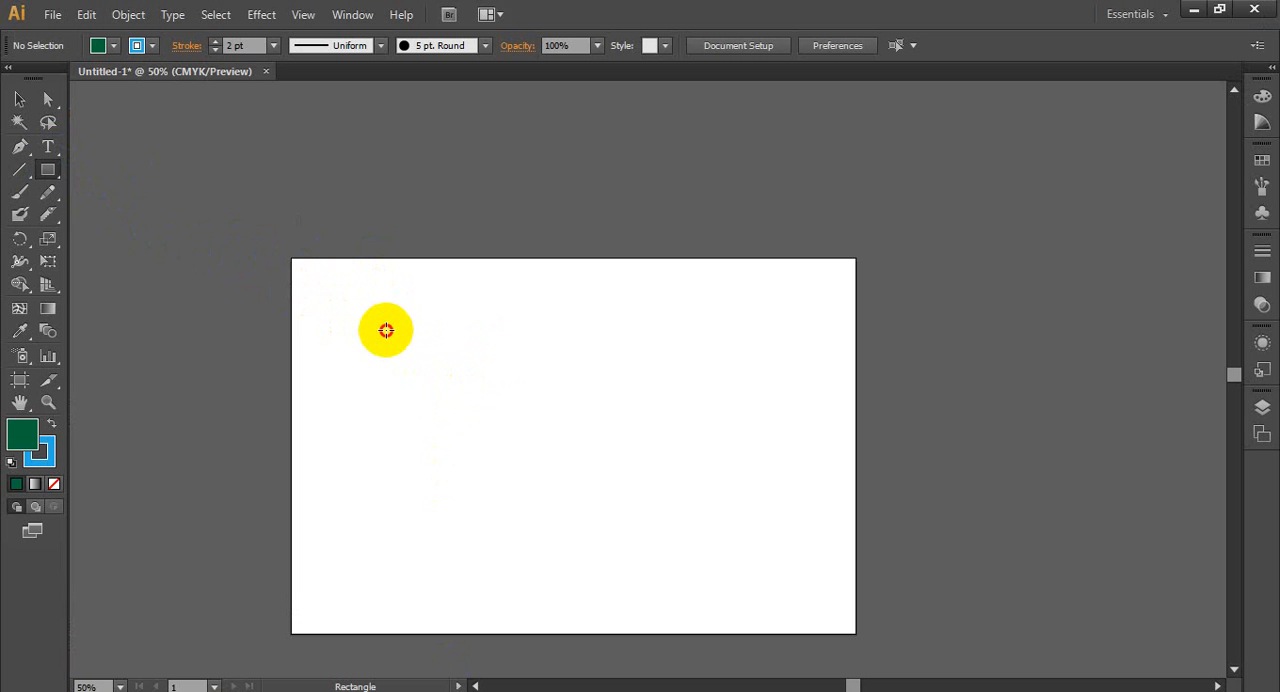
# - Switch to Illustrator, draw a thin vertical rectangle on the artboard and fill it with dark gray
pyautogui.moveTo(386, 330); pyautogui.dragTo(391, 470)
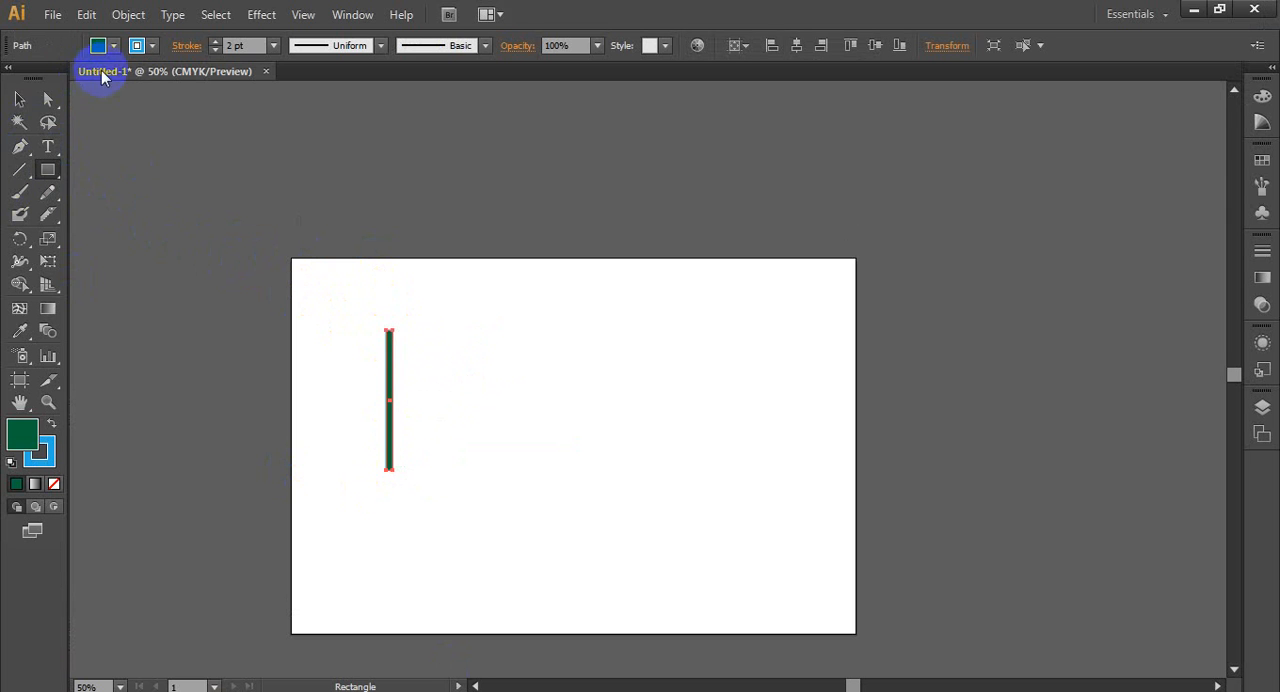
pyautogui.click(113, 47)
pyautogui.click(39, 129)
pyautogui.click(96, 188)
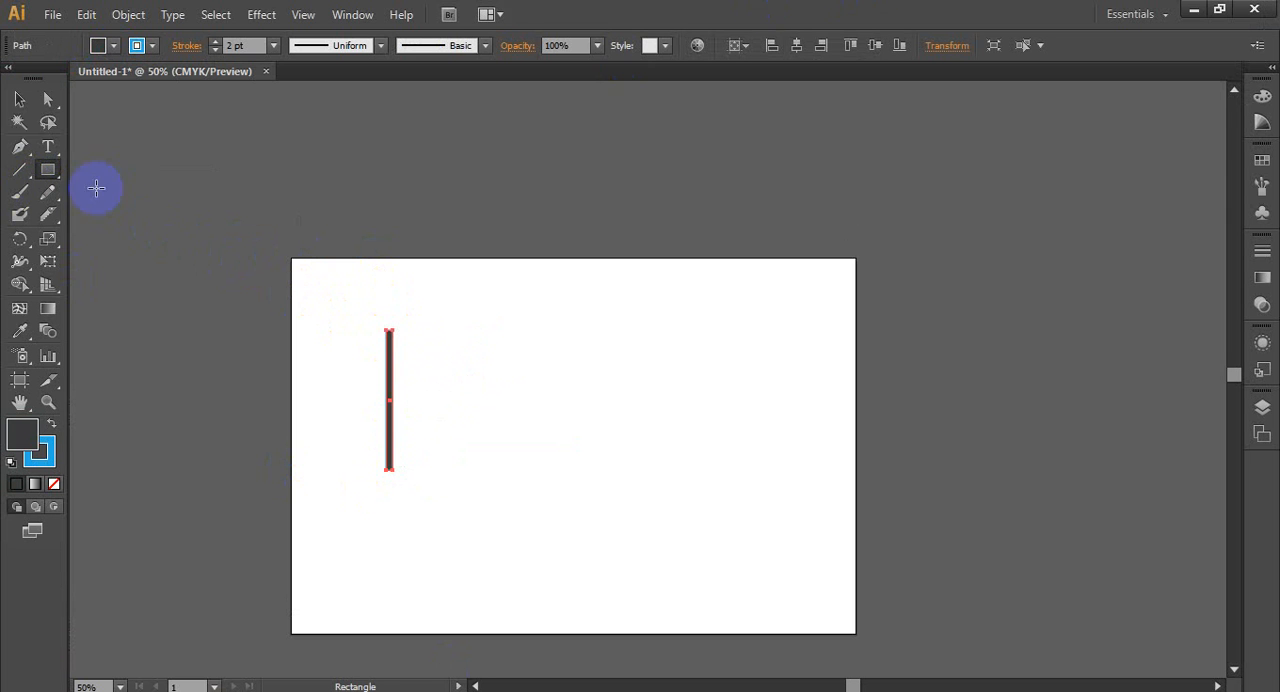
# - Move the thin vertical bar off the artboard onto the empty canvas beside it
pyautogui.click(26, 104)
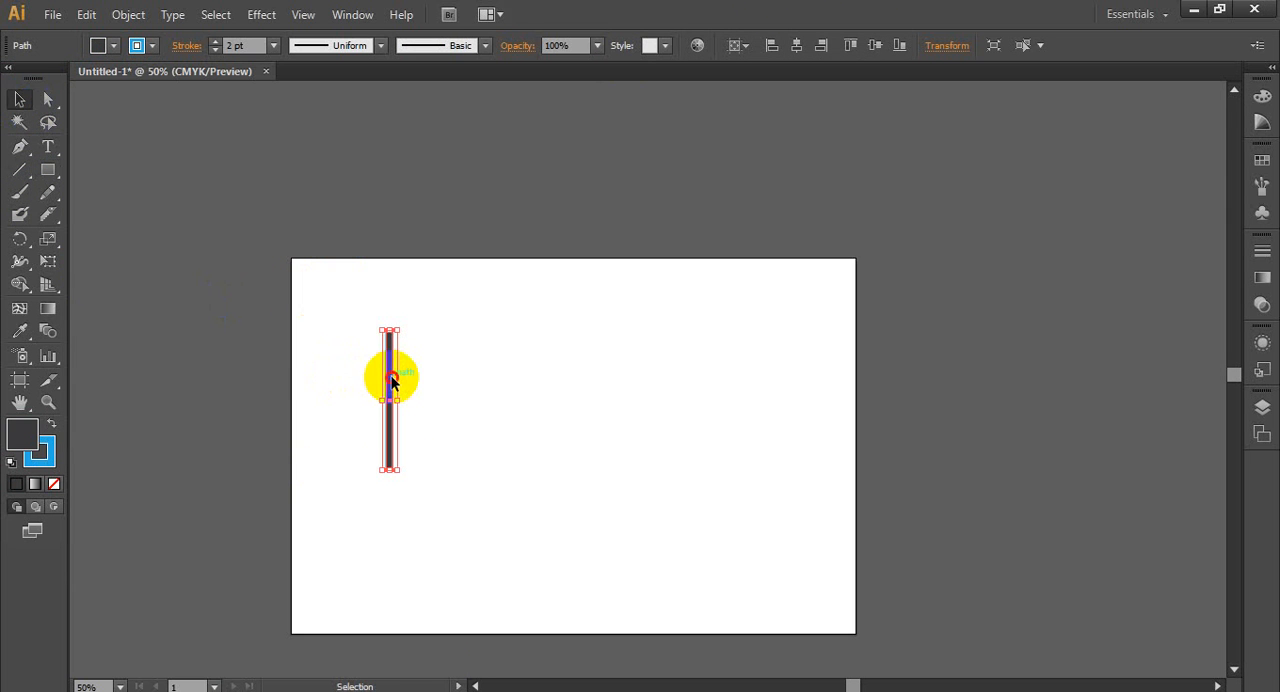
pyautogui.moveTo(391, 374); pyautogui.dragTo(209, 336)
pyautogui.click(276, 397)
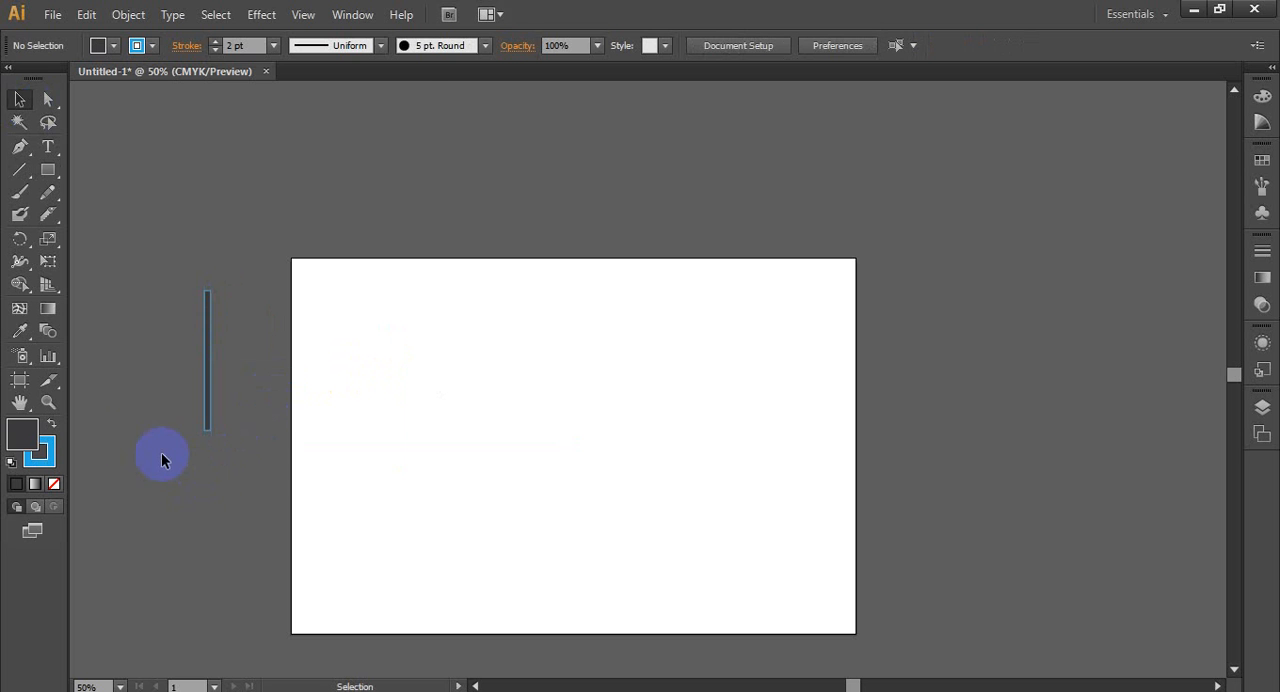
# - Remove the bar's stroke and change its fill to a medium gray swatch
pyautogui.scroll(3, 99, 422)
pyautogui.moveTo(514, 314); pyautogui.dragTo(880, 505)
pyautogui.moveTo(794, 466); pyautogui.dragTo(219, 383)
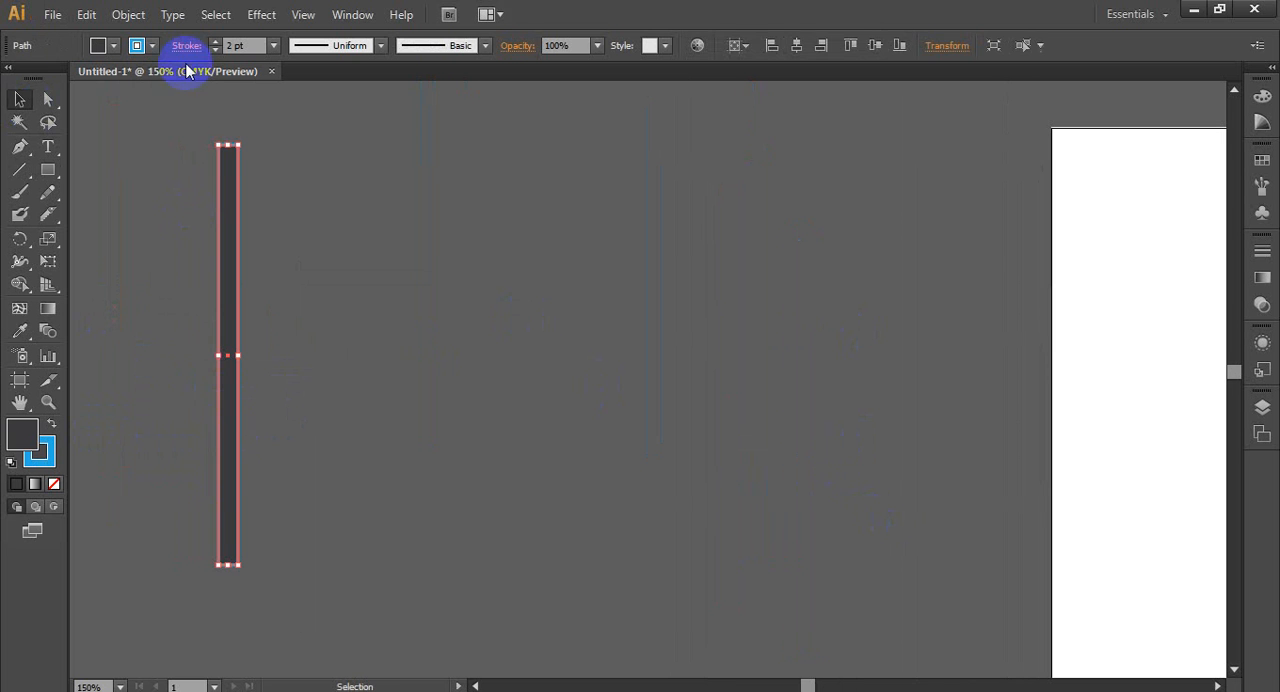
pyautogui.click(153, 46)
pyautogui.click(22, 87)
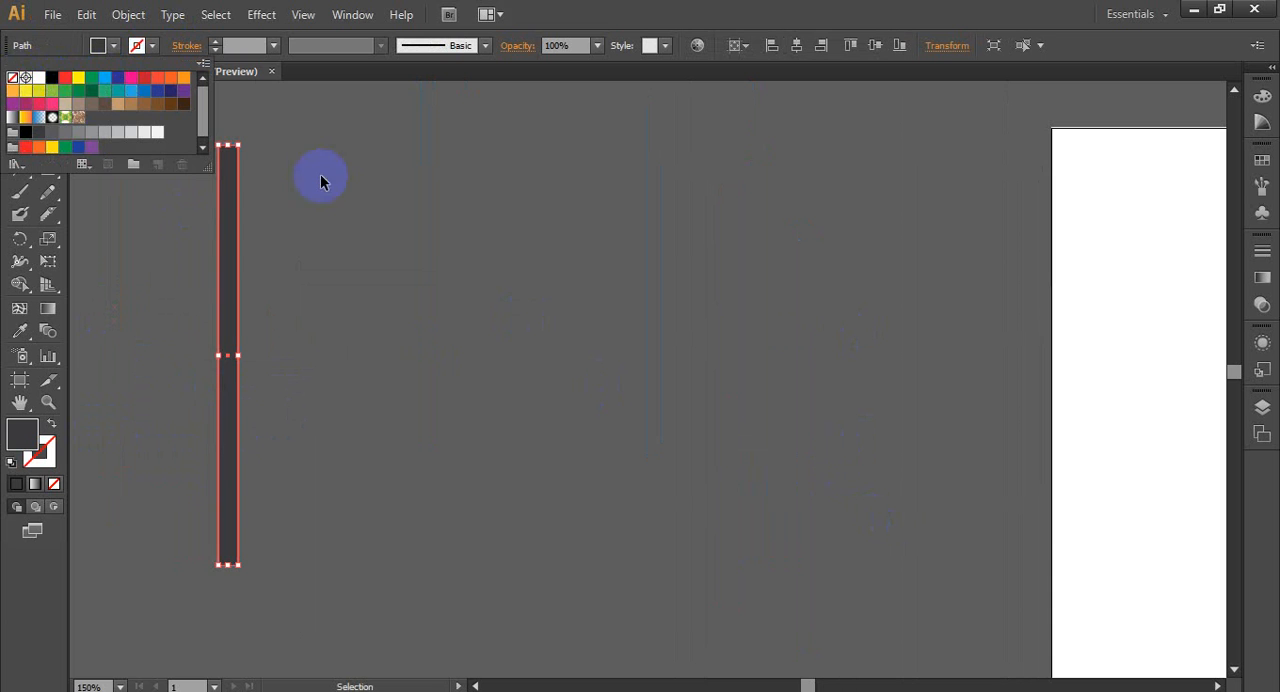
pyautogui.click(389, 372)
pyautogui.click(233, 375)
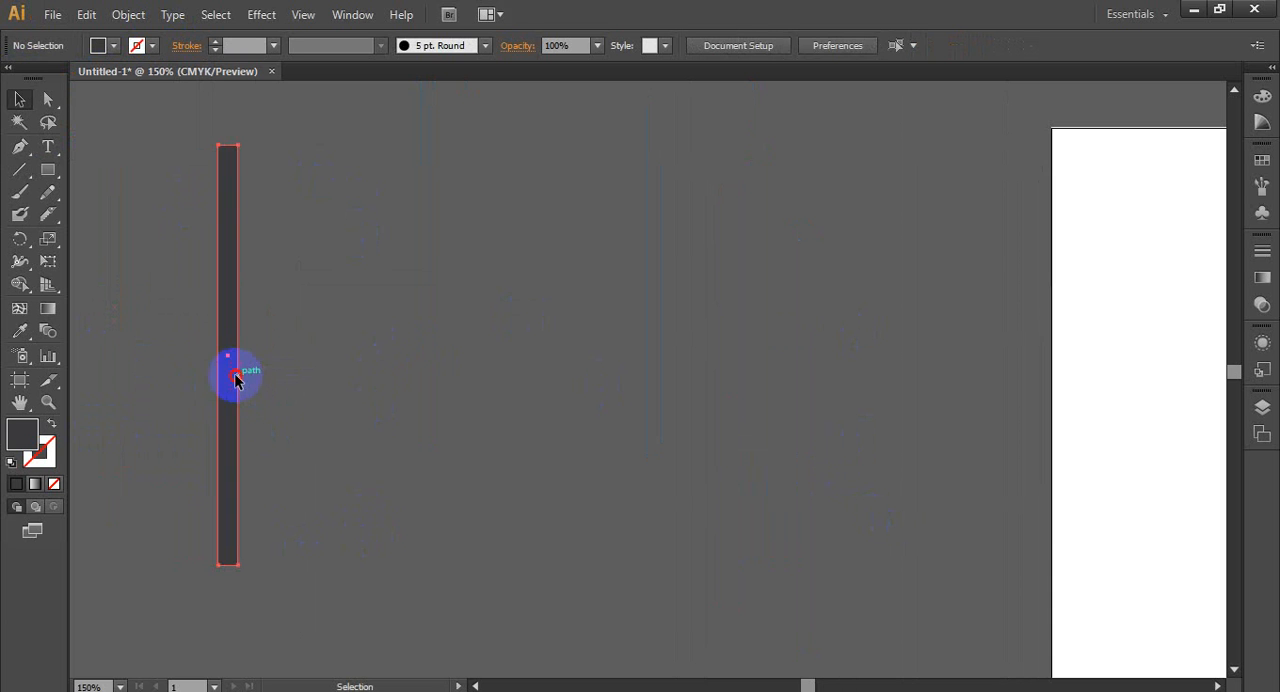
pyautogui.click(105, 45)
pyautogui.click(96, 132)
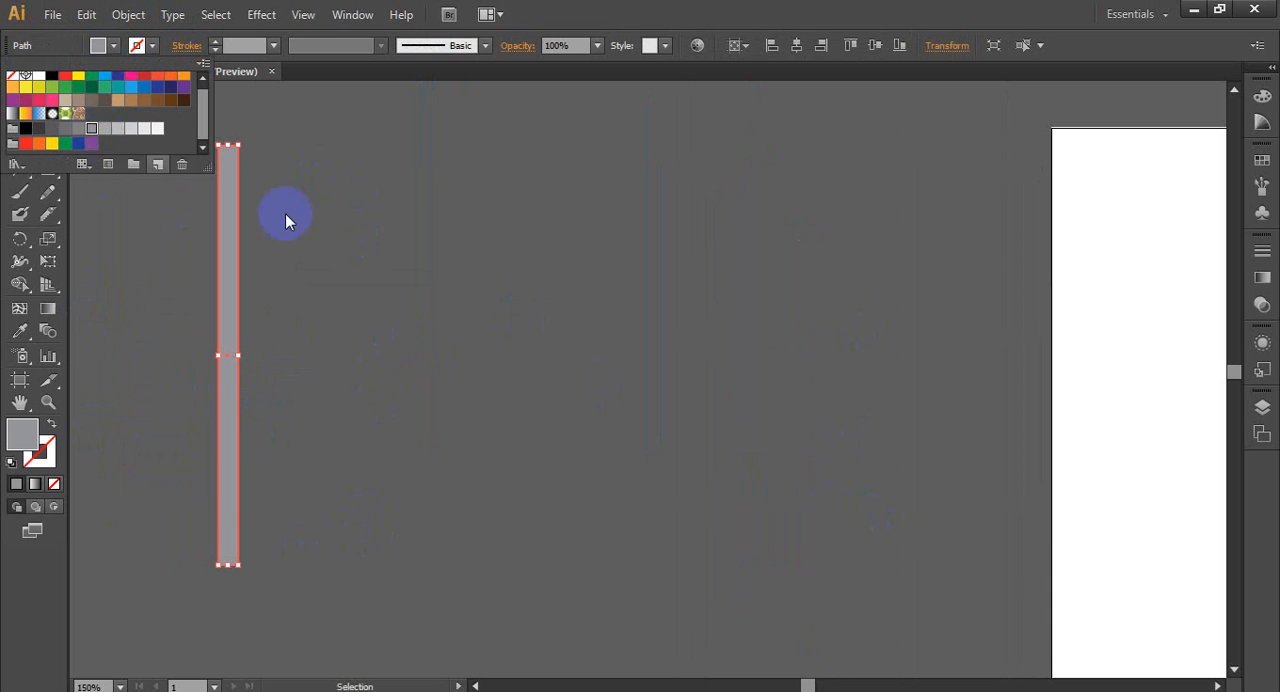
pyautogui.click(315, 342)
# - Narrow the gray bar to about half its width, keeping its height
pyautogui.click(237, 449)
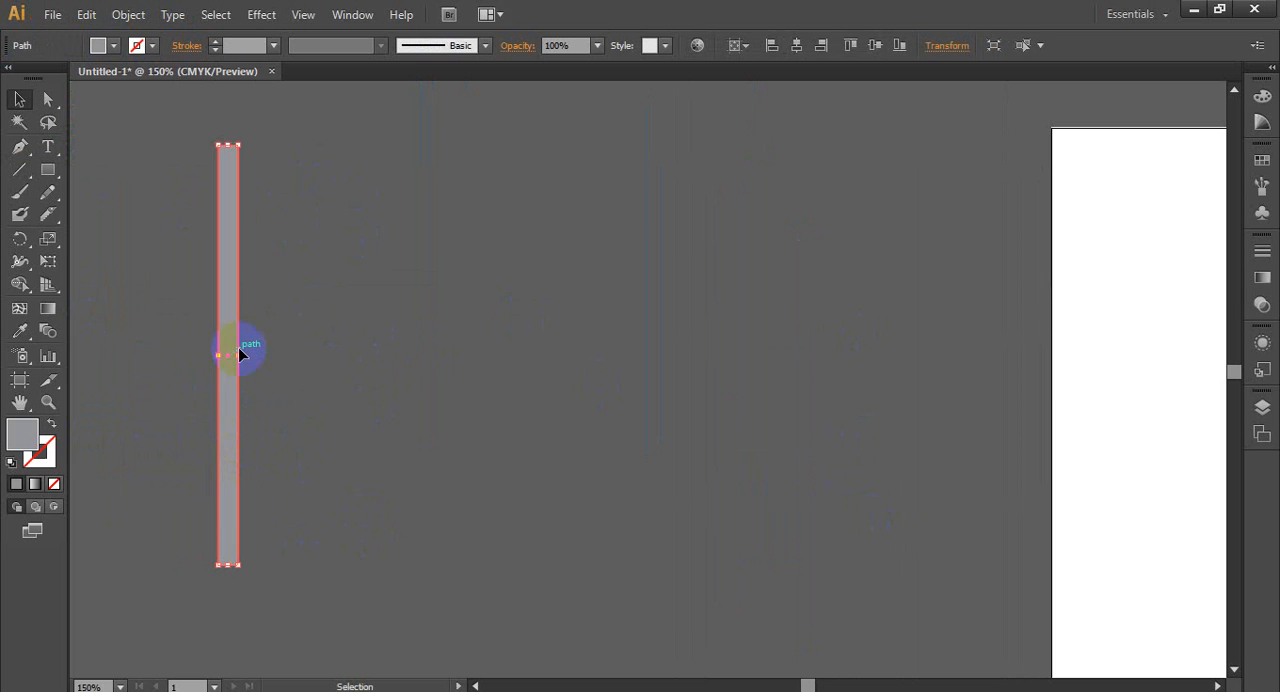
pyautogui.moveTo(240, 355); pyautogui.dragTo(229, 357)
pyautogui.click(246, 386)
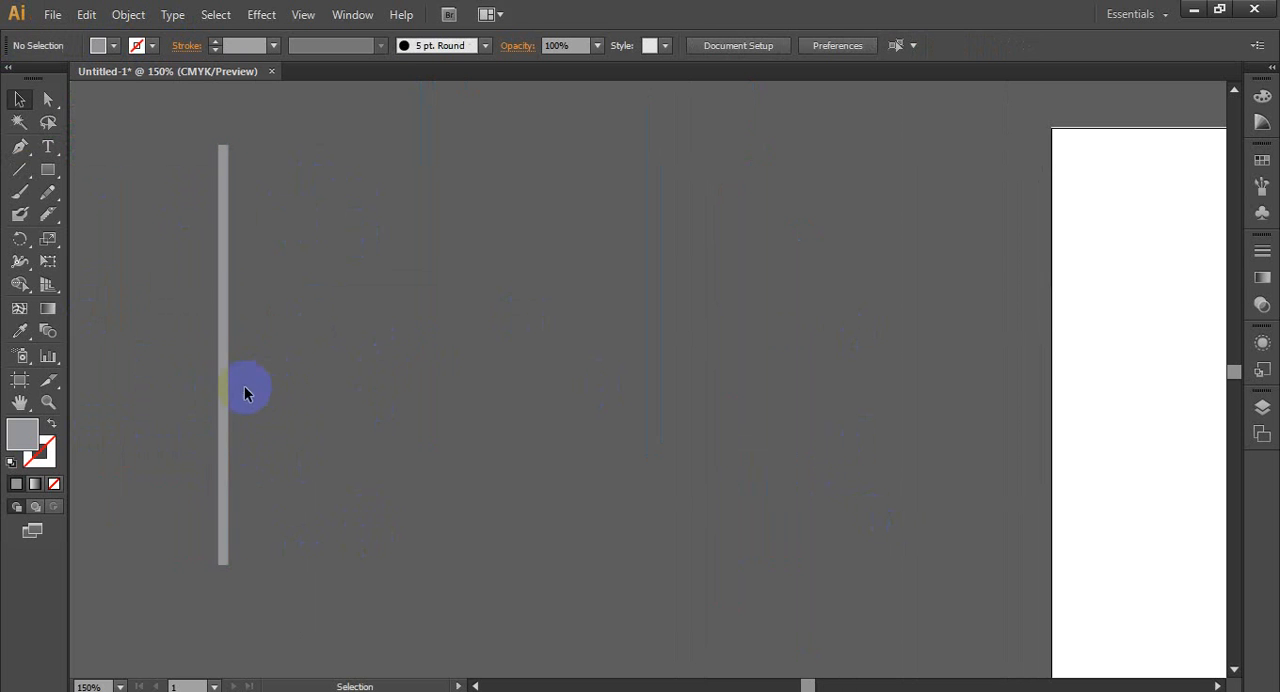
# - Copy the bar a short distance sideways and repeat the copy to make a row of nine evenly spaced bars
pyautogui.moveTo(221, 401); pyautogui.dragTo(240, 401)
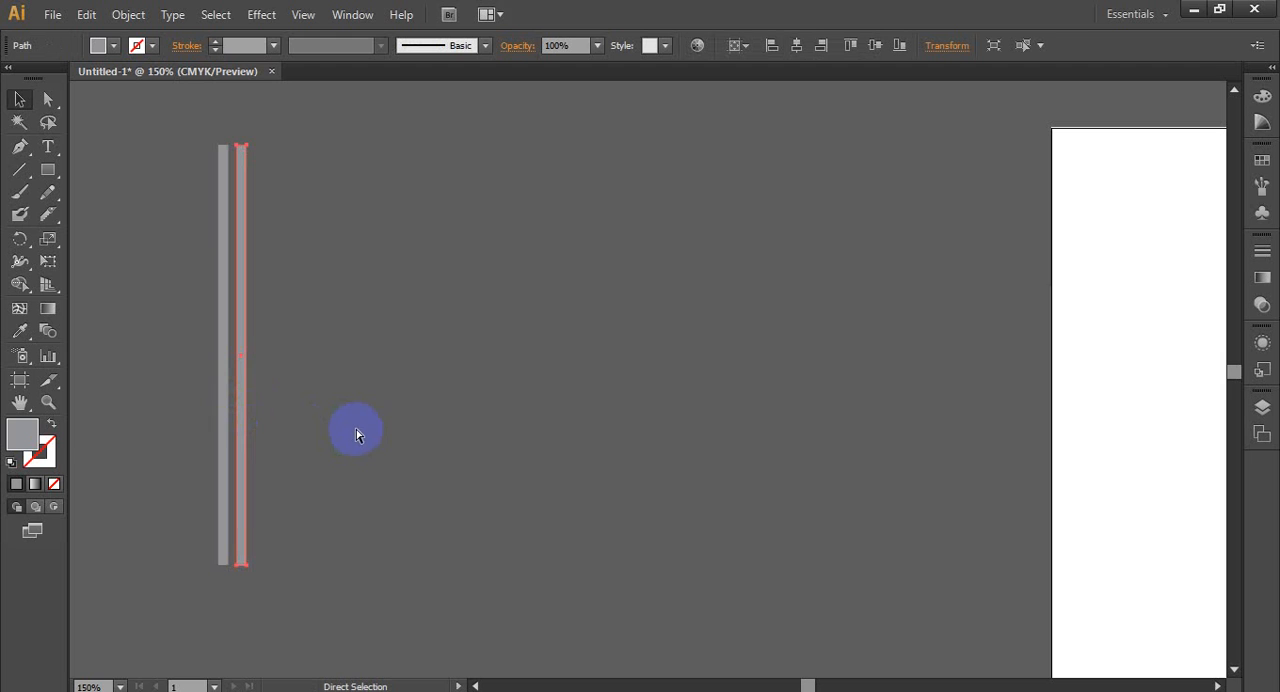
pyautogui.hotkey('ctrl', 'd')
pyautogui.hotkey('ctrl', 'd')
pyautogui.hotkey('ctrl', 'd')
pyautogui.hotkey('ctrl', 'd')
pyautogui.hotkey('ctrl', 'd')
pyautogui.hotkey('ctrl', 'd')
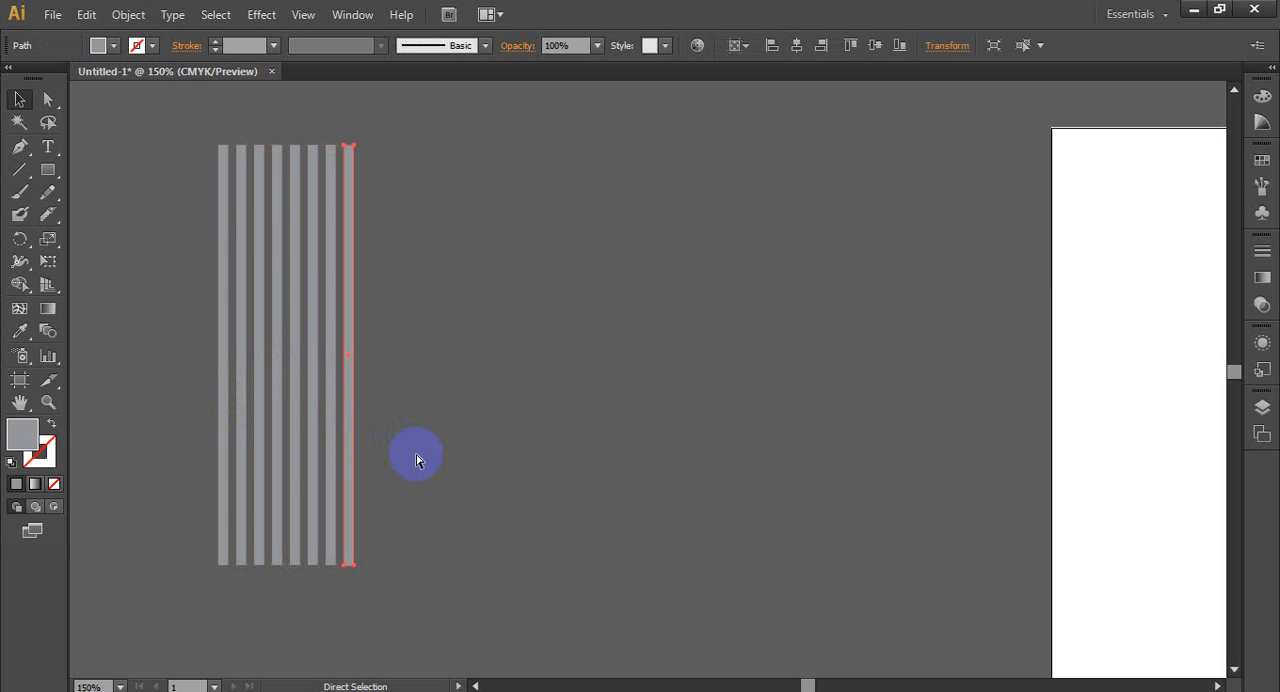
pyautogui.hotkey('ctrl', 'd')
pyautogui.click(412, 454)
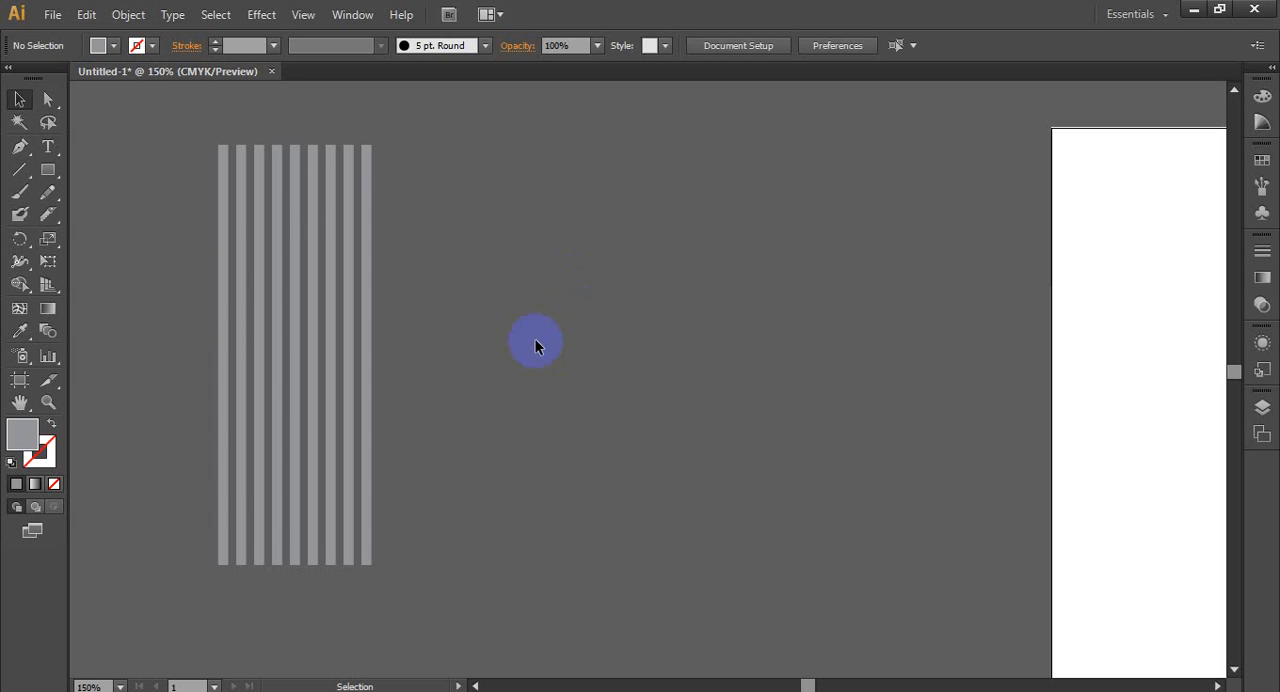
# - Cut all nine bars with the Knife tool along a diagonal sloping down from the first bar's top to the last bar
pyautogui.click(48, 174)
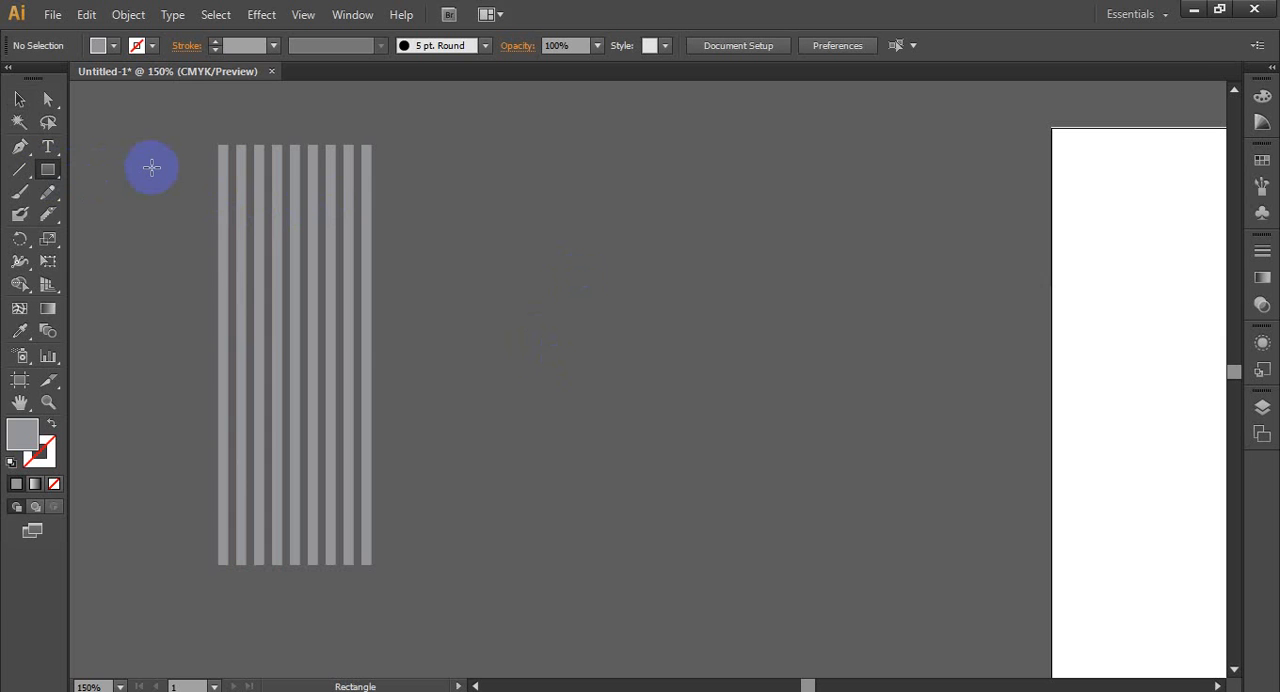
pyautogui.click(49, 210)
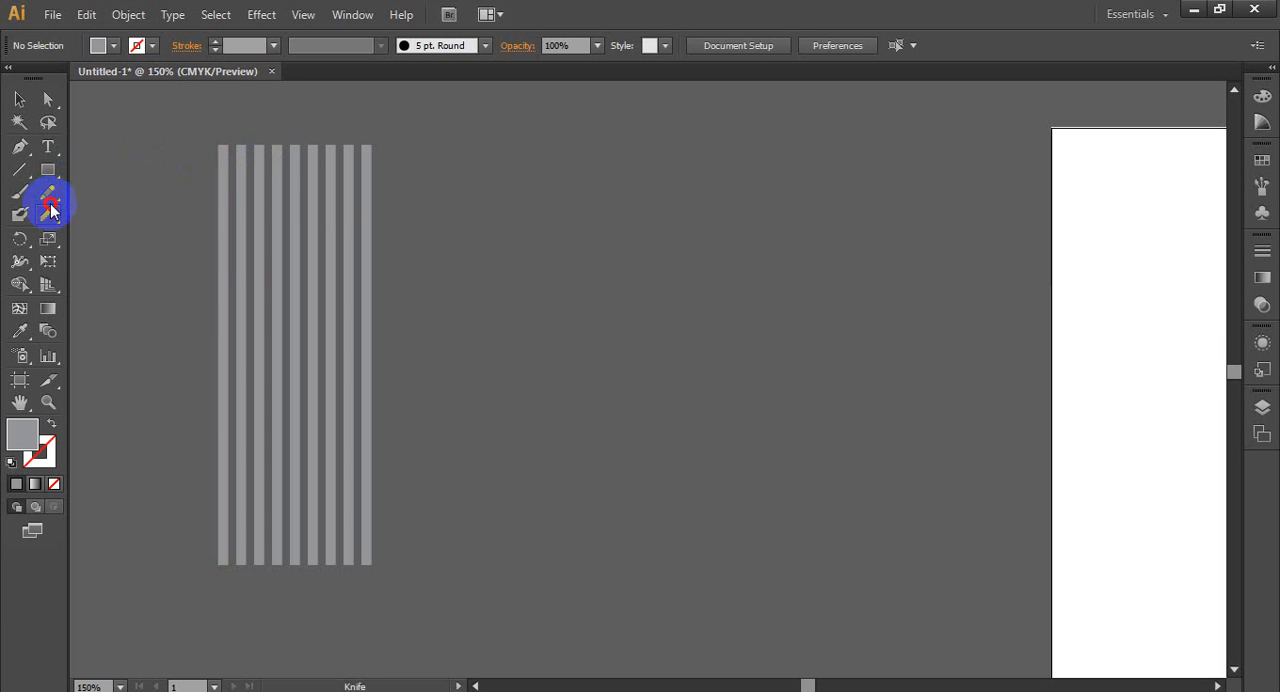
pyautogui.click(113, 259)
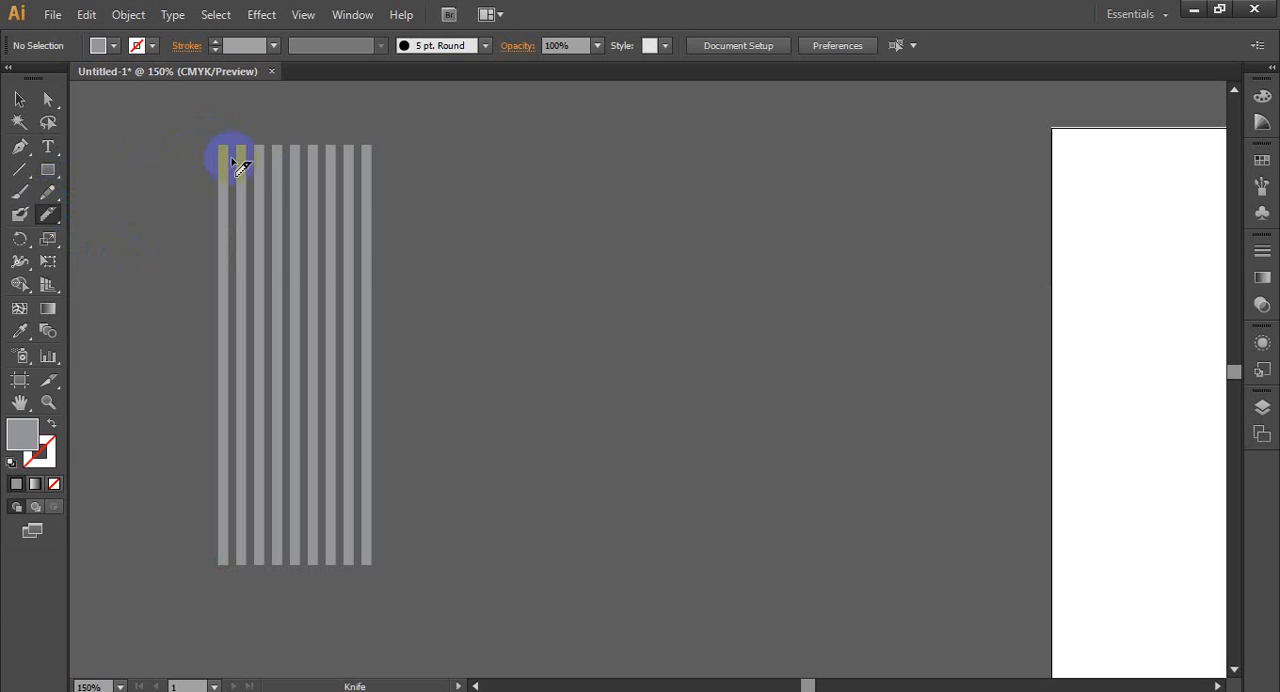
pyautogui.moveTo(224, 150)
pyautogui.mouseDown()
pyautogui.moveTo(366, 283)
pyautogui.moveTo(417, 363)
pyautogui.mouseUp()
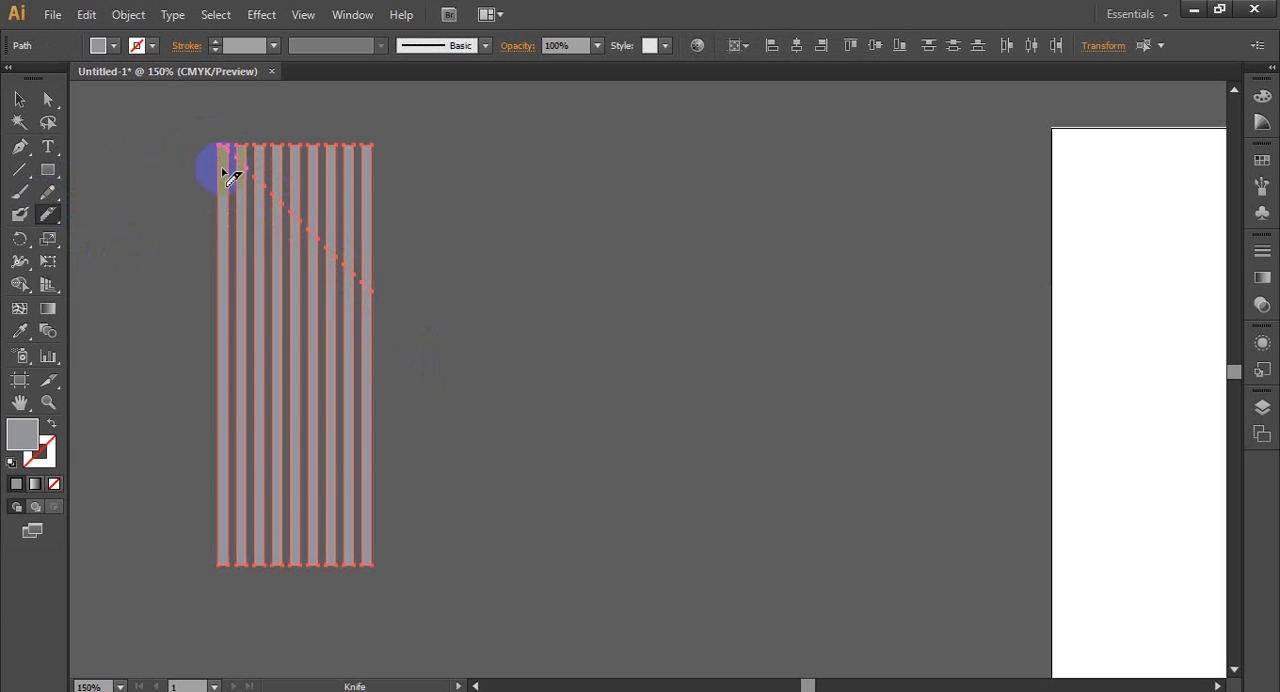
pyautogui.scroll(3, 243, 138)
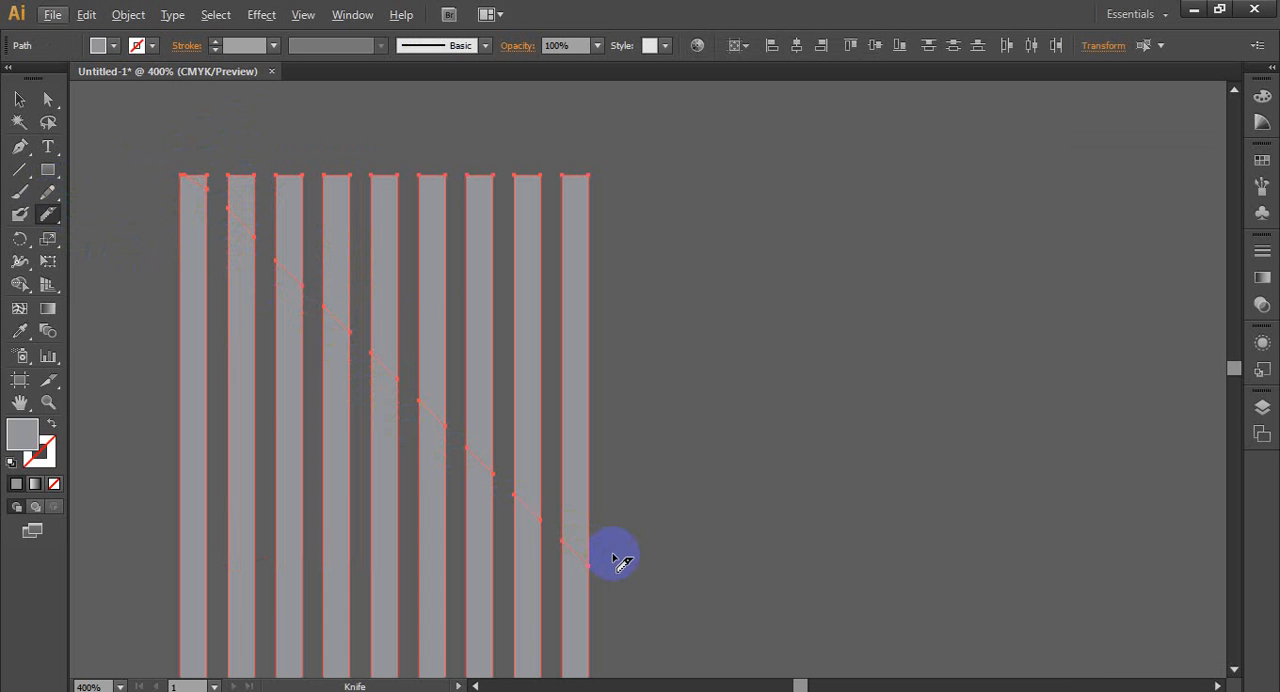
pyautogui.click(19, 99)
pyautogui.click(717, 333)
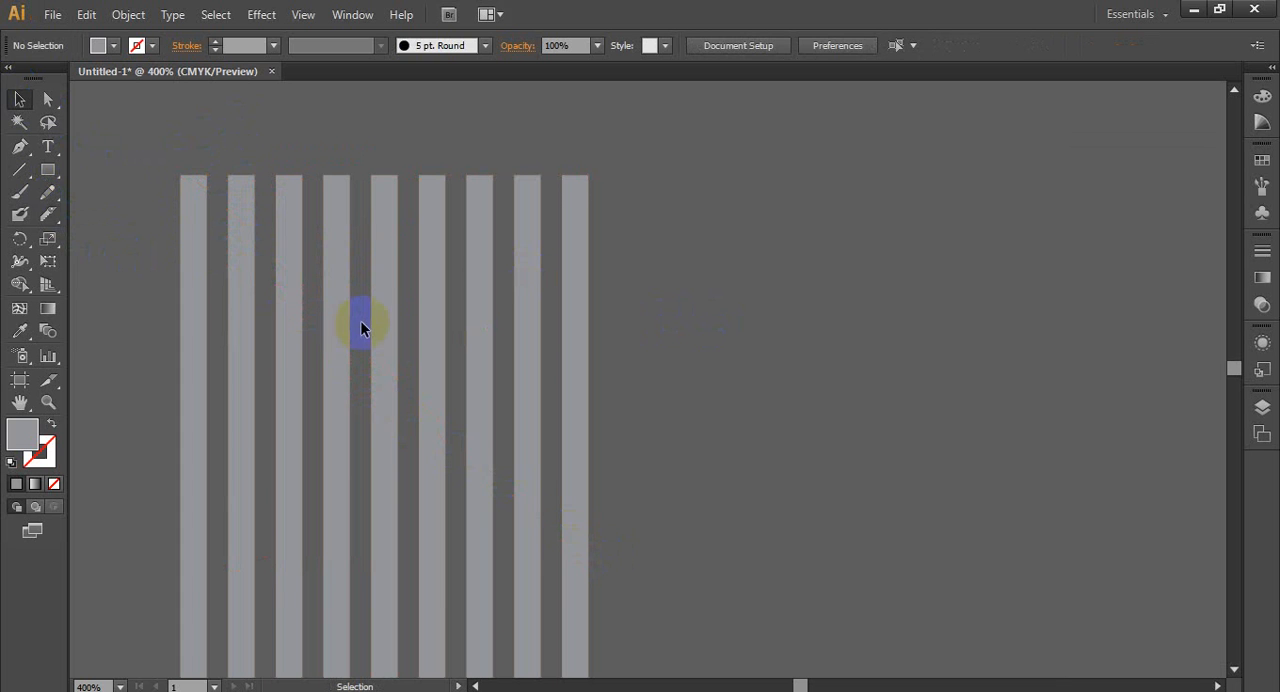
pyautogui.click(372, 330)
pyautogui.click(574, 348)
pyautogui.click(705, 352)
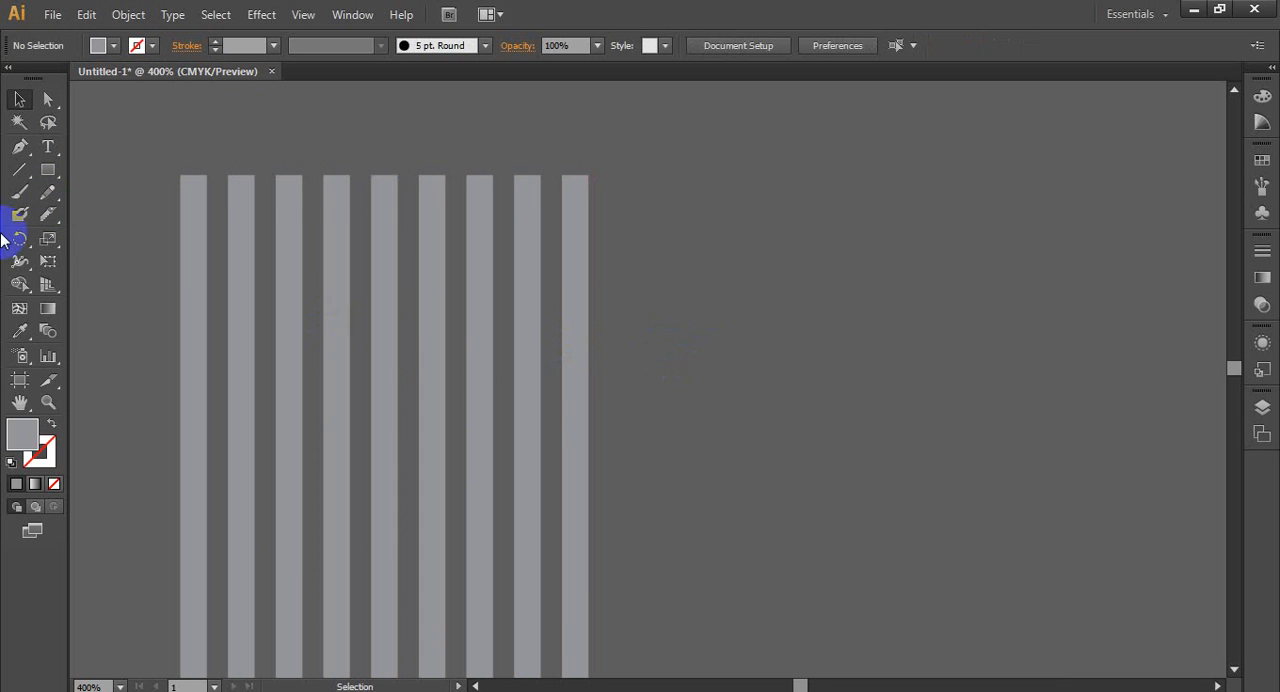
# - Draw a rectangle covering the upper ends of all nine bars and fill it with tan
pyautogui.click(48, 170)
pyautogui.scroll(-2, 172, 243)
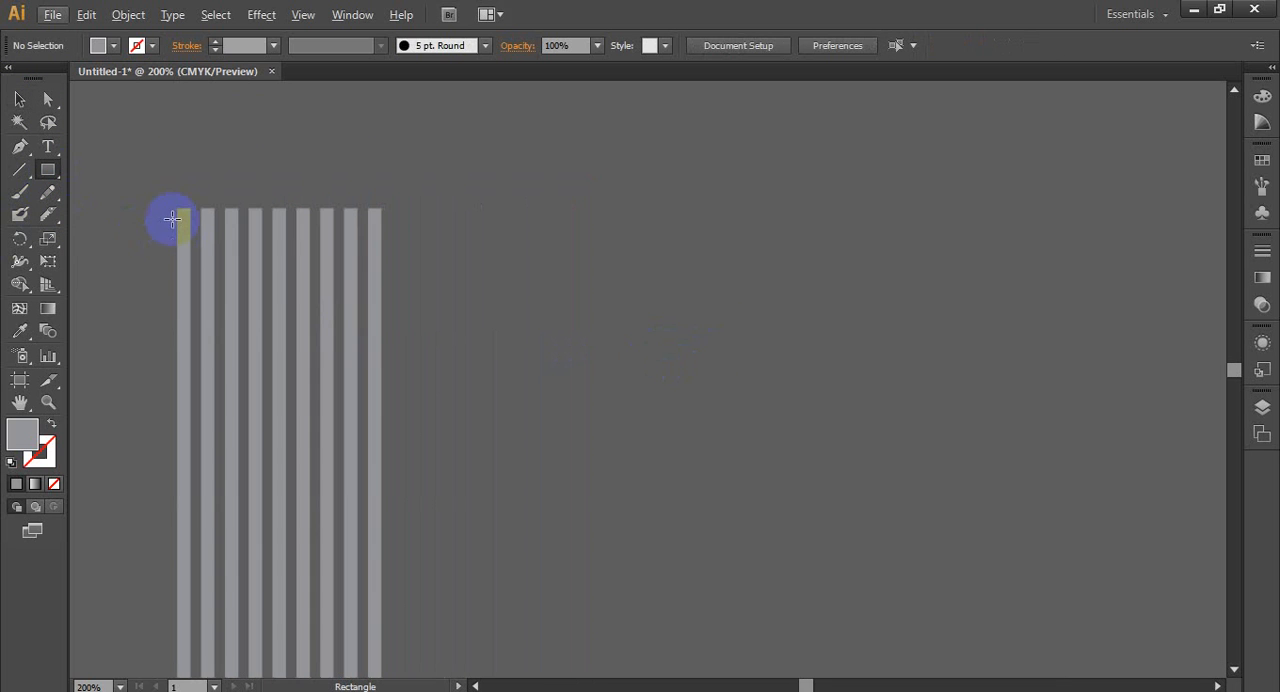
pyautogui.scroll(-2, 197, 198)
pyautogui.scroll(2, 188, 210)
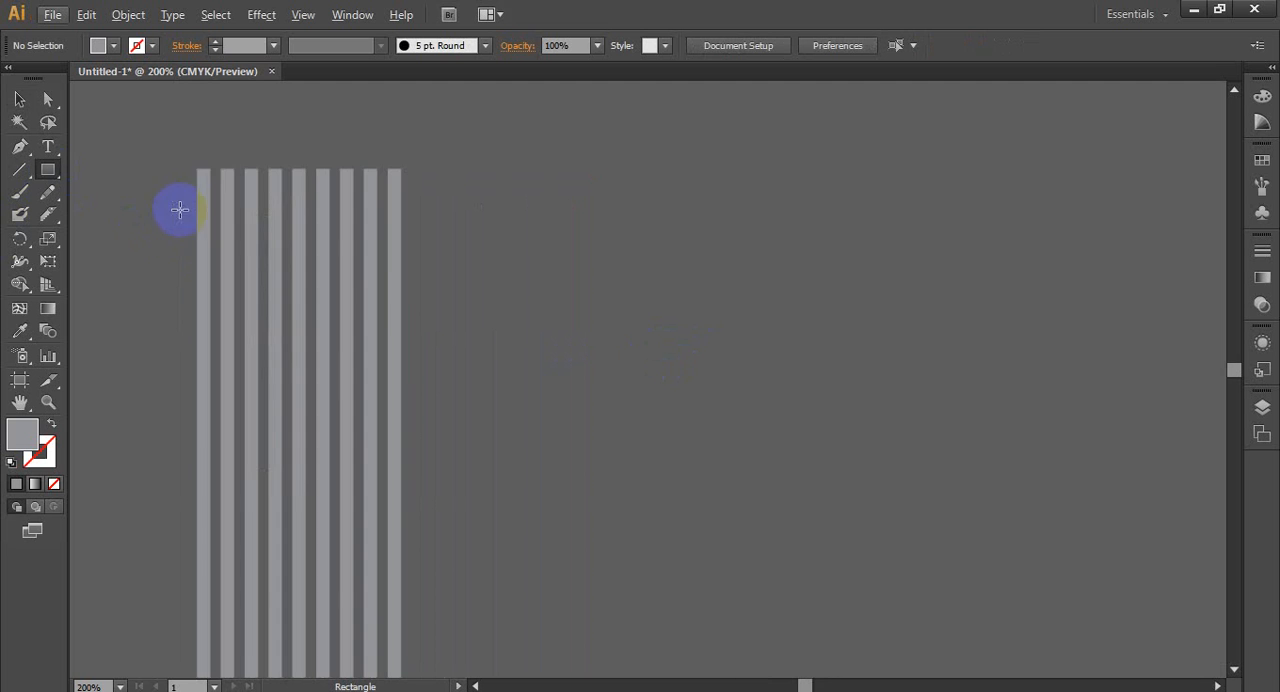
pyautogui.moveTo(199, 169); pyautogui.dragTo(438, 326)
pyautogui.click(111, 46)
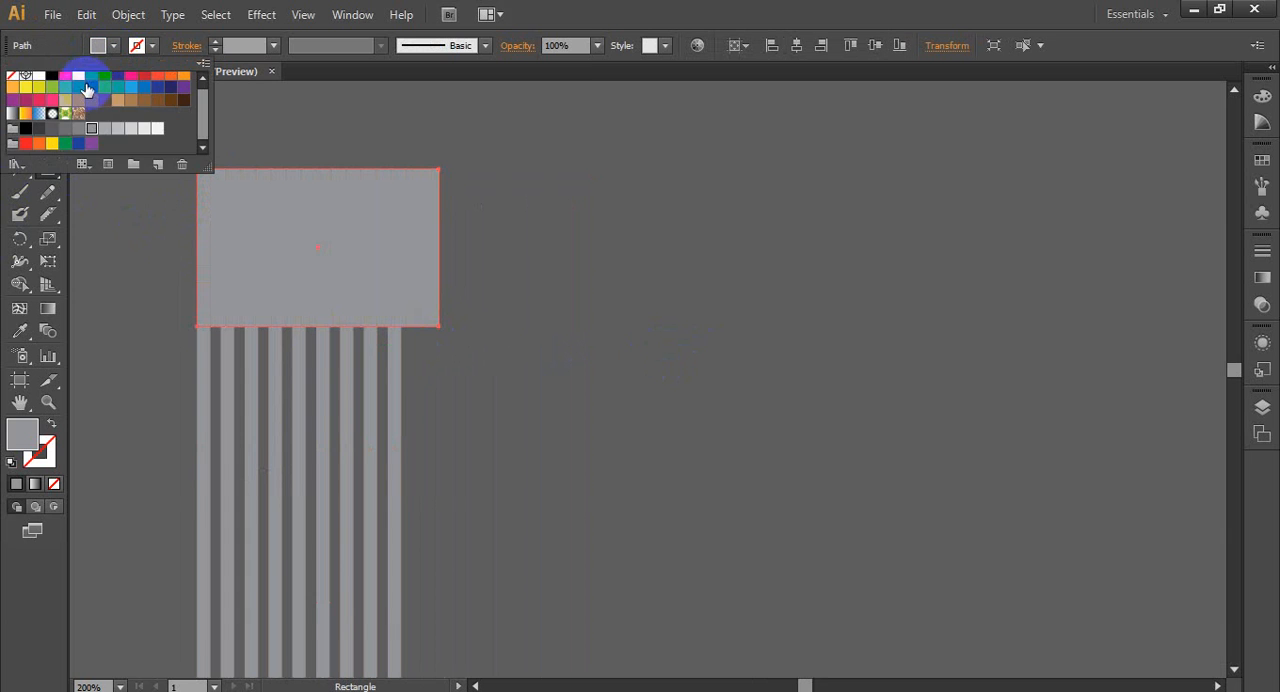
pyautogui.click(118, 101)
pyautogui.click(676, 4)
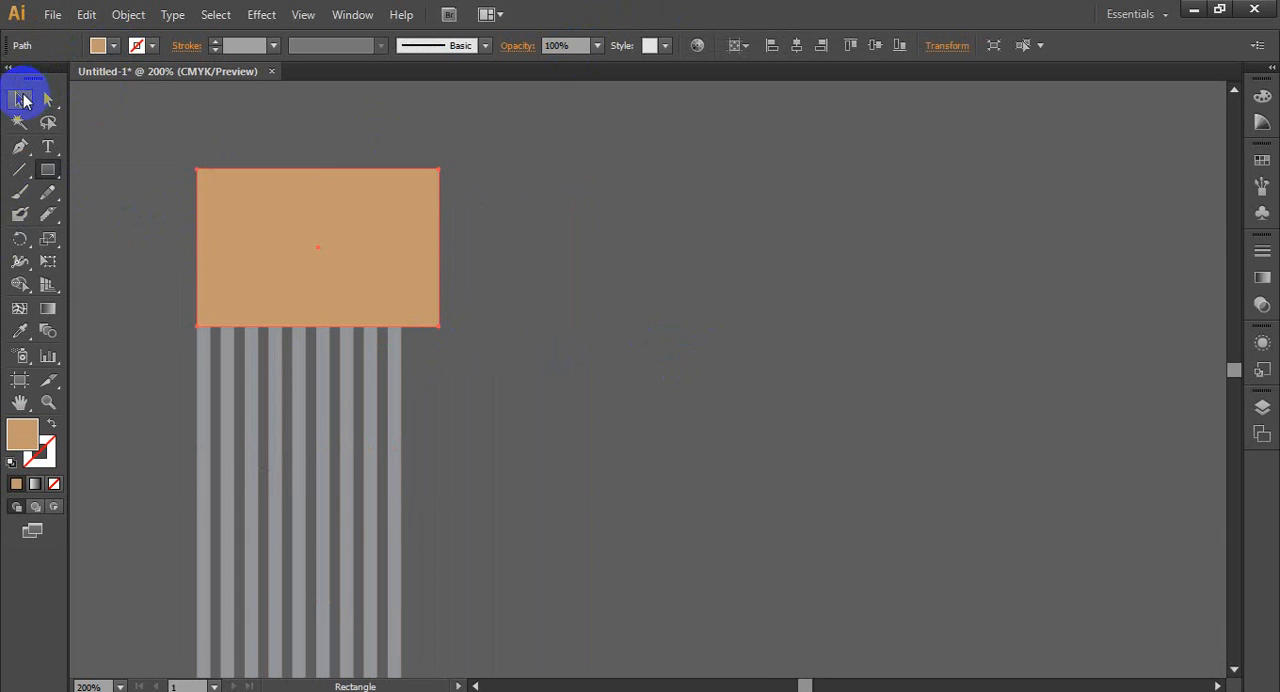
# - Rotate the tan rectangle about 45 degrees and place its lower edge diagonally across the upper part of all nine bars
pyautogui.click(21, 96)
pyautogui.click(382, 194)
pyautogui.moveTo(447, 335); pyautogui.dragTo(349, 332)
pyautogui.click(434, 312)
pyautogui.moveTo(306, 245); pyautogui.dragTo(312, 203)
pyautogui.moveTo(464, 232); pyautogui.dragTo(638, 289)
pyautogui.moveTo(443, 254); pyautogui.dragTo(626, 433)
pyautogui.click(651, 386)
# - Remove the tan rectangle and the bar parts it overlaps with the Shape Builder tool, leaving nine bars with slanted tops
pyautogui.scroll(-2, 622, 411)
pyautogui.scroll(1, 600, 512)
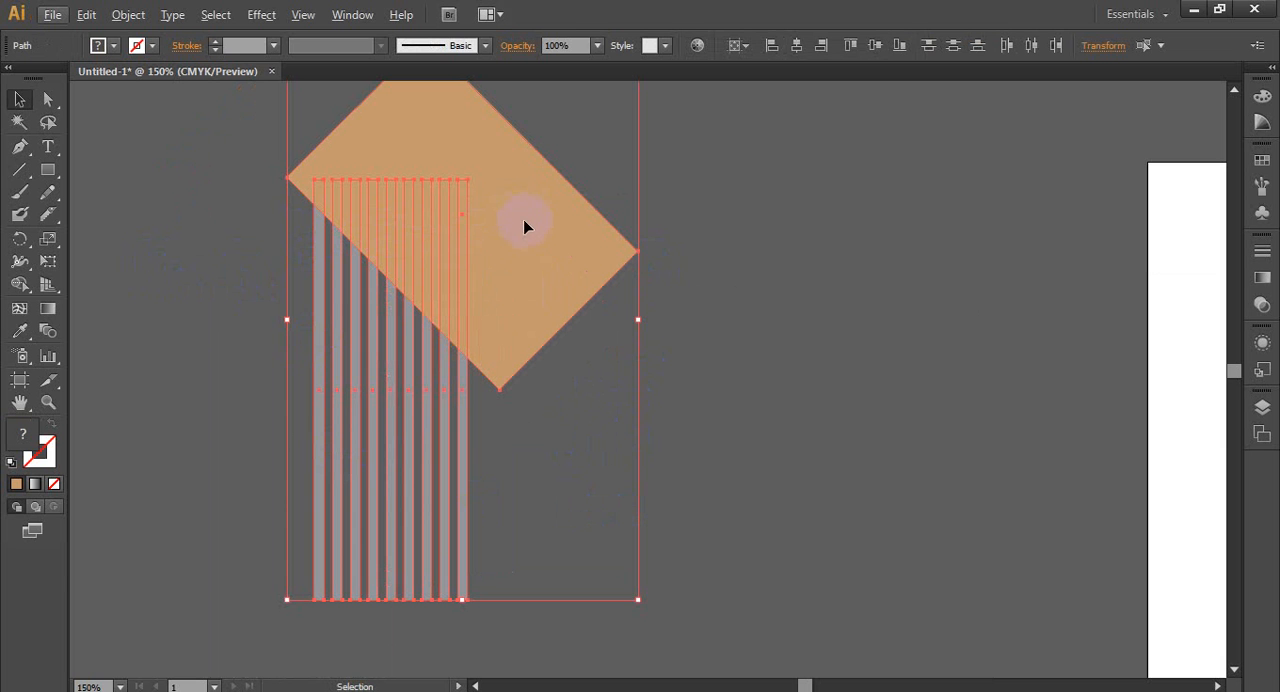
pyautogui.click(22, 285)
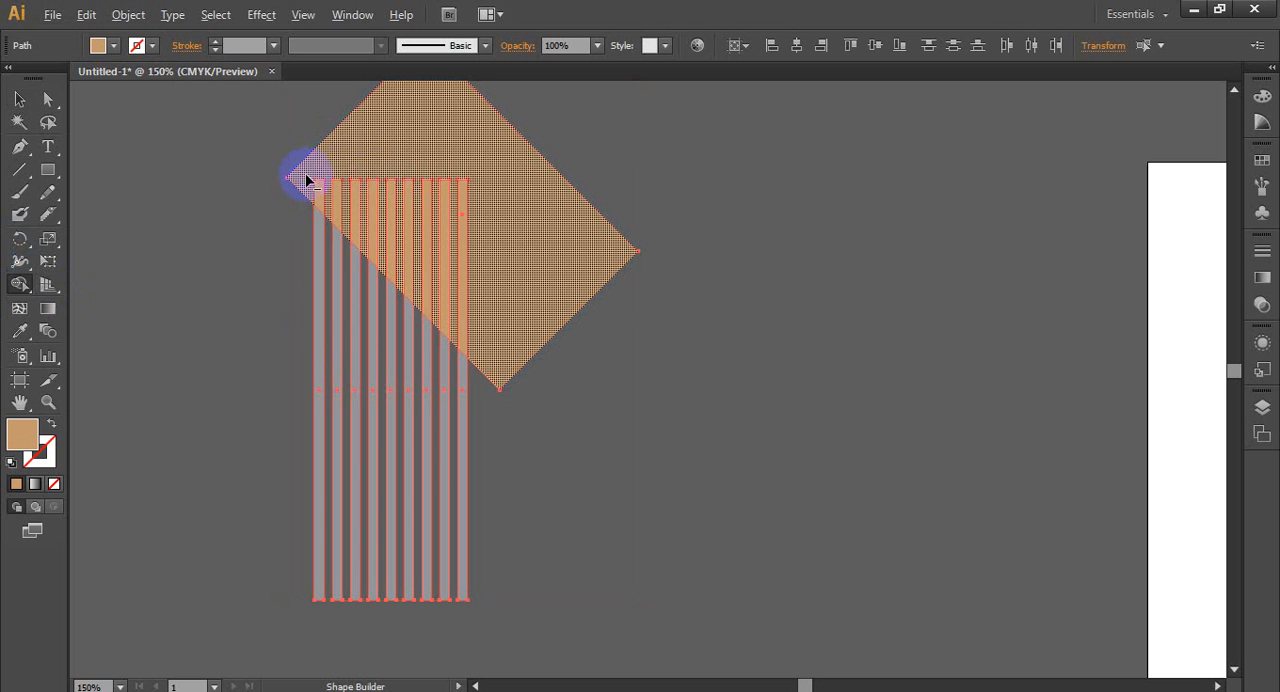
pyautogui.moveTo(308, 180); pyautogui.dragTo(568, 282)
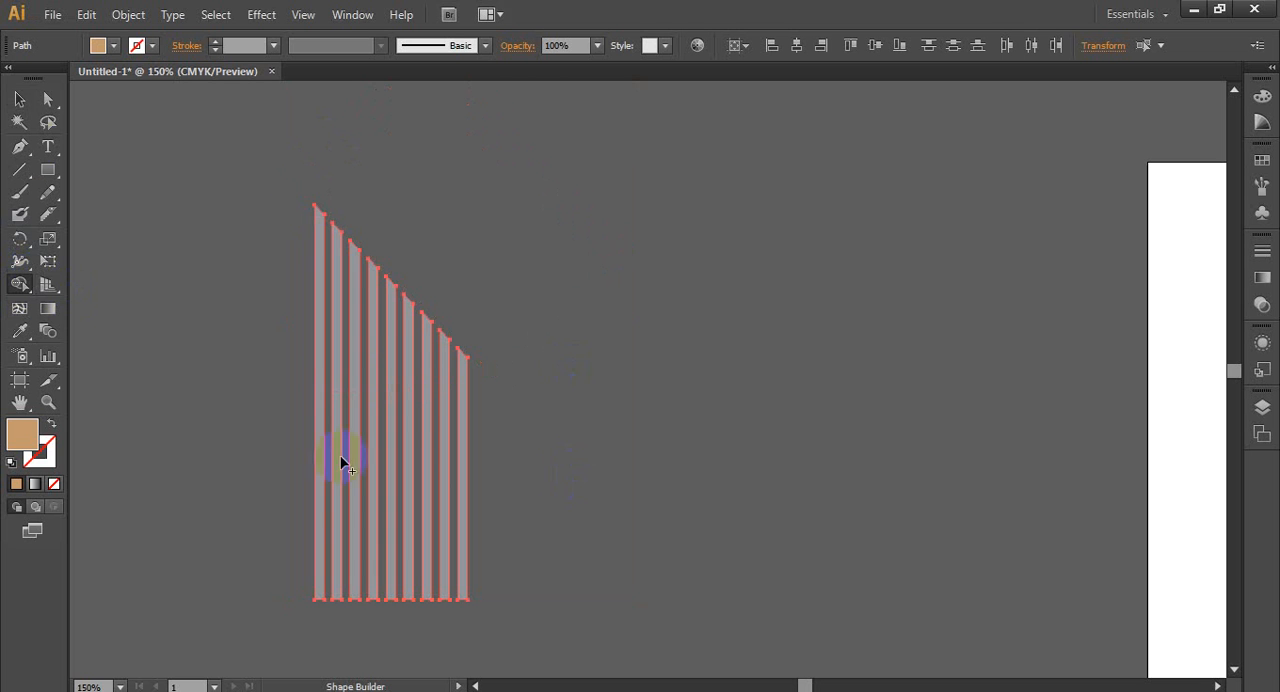
pyautogui.click(19, 99)
pyautogui.click(110, 399)
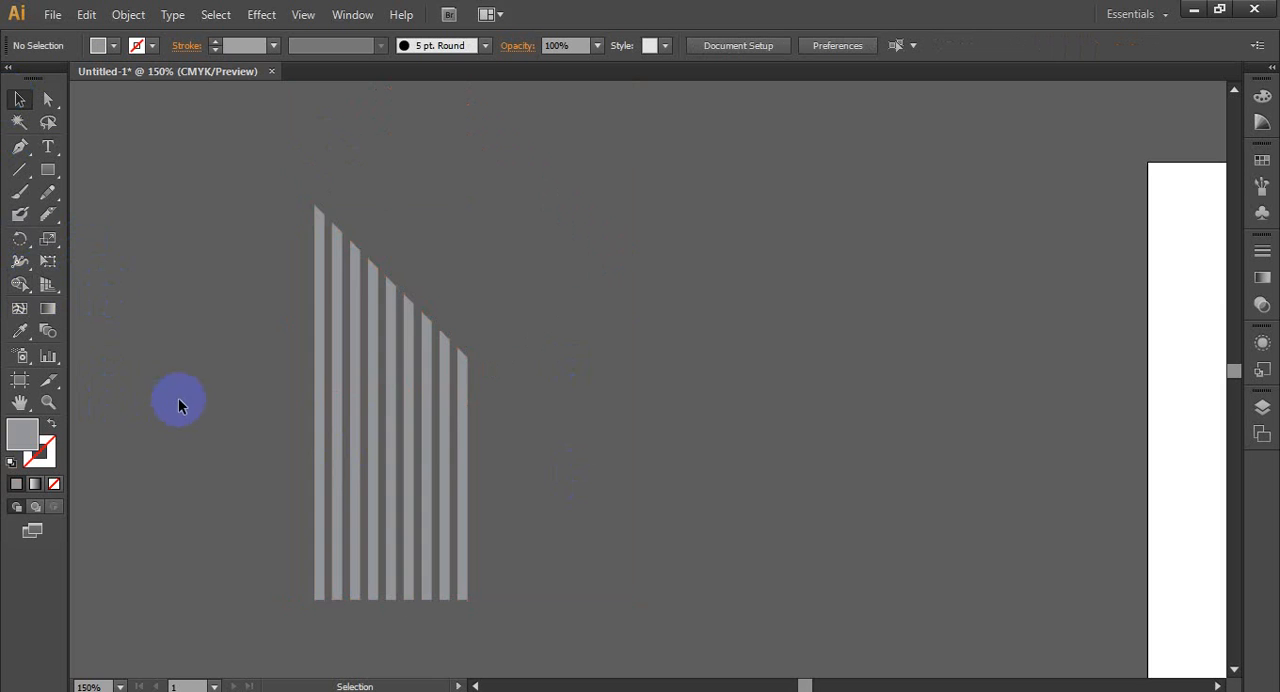
pyautogui.scroll(-2, 181, 399)
pyautogui.scroll(2, 178, 423)
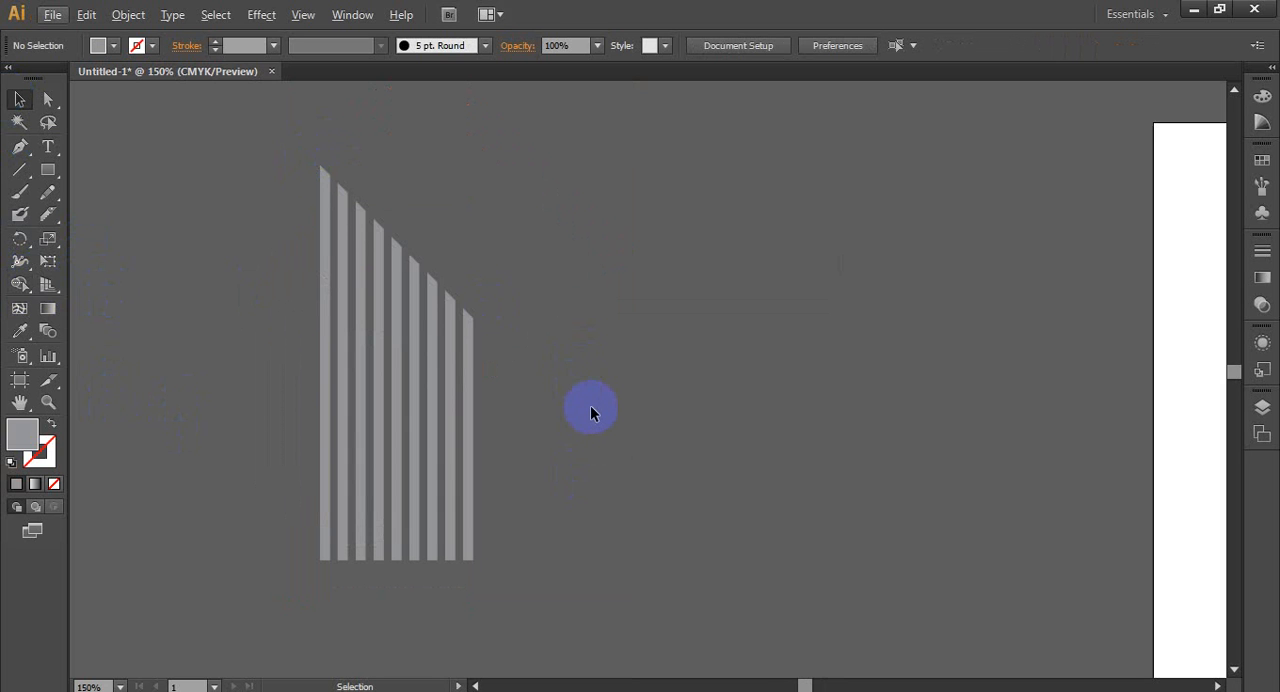
pyautogui.scroll(-2, 590, 410)
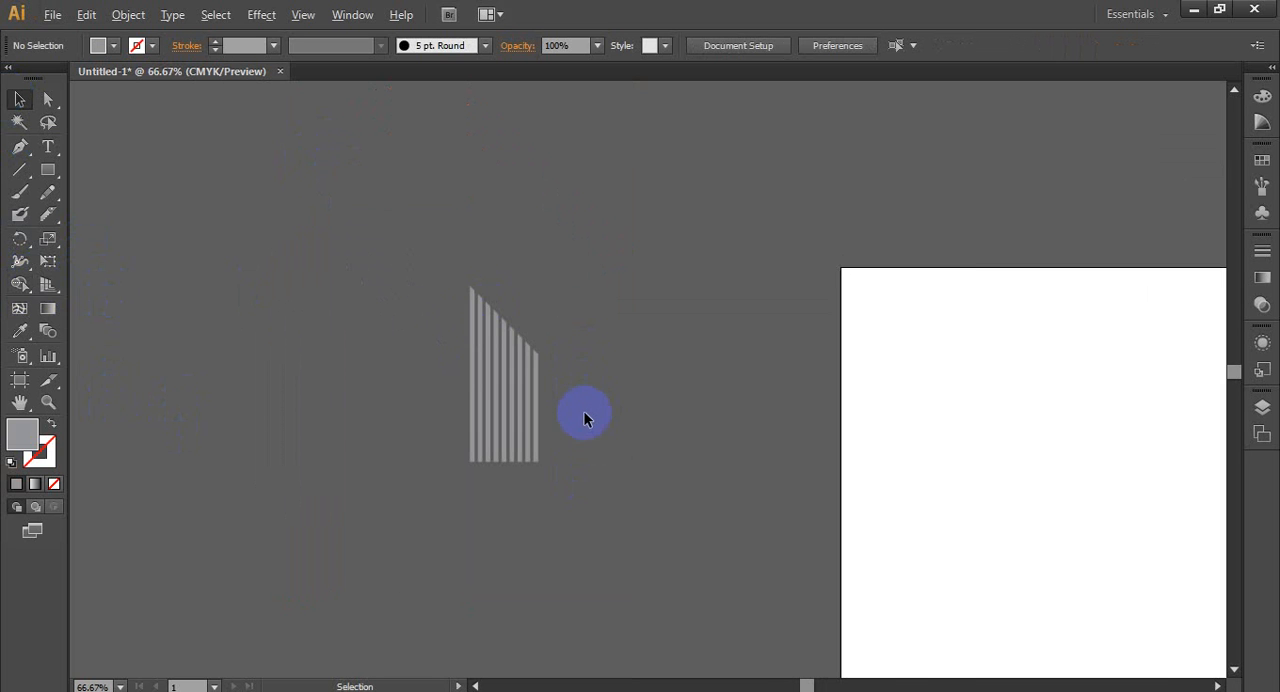
pyautogui.scroll(1, 571, 441)
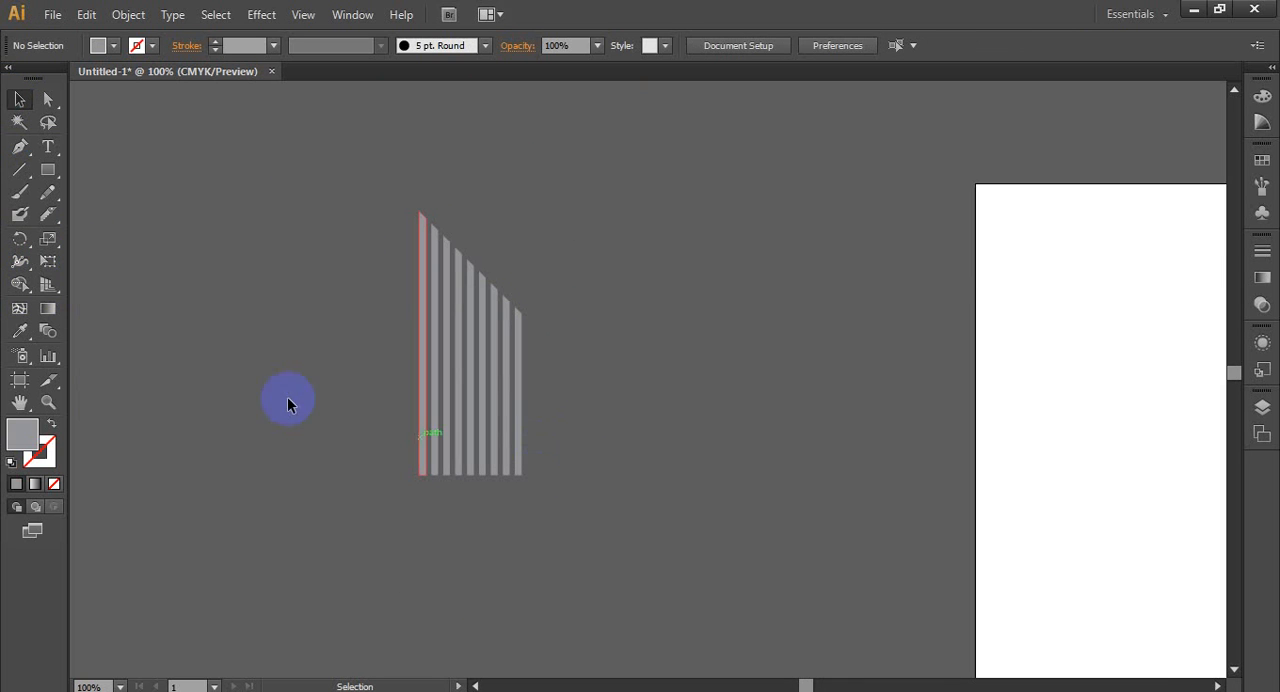
# - Draw a thin, taller gray bar beside the tallest slanted bar on the same baseline, and duplicate it a short distance outward
pyautogui.click(48, 171)
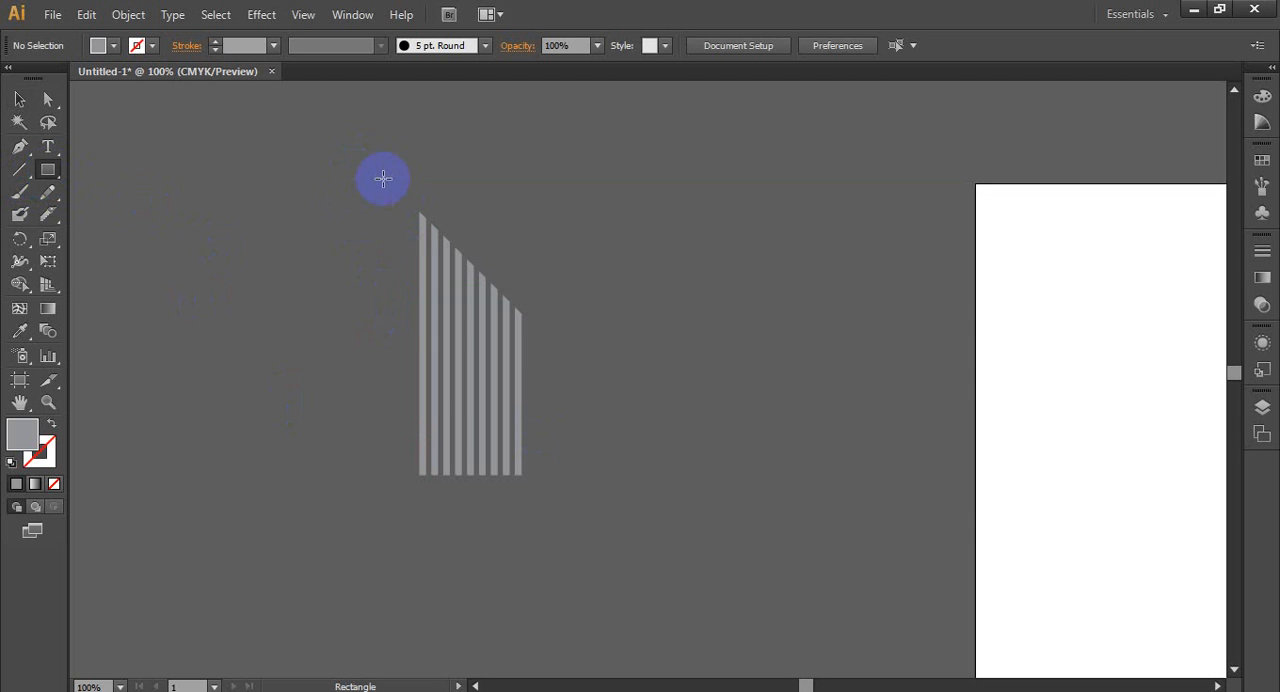
pyautogui.moveTo(399, 167); pyautogui.dragTo(392, 475)
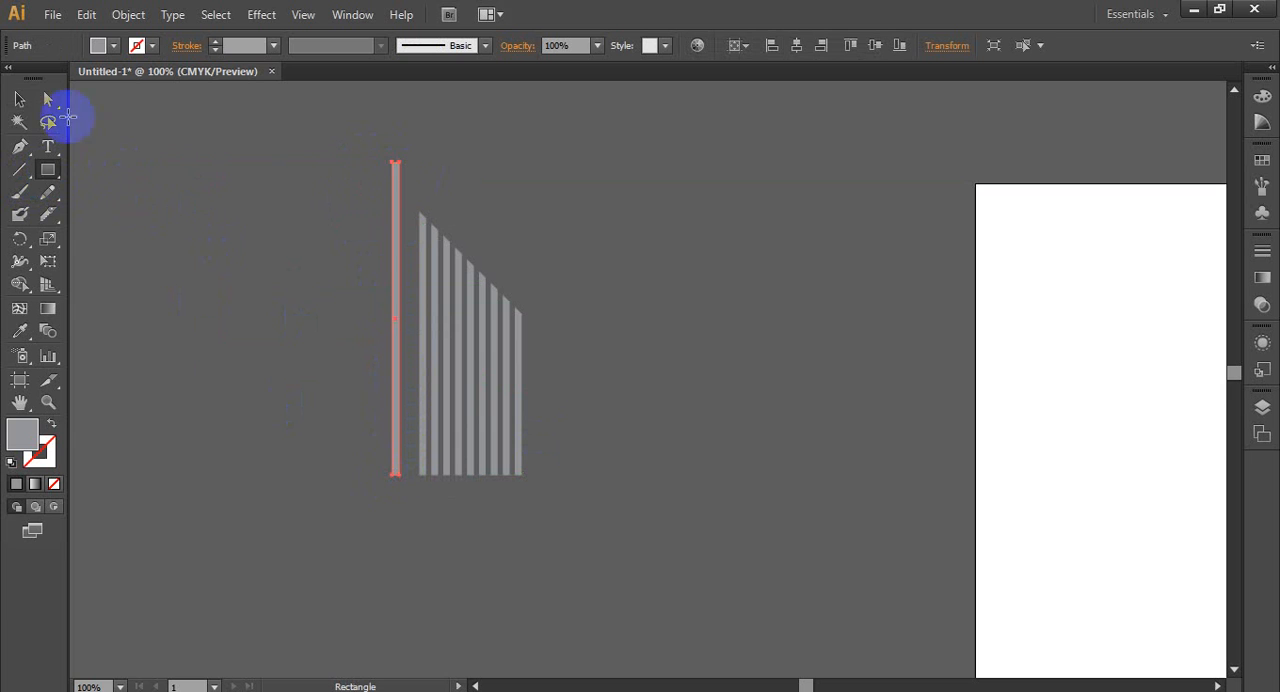
pyautogui.click(20, 100)
pyautogui.moveTo(394, 289); pyautogui.dragTo(376, 296)
pyautogui.click(317, 520)
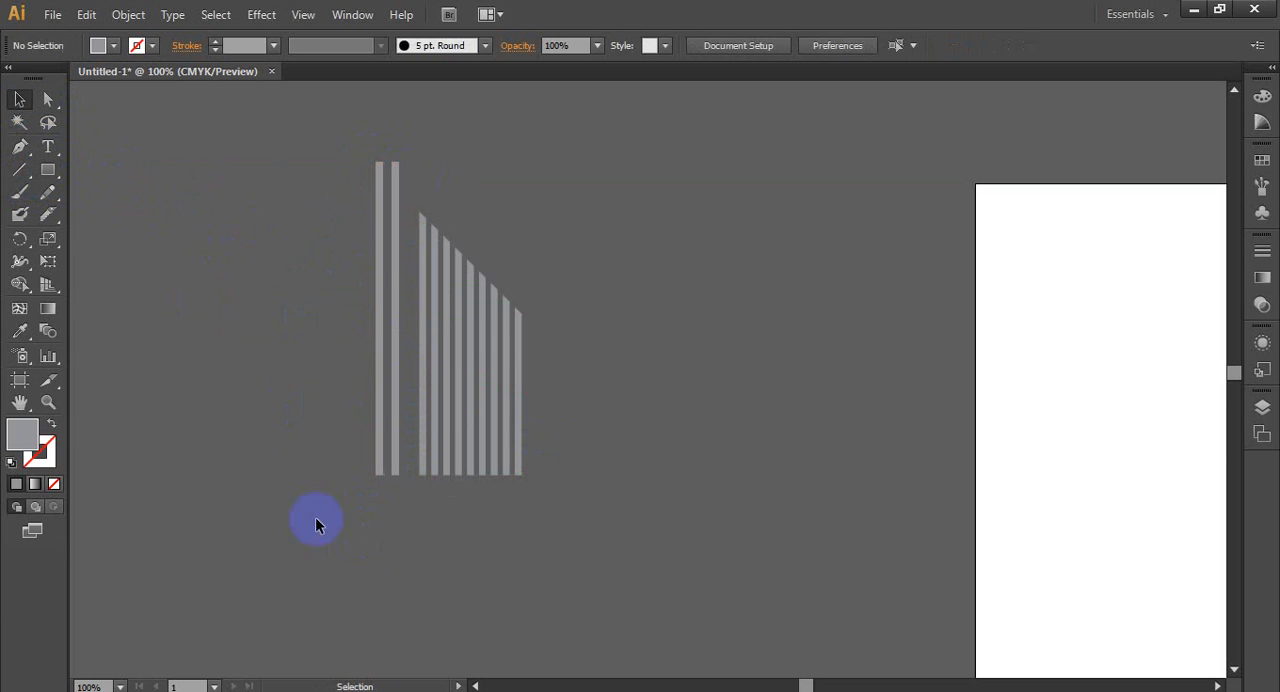
# - Draw a wide gray rectangle beside the two thin bars, matching their height and baseline
pyautogui.click(46, 172)
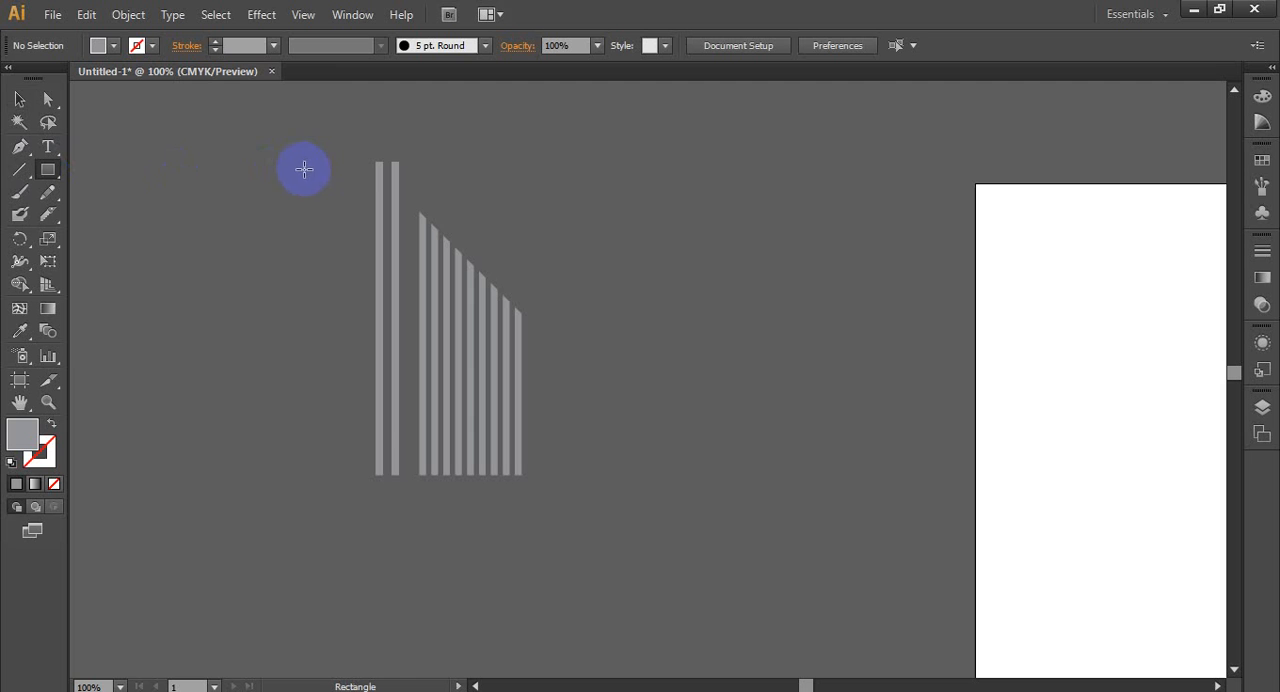
pyautogui.moveTo(317, 169); pyautogui.dragTo(364, 468)
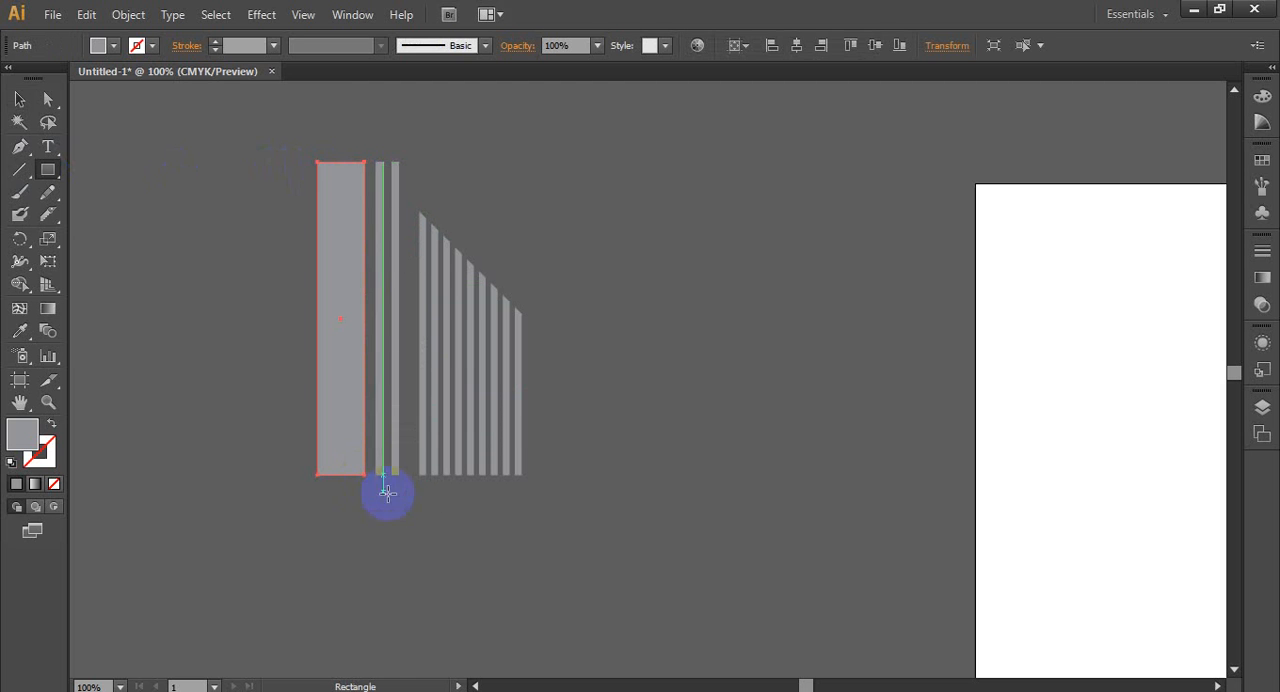
pyautogui.click(19, 99)
pyautogui.click(290, 268)
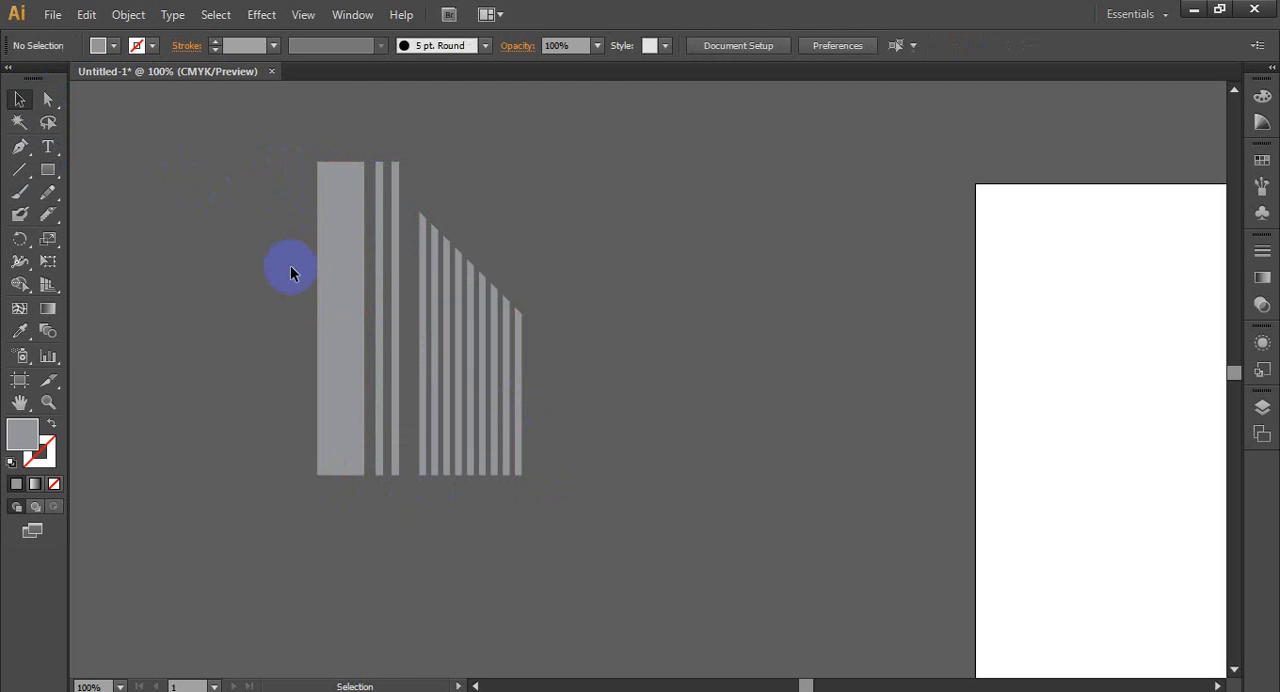
# - Draw a small rectangle beside the top of the wide gray bar and fill it with tan
pyautogui.keyDown('alt'); pyautogui.scroll(1, 429, 104); pyautogui.keyUp('alt')
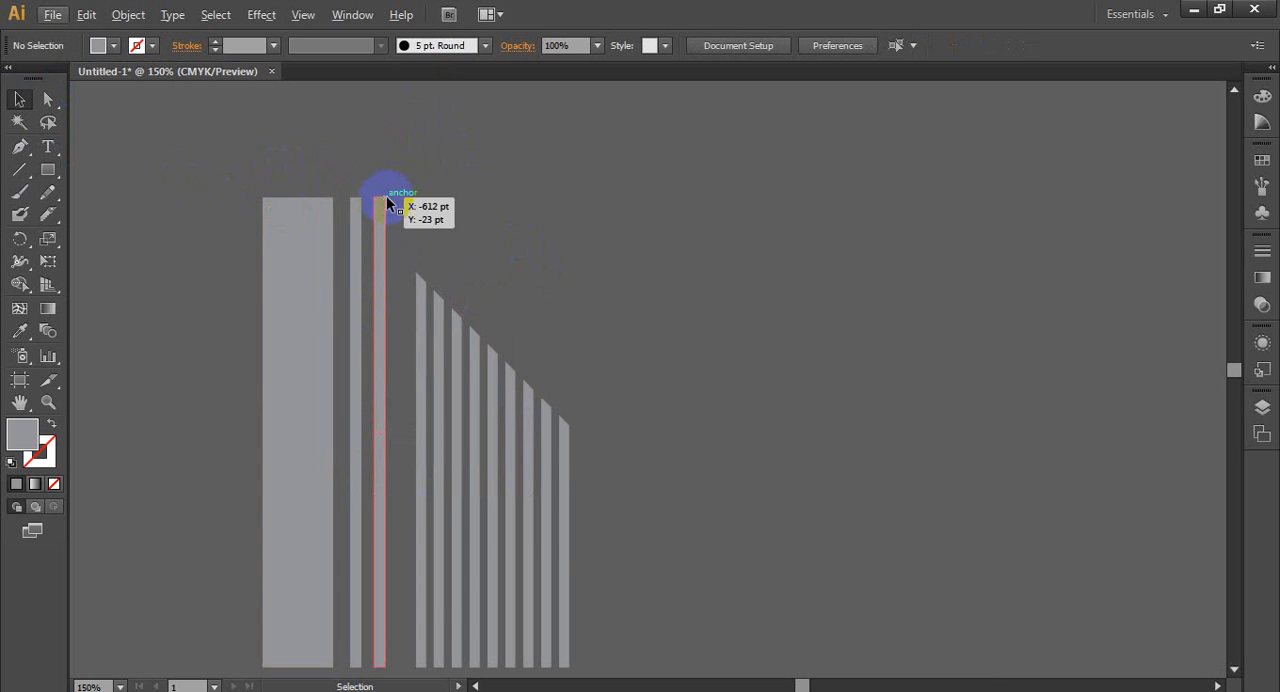
pyautogui.click(47, 169)
pyautogui.moveTo(126, 190); pyautogui.dragTo(218, 266)
pyautogui.click(110, 45)
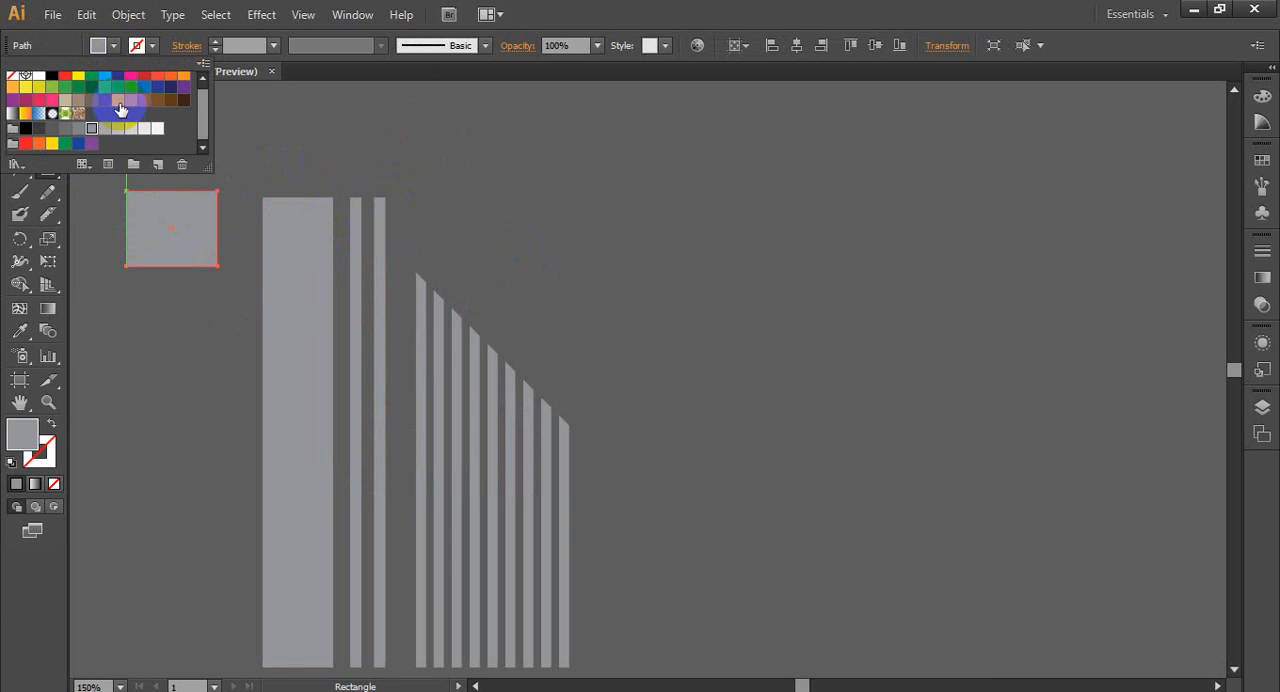
pyautogui.click(91, 129)
pyautogui.click(686, 9)
pyautogui.click(16, 100)
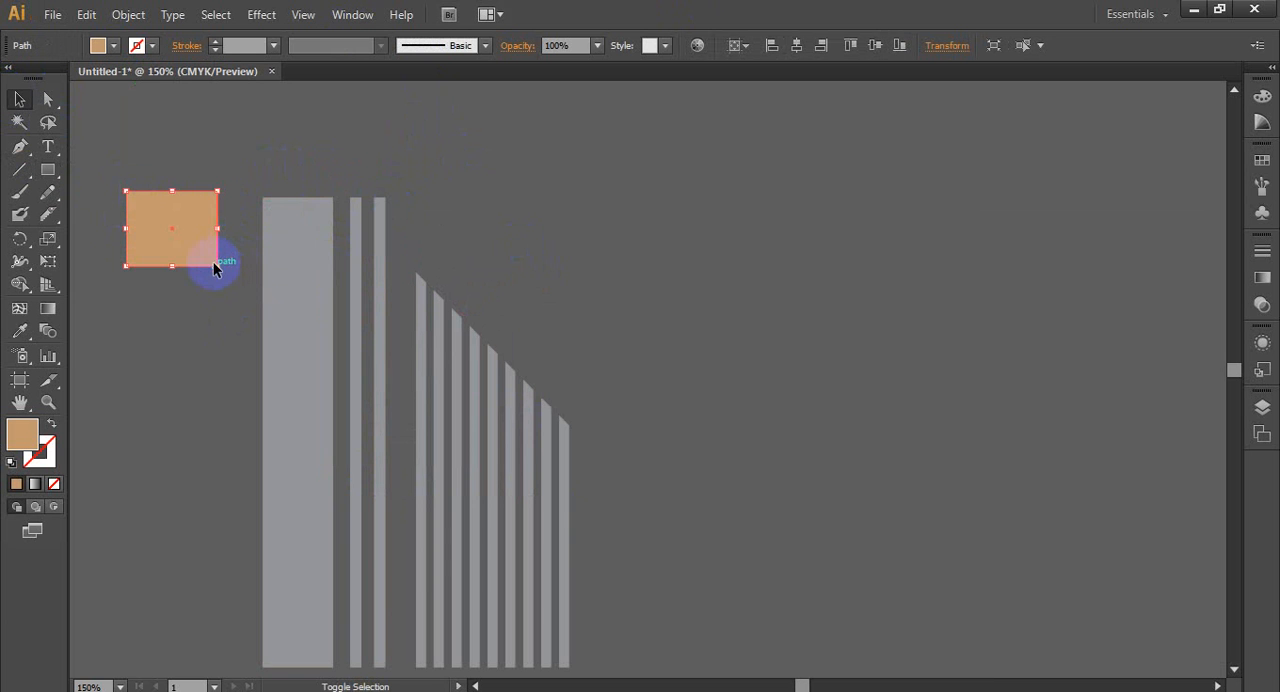
# - Rotate and enlarge the tan rectangle so its lower edge slopes up across the tops of the wide bar and two thin bars
pyautogui.moveTo(214, 266); pyautogui.dragTo(310, 220)
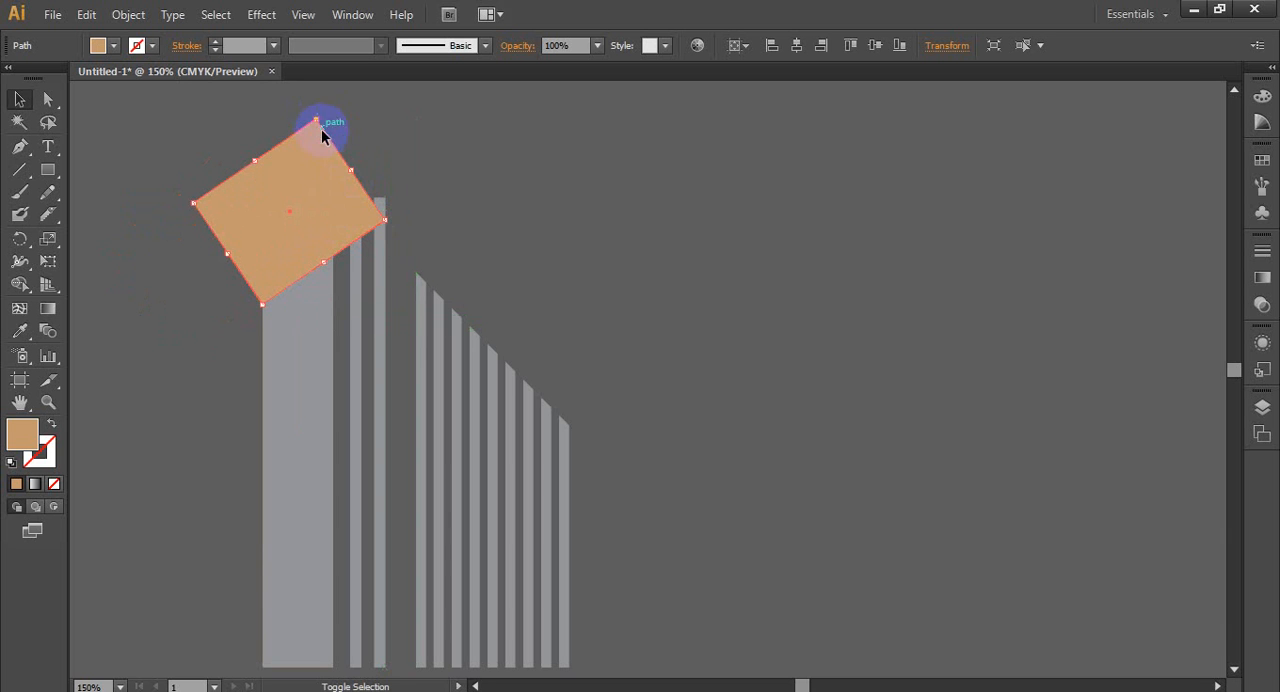
pyautogui.moveTo(384, 219); pyautogui.dragTo(330, 234)
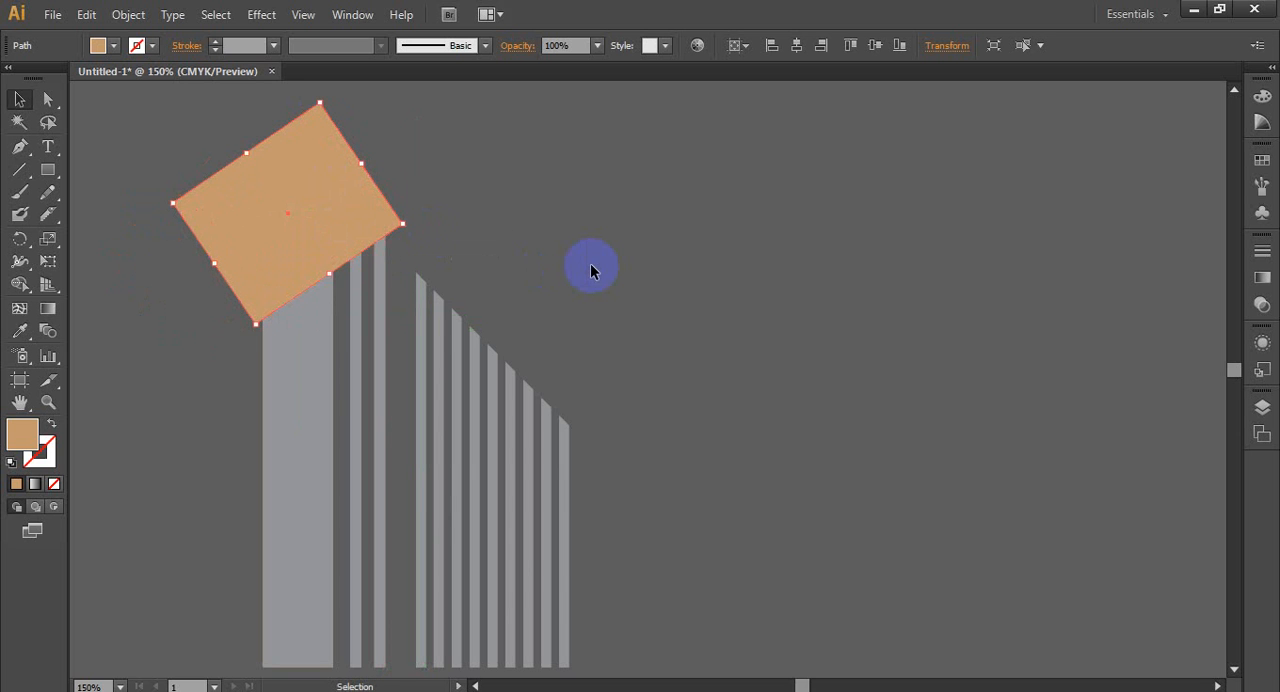
pyautogui.click(590, 263)
# - Remove the tan rectangle and the overlapped tops of the wide and two thin bars with the Shape Builder tool
pyautogui.moveTo(240, 240); pyautogui.dragTo(390, 415)
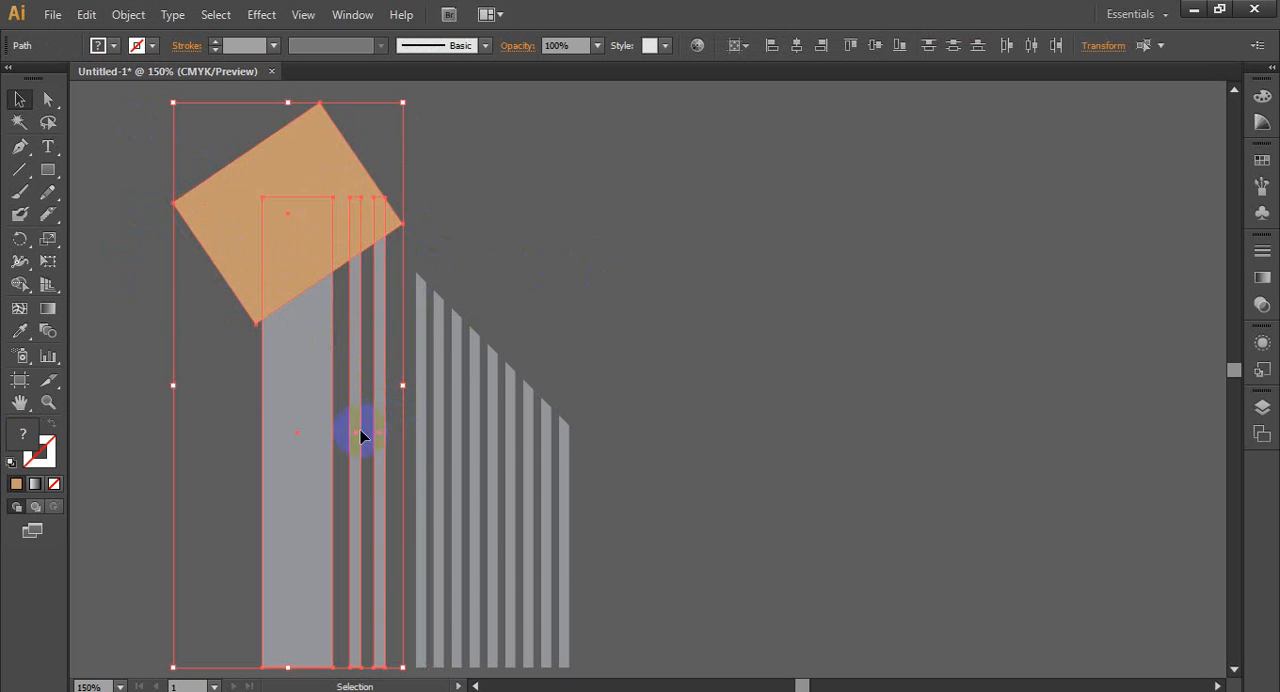
pyautogui.click(30, 285)
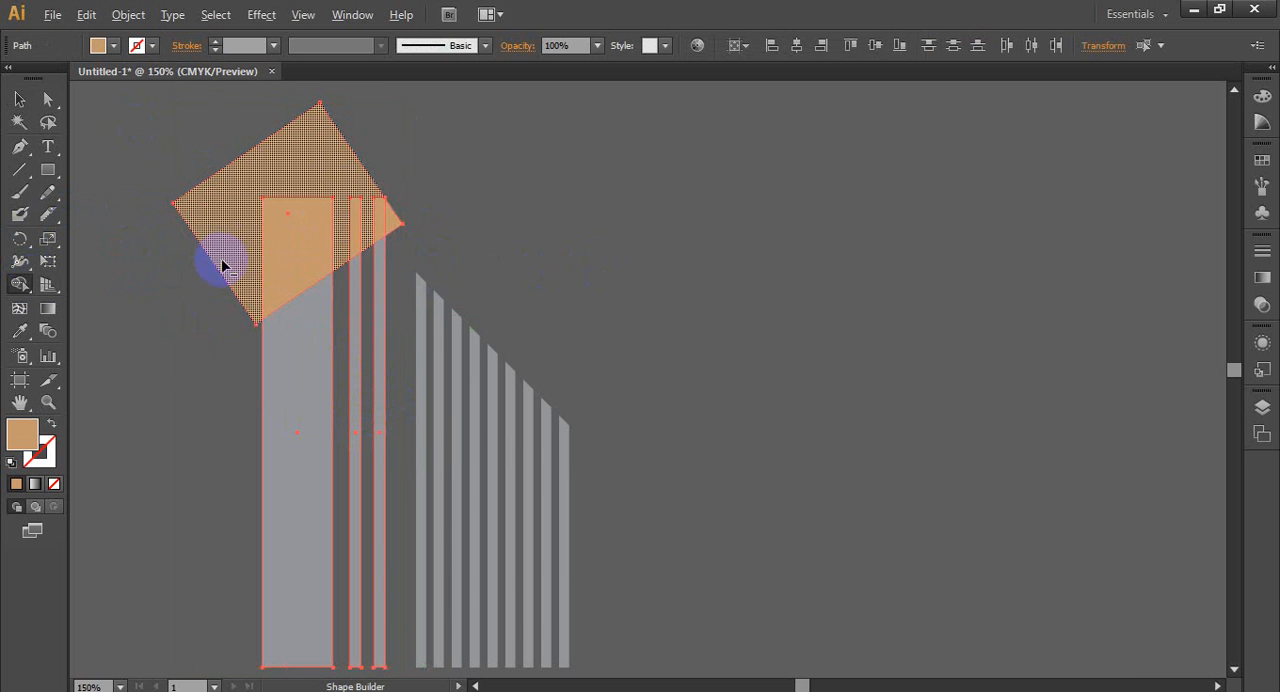
pyautogui.moveTo(258, 272); pyautogui.dragTo(390, 222)
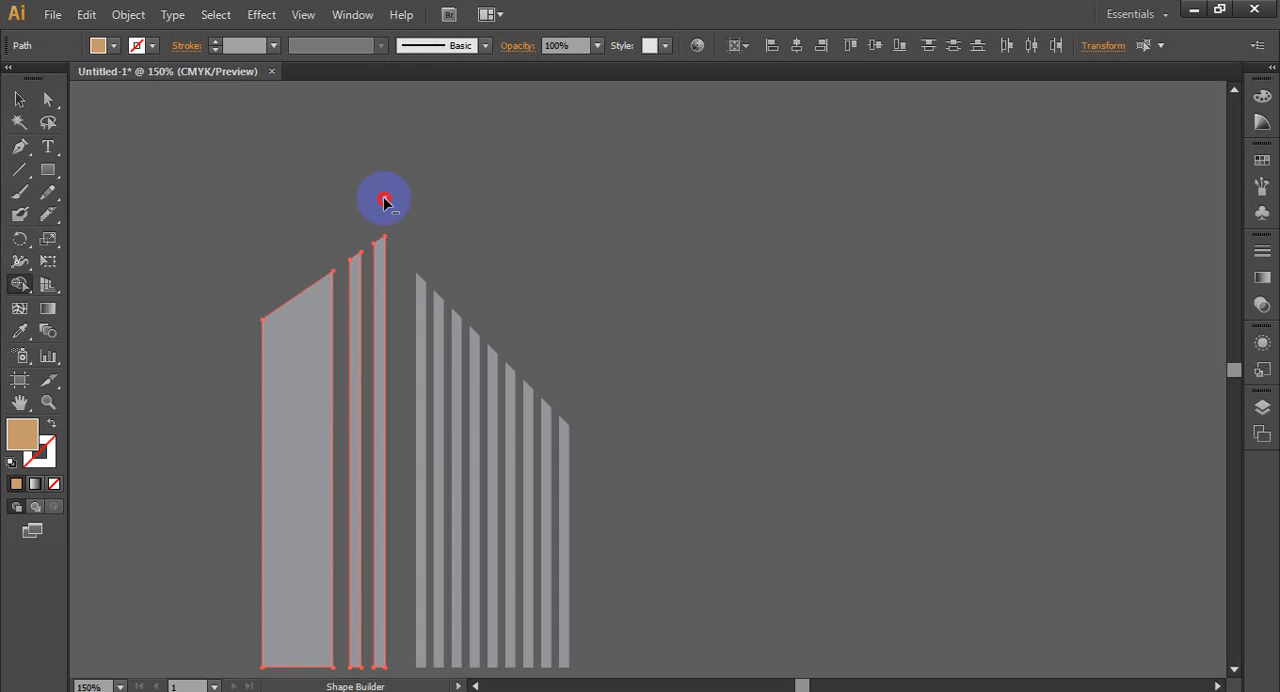
pyautogui.click(19, 99)
pyautogui.click(180, 214)
pyautogui.hotkey('ctrl', '-')
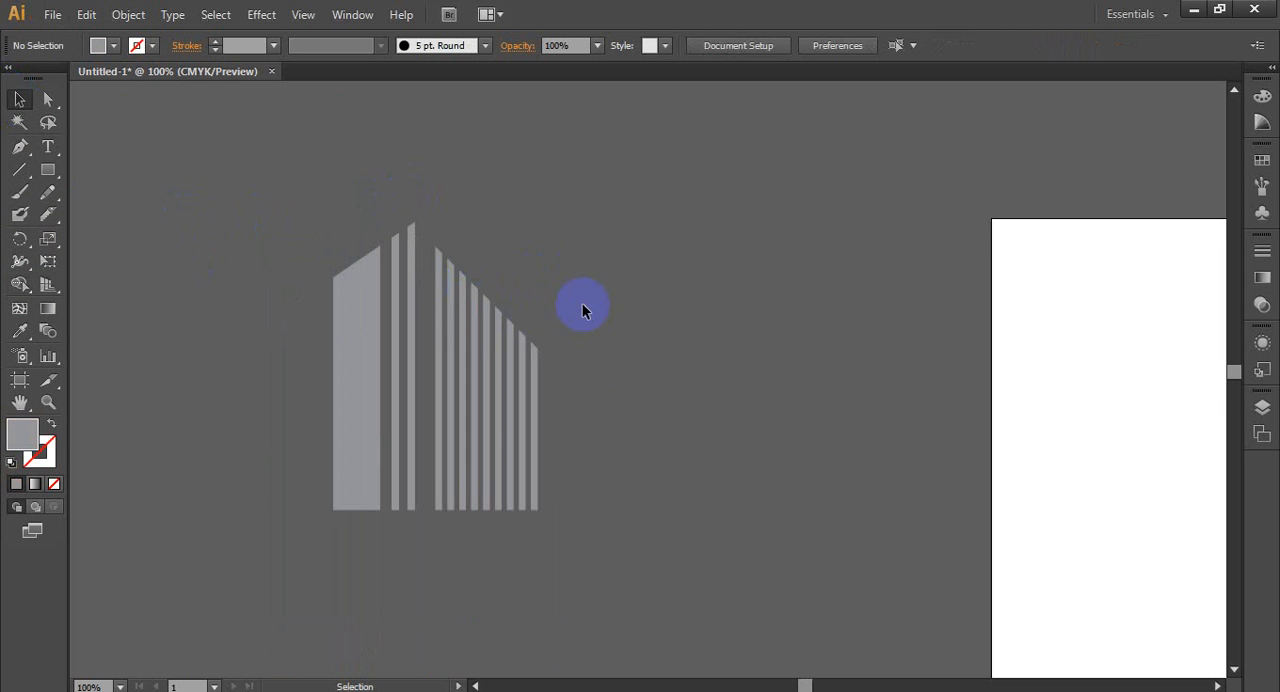
# - Group the nine slanted bars and nudge the group closer to the two taller thin bars
pyautogui.scroll(1, 590, 330)
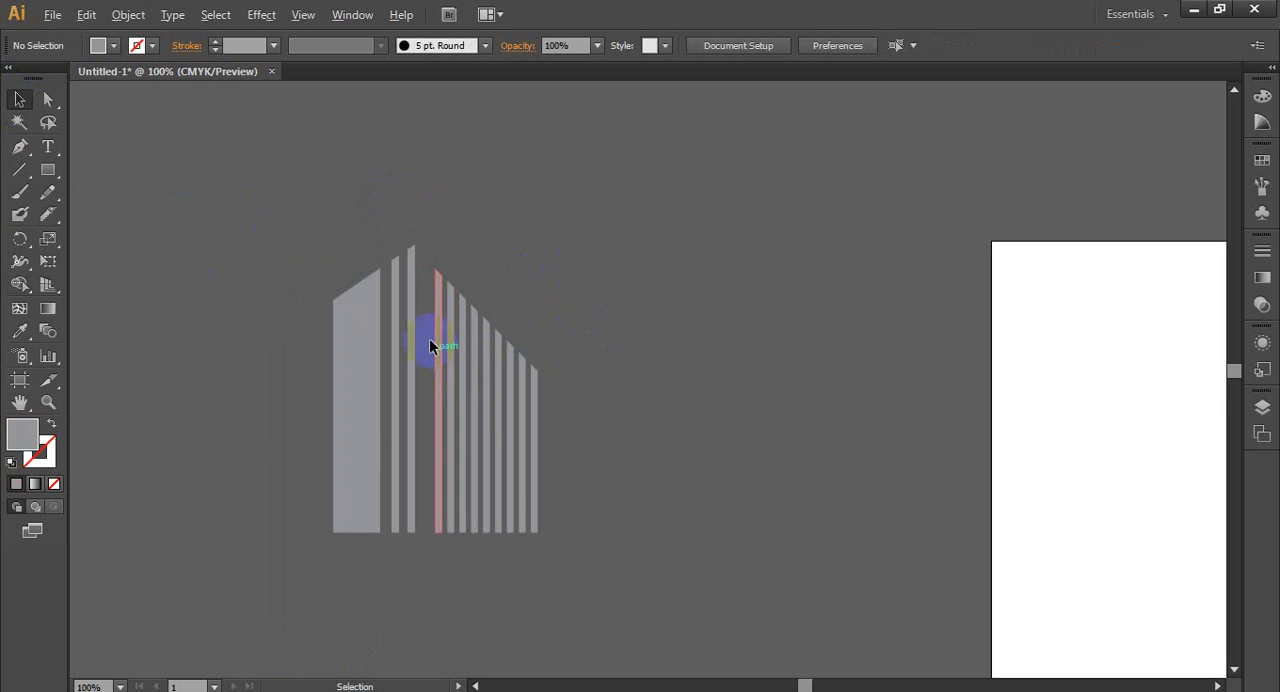
pyautogui.moveTo(426, 306); pyautogui.dragTo(599, 453)
pyautogui.rightClick(500, 414)
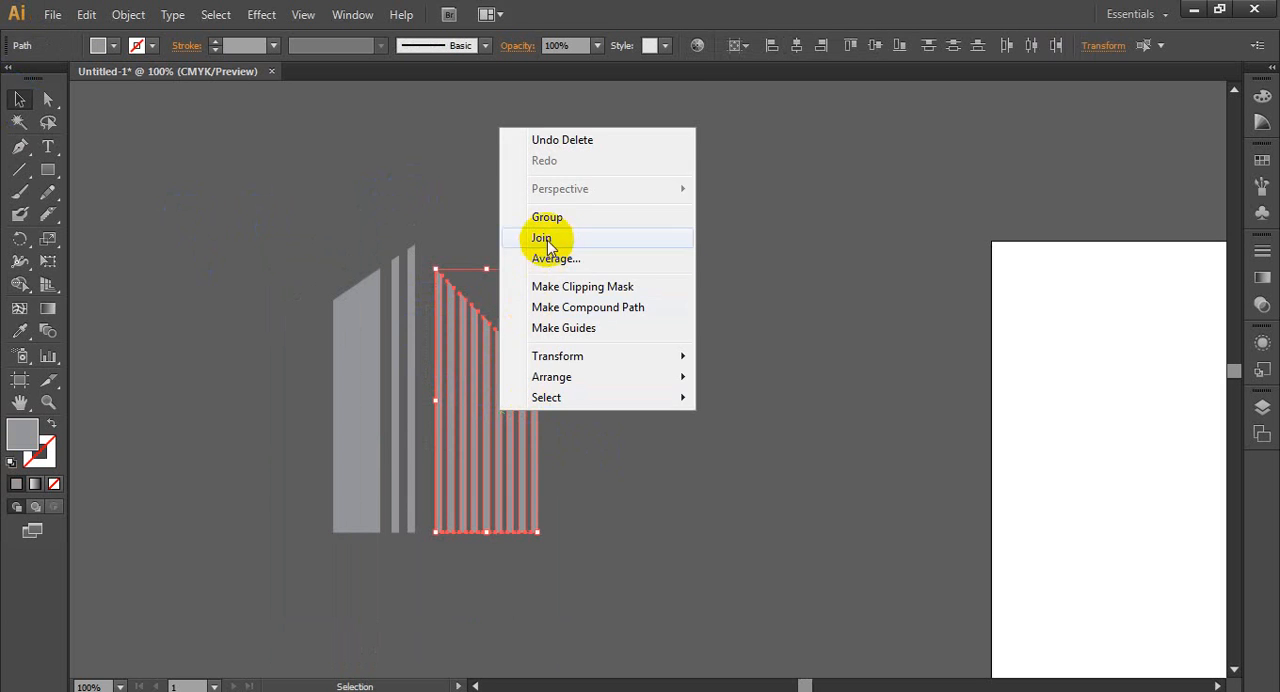
pyautogui.click(543, 243)
pyautogui.press('Left')
pyautogui.press('Left')
pyautogui.press('Left')
pyautogui.press('Left')
pyautogui.press('Left')
pyautogui.press('Left')
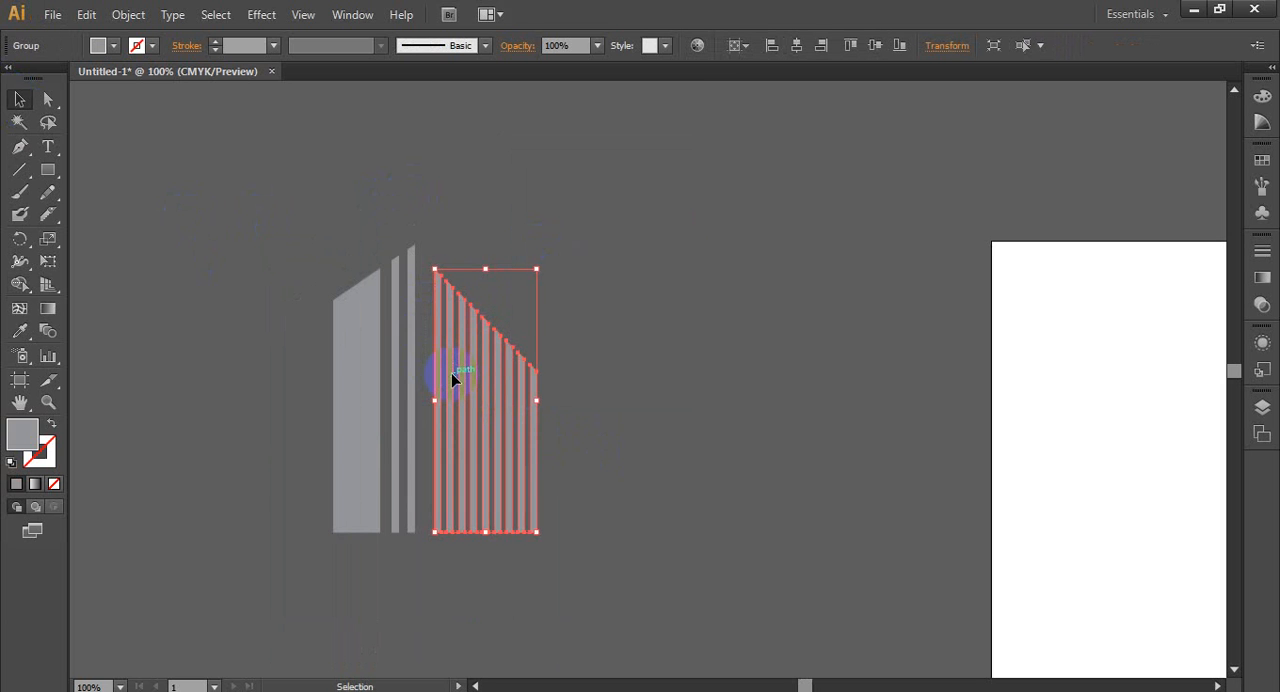
pyautogui.press('Left')
pyautogui.press('Left')
pyautogui.press('Left')
pyautogui.press('Left')
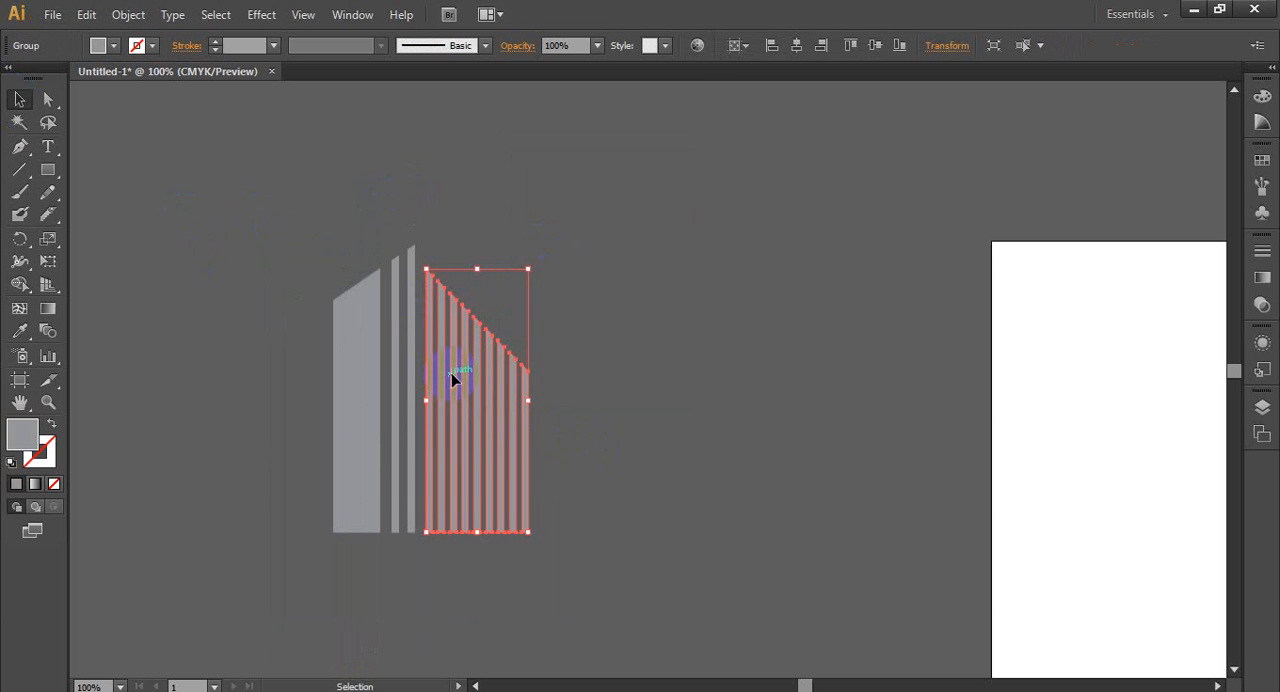
pyautogui.click(608, 489)
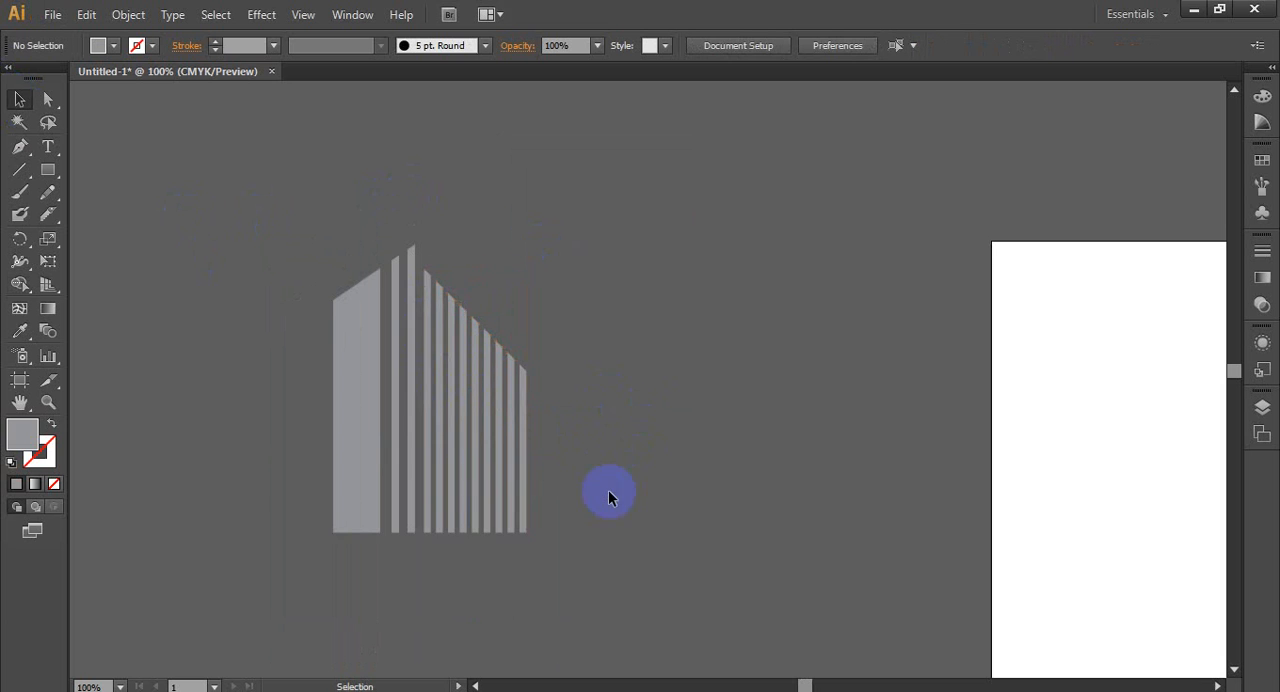
pyautogui.scroll(-2, 561, 500)
pyautogui.scroll(-2, 379, 486)
pyautogui.scroll(3, 376, 517)
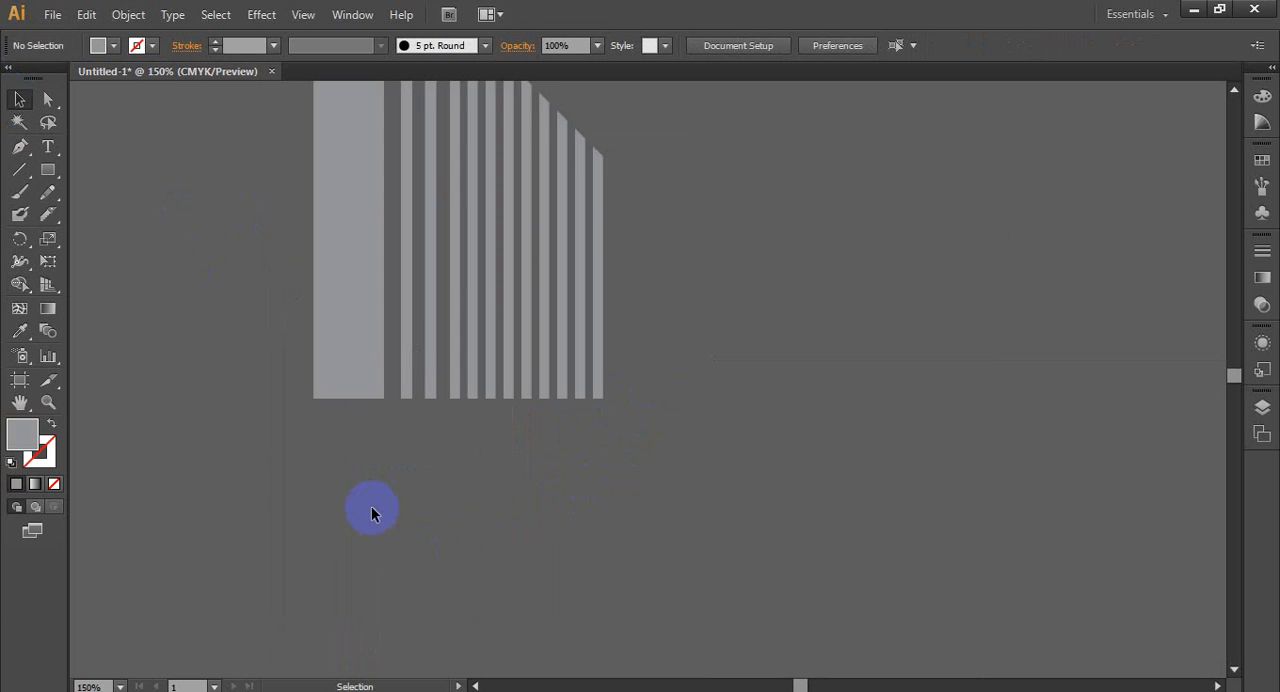
pyautogui.scroll(-1, 370, 512)
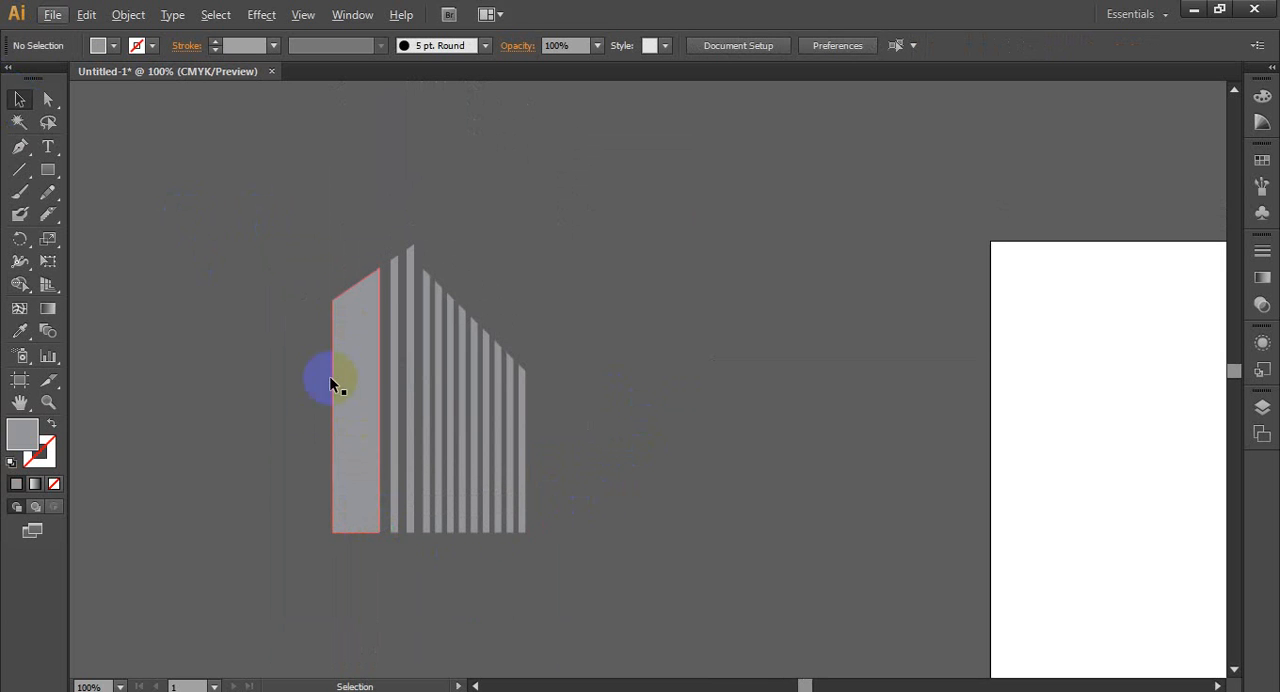
pyautogui.scroll(-2, 300, 443)
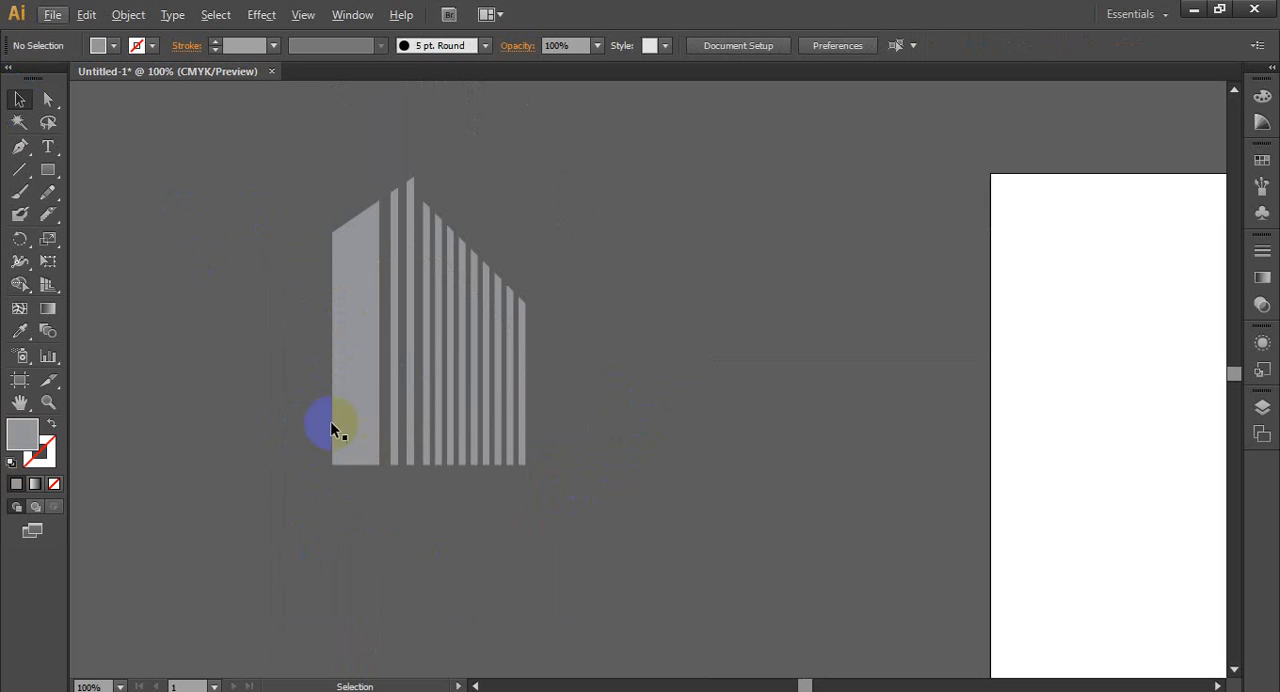
pyautogui.scroll(1, 260, 527)
pyautogui.scroll(-2, 269, 518)
pyautogui.scroll(2, 269, 524)
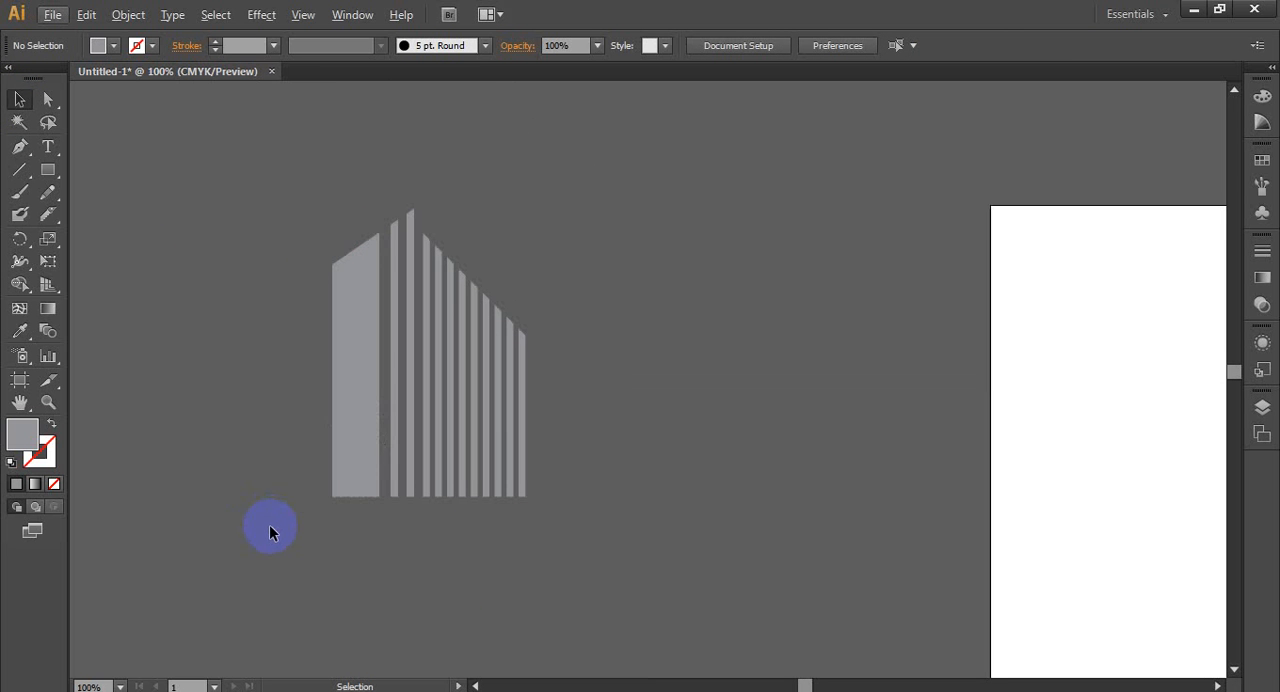
# - Switch to the browser and examine the real estate logo design examples in the Google Images results
pyautogui.scroll(-1, 270, 532)
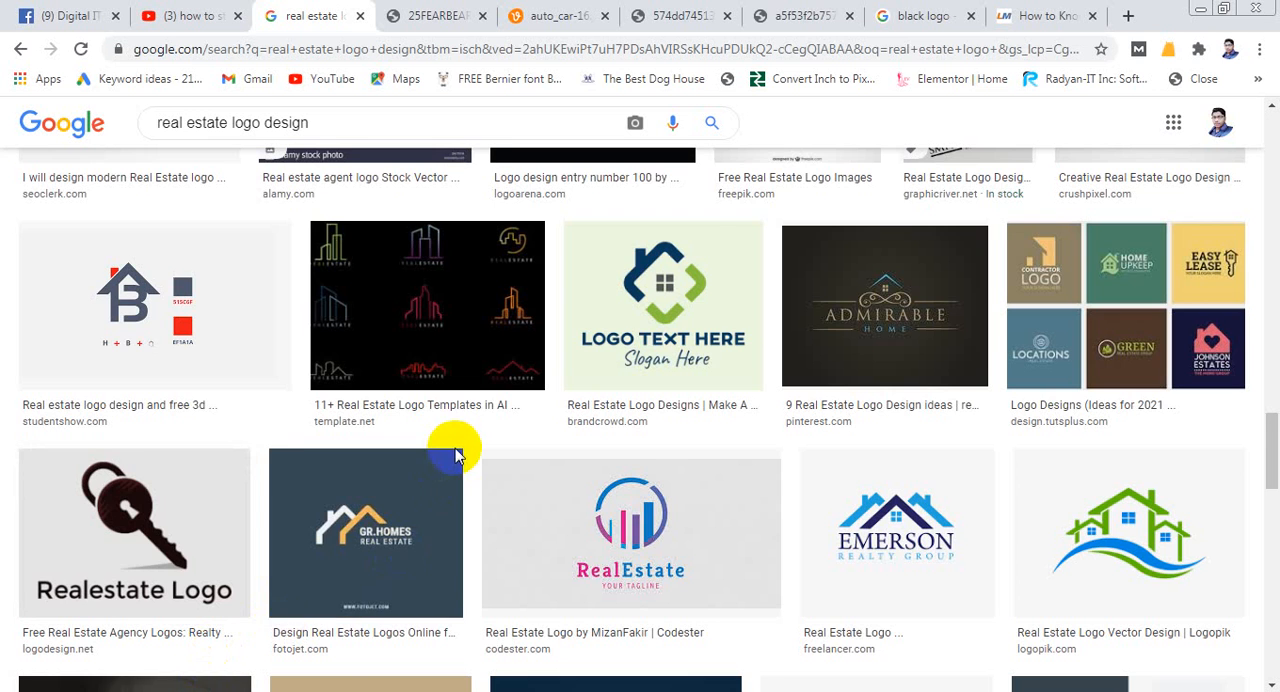
pyautogui.scroll(5, 430, 485)
pyautogui.scroll(-8, 457, 463)
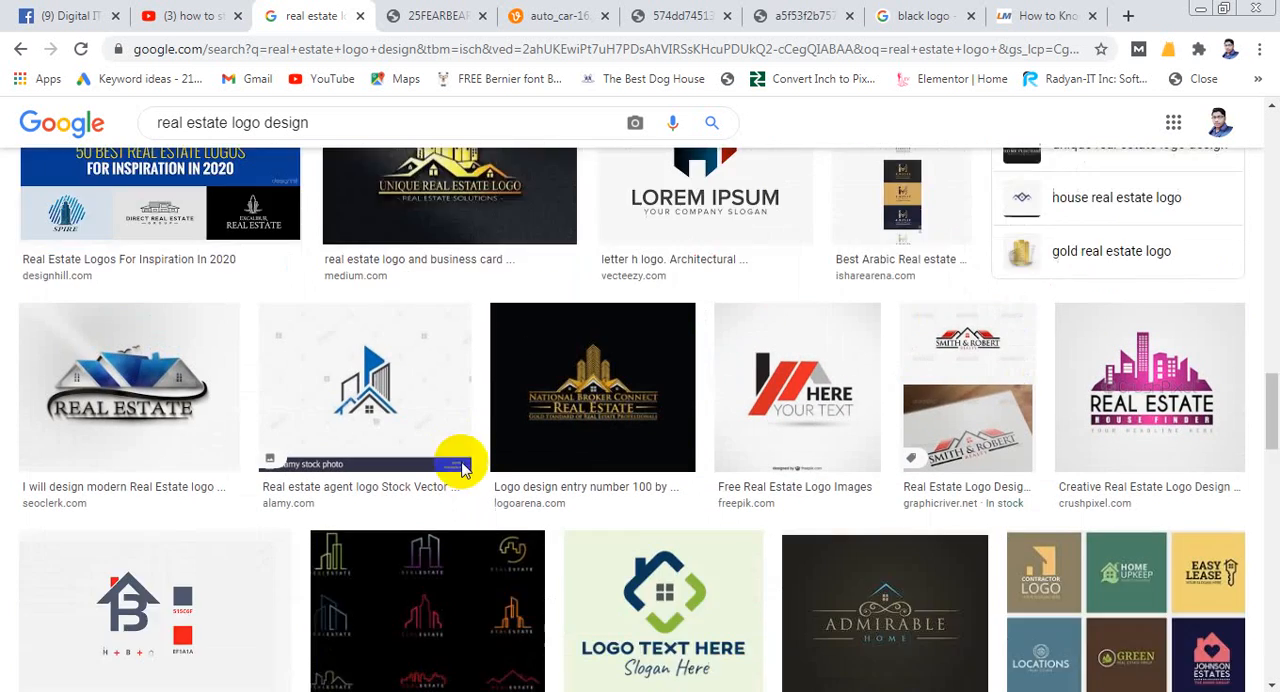
pyautogui.scroll(-3, 385, 474)
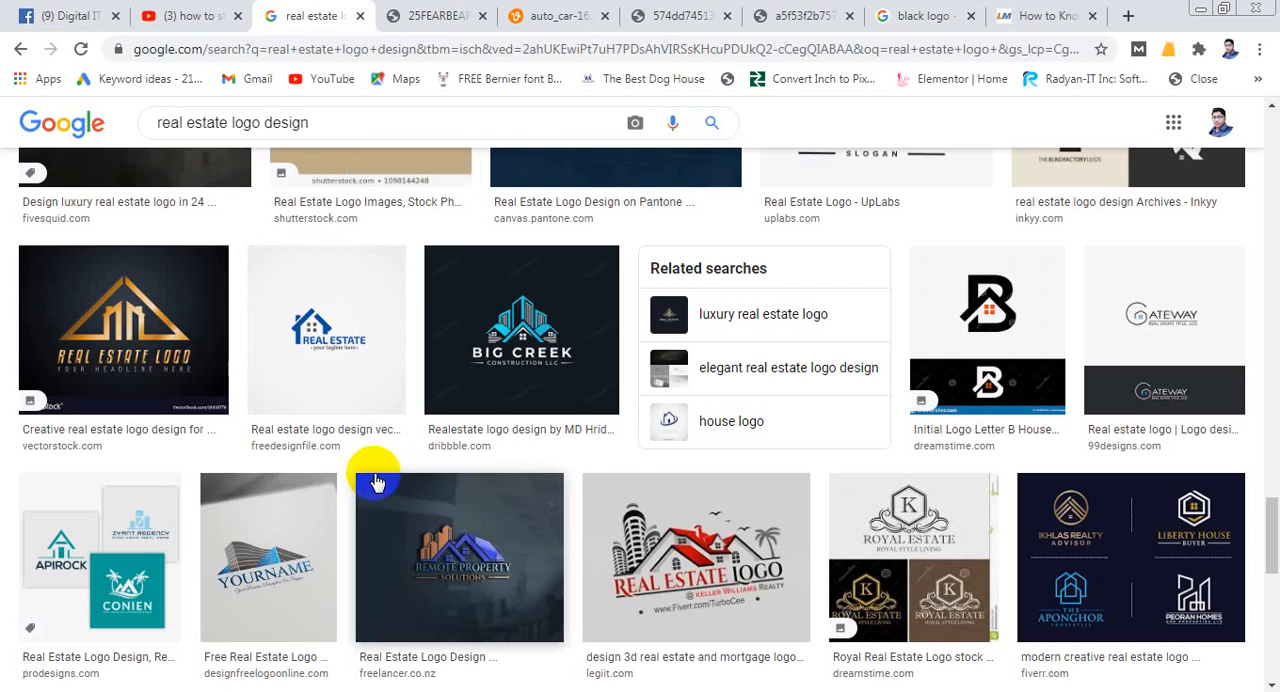
pyautogui.scroll(-2, 374, 480)
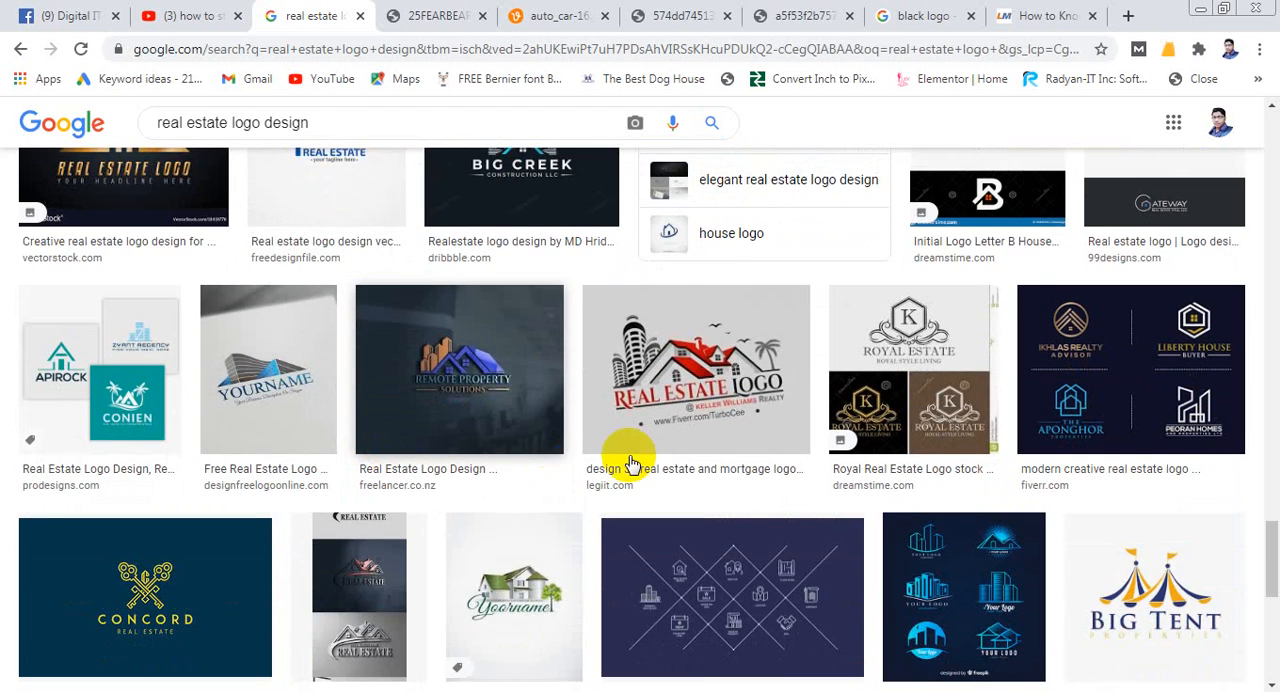
# - Find the Logopik Real Estate logo with the blue house and green crescent in the image results and copy the image
pyautogui.scroll(-2, 823, 366)
pyautogui.scroll(3, 985, 400)
pyautogui.scroll(-5, 986, 400)
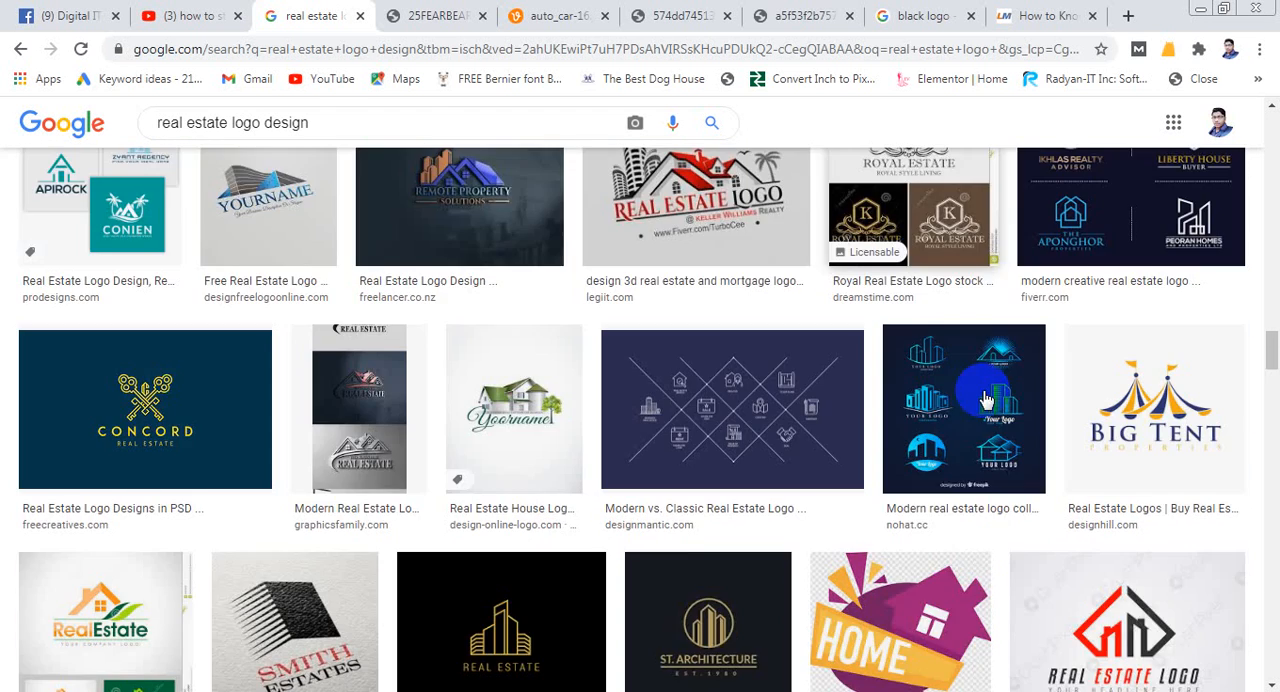
pyautogui.scroll(-3, 527, 427)
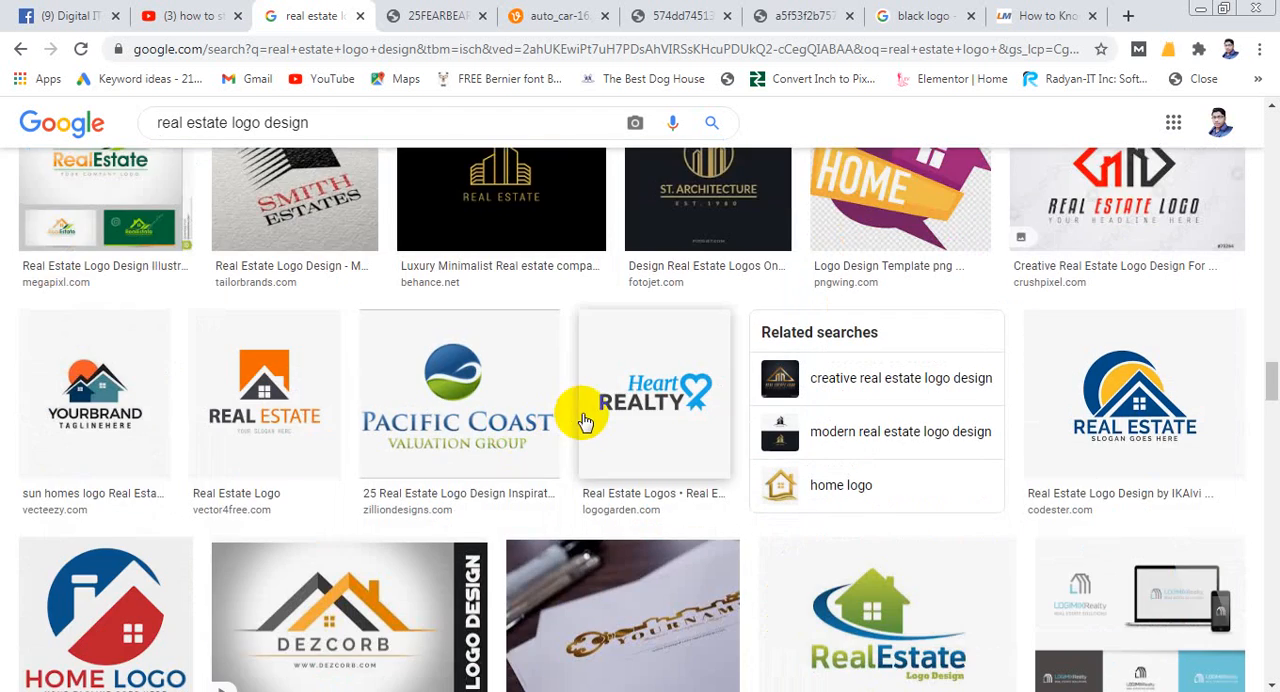
pyautogui.scroll(-3, 580, 420)
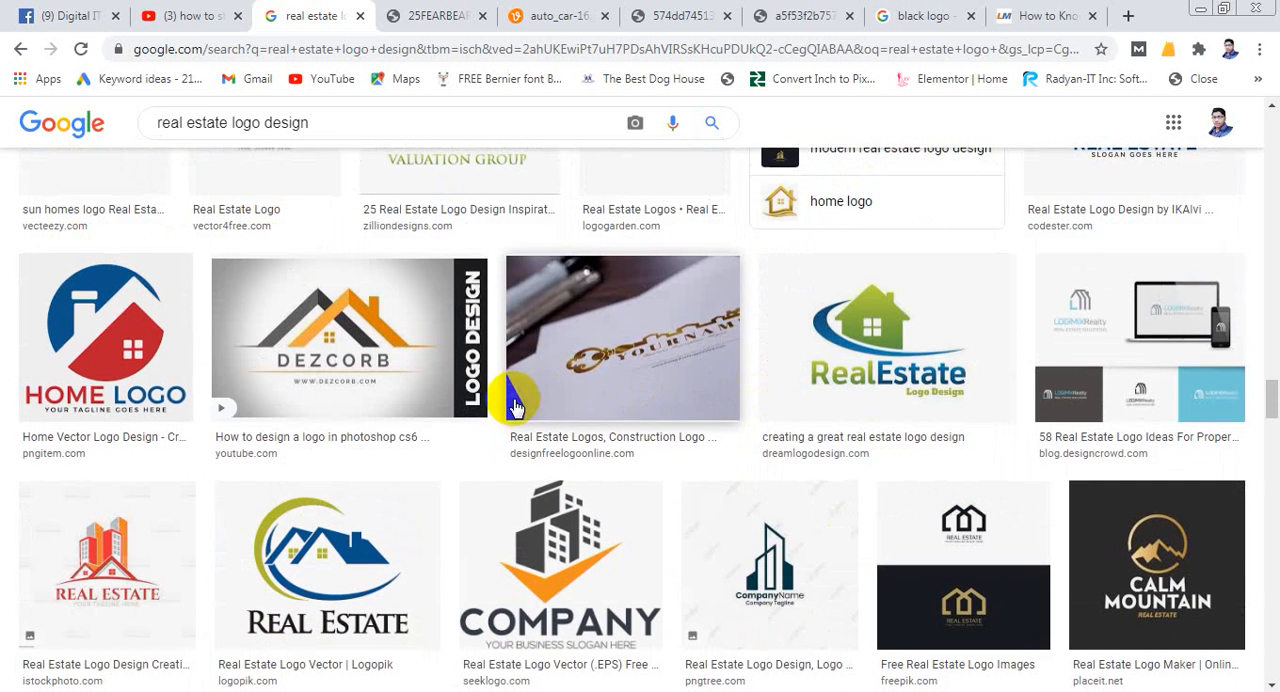
pyautogui.scroll(-2, 400, 370)
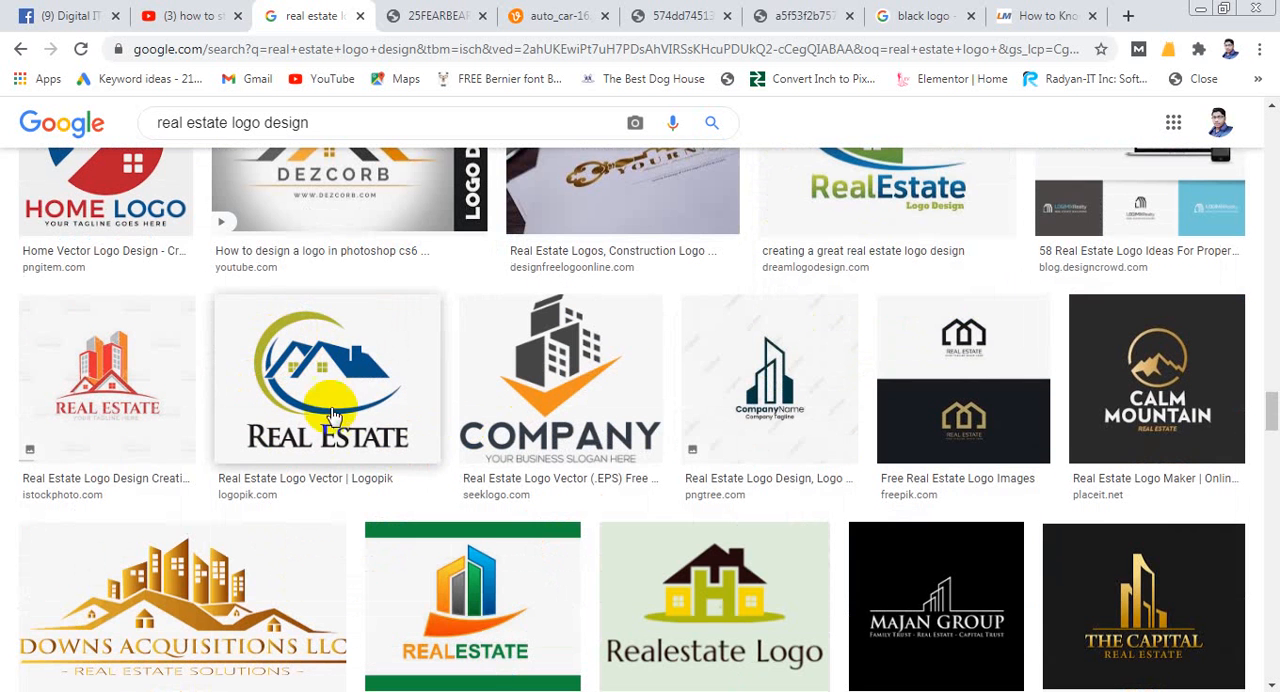
pyautogui.click(327, 360)
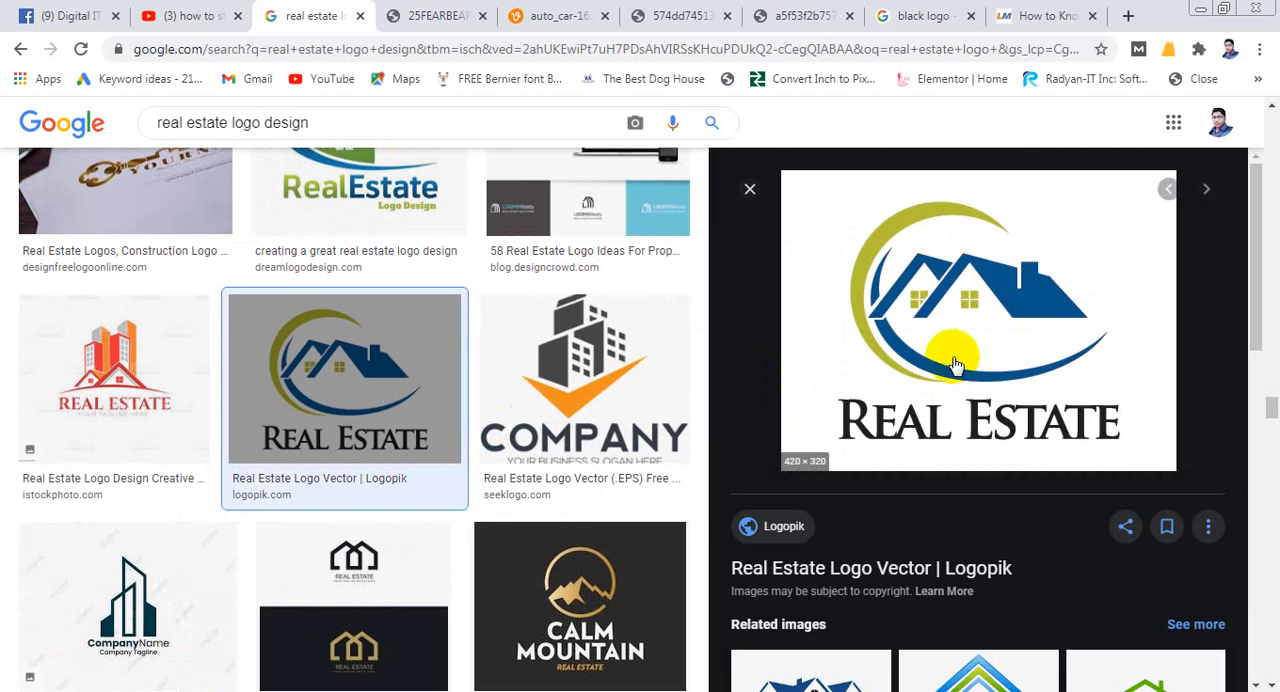
pyautogui.rightClick(940, 280)
pyautogui.click(1010, 464)
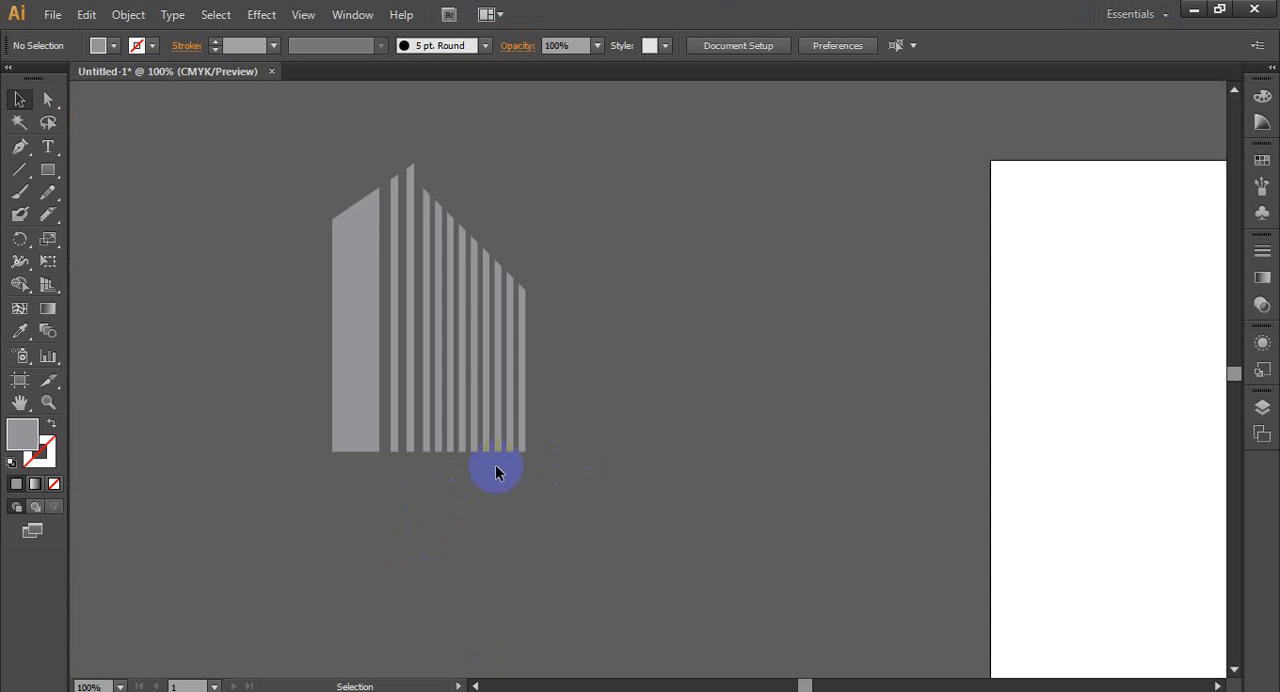
# - Switch to Illustrator and paste the copied Real Estate logo between the striped building and the artboard
pyautogui.scroll(-2, 247, 501)
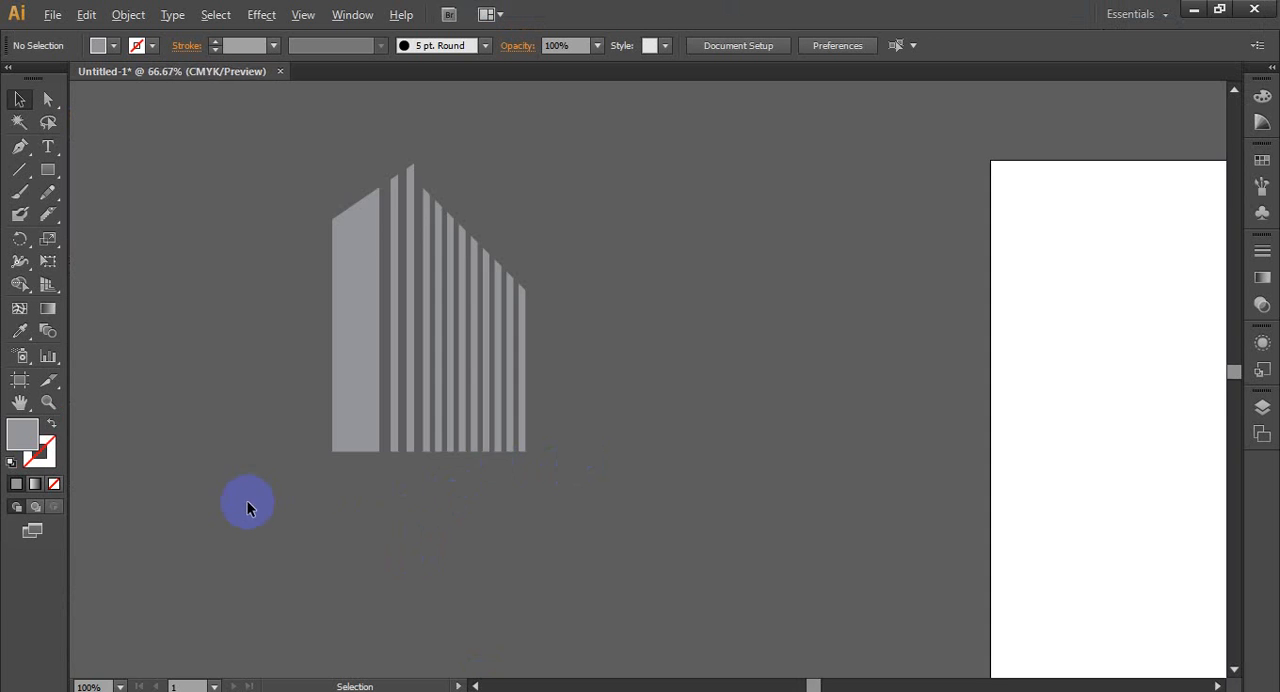
pyautogui.scroll(1, 444, 513)
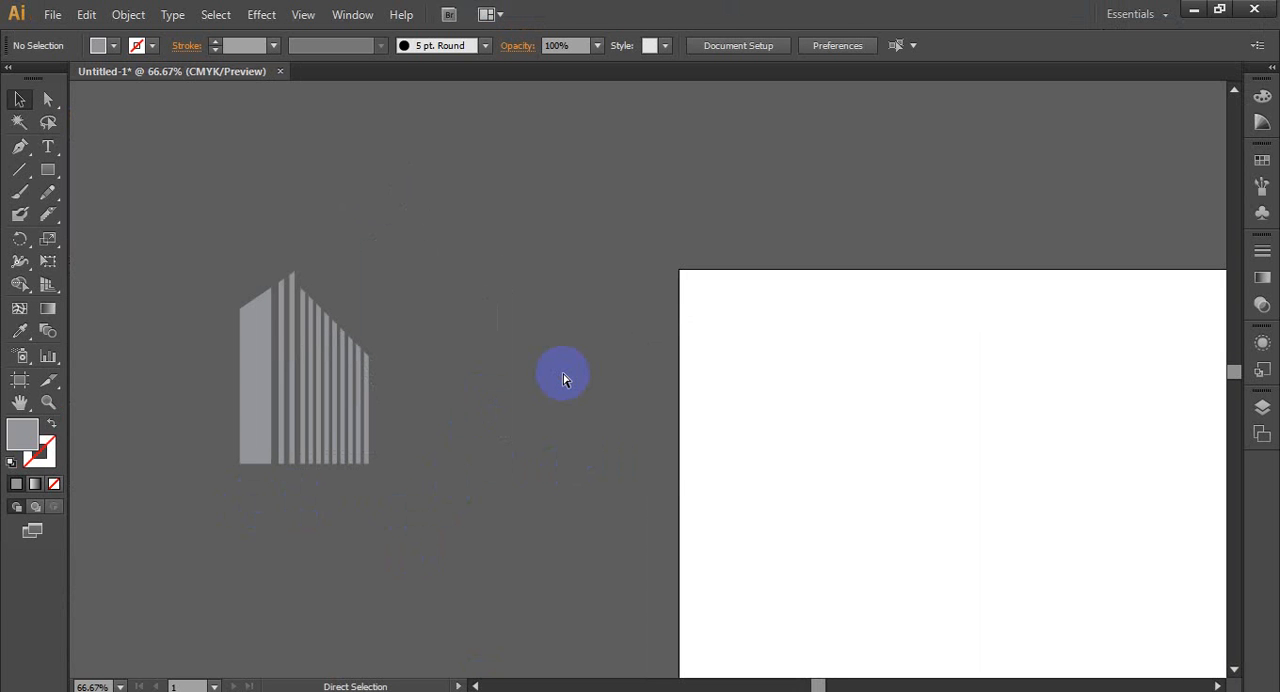
pyautogui.hotkey('ctrl', 'v')
pyautogui.moveTo(585, 383); pyautogui.dragTo(474, 398)
pyautogui.scroll(2, 551, 435)
pyautogui.scroll(1, 603, 335)
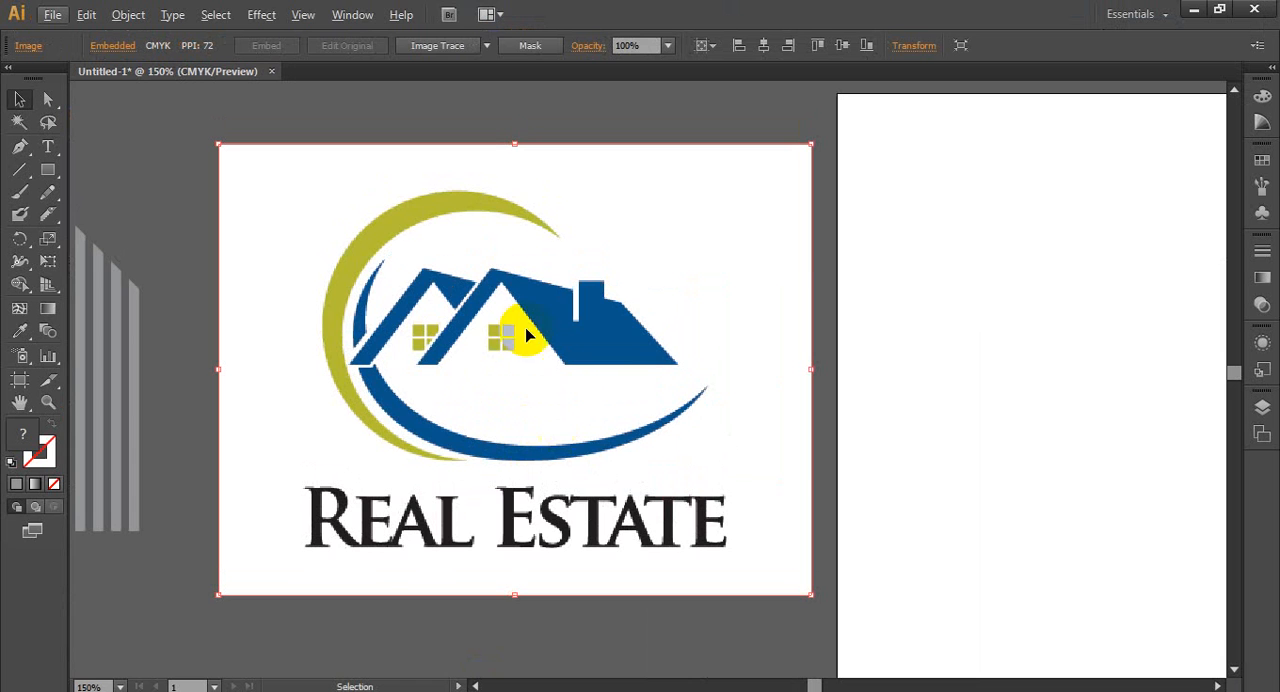
# - Trace the pasted logo with Image Trace in Black and White mode, ignoring white, with a threshold of 187
pyautogui.click(359, 14)
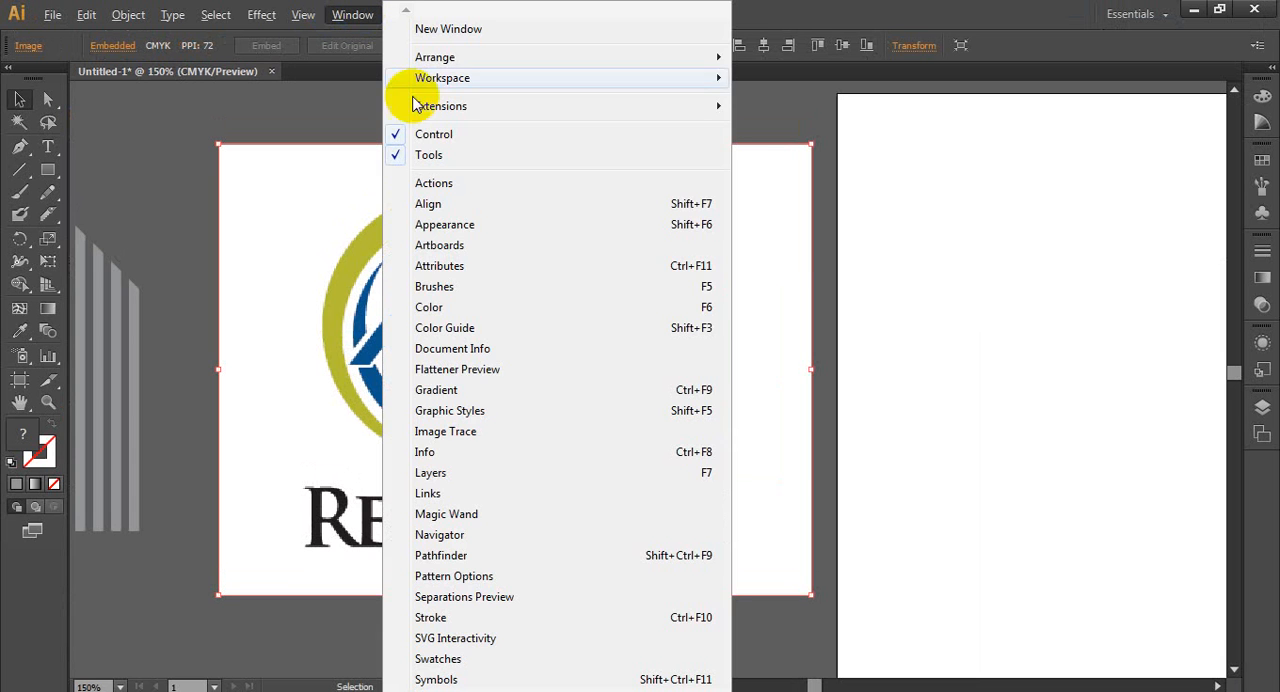
pyautogui.click(457, 434)
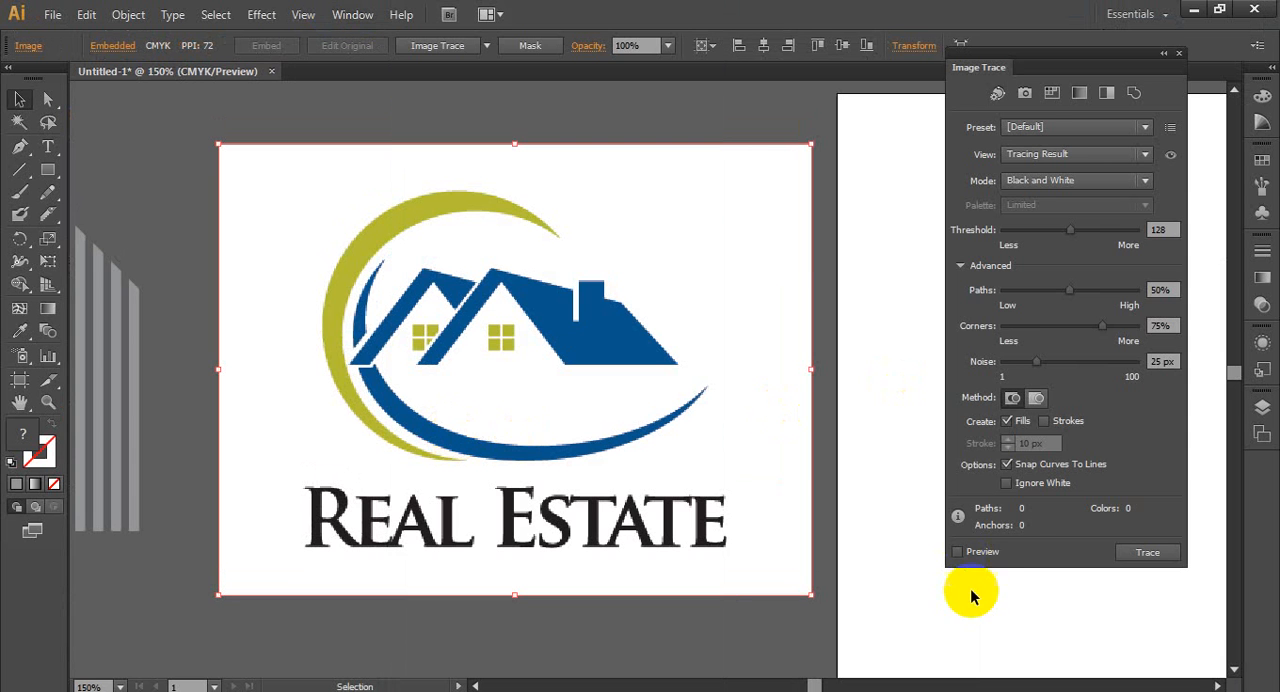
pyautogui.click(1010, 484)
pyautogui.click(984, 550)
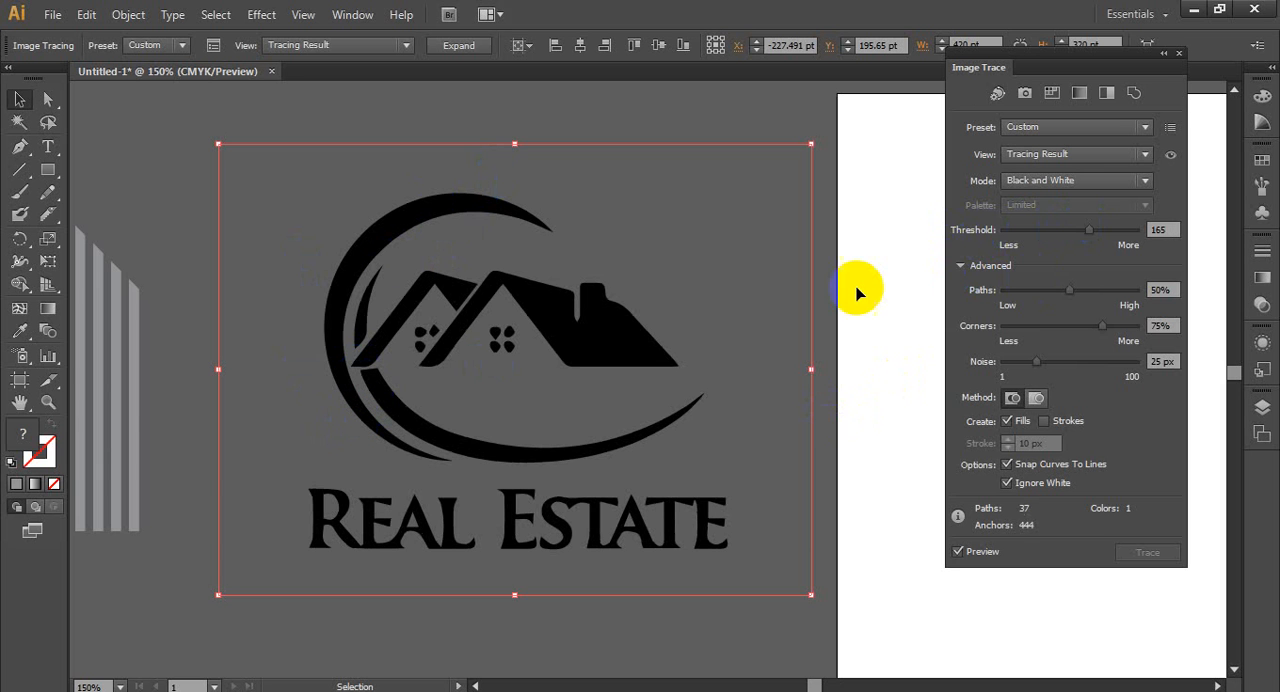
pyautogui.moveTo(1092, 237); pyautogui.dragTo(1101, 233)
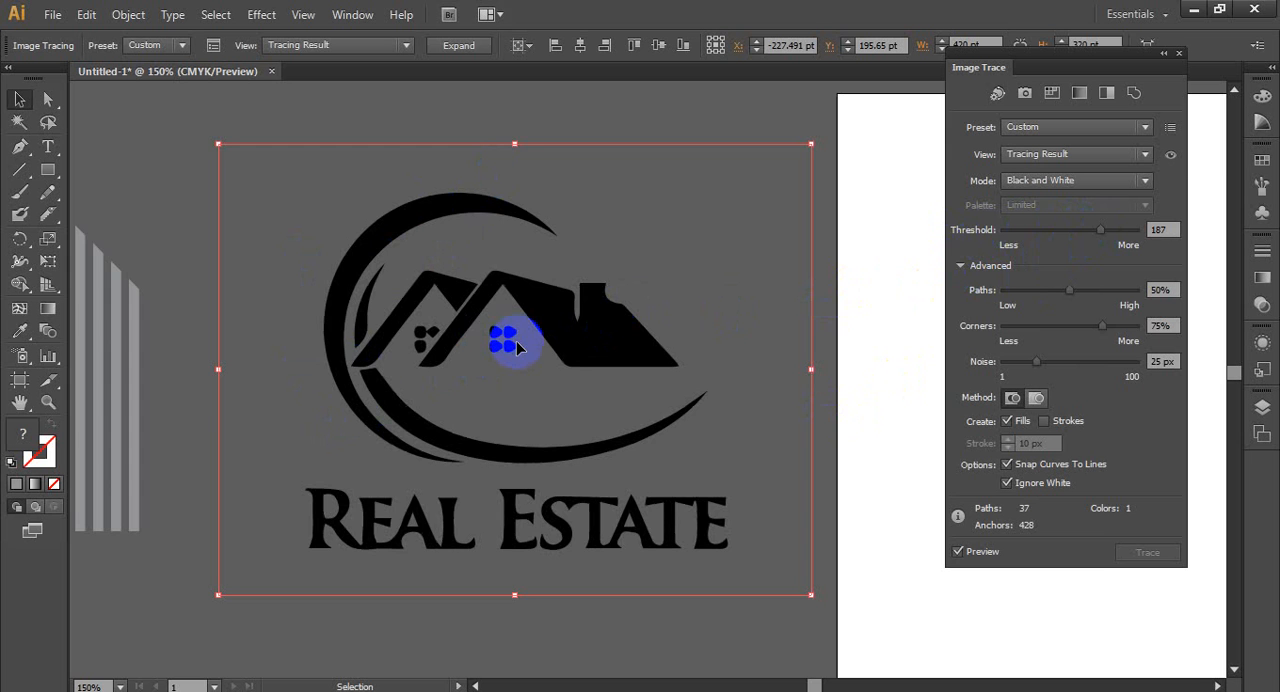
# - Inspect the traced house shapes and windows, and delete the traced Real Estate logo
pyautogui.scroll(-1, 510, 347)
pyautogui.scroll(1, 500, 408)
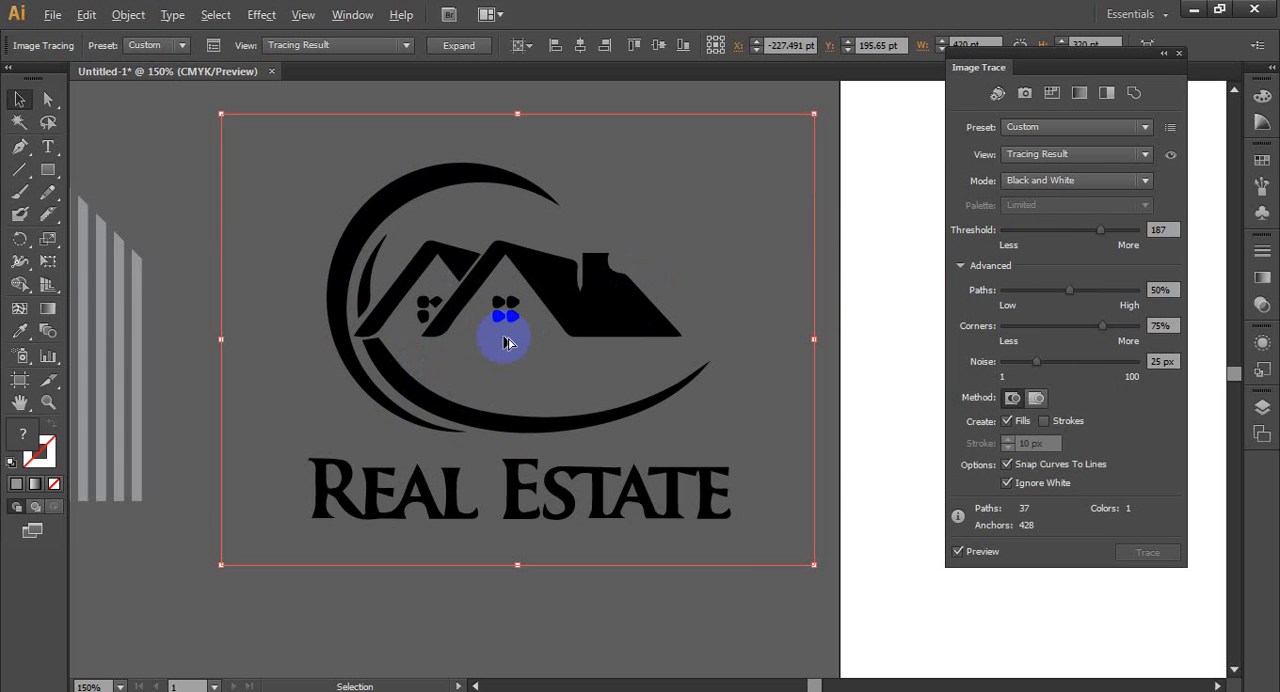
pyautogui.scroll(-2, 505, 342)
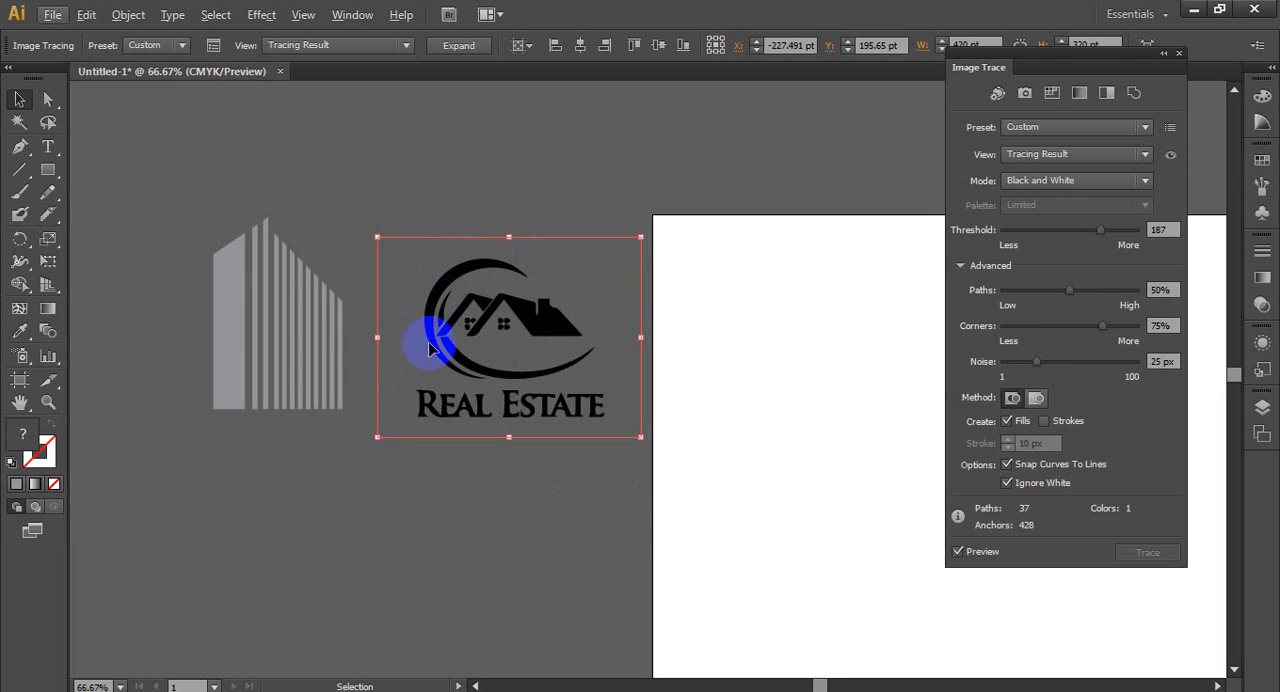
pyautogui.press('Delete')
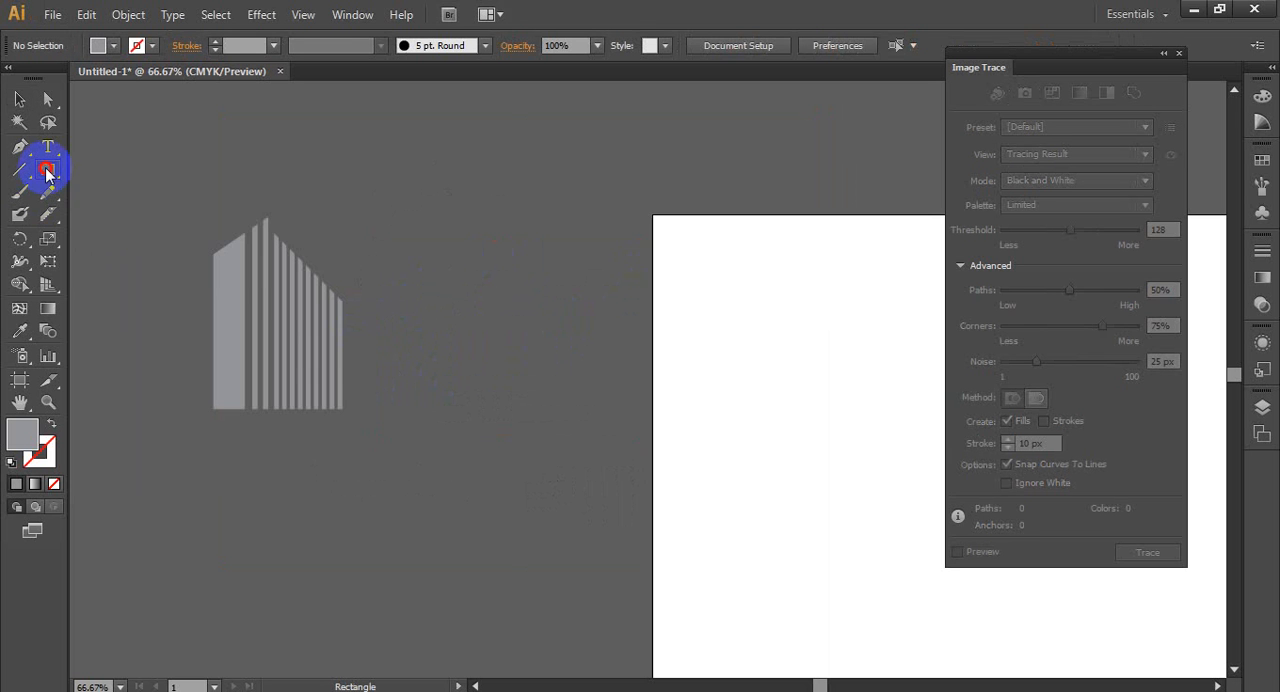
# - Draw a grey circle with the Ellipse tool beside the striped building, and undo moving it
pyautogui.moveTo(48, 169); pyautogui.dragTo(124, 214)
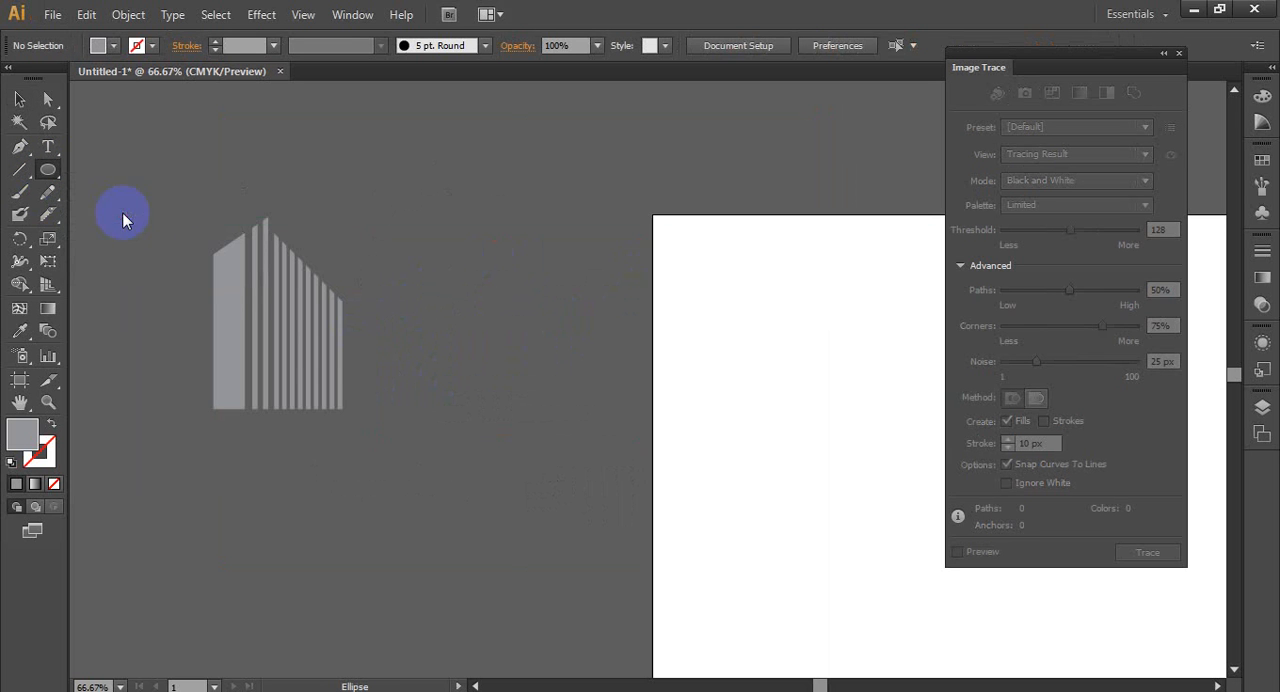
pyautogui.moveTo(398, 169); pyautogui.dragTo(552, 376)
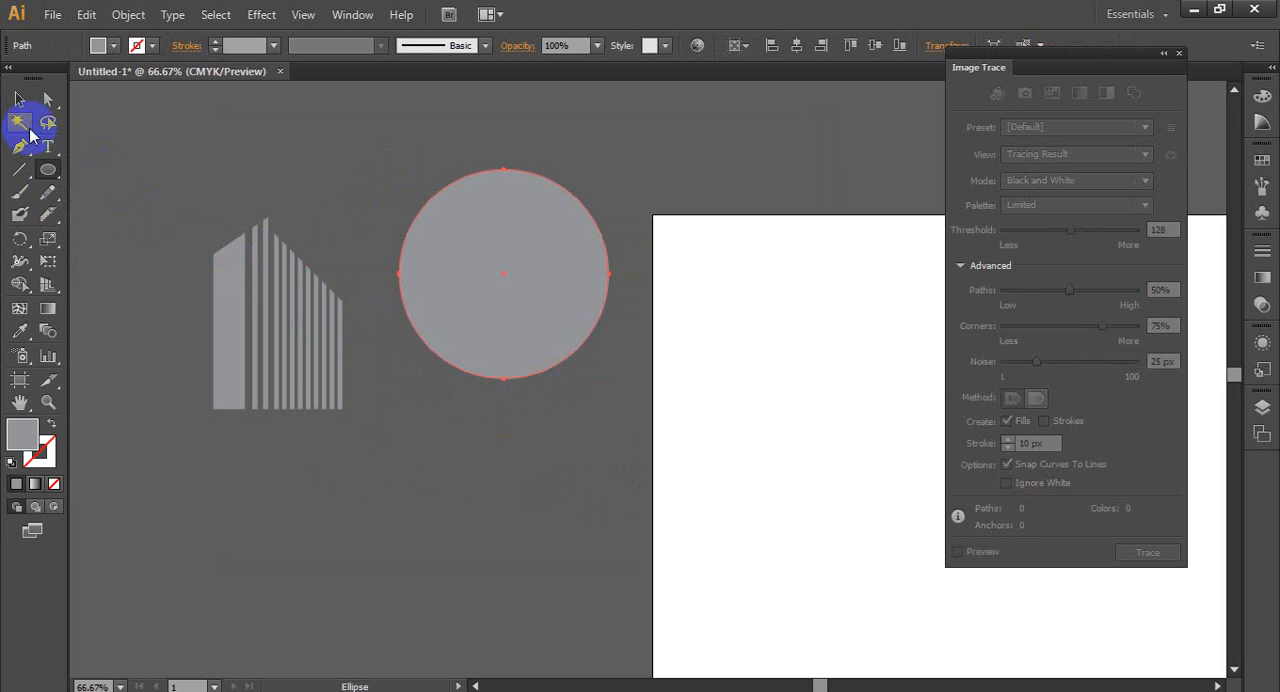
pyautogui.click(19, 99)
pyautogui.moveTo(521, 259); pyautogui.dragTo(511, 258)
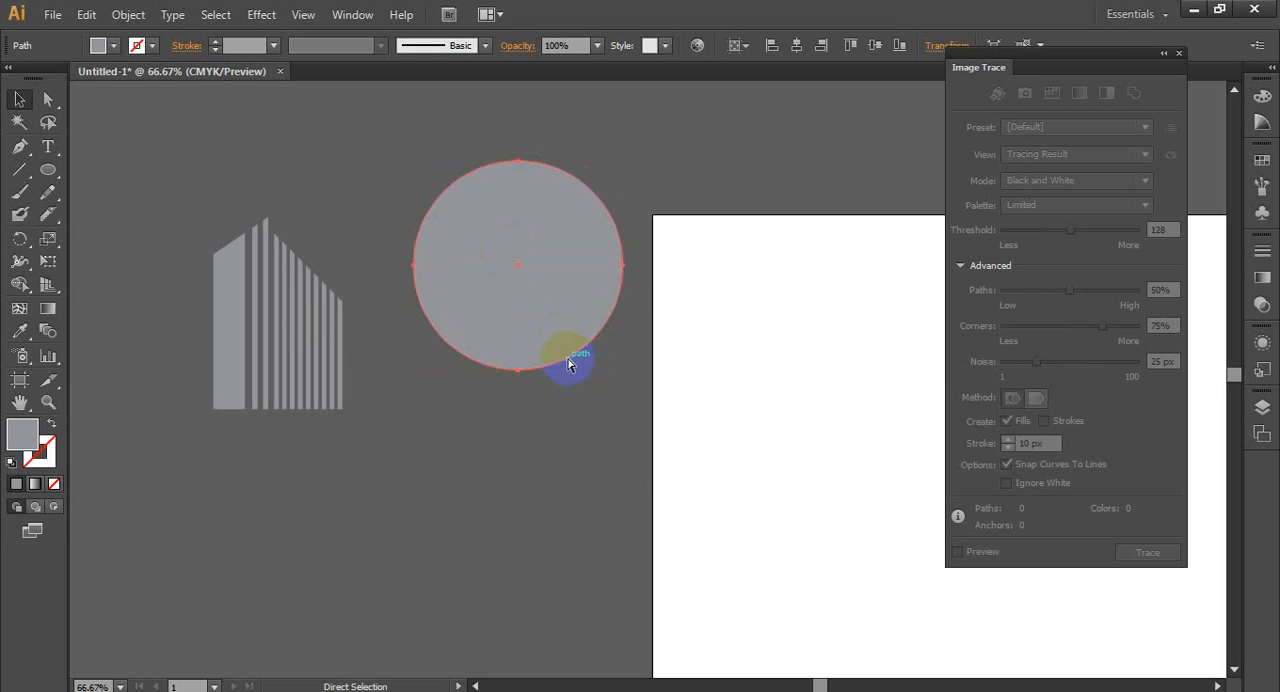
pyautogui.hotkey('ctrl', 'z')
# - Duplicate the grey circle slightly offset from the original, enlarge the copy and fill it with tan
pyautogui.moveTo(506, 320); pyautogui.dragTo(522, 293)
pyautogui.moveTo(622, 154); pyautogui.dragTo(632, 144)
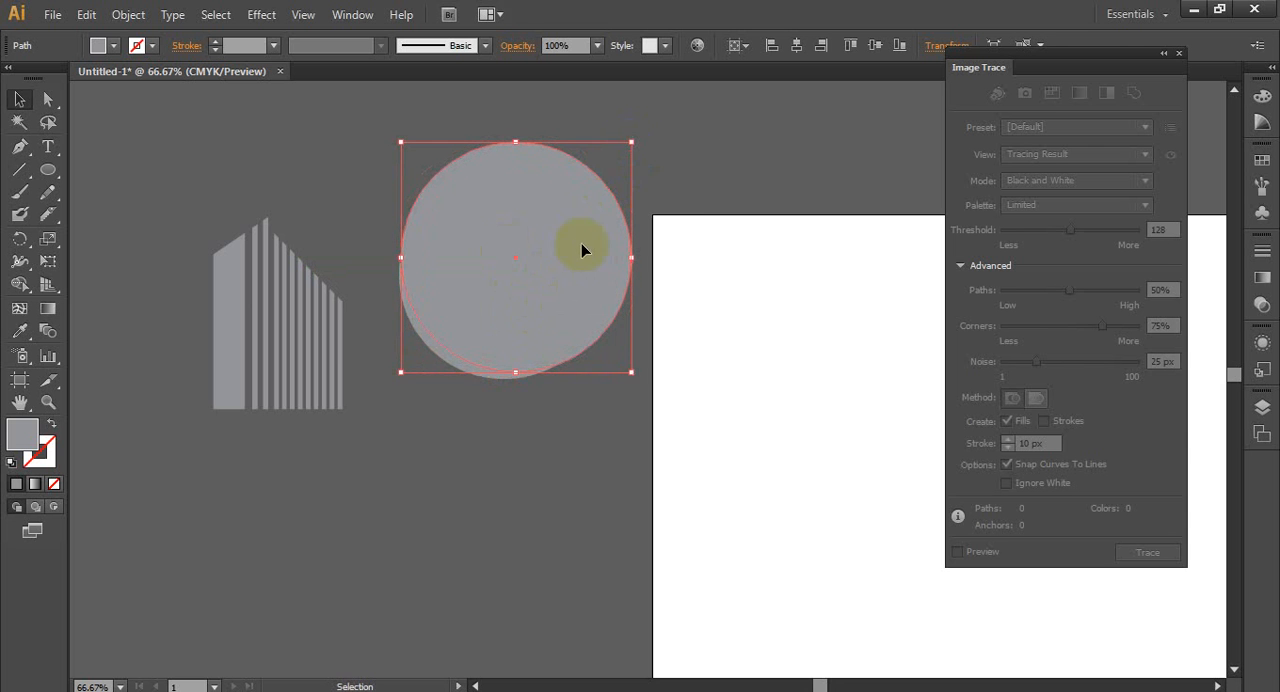
pyautogui.moveTo(573, 263); pyautogui.dragTo(583, 263)
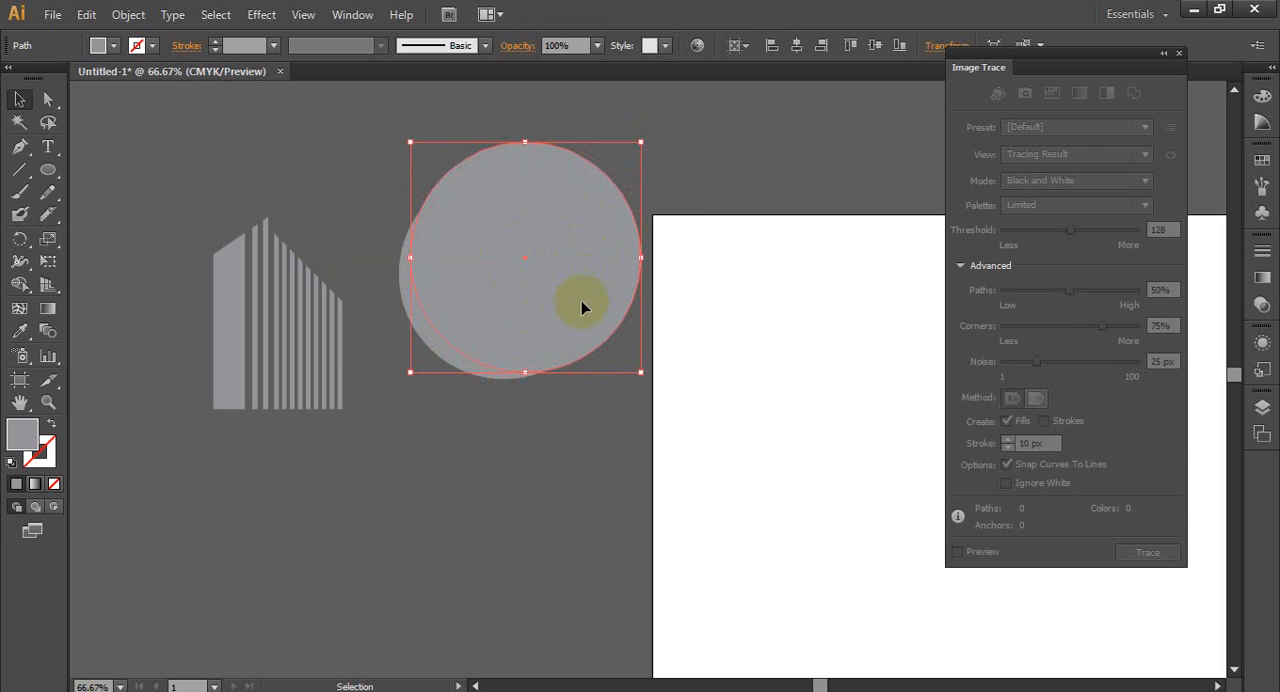
pyautogui.click(113, 45)
pyautogui.click(118, 100)
pyautogui.click(289, 188)
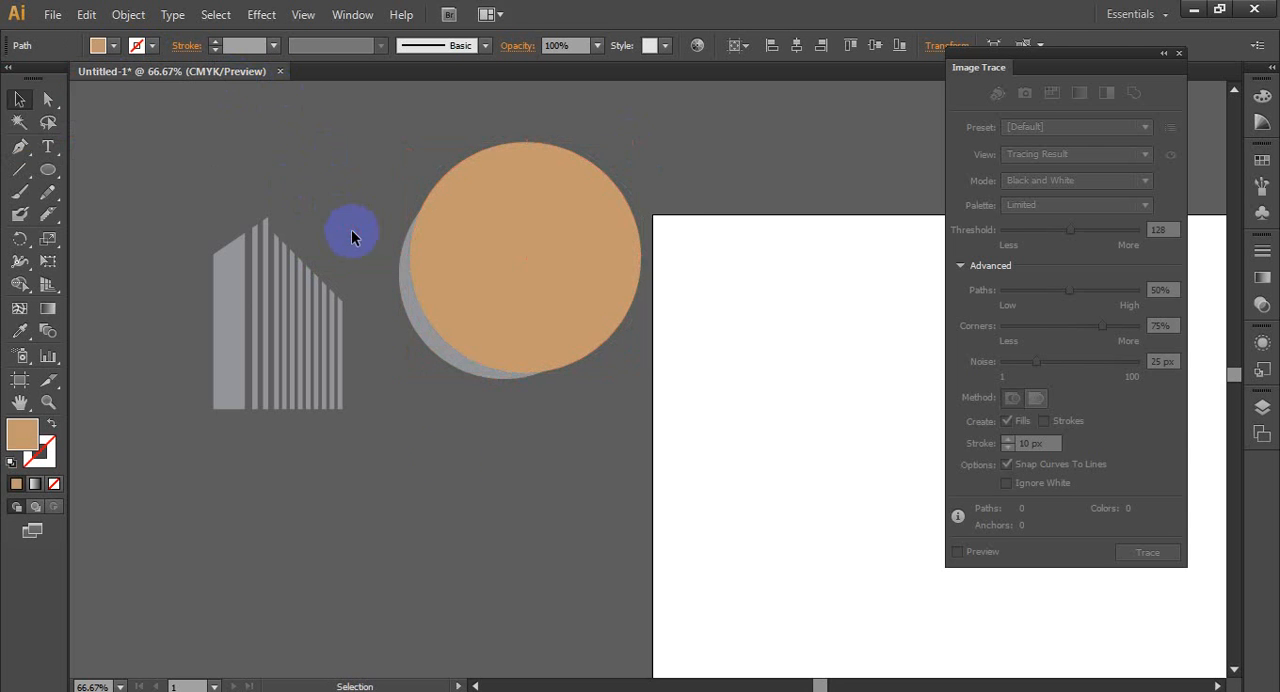
# - Center the tan circle vertically on the grey one and remove its area with the Shape Builder tool, leaving a thin grey crescent
pyautogui.moveTo(576, 322); pyautogui.dragTo(521, 336)
pyautogui.click(491, 451)
pyautogui.moveTo(378, 178); pyautogui.dragTo(642, 410)
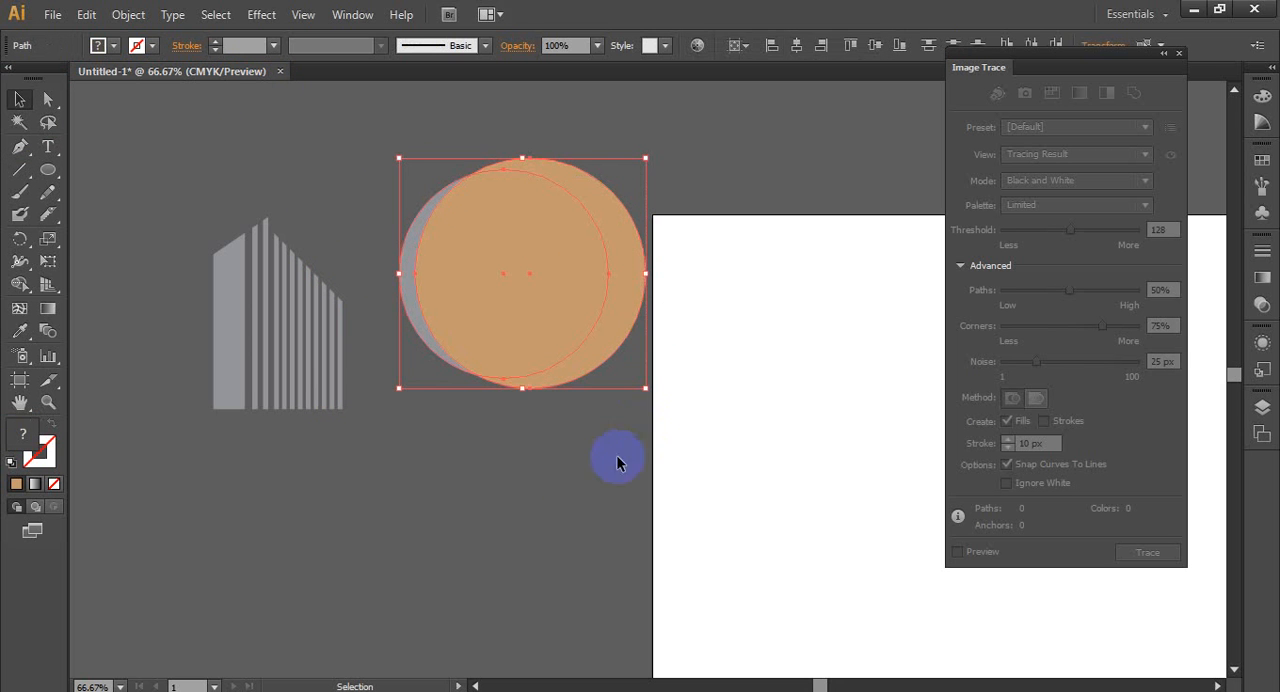
pyautogui.click(20, 284)
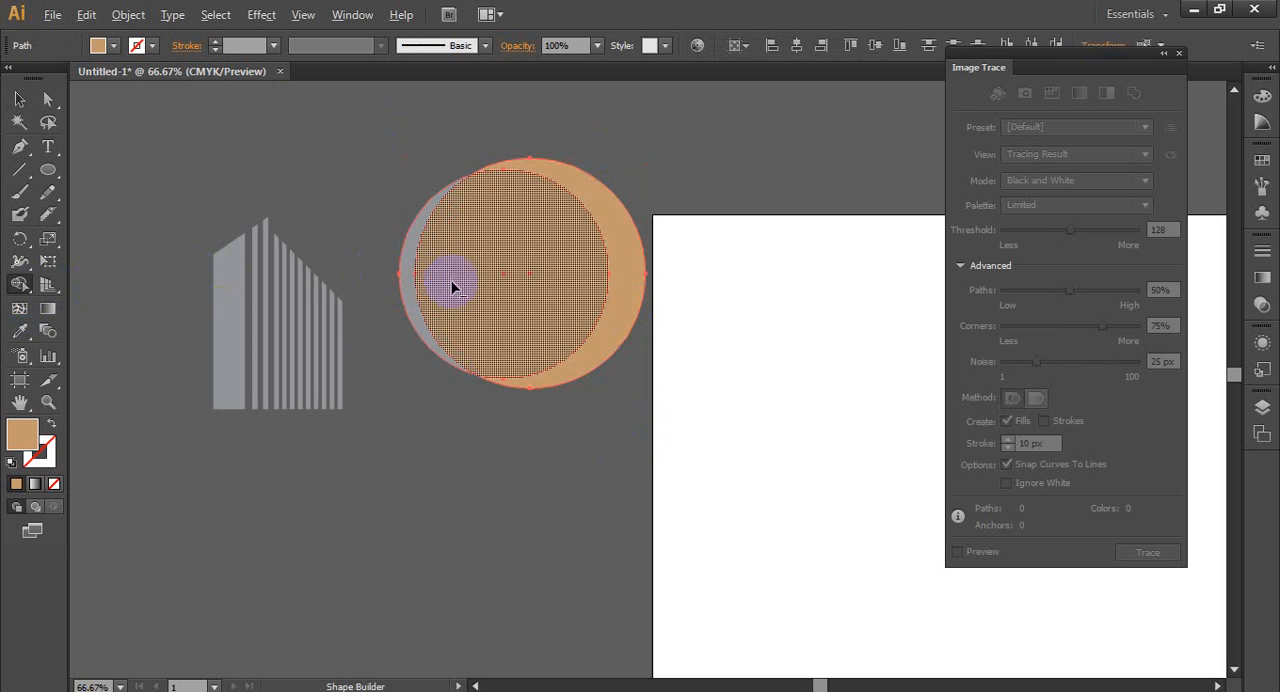
pyautogui.moveTo(451, 283); pyautogui.dragTo(614, 277)
pyautogui.click(19, 99)
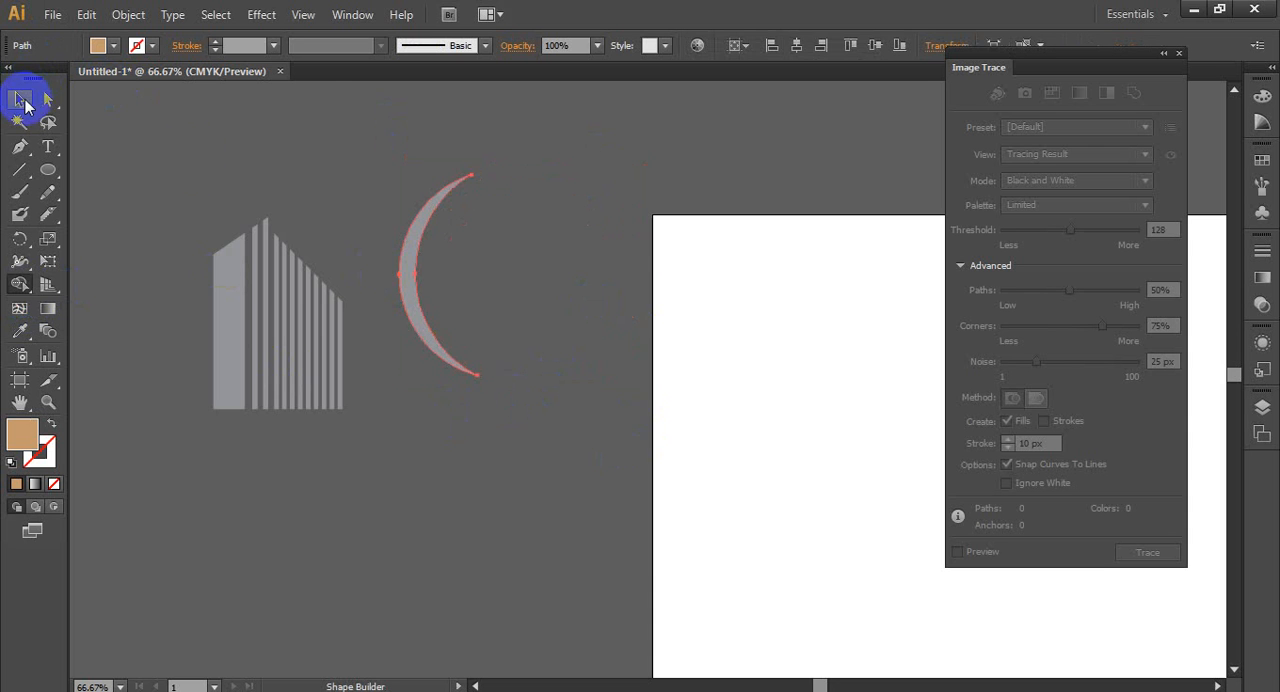
pyautogui.click(295, 170)
# - Duplicate the crescent, and rotate and enlarge the copy so it sweeps beneath the original toward the artboard
pyautogui.scroll(-2, 302, 300)
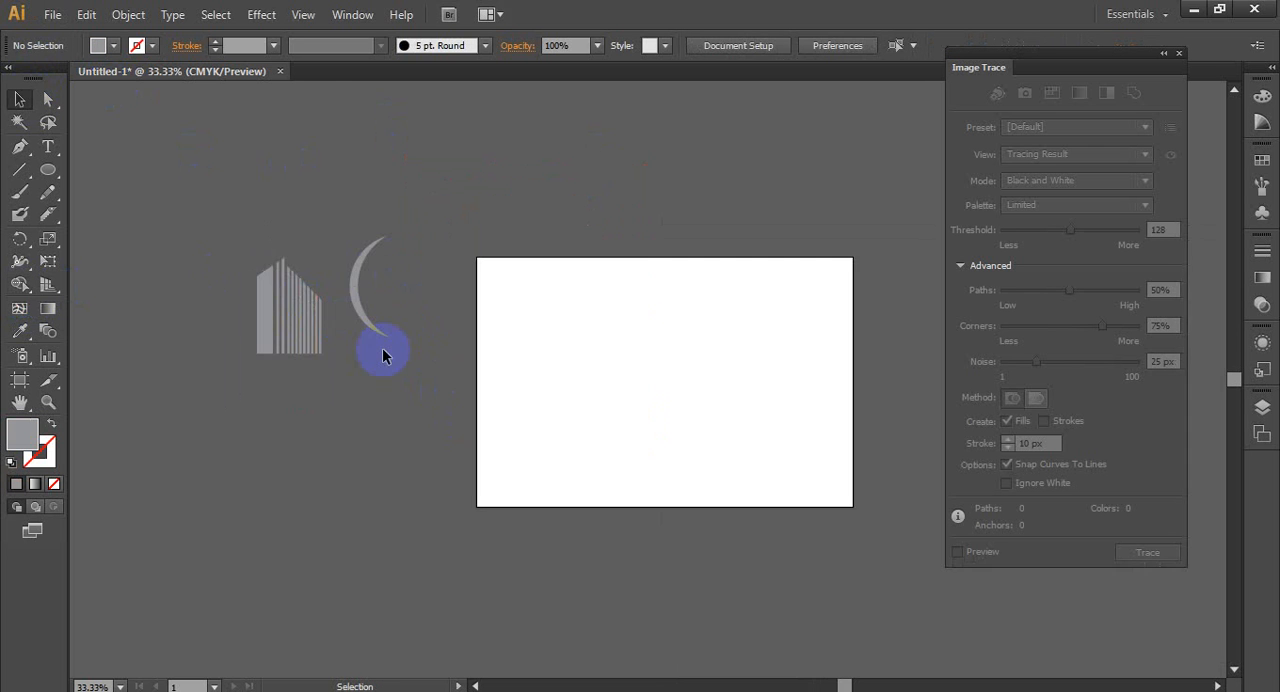
pyautogui.scroll(2, 383, 350)
pyautogui.moveTo(337, 283); pyautogui.dragTo(551, 343)
pyautogui.moveTo(425, 297); pyautogui.dragTo(452, 360)
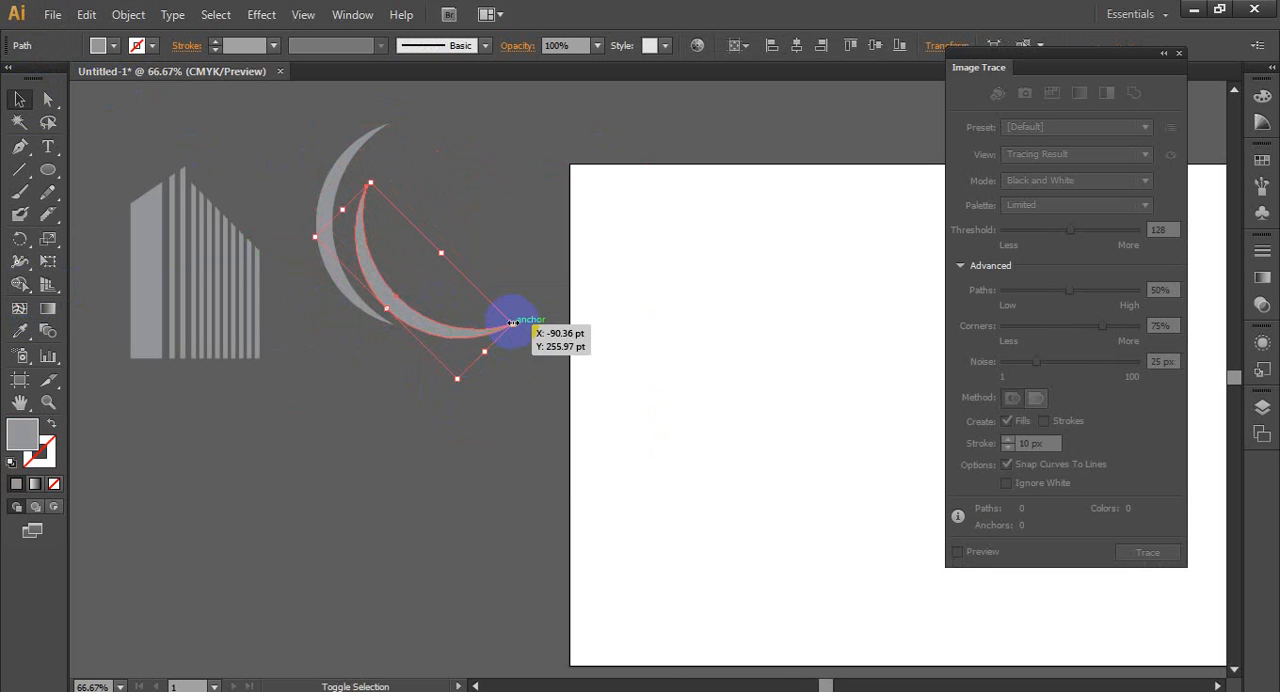
pyautogui.moveTo(512, 322); pyautogui.dragTo(594, 346)
pyautogui.moveTo(459, 350); pyautogui.dragTo(440, 333)
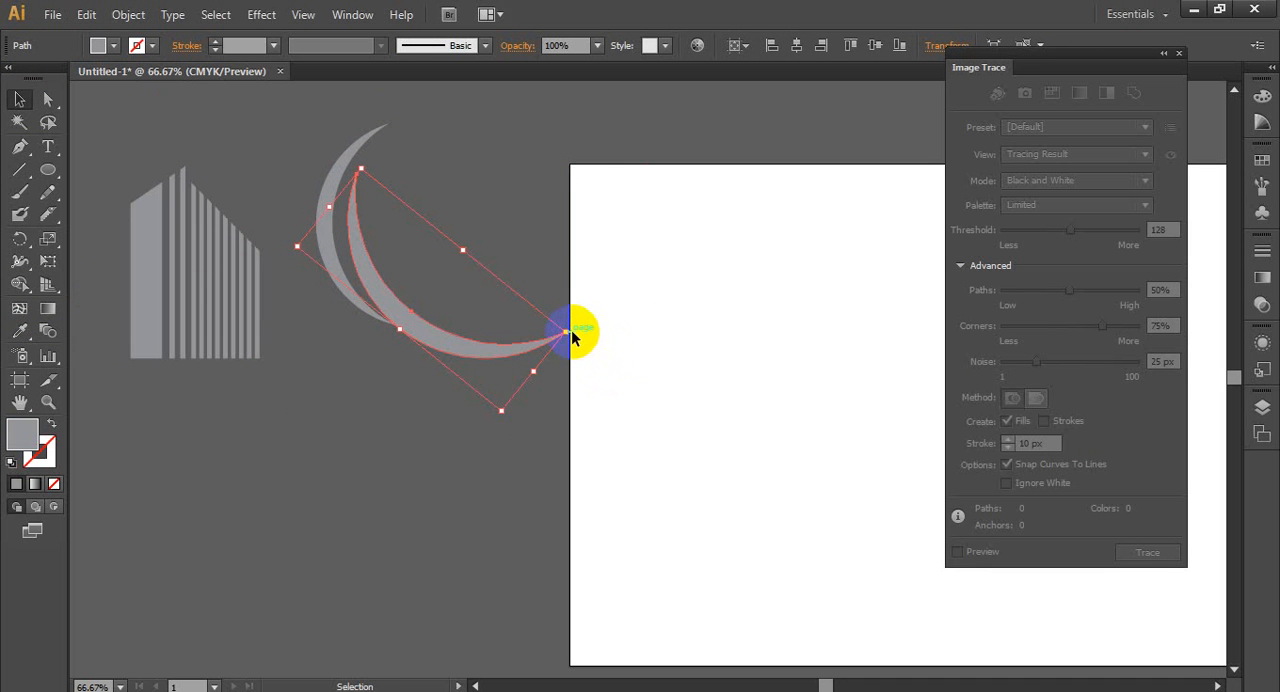
pyautogui.moveTo(577, 331); pyautogui.dragTo(594, 318)
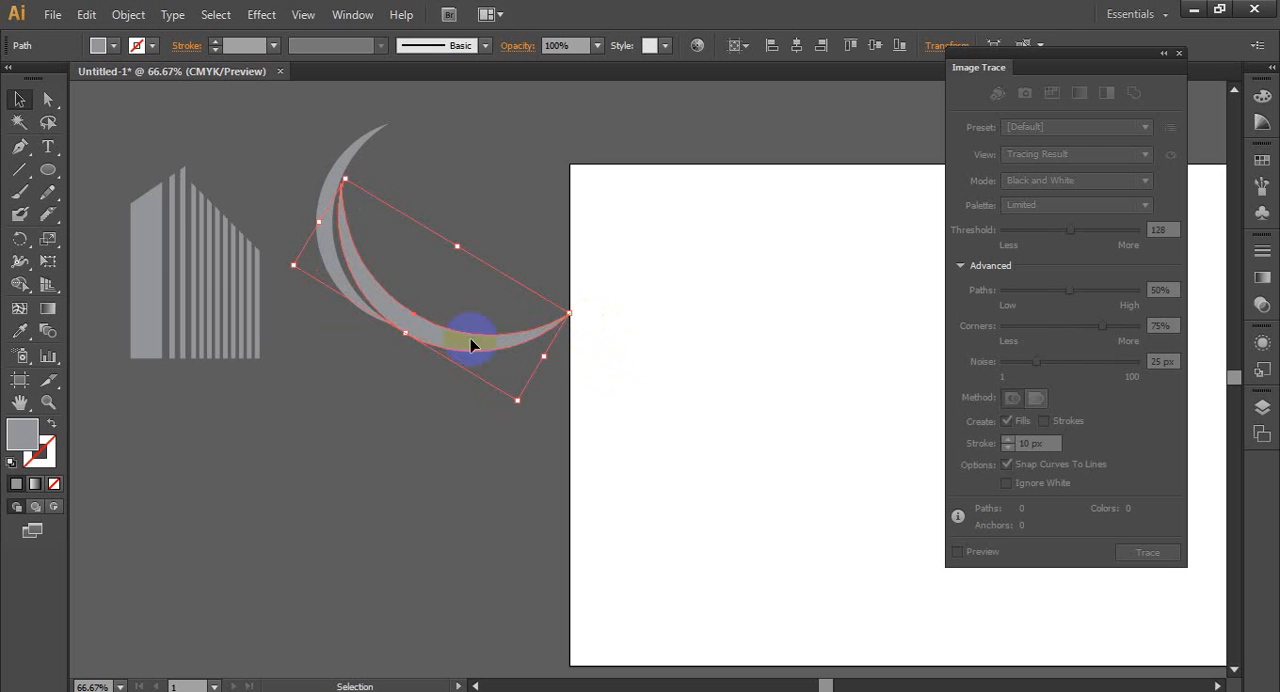
pyautogui.moveTo(434, 330); pyautogui.dragTo(445, 329)
pyautogui.click(682, 260)
pyautogui.scroll(3, 266, 300)
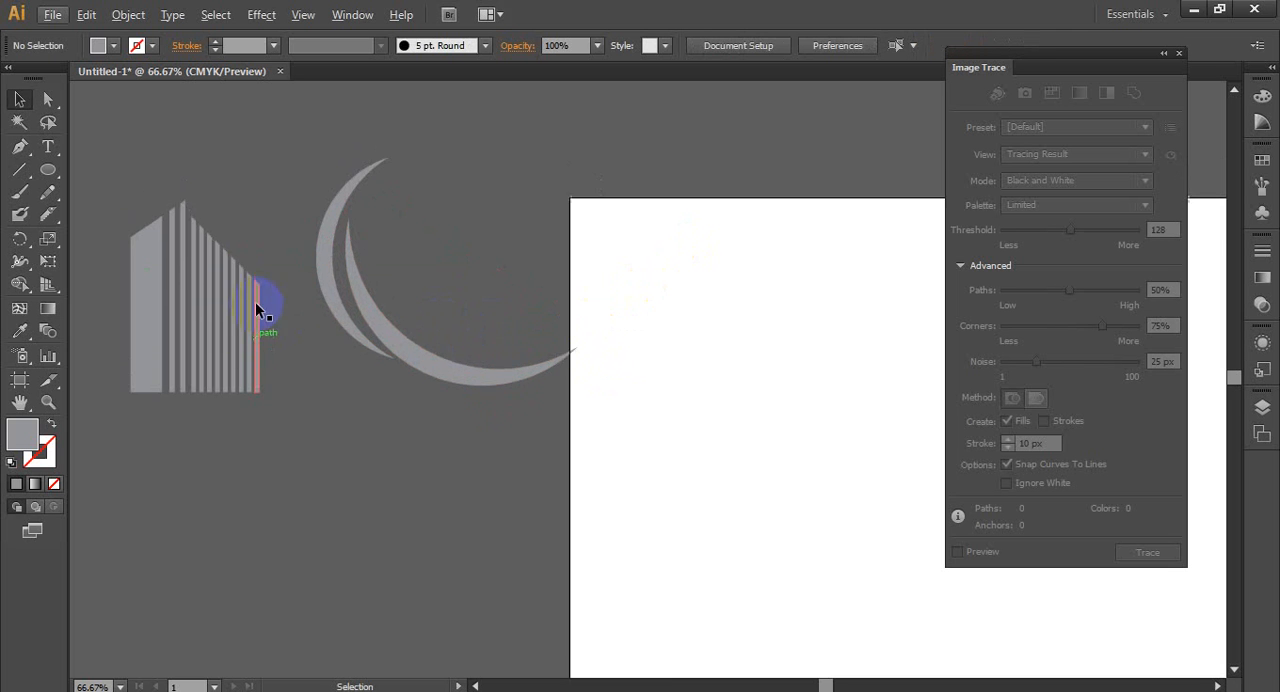
# - Adjust the position and angle of the rotated crescent copy, and delete it
pyautogui.scroll(1, 351, 382)
pyautogui.moveTo(476, 403); pyautogui.dragTo(471, 388)
pyautogui.moveTo(688, 377); pyautogui.dragTo(689, 399)
pyautogui.click(337, 479)
pyautogui.scroll(-1, 361, 474)
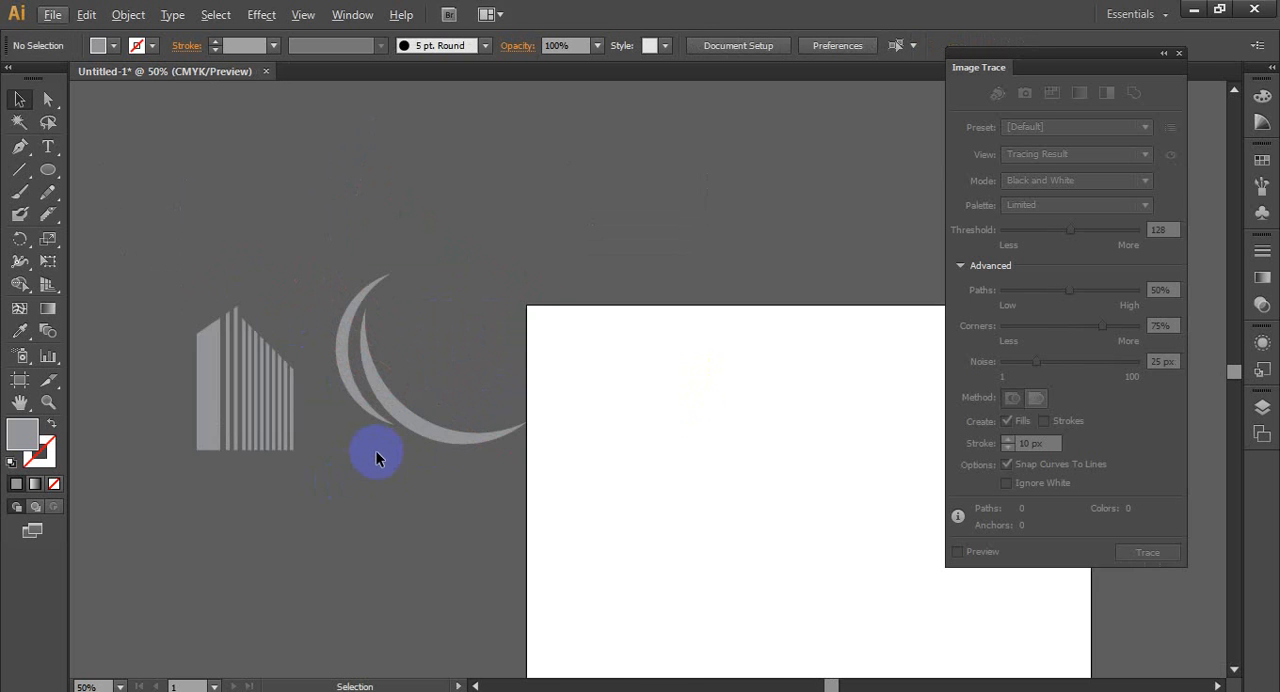
pyautogui.moveTo(418, 403); pyautogui.dragTo(418, 388)
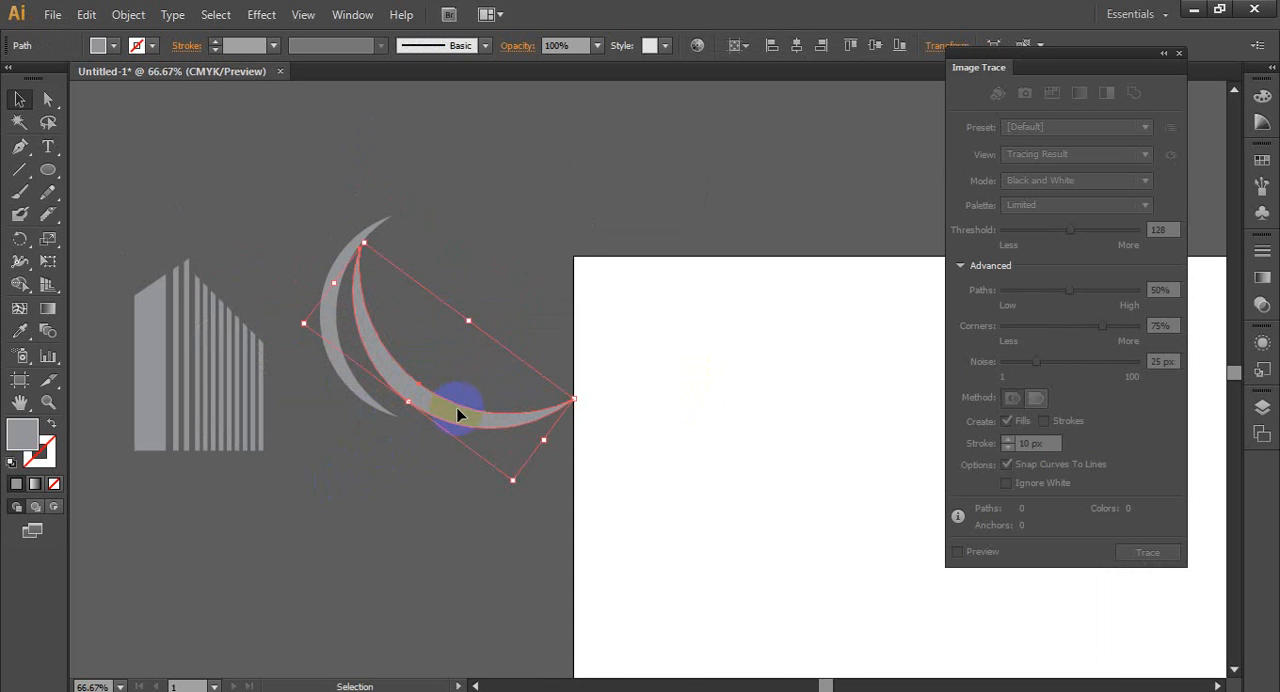
pyautogui.press('Delete')
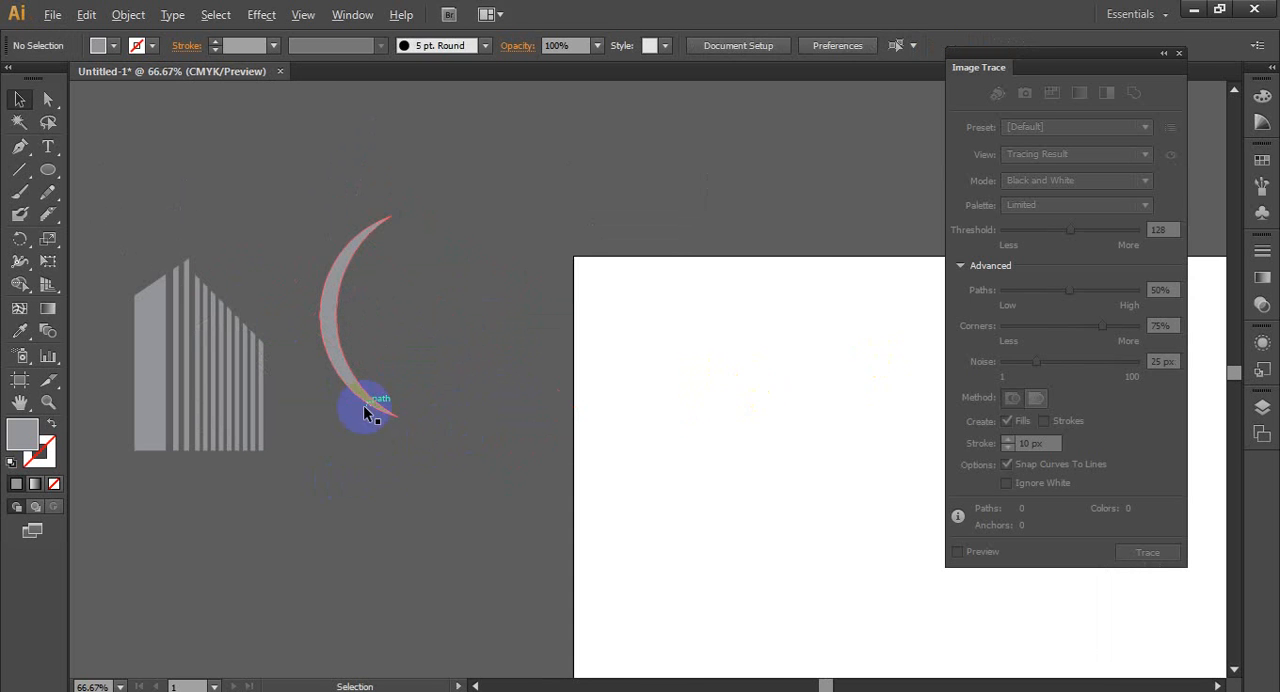
pyautogui.scroll(3, 365, 410)
pyautogui.scroll(-3, 300, 335)
pyautogui.scroll(2, 340, 358)
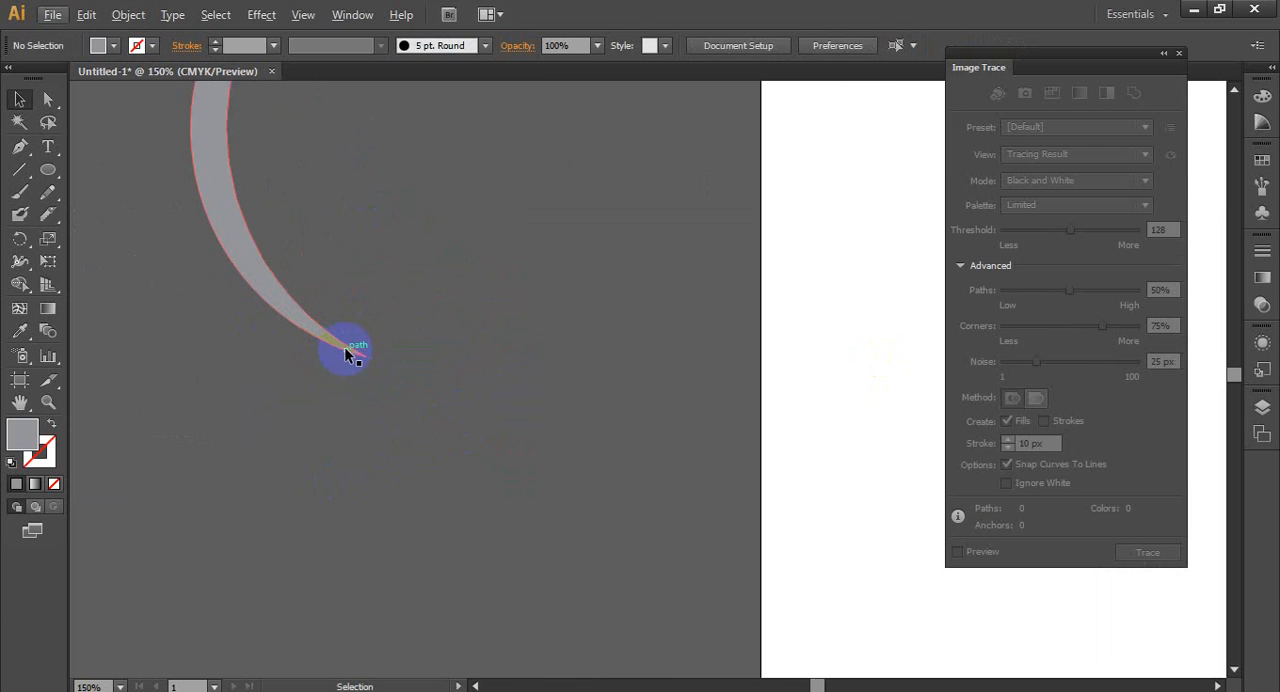
pyautogui.scroll(-3, 346, 354)
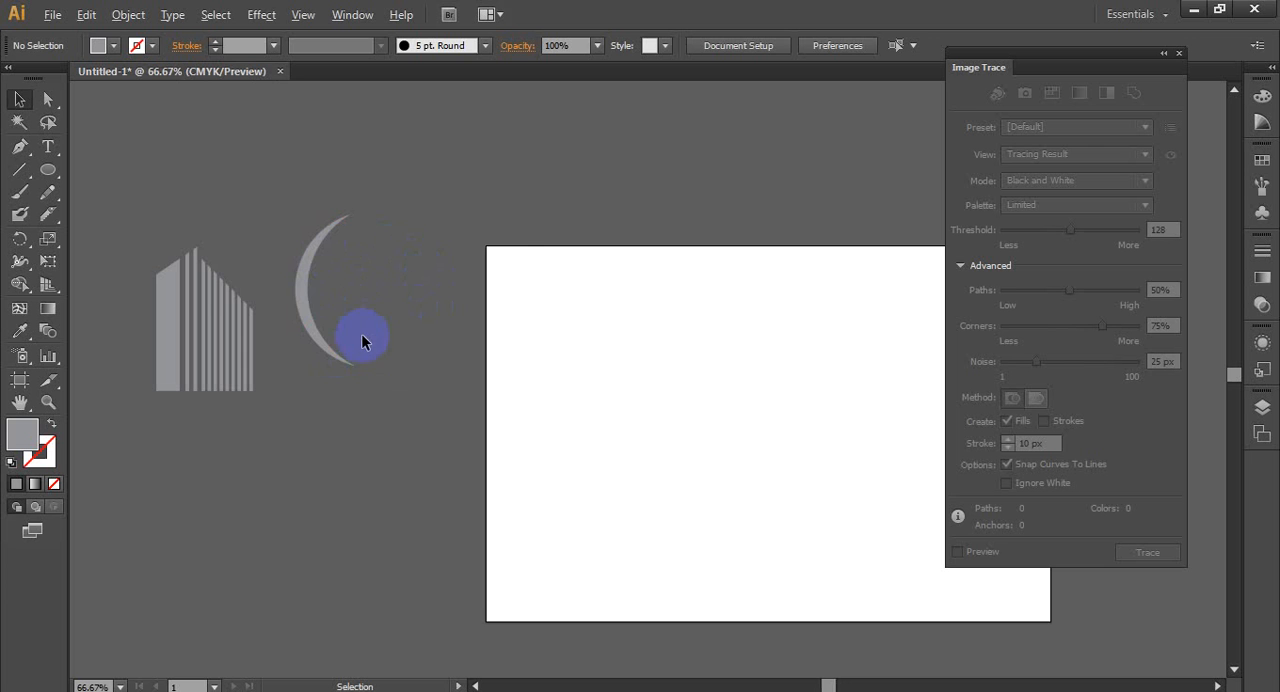
pyautogui.scroll(2, 355, 338)
pyautogui.scroll(-1, 258, 338)
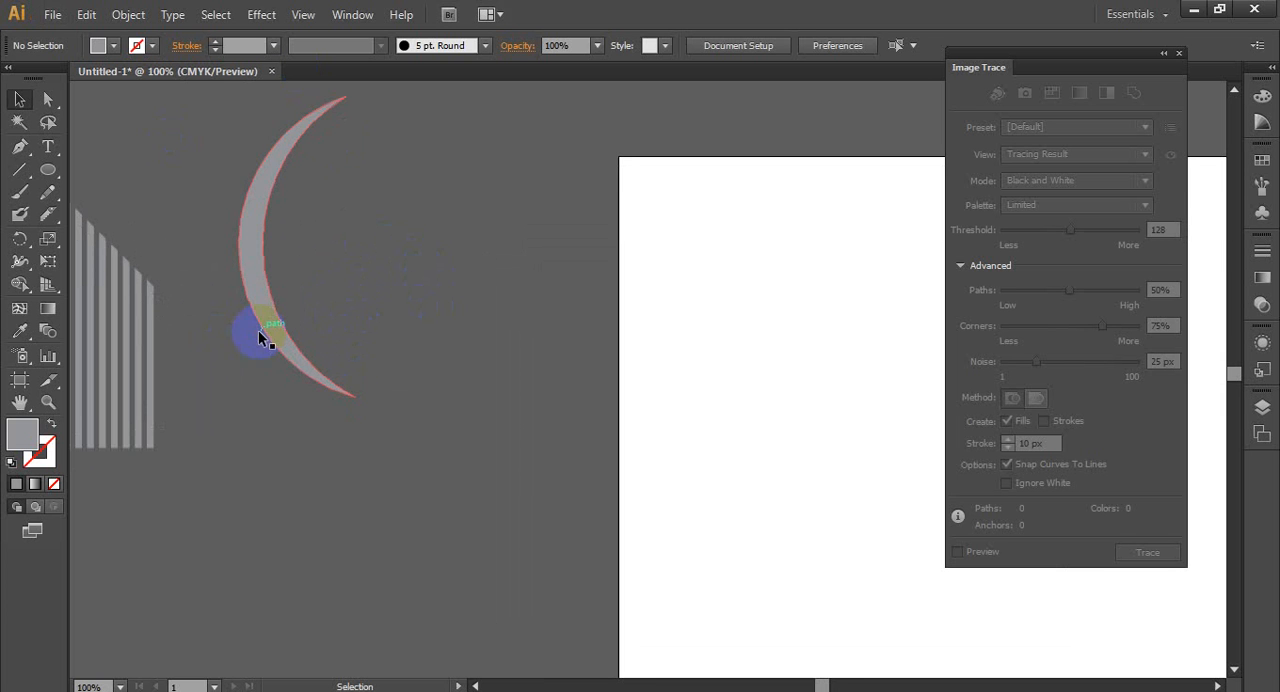
pyautogui.click(20, 240)
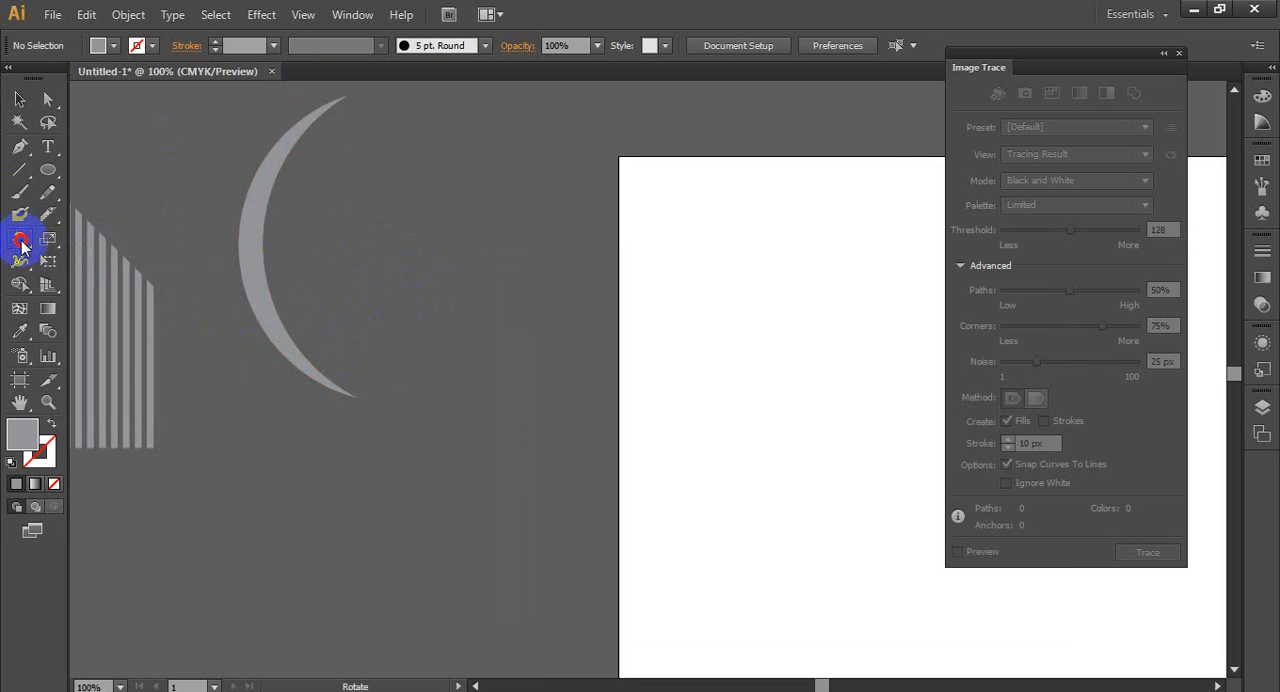
pyautogui.scroll(2, 344, 420)
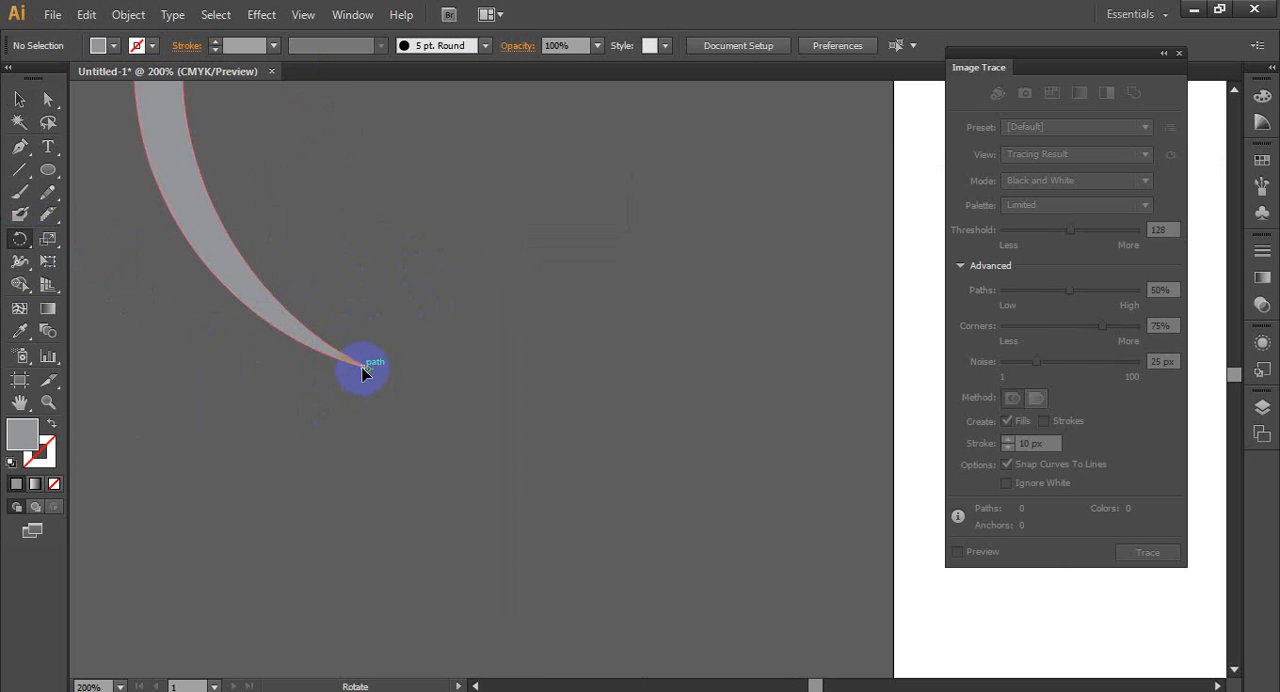
pyautogui.scroll(-1, 373, 410)
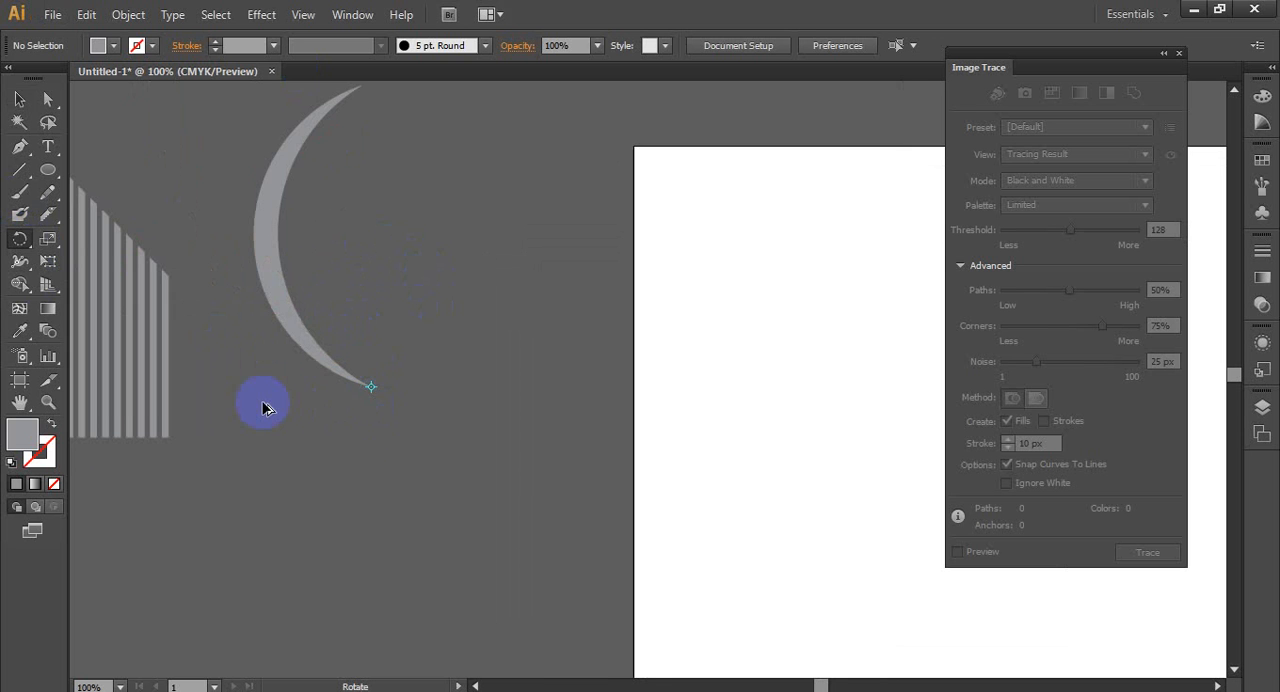
pyautogui.scroll(-1, 263, 403)
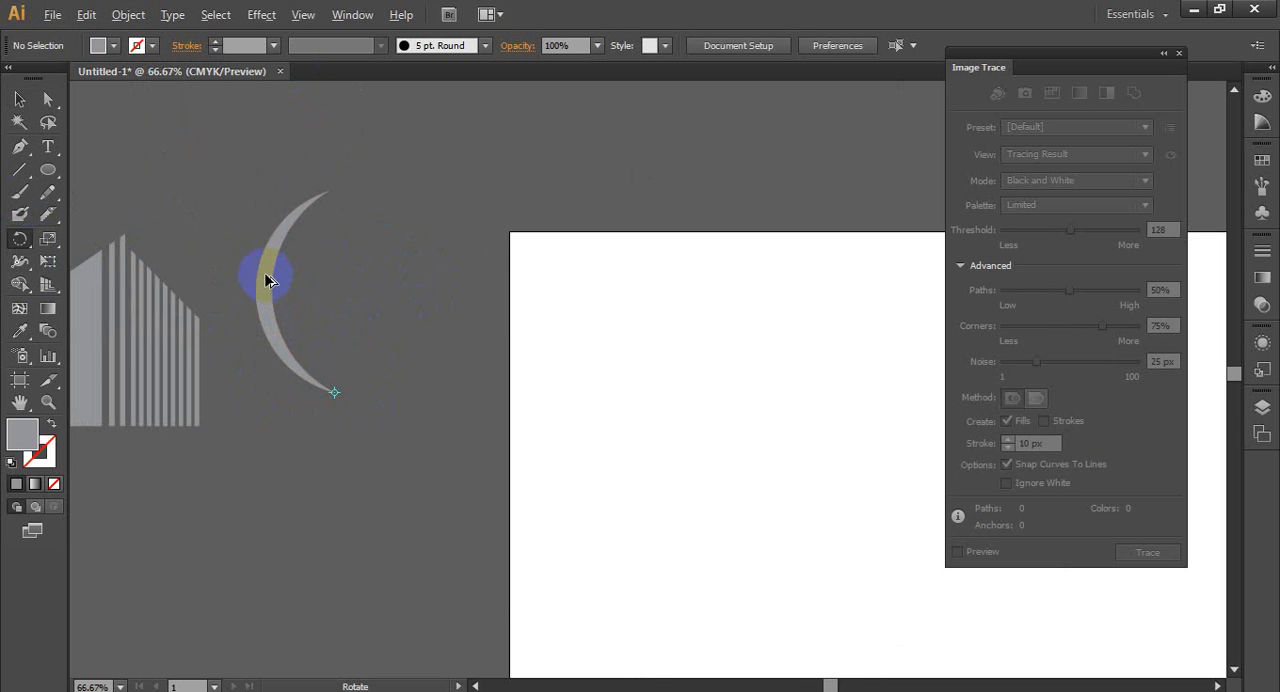
pyautogui.moveTo(266, 278)
pyautogui.mouseDown()
pyautogui.moveTo(297, 277)
pyautogui.moveTo(279, 283)
pyautogui.mouseUp()
pyautogui.click(17, 102)
pyautogui.click(16, 241)
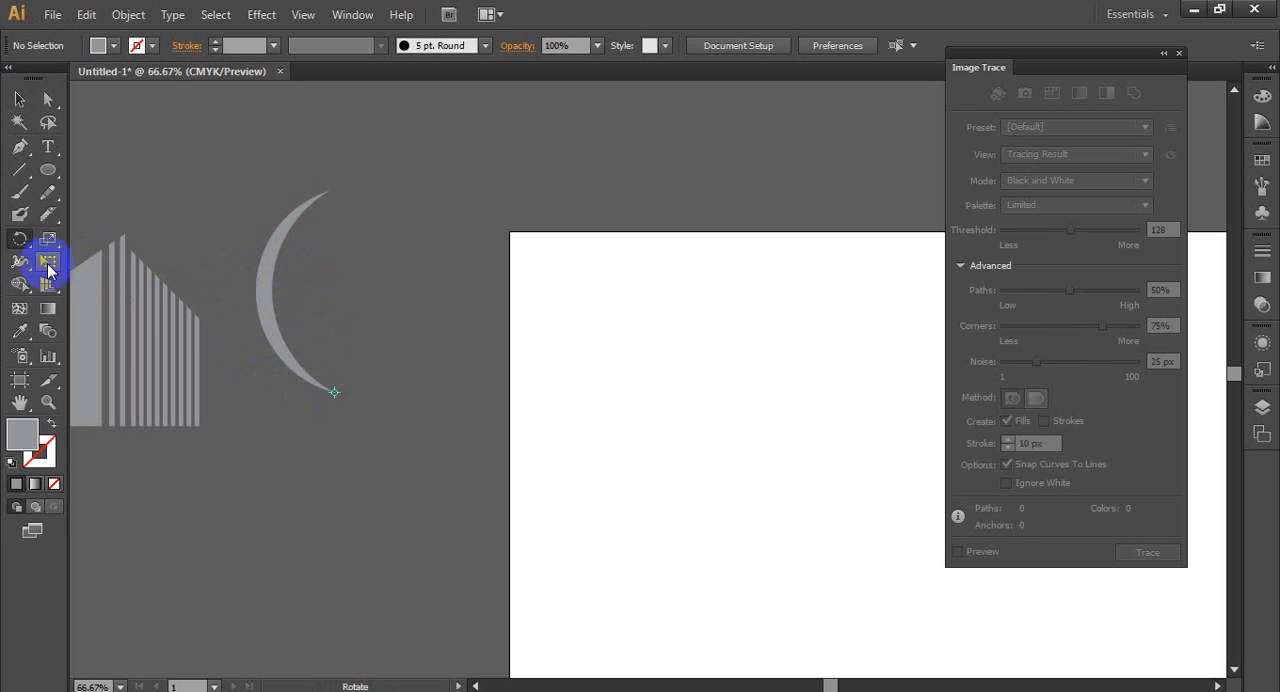
pyautogui.click(333, 386)
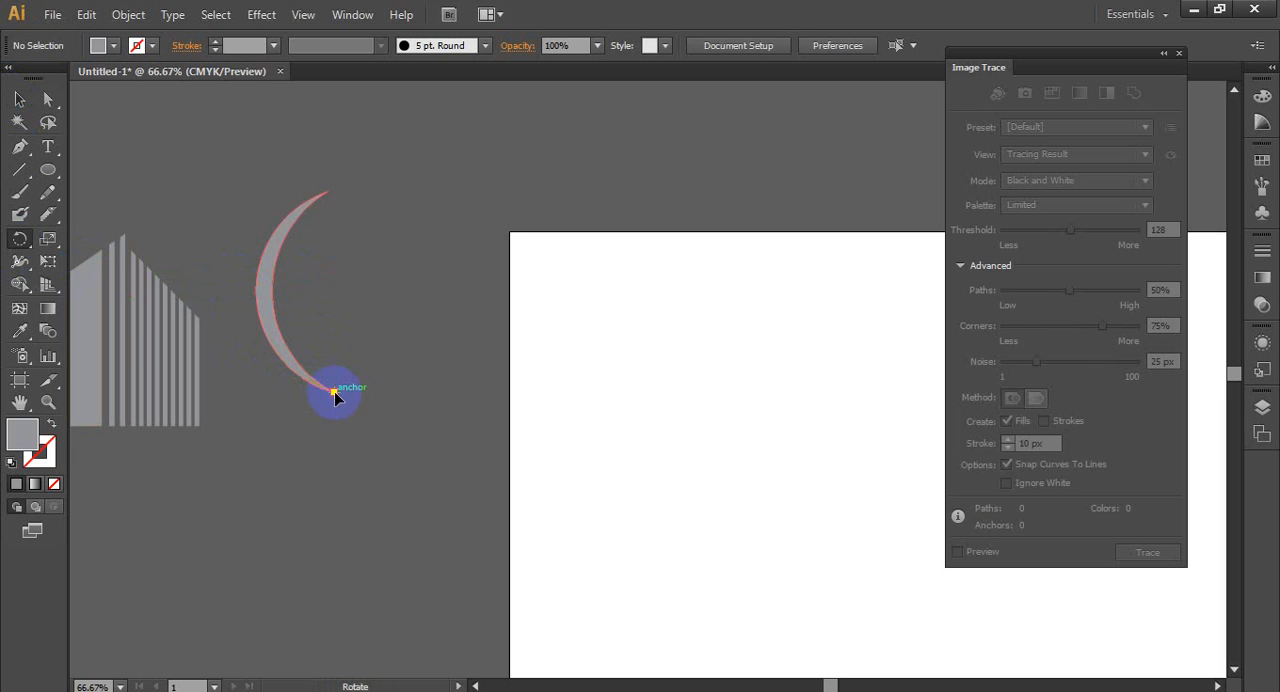
pyautogui.click(270, 308)
pyautogui.moveTo(266, 293); pyautogui.dragTo(298, 294)
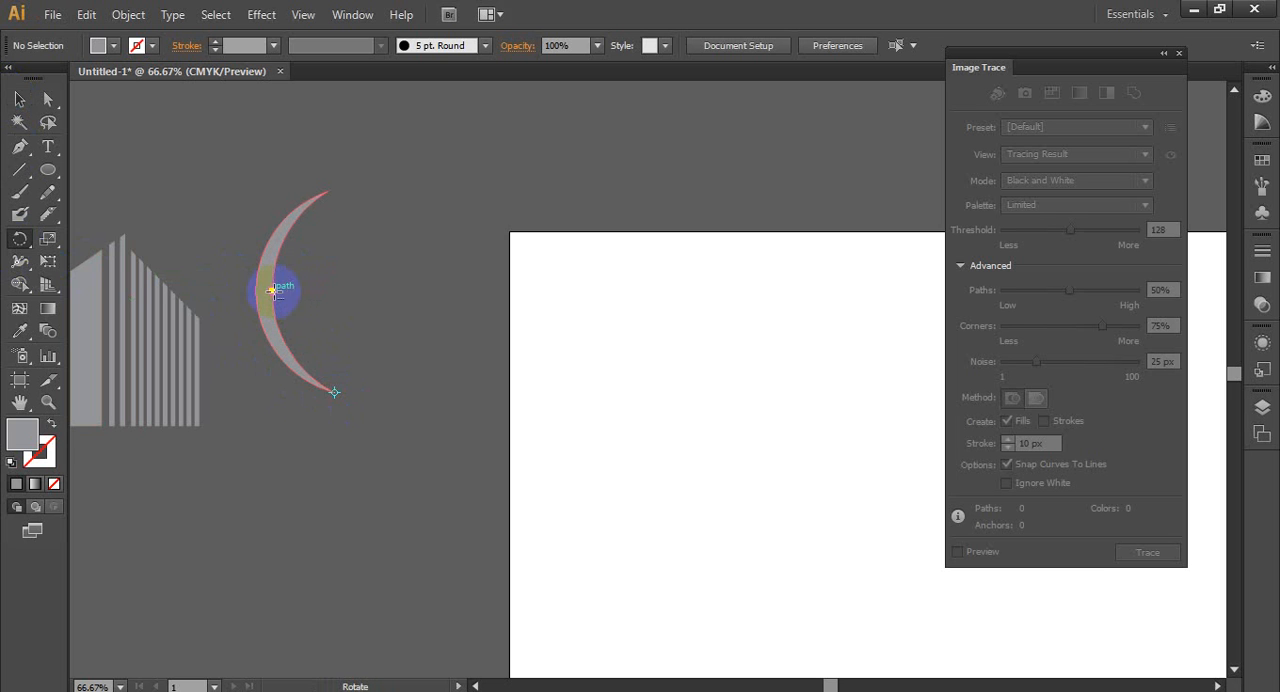
pyautogui.click(20, 100)
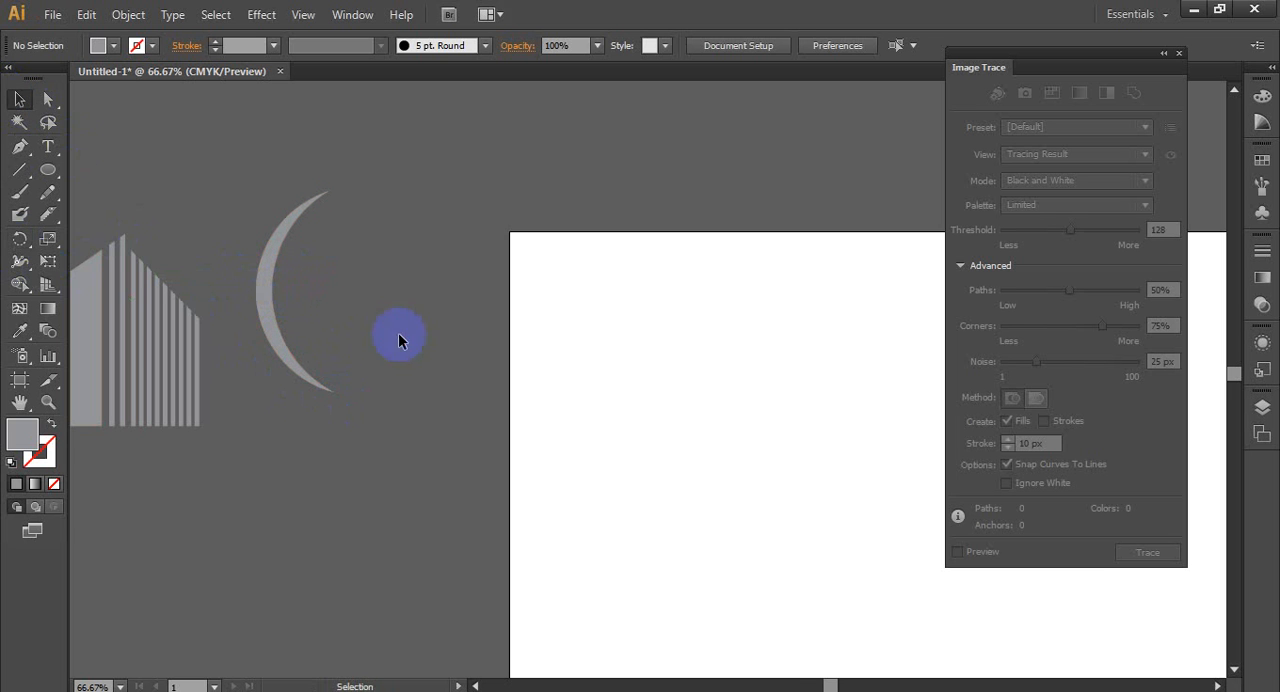
# - Rotate a copy of the crescent slightly clockwise about its lower tip with the Rotate tool, keeping the original
pyautogui.scroll(2, 279, 337)
pyautogui.click(277, 340)
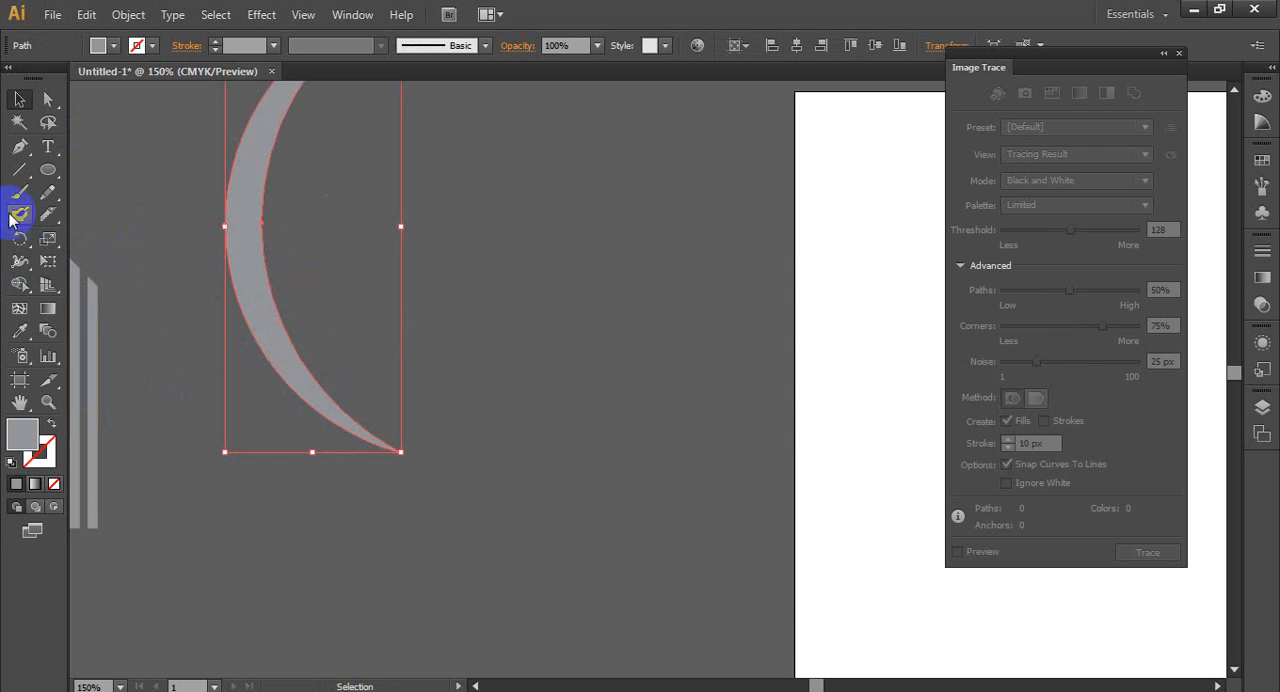
pyautogui.click(20, 238)
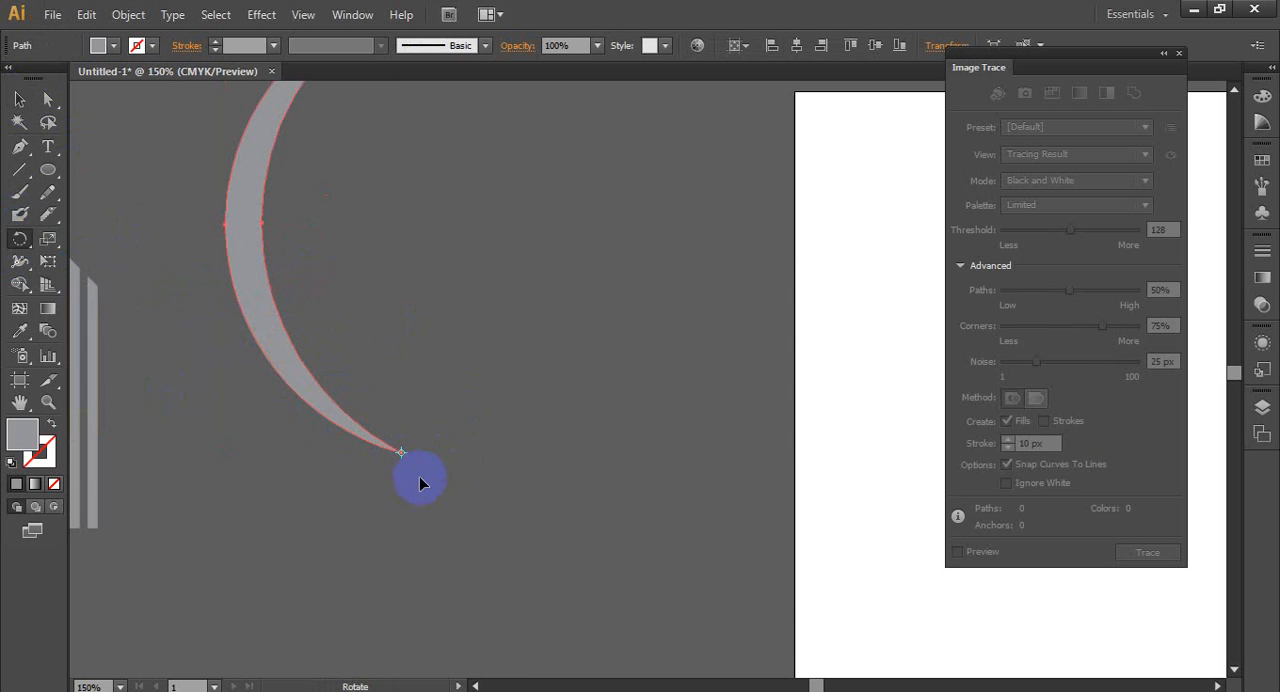
pyautogui.click(224, 233)
pyautogui.moveTo(249, 221); pyautogui.dragTo(329, 223)
pyautogui.scroll(-2, 245, 395)
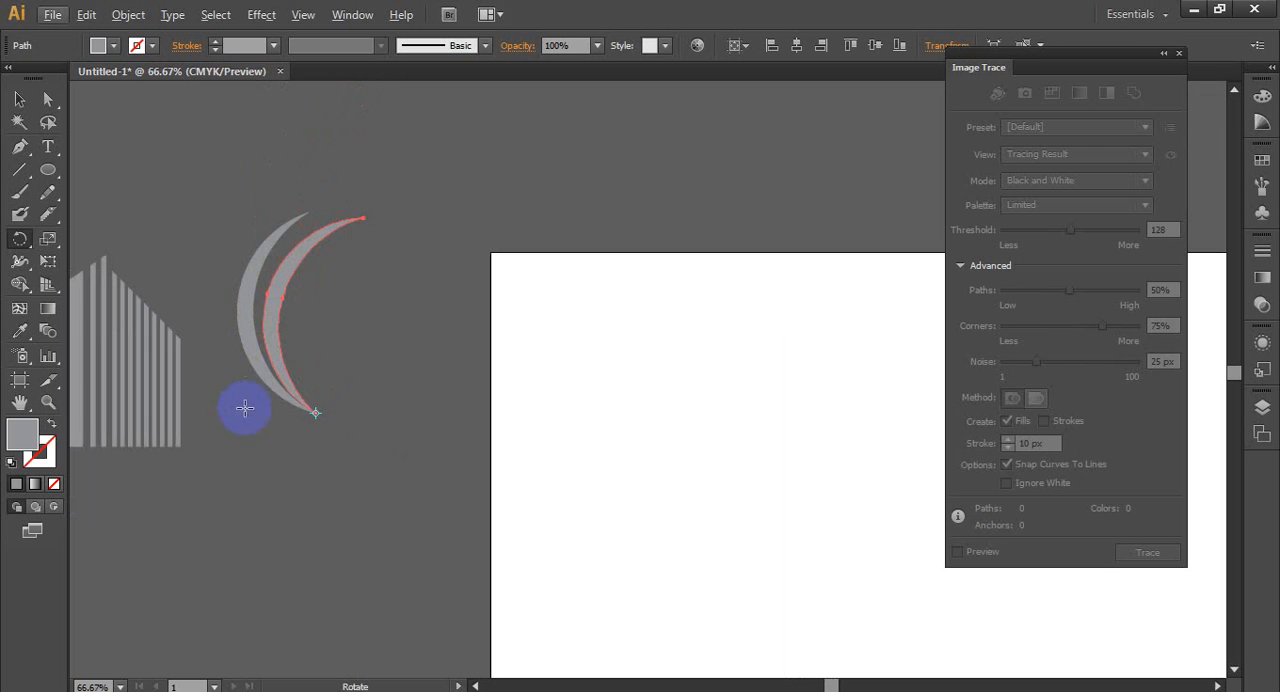
pyautogui.press('v')
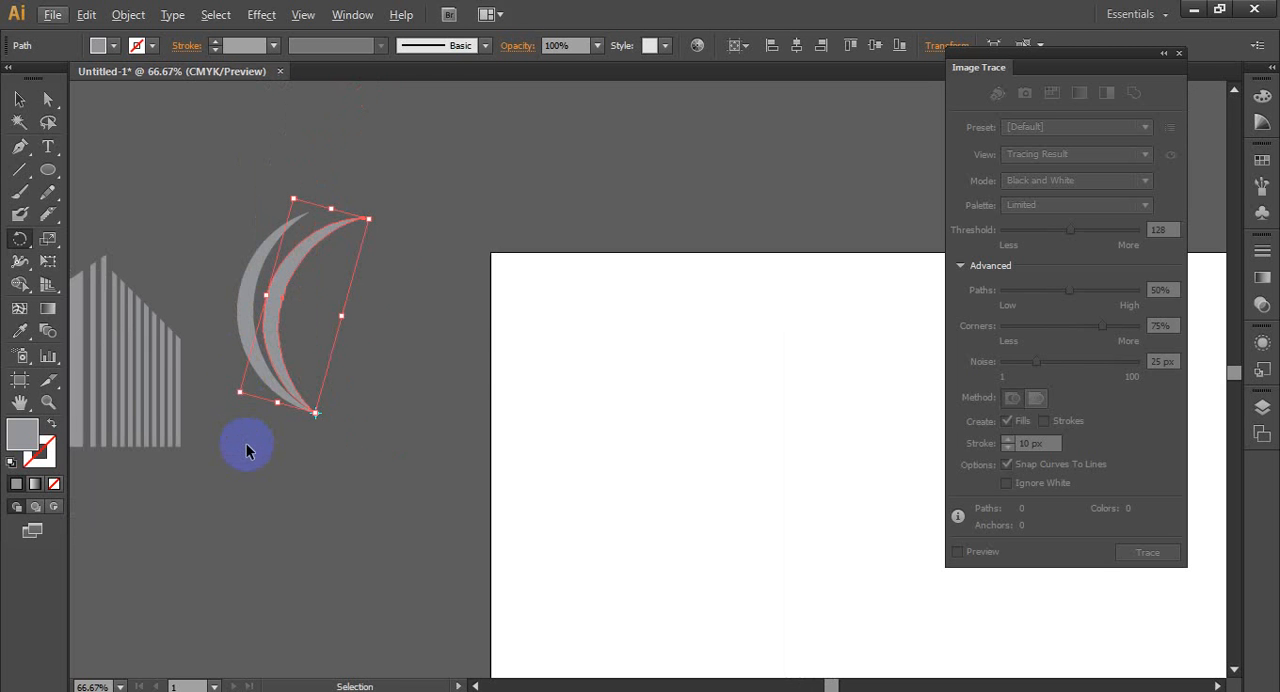
# - Repeat the rotated copy until seven crescents fan out from the shared tip, and deselect them
pyautogui.hotkey('ctrl', 'd')
pyautogui.hotkey('ctrl', 'd')
pyautogui.hotkey('ctrl', 'd')
pyautogui.hotkey('ctrl', 'd')
pyautogui.hotkey('ctrl', 'd')
pyautogui.hotkey('ctrl', 'd')
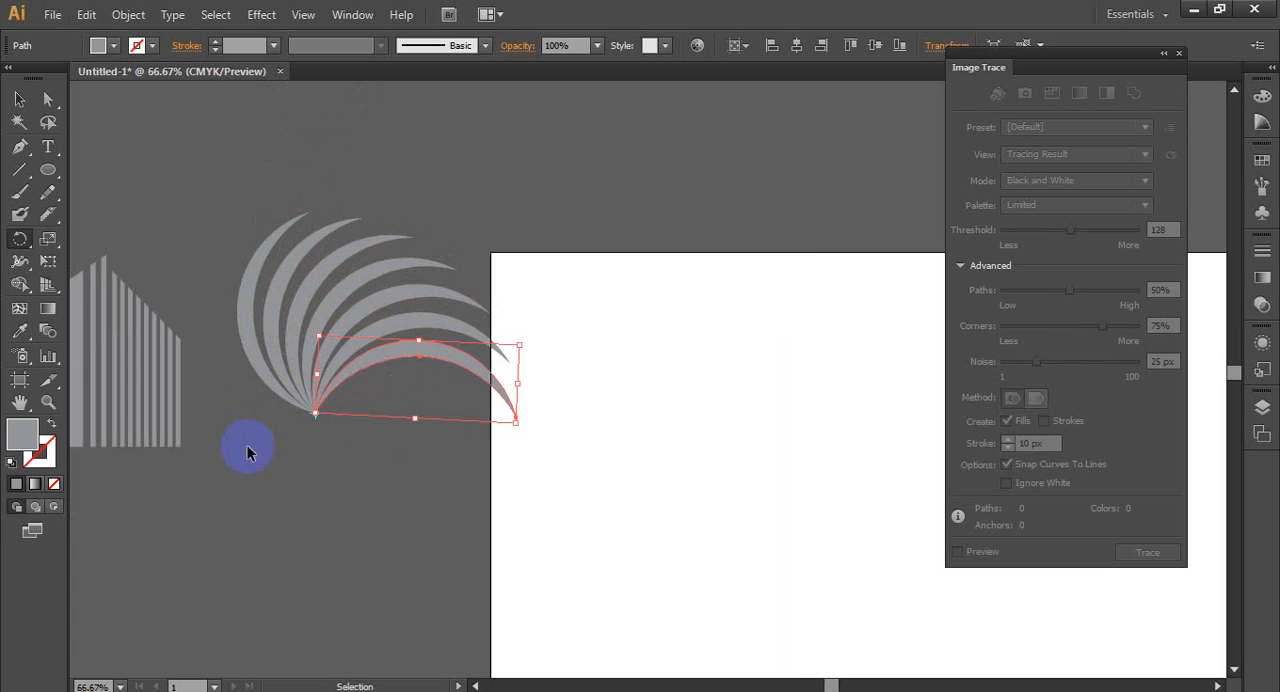
pyautogui.press('r')
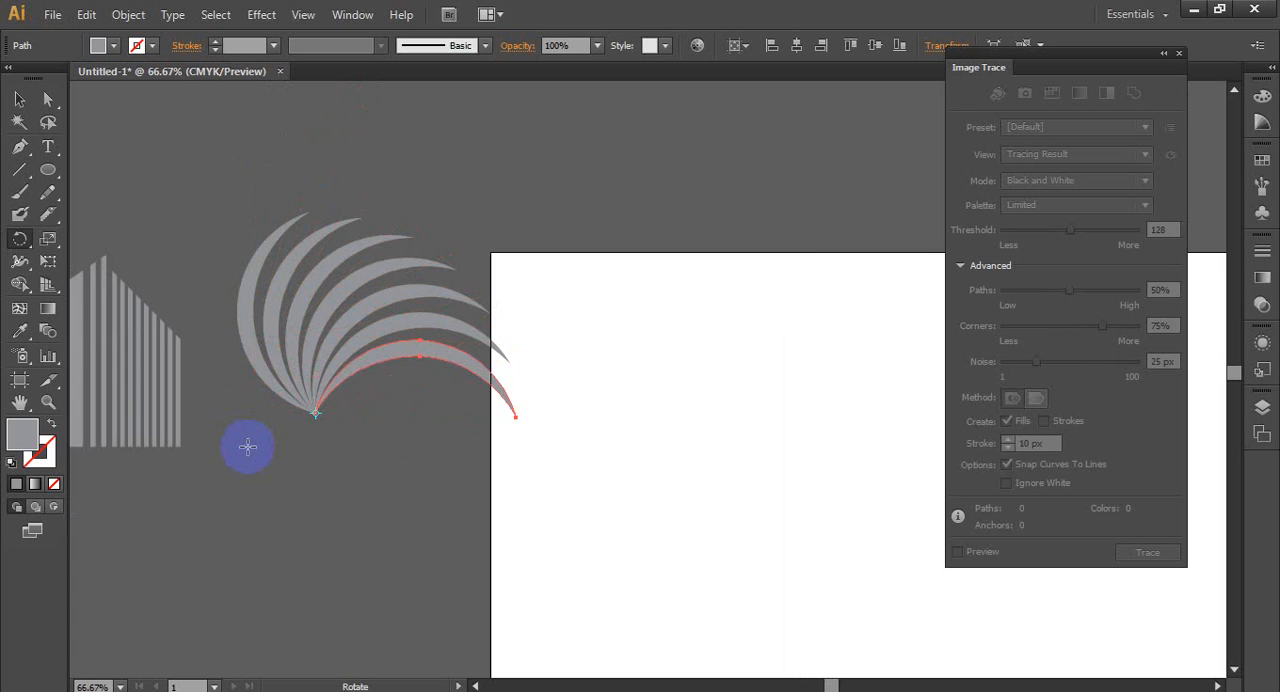
pyautogui.click(19, 99)
pyautogui.click(226, 317)
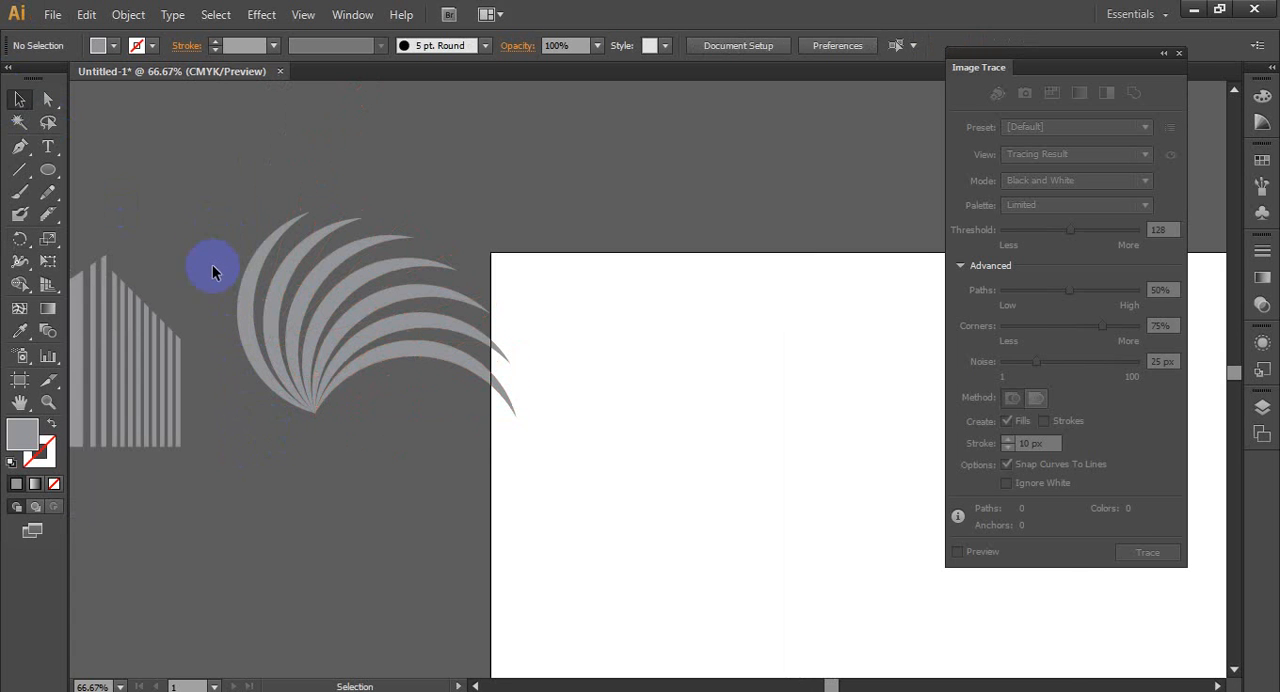
# - Select all seven fanned crescents and group them
pyautogui.scroll(4, 320, 434)
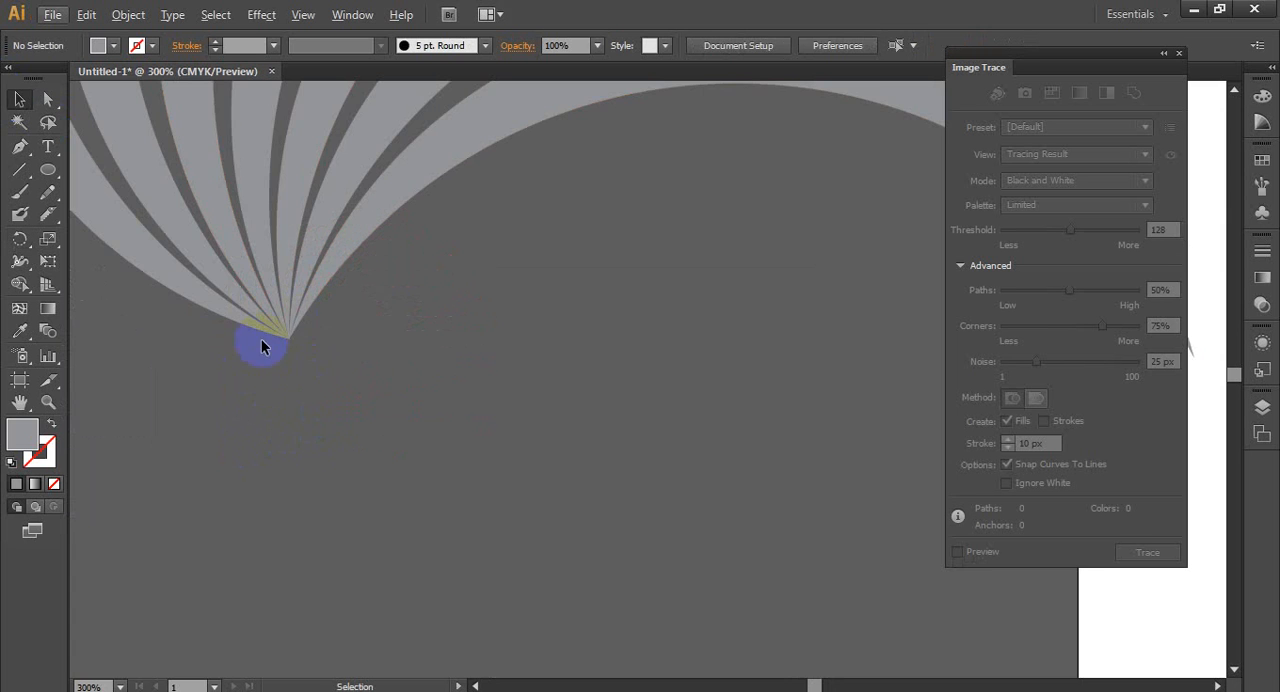
pyautogui.scroll(-2, 254, 397)
pyautogui.scroll(-3, 230, 392)
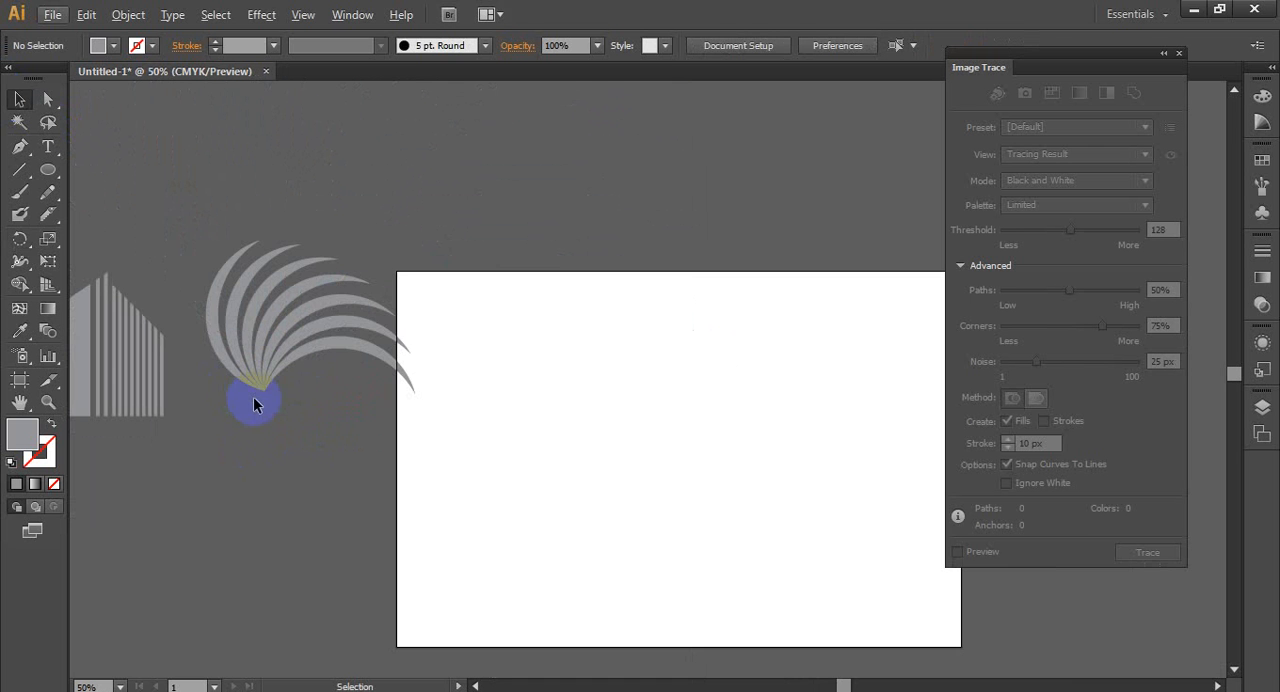
pyautogui.moveTo(371, 417); pyautogui.dragTo(309, 309)
pyautogui.rightClick(309, 309)
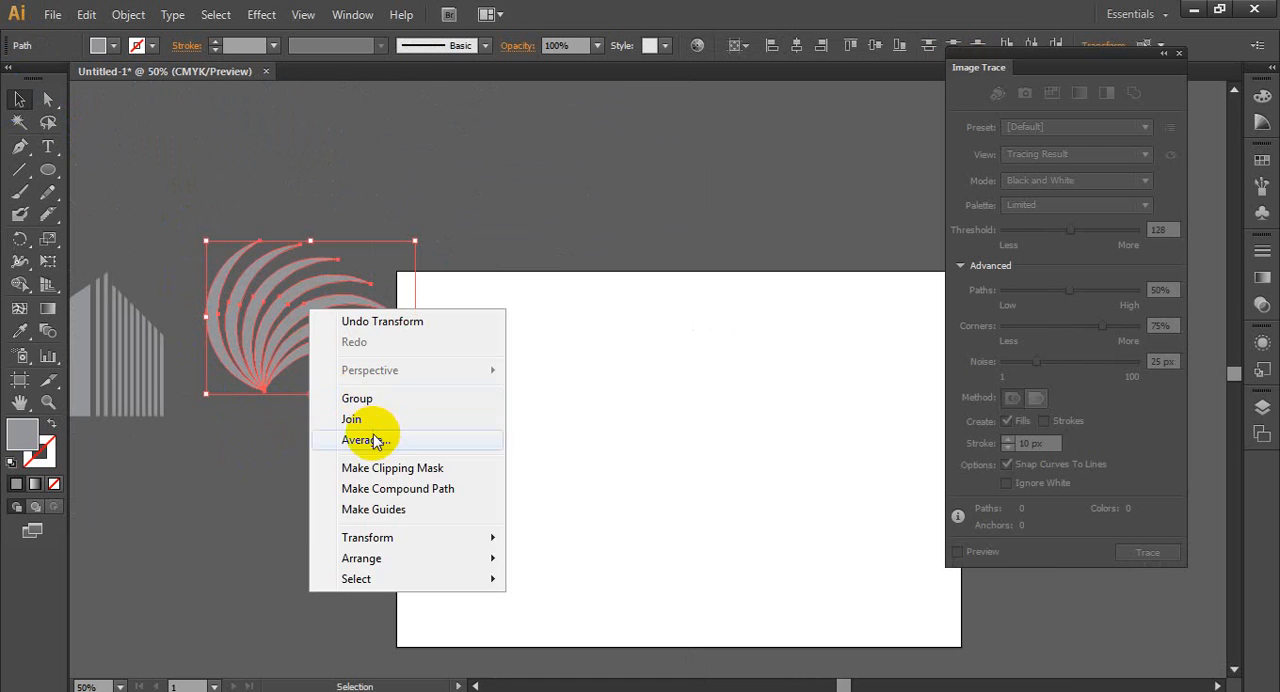
pyautogui.click(388, 403)
# - Rotate the crescent group counterclockwise, reduce it slightly and place it at the lower left of the striped building
pyautogui.moveTo(420, 392); pyautogui.dragTo(370, 265)
pyautogui.click(400, 395)
pyautogui.scroll(-2, 380, 400)
pyautogui.moveTo(341, 372); pyautogui.dragTo(260, 421)
pyautogui.scroll(2, 178, 435)
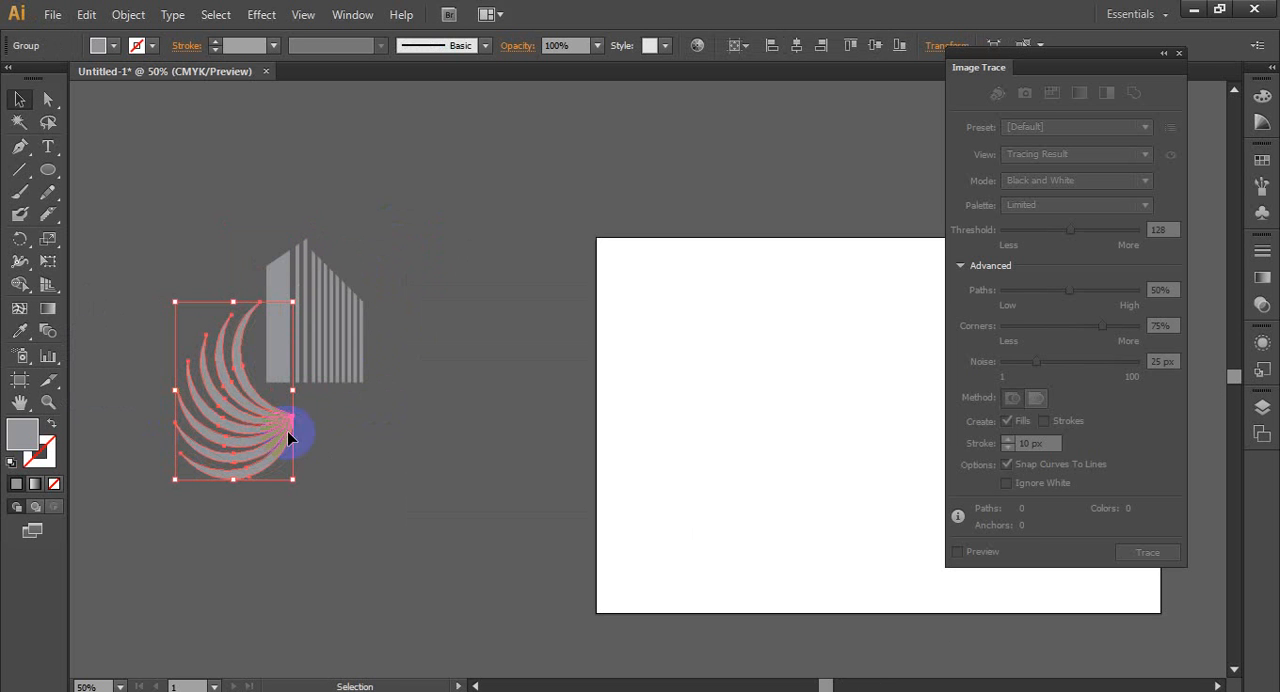
pyautogui.click(325, 462)
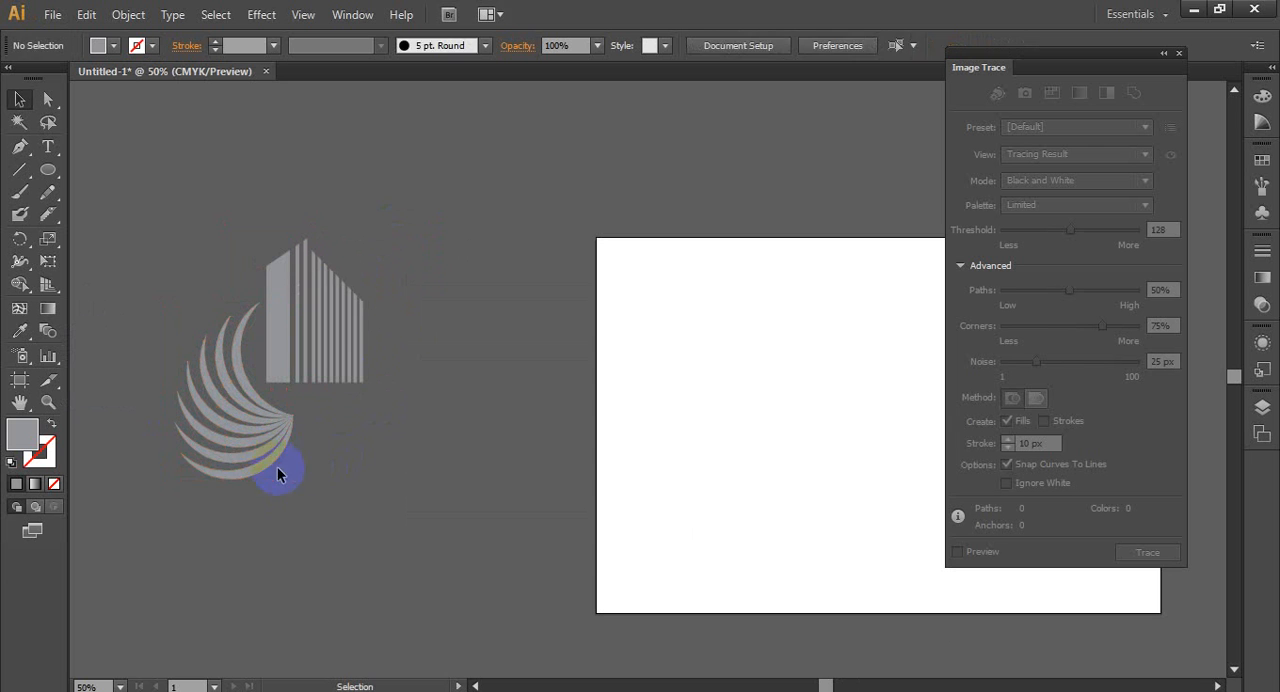
# - Try rotating the crescent group by about 16° counterclockwise, and undo the rotation
pyautogui.click(283, 466)
pyautogui.moveTo(297, 487); pyautogui.dragTo(337, 477)
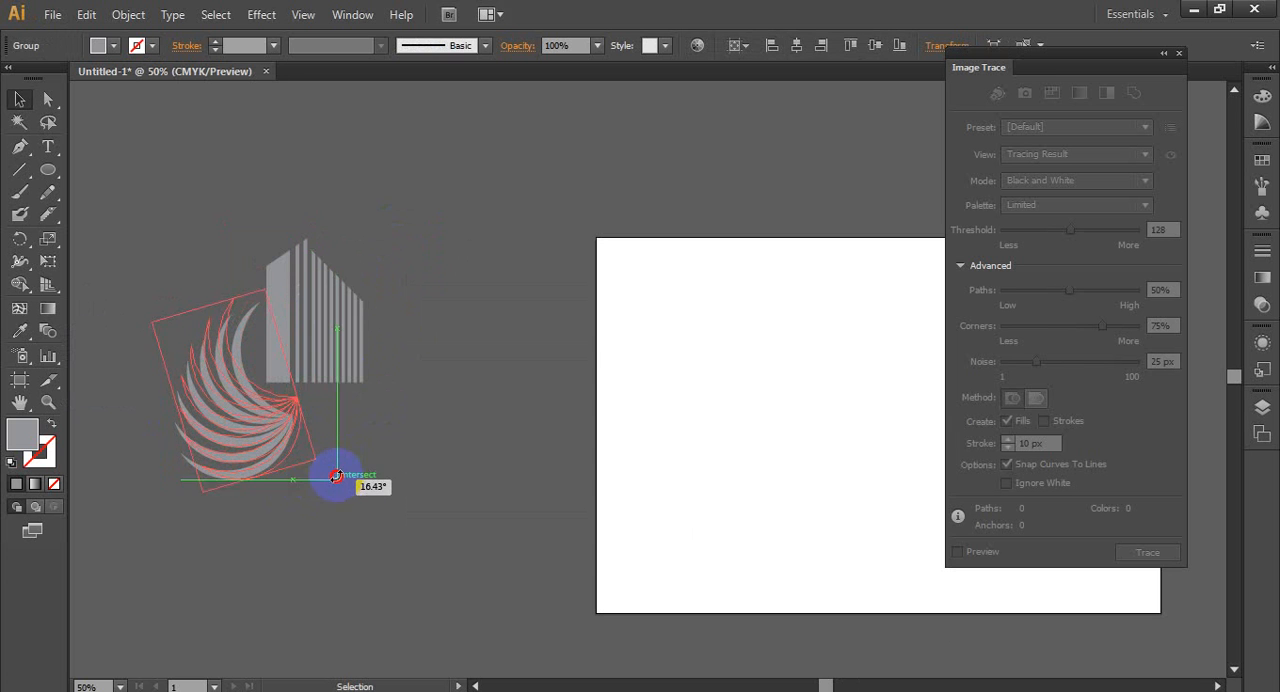
pyautogui.hotkey('ctrl', 'z')
pyautogui.click(367, 463)
pyautogui.scroll(-2, 366, 463)
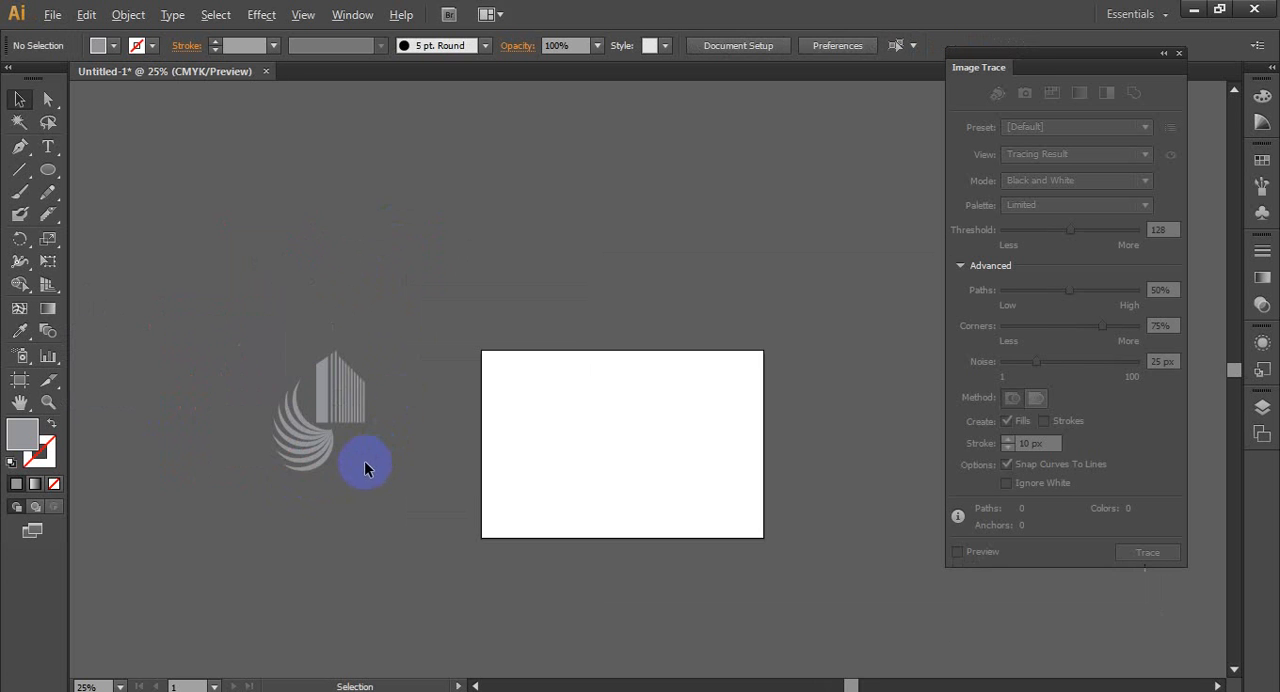
pyautogui.scroll(1, 356, 472)
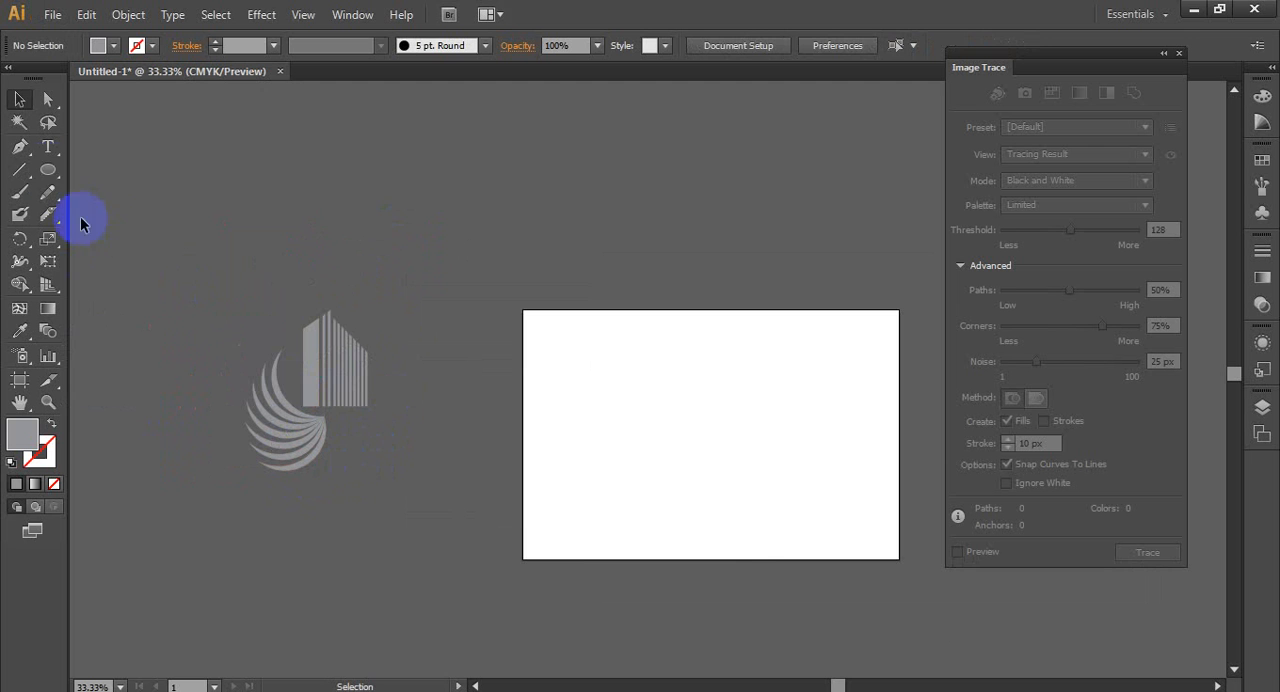
# - Draw a grey circle above the building logo and duplicate it twice horizontally so the three circles overlap in a row
pyautogui.click(48, 169)
pyautogui.moveTo(388, 172); pyautogui.dragTo(500, 285)
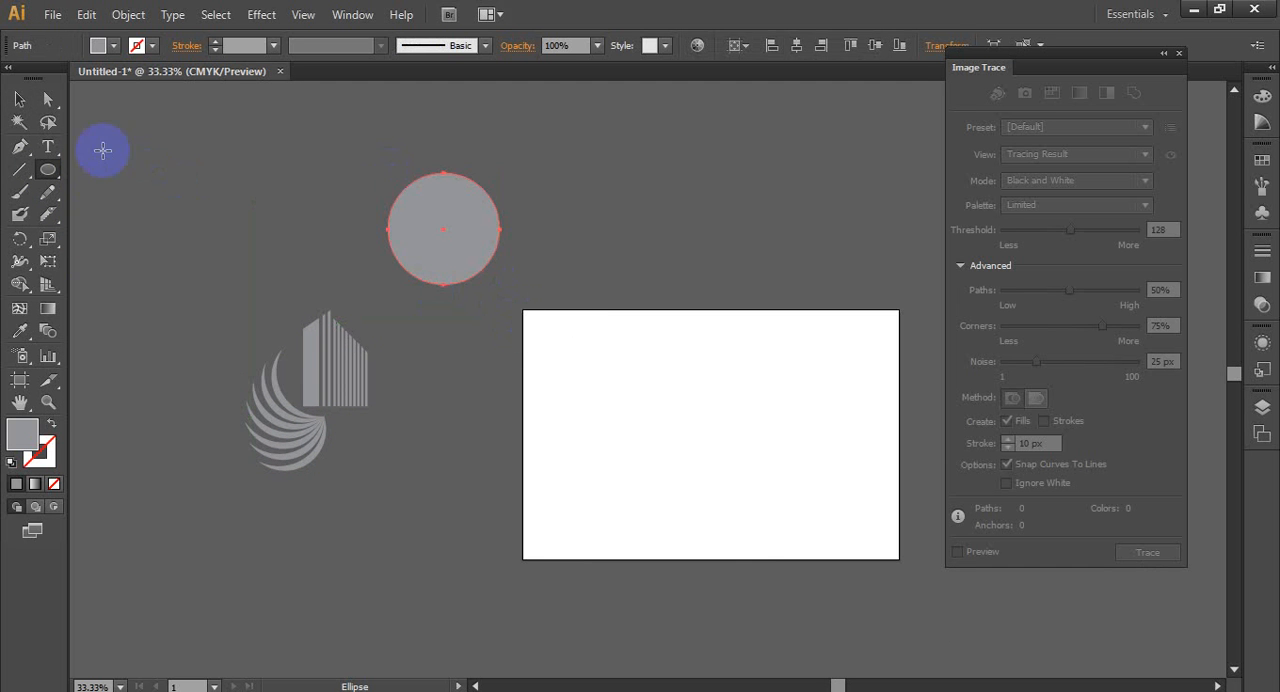
pyautogui.click(22, 100)
pyautogui.moveTo(443, 217); pyautogui.dragTo(562, 240)
pyautogui.click(467, 331)
pyautogui.moveTo(357, 140); pyautogui.dragTo(582, 306)
pyautogui.click(461, 309)
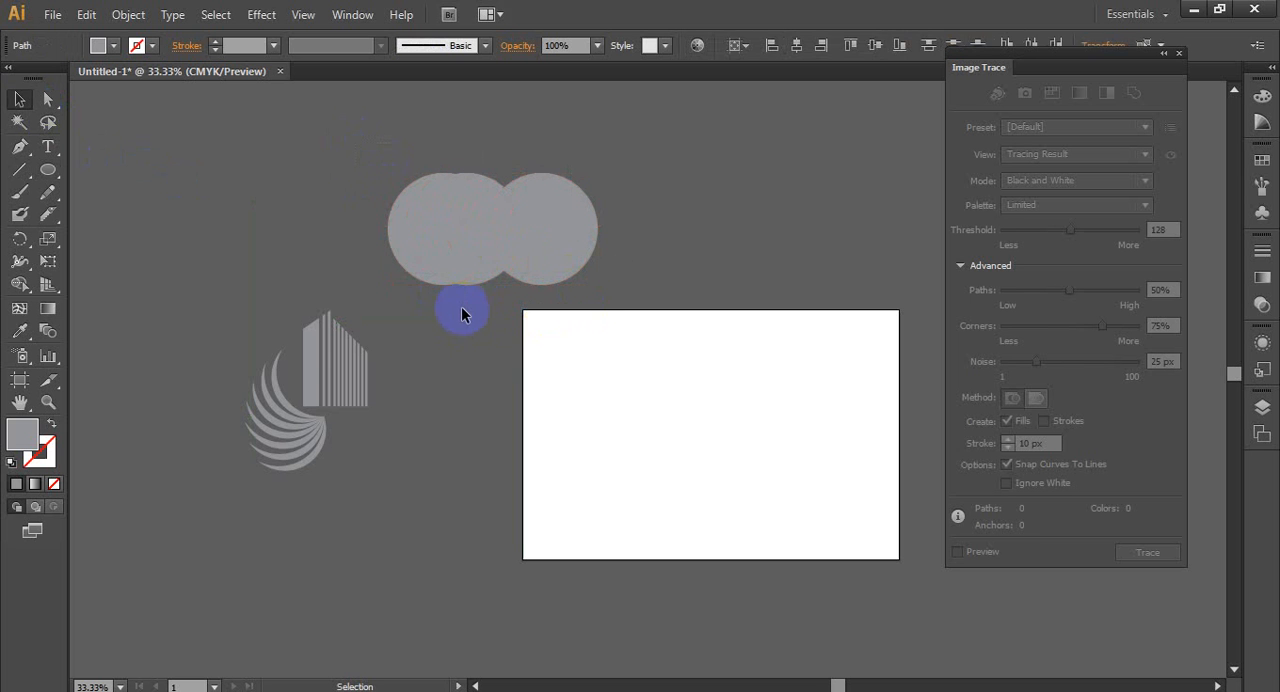
# - Shift the leftmost circle farther left and fill it with tan, and fill the middle circle with brown
pyautogui.moveTo(428, 234); pyautogui.dragTo(403, 229)
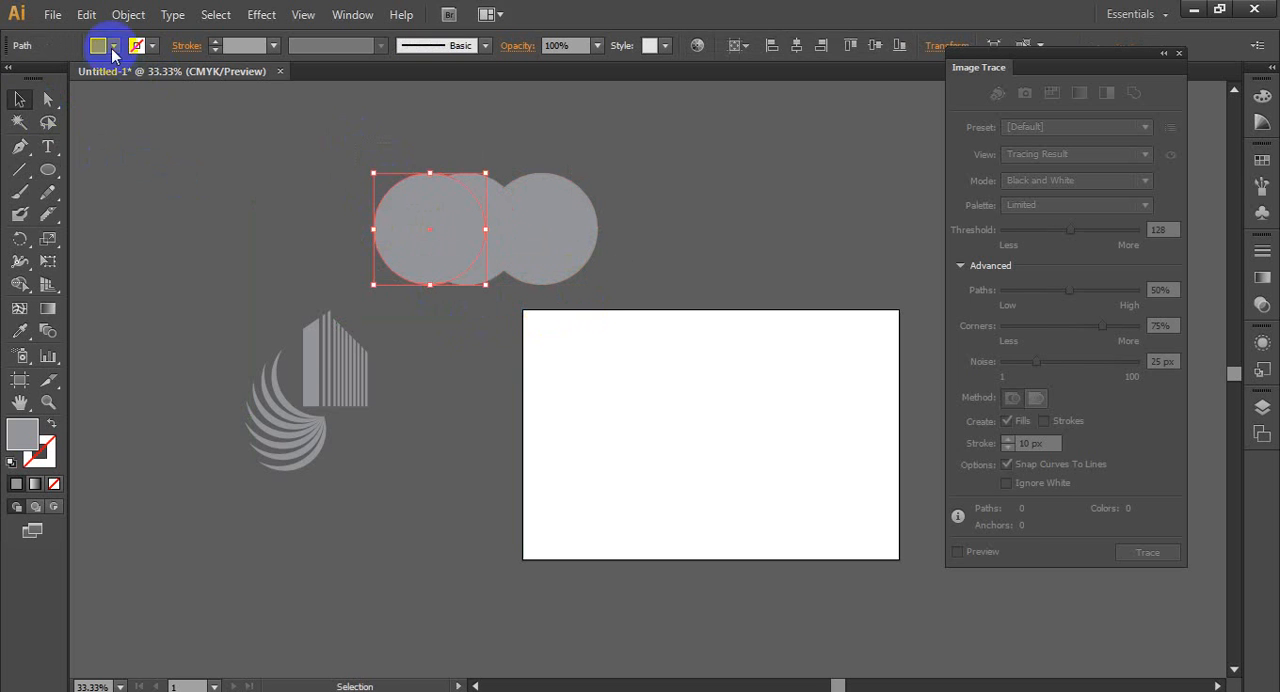
pyautogui.click(113, 46)
pyautogui.click(180, 143)
pyautogui.click(472, 252)
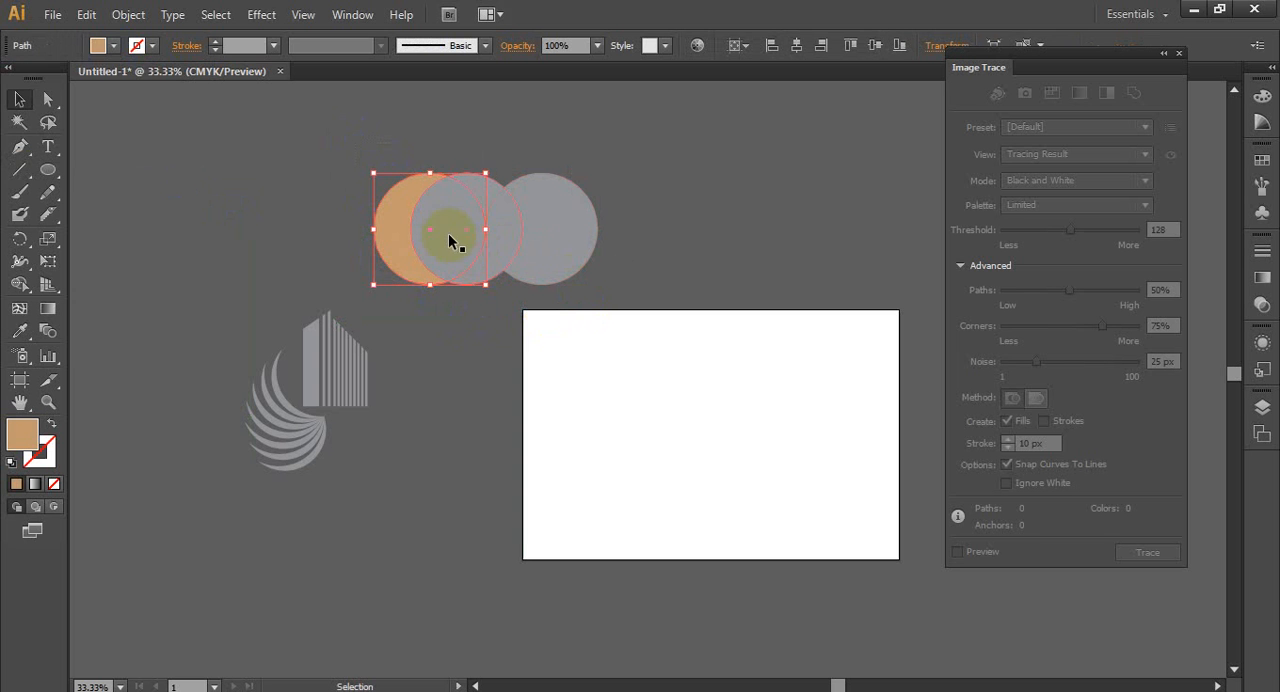
pyautogui.click(448, 240)
pyautogui.click(113, 46)
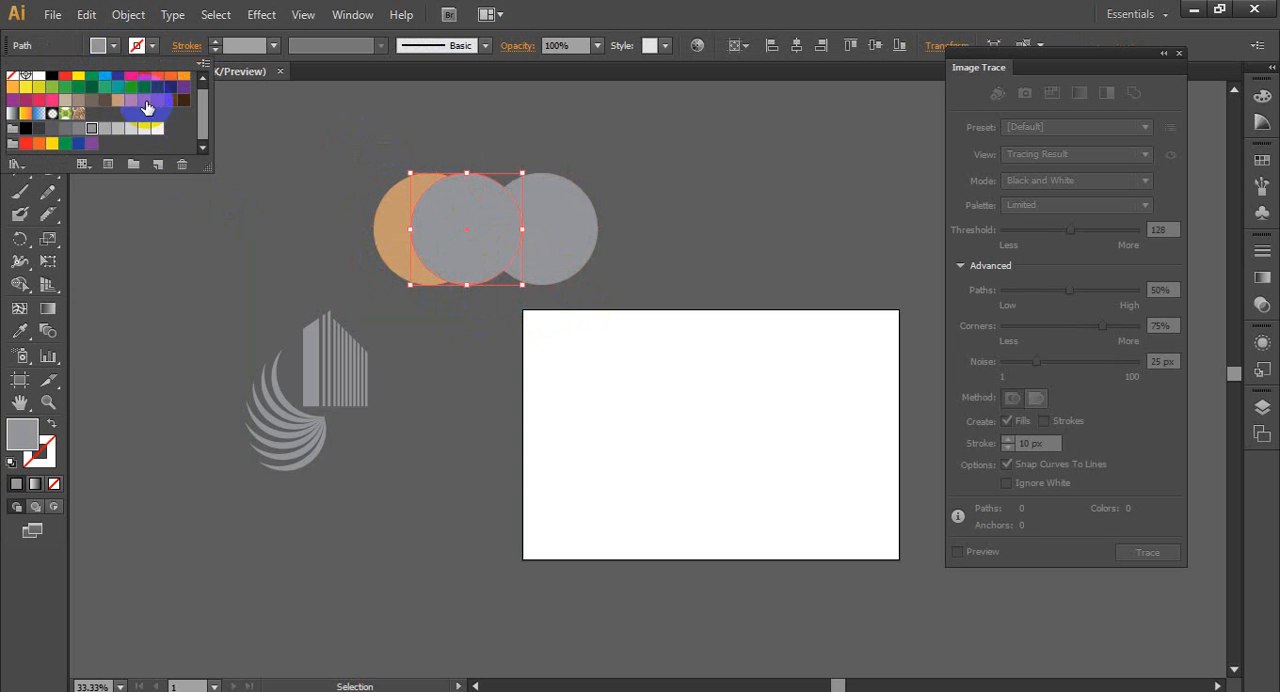
pyautogui.click(147, 107)
pyautogui.click(319, 211)
pyautogui.click(712, 249)
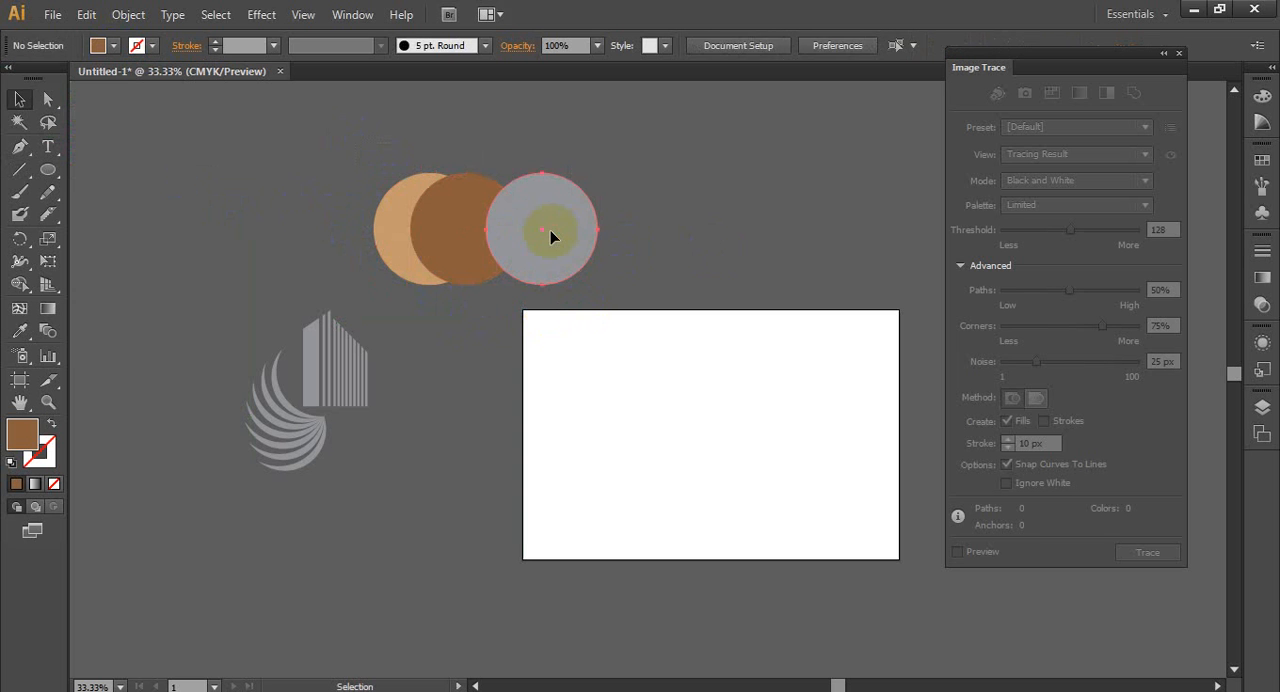
pyautogui.doubleClick(551, 236)
pyautogui.click(675, 230)
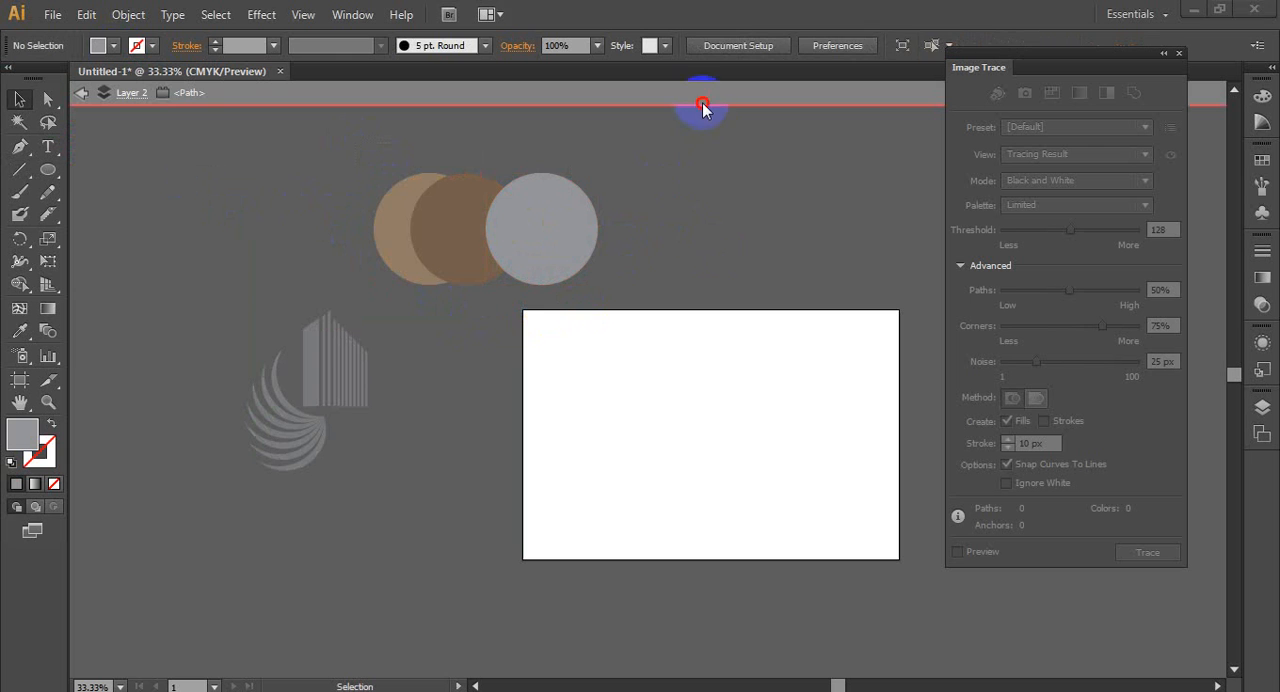
pyautogui.doubleClick(686, 210)
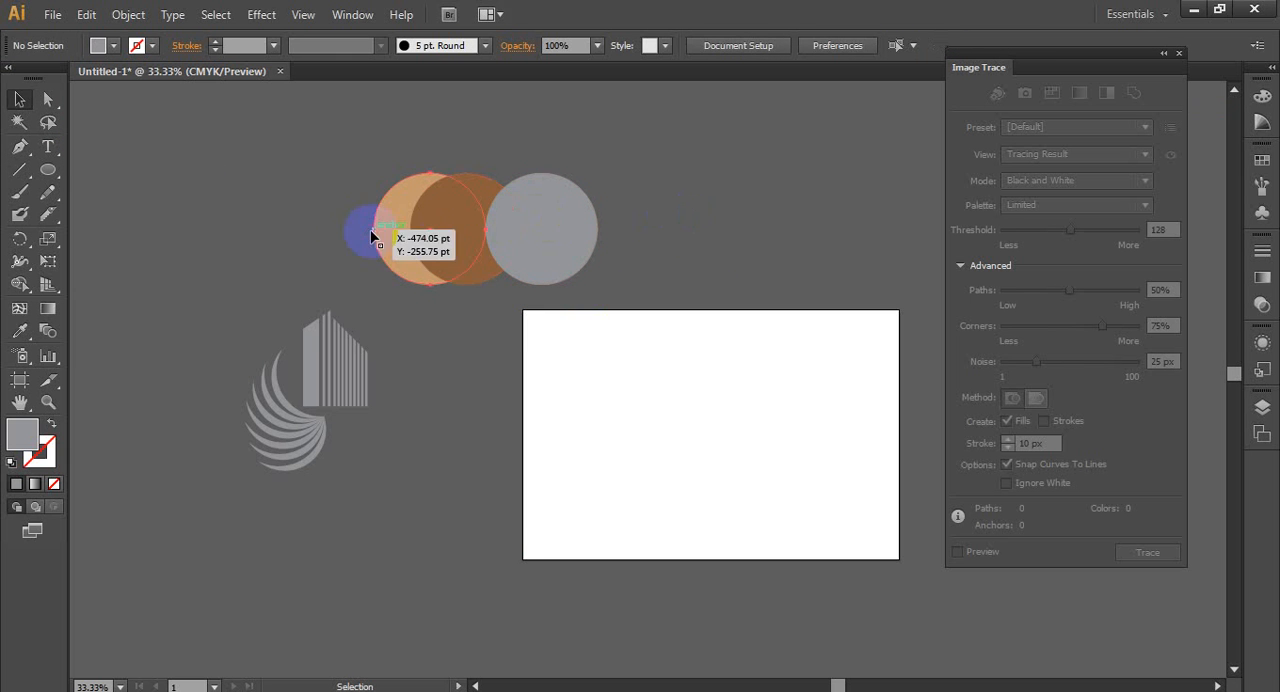
# - Arrange the brown middle circle in front of the grey circle, and deselect it
pyautogui.moveTo(371, 236); pyautogui.dragTo(497, 247)
pyautogui.click(500, 279)
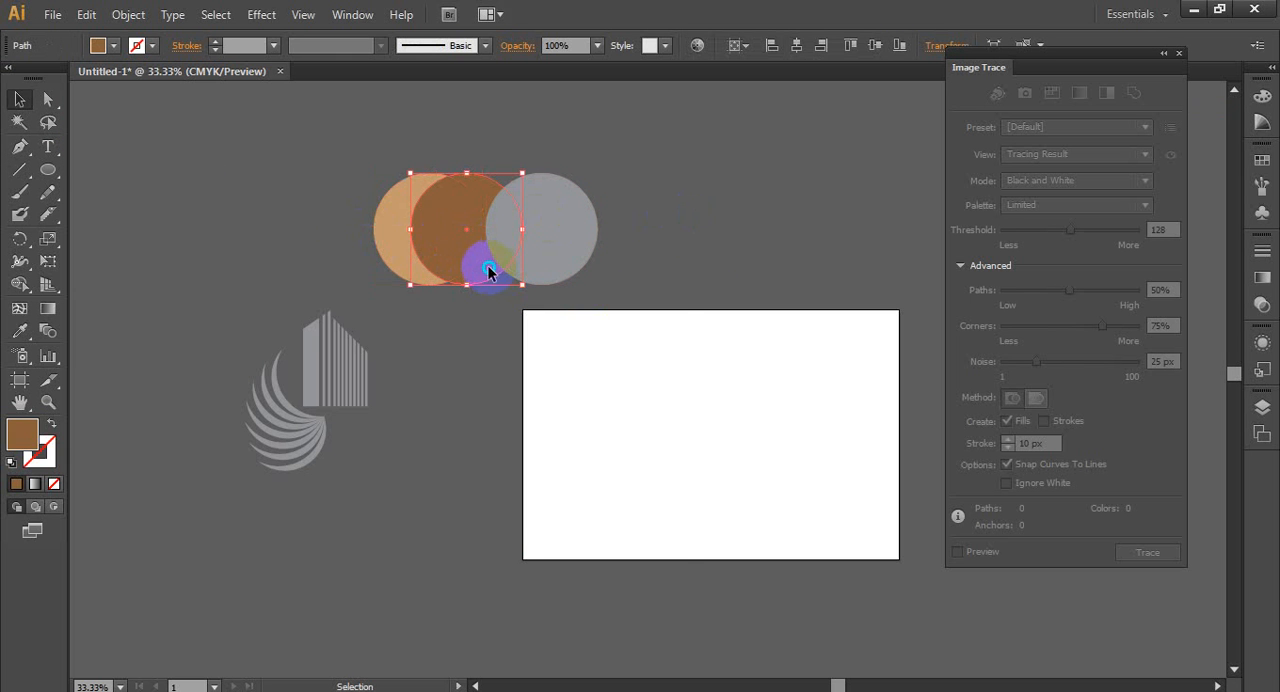
pyautogui.rightClick(489, 271)
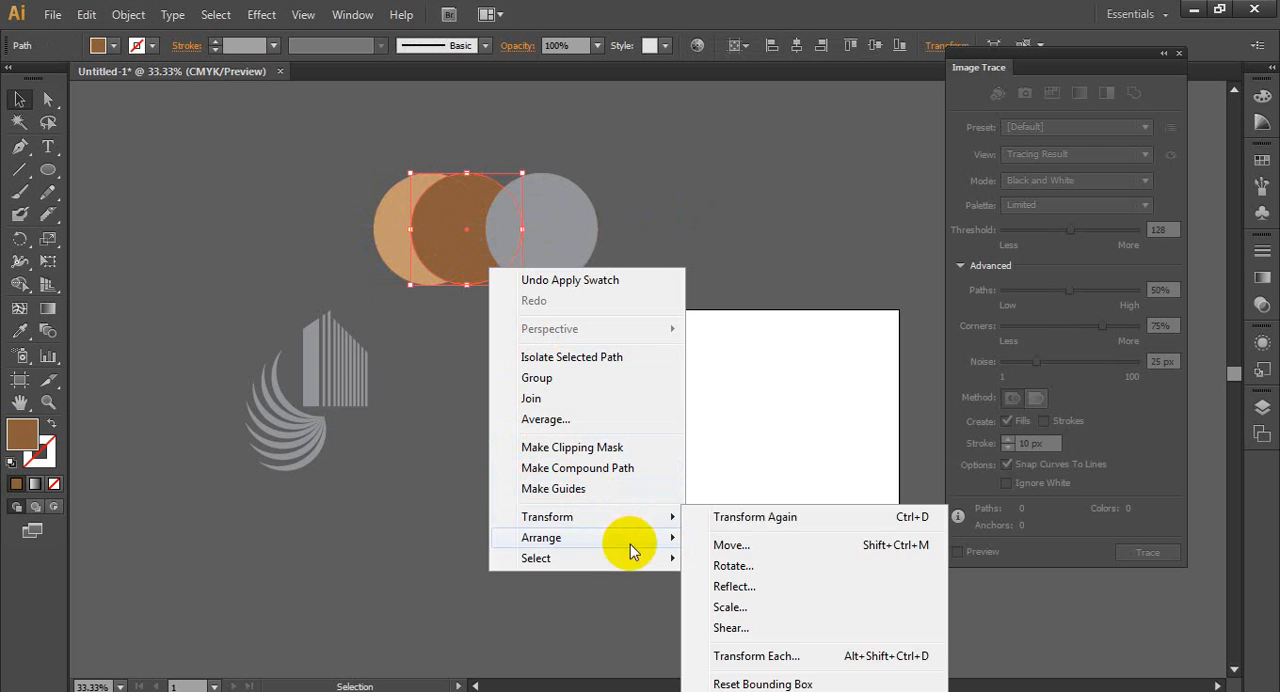
pyautogui.moveTo(630, 541)
pyautogui.click(737, 577)
pyautogui.click(712, 230)
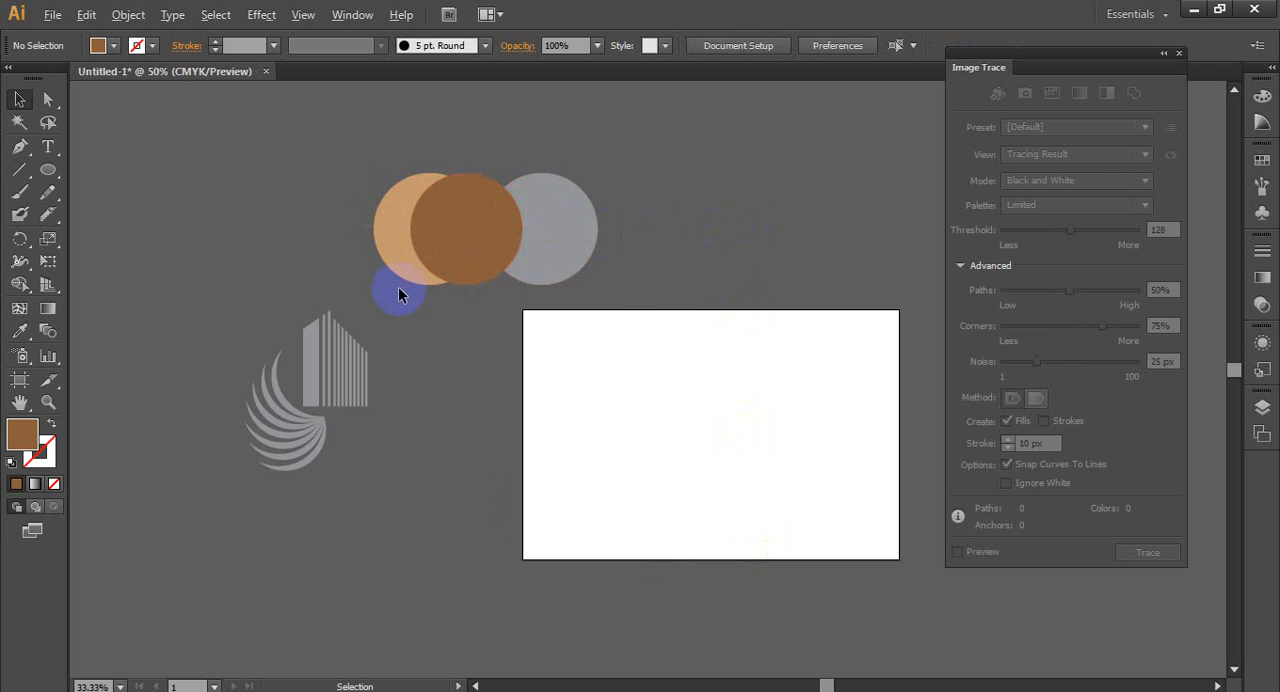
# - Move the grey circle left so it overlaps the brown circle more, and check the spacing of all three circles
pyautogui.scroll(2, 399, 286)
pyautogui.click(655, 219)
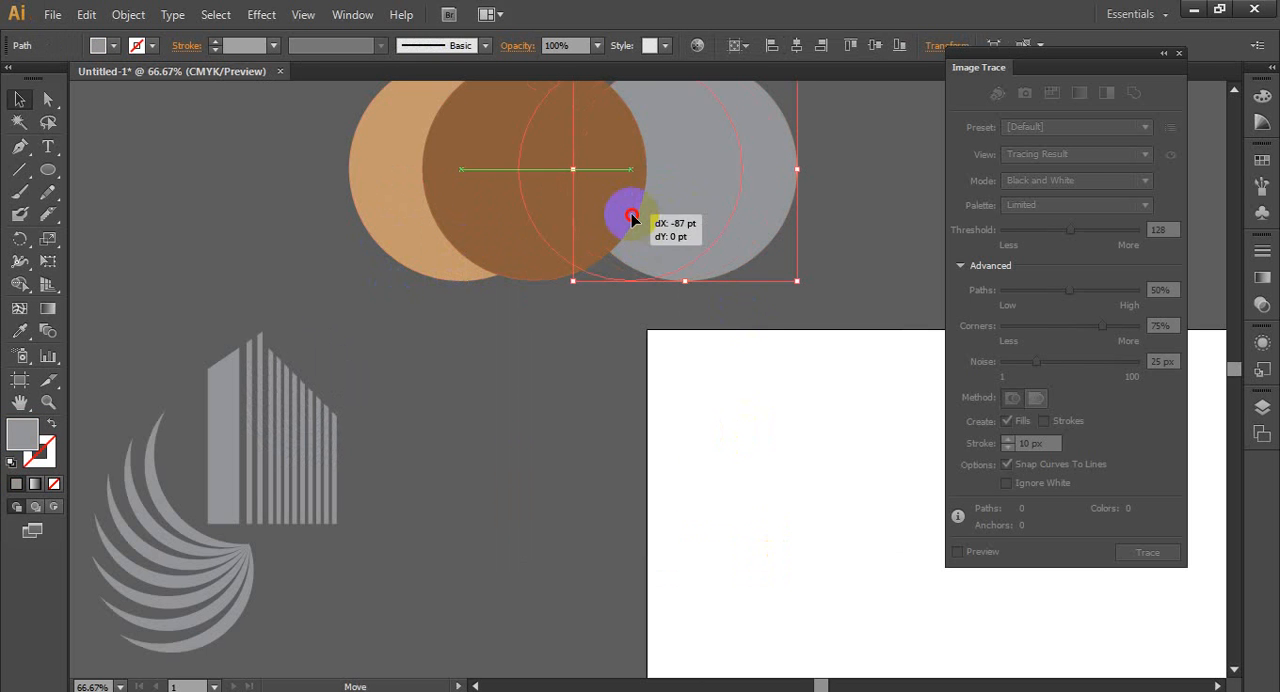
pyautogui.moveTo(632, 217); pyautogui.dragTo(652, 219)
pyautogui.click(508, 328)
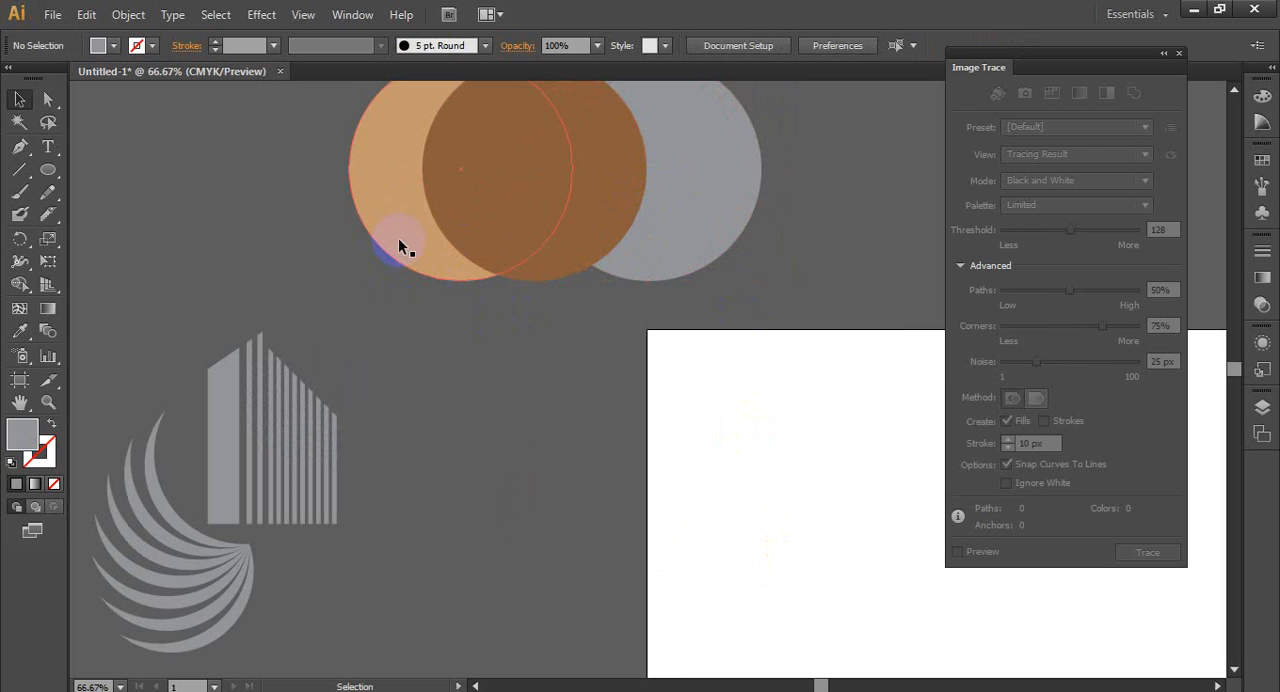
pyautogui.click(398, 245)
pyautogui.scroll(-2, 429, 320)
pyautogui.moveTo(339, 144); pyautogui.dragTo(630, 332)
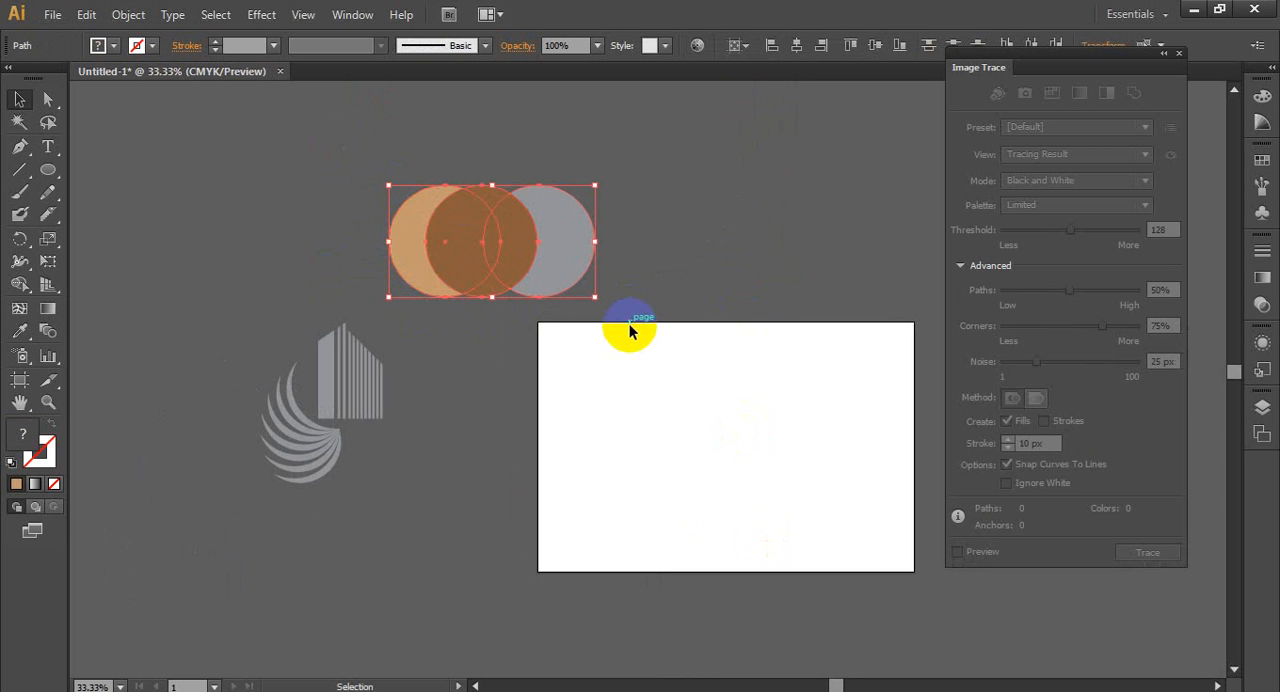
pyautogui.click(689, 262)
# - Move the grey circle right and the tan circle left to reduce their overlap with the brown middle circle
pyautogui.moveTo(586, 247); pyautogui.dragTo(625, 320)
pyautogui.click(382, 190)
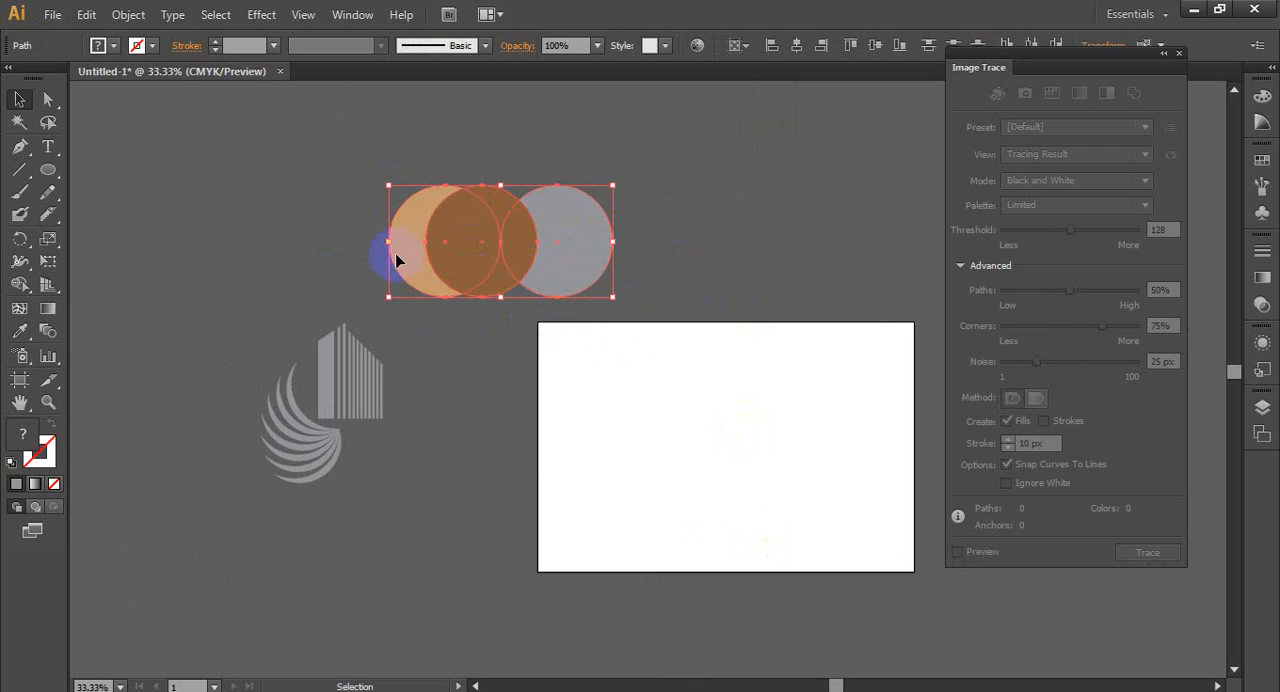
pyautogui.click(466, 337)
pyautogui.moveTo(411, 263); pyautogui.dragTo(398, 277)
pyautogui.click(508, 346)
pyautogui.moveTo(632, 318); pyautogui.dragTo(630, 320)
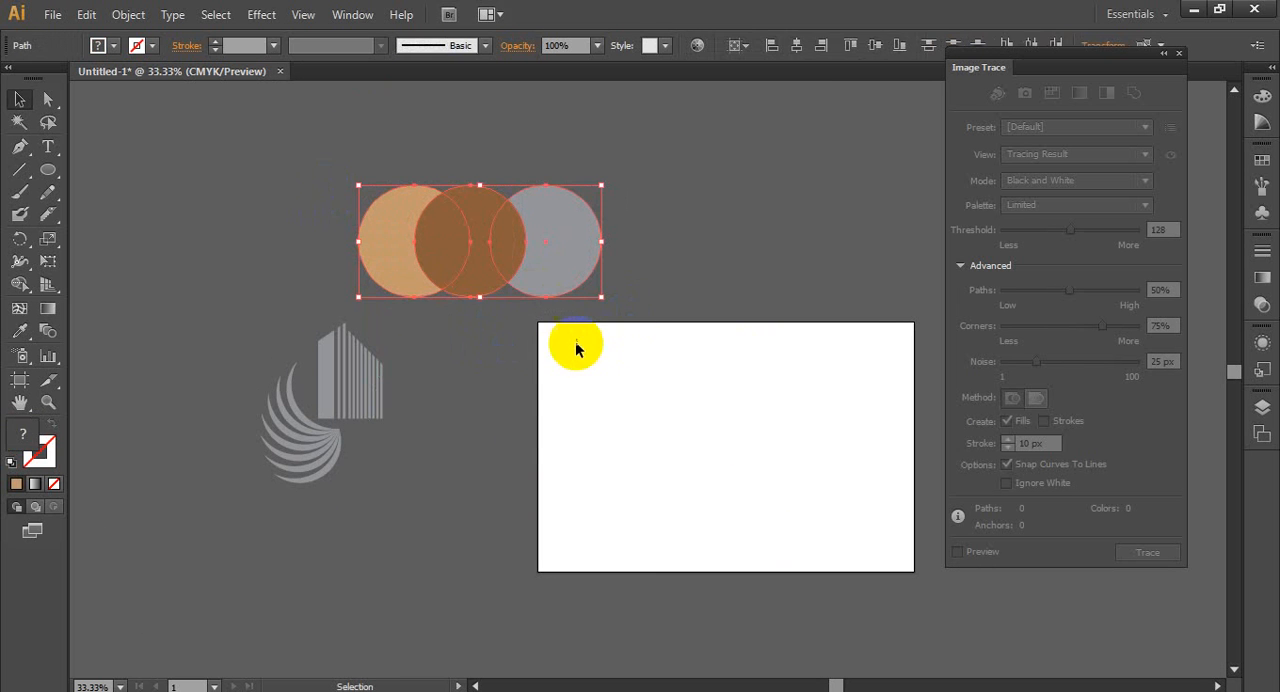
# - Shift the tan circle farther left until its overlap with the brown circle matches the grey circle's overlap
pyautogui.click(372, 281)
pyautogui.moveTo(376, 255); pyautogui.dragTo(366, 255)
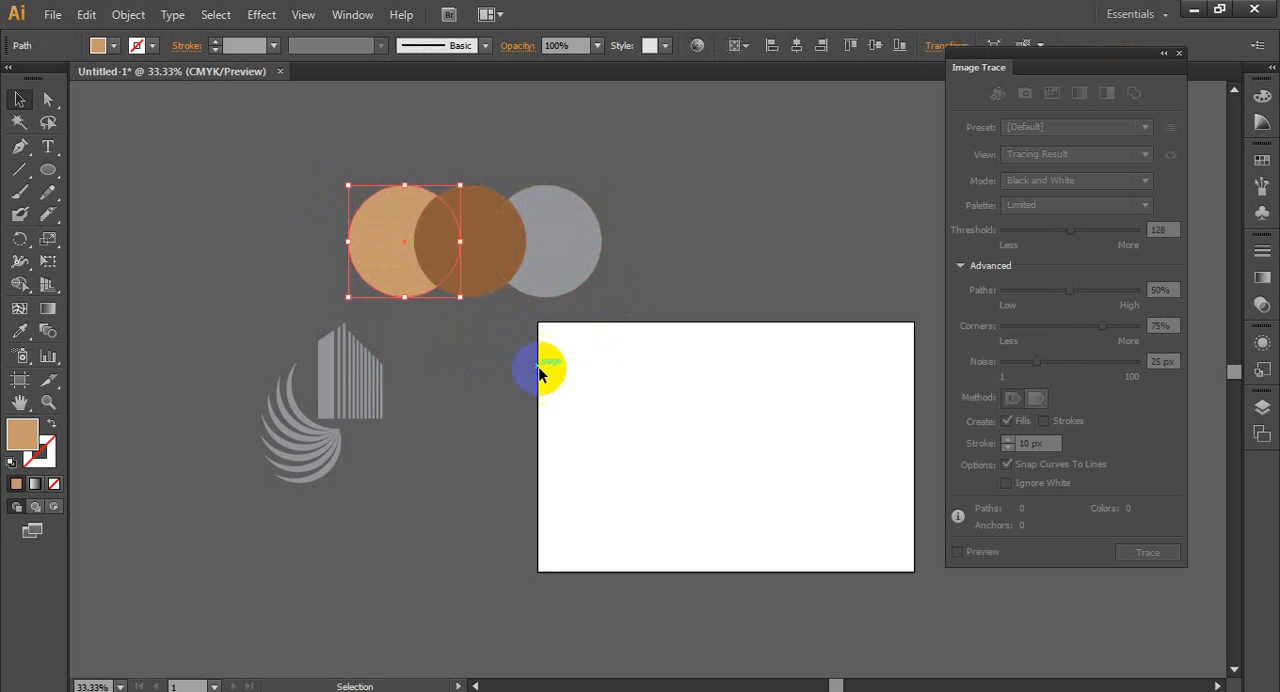
pyautogui.click(537, 366)
pyautogui.moveTo(289, 174); pyautogui.dragTo(620, 295)
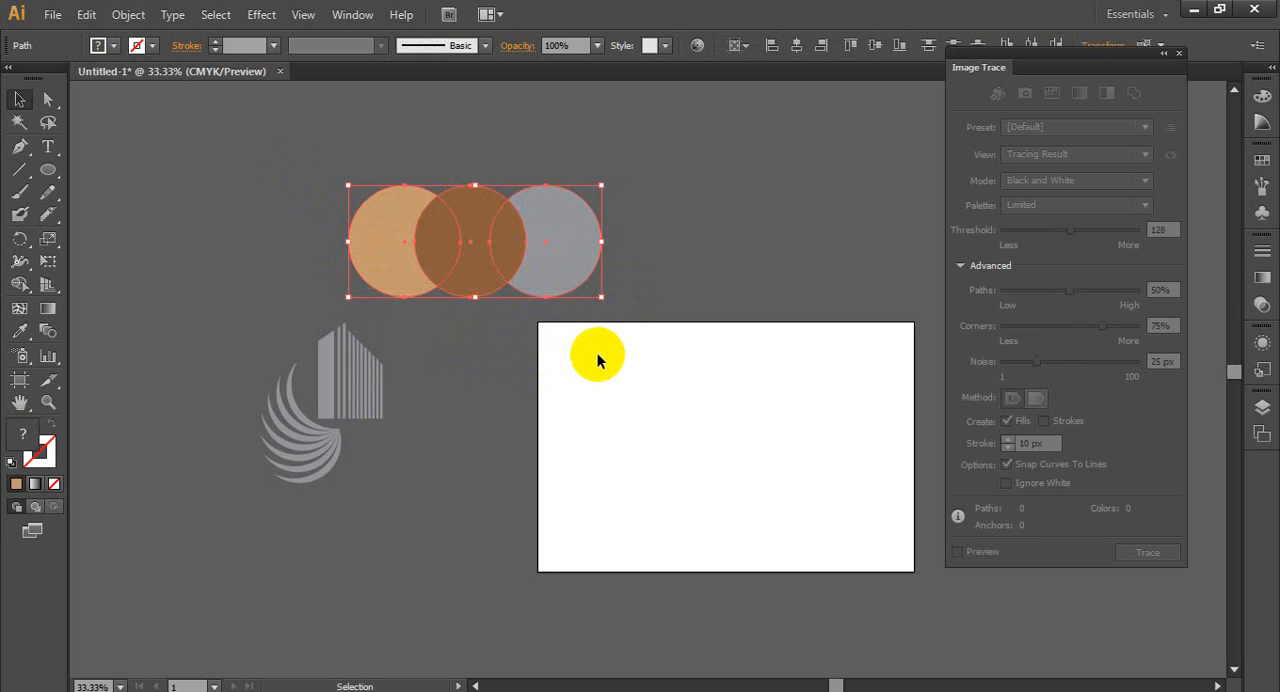
pyautogui.click(505, 373)
pyautogui.moveTo(395, 262); pyautogui.dragTo(395, 262)
pyautogui.click(514, 337)
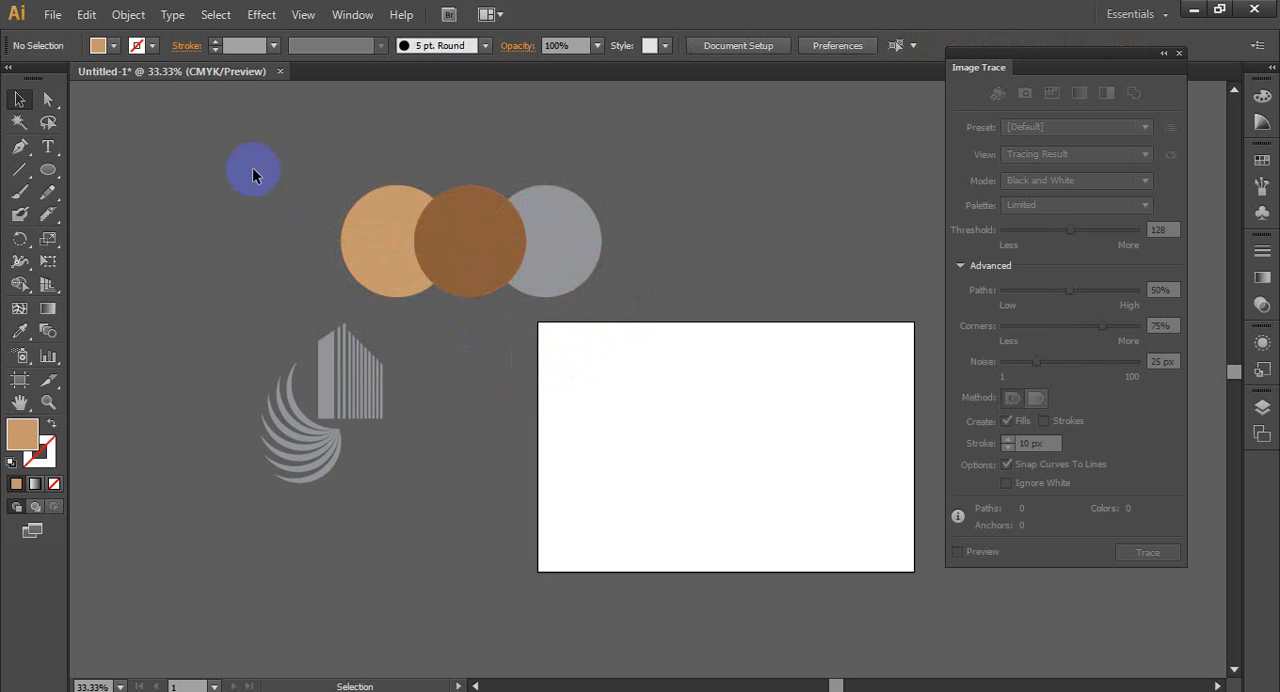
# - Select the three circles and use Shape Builder to remove the tan and grey areas outside the brown circle
pyautogui.moveTo(607, 321); pyautogui.dragTo(614, 328)
pyautogui.click(615, 363)
pyautogui.moveTo(344, 168); pyautogui.dragTo(565, 265)
pyautogui.click(27, 287)
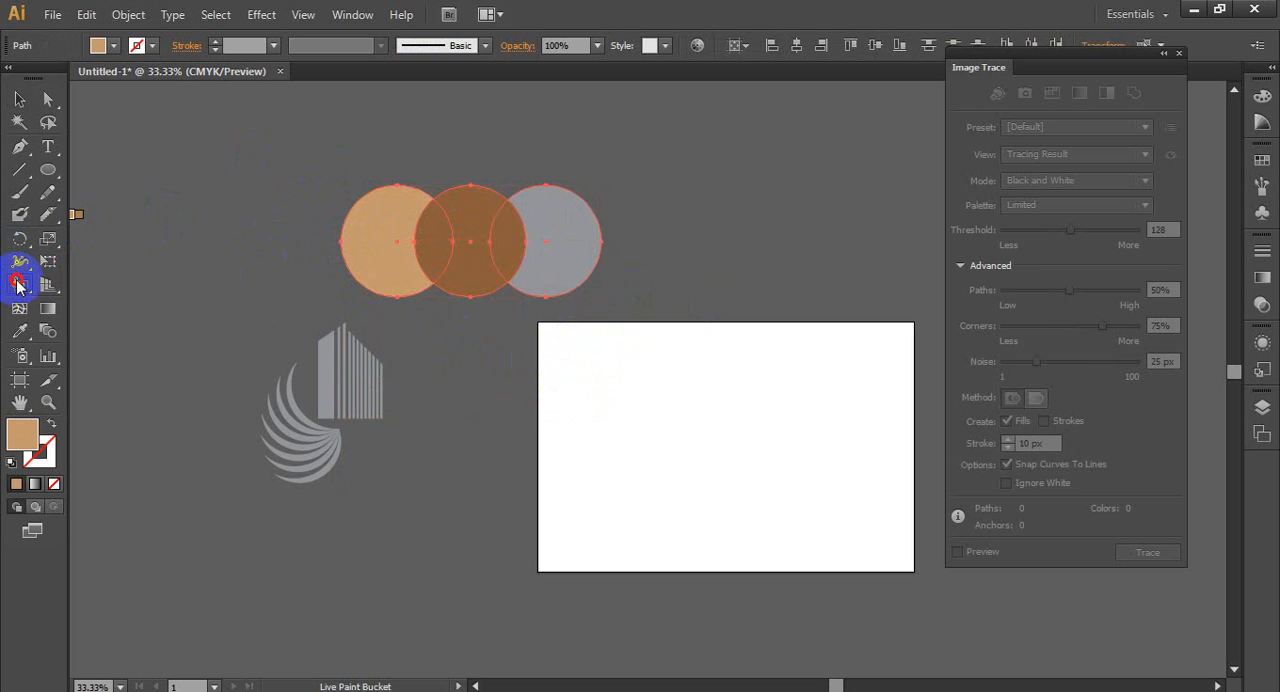
pyautogui.moveTo(17, 287); pyautogui.dragTo(106, 281)
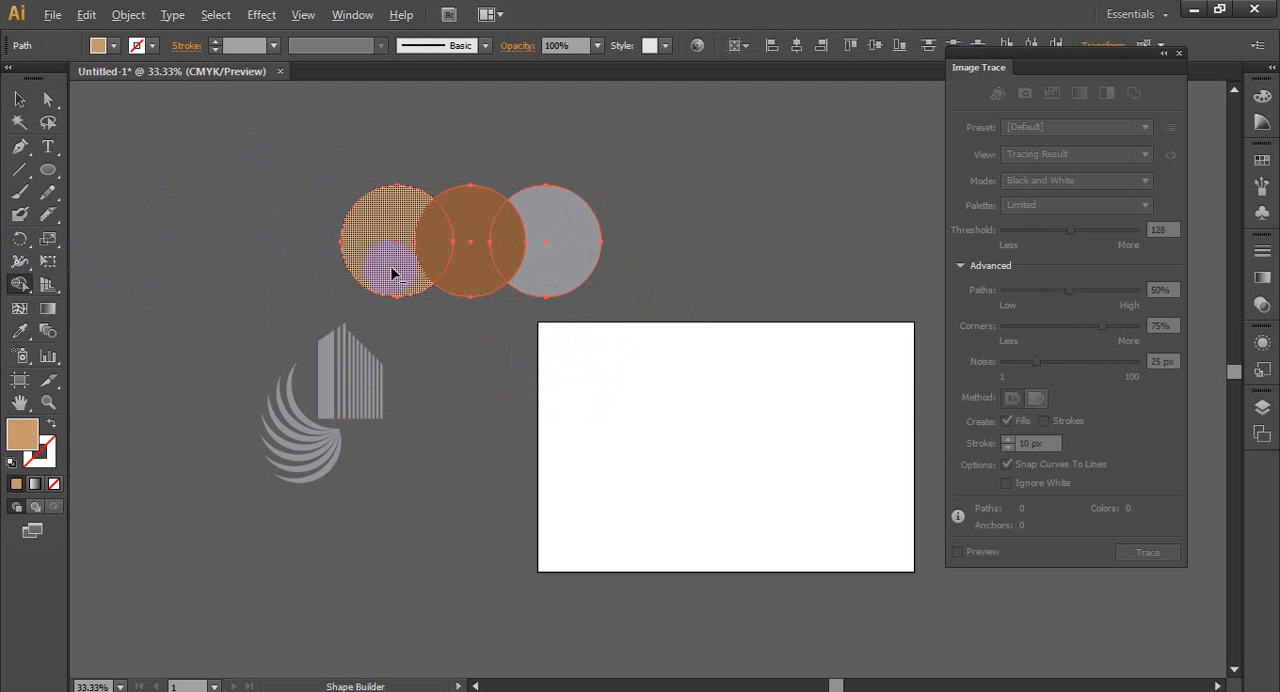
pyautogui.keyDown('alt'); pyautogui.click(584, 268); pyautogui.keyUp('alt')
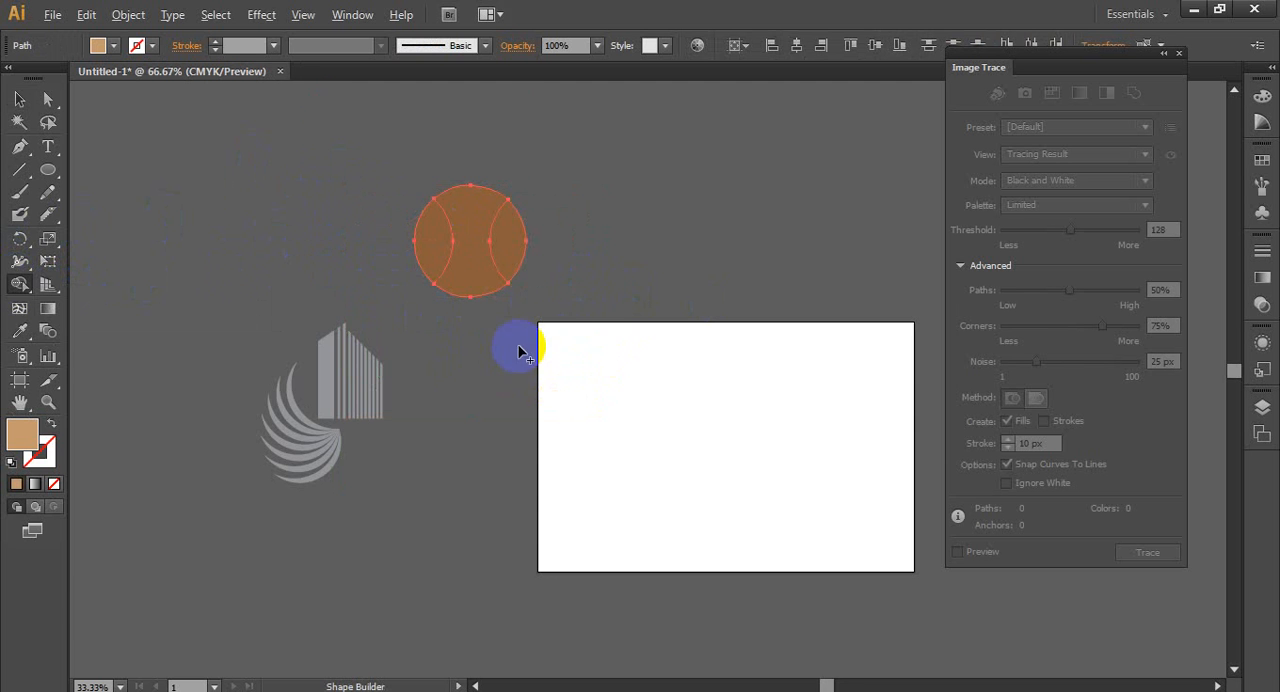
# - Inspect the remaining brown circle's pieces, and undo back to before the grey circle's outer area was removed
pyautogui.scroll(2, 518, 352)
pyautogui.scroll(3, 291, 283)
pyautogui.click(19, 99)
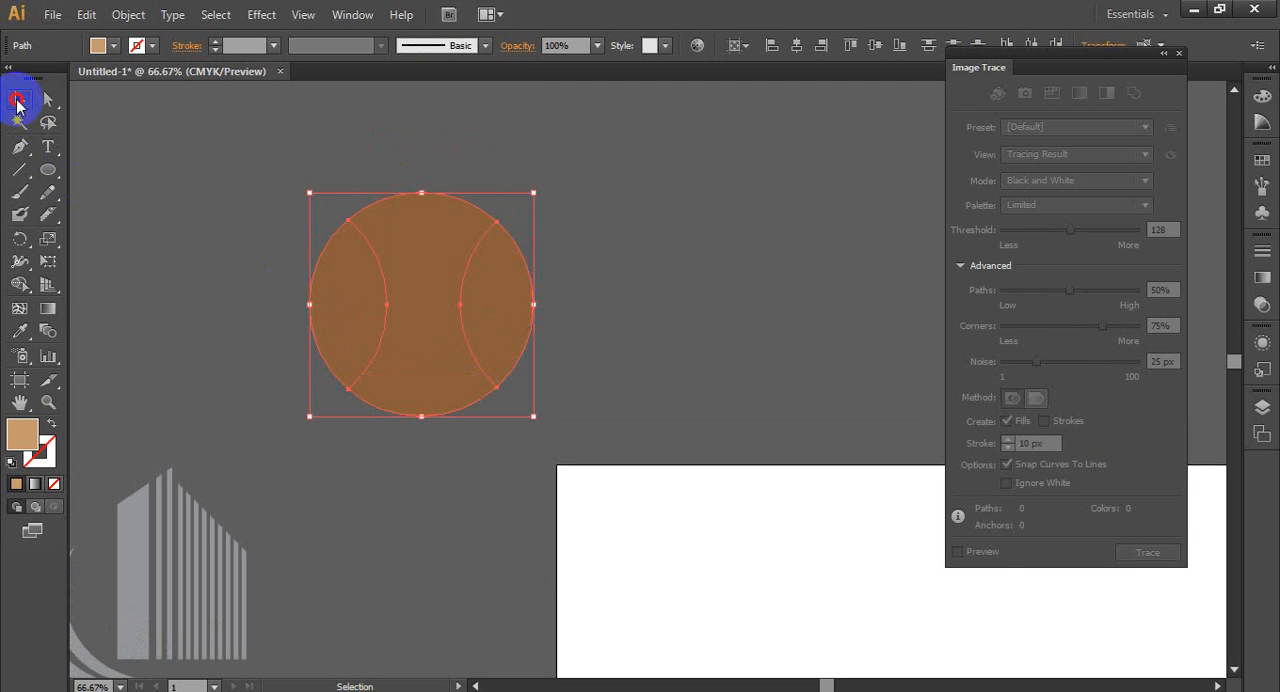
pyautogui.click(538, 291)
pyautogui.click(505, 310)
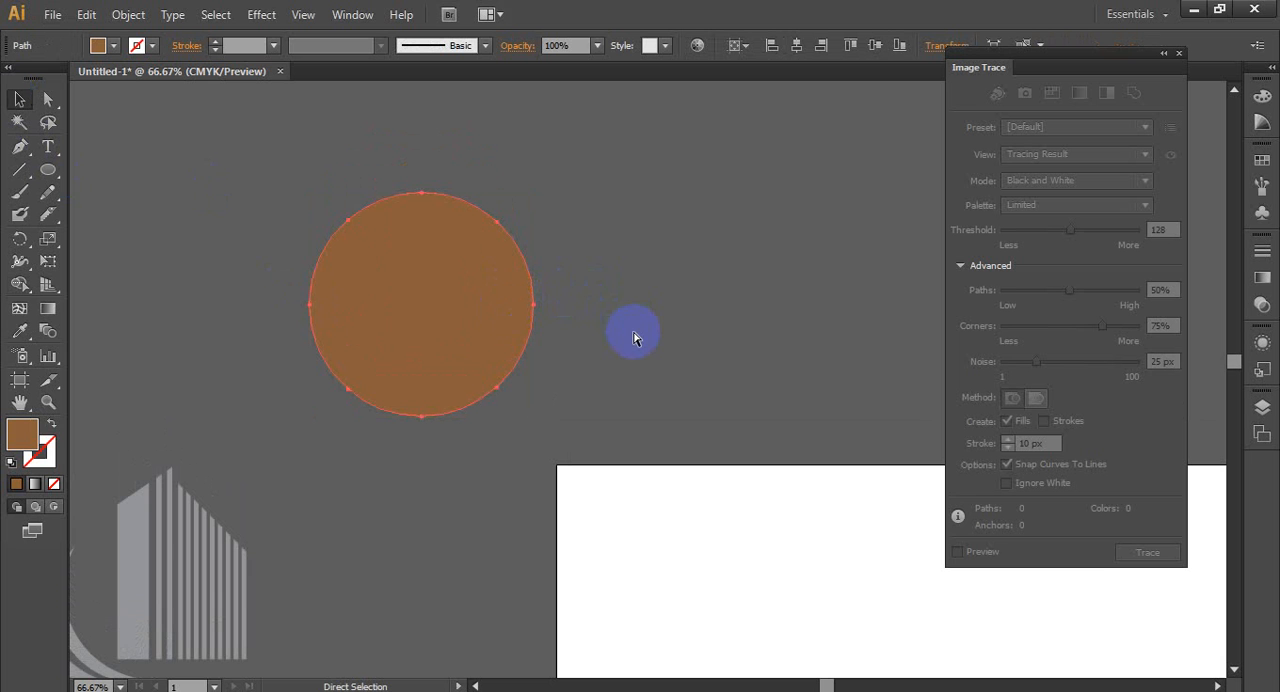
pyautogui.hotkey('ctrl', 'z')
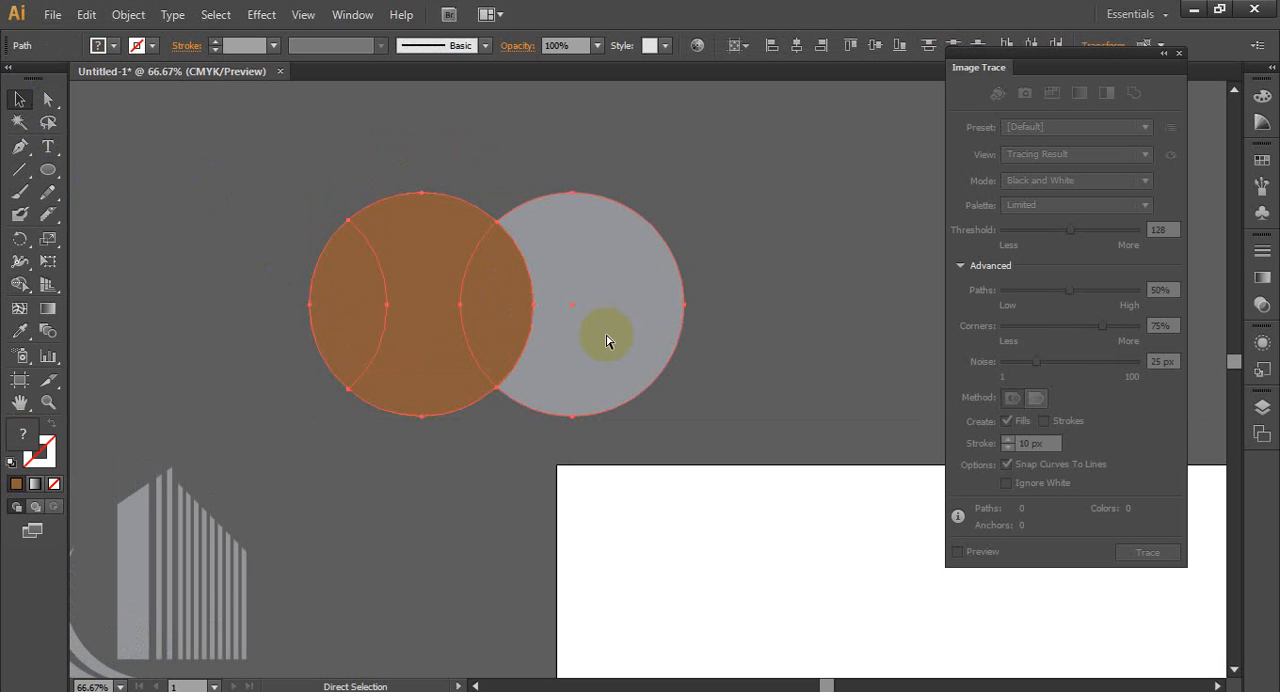
# - Use Shape Builder to remove the grey outer area and both curved side segments of the brown circle, and select the hourglass shape
pyautogui.click(28, 288)
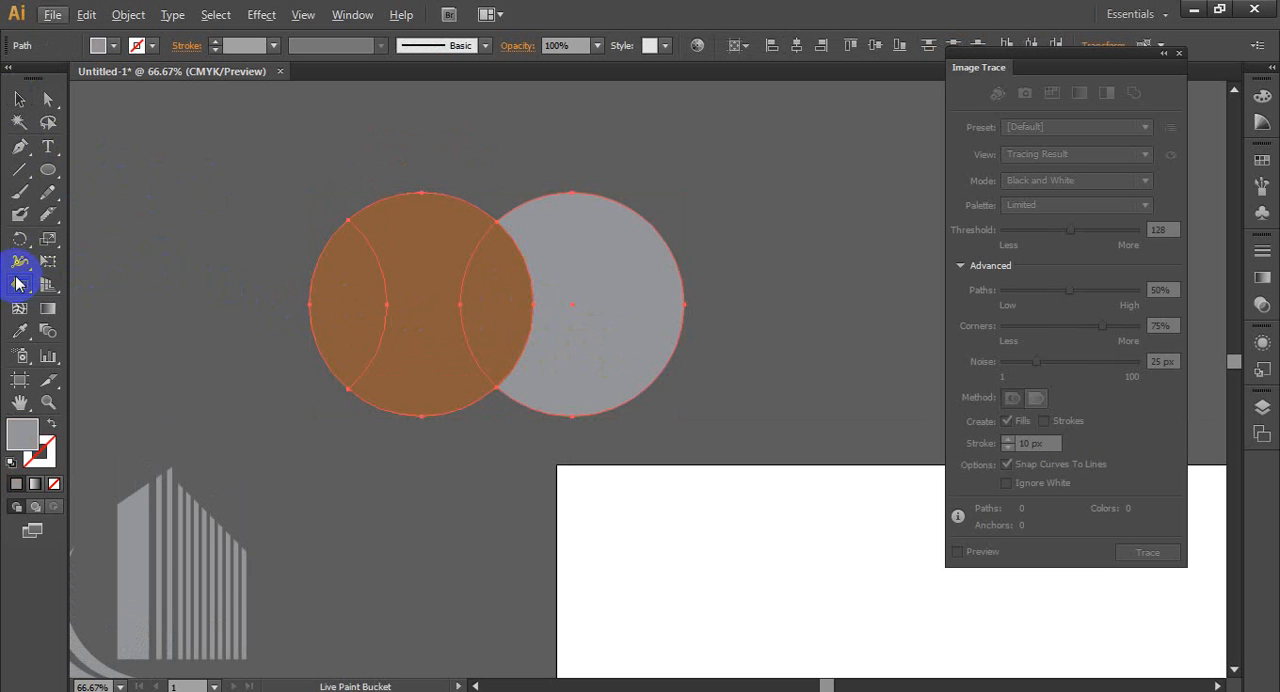
pyautogui.moveTo(18, 285); pyautogui.dragTo(80, 277)
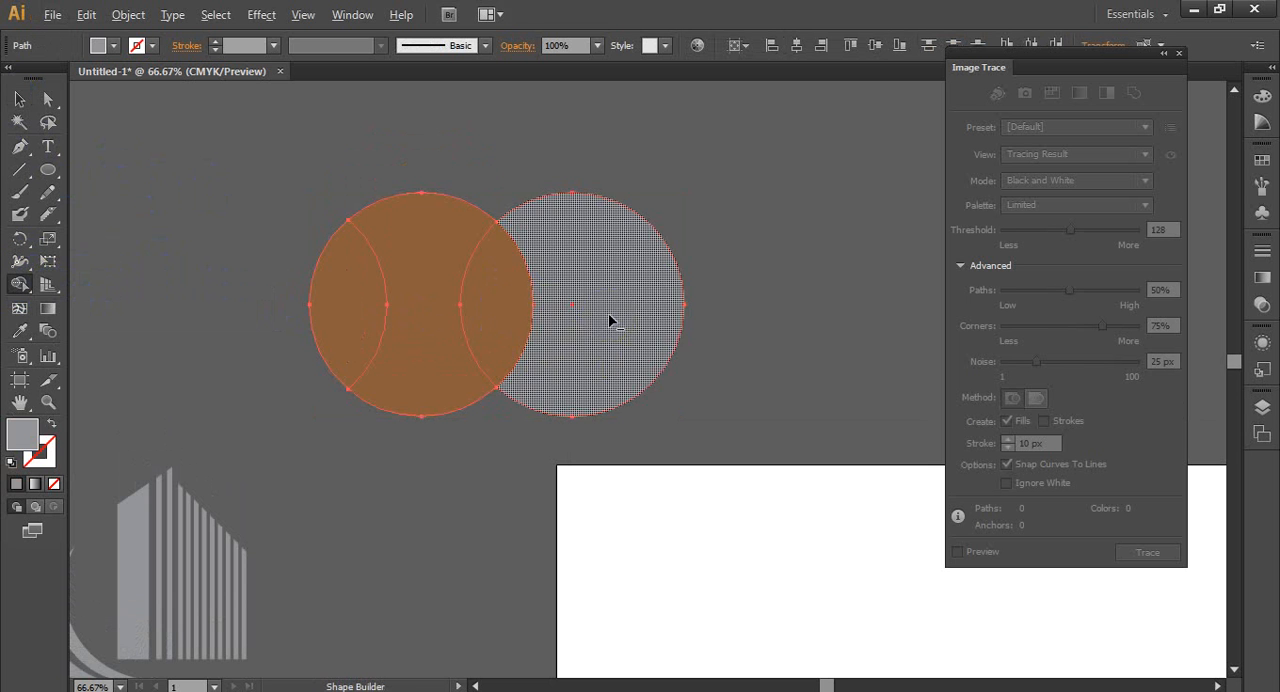
pyautogui.keyDown('alt'); pyautogui.click(608, 313); pyautogui.keyUp('alt')
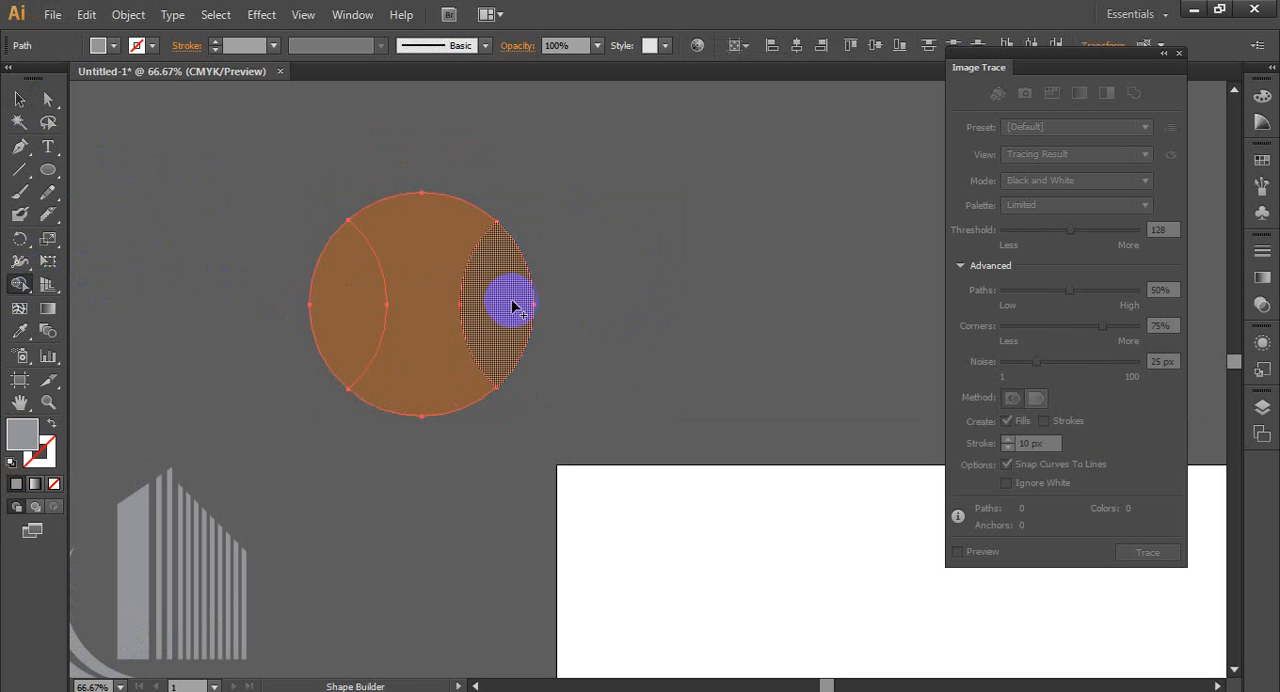
pyautogui.keyDown('alt'); pyautogui.click(506, 310); pyautogui.keyUp('alt')
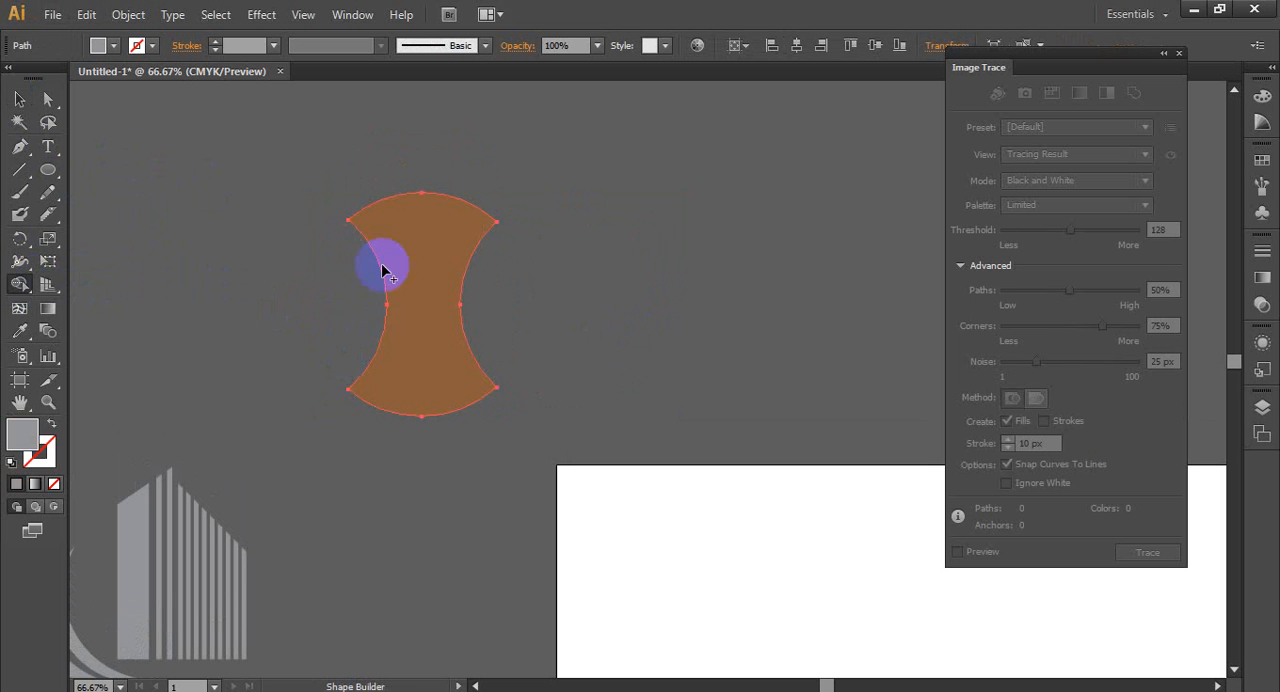
pyautogui.click(381, 270)
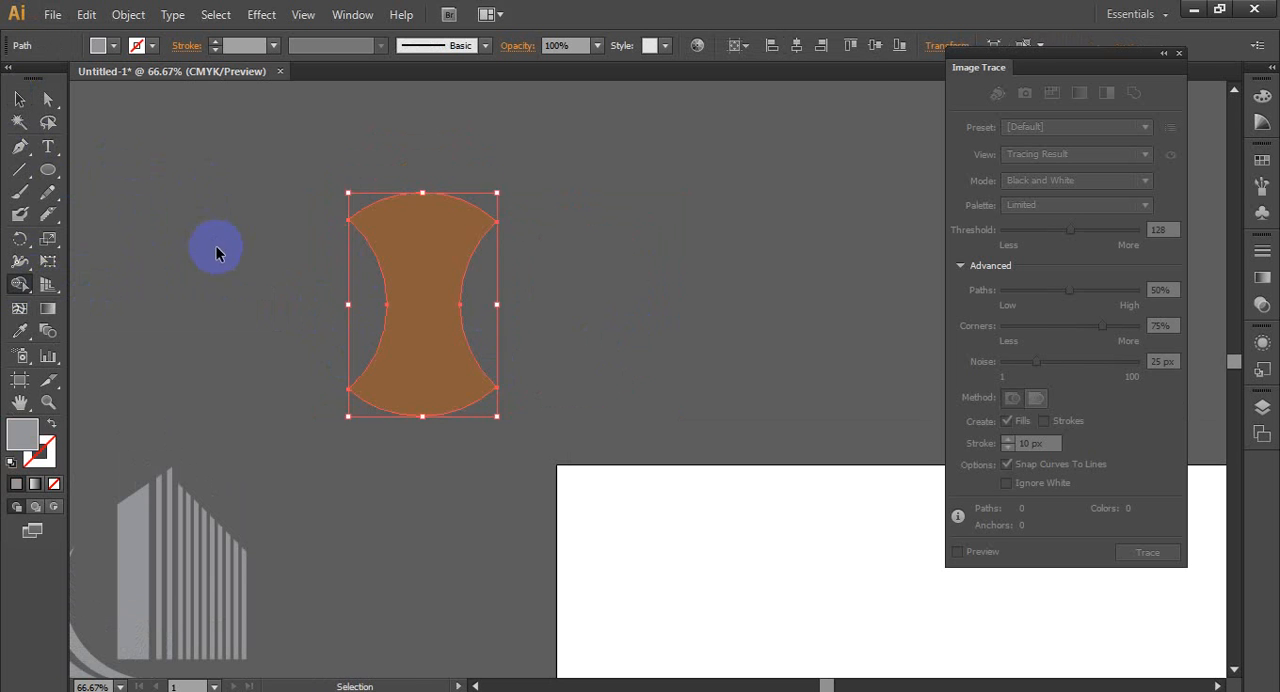
pyautogui.click(20, 99)
pyautogui.click(352, 316)
pyautogui.click(391, 323)
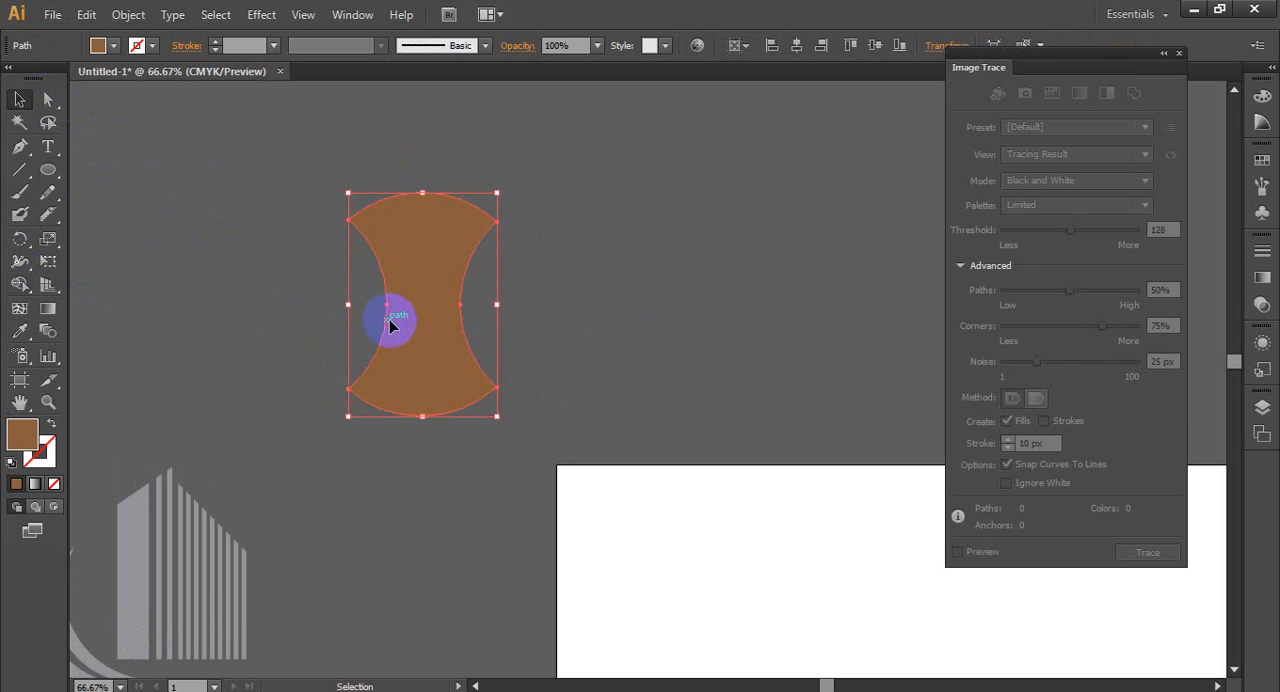
# - Delete the brown hourglass shape above the building logo
pyautogui.keyDown('alt'); pyautogui.scroll(-2, 494, 317); pyautogui.keyUp('alt')
pyautogui.scroll(-3, 494, 371)
pyautogui.keyDown('alt'); pyautogui.scroll(1, 387, 357); pyautogui.keyUp('alt')
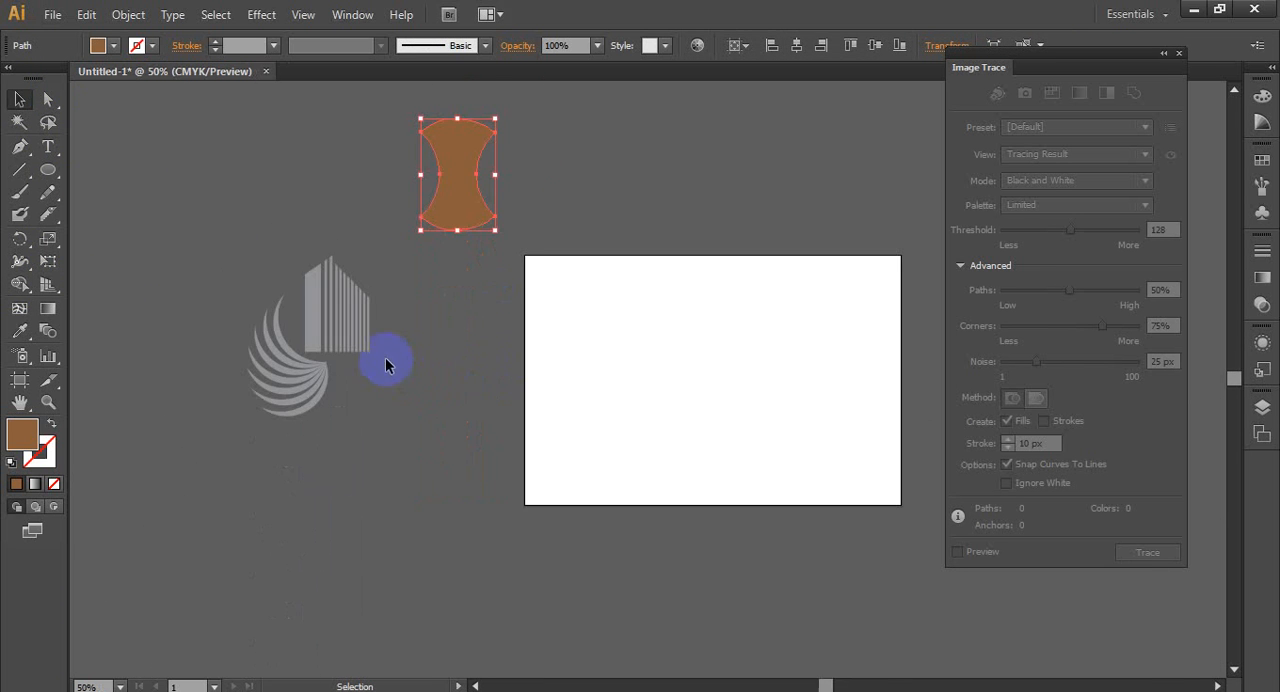
pyautogui.scroll(3, 391, 356)
pyautogui.click(456, 287)
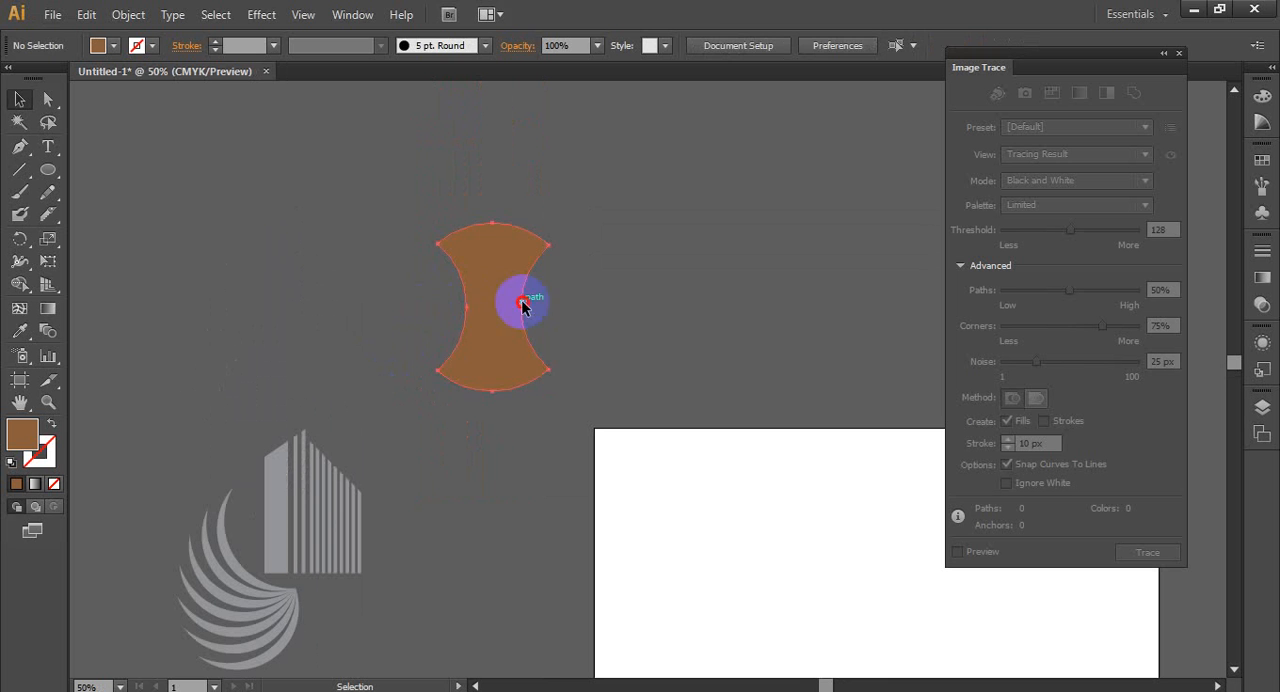
pyautogui.click(494, 323)
pyautogui.press('Delete')
pyautogui.scroll(-3, 385, 272)
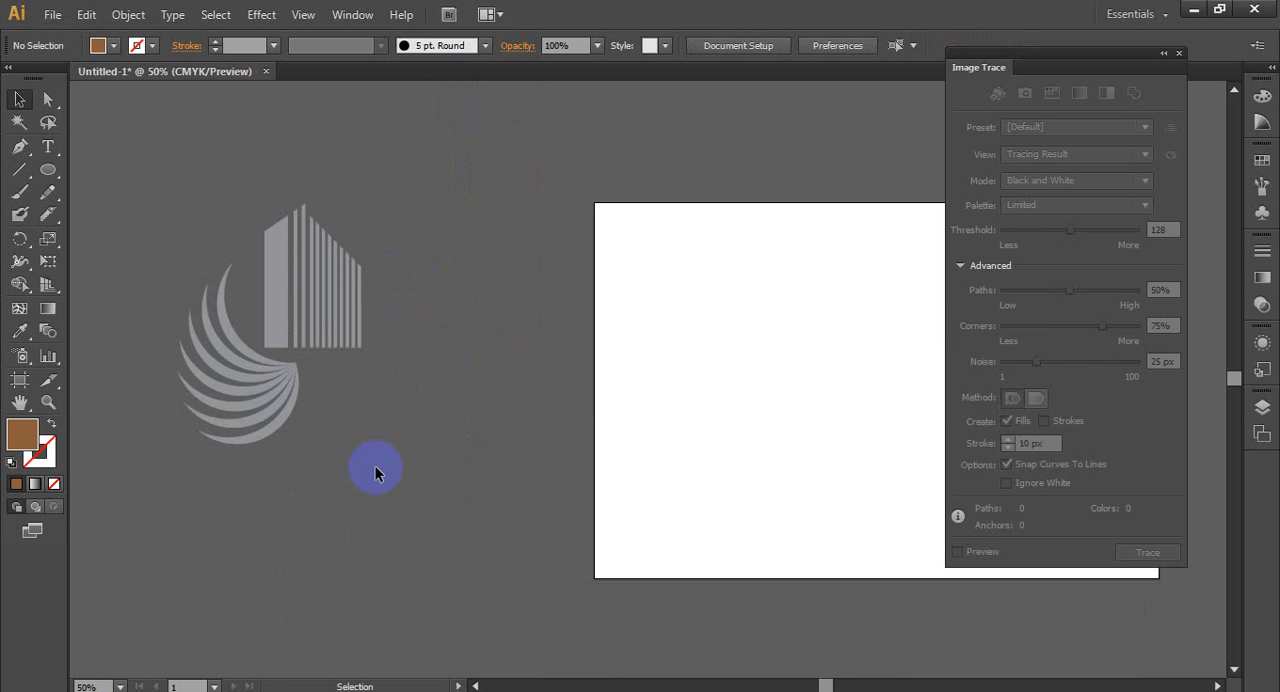
# - Switch to the browser's image results for "real estate logo design" and open the favpng.com building logo set
pyautogui.click(219, 690)
pyautogui.scroll(-2, 557, 229)
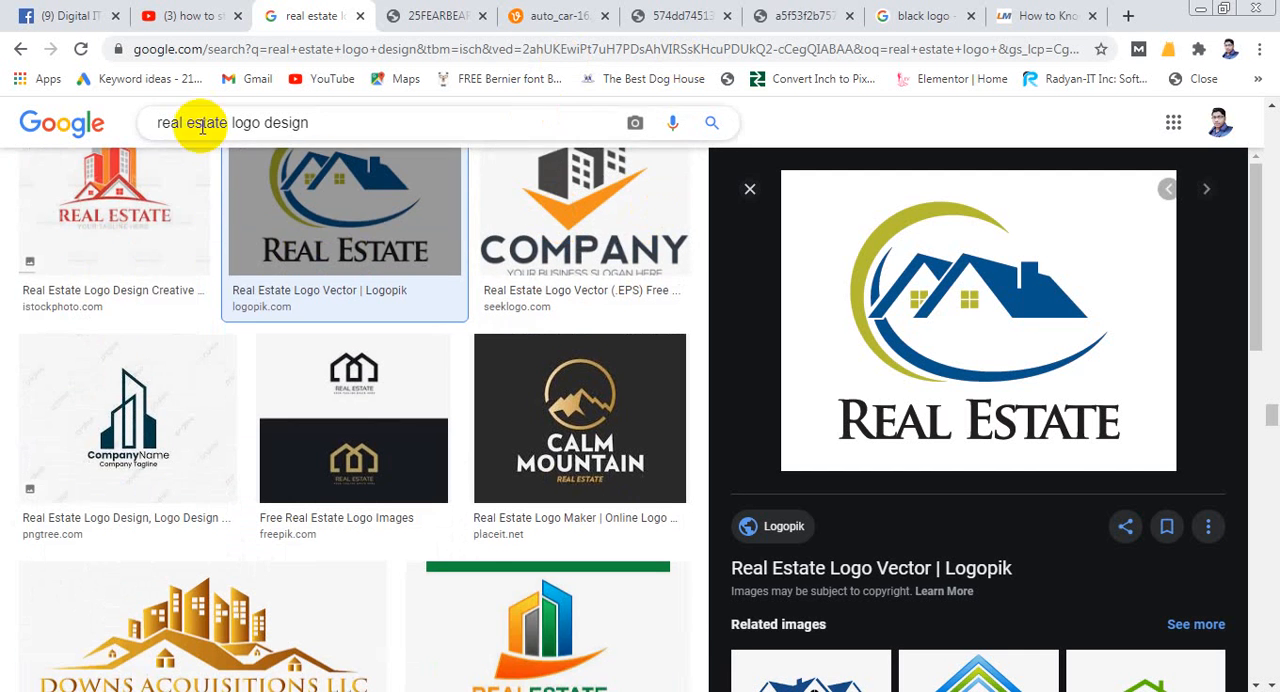
pyautogui.scroll(-2, 271, 277)
pyautogui.scroll(-4, 194, 300)
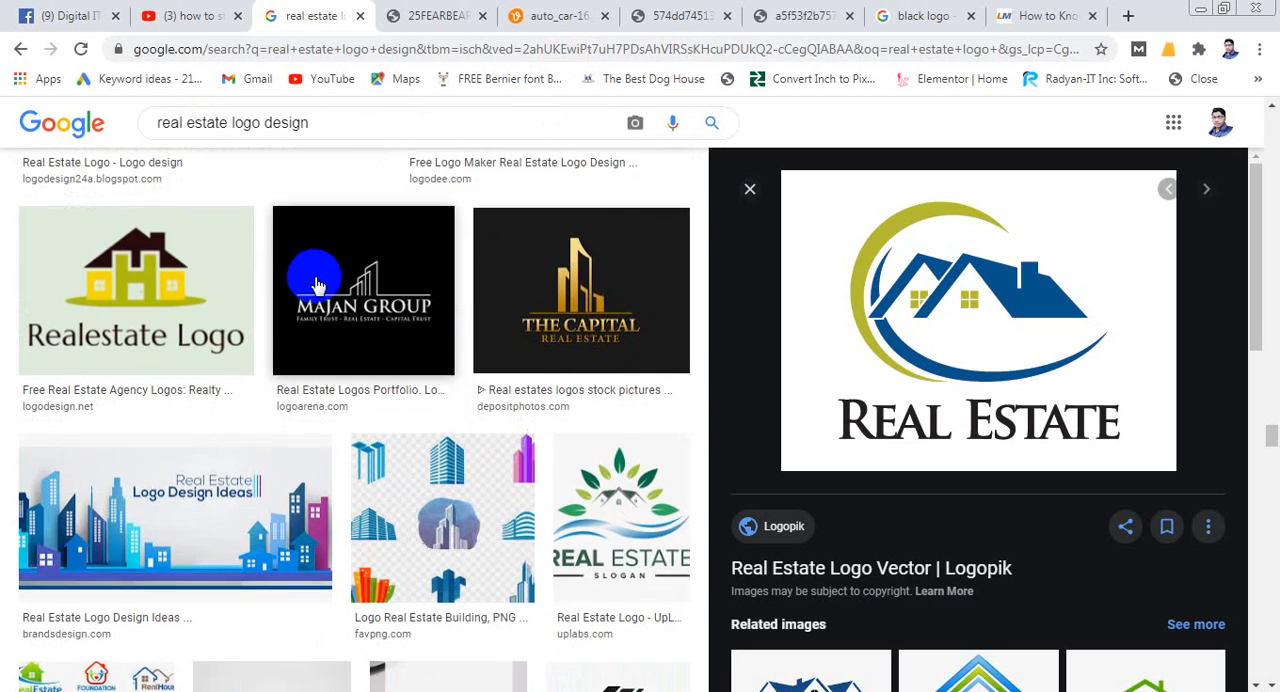
pyautogui.scroll(-2, 315, 285)
pyautogui.scroll(-2, 401, 325)
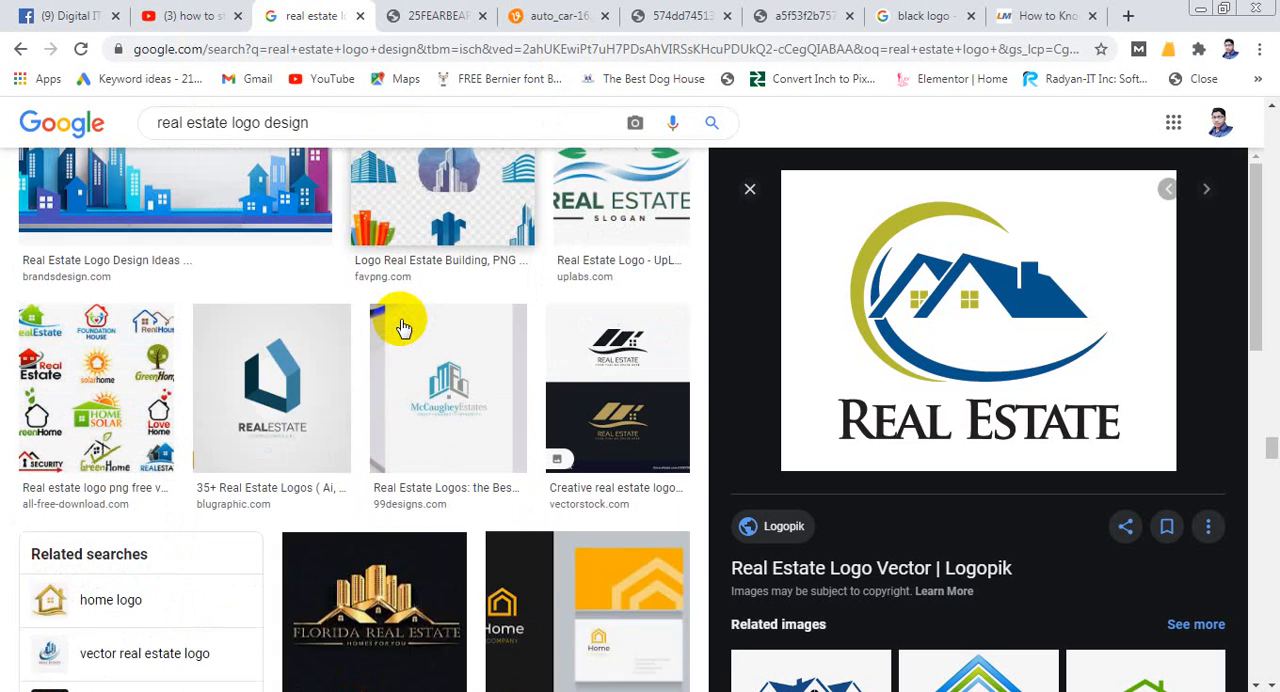
pyautogui.scroll(1, 480, 315)
pyautogui.click(462, 257)
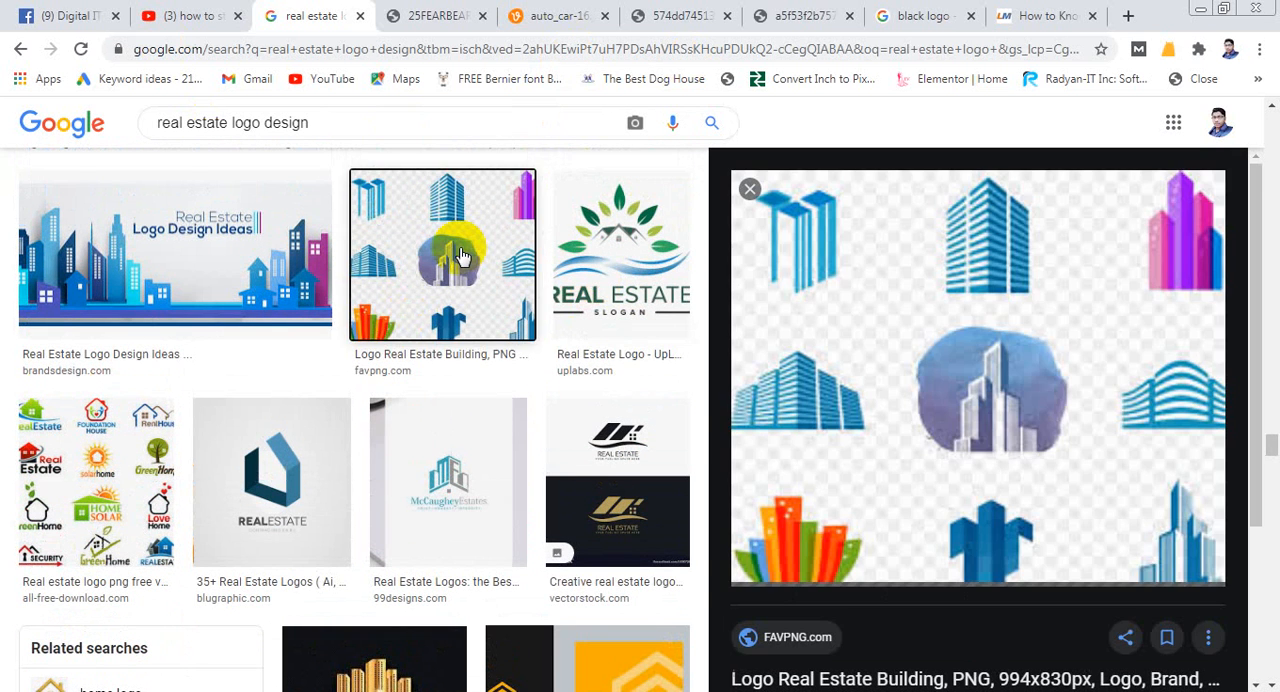
# - Examine the building logo set and browse further real estate logo images for design references
pyautogui.scroll(-1, 866, 347)
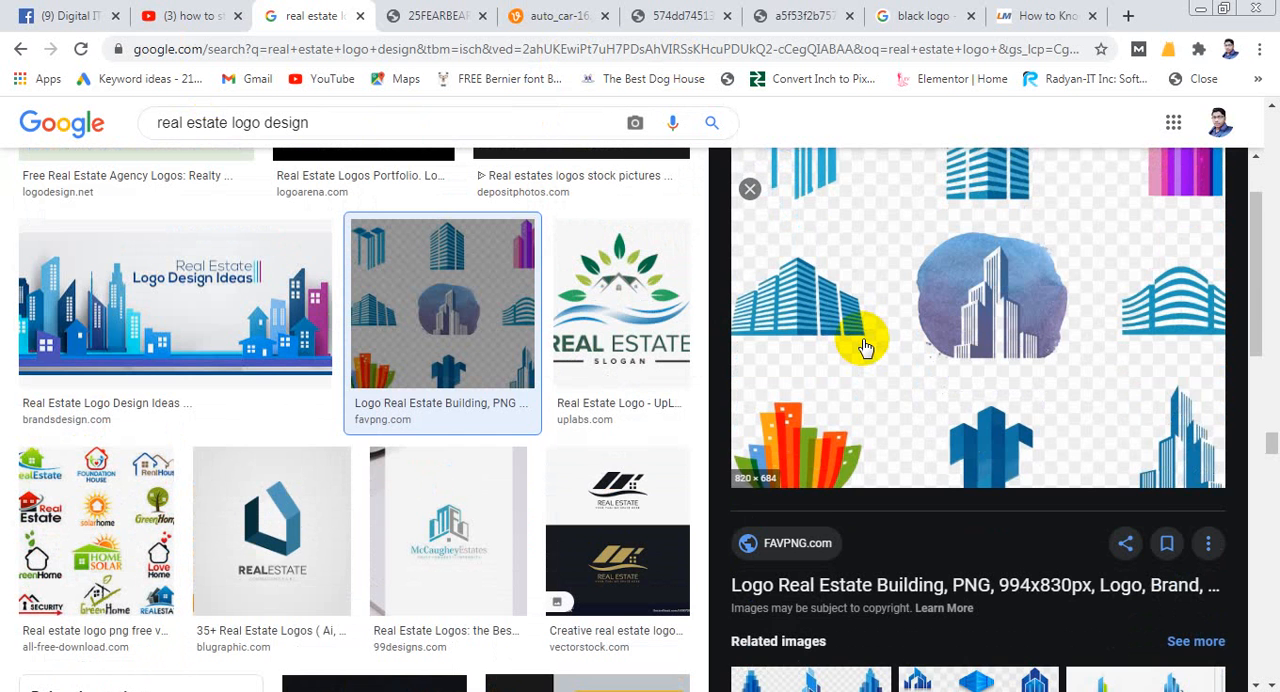
pyautogui.scroll(1, 866, 347)
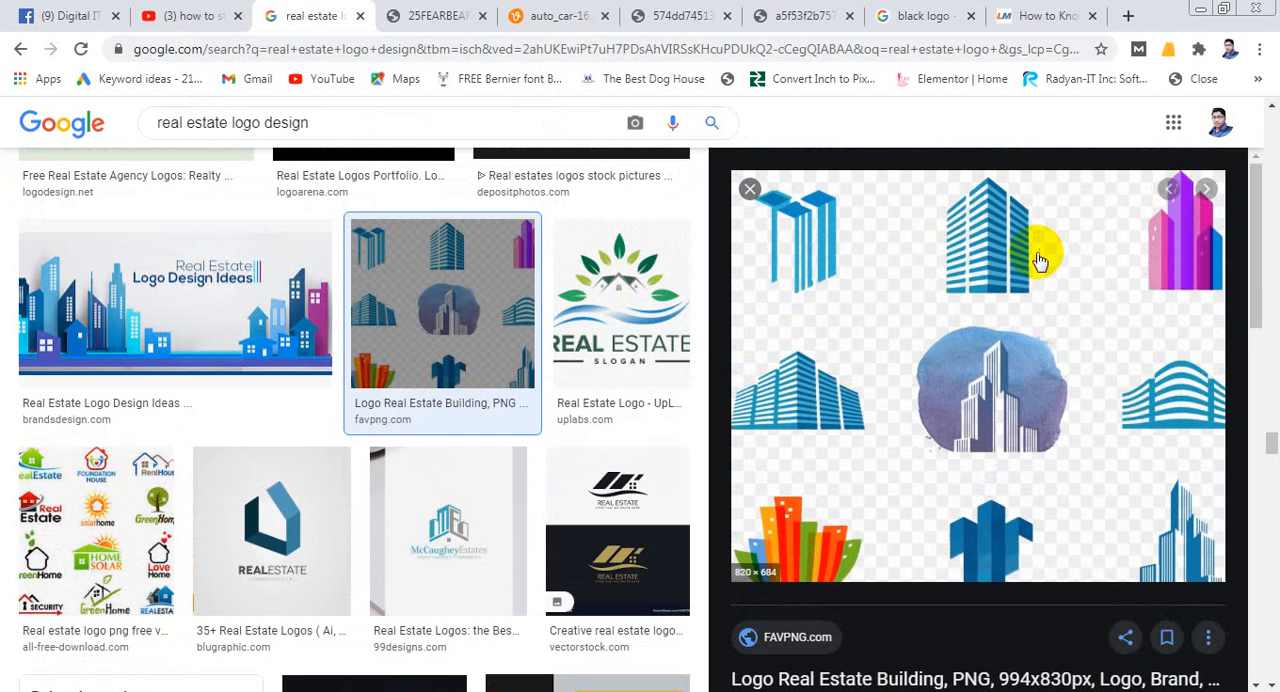
pyautogui.scroll(-5, 457, 334)
pyautogui.scroll(-5, 440, 333)
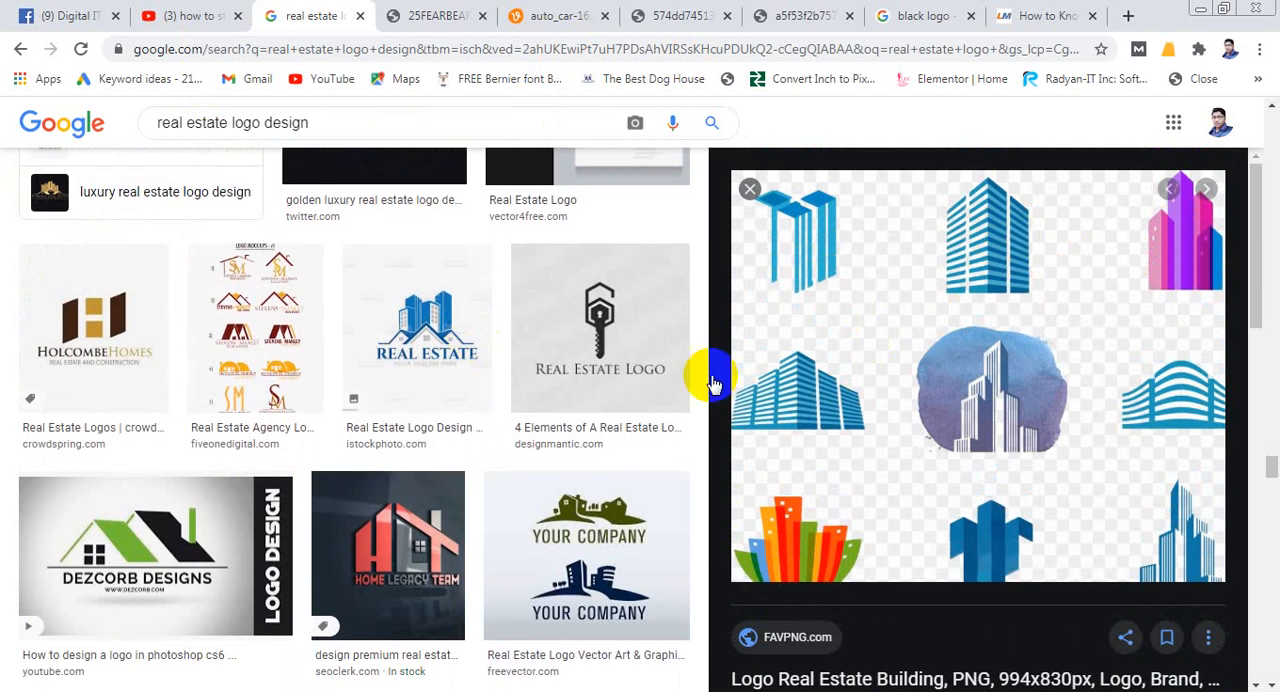
pyautogui.scroll(-5, 229, 280)
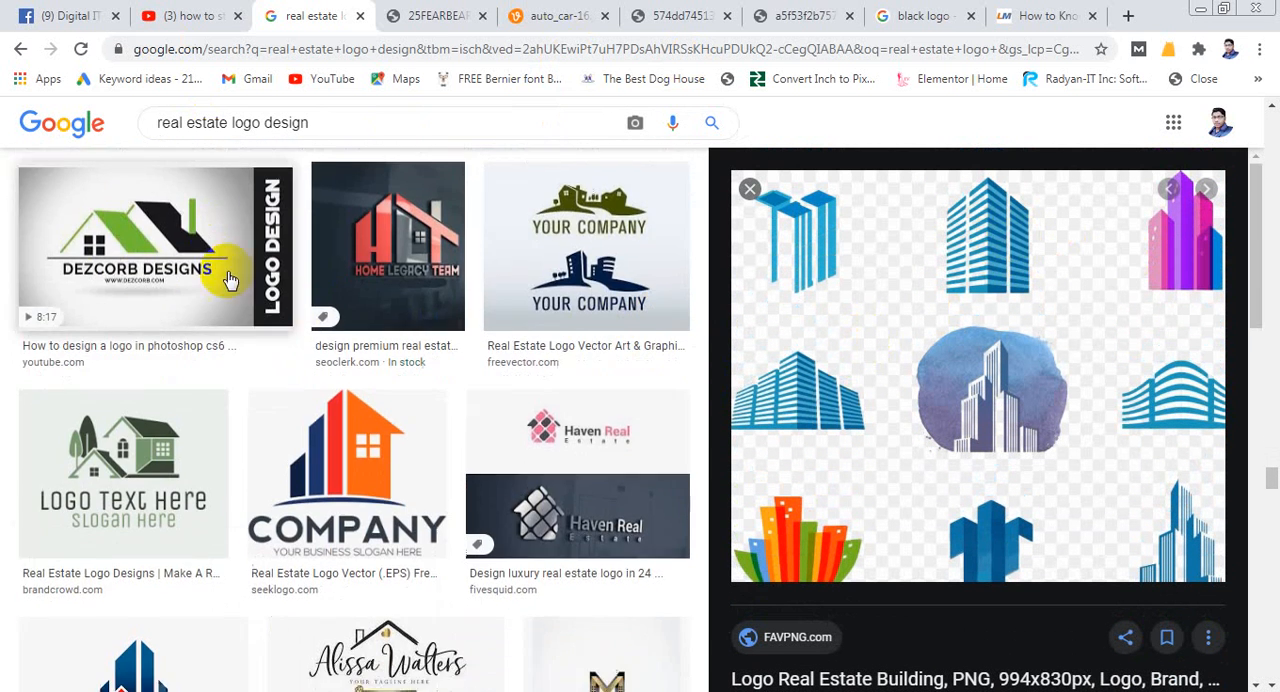
pyautogui.scroll(-5, 296, 295)
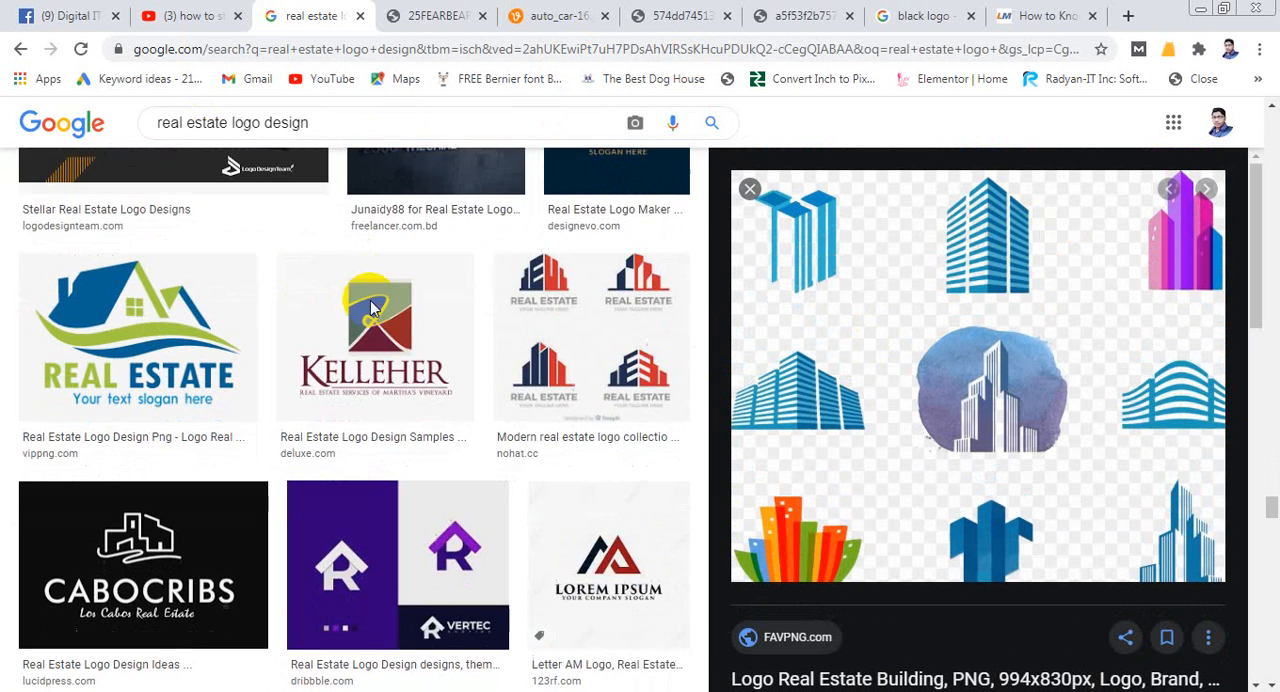
pyautogui.scroll(2, 371, 286)
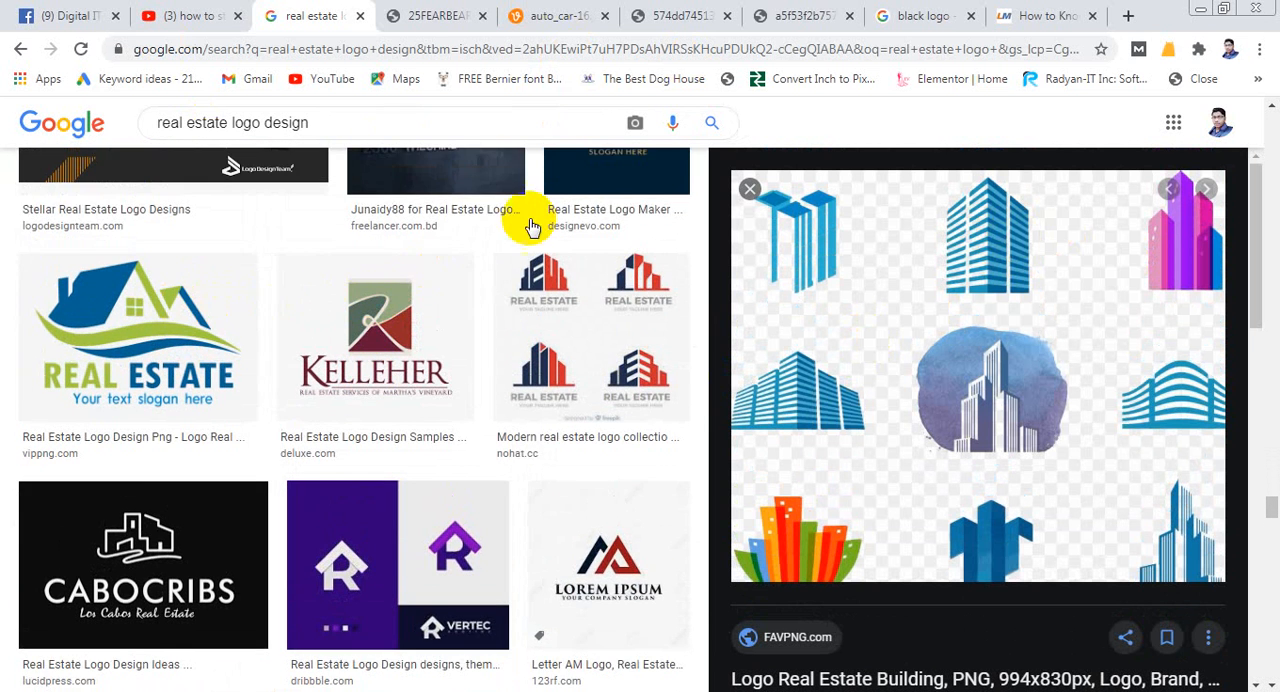
pyautogui.scroll(-2, 371, 343)
pyautogui.scroll(-3, 375, 354)
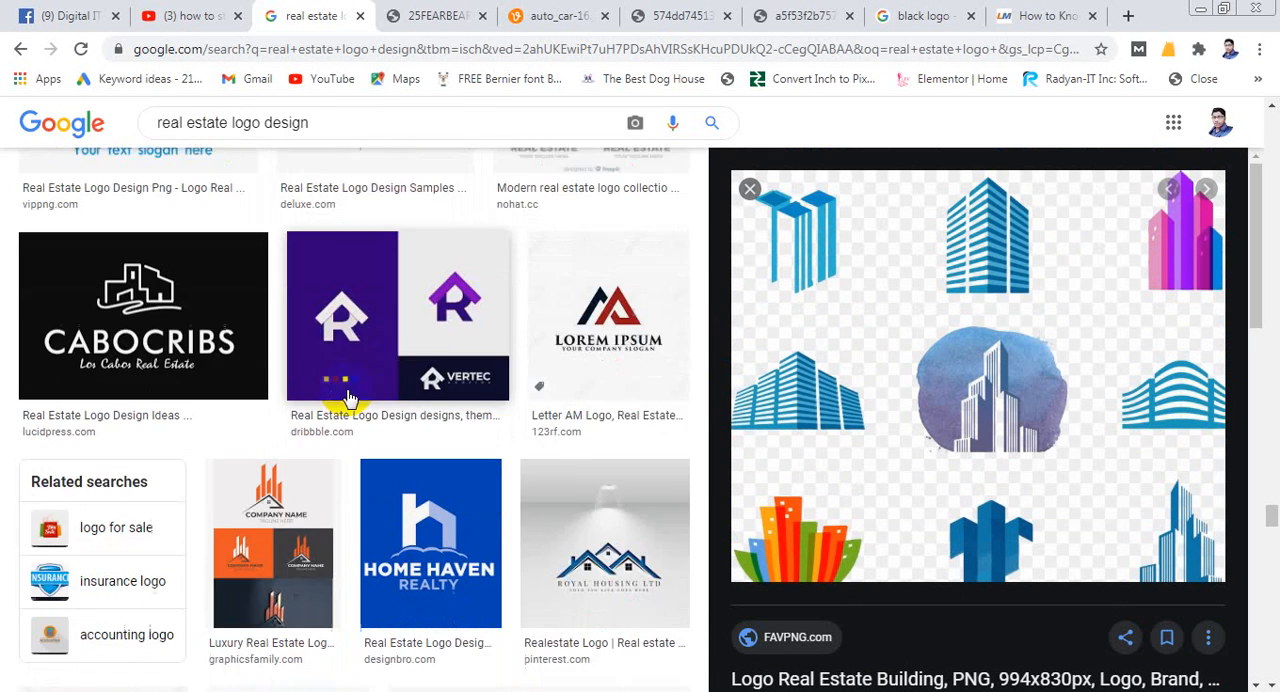
pyautogui.scroll(-2, 194, 429)
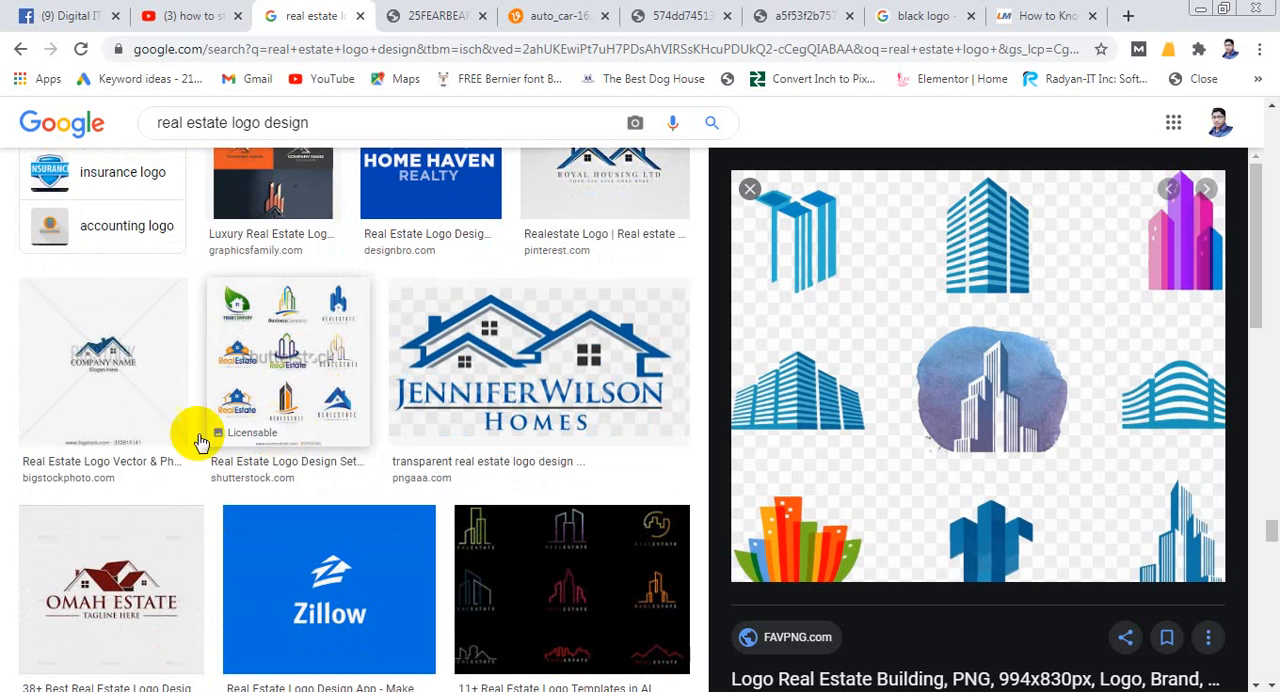
# - Find the Blue Houses Real Estate logo from depositphotos.com among the image results and open its preview
pyautogui.scroll(-1, 300, 420)
pyautogui.scroll(-4, 300, 420)
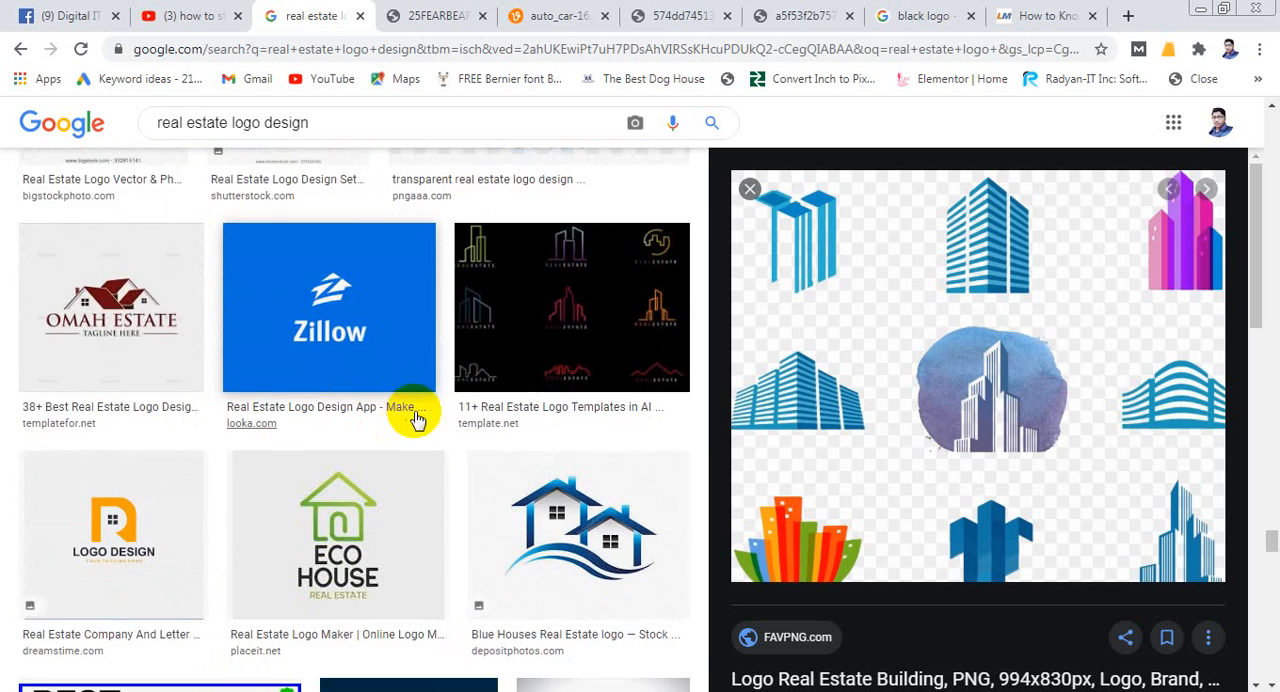
pyautogui.click(560, 373)
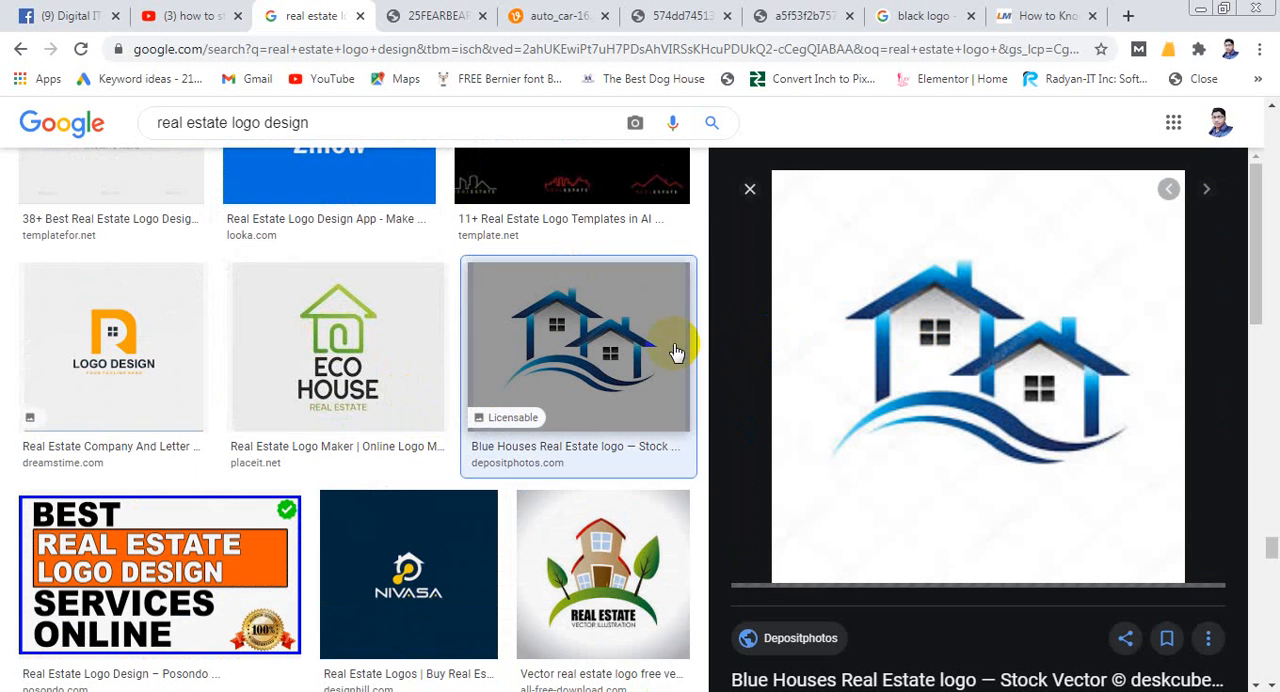
# - Look through more real estate logos and open the single blue house logo from 123rf.com among the related images
pyautogui.scroll(-1, 430, 383)
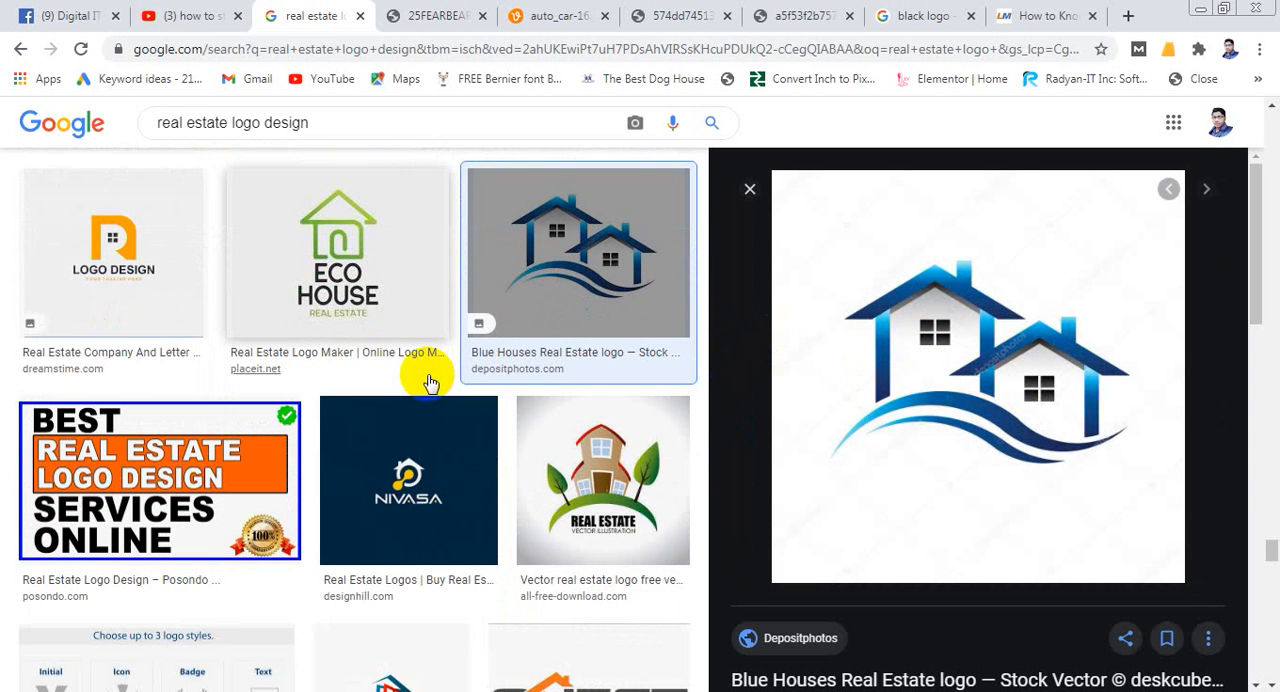
pyautogui.scroll(-8, 439, 385)
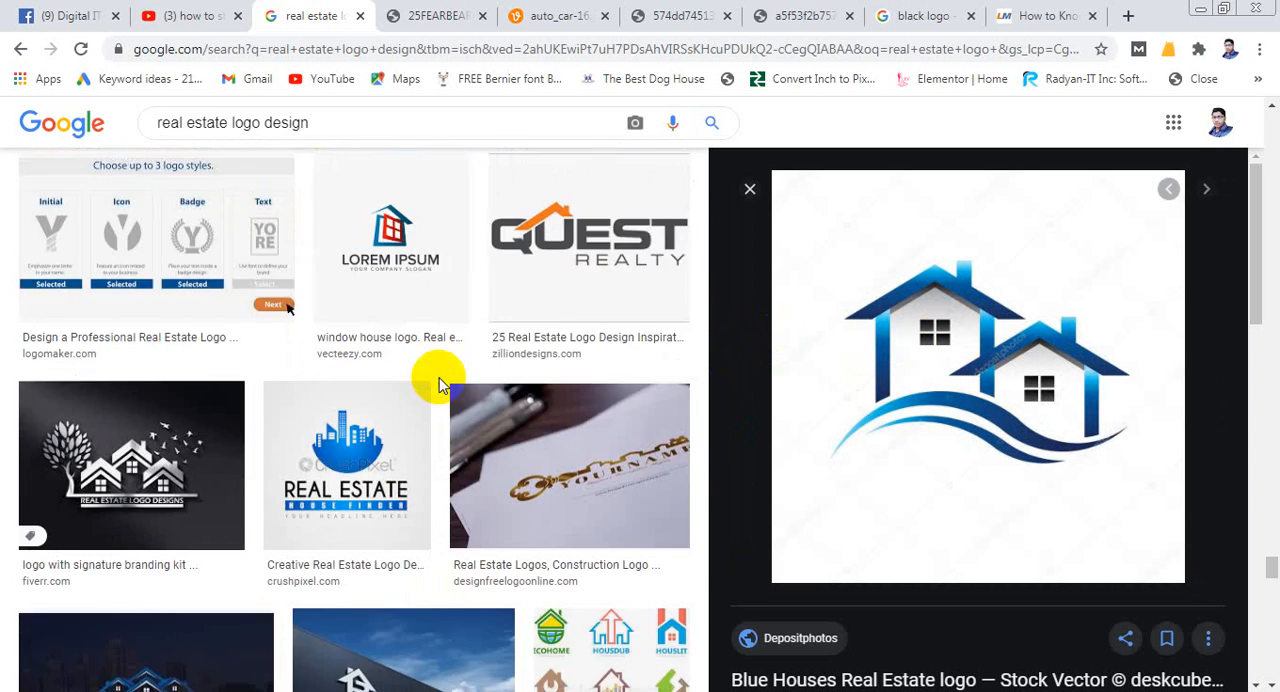
pyautogui.scroll(-3, 445, 385)
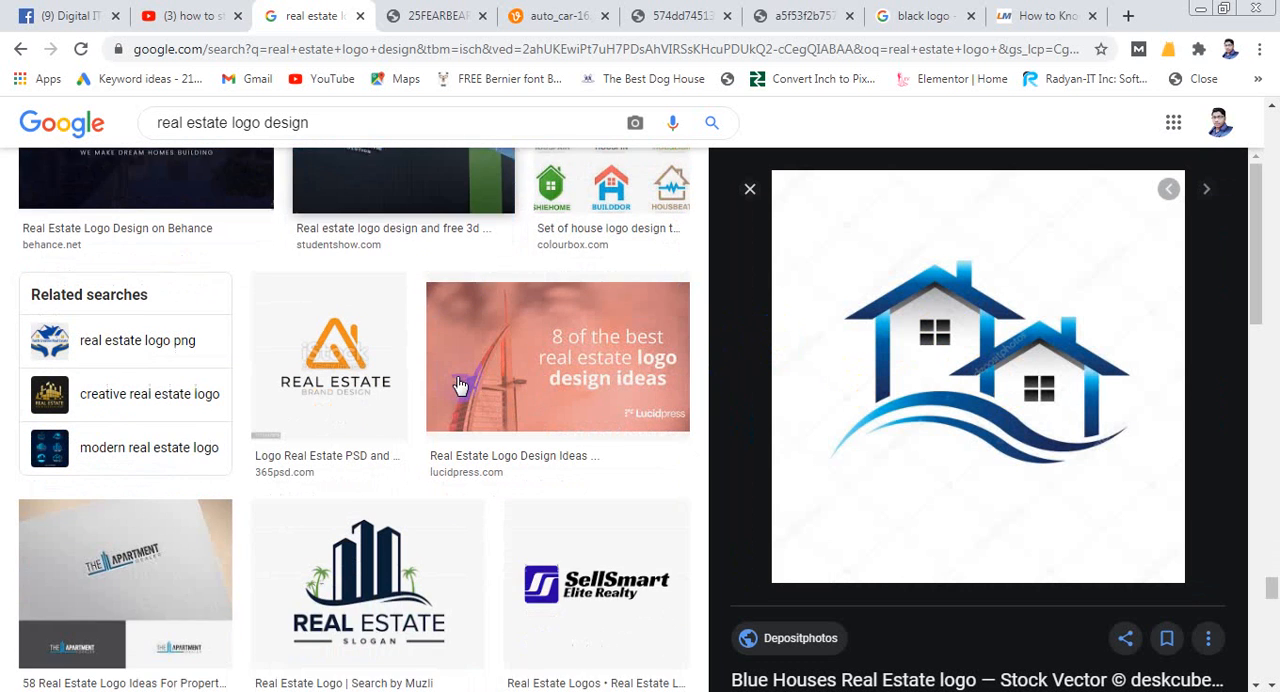
pyautogui.scroll(-2, 460, 386)
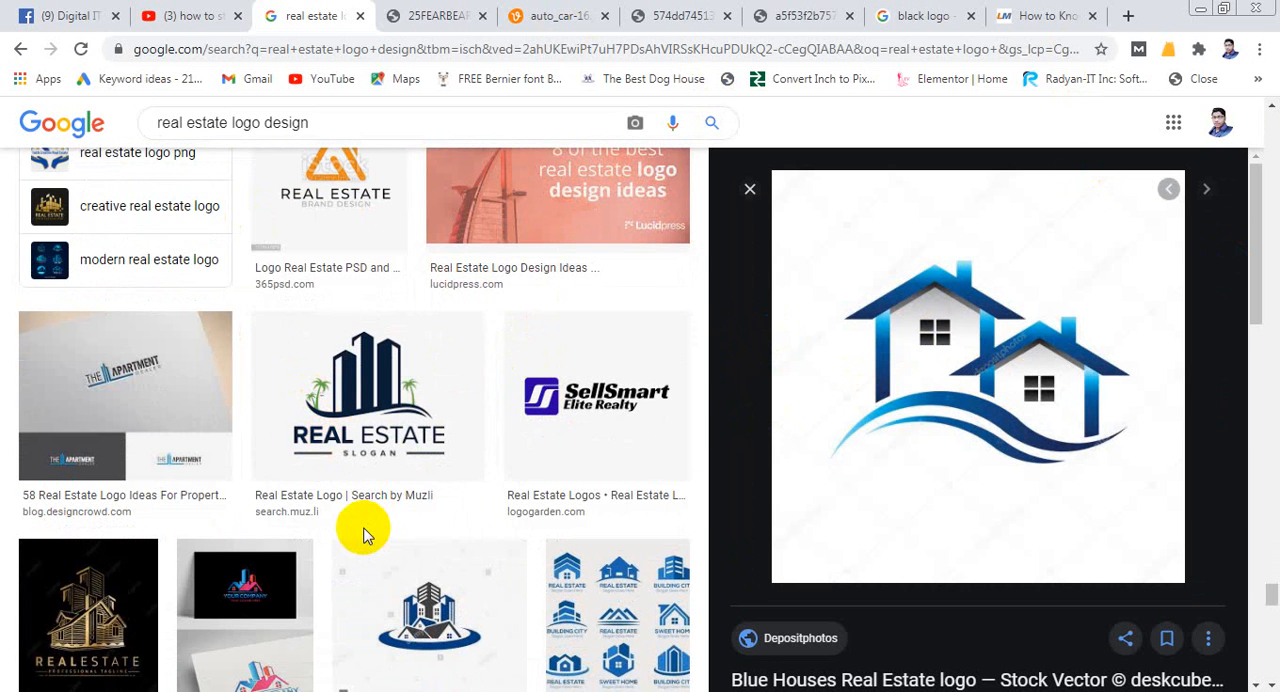
pyautogui.scroll(-5, 914, 306)
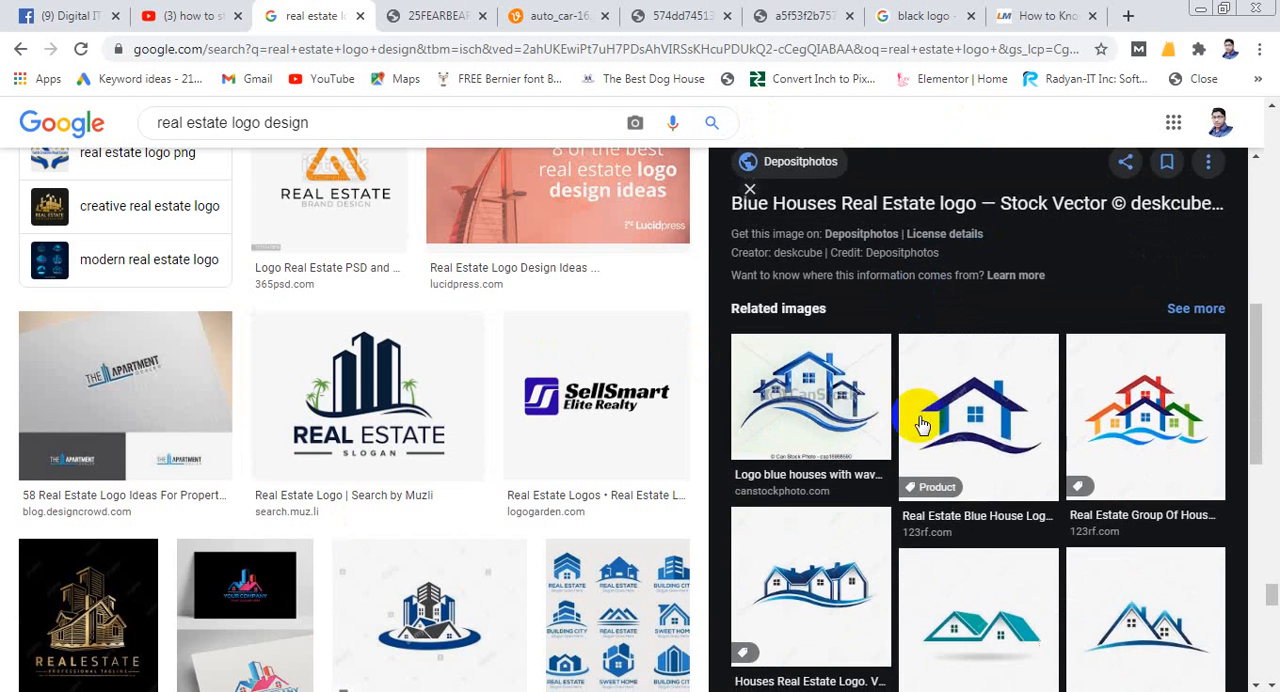
pyautogui.scroll(-1, 925, 405)
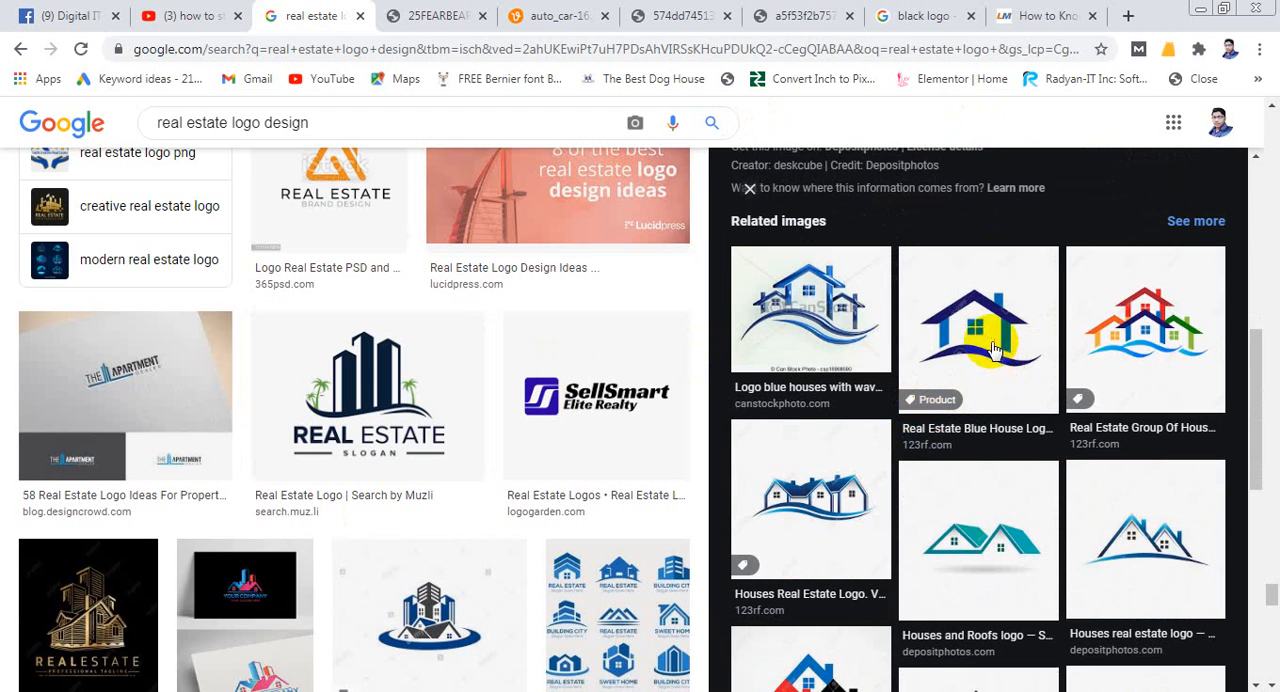
pyautogui.click(1037, 370)
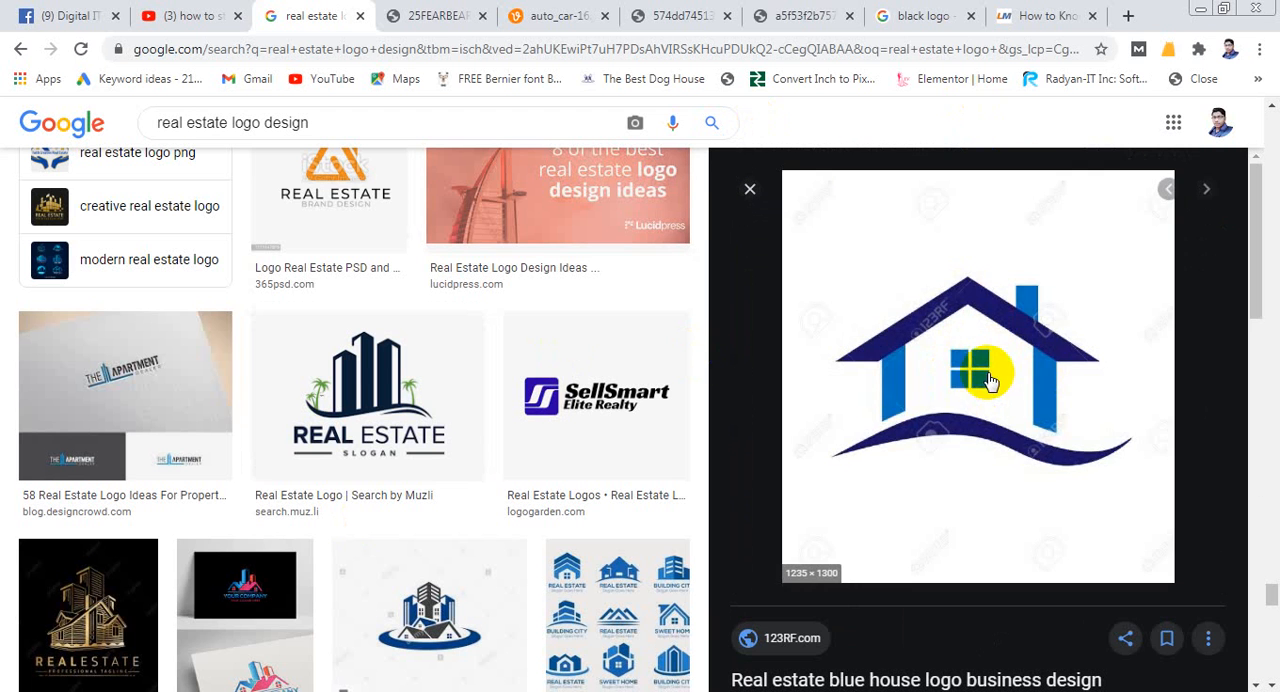
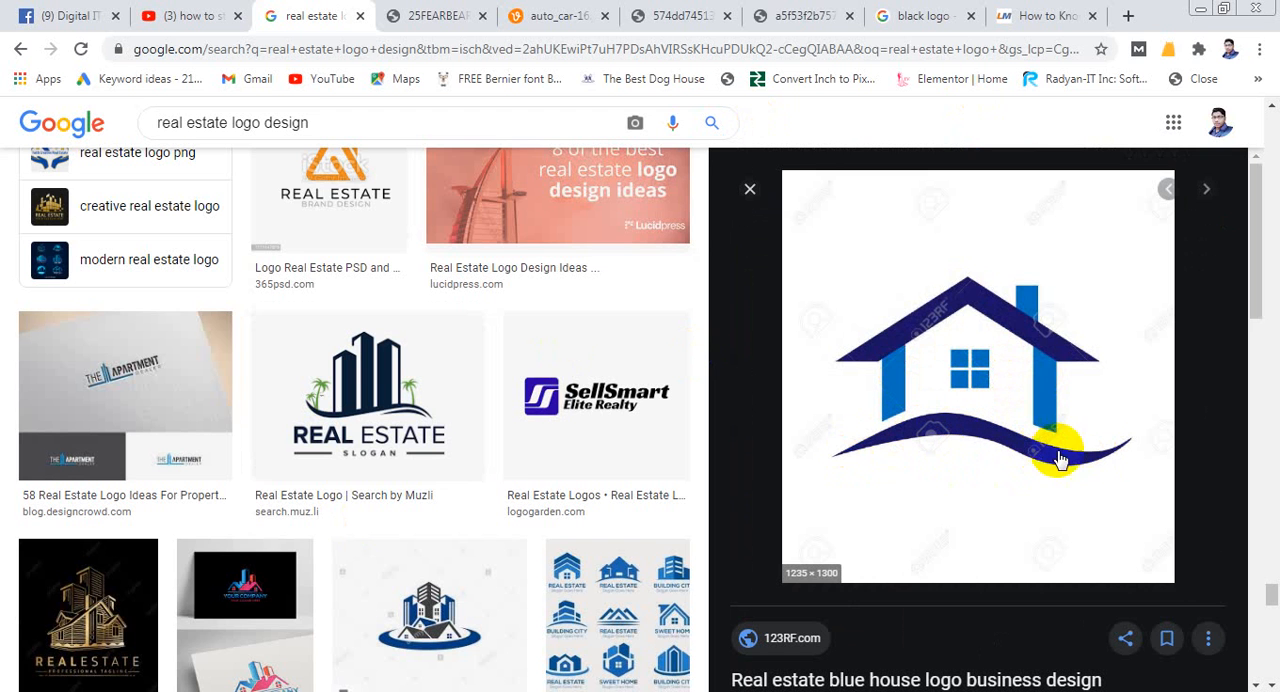
# - Copy the blue house logo with the wave from the image results and paste it into the Illustrator document
pyautogui.rightClick(1010, 345)
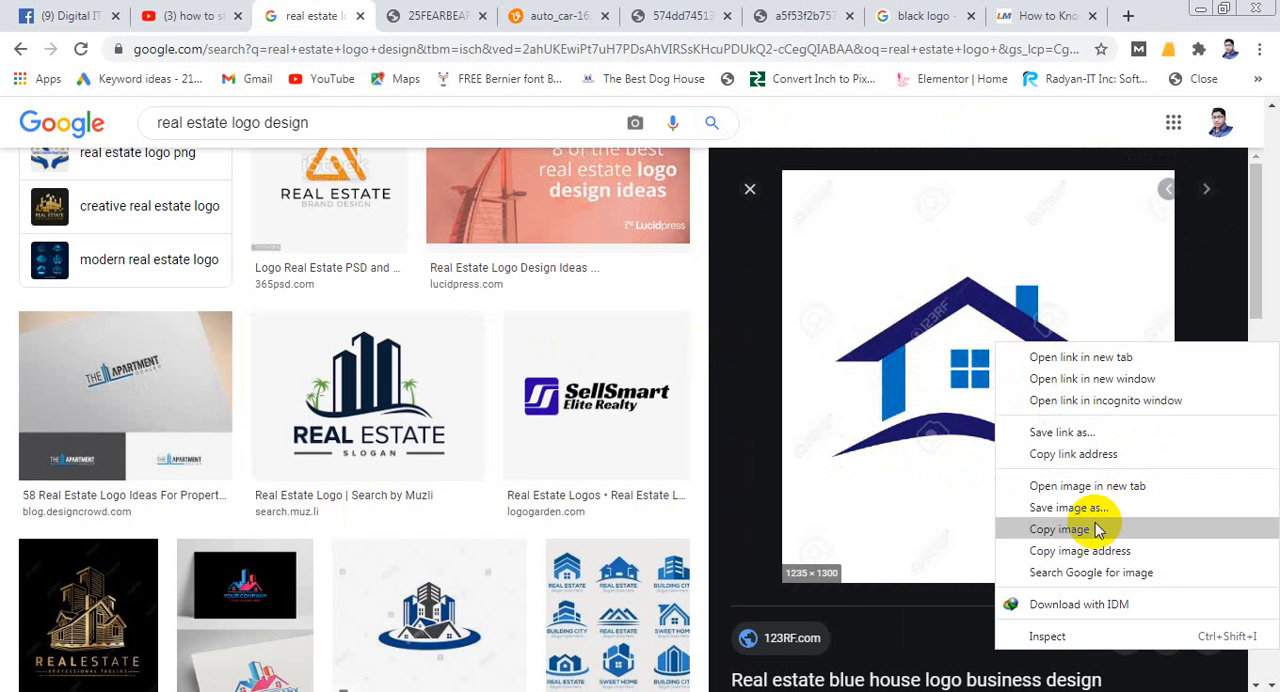
pyautogui.click(1100, 526)
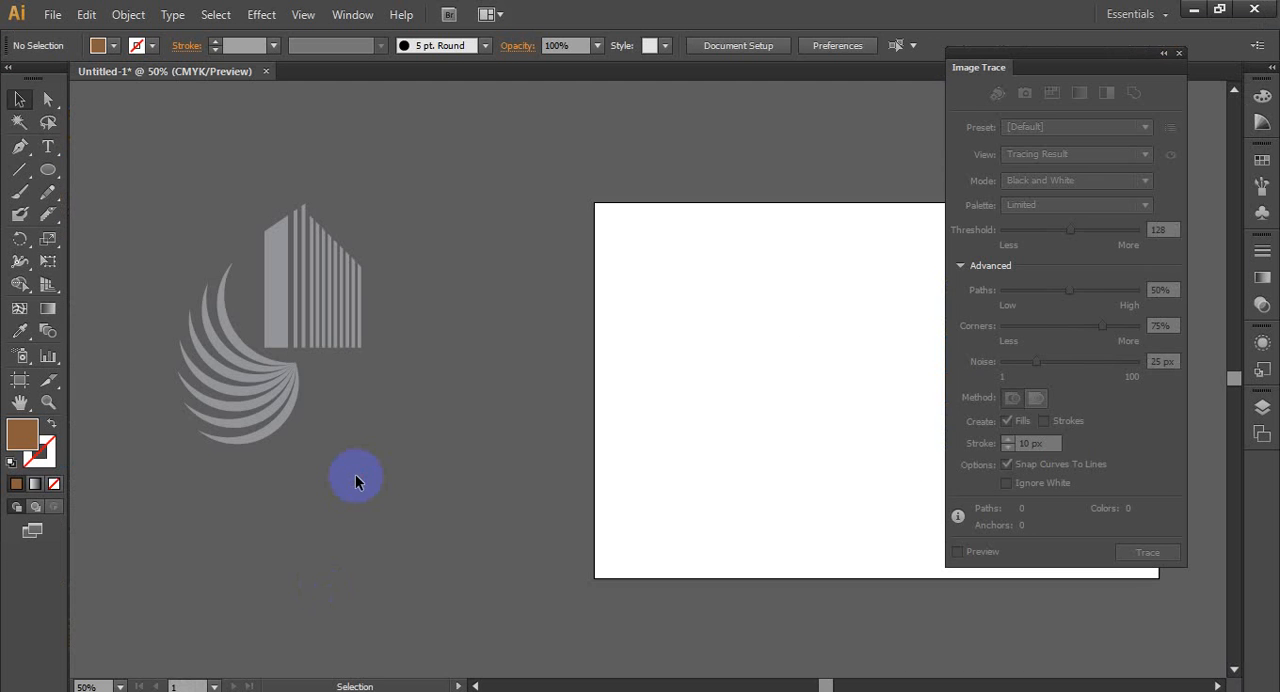
pyautogui.hotkey('ctrl', 'v')
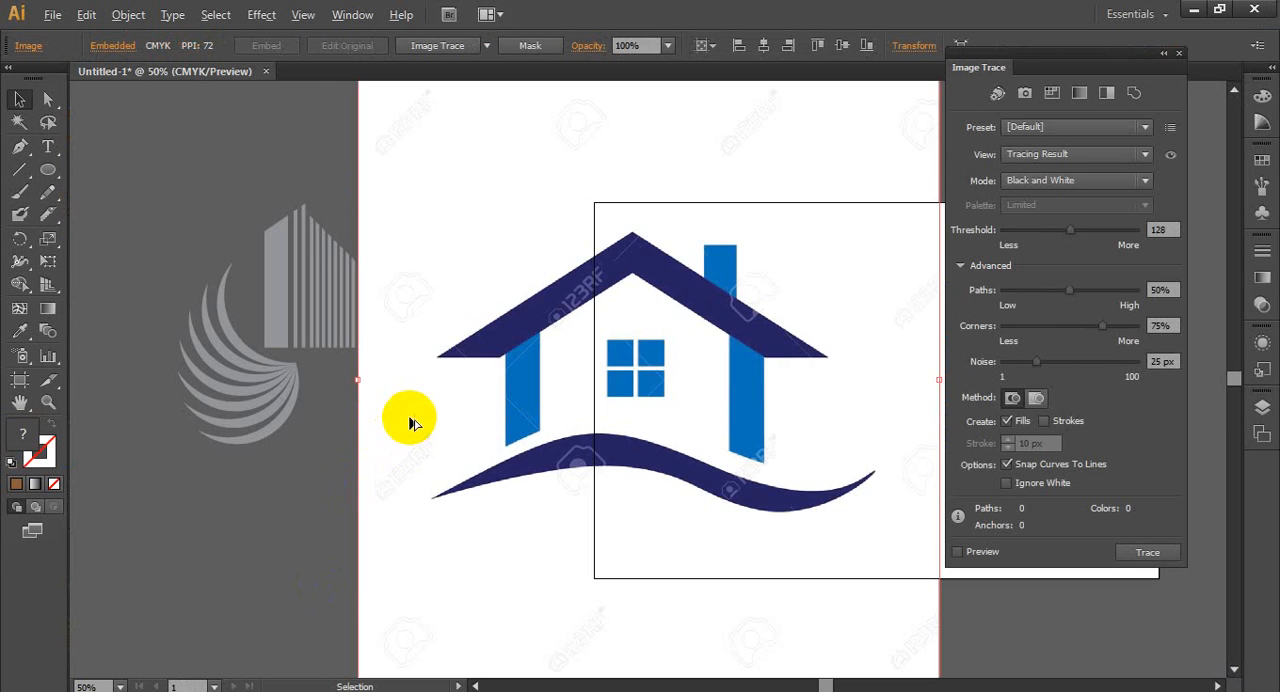
# - Trace the pasted logo in black and white with white ignored, and expand the tracing into paths
pyautogui.scroll(-3, 409, 420)
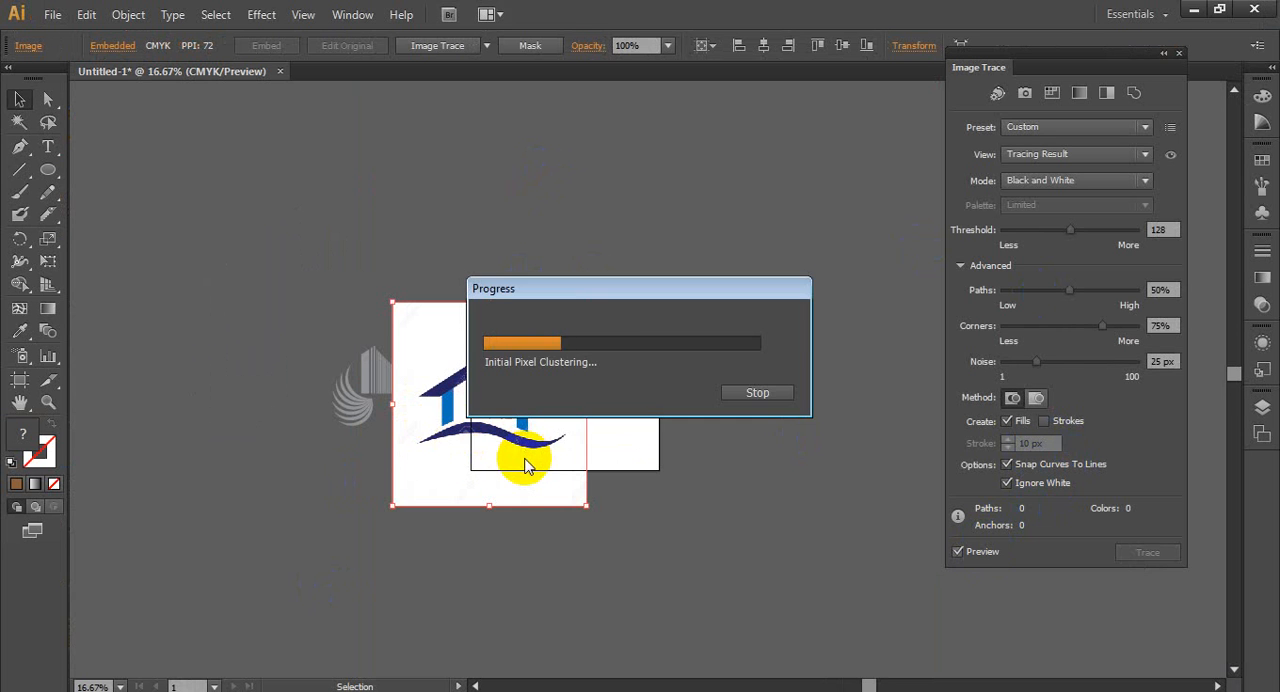
pyautogui.scroll(2, 495, 473)
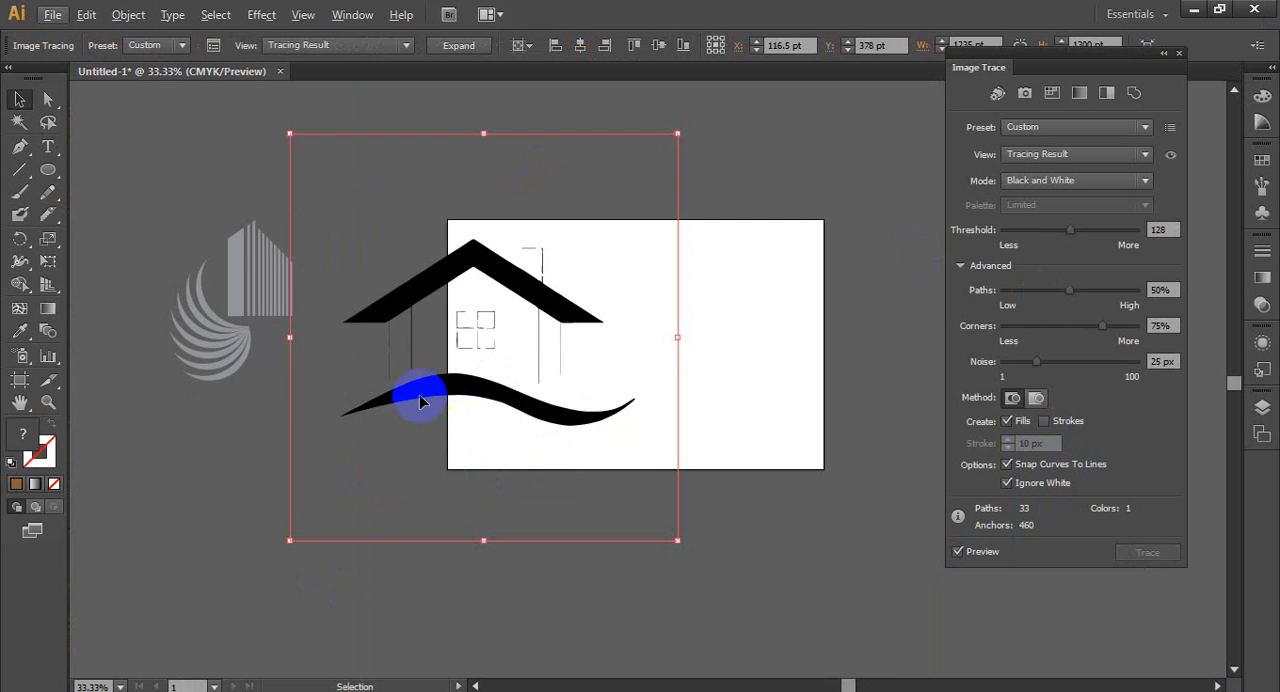
pyautogui.click(460, 44)
# - Delete the roof, window and wall paths of the expanded tracing, keeping the wave shape
pyautogui.click(47, 123)
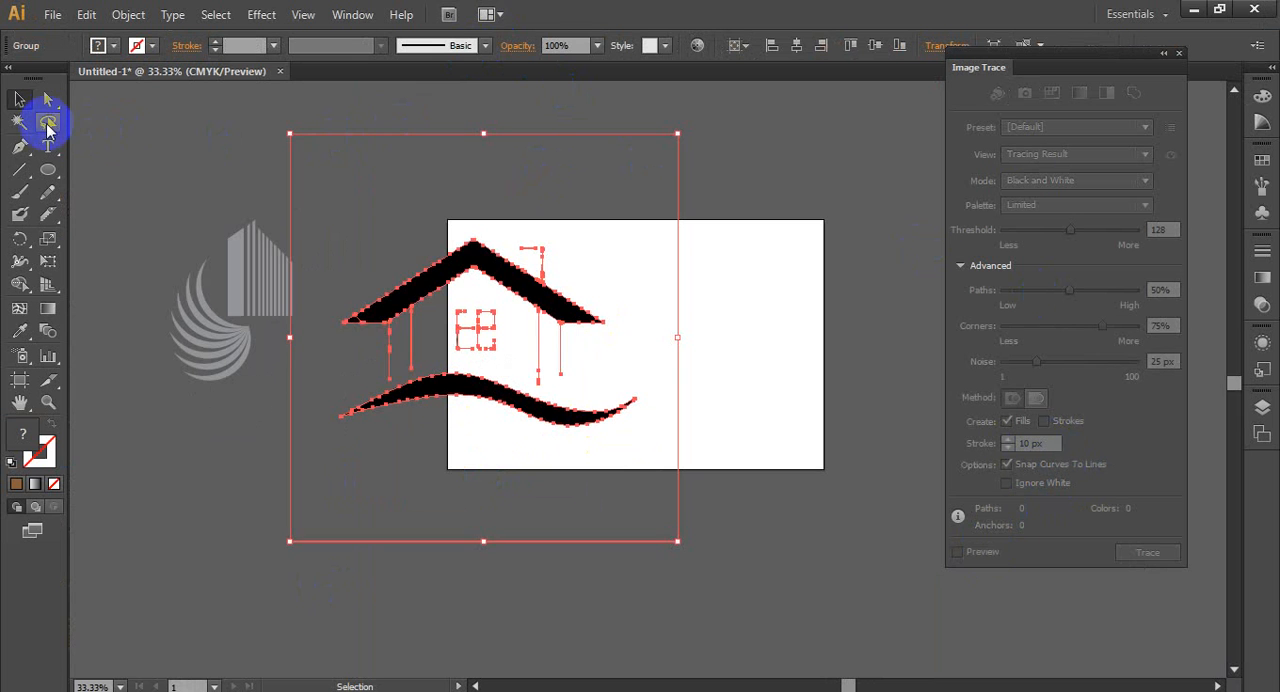
pyautogui.click(48, 101)
pyautogui.moveTo(283, 135)
pyautogui.mouseDown()
pyautogui.moveTo(335, 217)
pyautogui.moveTo(643, 363)
pyautogui.mouseUp()
pyautogui.press('Delete')
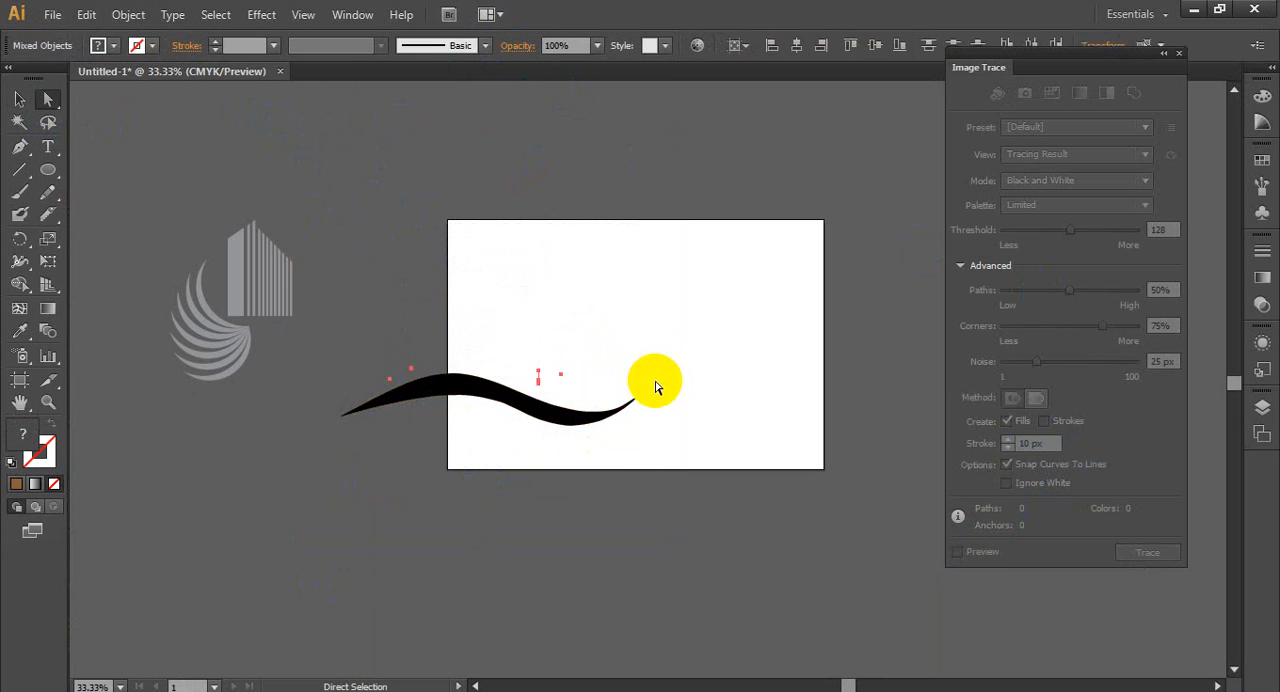
# - Move the black wave off the artboard to the empty area below the grey building logo, and deselect it
pyautogui.moveTo(420, 390); pyautogui.dragTo(165, 468)
pyautogui.click(327, 565)
pyautogui.click(325, 511)
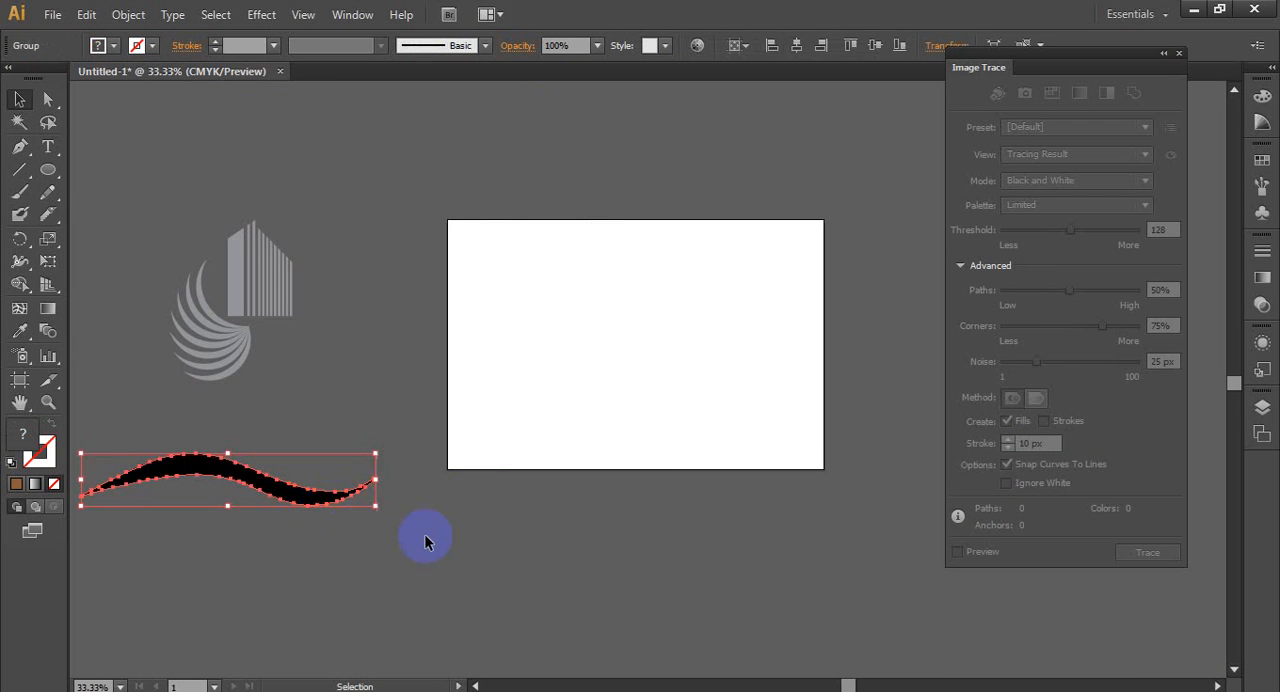
pyautogui.click(428, 538)
# - Switch to Chrome and look through the real estate logo results and related images for another house logo
pyautogui.scroll(-3, 305, 437)
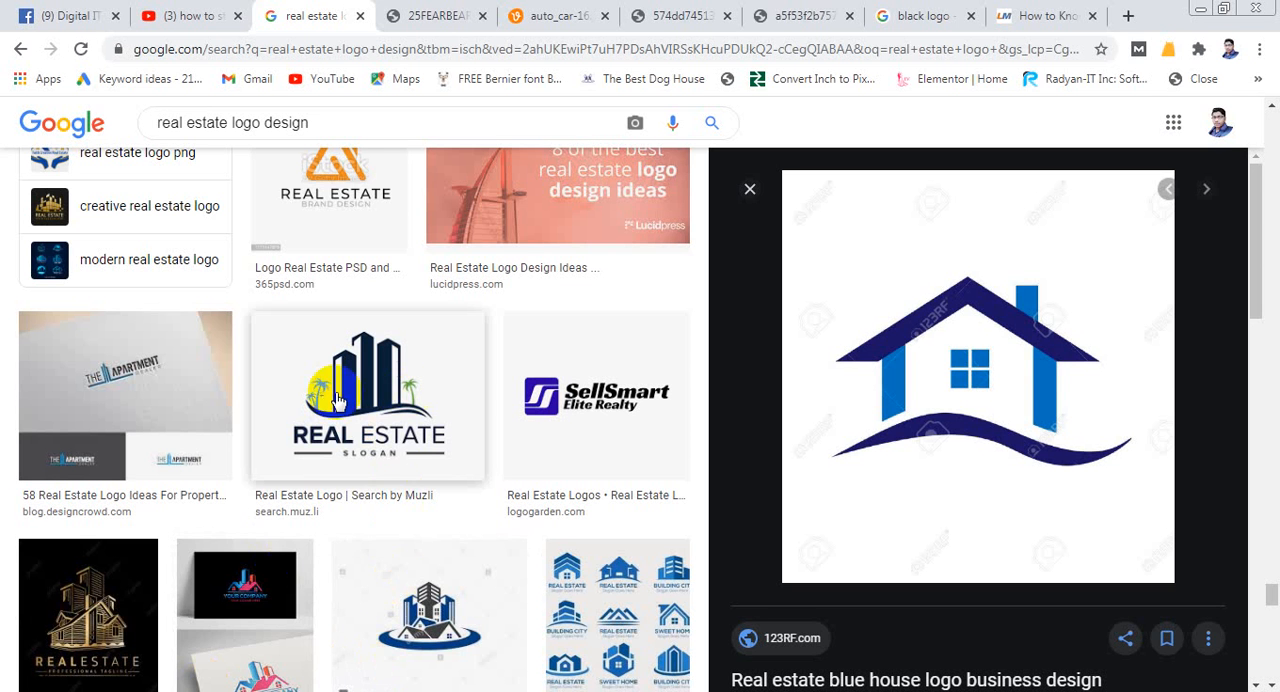
pyautogui.scroll(-2, 400, 418)
pyautogui.scroll(-1, 405, 416)
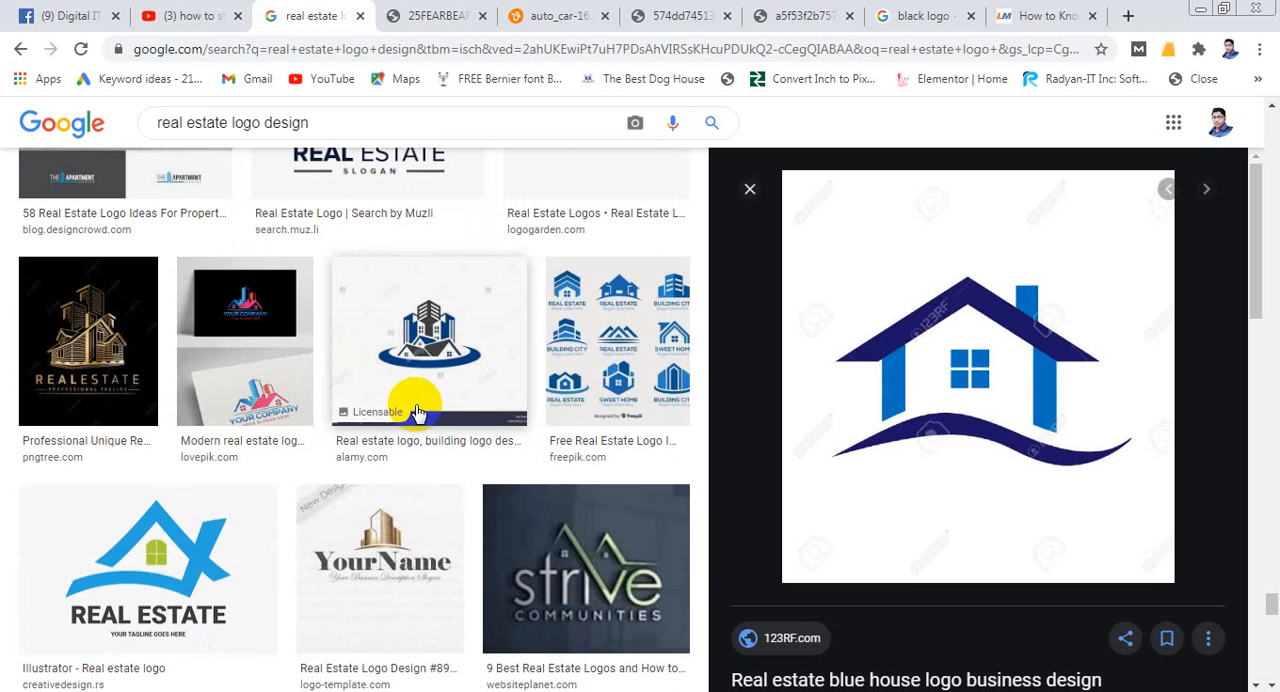
pyautogui.scroll(4, 410, 412)
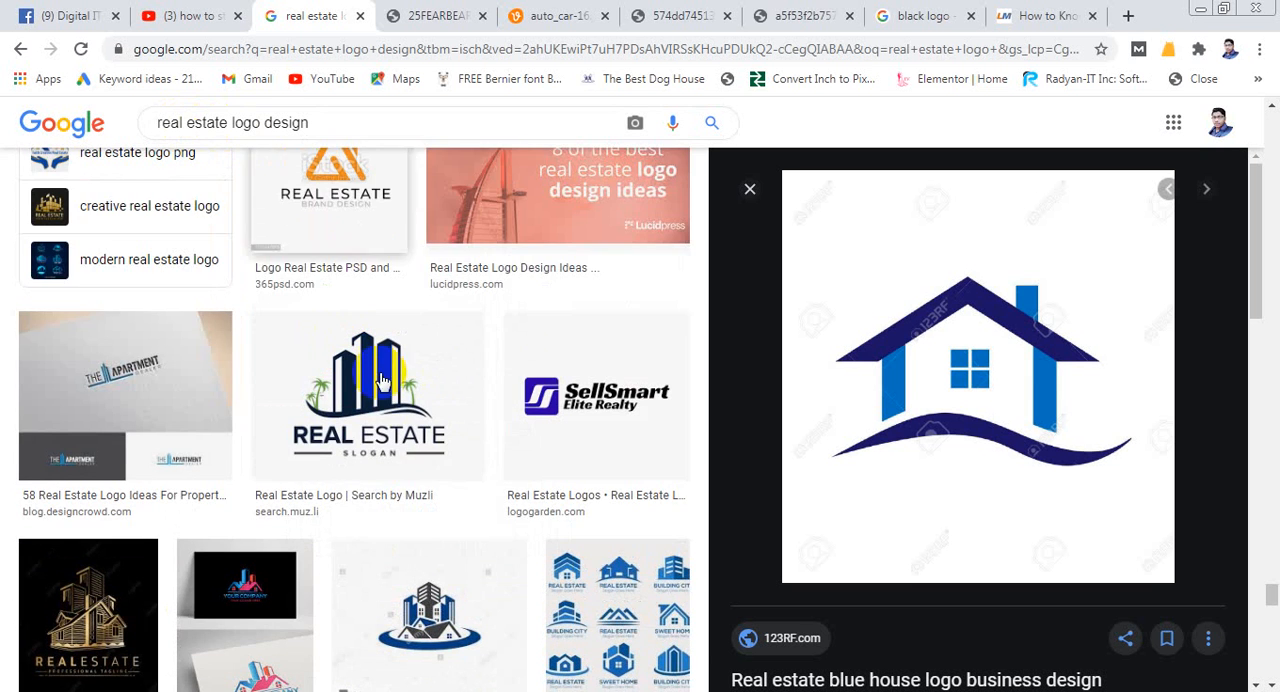
pyautogui.scroll(-4, 402, 388)
pyautogui.scroll(-6, 400, 388)
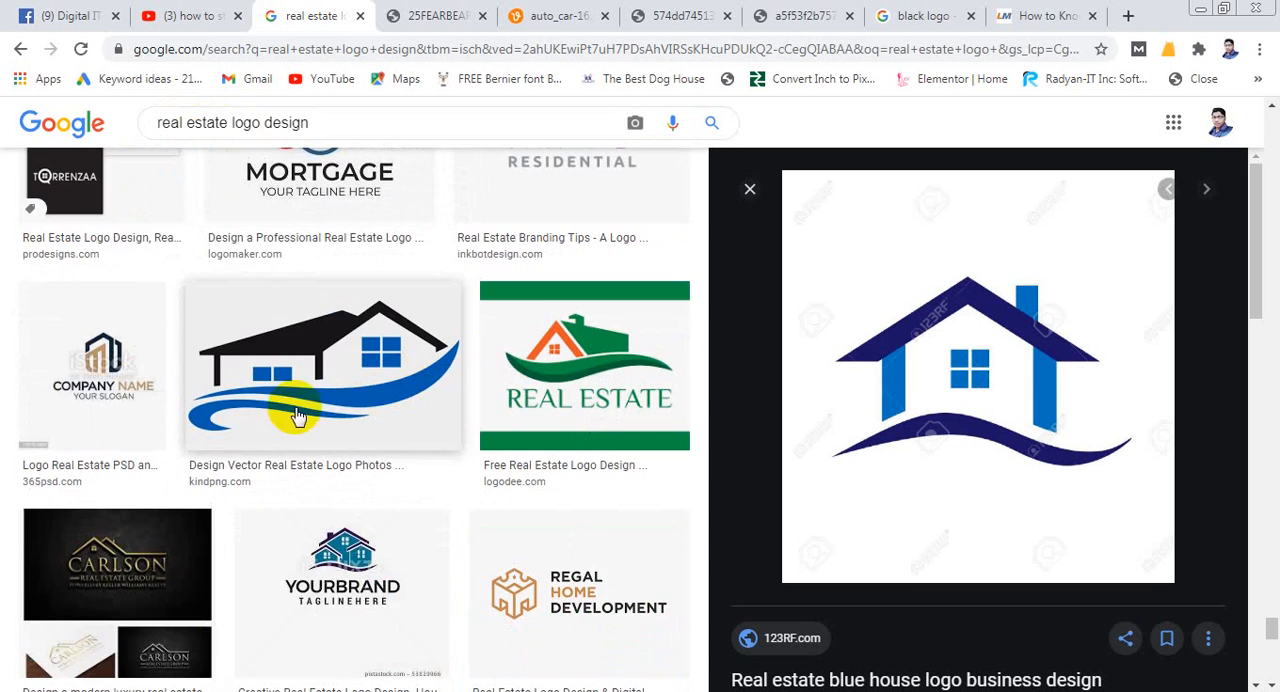
pyautogui.scroll(-7, 316, 470)
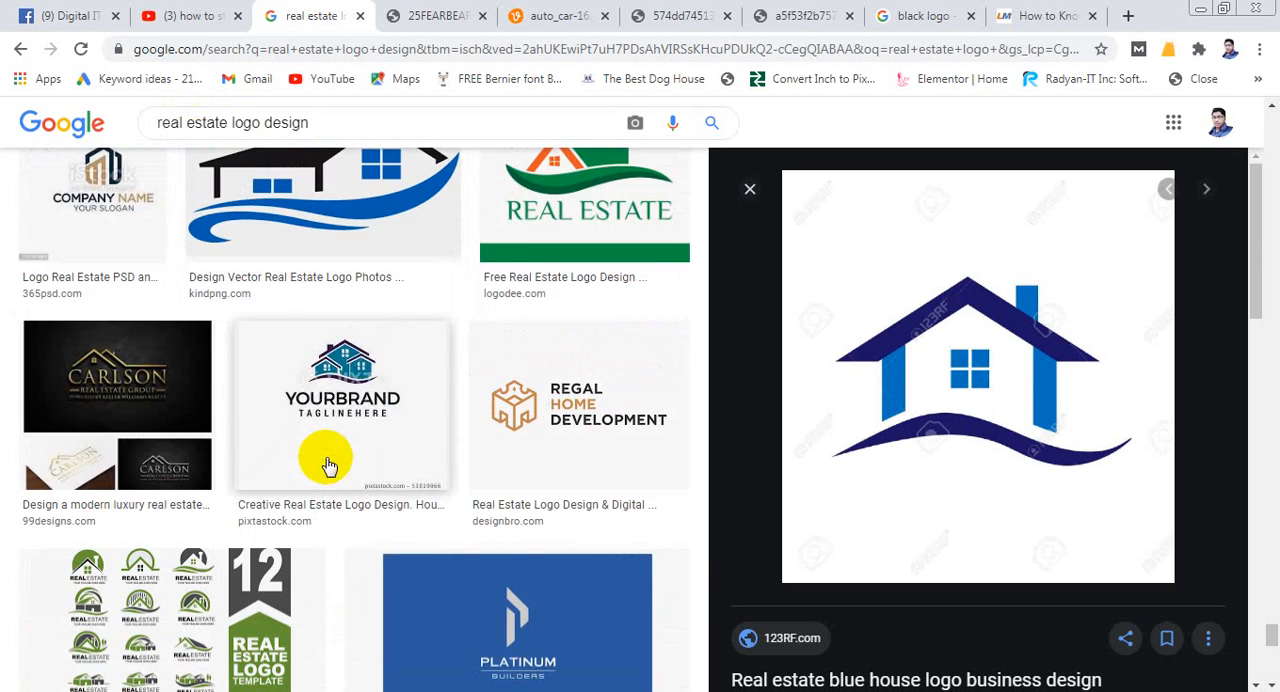
pyautogui.scroll(-6, 960, 400)
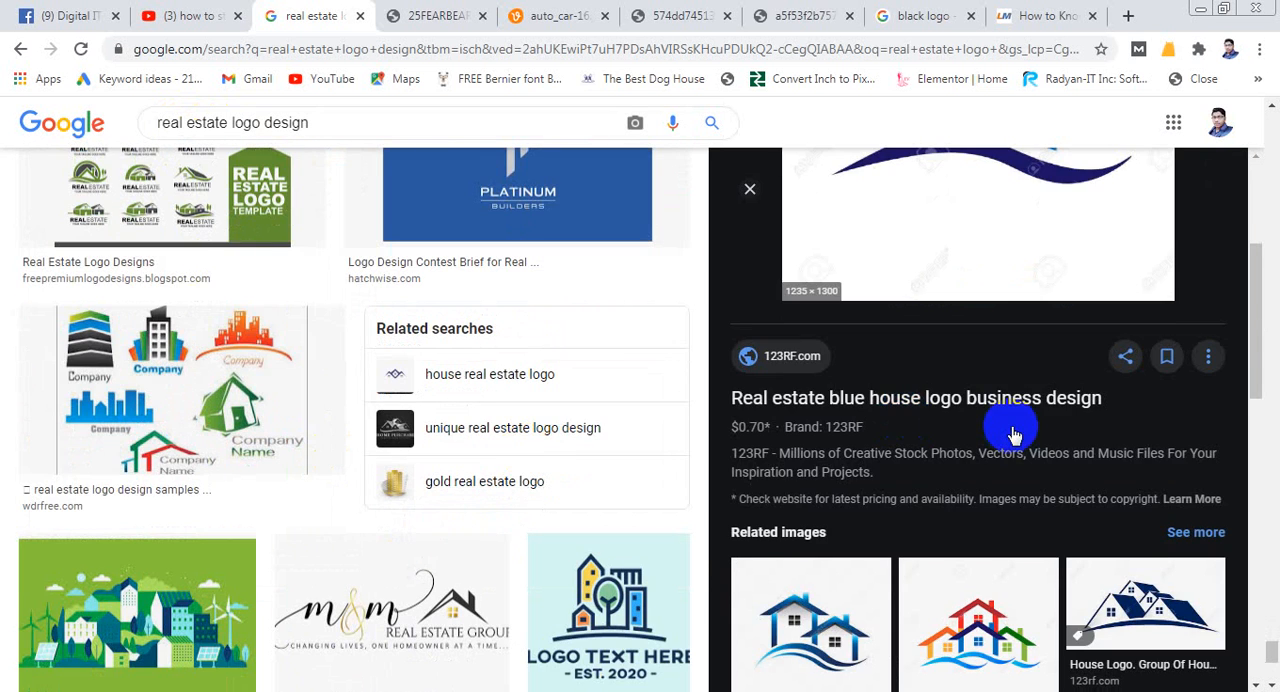
pyautogui.scroll(-4, 558, 440)
pyautogui.scroll(-2, 1043, 409)
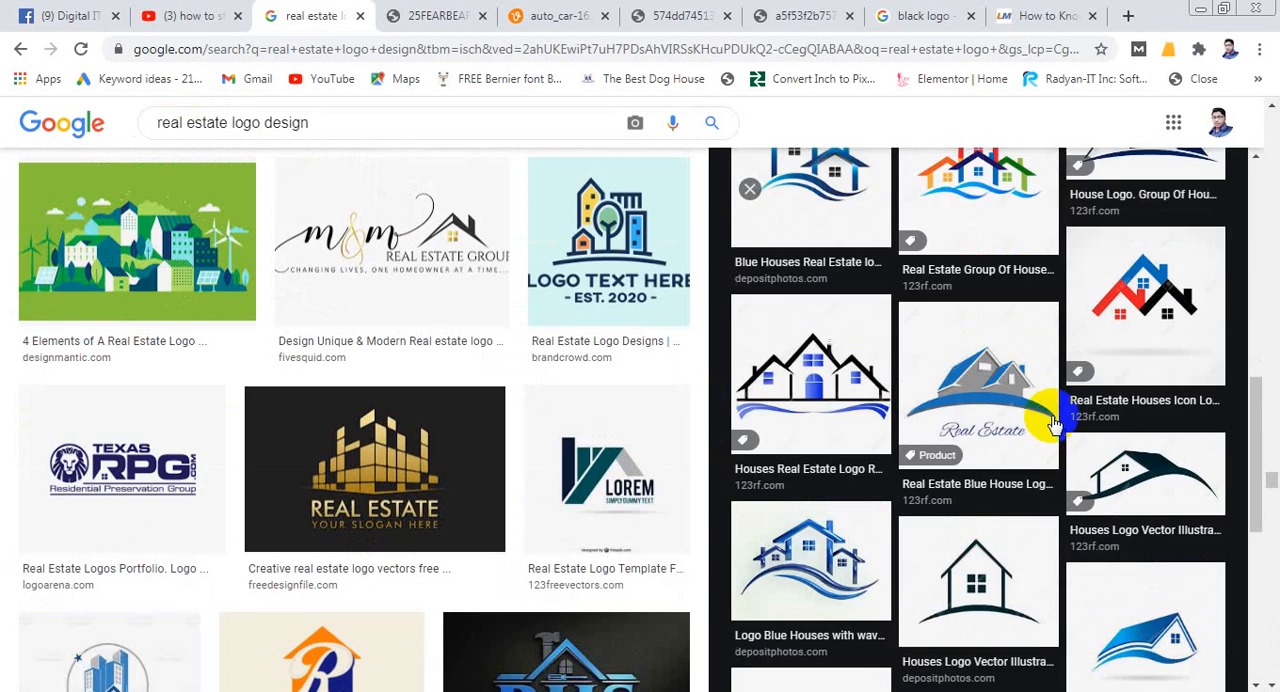
pyautogui.scroll(-1, 1068, 372)
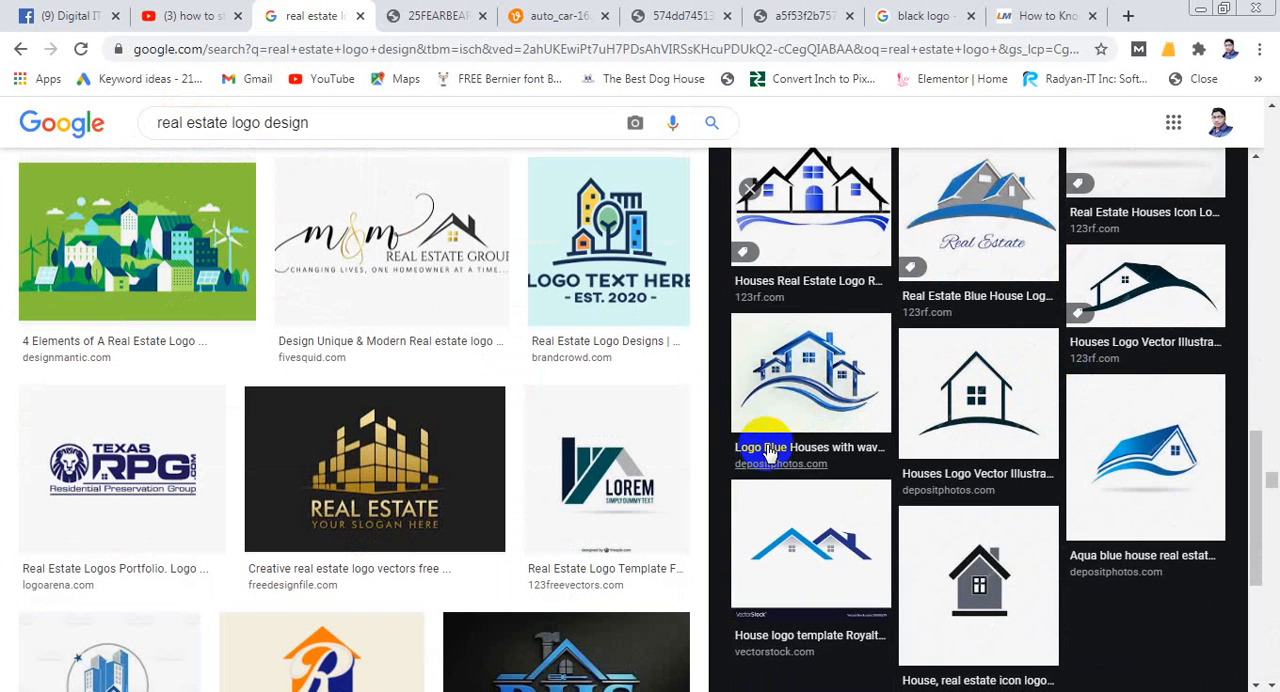
pyautogui.scroll(-1, 757, 450)
pyautogui.scroll(-1, 840, 458)
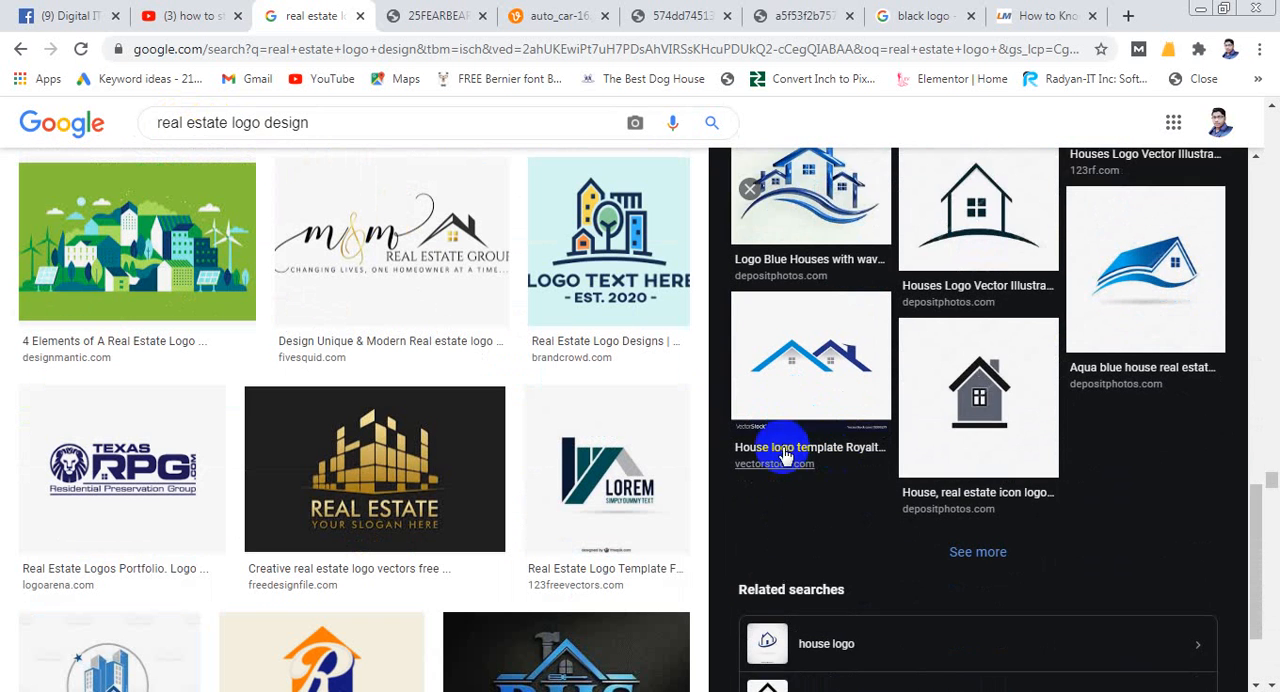
pyautogui.scroll(-1, 786, 457)
# - Open the VectorStock "House logo template" image with two overlapping roofs and copy it
pyautogui.click(812, 371)
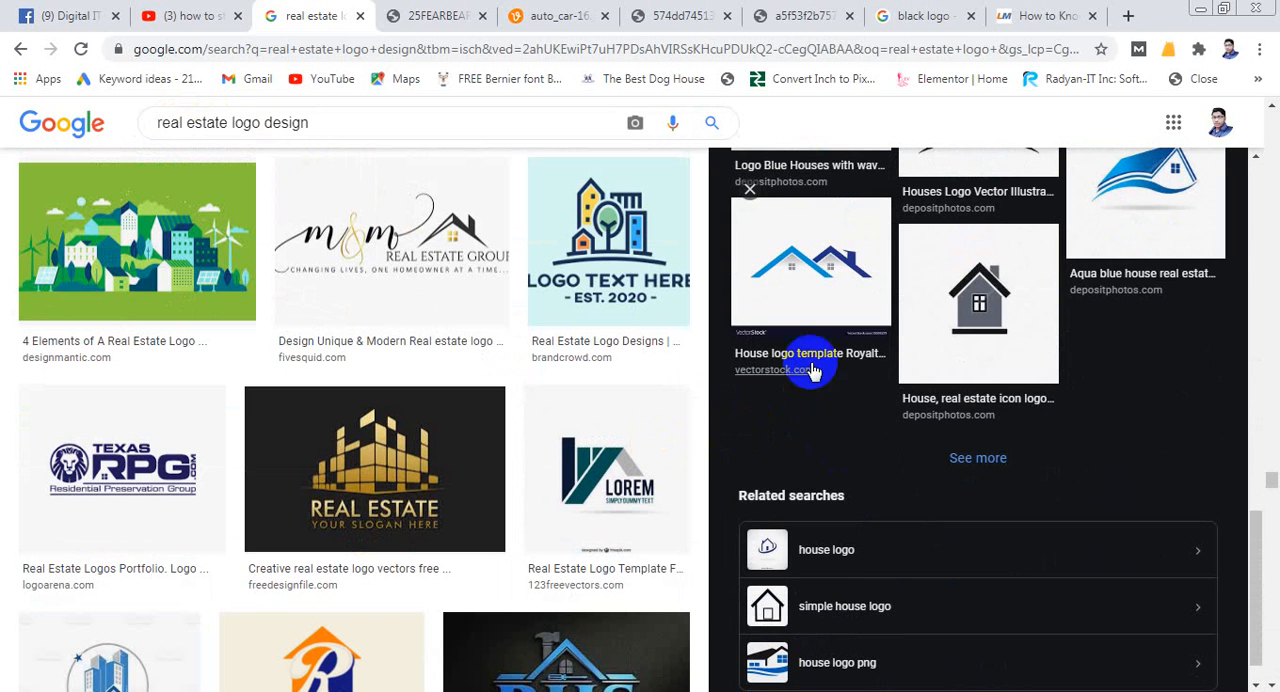
pyautogui.click(825, 290)
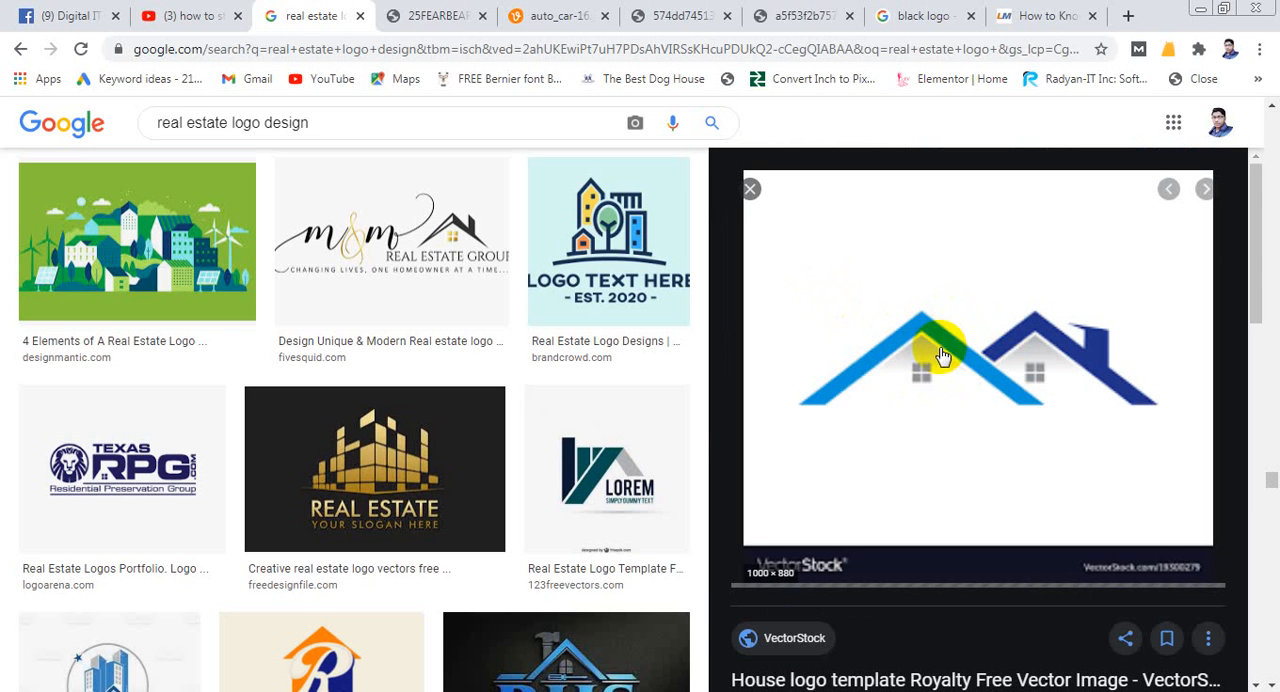
pyautogui.scroll(-3, 487, 420)
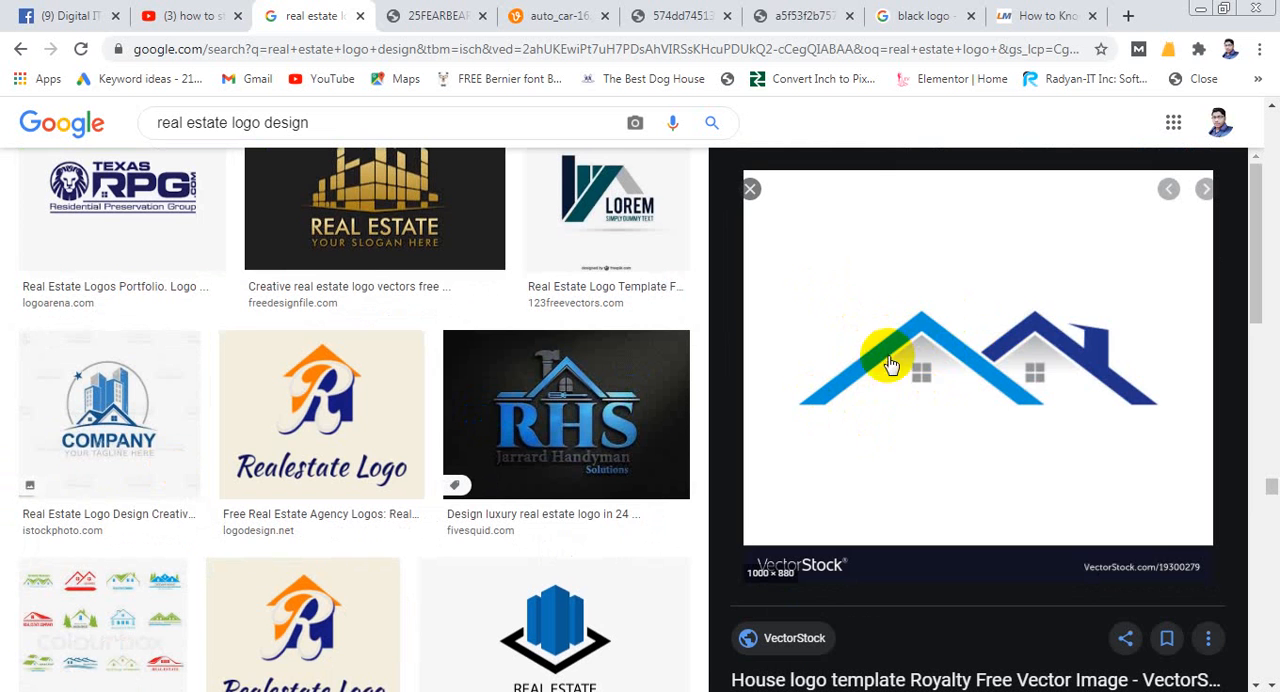
pyautogui.rightClick(921, 337)
pyautogui.click(968, 523)
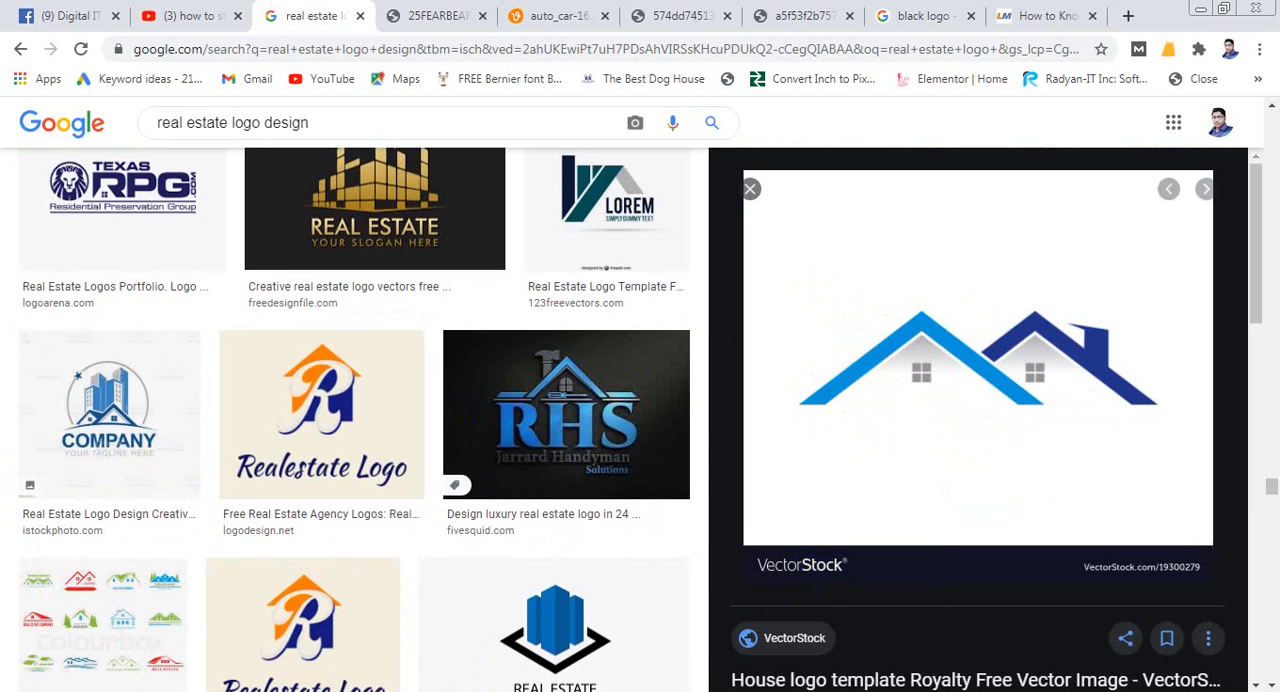
# - Switch to Illustrator, paste the copied double-roof image and move it down, mostly below the artboard
pyautogui.hotkey('alt', 'Tab')
pyautogui.hotkey('ctrl', 'v')
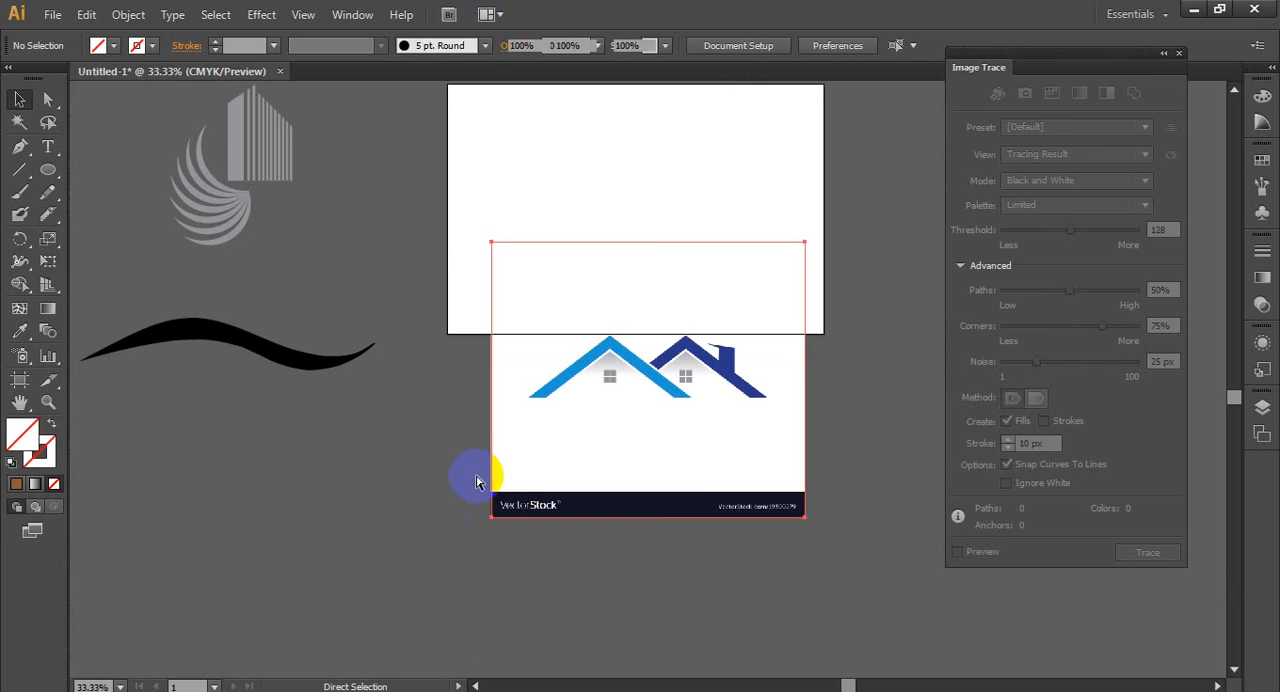
pyautogui.moveTo(600, 400); pyautogui.dragTo(597, 476)
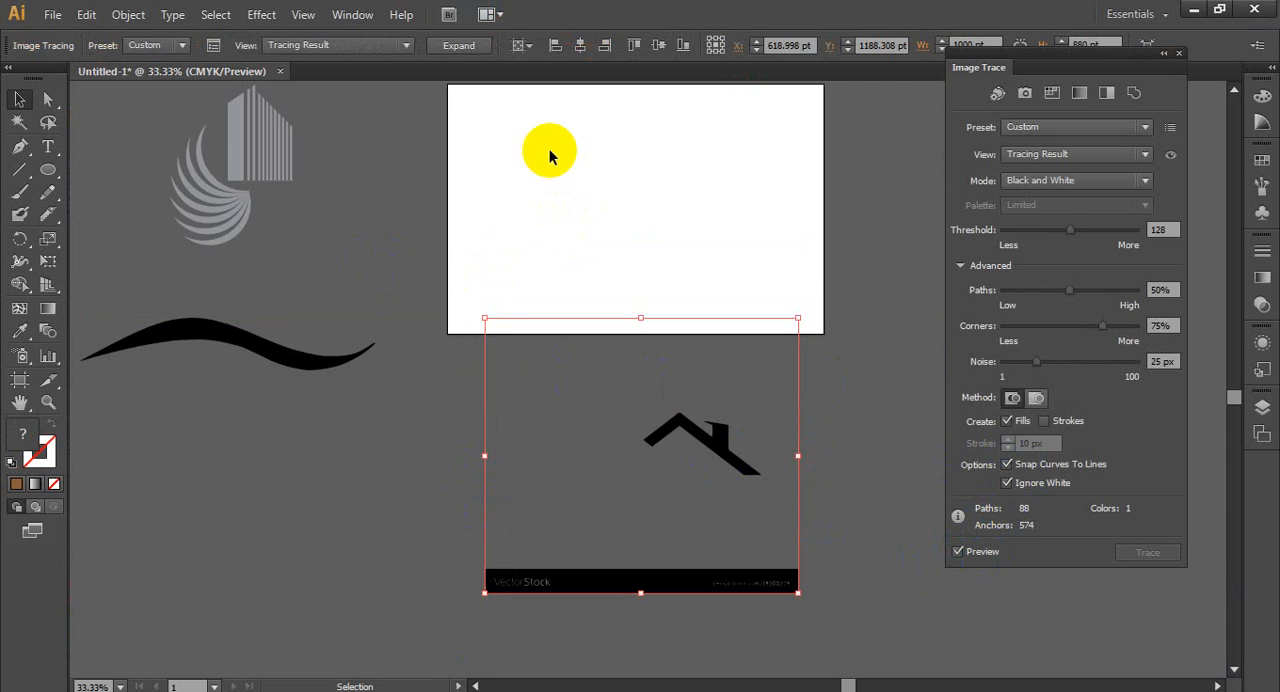
# - Trace the double-roof image in black and white with white ignored and a threshold of 203, and expand the result
pyautogui.click(1053, 291)
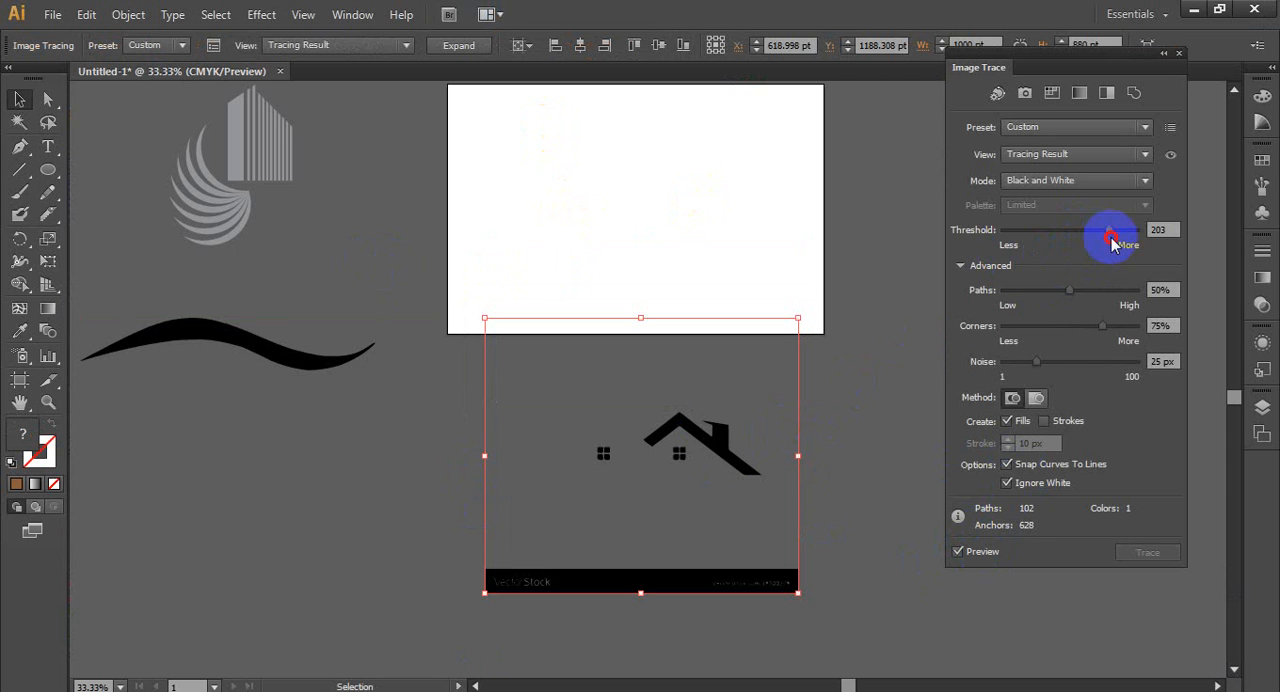
pyautogui.click(662, 430)
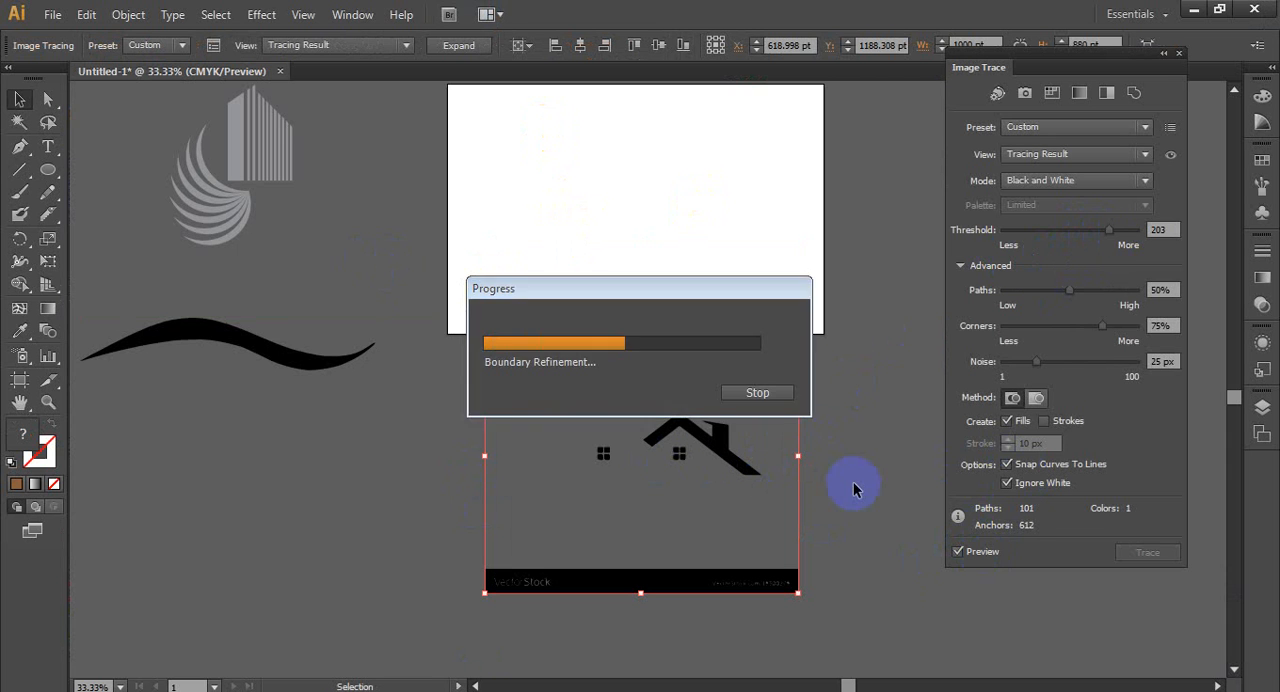
pyautogui.scroll(2, 691, 490)
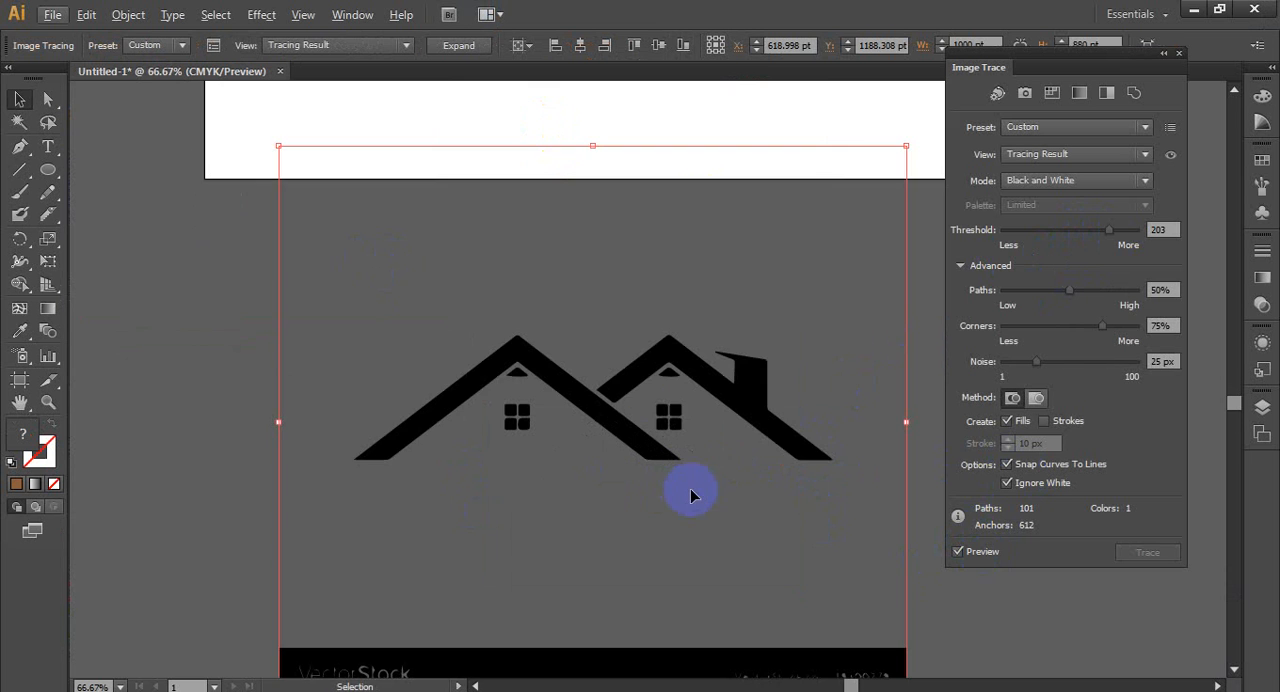
pyautogui.scroll(-1, 686, 495)
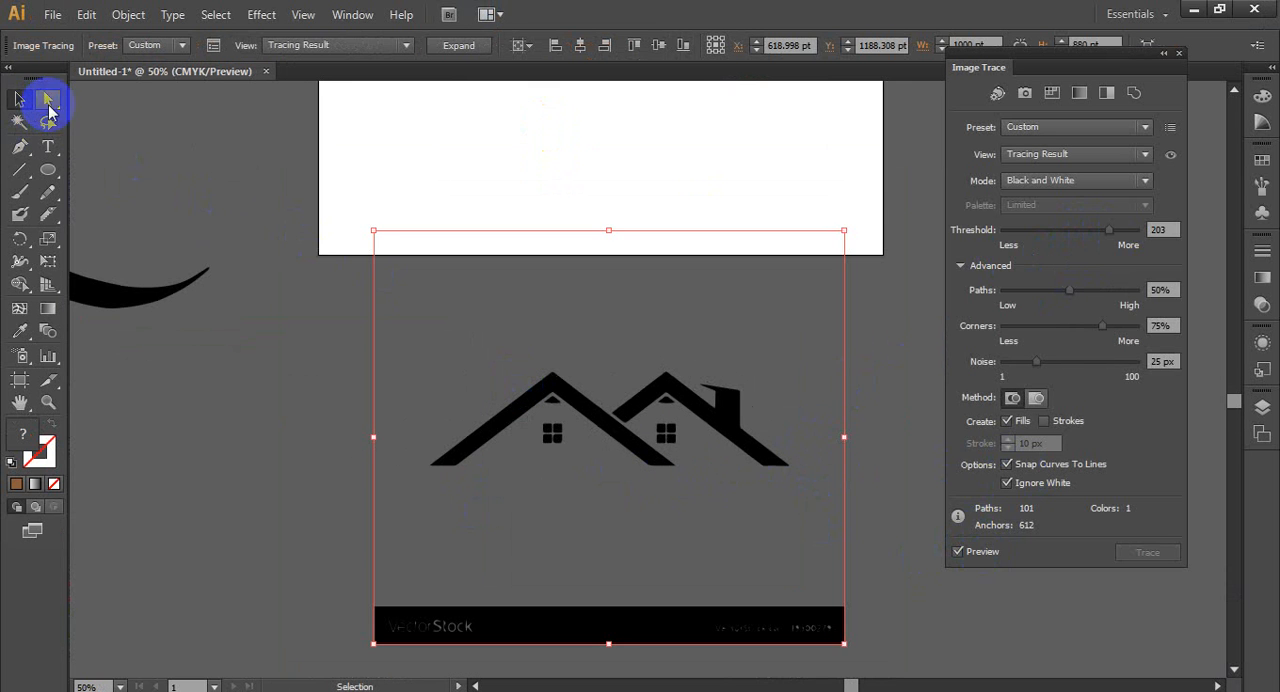
pyautogui.click(460, 46)
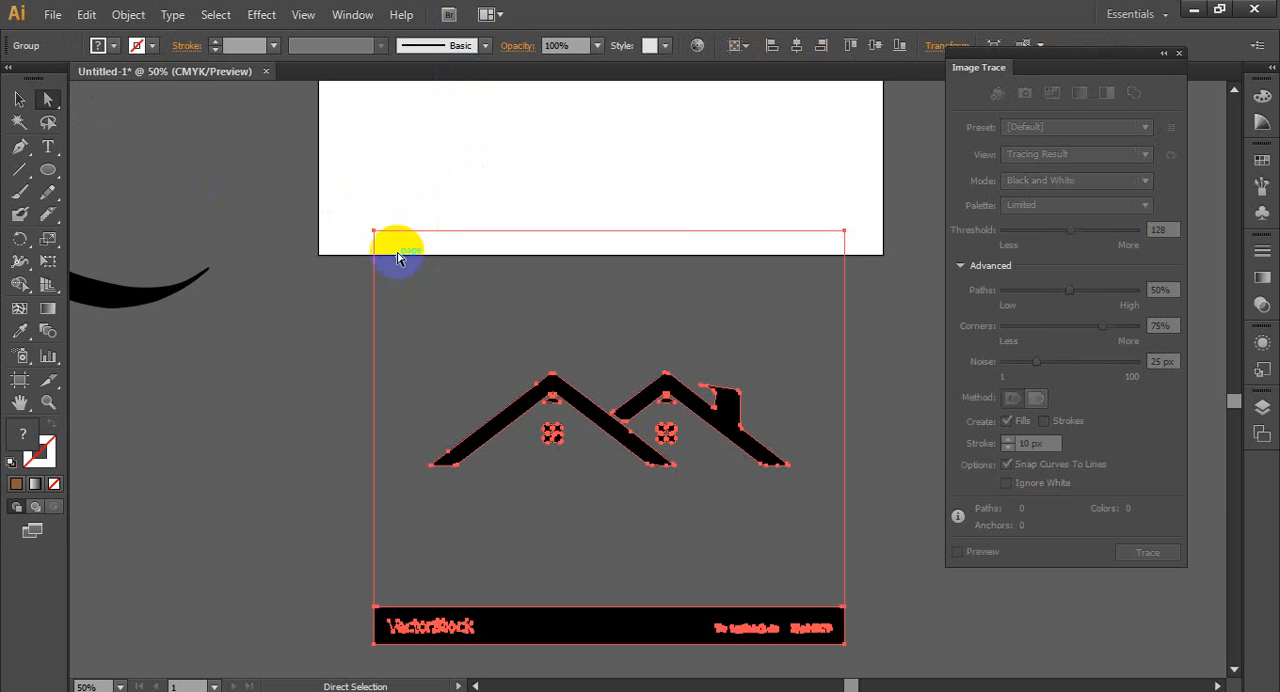
# - Delete the outer frame and the black VectorStock banner from the expanded double-roof tracing
pyautogui.click(375, 232)
pyautogui.click(414, 306)
pyautogui.scroll(-5, 491, 400)
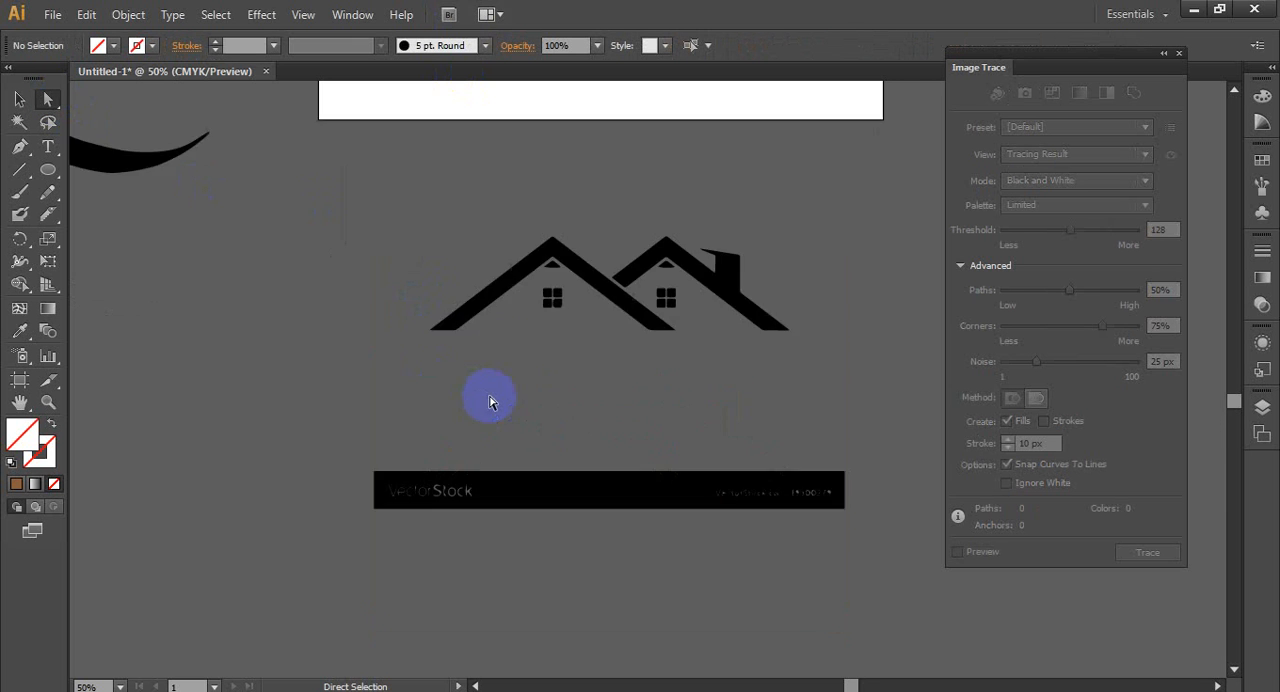
pyautogui.moveTo(372, 306); pyautogui.dragTo(877, 517)
pyautogui.press('Delete')
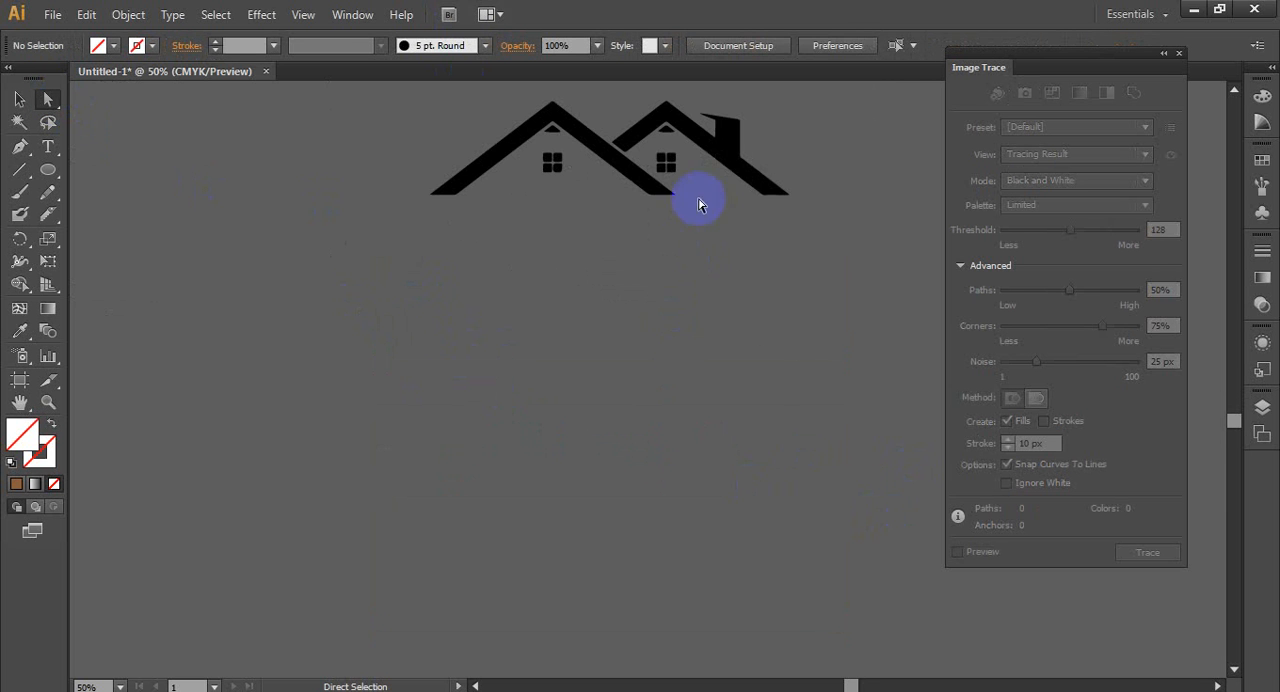
# - Delete the two small triangles beneath the roof peaks of the double-roof shape
pyautogui.scroll(3, 717, 345)
pyautogui.scroll(1, 678, 320)
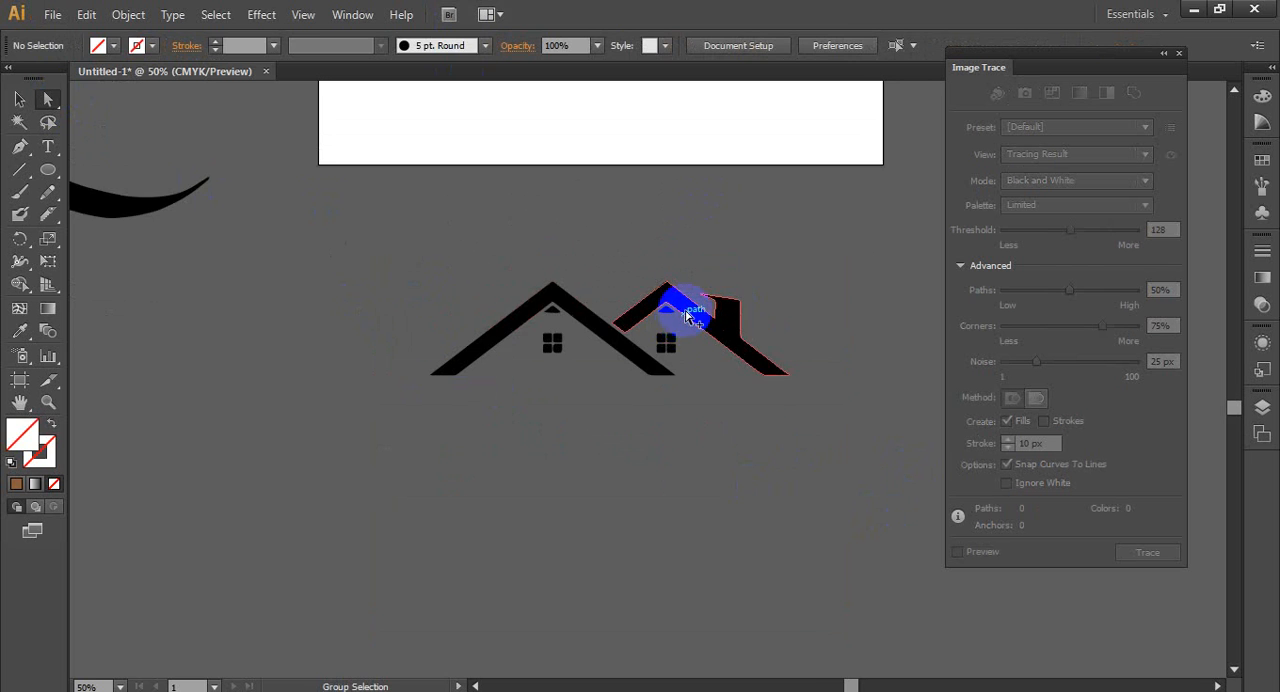
pyautogui.scroll(2, 688, 308)
pyautogui.click(648, 315)
pyautogui.keyDown('shift'); pyautogui.click(428, 314); pyautogui.keyUp('shift')
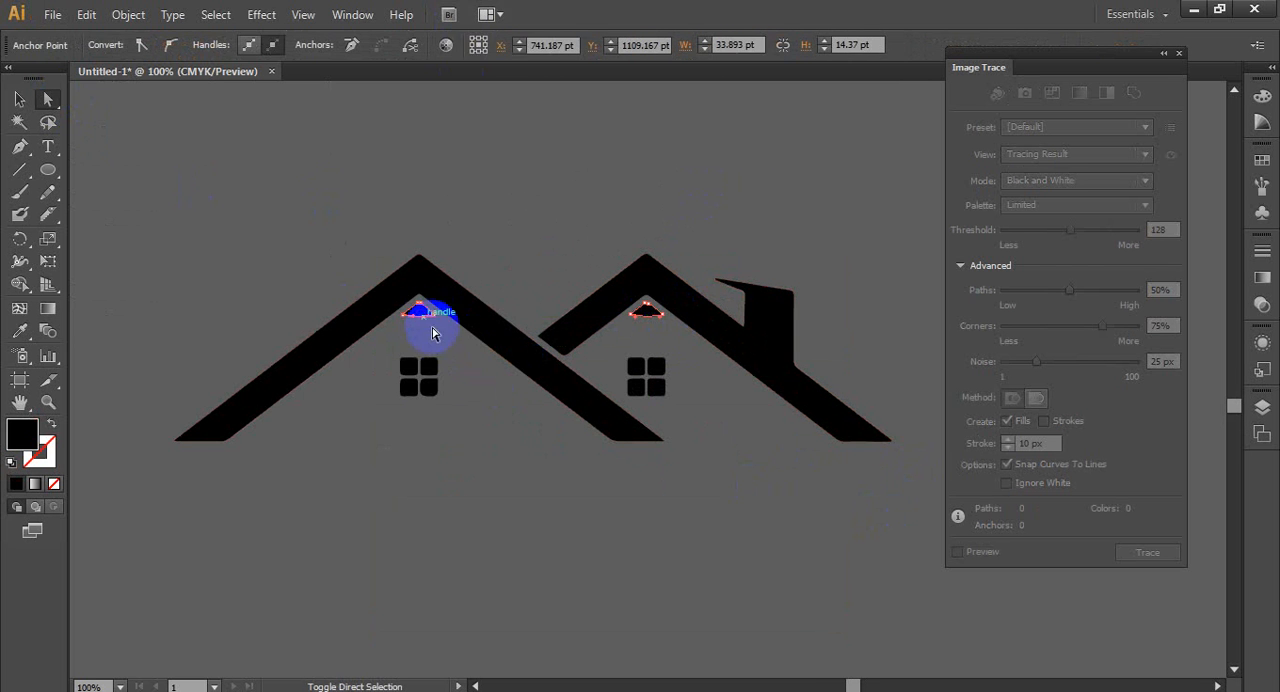
pyautogui.press('Delete')
pyautogui.press('Delete')
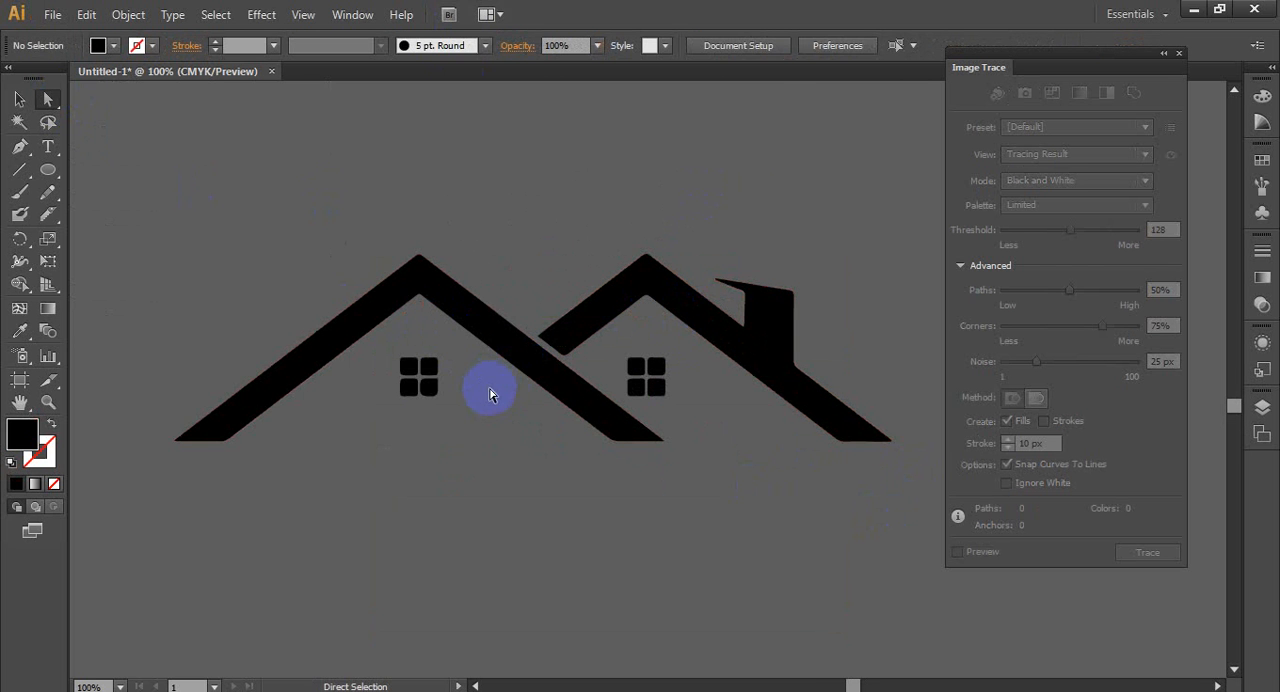
# - Ungroup the expanded double-roof tracing and deselect it
pyautogui.scroll(-3, 523, 354)
pyautogui.click(20, 100)
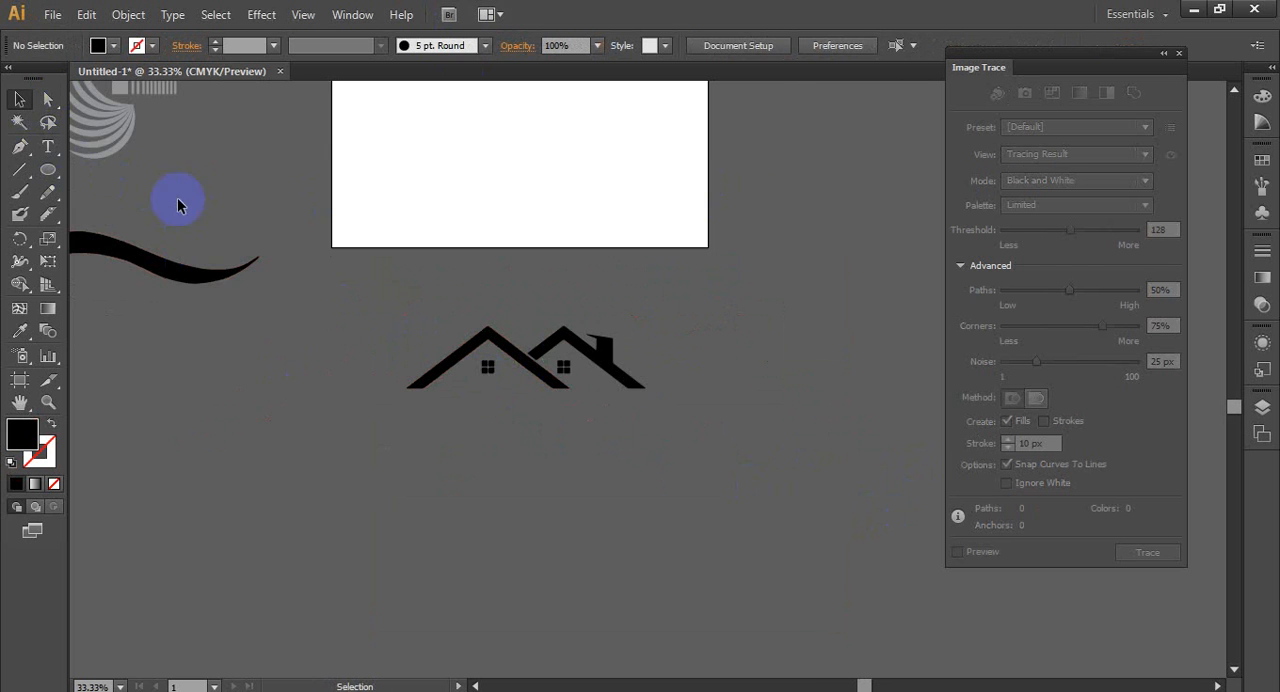
pyautogui.moveTo(486, 348); pyautogui.dragTo(563, 367)
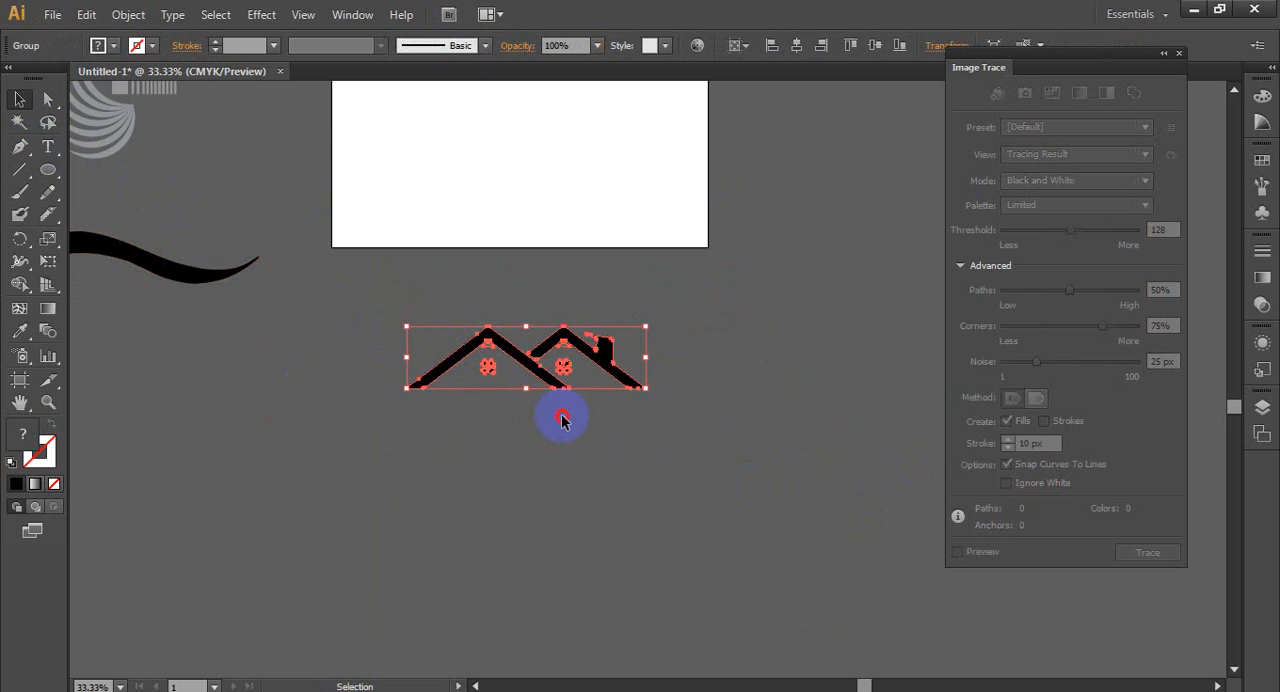
pyautogui.click(563, 417)
pyautogui.scroll(1, 509, 363)
pyautogui.rightClick(534, 354)
pyautogui.click(584, 464)
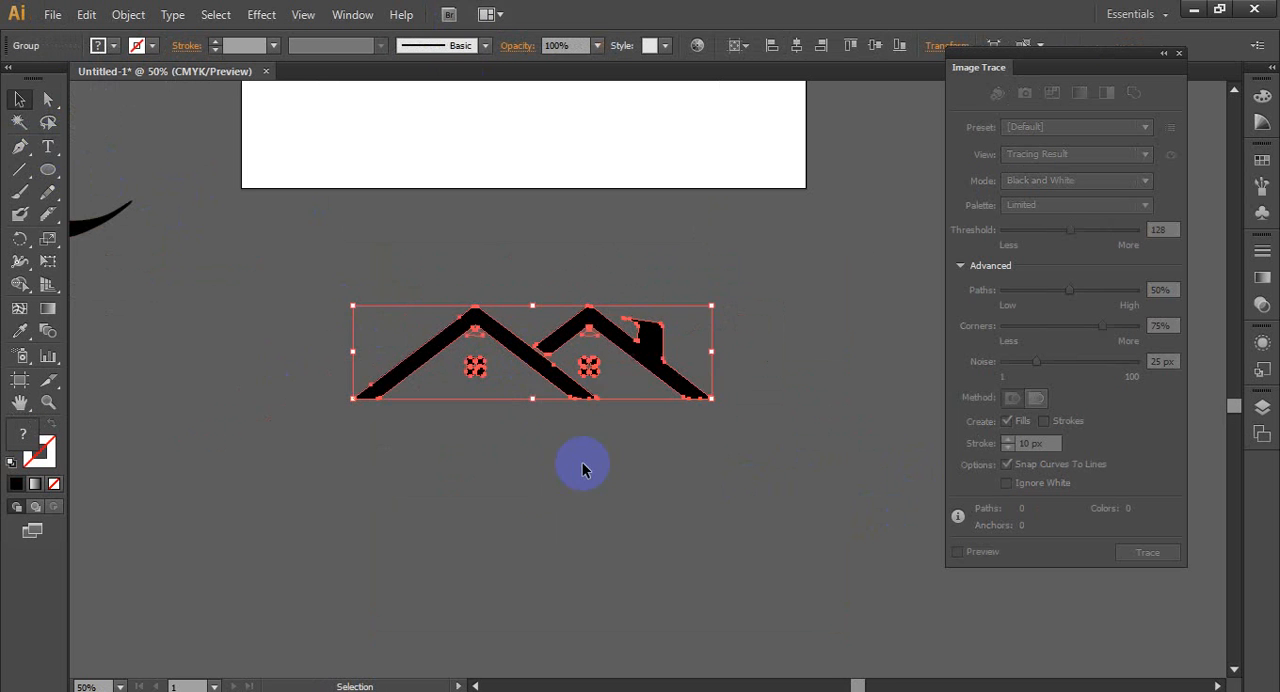
pyautogui.click(500, 400)
# - Move both roofs and all window panes down and away from the leftover unfilled paths, and delete those leftovers
pyautogui.scroll(2, 526, 352)
pyautogui.click(553, 322)
pyautogui.keyDown('shift'); pyautogui.click(586, 297); pyautogui.keyUp('shift')
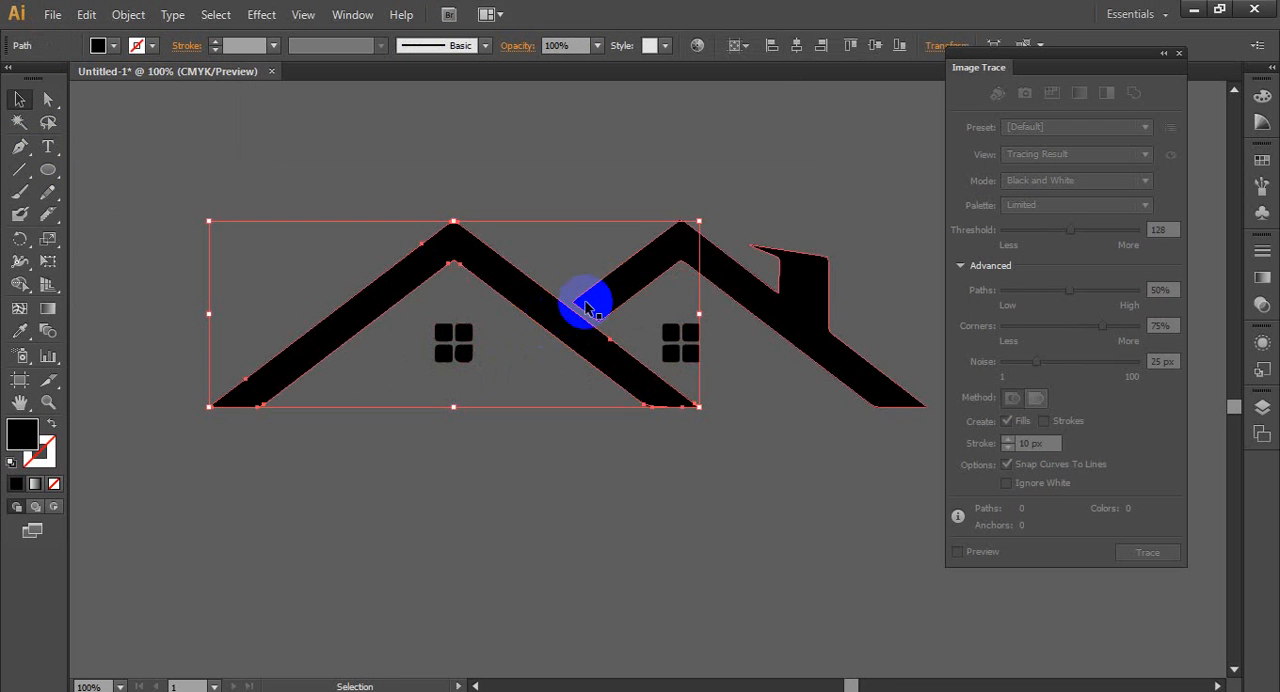
pyautogui.keyDown('shift'); pyautogui.click(676, 342); pyautogui.keyUp('shift')
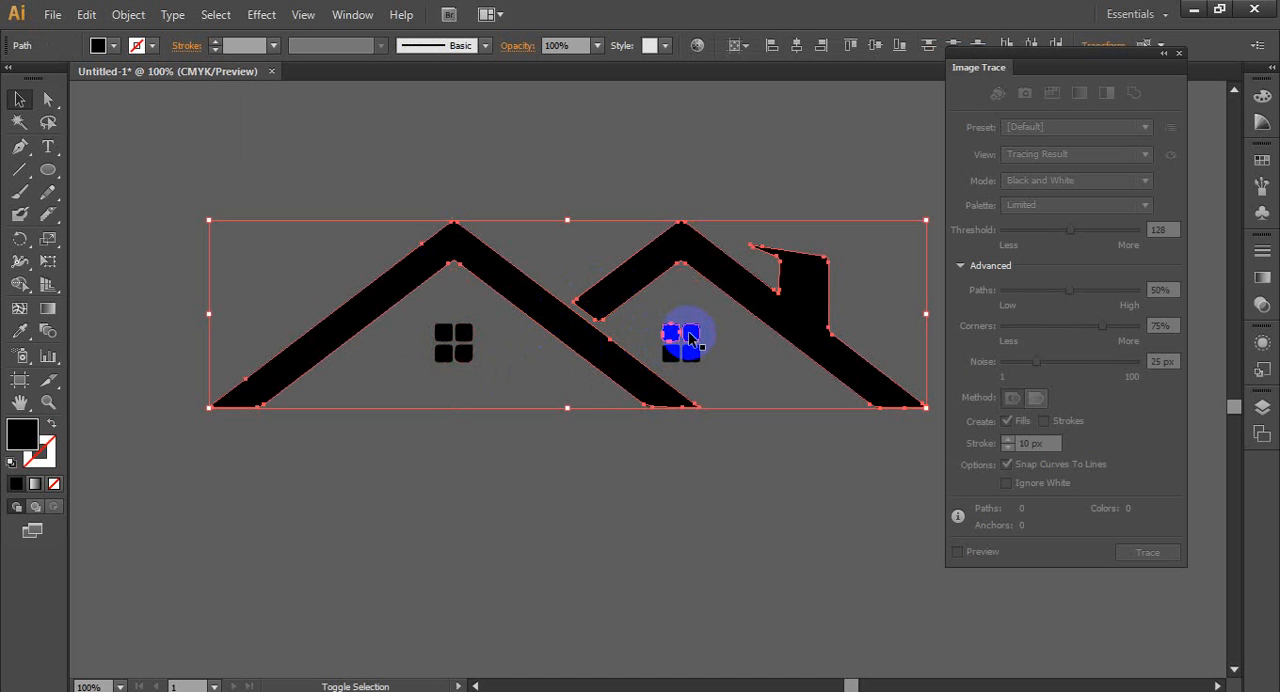
pyautogui.keyDown('shift'); pyautogui.click(686, 358); pyautogui.keyUp('shift')
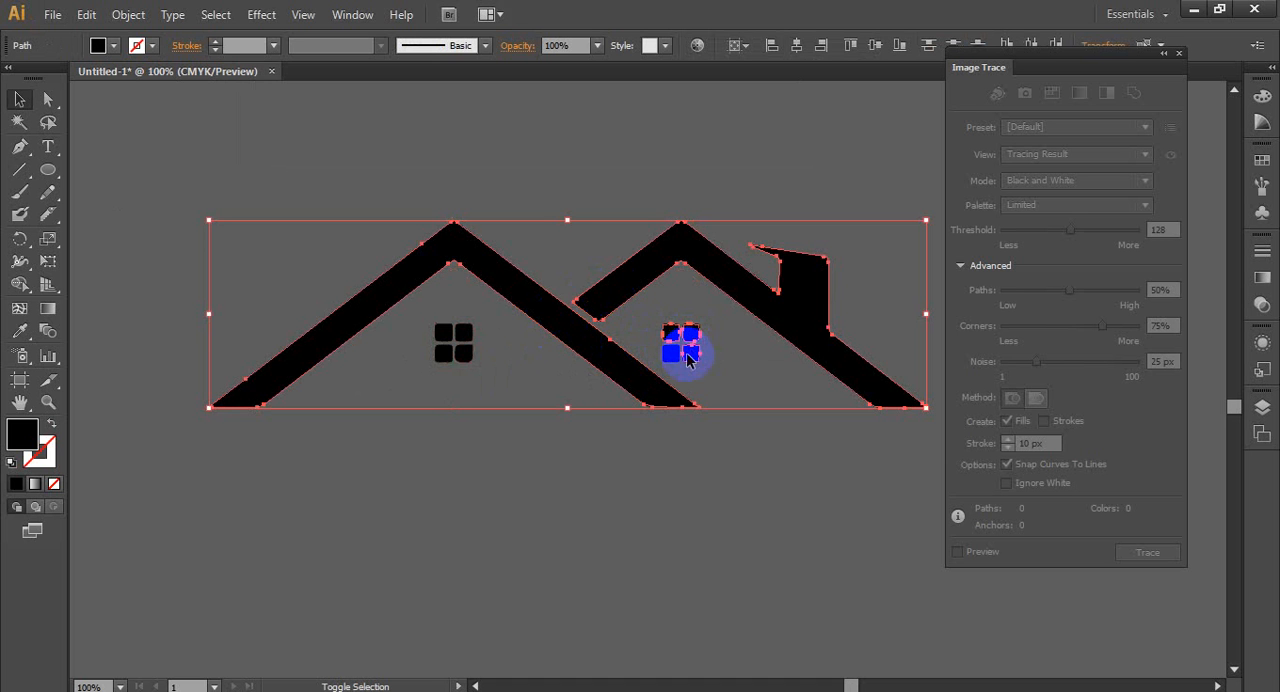
pyautogui.keyDown('shift'); pyautogui.click(445, 340); pyautogui.keyUp('shift')
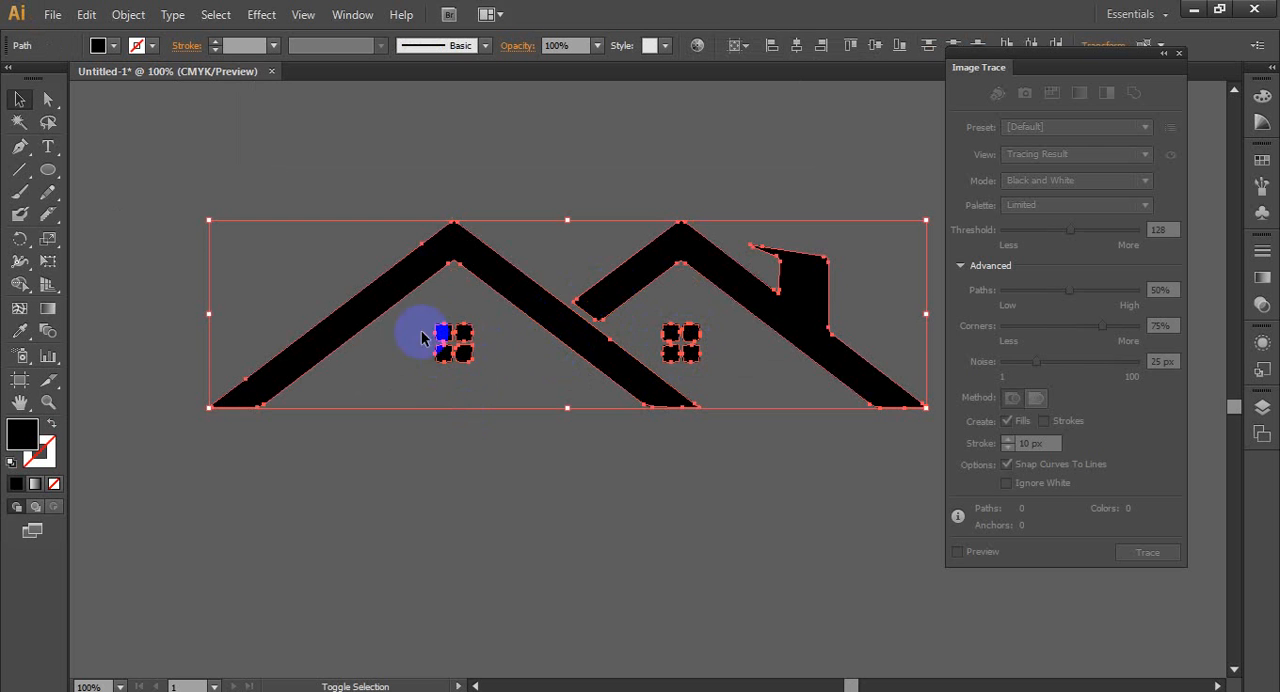
pyautogui.scroll(-2, 586, 486)
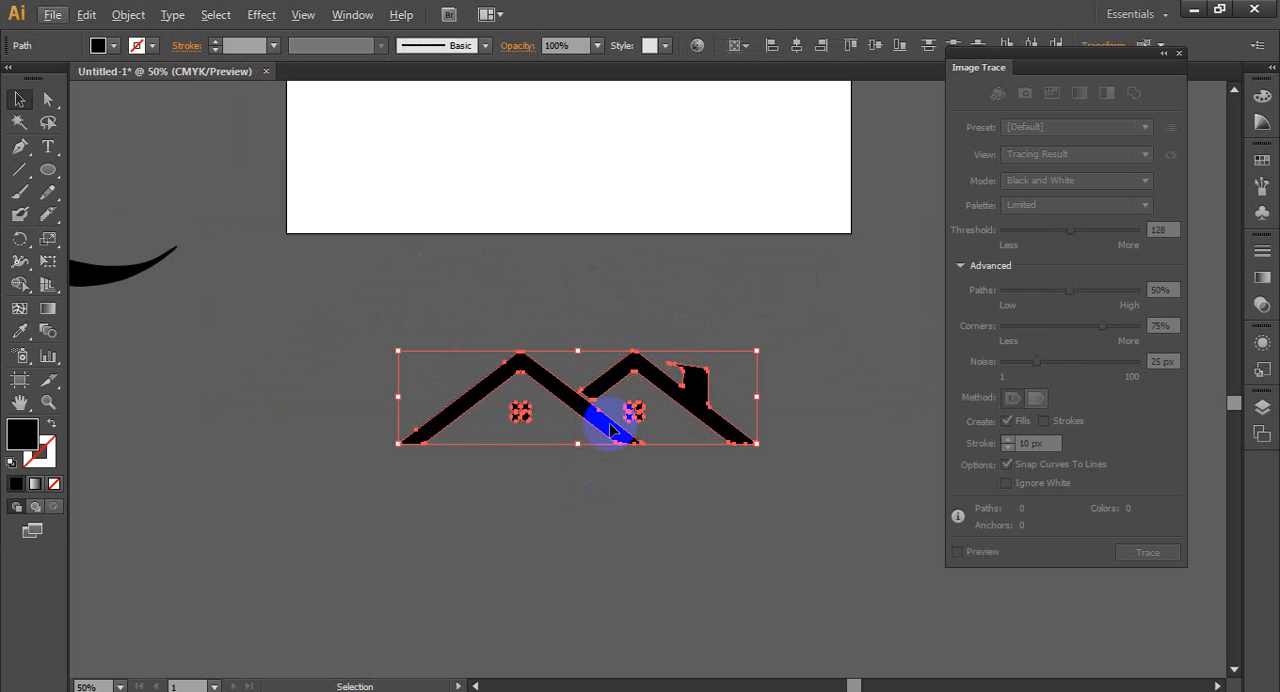
pyautogui.moveTo(612, 430); pyautogui.dragTo(412, 565)
pyautogui.moveTo(637, 424); pyautogui.dragTo(754, 545)
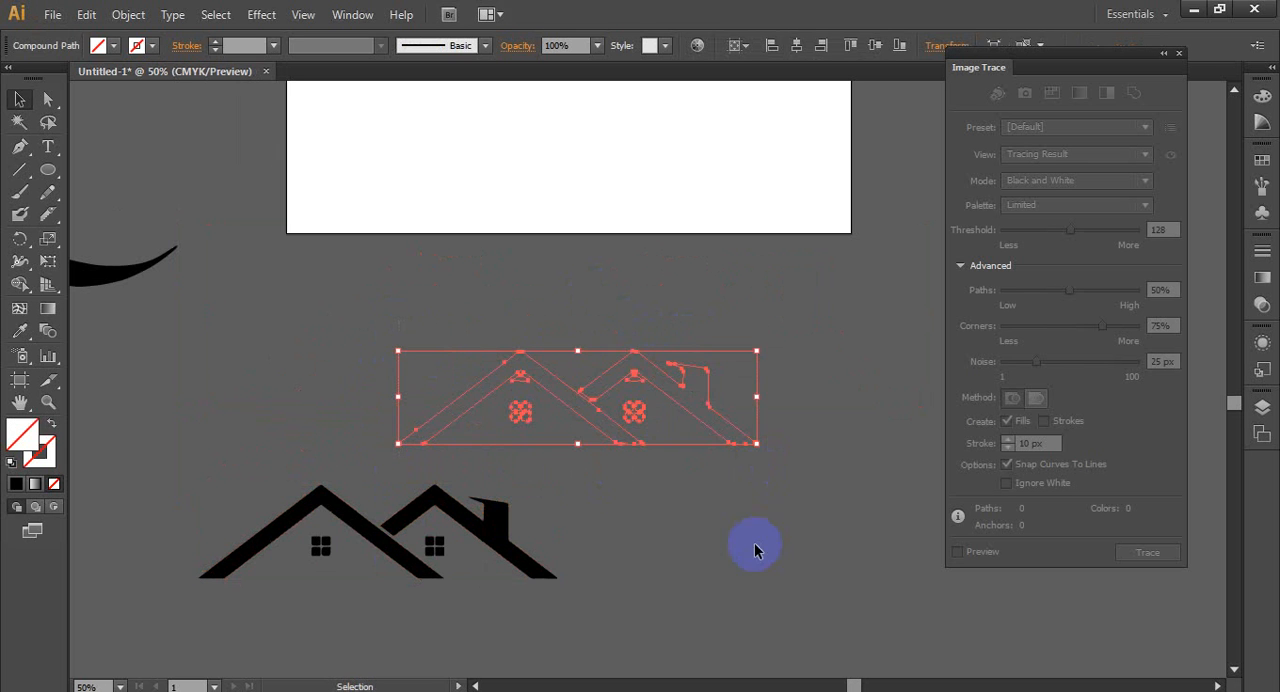
pyautogui.press('Delete')
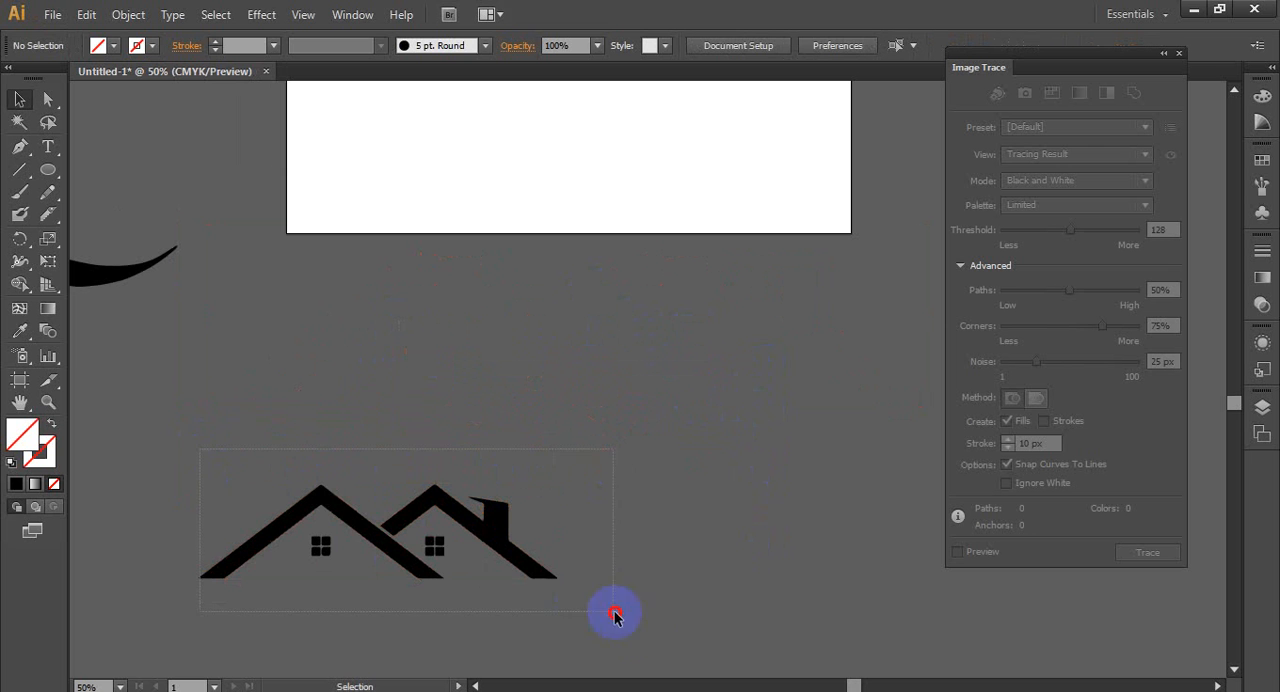
# - Group the two roofs and their window panes into one house object
pyautogui.moveTo(614, 615); pyautogui.dragTo(355, 521)
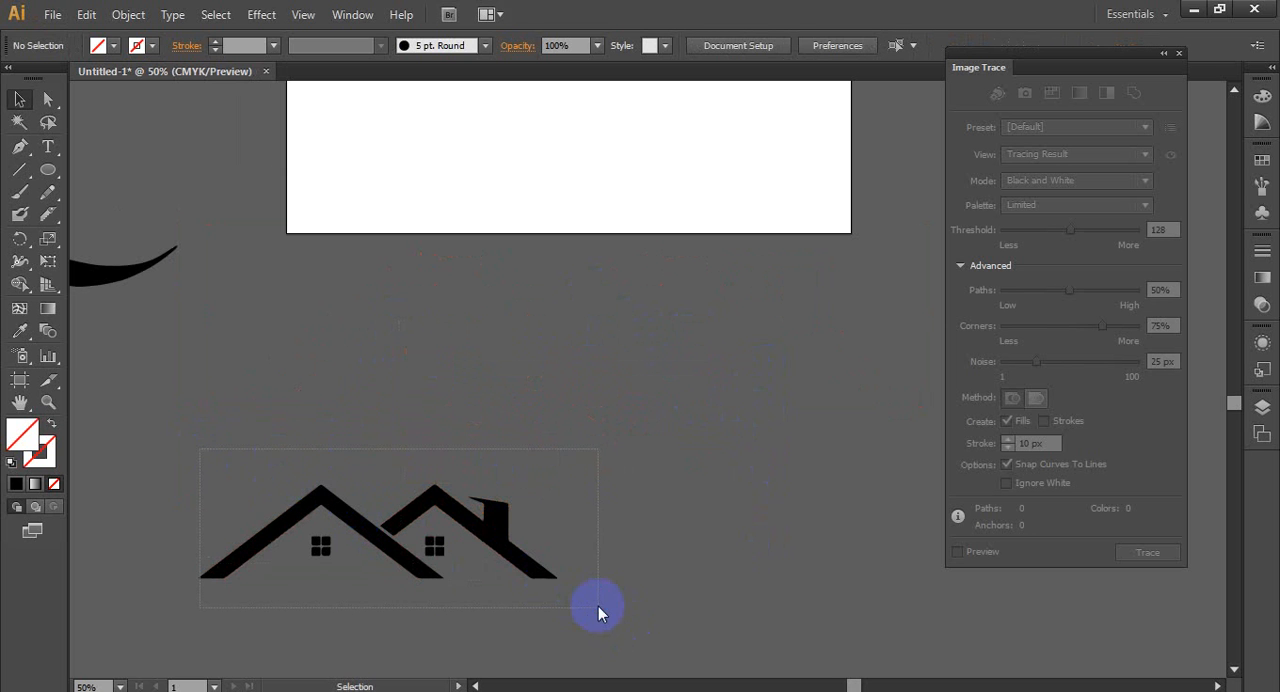
pyautogui.moveTo(598, 613); pyautogui.dragTo(598, 612)
pyautogui.rightClick(390, 525)
pyautogui.click(500, 347)
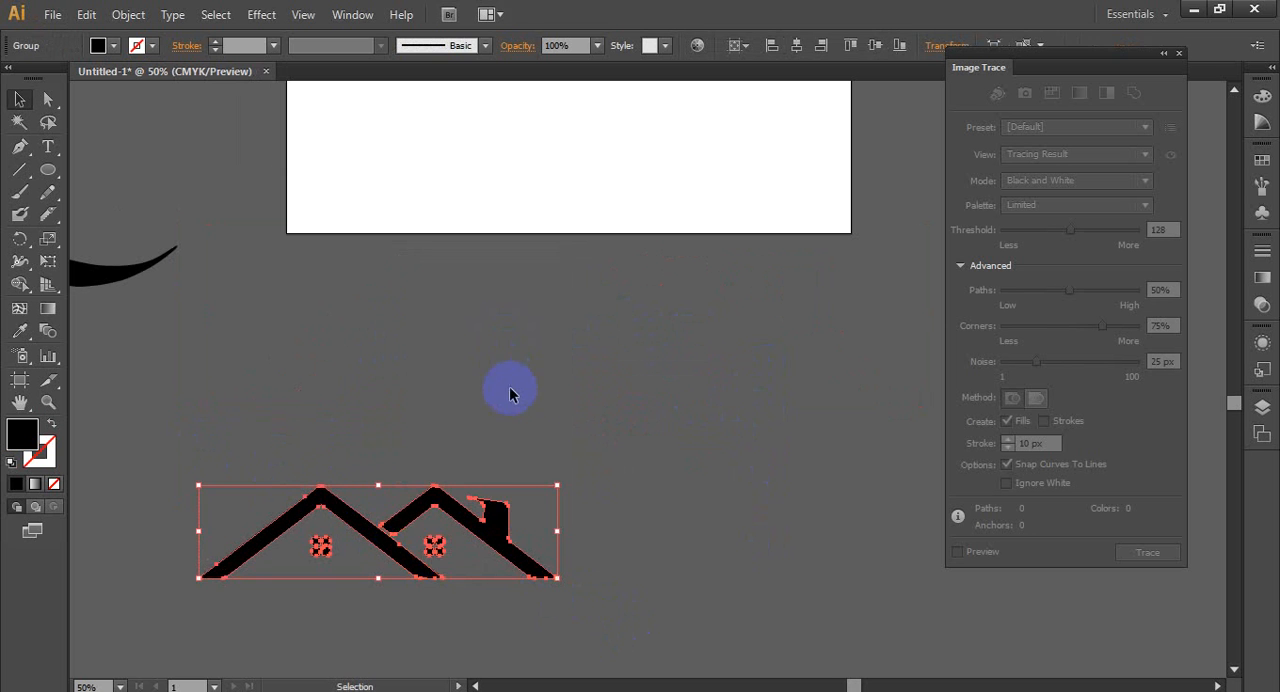
# - Move the house group up beside the artboard and fit the black wave directly beneath it
pyautogui.scroll(-2, 509, 393)
pyautogui.moveTo(463, 482); pyautogui.dragTo(257, 286)
pyautogui.click(380, 371)
pyautogui.moveTo(323, 343); pyautogui.dragTo(345, 350)
pyautogui.click(330, 443)
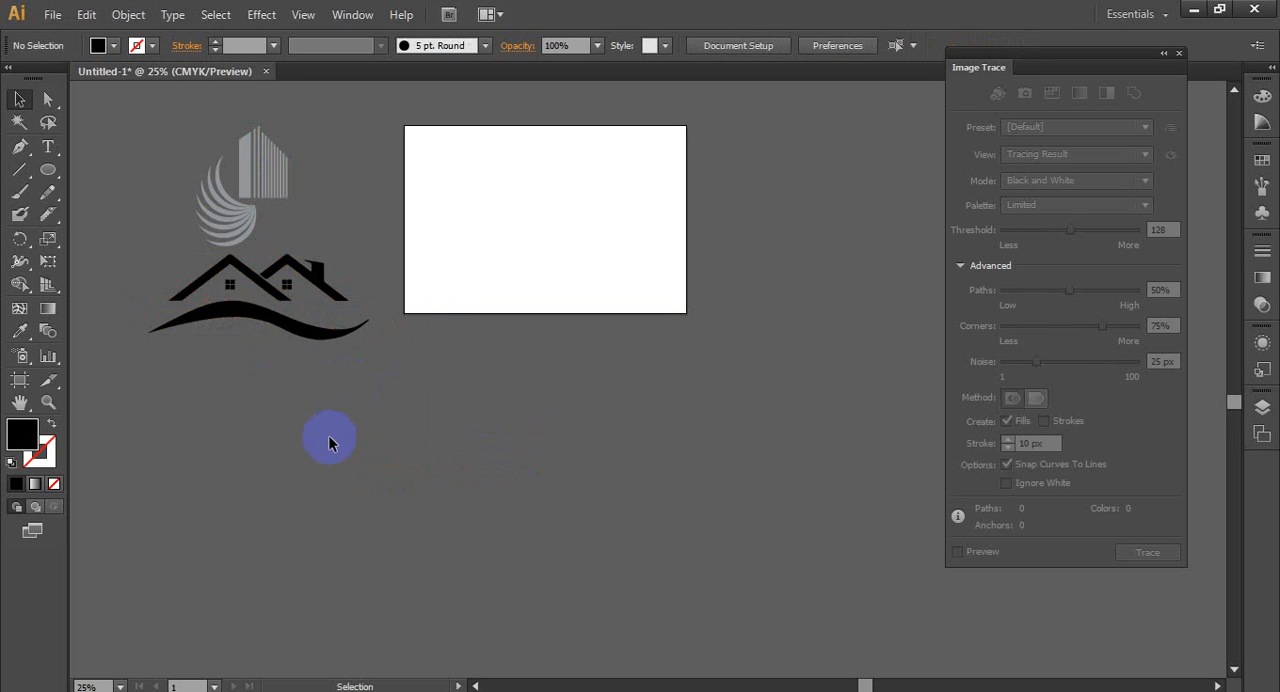
# - Nudge the black wave slightly to the left so it sits centred beneath the house
pyautogui.scroll(1, 252, 548)
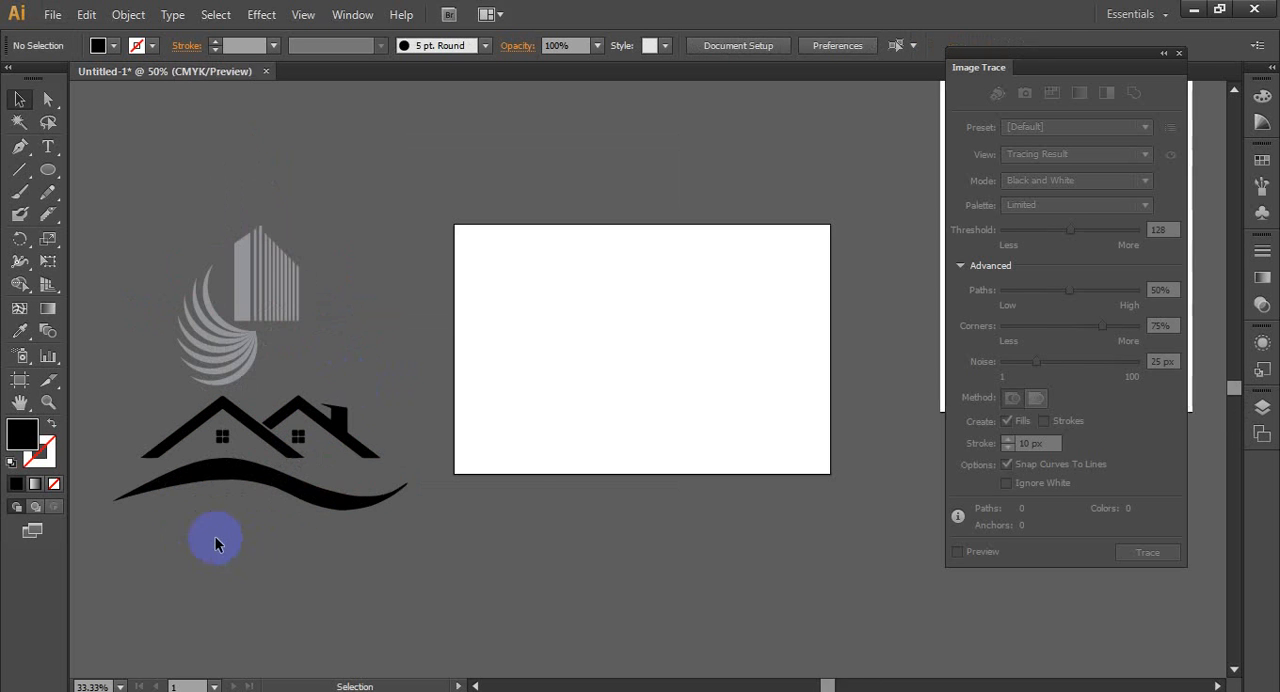
pyautogui.scroll(2, 215, 536)
pyautogui.scroll(-1, 359, 494)
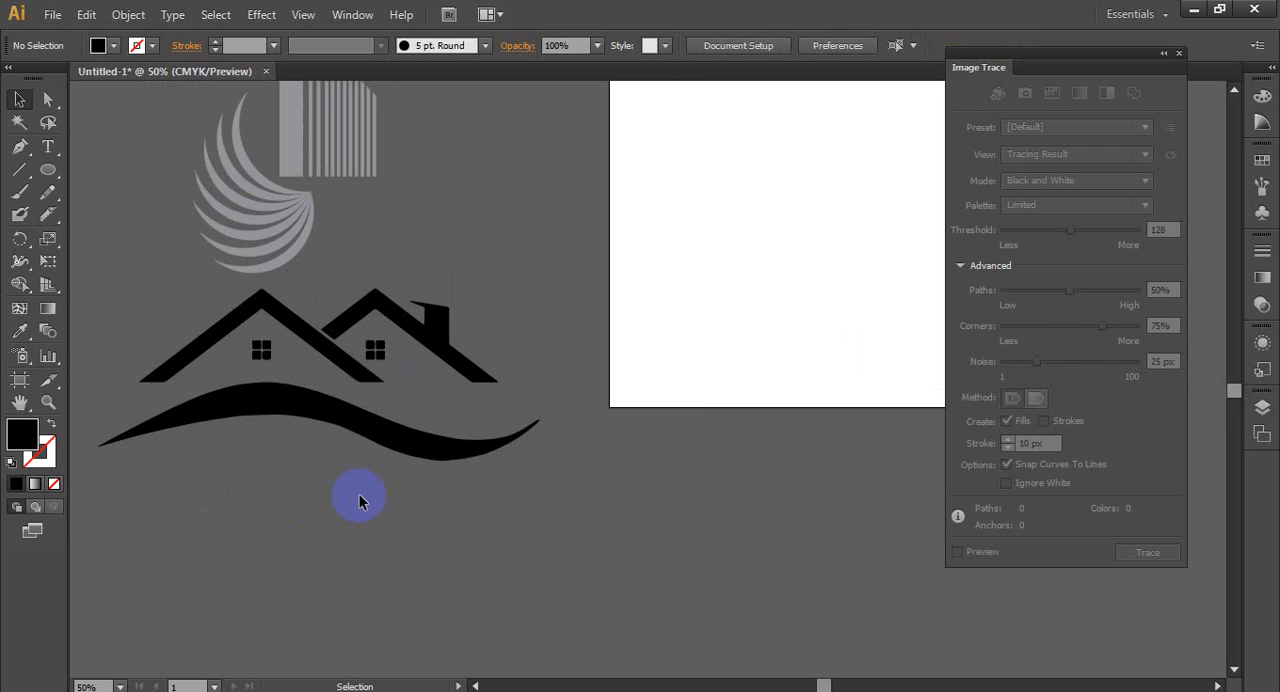
pyautogui.moveTo(377, 431); pyautogui.dragTo(367, 433)
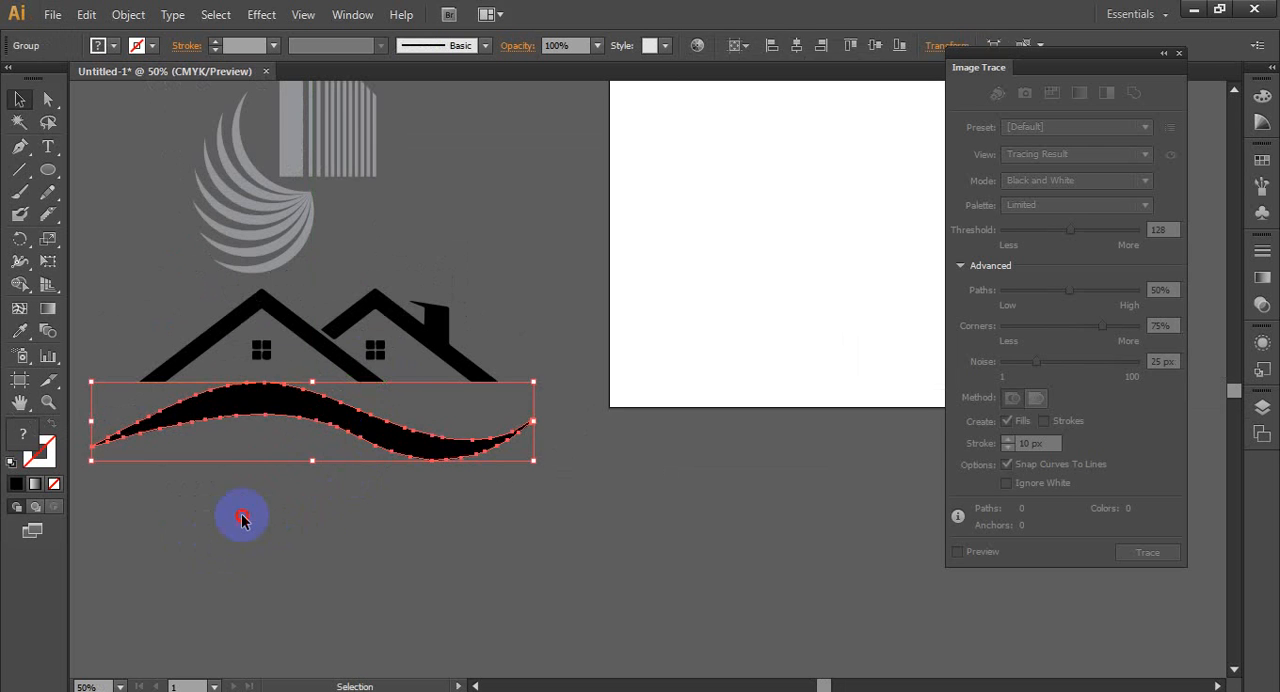
pyautogui.click(241, 518)
pyautogui.click(432, 352)
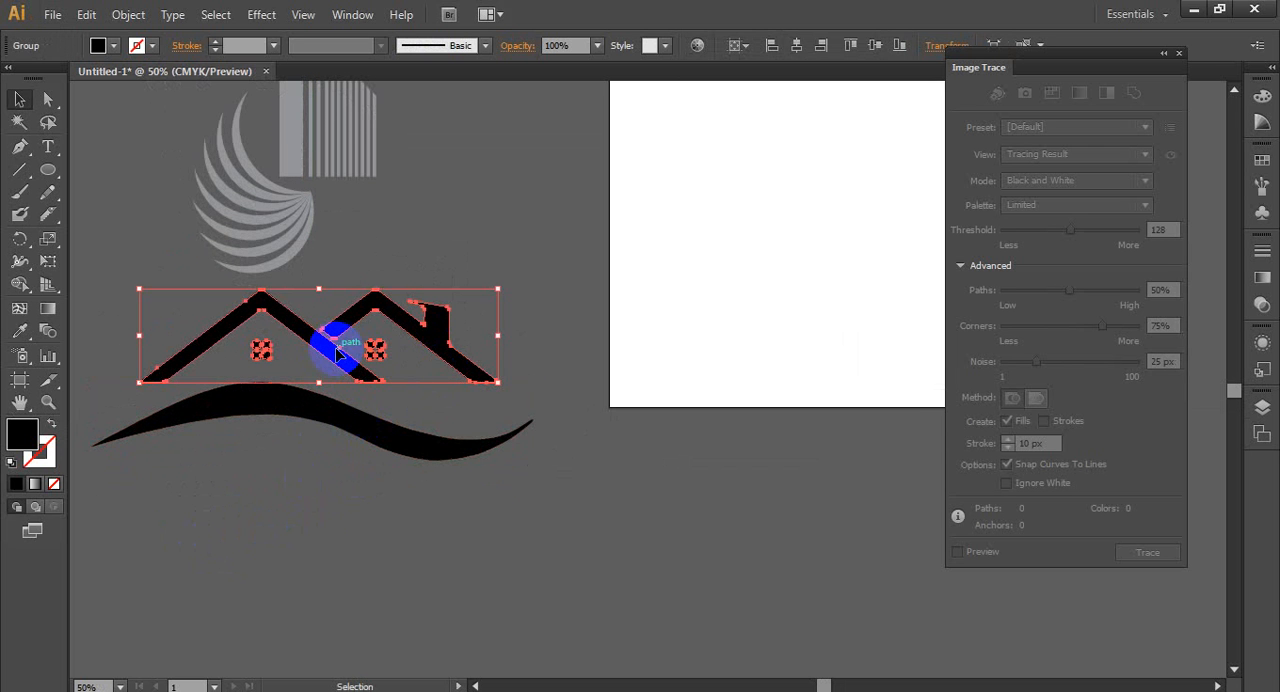
pyautogui.click(330, 508)
# - Try shrinking the black wave and repositioning it beneath the house, and undo these changes
pyautogui.click(486, 436)
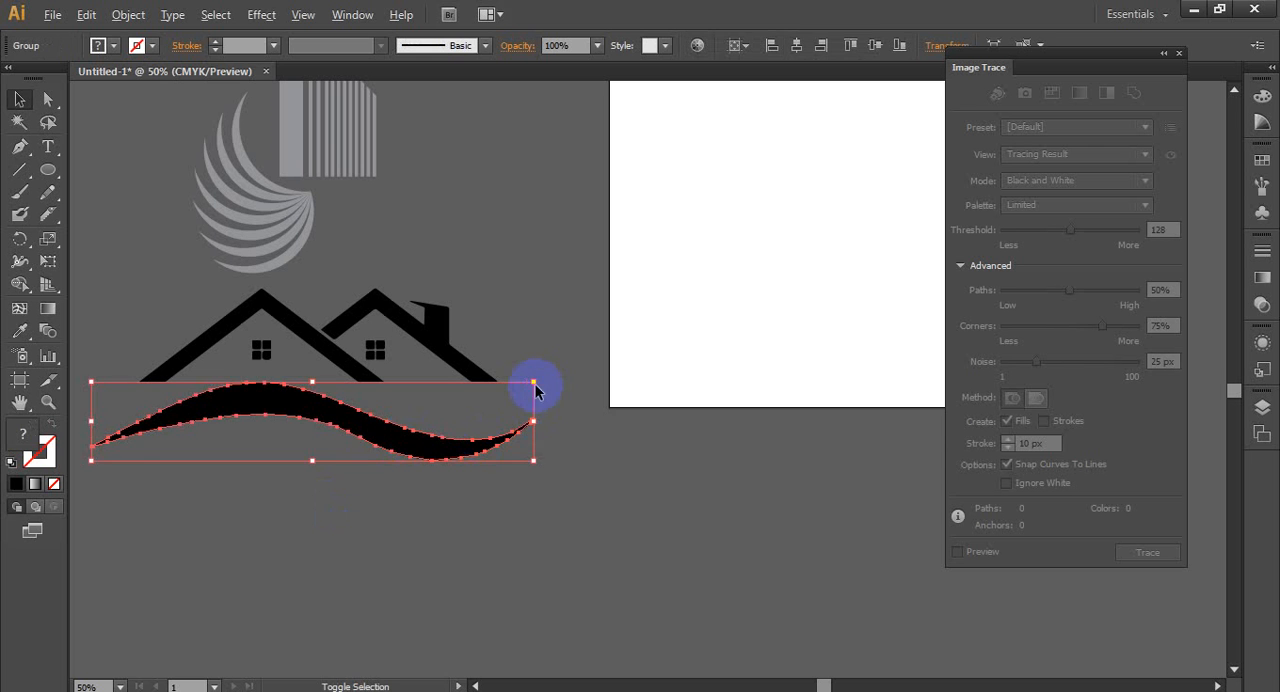
pyautogui.moveTo(534, 380); pyautogui.dragTo(500, 405)
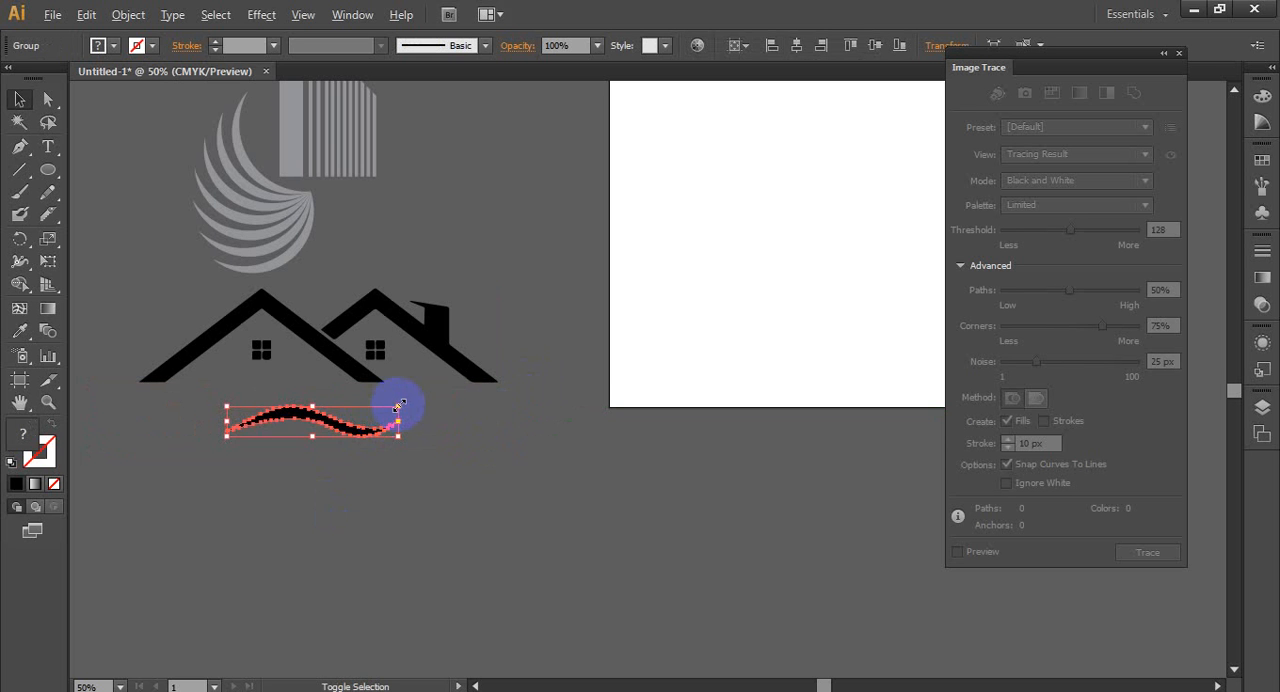
pyautogui.moveTo(399, 405); pyautogui.dragTo(438, 399)
pyautogui.moveTo(312, 418); pyautogui.dragTo(268, 398)
pyautogui.hotkey('ctrl', 'z')
pyautogui.hotkey('ctrl', 'z')
pyautogui.hotkey('ctrl', 'z')
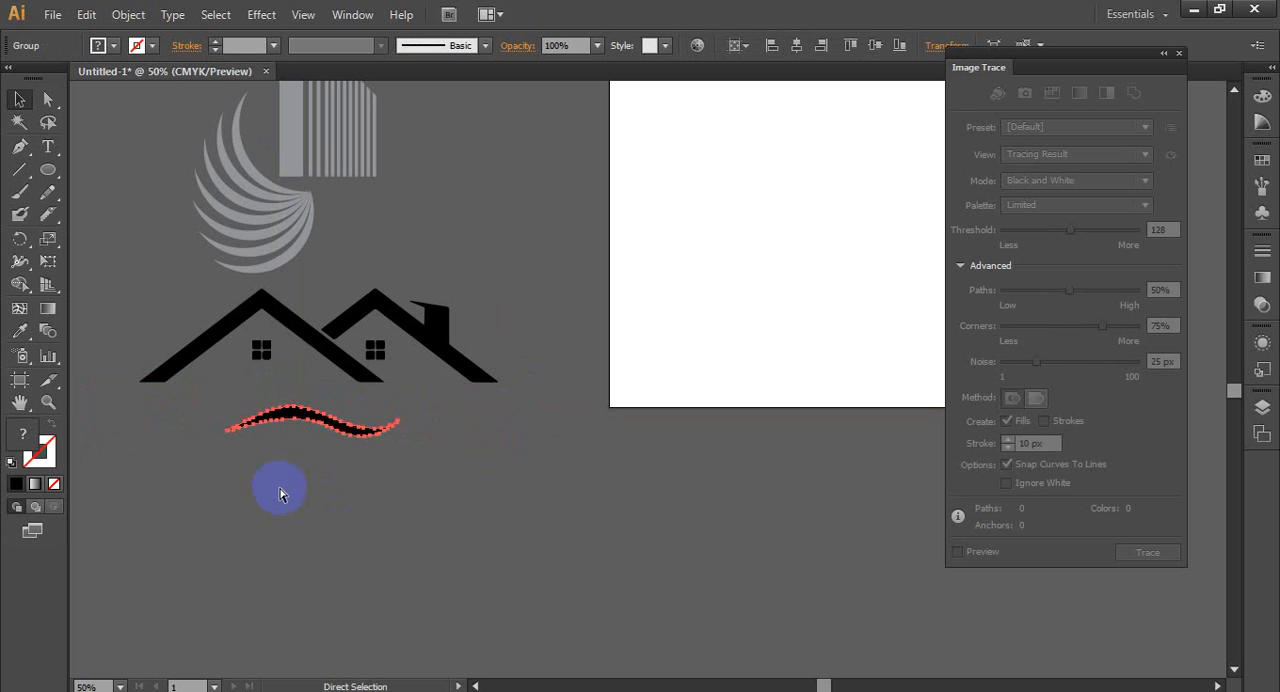
# - Group the house with the wave and move the group down, clear of the gray building and swirl
pyautogui.click(320, 548)
pyautogui.moveTo(116, 318)
pyautogui.mouseDown()
pyautogui.moveTo(176, 369)
pyautogui.moveTo(477, 505)
pyautogui.mouseUp()
pyautogui.rightClick(389, 401)
pyautogui.click(449, 491)
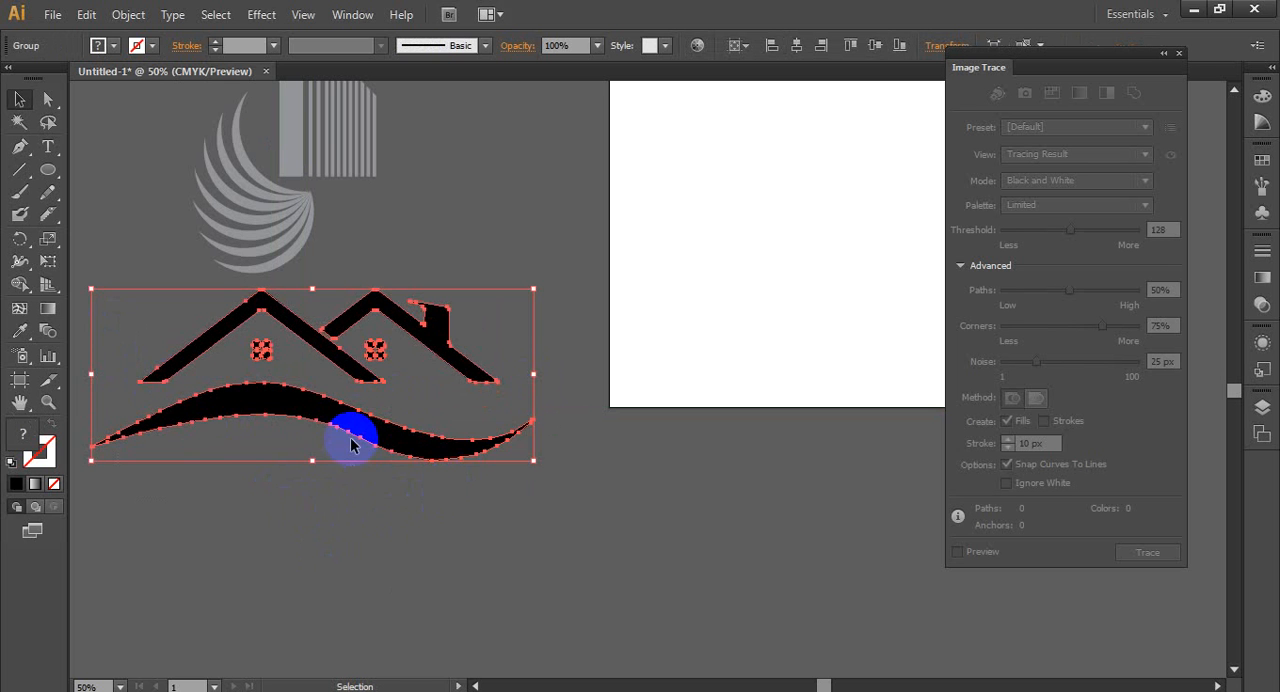
pyautogui.scroll(-4, 350, 445)
pyautogui.moveTo(409, 260); pyautogui.dragTo(489, 451)
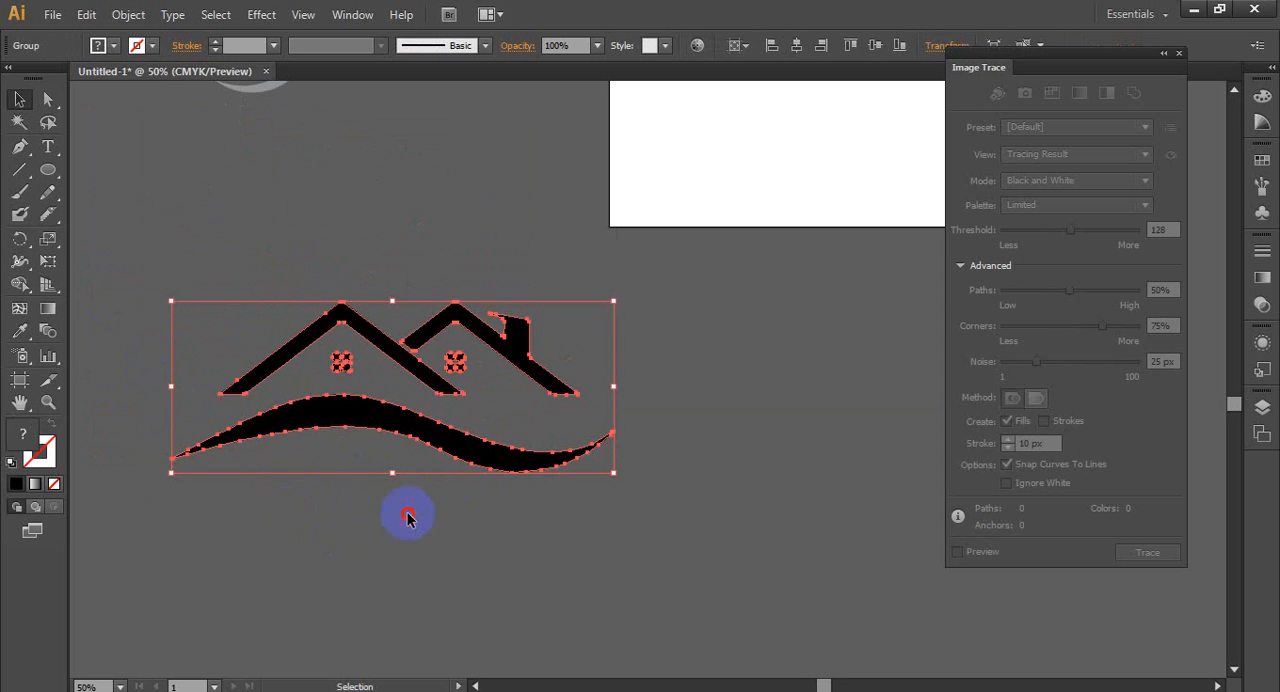
pyautogui.click(408, 517)
# - Group the gray striped building bars and place them on the house, rising between the two roof peaks
pyautogui.scroll(-2, 500, 520)
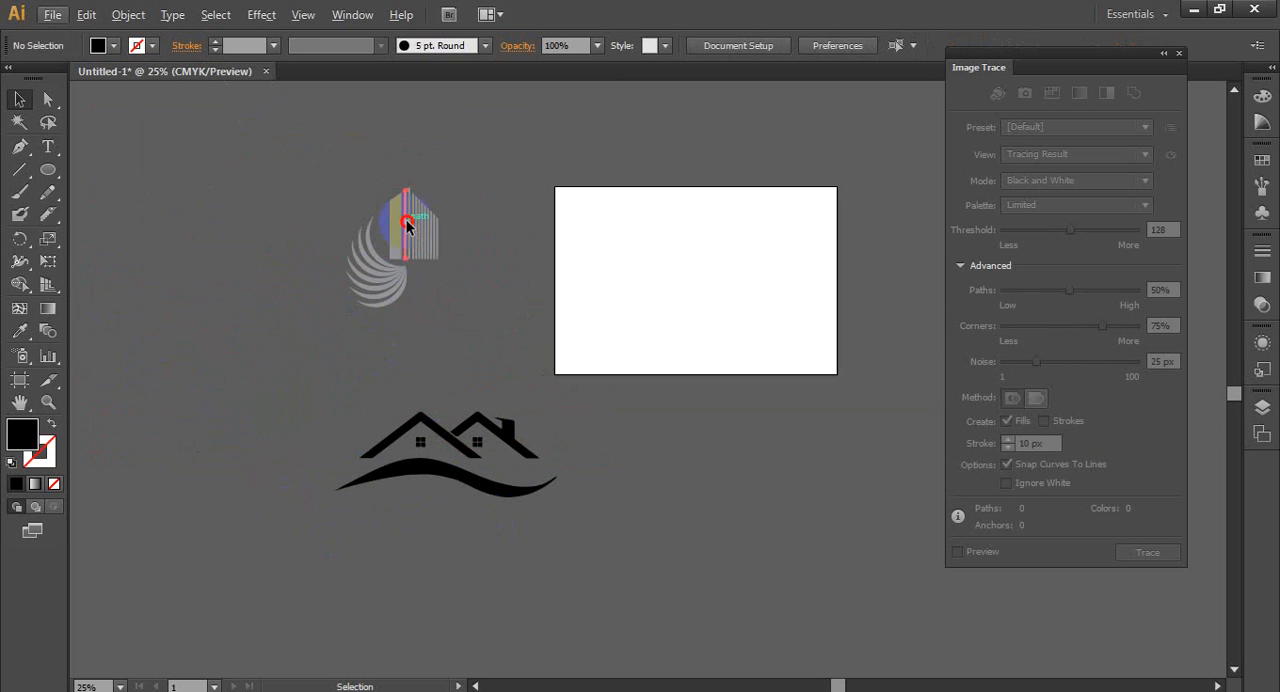
pyautogui.click(407, 222)
pyautogui.click(446, 243)
pyautogui.moveTo(456, 262); pyautogui.dragTo(444, 413)
pyautogui.rightClick(423, 229)
pyautogui.click(466, 320)
pyautogui.keyDown('alt'); pyautogui.scroll(2, 460, 438); pyautogui.keyUp('alt')
pyautogui.click(674, 420)
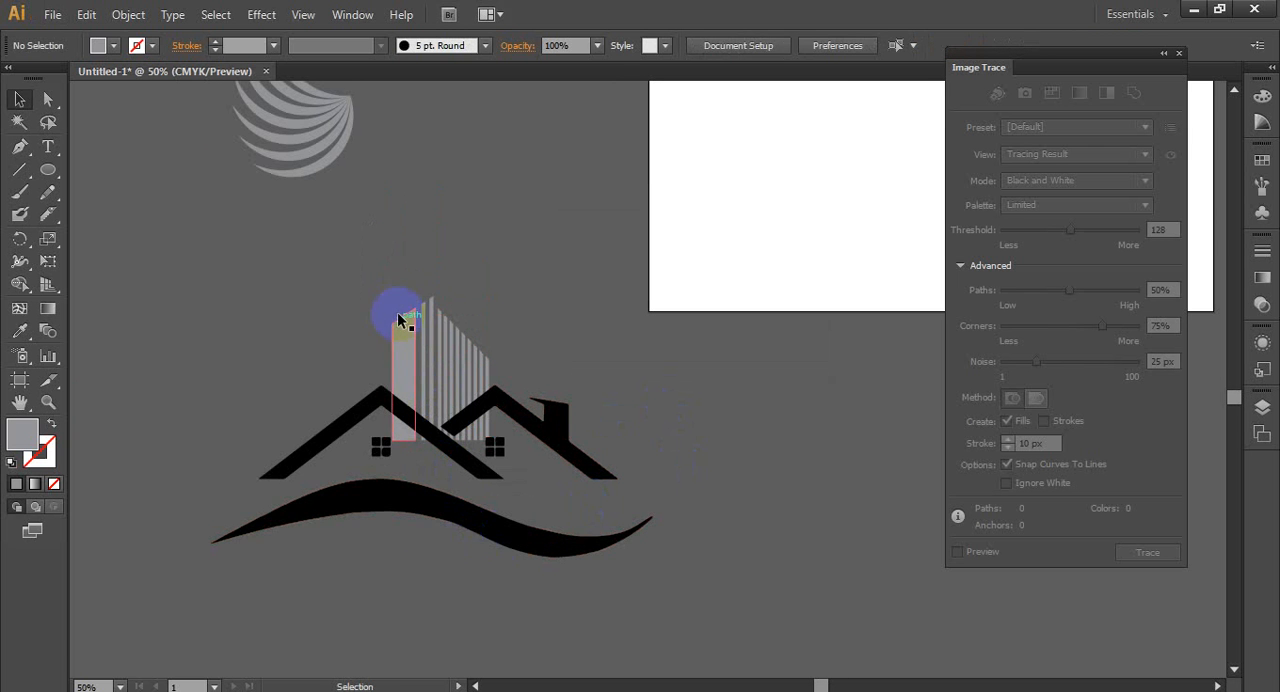
# - Select the building and house, and remove the wide gray bar's portion beneath the left roof with Shape Builder
pyautogui.keyDown('alt'); pyautogui.scroll(3, 438, 435); pyautogui.keyUp('alt')
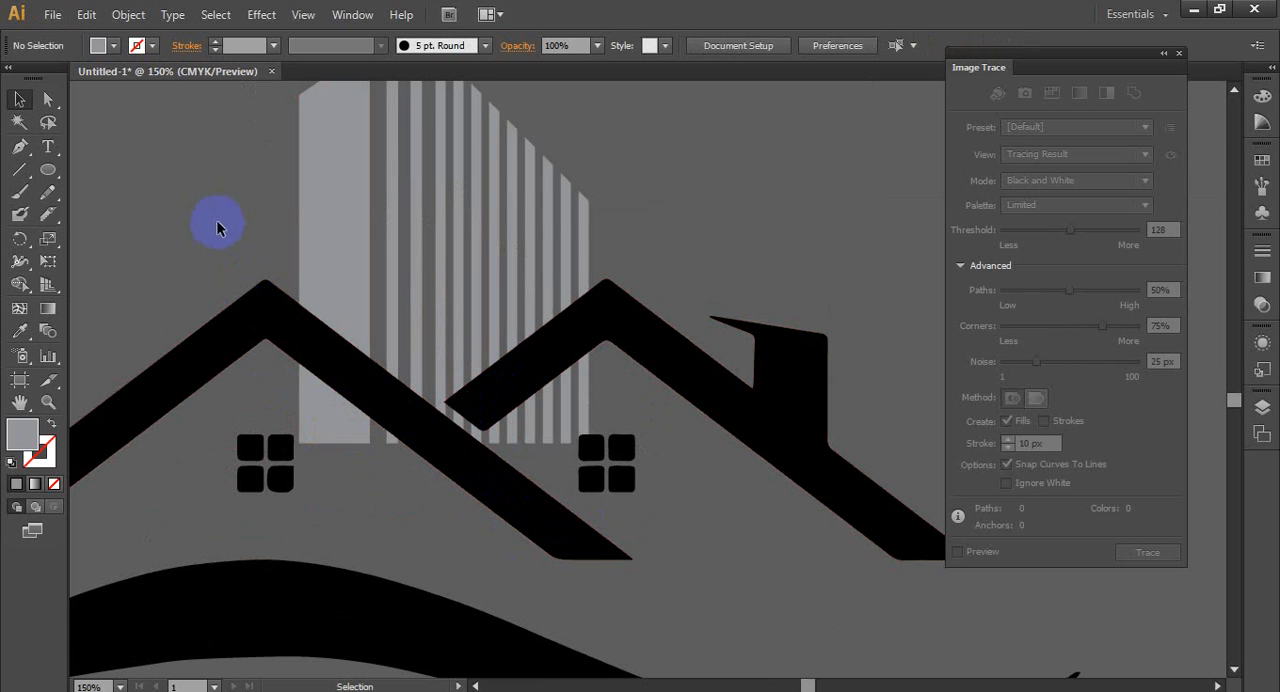
pyautogui.moveTo(218, 228); pyautogui.dragTo(679, 624)
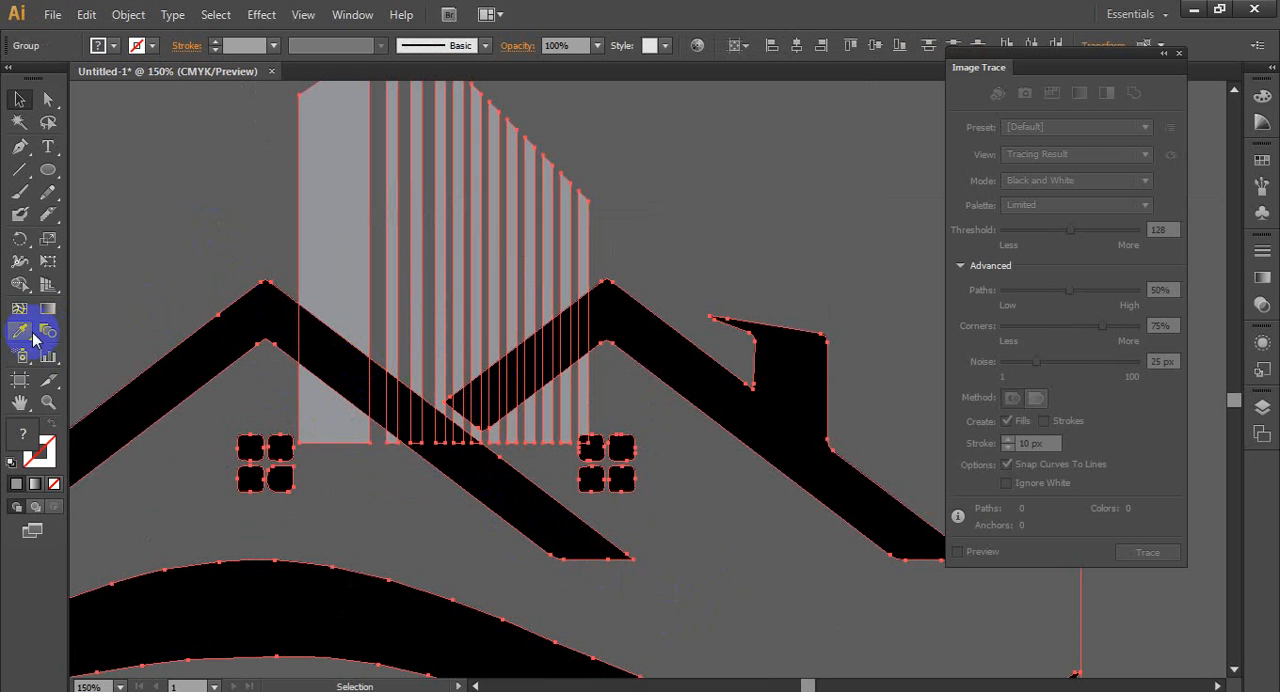
pyautogui.click(24, 288)
pyautogui.keyDown('alt'); pyautogui.click(309, 417); pyautogui.keyUp('alt')
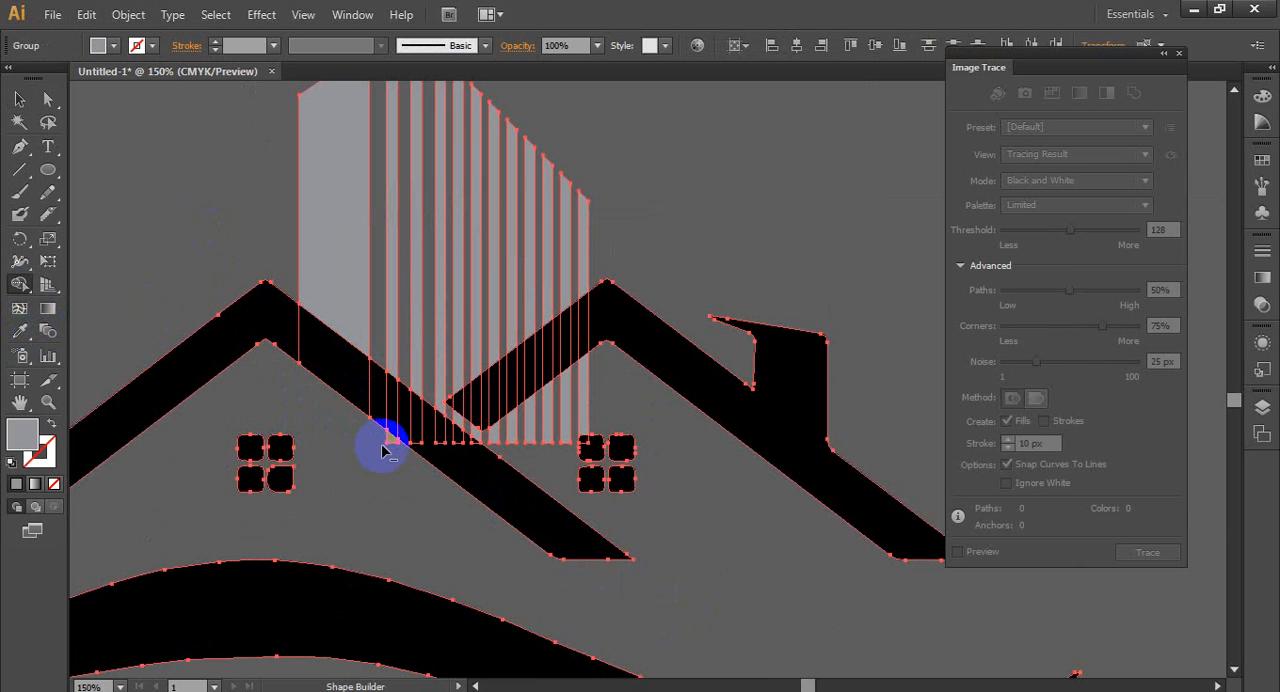
# - Remove the narrow gray bar pieces in the gap between the roofs and beneath the right roof with Shape Builder
pyautogui.scroll(2, 388, 440)
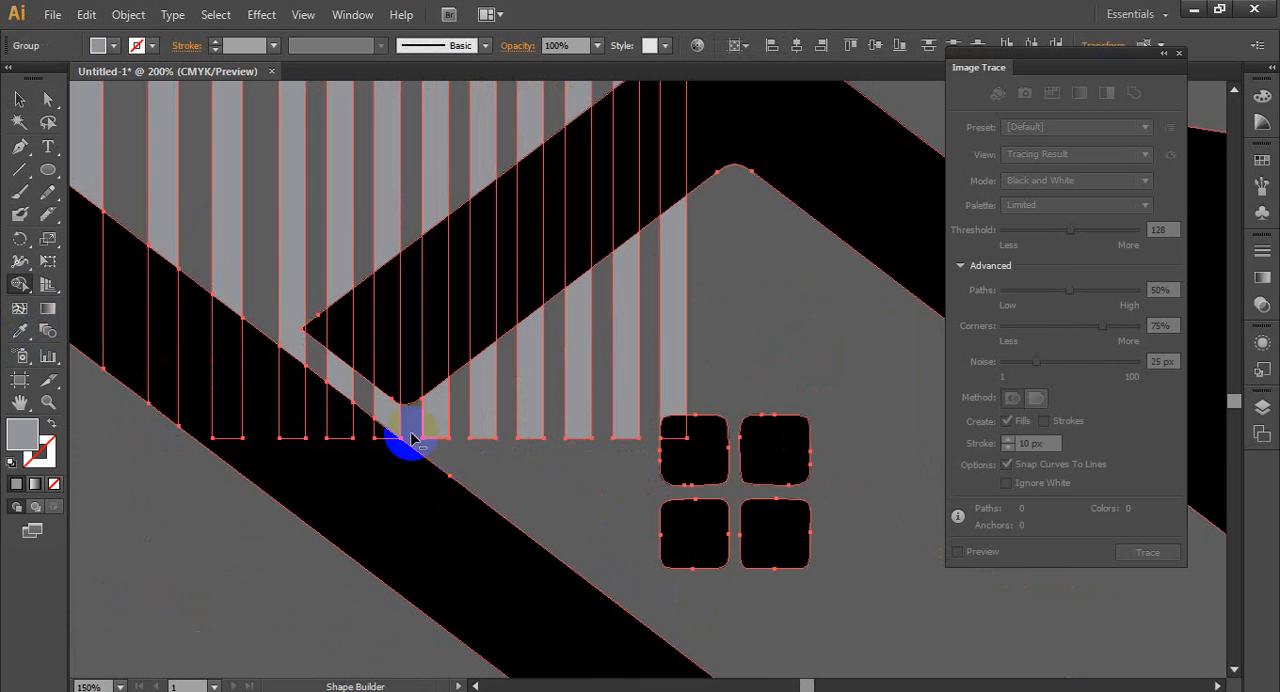
pyautogui.scroll(1, 395, 426)
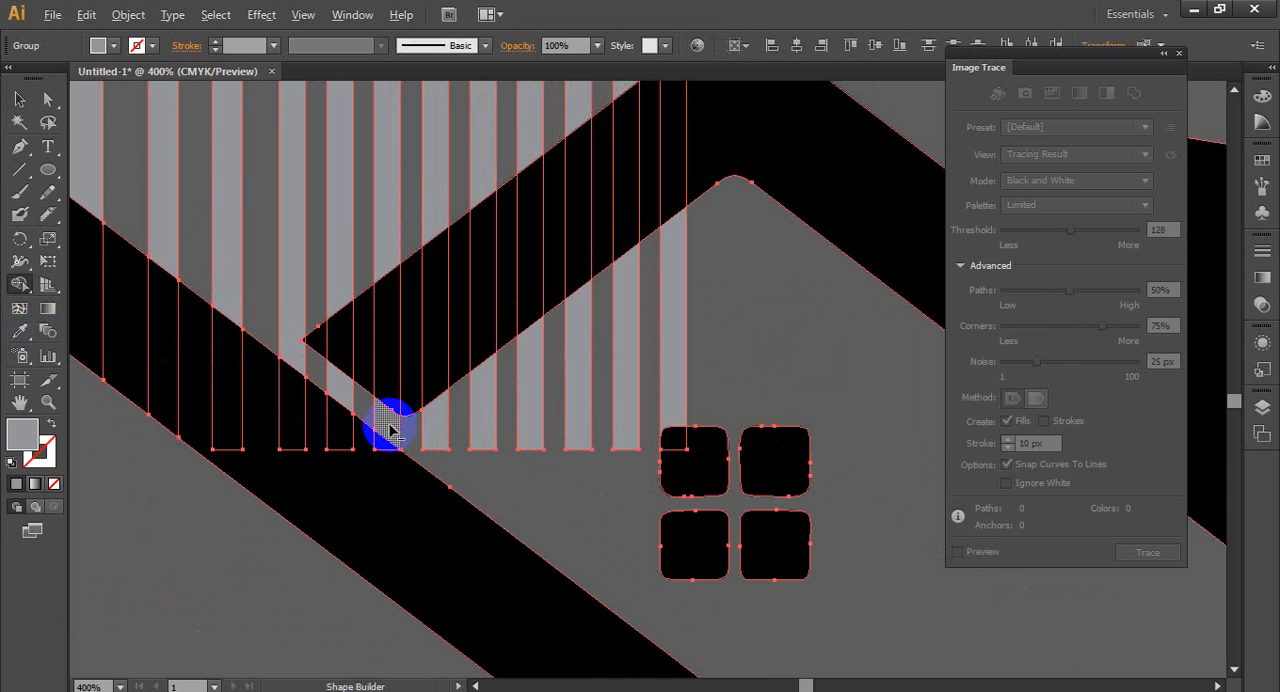
pyautogui.keyDown('alt'); pyautogui.click(389, 424); pyautogui.keyUp('alt')
pyautogui.keyDown('alt'); pyautogui.click(346, 393); pyautogui.keyUp('alt')
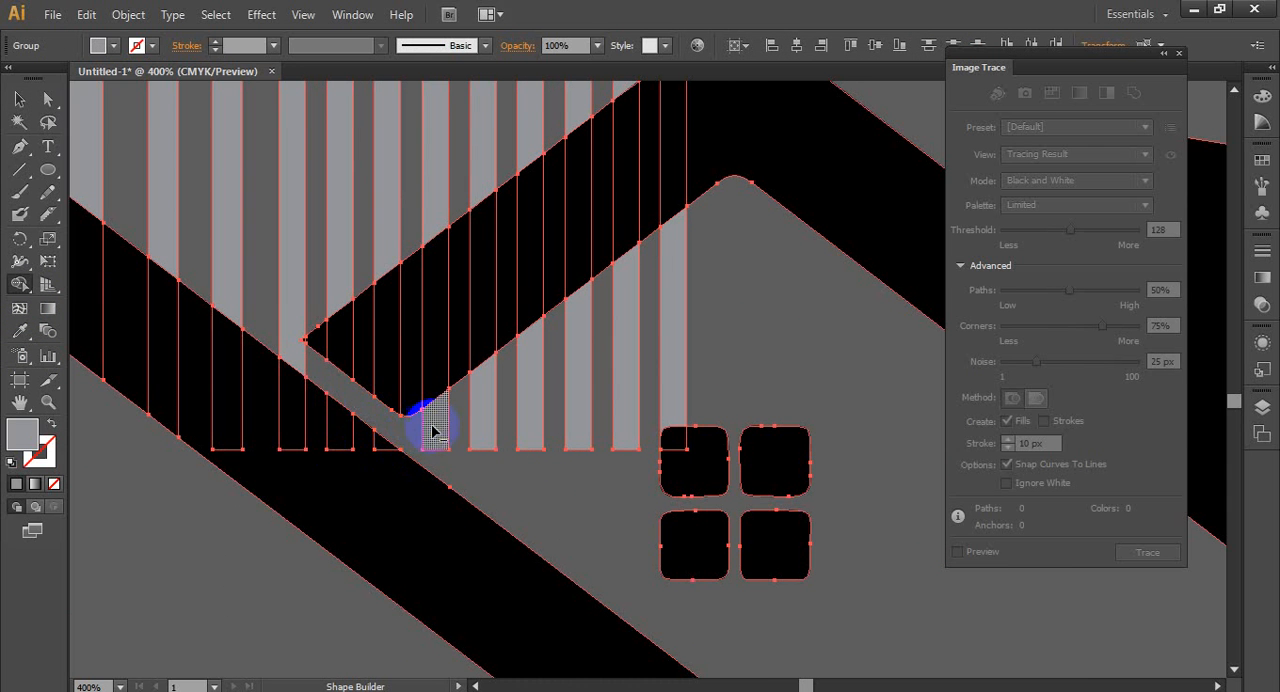
pyautogui.keyDown('alt'); pyautogui.click(477, 420); pyautogui.keyUp('alt')
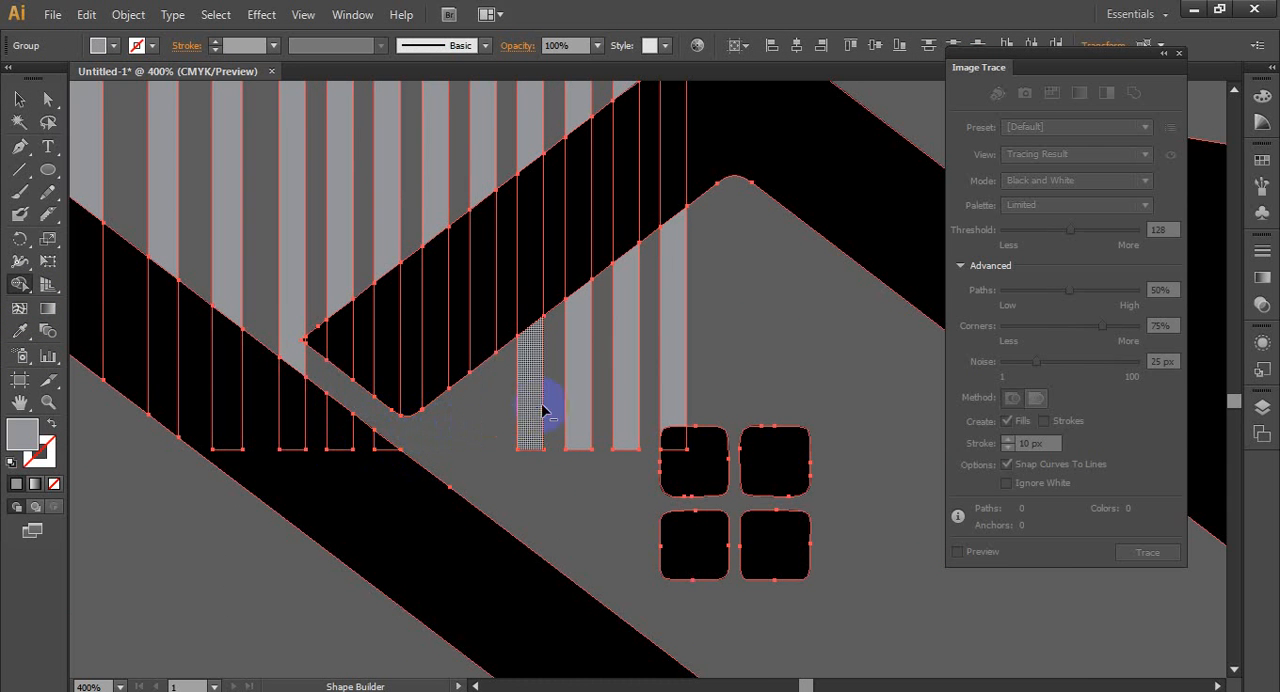
pyautogui.keyDown('alt'); pyautogui.click(540, 408); pyautogui.keyUp('alt')
pyautogui.keyDown('alt'); pyautogui.click(580, 394); pyautogui.keyUp('alt')
pyautogui.keyDown('alt'); pyautogui.click(628, 390); pyautogui.keyUp('alt')
pyautogui.keyDown('alt'); pyautogui.click(677, 376); pyautogui.keyUp('alt')
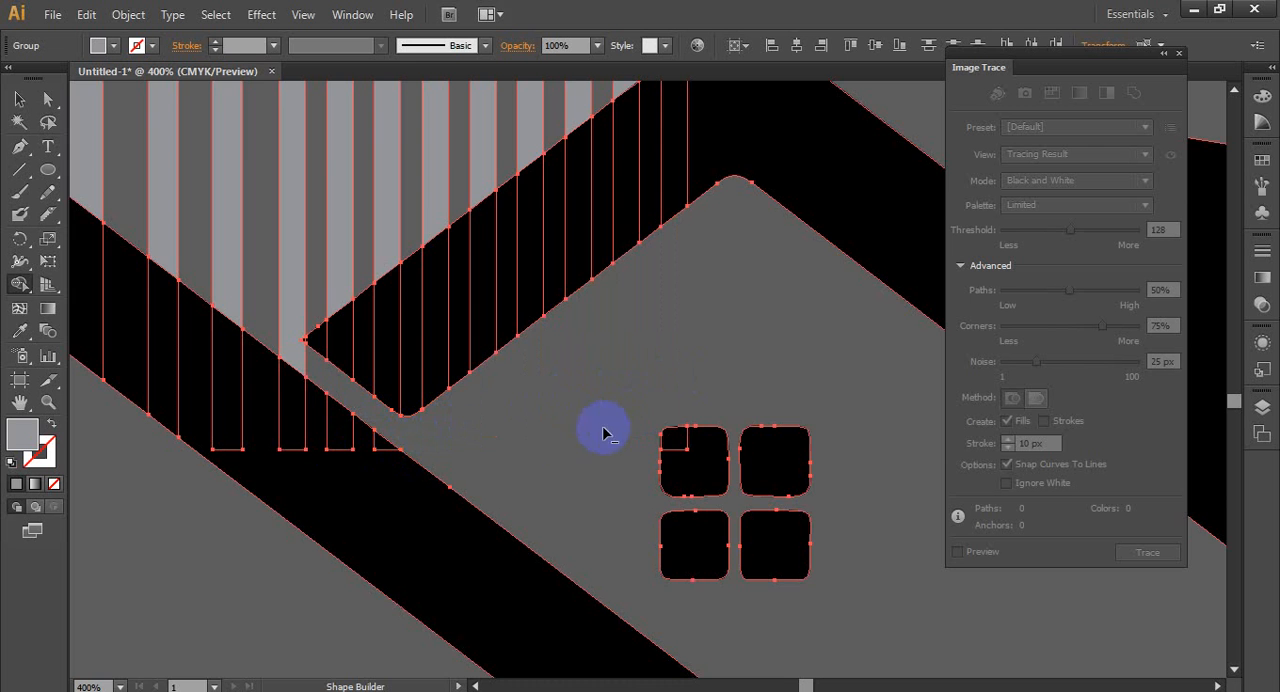
# - Deselect the artwork and inspect where the trimmed building bars meet the roof edges
pyautogui.scroll(-2, 519, 443)
pyautogui.scroll(1, 329, 423)
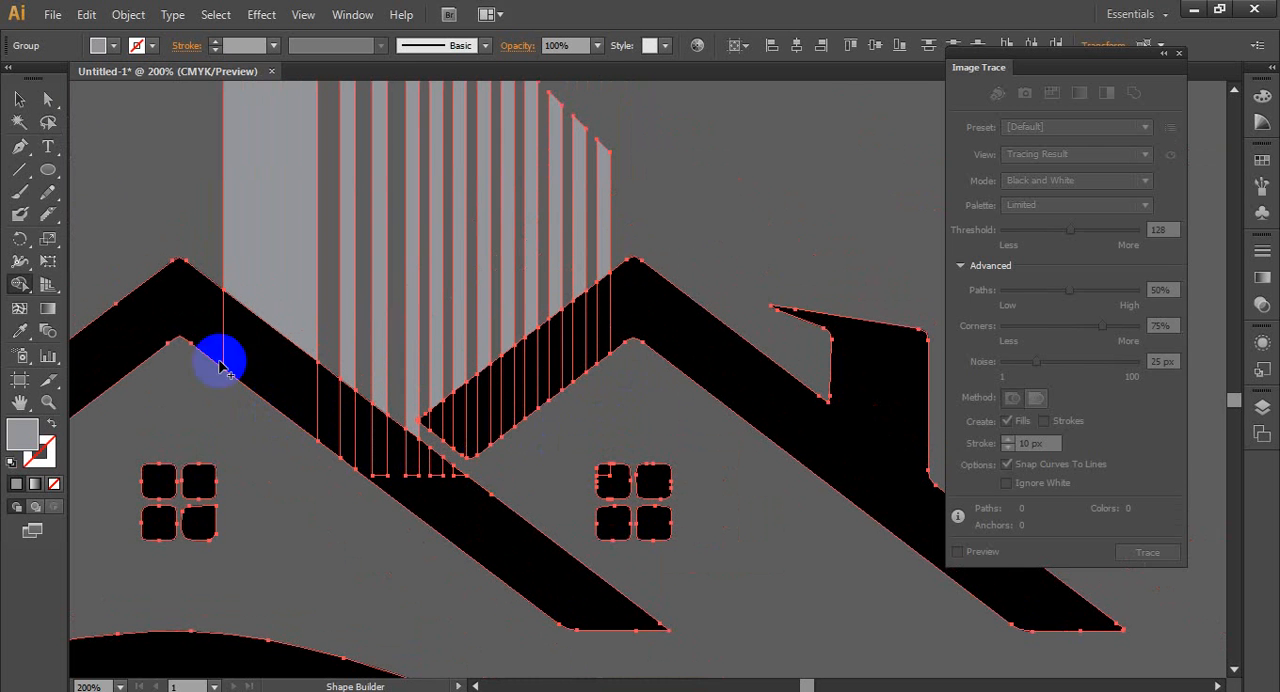
pyautogui.click(26, 104)
pyautogui.click(128, 171)
pyautogui.scroll(-2, 197, 296)
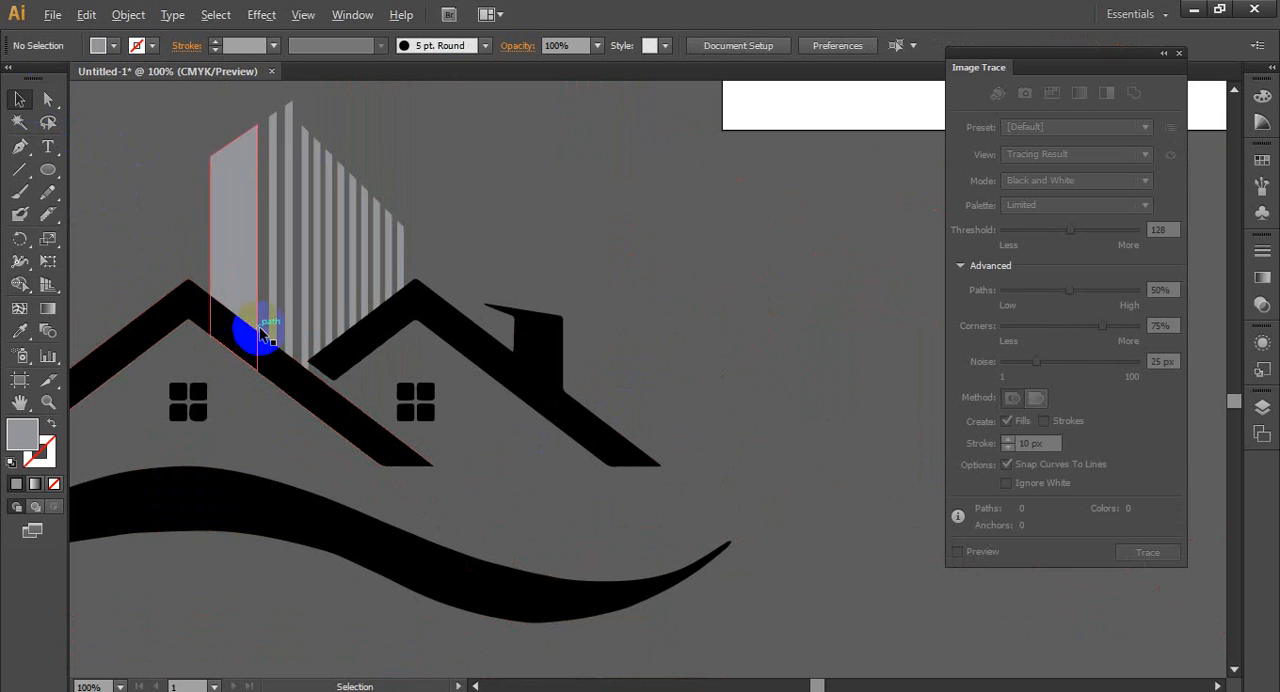
pyautogui.scroll(1, 160, 400)
pyautogui.scroll(1, 138, 416)
pyautogui.scroll(2, 137, 416)
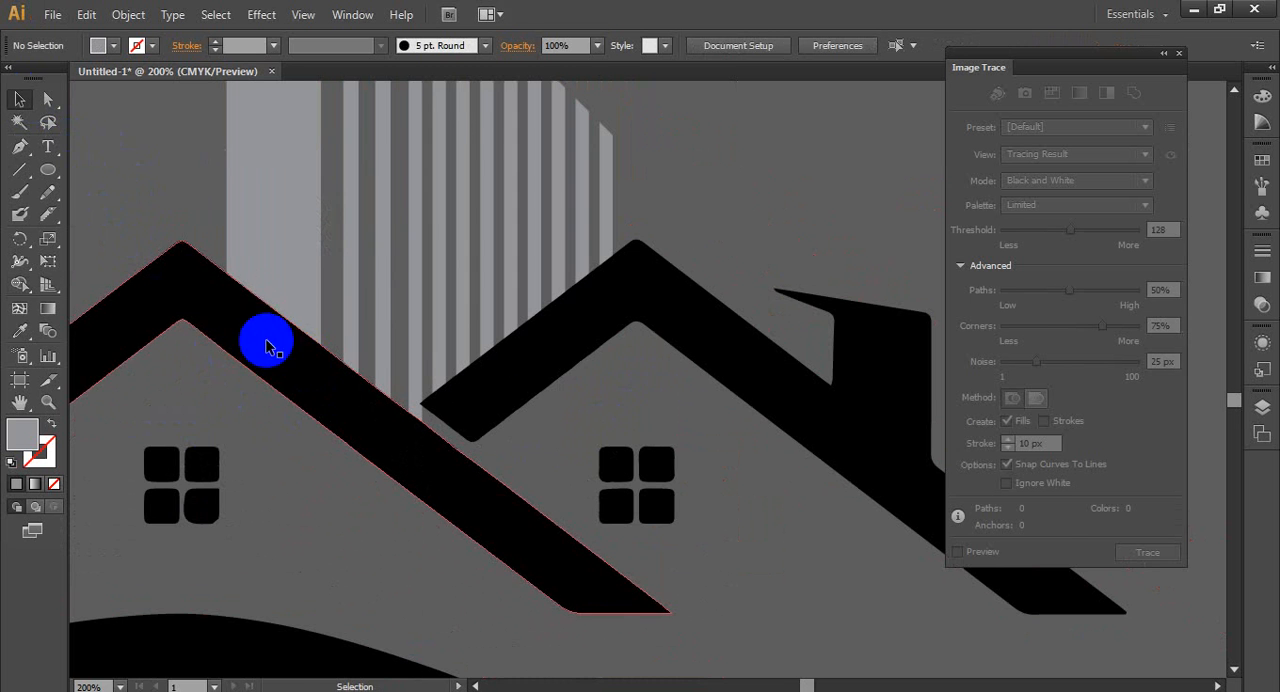
# - Ungroup the striped building above the roofs so its bars can be colored separately
pyautogui.scroll(-3, 269, 343)
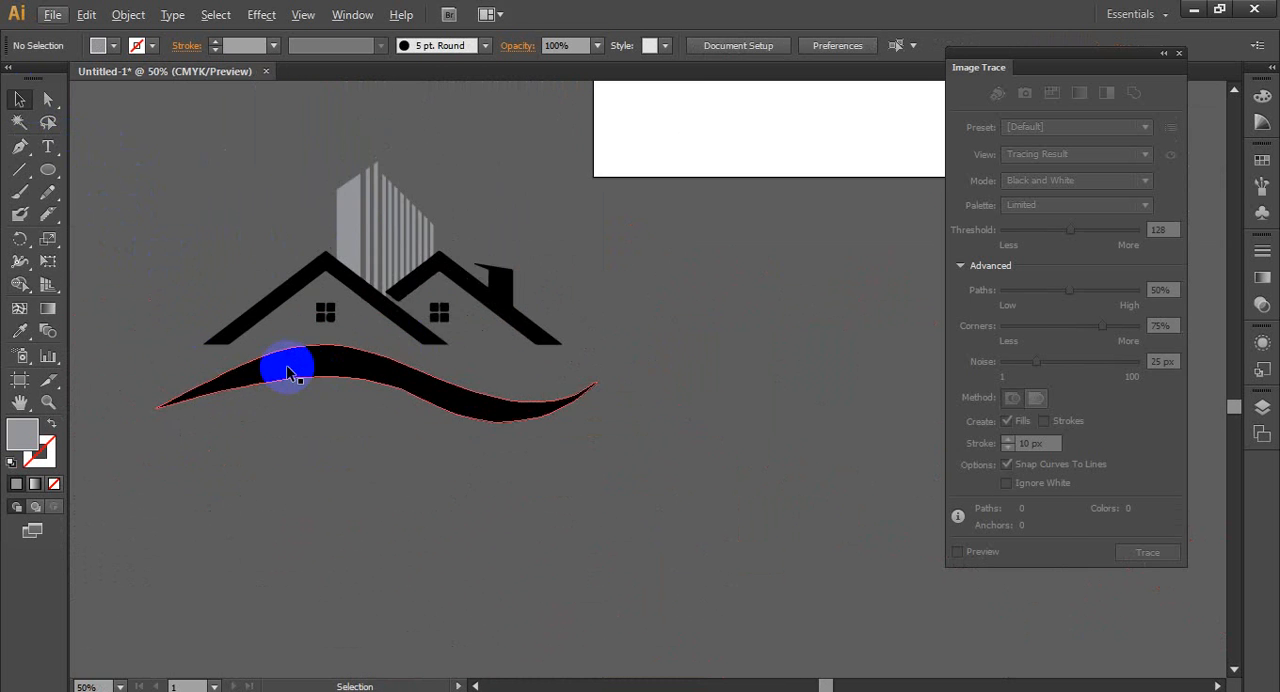
pyautogui.scroll(1, 281, 362)
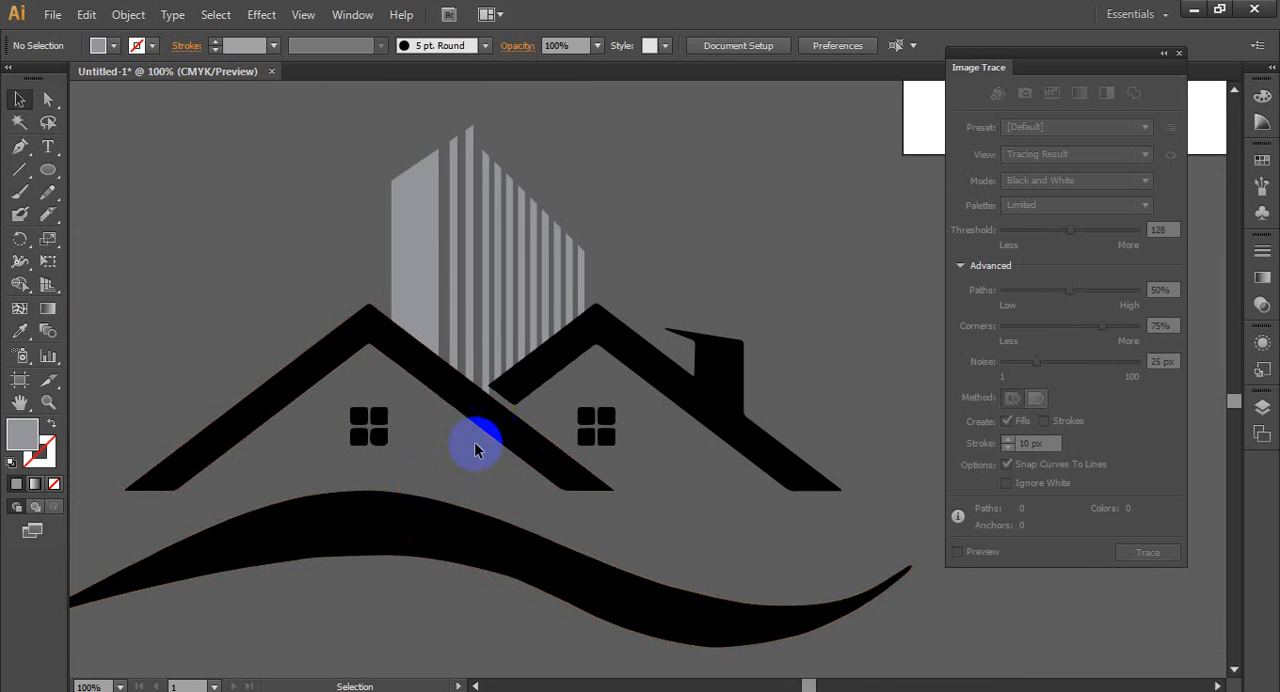
pyautogui.scroll(1, 474, 441)
pyautogui.click(343, 478)
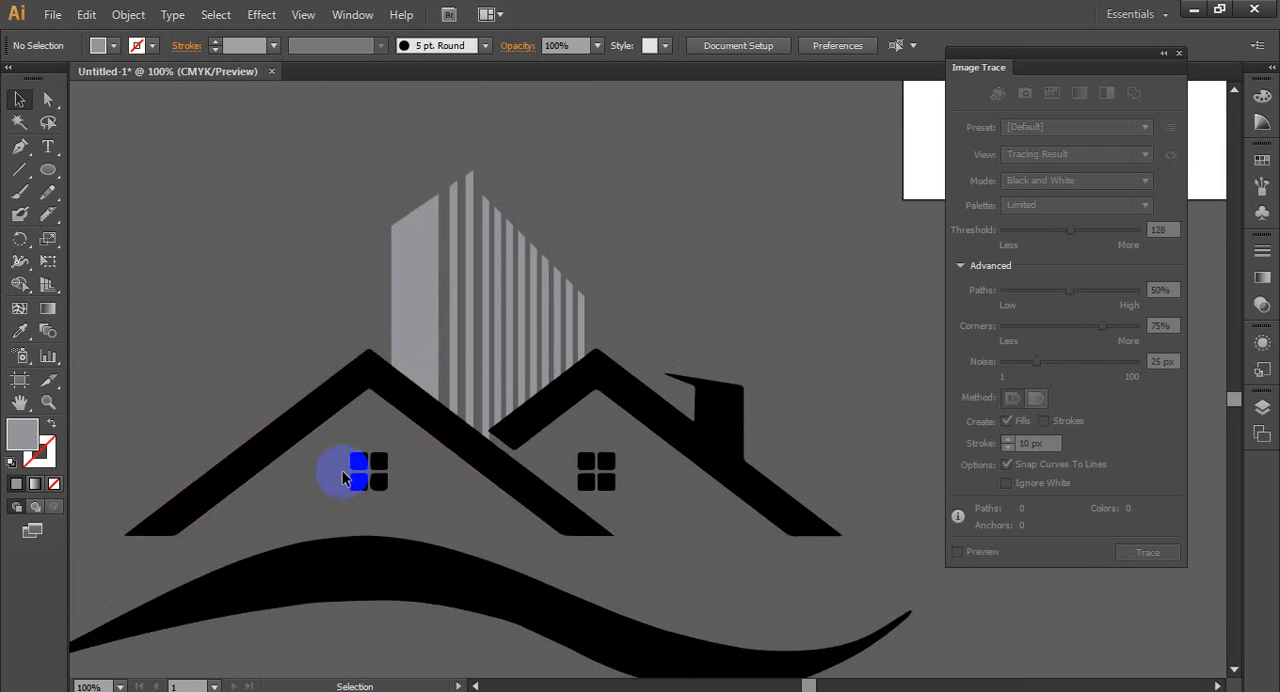
pyautogui.click(428, 300)
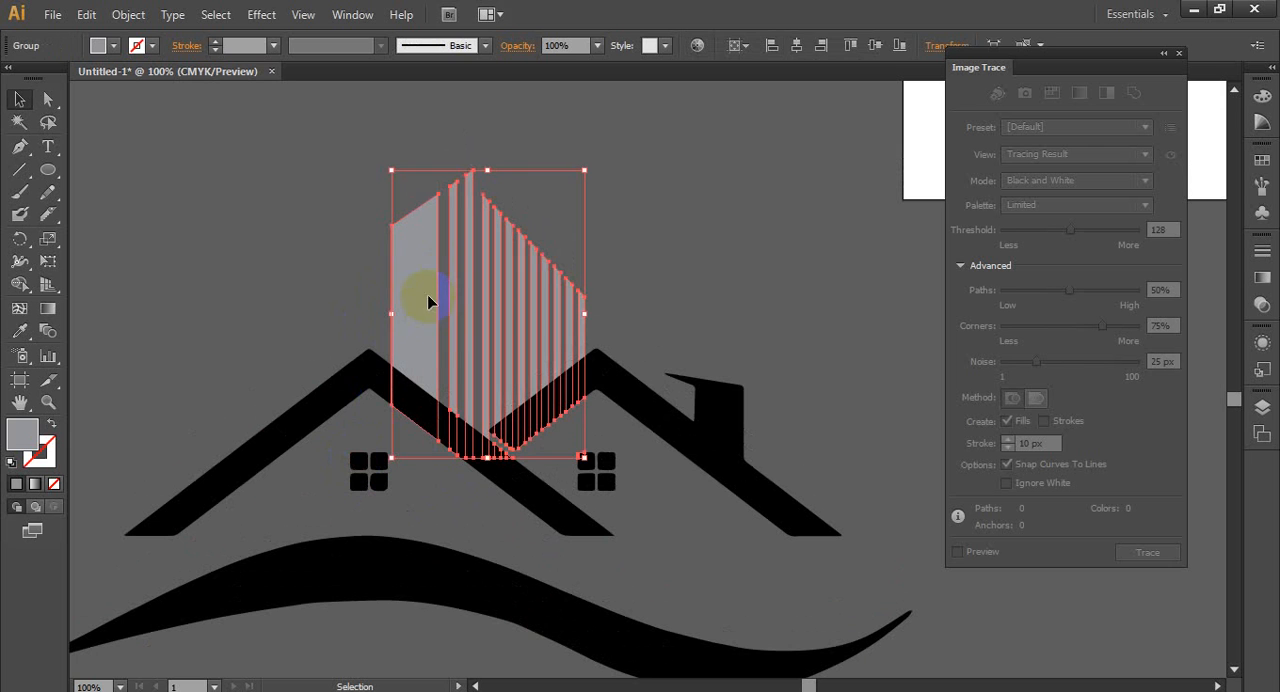
pyautogui.rightClick(503, 289)
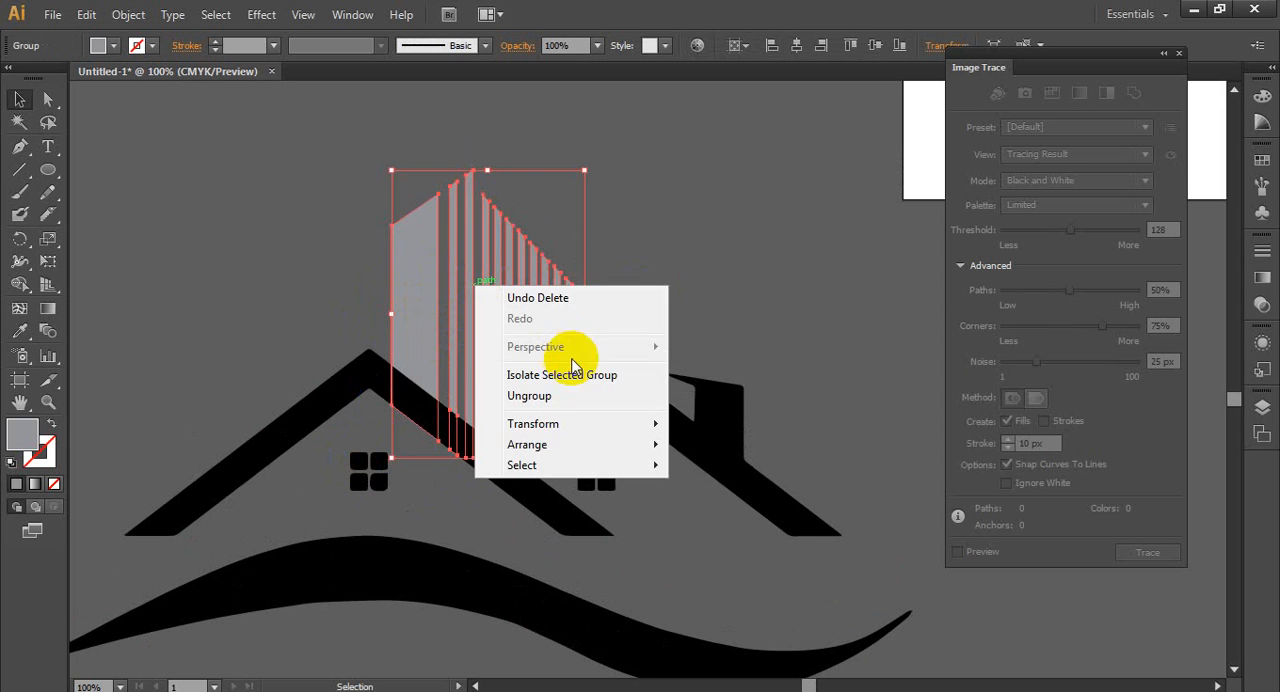
pyautogui.click(562, 398)
pyautogui.click(698, 284)
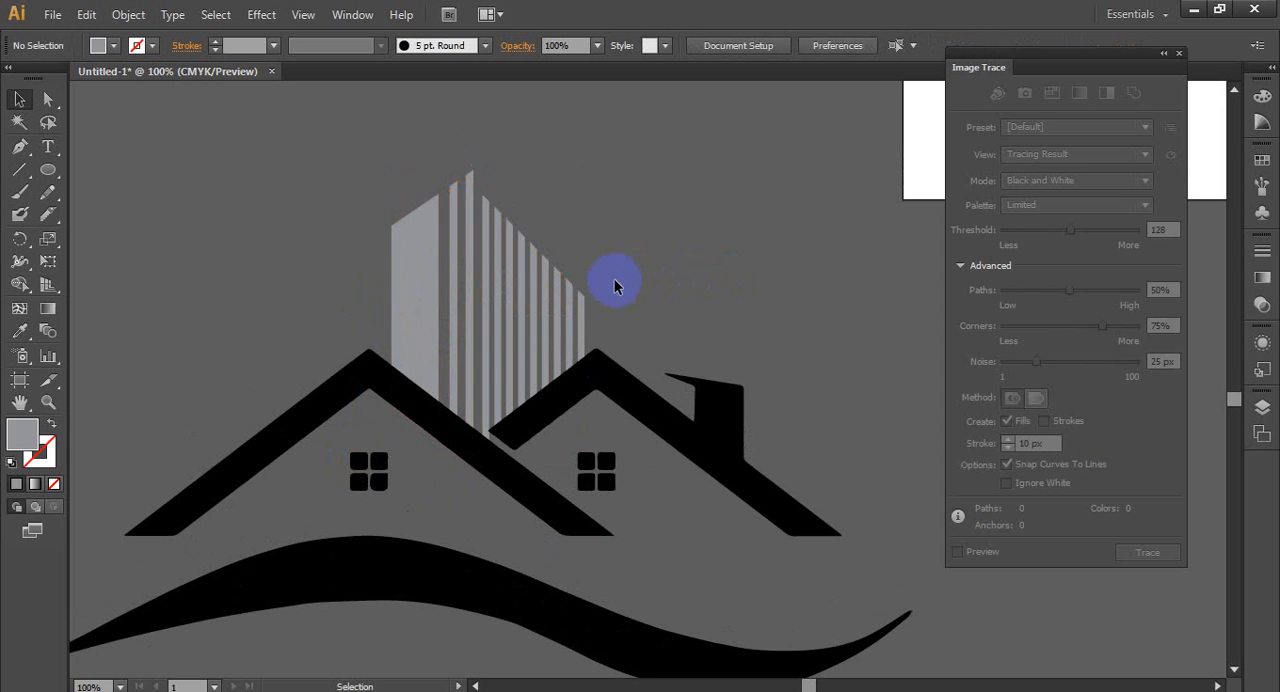
pyautogui.scroll(-1, 545, 295)
pyautogui.scroll(1, 620, 290)
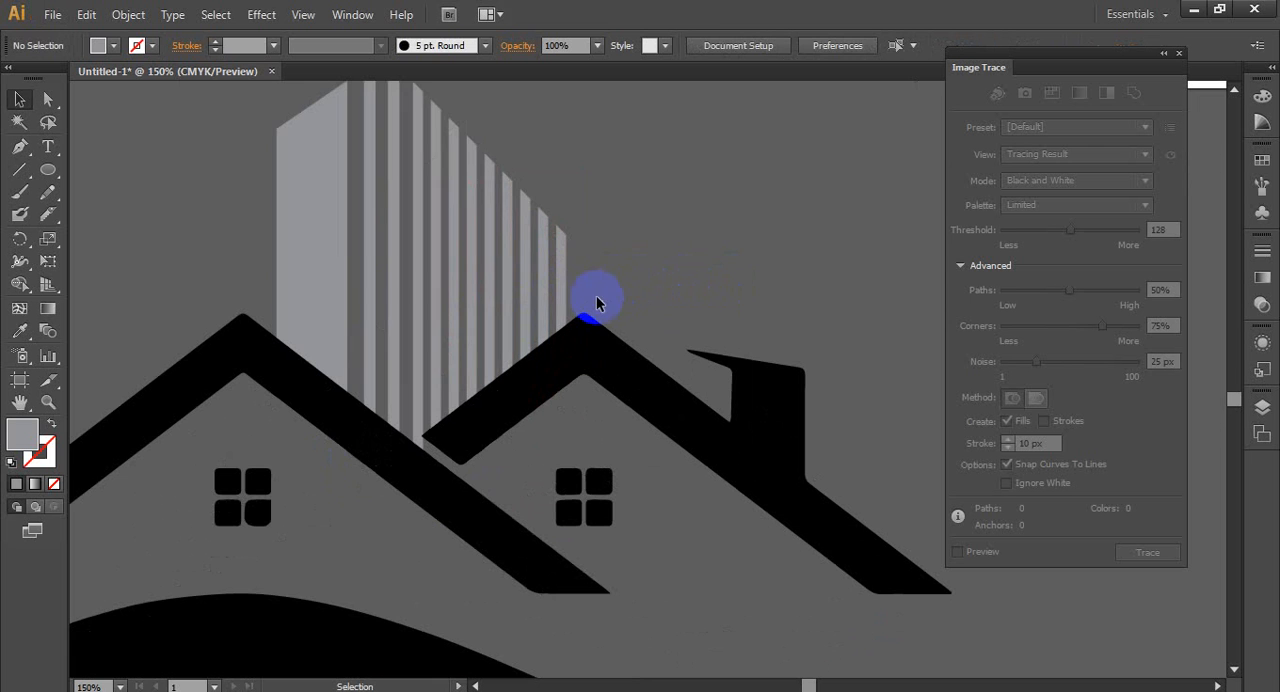
# - Fill the building's wide left bar with the dark gray 90% black swatch
pyautogui.click(335, 229)
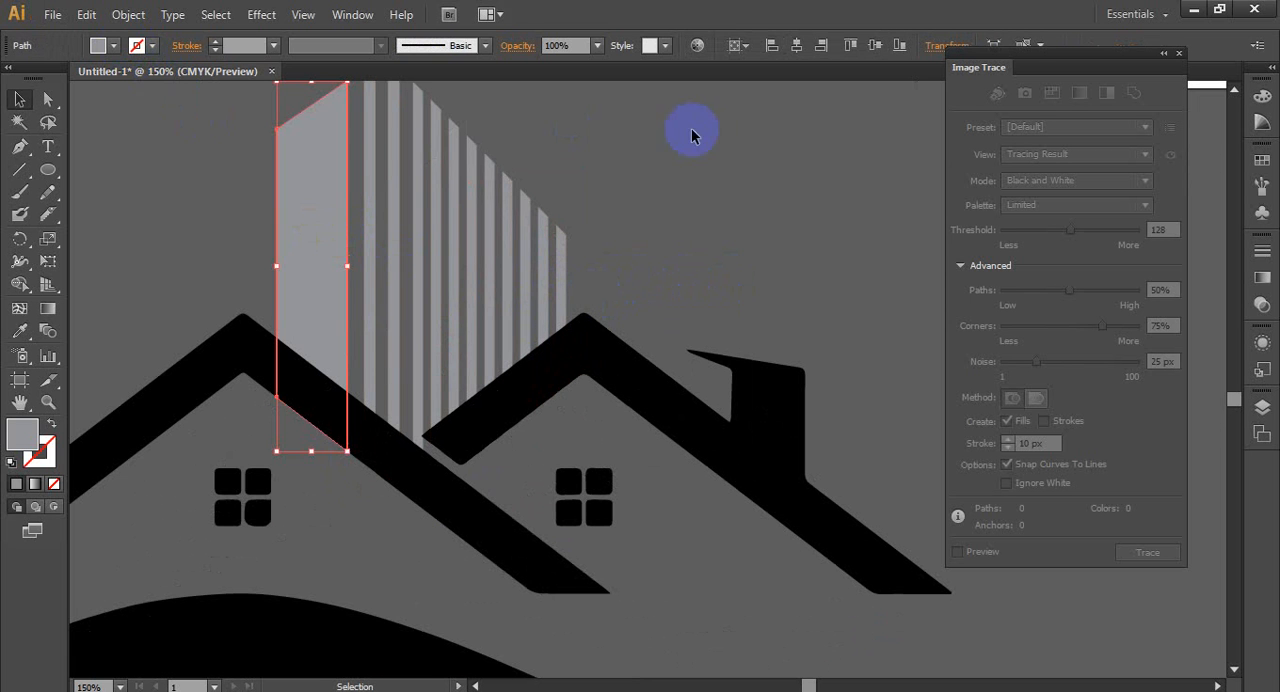
pyautogui.click(700, 181)
pyautogui.click(298, 200)
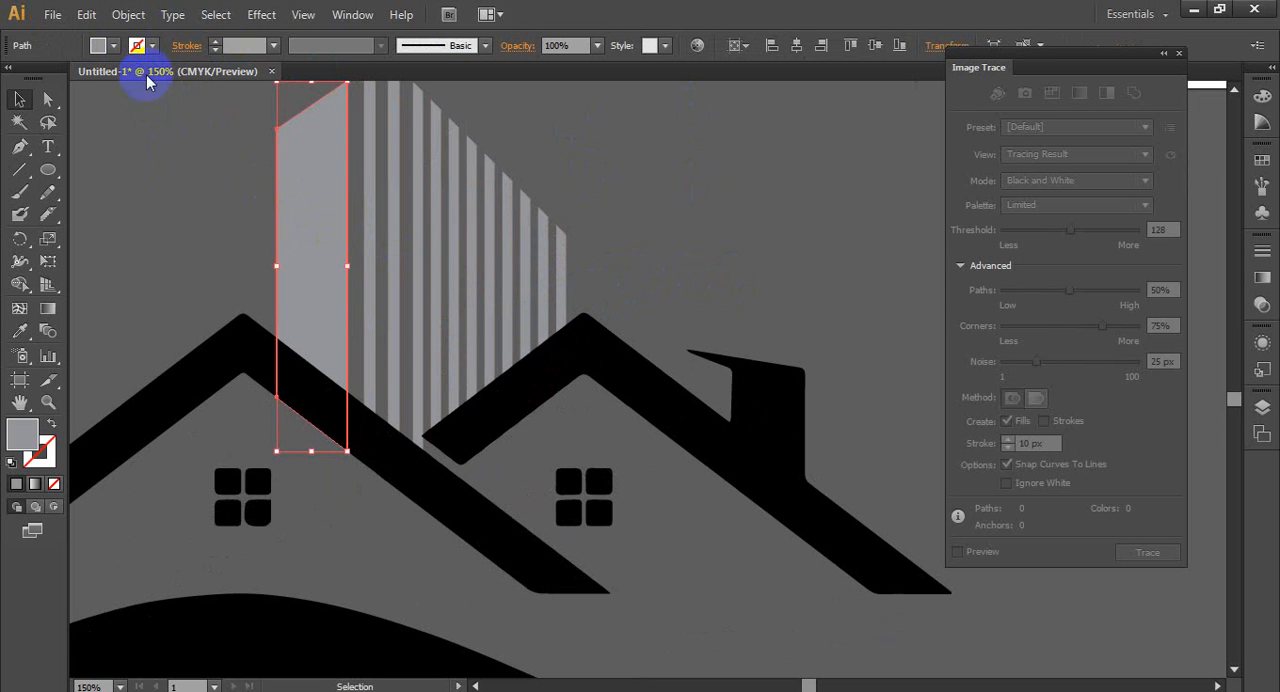
pyautogui.click(113, 45)
pyautogui.click(38, 135)
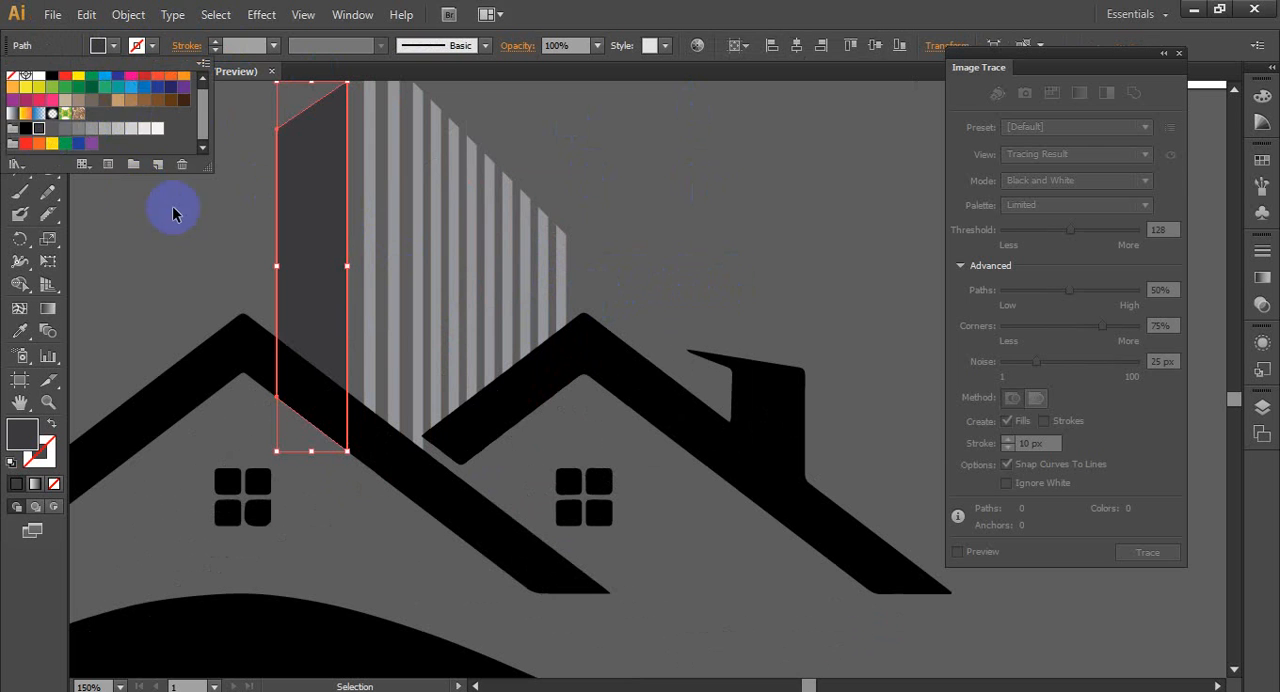
pyautogui.click(211, 266)
pyautogui.click(221, 268)
# - Sample the wide bar's dark gray onto the first narrow bar beside it and lighten its fill to #464647
pyautogui.click(366, 226)
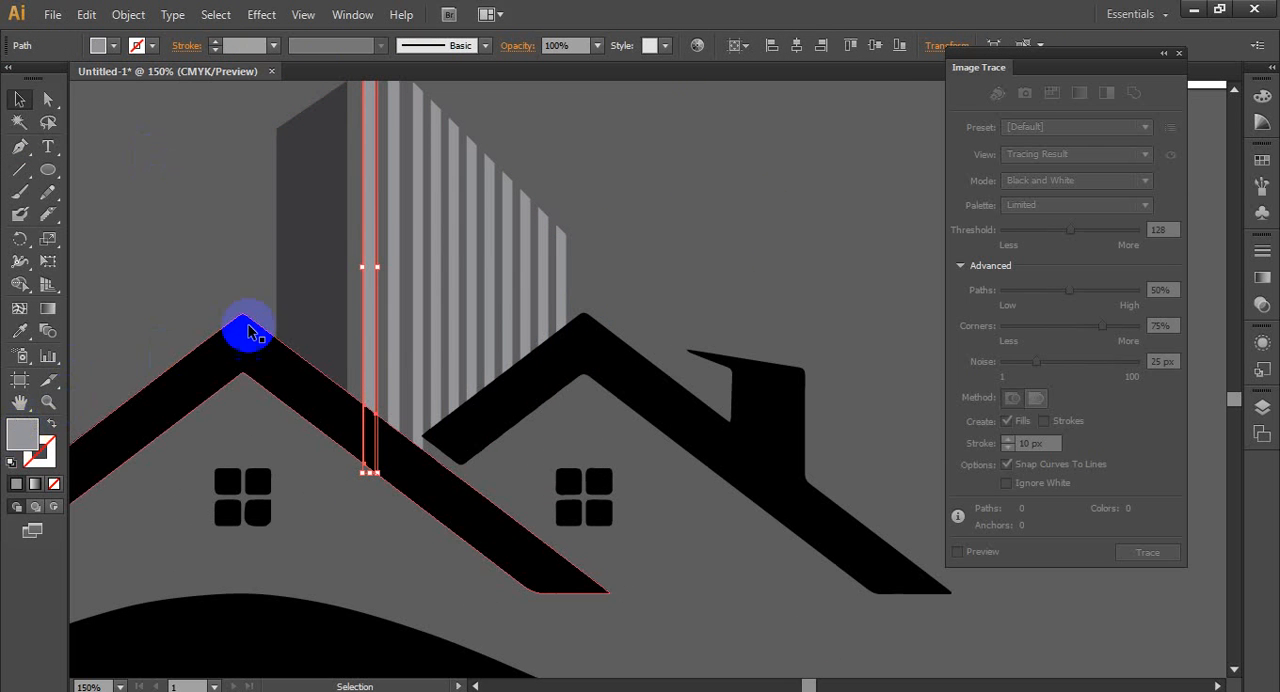
pyautogui.keyDown('shift'); pyautogui.click(403, 312); pyautogui.keyUp('shift')
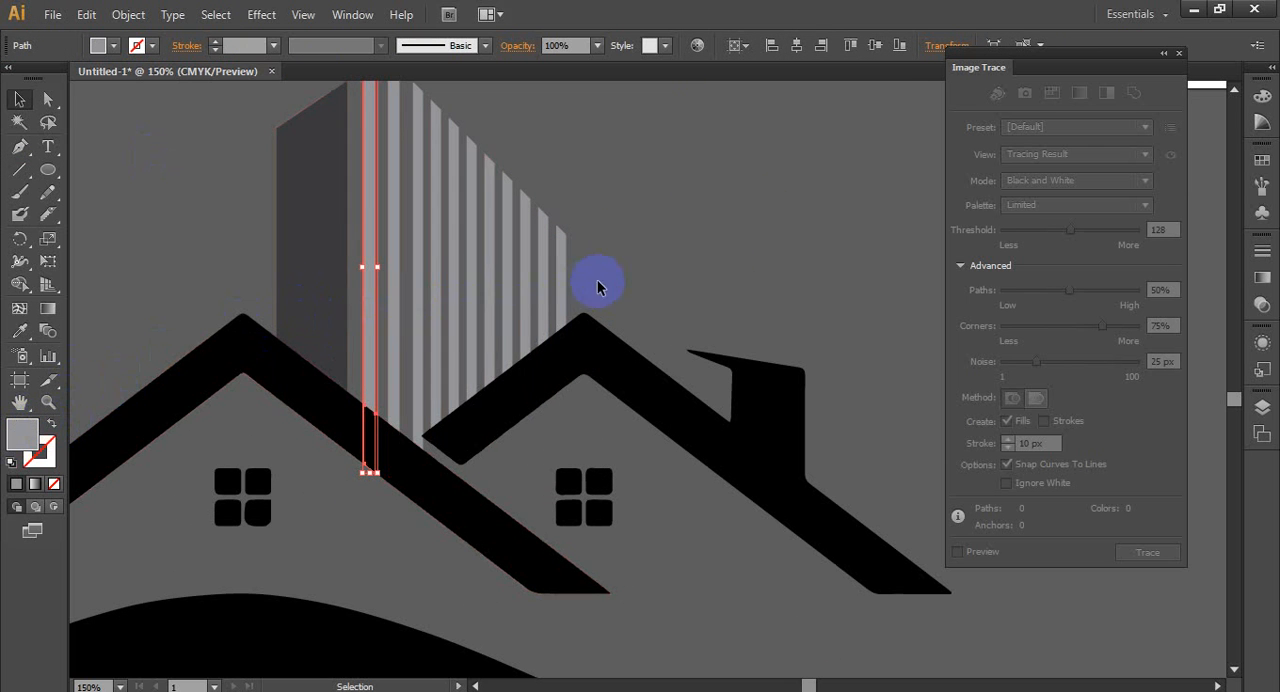
pyautogui.doubleClick(22, 435)
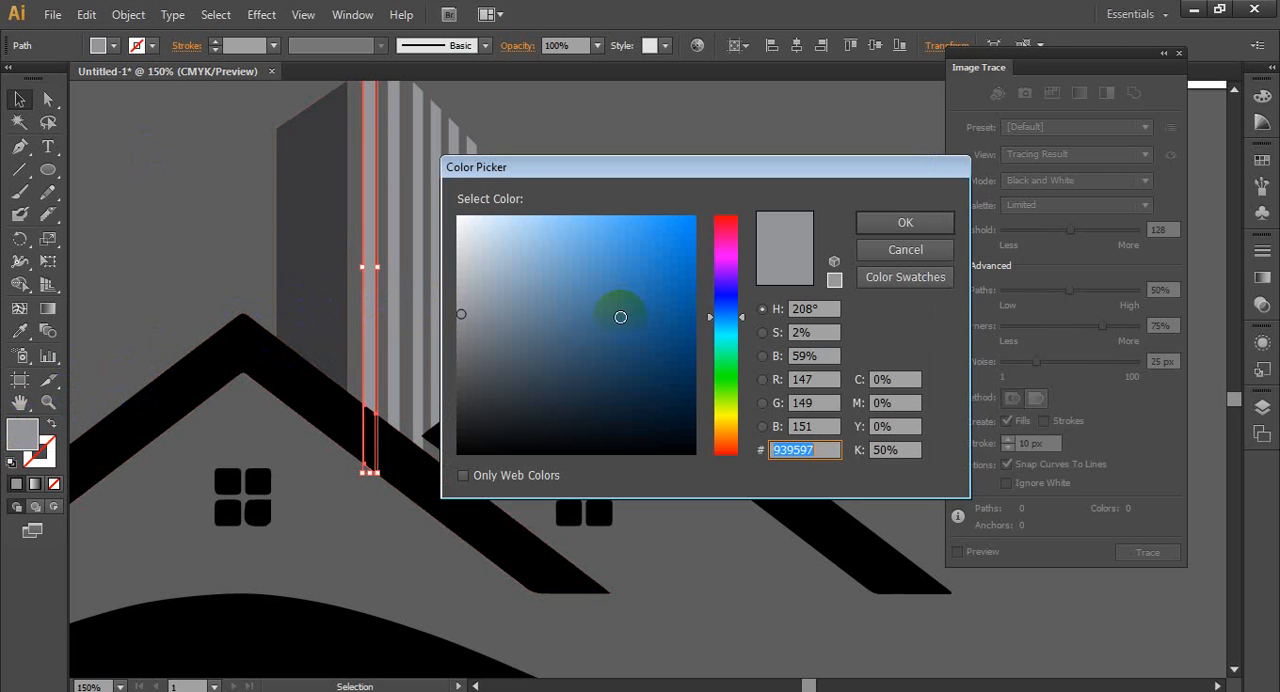
pyautogui.click(905, 249)
pyautogui.click(22, 335)
pyautogui.click(330, 265)
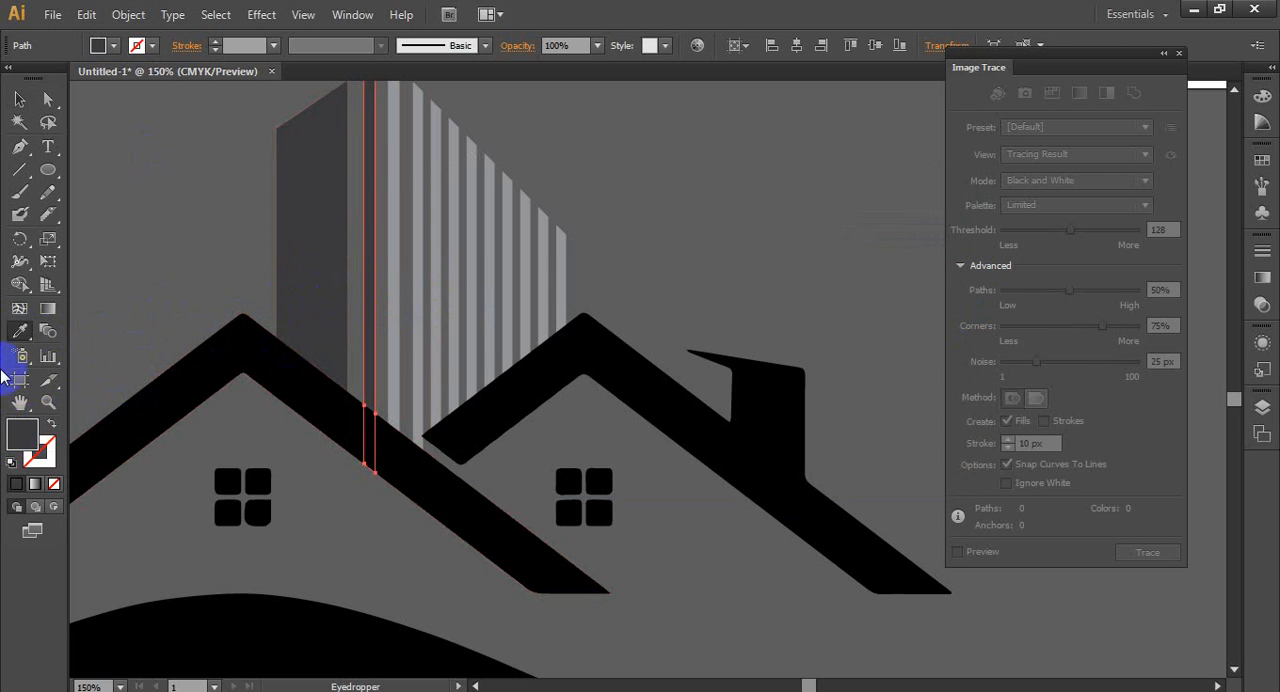
pyautogui.doubleClick(30, 440)
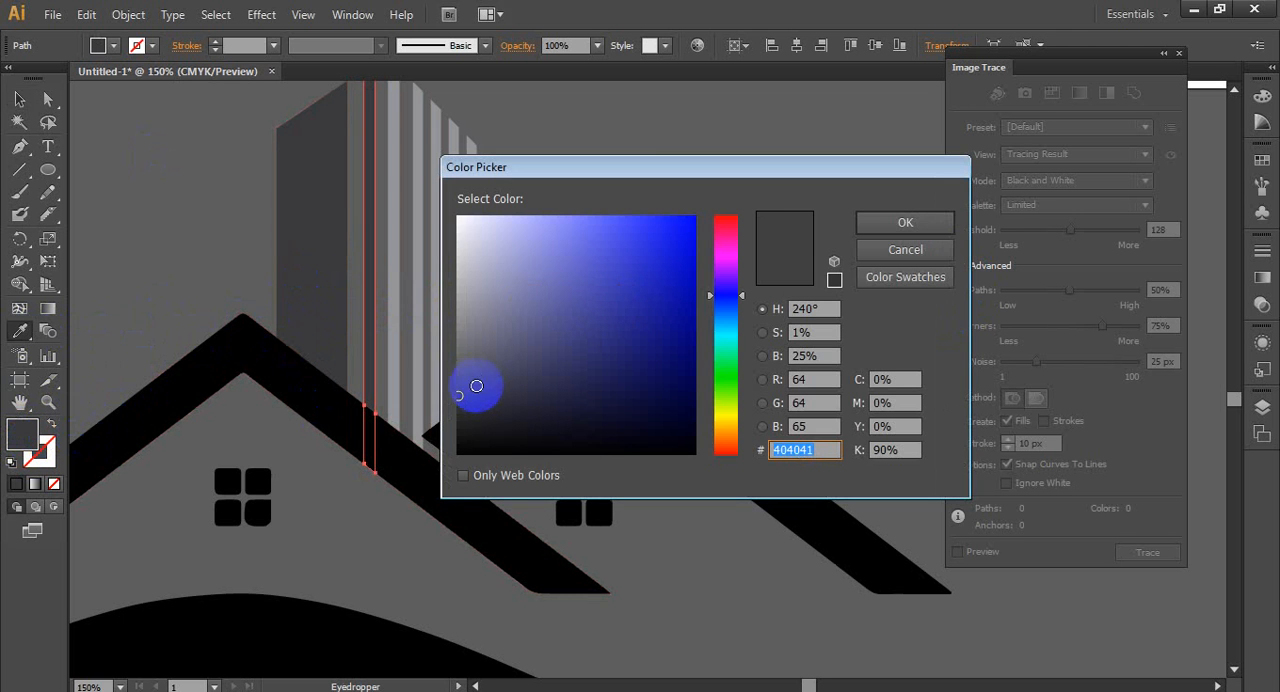
pyautogui.click(905, 222)
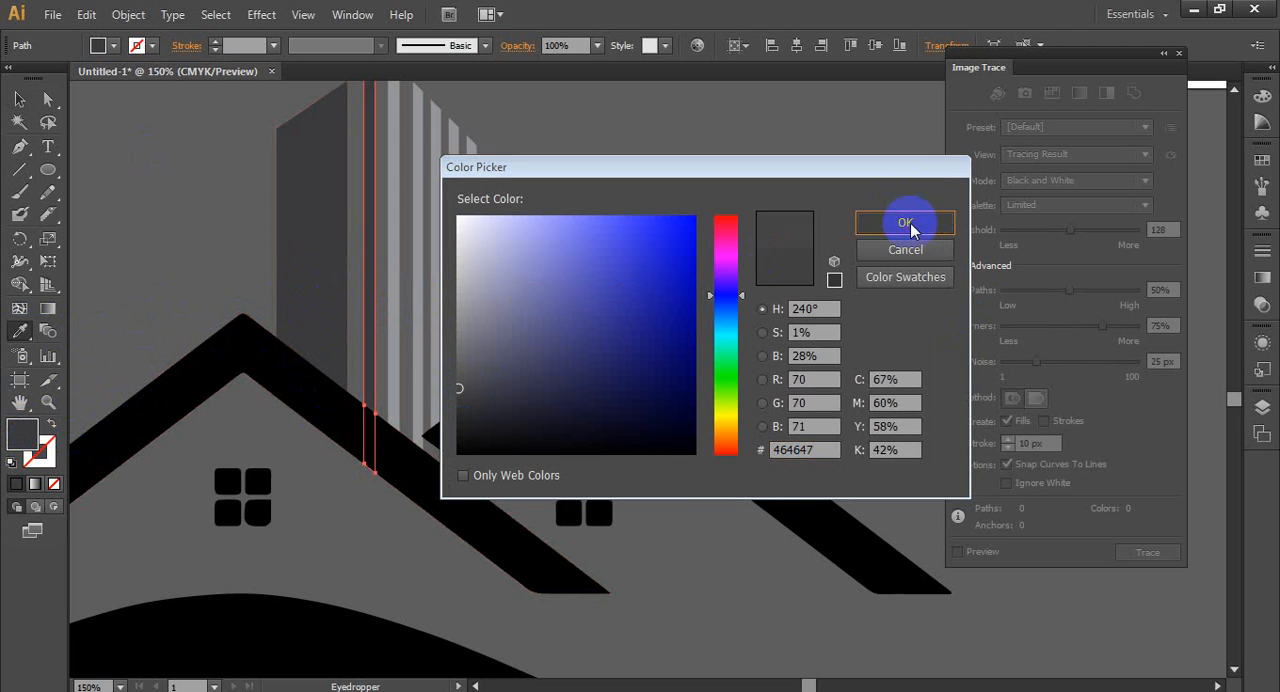
pyautogui.click(19, 99)
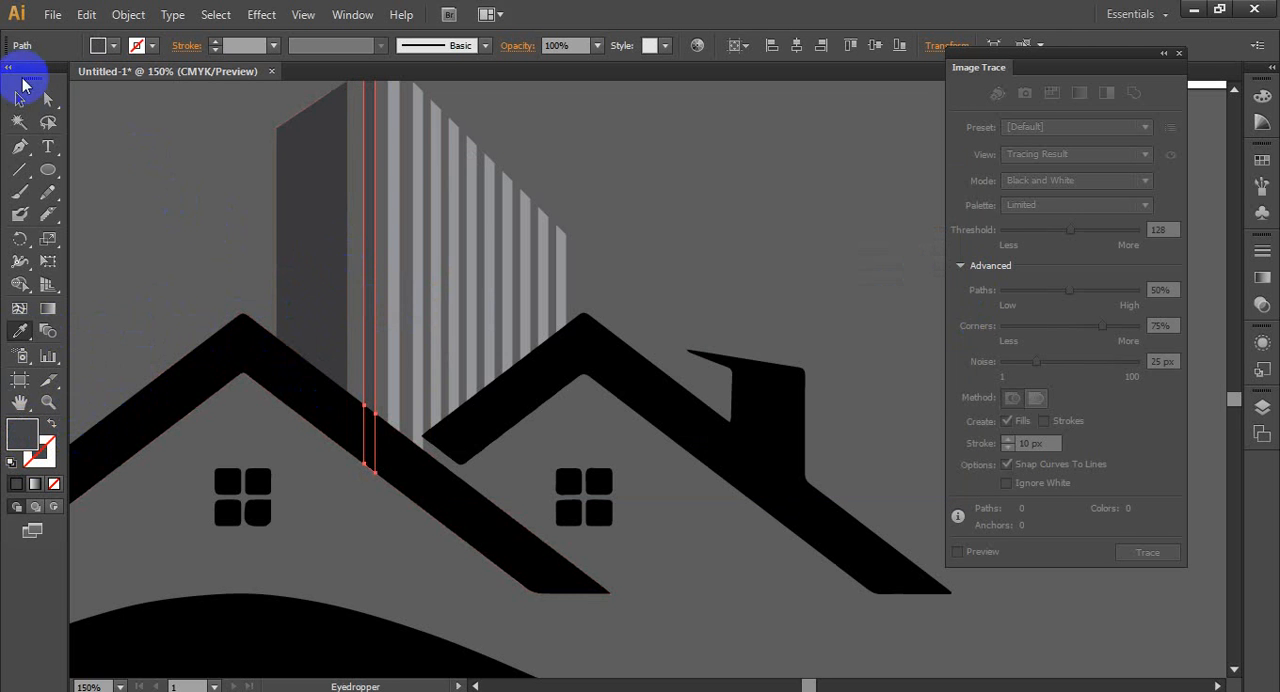
pyautogui.click(157, 163)
# - Sample the first narrow bar's gray onto the second narrow bar and lighten its fill to #4f4f4f
pyautogui.click(393, 287)
pyautogui.click(48, 403)
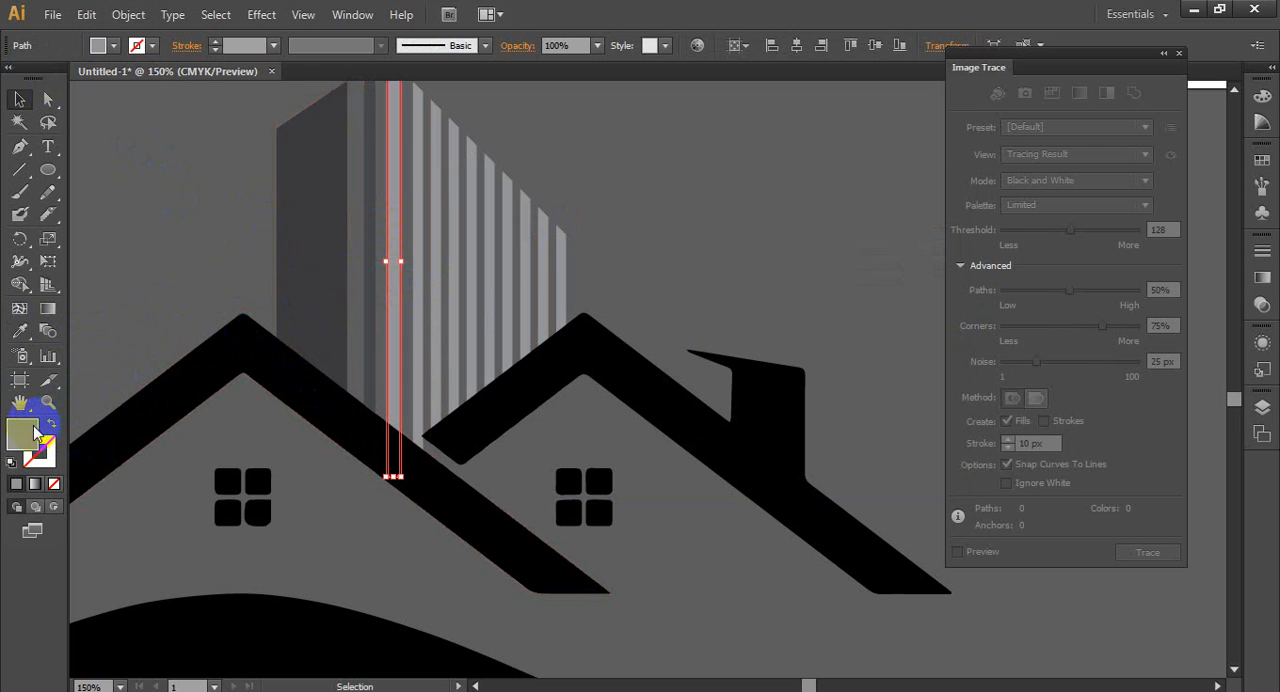
pyautogui.click(20, 332)
pyautogui.click(371, 309)
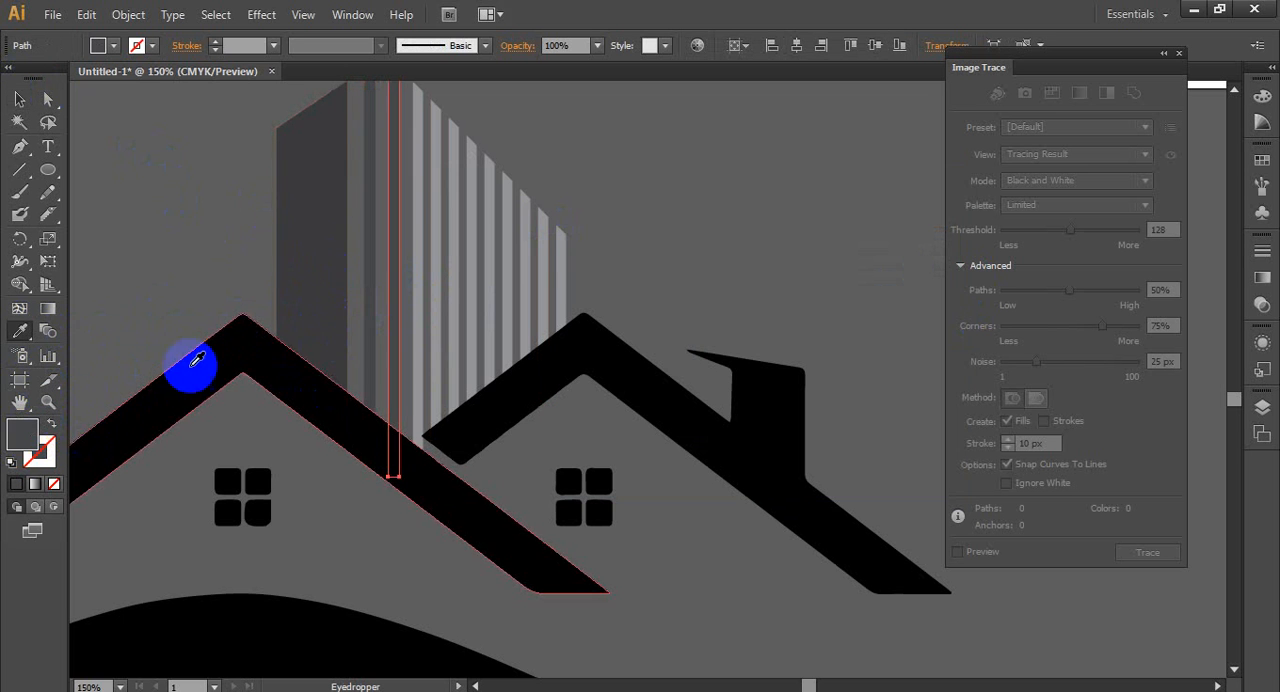
pyautogui.doubleClick(22, 432)
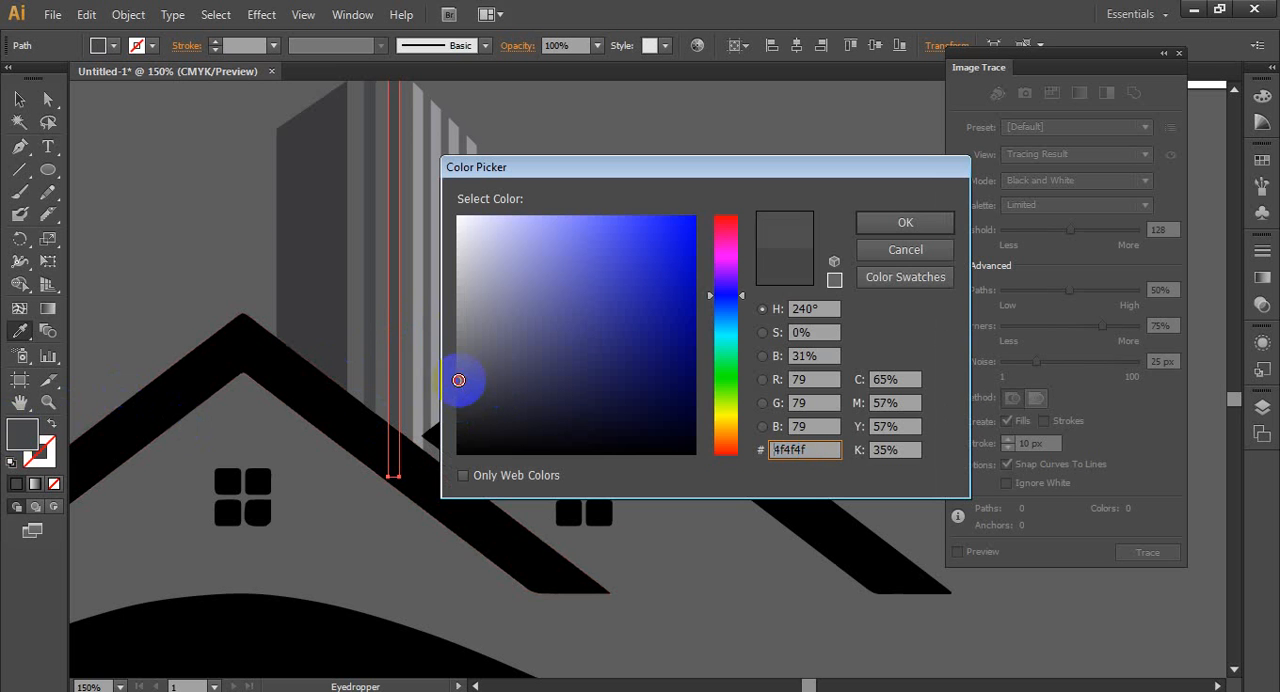
pyautogui.click(905, 222)
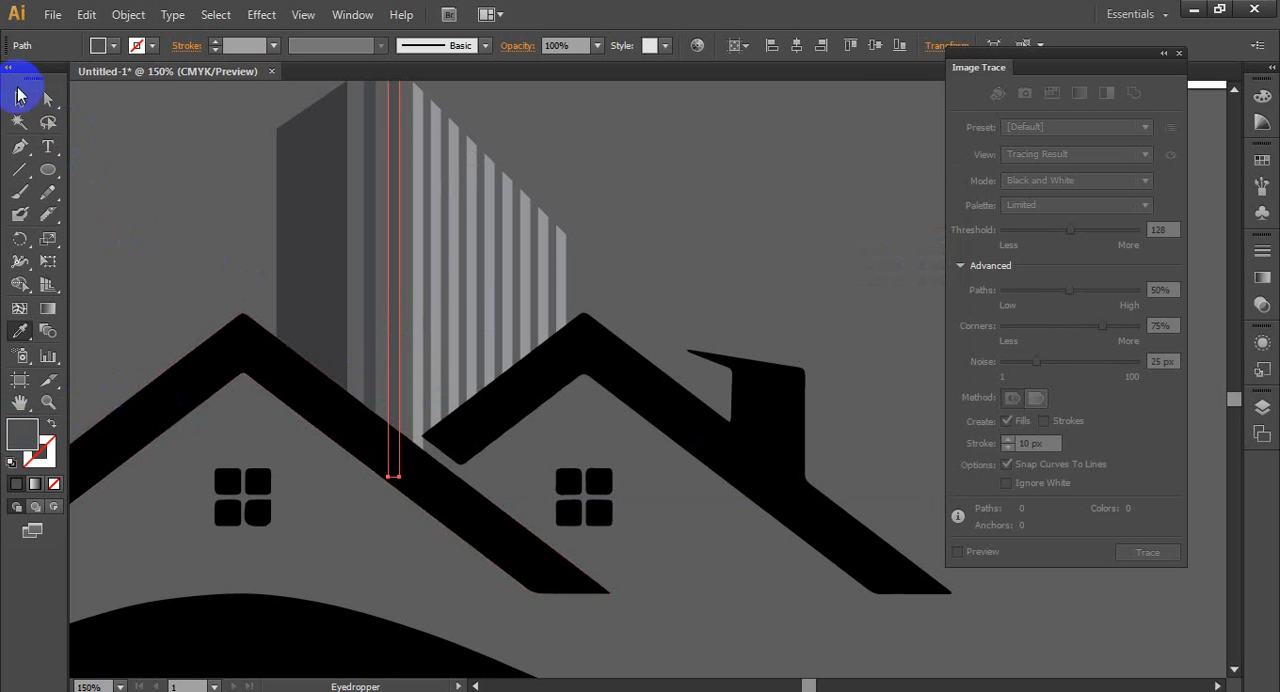
pyautogui.click(19, 99)
pyautogui.click(190, 283)
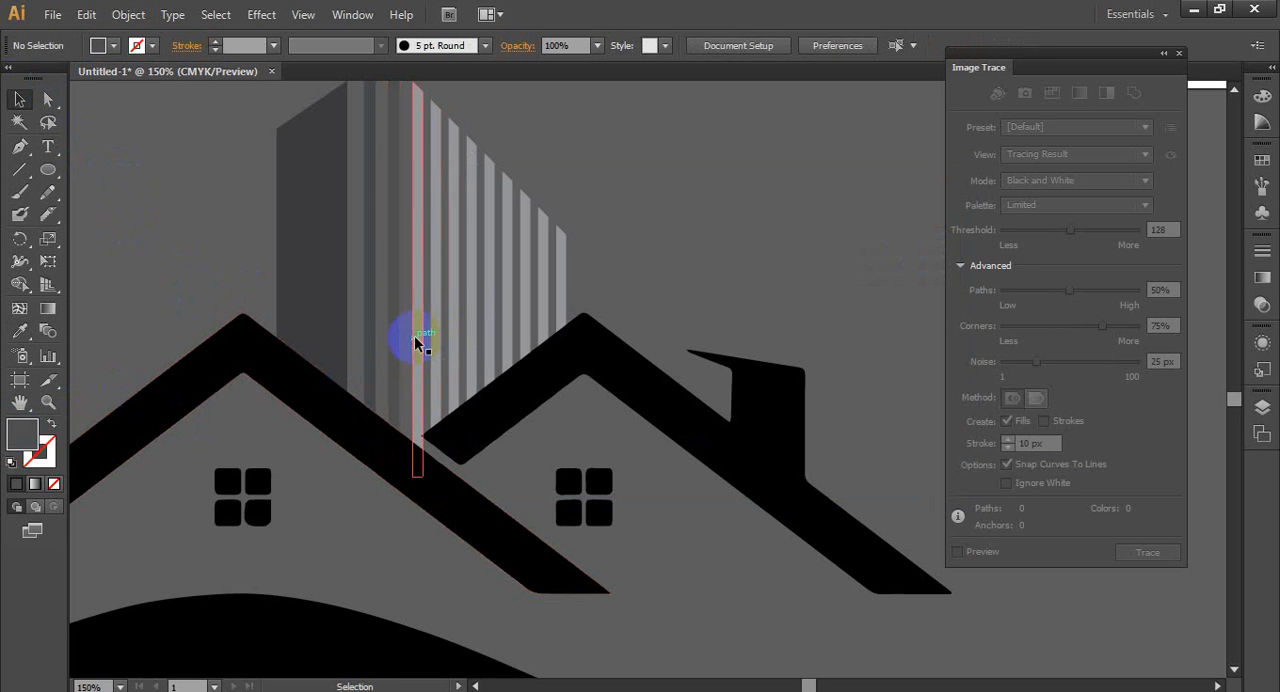
# - Try to ungroup the thin bars on the building's right half, and undo the ungrouping
pyautogui.click(460, 376)
pyautogui.rightClick(475, 298)
pyautogui.click(579, 408)
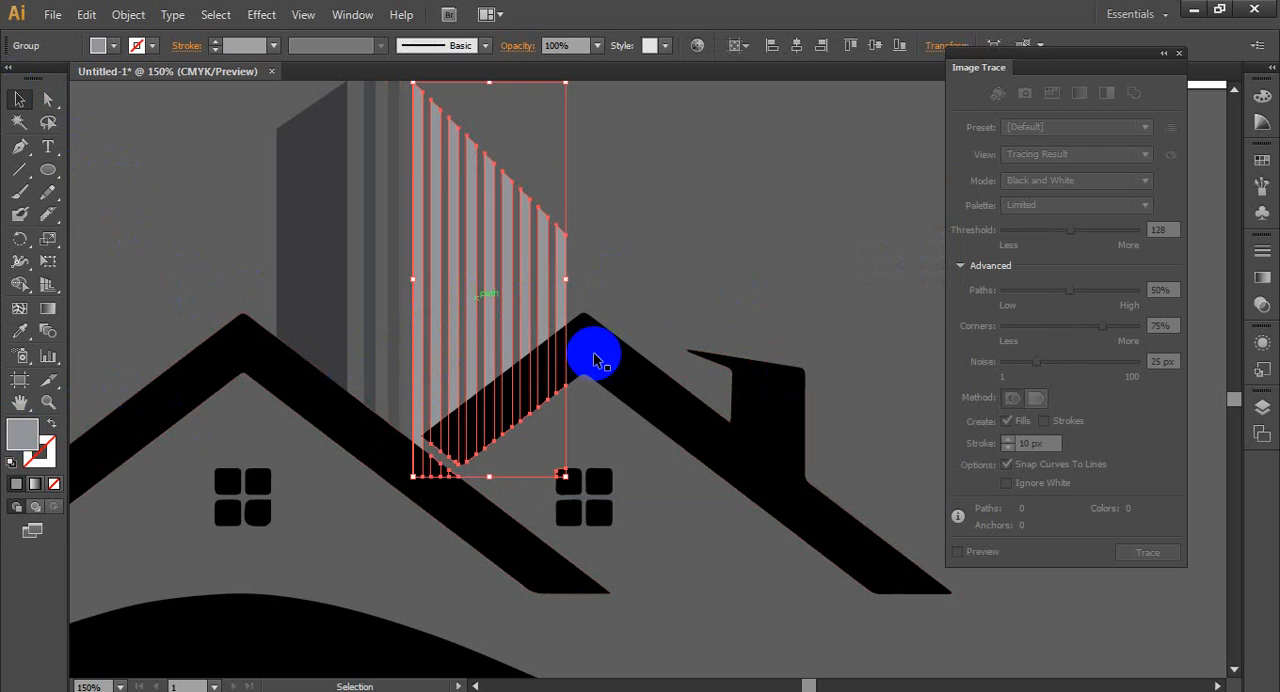
pyautogui.click(595, 354)
pyautogui.click(421, 331)
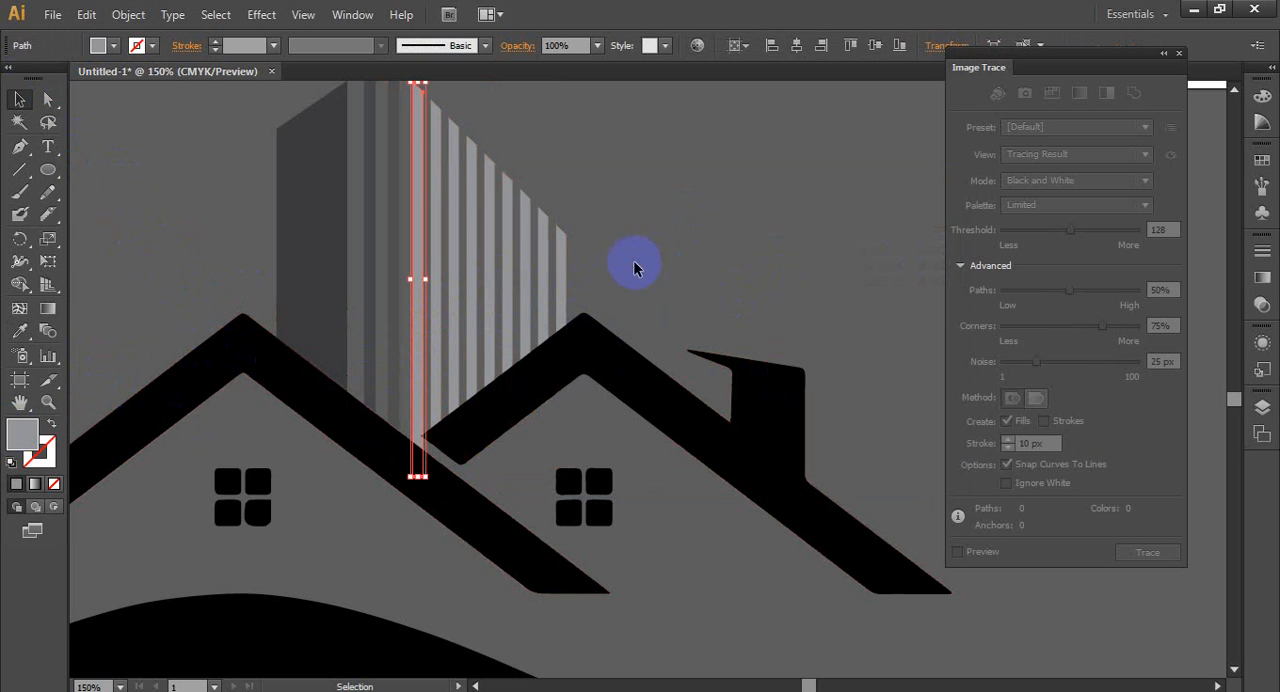
pyautogui.click(595, 275)
pyautogui.hotkey('ctrl', 'z')
pyautogui.click(714, 264)
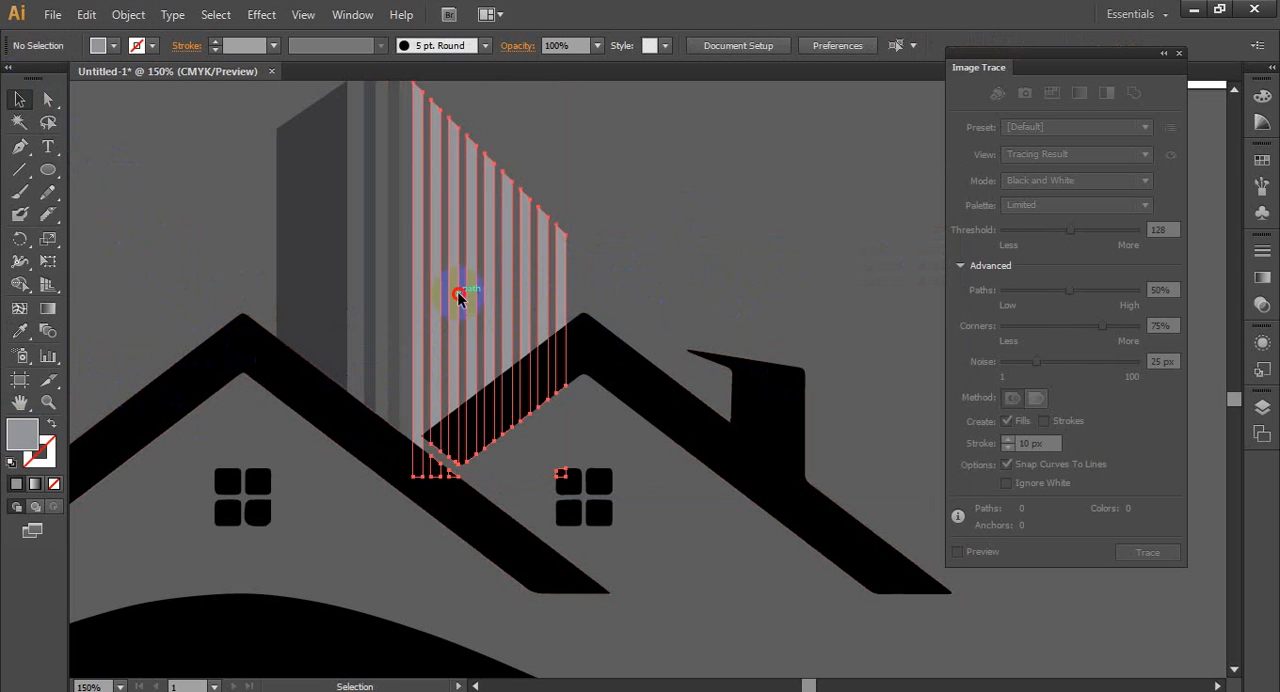
# - Fill the group of thin bars on the building's right half with a dark blue swatch
pyautogui.click(457, 293)
pyautogui.click(118, 47)
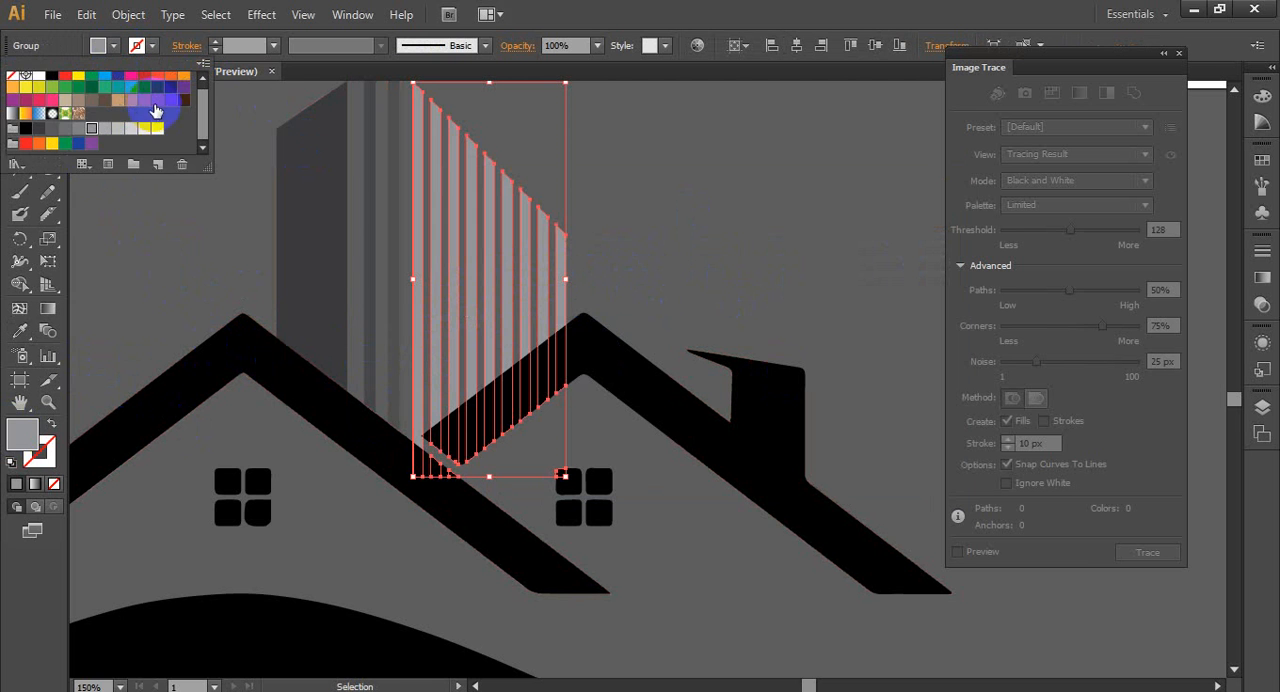
pyautogui.click(171, 94)
pyautogui.click(740, 285)
pyautogui.scroll(-1, 762, 305)
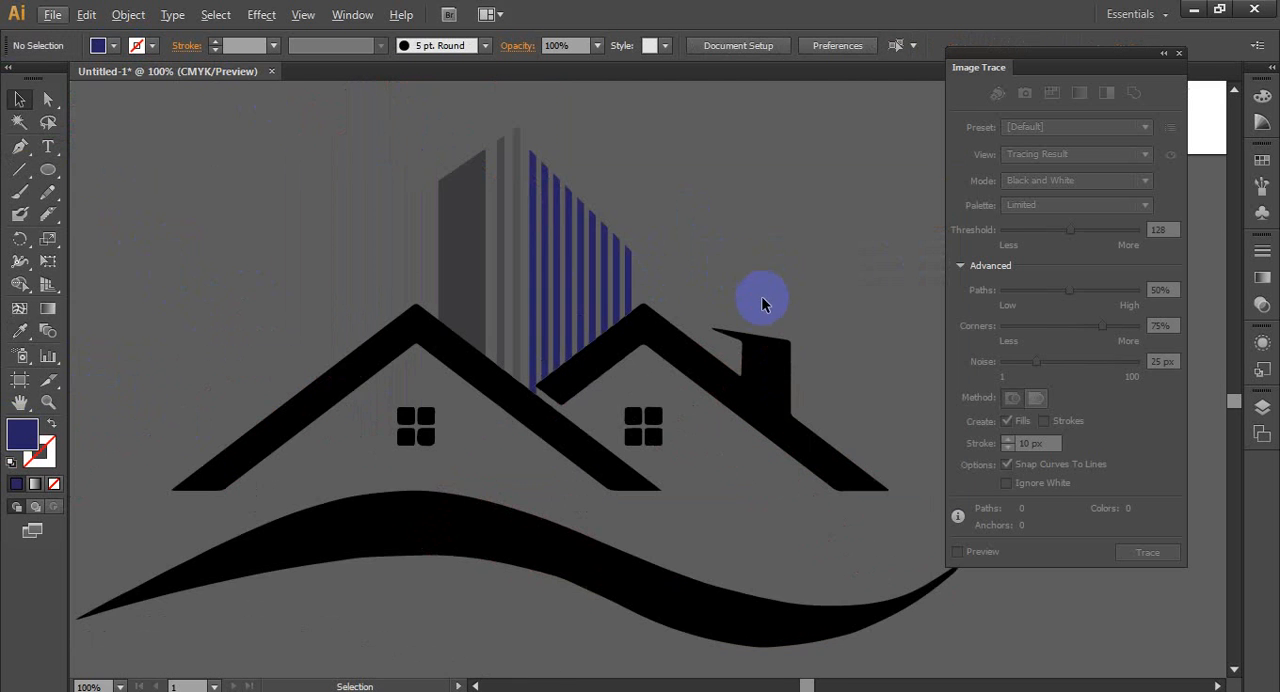
pyautogui.scroll(-2, 700, 414)
pyautogui.scroll(1, 826, 391)
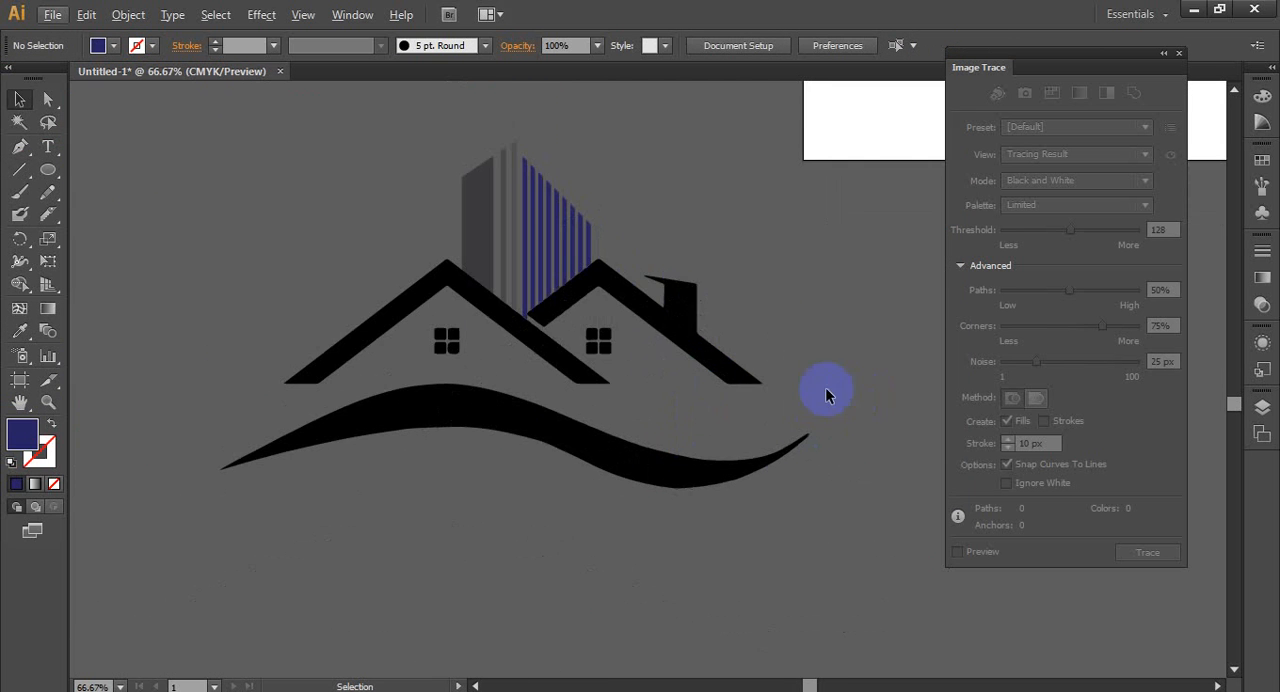
# - Ungroup the house from the wave, and ungroup the house into separate roofs and windows
pyautogui.click(555, 307)
pyautogui.rightClick(610, 312)
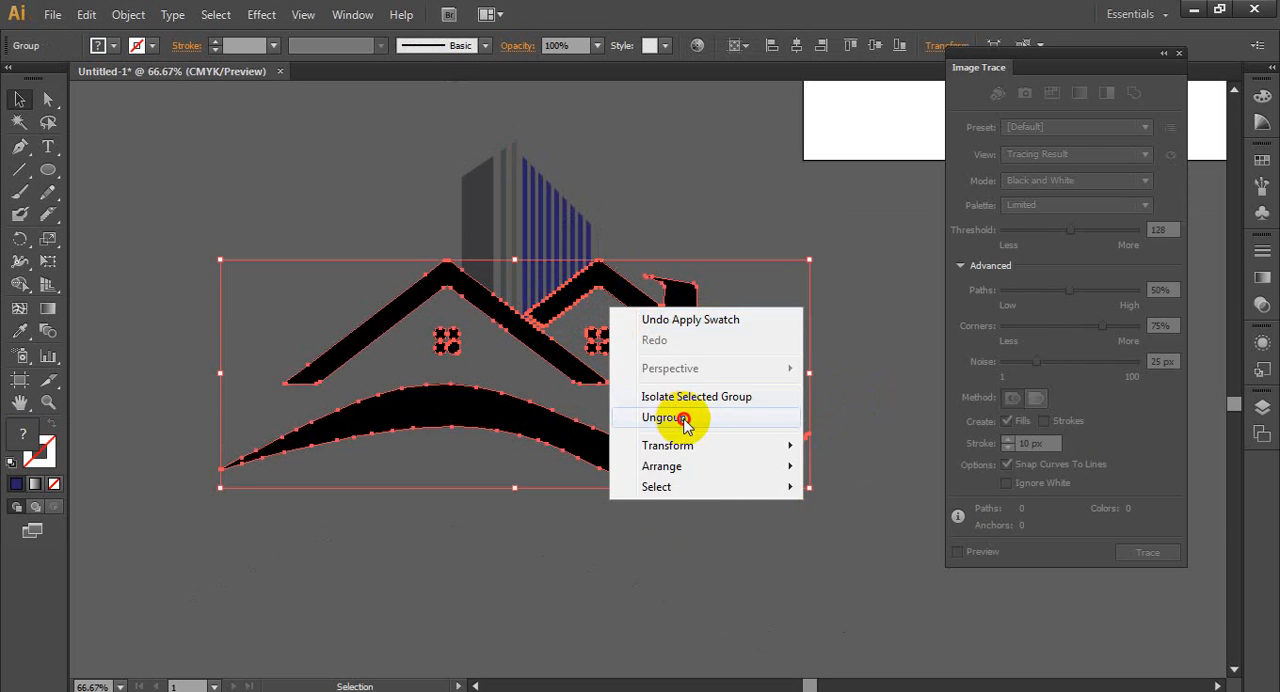
pyautogui.click(686, 419)
pyautogui.click(671, 345)
pyautogui.click(669, 322)
pyautogui.rightClick(605, 277)
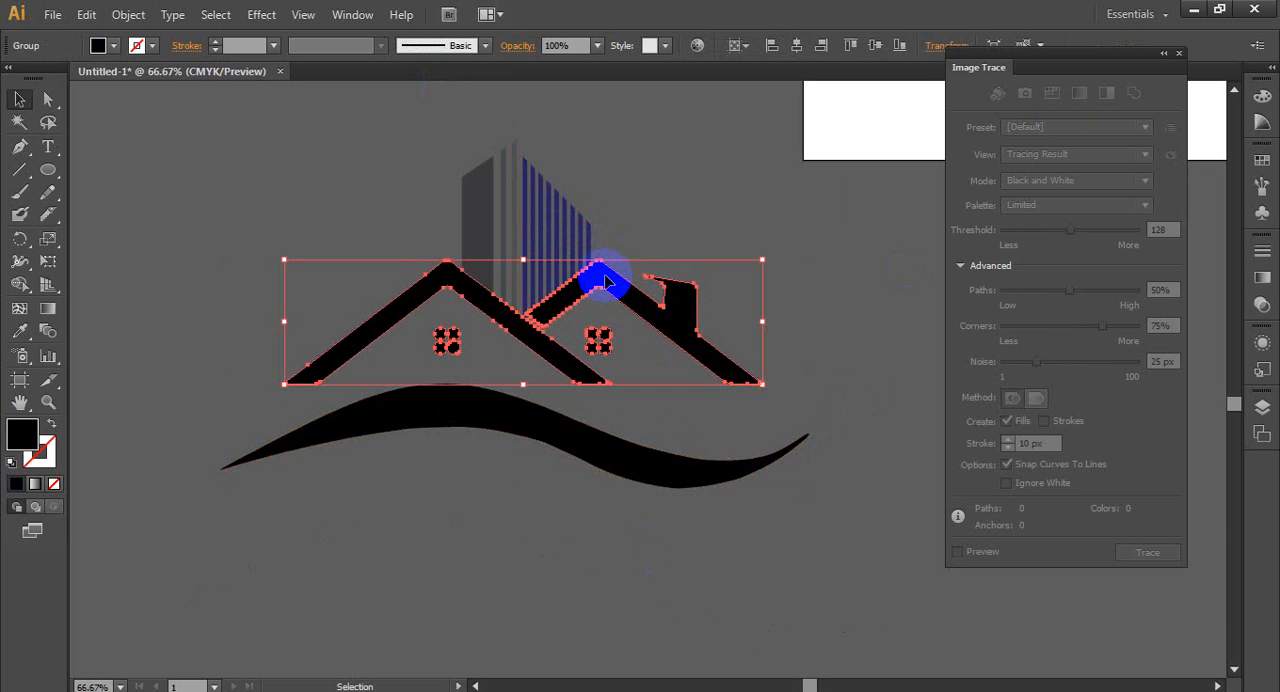
pyautogui.click(677, 386)
pyautogui.click(641, 338)
# - Fill the right roof with chimney with the same dark gray swatch as the building's wide bar
pyautogui.click(671, 323)
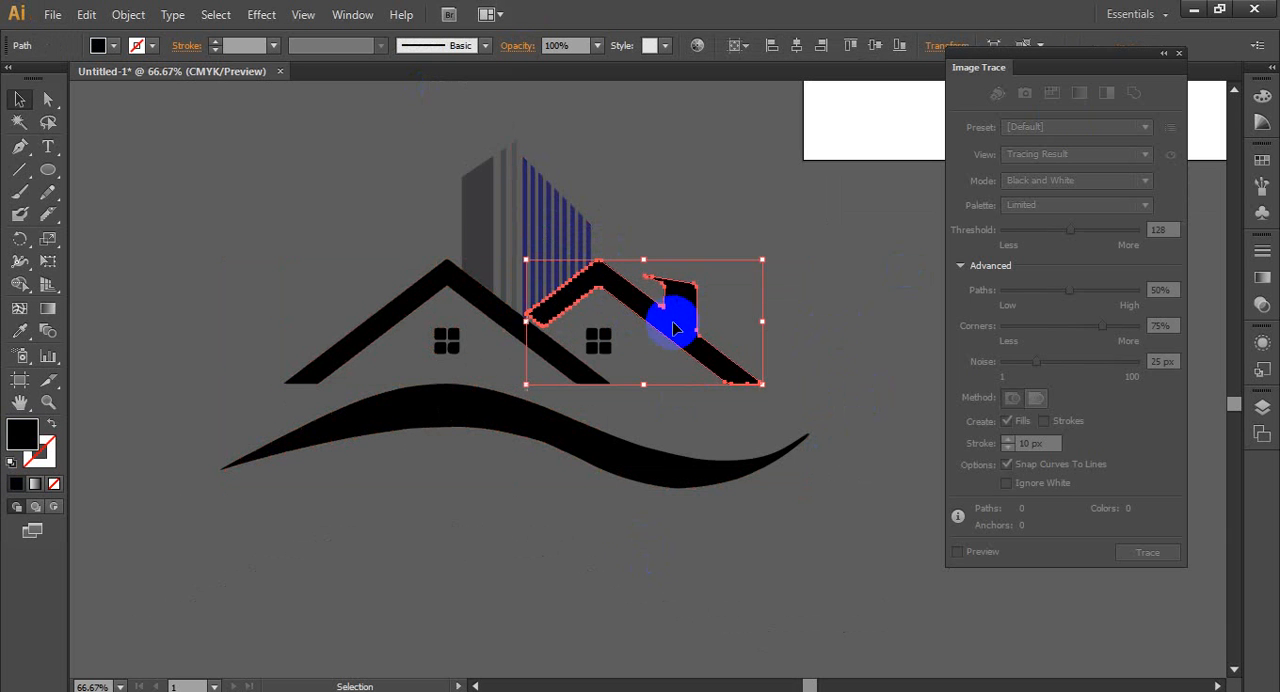
pyautogui.click(112, 50)
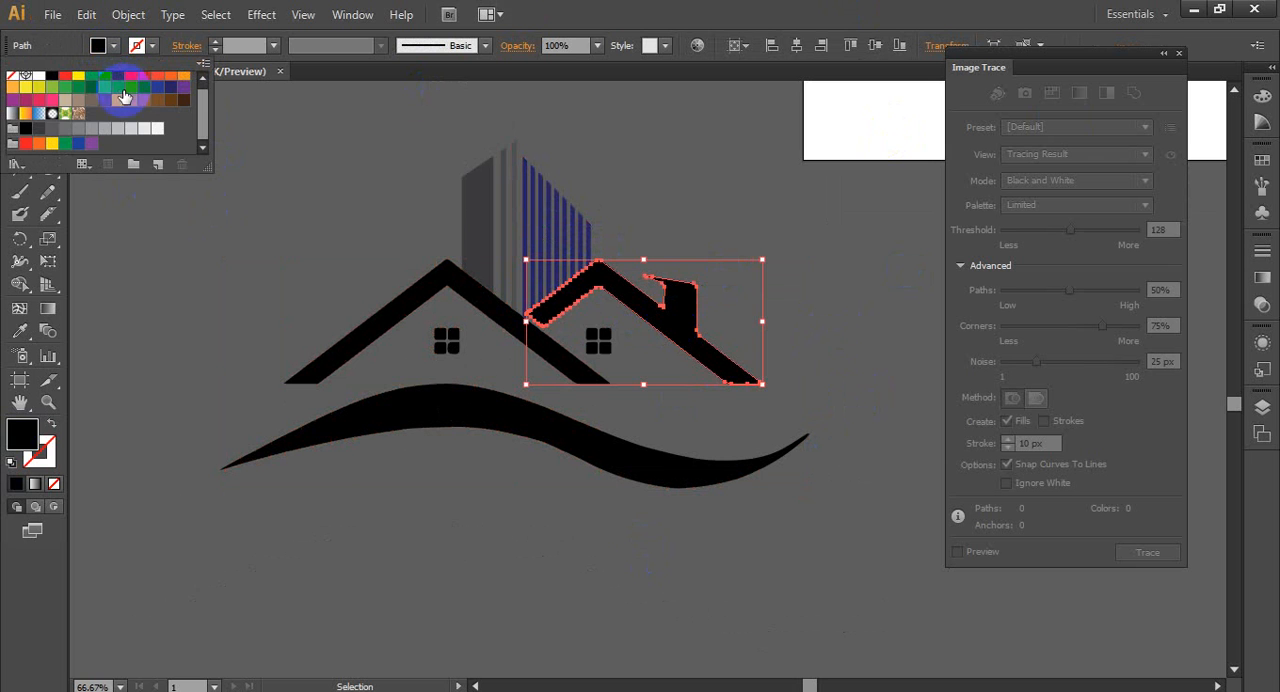
pyautogui.click(110, 181)
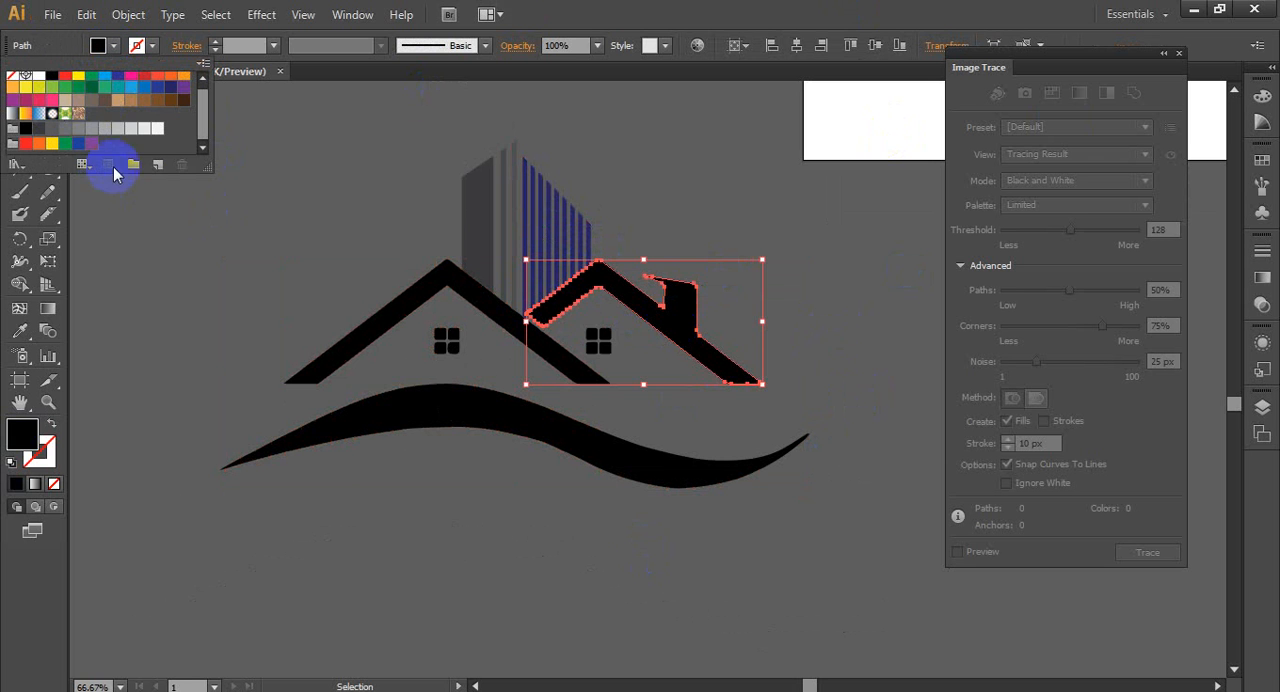
pyautogui.click(37, 131)
pyautogui.click(301, 237)
pyautogui.click(301, 237)
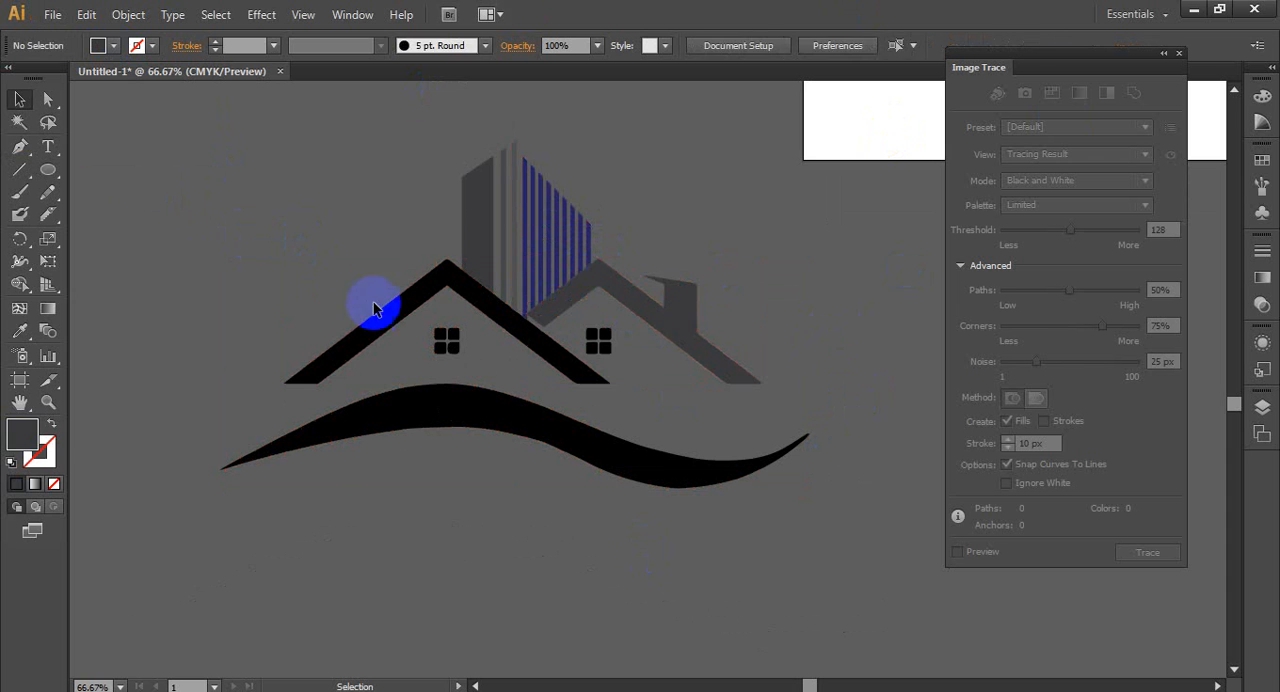
# - Fill the left roof with a dark blue swatch matching the building's thin right-hand bars
pyautogui.click(389, 321)
pyautogui.click(110, 45)
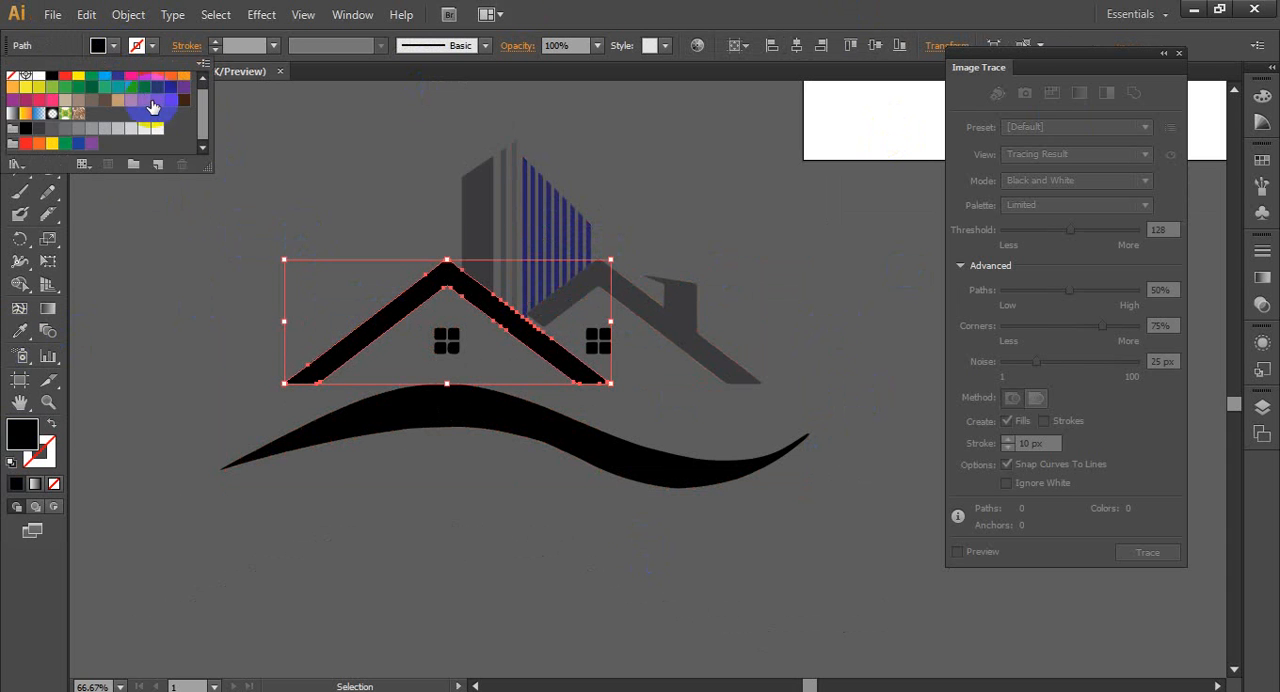
pyautogui.click(172, 95)
pyautogui.click(190, 240)
pyautogui.click(195, 263)
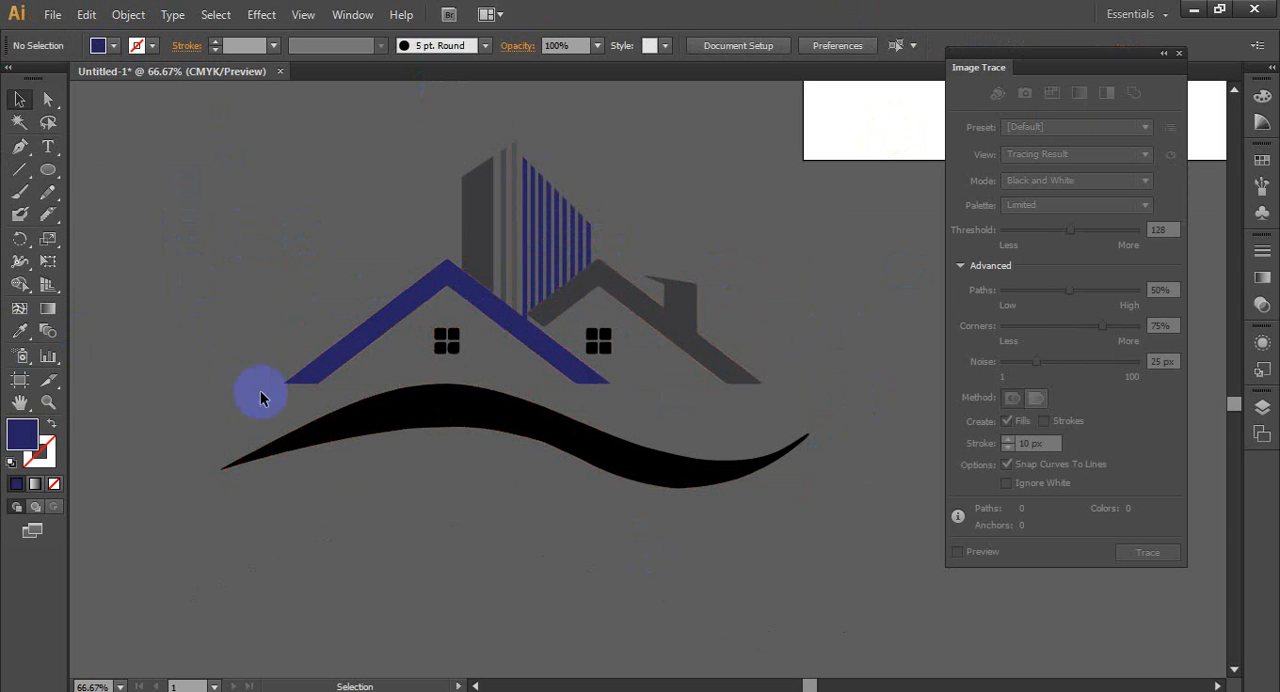
# - Fill all four panes of the left roof's window with a bright blue swatch
pyautogui.click(442, 355)
pyautogui.moveTo(431, 321); pyautogui.dragTo(488, 363)
pyautogui.click(112, 47)
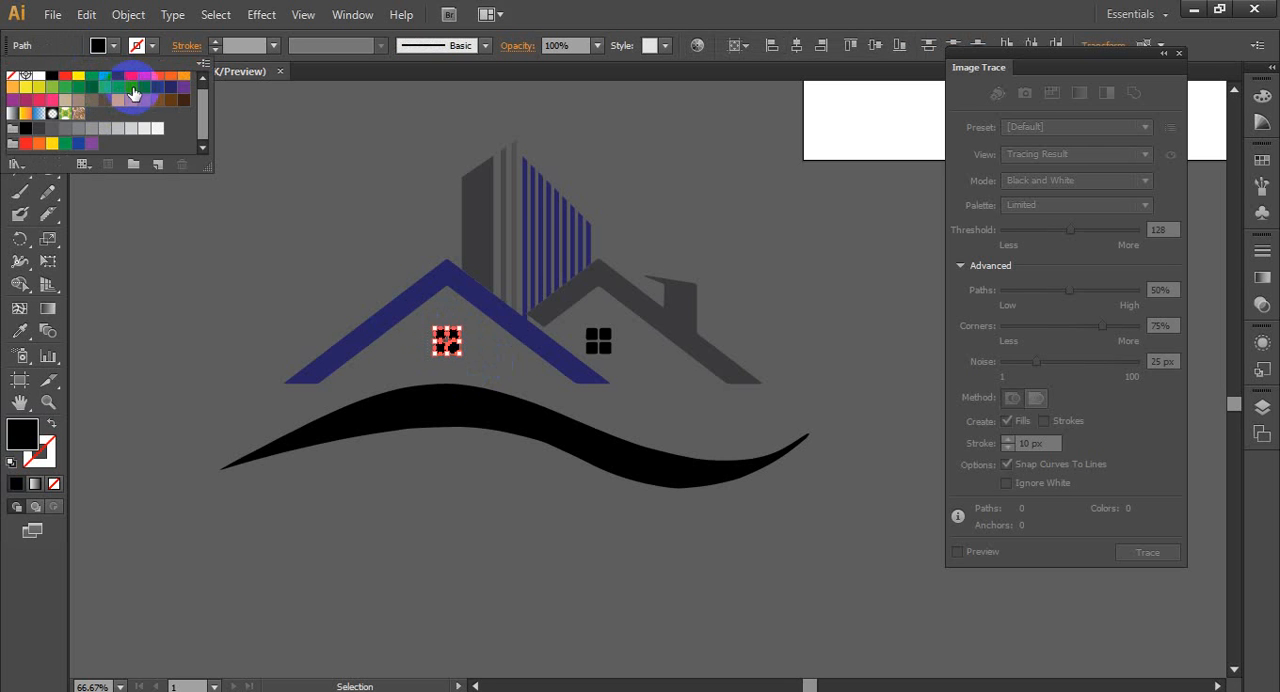
pyautogui.click(131, 88)
pyautogui.click(226, 257)
pyautogui.click(597, 343)
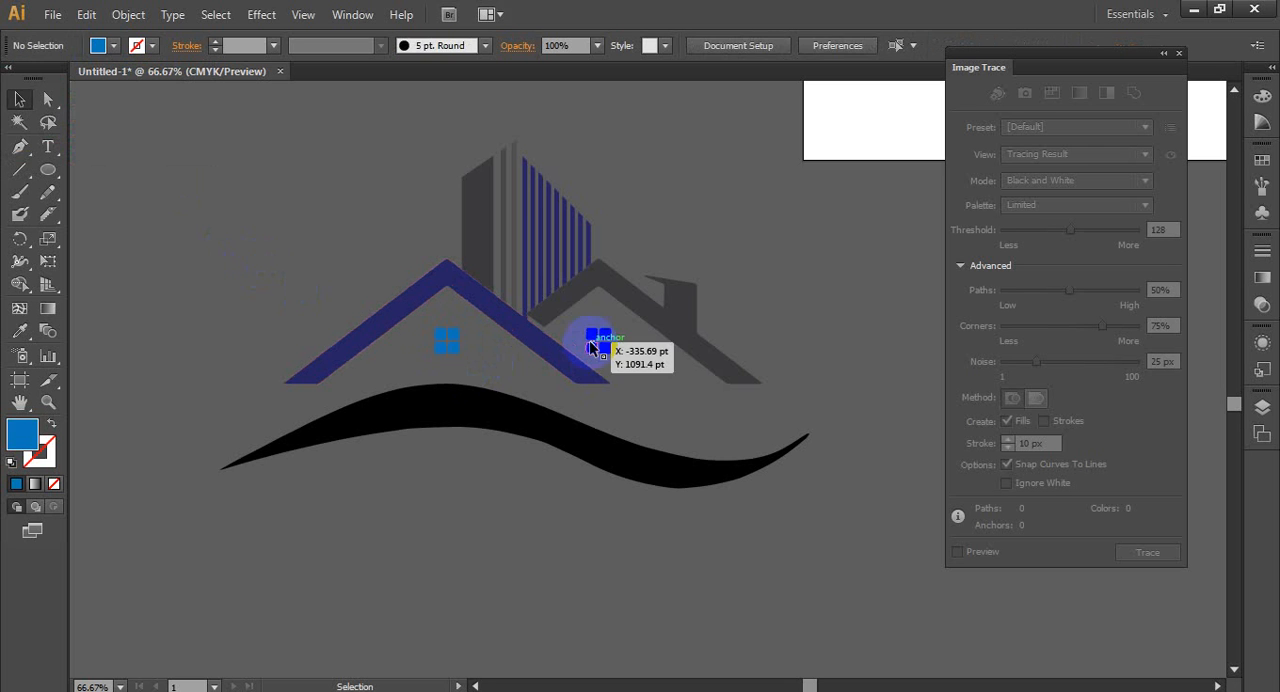
pyautogui.keyDown('shift'); pyautogui.click(608, 345); pyautogui.keyUp('shift')
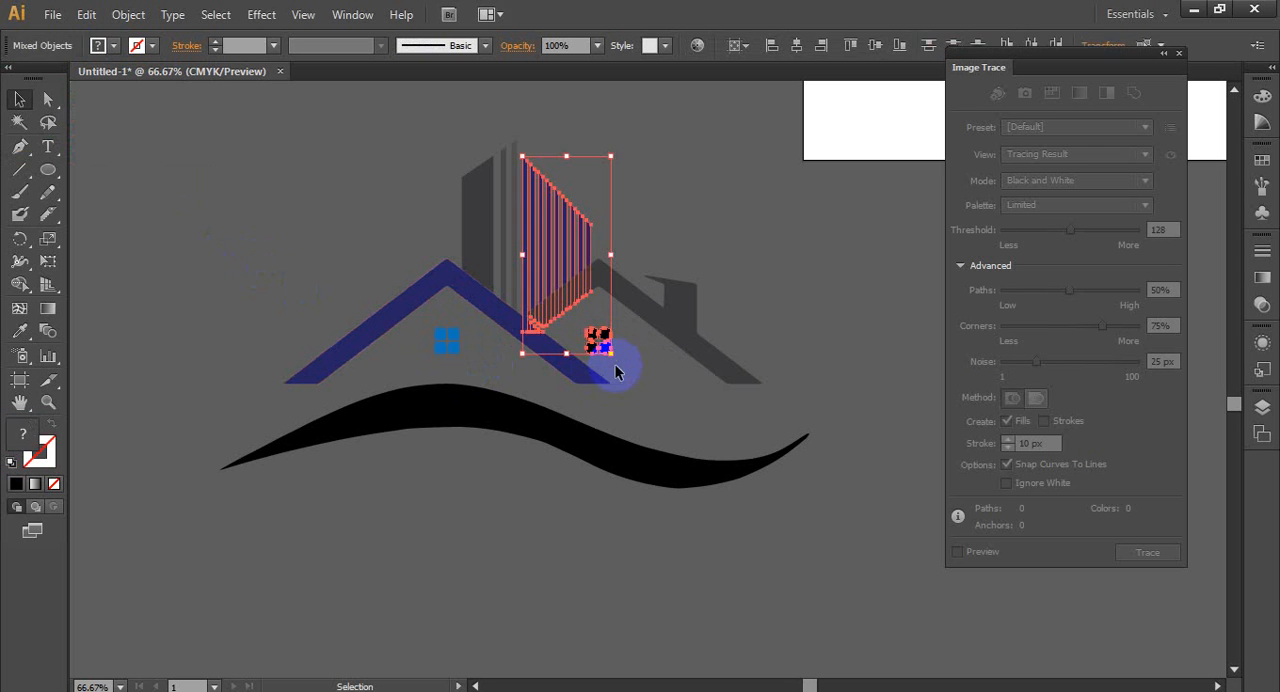
pyautogui.click(613, 338)
pyautogui.click(609, 344)
pyautogui.click(635, 362)
pyautogui.click(616, 361)
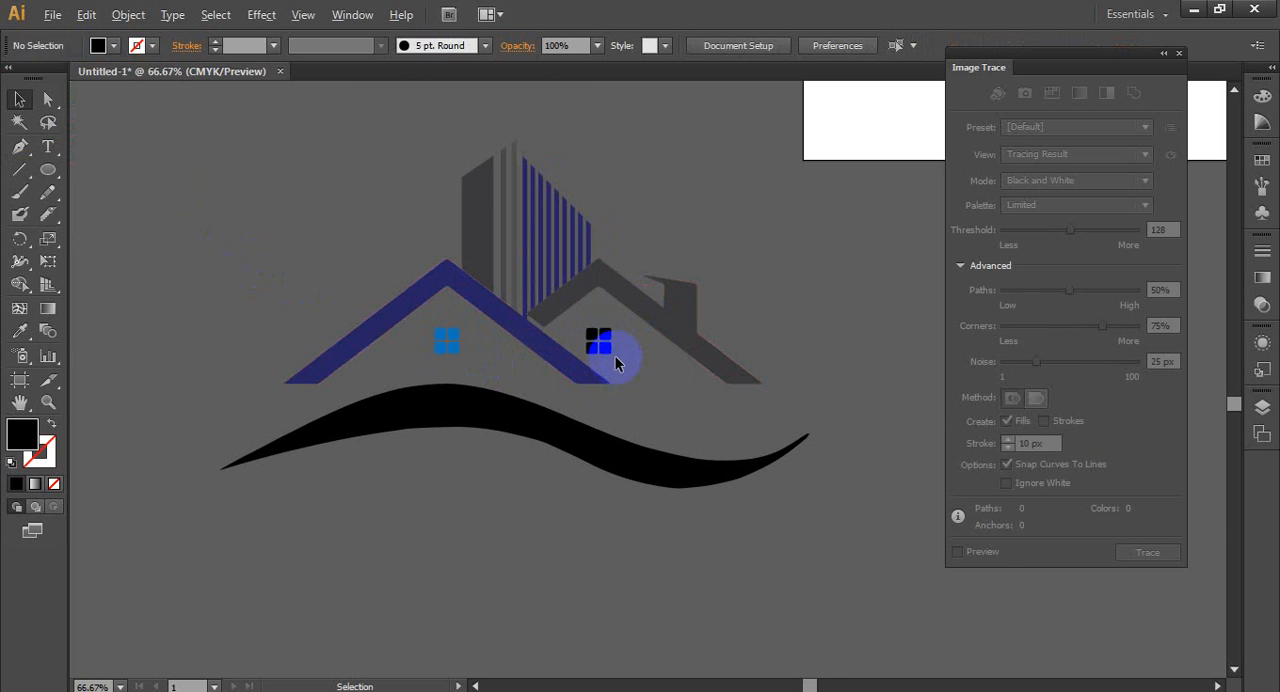
# - Fill the four panes of the right roof's window with the same bright blue as the left window
pyautogui.scroll(2, 615, 356)
pyautogui.click(594, 309)
pyautogui.keyDown('shift'); pyautogui.click(593, 335); pyautogui.keyUp('shift')
pyautogui.keyDown('shift'); pyautogui.click(568, 338); pyautogui.keyUp('shift')
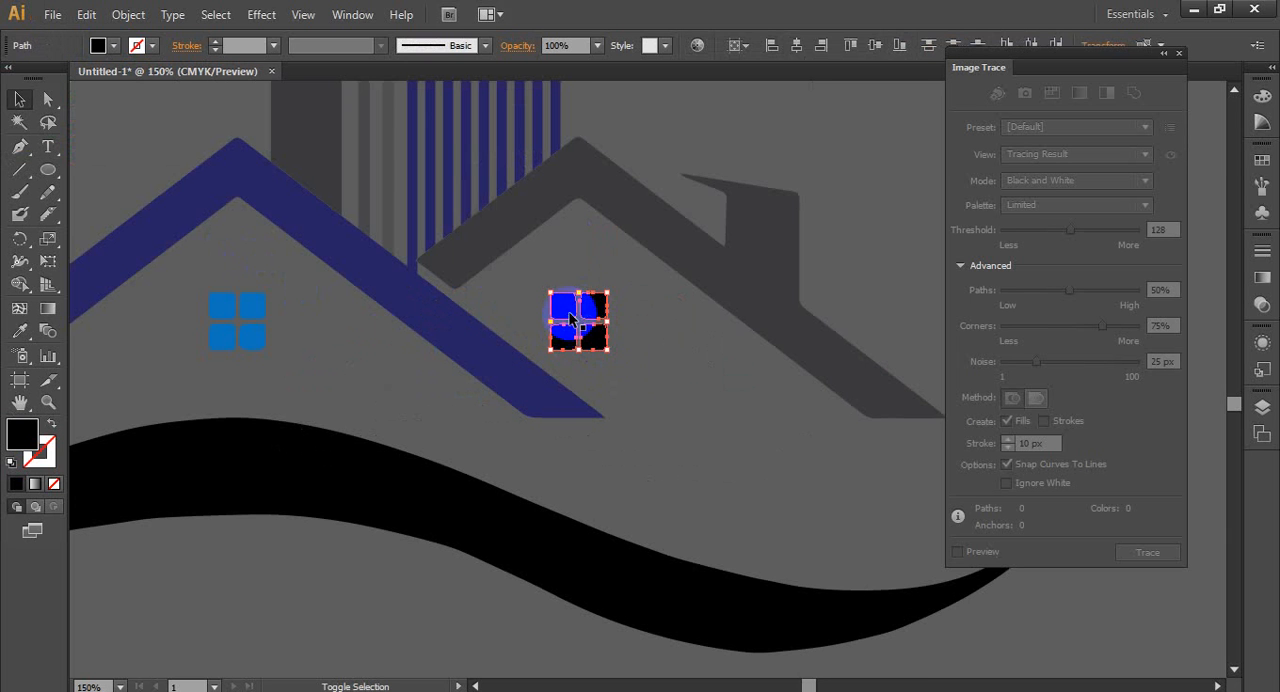
pyautogui.click(113, 45)
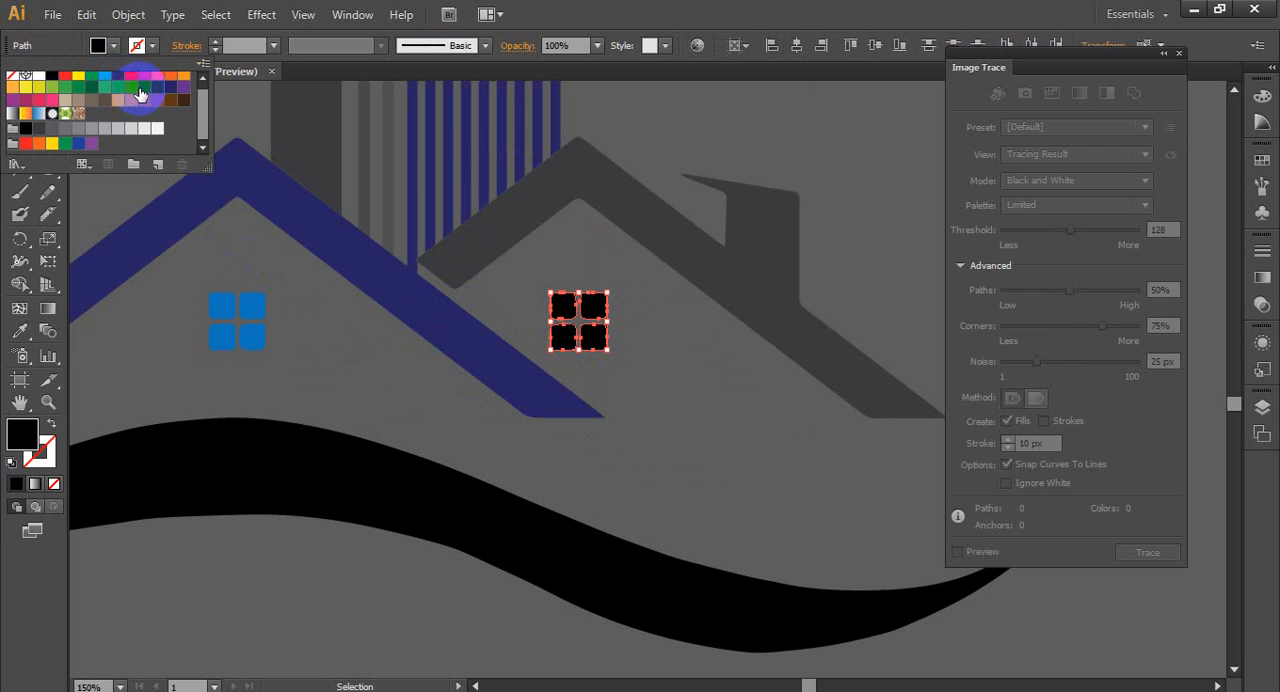
pyautogui.click(143, 87)
pyautogui.click(352, 358)
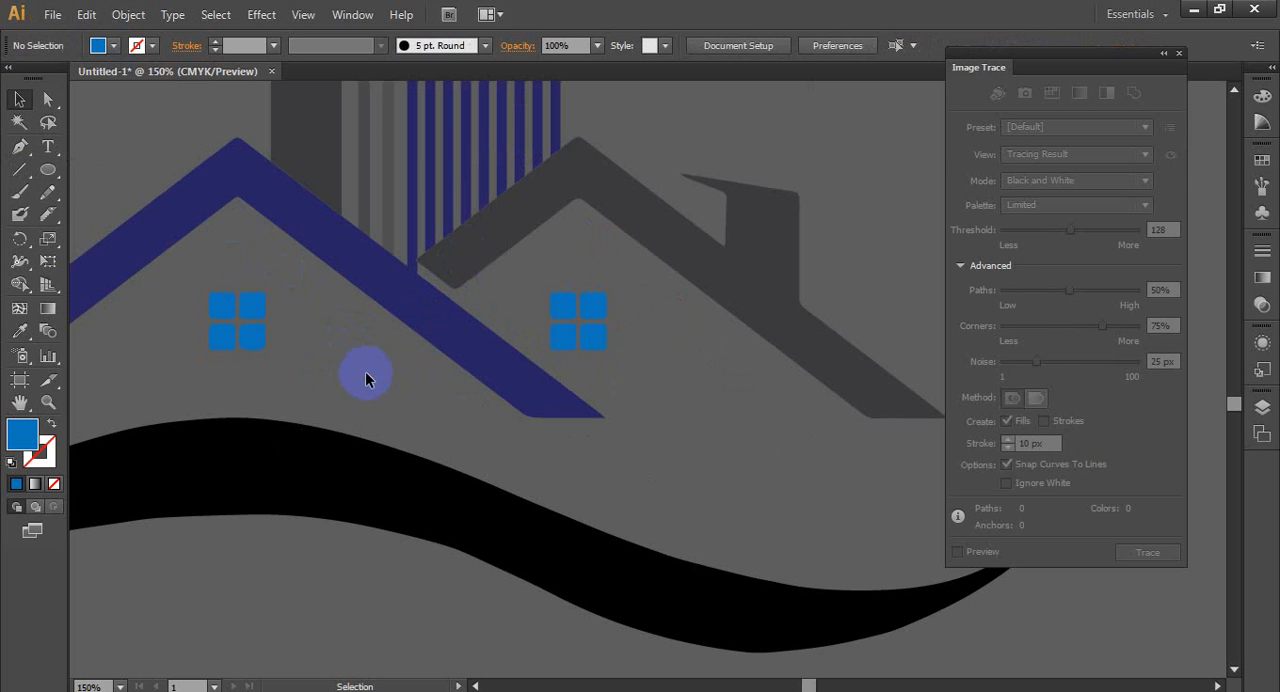
# - Fill the wave below the house with a medium gray swatch
pyautogui.scroll(-2, 436, 366)
pyautogui.click(434, 389)
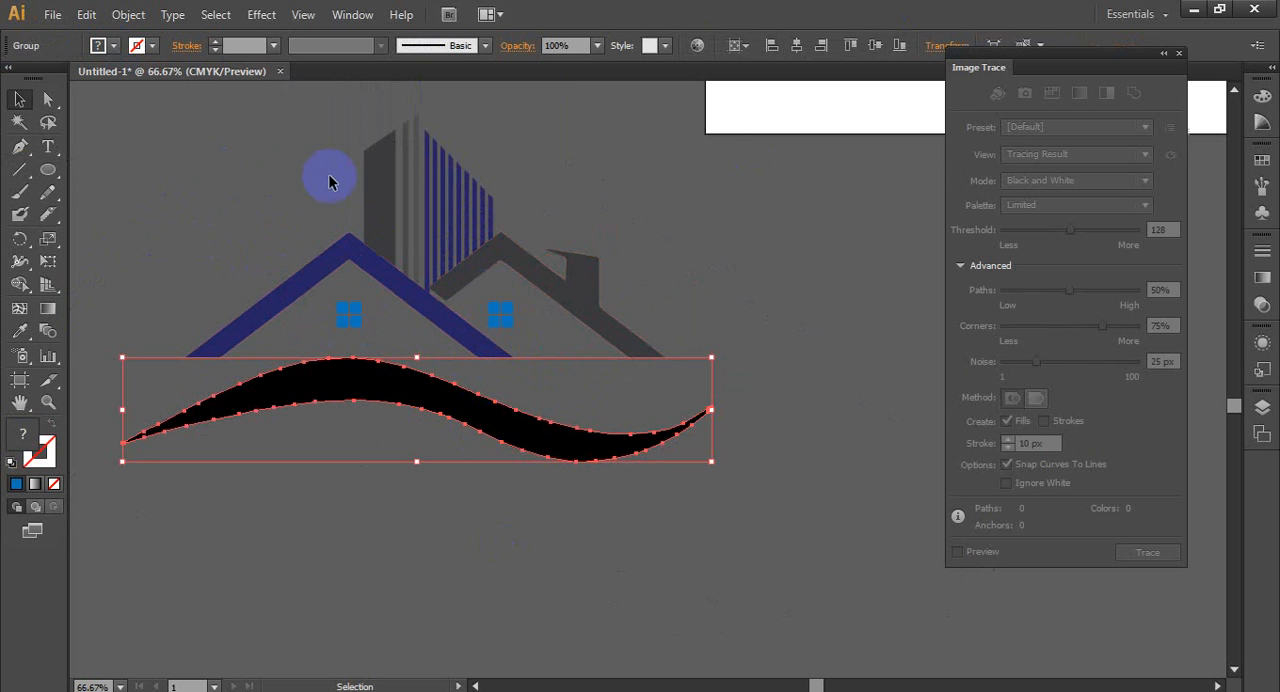
pyautogui.click(106, 45)
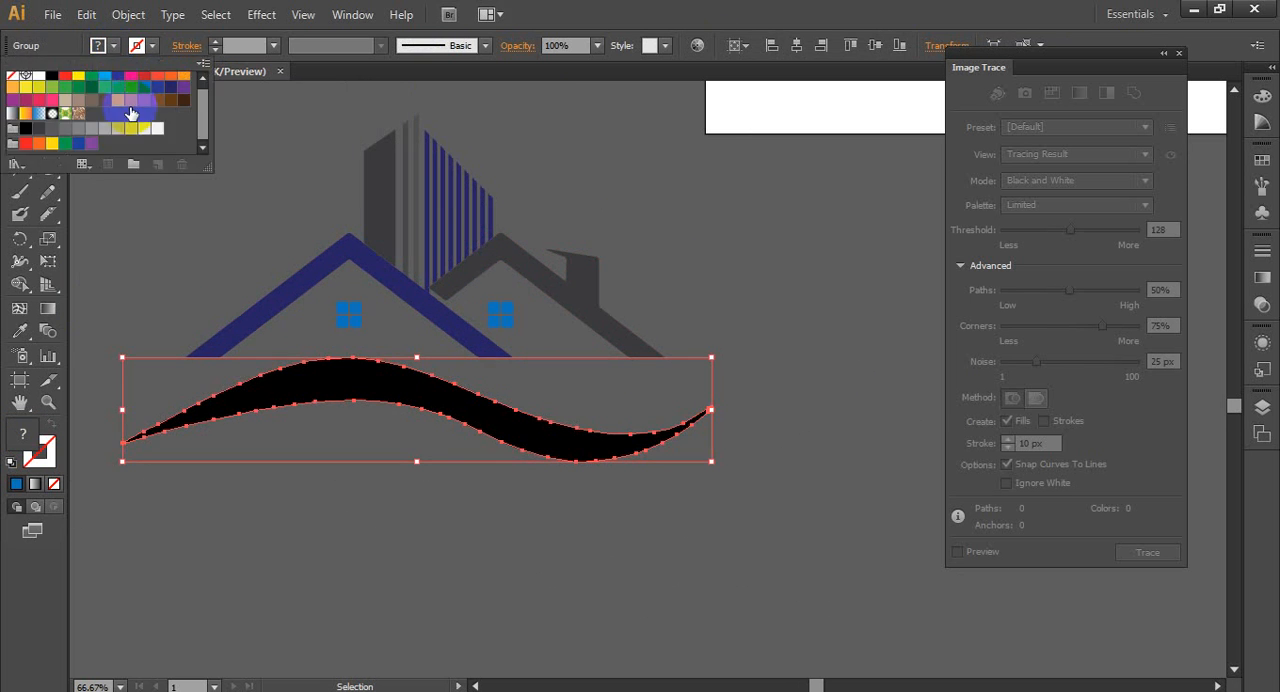
pyautogui.click(83, 137)
pyautogui.click(409, 514)
pyautogui.click(417, 504)
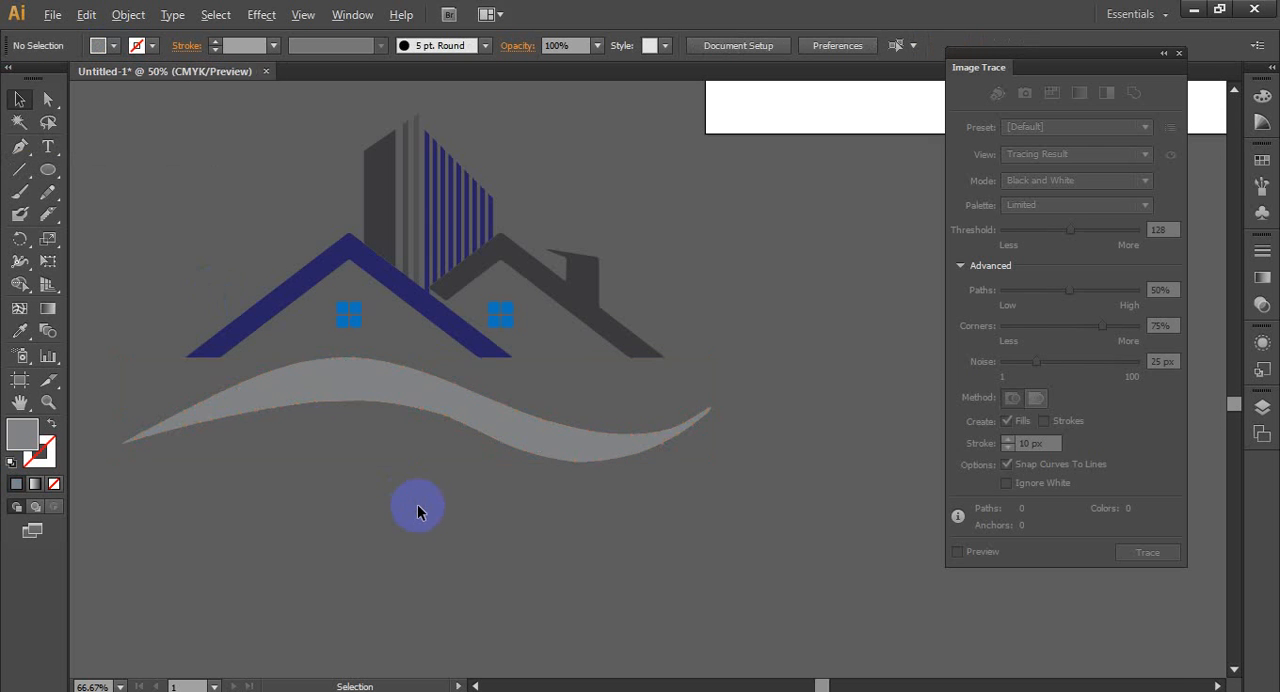
# - Group the building, roofs, windows and wave into a single logo object
pyautogui.scroll(-2, 417, 504)
pyautogui.moveTo(249, 288); pyautogui.dragTo(572, 532)
pyautogui.rightClick(437, 448)
pyautogui.click(488, 531)
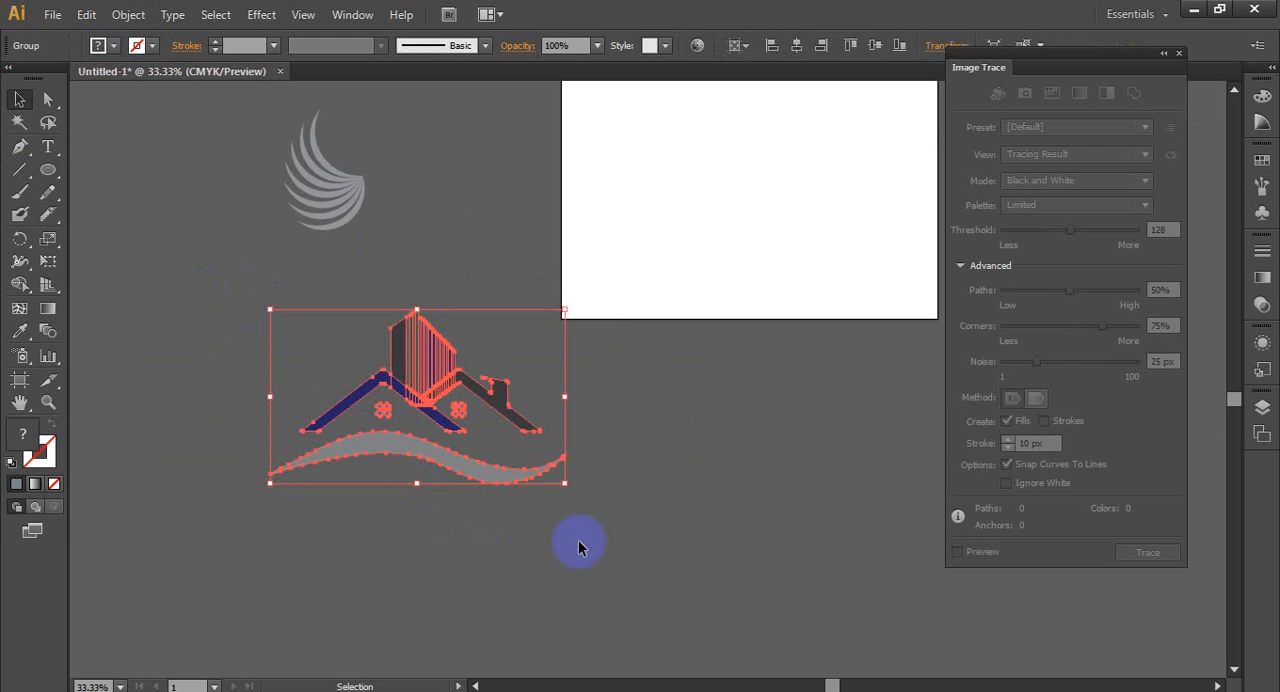
pyautogui.click(578, 545)
# - Start a new text line below the wave with a font size of 60 pt
pyautogui.scroll(-5, 531, 471)
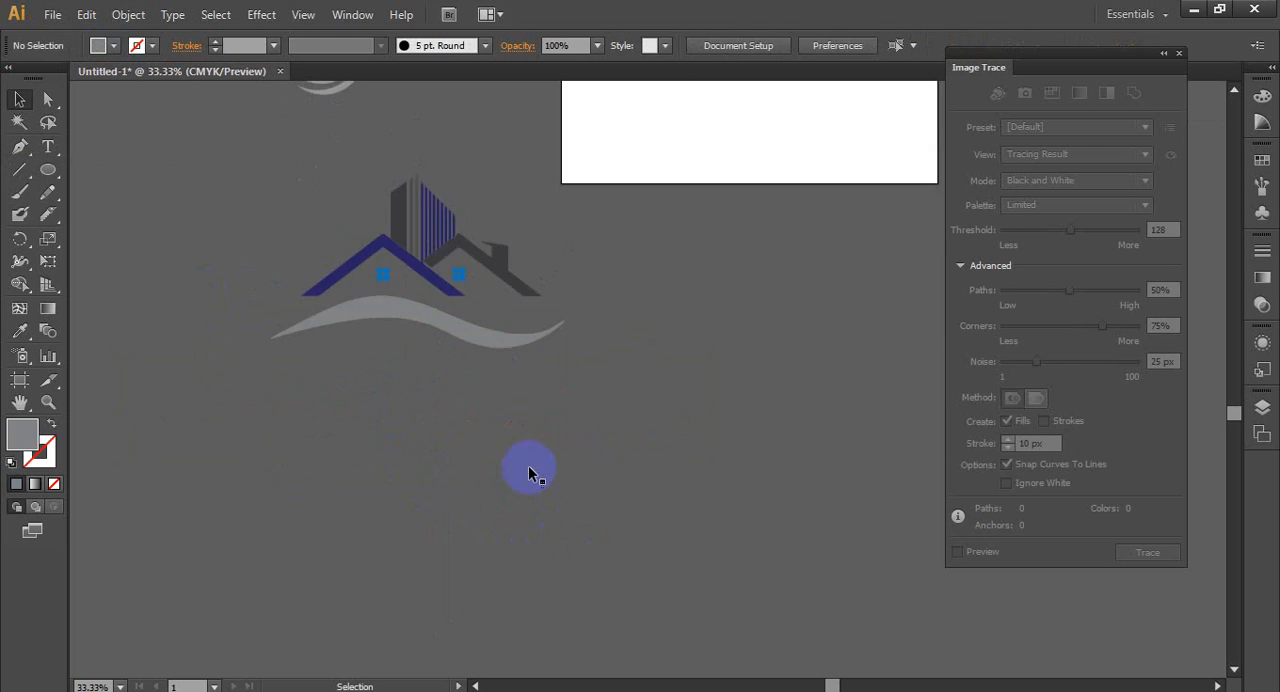
pyautogui.click(47, 148)
pyautogui.click(300, 262)
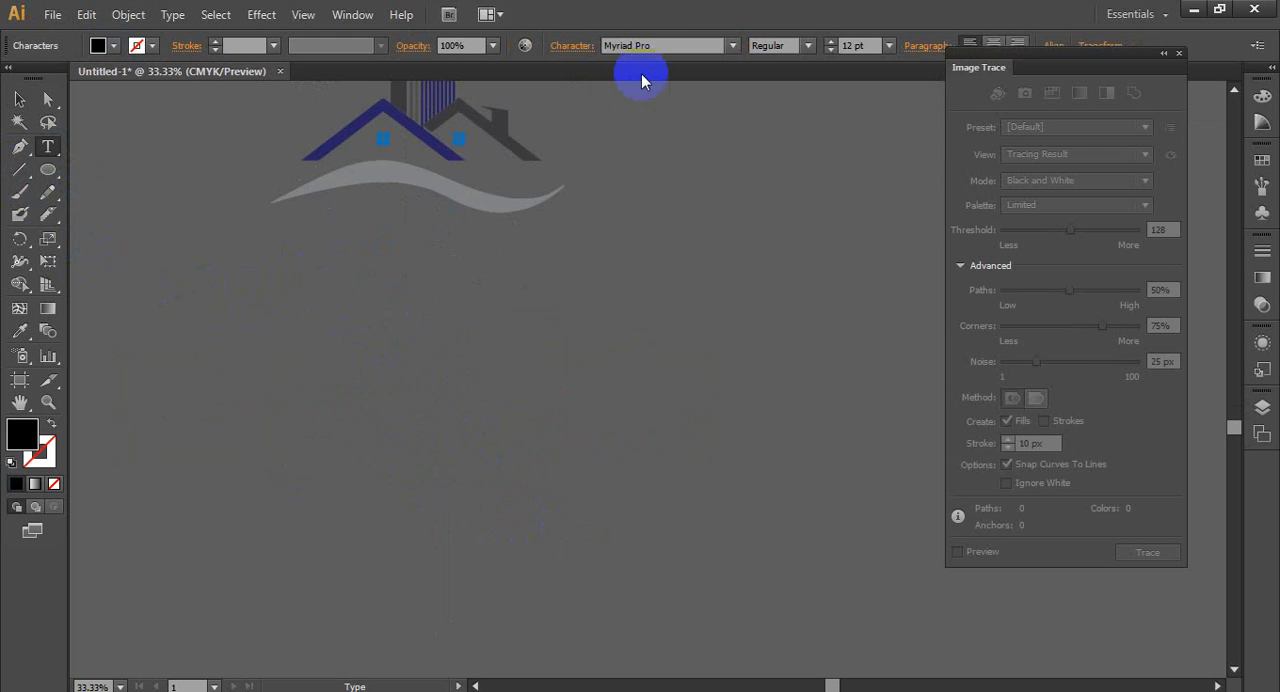
pyautogui.click(888, 45)
pyautogui.click(914, 360)
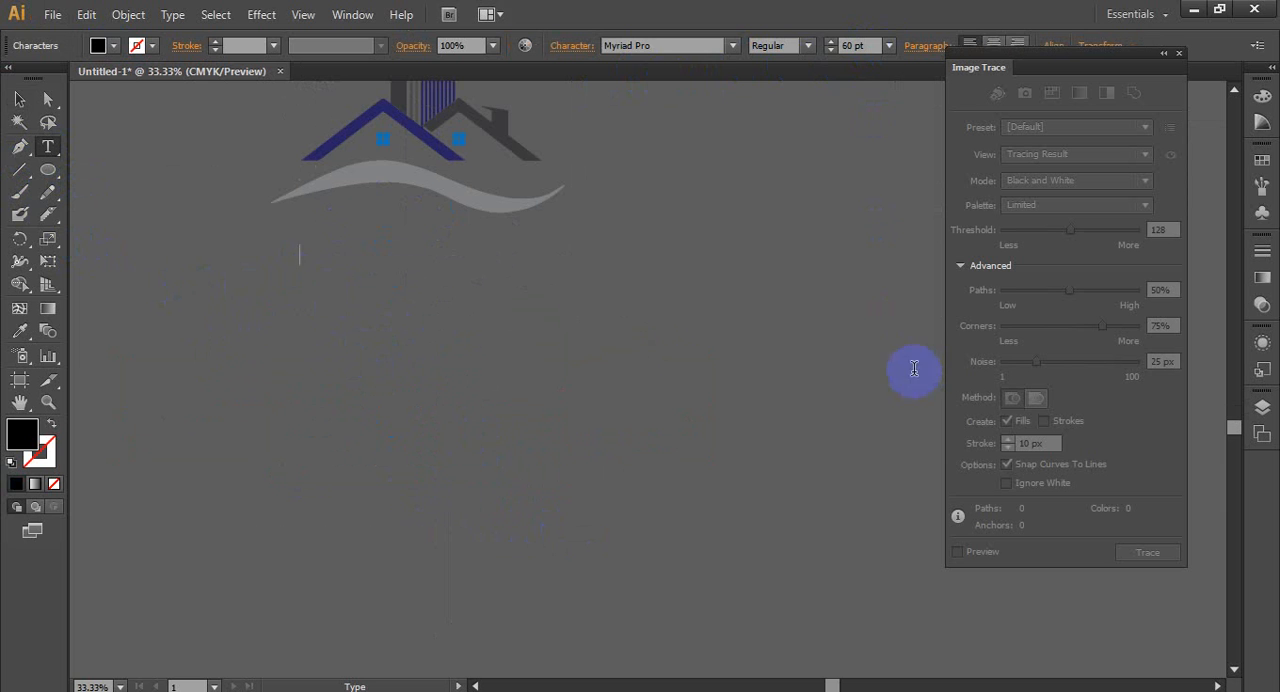
# - Enter "Real Estate Company" as the text below the wave
pyautogui.click(690, 45)
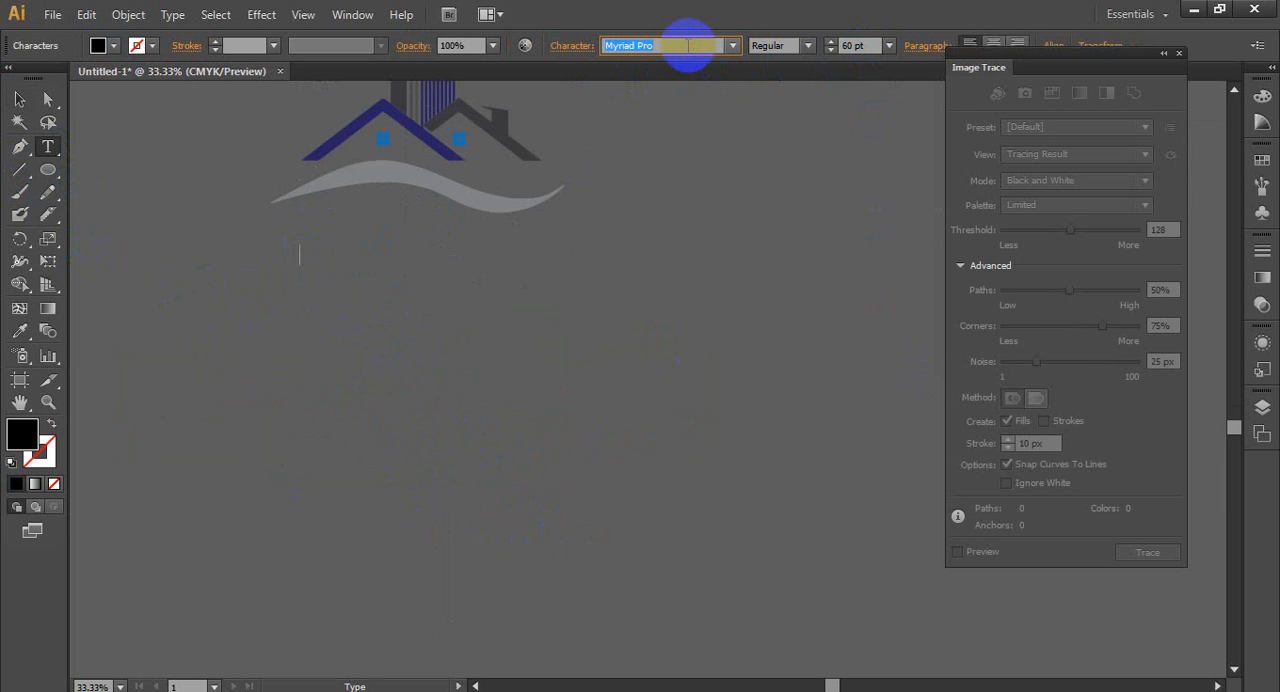
pyautogui.click(298, 258)
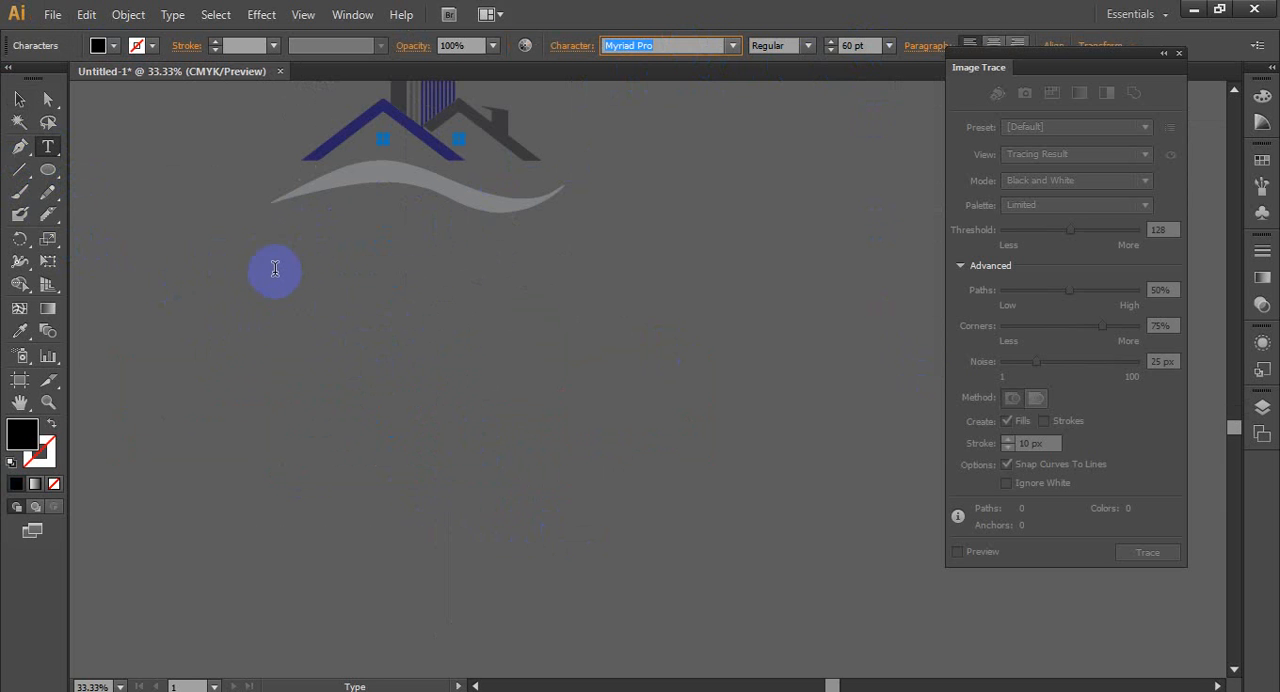
pyautogui.scroll(3, 278, 270)
pyautogui.scroll(1, 304, 390)
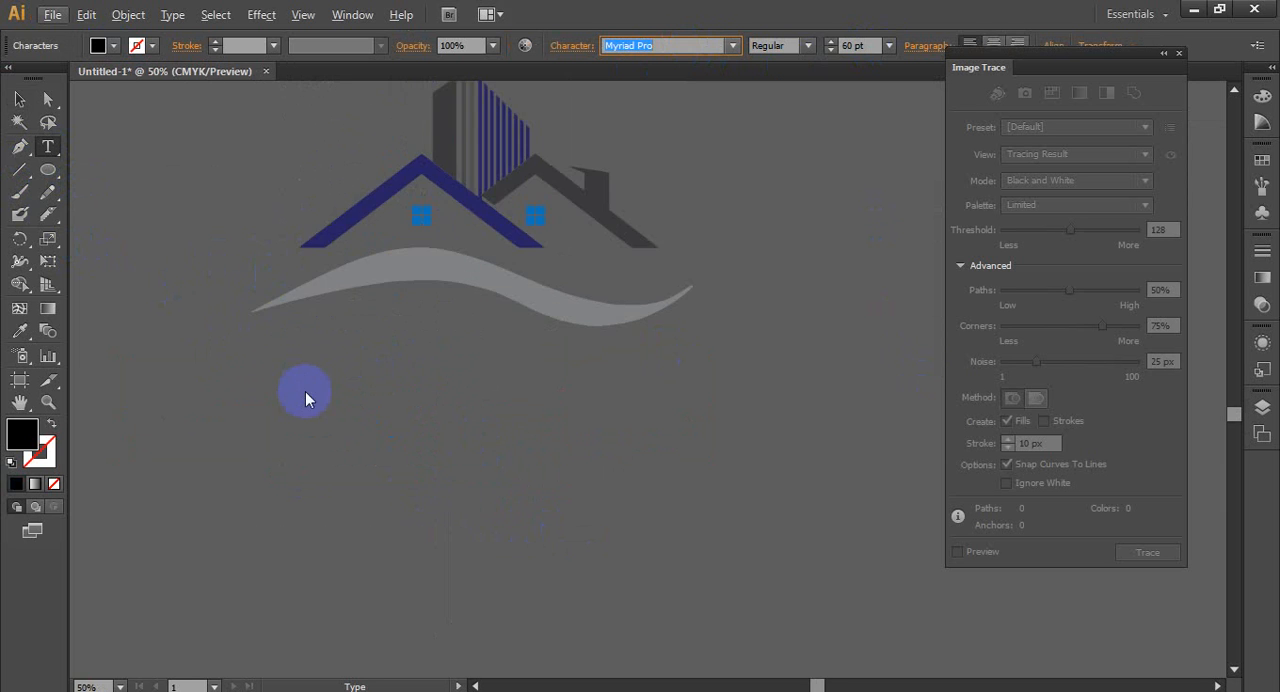
pyautogui.press('e')
pyautogui.press('a')
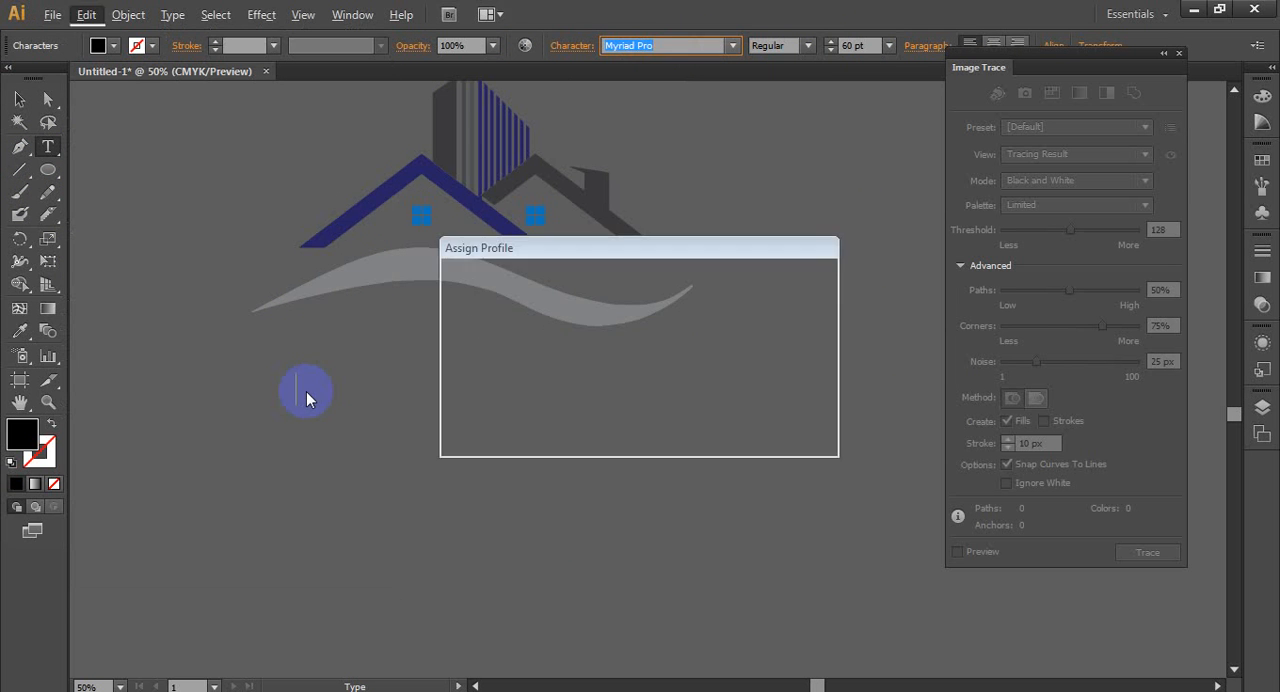
pyautogui.click(780, 415)
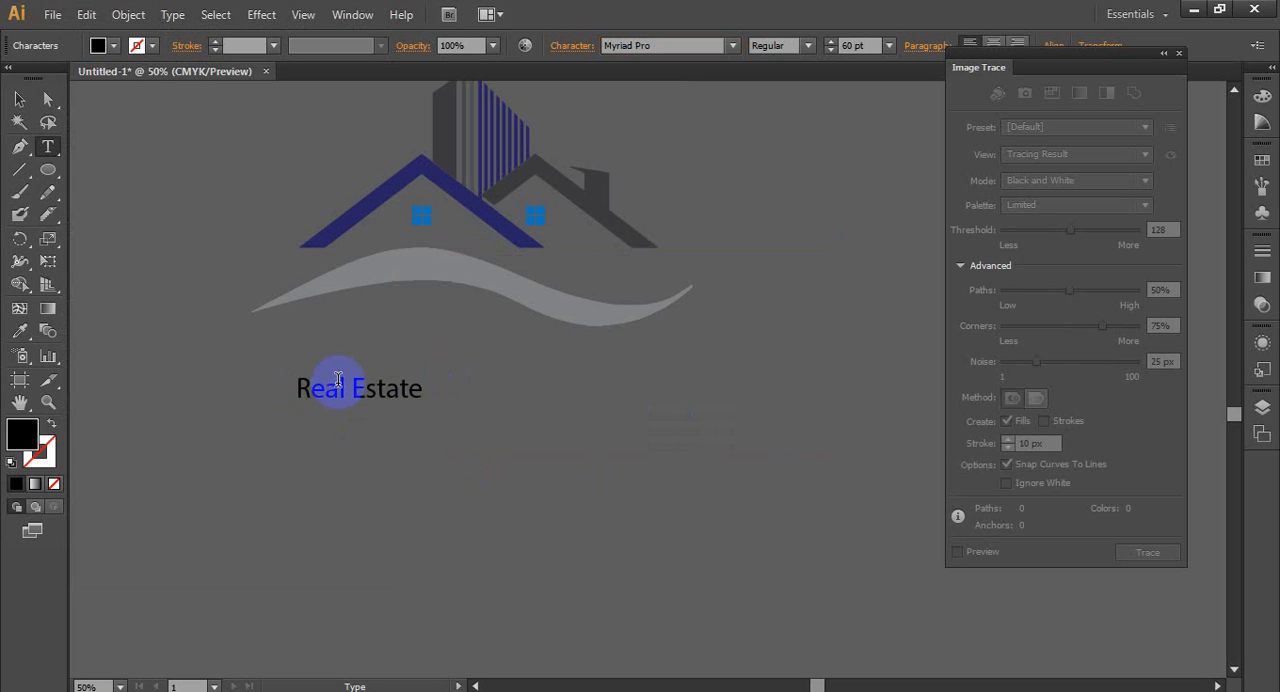
pyautogui.moveTo(352, 388); pyautogui.dragTo(367, 395)
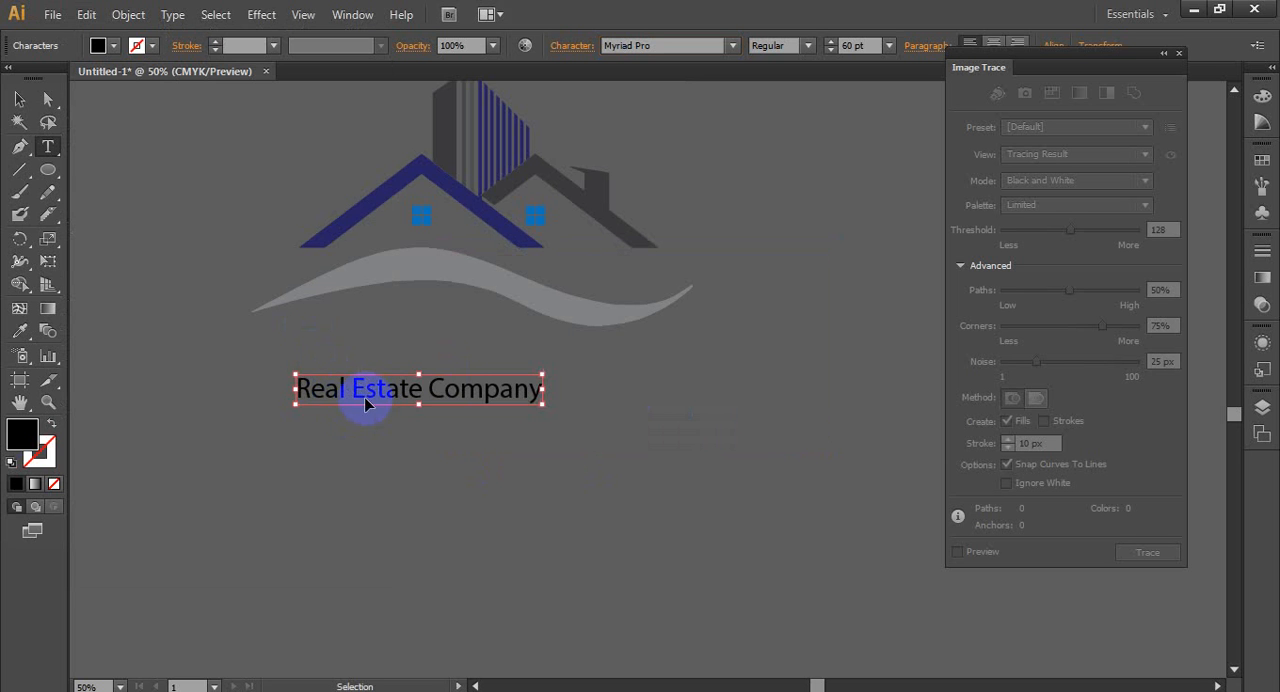
# - Try different fonts on the "Real Estate Company" text, from Nexa Demo through Rusch Gotico-Antiqua and back to Montserrat
pyautogui.tripleClick(364, 397)
pyautogui.click(671, 47)
pyautogui.press('Down')
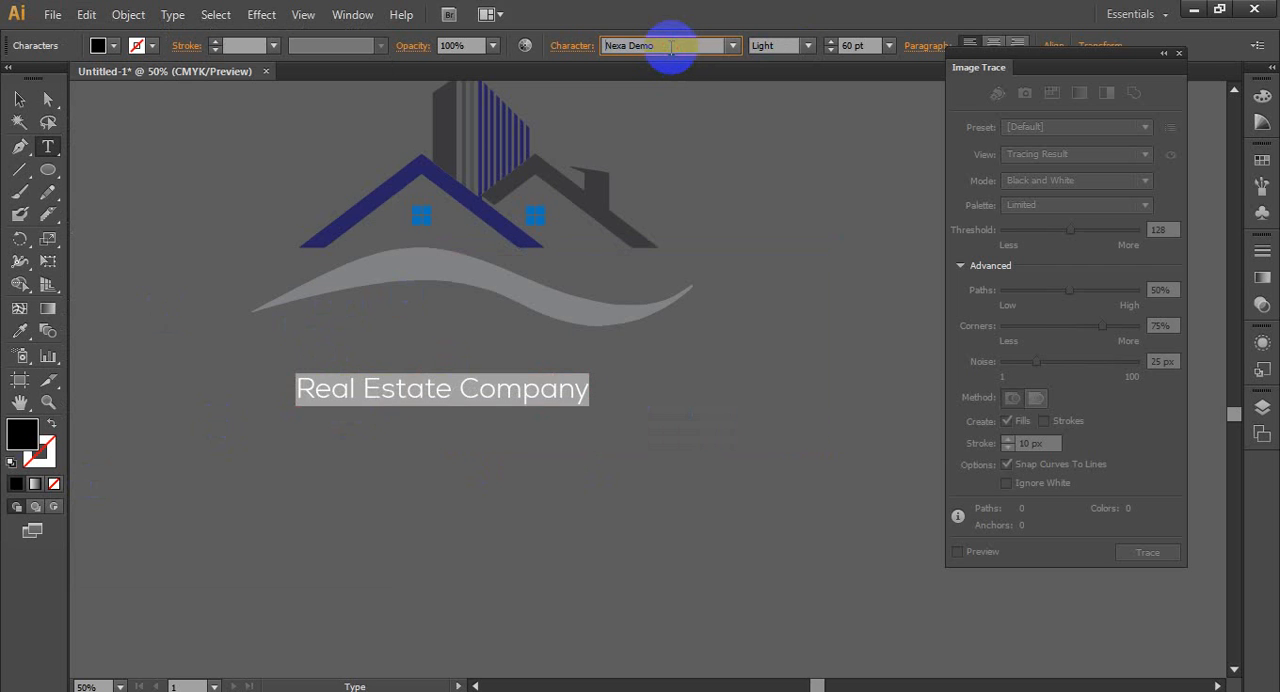
pyautogui.press('Down')
pyautogui.press('Down')
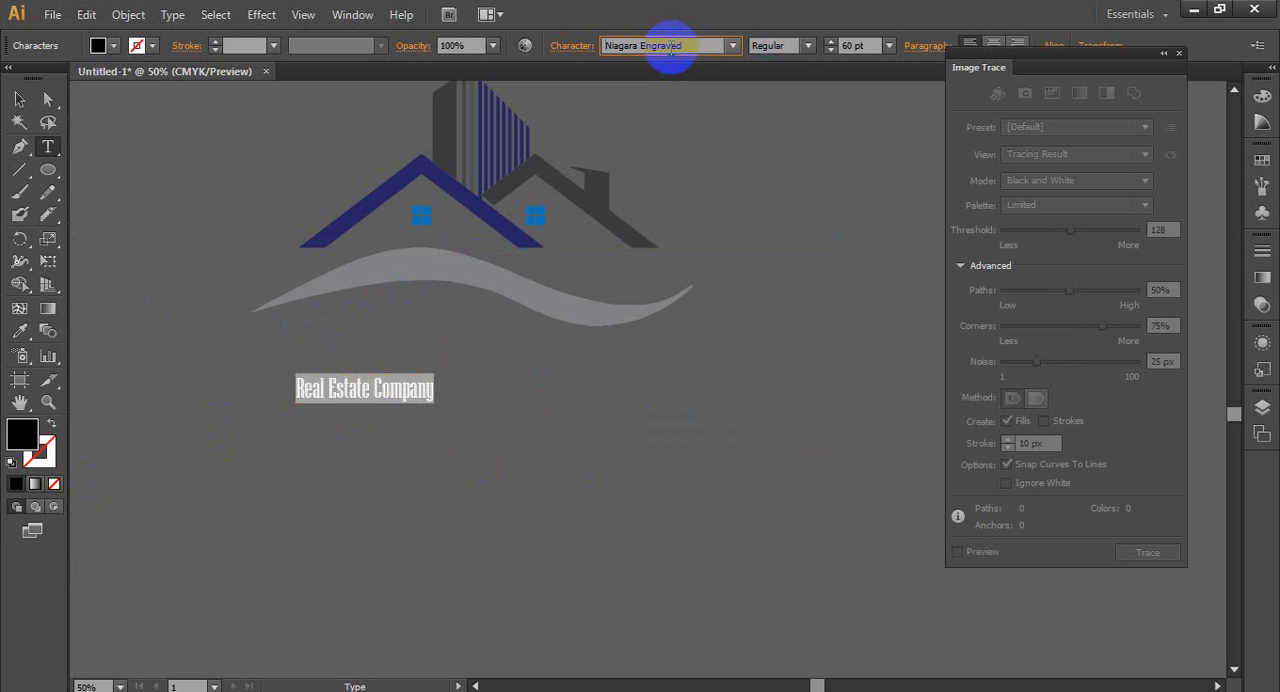
pyautogui.press('Down')
pyautogui.press('Down')
pyautogui.press('Down')
pyautogui.press('Down')
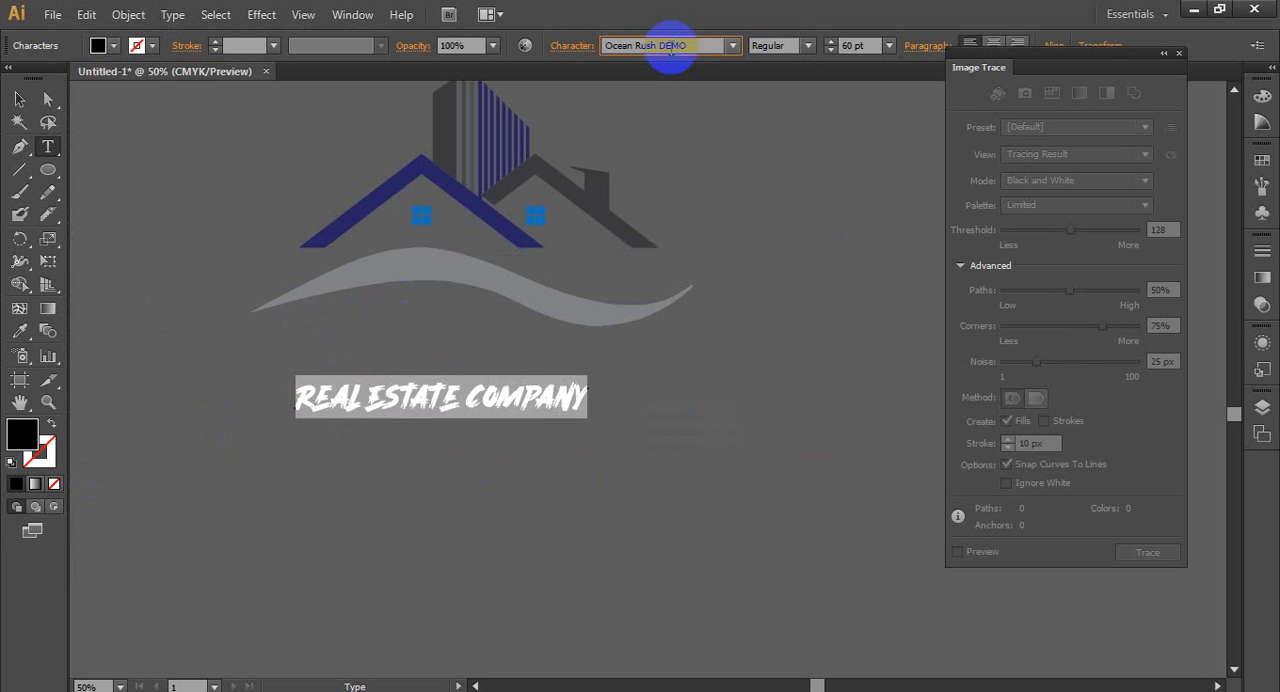
pyautogui.press('Down')
pyautogui.press('Down')
pyautogui.press('Down')
pyautogui.press('Down')
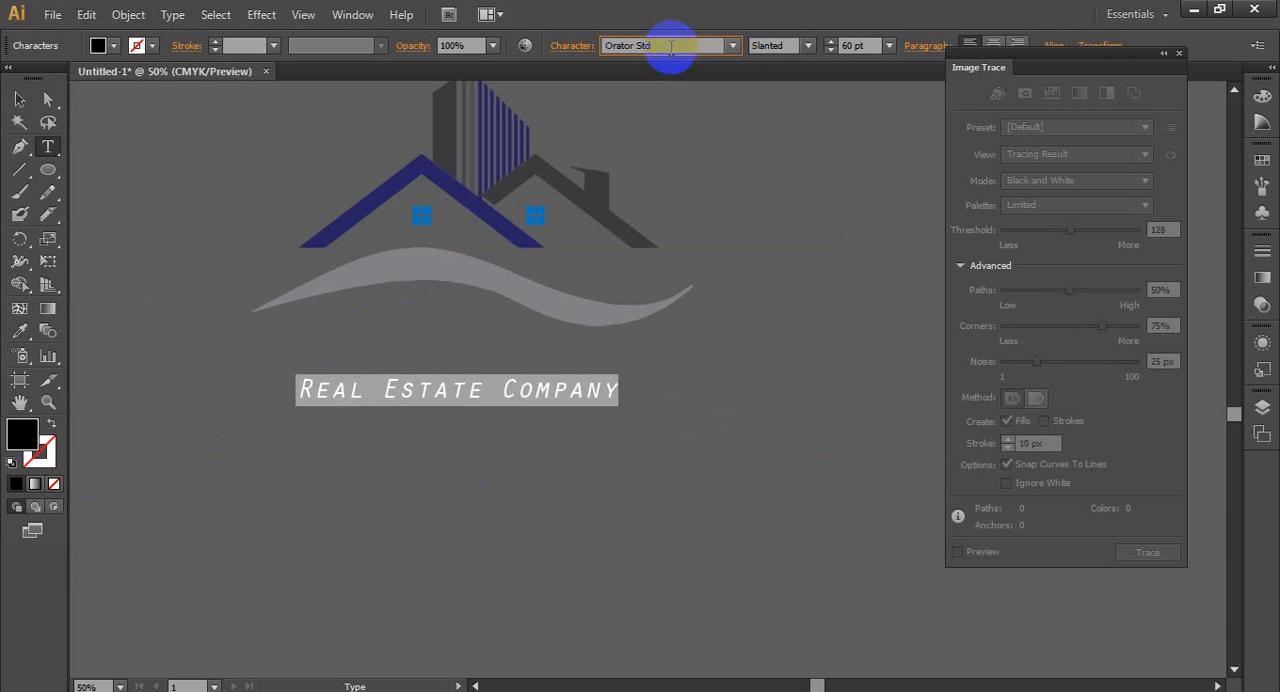
pyautogui.press('Down')
pyautogui.press('Down')
pyautogui.press('Down')
pyautogui.press('Down')
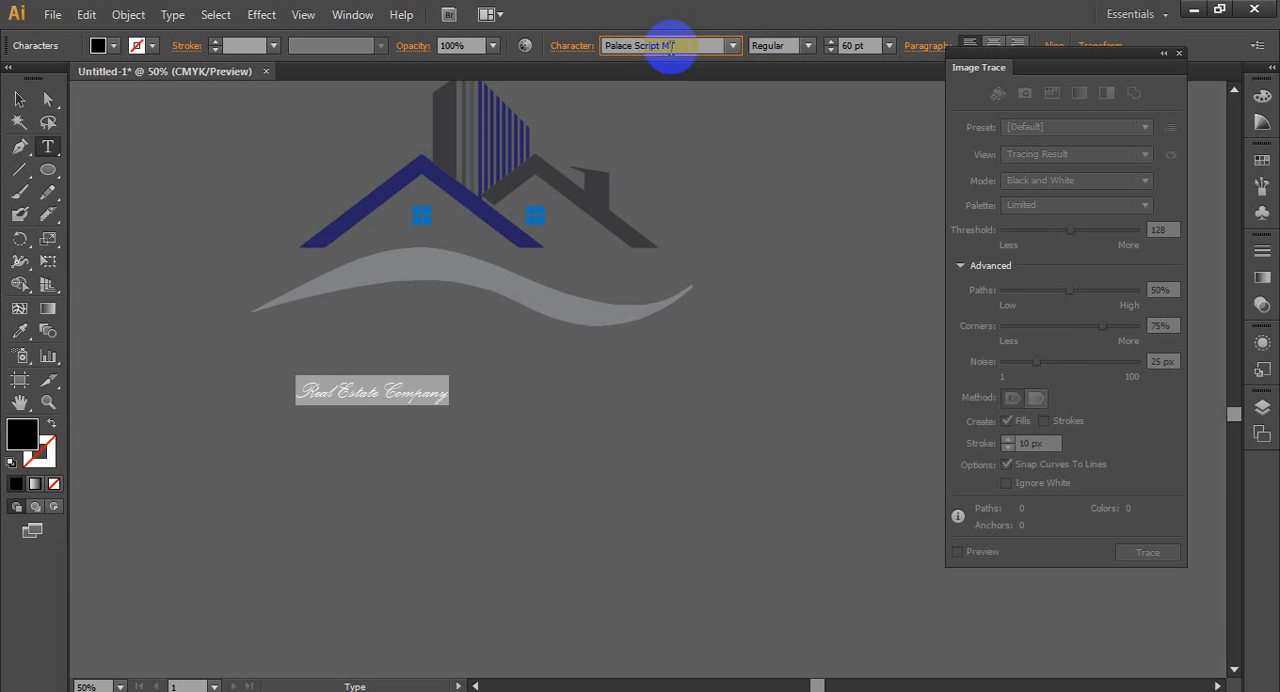
pyautogui.press('Down')
pyautogui.press('Down')
pyautogui.press('Down')
pyautogui.press('Down')
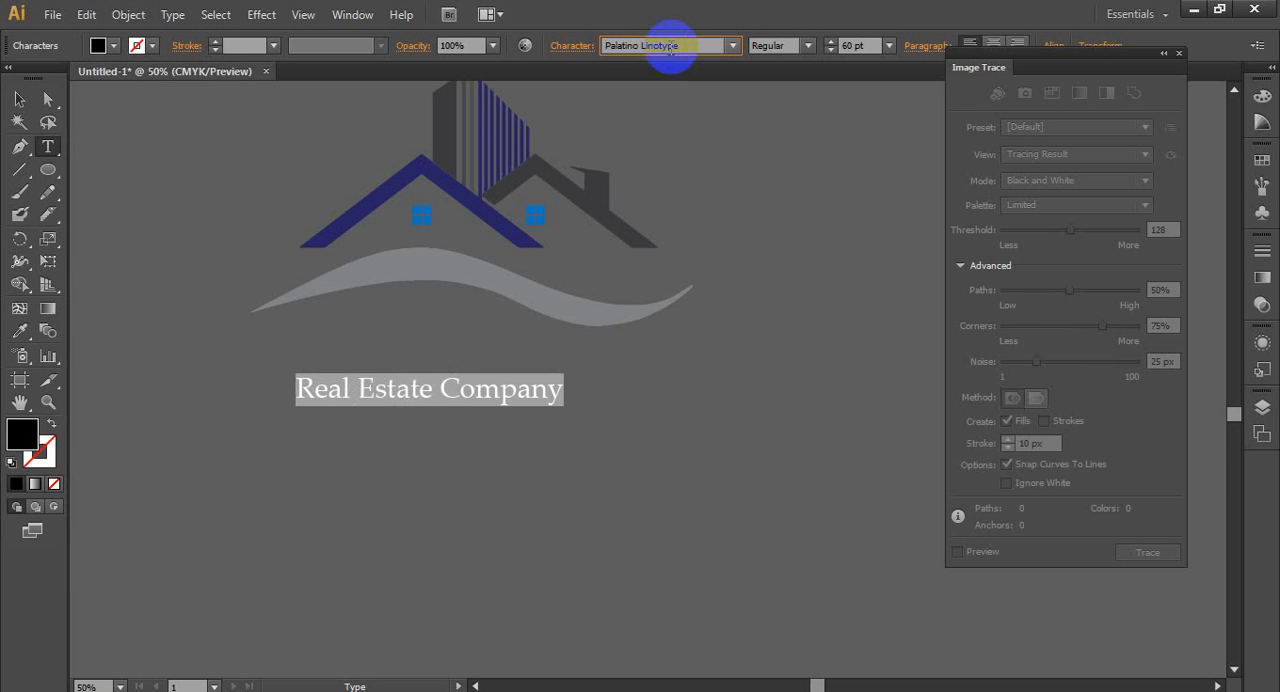
pyautogui.press('Down')
pyautogui.press('Down')
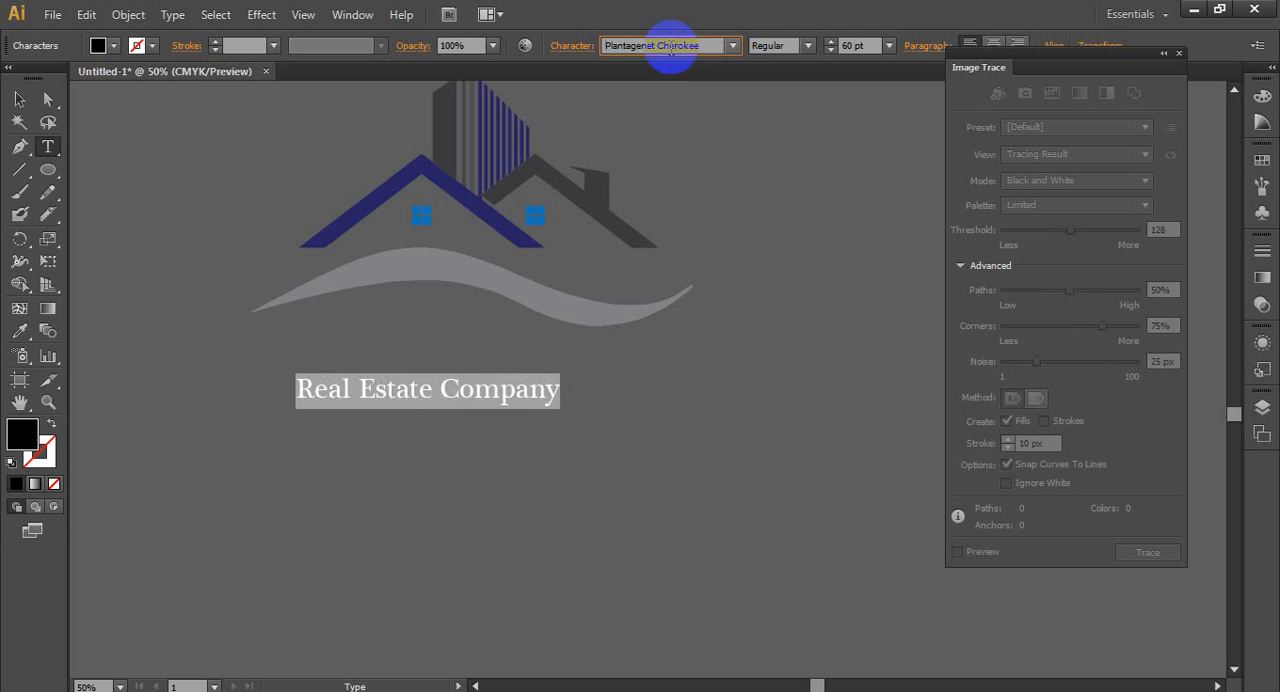
pyautogui.press('Down')
pyautogui.press('Down')
pyautogui.press('Down')
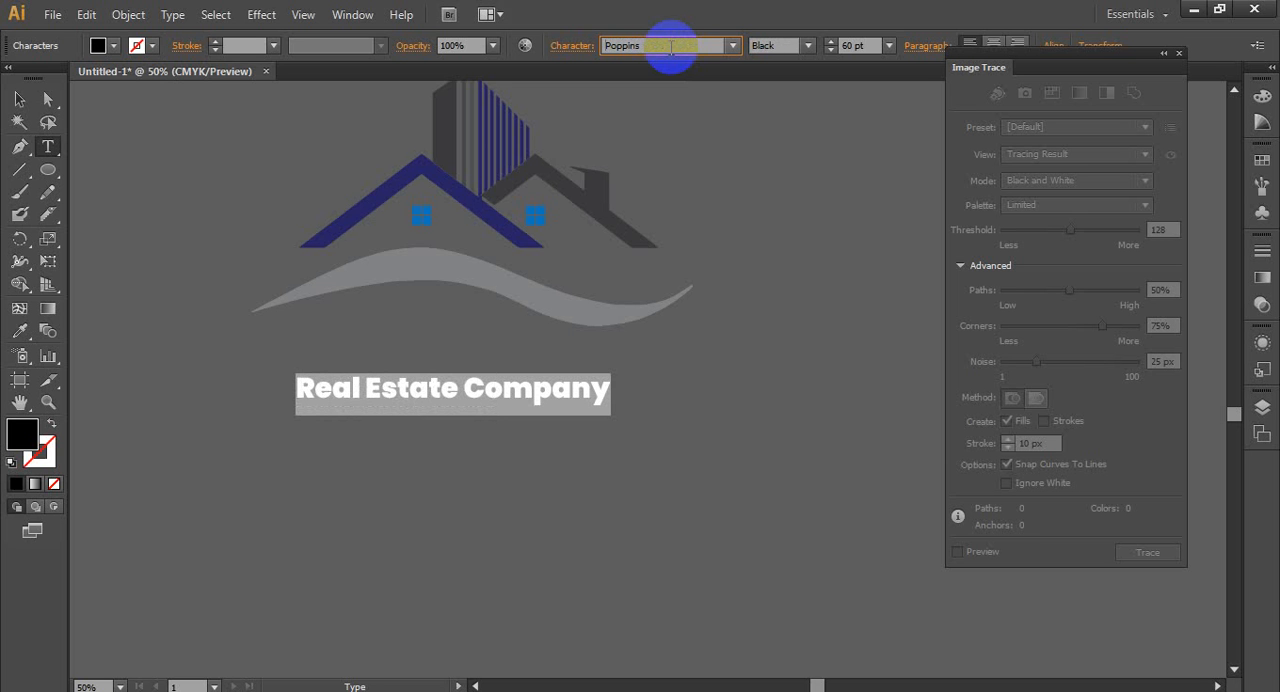
pyautogui.press('Down')
pyautogui.press('Down')
pyautogui.press('Down')
pyautogui.press('Down')
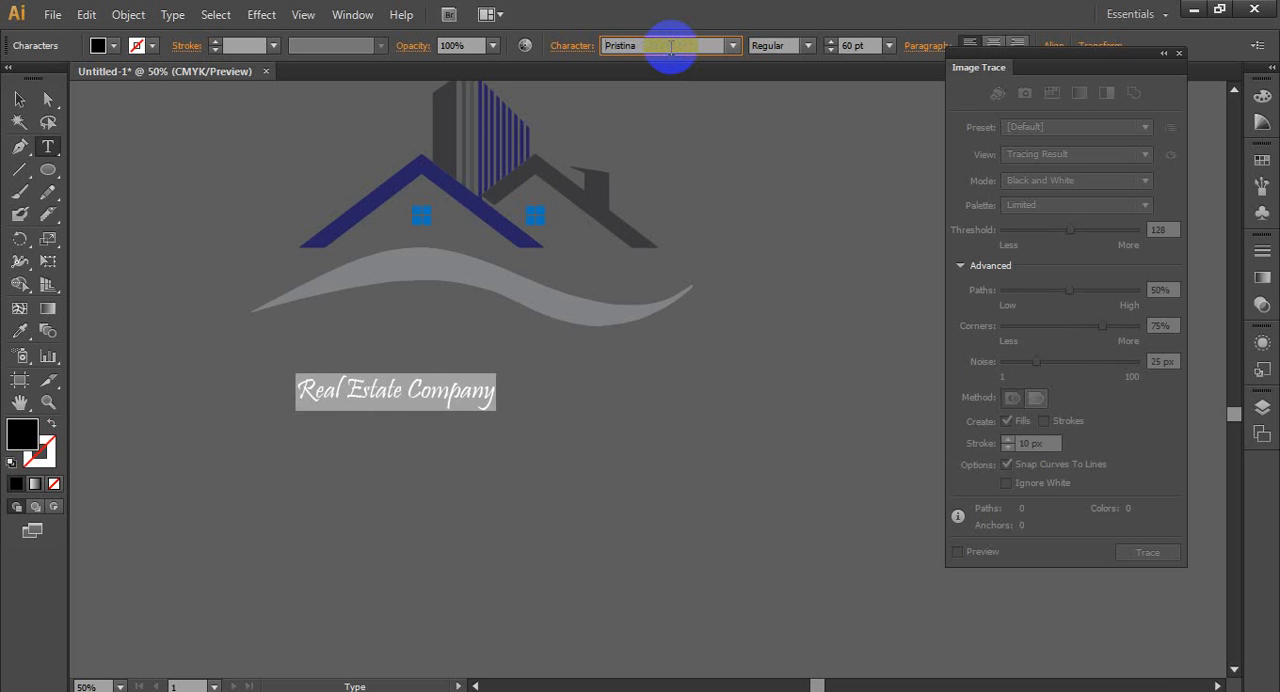
pyautogui.press('Down')
pyautogui.press('Down')
pyautogui.press('Down')
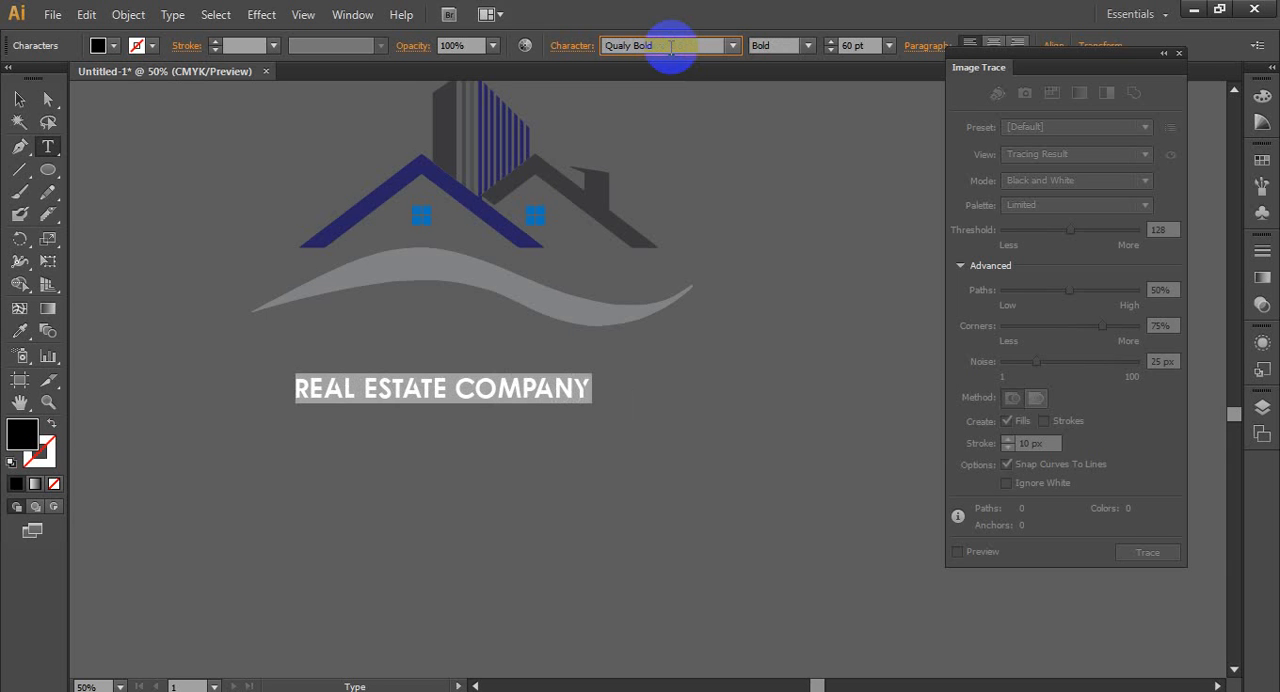
pyautogui.press('Down')
pyautogui.press('Down')
pyautogui.press('Down')
pyautogui.press('Down')
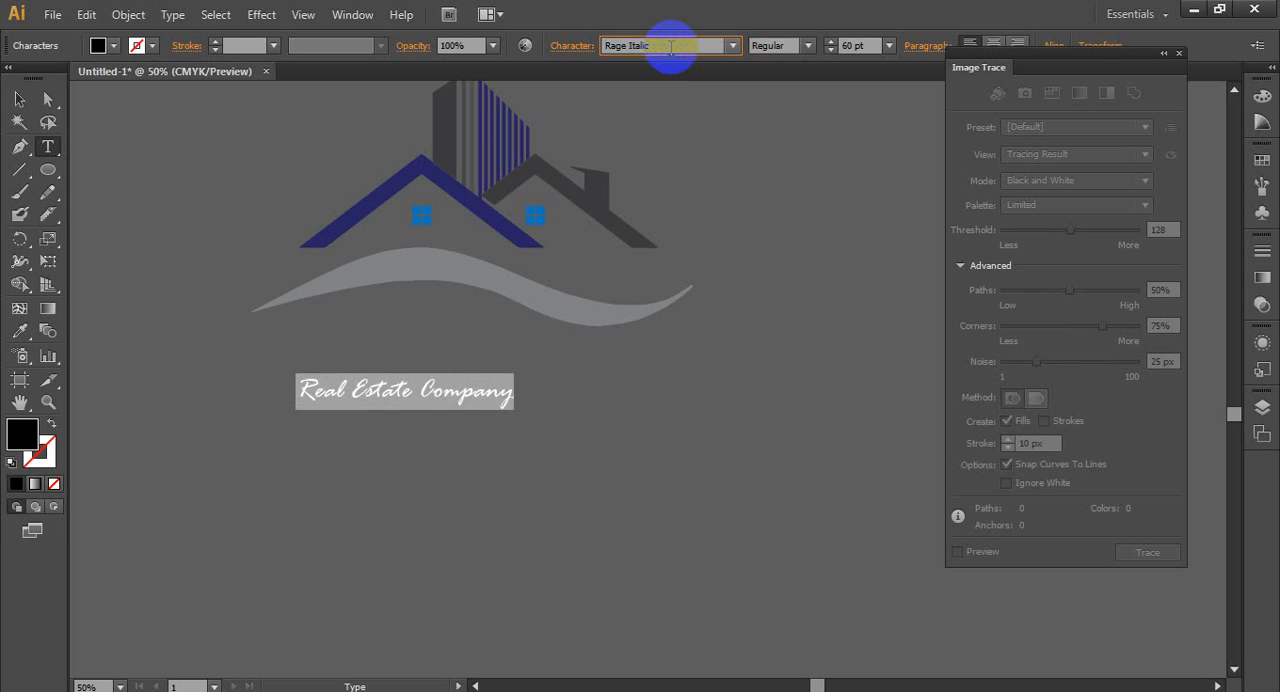
pyautogui.press('Down')
pyautogui.press('Down')
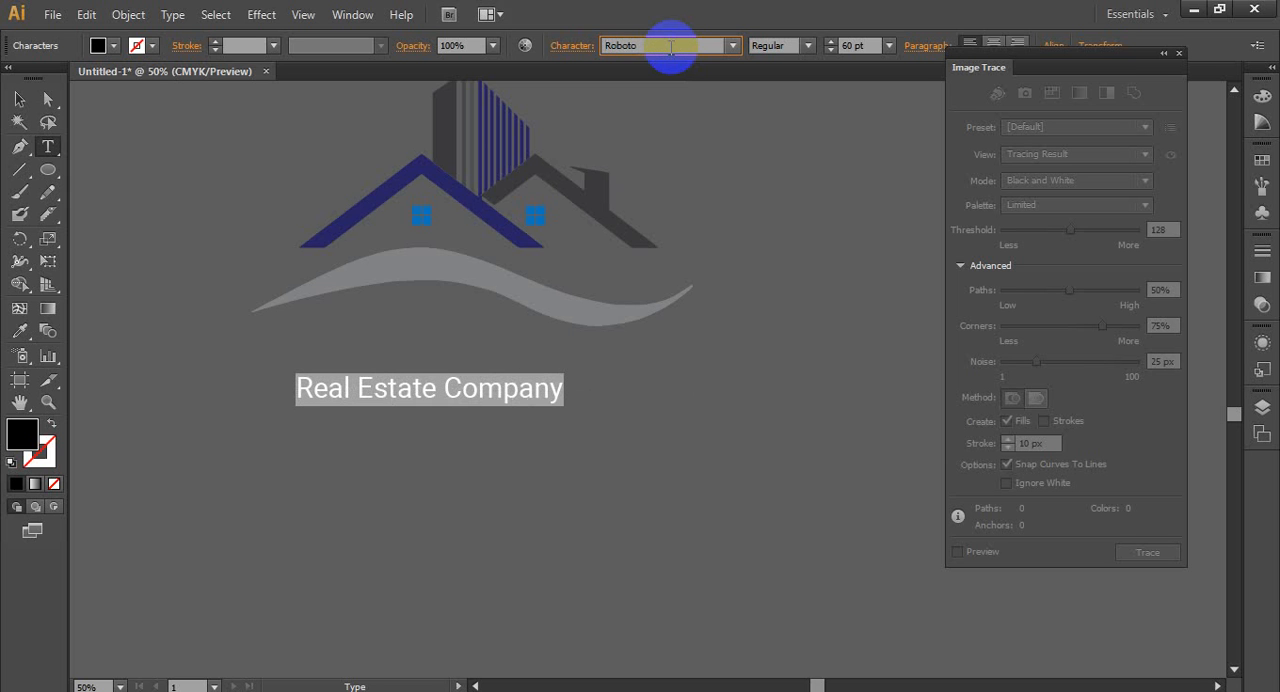
pyautogui.press('Down')
pyautogui.press('Down')
pyautogui.press('Down')
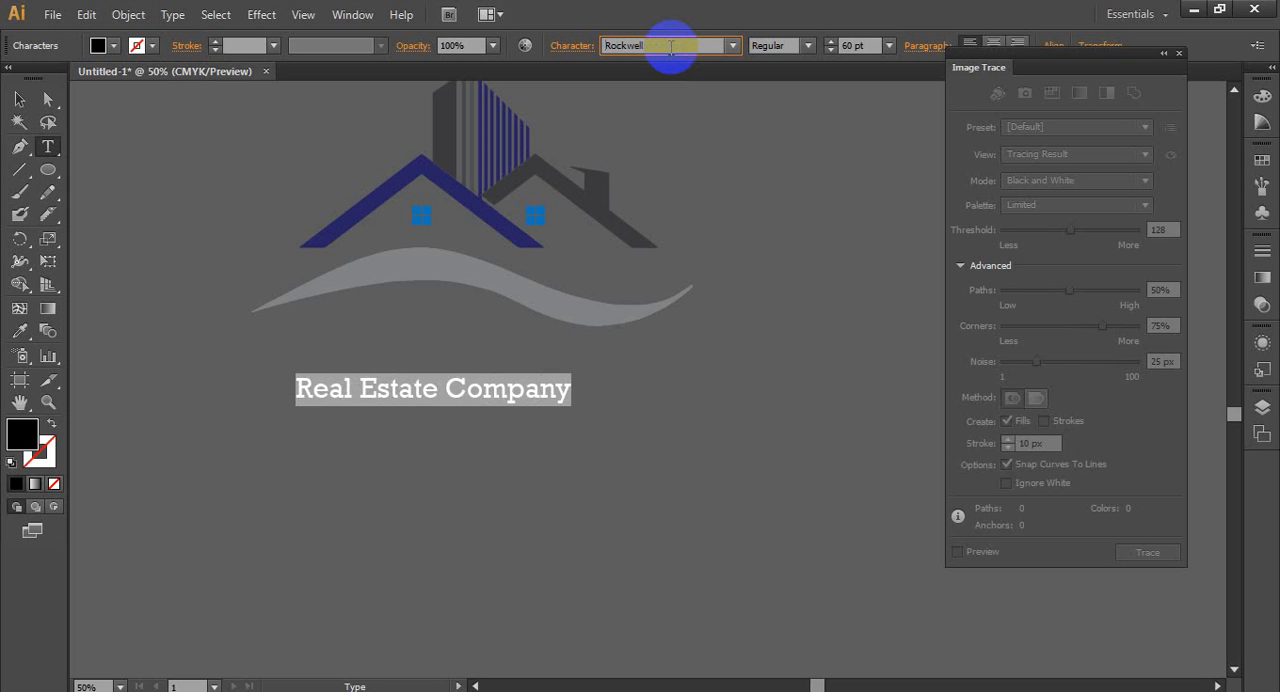
pyautogui.press('Down')
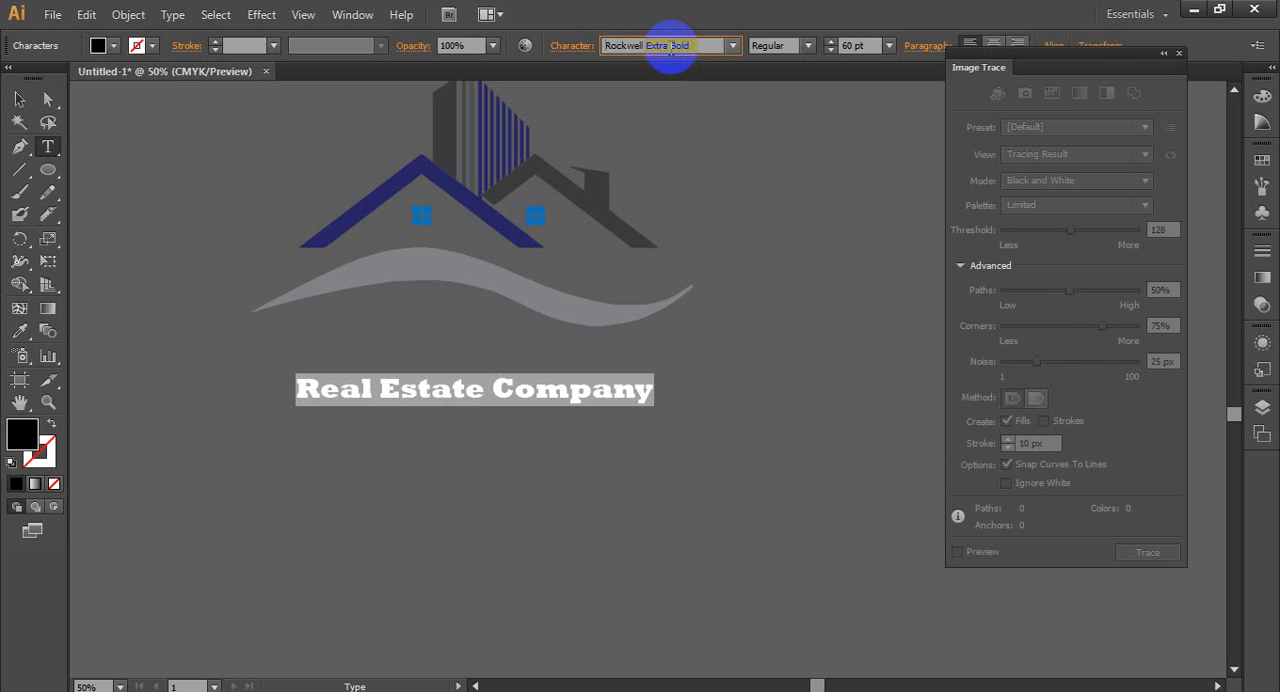
pyautogui.press('Down')
pyautogui.press('Down')
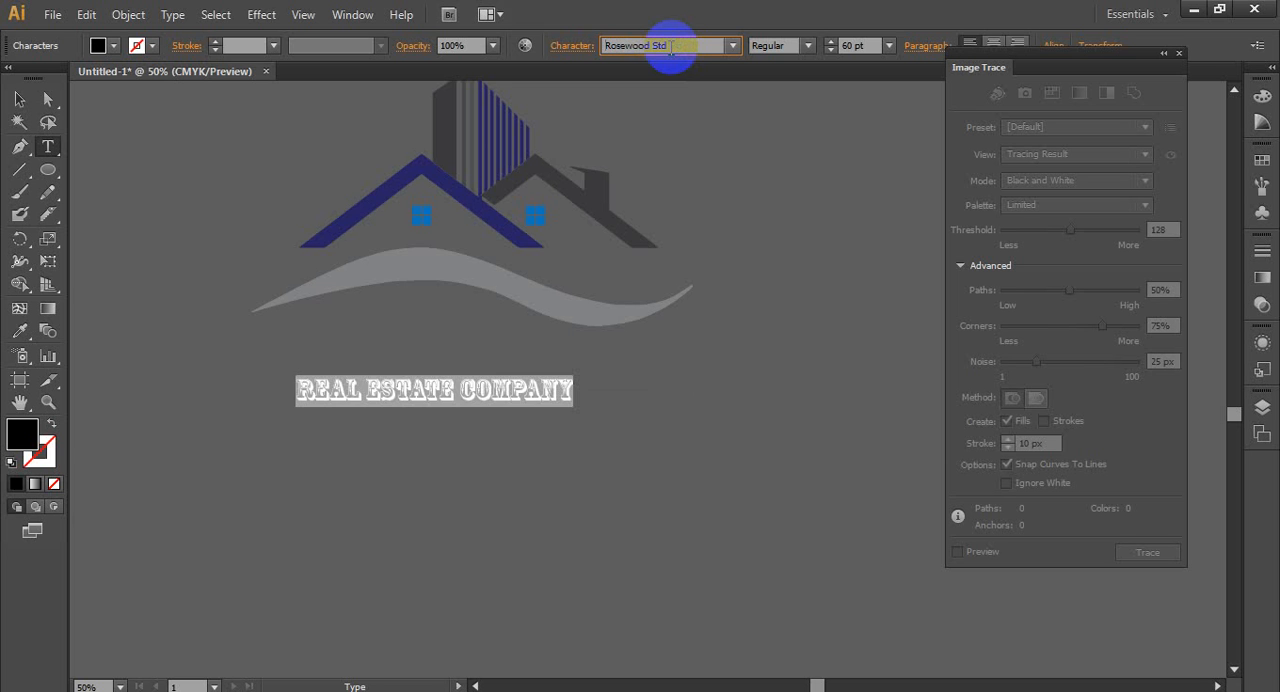
pyautogui.press('Down')
pyautogui.press('Down')
pyautogui.press('Down')
pyautogui.press('Down')
pyautogui.press('Down')
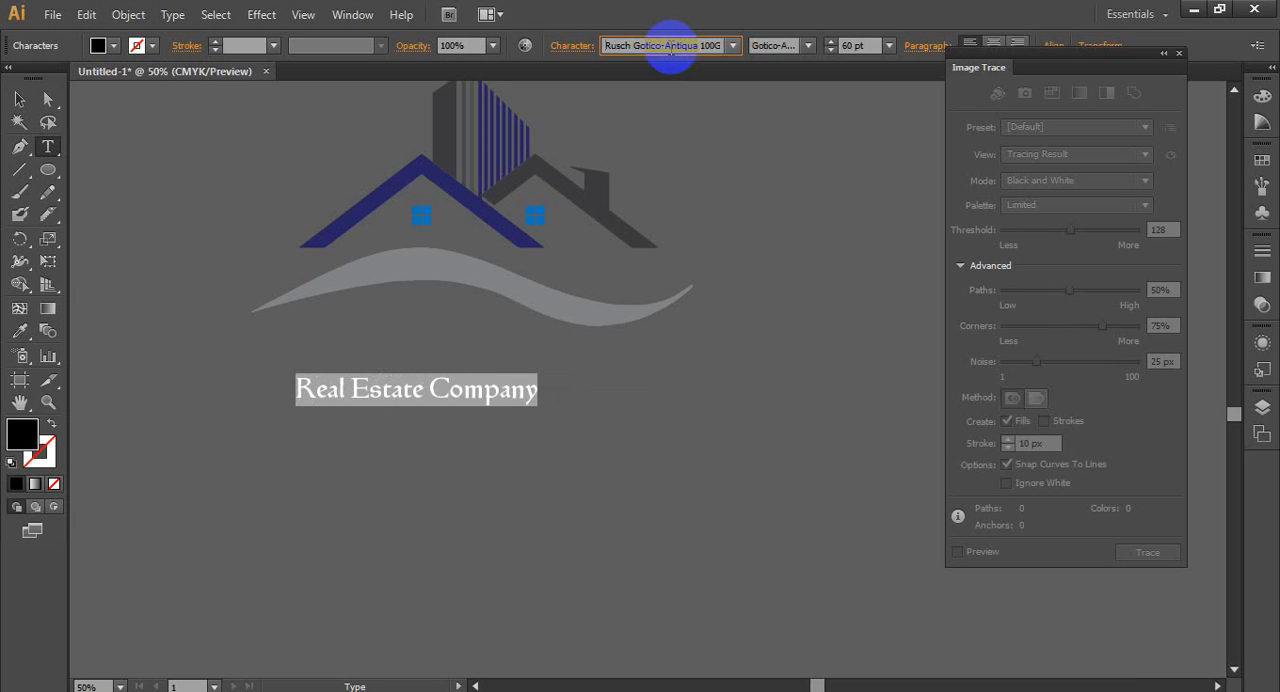
pyautogui.press('Up')
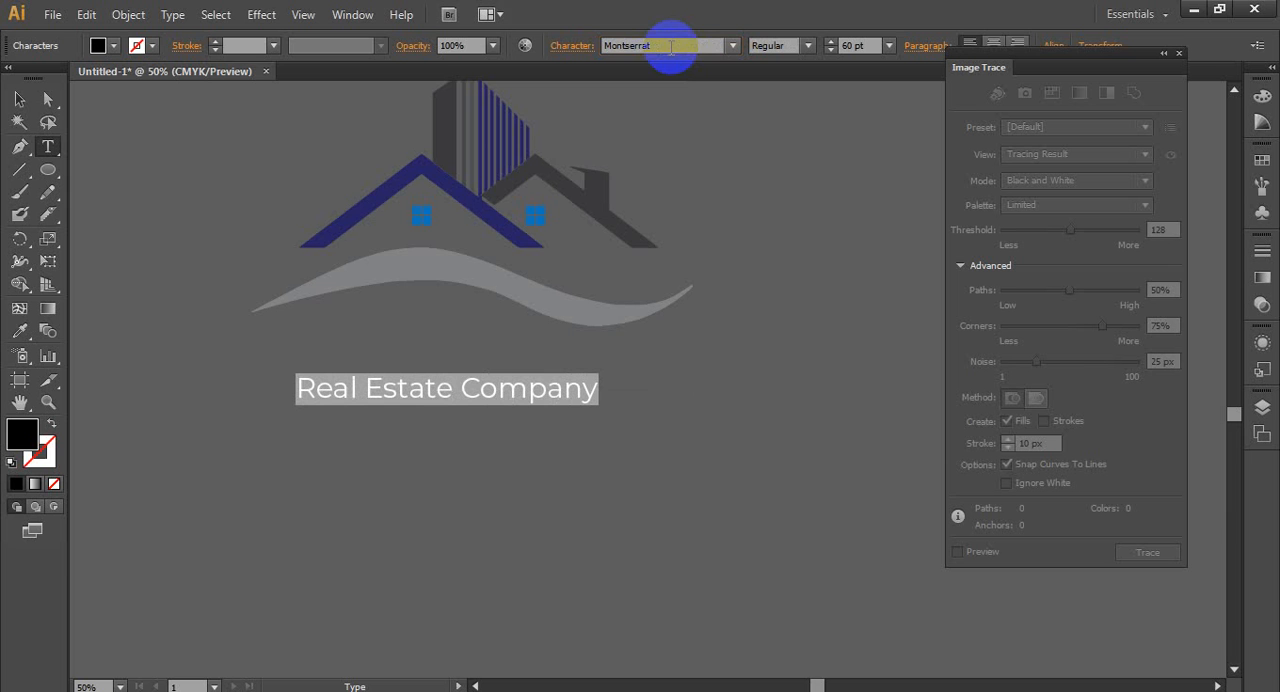
# - Go through the fonts following Montserrat and apply Poppins to the "Real Estate Company" text
pyautogui.click(696, 47)
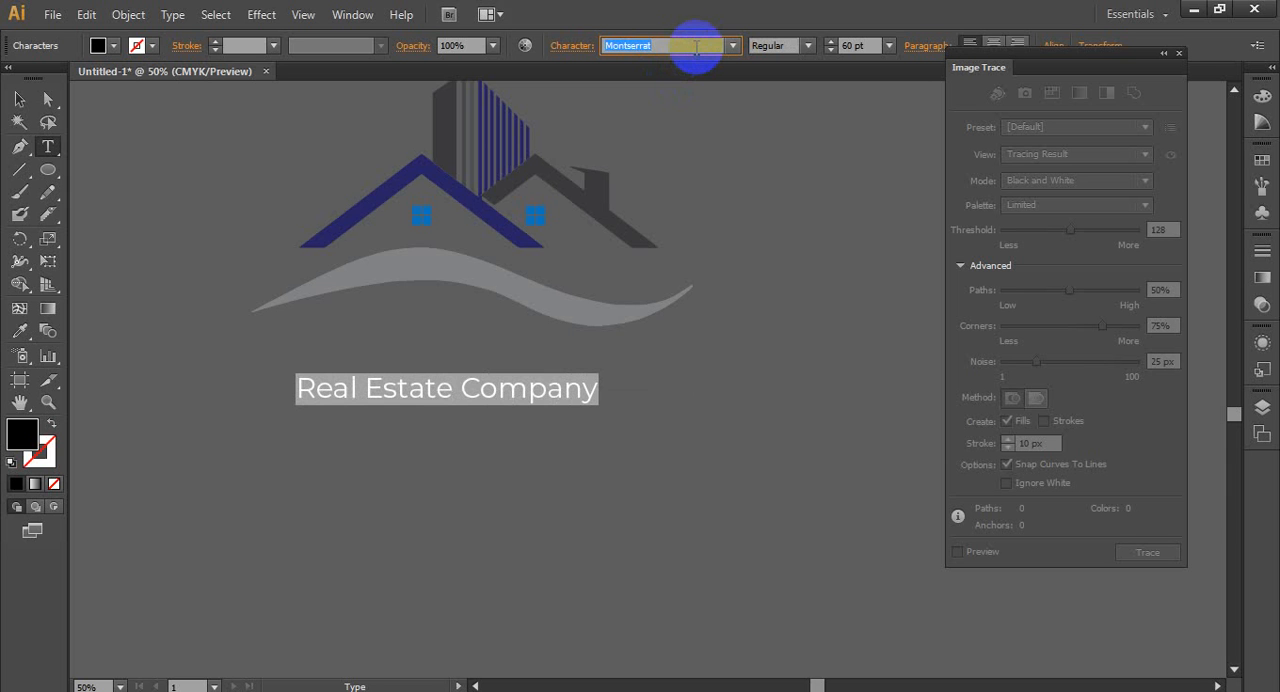
pyautogui.press('Down')
pyautogui.press('Down')
pyautogui.press('Down')
pyautogui.press('Down')
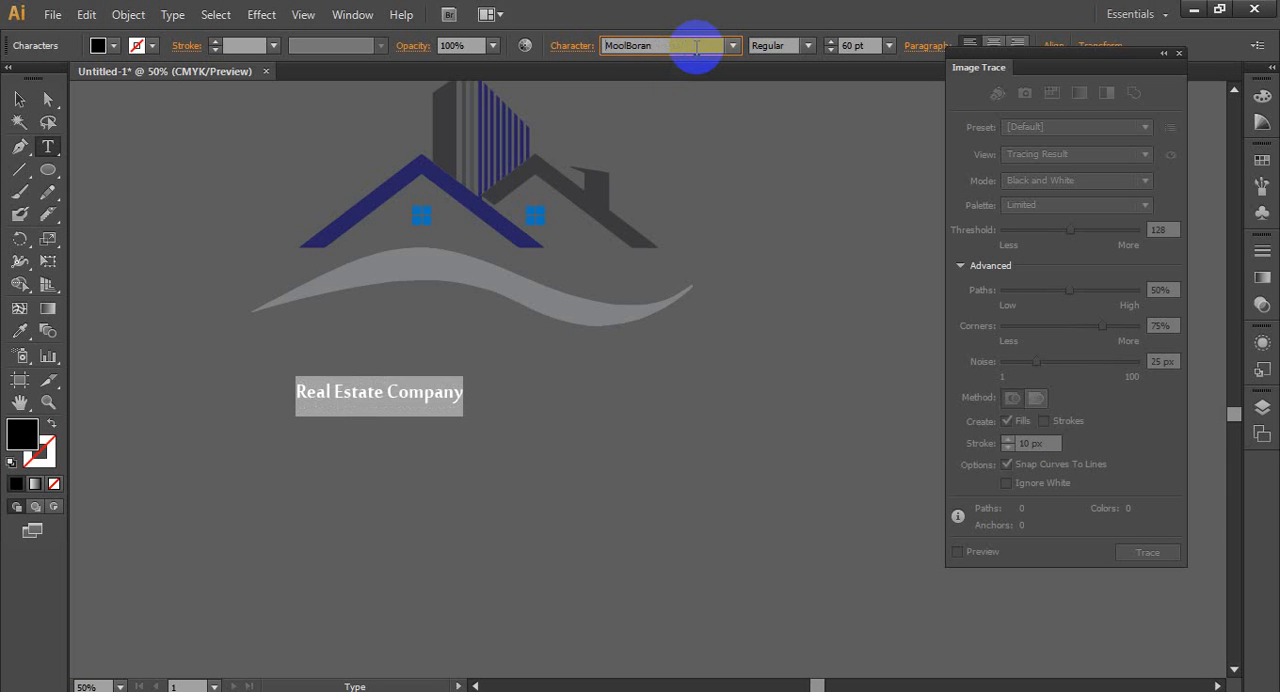
pyautogui.press('Down')
pyautogui.press('Down')
pyautogui.press('Down')
pyautogui.press('Down')
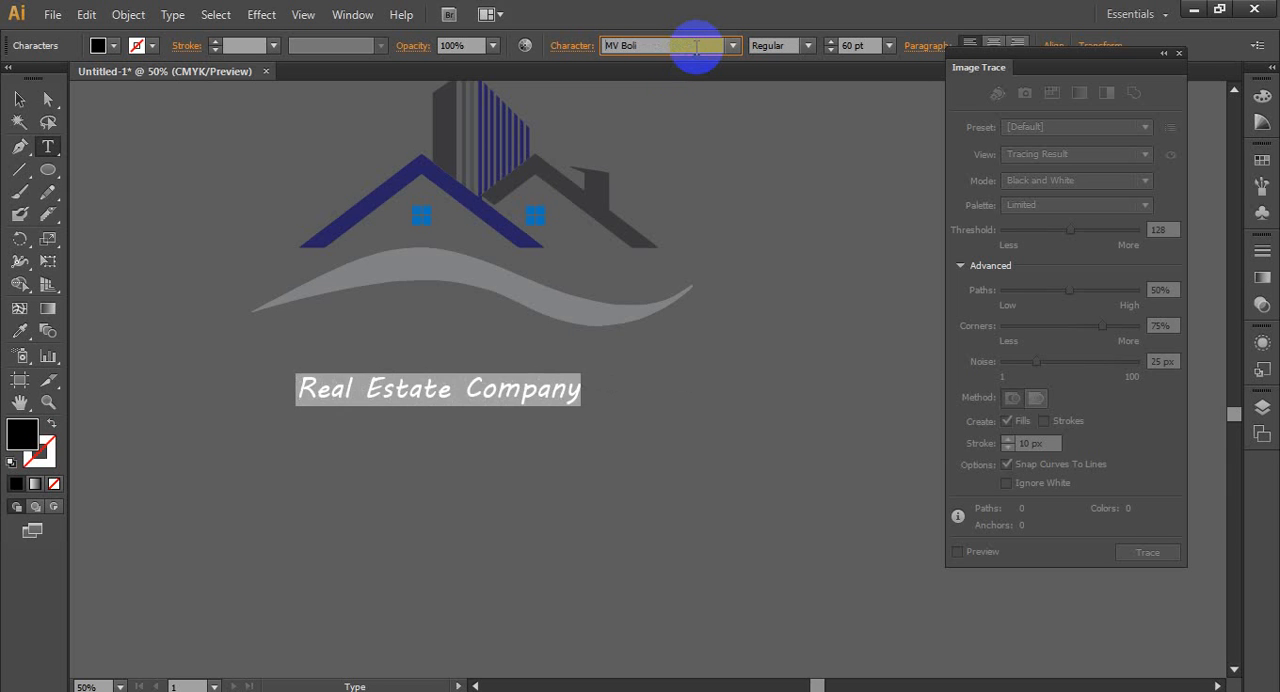
pyautogui.press('Down')
pyautogui.press('Down')
pyautogui.press('Down')
pyautogui.press('Down')
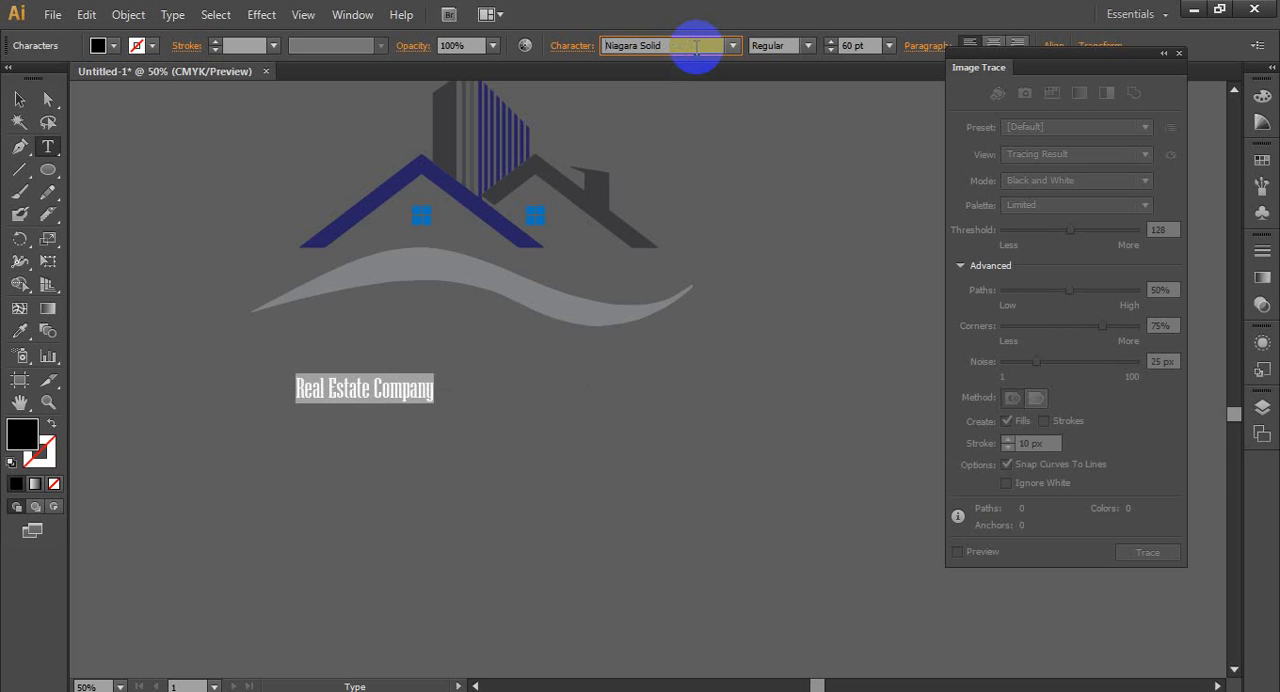
pyautogui.press('Down')
pyautogui.press('Down')
pyautogui.press('Down')
pyautogui.press('Down')
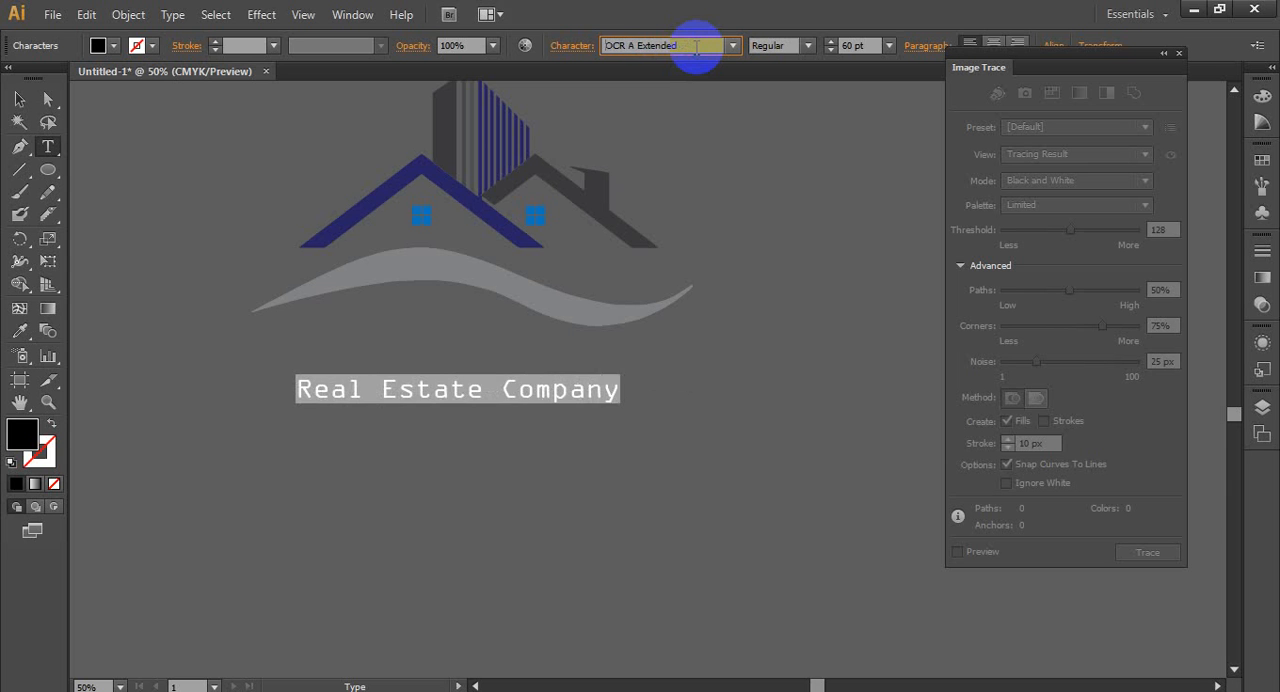
pyautogui.press('Down')
pyautogui.press('Down')
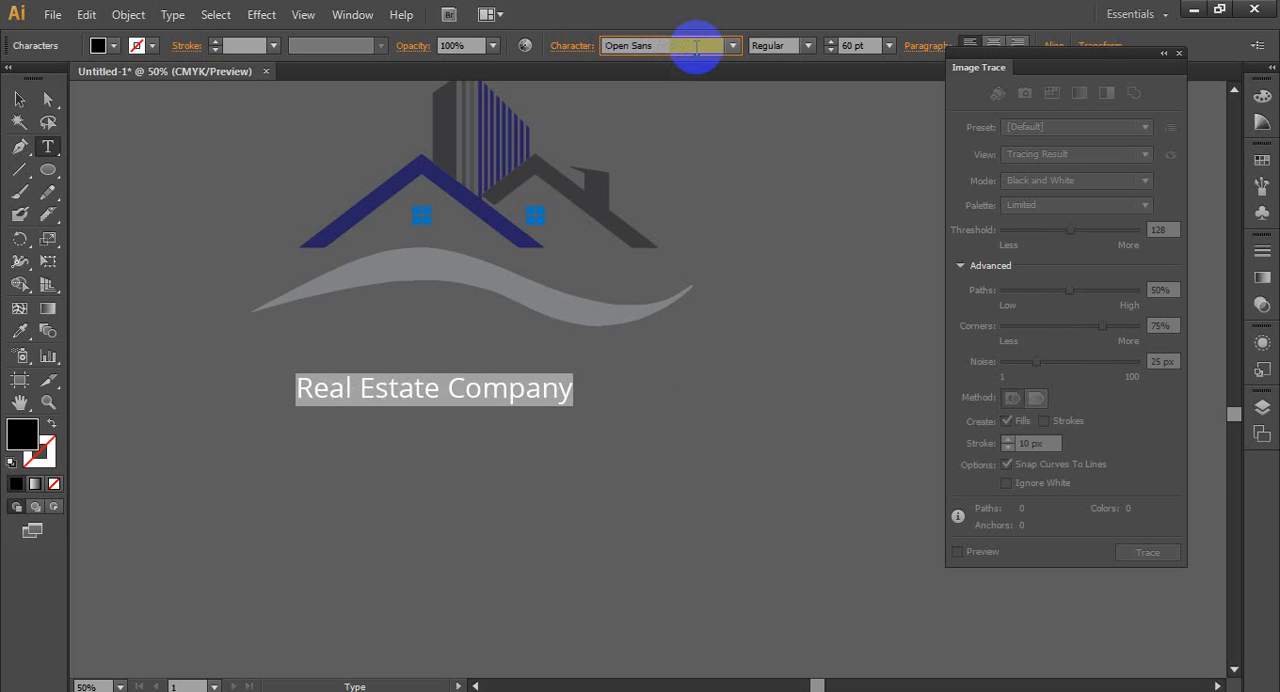
pyautogui.press('Down')
pyautogui.press('Down')
pyautogui.press('Down')
pyautogui.press('Down')
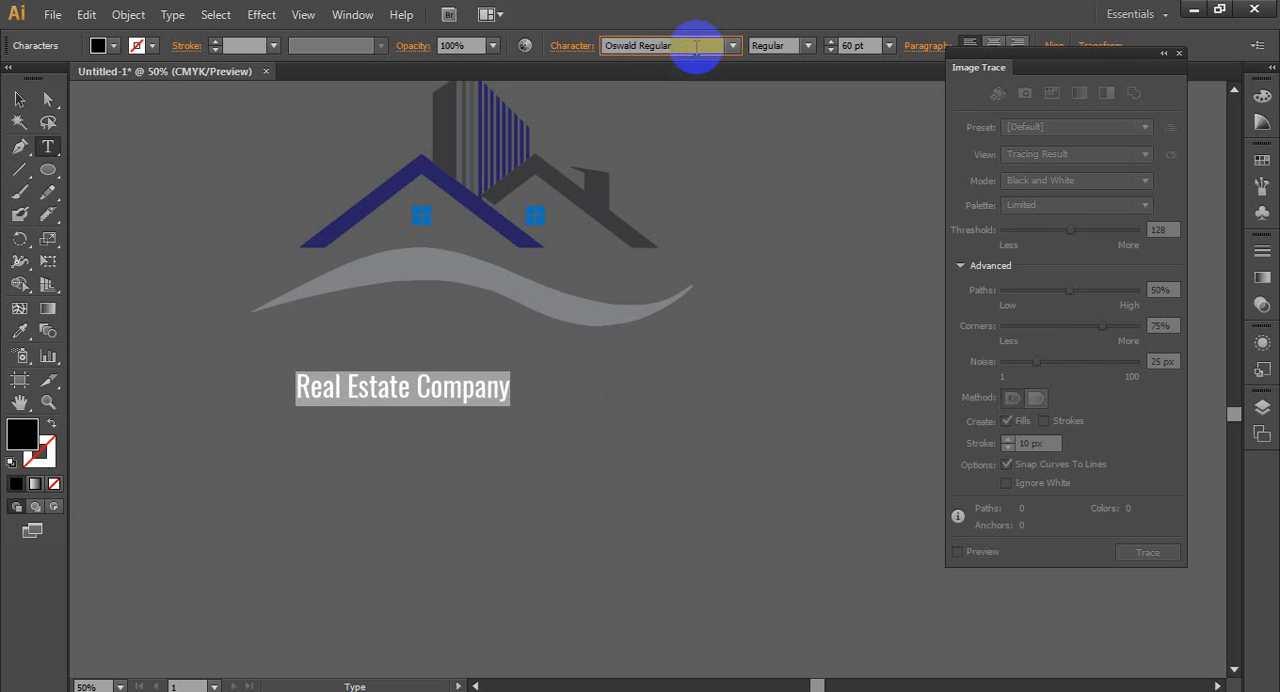
pyautogui.press('Down')
pyautogui.press('Up')
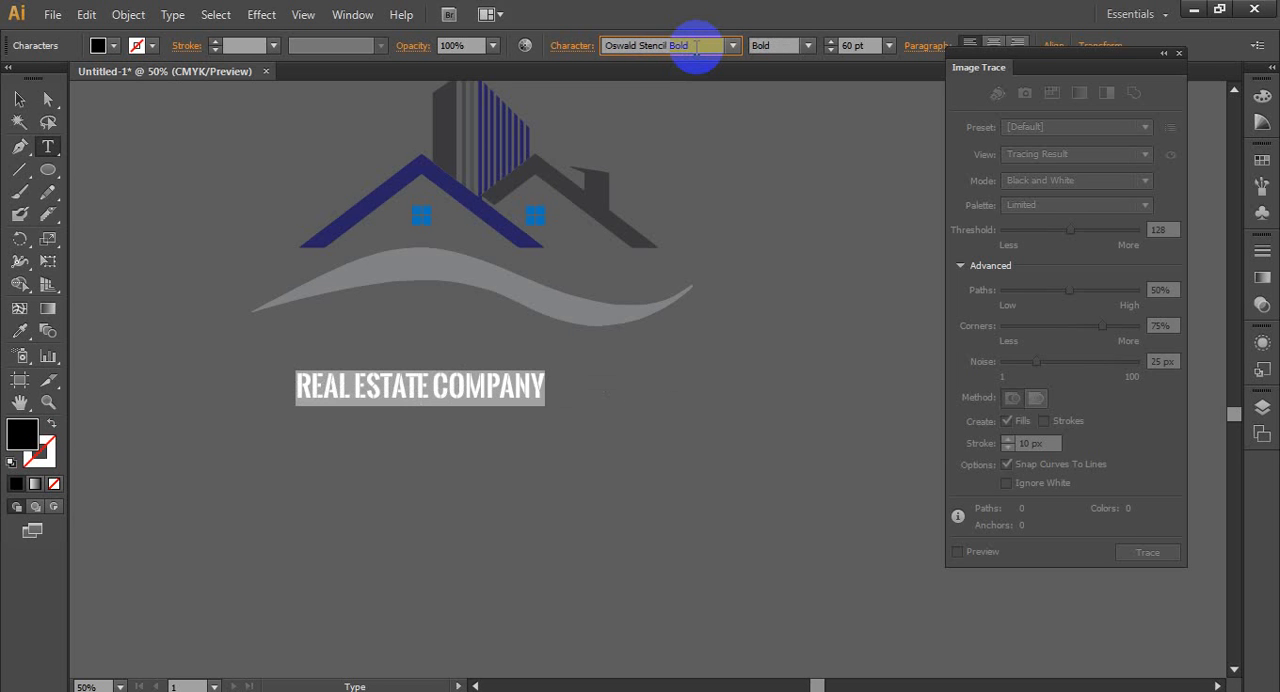
pyautogui.press('Down')
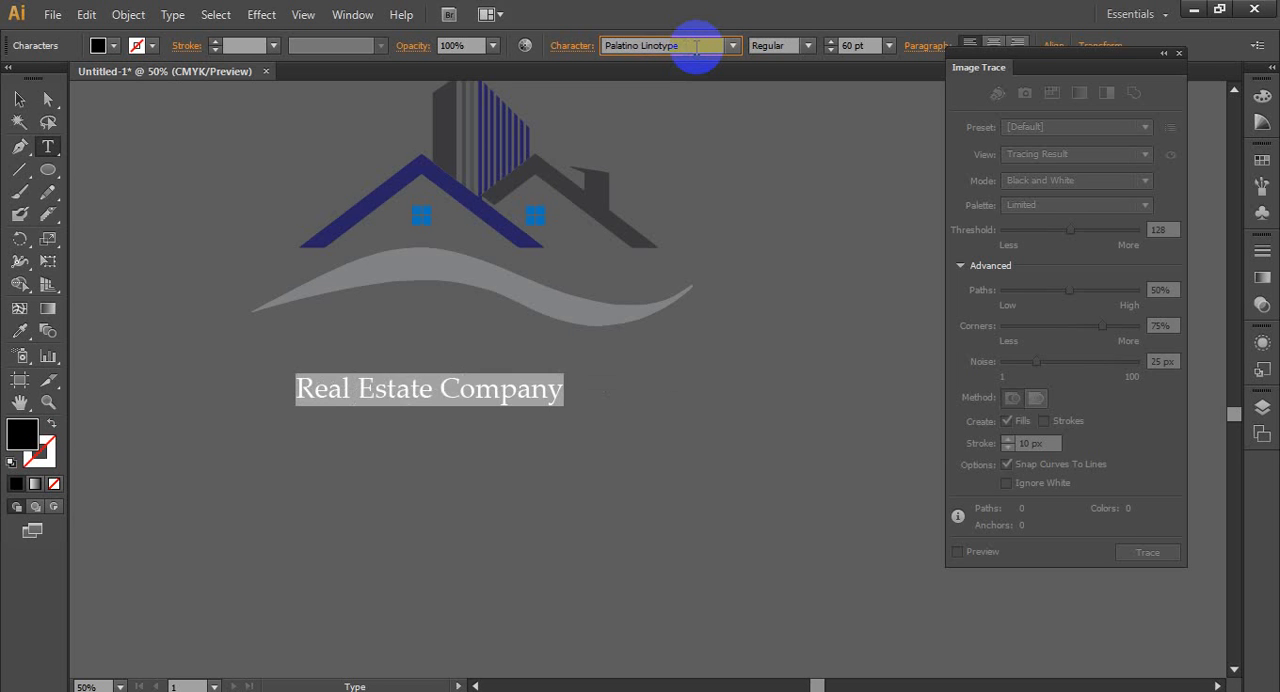
pyautogui.press('Down')
pyautogui.press('Down')
pyautogui.press('Down')
pyautogui.press('Down')
pyautogui.press('Down')
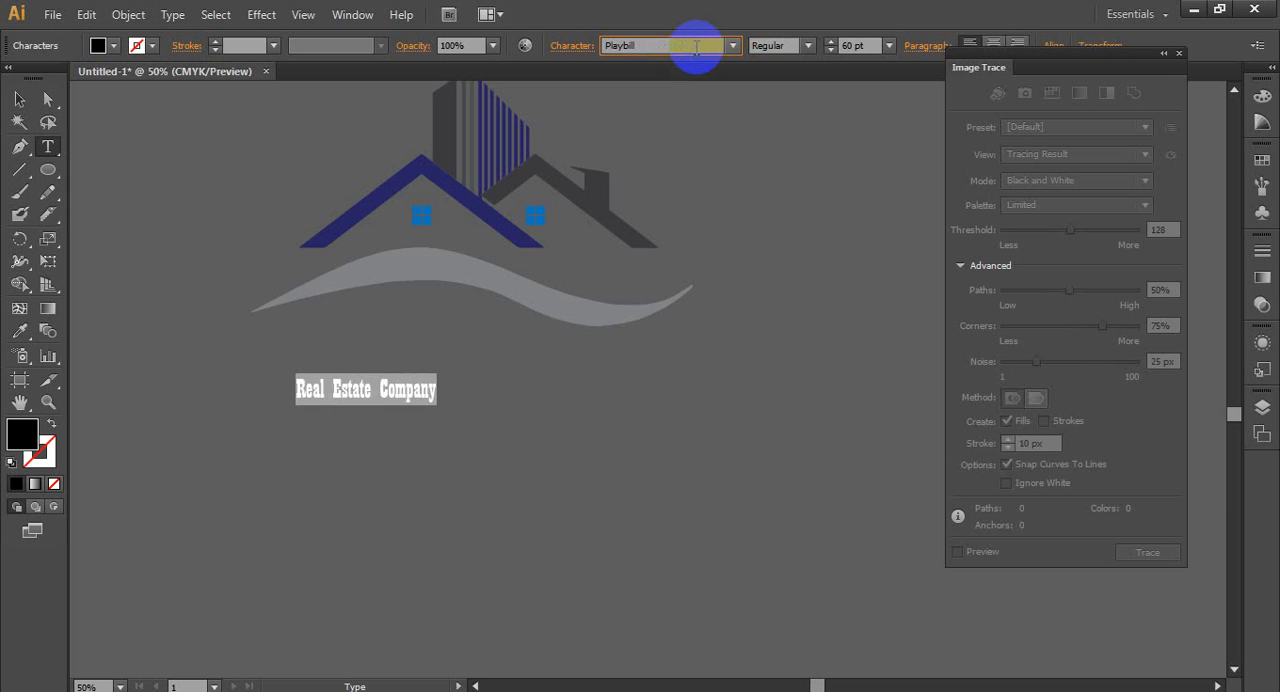
pyautogui.press('Down')
pyautogui.press('Down')
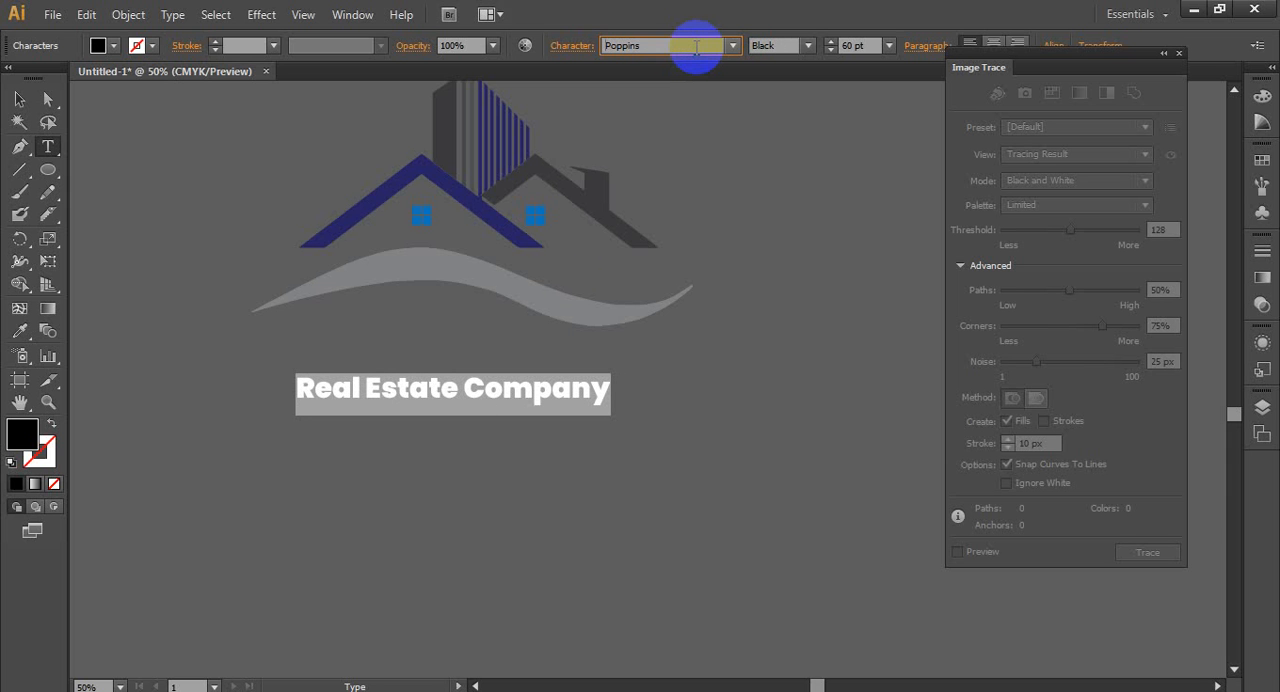
# - Change the font style of the whole "Real Estate Company" text to Bold
pyautogui.click(330, 390)
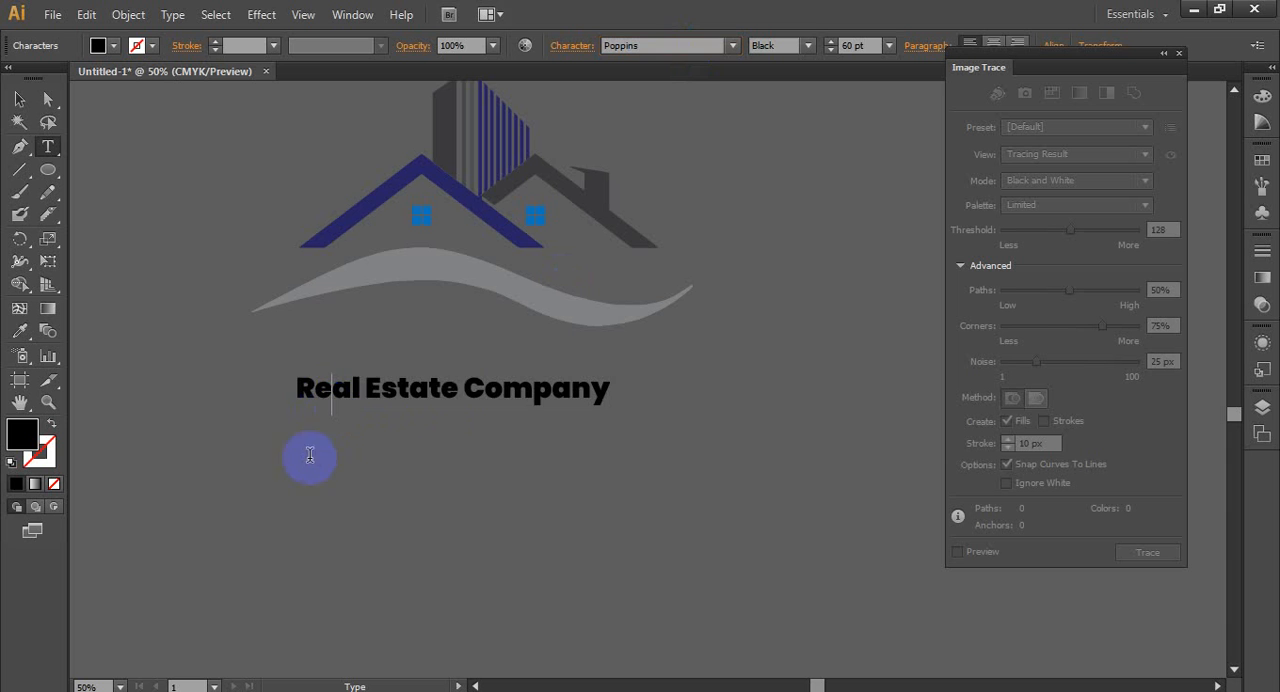
pyautogui.moveTo(277, 382); pyautogui.dragTo(612, 390)
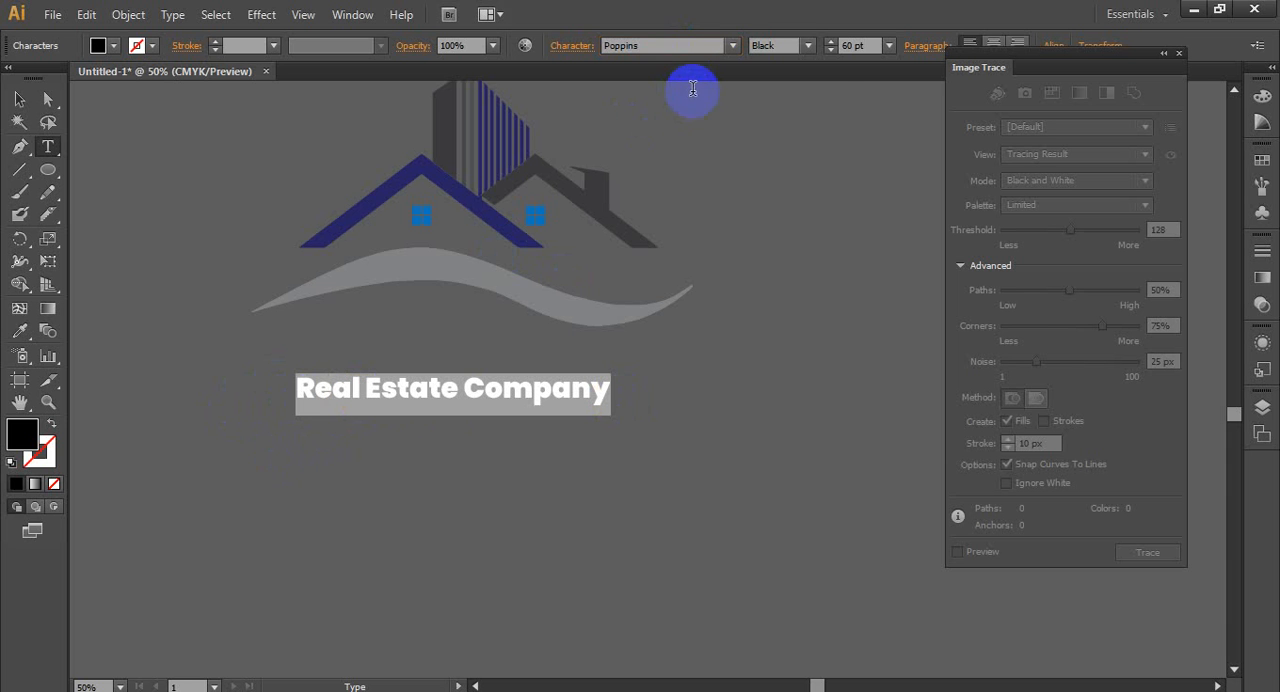
pyautogui.click(806, 46)
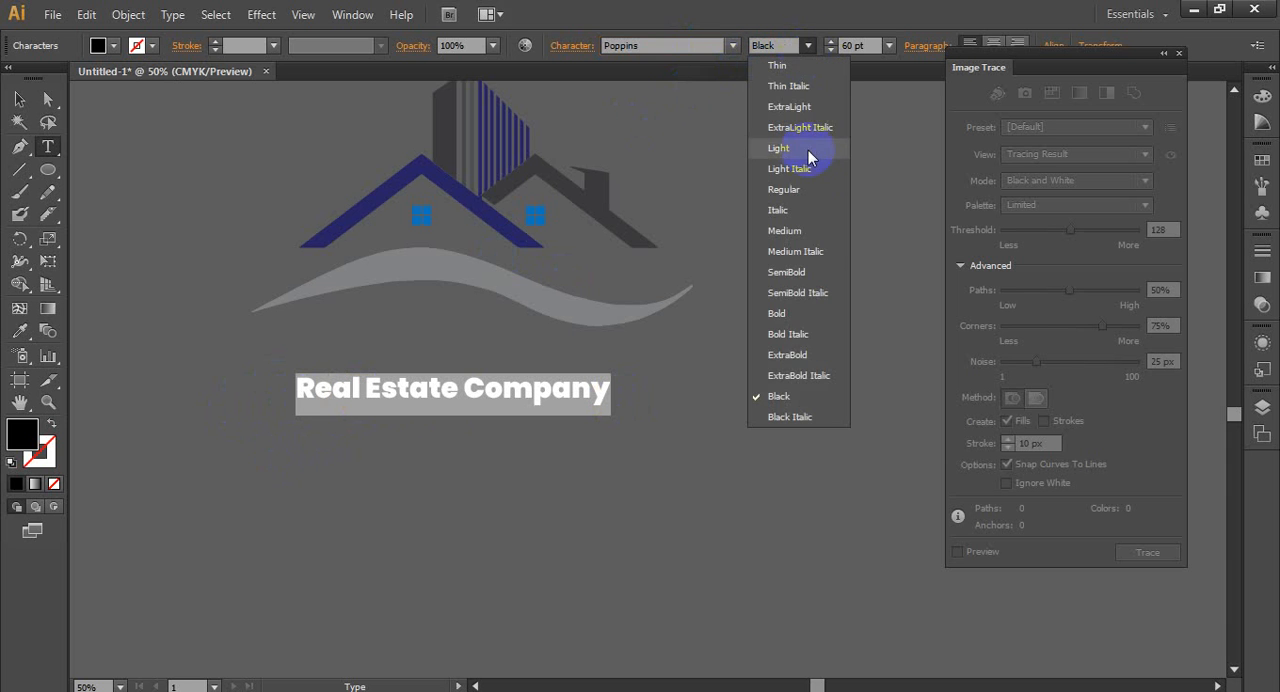
pyautogui.click(798, 313)
pyautogui.click(590, 392)
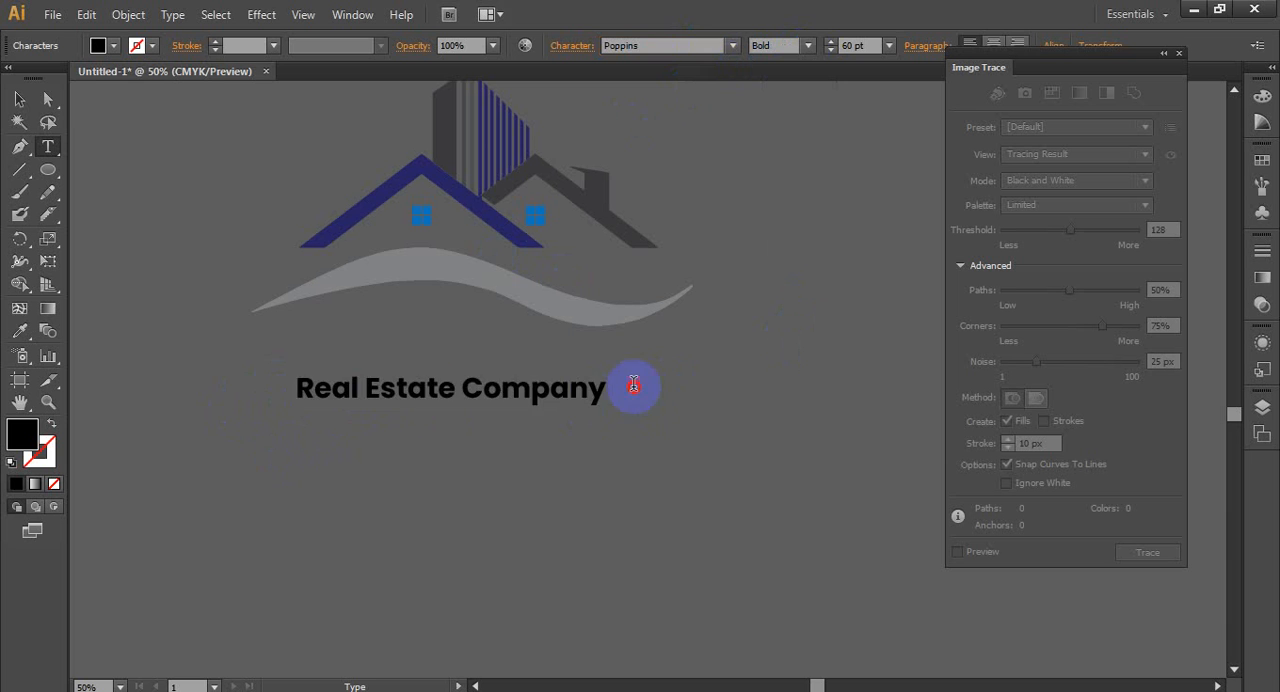
# - Select the "Real Estate Company" text as an object and set its font size to 120 pt
pyautogui.hotkey('ctrl', 'a')
pyautogui.click(19, 99)
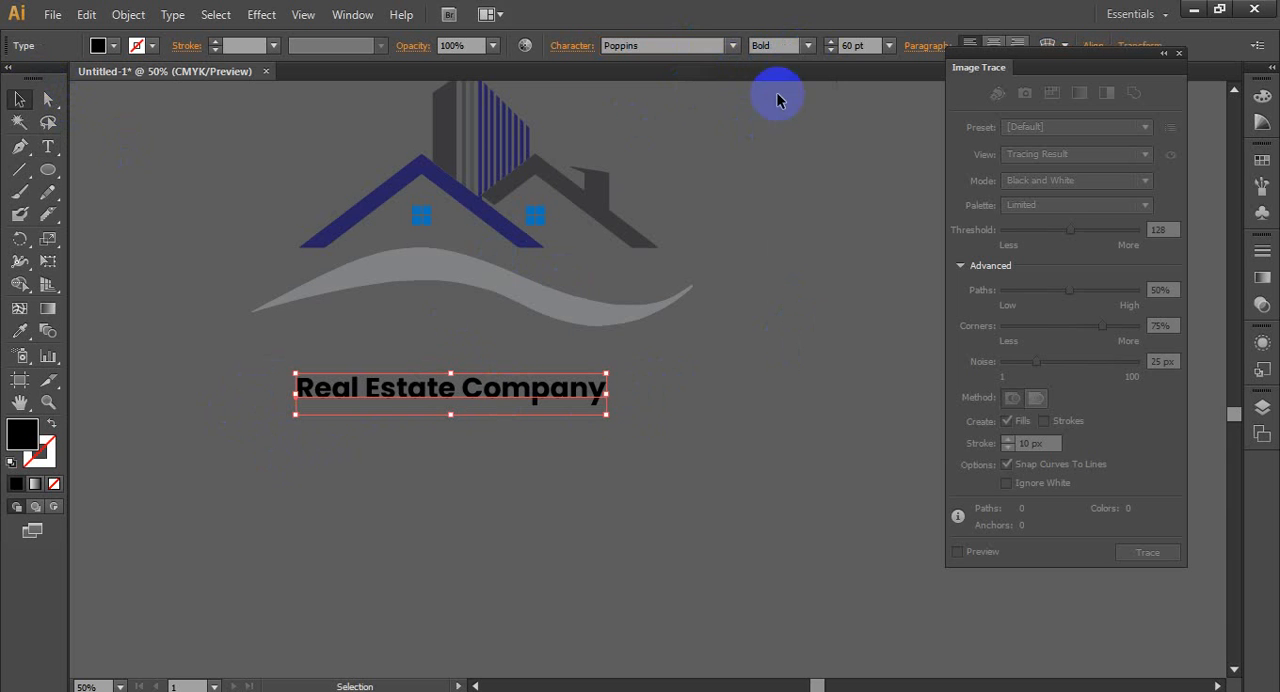
pyautogui.moveTo(865, 45); pyautogui.dragTo(769, 48)
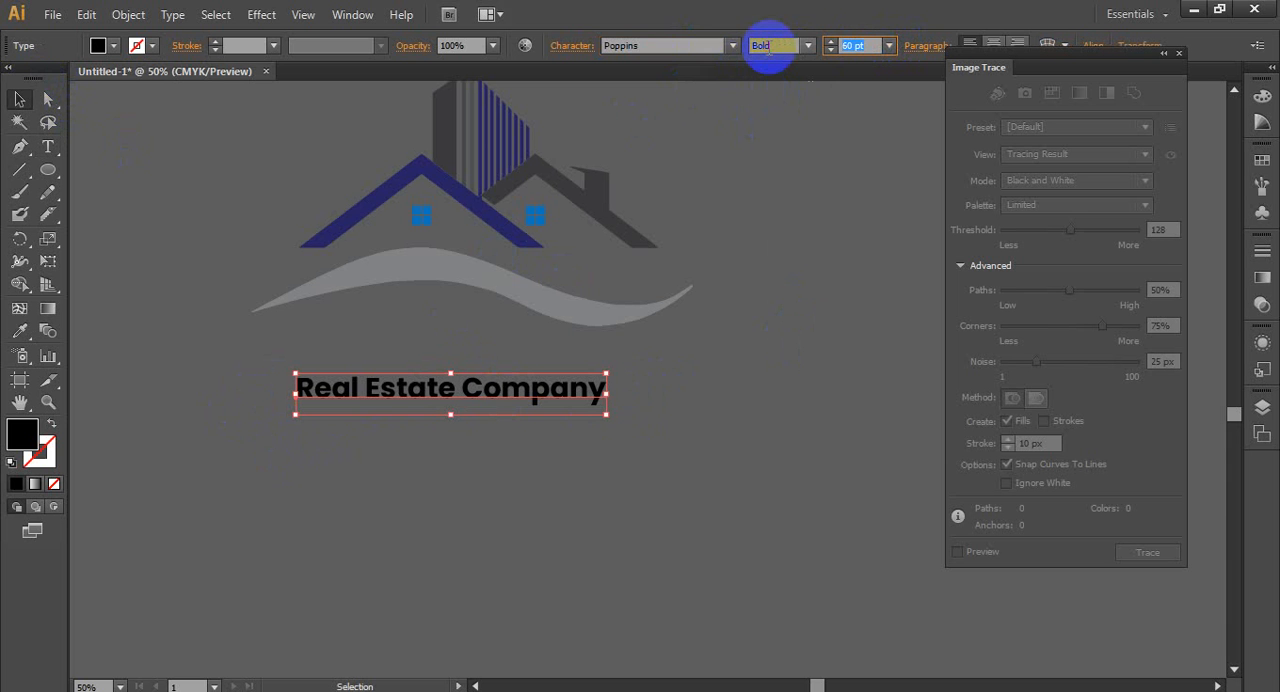
pyautogui.write('120')
pyautogui.press('Return')
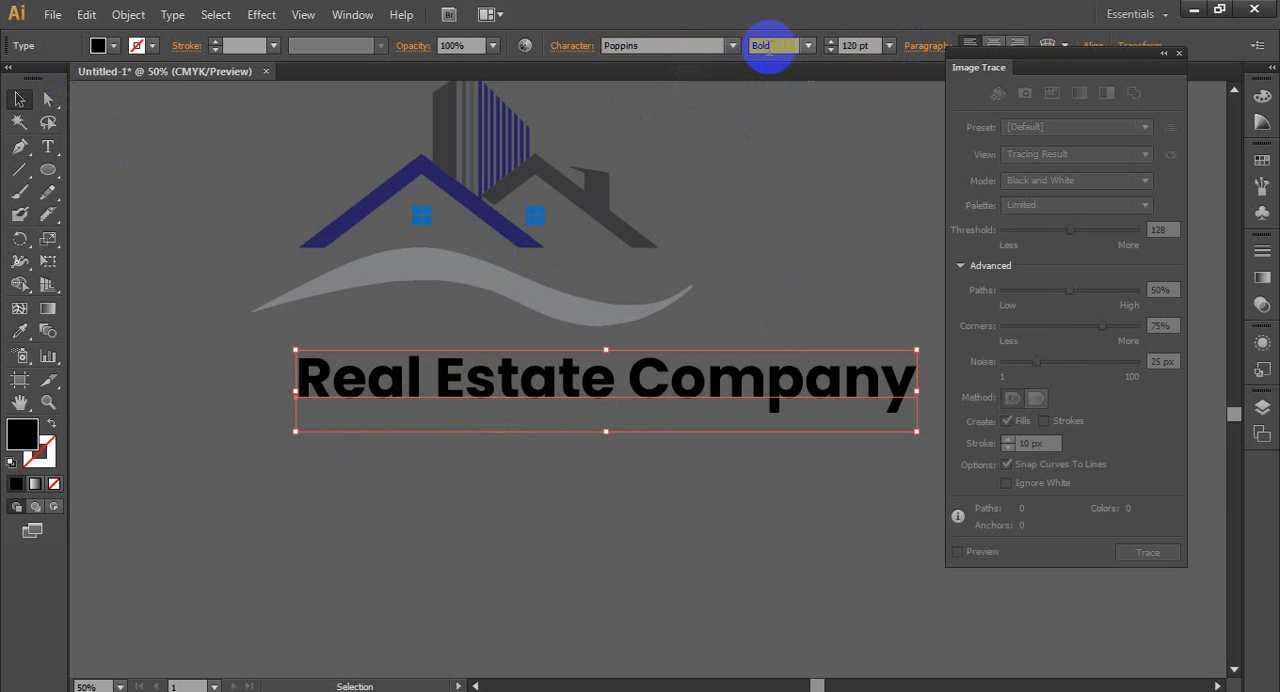
# - Centre the company text below the wave, then scale the house and wave artwork down and place it just above the text
pyautogui.click(888, 45)
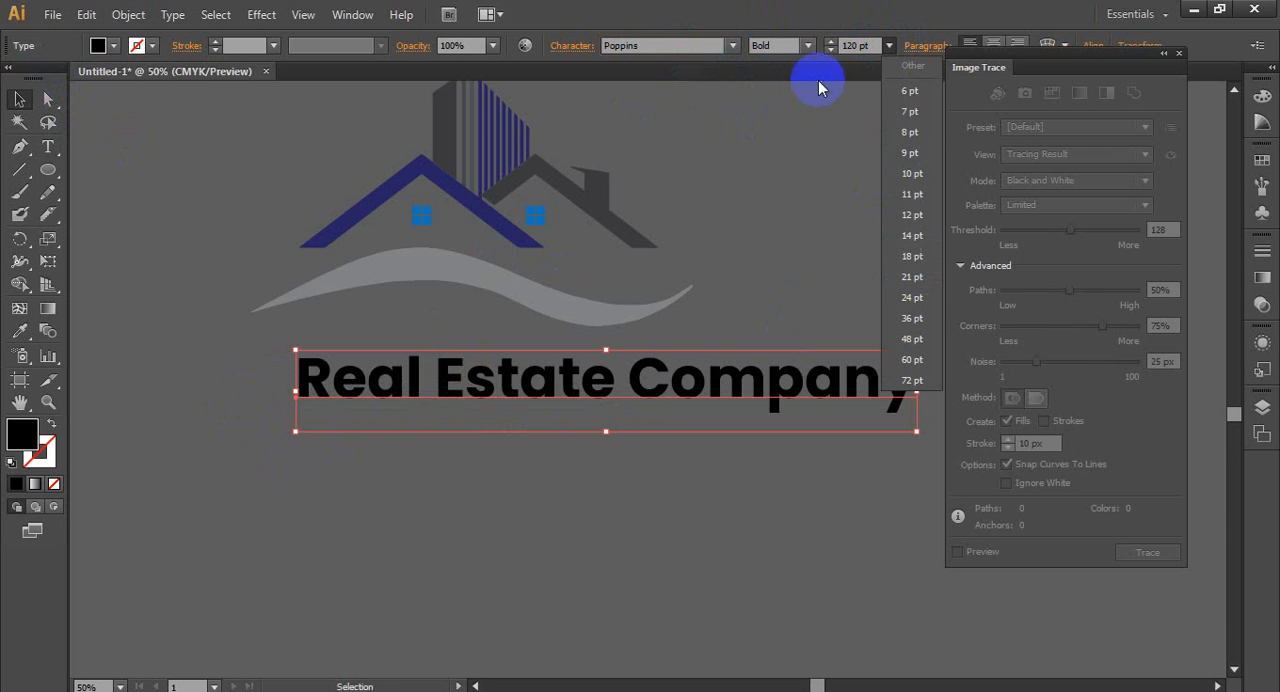
pyautogui.moveTo(694, 380); pyautogui.dragTo(520, 376)
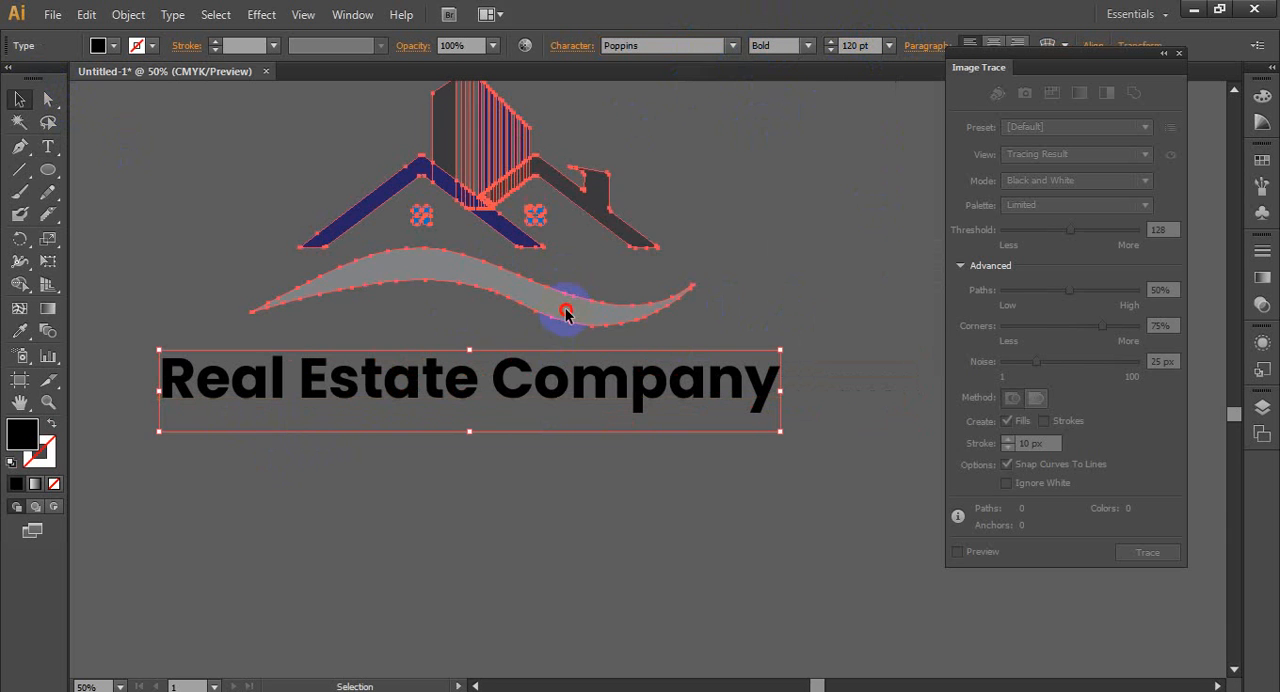
pyautogui.click(565, 314)
pyautogui.scroll(-2, 600, 286)
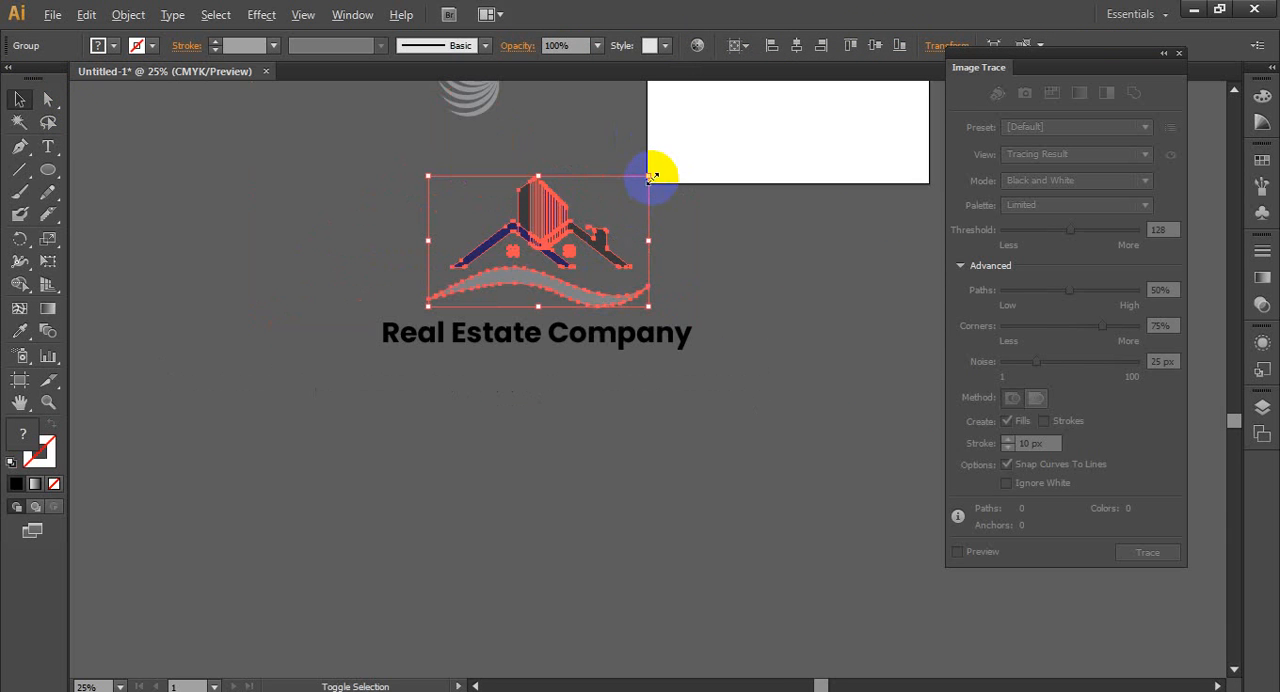
pyautogui.moveTo(651, 177); pyautogui.dragTo(584, 215)
pyautogui.click(615, 221)
pyautogui.moveTo(542, 262); pyautogui.dragTo(538, 312)
pyautogui.click(560, 408)
pyautogui.scroll(1, 560, 408)
# - Set the font size of the "Real Estate Company" text to 90 pt
pyautogui.click(530, 305)
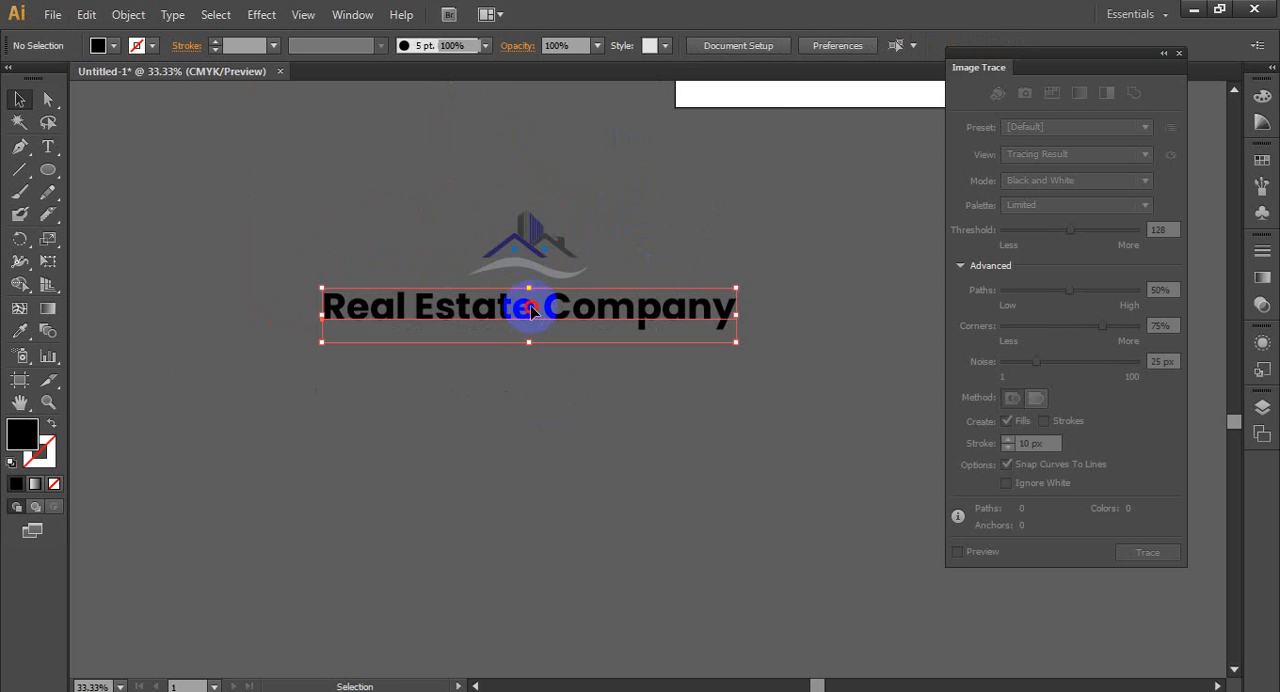
pyautogui.click(889, 45)
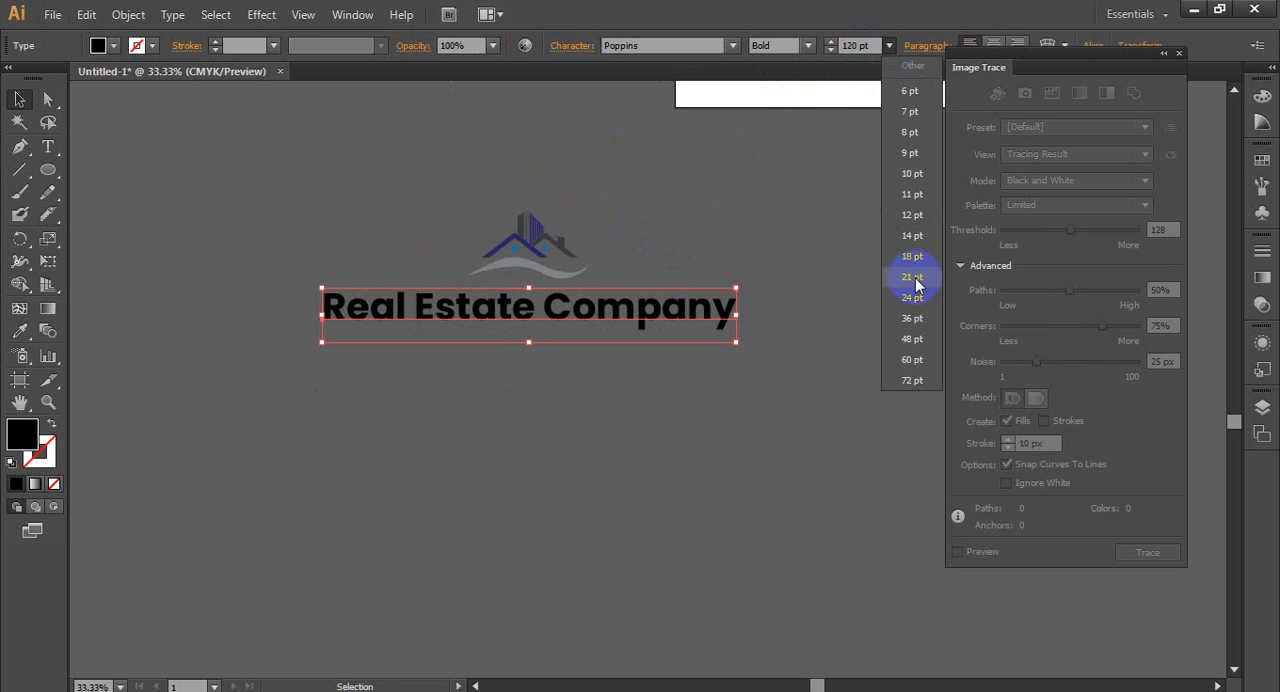
pyautogui.click(866, 45)
pyautogui.click(875, 45)
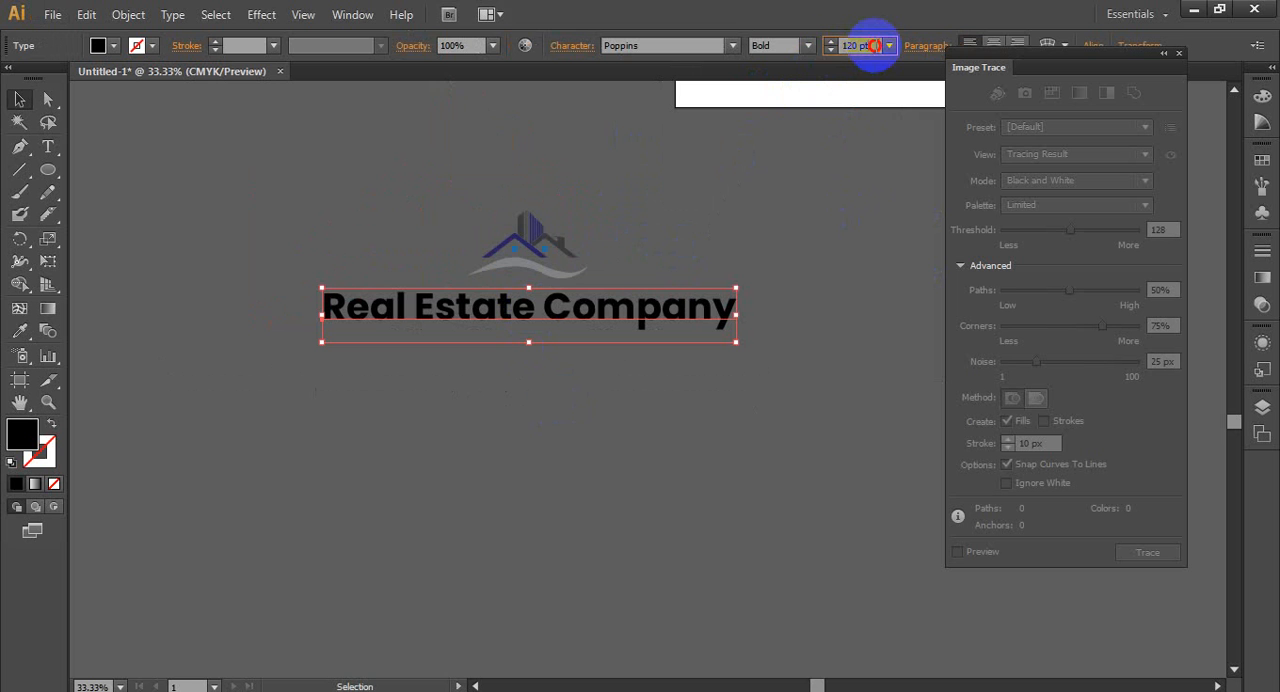
pyautogui.moveTo(875, 45); pyautogui.dragTo(830, 50)
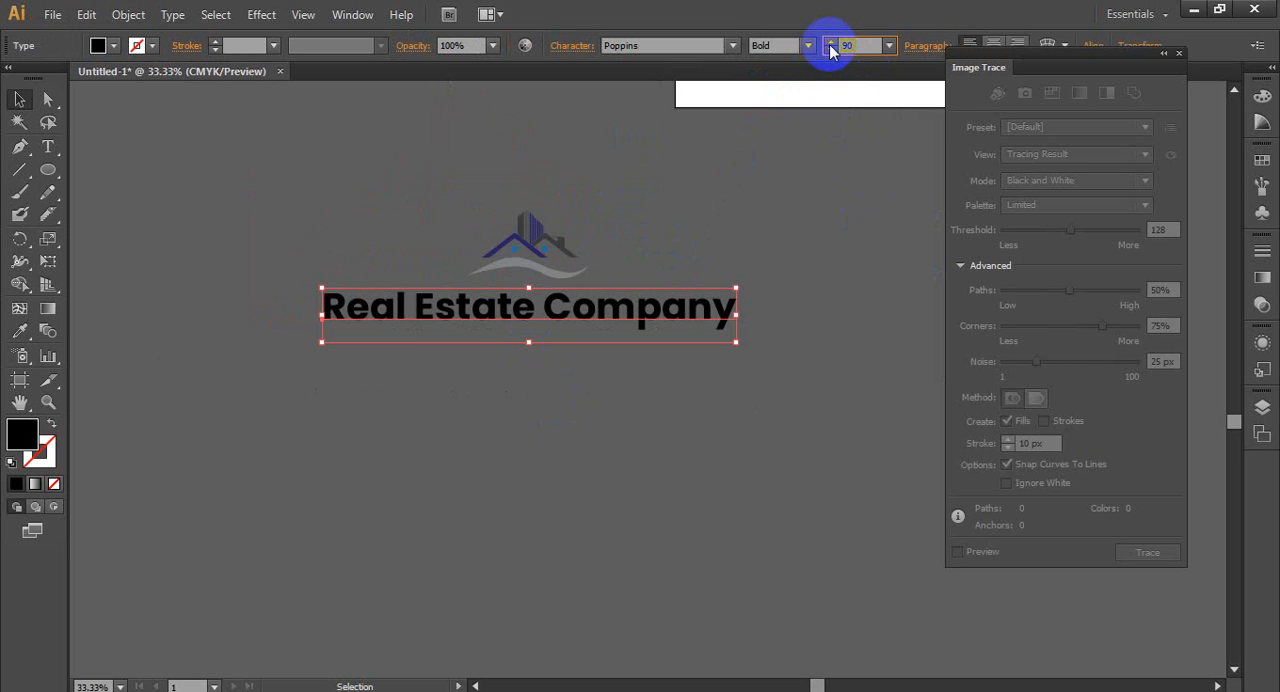
pyautogui.write('90')
pyautogui.press('Return')
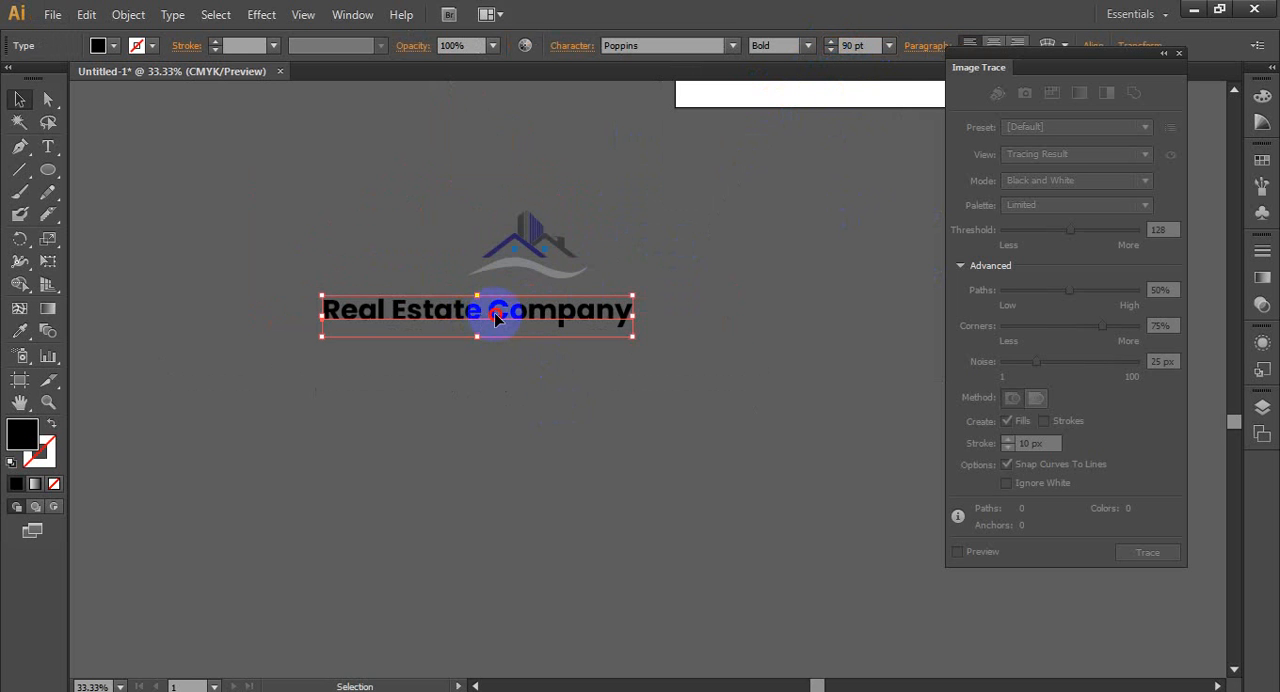
# - Reposition the "Real Estate Company" text so it sits centred just below the wave
pyautogui.moveTo(495, 314); pyautogui.dragTo(548, 305)
pyautogui.click(542, 374)
pyautogui.scroll(3, 543, 327)
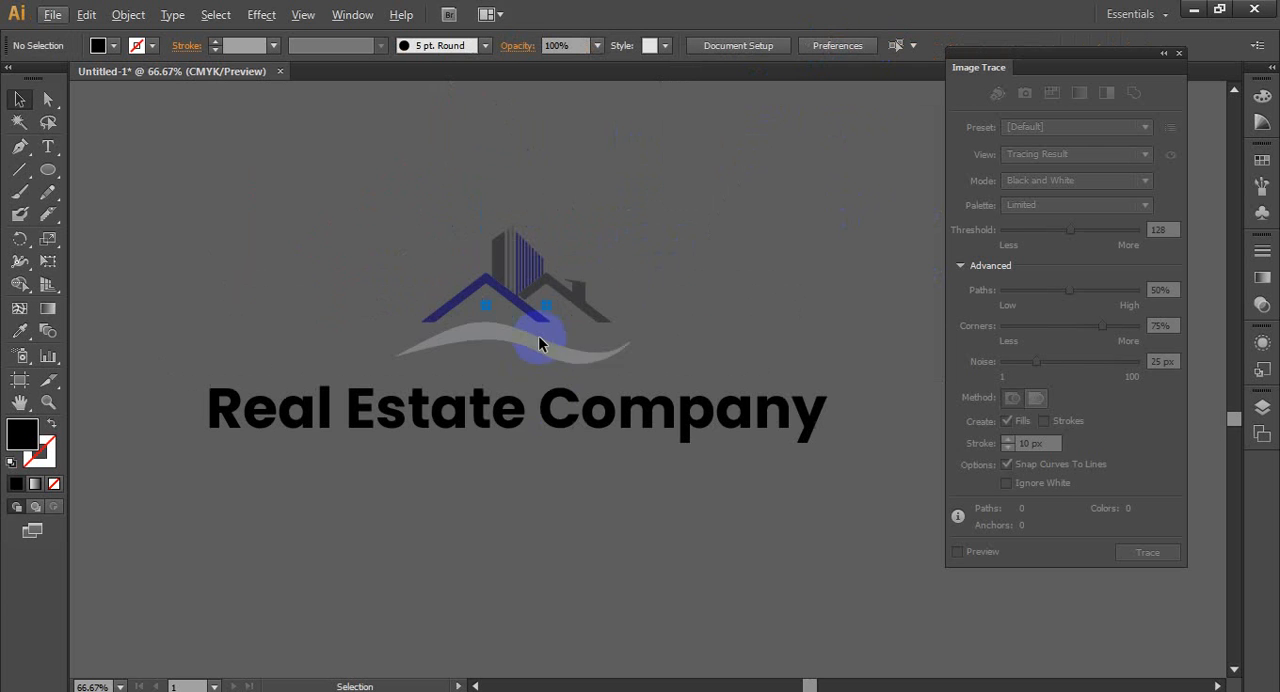
pyautogui.click(520, 431)
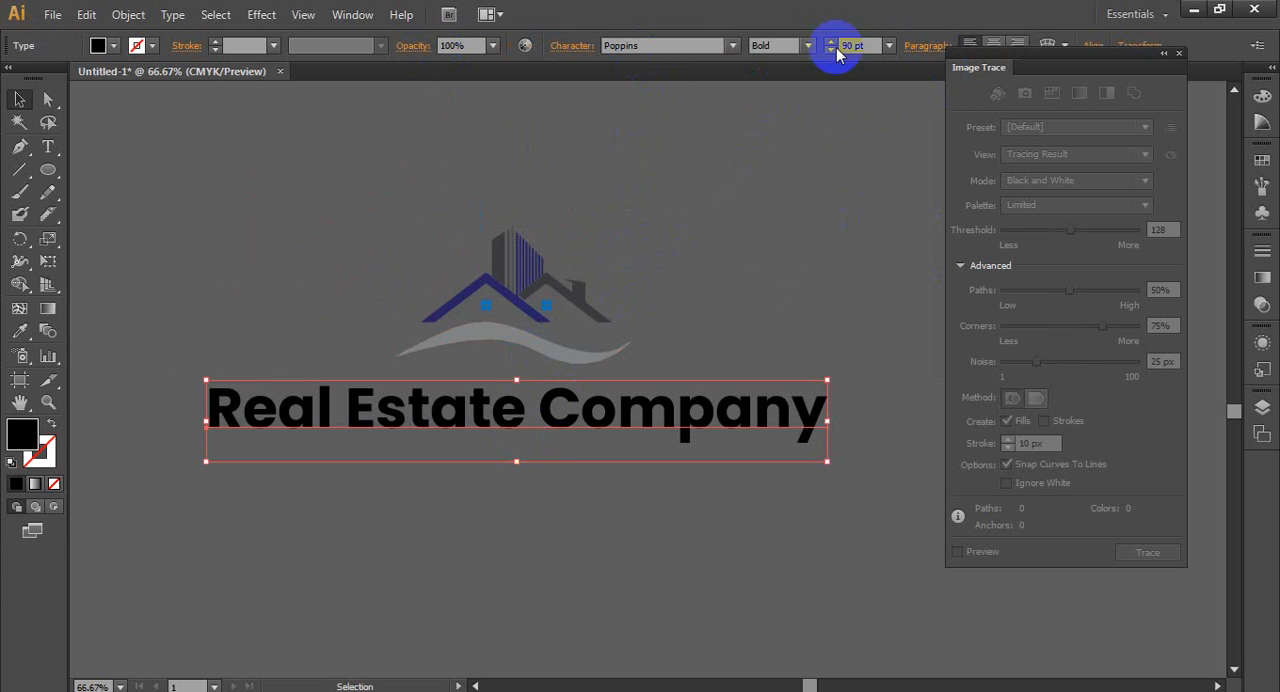
pyautogui.moveTo(500, 414); pyautogui.dragTo(578, 405)
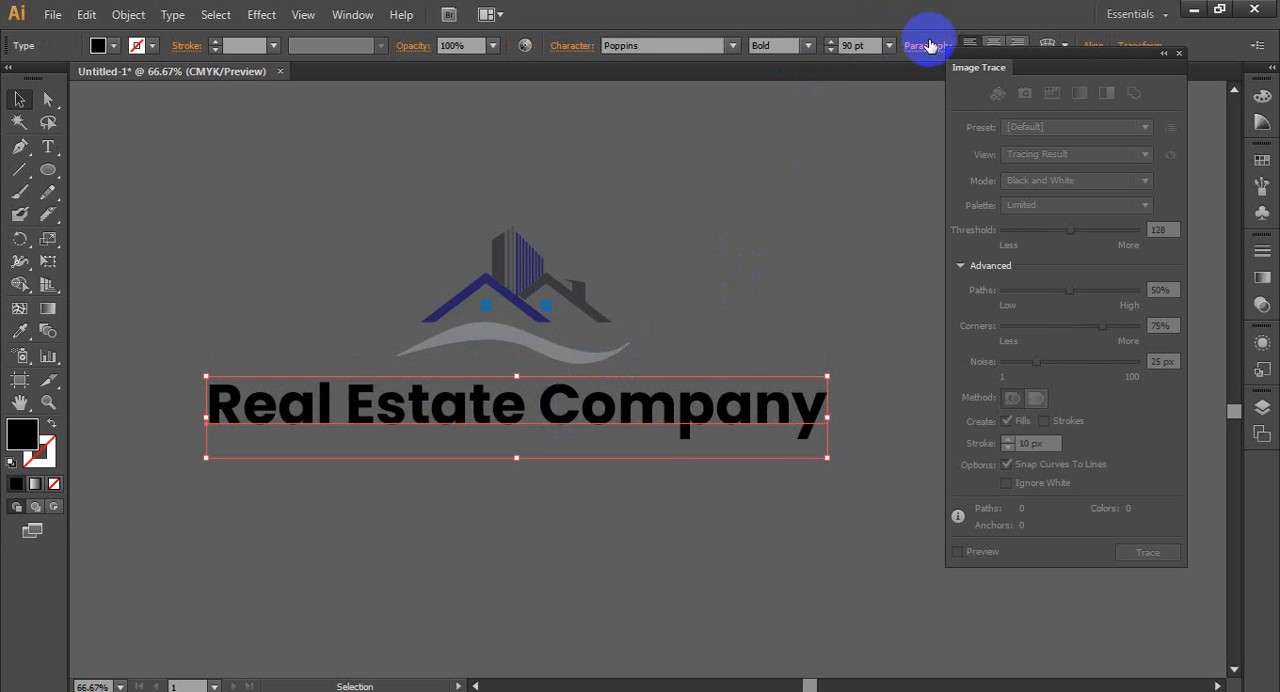
# - Apply All Caps to the company text and scale it down to about 57 pt, centred closely under the wave
pyautogui.click(573, 47)
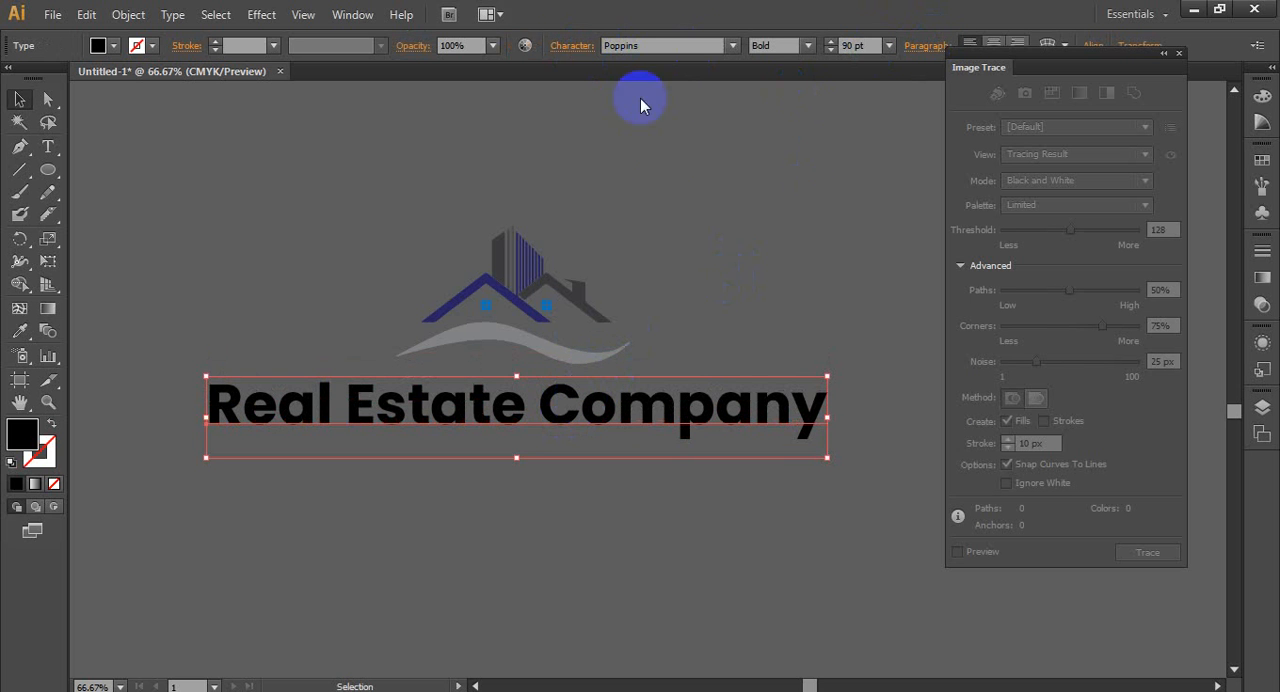
pyautogui.click(393, 240)
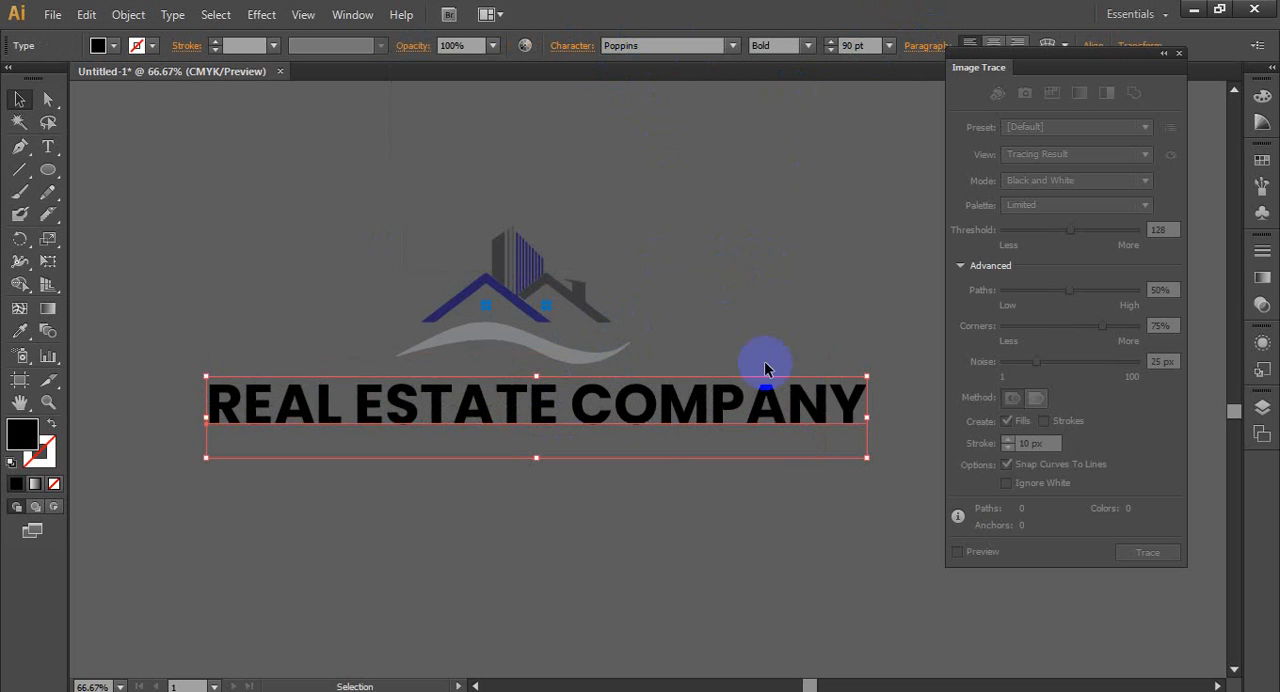
pyautogui.moveTo(866, 375); pyautogui.dragTo(846, 423)
pyautogui.click(651, 440)
pyautogui.moveTo(633, 422); pyautogui.dragTo(614, 400)
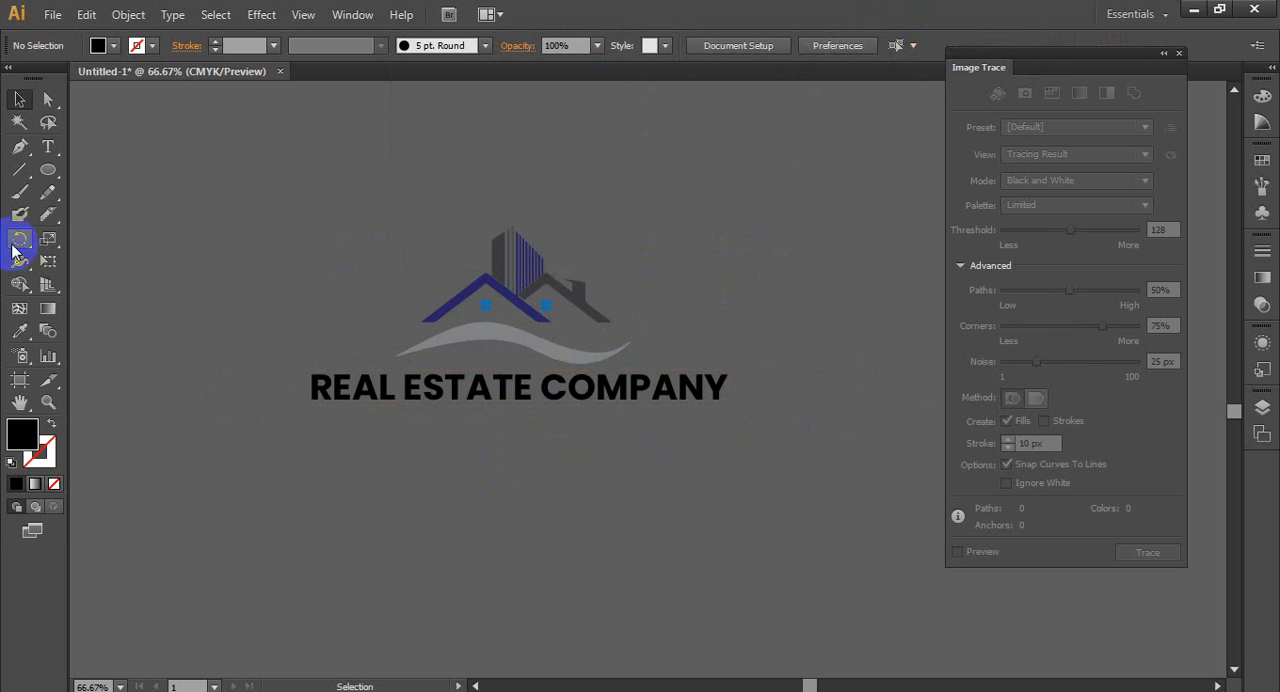
# - Add a separate line of text reading "SOLGAN HERE" below the company name
pyautogui.click(47, 146)
pyautogui.click(283, 494)
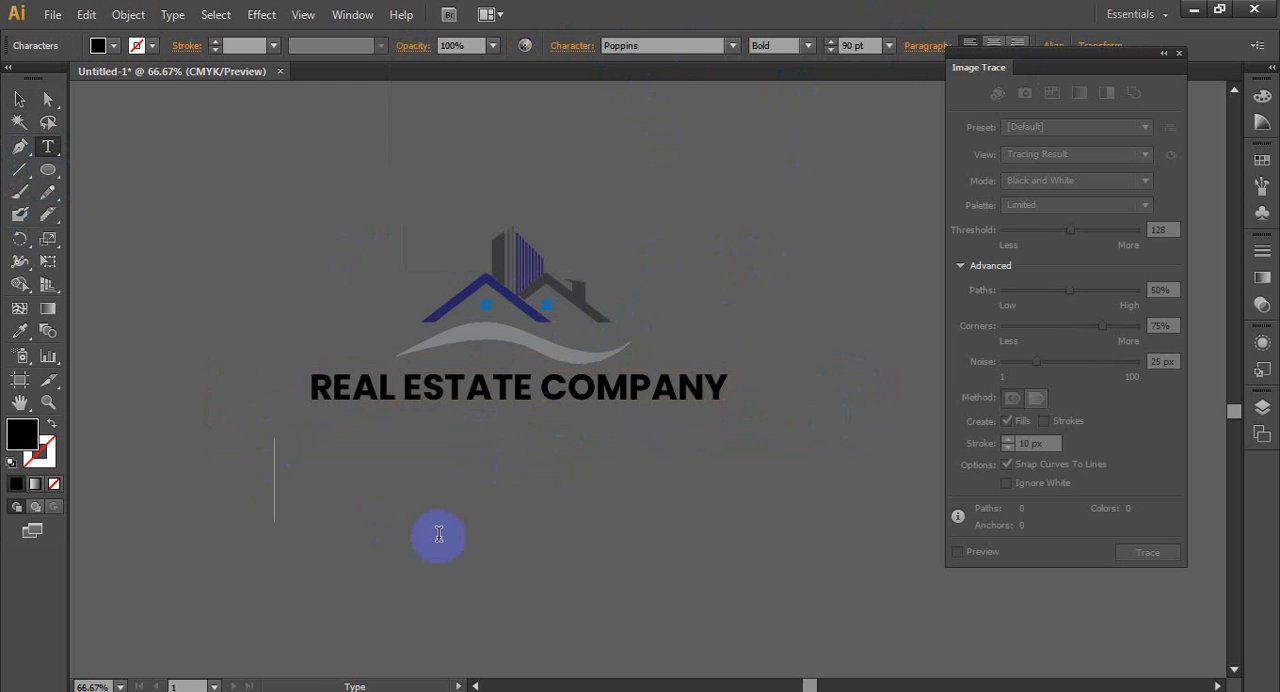
pyautogui.write('SOLGAN H')
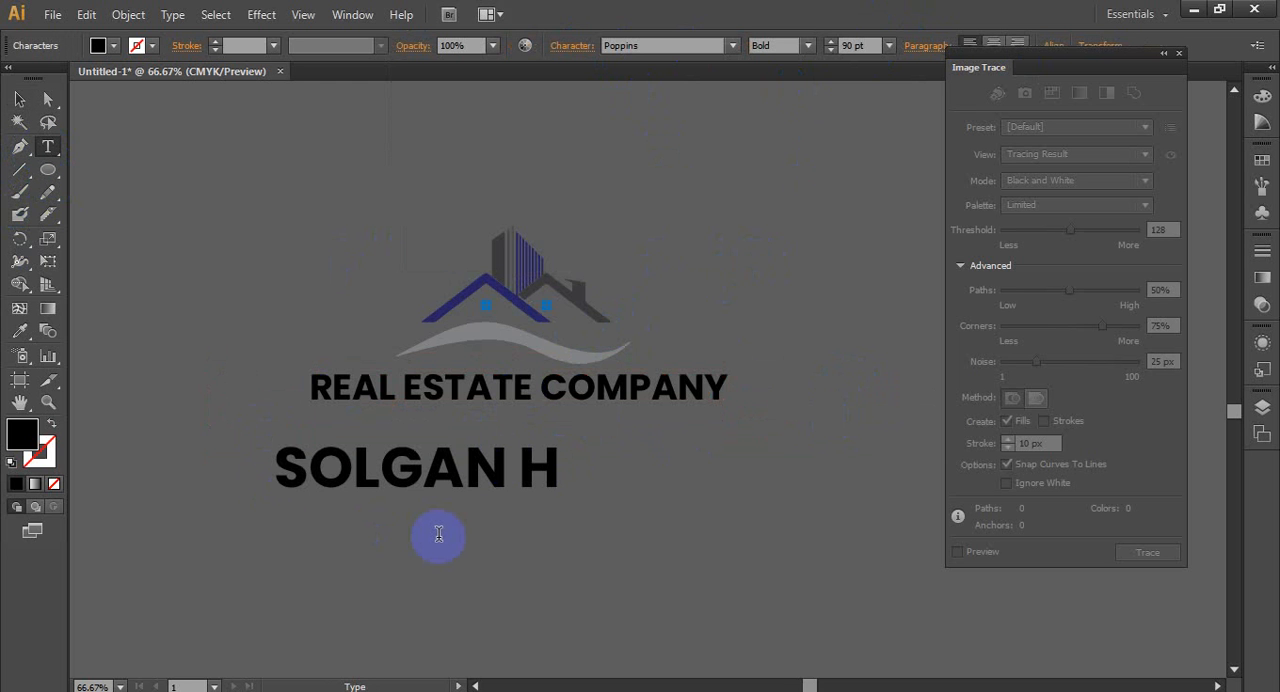
pyautogui.write('ERE')
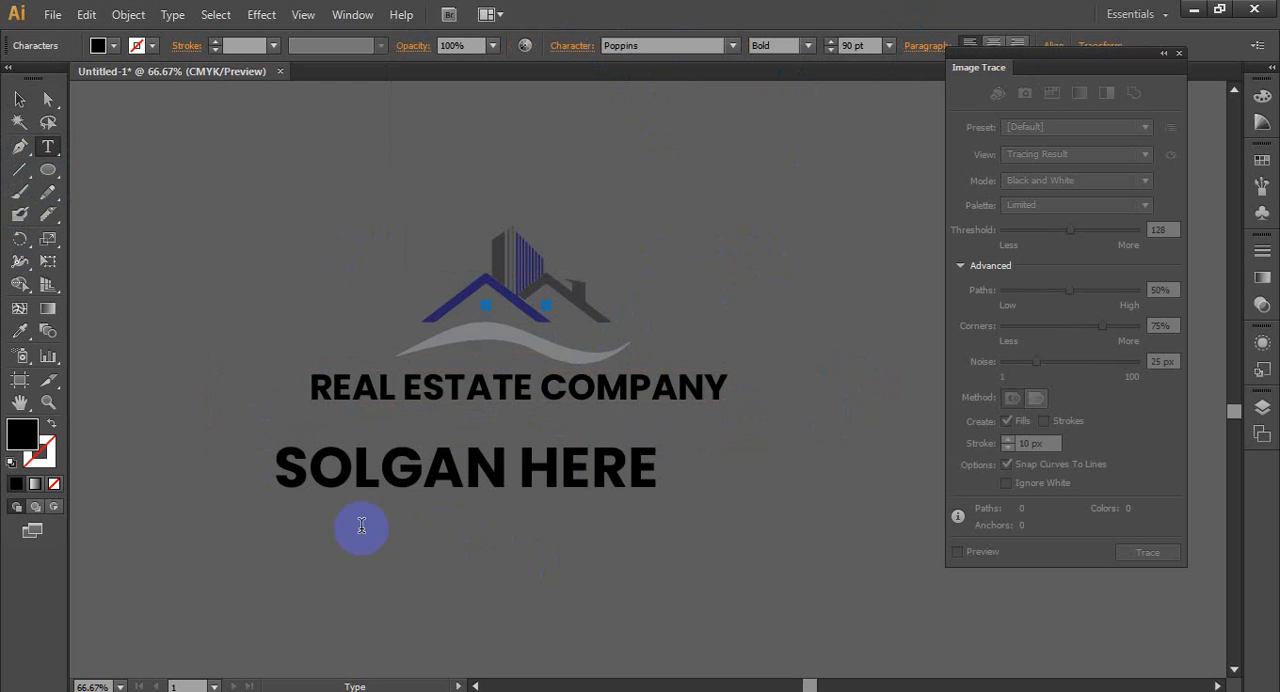
# - Turn off All Caps for the whole slogan so it reads "Solgan Here"
pyautogui.moveTo(283, 477); pyautogui.dragTo(706, 474)
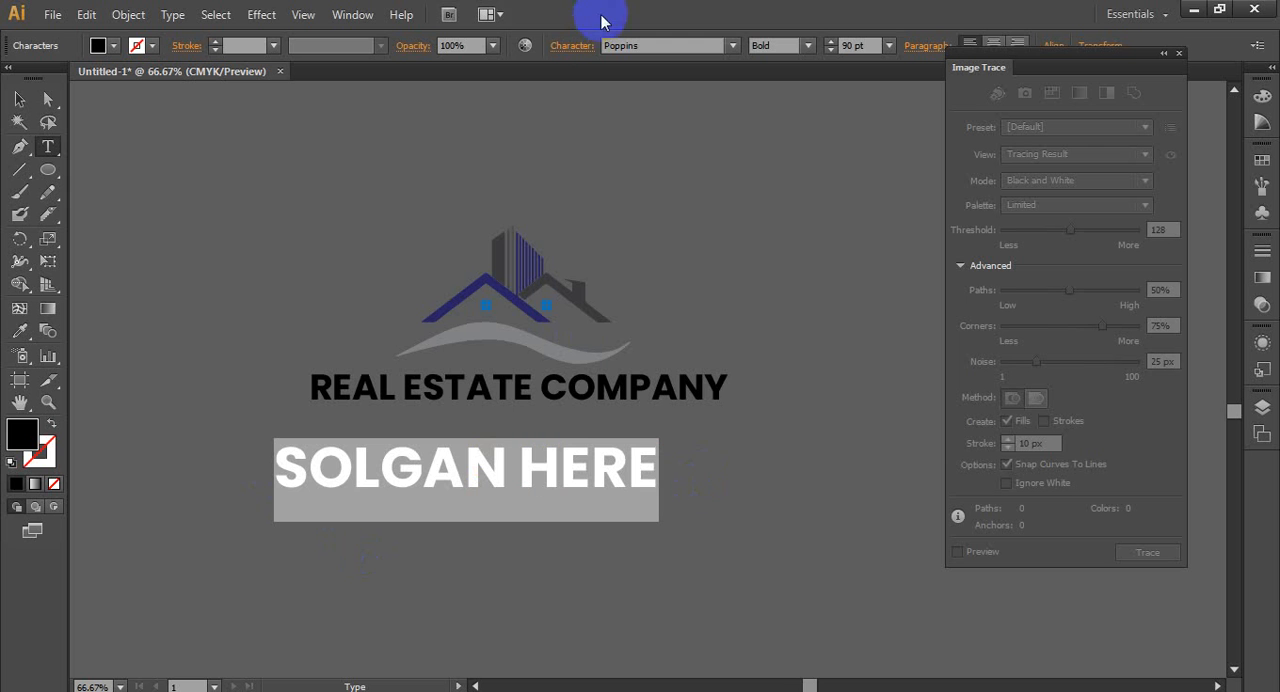
pyautogui.click(578, 47)
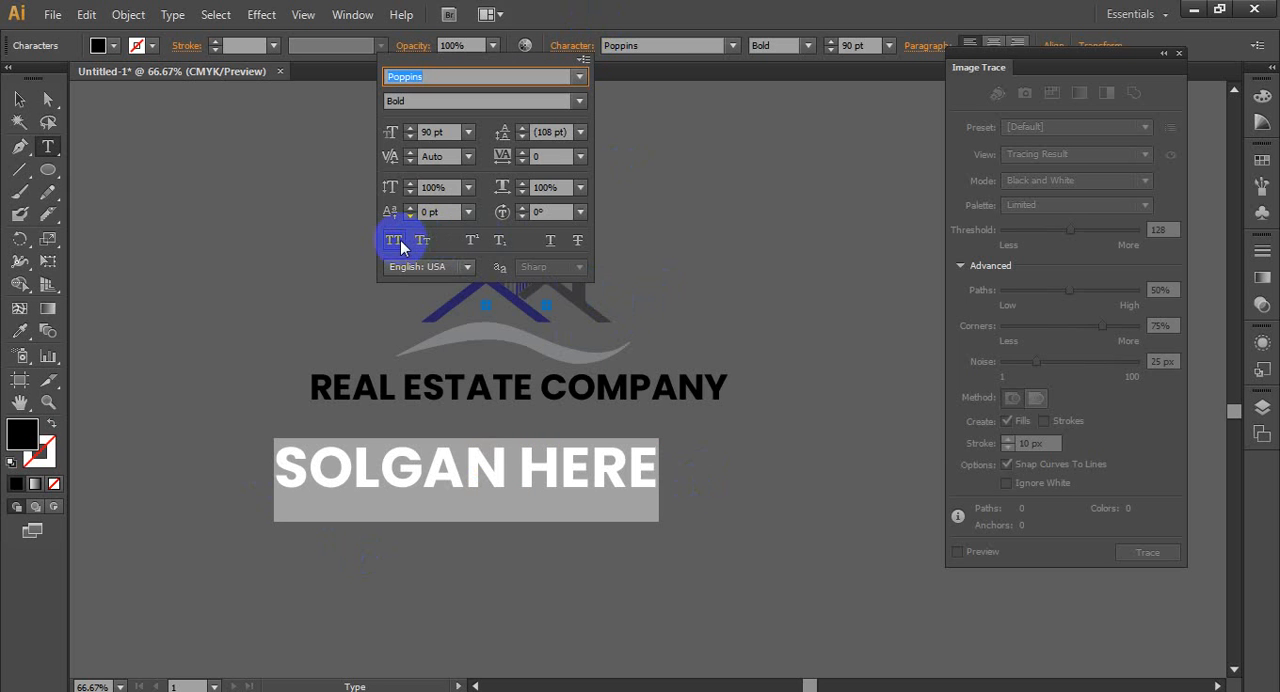
pyautogui.click(396, 242)
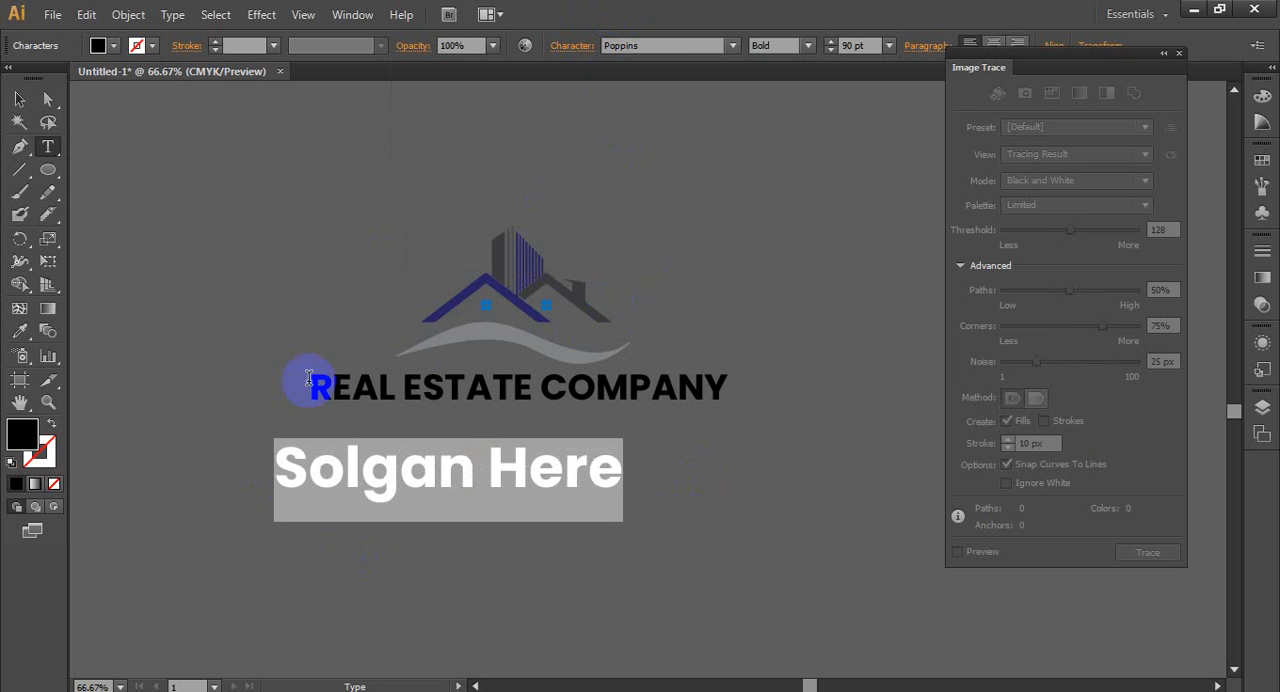
# - Try the Light and Thin styles of Poppins on the slogan and settle on Light
pyautogui.click(808, 45)
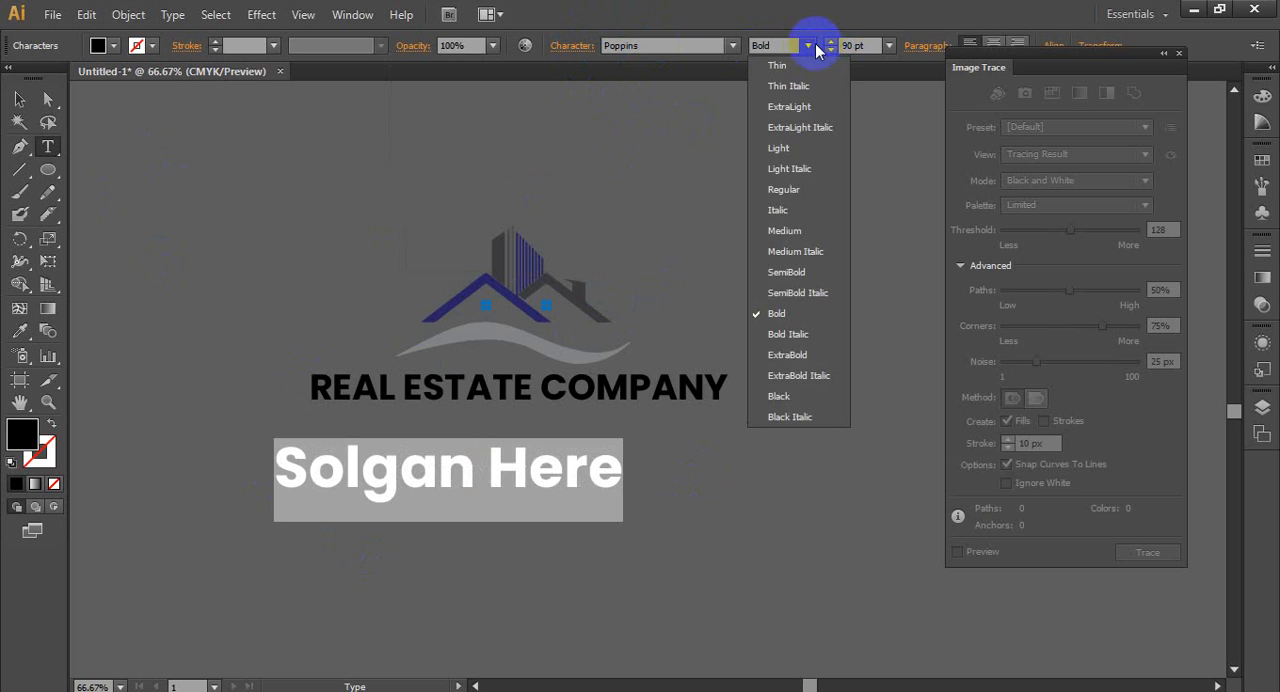
pyautogui.click(786, 148)
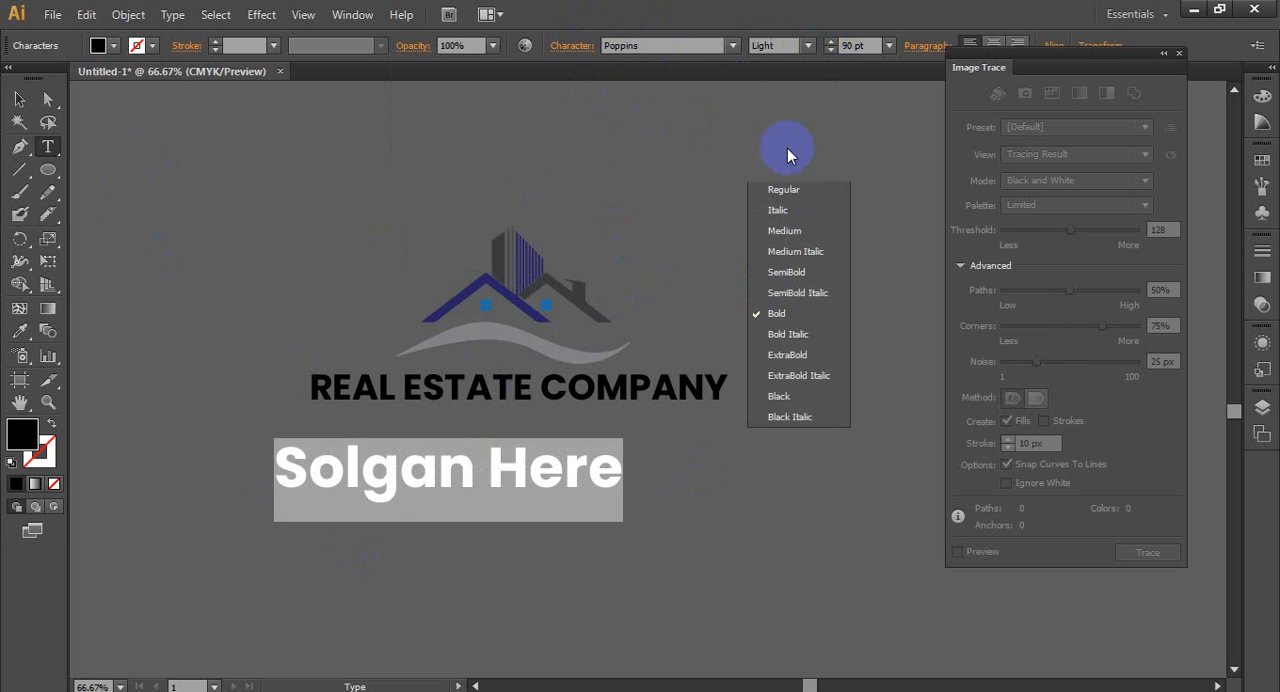
pyautogui.click(808, 45)
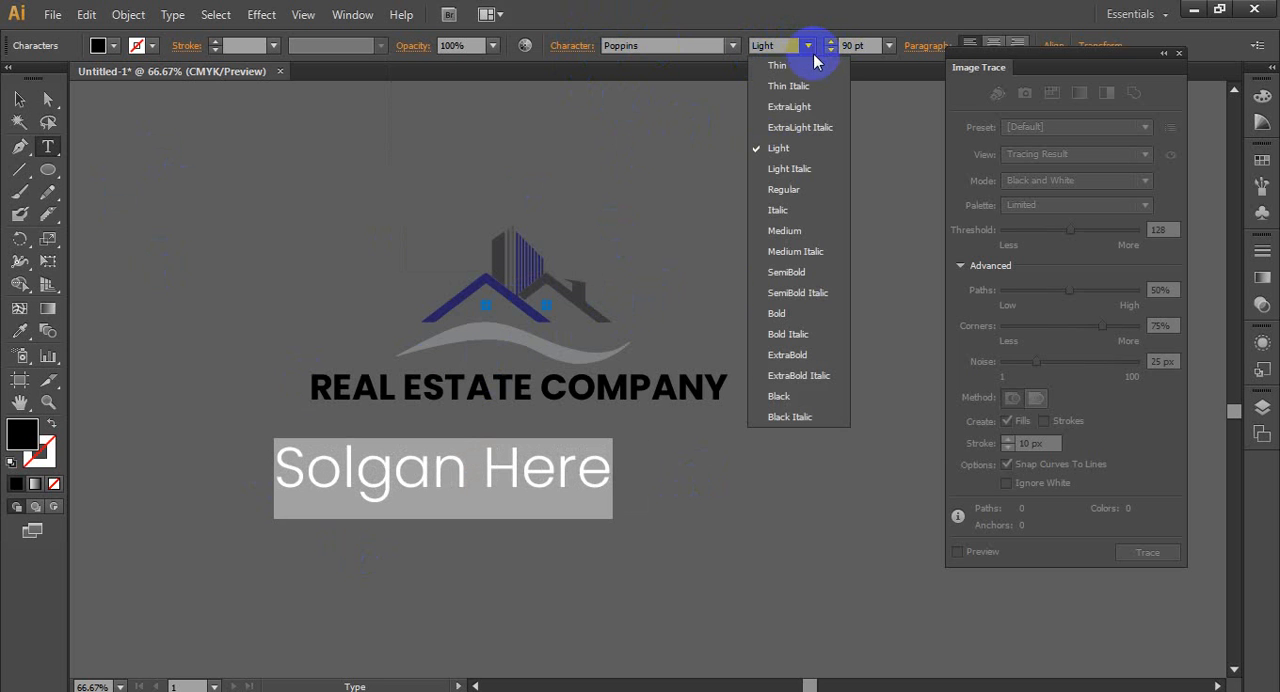
pyautogui.click(790, 68)
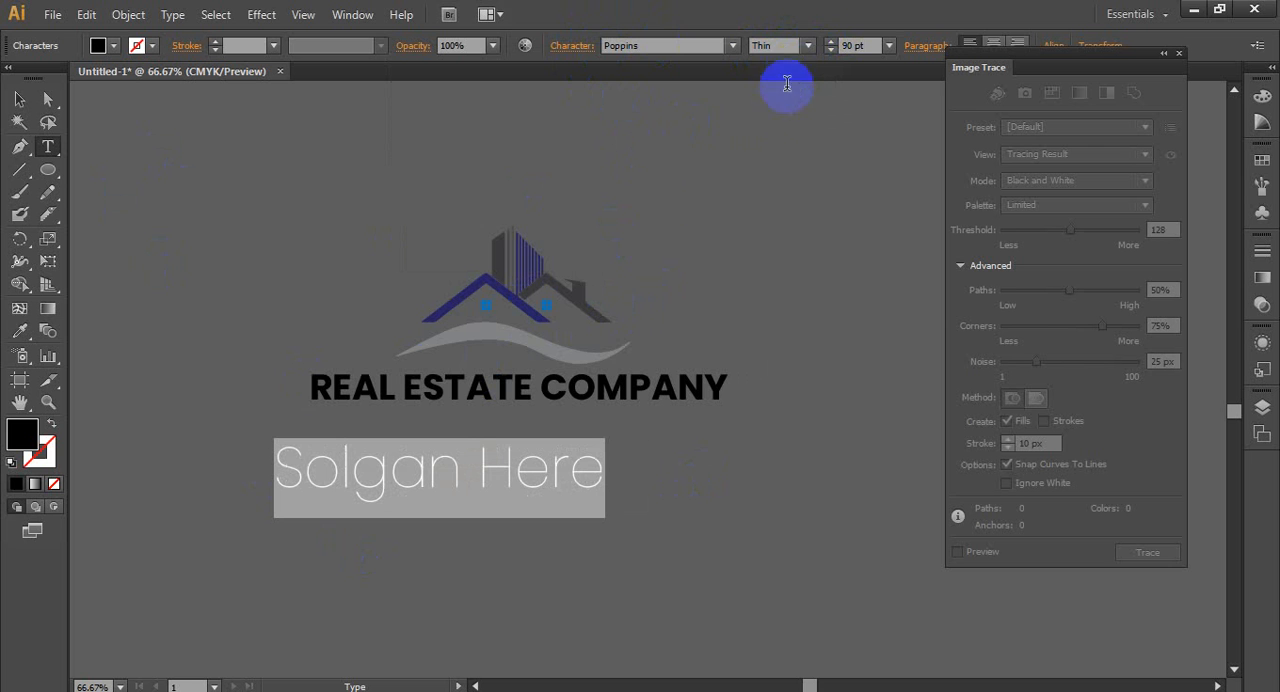
pyautogui.click(808, 45)
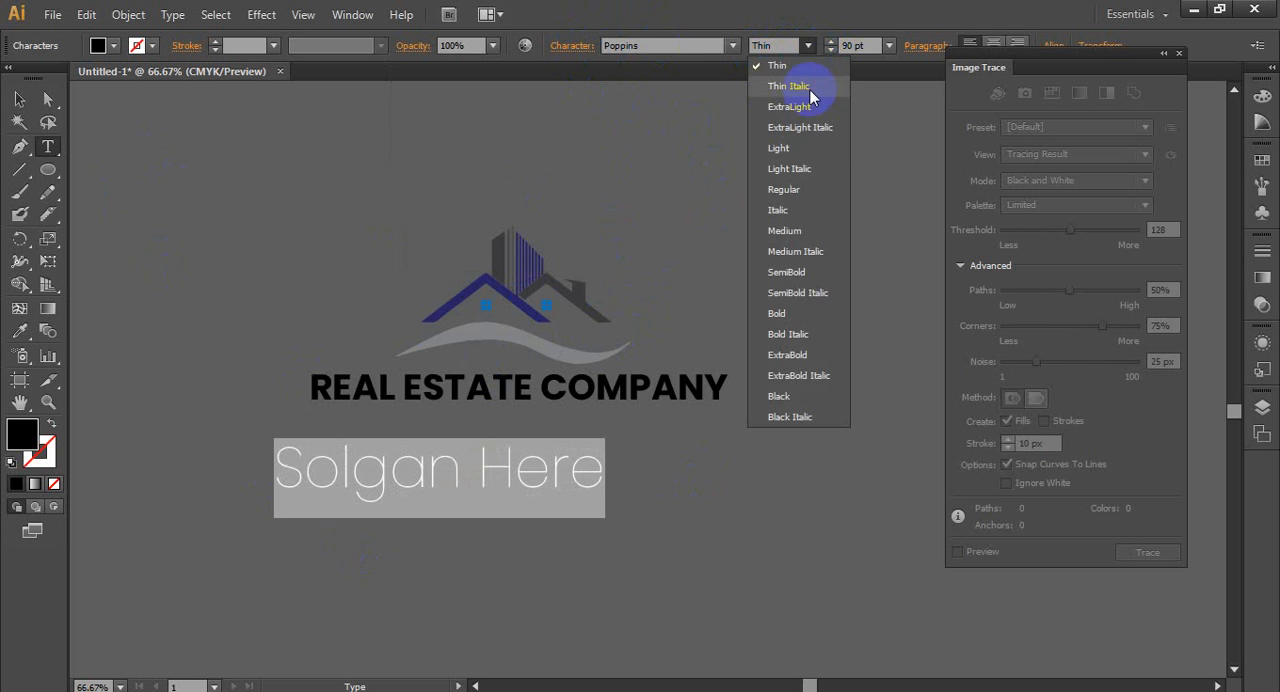
pyautogui.click(775, 152)
# - Reduce the slogan's font size to 36 pt and move the slogan centrally beneath the company name
pyautogui.click(865, 45)
pyautogui.press('Down')
pyautogui.press('Down')
pyautogui.press('Down')
pyautogui.press('Down')
pyautogui.press('Down')
pyautogui.press('Down')
pyautogui.press('Down')
pyautogui.press('Down')
pyautogui.press('Down')
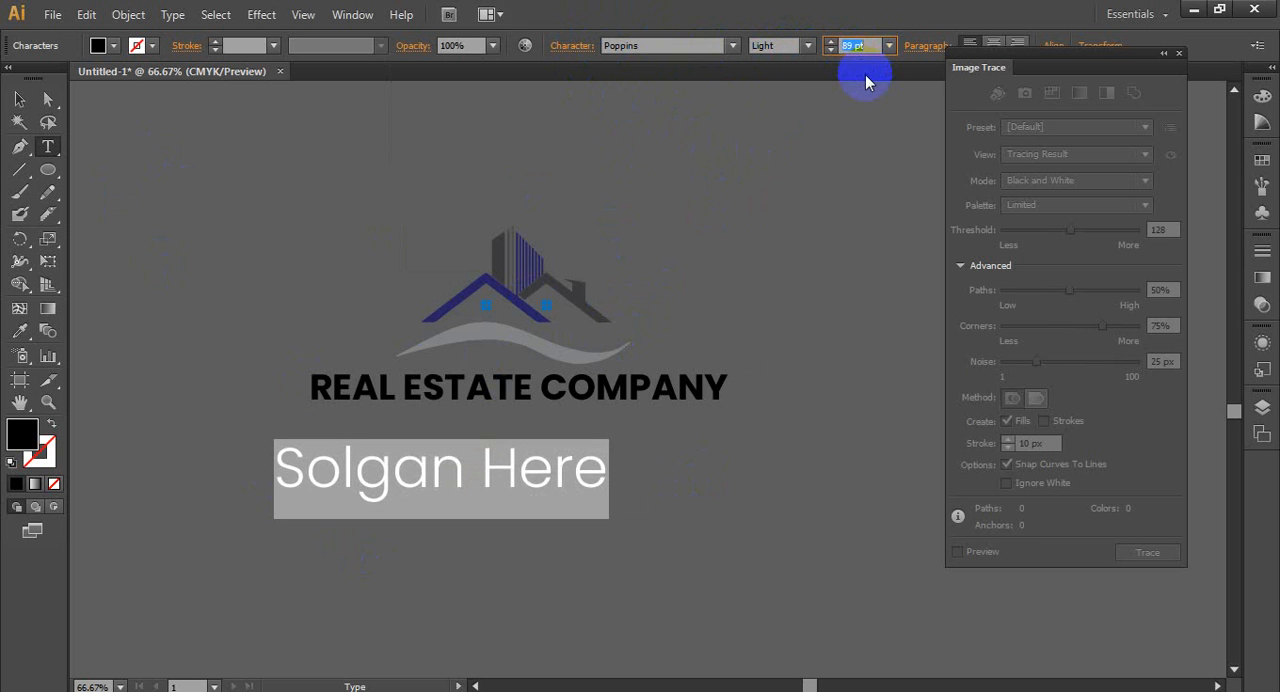
pyautogui.press('Down')
pyautogui.press('Down')
pyautogui.press('Down')
pyautogui.press('Down')
pyautogui.press('Down')
pyautogui.press('Down')
pyautogui.press('Down')
pyautogui.press('Down')
pyautogui.press('Down')
pyautogui.press('Down')
pyautogui.press('Down')
pyautogui.press('Down')
pyautogui.press('Down')
pyautogui.press('Down')
pyautogui.press('Down')
pyautogui.press('Down')
pyautogui.press('Down')
pyautogui.press('Down')
pyautogui.press('Down')
pyautogui.press('Down')
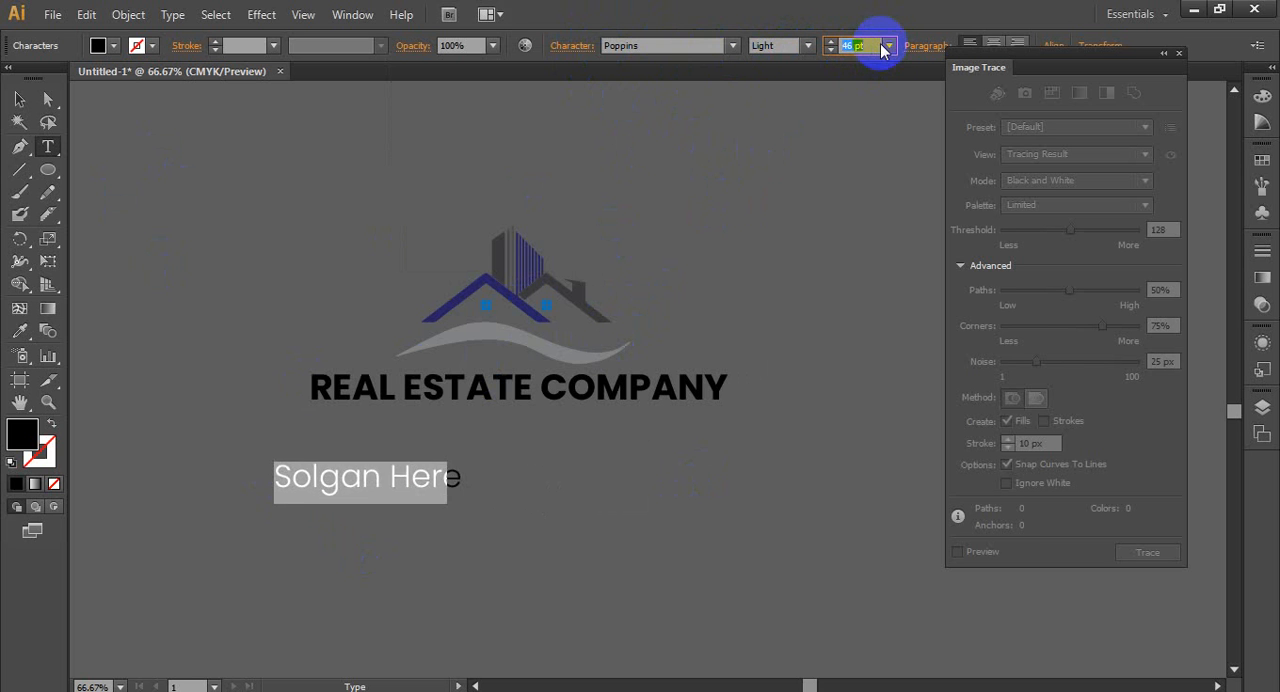
pyautogui.press('Down')
pyautogui.press('Down')
pyautogui.press('Down')
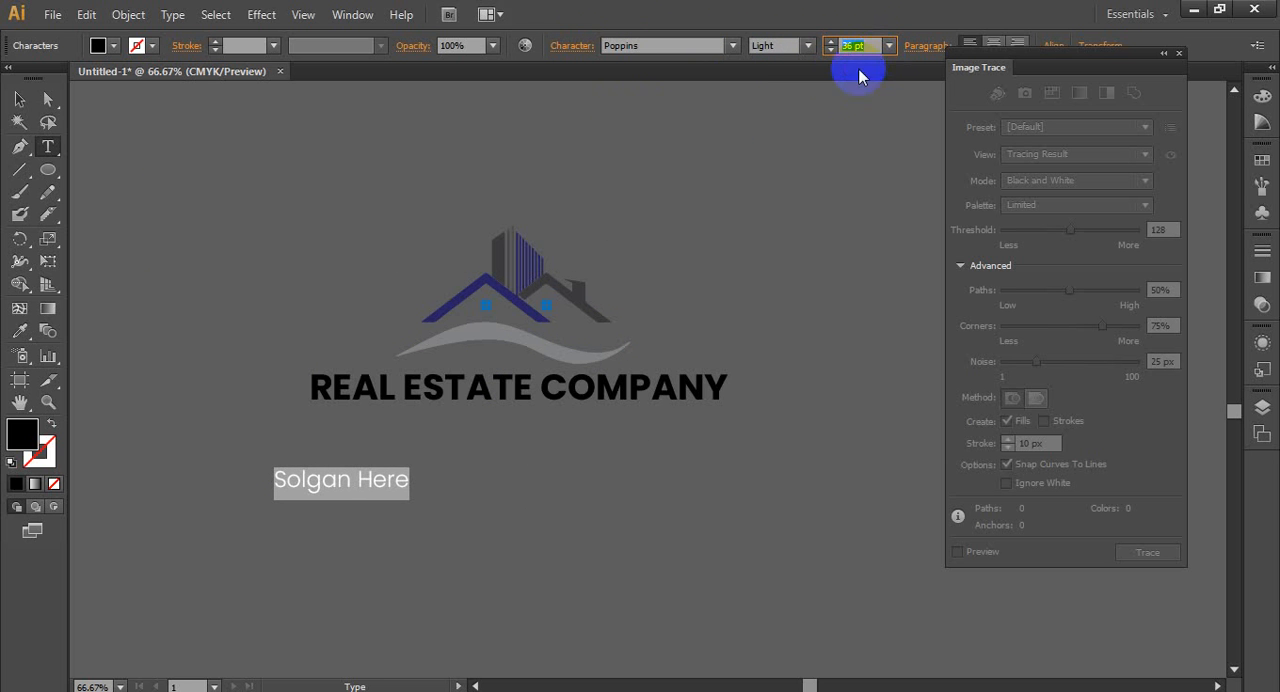
pyautogui.press('Up')
pyautogui.click(20, 99)
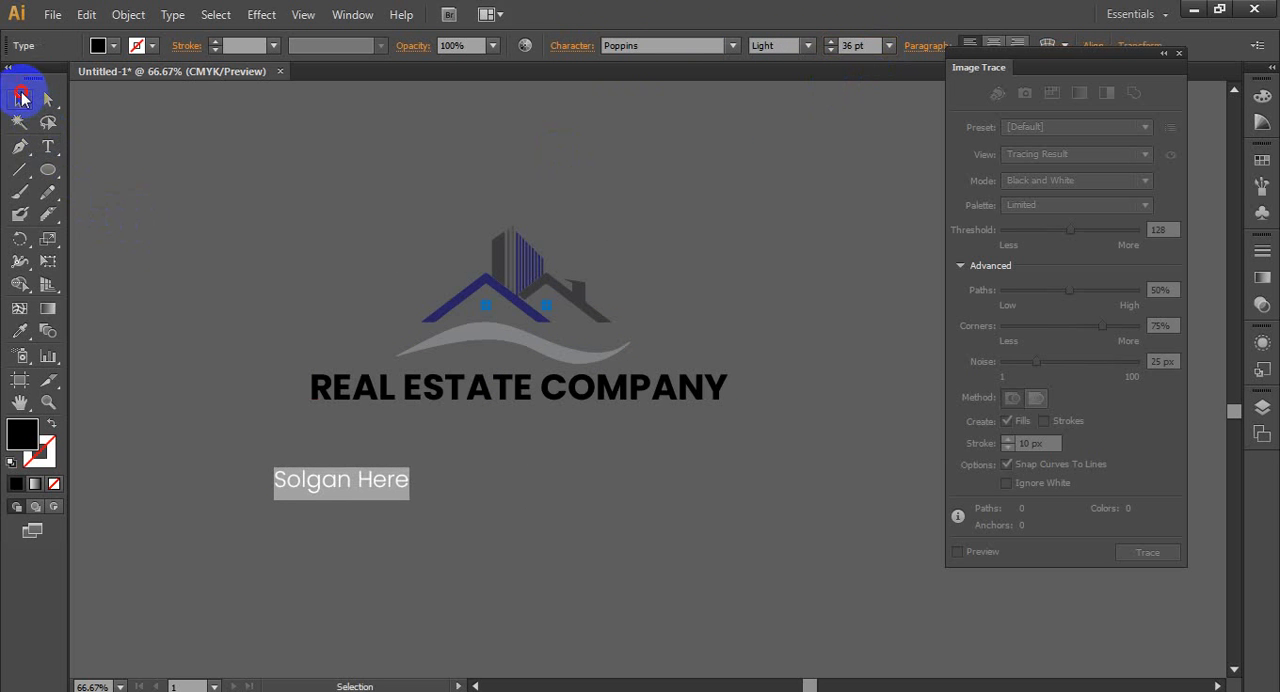
pyautogui.moveTo(382, 490); pyautogui.dragTo(518, 432)
# - Convert the company name and the slogan text to outlines
pyautogui.click(515, 392)
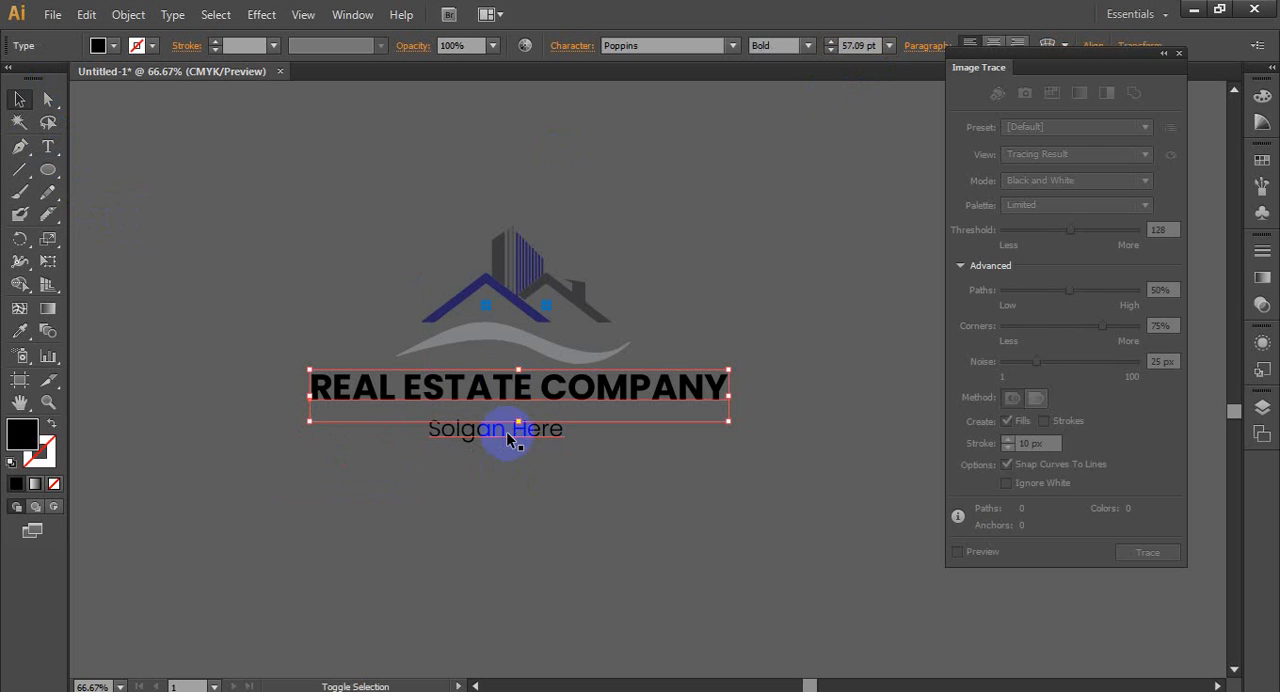
pyautogui.rightClick(508, 401)
pyautogui.click(571, 530)
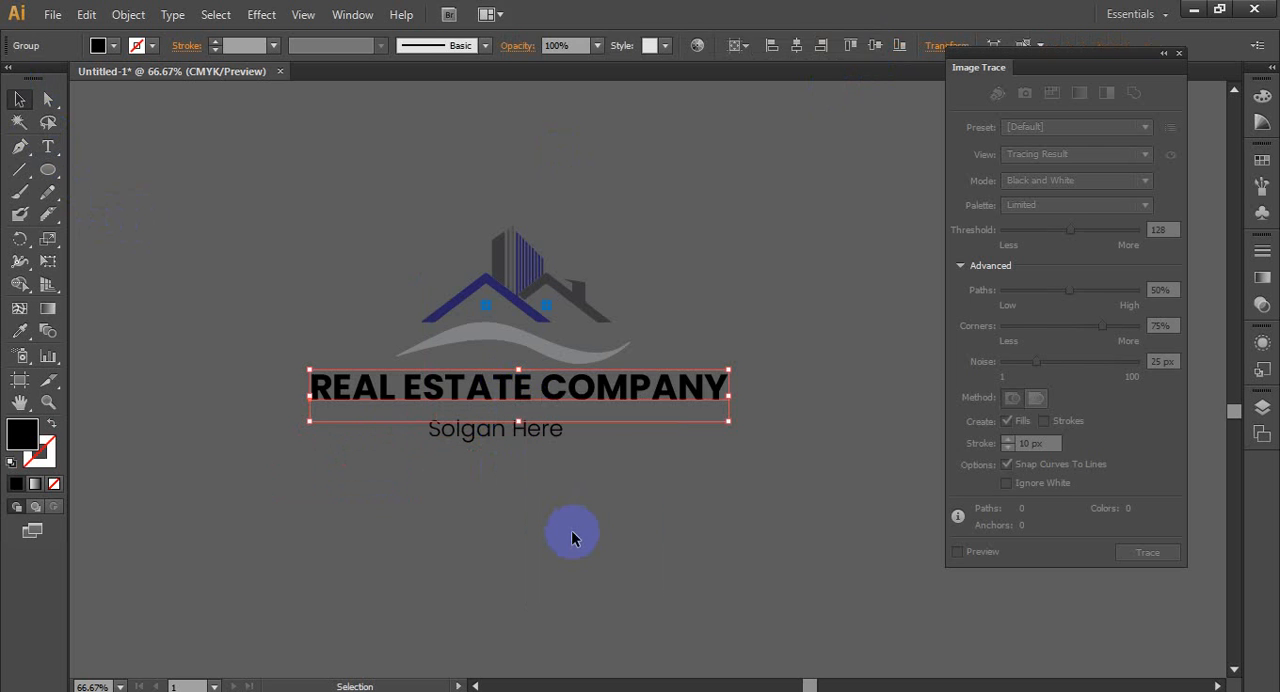
pyautogui.click(531, 436)
pyautogui.click(596, 563)
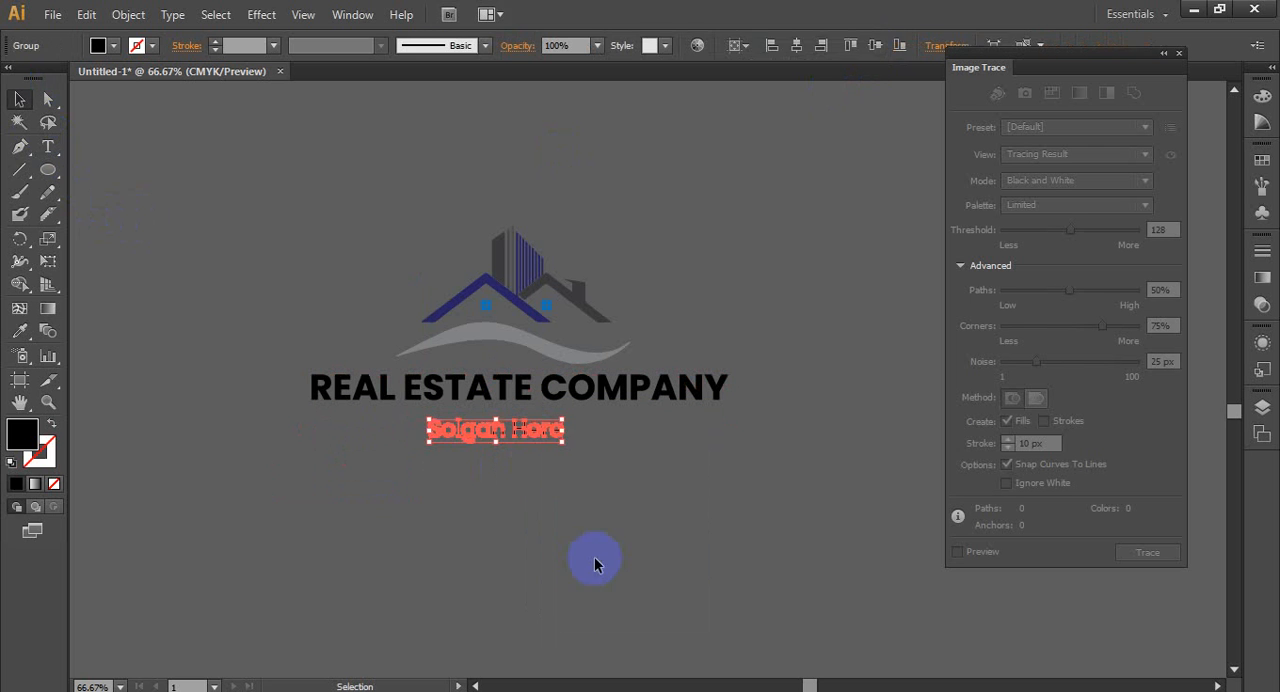
# - Centre the slogan horizontally beneath the company name, using the company name as the key object
pyautogui.click(532, 532)
pyautogui.click(533, 431)
pyautogui.scroll(1, 508, 470)
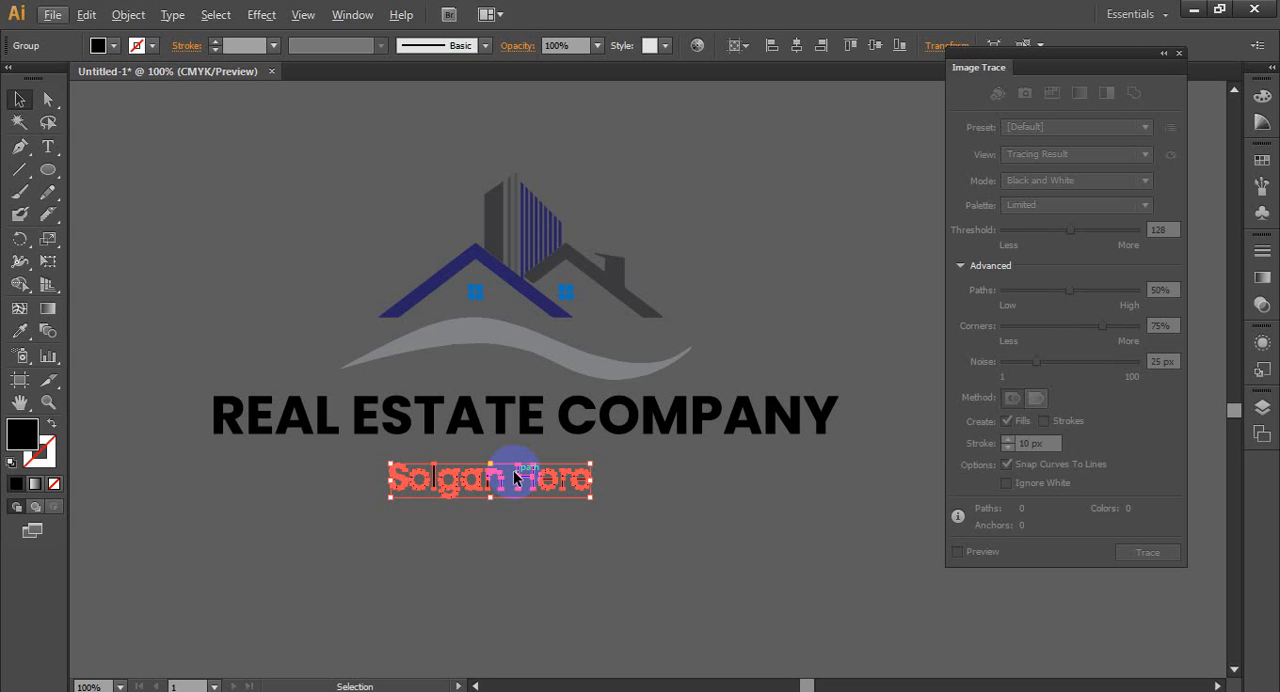
pyautogui.keyDown('shift'); pyautogui.click(500, 412); pyautogui.keyUp('shift')
pyautogui.click(737, 45)
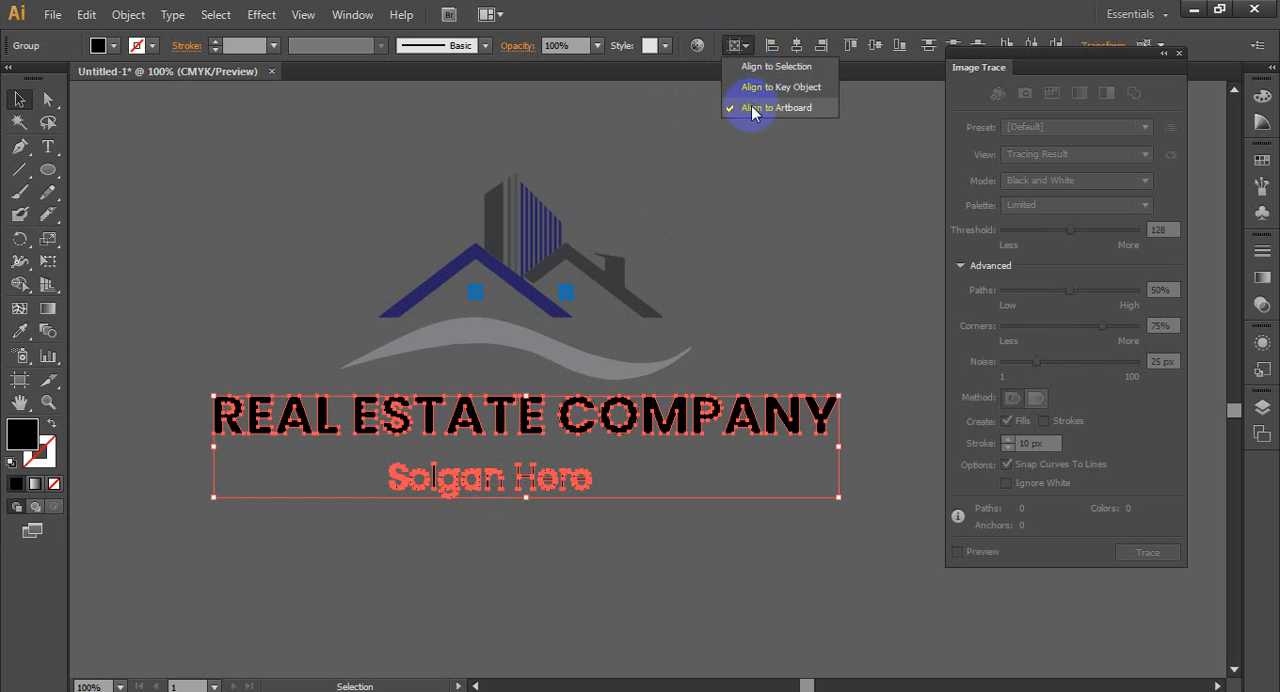
pyautogui.click(751, 109)
pyautogui.click(551, 425)
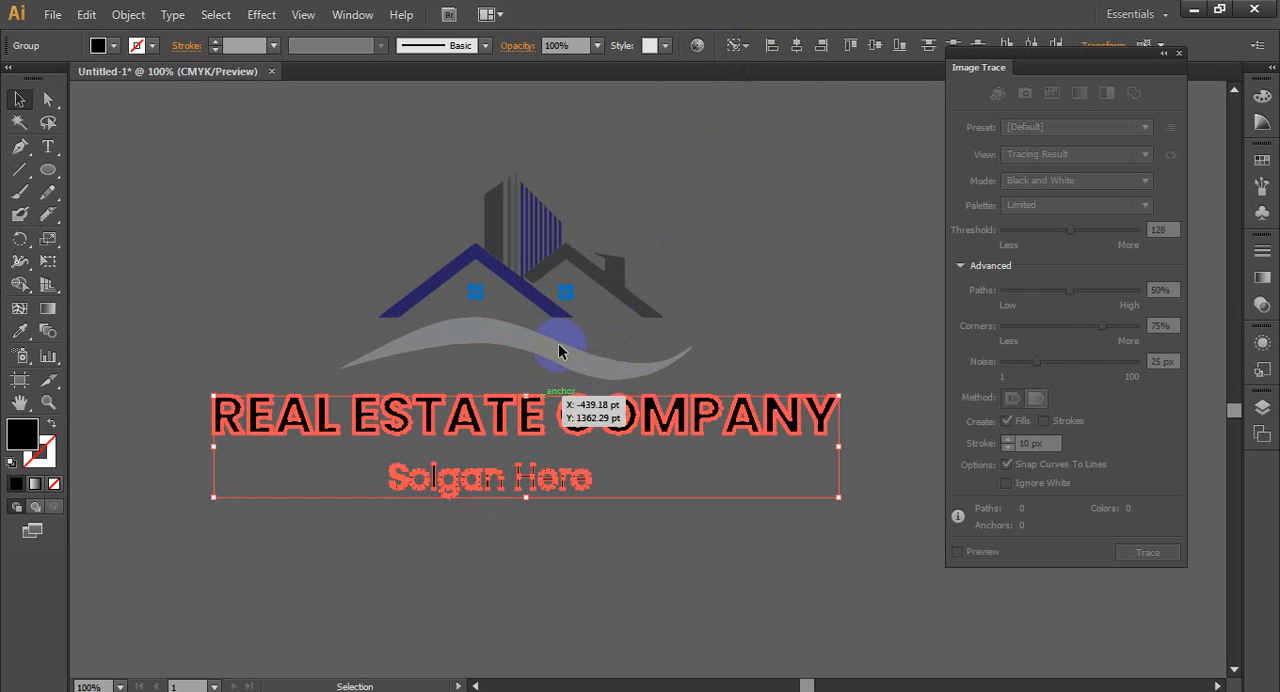
pyautogui.click(795, 45)
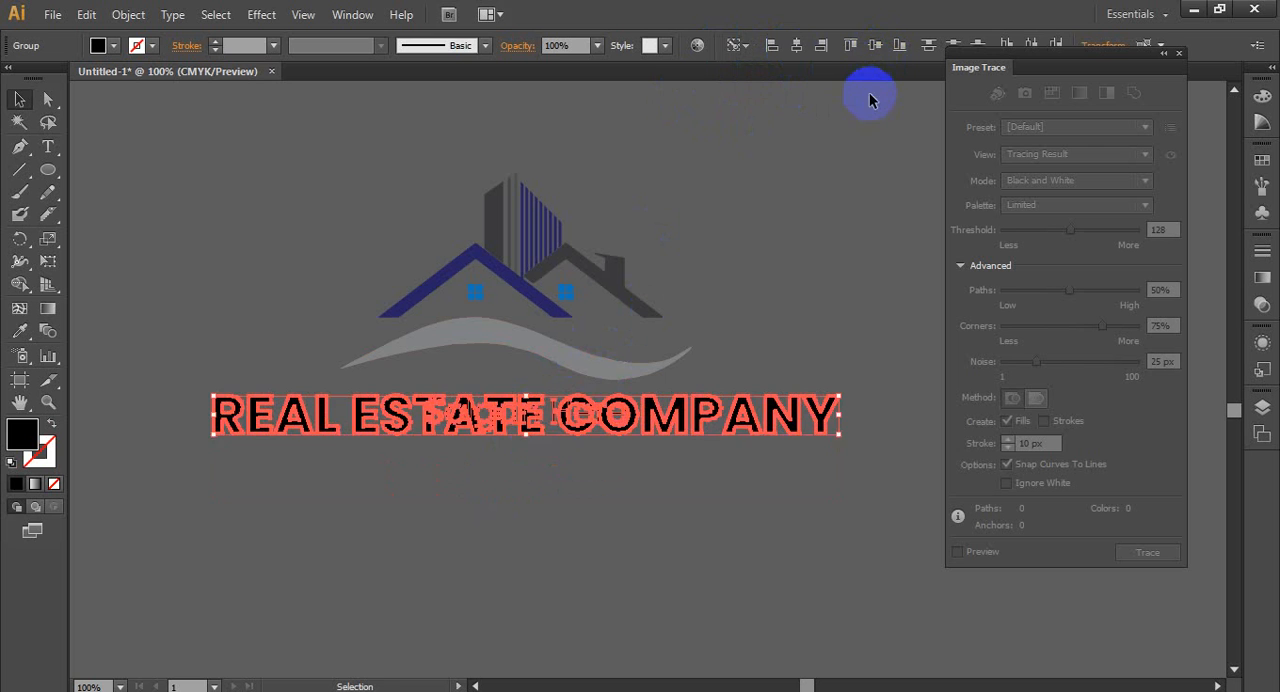
pyautogui.click(857, 480)
pyautogui.click(575, 486)
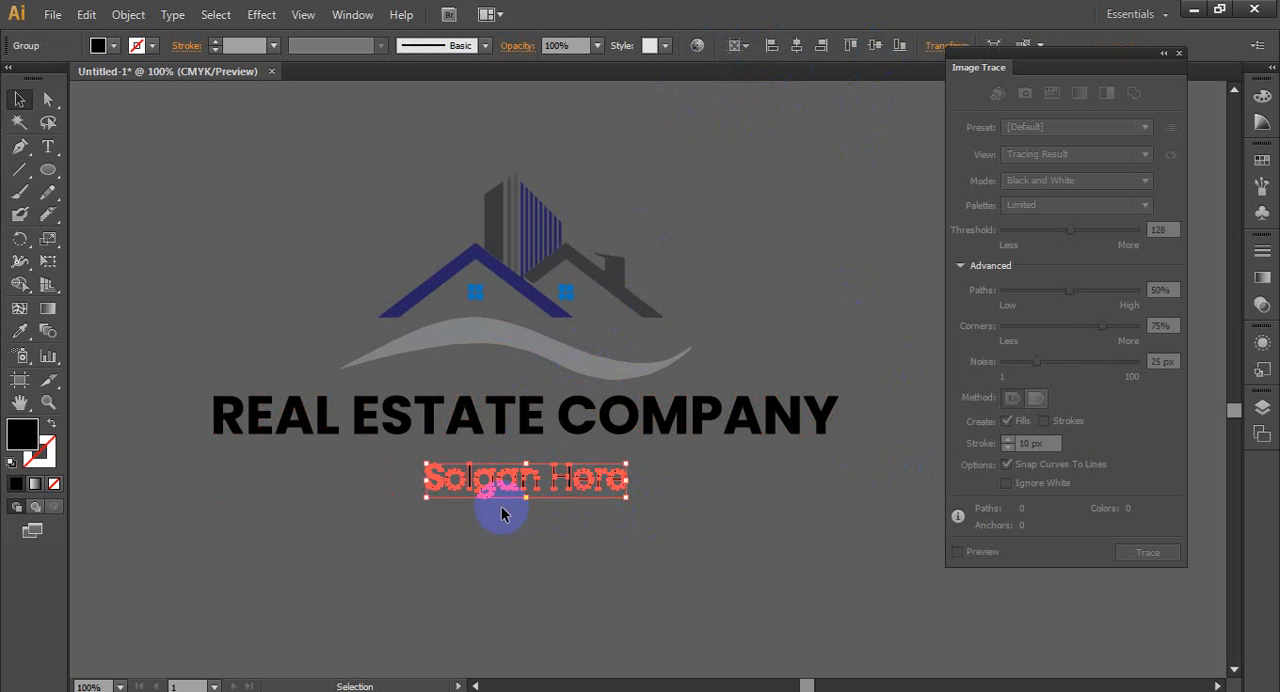
pyautogui.moveTo(621, 467); pyautogui.dragTo(801, 485)
pyautogui.hotkey('ctrl', 'z')
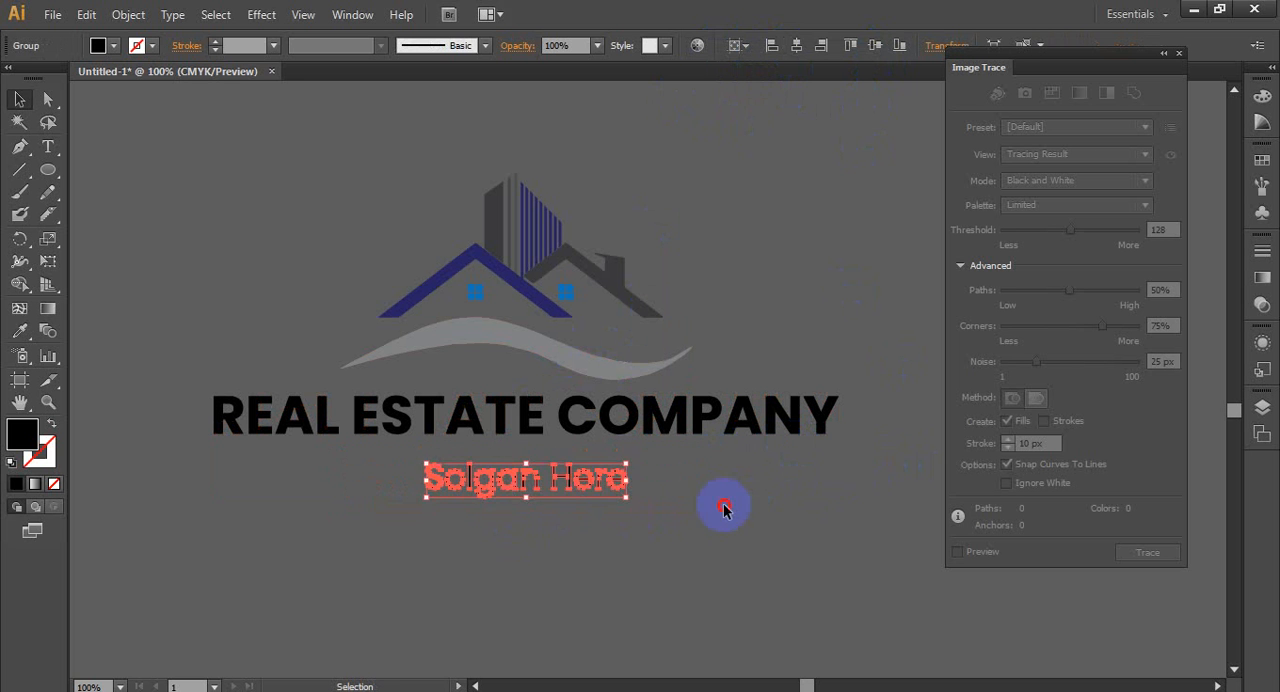
pyautogui.click(724, 505)
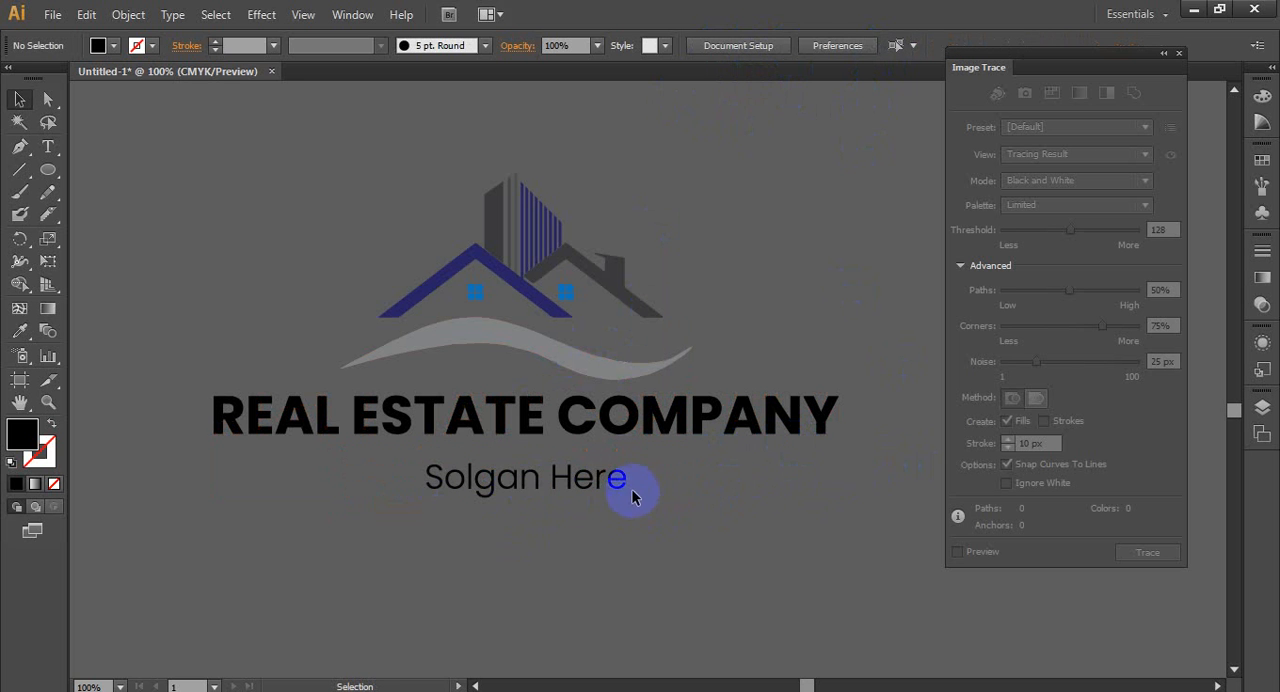
# - Draw a thin black rectangle as a divider line from the end of the slogan to the company name's right edge
pyautogui.scroll(-2, 631, 492)
pyautogui.moveTo(48, 169); pyautogui.dragTo(97, 180)
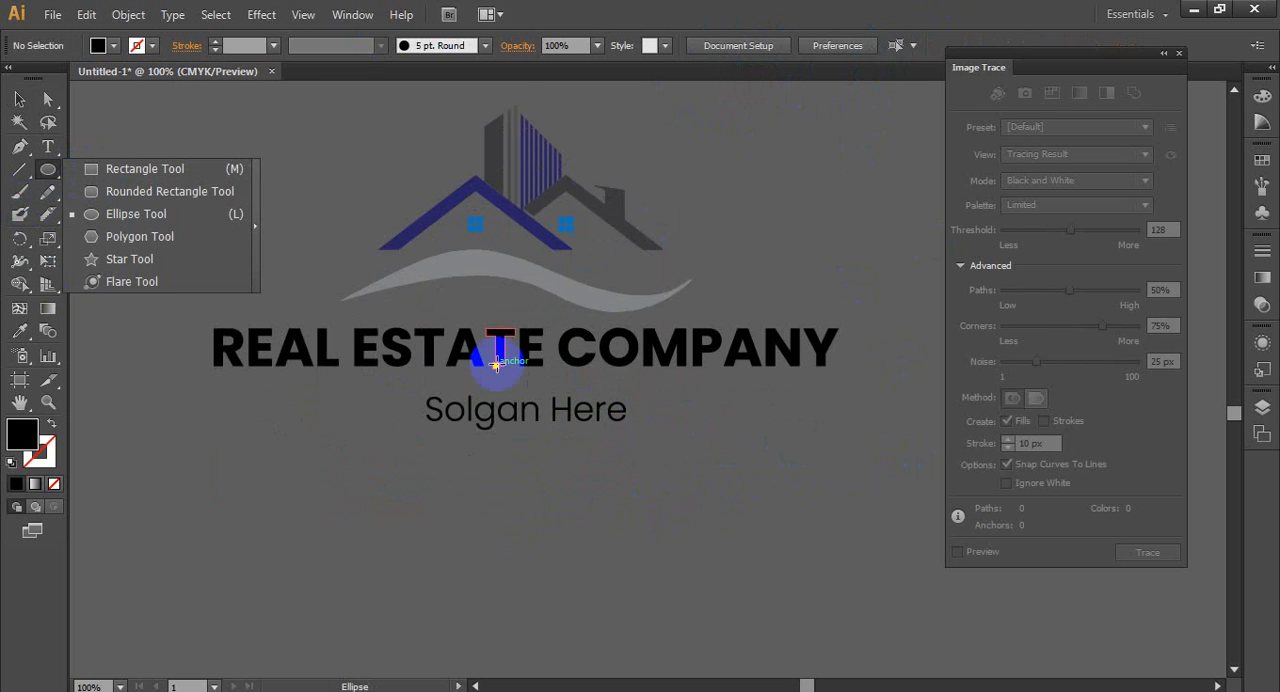
pyautogui.click(181, 175)
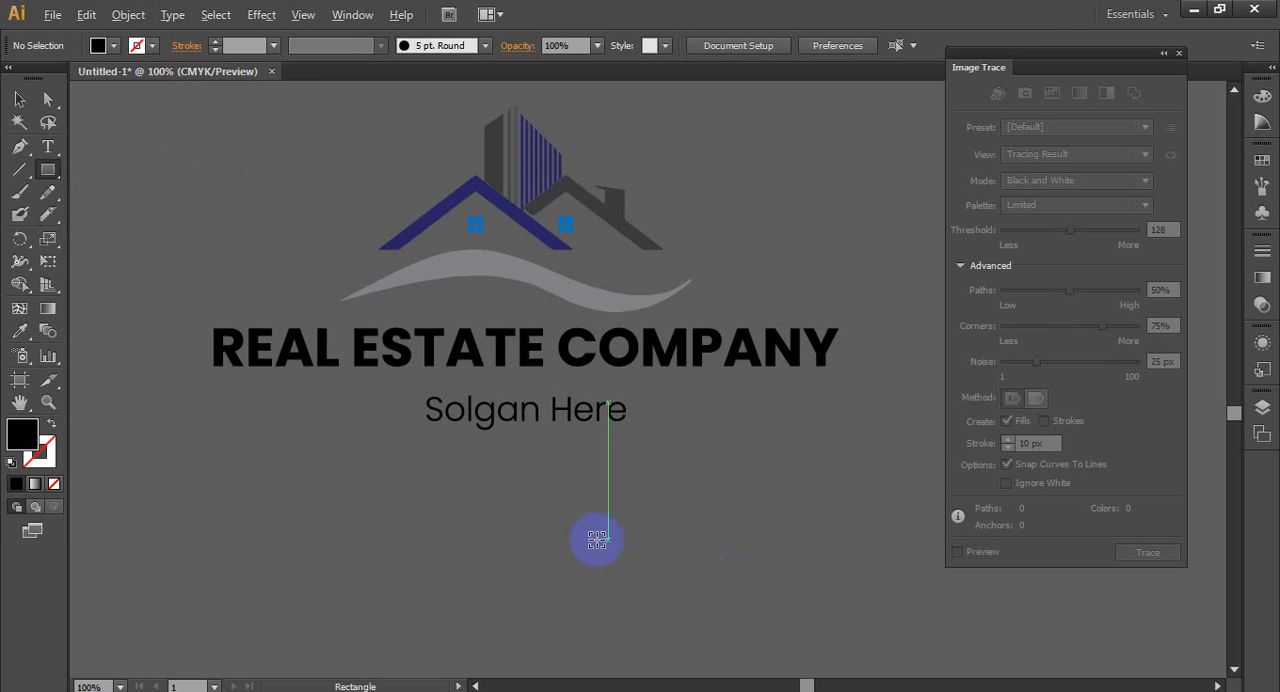
pyautogui.scroll(1, 594, 530)
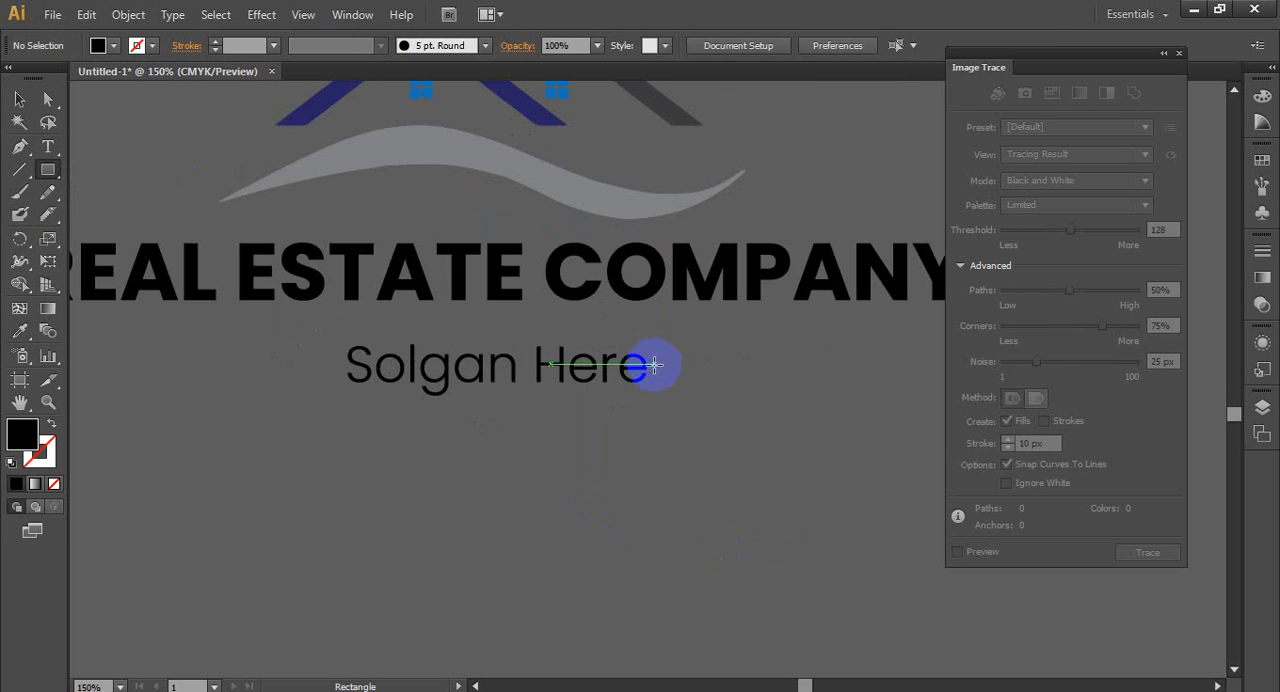
pyautogui.click(655, 366)
pyautogui.click(674, 391)
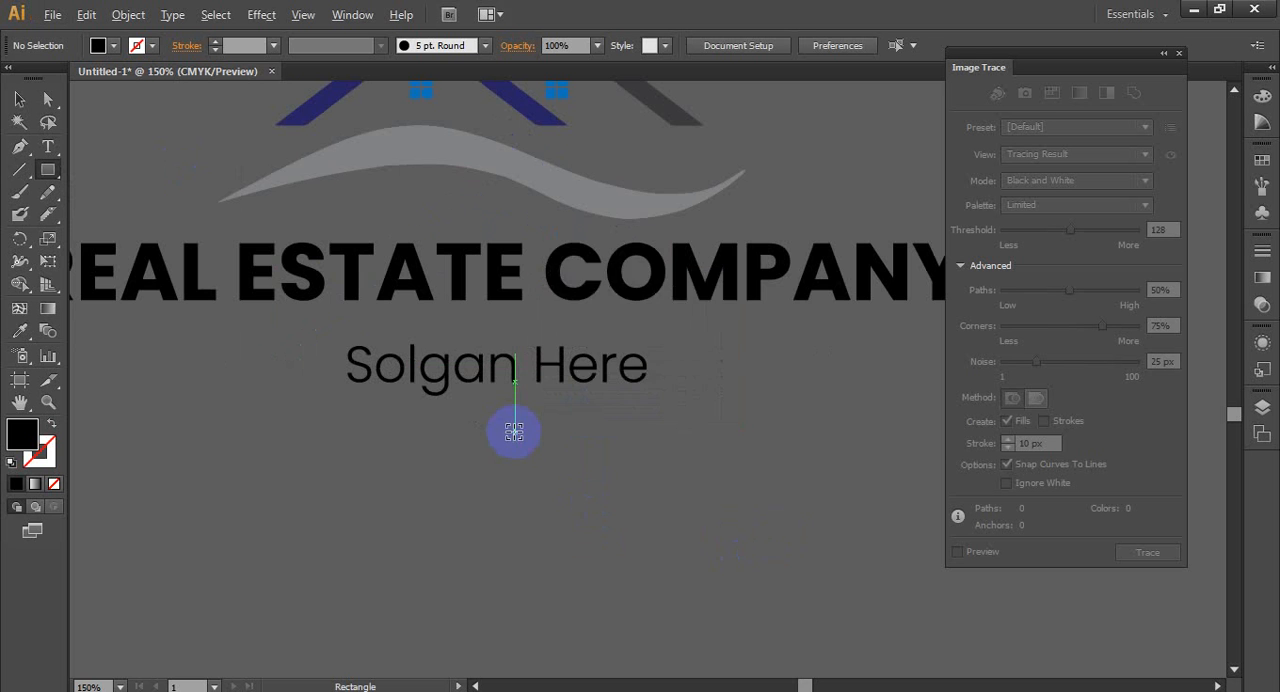
pyautogui.scroll(-1, 511, 428)
pyautogui.moveTo(606, 385)
pyautogui.mouseDown()
pyautogui.moveTo(731, 400)
pyautogui.moveTo(815, 386)
pyautogui.mouseUp()
# - Duplicate the divider line to the other side of the slogan, level with the original
pyautogui.click(19, 99)
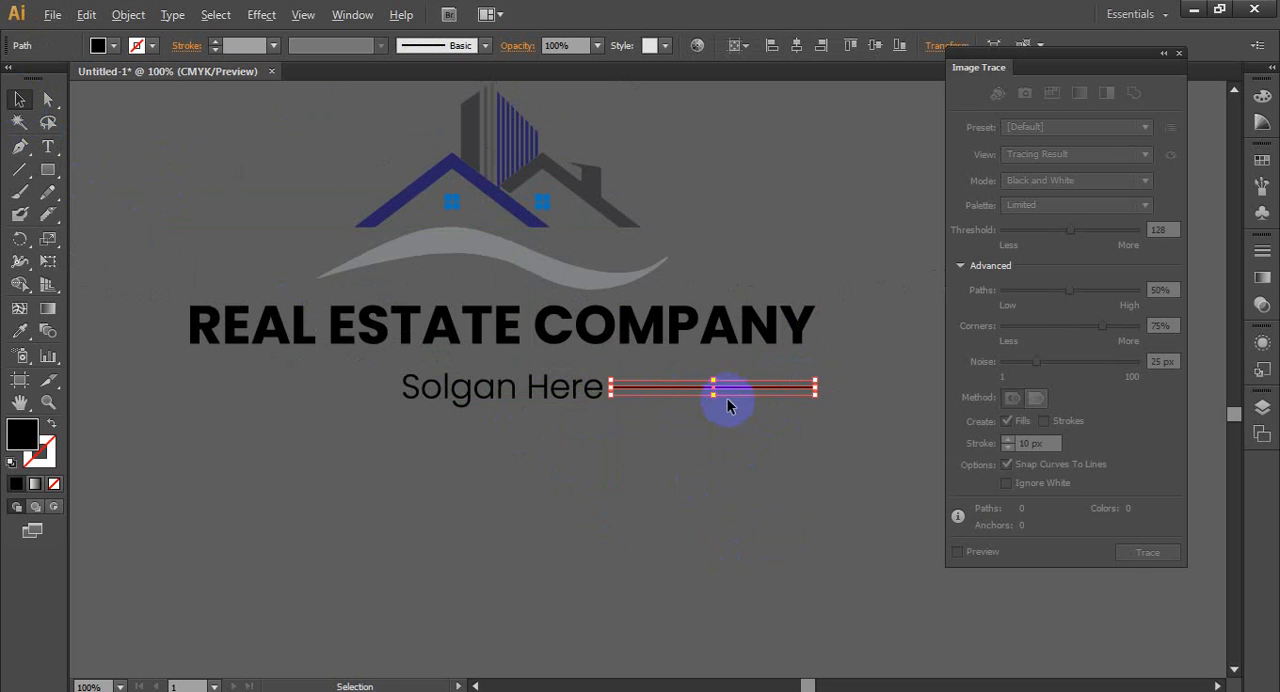
pyautogui.moveTo(731, 392); pyautogui.dragTo(314, 388)
pyautogui.click(451, 439)
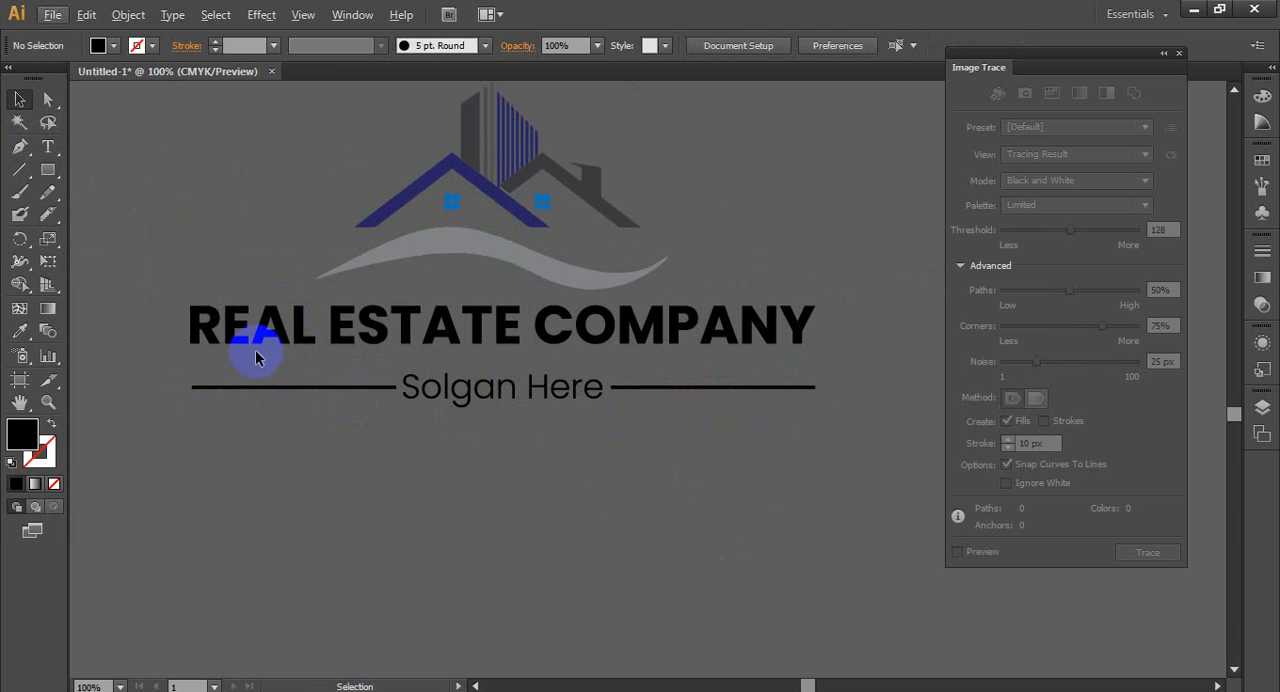
# - Show the rulers, place a vertical guide at the company name's left edge and extend the left divider line to it
pyautogui.scroll(4, 185, 389)
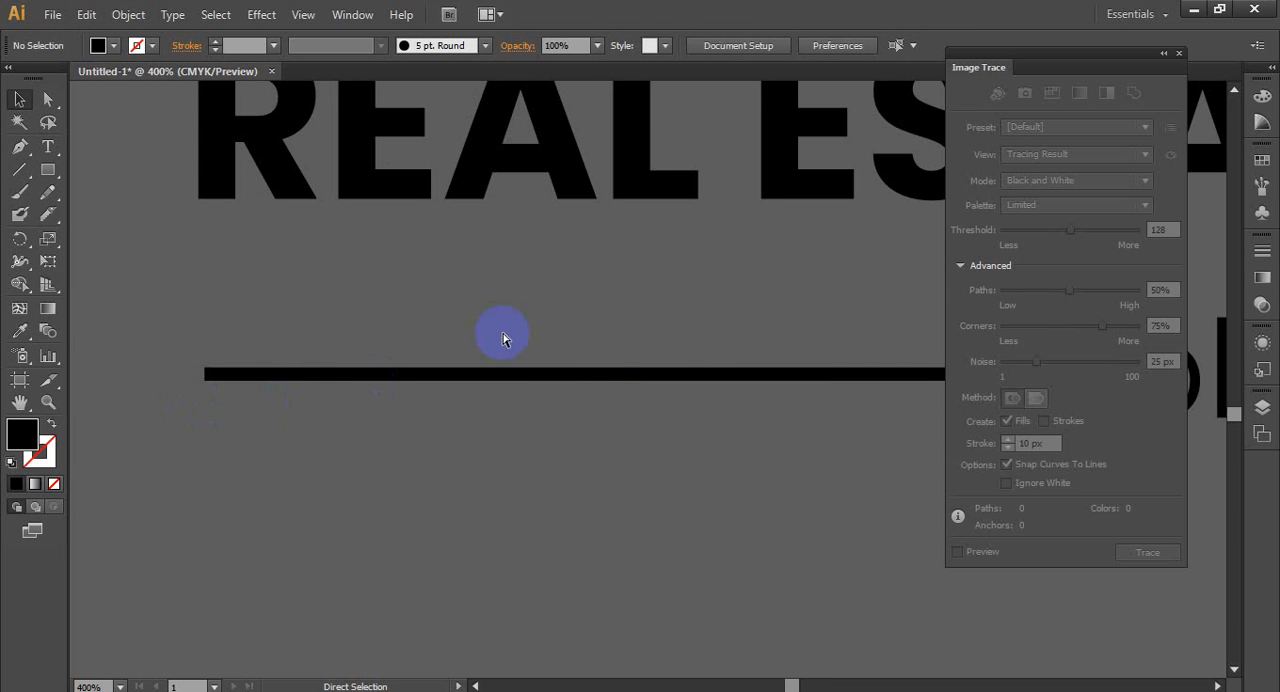
pyautogui.hotkey('ctrl', 'r')
pyautogui.moveTo(74, 331); pyautogui.dragTo(200, 334)
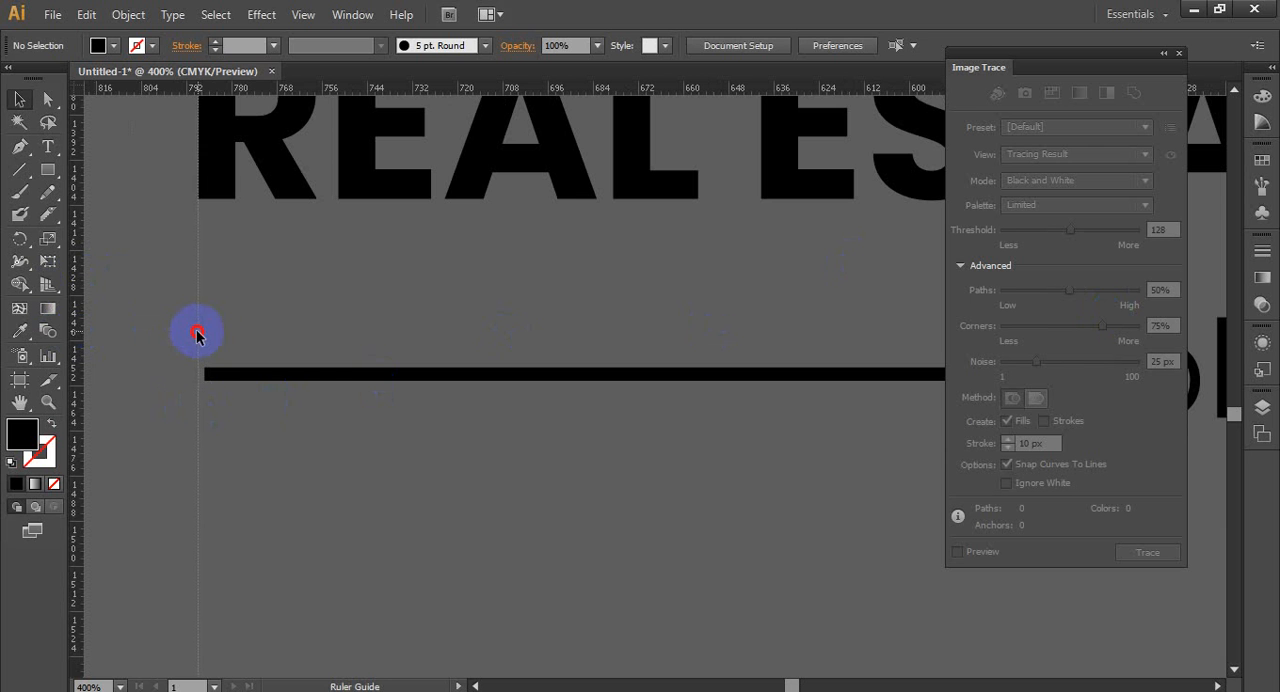
pyautogui.click(212, 374)
pyautogui.moveTo(204, 376); pyautogui.dragTo(198, 375)
pyautogui.click(245, 456)
# - Place a vertical guide at the company name's right edge to check the end of the right divider line
pyautogui.scroll(-5, 216, 478)
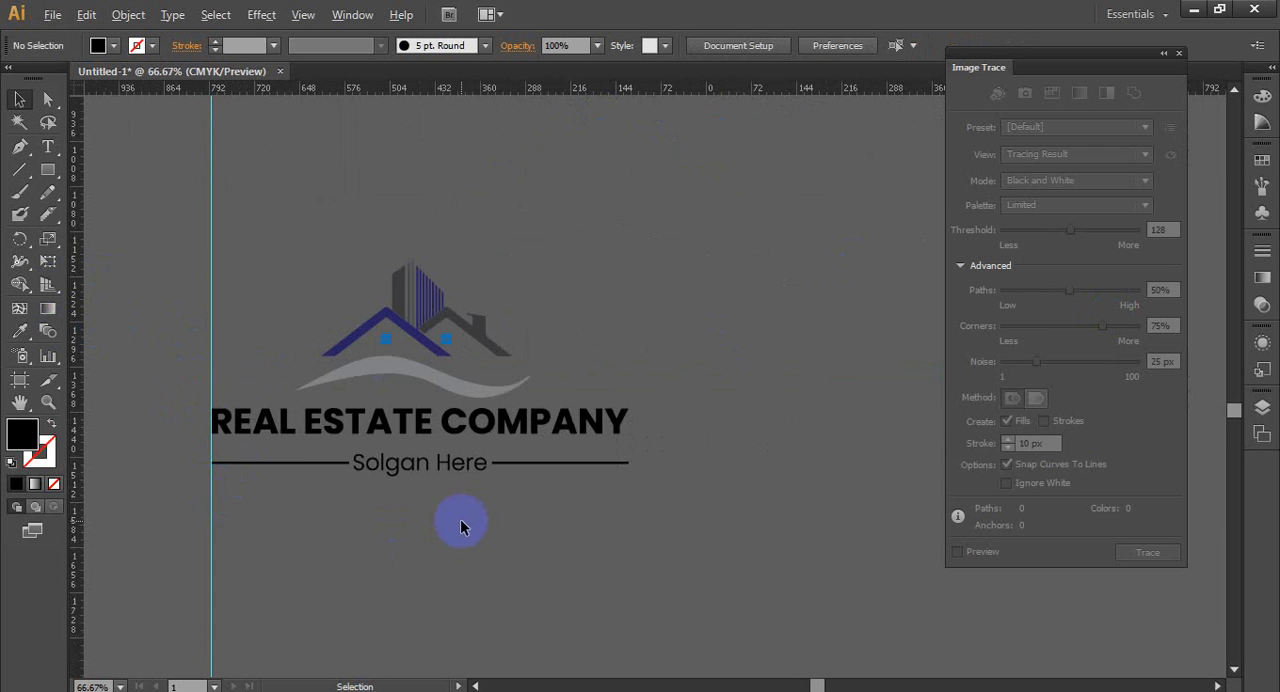
pyautogui.scroll(1, 469, 515)
pyautogui.moveTo(71, 505); pyautogui.dragTo(711, 510)
pyautogui.scroll(3, 754, 443)
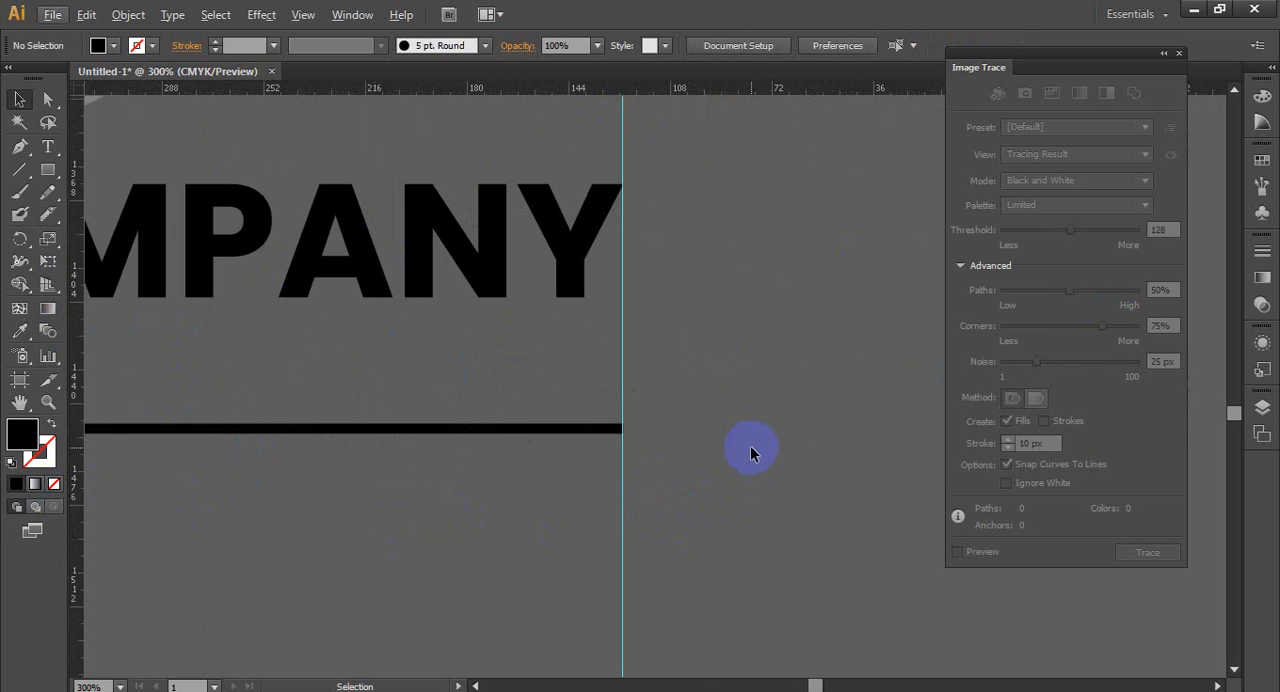
# - Unlock the guides and delete both vertical guides
pyautogui.scroll(-5, 751, 457)
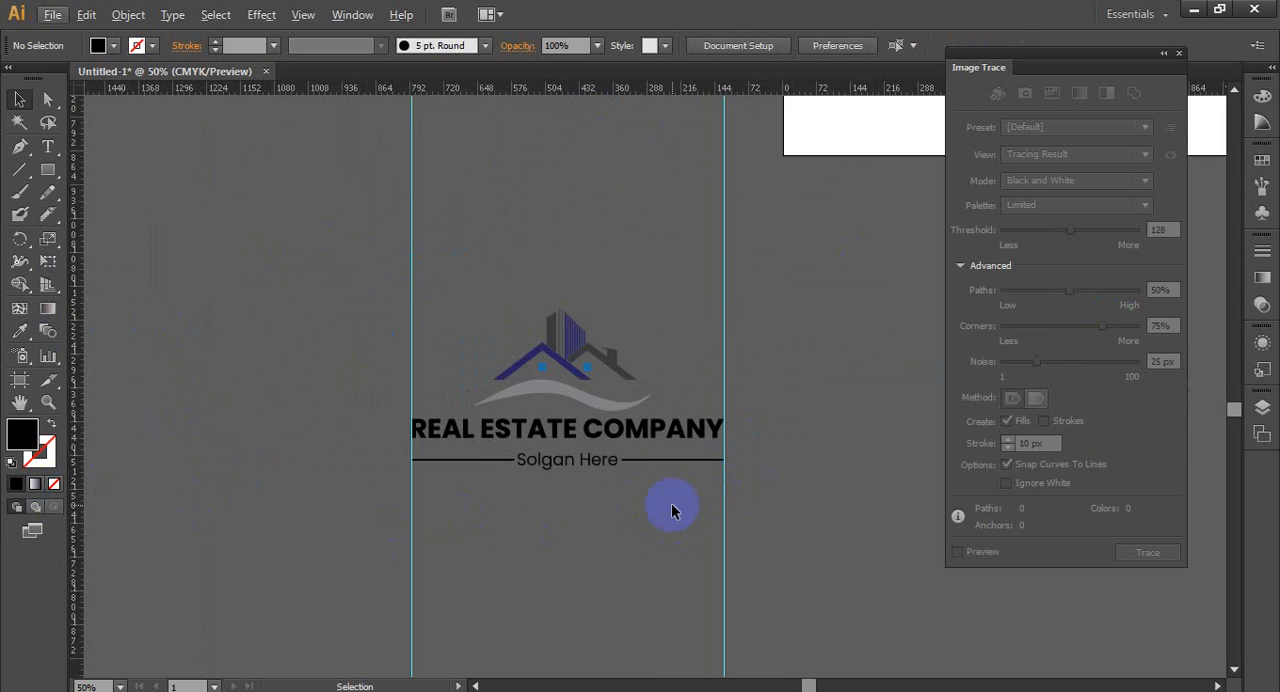
pyautogui.rightClick(724, 541)
pyautogui.click(785, 474)
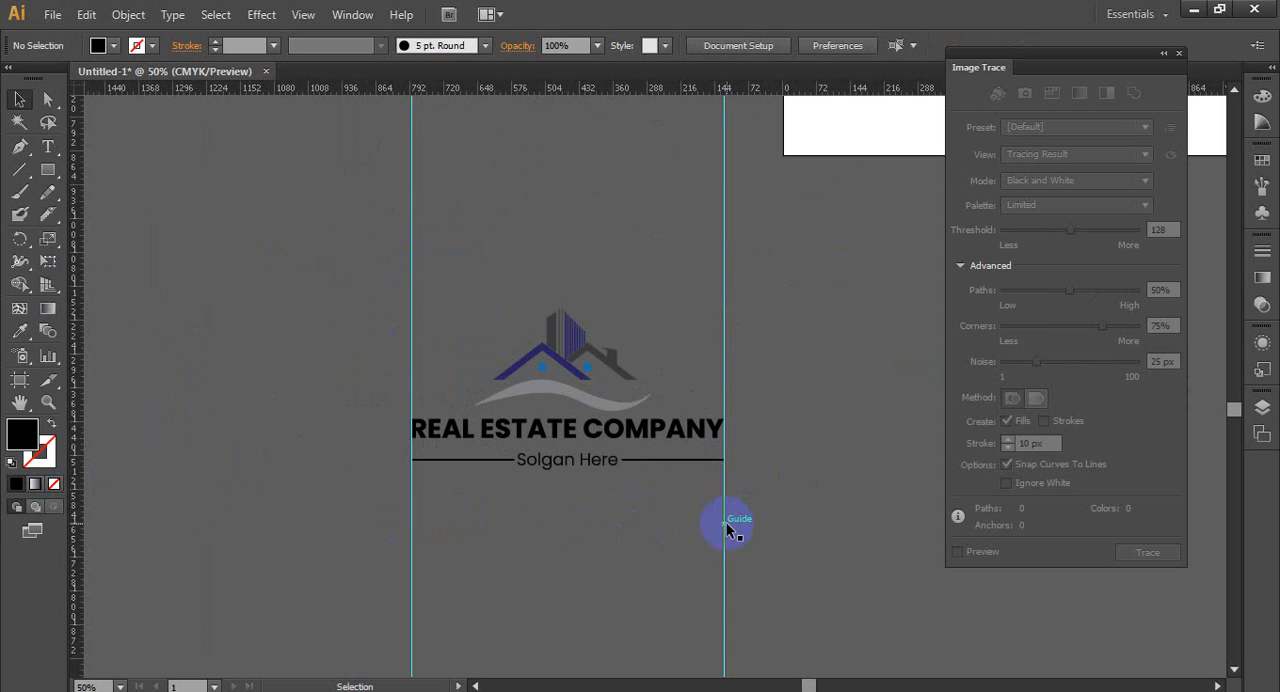
pyautogui.press('Delete')
pyautogui.click(408, 560)
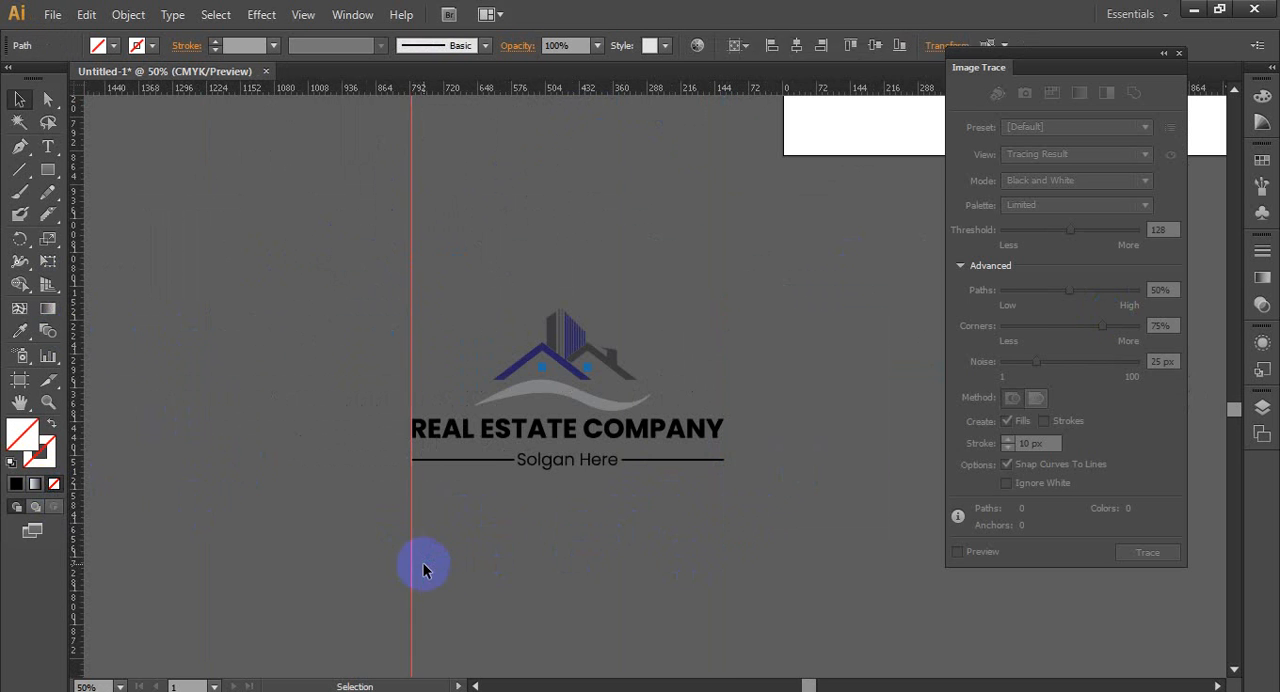
pyautogui.press('Delete')
# - Recolour the slogan with the navy blue sampled from the building's stripes using the Eyedropper
pyautogui.click(579, 512)
pyautogui.click(19, 331)
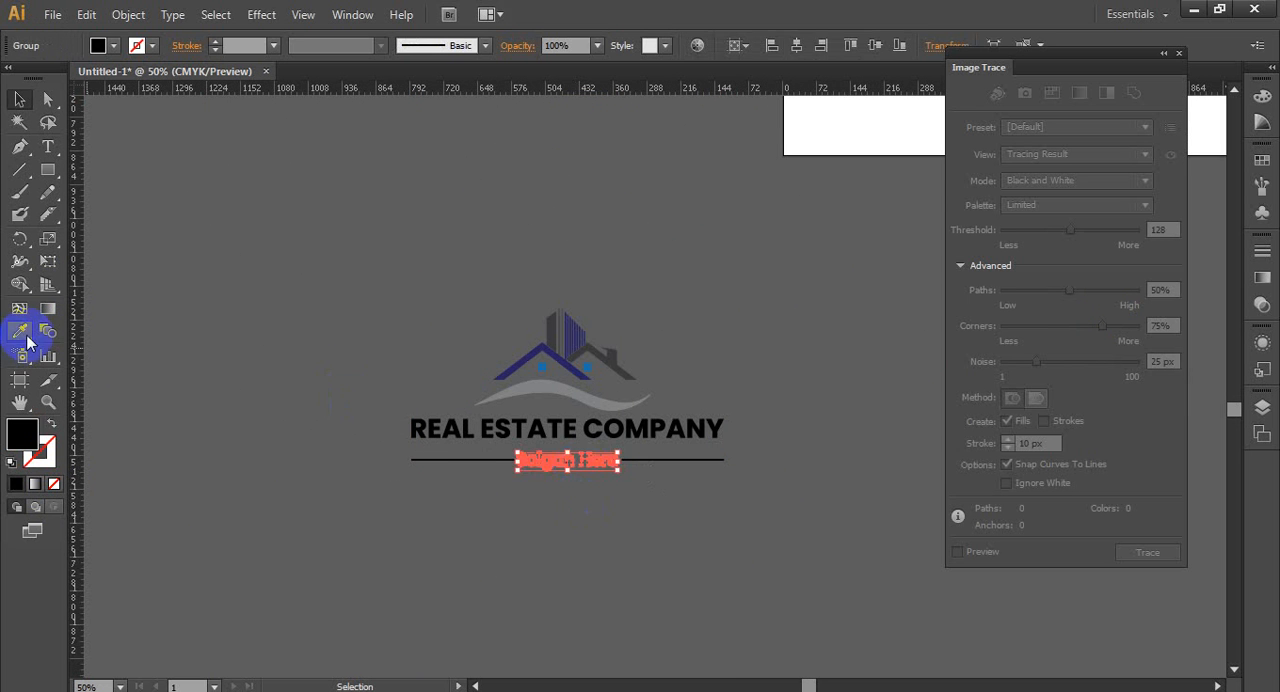
pyautogui.click(586, 305)
pyautogui.click(578, 325)
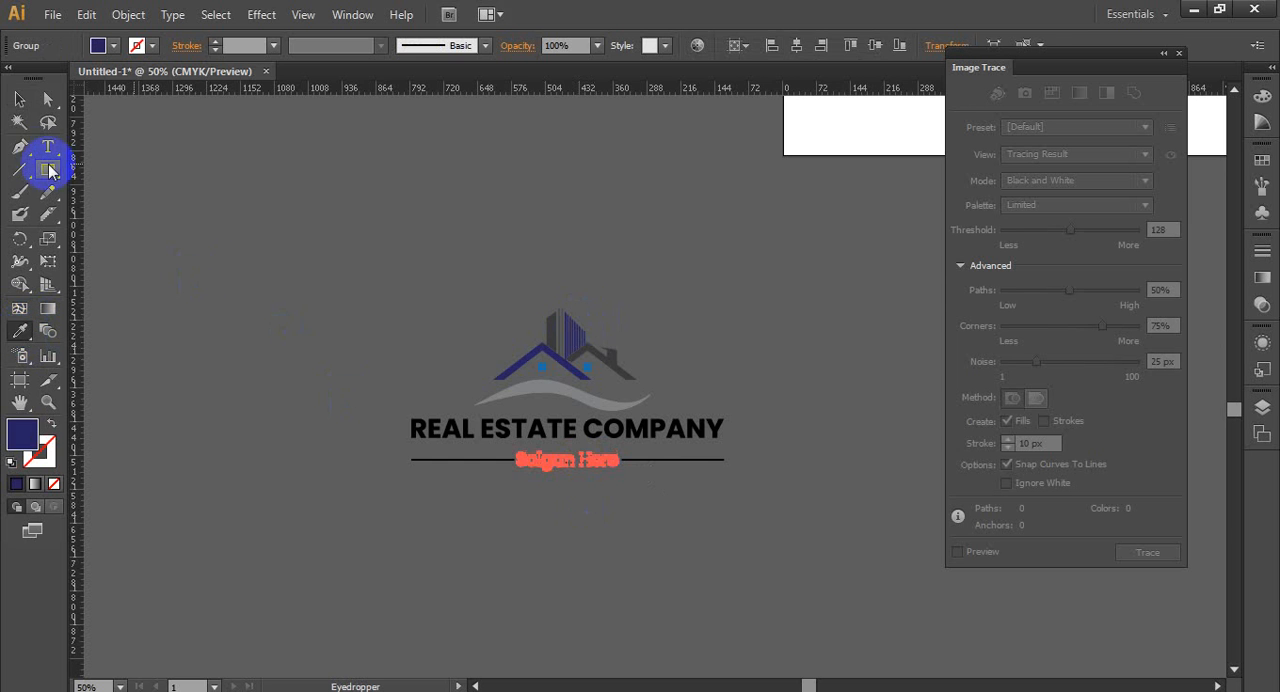
pyautogui.click(19, 99)
pyautogui.click(363, 279)
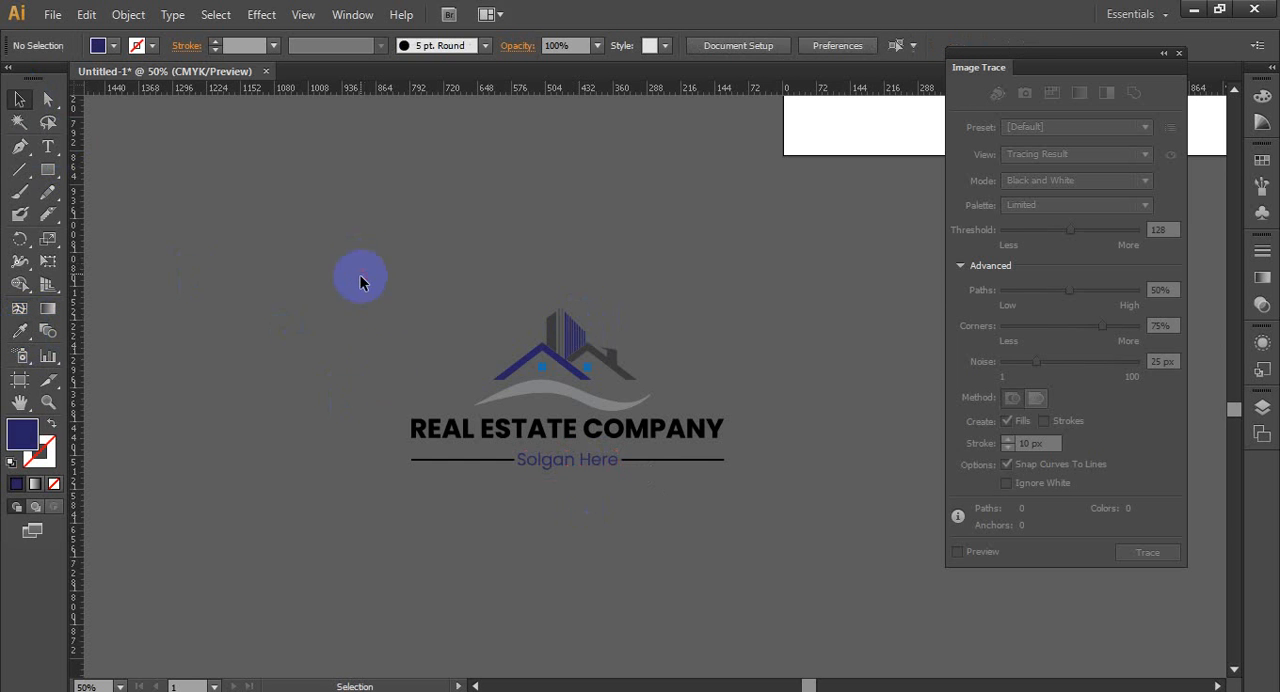
# - Recolour both divider lines beside the slogan with the grey sampled from the wave
pyautogui.click(677, 461)
pyautogui.keyDown('shift'); pyautogui.click(505, 461); pyautogui.keyUp('shift')
pyautogui.click(19, 331)
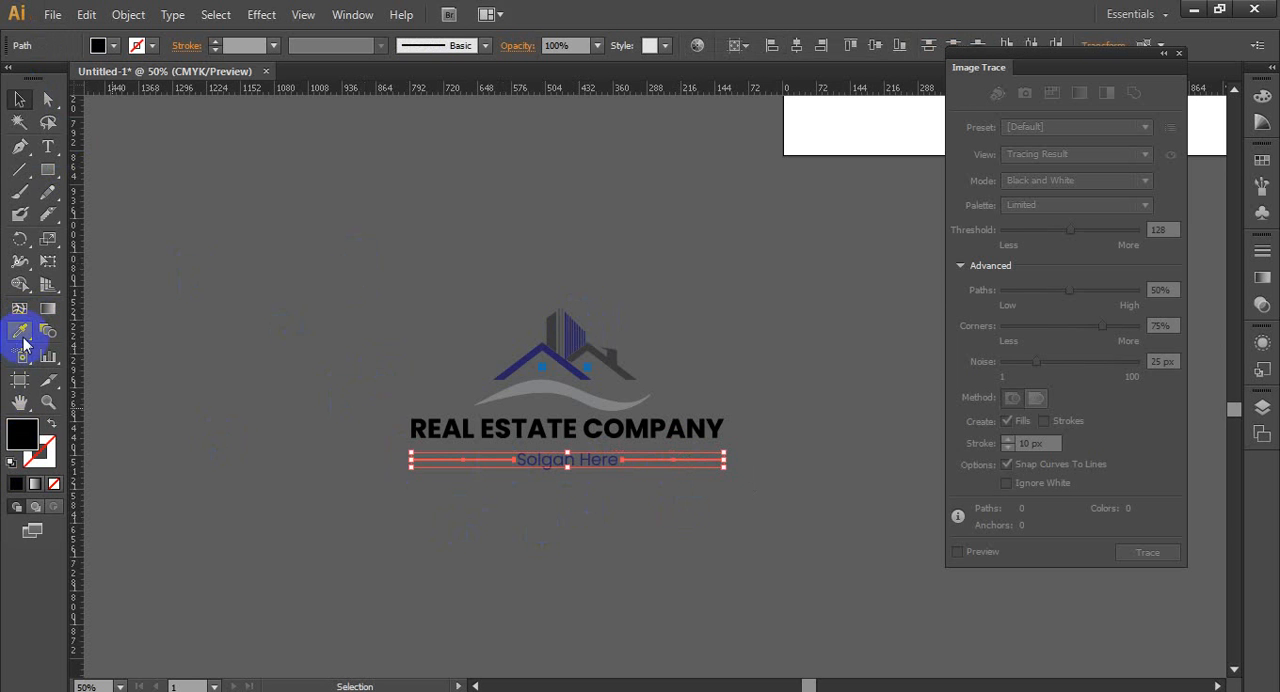
pyautogui.click(524, 384)
pyautogui.click(19, 122)
pyautogui.click(19, 100)
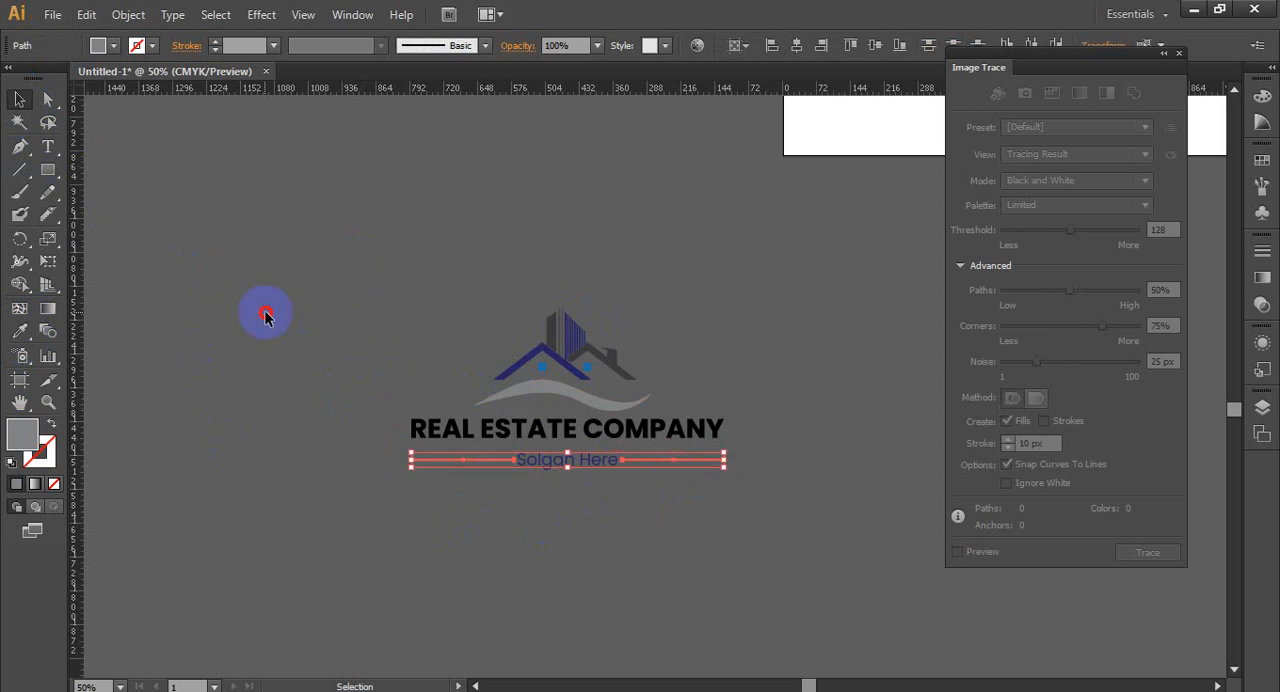
pyautogui.click(266, 314)
# - Recolour the company name with the dark grey sampled from the right-hand roof
pyautogui.click(508, 434)
pyautogui.click(19, 331)
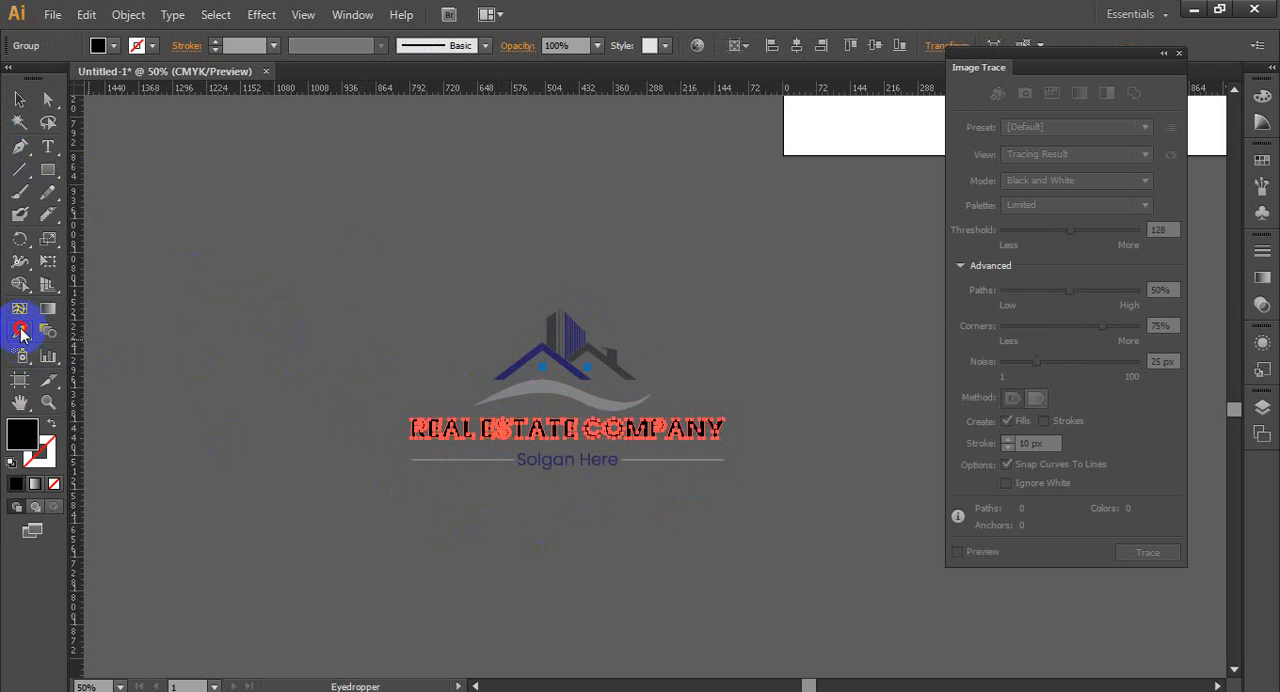
pyautogui.click(592, 348)
pyautogui.click(22, 100)
pyautogui.click(257, 250)
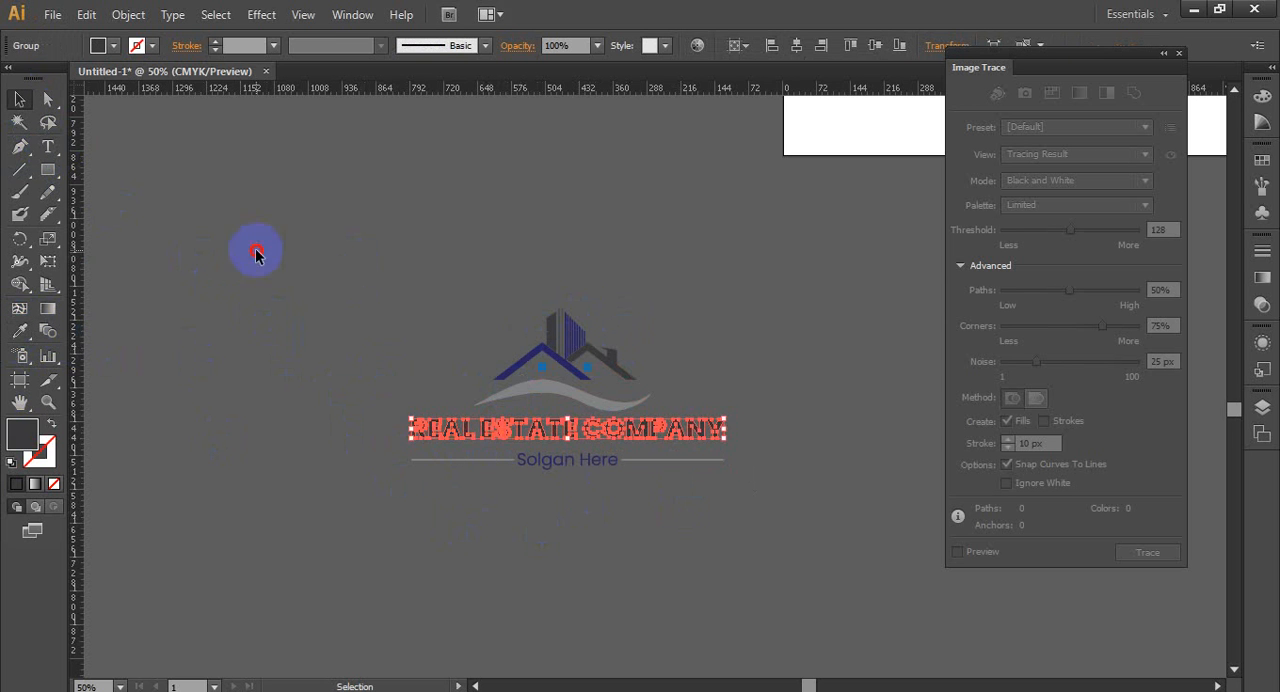
# - Group the whole logo artwork and scale it down proportionally about its centre
pyautogui.moveTo(305, 305); pyautogui.dragTo(748, 528)
pyautogui.rightClick(538, 340)
pyautogui.click(585, 428)
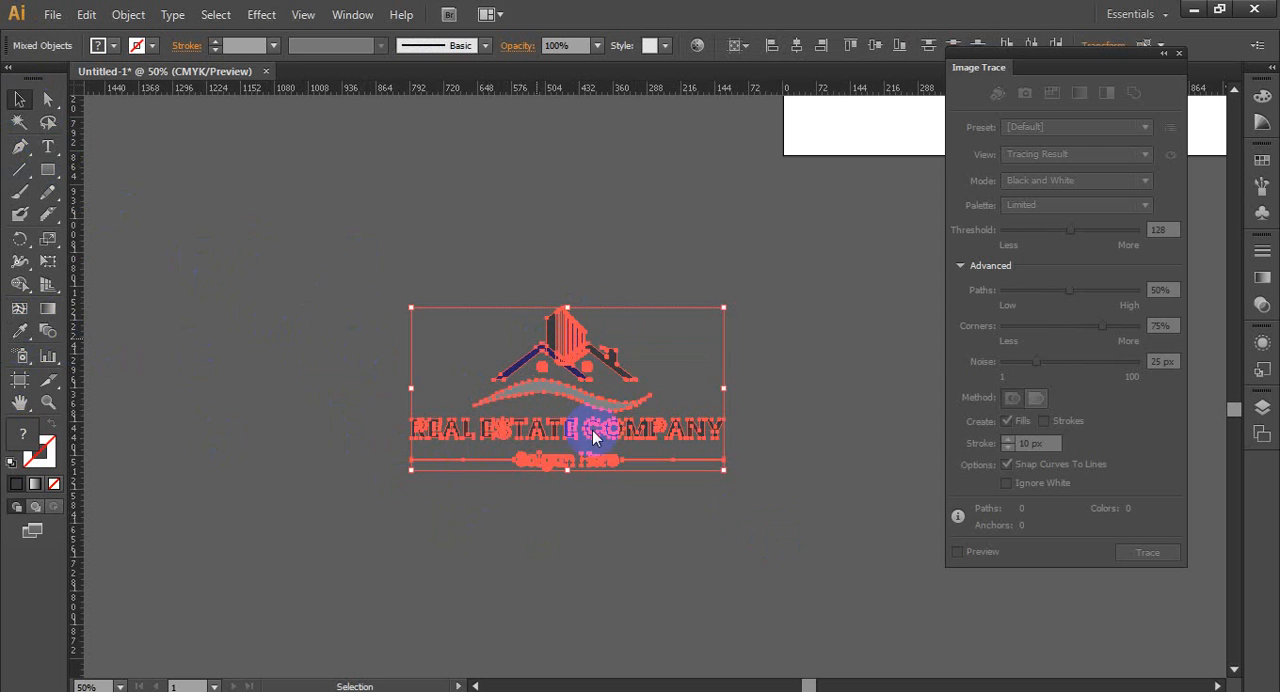
pyautogui.moveTo(723, 308); pyautogui.dragTo(694, 330)
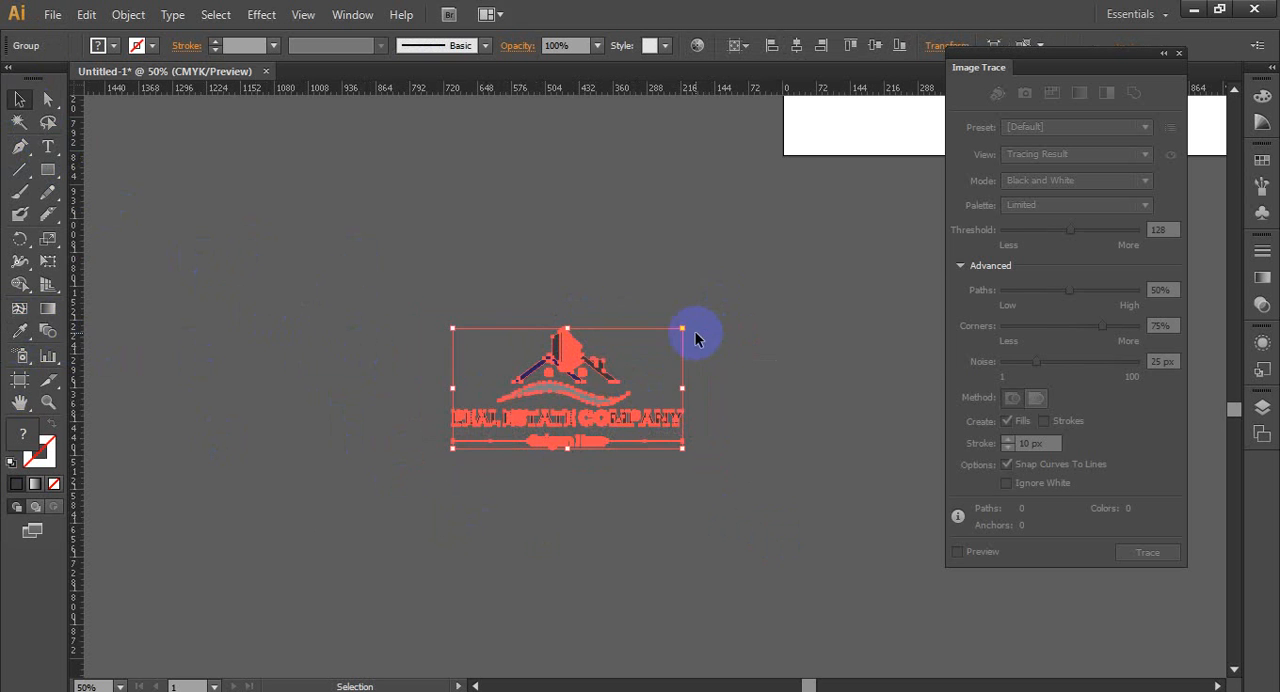
# - Centre the grouped logo horizontally and vertically on the artboard
pyautogui.rightClick(591, 386)
pyautogui.click(700, 106)
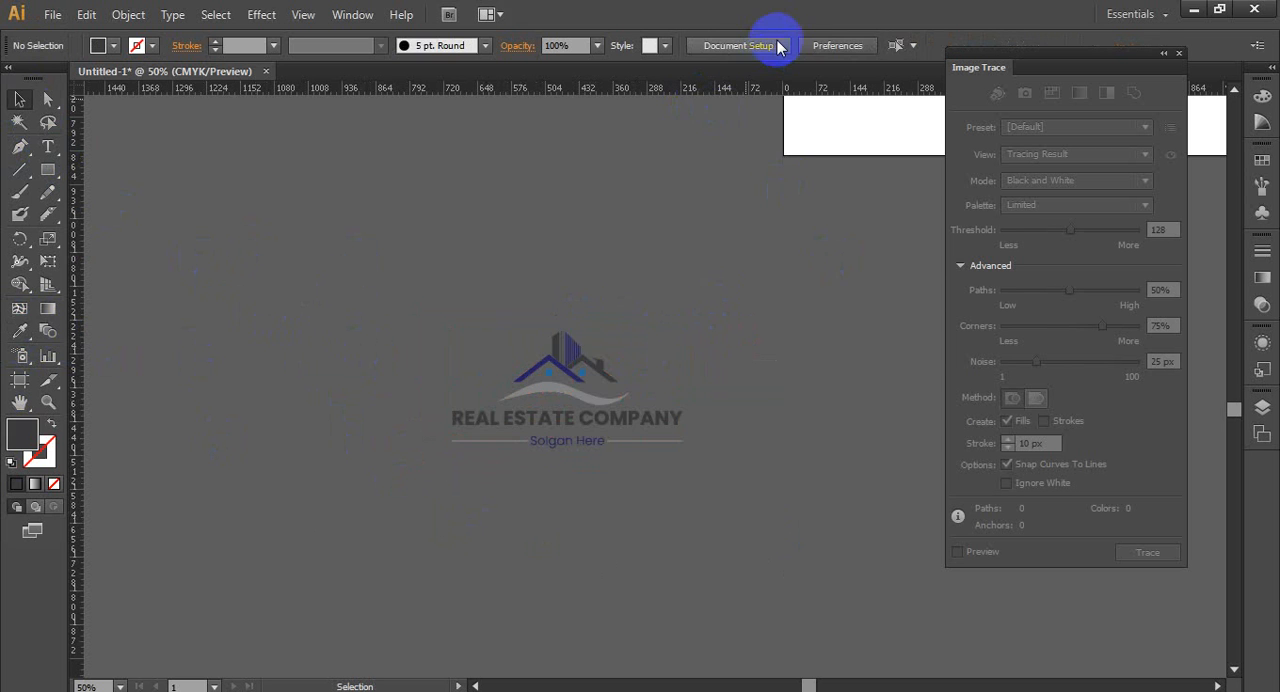
pyautogui.click(543, 366)
pyautogui.click(795, 48)
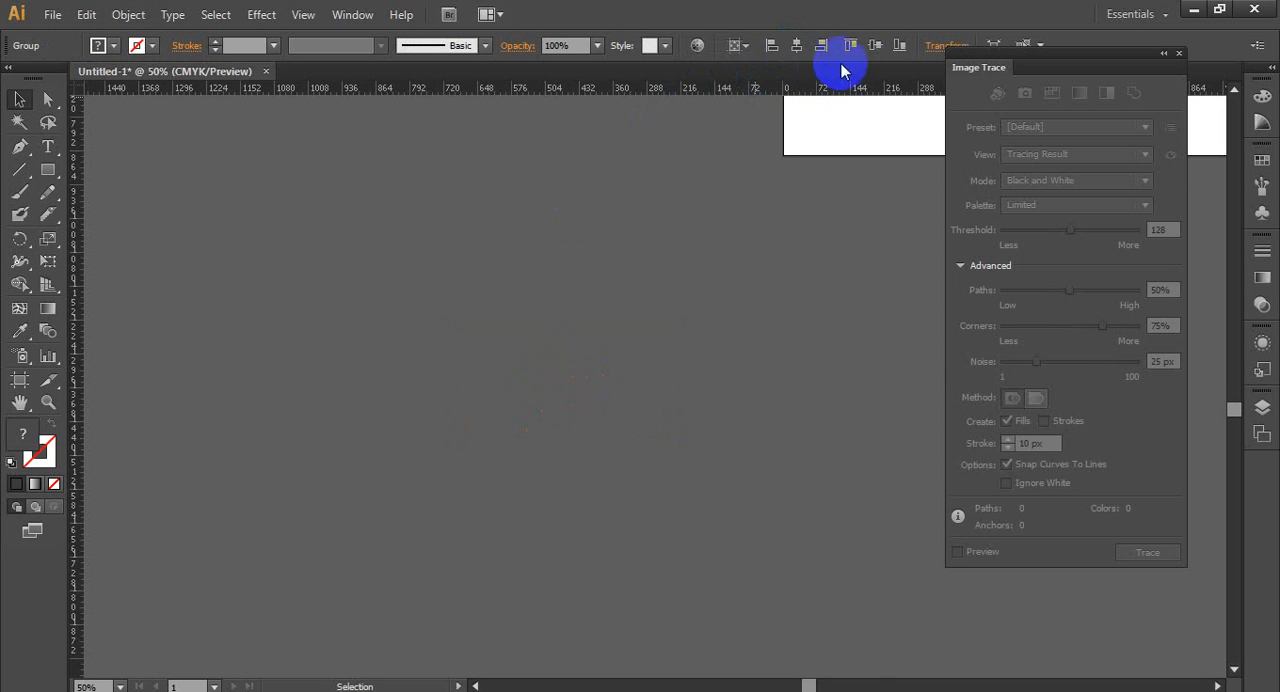
pyautogui.click(874, 48)
pyautogui.moveTo(860, 123); pyautogui.dragTo(223, 503)
pyautogui.click(423, 527)
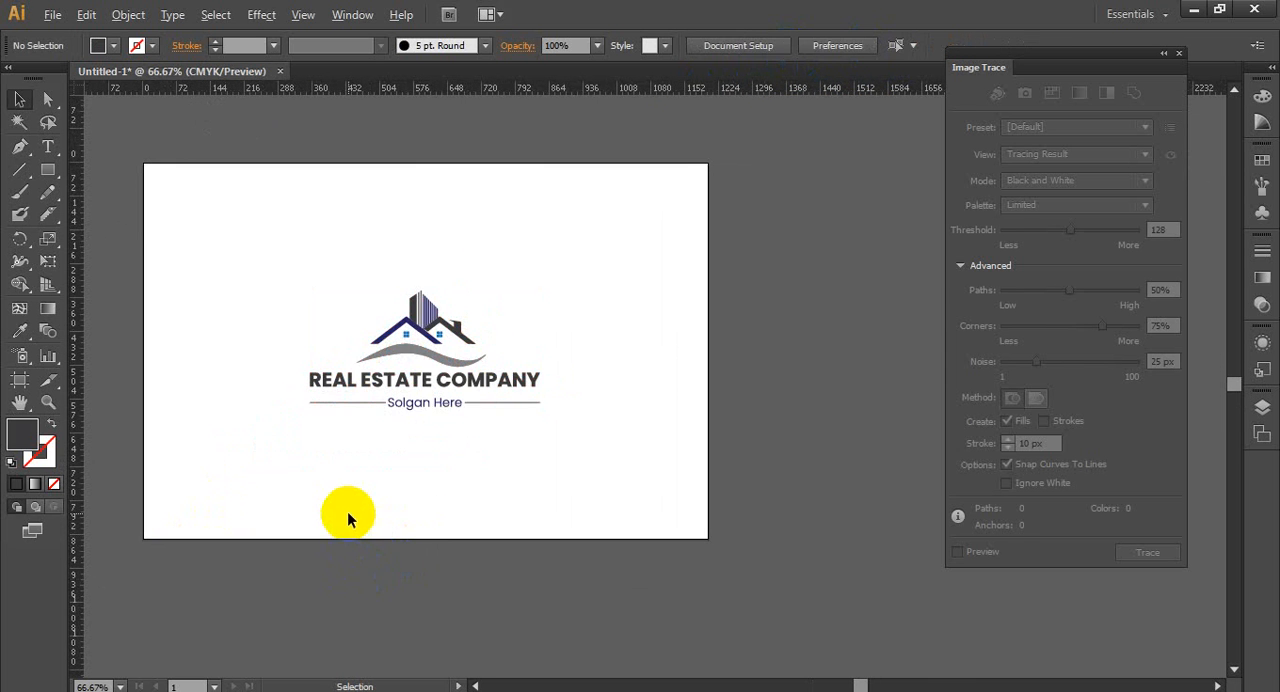
# - Enlarge the view of the finished logo and close the Image Trace window
pyautogui.hotkey('ctrl', '+')
pyautogui.hotkey('ctrl', '+')
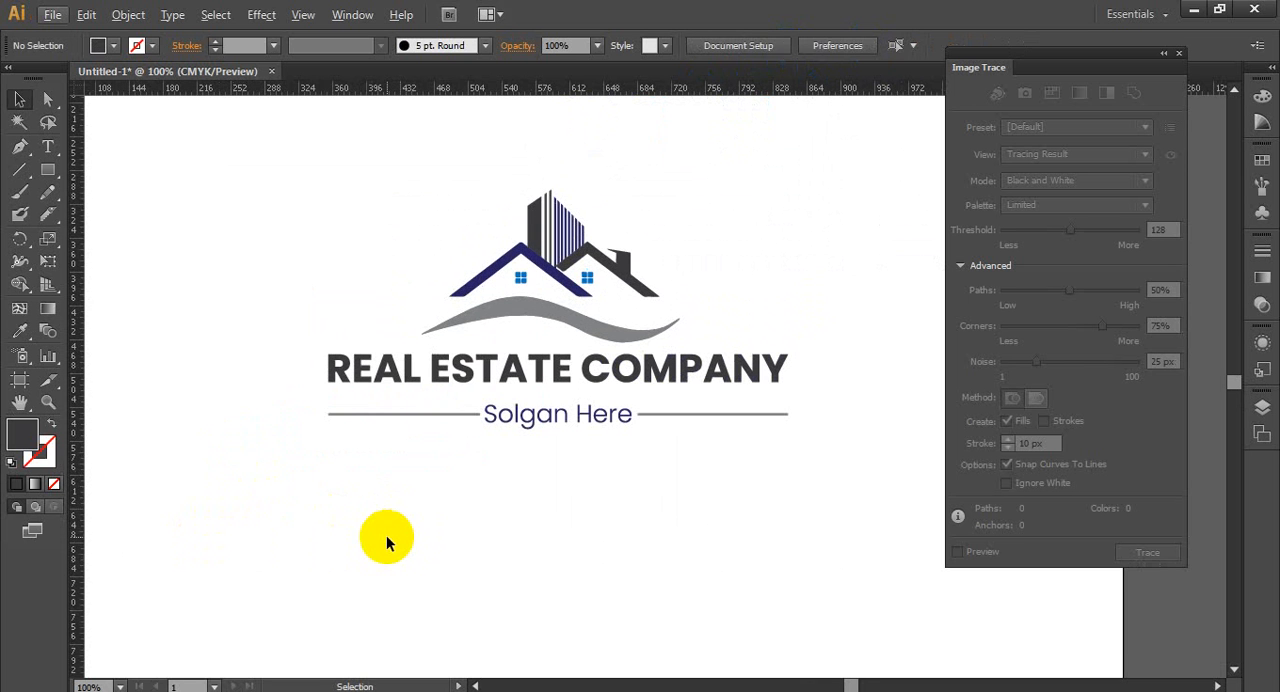
pyautogui.click(1178, 53)
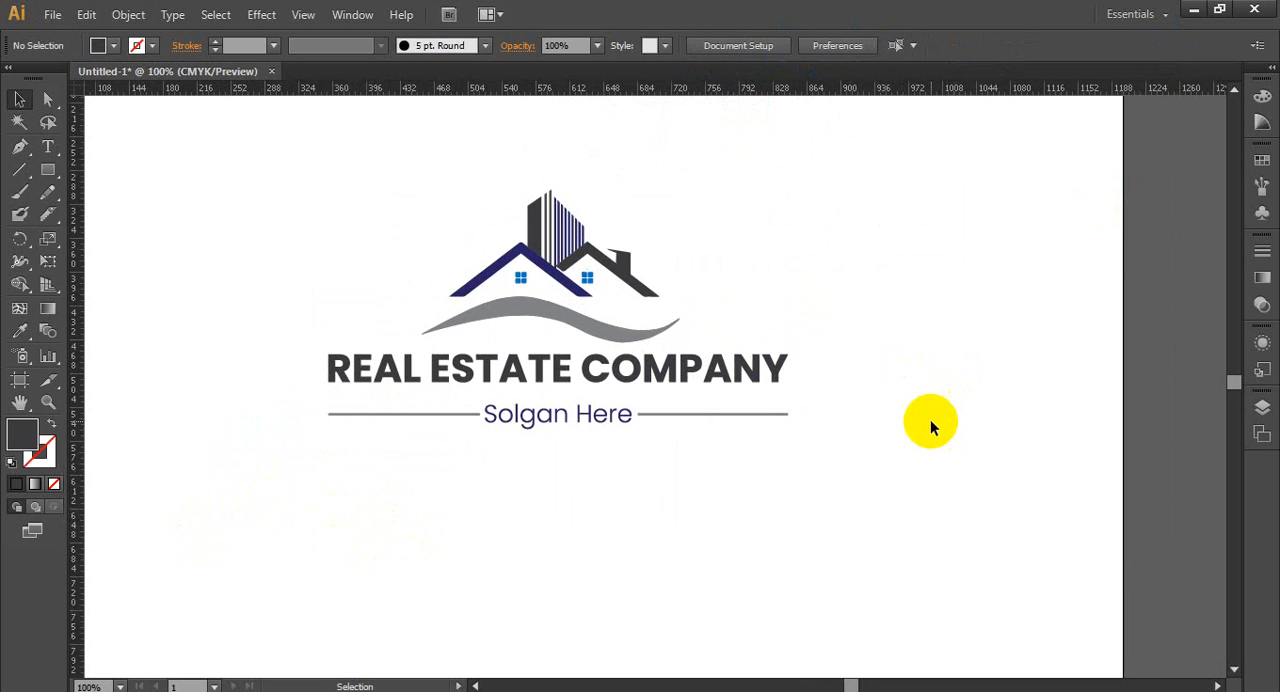
pyautogui.scroll(-2, 925, 442)
pyautogui.scroll(1, 925, 446)
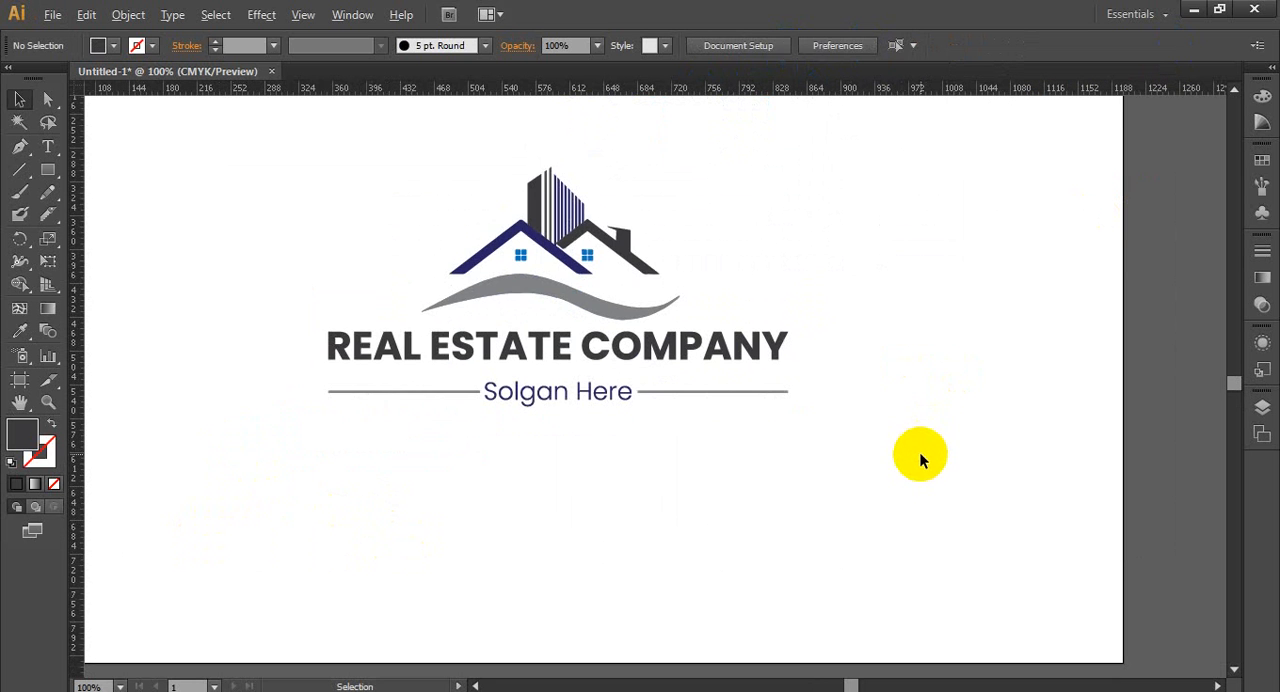
pyautogui.scroll(-1, 921, 456)
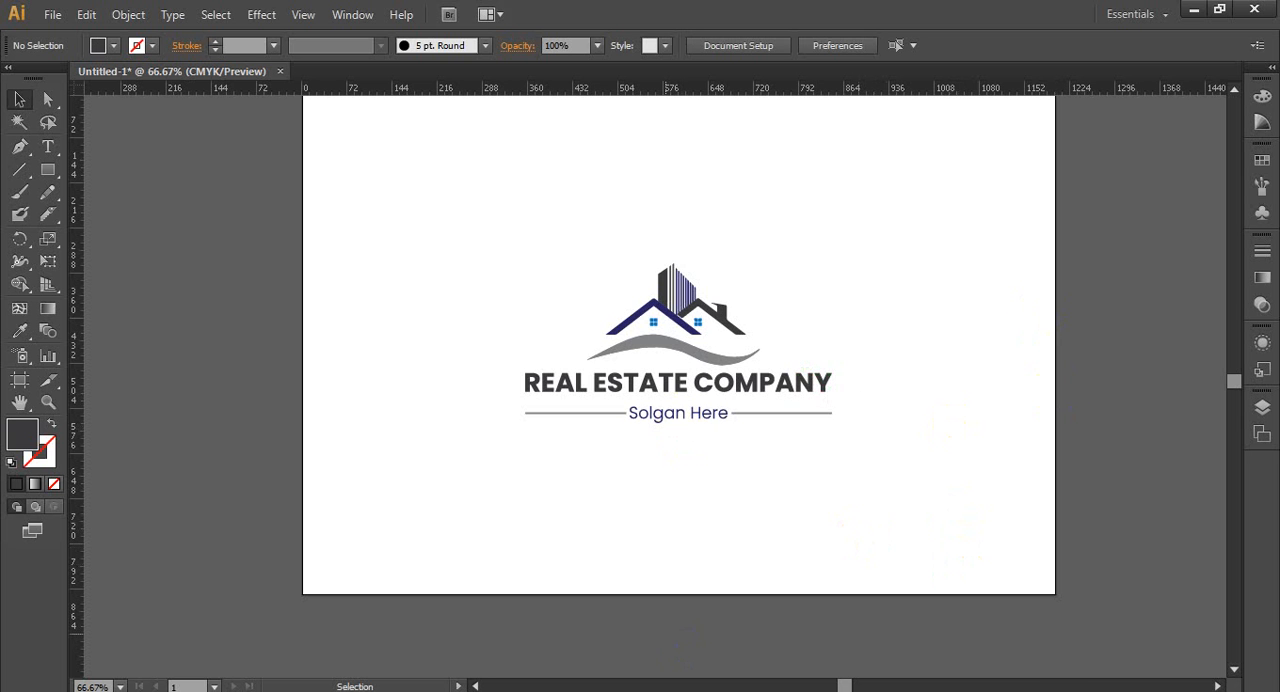
pyautogui.click(1046, 678)
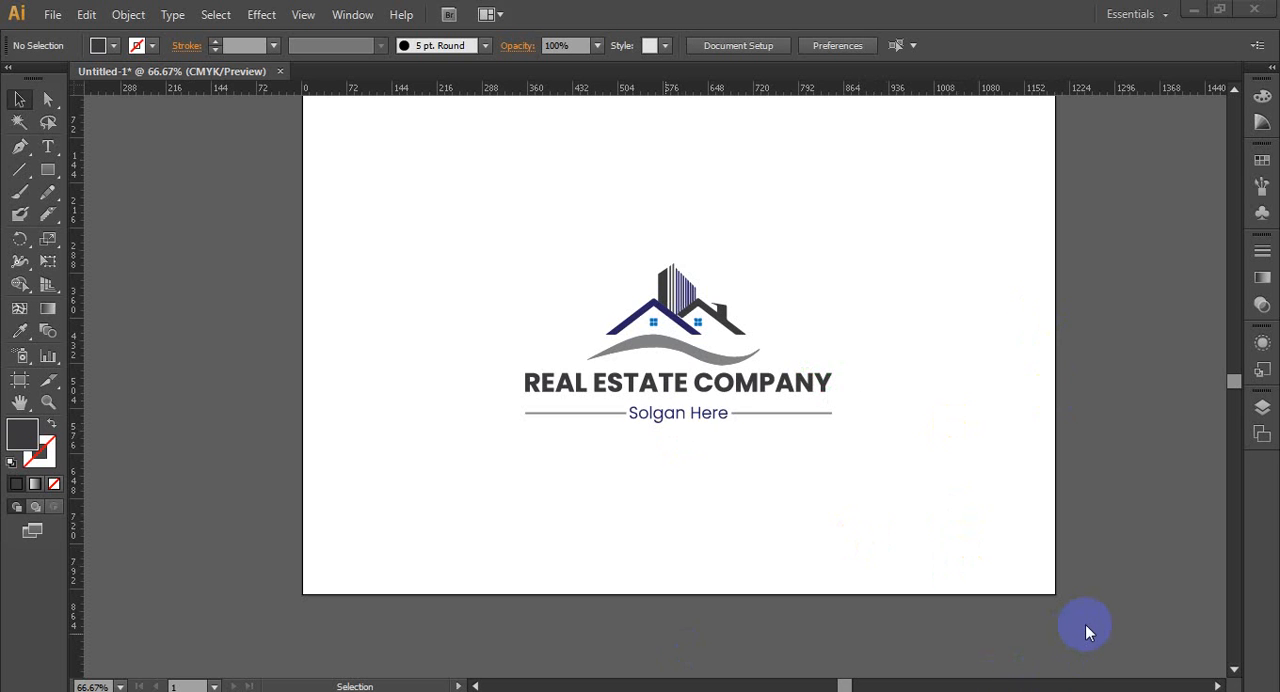